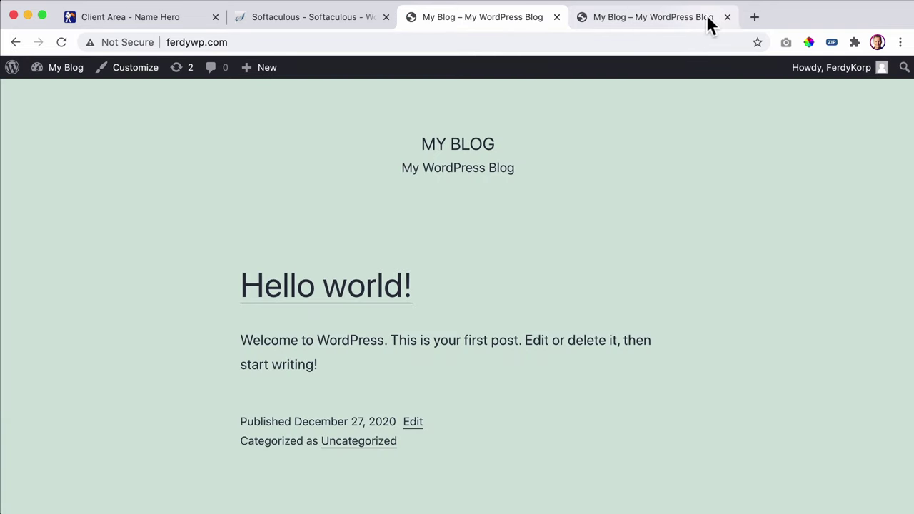
# - Close the duplicate My Blog tab and go to the WordPress 5.6 admin Dashboard
pyautogui.click(703, 21)
pyautogui.click(726, 18)
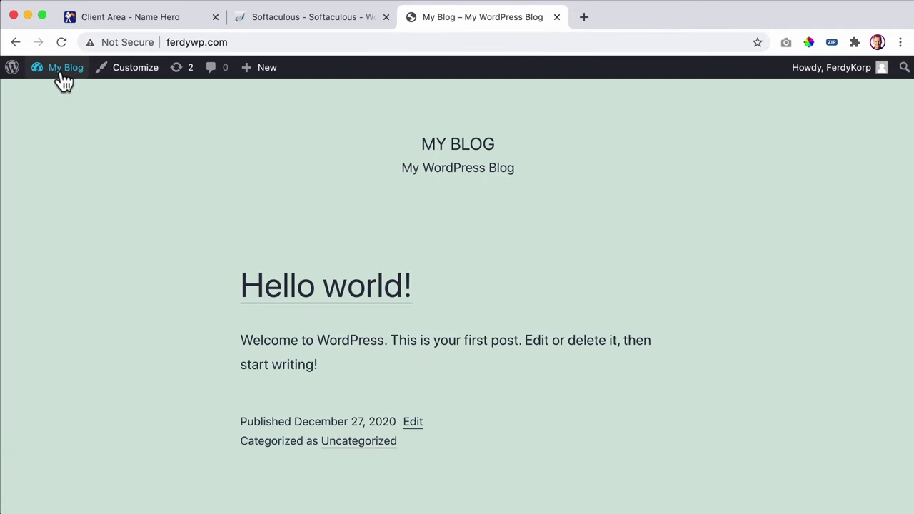
pyautogui.moveTo(832, 75)
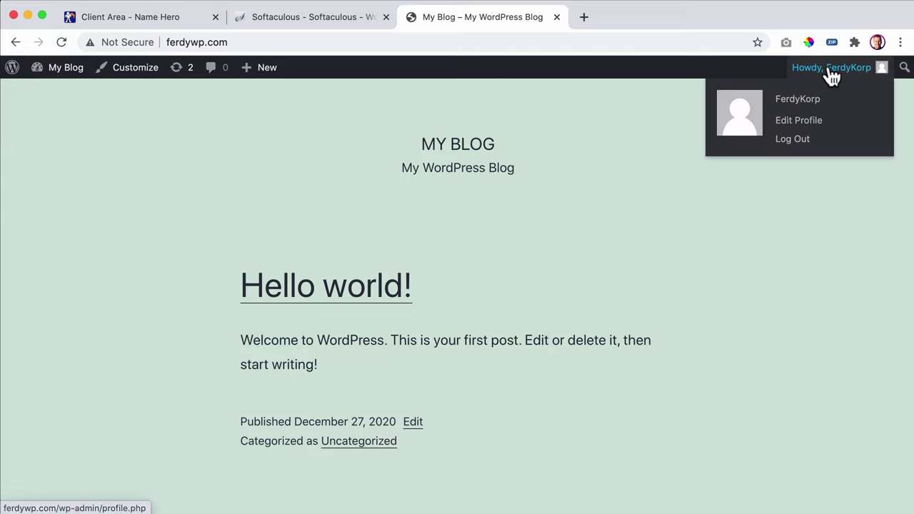
pyautogui.scroll(-5, 264, 161)
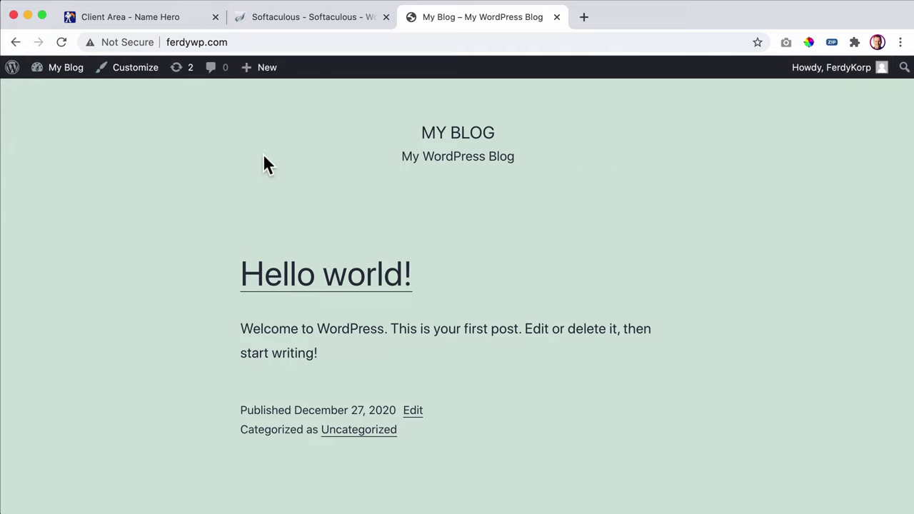
pyautogui.scroll(-4, 263, 163)
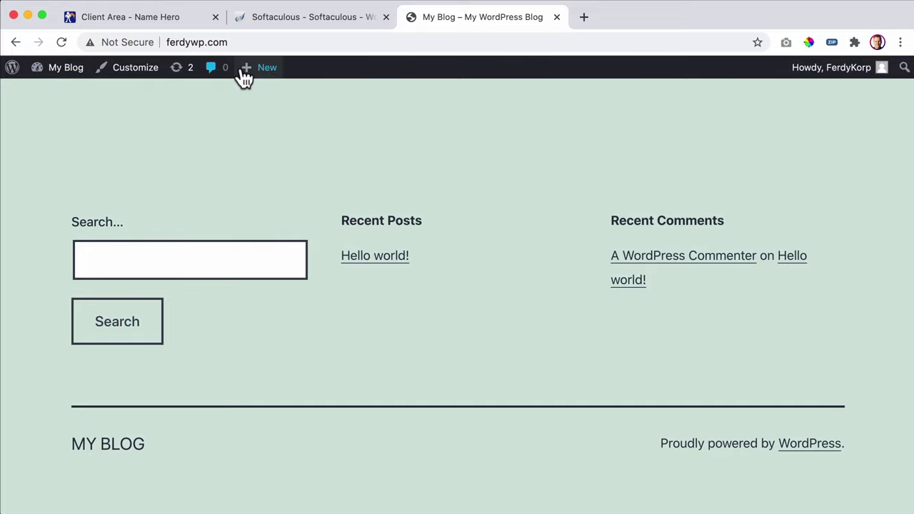
pyautogui.moveTo(267, 72)
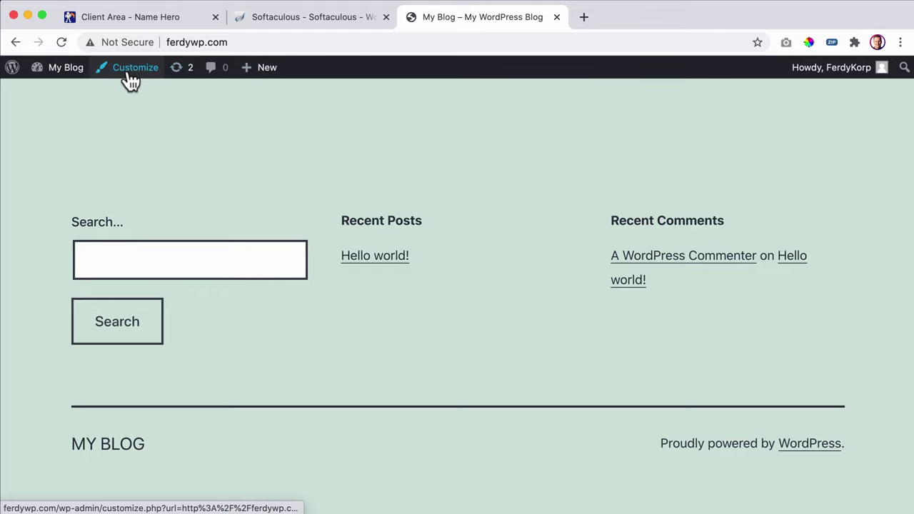
pyautogui.moveTo(54, 77)
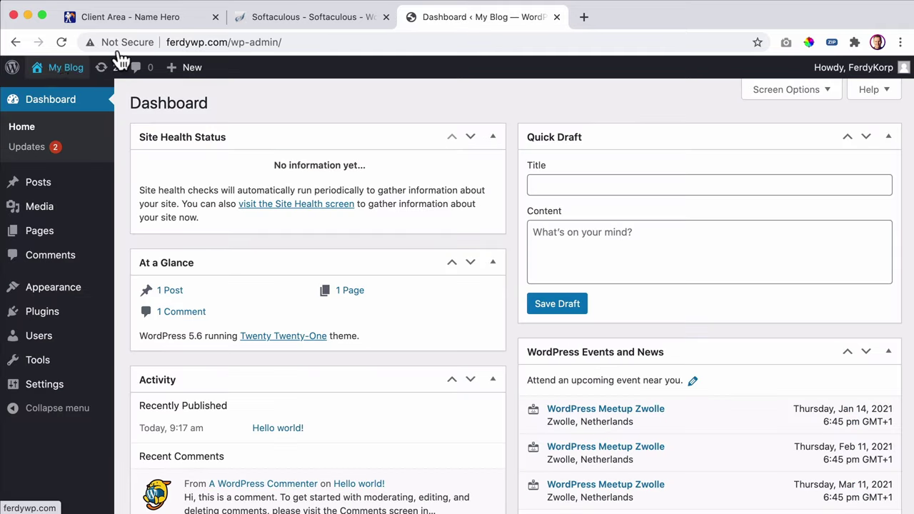
# - Close the Softaculous installer and hosting Client Area tabs
pyautogui.click(356, 20)
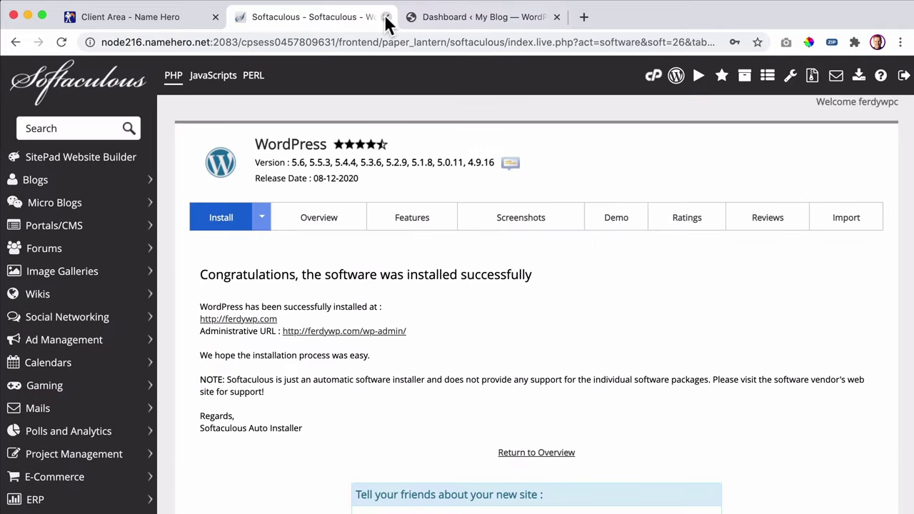
pyautogui.click(385, 17)
pyautogui.click(207, 20)
pyautogui.click(215, 16)
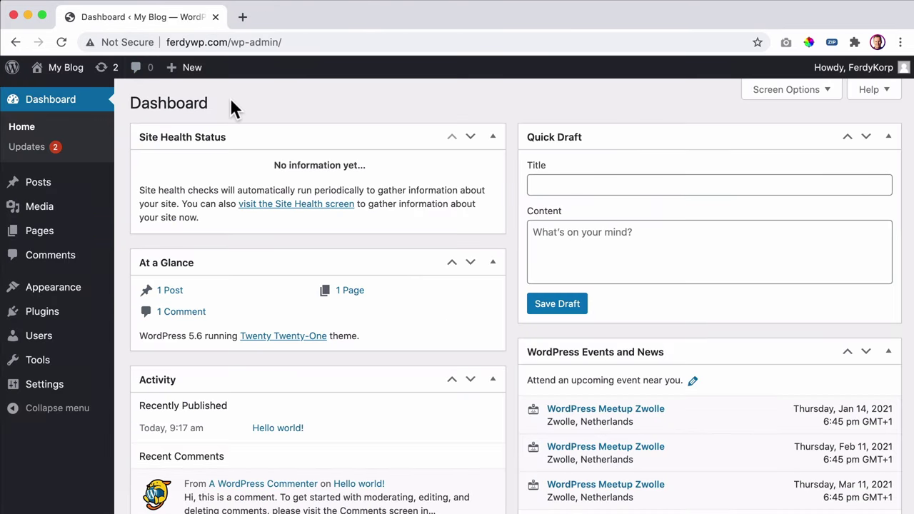
# - View the blog's public front page, then return to the Dashboard's Updates page
pyautogui.click(63, 75)
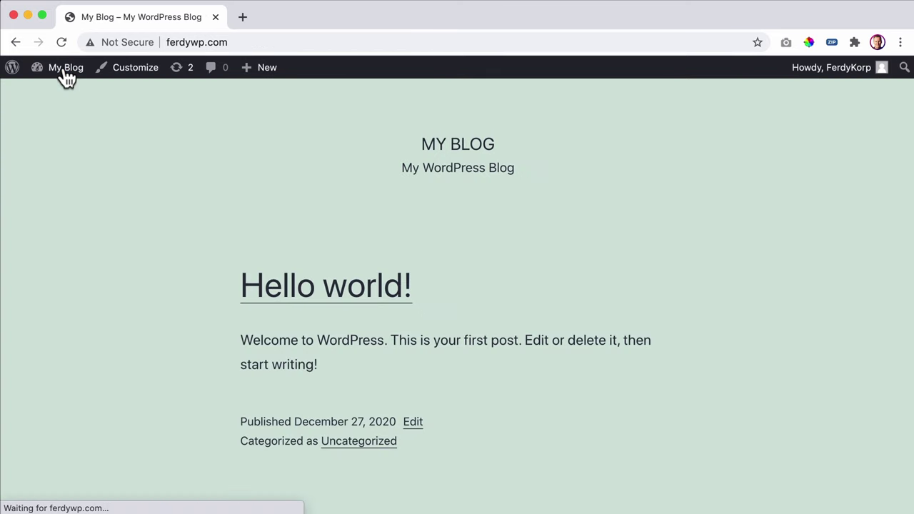
pyautogui.moveTo(63, 76)
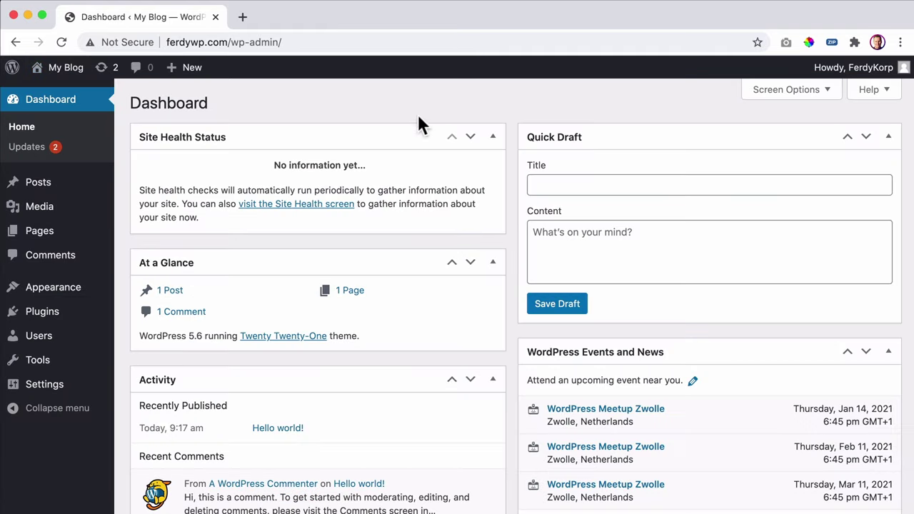
pyautogui.scroll(-5, 413, 220)
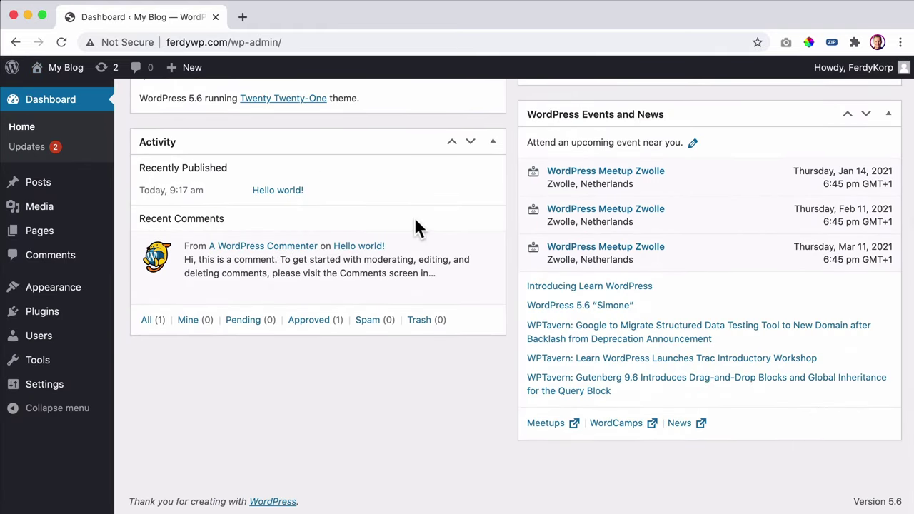
pyautogui.scroll(4, 414, 217)
pyautogui.scroll(1, 414, 226)
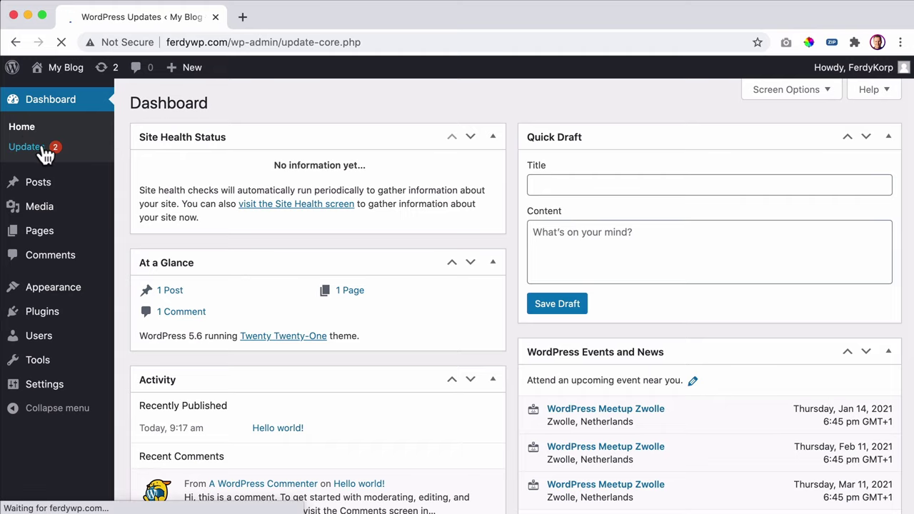
# - Update both themes: Twenty Nineteen to 1.9 and Twenty Twenty-One to 1.1
pyautogui.scroll(-5, 177, 183)
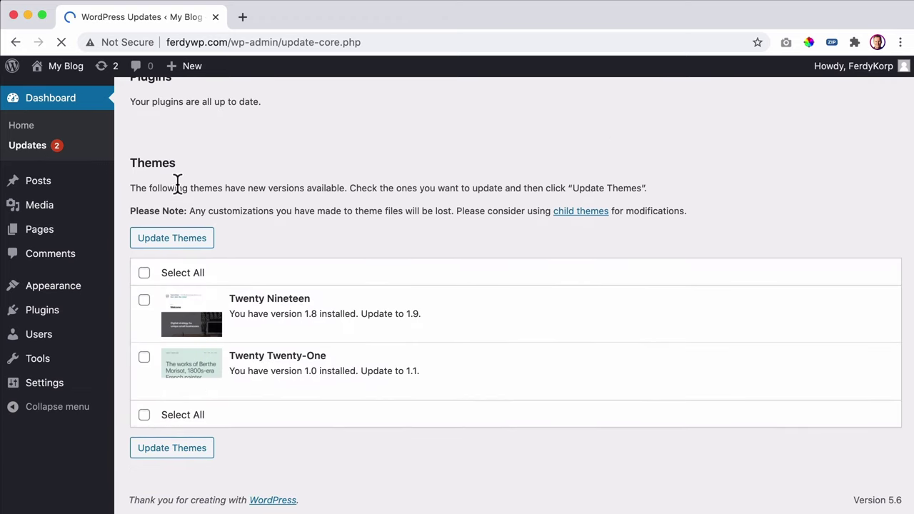
pyautogui.click(143, 274)
pyautogui.click(178, 242)
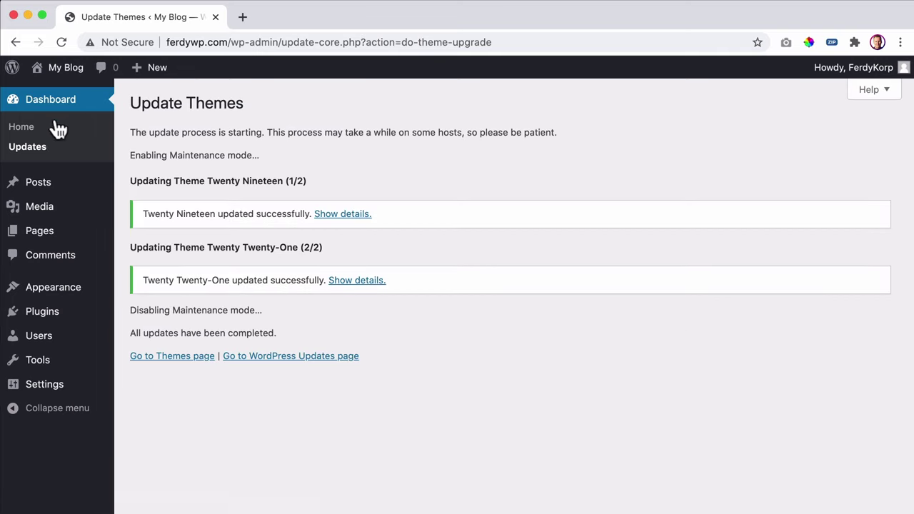
# - Show the Plugins page listing inactive Akismet Anti-Spam 4.1.7 and Hello Dolly 1.7.2
pyautogui.moveTo(137, 73)
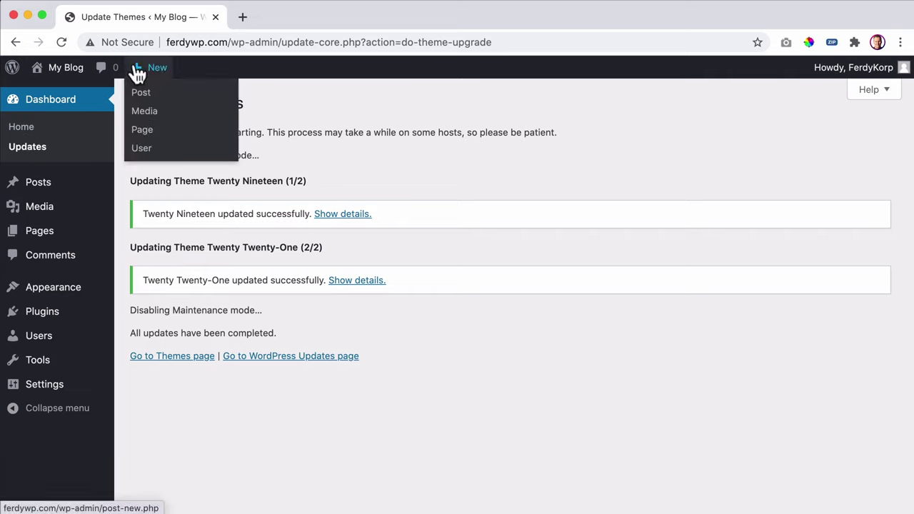
pyautogui.moveTo(50, 187)
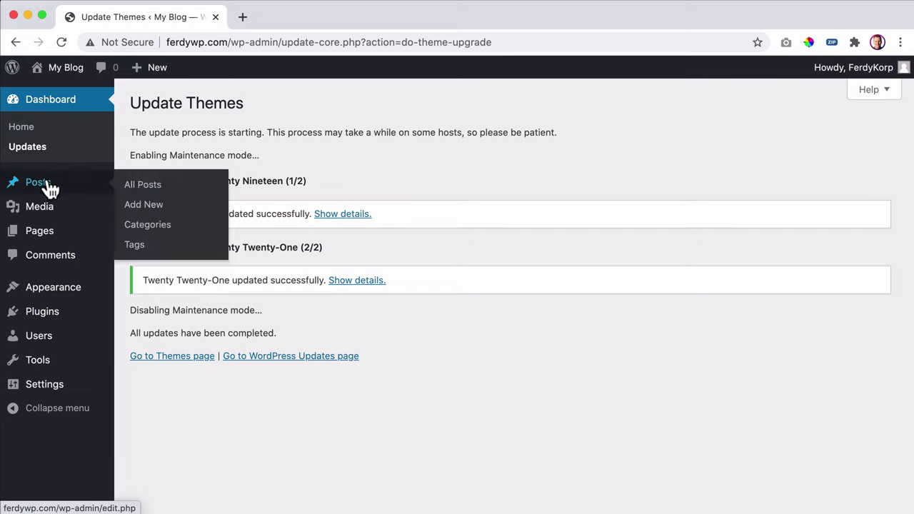
pyautogui.moveTo(49, 208)
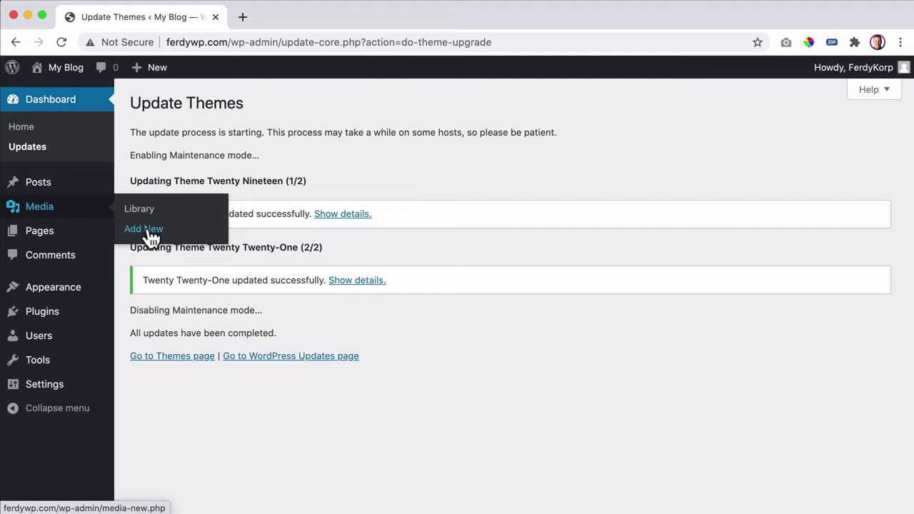
pyautogui.moveTo(35, 237)
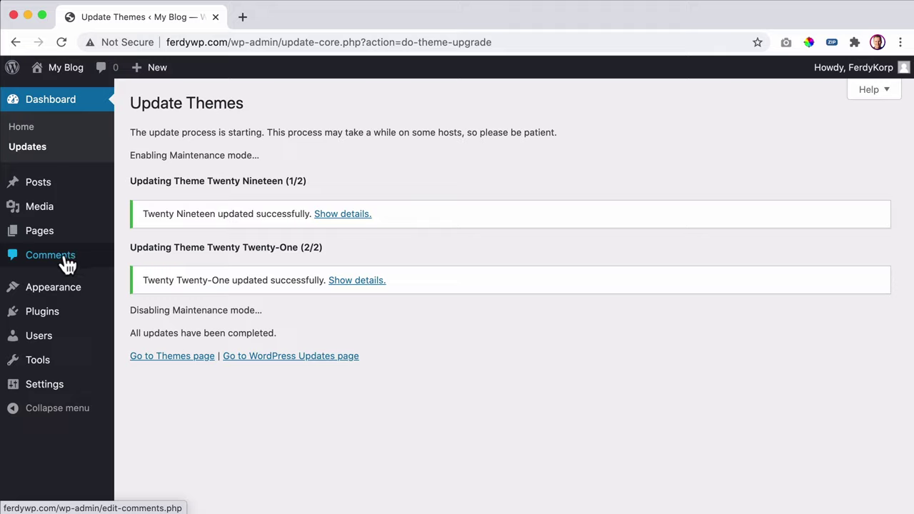
pyautogui.moveTo(63, 296)
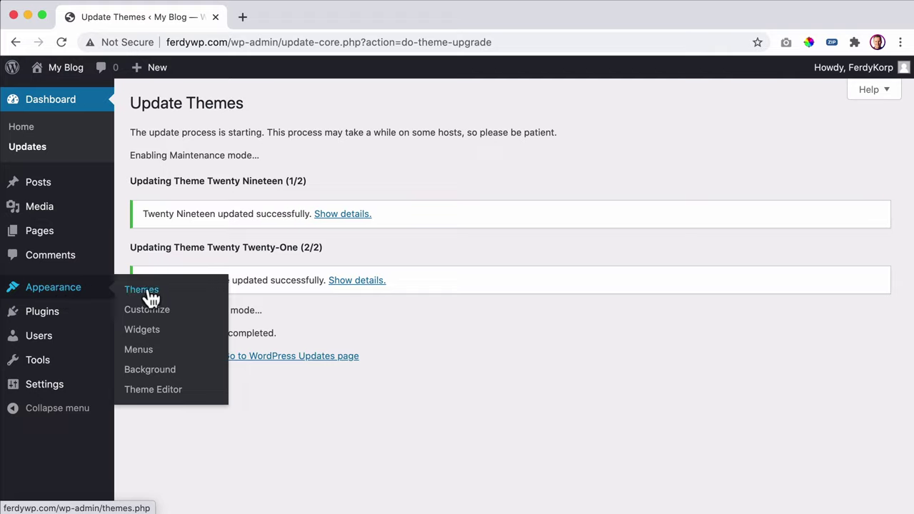
pyautogui.moveTo(61, 316)
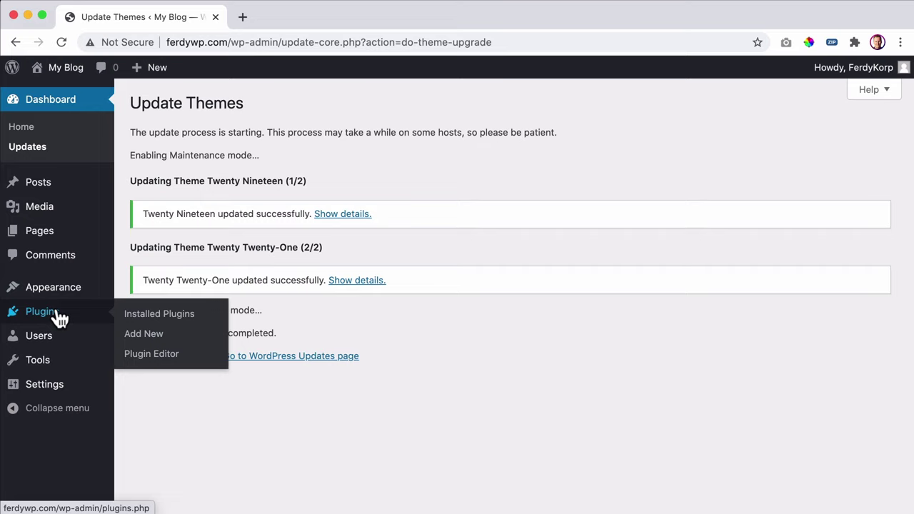
pyautogui.click(60, 315)
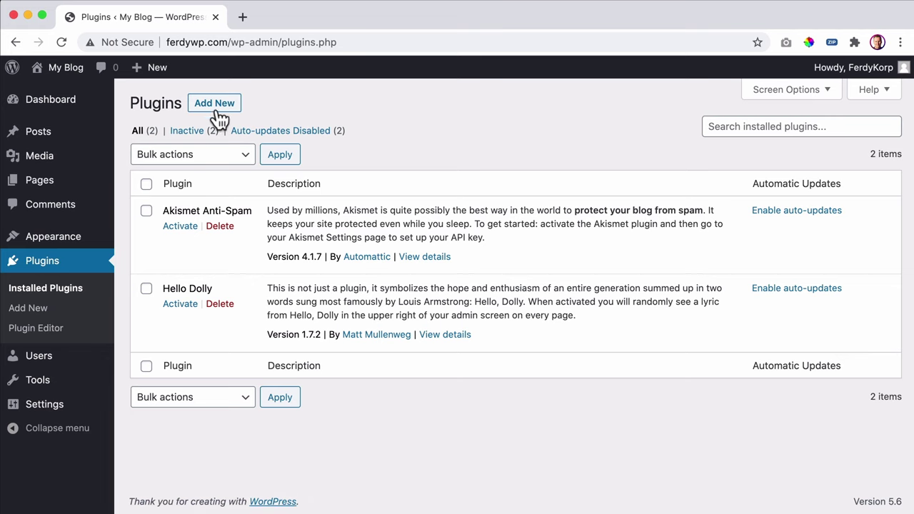
# - Browse the featured plugins on Add Plugins, such as Classic Editor and Akismet Spam Protection
pyautogui.click(223, 108)
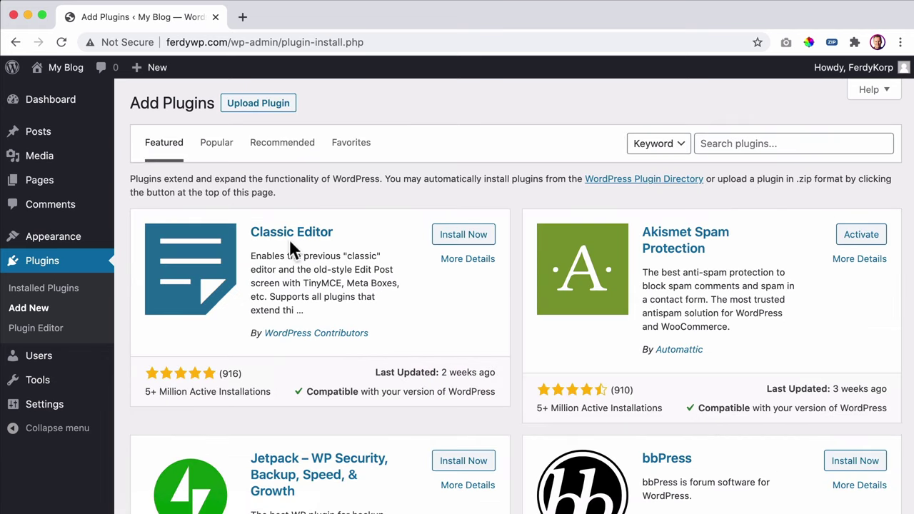
pyautogui.scroll(-2, 547, 277)
pyautogui.scroll(-5, 625, 214)
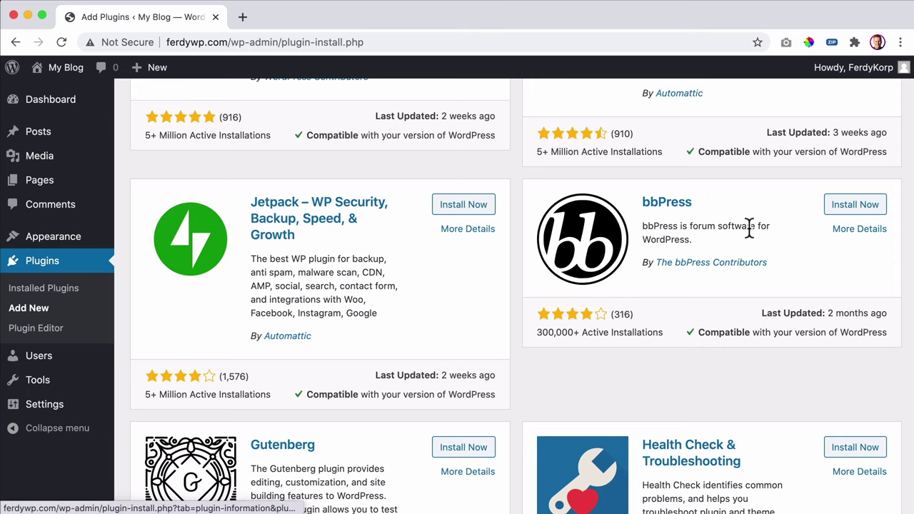
pyautogui.scroll(-6, 424, 302)
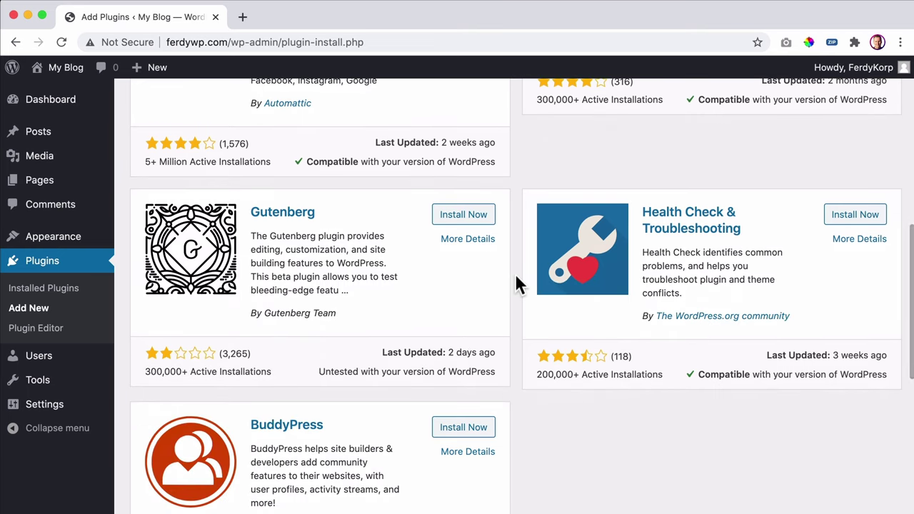
pyautogui.scroll(-4, 514, 276)
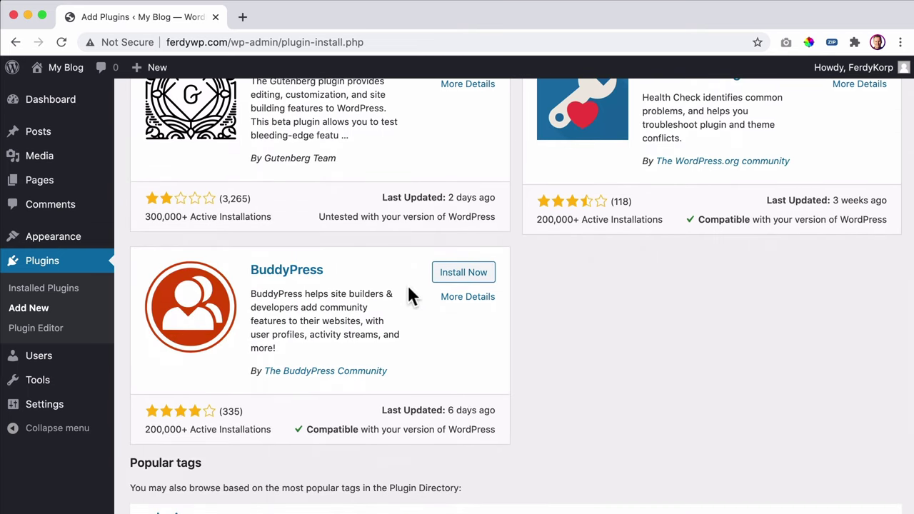
pyautogui.scroll(15, 414, 283)
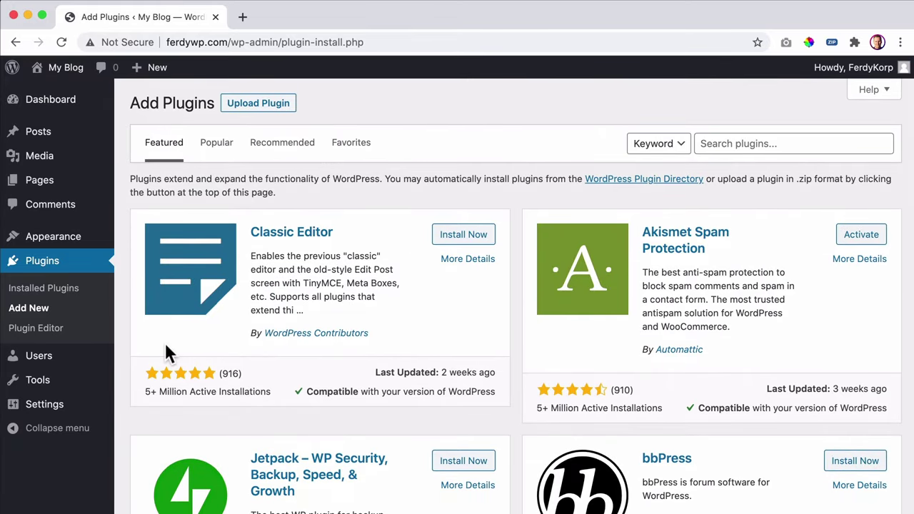
pyautogui.moveTo(83, 363)
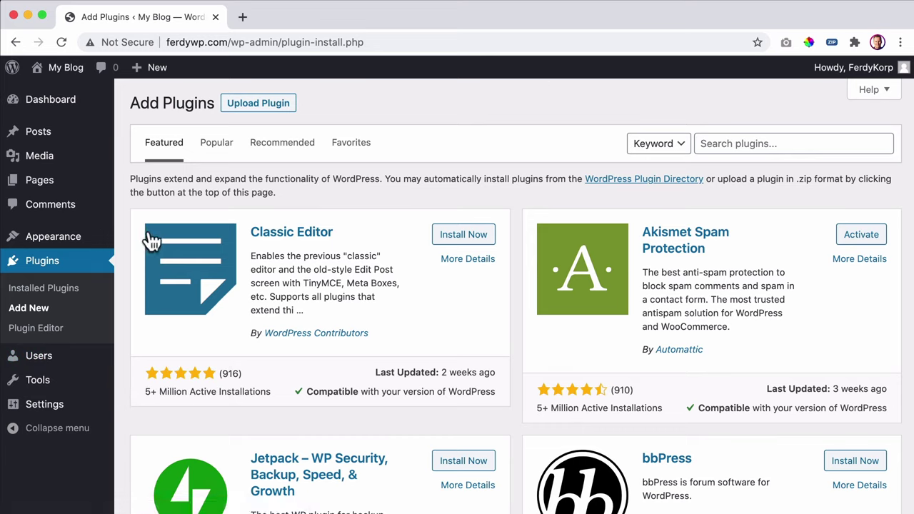
pyautogui.moveTo(36, 367)
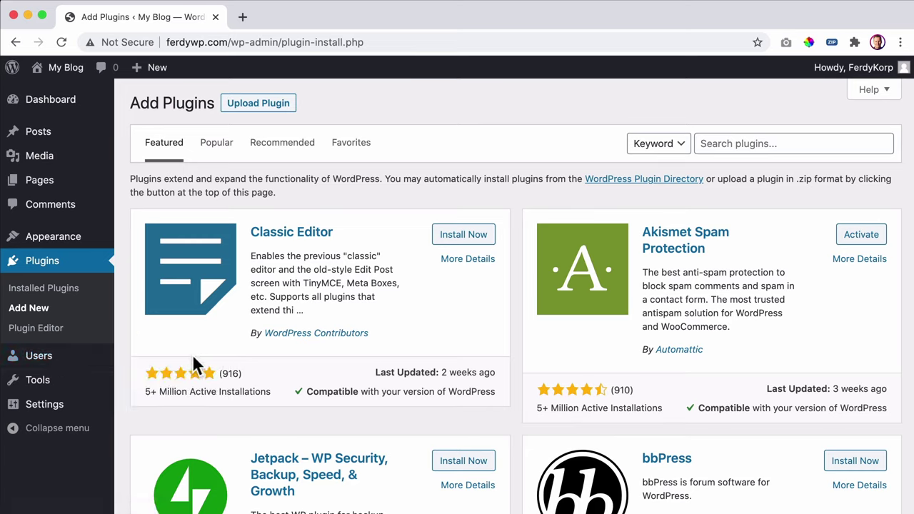
pyautogui.moveTo(71, 388)
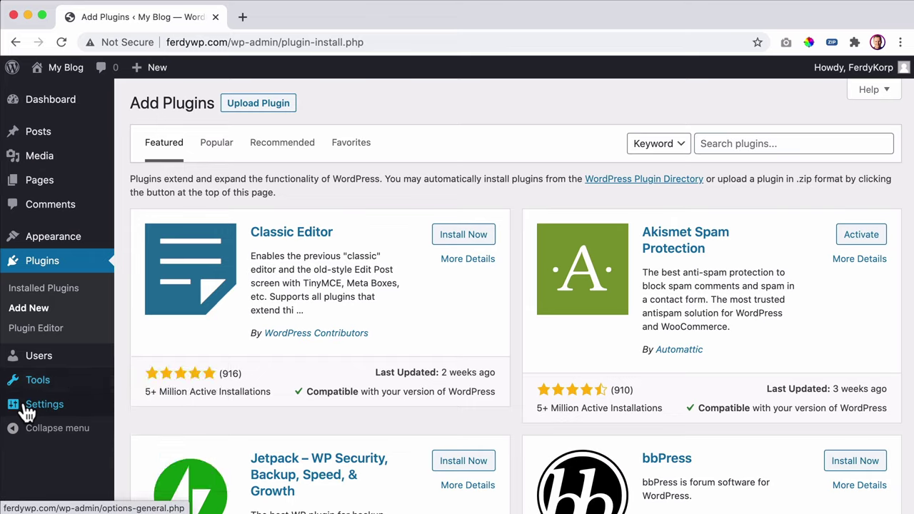
pyautogui.moveTo(52, 414)
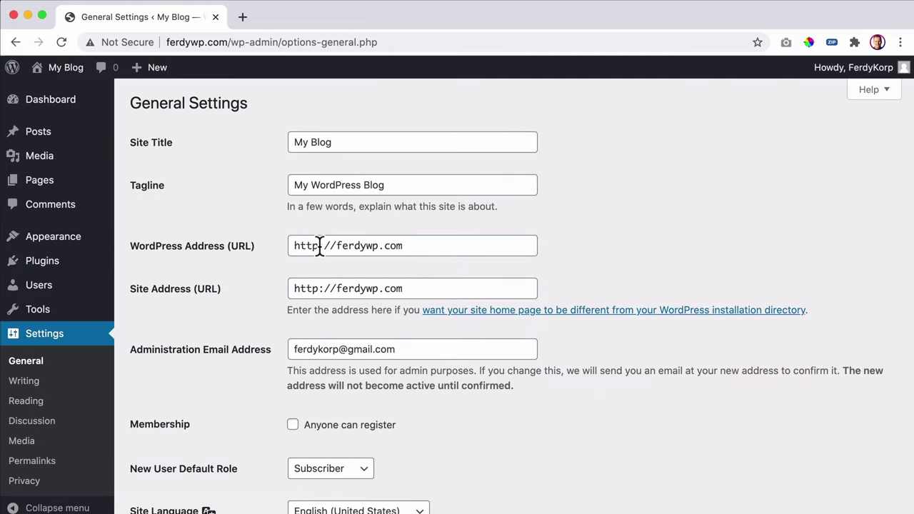
pyautogui.click(319, 245)
pyautogui.write('s')
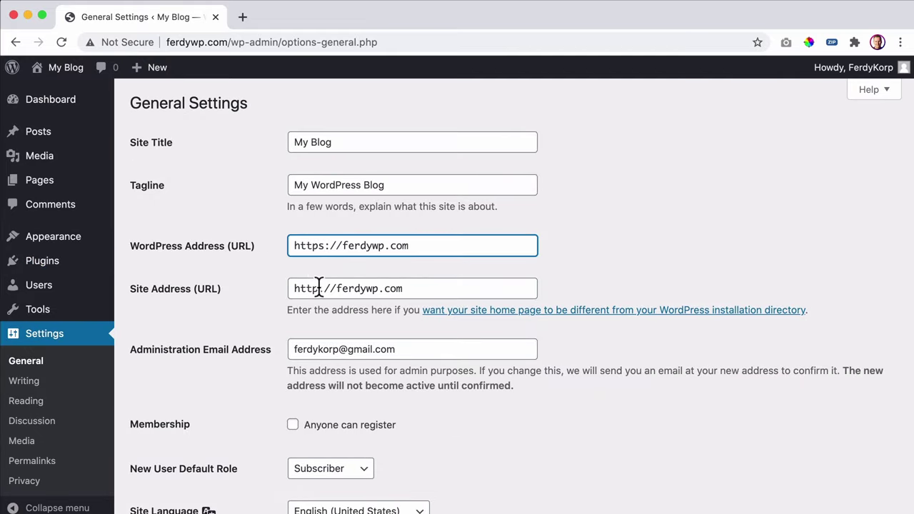
pyautogui.click(318, 289)
pyautogui.write('s')
pyautogui.scroll(-10, 272, 286)
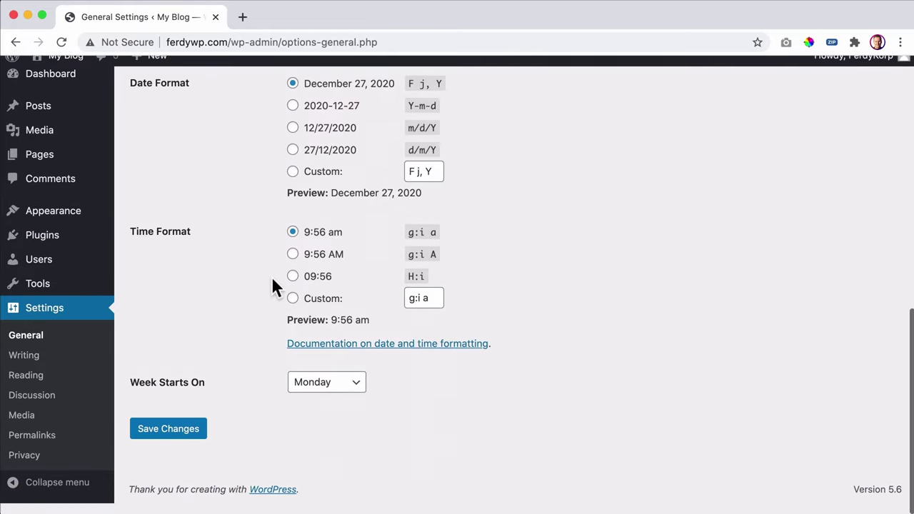
pyautogui.click(175, 430)
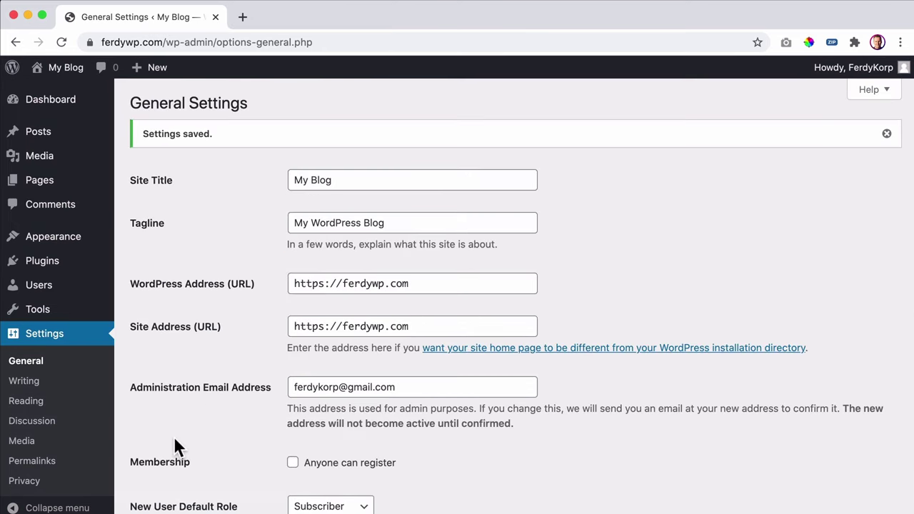
# - Confirm the secure lock icon in admin and on the public site, then return to the Dashboard
pyautogui.click(89, 42)
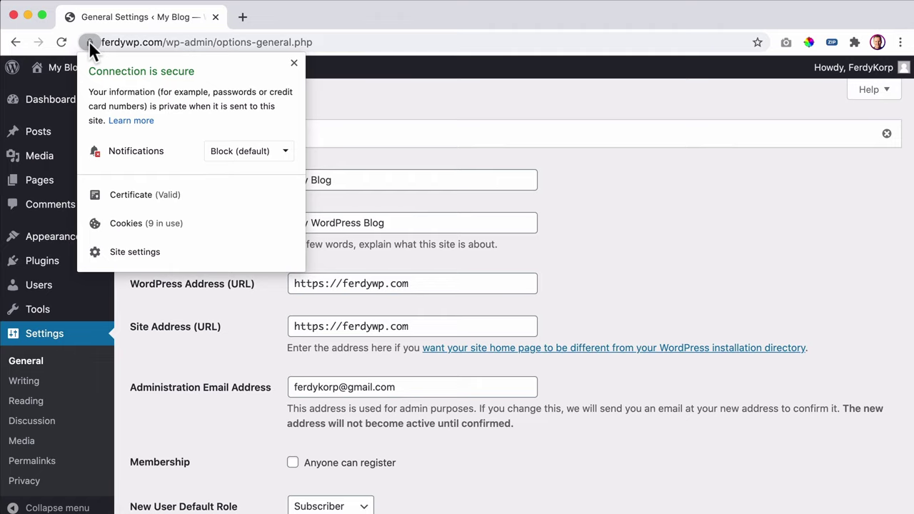
pyautogui.click(89, 42)
pyautogui.click(70, 71)
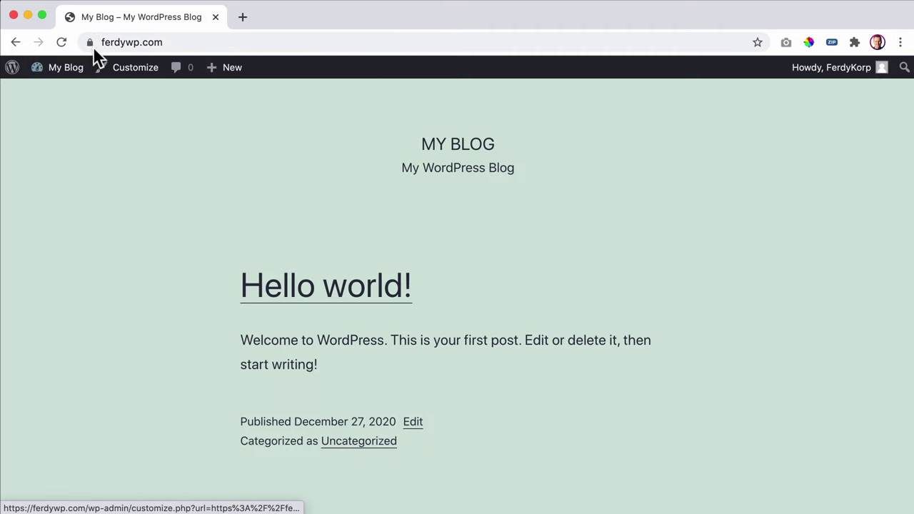
pyautogui.click(90, 40)
pyautogui.click(90, 41)
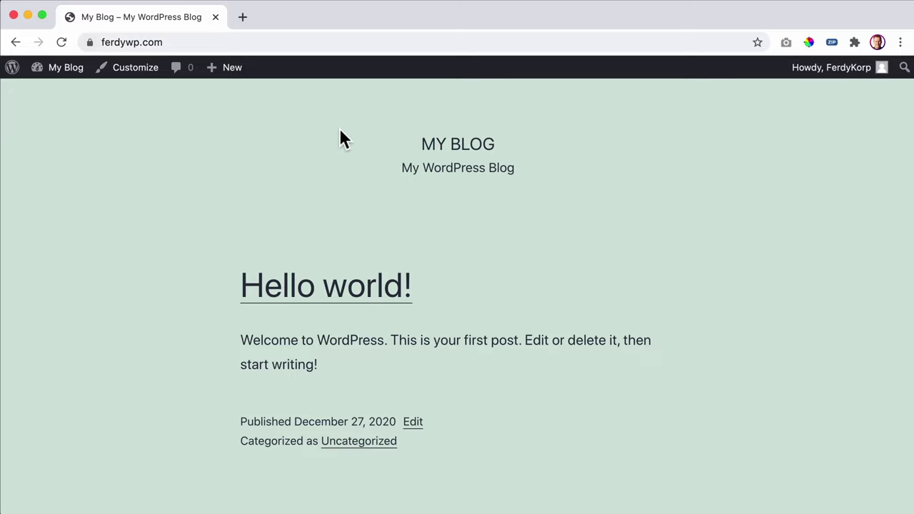
pyautogui.click(64, 77)
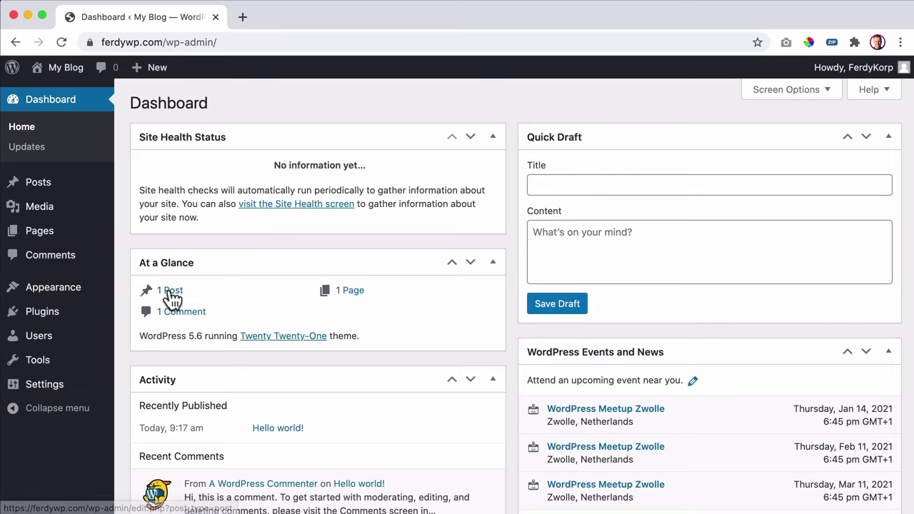
# - Trash the Hello world! post and permanently delete it from the Trash
pyautogui.scroll(-1, 173, 297)
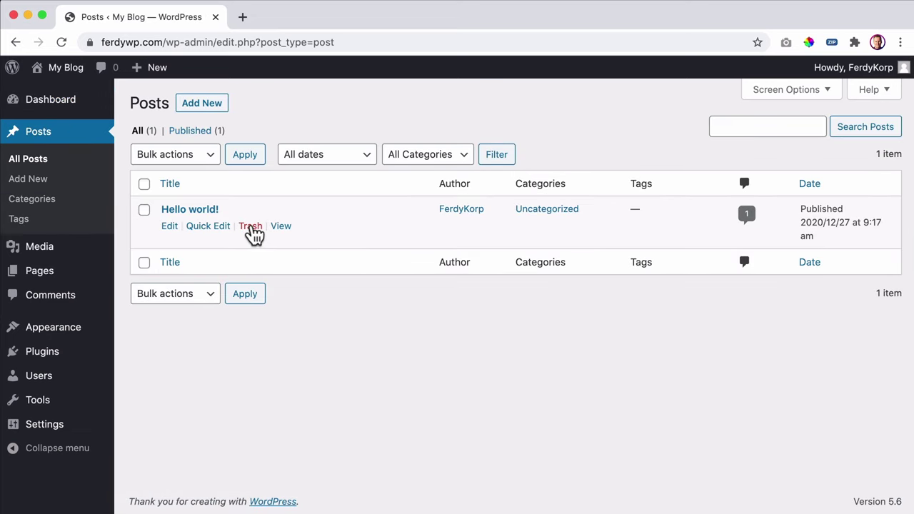
pyautogui.click(253, 232)
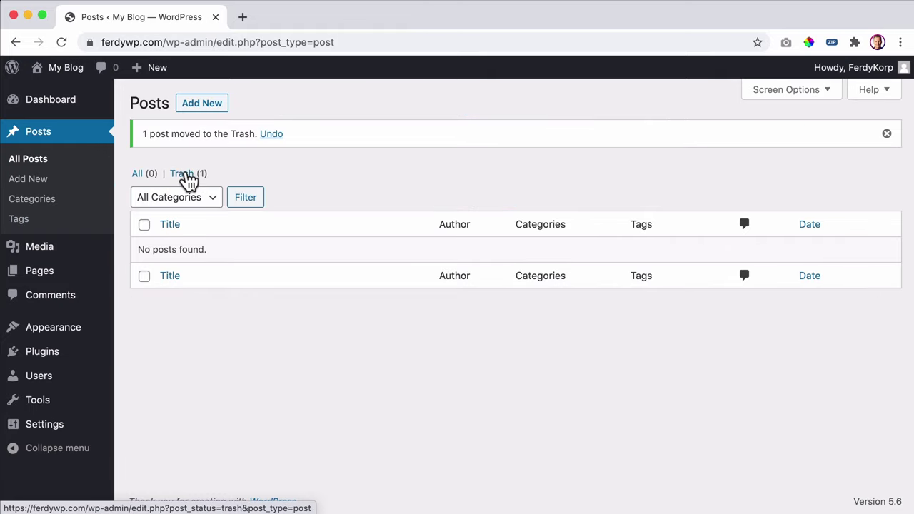
pyautogui.click(187, 175)
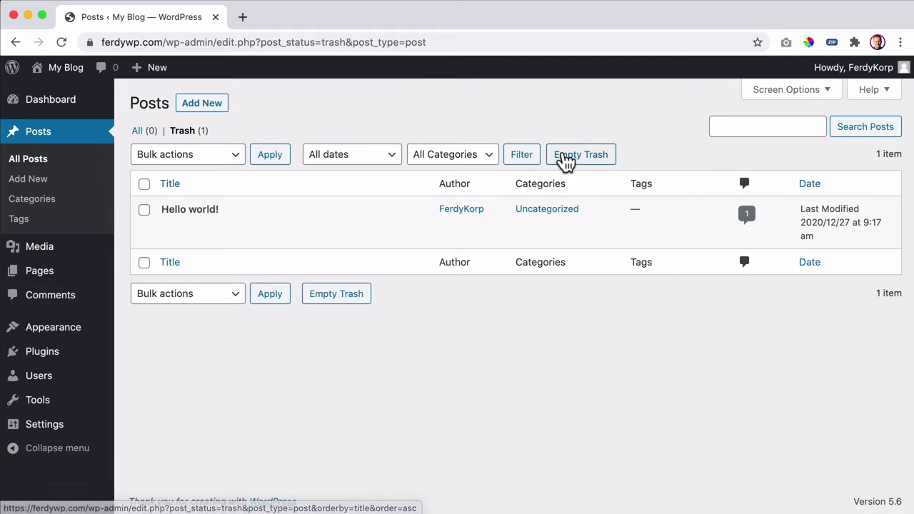
pyautogui.click(580, 159)
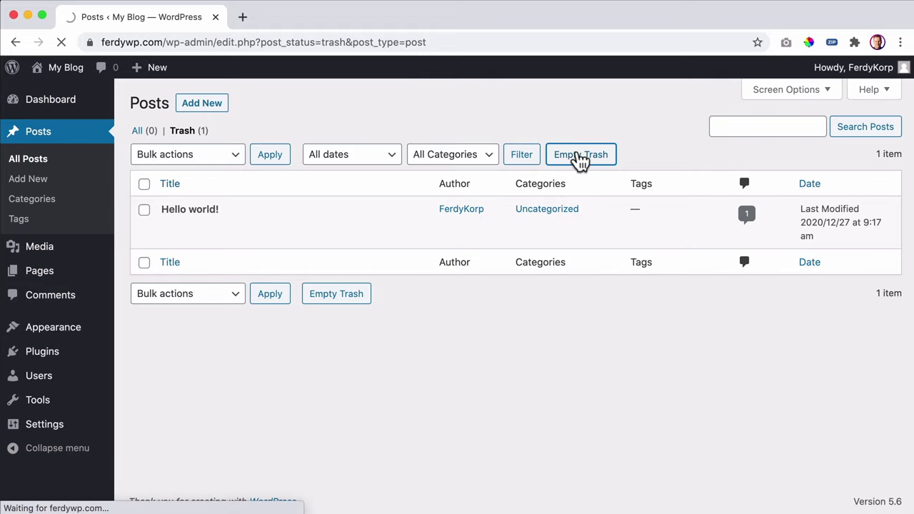
# - Bulk-trash the Privacy Policy and Sample Page pages and empty the pages Trash
pyautogui.click(41, 275)
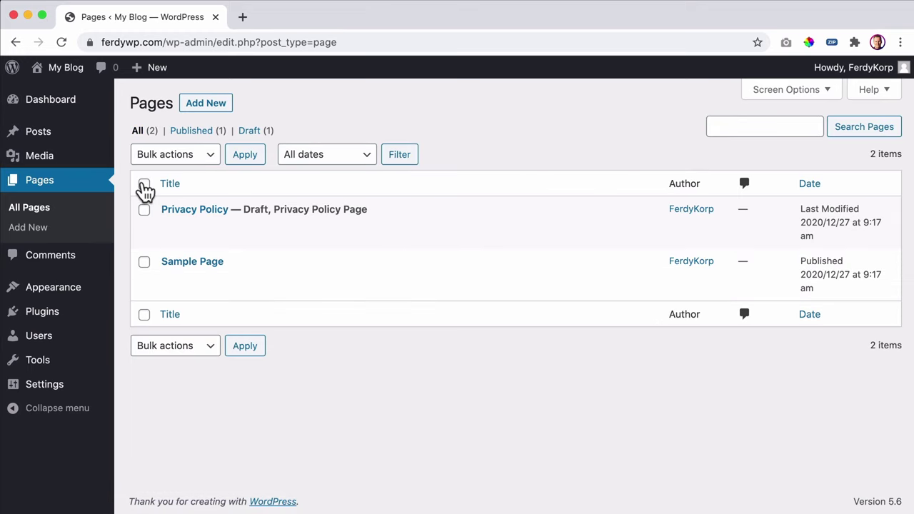
pyautogui.click(142, 159)
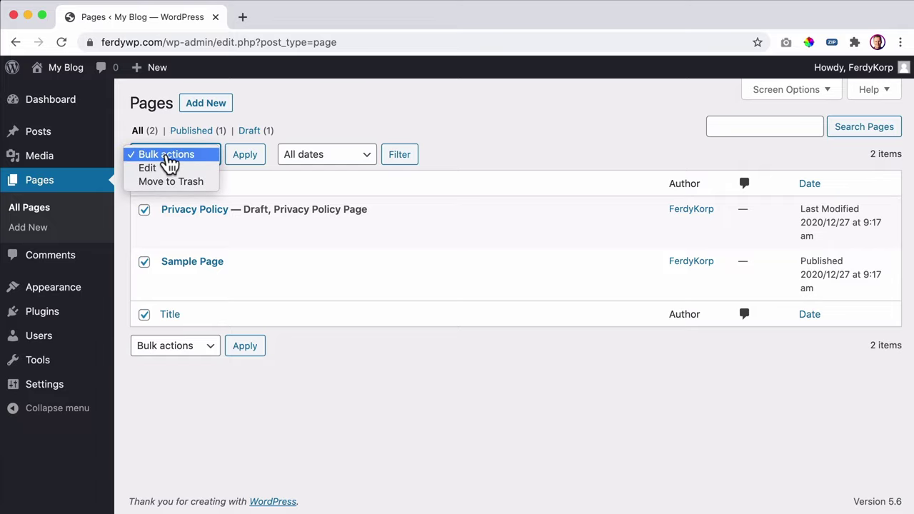
pyautogui.click(170, 181)
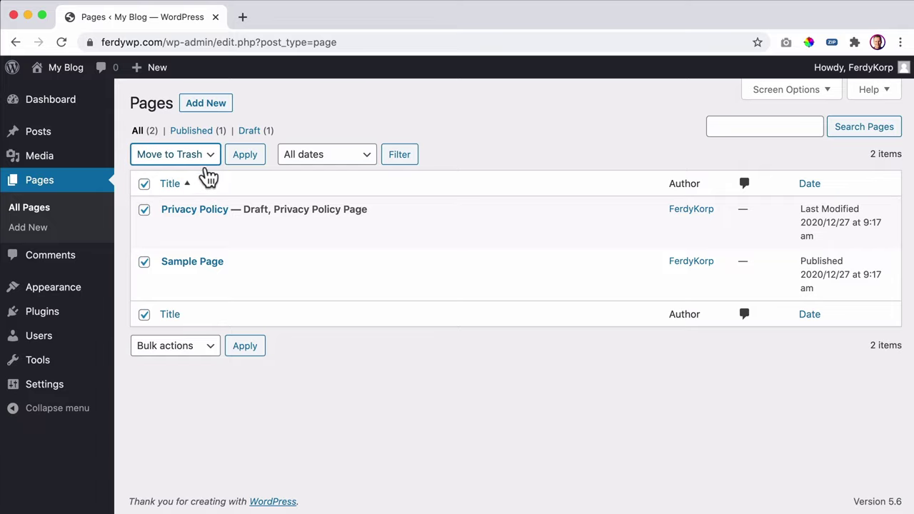
pyautogui.click(246, 163)
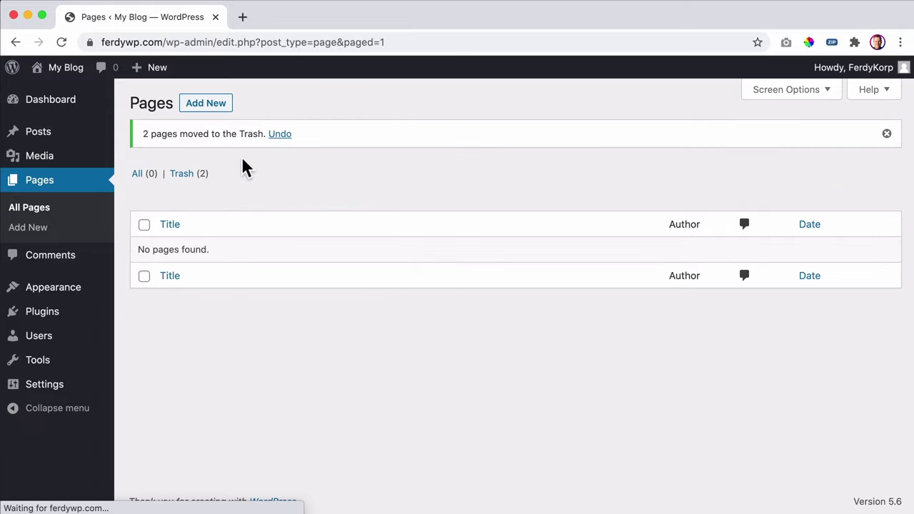
pyautogui.click(187, 179)
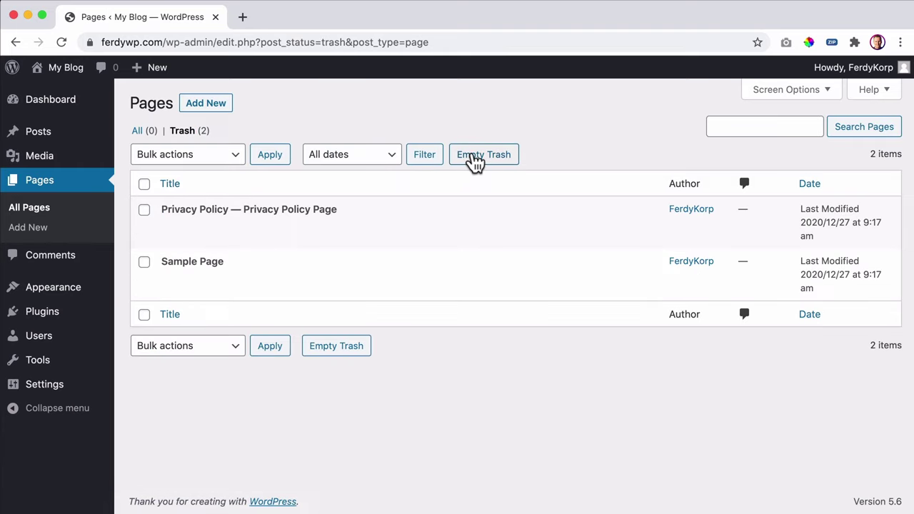
pyautogui.click(473, 163)
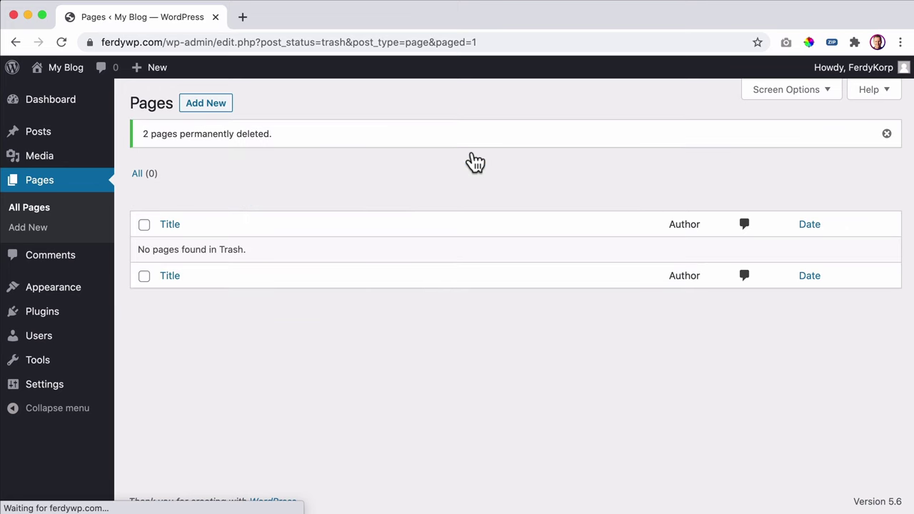
pyautogui.click(55, 314)
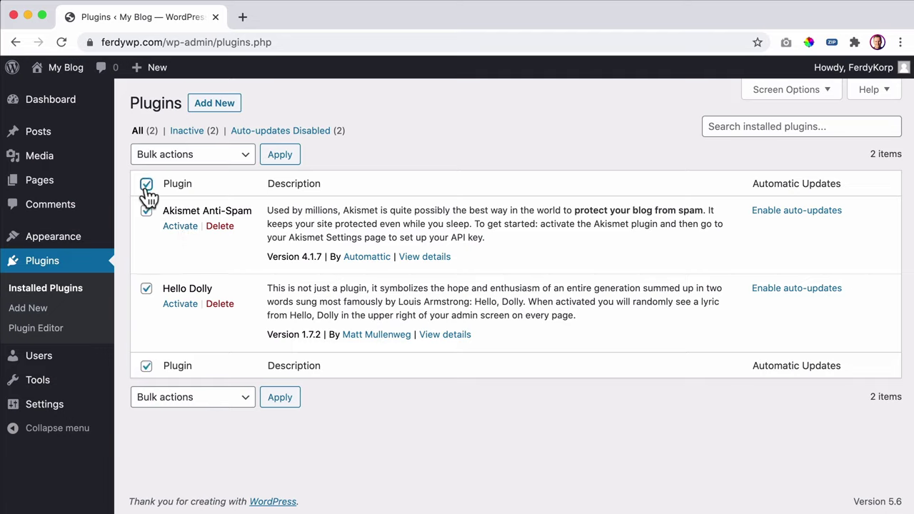
# - Bulk-delete Akismet Anti-Spam and Hello Dolly and confirm removing their data
pyautogui.click(192, 155)
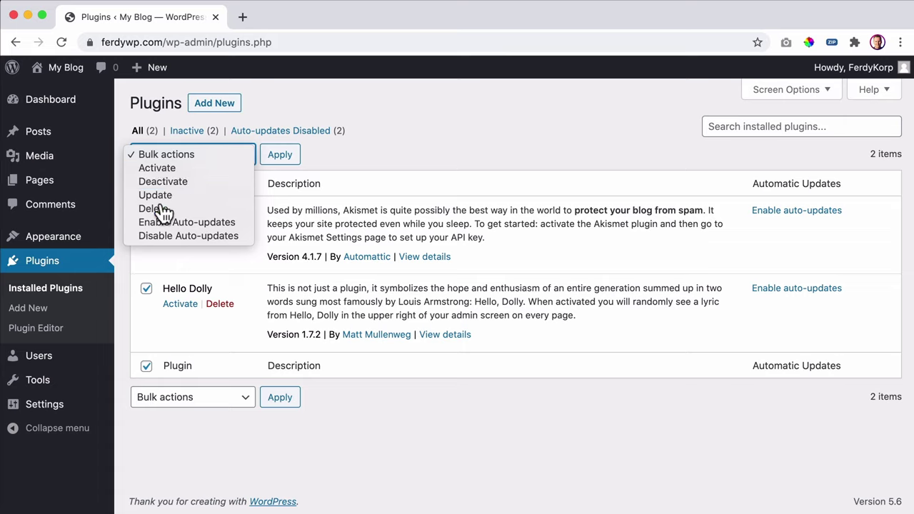
pyautogui.click(172, 208)
pyautogui.click(270, 157)
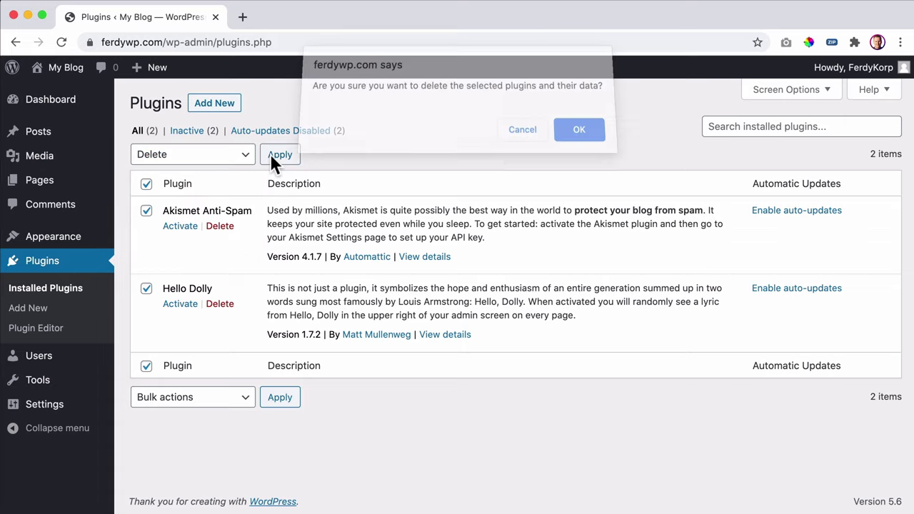
pyautogui.click(578, 137)
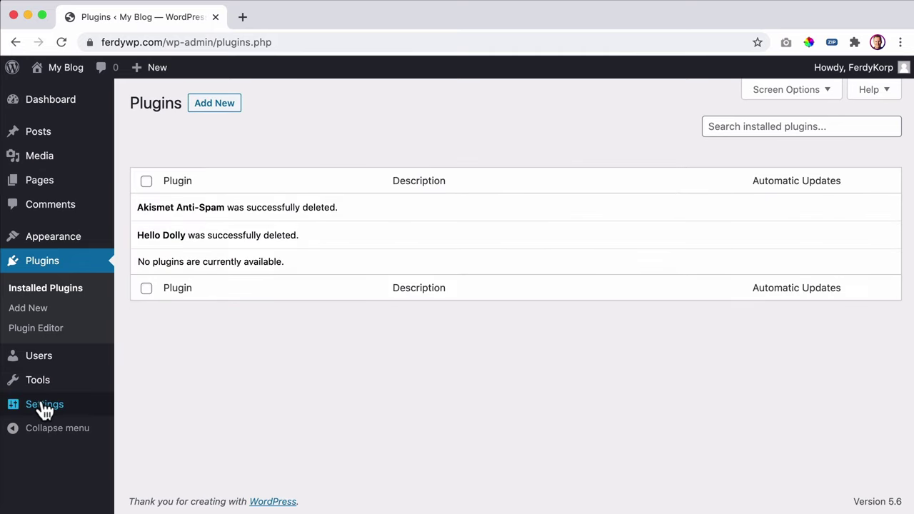
# - In General Settings, set timezone UTC+1 and time format 9:58 am, then save
pyautogui.moveTo(49, 404)
pyautogui.click(150, 327)
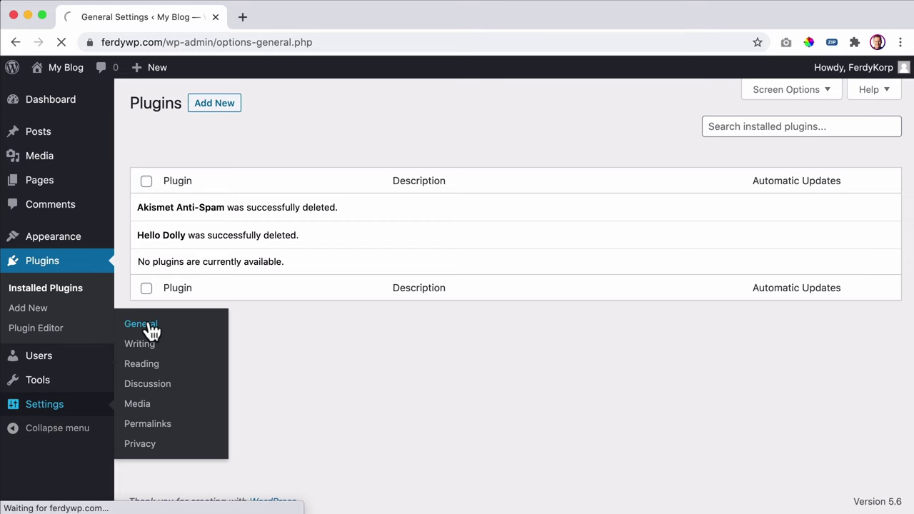
pyautogui.scroll(-5, 405, 239)
pyautogui.scroll(-2, 405, 240)
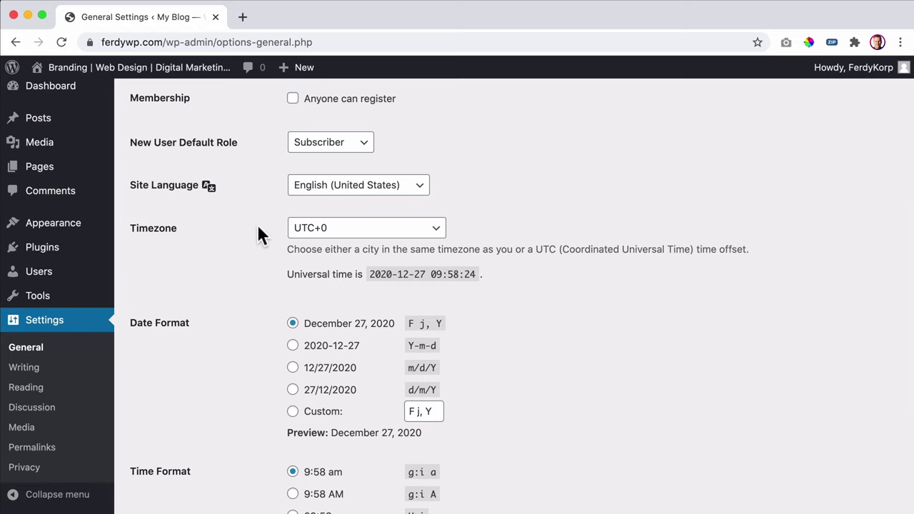
pyautogui.click(345, 234)
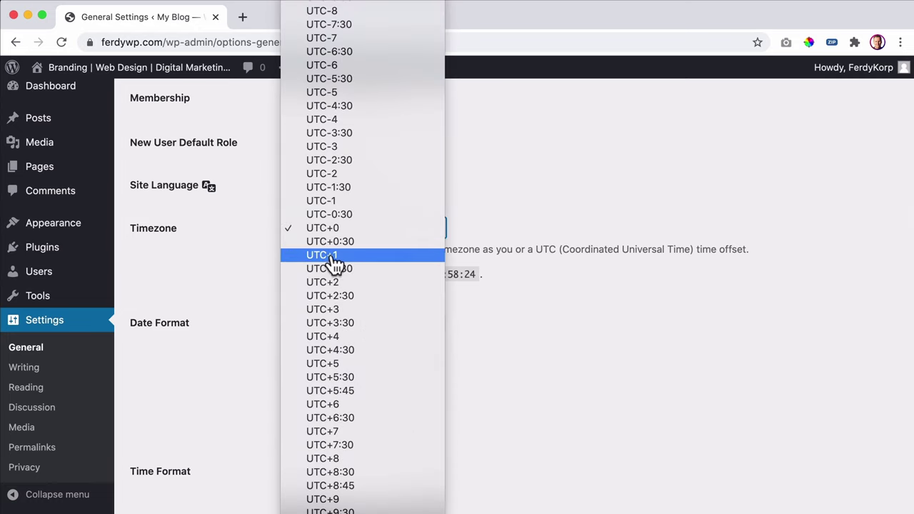
pyautogui.click(333, 255)
pyautogui.scroll(-3, 524, 232)
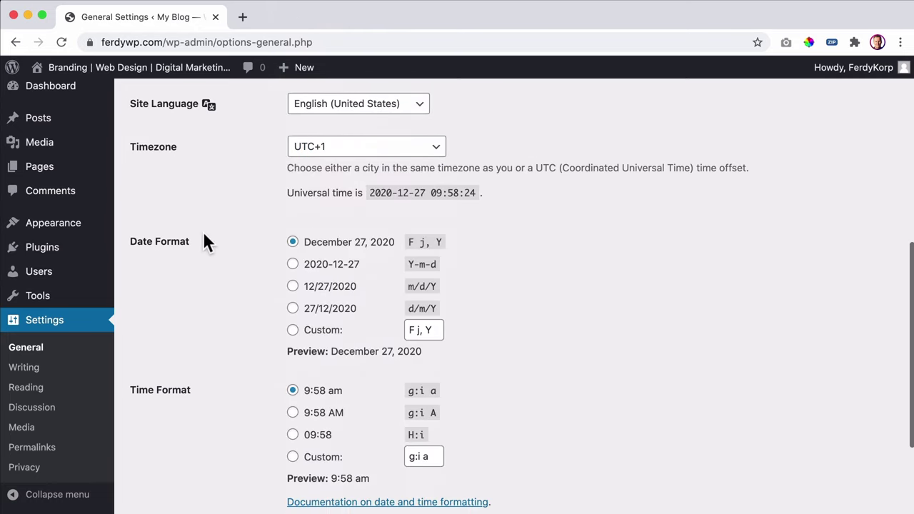
pyautogui.scroll(-4, 193, 279)
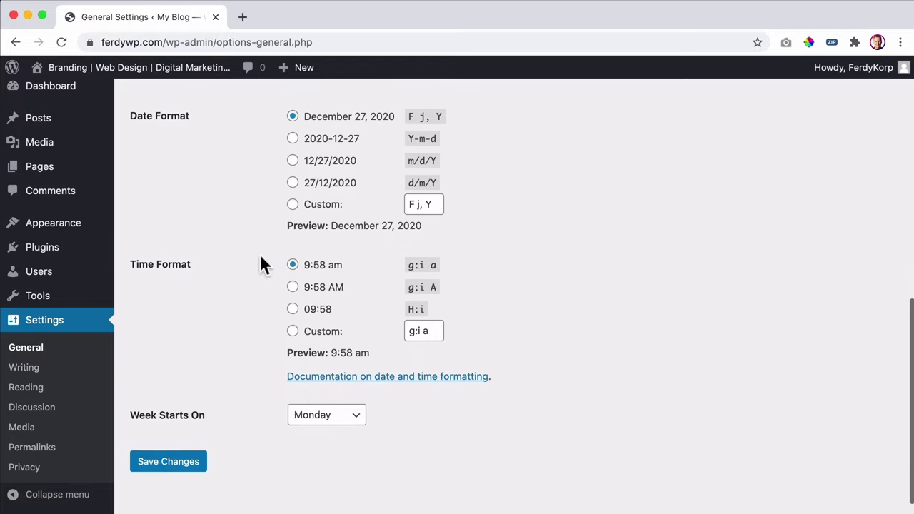
pyautogui.scroll(-2, 453, 257)
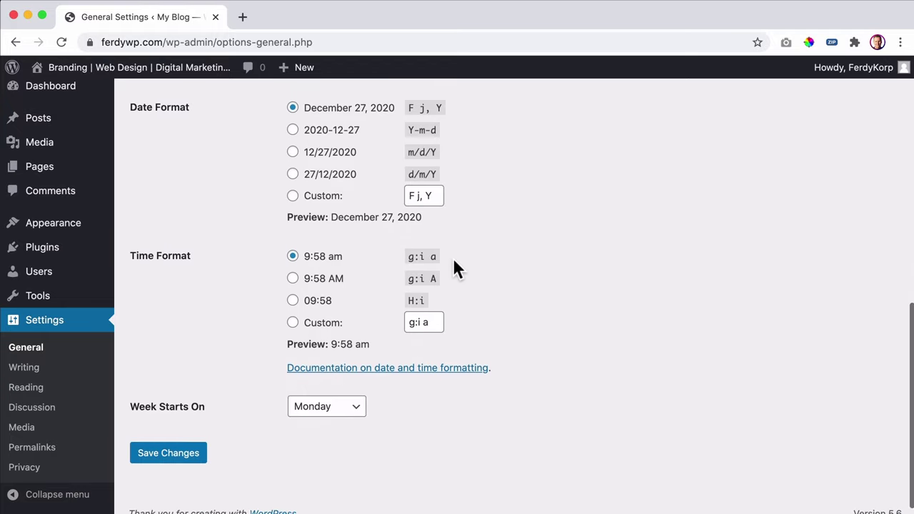
pyautogui.click(296, 263)
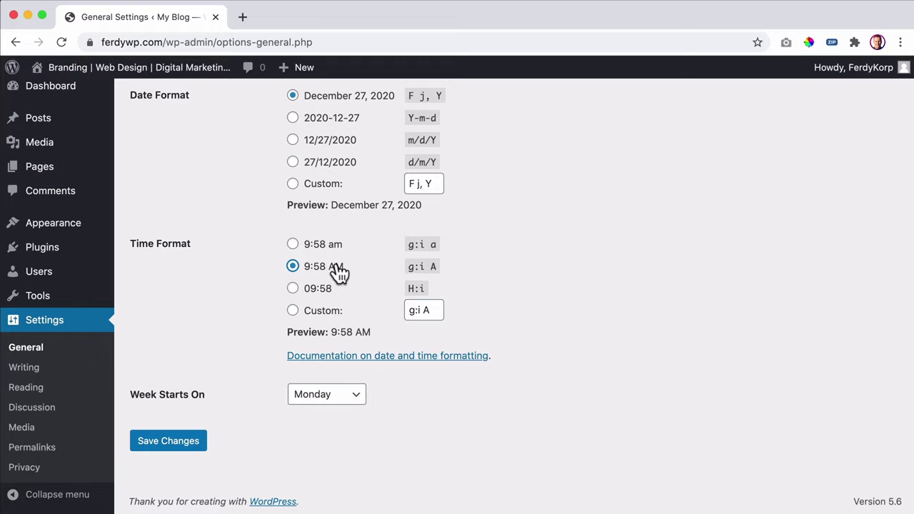
pyautogui.click(294, 247)
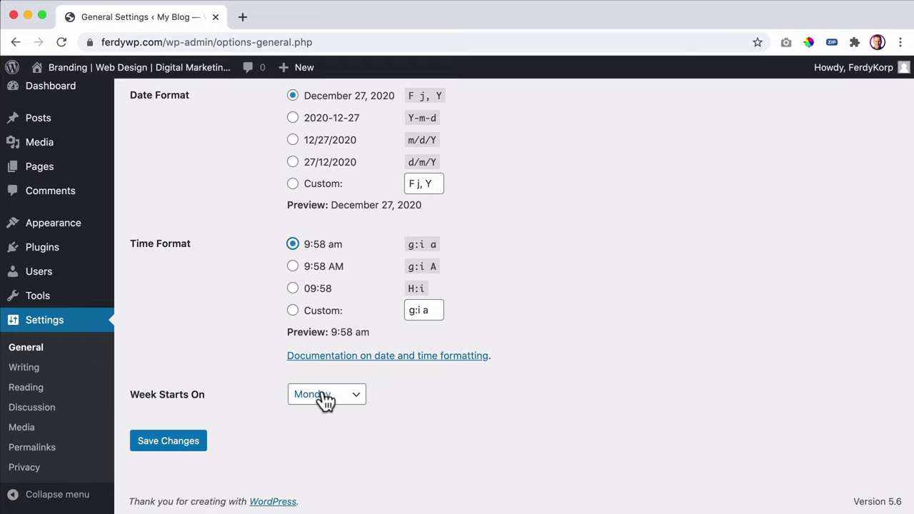
pyautogui.click(166, 443)
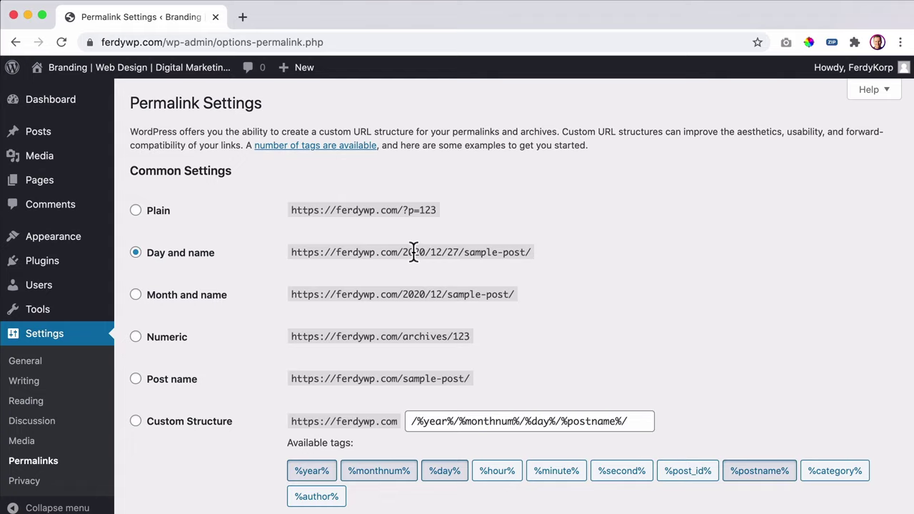
# - Choose the Post name permalink structure (/%postname%/)
pyautogui.scroll(-1, 439, 253)
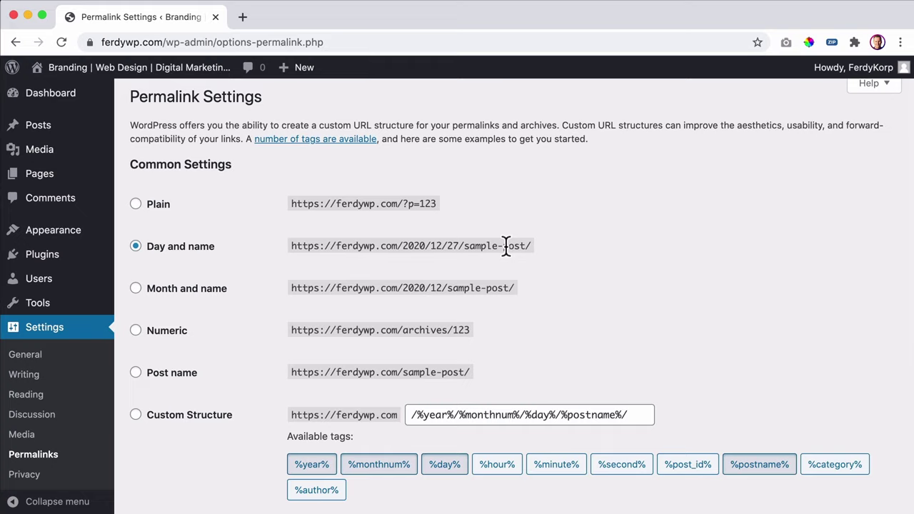
pyautogui.click(135, 372)
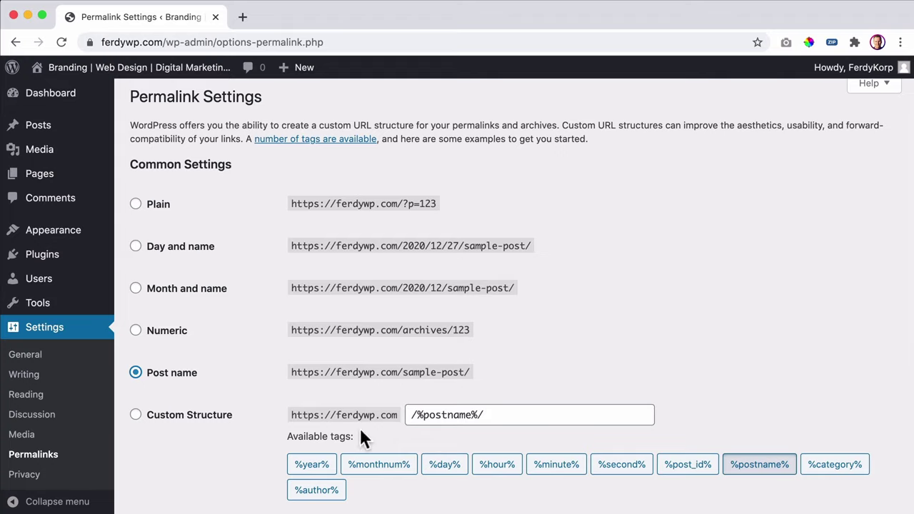
pyautogui.scroll(-3, 167, 353)
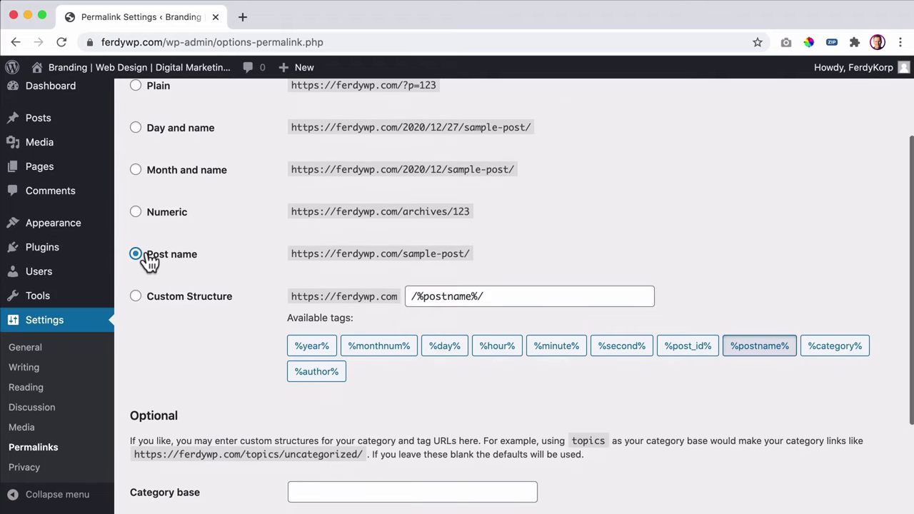
pyautogui.scroll(3, 146, 254)
# - Inspect the plain ?p=123 URL, reselect Post name, and search 'how to make a forum' in a new tab
pyautogui.click(135, 210)
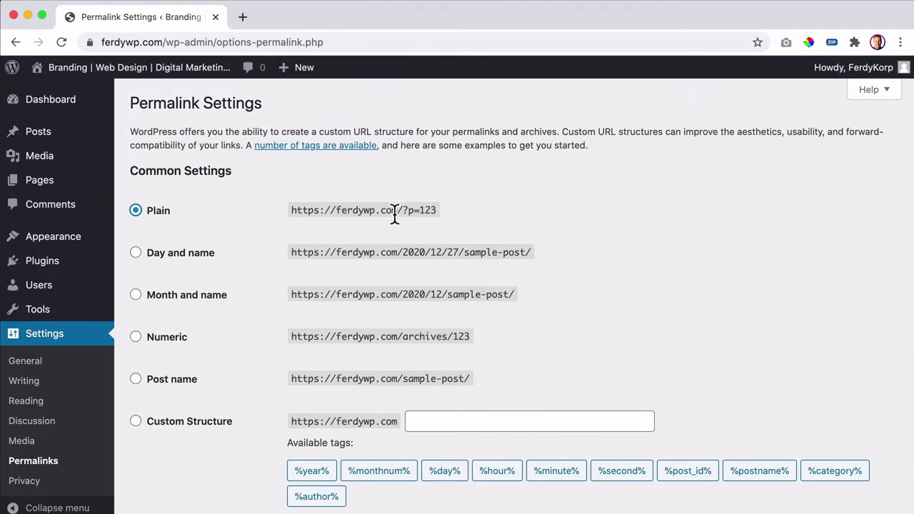
pyautogui.moveTo(399, 210); pyautogui.dragTo(384, 207)
pyautogui.click(438, 208)
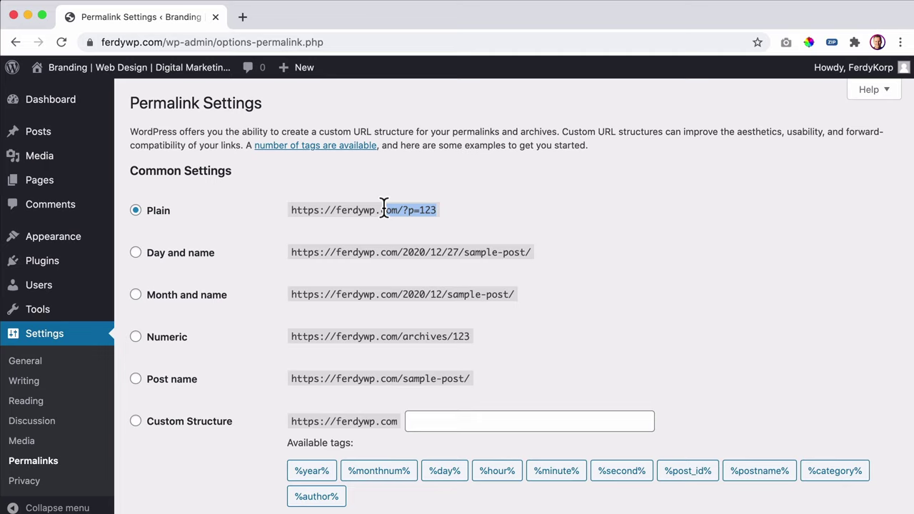
pyautogui.click(384, 208)
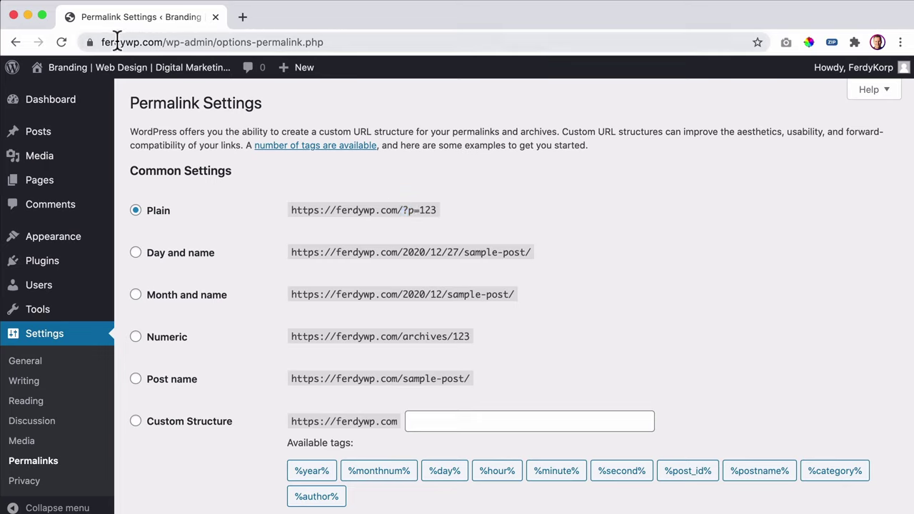
pyautogui.moveTo(118, 42); pyautogui.dragTo(351, 43)
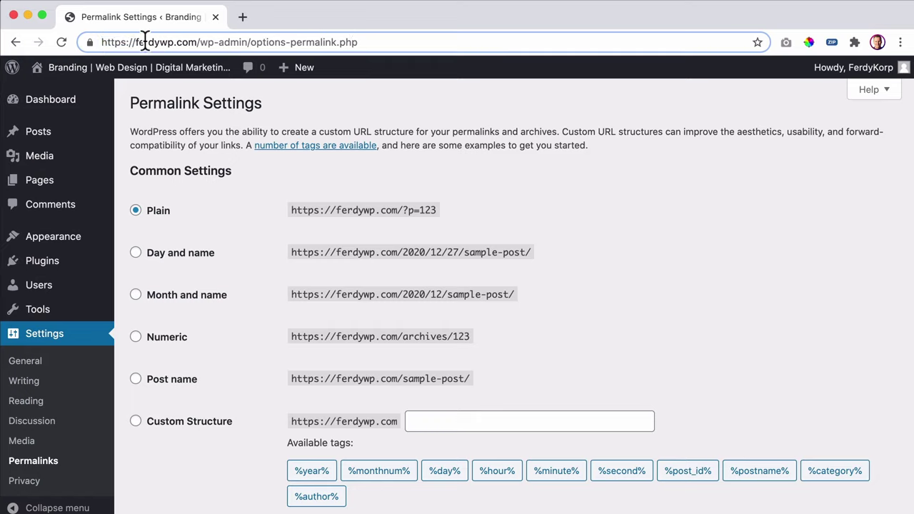
pyautogui.click(135, 380)
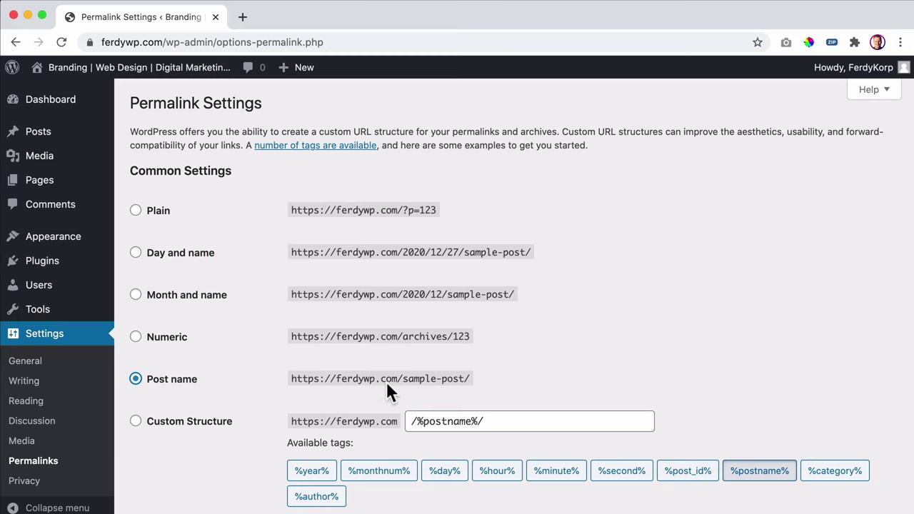
pyautogui.click(242, 17)
pyautogui.write('how to make a')
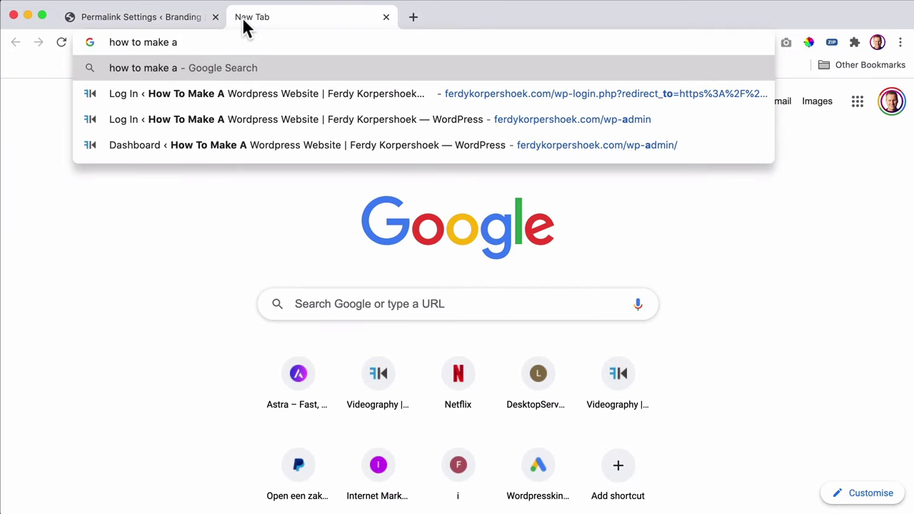
pyautogui.write(' forum')
# - Google 'how to make a forum', read the HostGator article, then close its tab
pyautogui.press('Return')
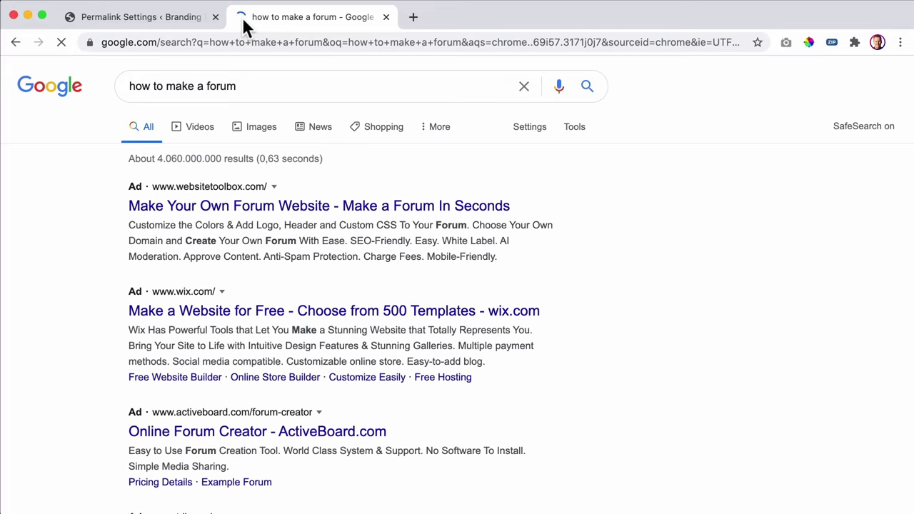
pyautogui.scroll(-5, 233, 267)
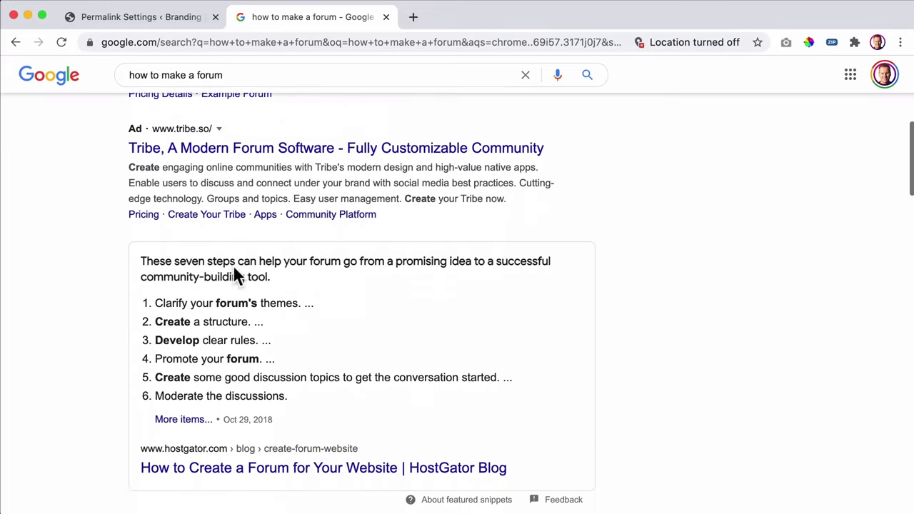
pyautogui.scroll(-4, 233, 266)
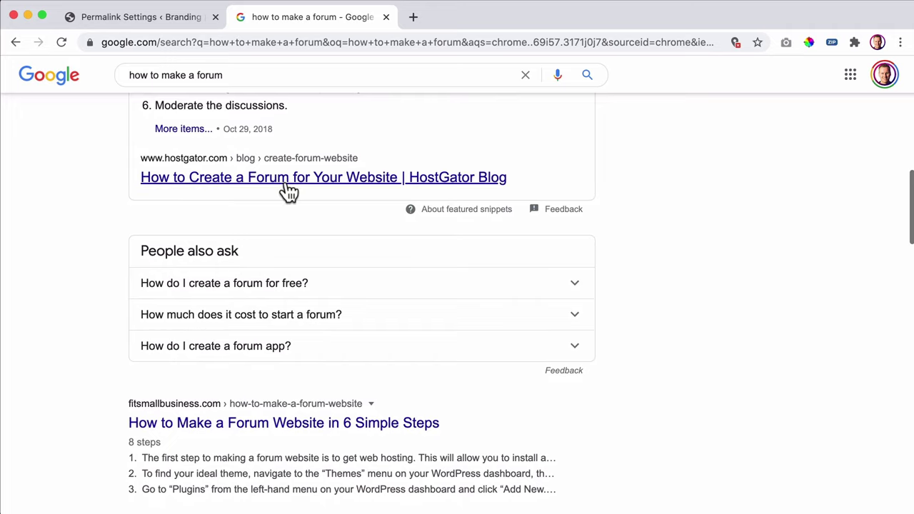
pyautogui.click(284, 184)
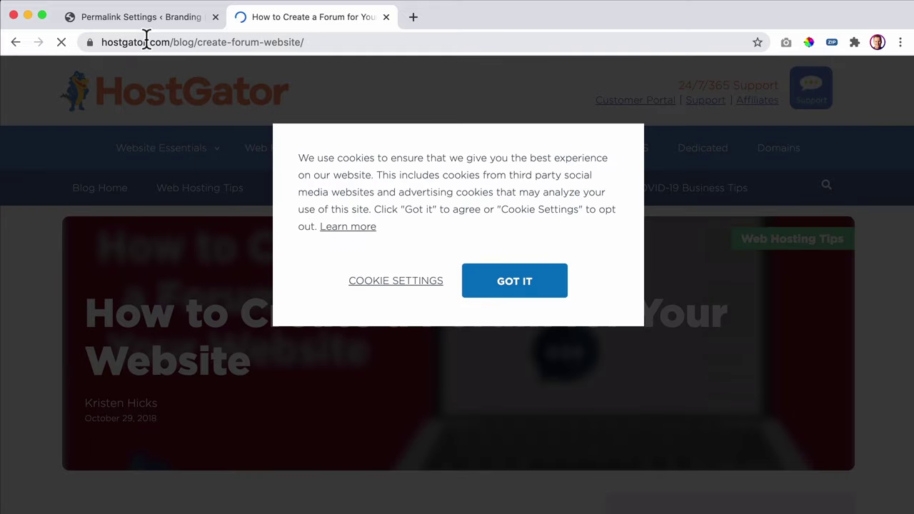
pyautogui.click(386, 17)
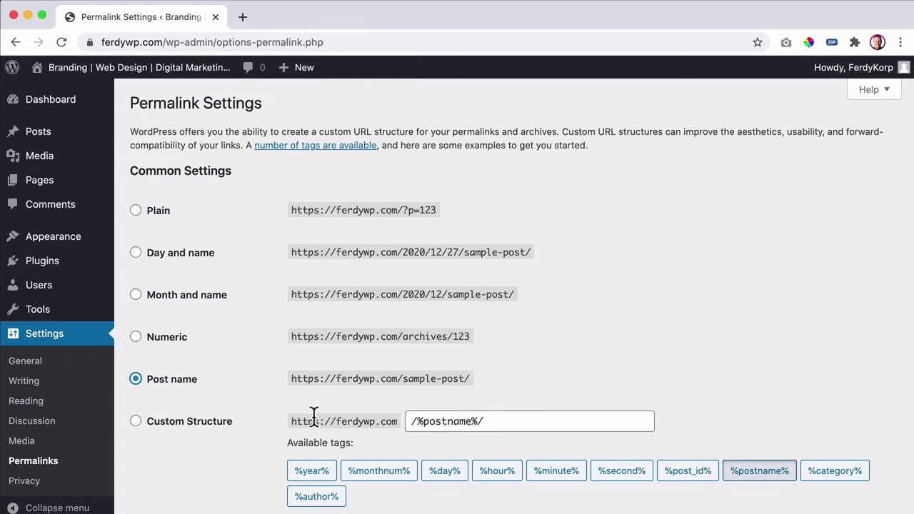
# - Save the Post name permalink structure, then return to the admin Dashboard
pyautogui.scroll(-5, 221, 323)
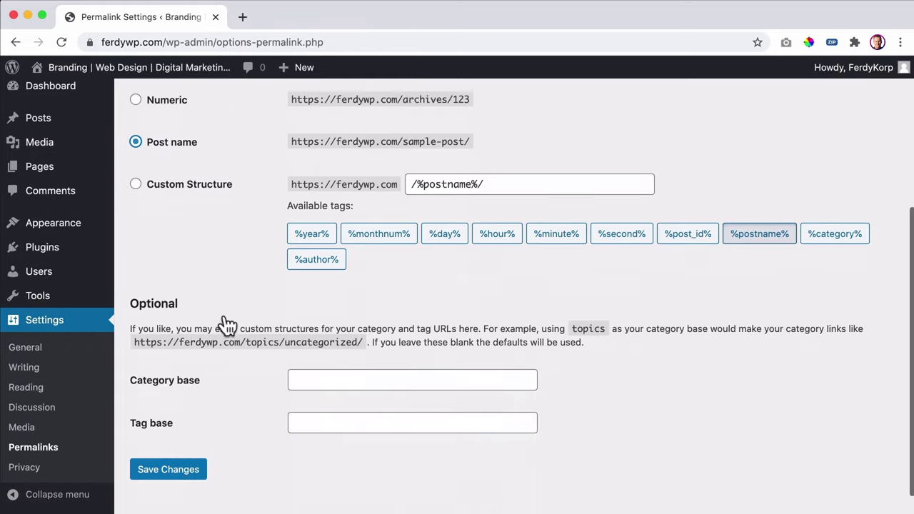
pyautogui.click(166, 444)
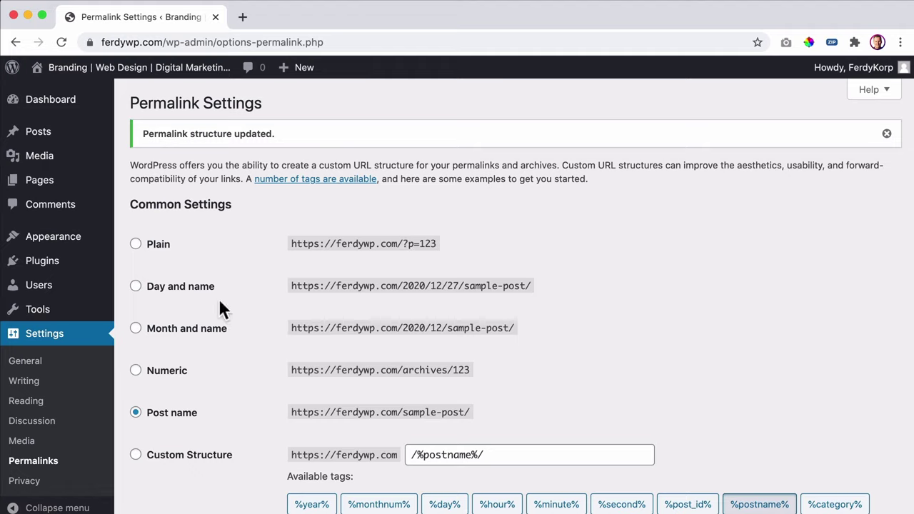
pyautogui.click(53, 107)
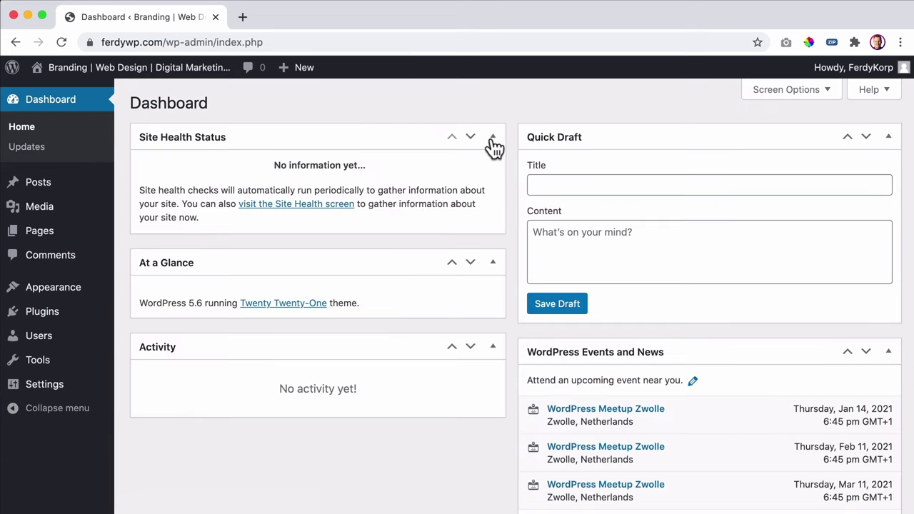
# - Collapse the Site Health, At a Glance, Activity, Quick Draft and Events boxes
pyautogui.click(493, 138)
pyautogui.click(493, 178)
pyautogui.click(493, 219)
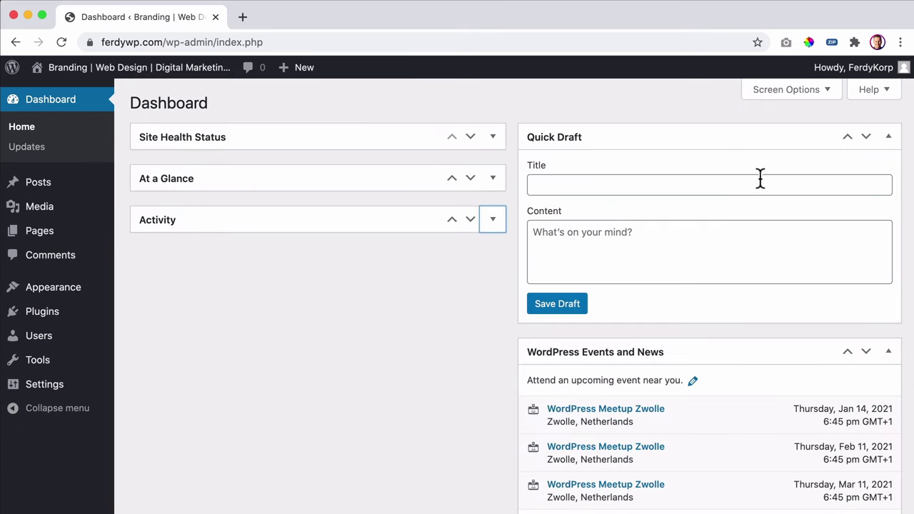
pyautogui.click(888, 137)
pyautogui.click(888, 178)
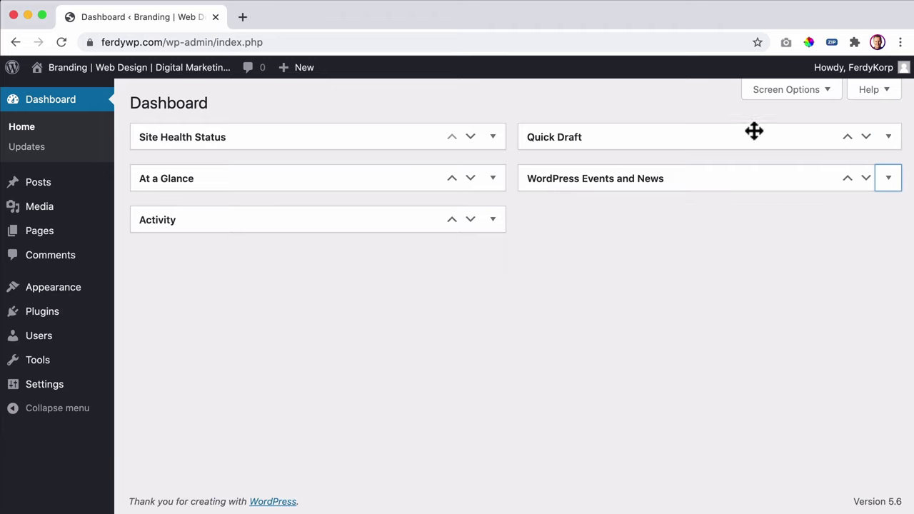
# - Untick all five dashboard boxes in Screen Options so none are shown
pyautogui.click(788, 99)
pyautogui.click(180, 167)
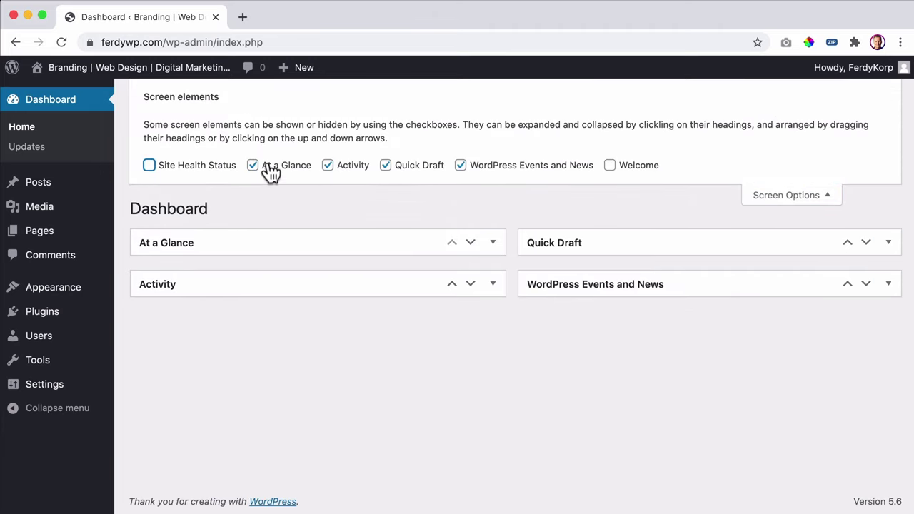
pyautogui.click(270, 170)
pyautogui.click(336, 169)
pyautogui.click(412, 168)
pyautogui.click(539, 169)
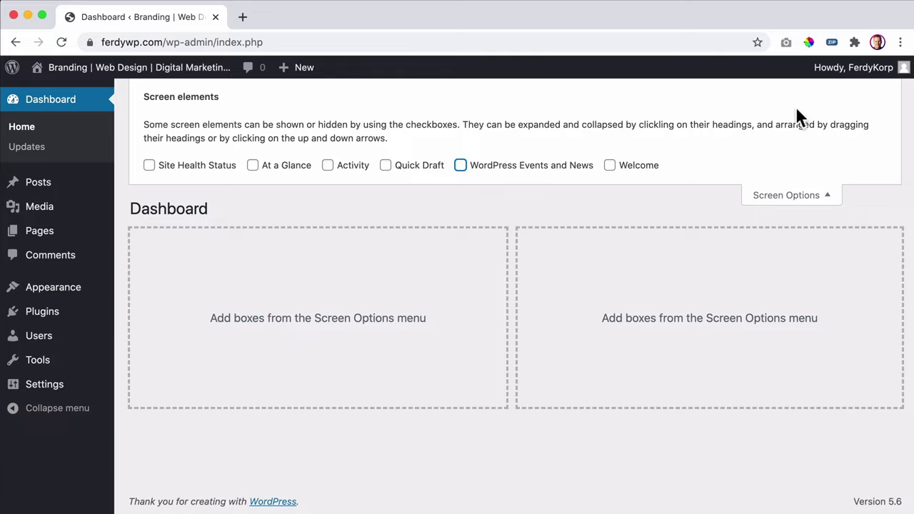
pyautogui.click(818, 192)
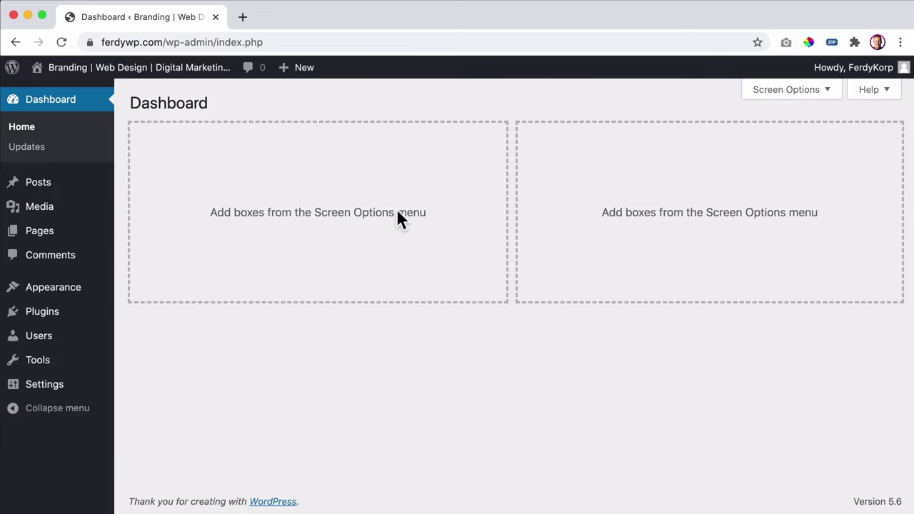
pyautogui.moveTo(872, 68)
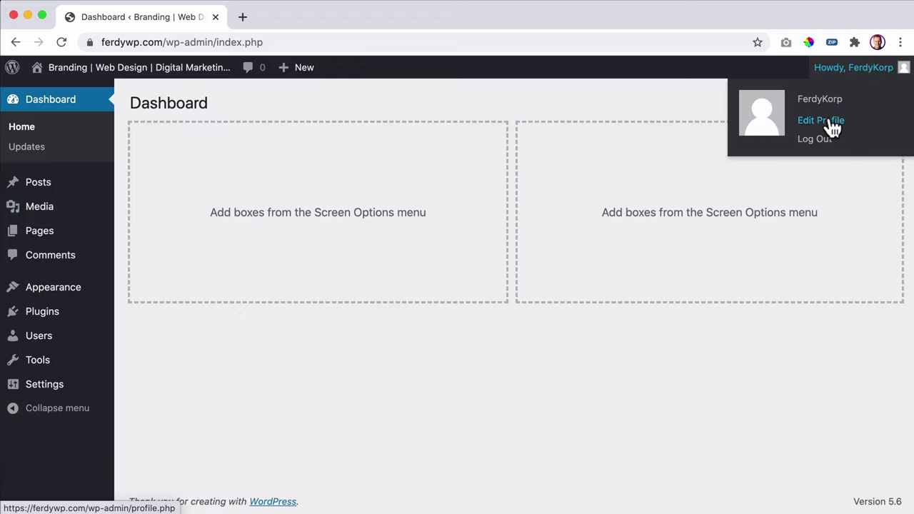
# - On the Profile page, try several admin colour schemes, then settle back on Default
pyautogui.moveTo(41, 339)
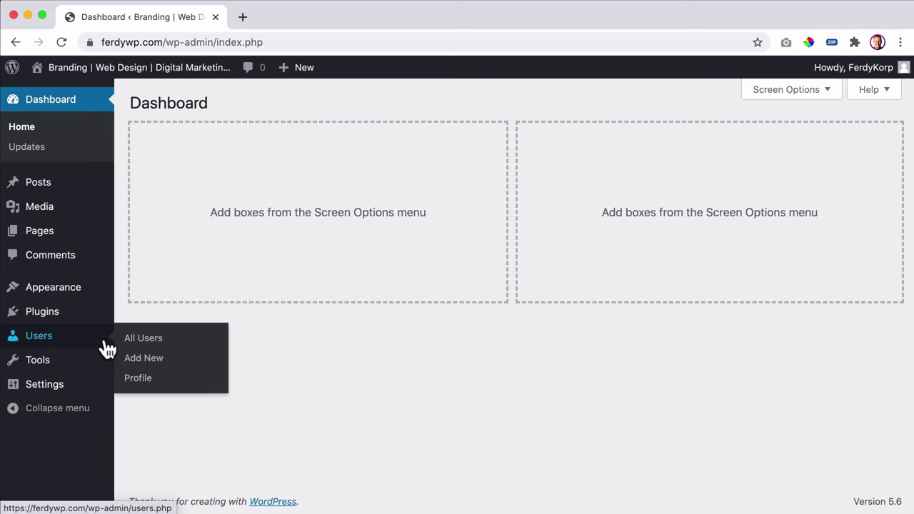
pyautogui.click(140, 380)
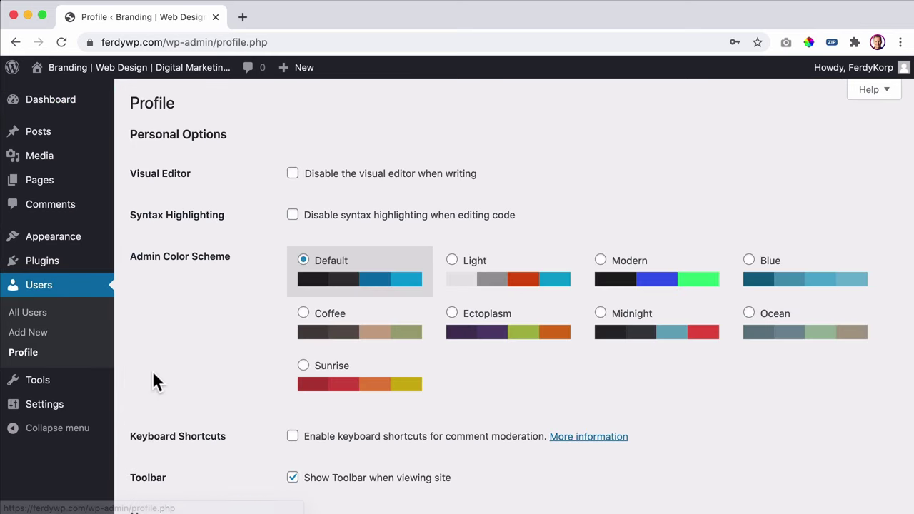
pyautogui.click(477, 278)
pyautogui.click(710, 284)
pyautogui.click(757, 292)
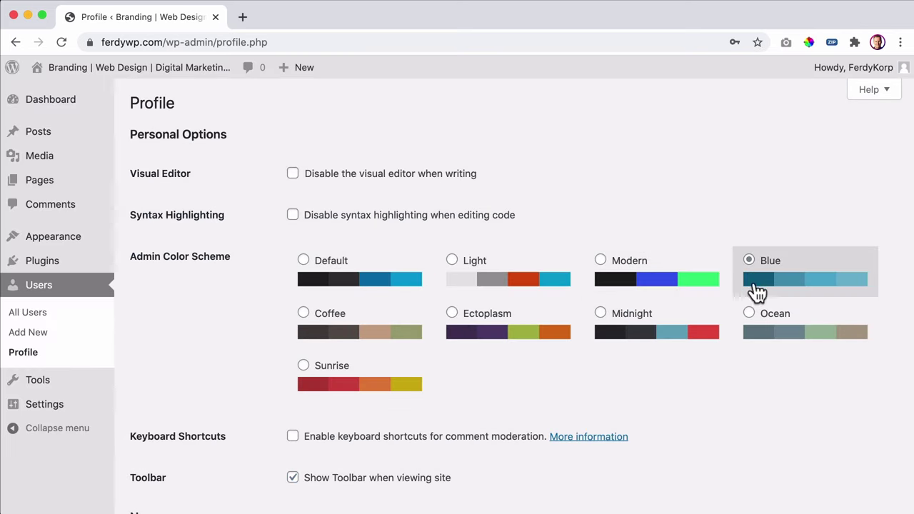
pyautogui.click(750, 314)
pyautogui.click(510, 322)
pyautogui.click(351, 328)
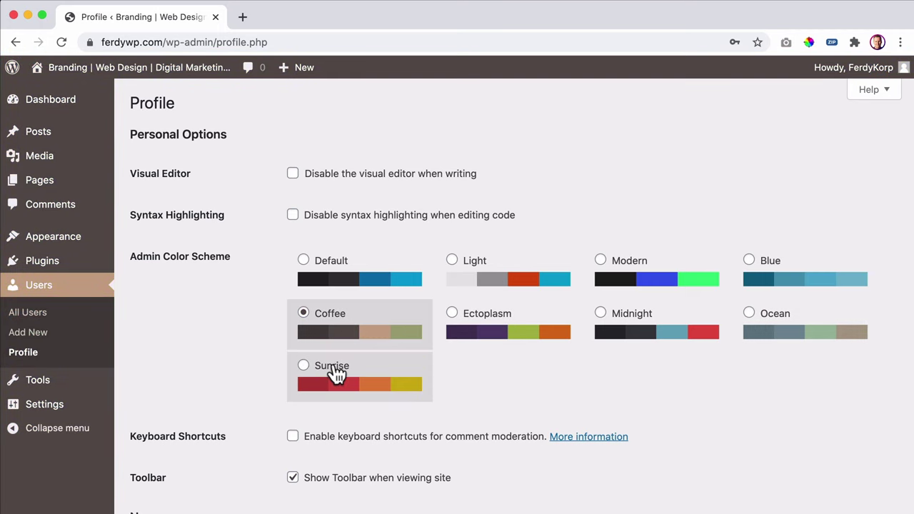
pyautogui.click(333, 369)
pyautogui.click(652, 314)
pyautogui.click(361, 284)
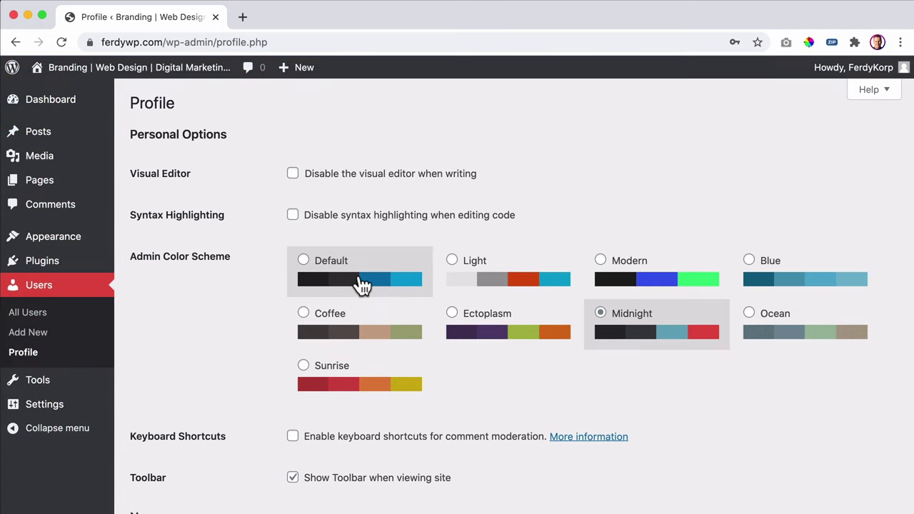
# - Enter the user's first name and display the full first and last name publicly
pyautogui.scroll(-5, 347, 263)
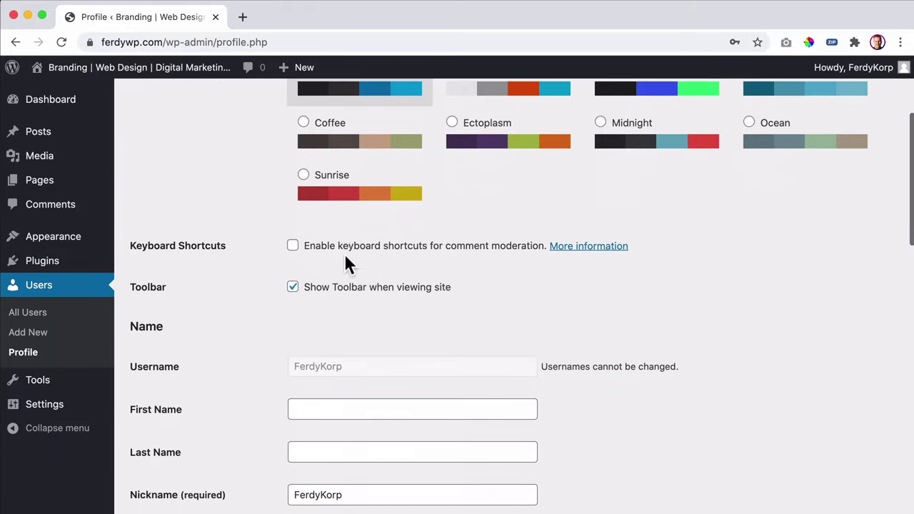
pyautogui.click(343, 235)
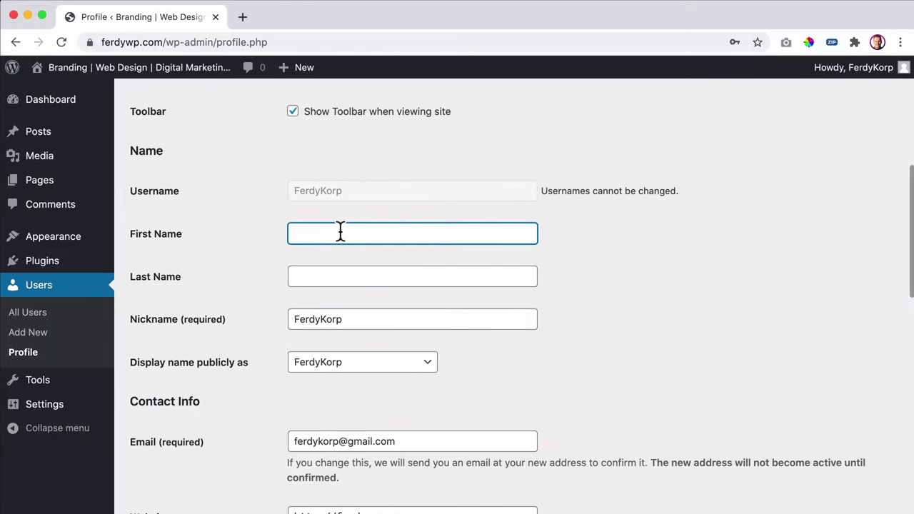
pyautogui.write('Ferdy')
pyautogui.press('Tab')
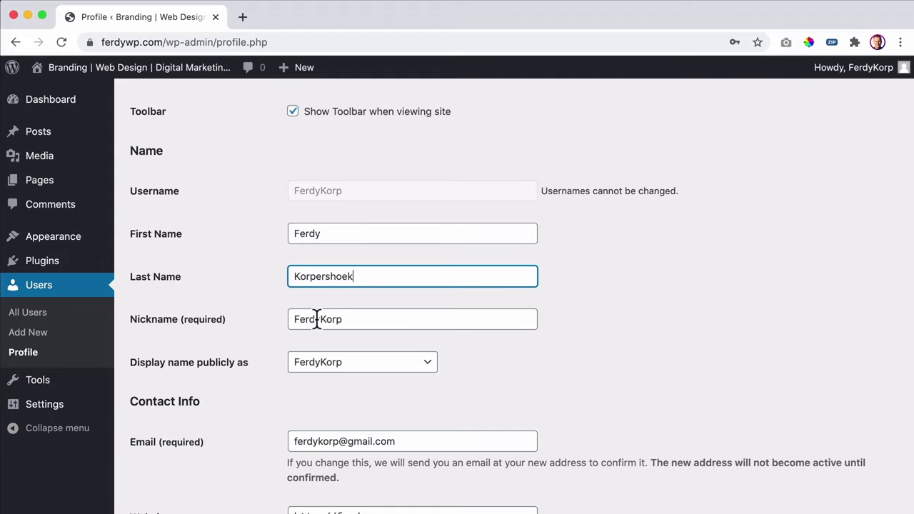
pyautogui.scroll(-2, 320, 319)
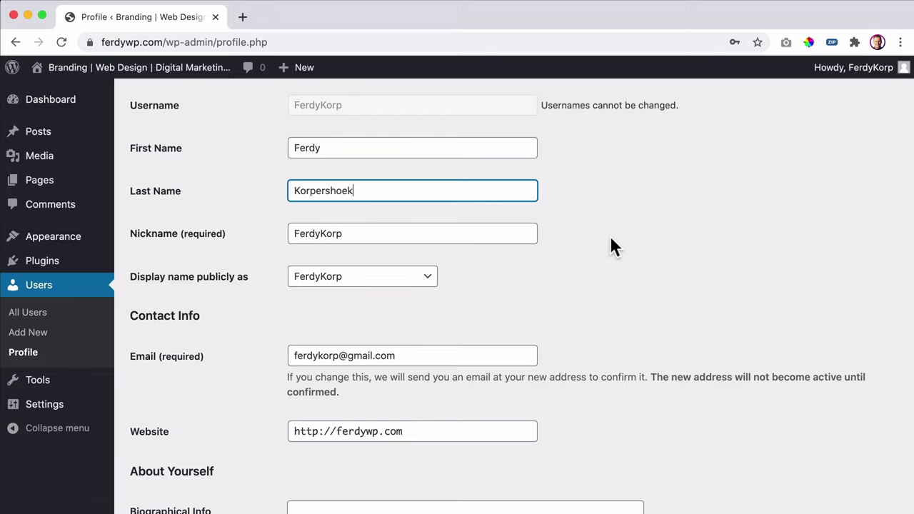
pyautogui.click(321, 283)
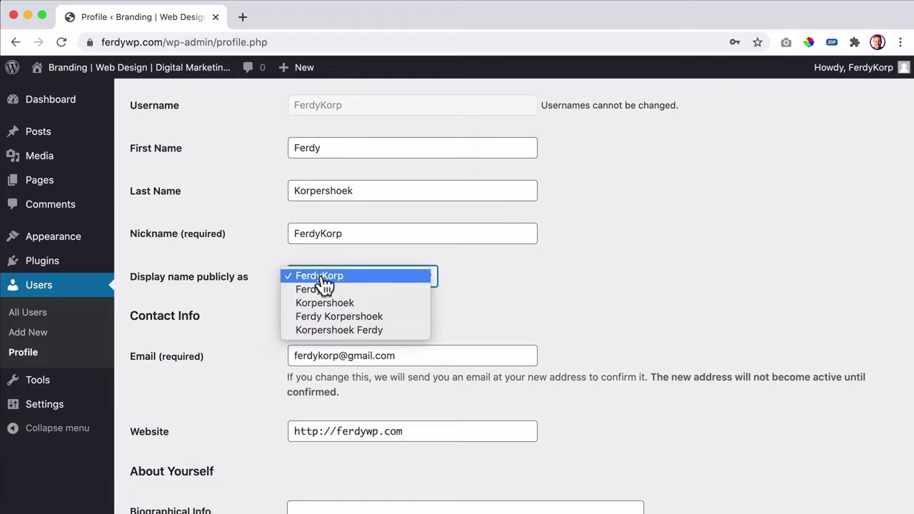
pyautogui.click(328, 316)
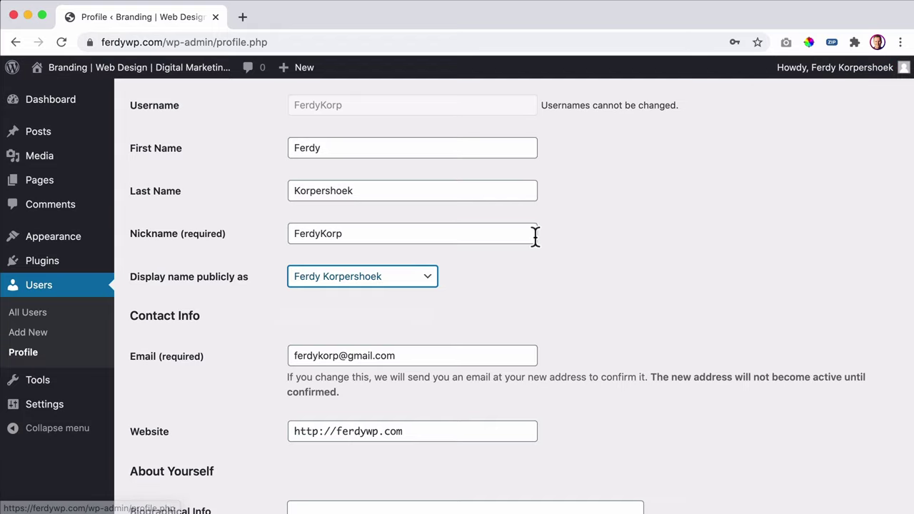
# - Scroll down to the profile picture and bring up options for the Gravatar link
pyautogui.scroll(-2, 500, 243)
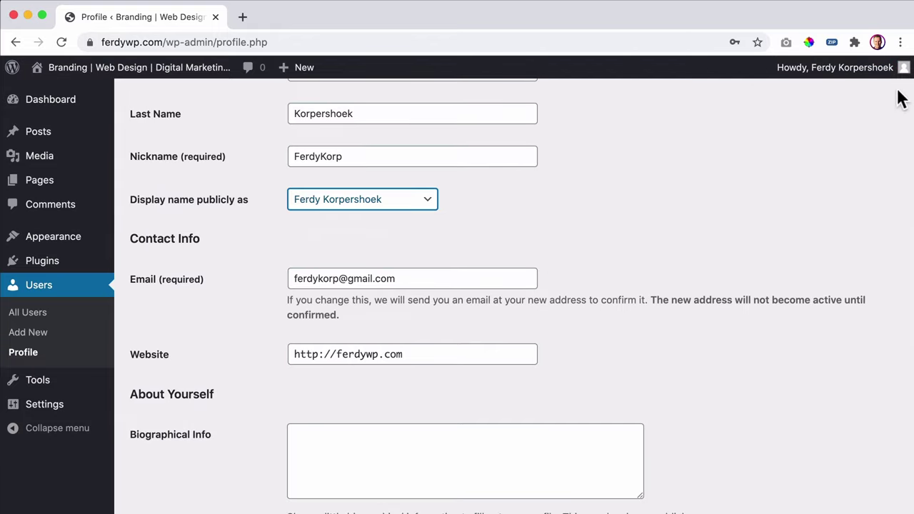
pyautogui.moveTo(901, 65)
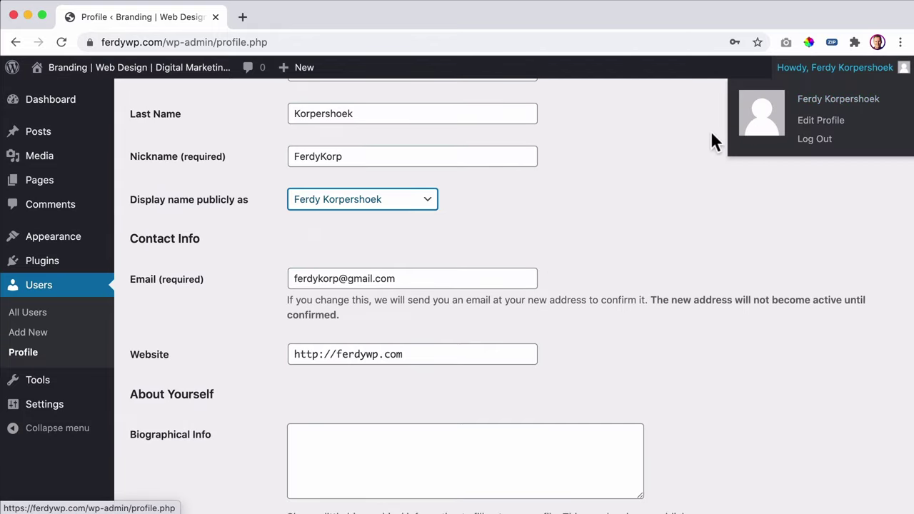
pyautogui.scroll(-2, 643, 200)
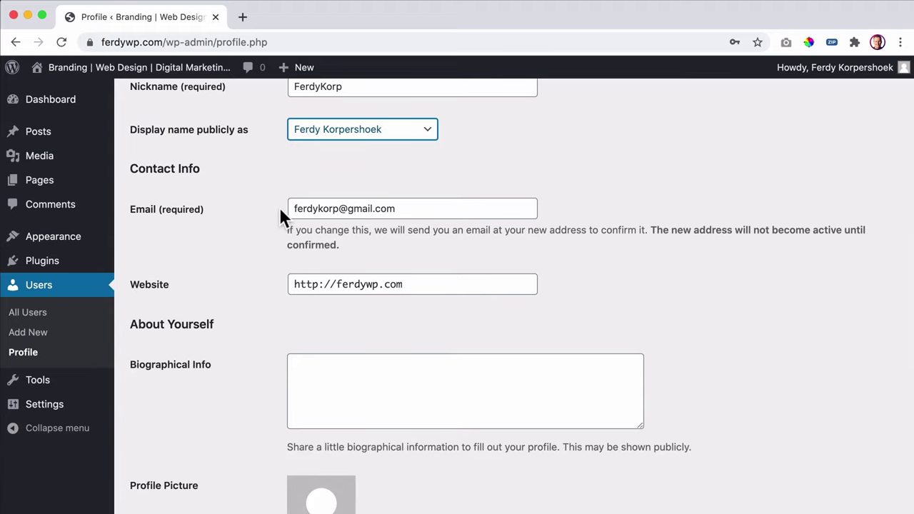
pyautogui.scroll(-4, 351, 211)
pyautogui.scroll(-2, 351, 218)
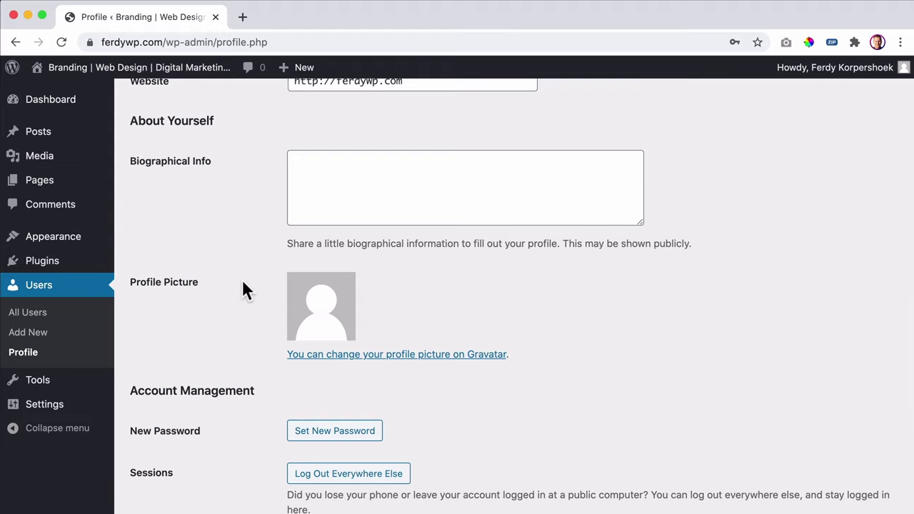
pyautogui.scroll(-1, 414, 354)
pyautogui.rightClick(433, 330)
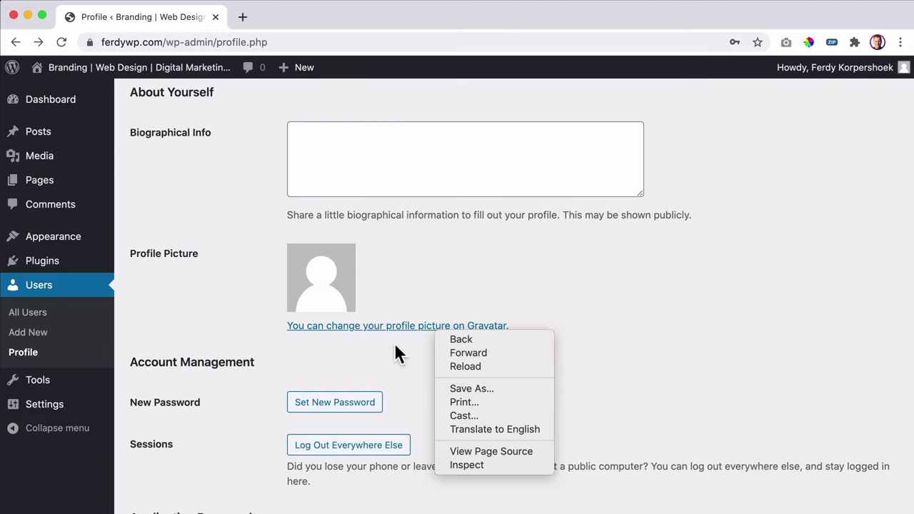
# - Open the Gravatar website in a new browser tab
pyautogui.click(410, 336)
pyautogui.rightClick(410, 335)
pyautogui.click(421, 337)
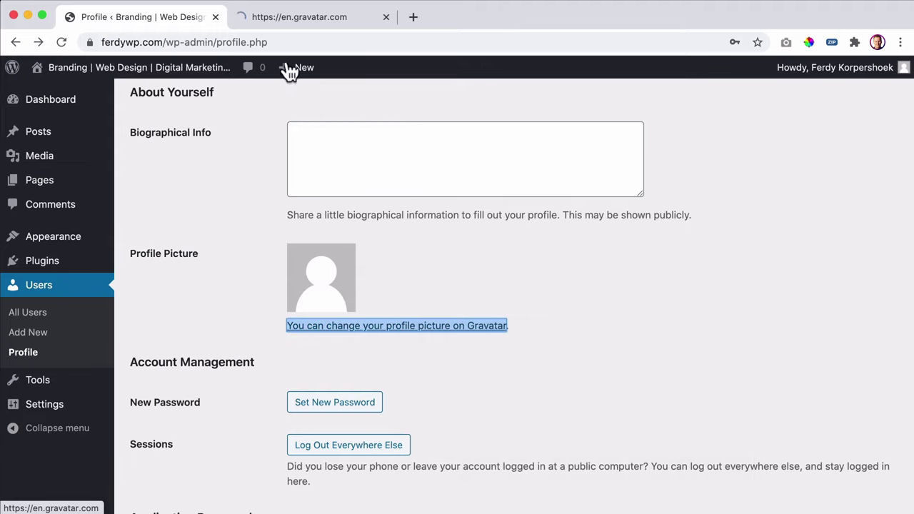
pyautogui.click(283, 18)
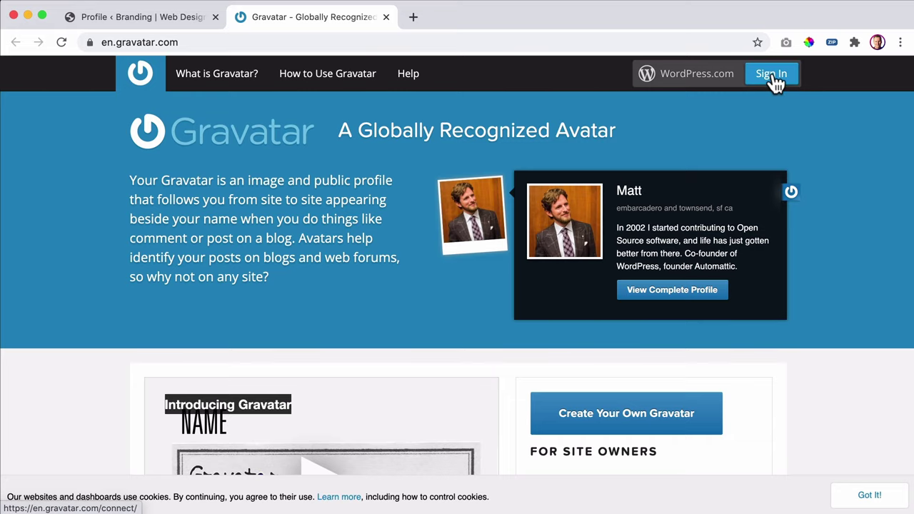
# - Check the WordPress profile e-mail, sign in to Gravatar, and copy its primary e-mail
pyautogui.click(166, 20)
pyautogui.moveTo(297, 133); pyautogui.dragTo(422, 133)
pyautogui.click(448, 131)
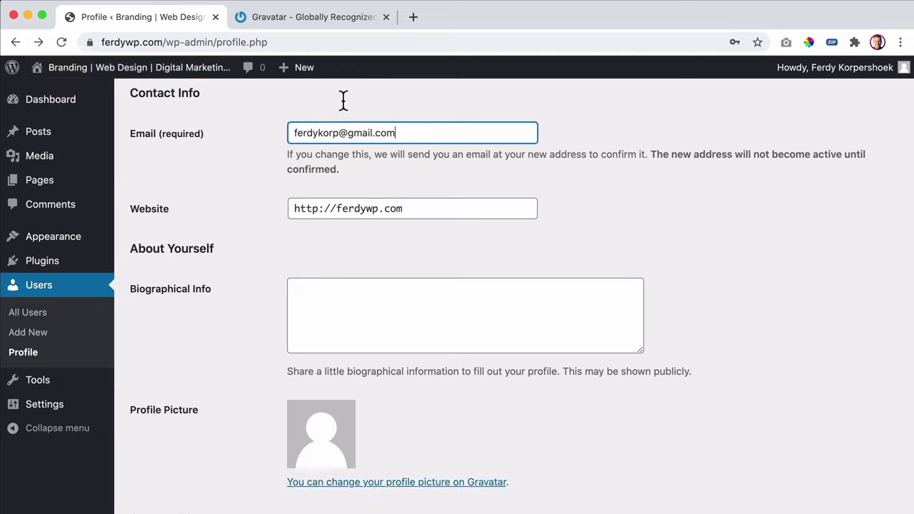
pyautogui.click(306, 17)
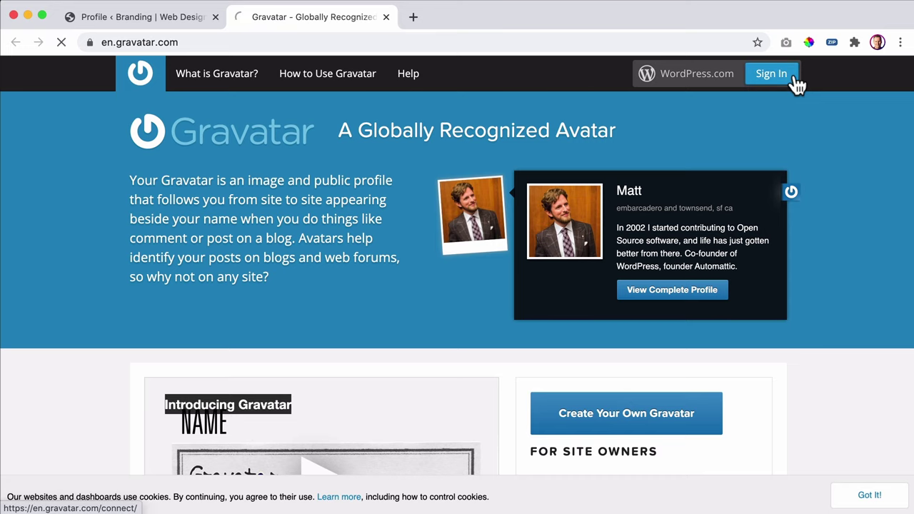
pyautogui.click(776, 80)
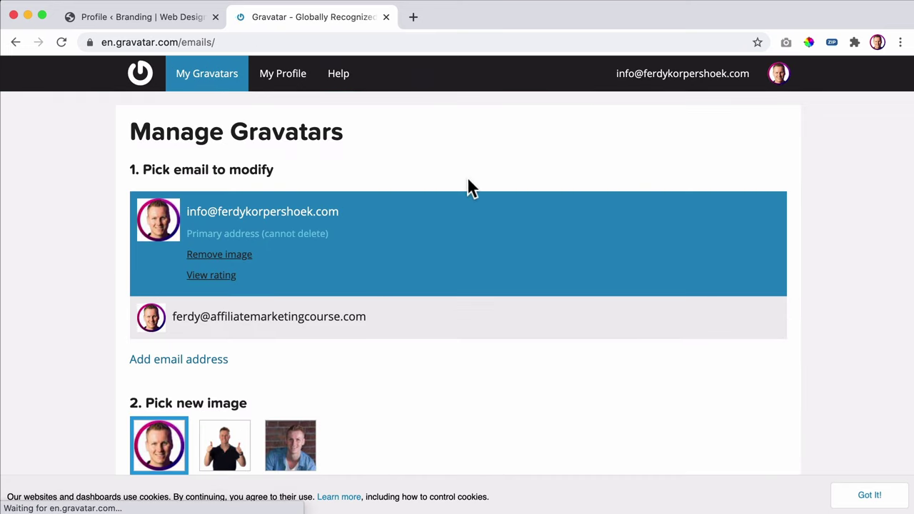
pyautogui.moveTo(185, 211); pyautogui.dragTo(334, 211)
pyautogui.press('super+c')
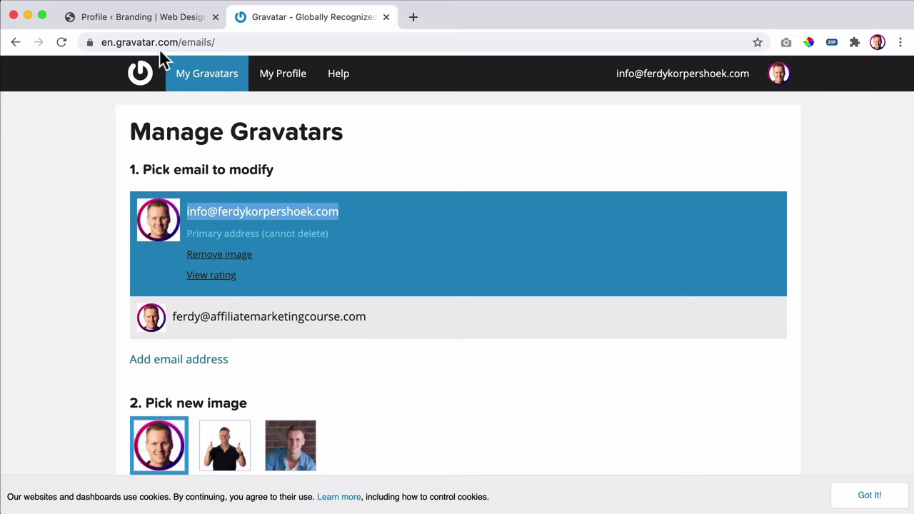
pyautogui.click(159, 20)
# - Replace the profile Email with the copied Gravatar address and update the profile
pyautogui.tripleClick(338, 131)
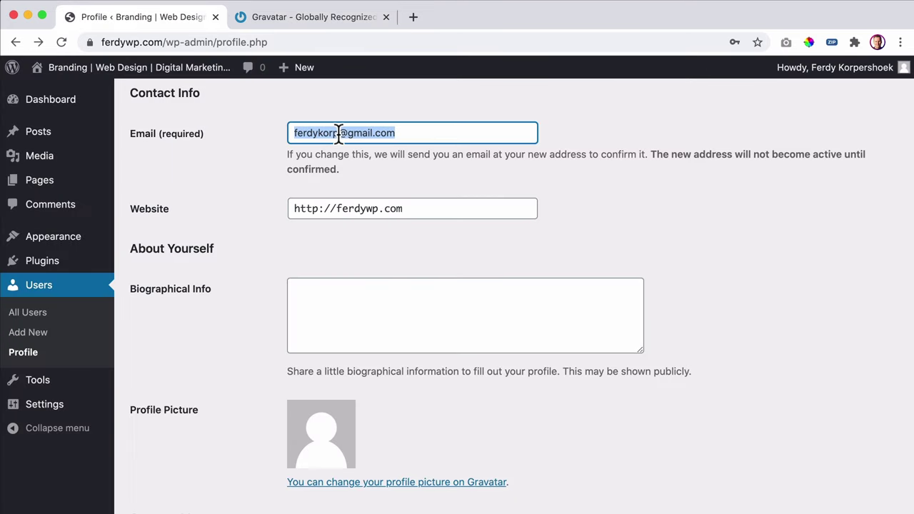
pyautogui.press('super+v')
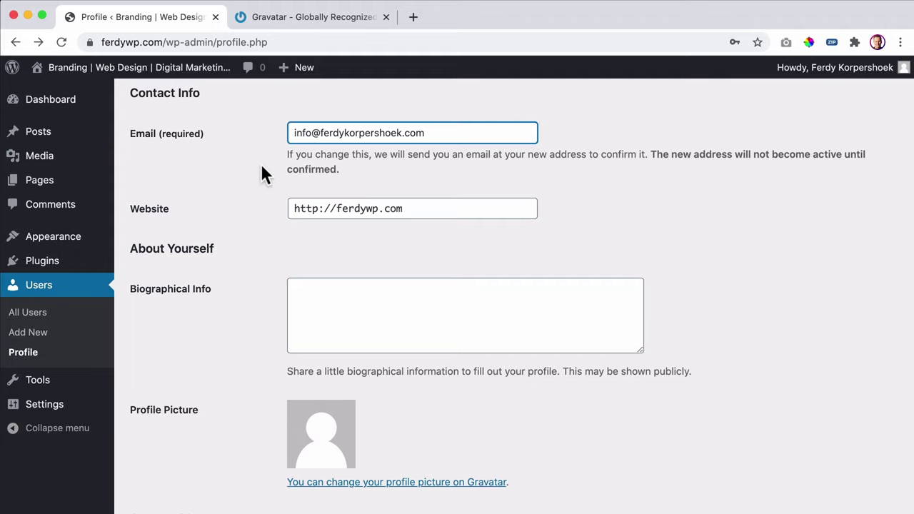
pyautogui.scroll(-1, 262, 165)
pyautogui.scroll(1, 261, 165)
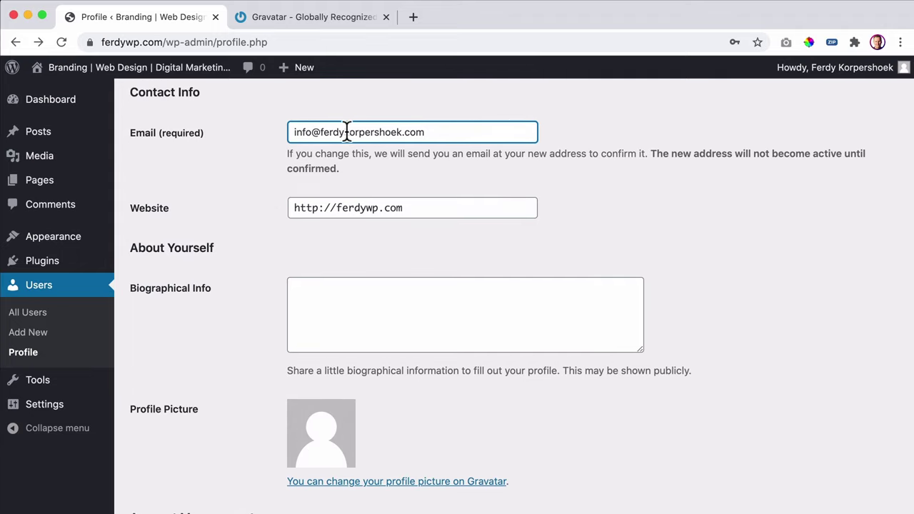
pyautogui.scroll(-10, 265, 254)
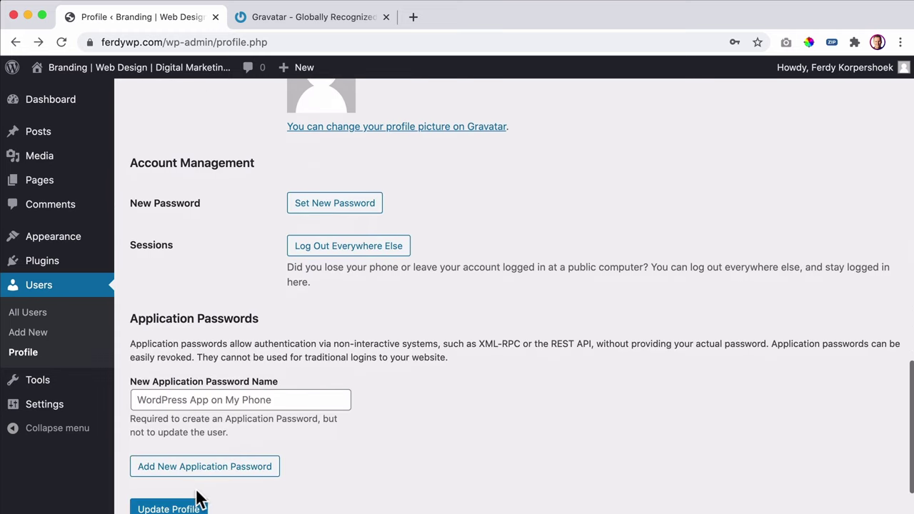
pyautogui.click(172, 444)
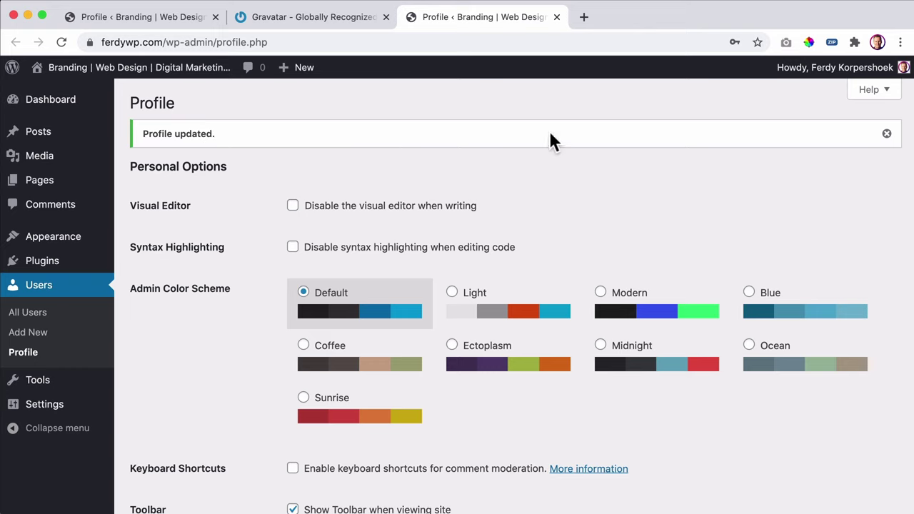
pyautogui.moveTo(864, 70)
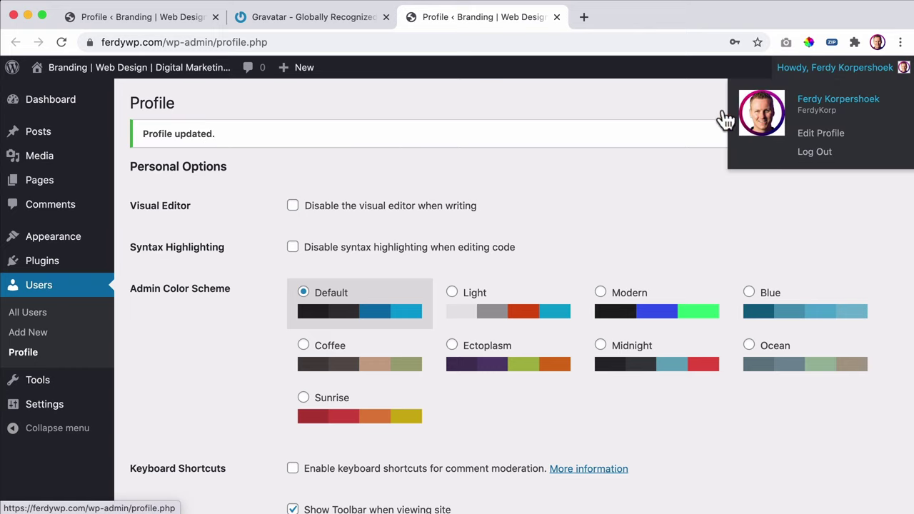
# - Close the Gravatar tab and check the new profile picture
pyautogui.click(280, 19)
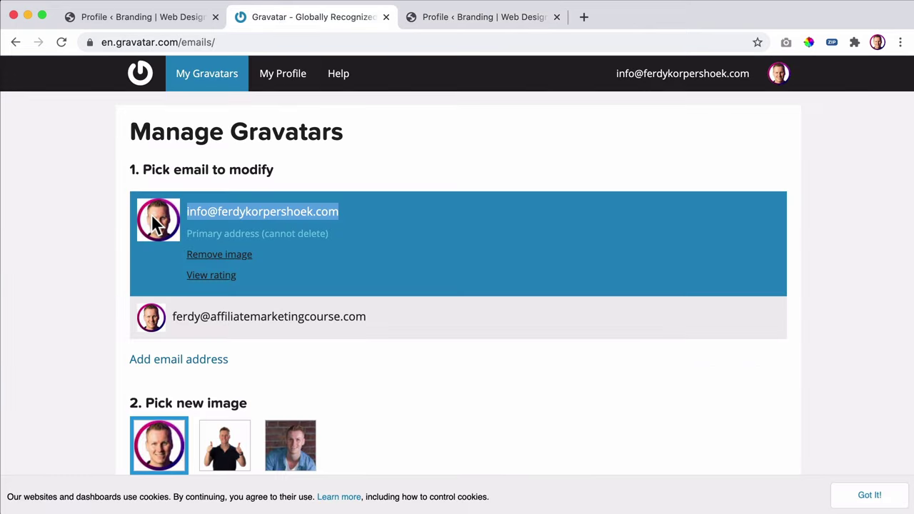
pyautogui.click(386, 17)
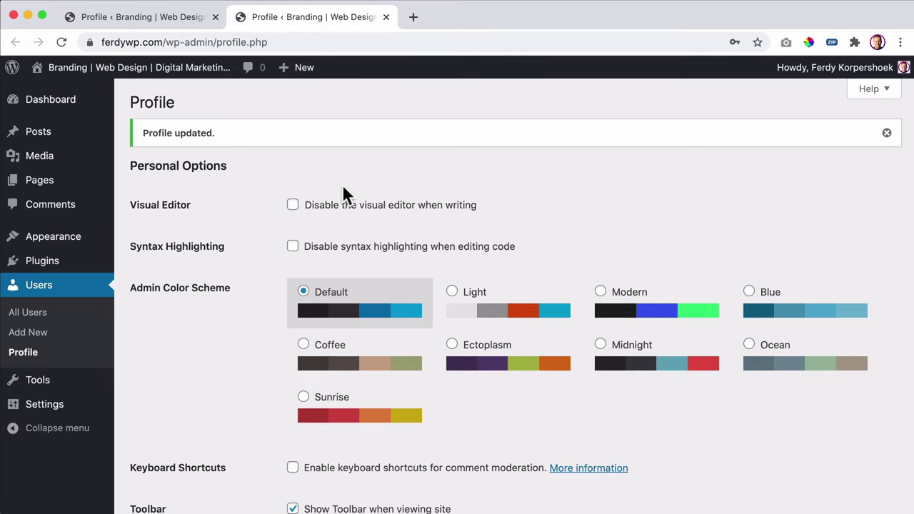
pyautogui.scroll(-10, 342, 185)
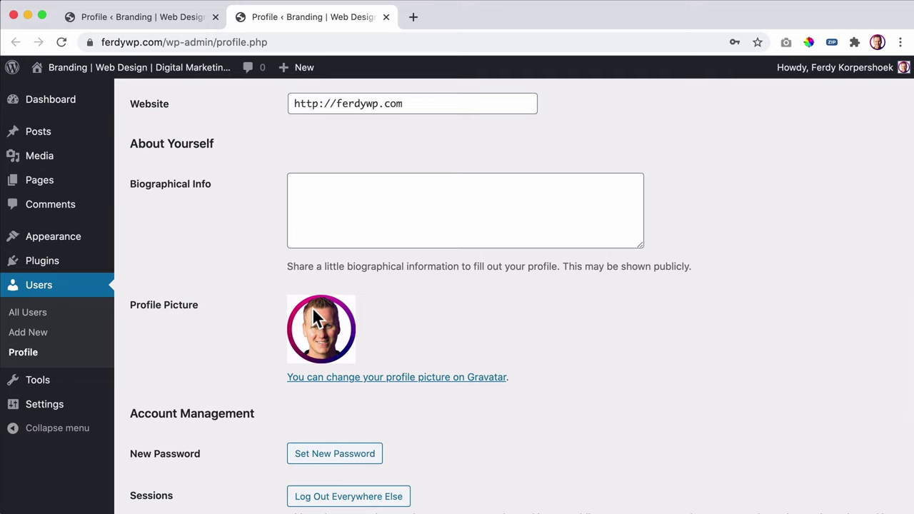
pyautogui.scroll(2, 312, 307)
# - Save the bio 'I make websites for a living and I love to help people…' and return to Dashboard
pyautogui.click(355, 246)
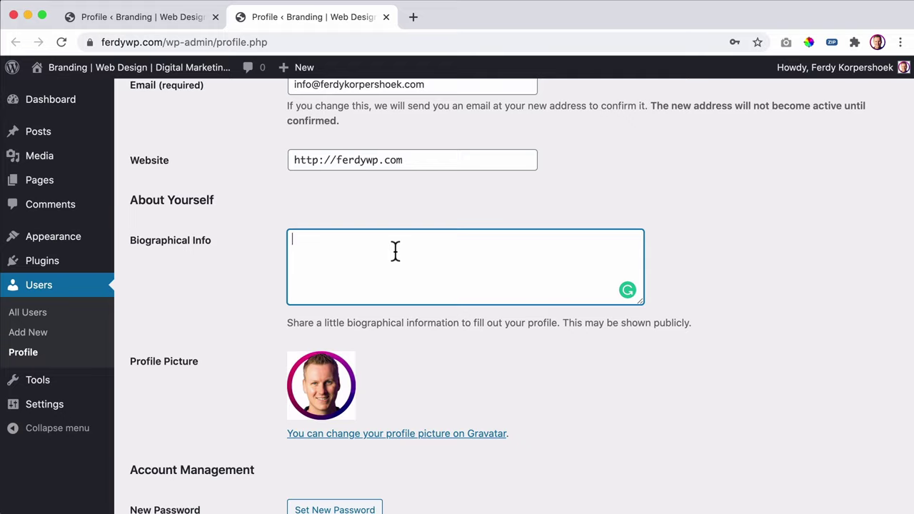
pyautogui.write('I make websites for a l')
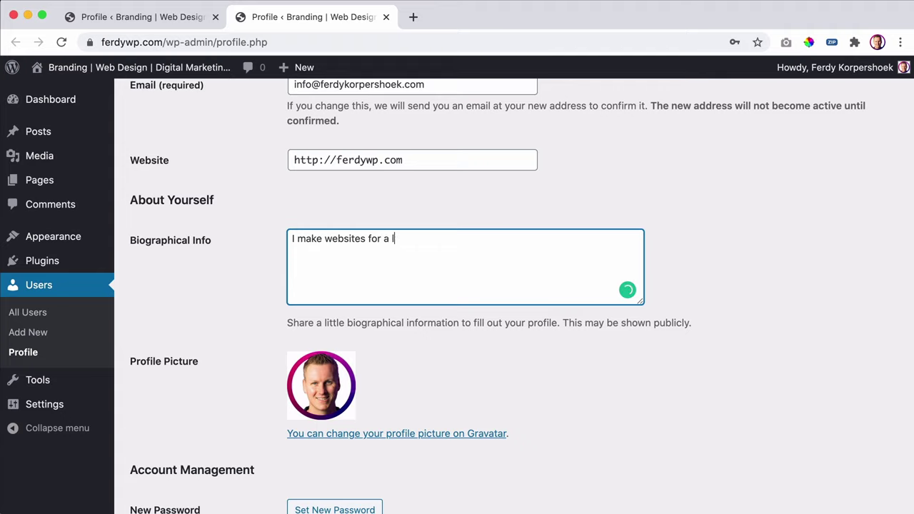
pyautogui.write('iving and I love to ')
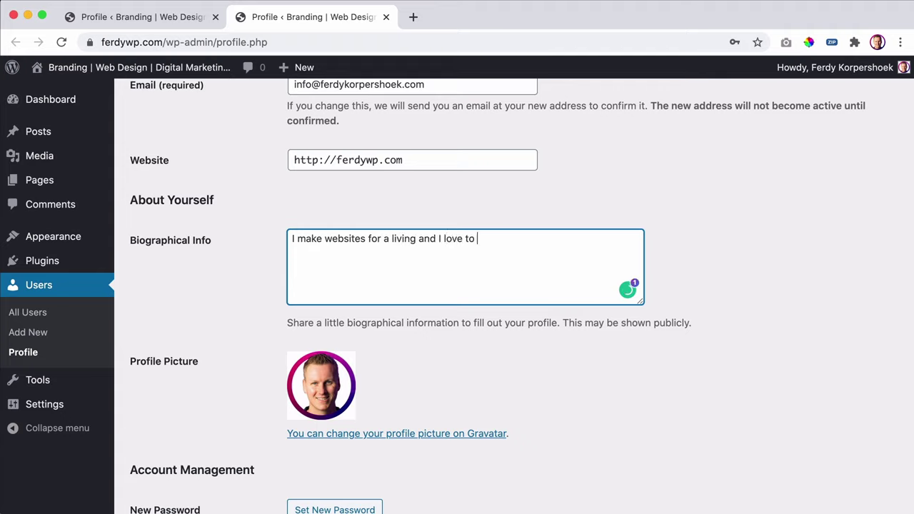
pyautogui.write('help people to achiev')
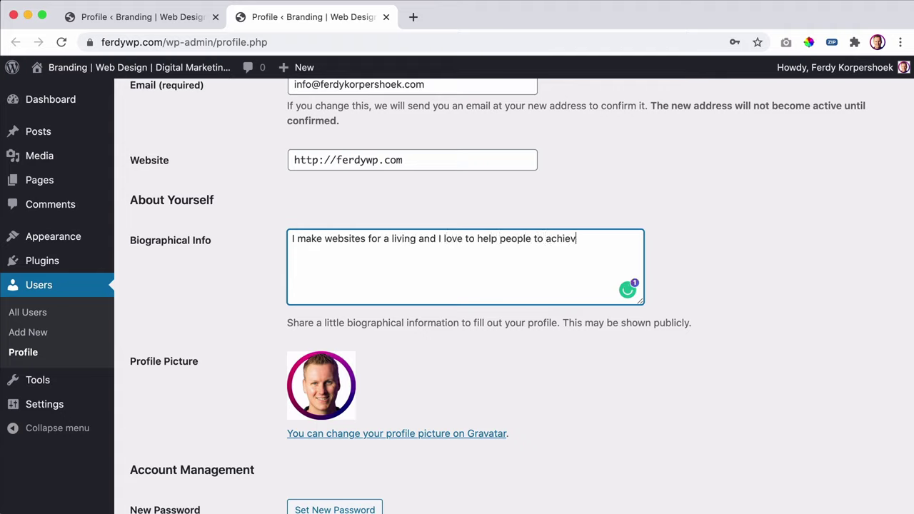
pyautogui.write('e more in life.')
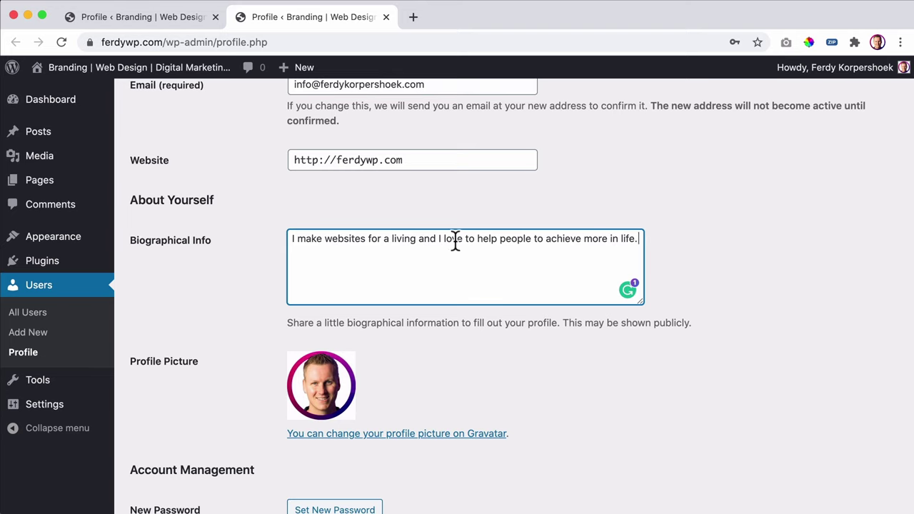
pyautogui.scroll(-5, 454, 240)
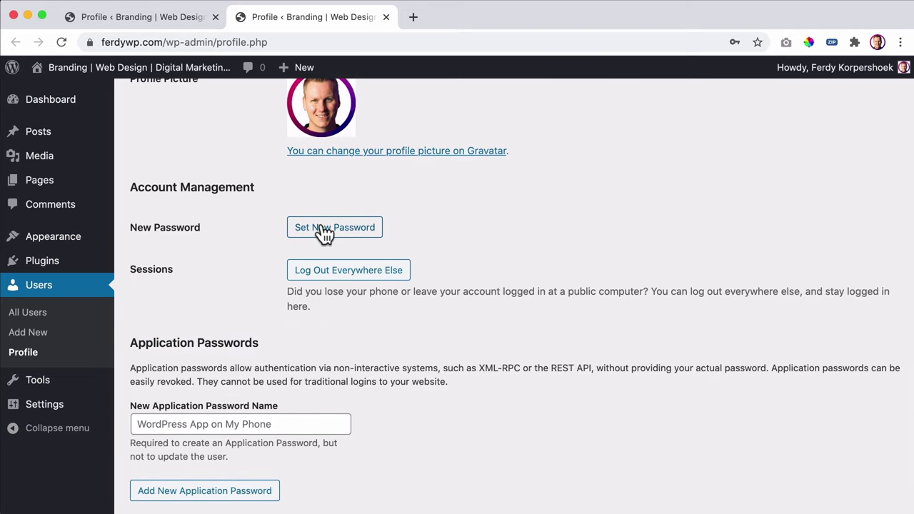
pyautogui.scroll(-3, 167, 280)
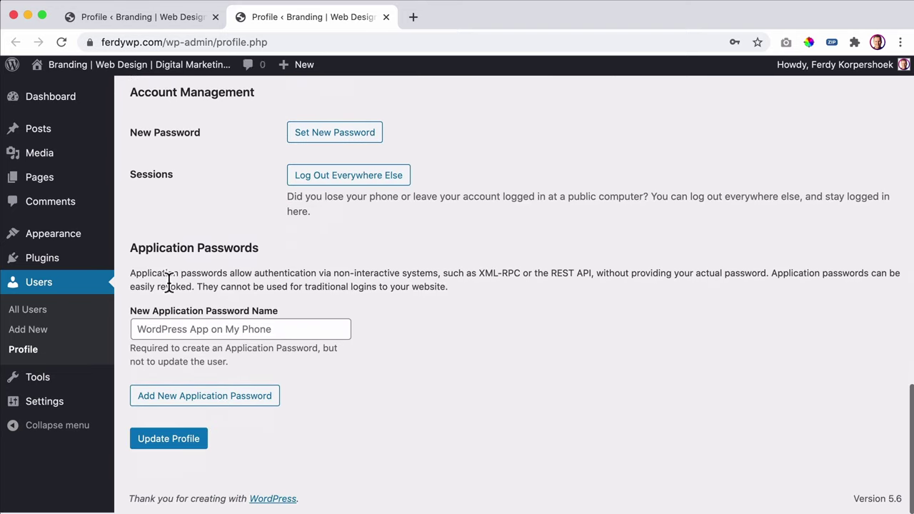
pyautogui.click(185, 446)
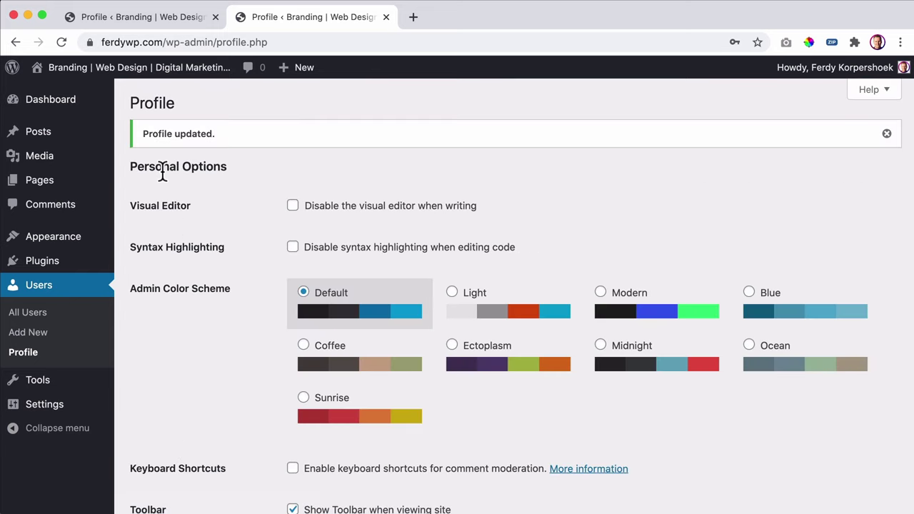
pyautogui.click(71, 107)
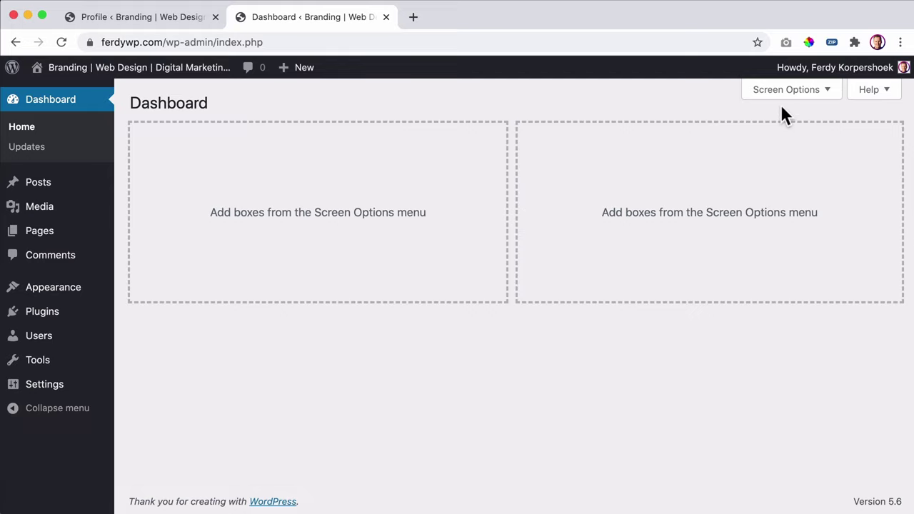
pyautogui.click(111, 70)
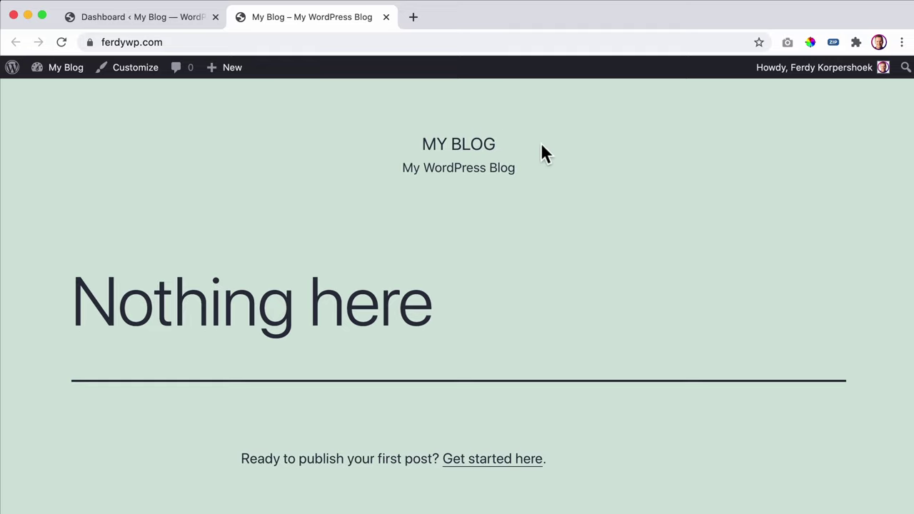
pyautogui.scroll(-5, 587, 162)
pyautogui.scroll(3, 587, 161)
pyautogui.scroll(2, 588, 163)
pyautogui.click(67, 74)
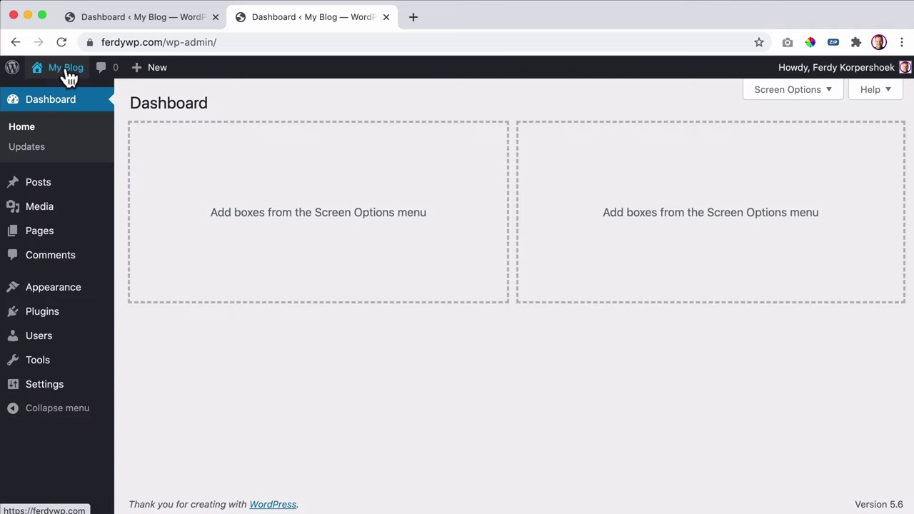
# - Activate the Twenty Nineteen theme under Appearance > Themes
pyautogui.moveTo(75, 289)
pyautogui.click(148, 291)
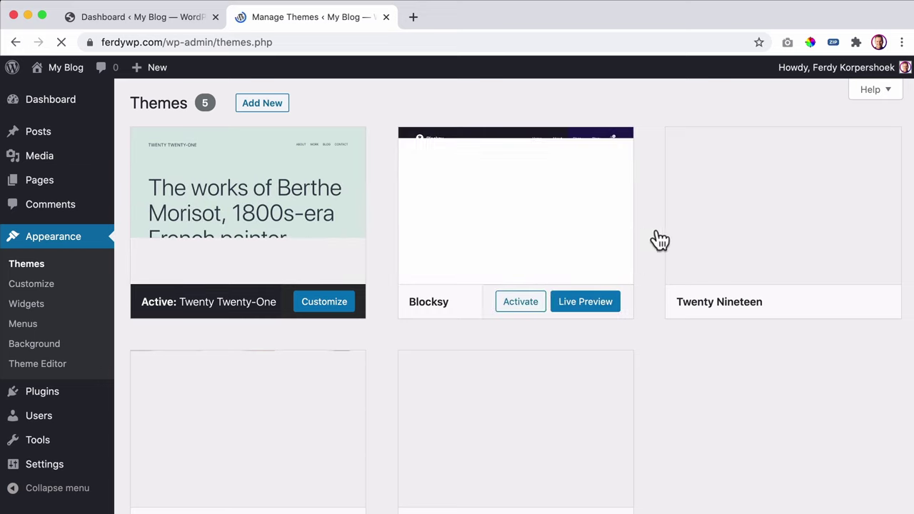
pyautogui.moveTo(791, 310)
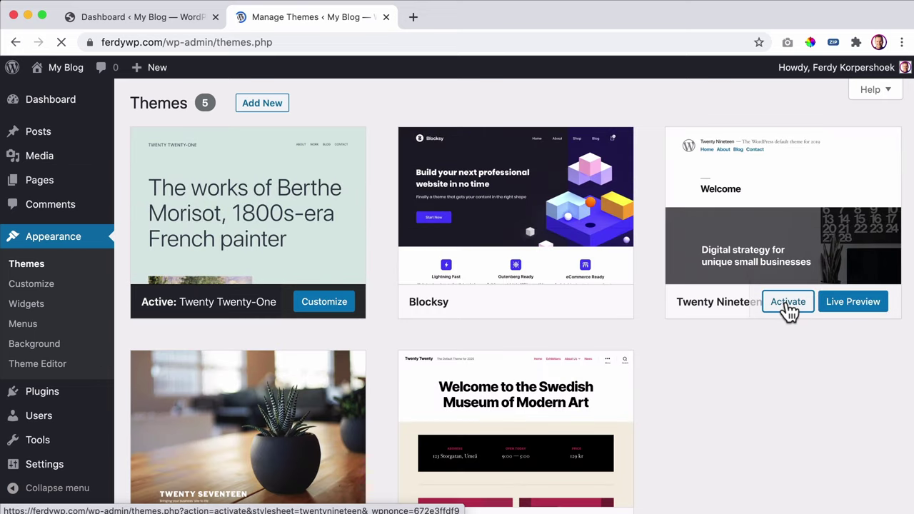
pyautogui.click(788, 303)
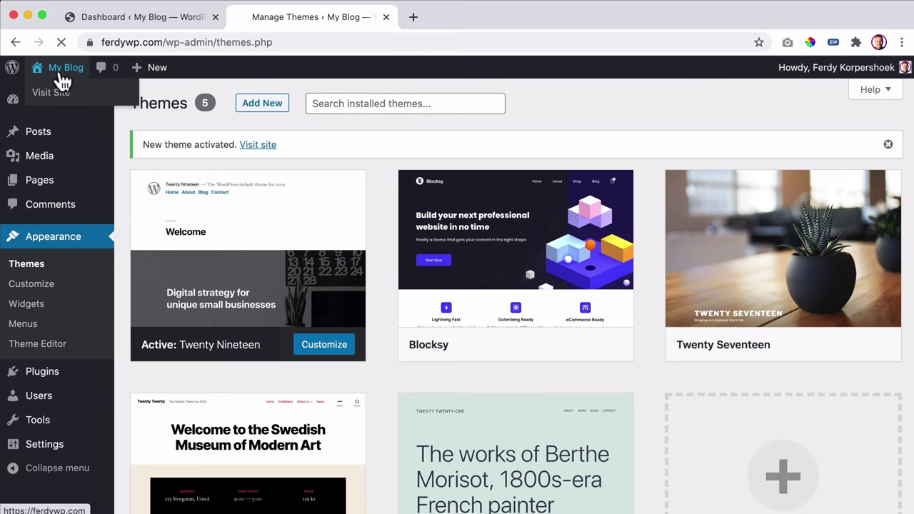
# - Visit the site's front page and look over its 'Nothing Found' content
pyautogui.click(62, 75)
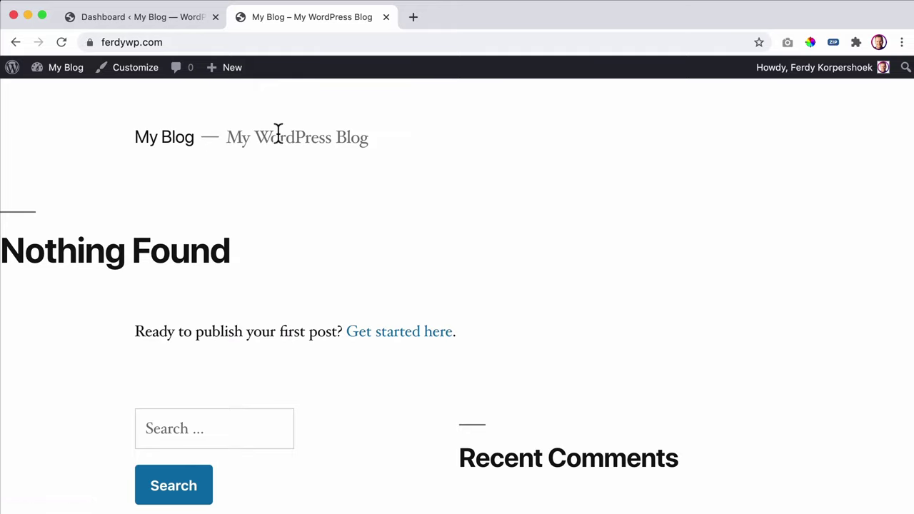
pyautogui.moveTo(43, 247); pyautogui.dragTo(550, 326)
pyautogui.click(550, 326)
pyautogui.scroll(-7, 547, 319)
pyautogui.scroll(5, 459, 329)
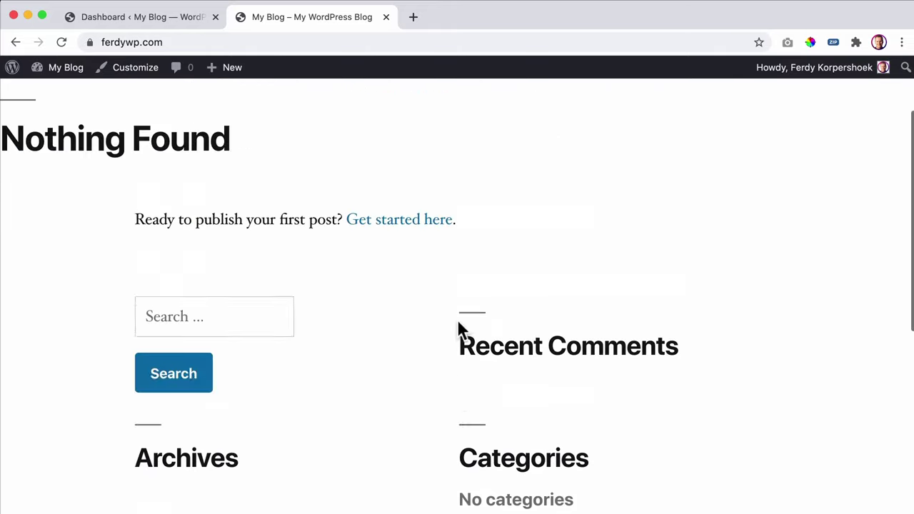
pyautogui.scroll(2, 461, 329)
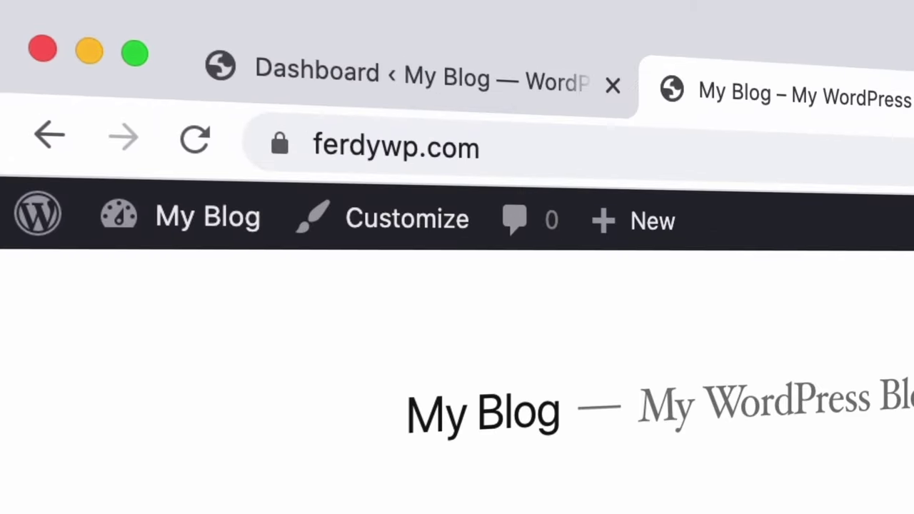
# - Open ferdykorp.com/astra in a new tab and scroll through the page
pyautogui.press('super+t')
pyautogui.write('ferdykorp.com')
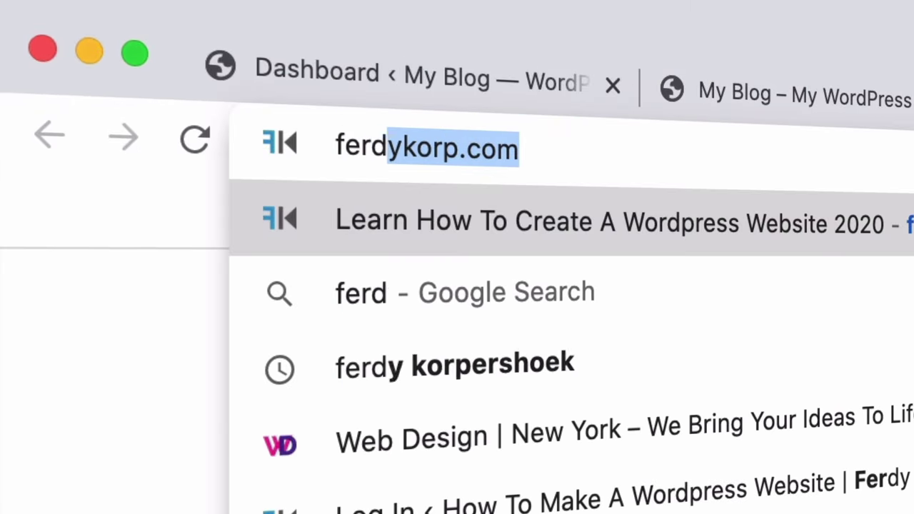
pyautogui.write('/astra')
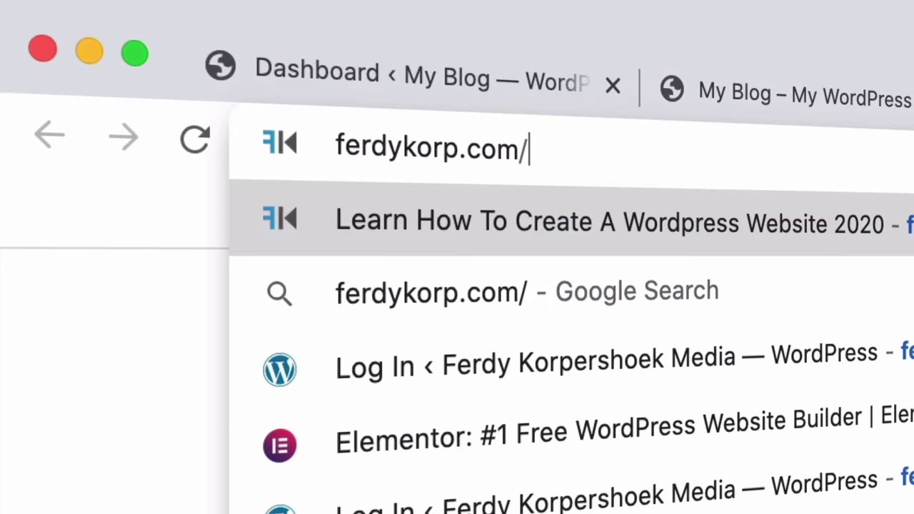
pyautogui.press('Return')
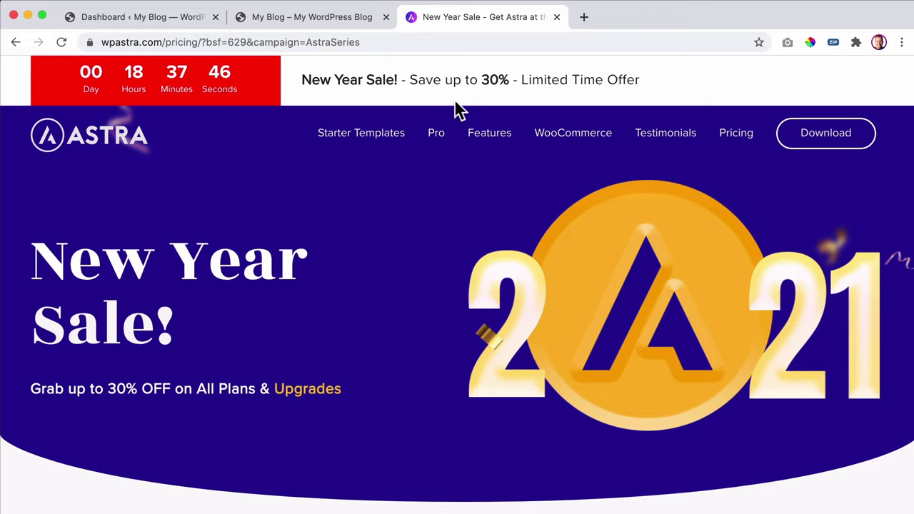
pyautogui.scroll(-1, 339, 136)
pyautogui.scroll(-2, 339, 136)
pyautogui.scroll(1, 336, 135)
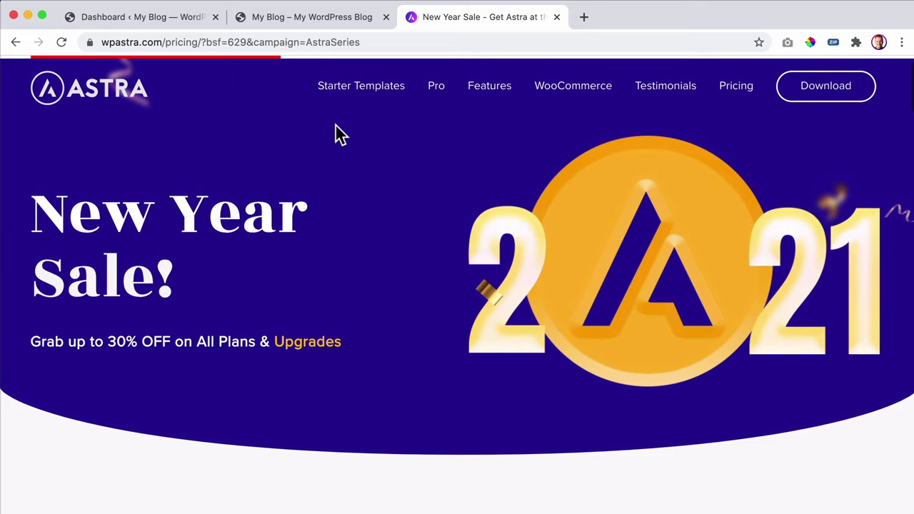
# - Review Astra's pricing plans and free download offer, then close the tab and return to WordPress
pyautogui.click(840, 98)
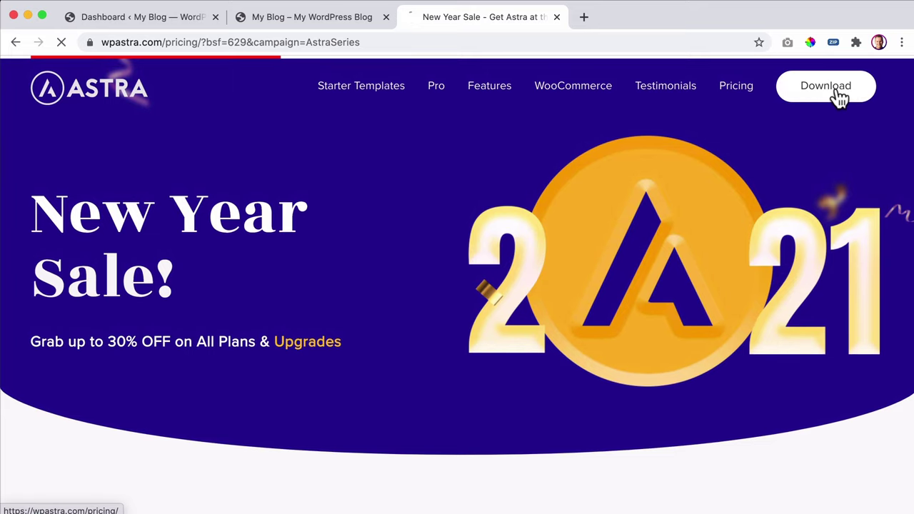
pyautogui.scroll(-5, 585, 188)
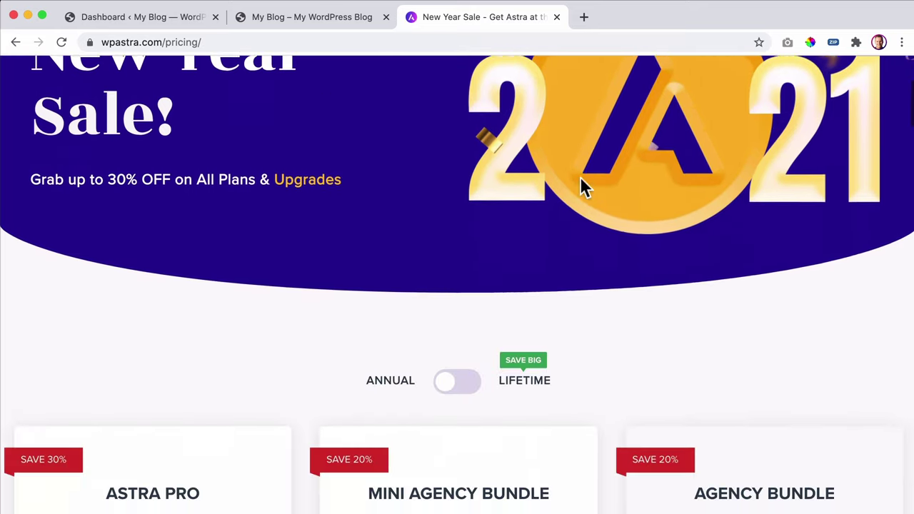
pyautogui.scroll(-10, 504, 188)
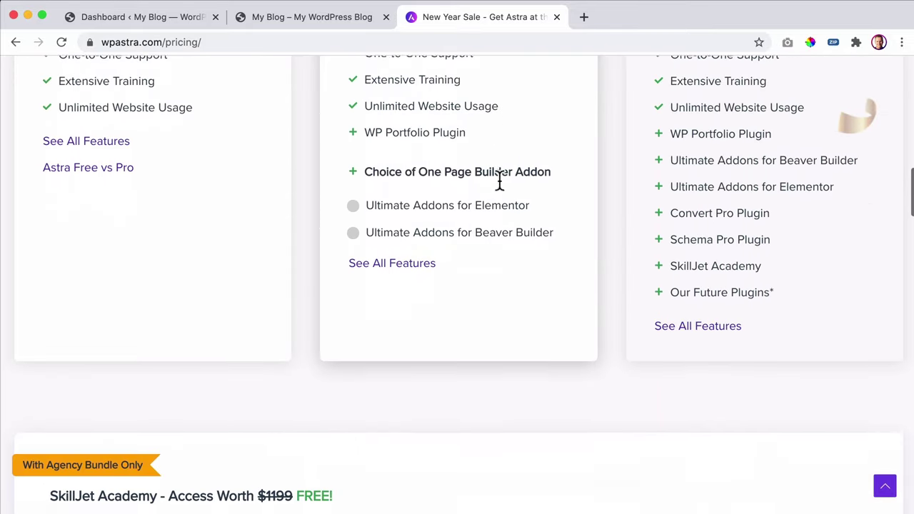
pyautogui.scroll(-7, 500, 186)
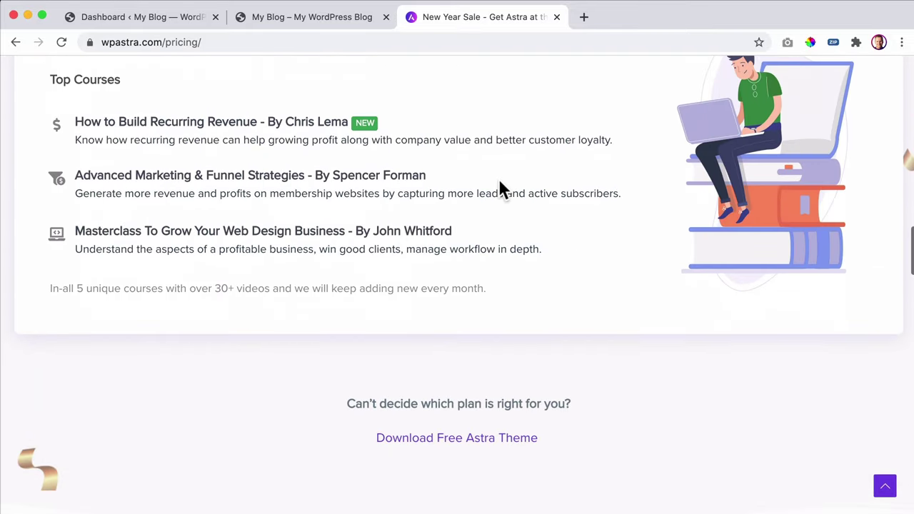
pyautogui.moveTo(370, 267); pyautogui.dragTo(535, 270)
pyautogui.click(535, 270)
pyautogui.click(476, 305)
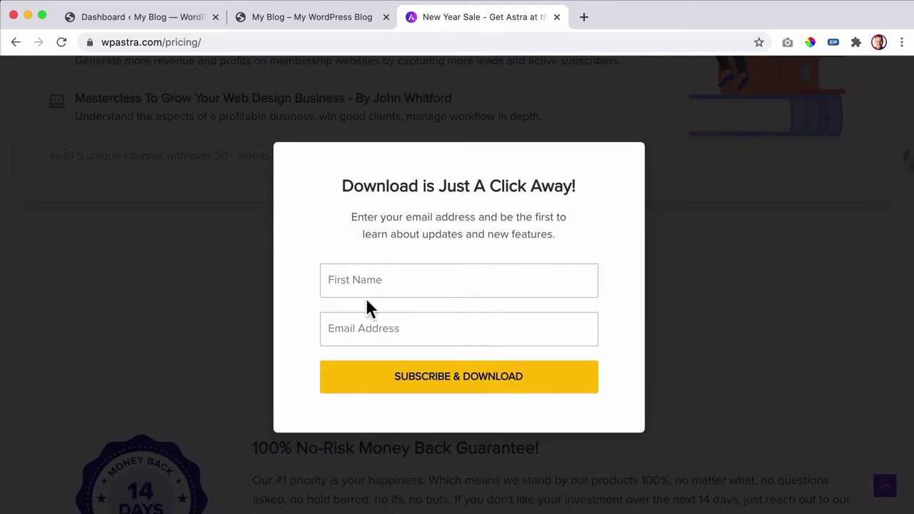
pyautogui.click(705, 189)
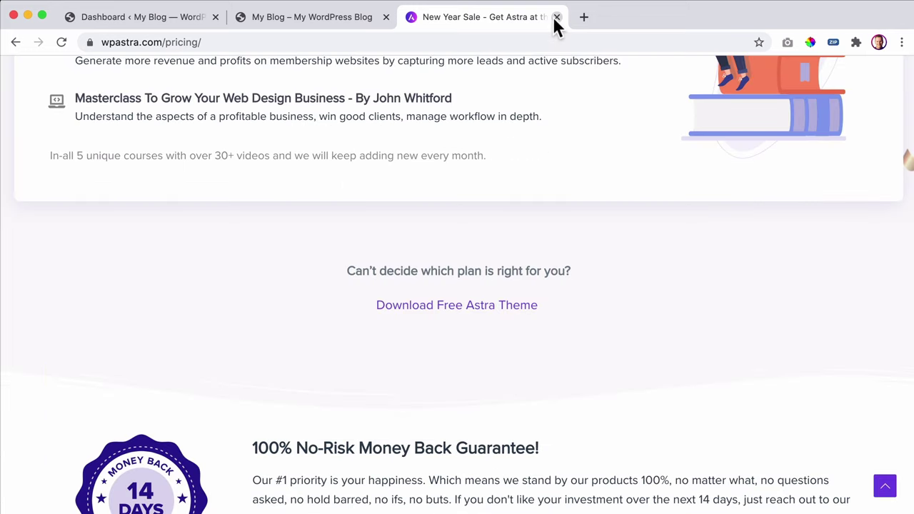
pyautogui.click(556, 17)
pyautogui.click(112, 20)
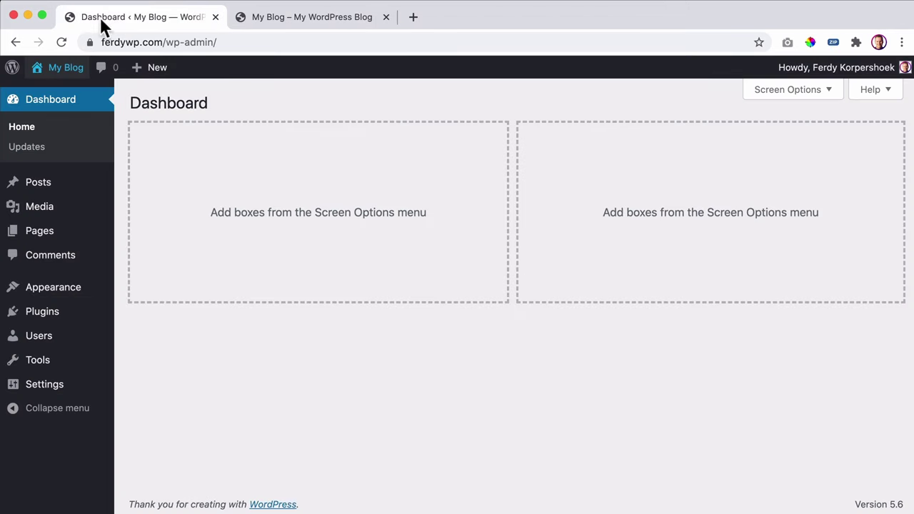
# - Search Add New themes for 'a', then install and activate the Astra theme
pyautogui.moveTo(45, 294)
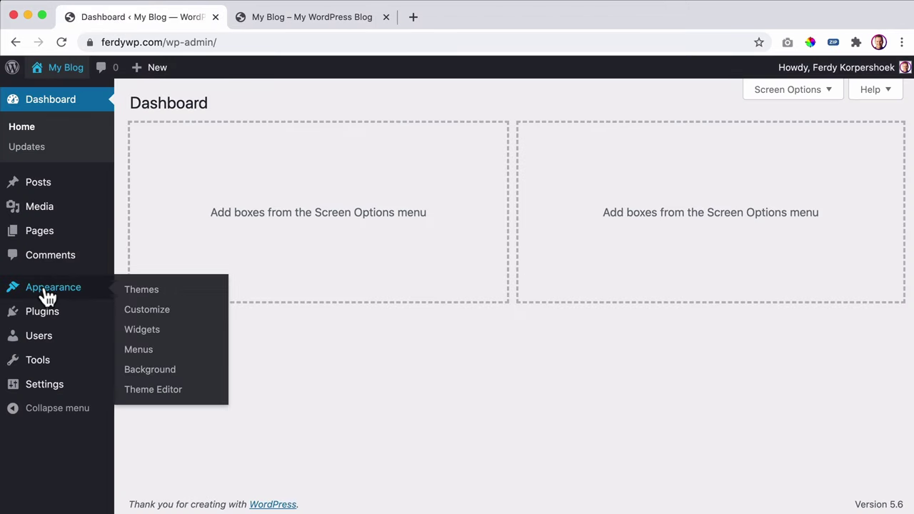
pyautogui.click(140, 292)
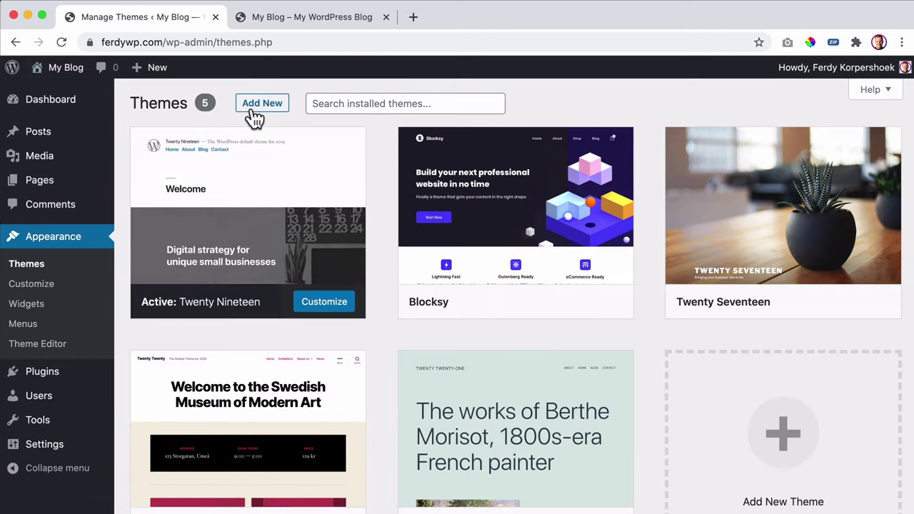
pyautogui.click(255, 113)
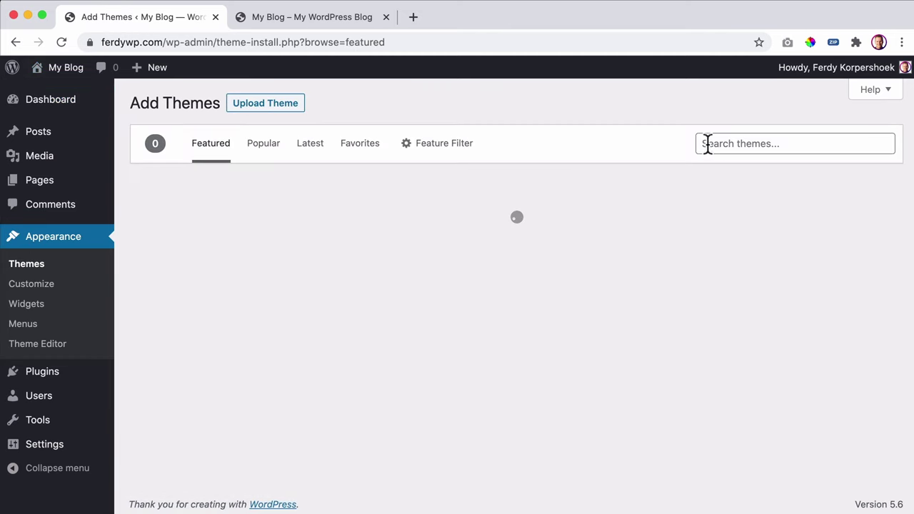
pyautogui.click(706, 143)
pyautogui.write('astra')
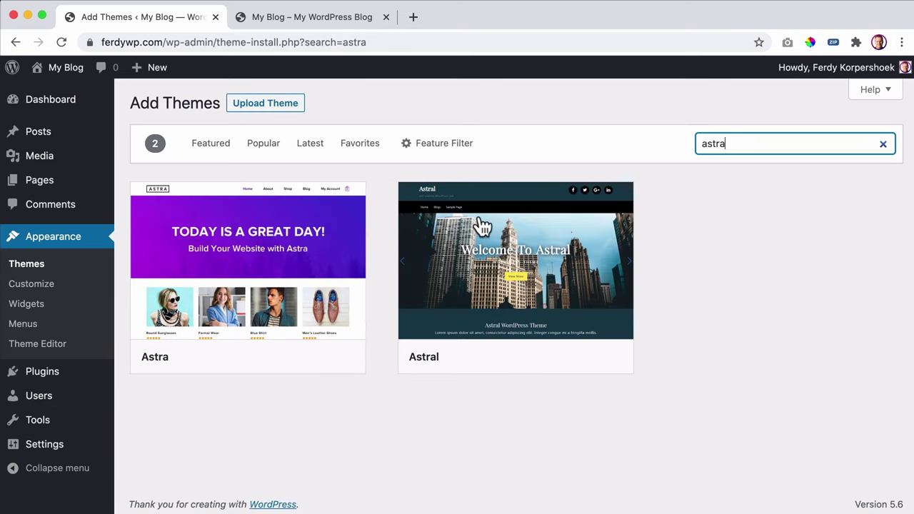
pyautogui.moveTo(164, 357)
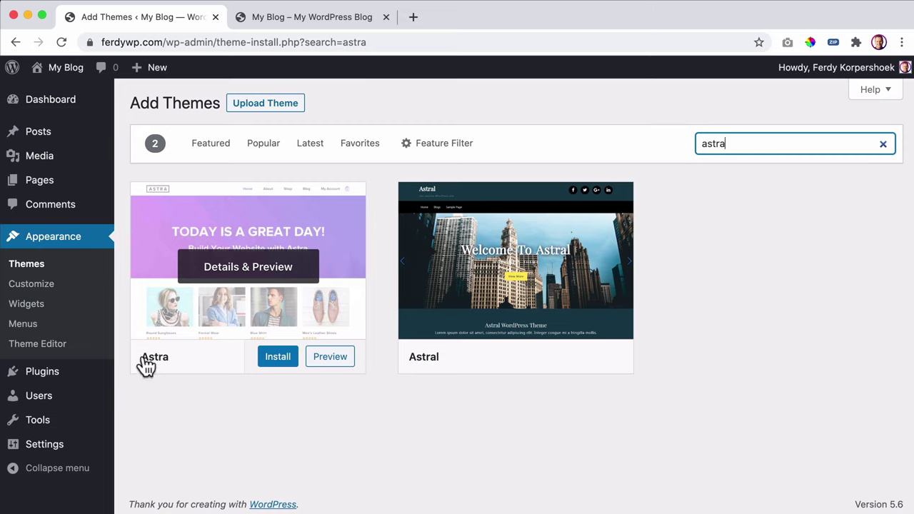
pyautogui.click(275, 359)
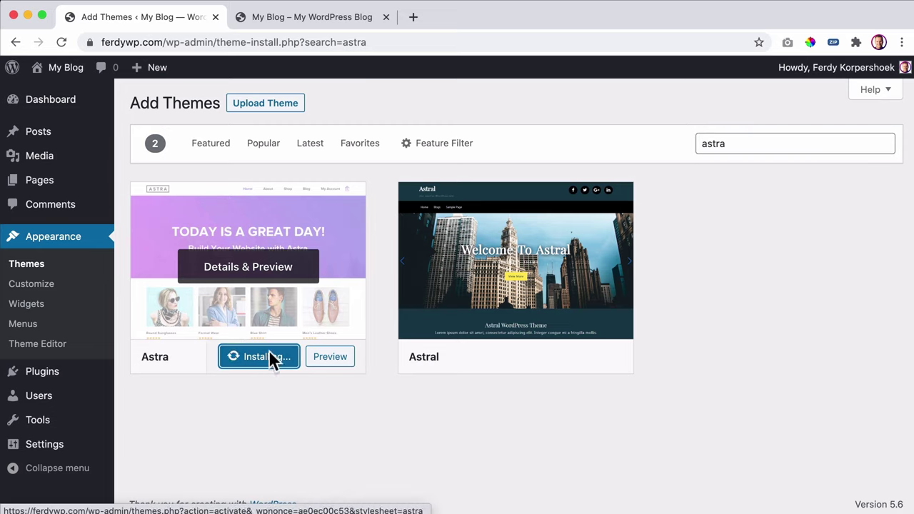
pyautogui.click(262, 365)
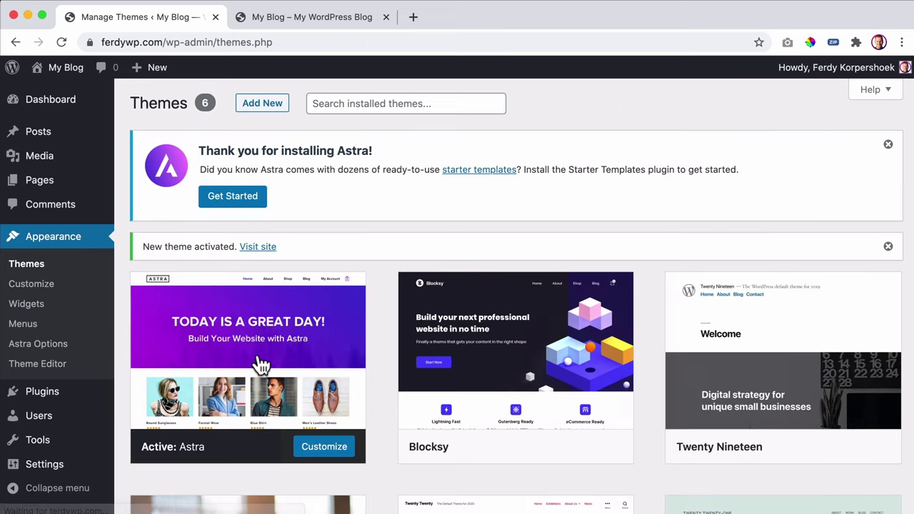
# - Install and activate the Starter Templates plugin through the Astra welcome notice's Get Started button
pyautogui.moveTo(279, 356)
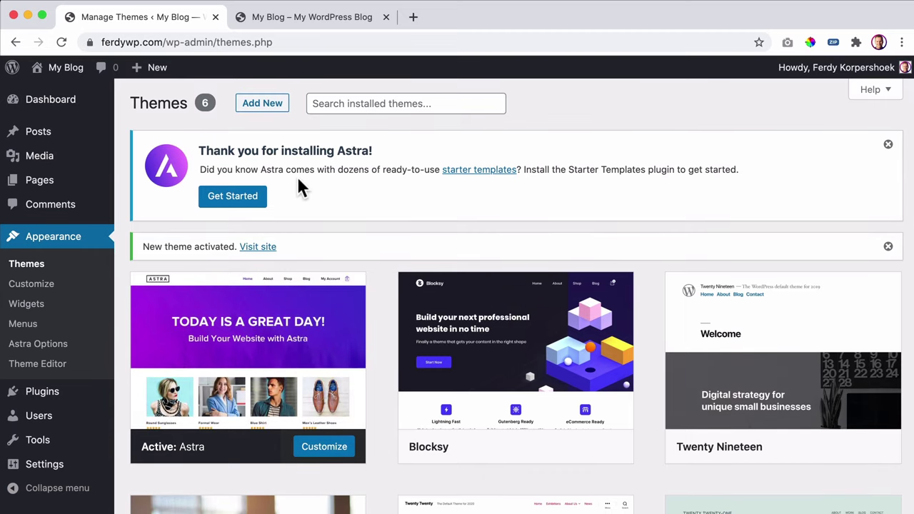
pyautogui.click(242, 205)
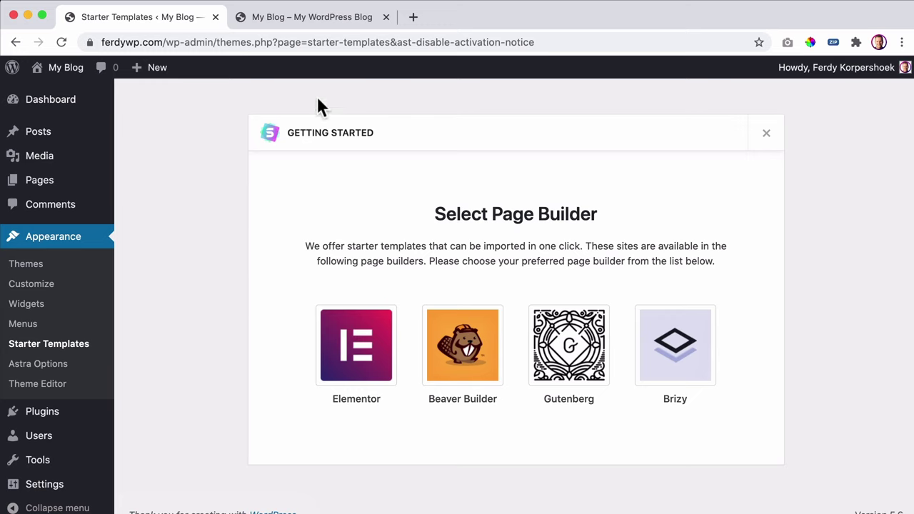
# - Open YouTube in a new tab and search for the tutor's 2021 WordPress tutorials
pyautogui.click(413, 18)
pyautogui.write('y')
pyautogui.press('Return')
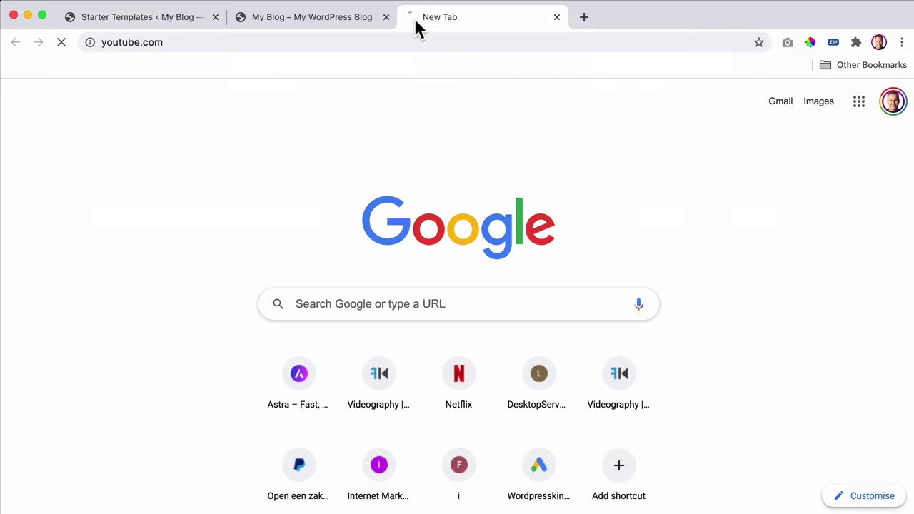
pyautogui.click(132, 23)
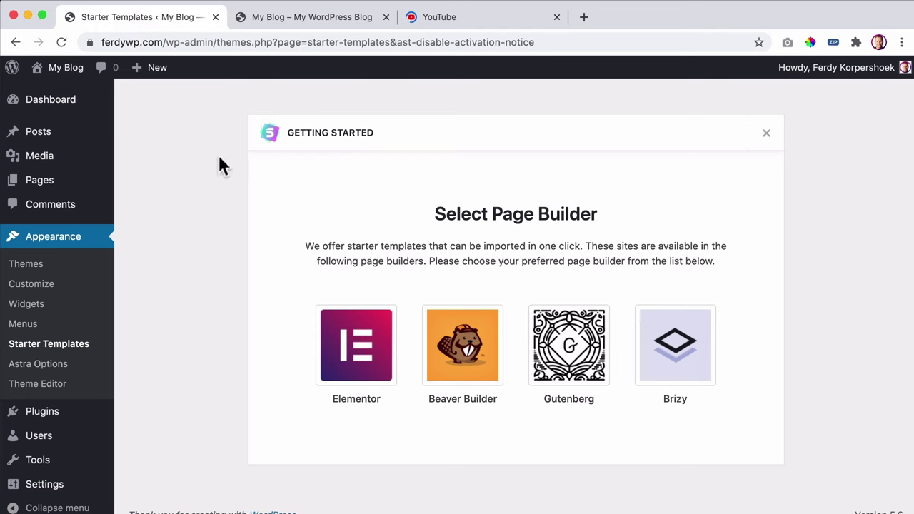
pyautogui.click(456, 24)
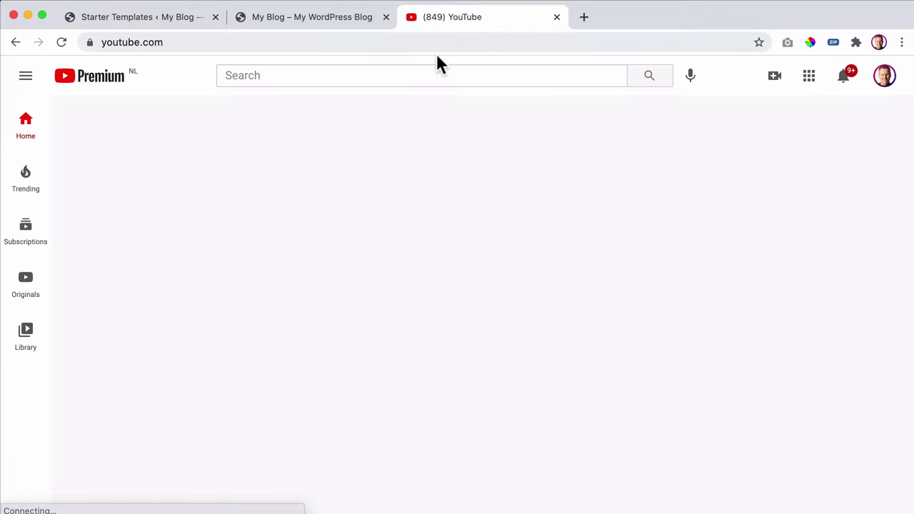
pyautogui.click(423, 75)
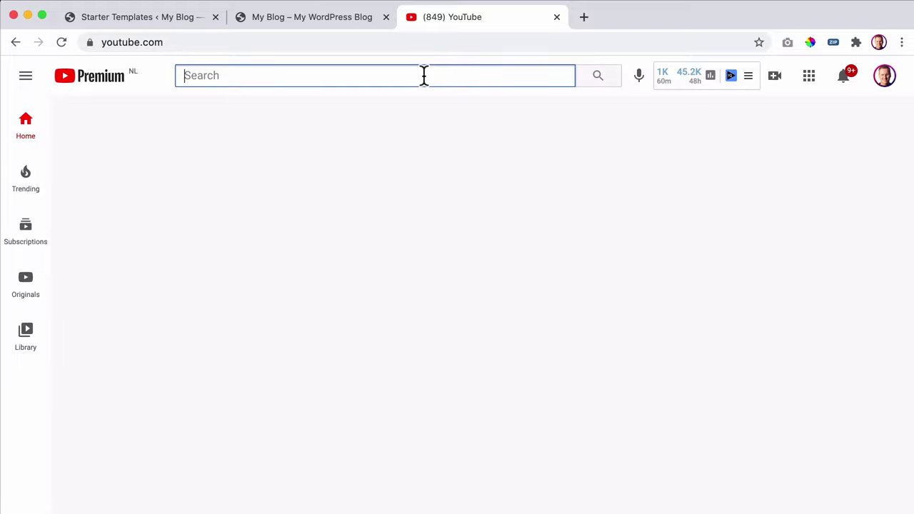
pyautogui.write('word')
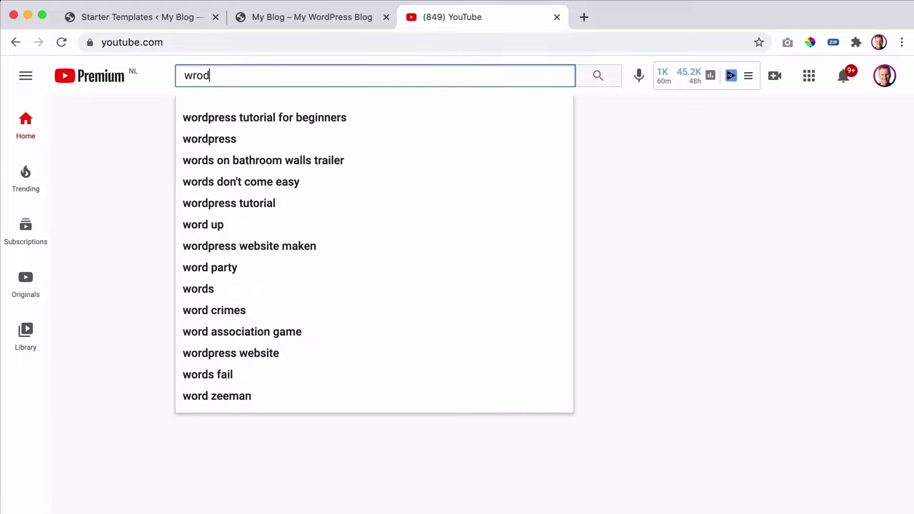
pyautogui.press('BackSpace')
pyautogui.press('BackSpace')
pyautogui.press('BackSpace')
pyautogui.write('ordpress fer')
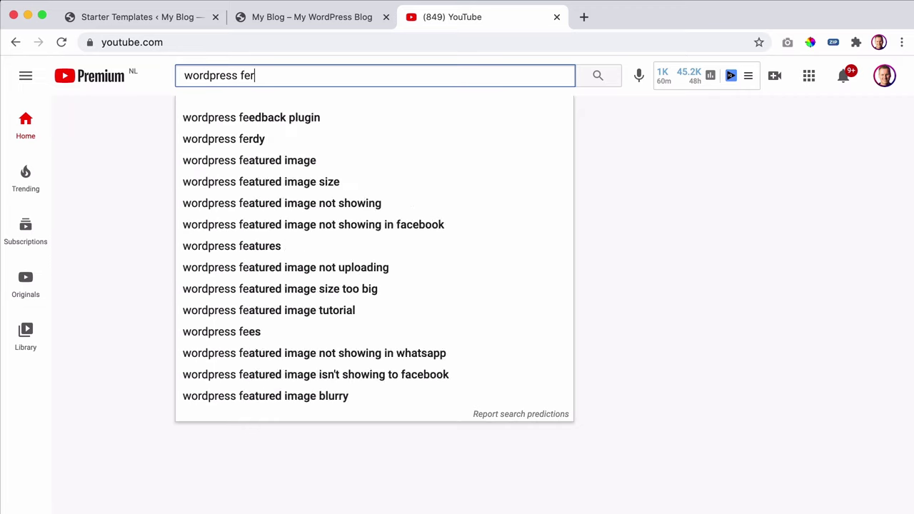
pyautogui.write('dy 2021')
pyautogui.press('Return')
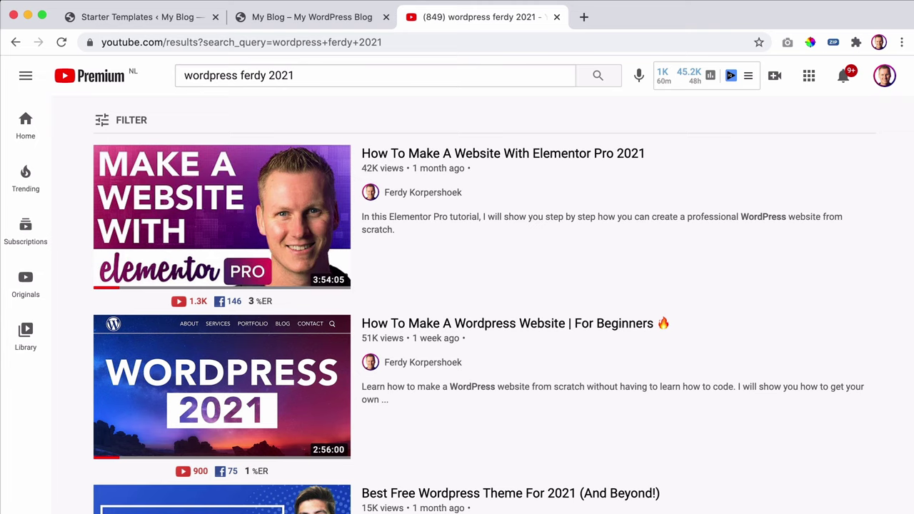
# - Scroll through the WordPress tutorial results, then close the YouTube tab
pyautogui.scroll(-2, 329, 206)
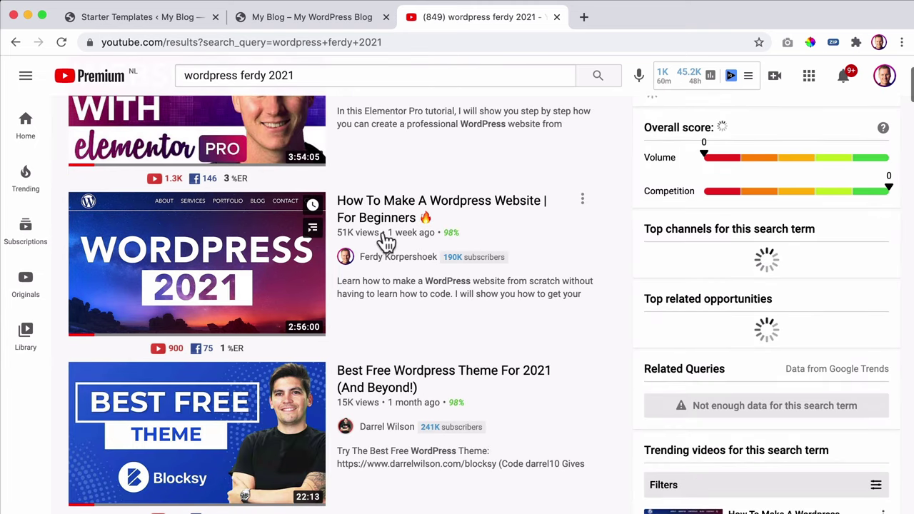
pyautogui.moveTo(235, 255)
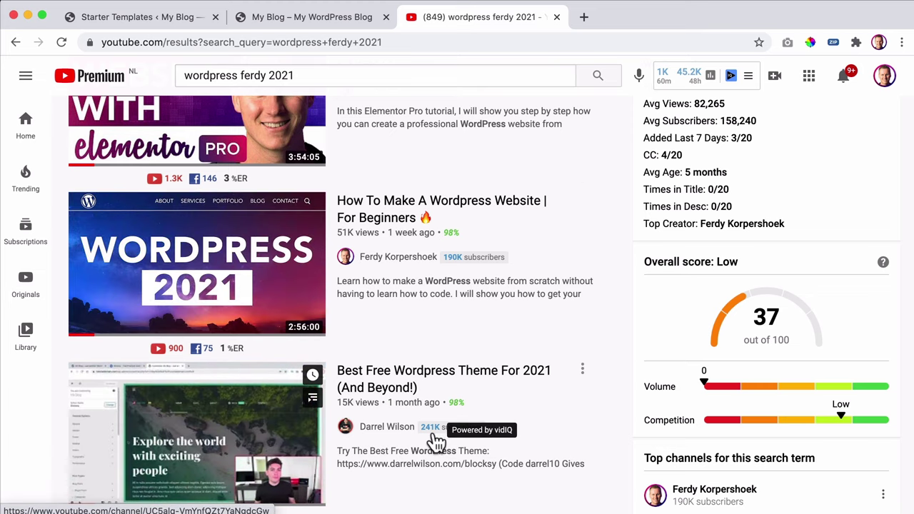
pyautogui.moveTo(453, 301)
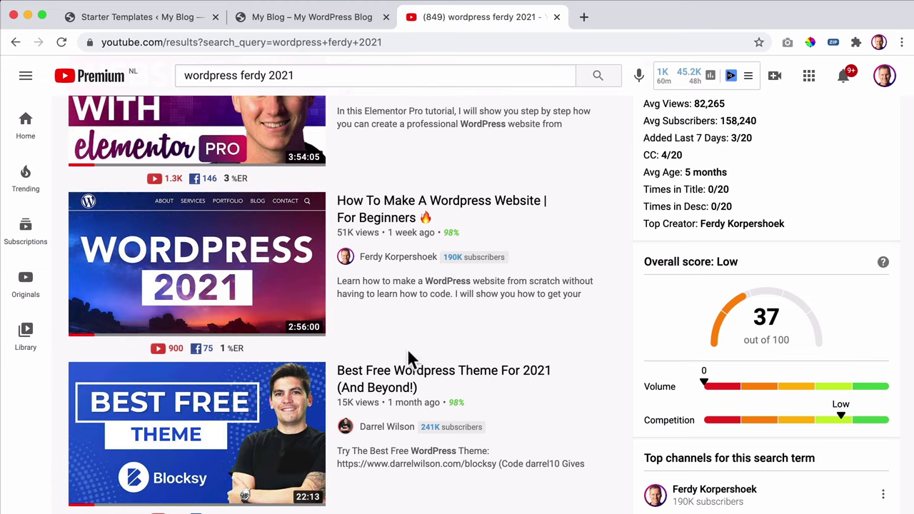
pyautogui.moveTo(264, 306)
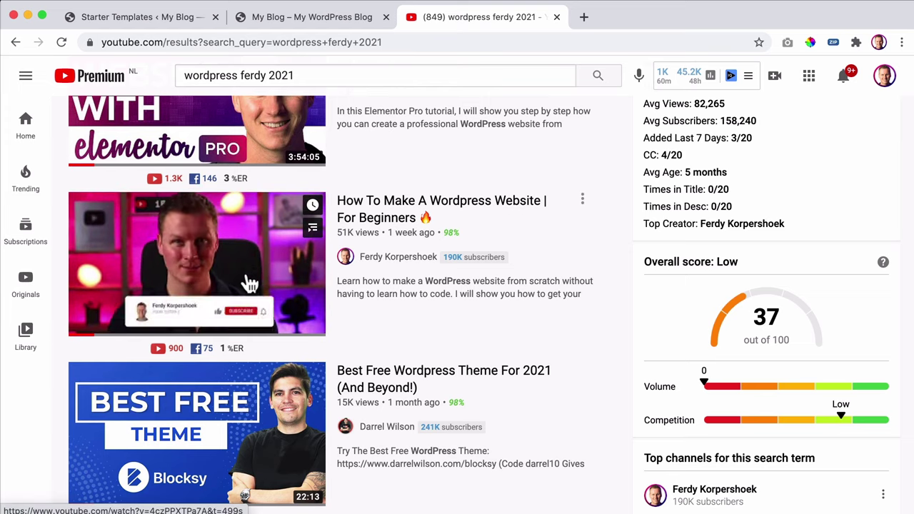
pyautogui.moveTo(306, 422)
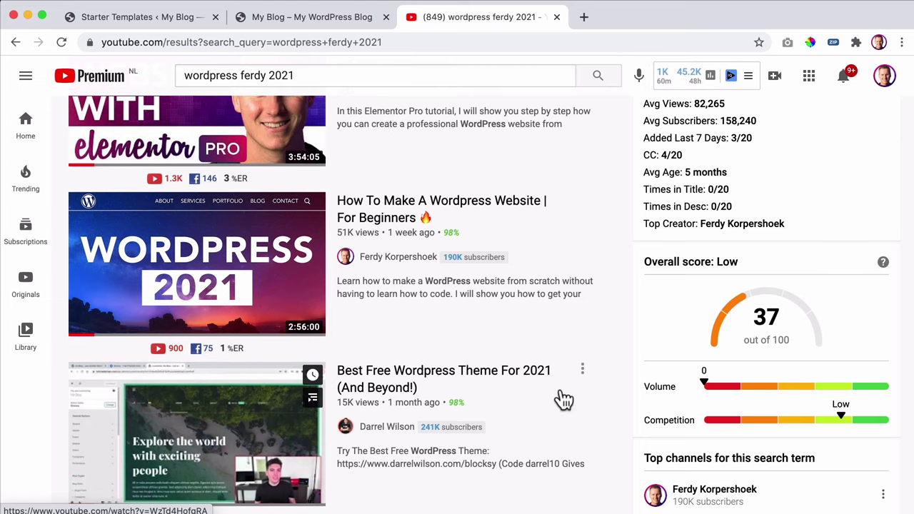
pyautogui.scroll(-4, 598, 404)
pyautogui.scroll(1, 597, 397)
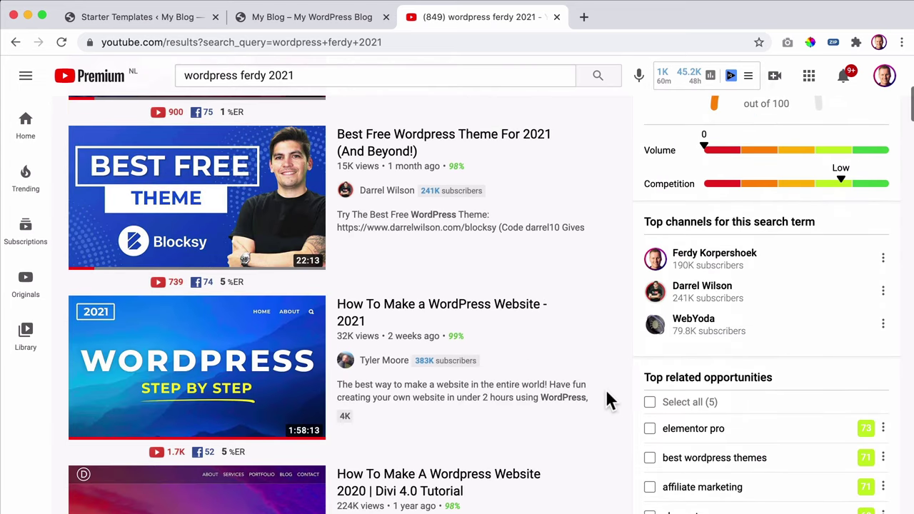
pyautogui.scroll(-2, 557, 374)
pyautogui.scroll(-4, 559, 378)
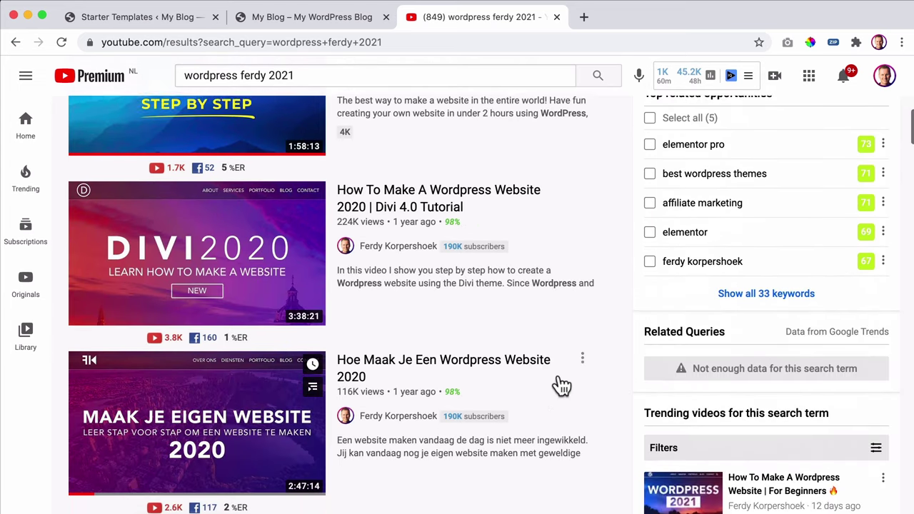
pyautogui.scroll(-1, 561, 378)
pyautogui.scroll(1, 559, 372)
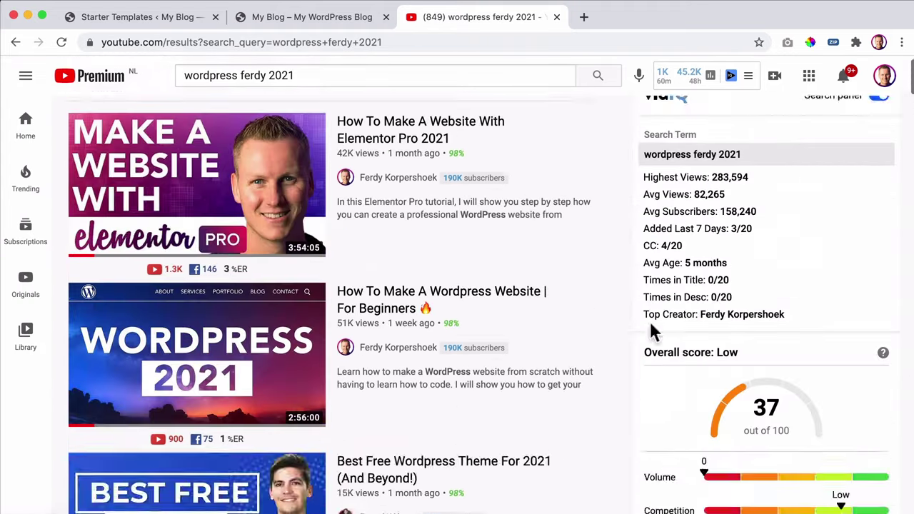
pyautogui.scroll(1, 652, 330)
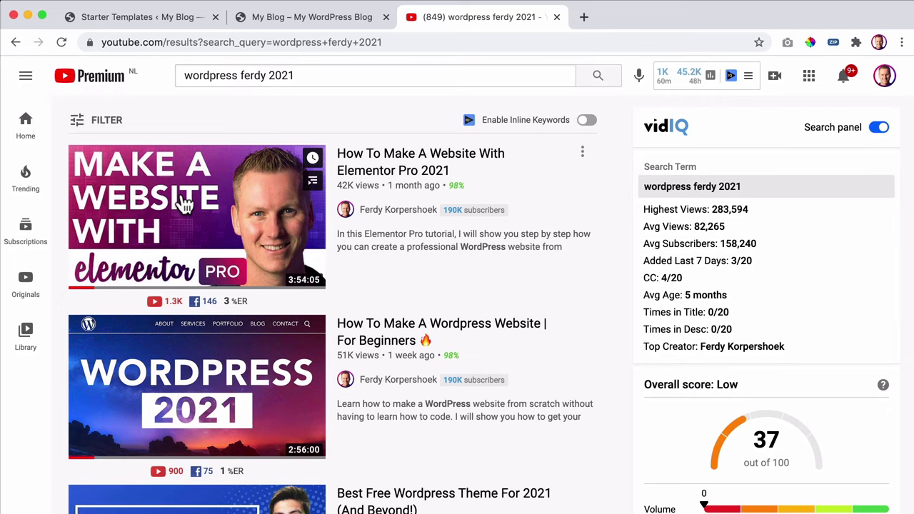
pyautogui.scroll(-2, 241, 402)
pyautogui.click(556, 17)
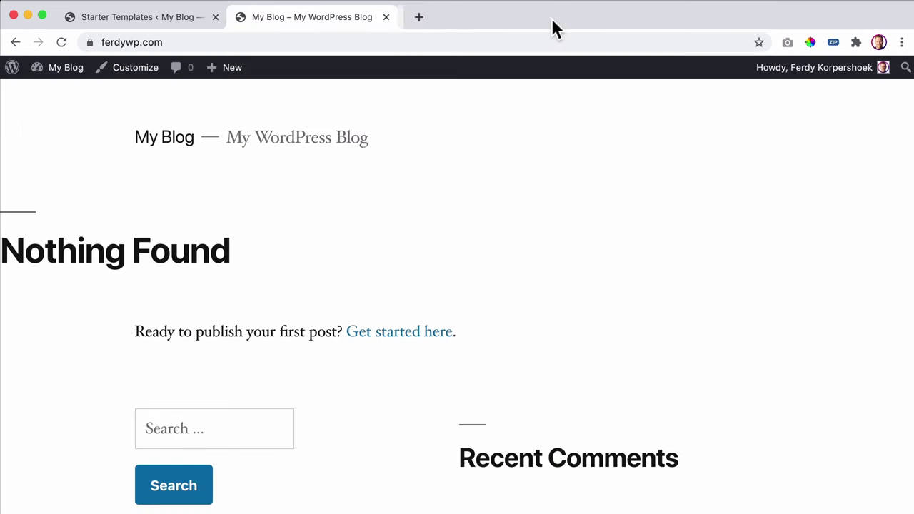
# - Back on the Starter Templates tab, pick Elementor as the page builder
pyautogui.click(165, 24)
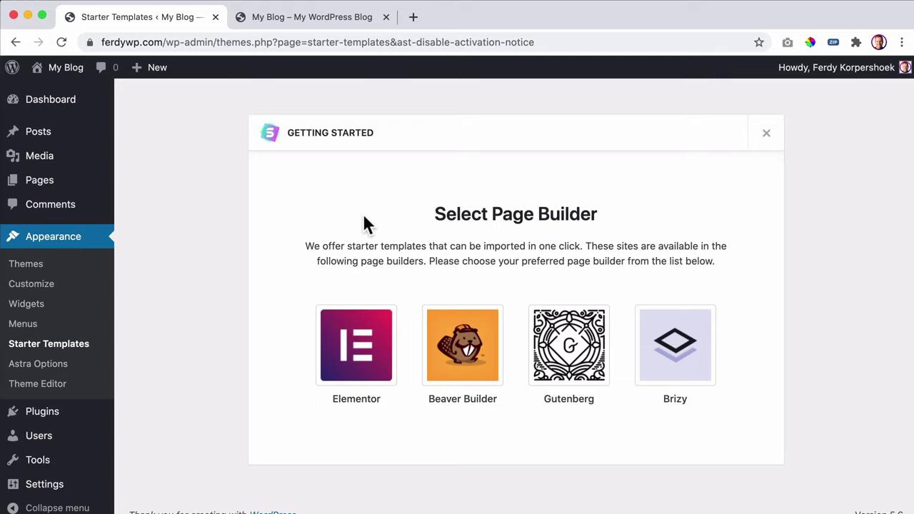
pyautogui.click(351, 351)
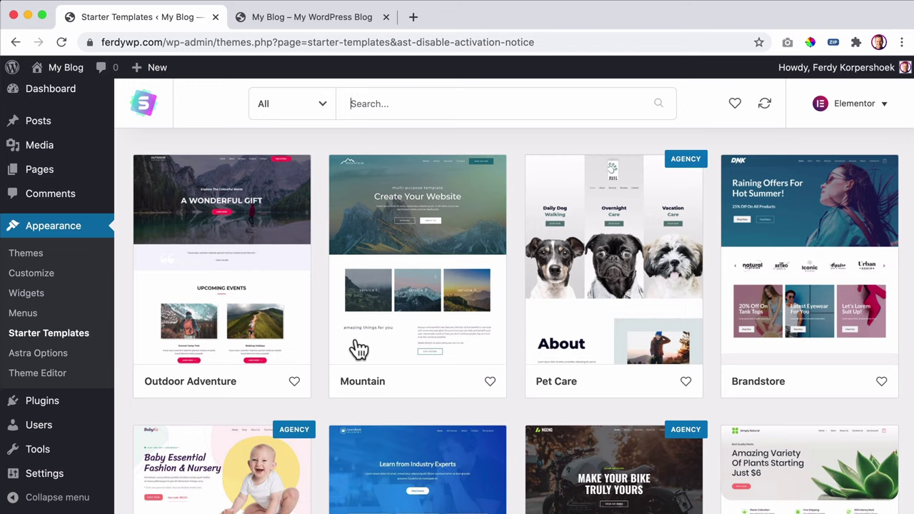
pyautogui.click(311, 113)
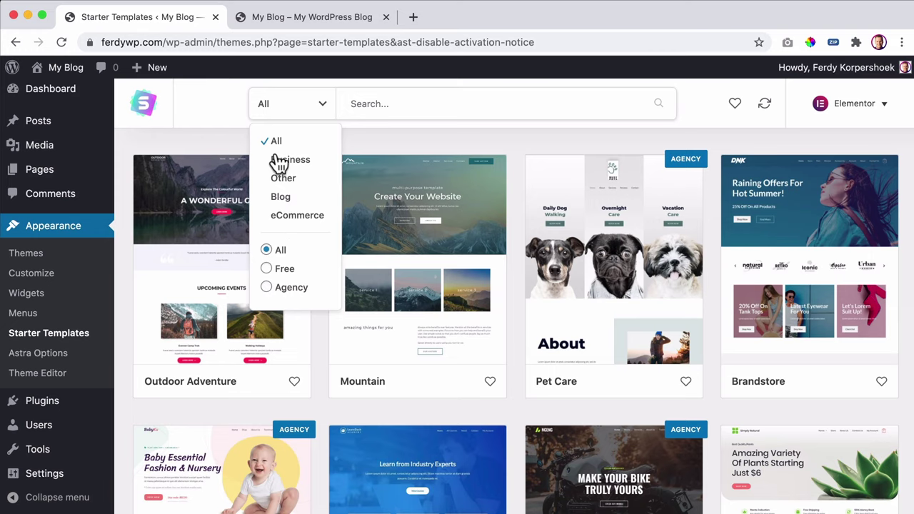
pyautogui.click(266, 269)
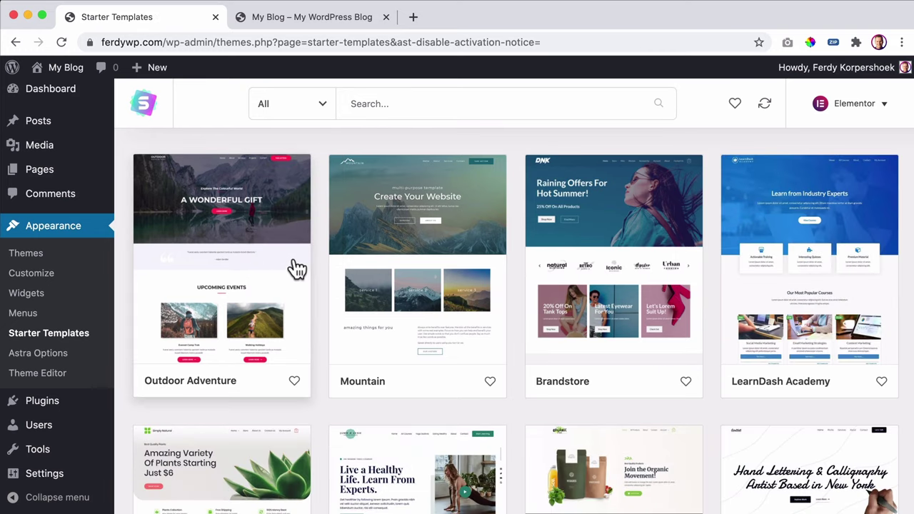
pyautogui.scroll(-3, 319, 221)
pyautogui.scroll(-7, 319, 225)
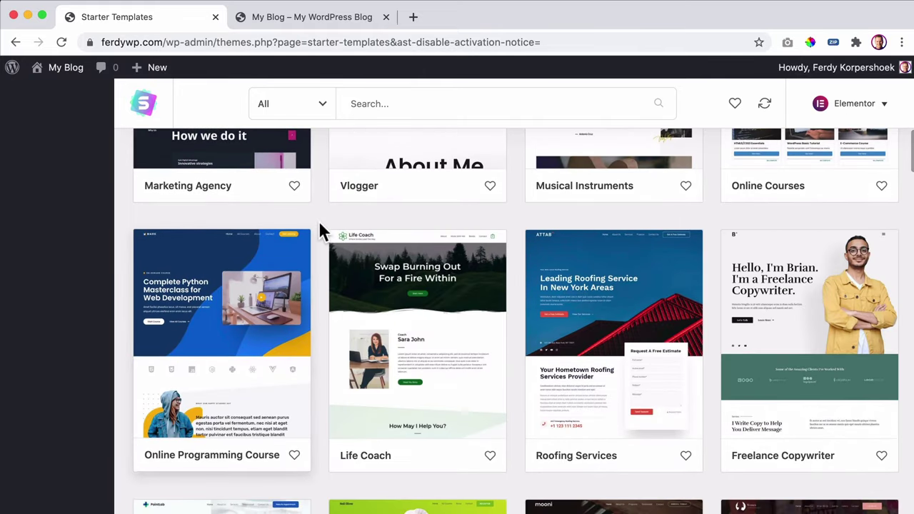
pyautogui.scroll(-3, 320, 223)
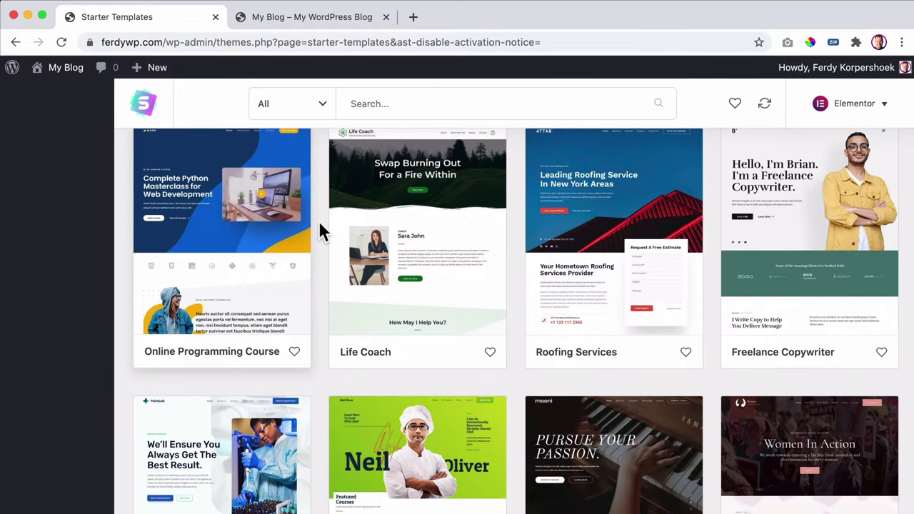
pyautogui.scroll(1, 318, 221)
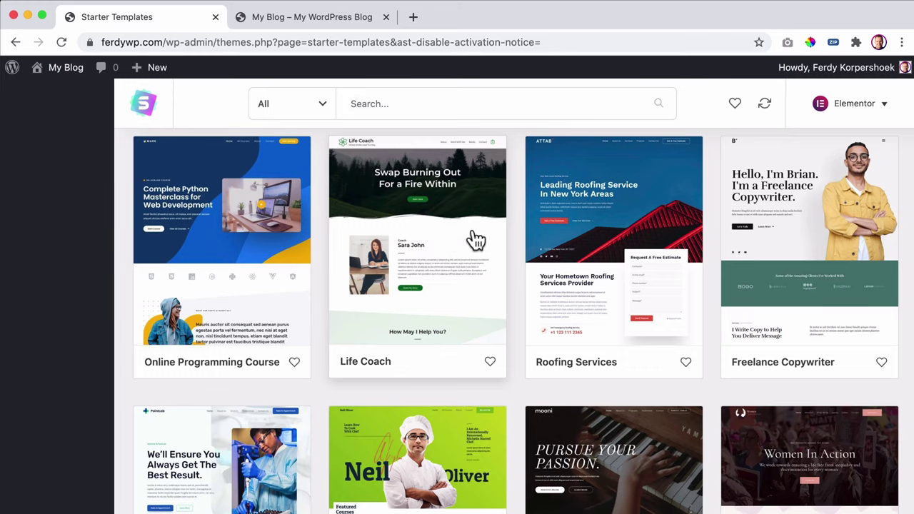
# - Scroll the template grid and try the barbershop demo's Book an Appointment panel, picking a service
pyautogui.scroll(-4, 506, 237)
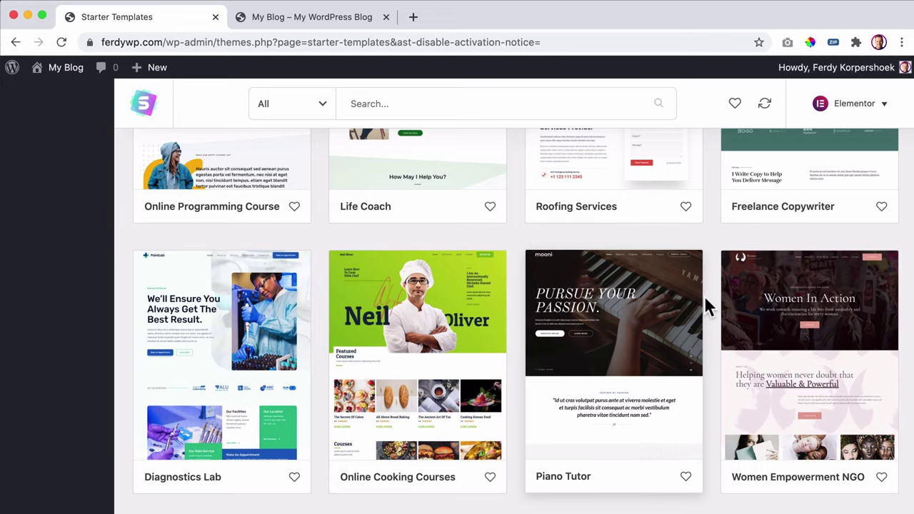
pyautogui.scroll(-5, 704, 299)
pyautogui.scroll(-4, 705, 298)
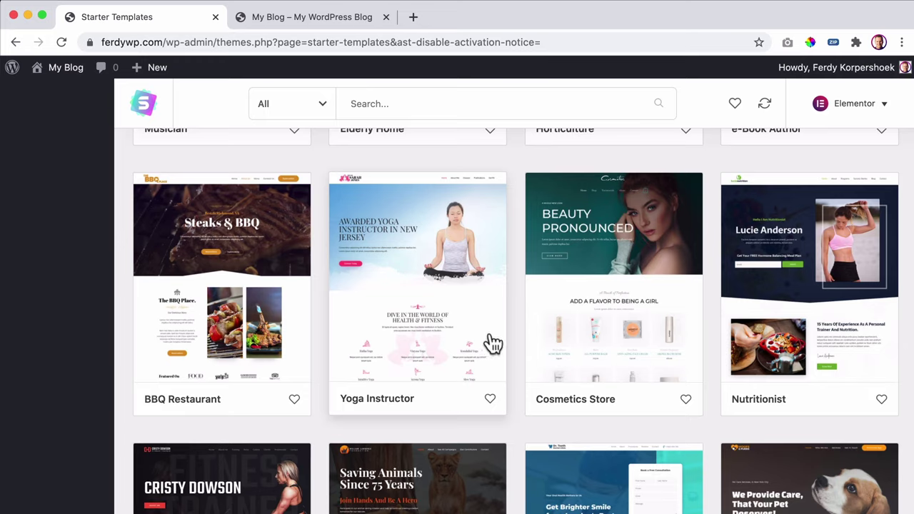
pyautogui.click(172, 402)
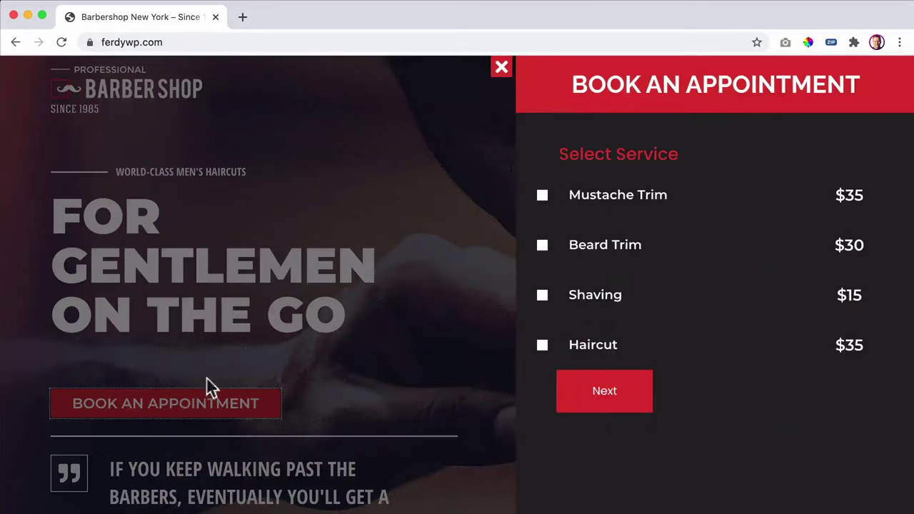
pyautogui.click(638, 206)
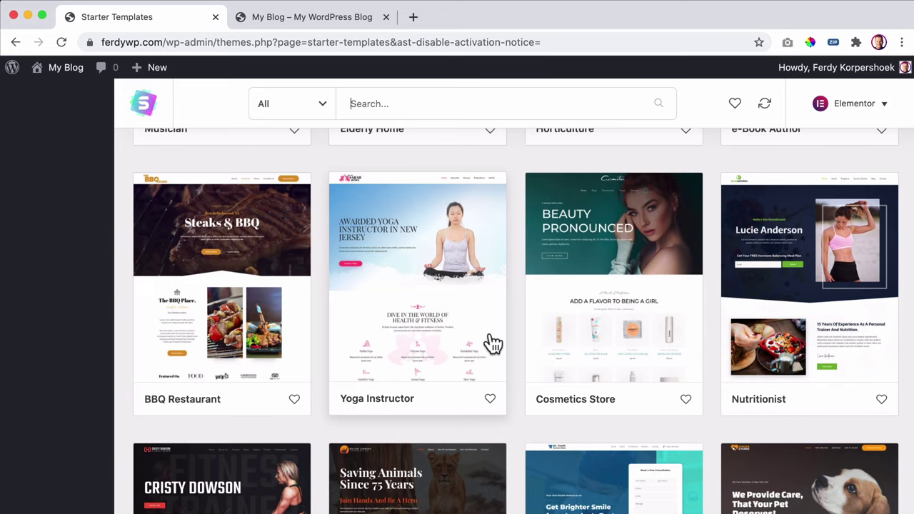
# - Scroll the library down until the Barber Shop card shows beside Growth Marketer and Plumber
pyautogui.scroll(-5, 524, 340)
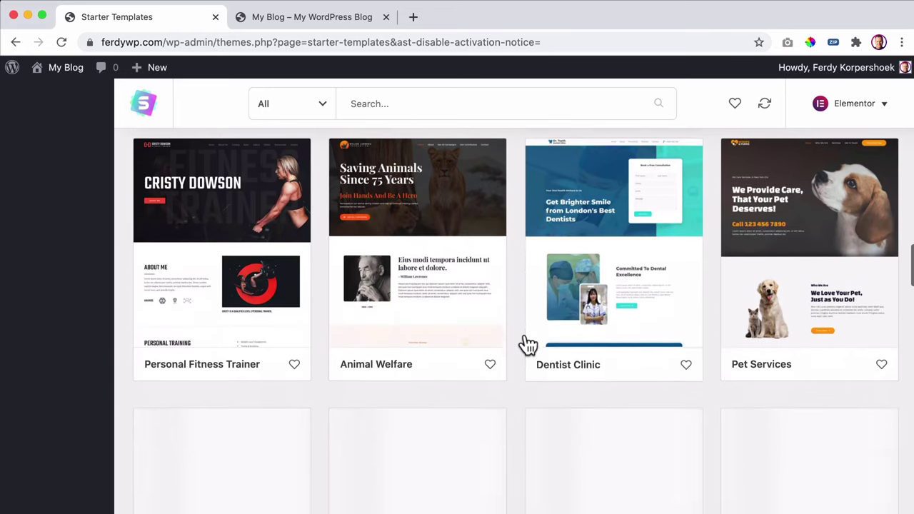
pyautogui.scroll(-8, 527, 346)
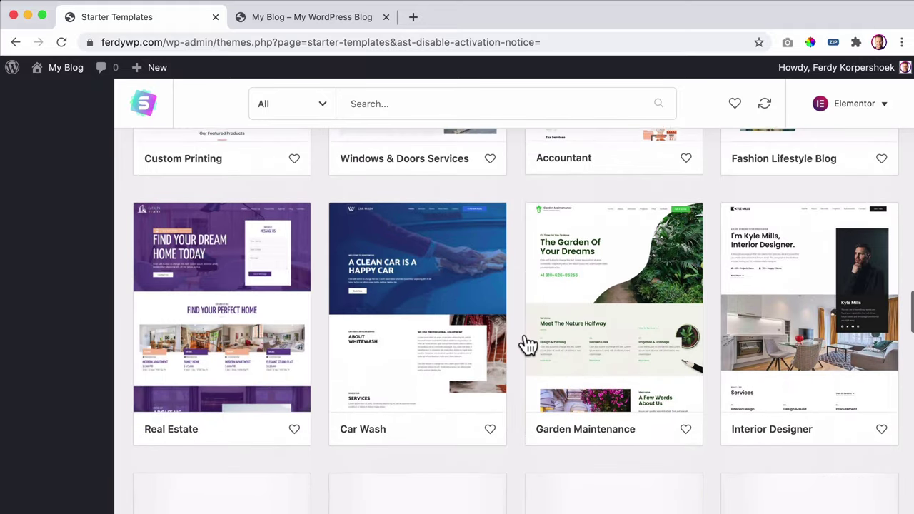
pyautogui.scroll(-3, 527, 346)
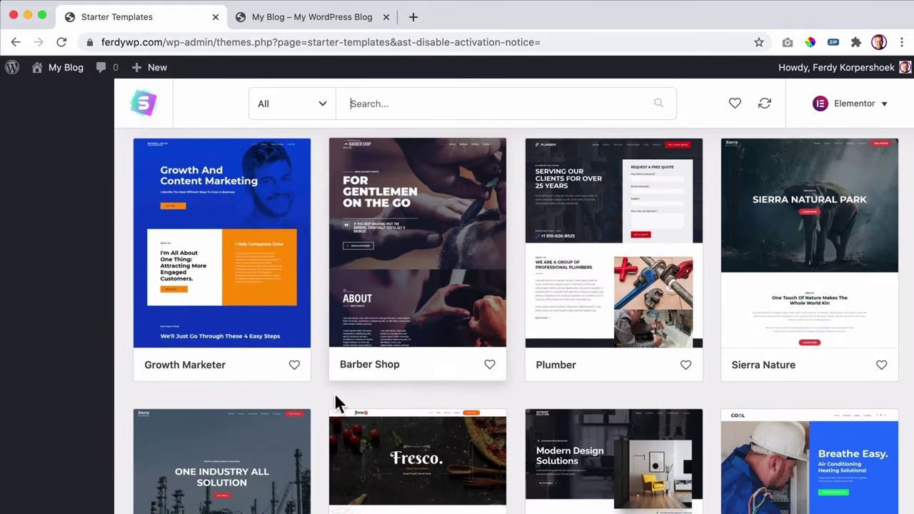
# - Open the Barber Shop template's details and choose Import Complete Site
pyautogui.click(416, 238)
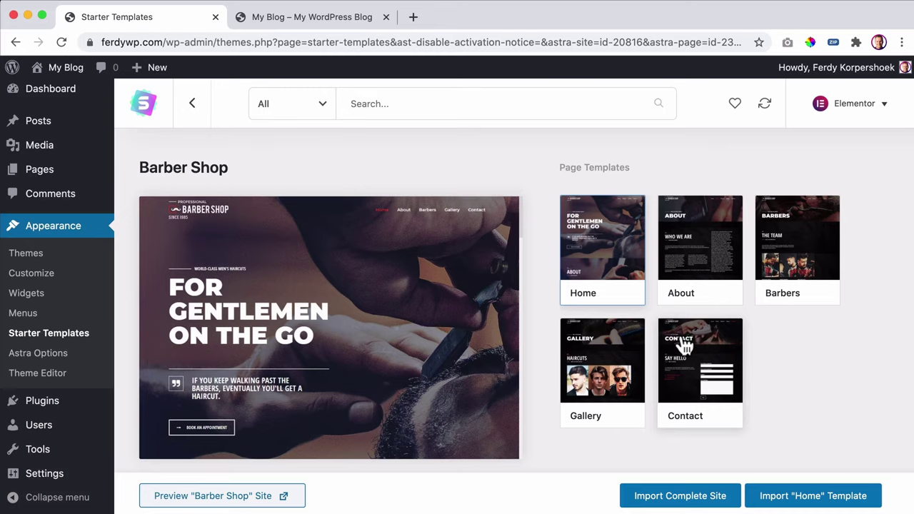
pyautogui.click(662, 504)
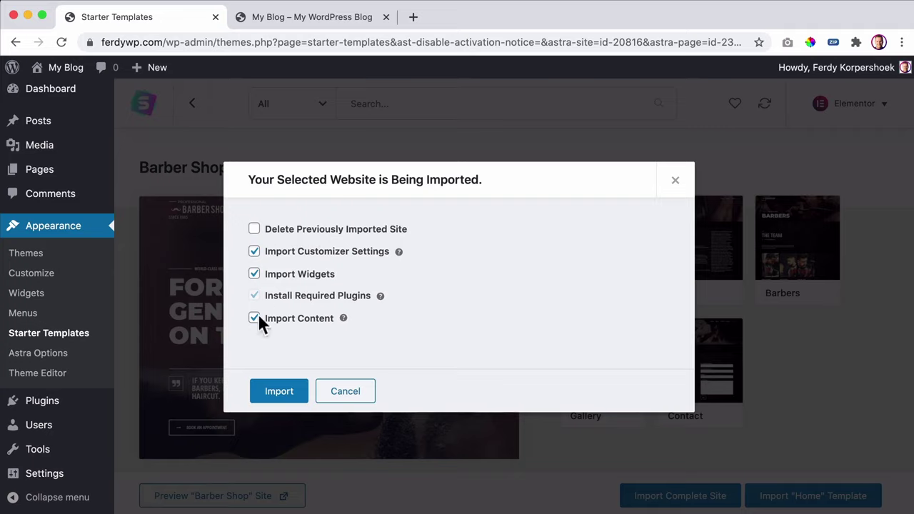
# - Import the Barber Shop site with Customizer Settings, Widgets, Plugins and Content all checked
pyautogui.click(278, 394)
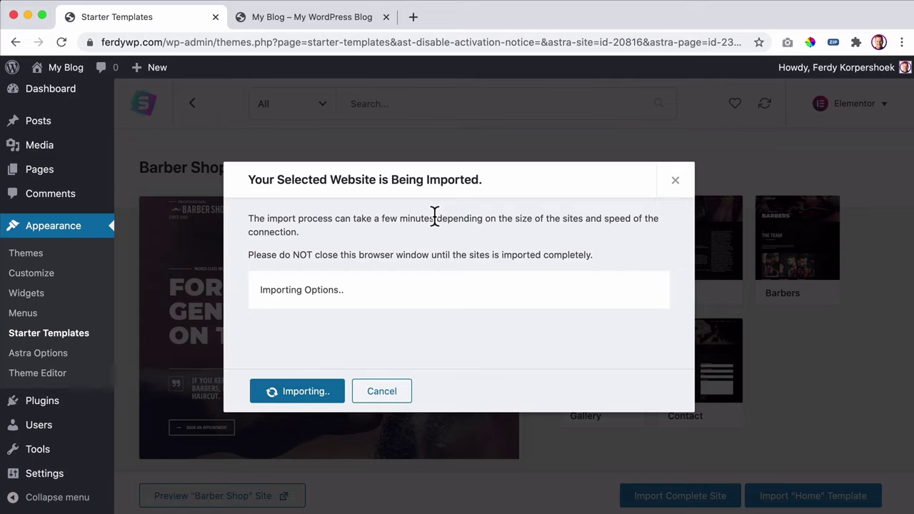
# - In a new tab, search YouTube for the tutor's Astra Pro videos and scroll the results
pyautogui.click(412, 16)
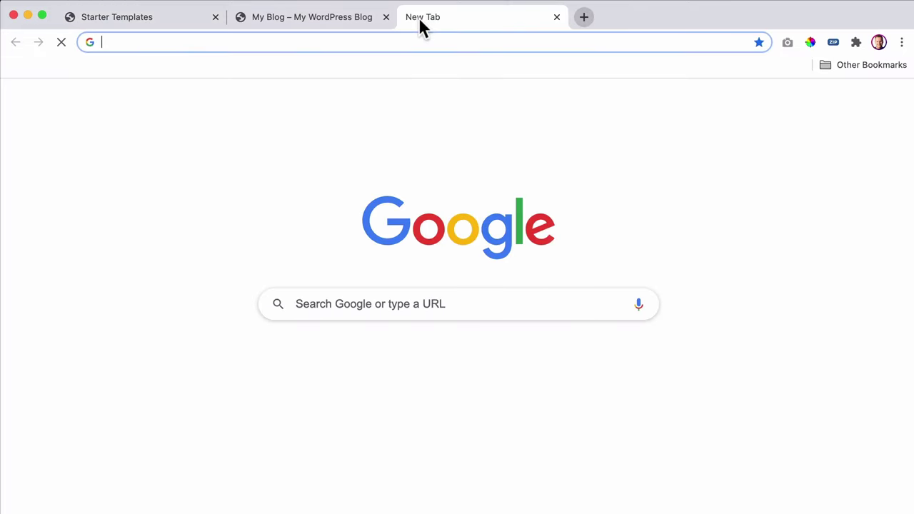
pyautogui.write('yo')
pyautogui.press('Return')
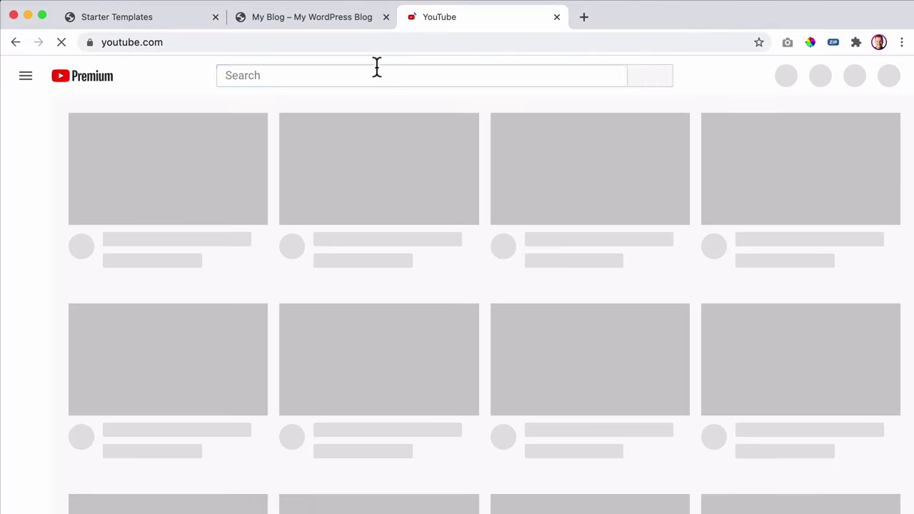
pyautogui.click(376, 71)
pyautogui.write('astra pro ferdy')
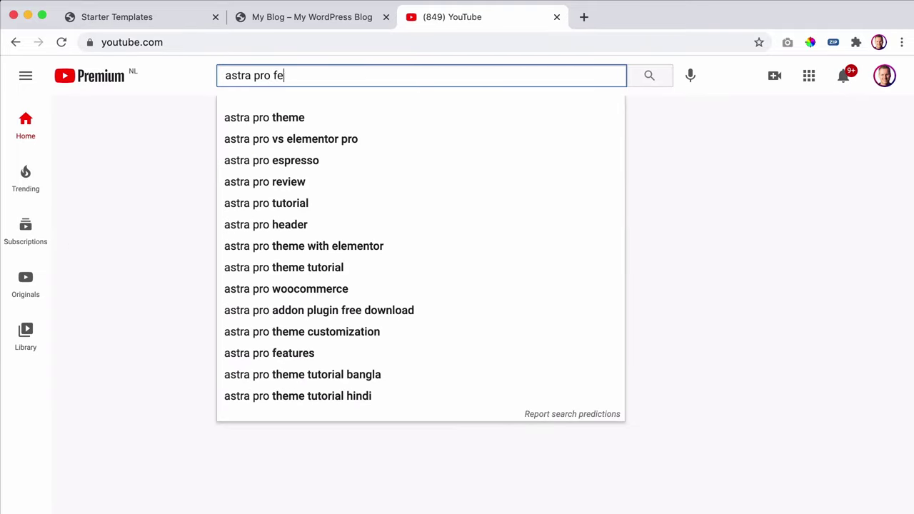
pyautogui.press('Return')
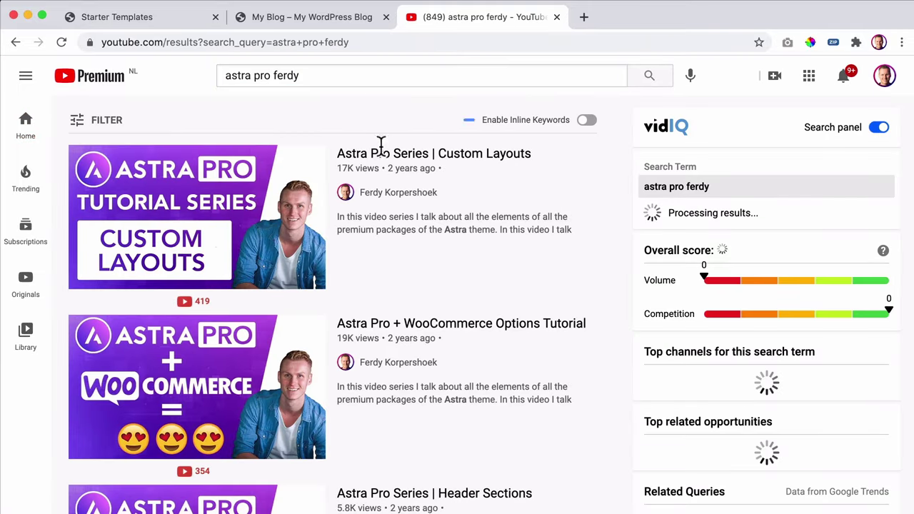
pyautogui.scroll(-3, 479, 262)
pyautogui.scroll(-2, 478, 263)
# - Go to the tutor's WordPress tutorial website homepage from the address bar
pyautogui.click(397, 43)
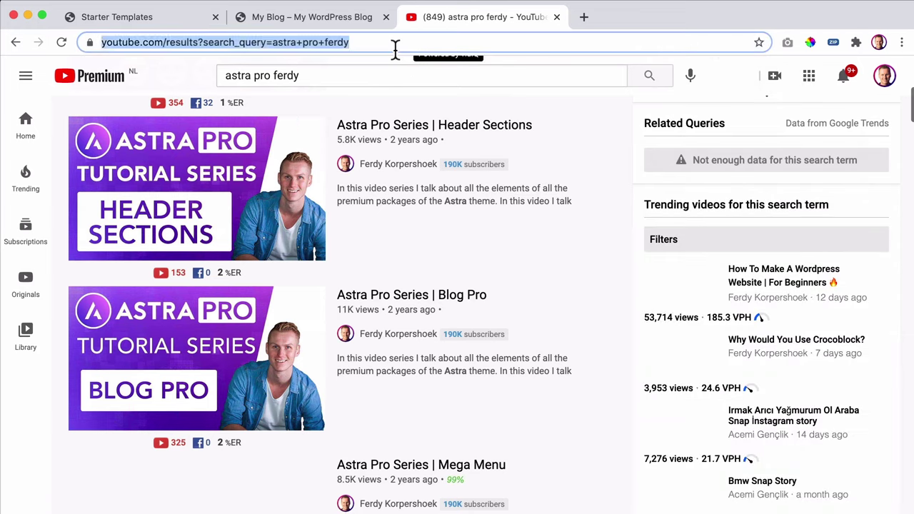
pyautogui.write('ferdykorp.')
pyautogui.press('Return')
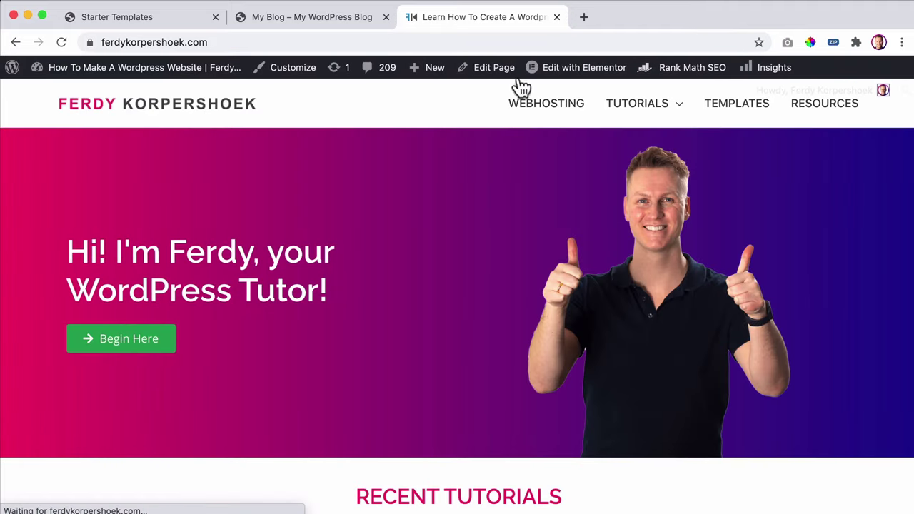
# - Open the Astra page under TUTORIALS > Premium Theme Tutorials, scroll through it, then close the tab
pyautogui.moveTo(663, 110)
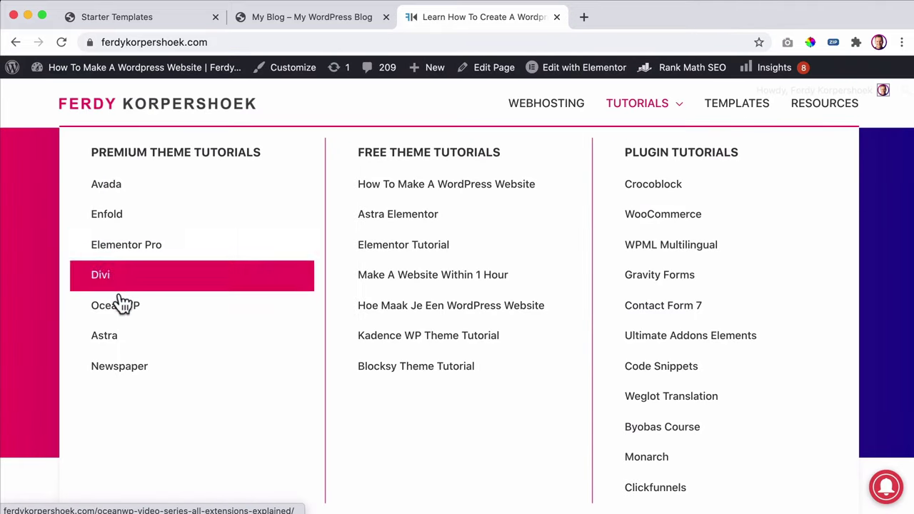
pyautogui.click(121, 341)
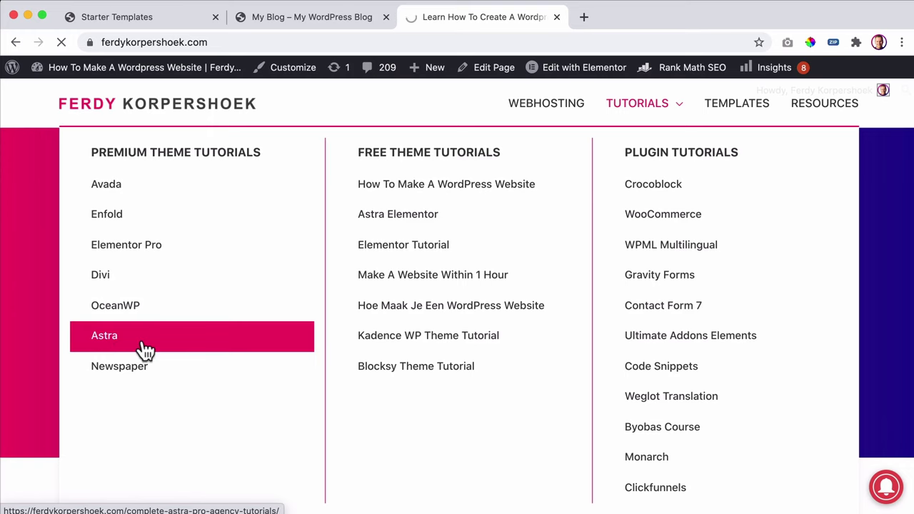
pyautogui.scroll(-3, 488, 235)
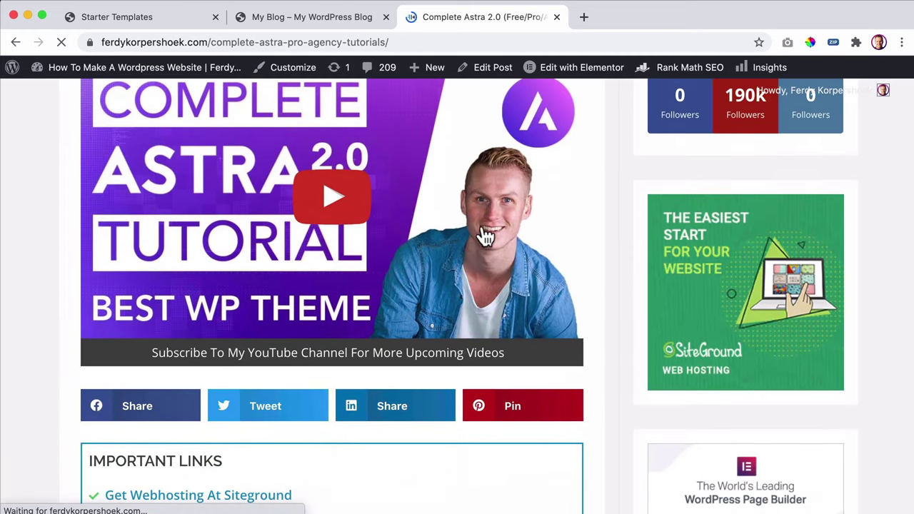
pyautogui.scroll(1, 371, 229)
pyautogui.scroll(-1, 284, 200)
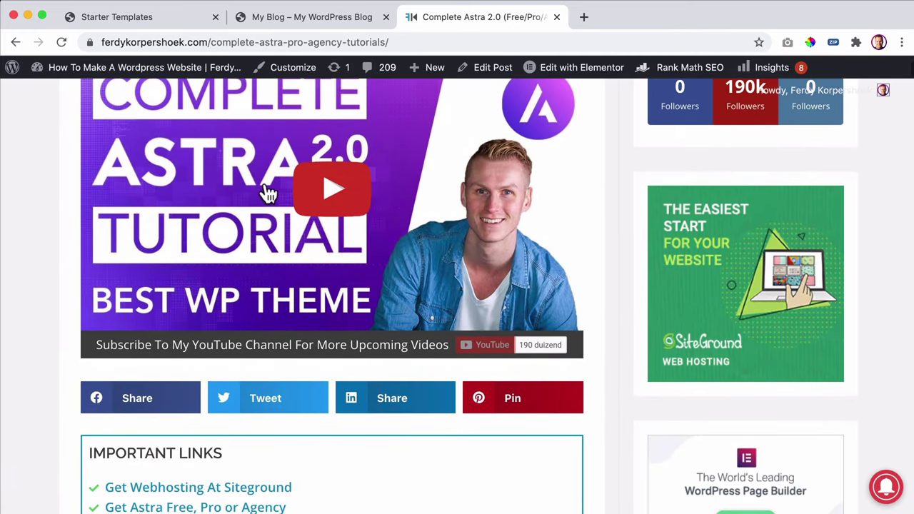
pyautogui.scroll(-15, 265, 193)
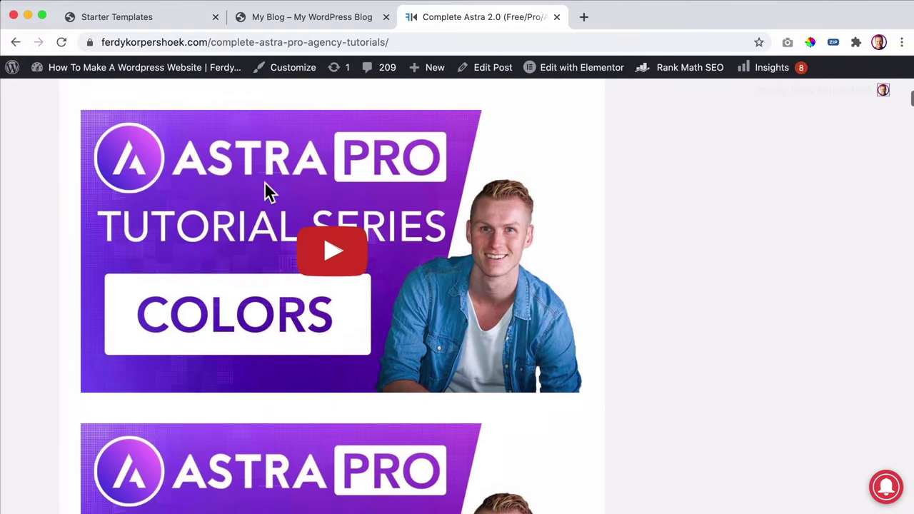
pyautogui.scroll(-15, 266, 193)
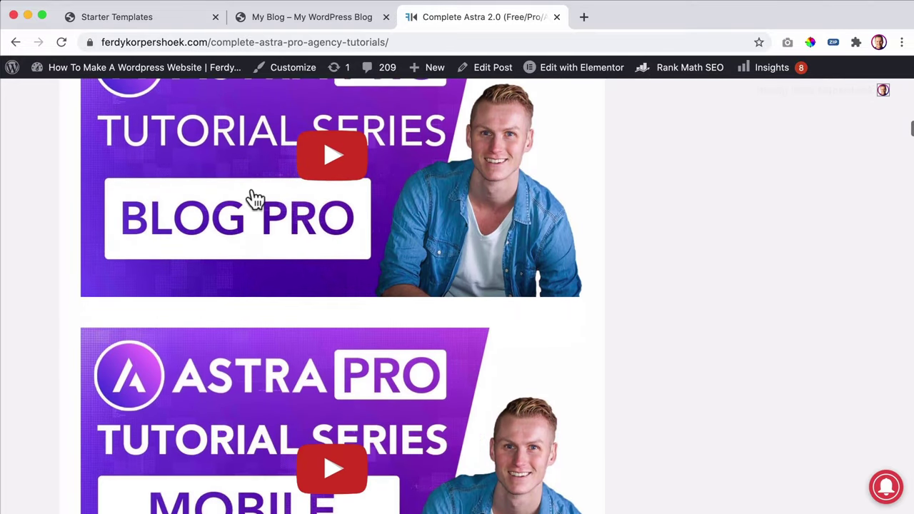
pyautogui.scroll(-20, 254, 200)
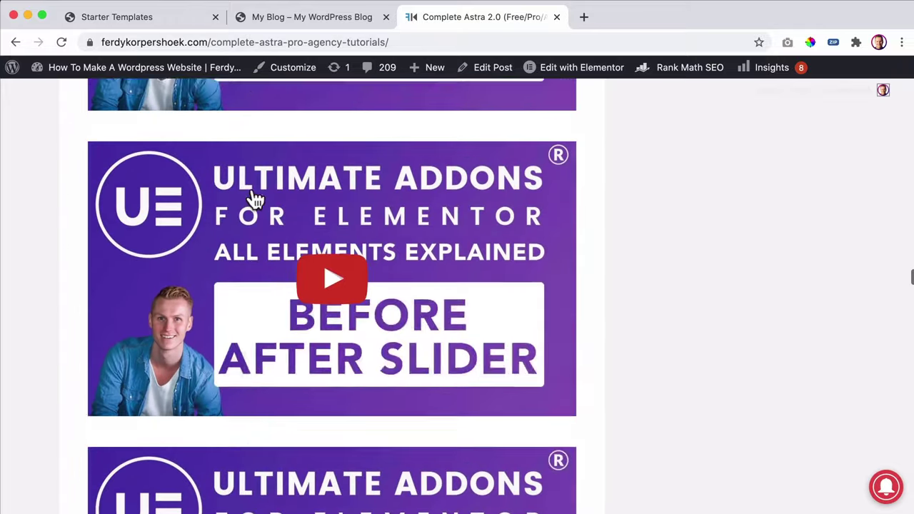
pyautogui.scroll(-20, 254, 200)
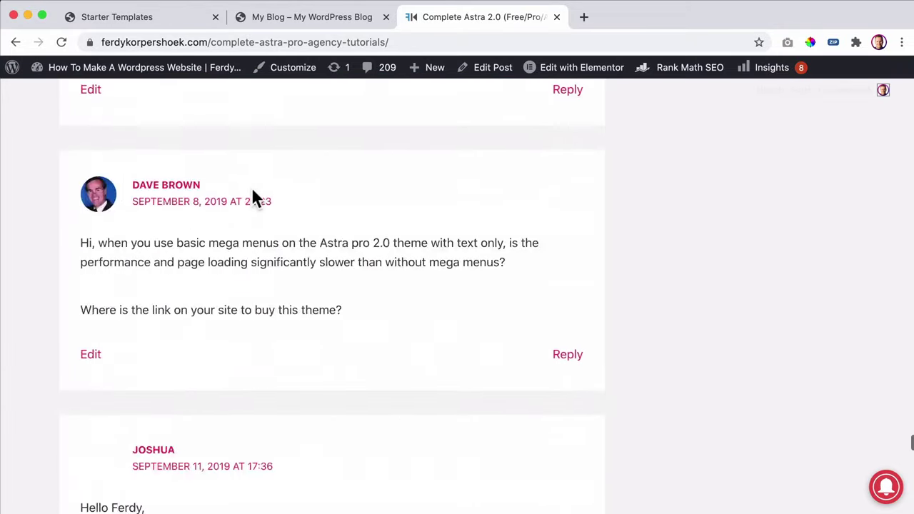
pyautogui.scroll(-5, 251, 197)
pyautogui.scroll(20, 246, 204)
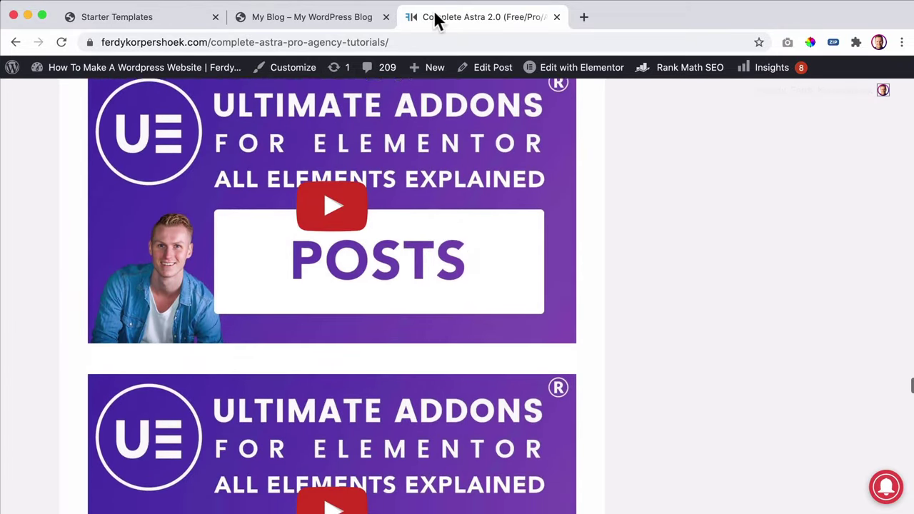
pyautogui.click(555, 17)
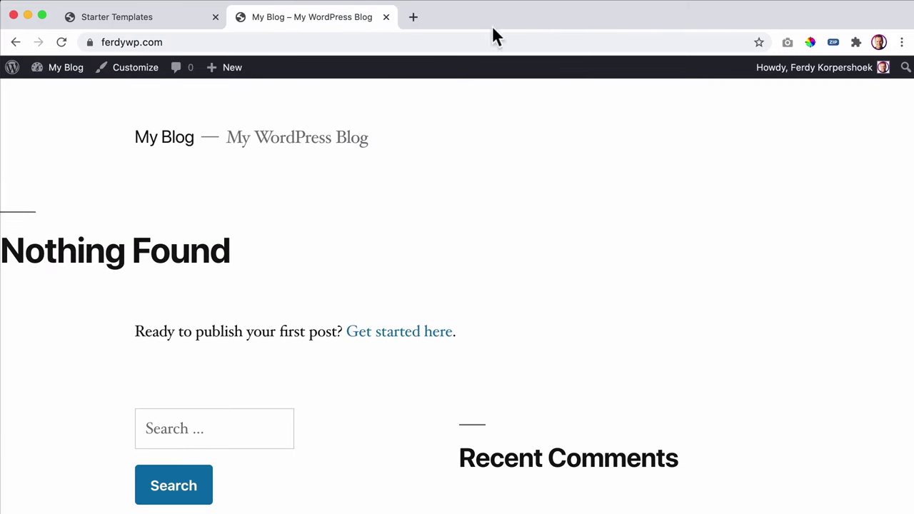
# - Open the imported site in a new tab and close the Starter Templates and duplicate My Blog tabs
pyautogui.click(140, 27)
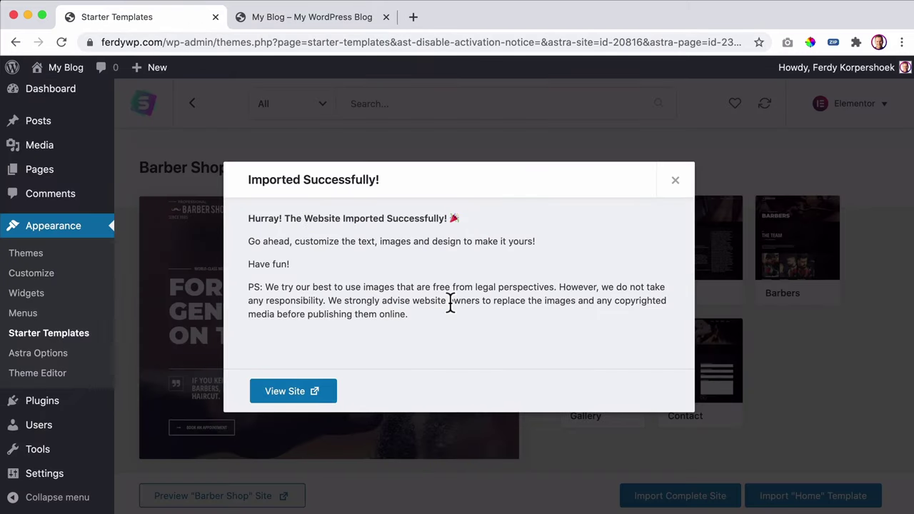
pyautogui.click(302, 392)
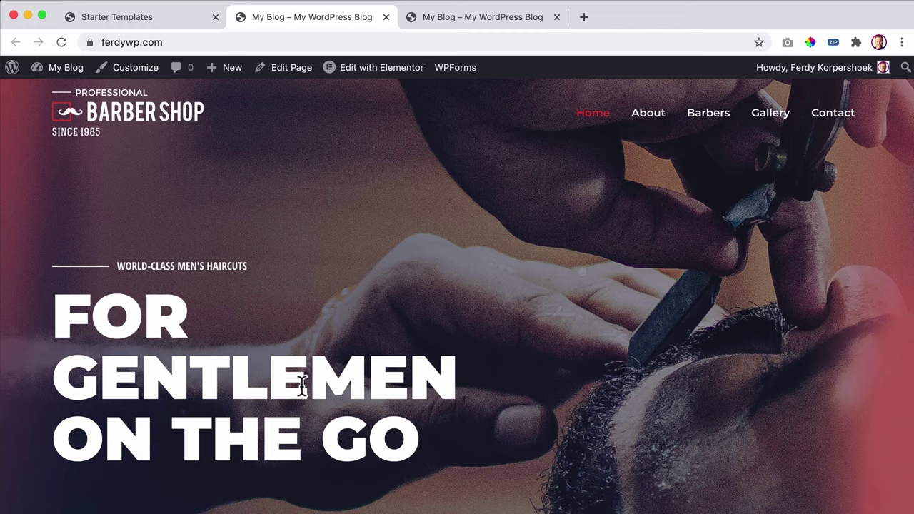
pyautogui.click(215, 16)
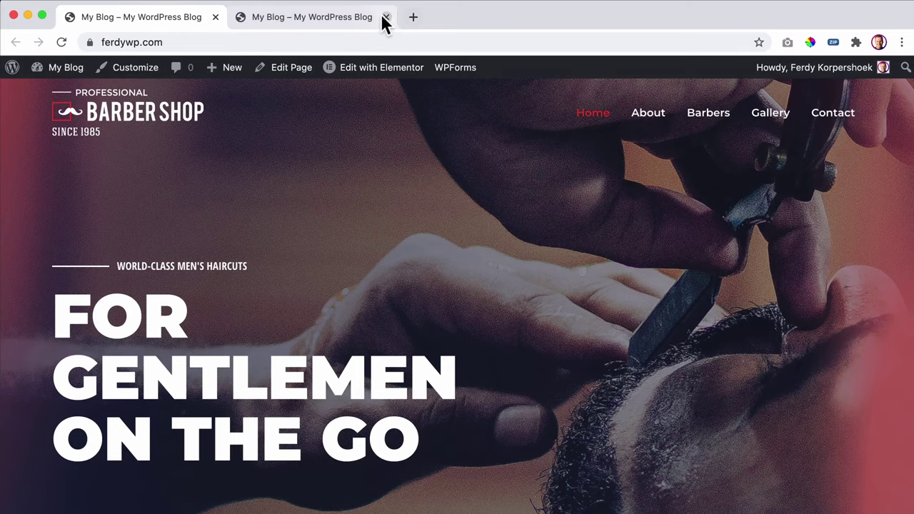
pyautogui.click(385, 17)
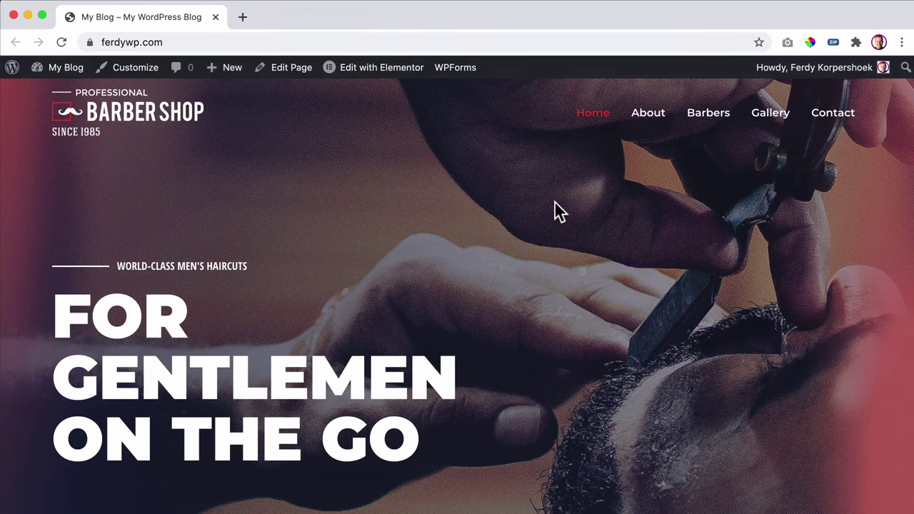
# - Scroll the Barber Shop homepage down to the Pricing section and back to the top
pyautogui.scroll(-15, 554, 201)
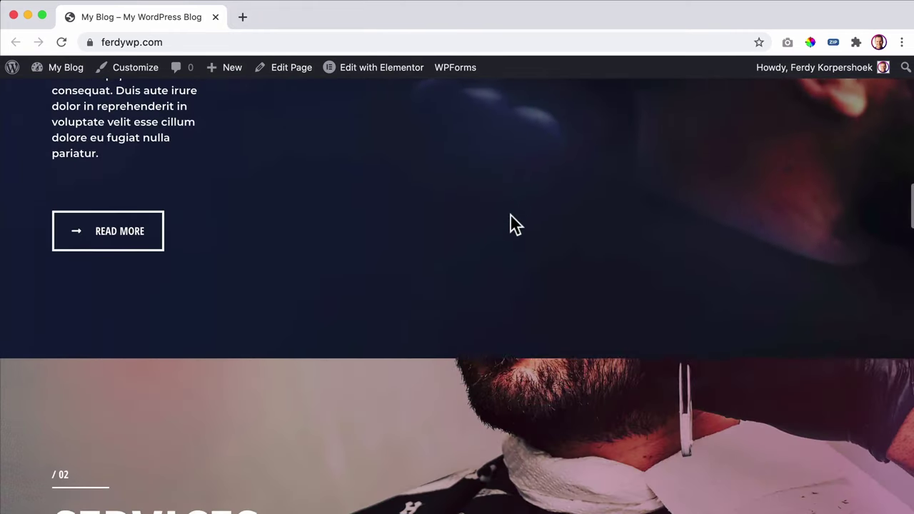
pyautogui.scroll(-15, 510, 214)
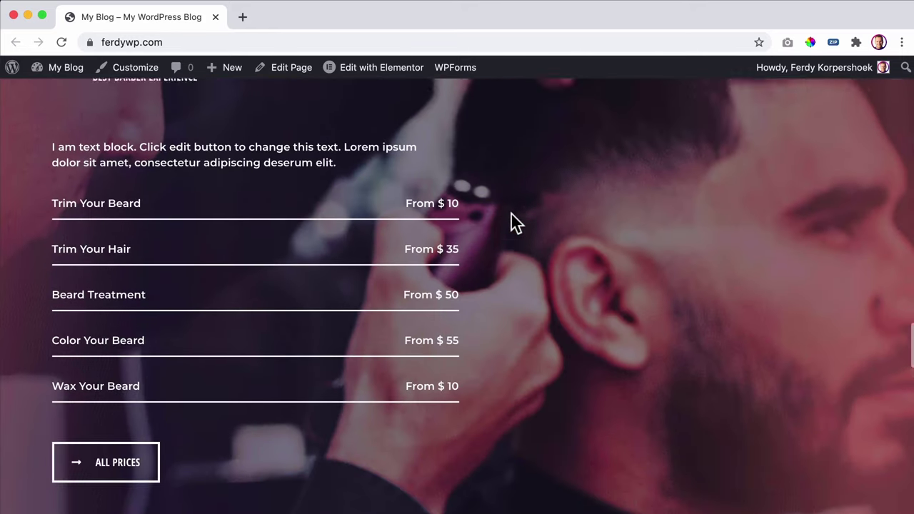
pyautogui.scroll(20, 510, 212)
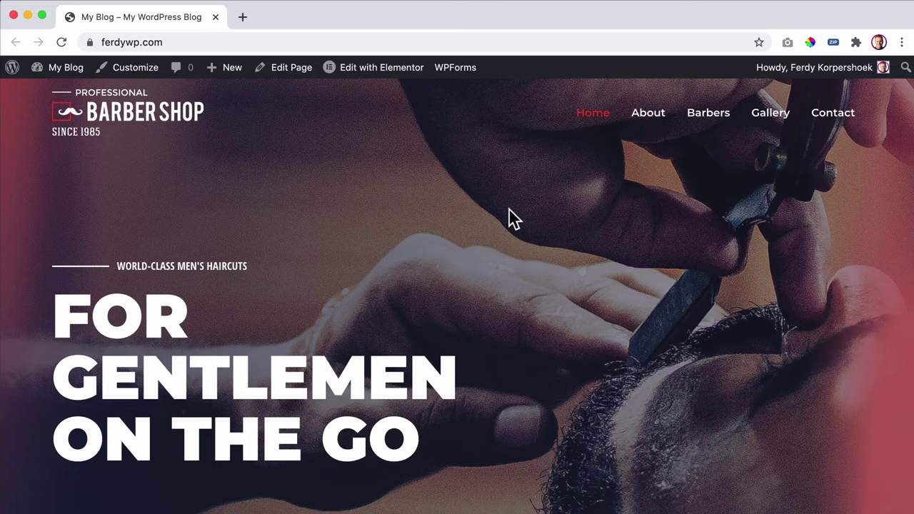
pyautogui.scroll(-15, 509, 209)
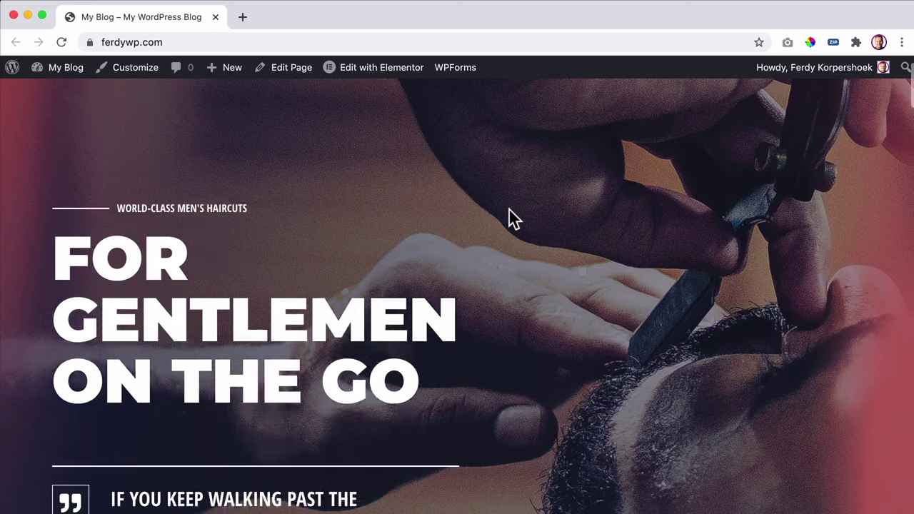
pyautogui.scroll(-10, 508, 207)
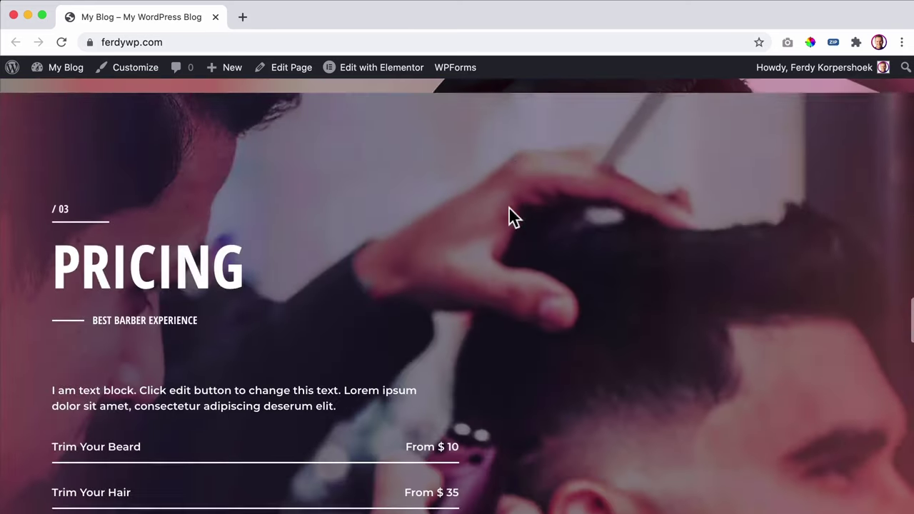
pyautogui.scroll(20, 490, 209)
pyautogui.scroll(10, 490, 210)
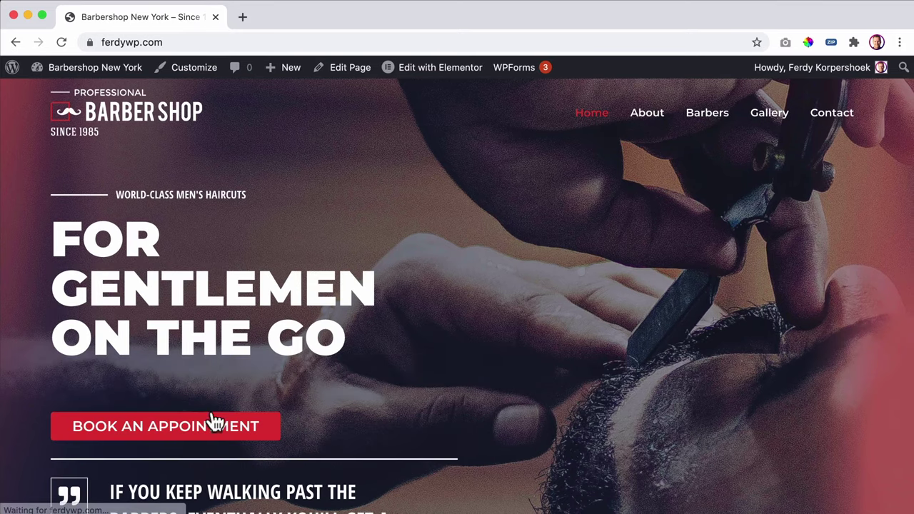
# - Start a booking: choose a service and barber, then January 29 at the 9:00 AM slot
pyautogui.click(227, 421)
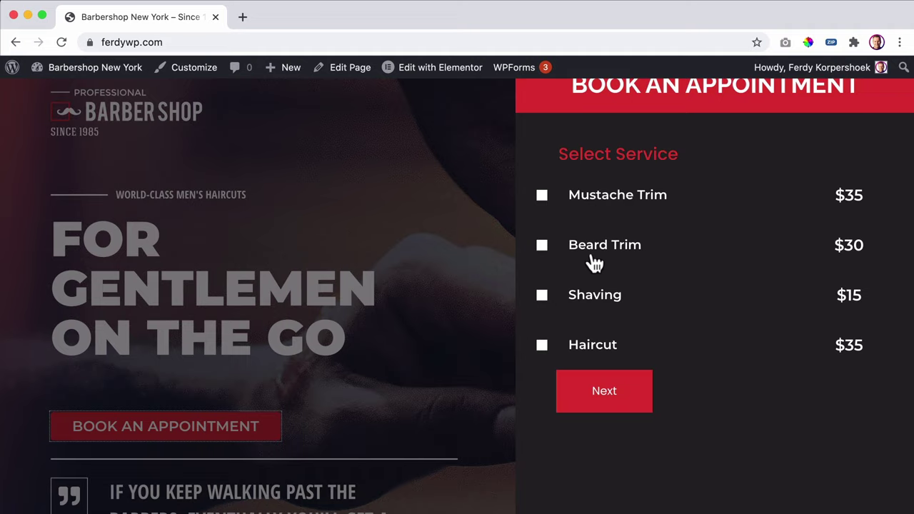
pyautogui.click(591, 348)
pyautogui.click(605, 205)
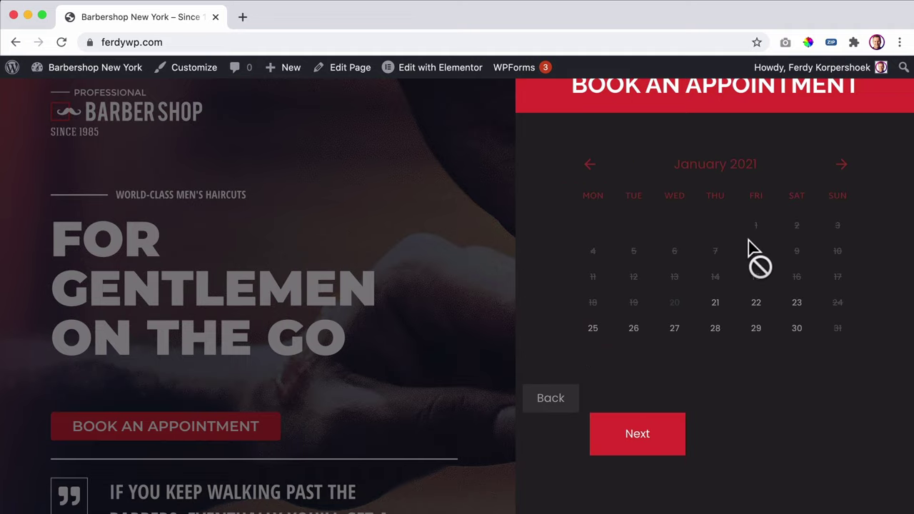
pyautogui.click(759, 334)
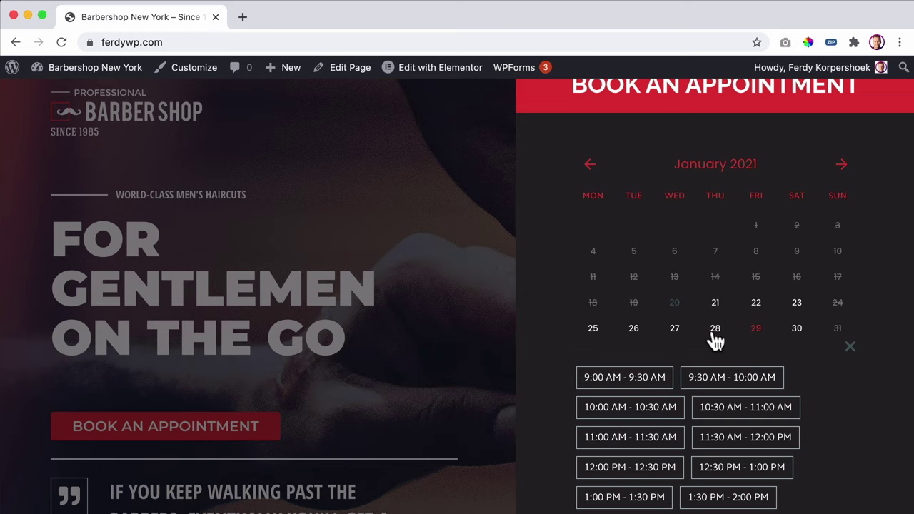
pyautogui.scroll(-2, 693, 341)
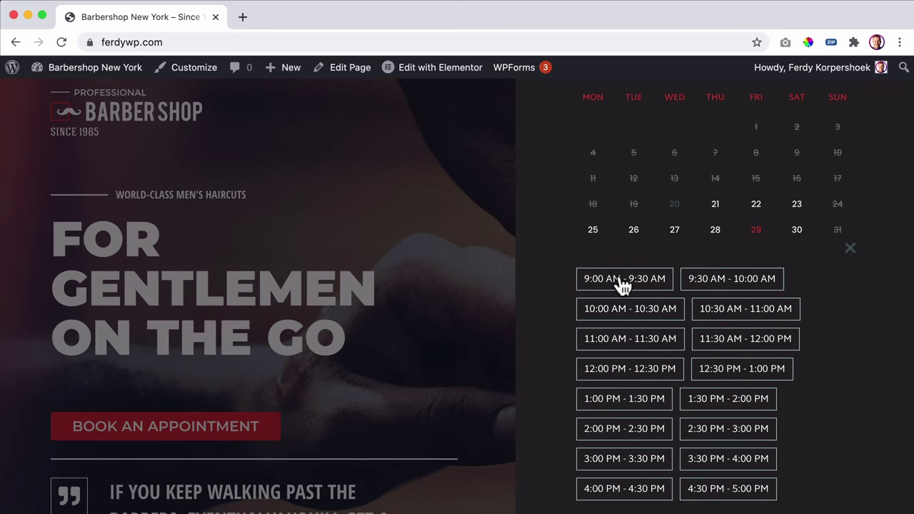
pyautogui.scroll(-3, 624, 293)
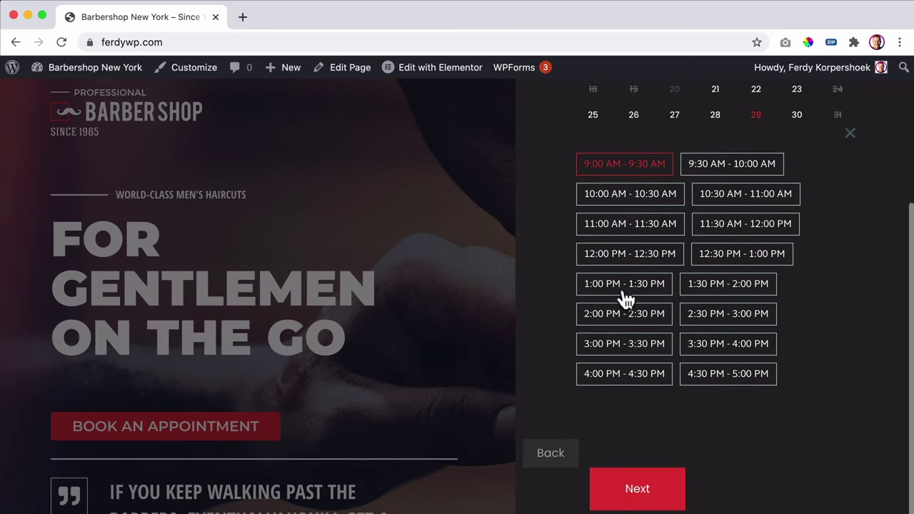
pyautogui.click(636, 483)
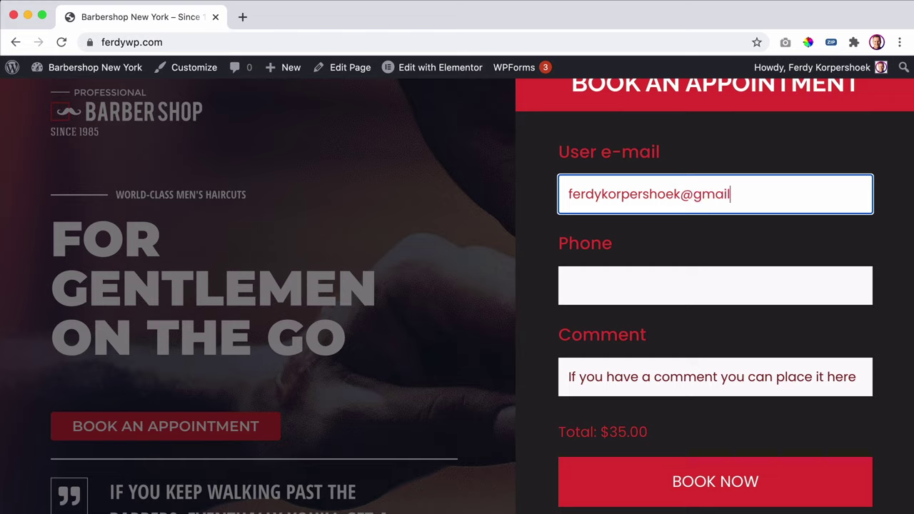
# - Fill in the e-mail and phone, add a hairstyle-request comment, and submit the booking
pyautogui.write('.com')
pyautogui.press('Tab')
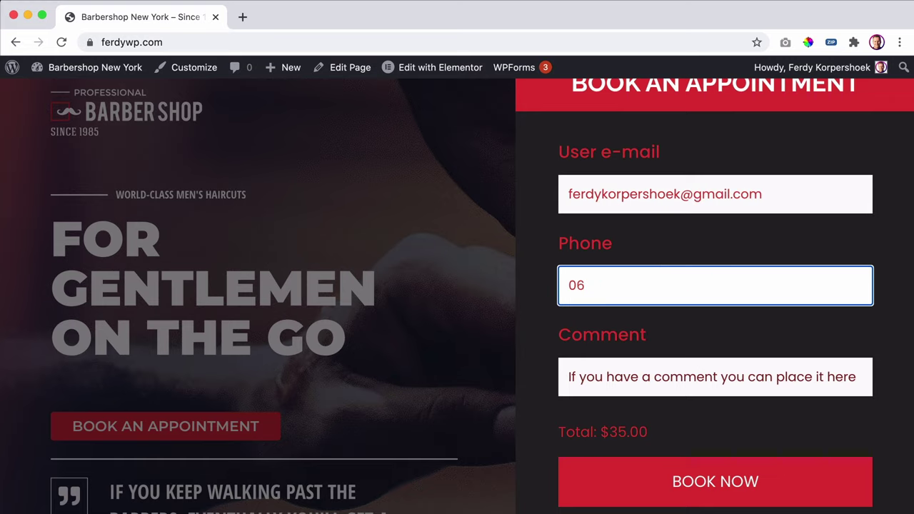
pyautogui.click(718, 363)
pyautogui.write('I want to ')
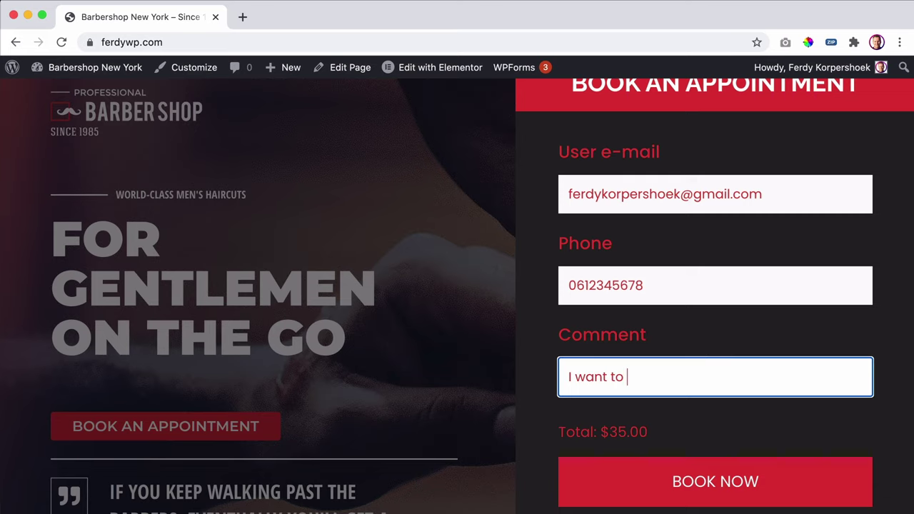
pyautogui.write('look like Cristiano Ronald')
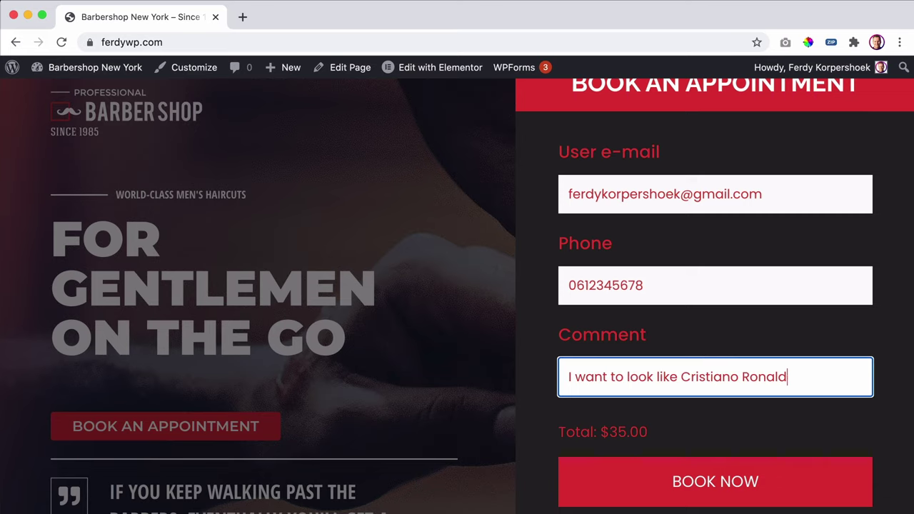
pyautogui.write('o')
pyautogui.click(720, 500)
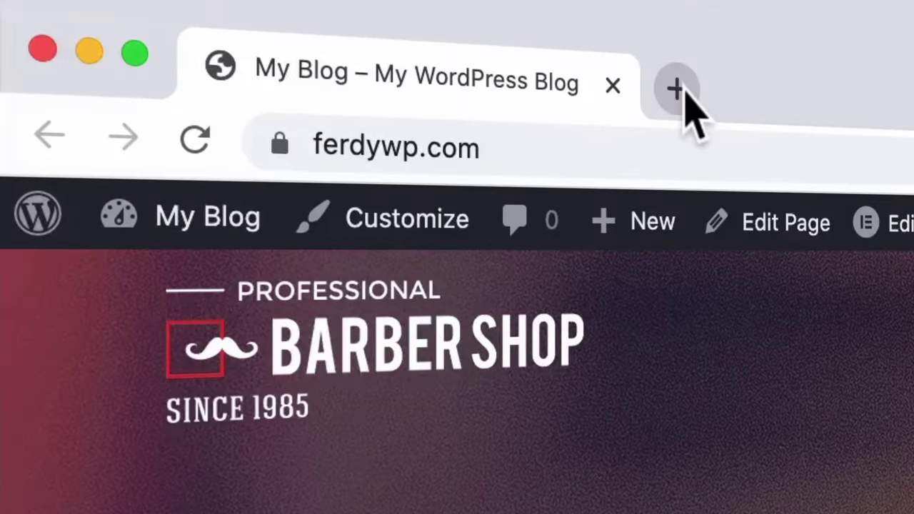
# - Load the Crocoblock link in a new browser tab, then pick JetAppointment from the Products menu
pyautogui.click(242, 16)
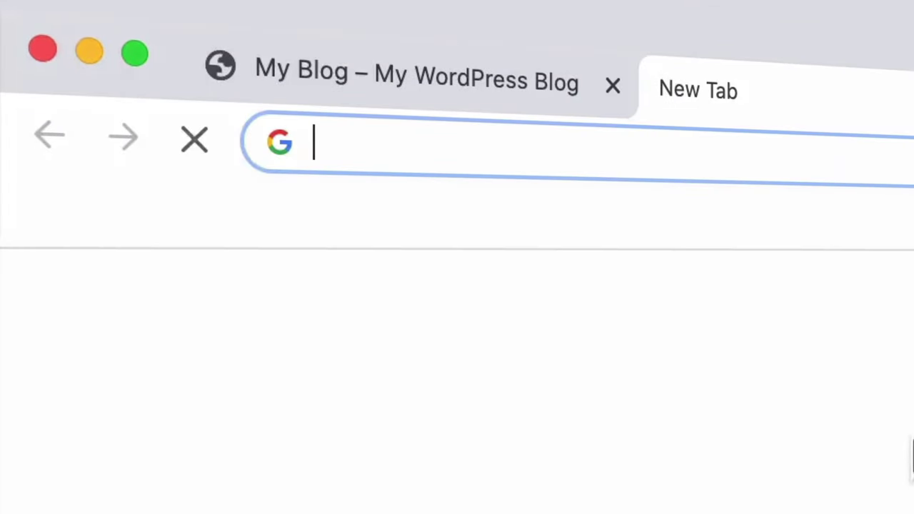
pyautogui.write('ferdykorp.om')
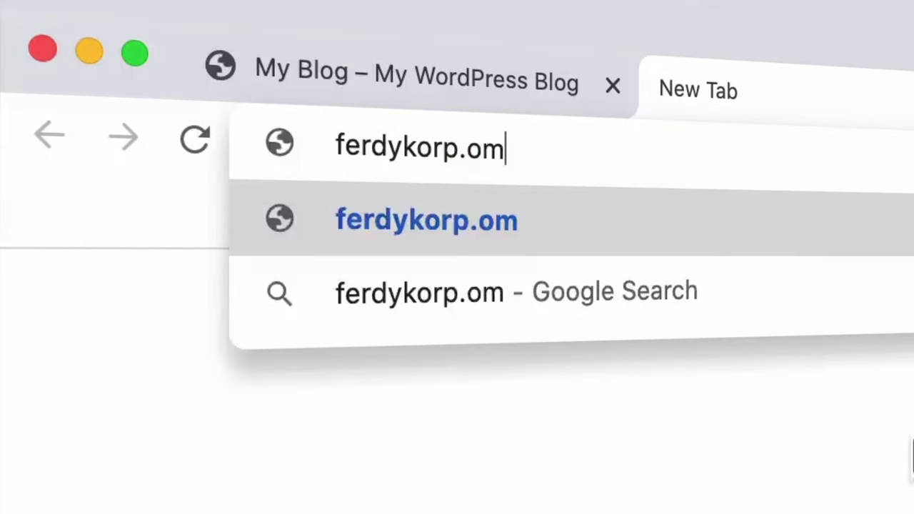
pyautogui.press('BackSpace')
pyautogui.press('BackSpace')
pyautogui.write('com/c')
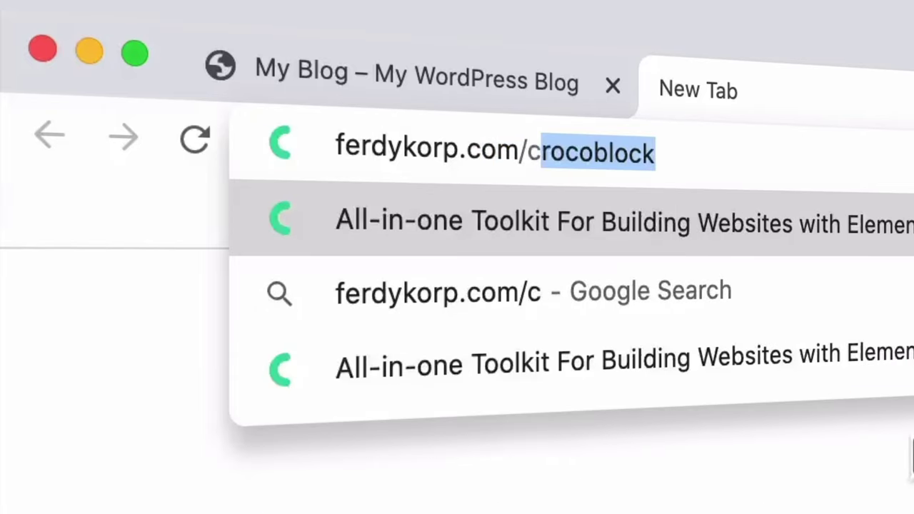
pyautogui.write('b')
pyautogui.press('Return')
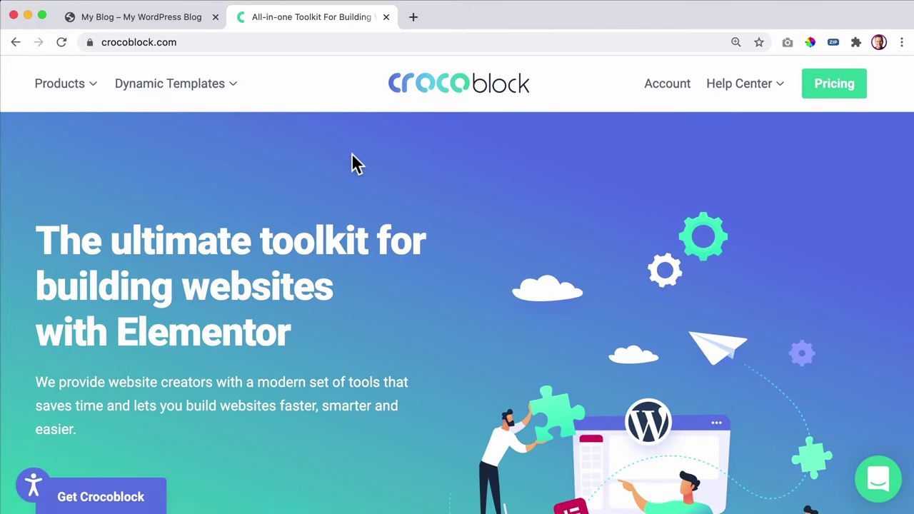
pyautogui.click(90, 83)
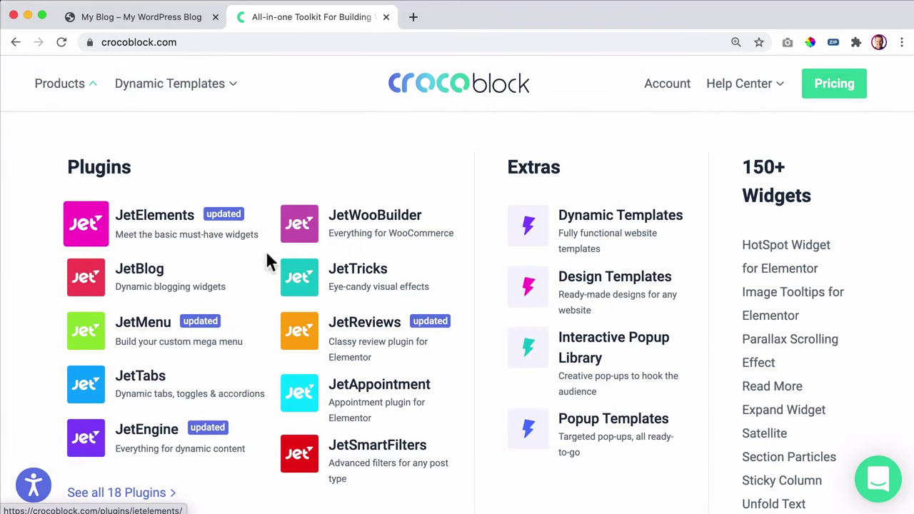
pyautogui.click(382, 394)
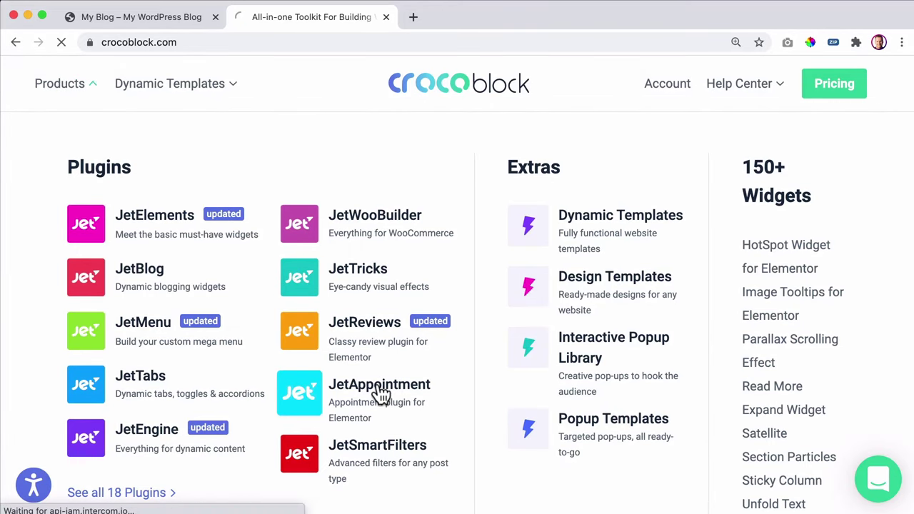
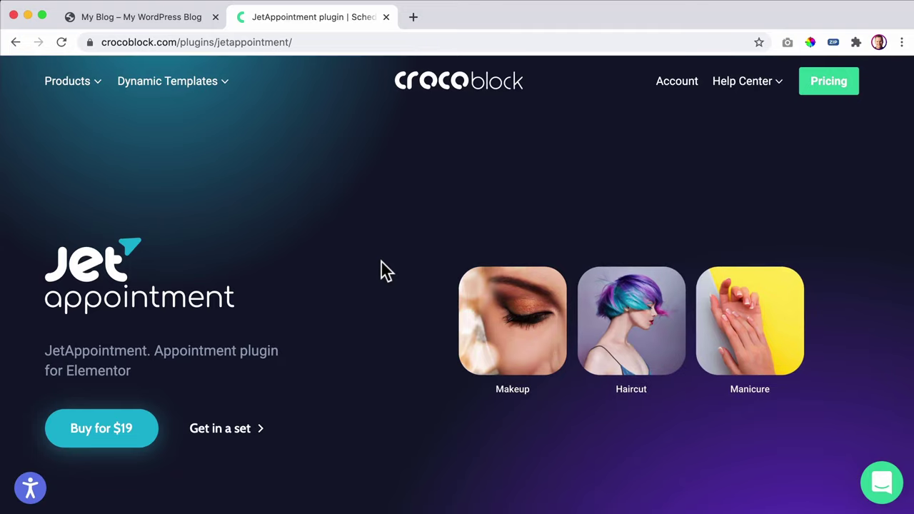
# - Follow JetAppointment's 'Get in a set' link to crocoblock.com/pricing and browse the plan bundles
pyautogui.scroll(-1, 392, 260)
pyautogui.scroll(-3, 392, 261)
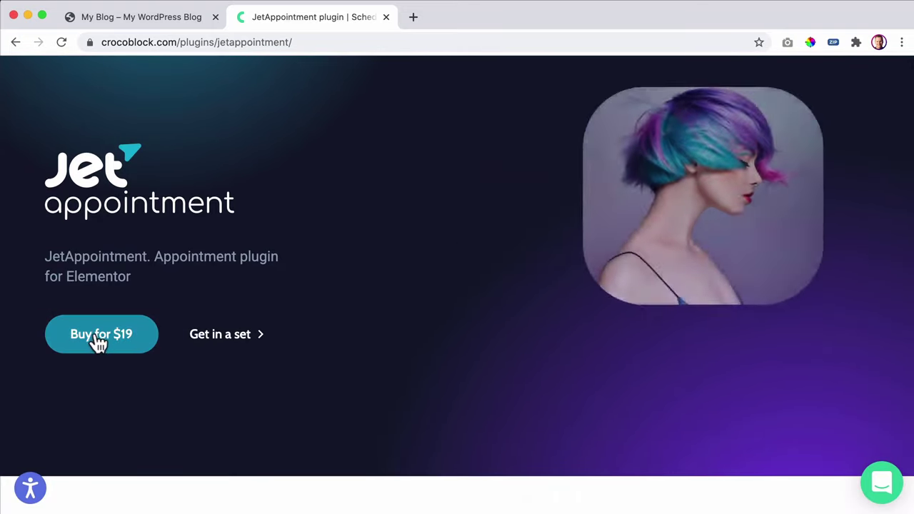
pyautogui.scroll(3, 98, 344)
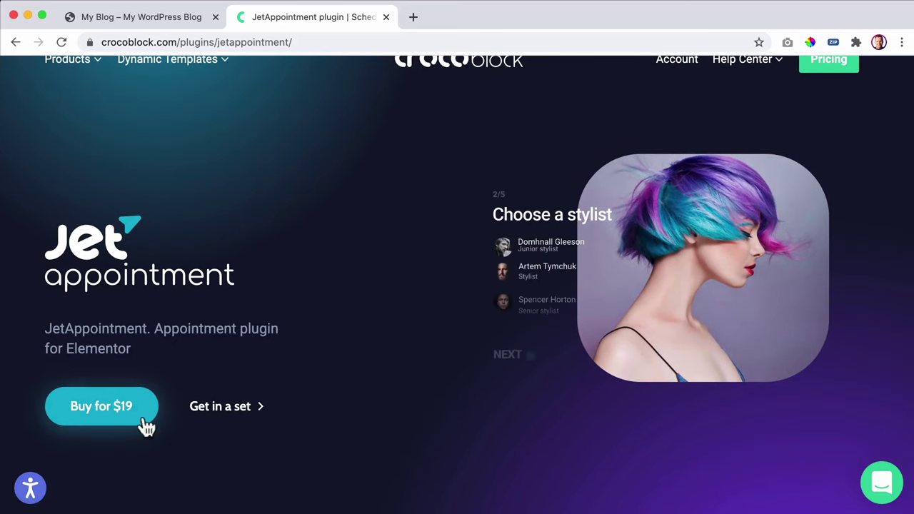
pyautogui.click(234, 420)
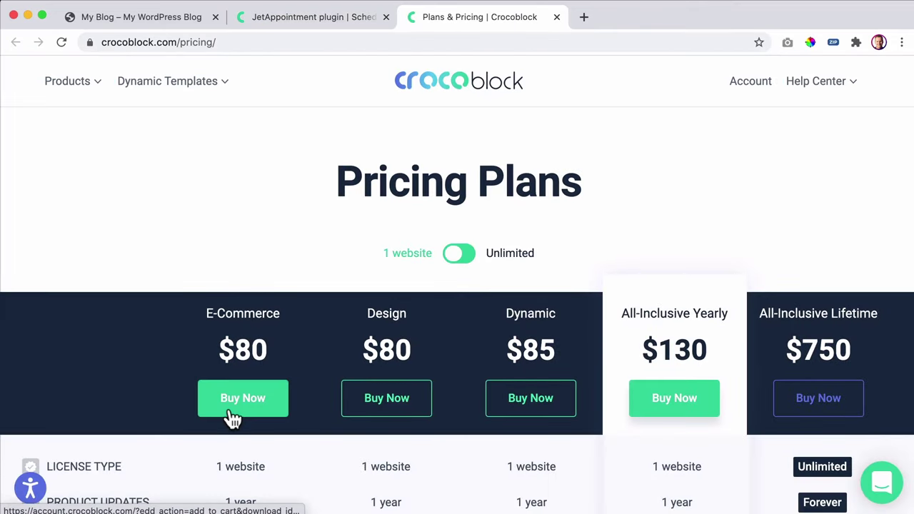
pyautogui.scroll(-2, 618, 302)
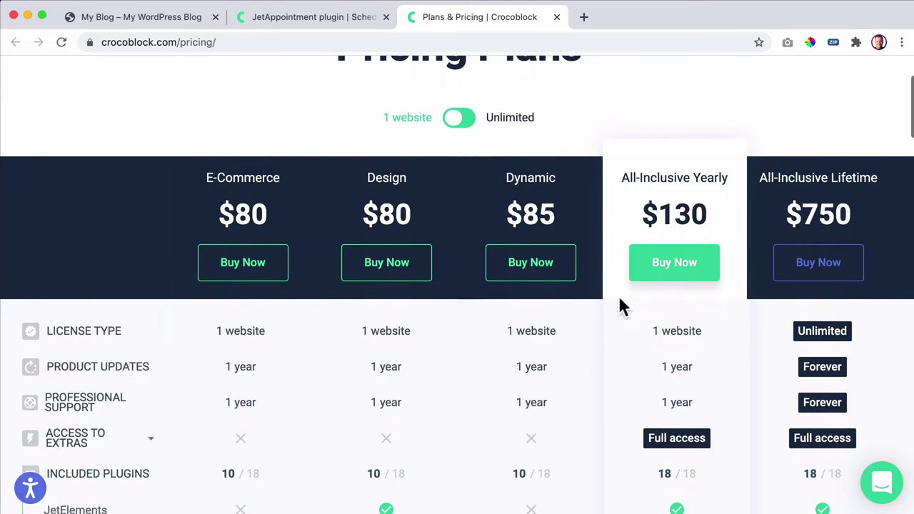
pyautogui.scroll(-5, 595, 302)
pyautogui.scroll(5, 597, 303)
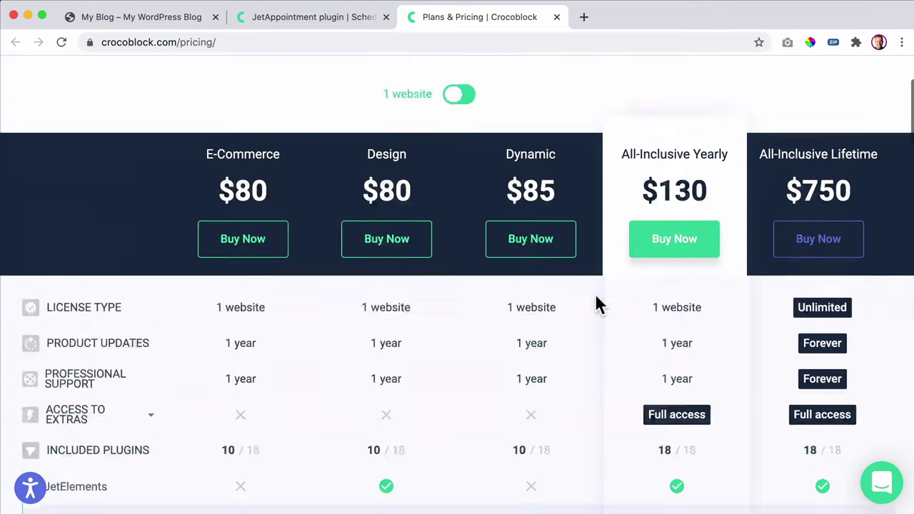
pyautogui.scroll(3, 597, 303)
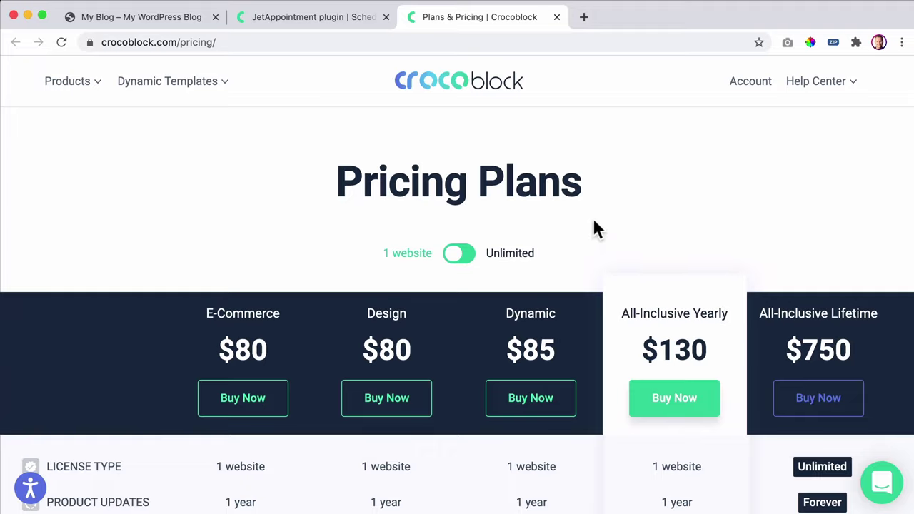
# - Launch WhatsApp through Spotlight and select the long Dutch message in the fourth chat
pyautogui.press('super+space')
pyautogui.write('whats')
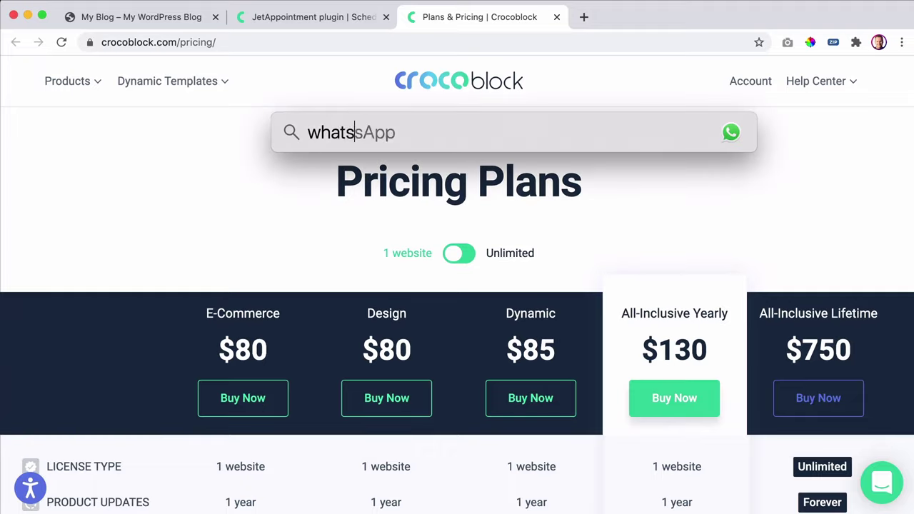
pyautogui.press('Return')
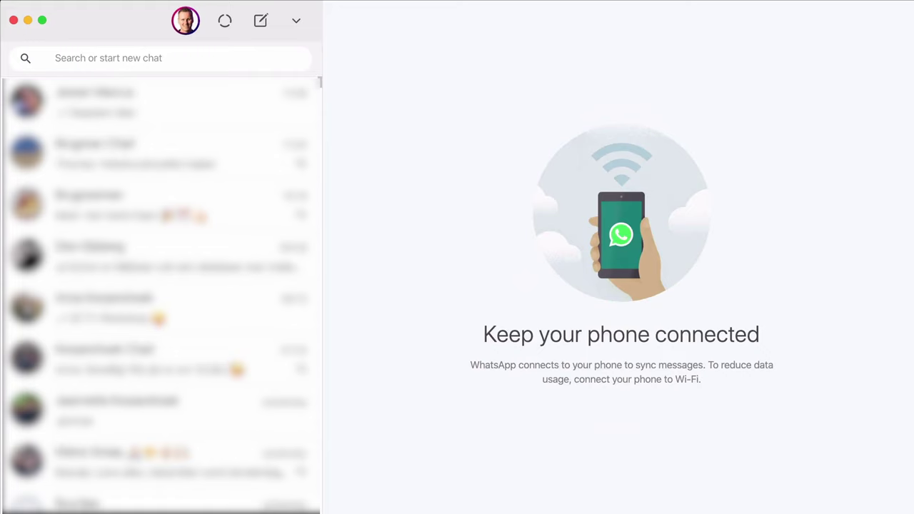
pyautogui.click(166, 258)
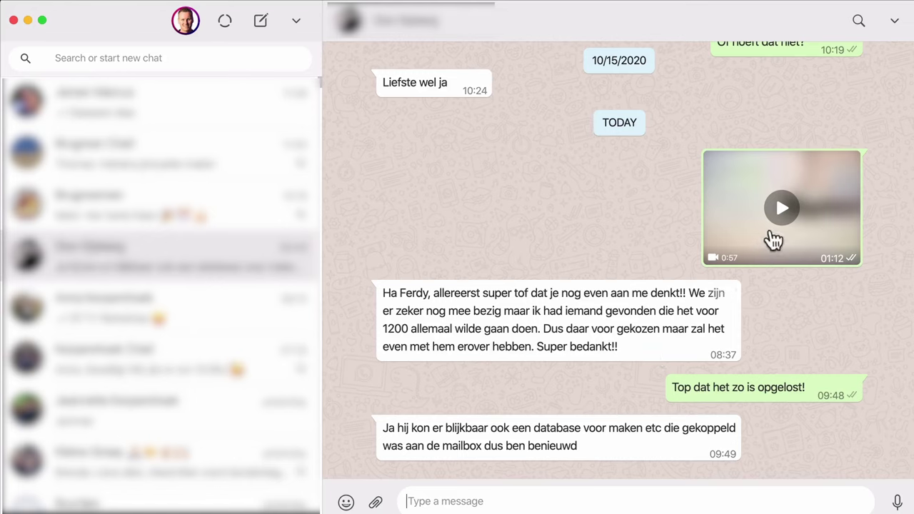
pyautogui.moveTo(665, 351); pyautogui.dragTo(384, 294)
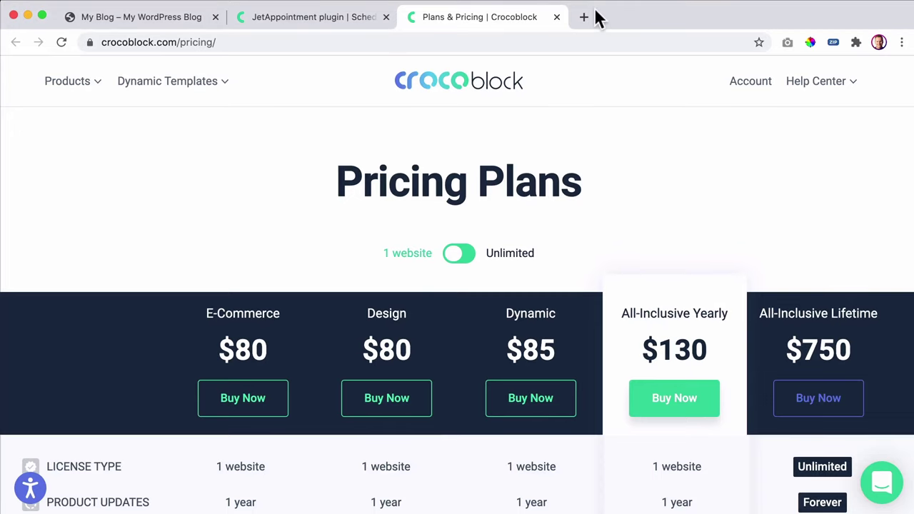
# - Translate the Dutch message into English with Google and highlight the 1200 amount
pyautogui.click(586, 17)
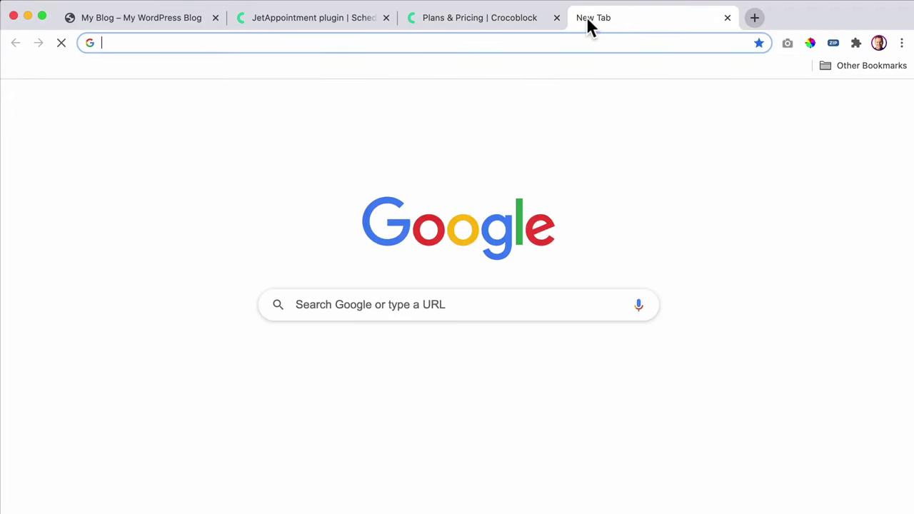
pyautogui.write('dutch to')
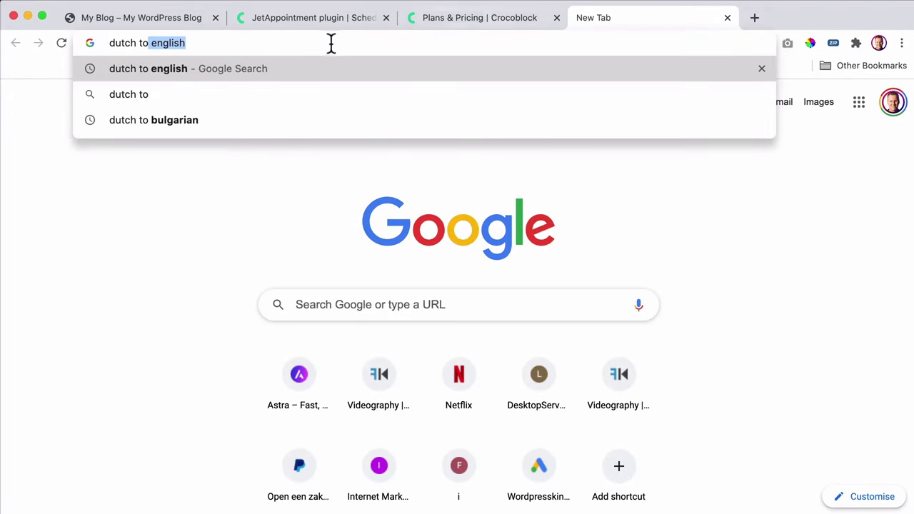
pyautogui.click(177, 68)
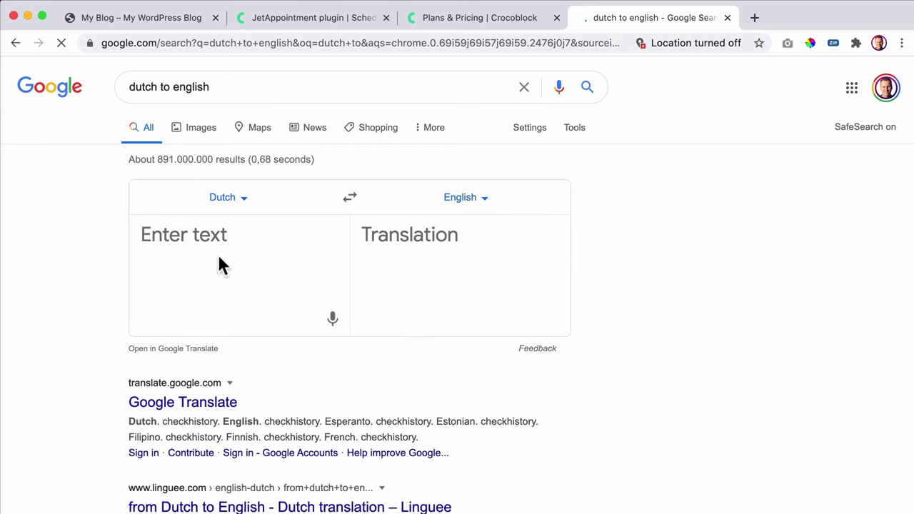
pyautogui.press('super+v')
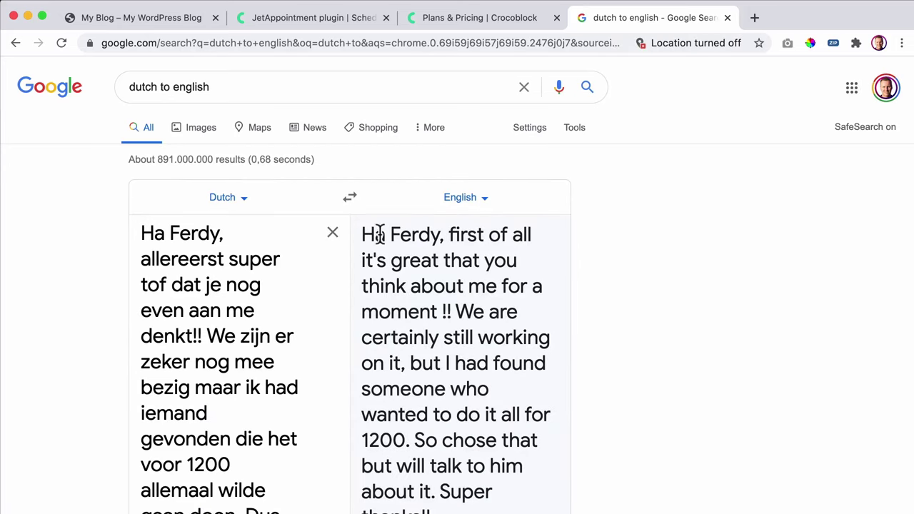
pyautogui.scroll(-2, 421, 258)
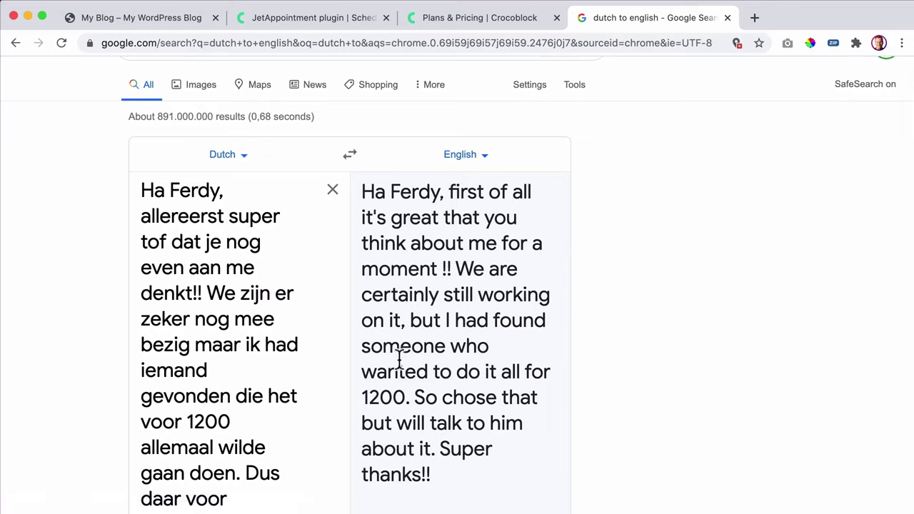
pyautogui.moveTo(386, 370); pyautogui.dragTo(455, 373)
pyautogui.moveTo(410, 397); pyautogui.dragTo(365, 378)
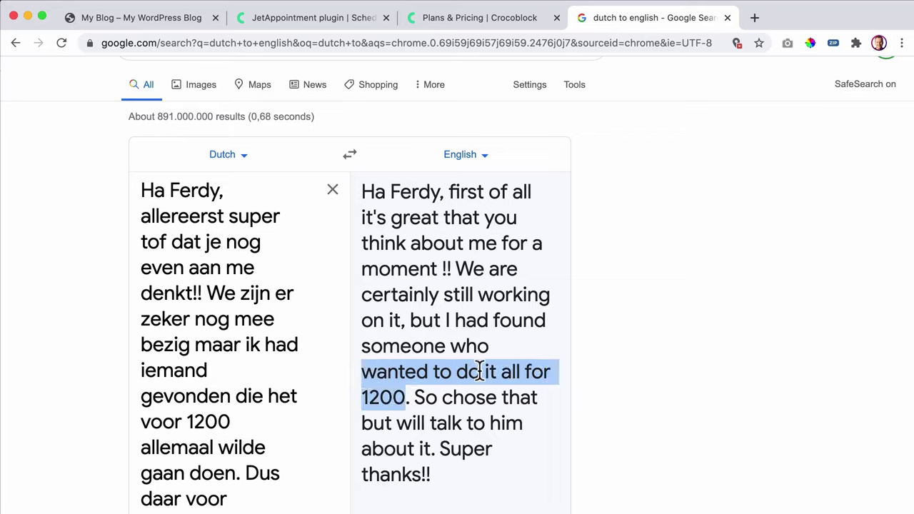
pyautogui.click(421, 377)
pyautogui.moveTo(405, 398); pyautogui.dragTo(360, 397)
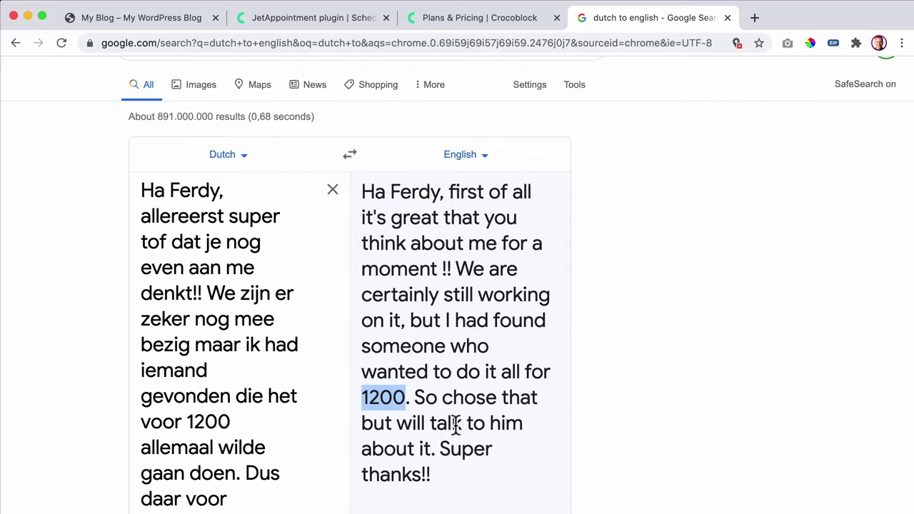
pyautogui.scroll(-2, 460, 428)
pyautogui.scroll(3, 230, 109)
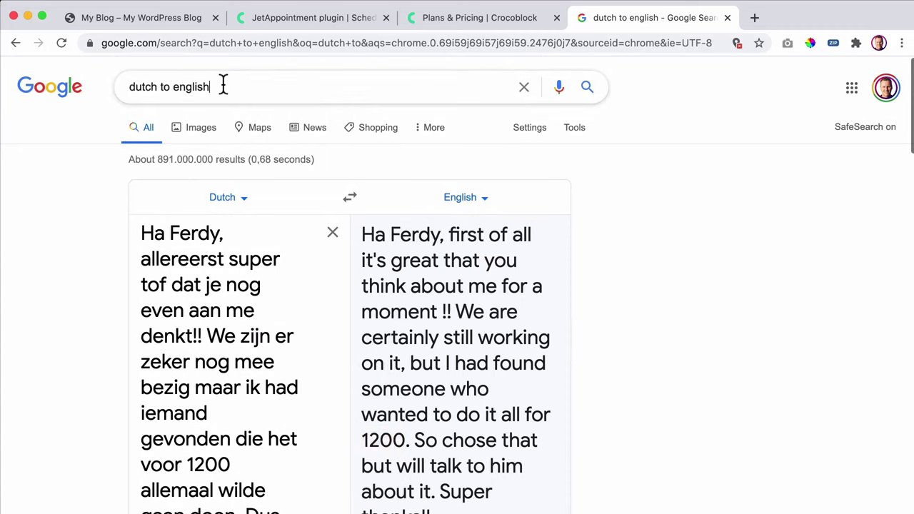
# - Convert 1200 euros to dollars (1,454.59 USD), then close the results tab
pyautogui.tripleClick(222, 86)
pyautogui.write('1200')
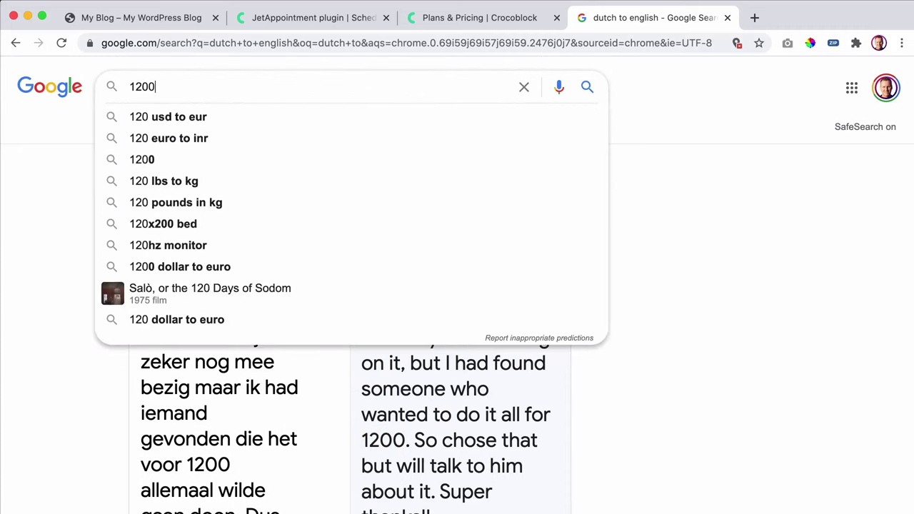
pyautogui.write(' euros to dollars')
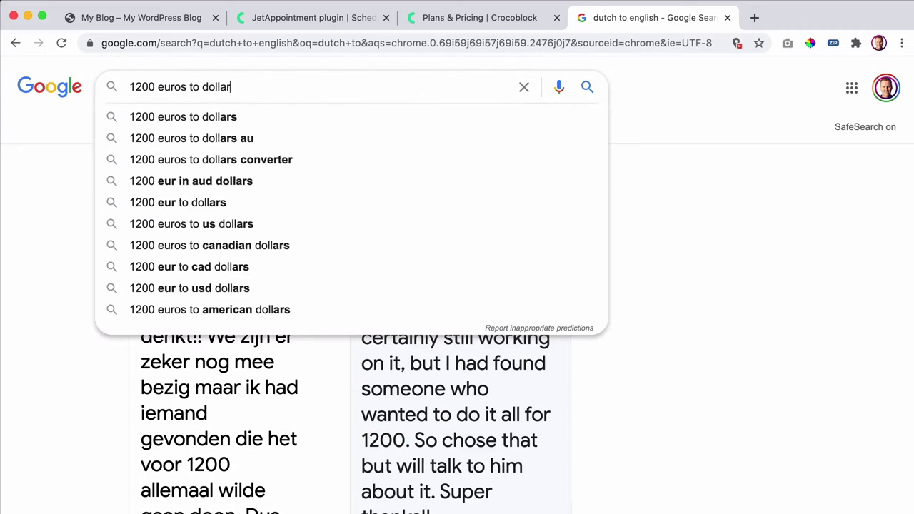
pyautogui.press('Return')
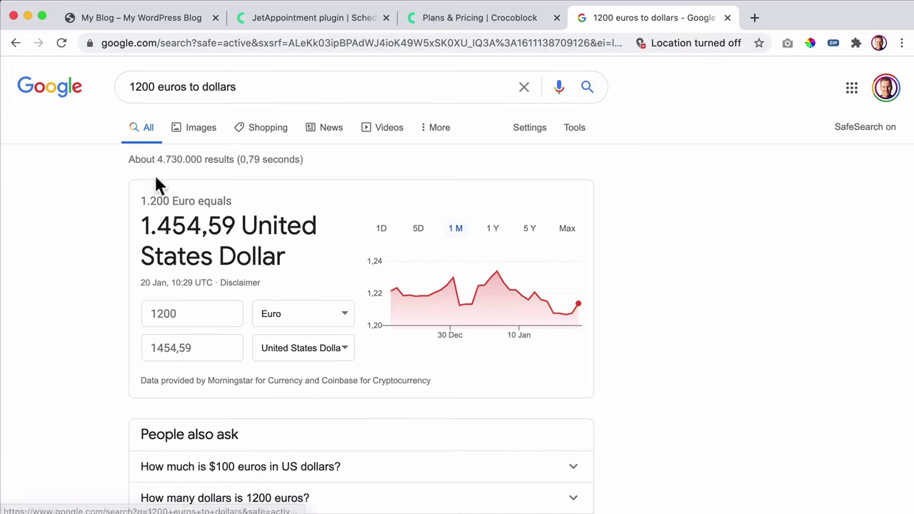
pyautogui.moveTo(143, 226); pyautogui.dragTo(218, 227)
pyautogui.click(218, 227)
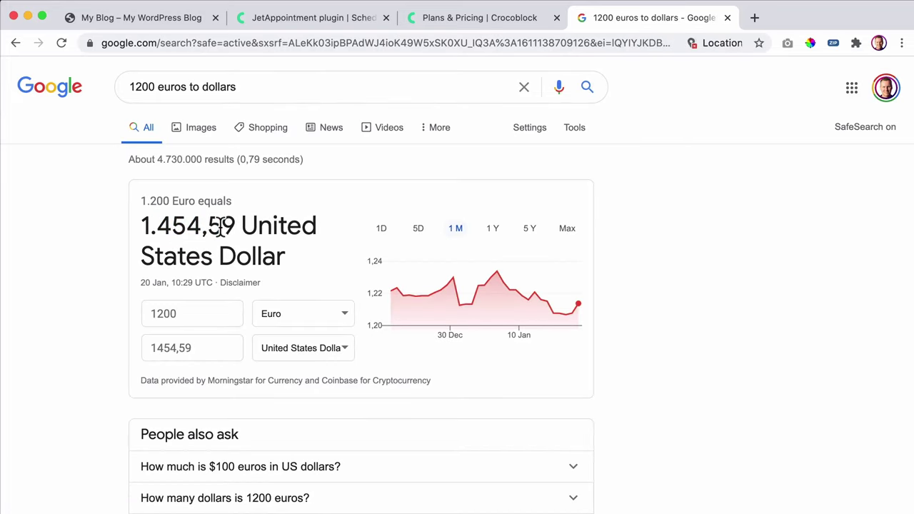
pyautogui.click(728, 18)
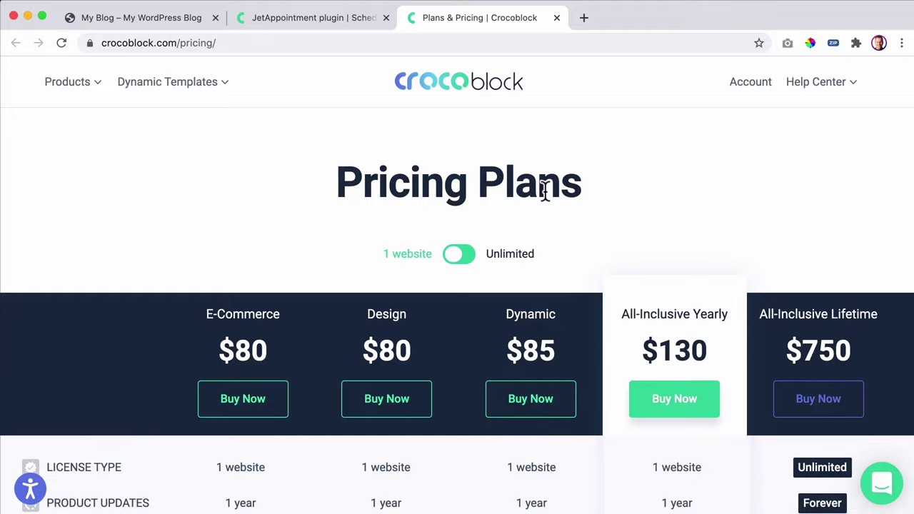
# - Scroll through the Plans & Pricing comparison table to see which plugins, like JetPopup, each plan includes
pyautogui.scroll(-3, 537, 192)
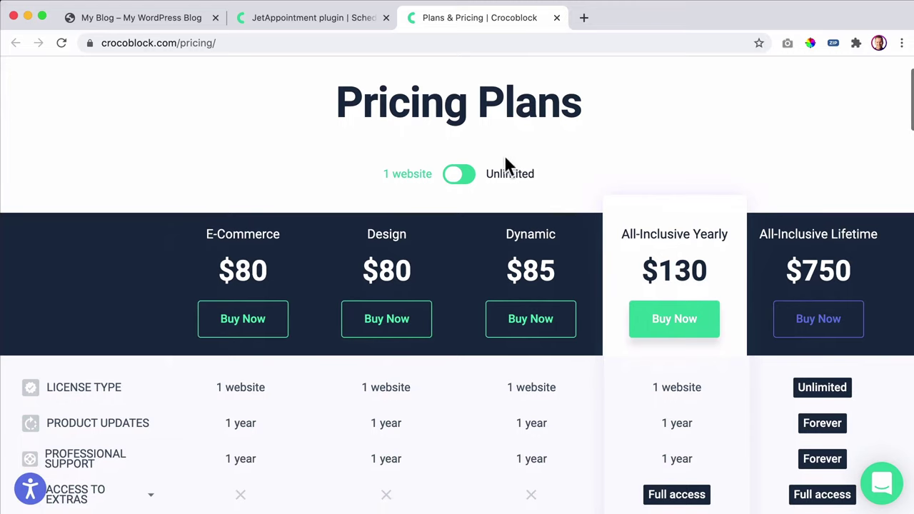
pyautogui.scroll(-3, 505, 161)
pyautogui.scroll(-2, 499, 142)
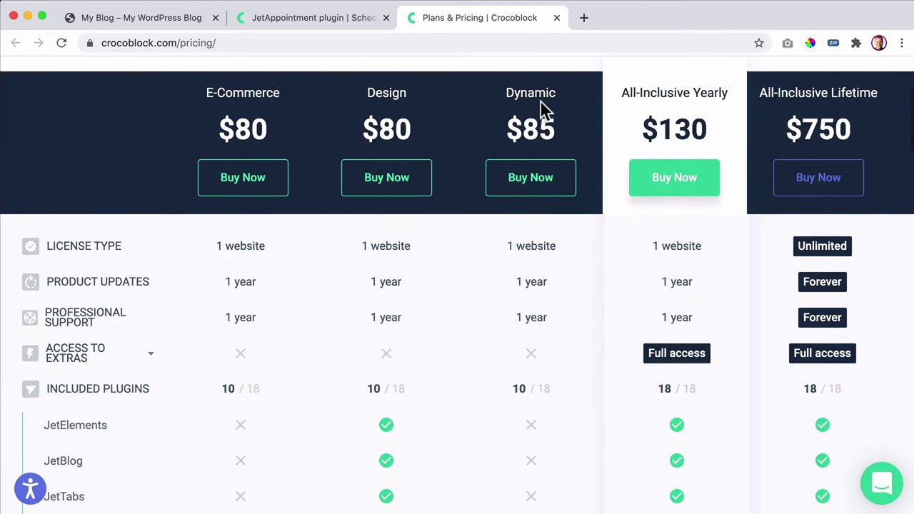
pyautogui.scroll(-2, 537, 104)
pyautogui.scroll(2, 536, 113)
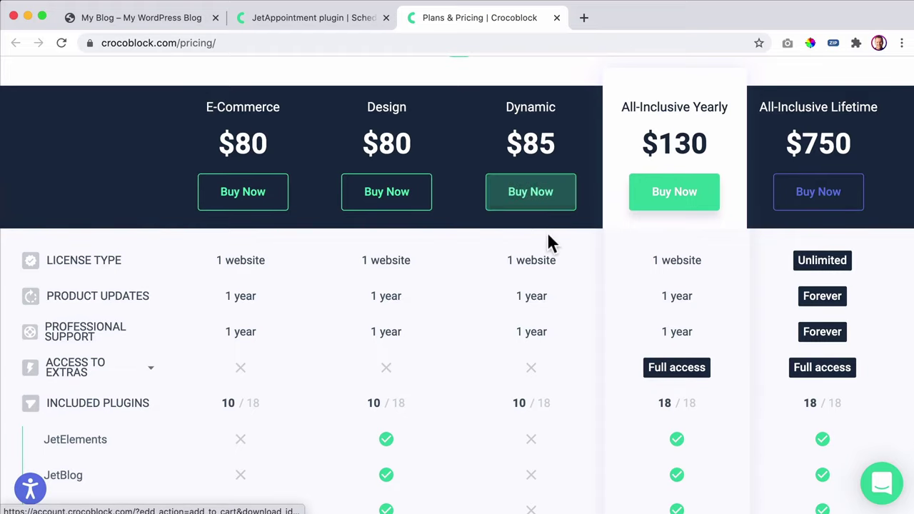
pyautogui.scroll(-3, 547, 234)
pyautogui.scroll(-2, 545, 235)
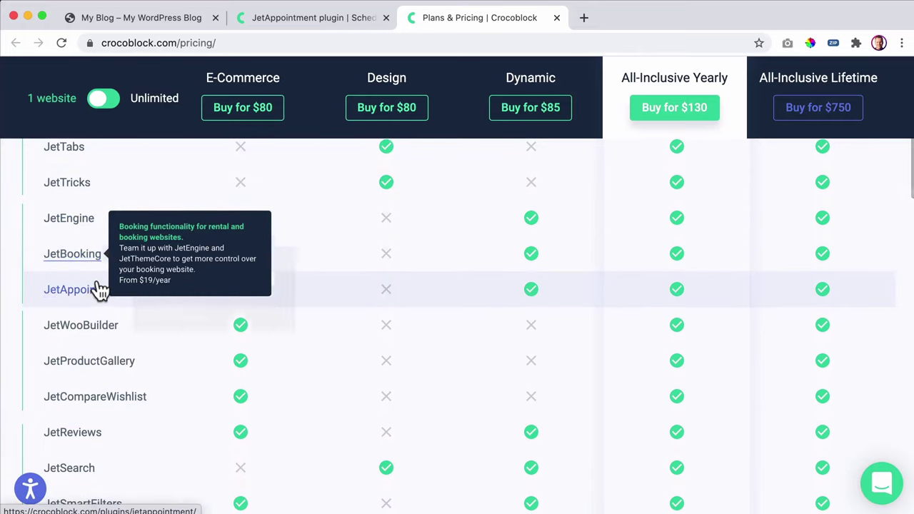
pyautogui.scroll(-2, 175, 276)
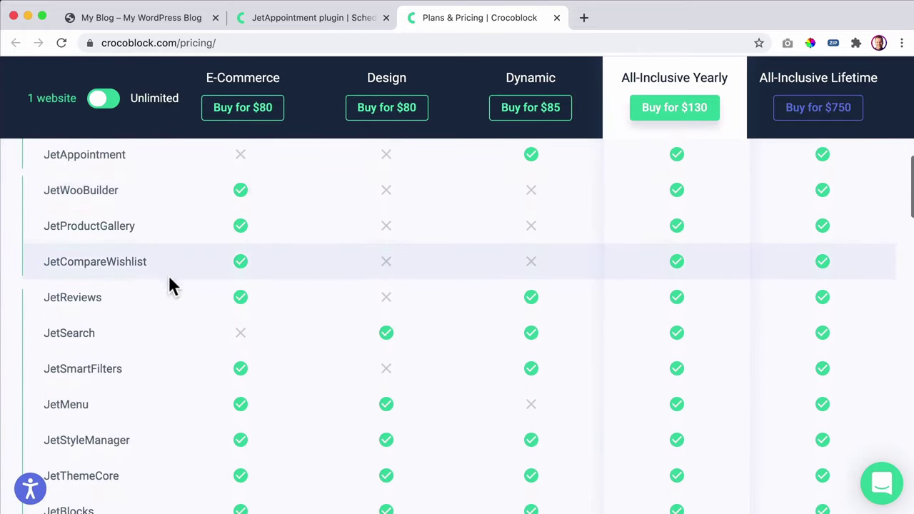
pyautogui.scroll(-1, 167, 347)
pyautogui.scroll(-1, 143, 386)
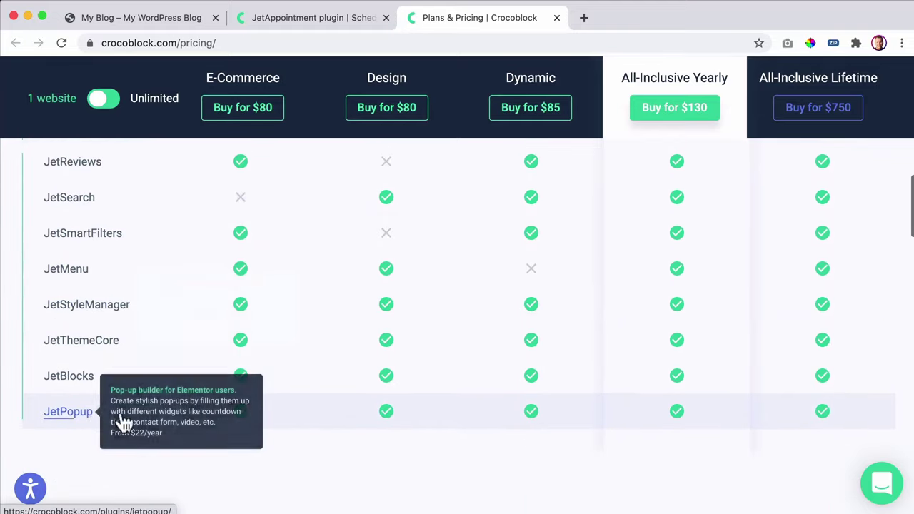
pyautogui.scroll(6, 553, 414)
pyautogui.scroll(-5, 550, 411)
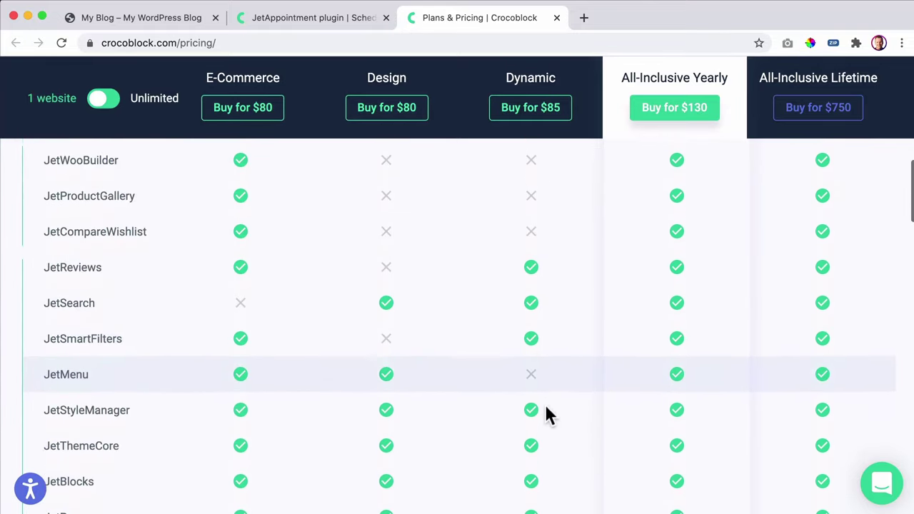
pyautogui.scroll(5, 530, 378)
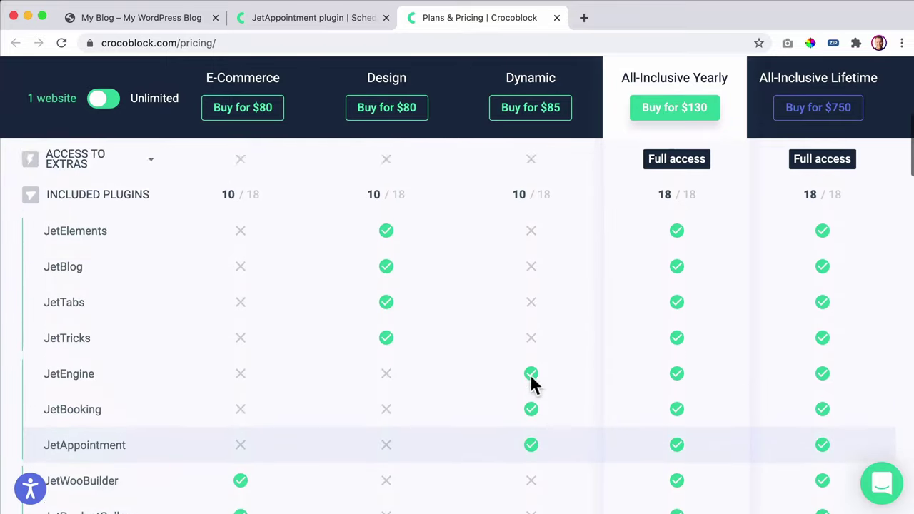
pyautogui.scroll(5, 531, 378)
pyautogui.scroll(-1, 533, 312)
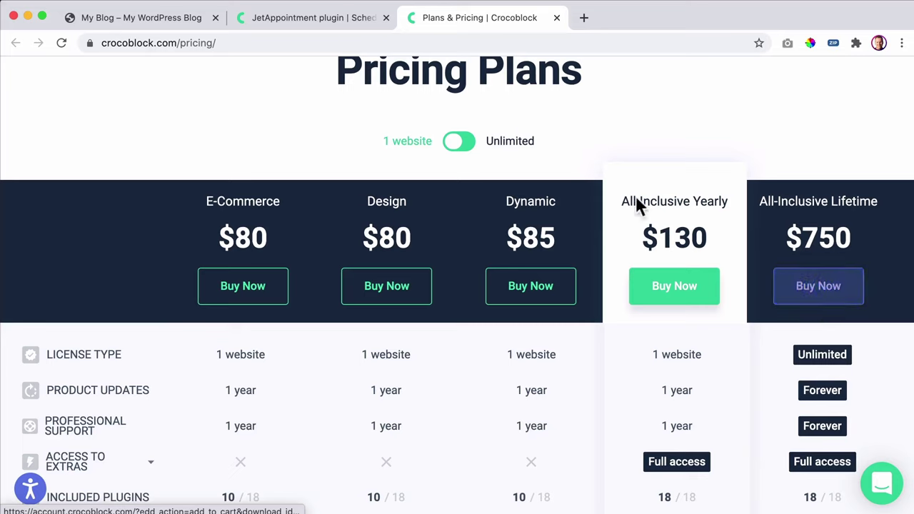
# - Switch pricing to unlimited websites and highlight the $750 Lifetime price
pyautogui.click(464, 147)
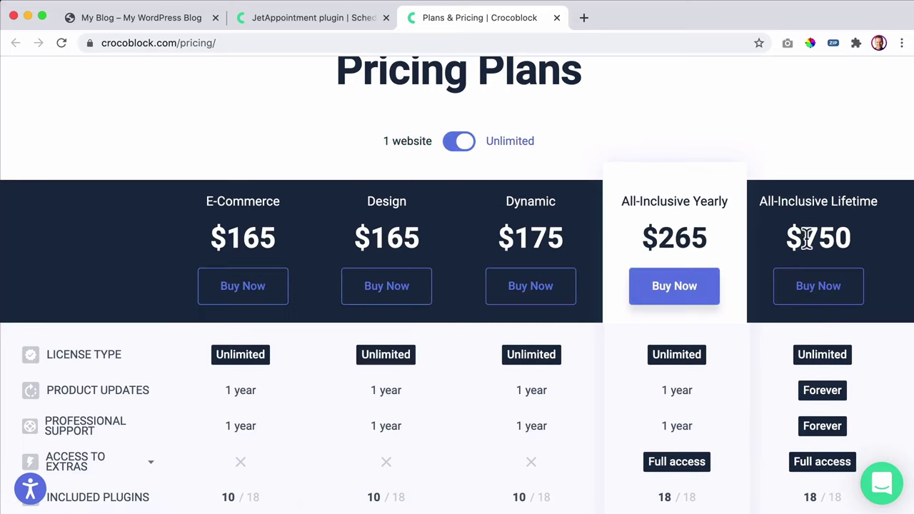
pyautogui.moveTo(802, 238); pyautogui.dragTo(848, 264)
pyautogui.click(845, 241)
pyautogui.moveTo(849, 238); pyautogui.dragTo(803, 239)
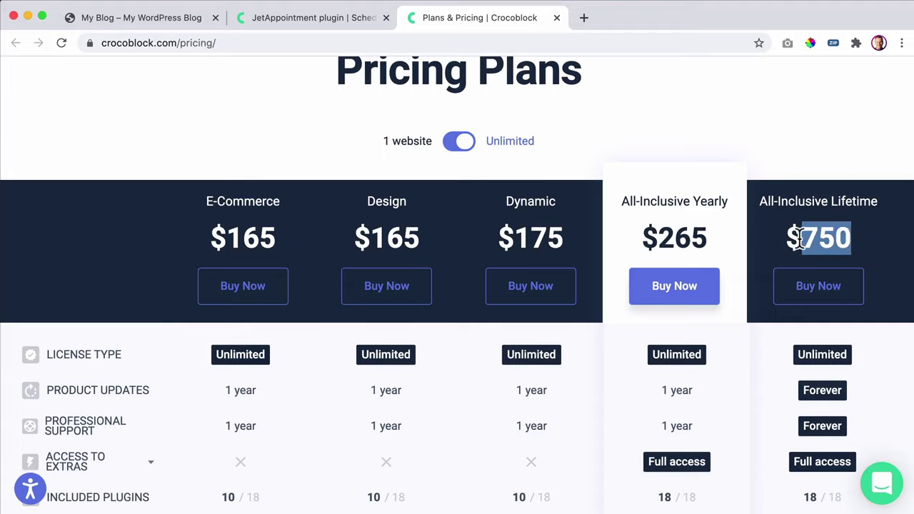
pyautogui.click(802, 238)
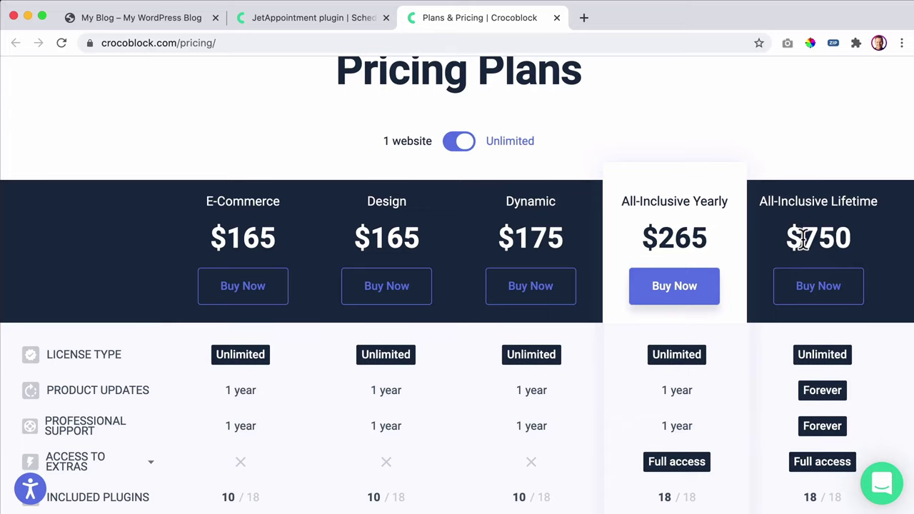
pyautogui.scroll(-10, 801, 238)
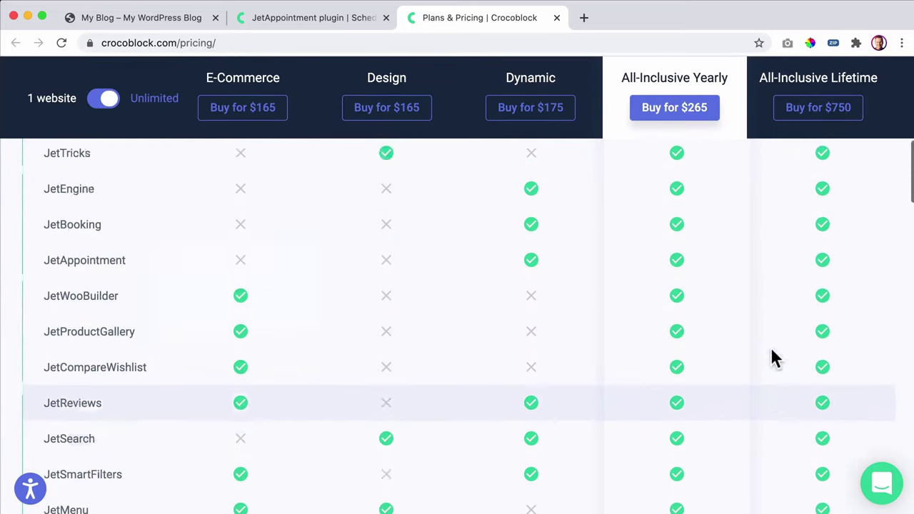
pyautogui.scroll(10, 775, 357)
pyautogui.scroll(-3, 788, 359)
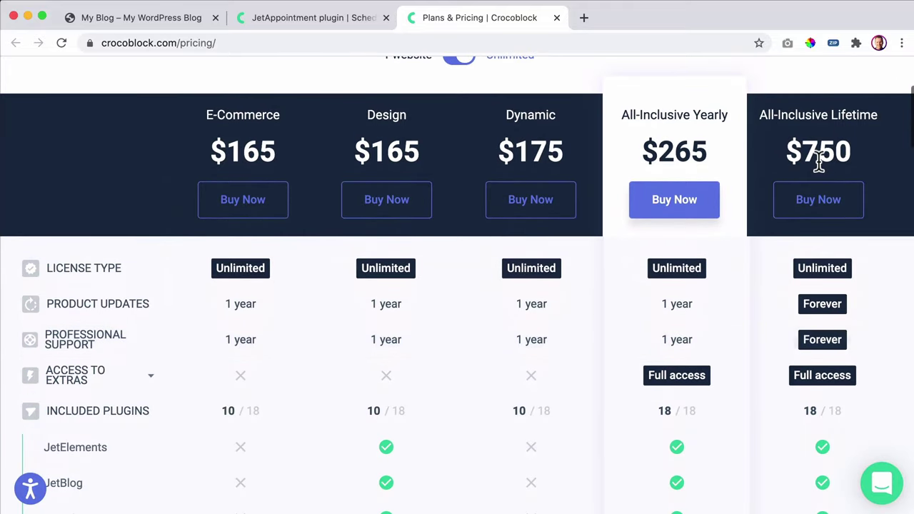
pyautogui.moveTo(791, 147); pyautogui.dragTo(850, 150)
pyautogui.click(854, 152)
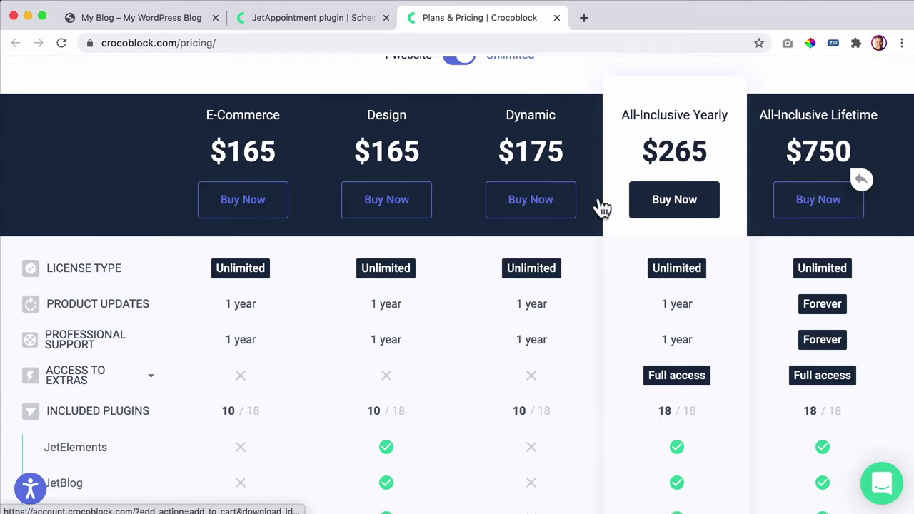
pyautogui.scroll(2, 602, 207)
# - Compare the single-website prices, then switch back to unlimited-website pricing
pyautogui.click(460, 127)
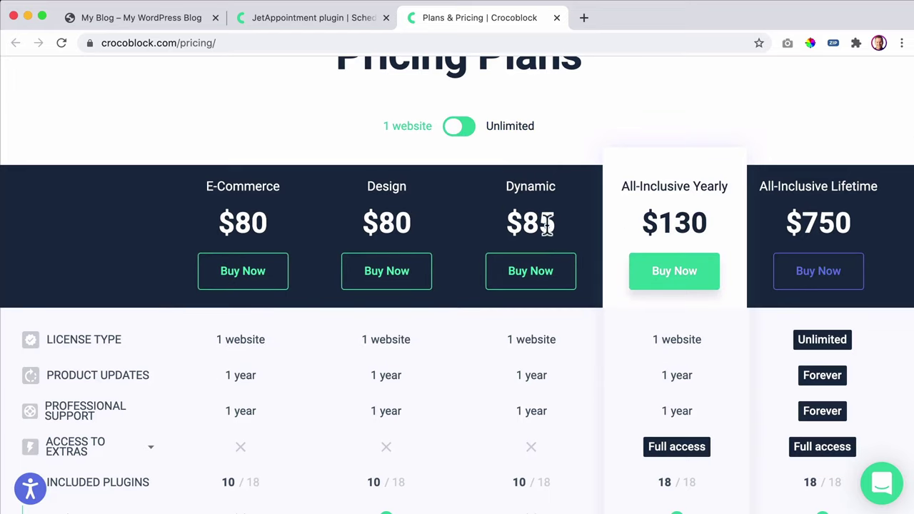
pyautogui.moveTo(551, 227); pyautogui.dragTo(235, 221)
pyautogui.click(223, 219)
pyautogui.click(456, 136)
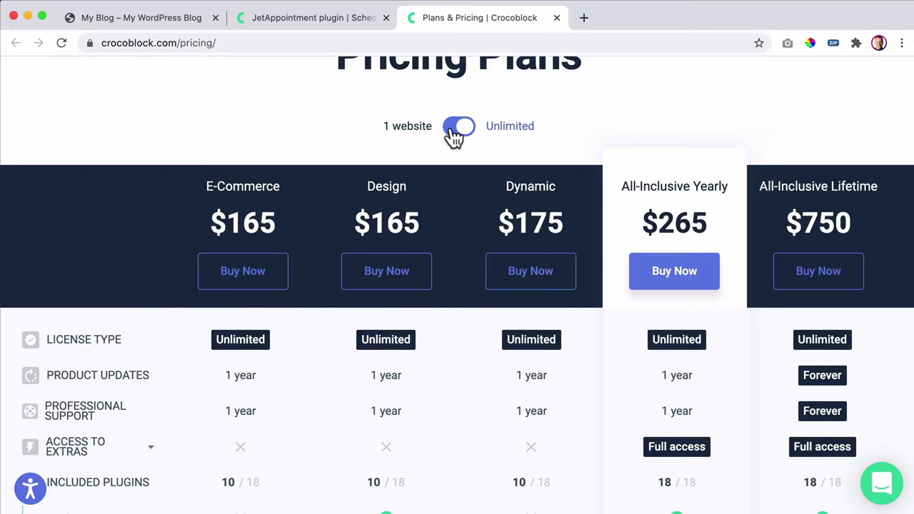
pyautogui.click(817, 276)
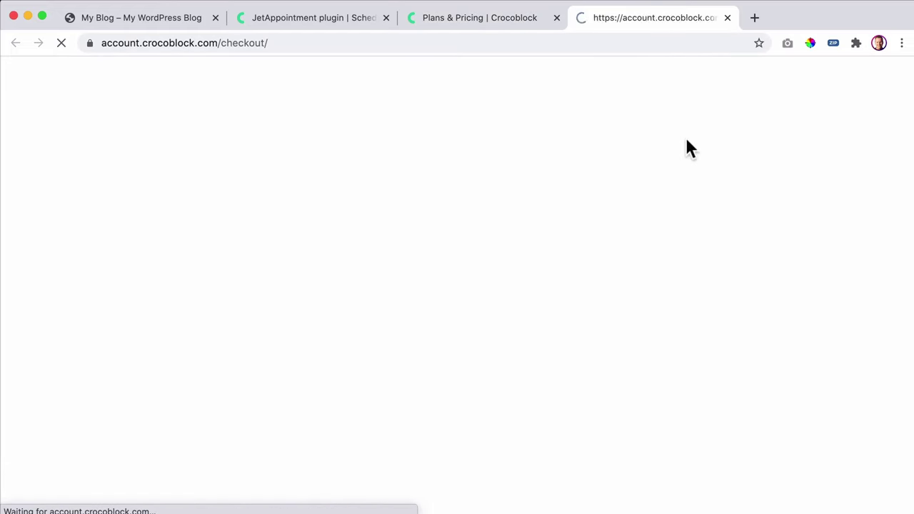
pyautogui.scroll(-3, 430, 186)
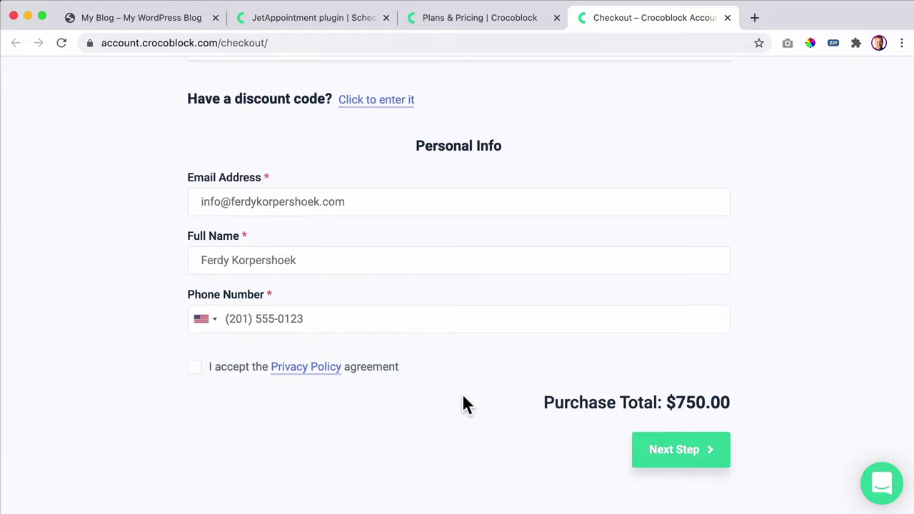
pyautogui.scroll(3, 465, 392)
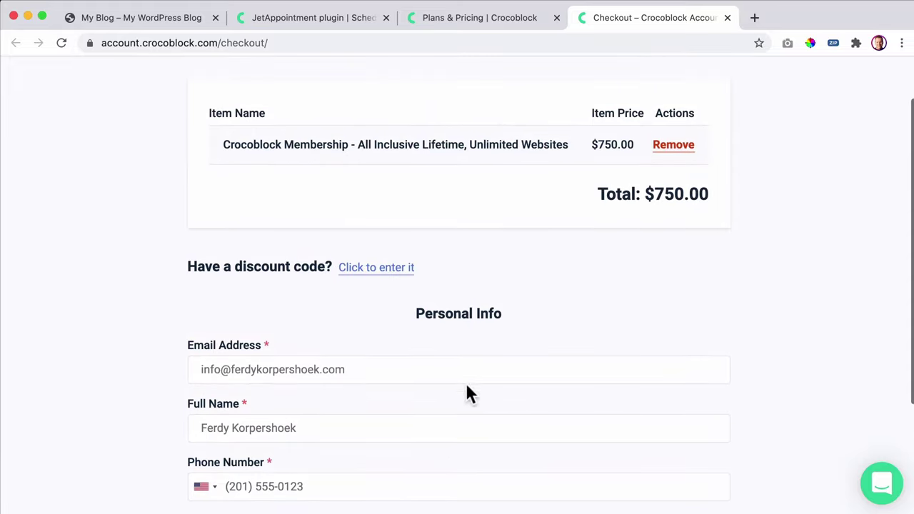
pyautogui.moveTo(651, 193); pyautogui.dragTo(687, 194)
pyautogui.click(688, 194)
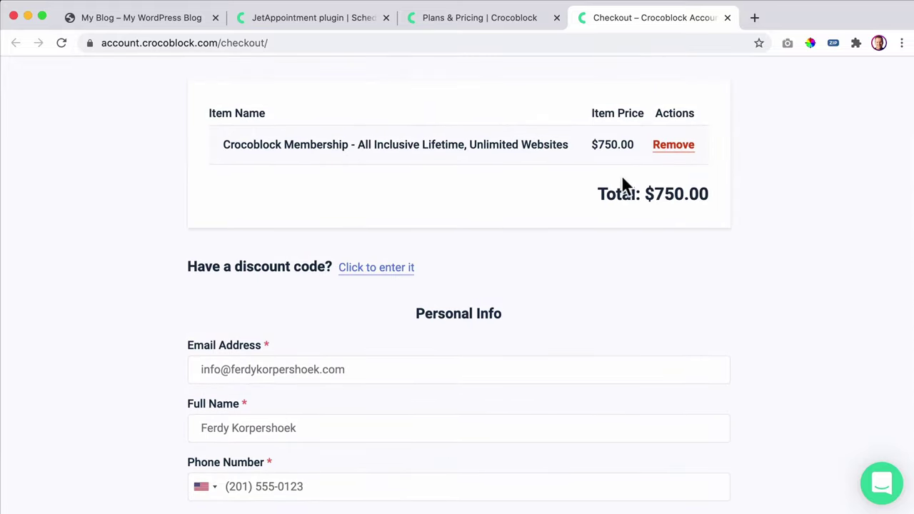
pyautogui.click(727, 17)
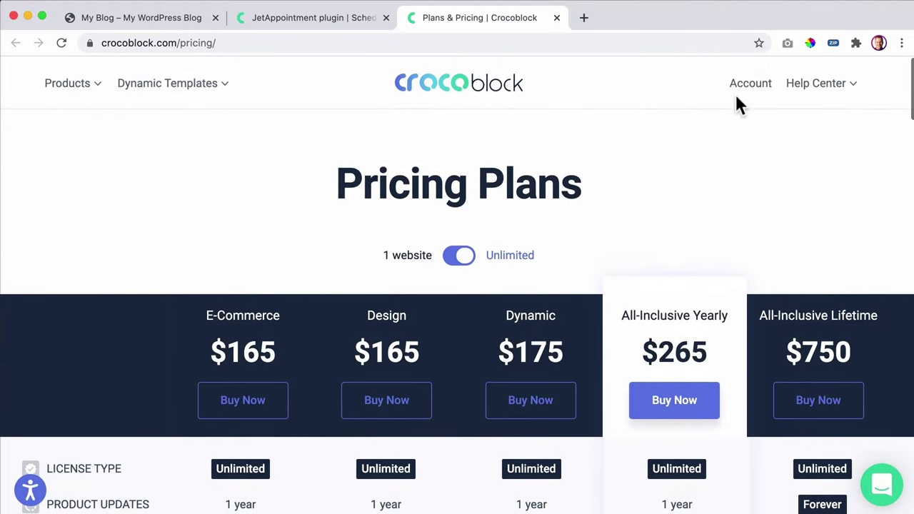
# - Open the Crocoblock Account page and scroll to Downloads and Purchase details
pyautogui.click(746, 83)
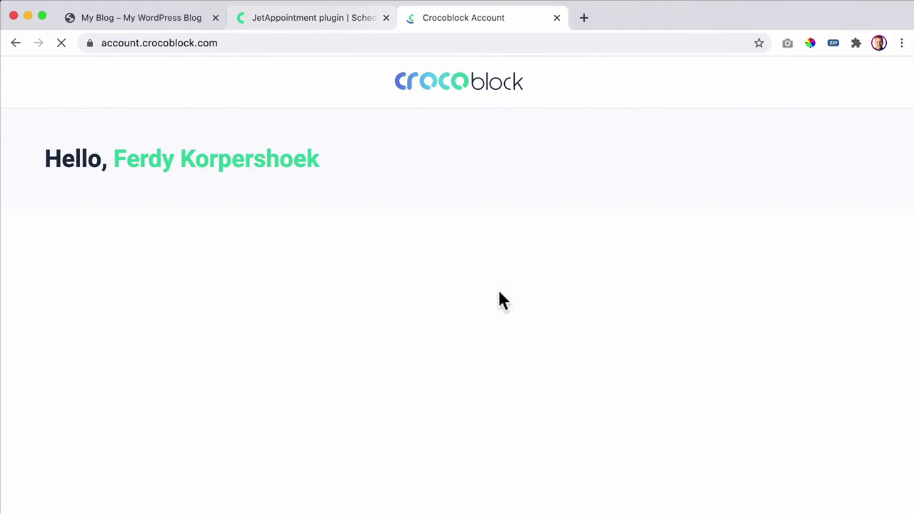
pyautogui.scroll(-4, 564, 281)
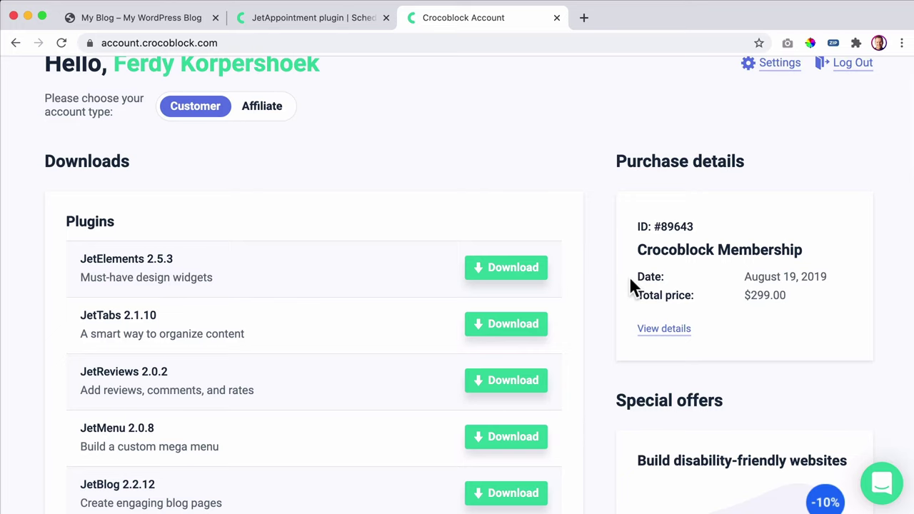
# - Load ferdykorp.com in a new tab
pyautogui.click(583, 18)
pyautogui.write('ferdykorp.com')
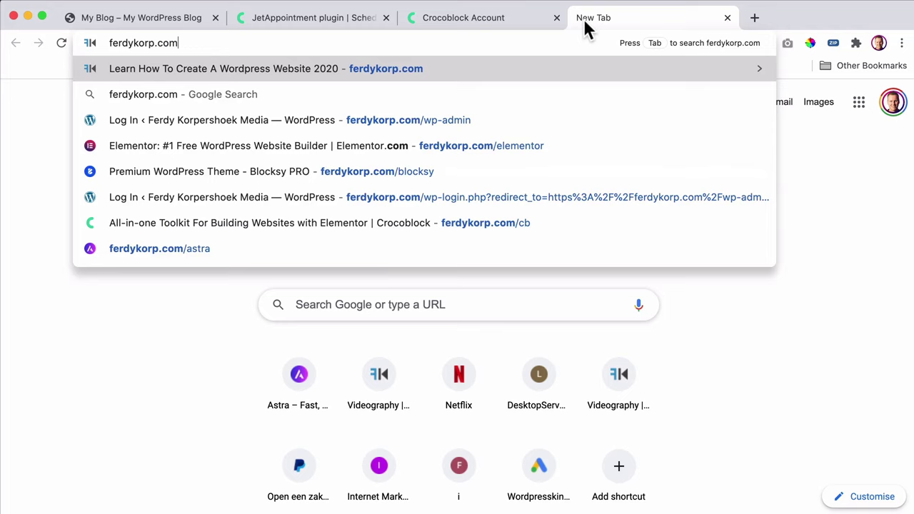
pyautogui.press('Return')
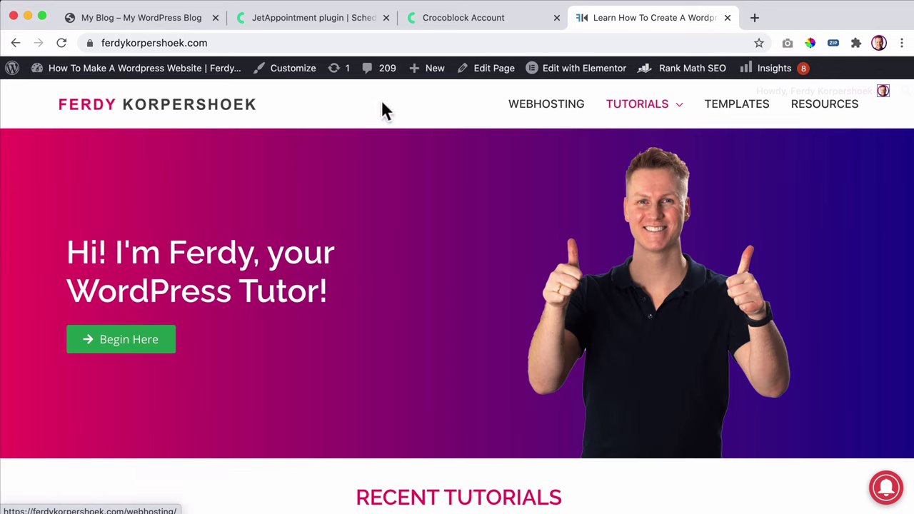
pyautogui.click(143, 43)
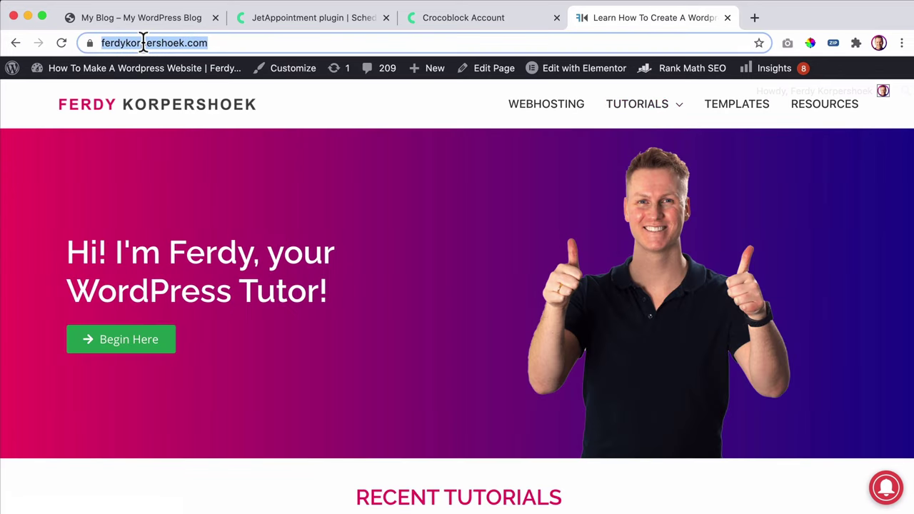
pyautogui.write('ferdykorp.com')
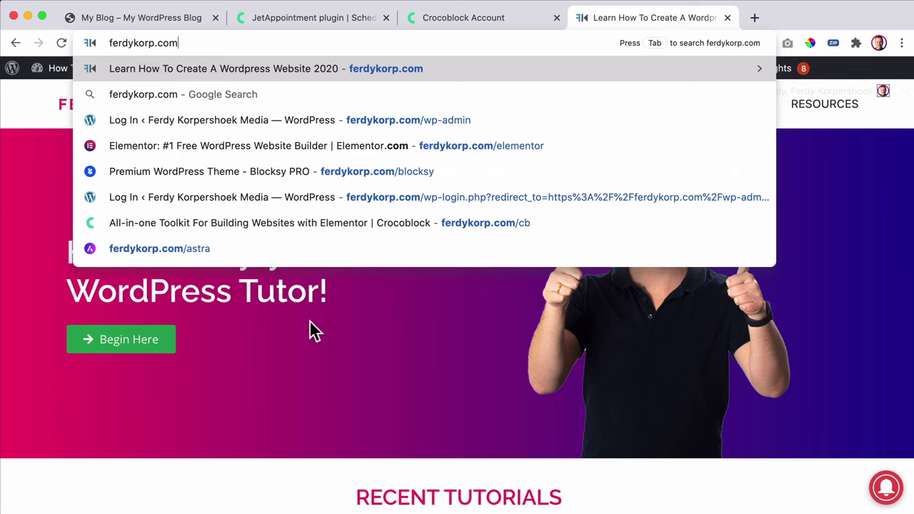
pyautogui.press('Return')
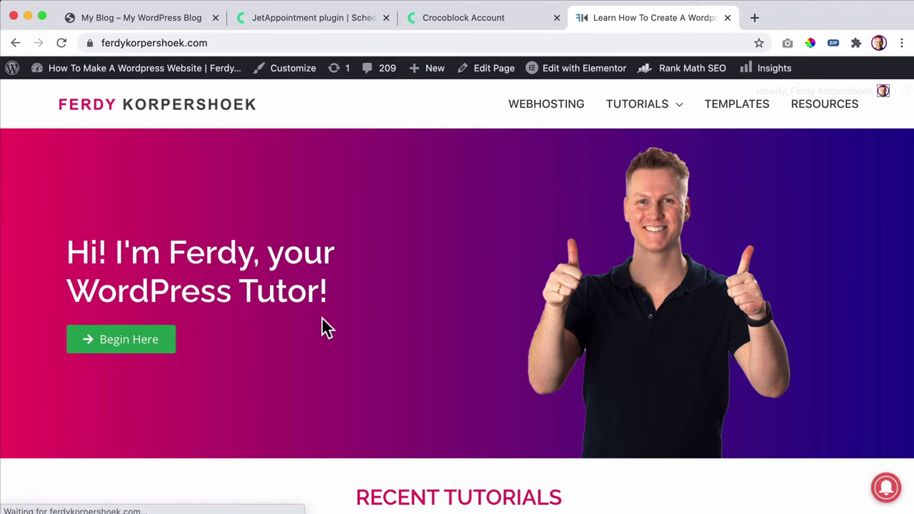
# - Scroll through the Crocoblock Tutorials list of Jet plugin videos, then close that tab
pyautogui.moveTo(632, 119)
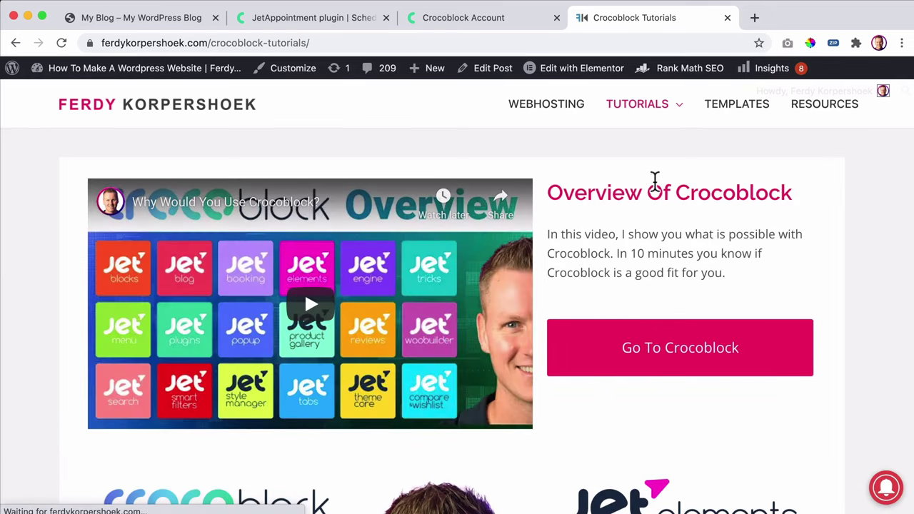
pyautogui.scroll(-5, 643, 230)
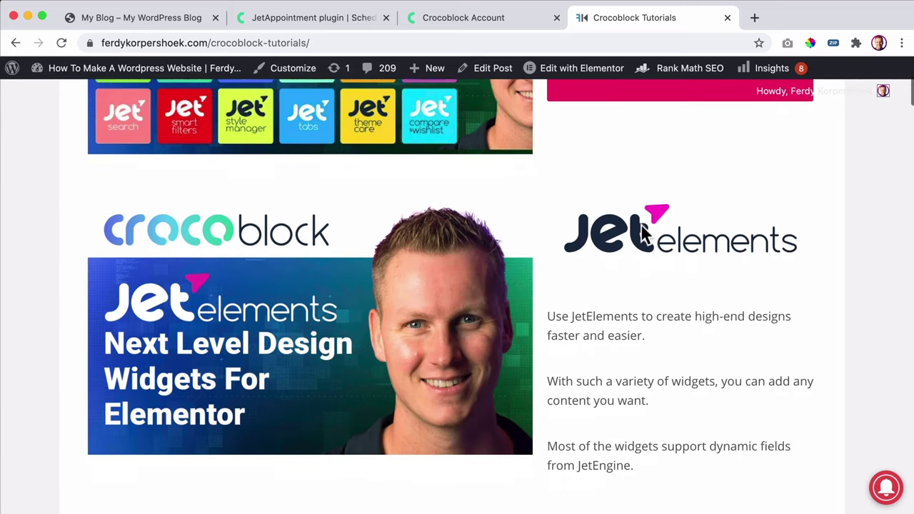
pyautogui.scroll(-1, 642, 230)
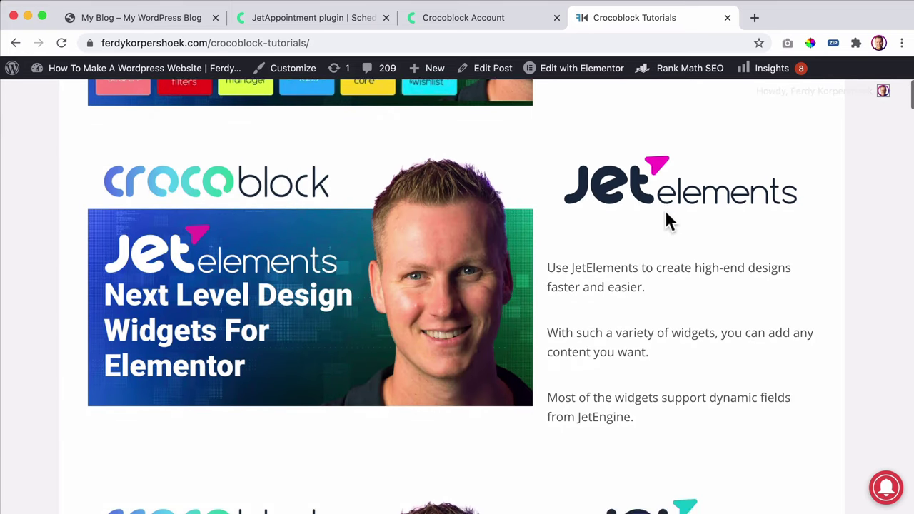
pyautogui.scroll(-6, 666, 212)
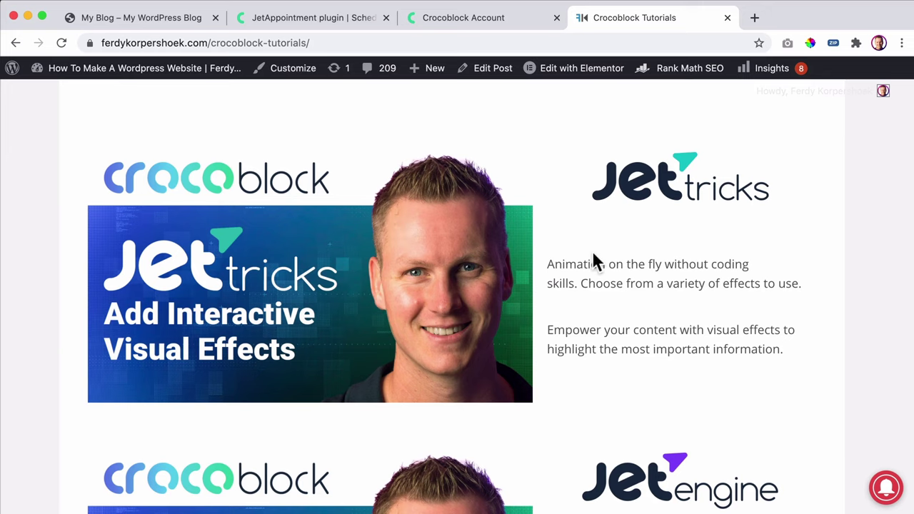
pyautogui.scroll(-12, 593, 250)
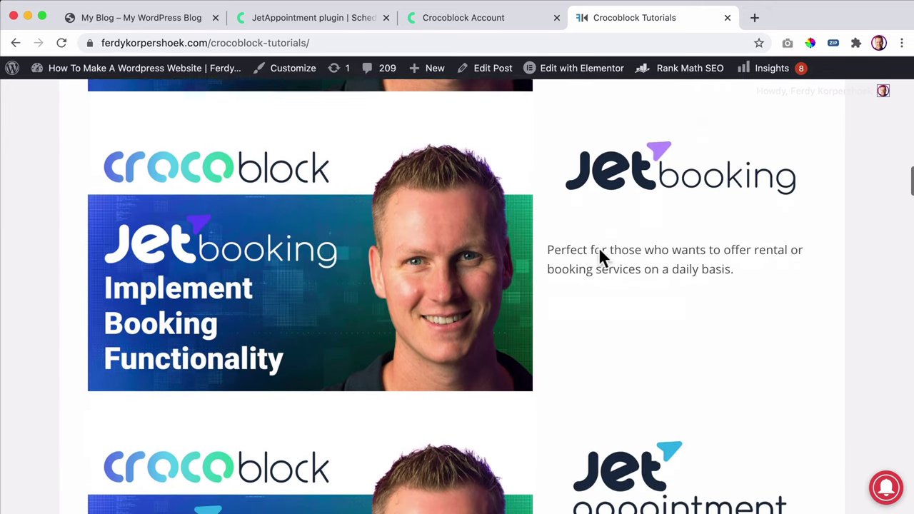
pyautogui.scroll(-13, 598, 249)
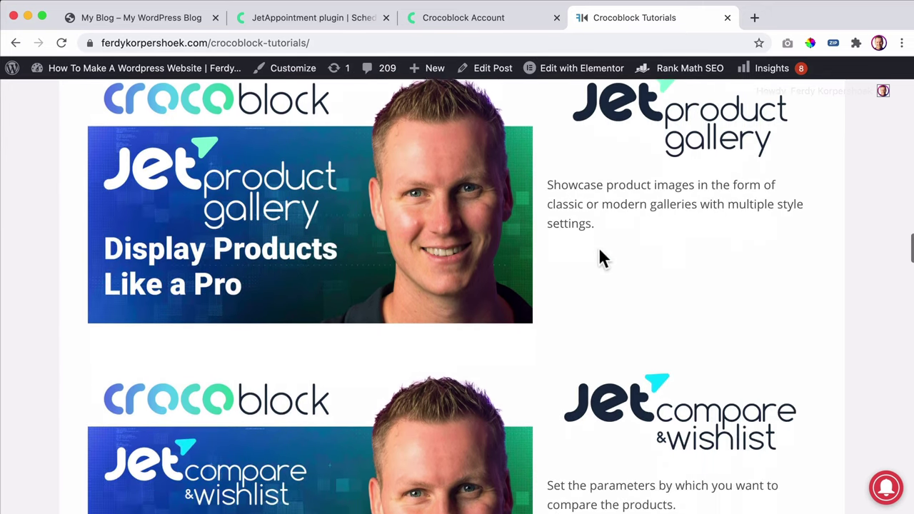
pyautogui.scroll(-8, 598, 249)
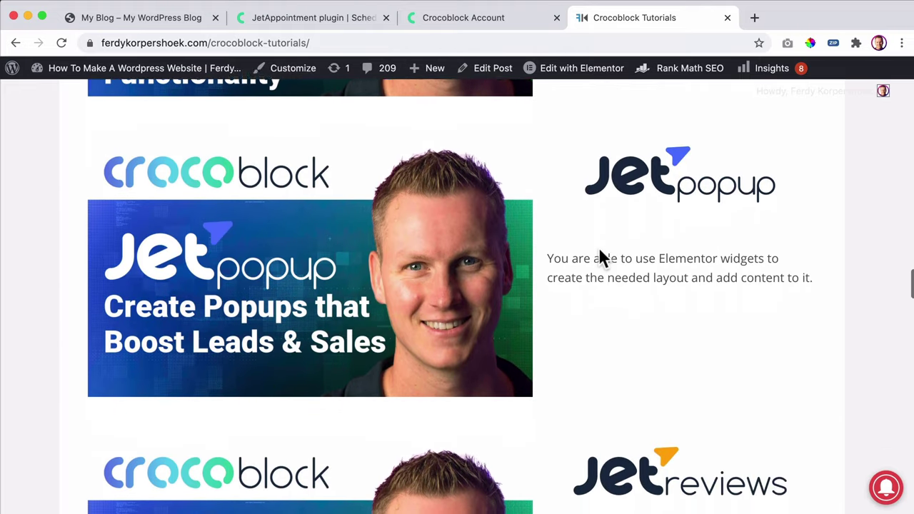
pyautogui.scroll(-10, 600, 251)
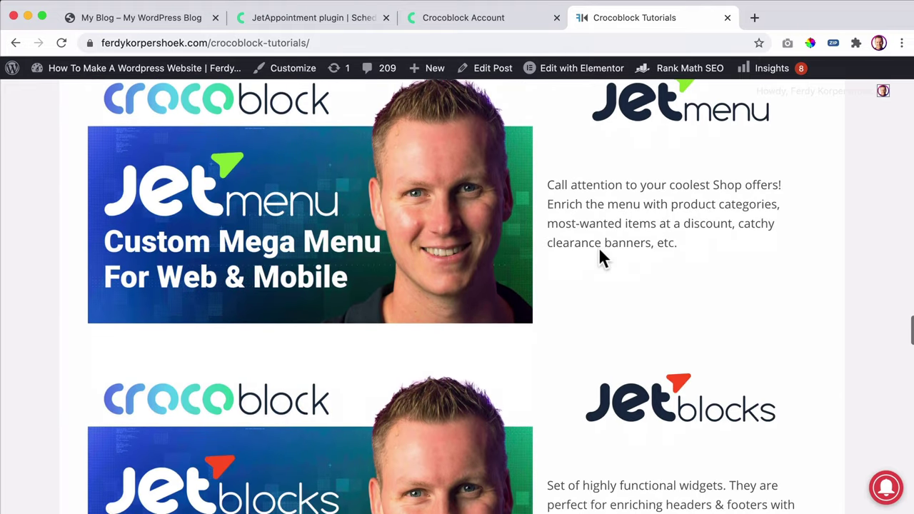
pyautogui.scroll(-12, 600, 251)
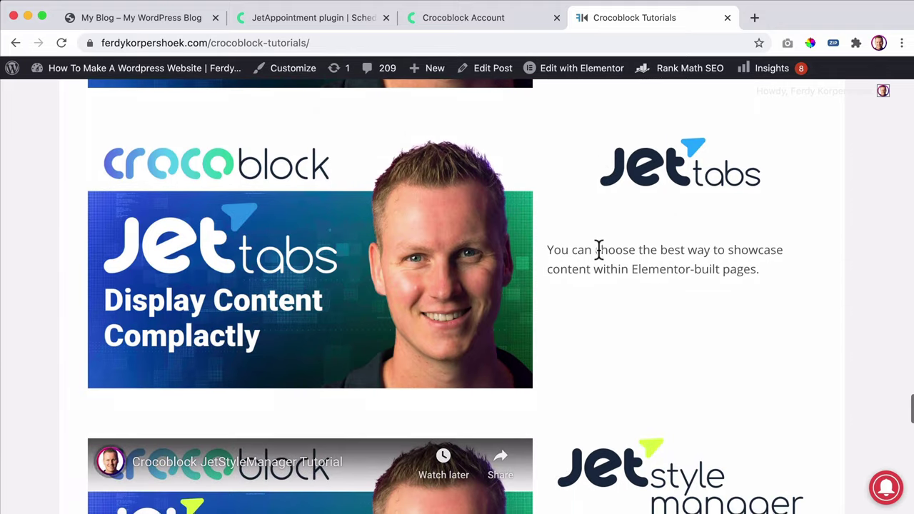
pyautogui.scroll(-10, 599, 249)
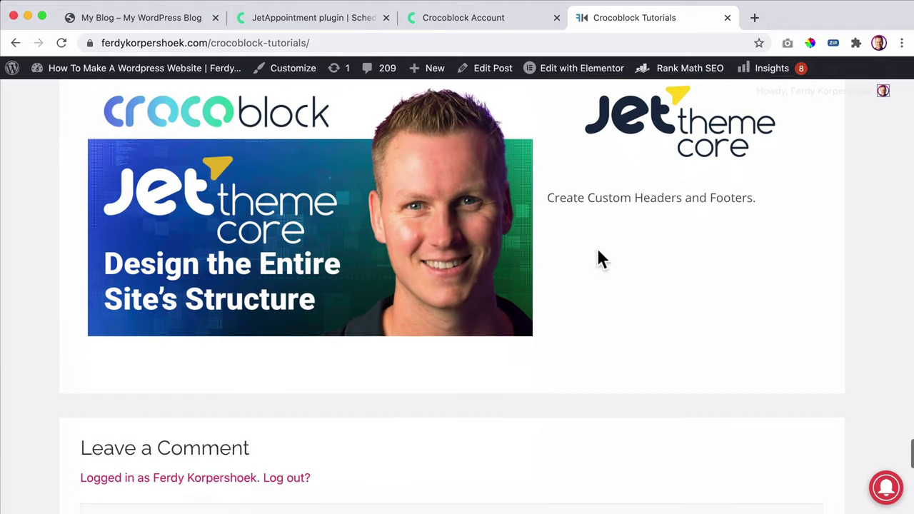
pyautogui.scroll(-5, 598, 252)
pyautogui.scroll(20, 598, 252)
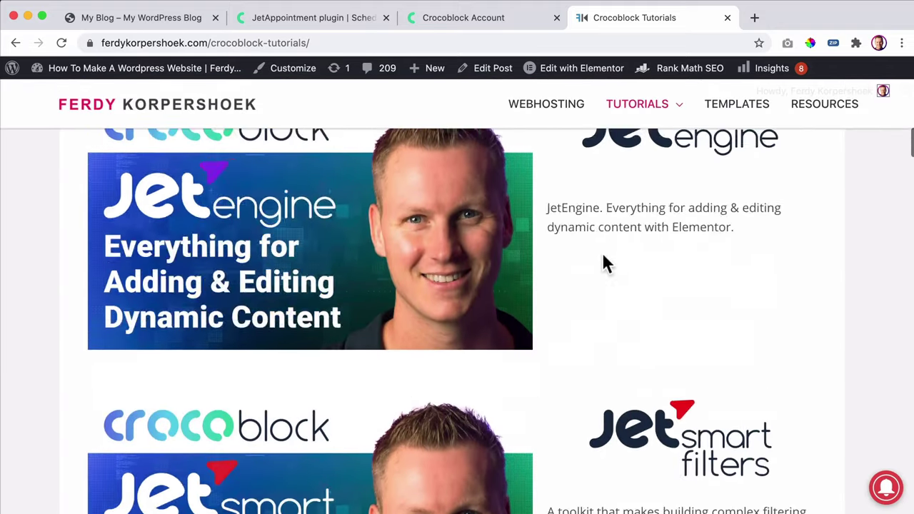
pyautogui.scroll(10, 603, 256)
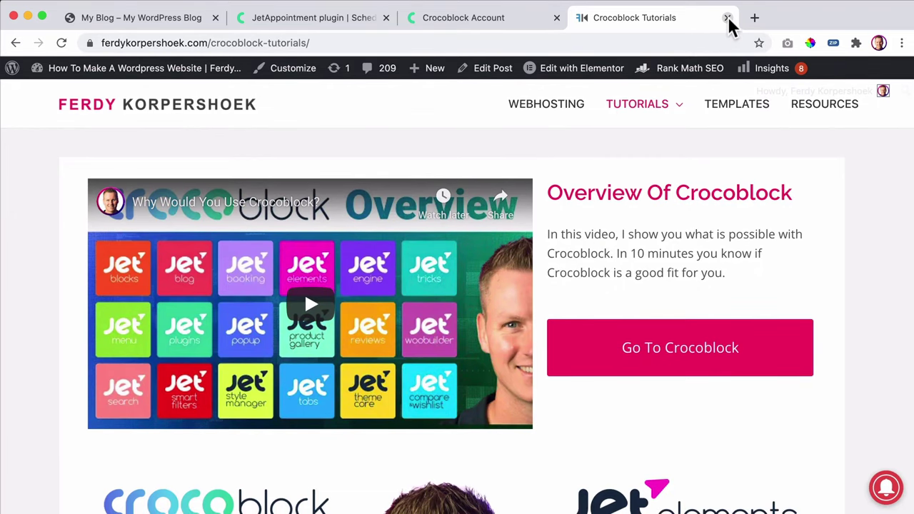
pyautogui.click(727, 18)
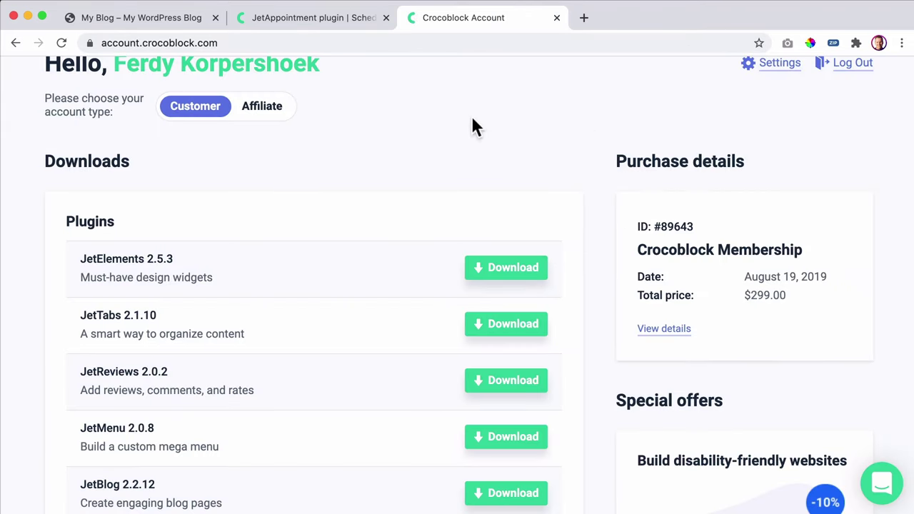
# - Download the JetEngine plugin zip from the account's Plugins list
pyautogui.scroll(3, 580, 214)
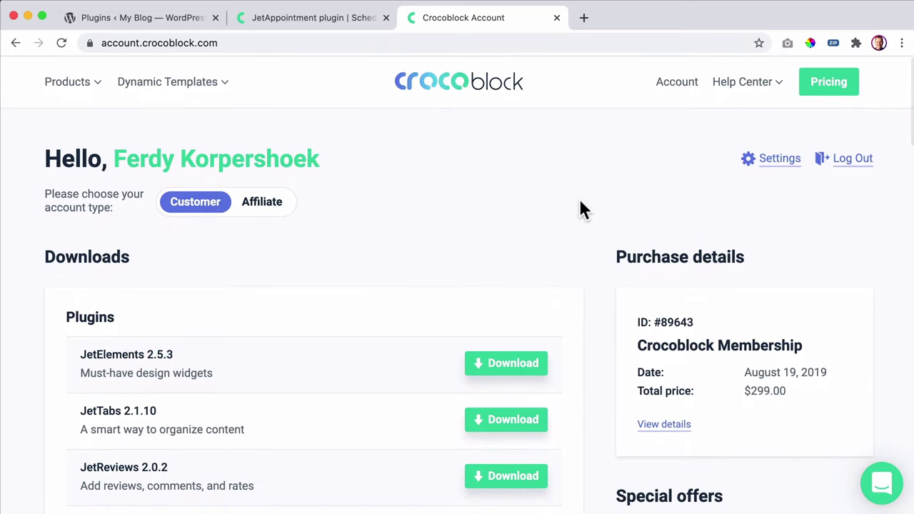
pyautogui.scroll(-5, 389, 207)
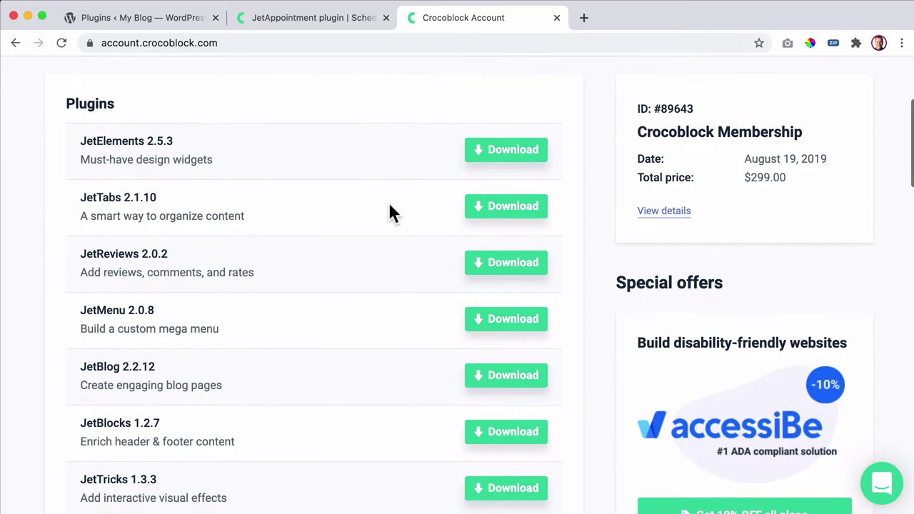
pyautogui.scroll(-10, 390, 209)
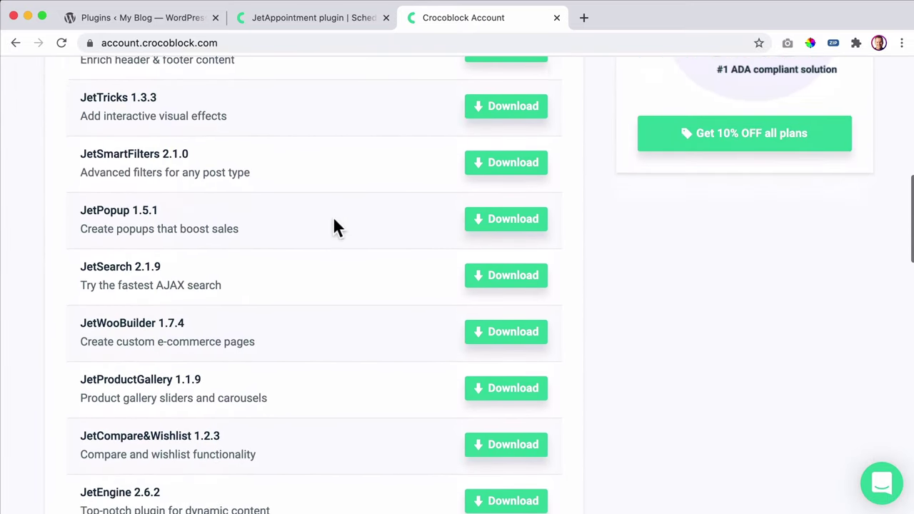
pyautogui.moveTo(85, 335); pyautogui.dragTo(129, 332)
pyautogui.click(535, 349)
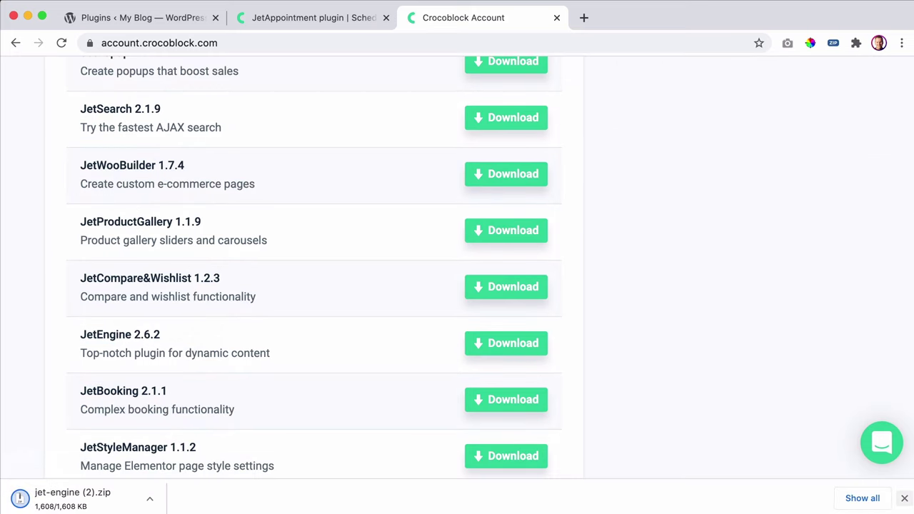
# - View the membership's purchase details showing the All Inclusive Lifetime, Unlimited Websites license
pyautogui.scroll(15, 720, 326)
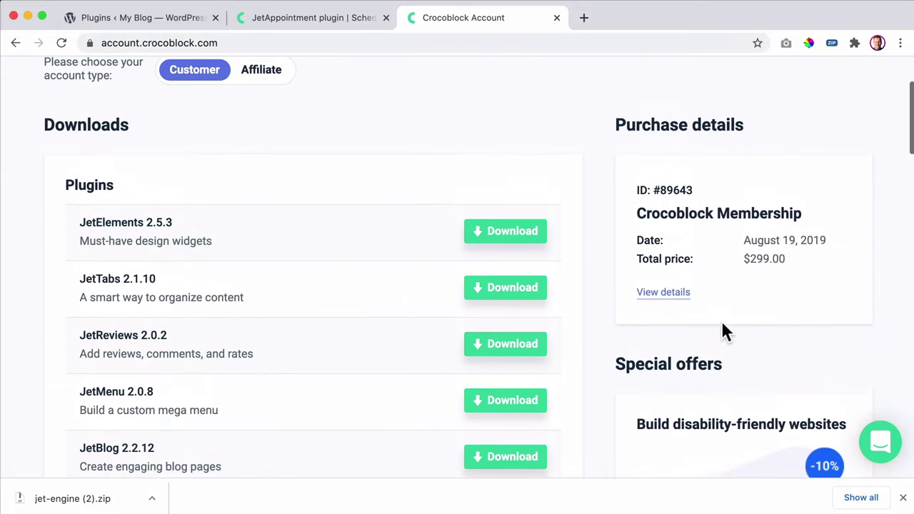
pyautogui.click(677, 333)
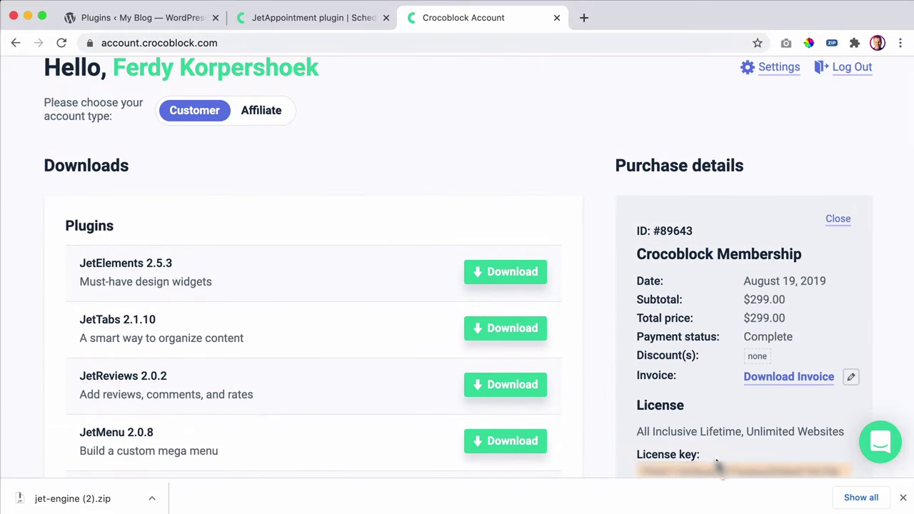
pyautogui.scroll(-1, 714, 460)
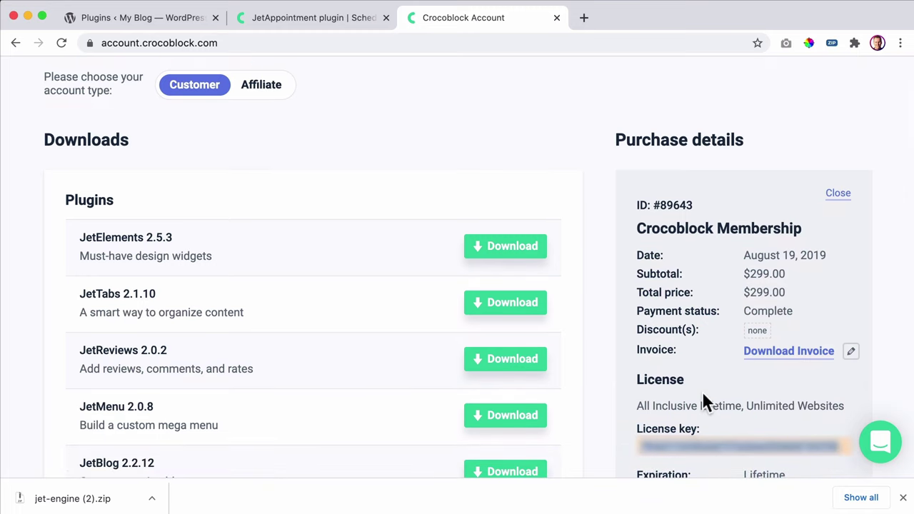
# - Upload jet-engine (2).zip via Plugins > Add New, install it and activate JetEngine 2.6.2
pyautogui.click(556, 17)
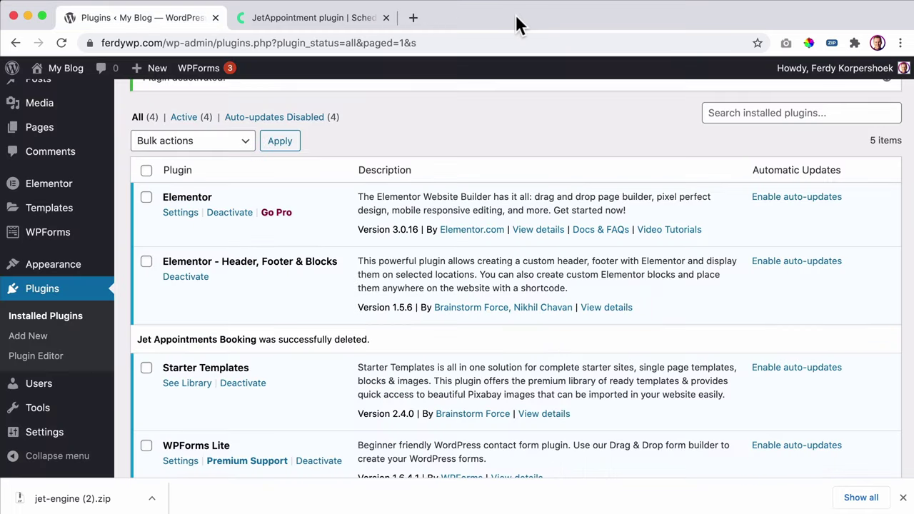
pyautogui.scroll(2, 108, 97)
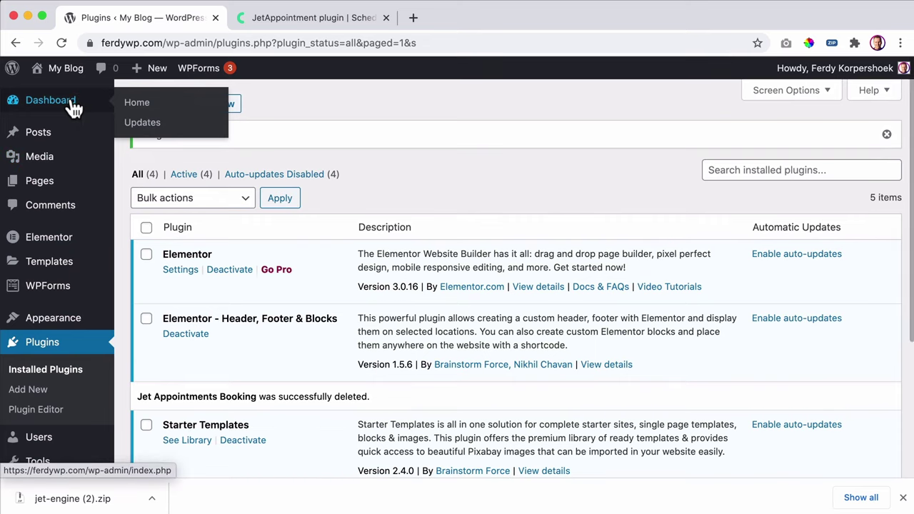
pyautogui.click(71, 104)
pyautogui.moveTo(44, 402)
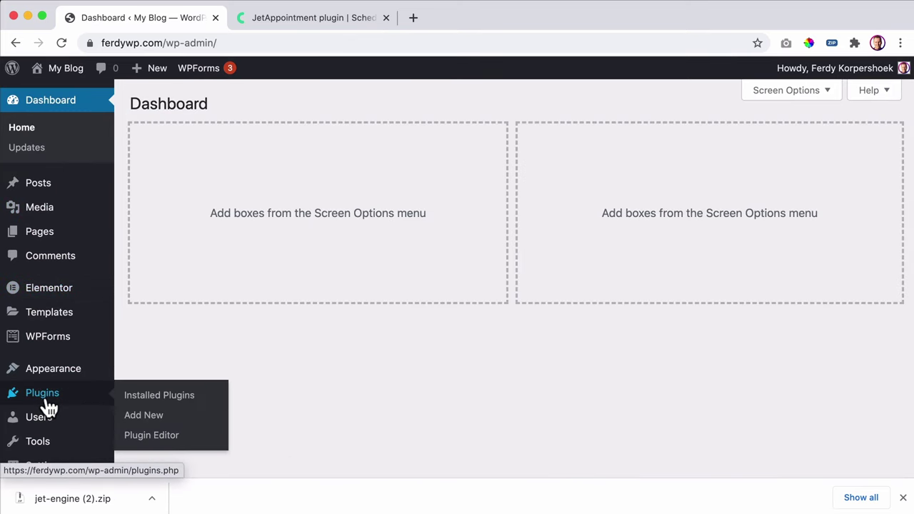
pyautogui.click(149, 420)
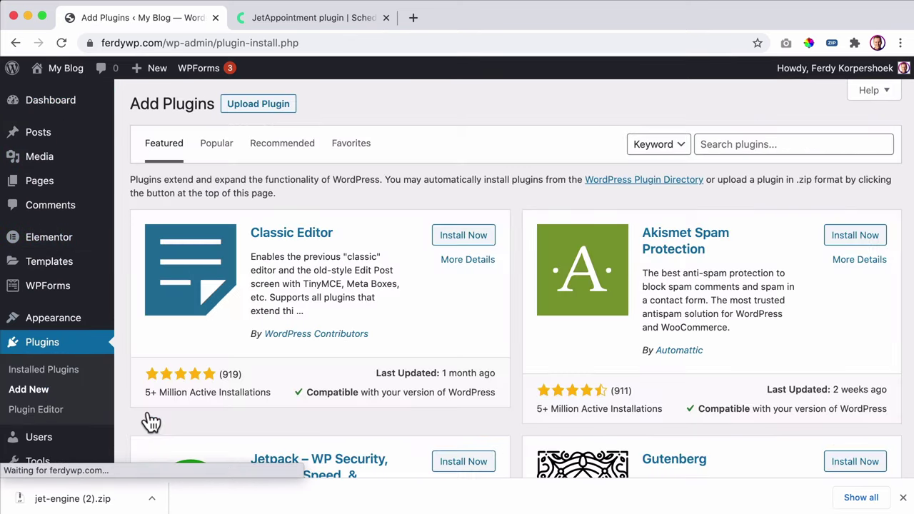
pyautogui.click(257, 107)
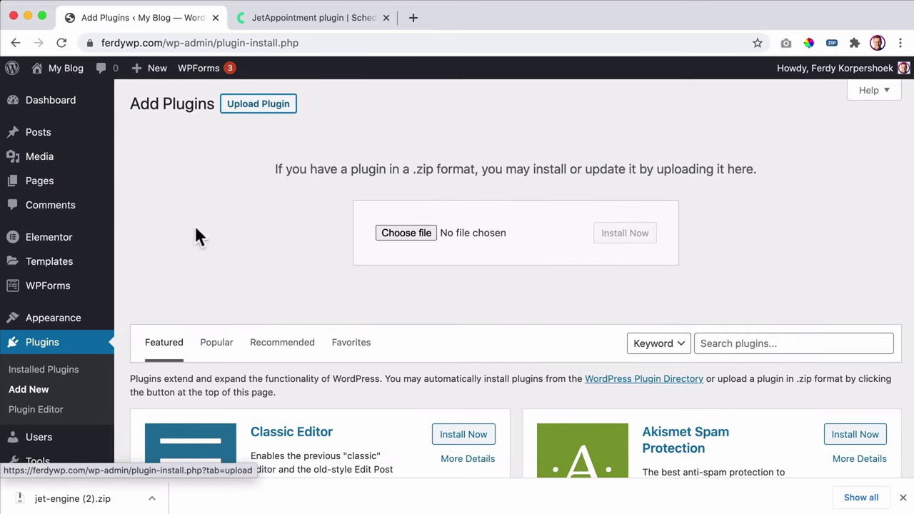
pyautogui.moveTo(79, 497); pyautogui.dragTo(397, 233)
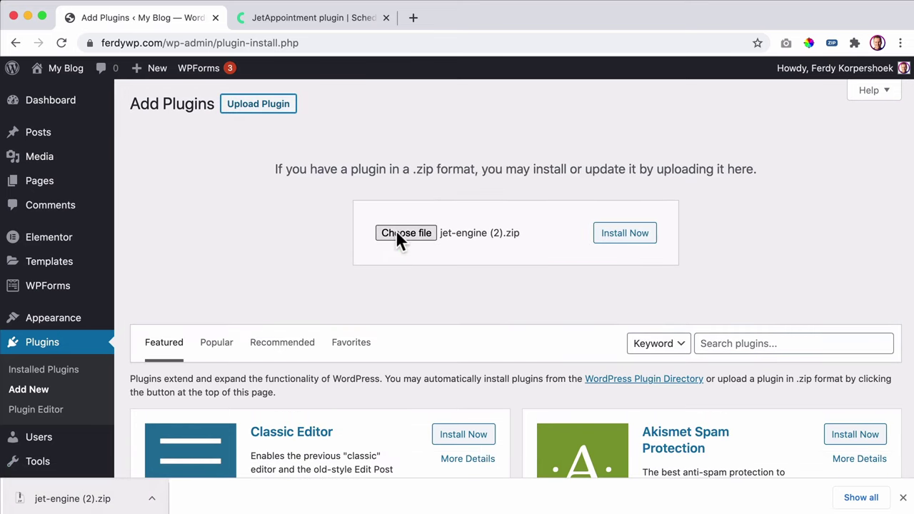
pyautogui.click(634, 238)
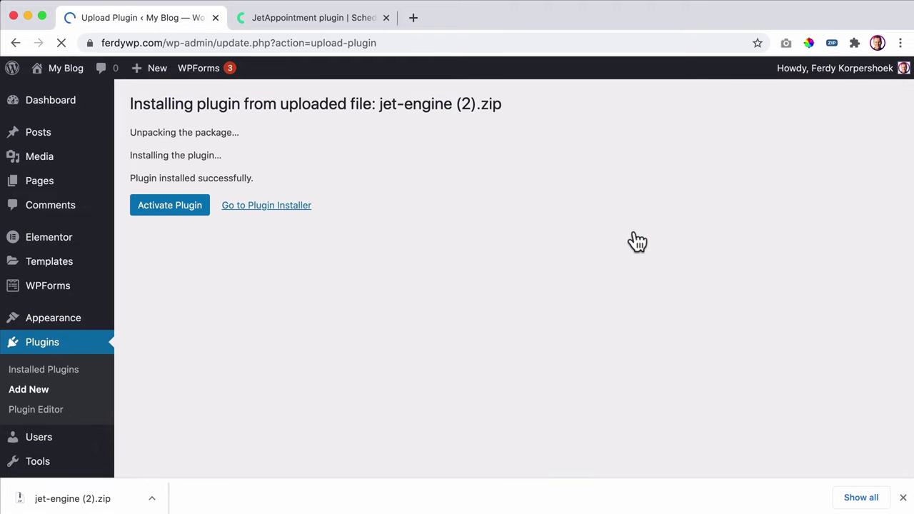
pyautogui.click(188, 213)
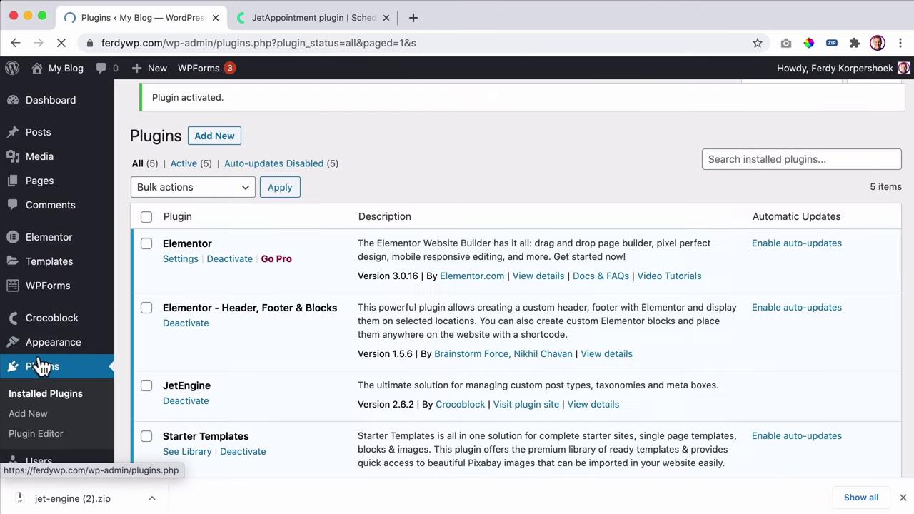
# - Paste the licence key under Crocoblock > License and activate it, declining Chrome's password save
pyautogui.moveTo(37, 325)
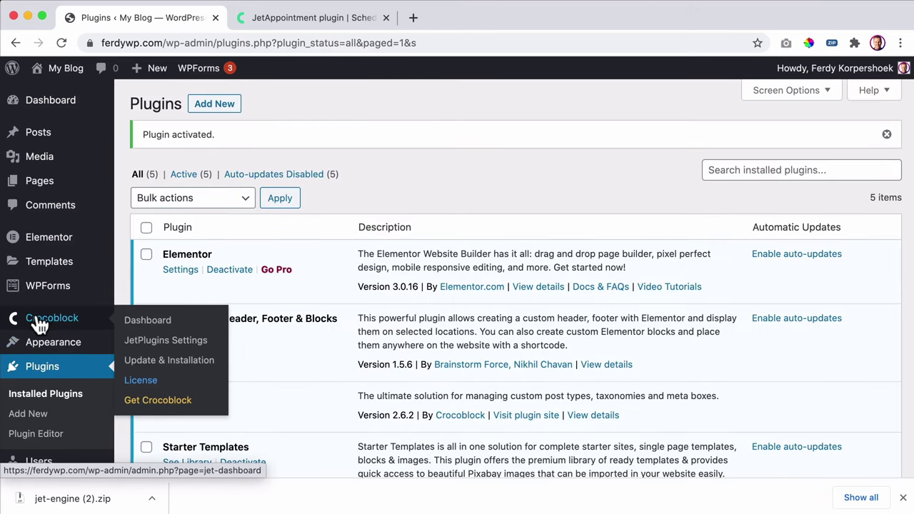
pyautogui.click(141, 380)
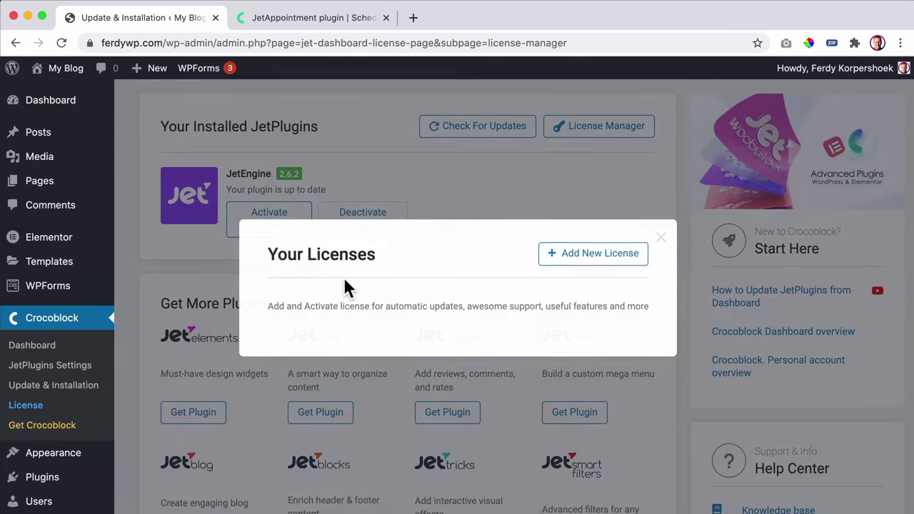
pyautogui.click(581, 256)
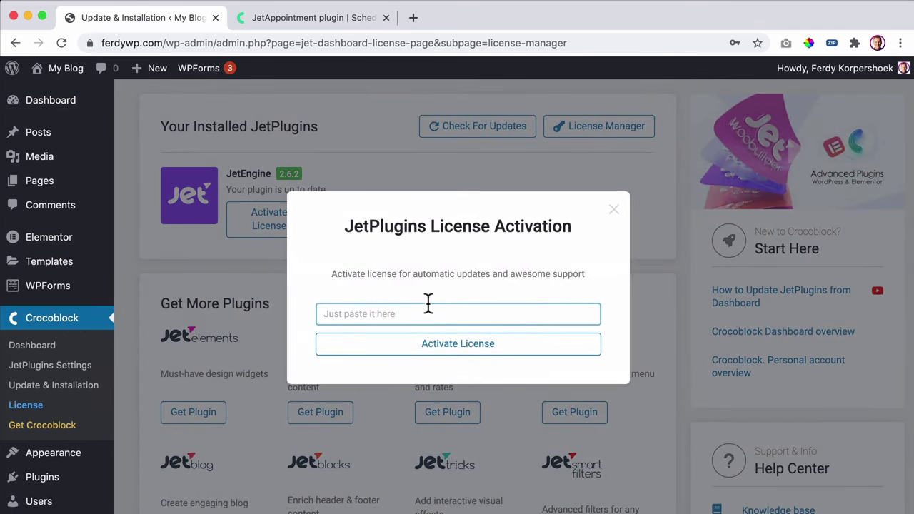
pyautogui.click(427, 305)
pyautogui.press('super+v')
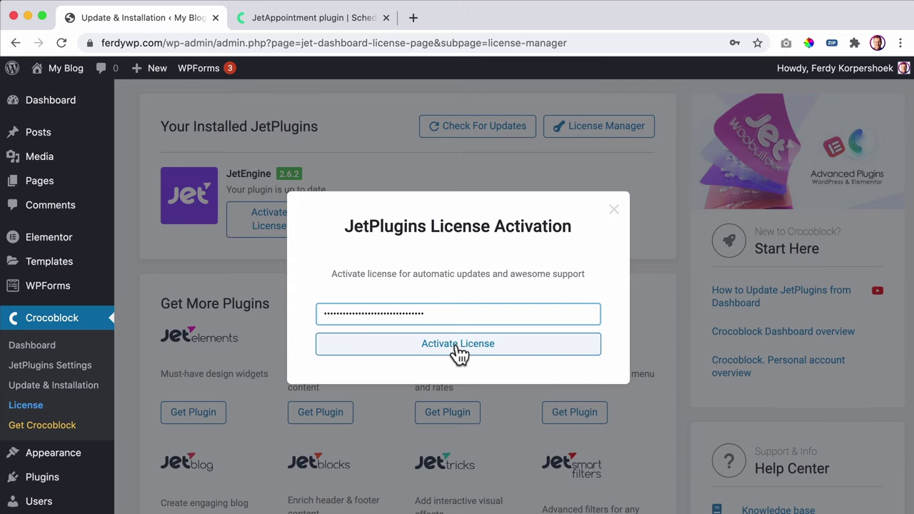
pyautogui.click(458, 348)
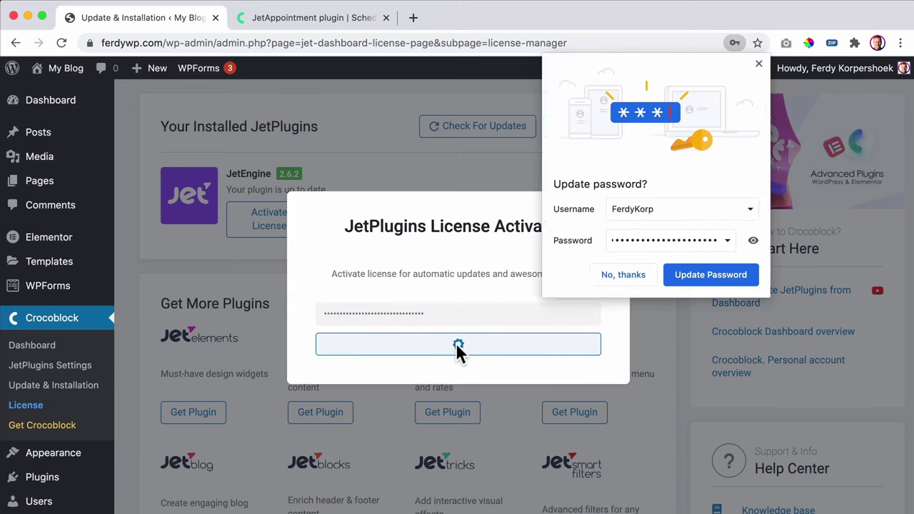
pyautogui.click(618, 275)
pyautogui.click(667, 210)
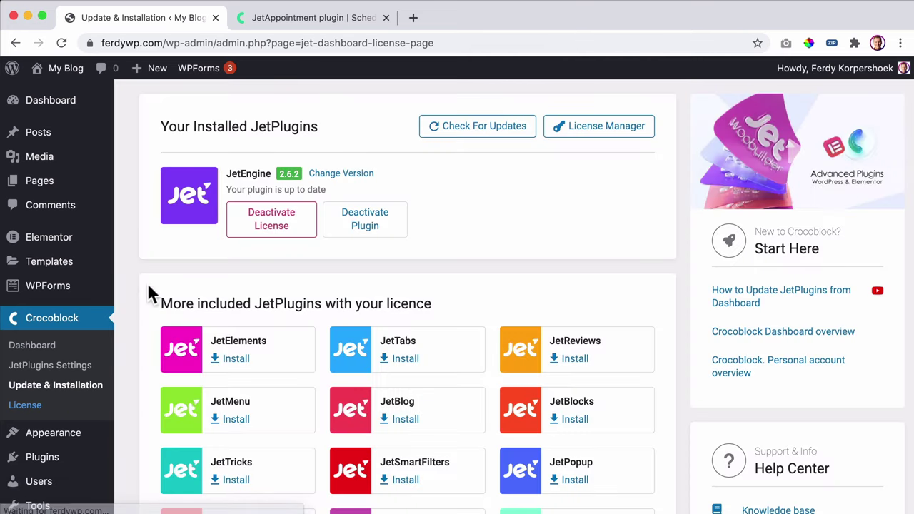
# - Install JetAppointment 1.2.2 from the More included JetPlugins section
pyautogui.scroll(-4, 249, 302)
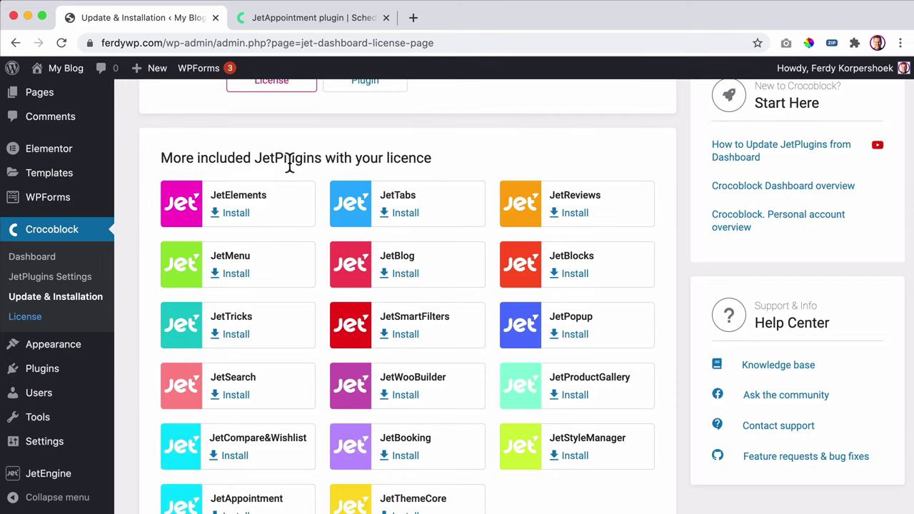
pyautogui.scroll(3, 288, 164)
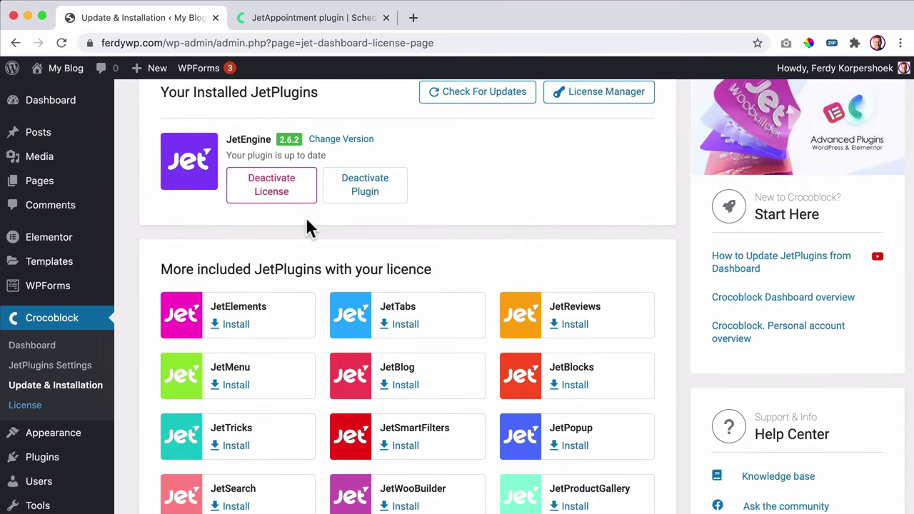
pyautogui.scroll(-5, 329, 227)
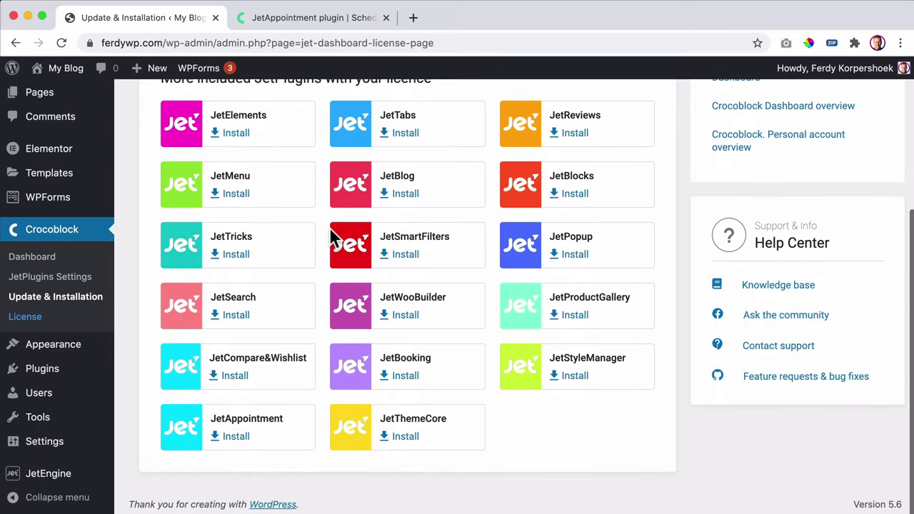
pyautogui.click(237, 436)
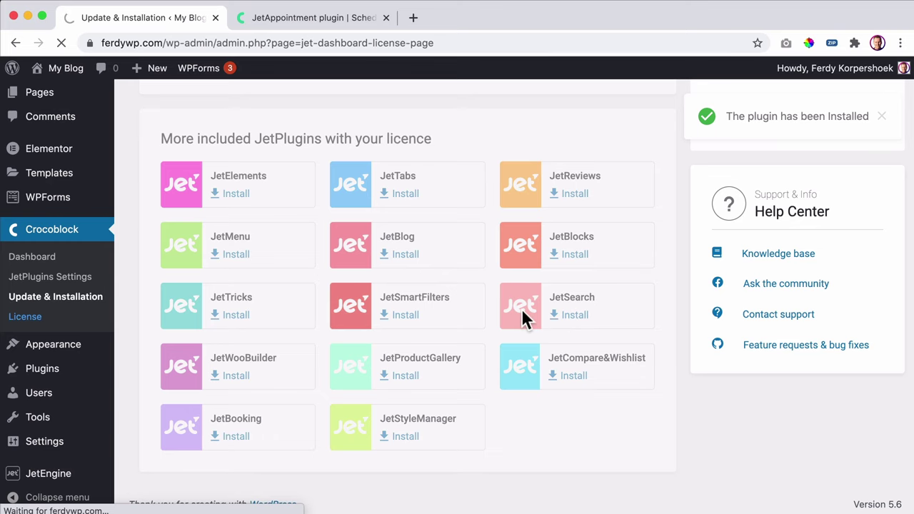
pyautogui.scroll(-3, 522, 309)
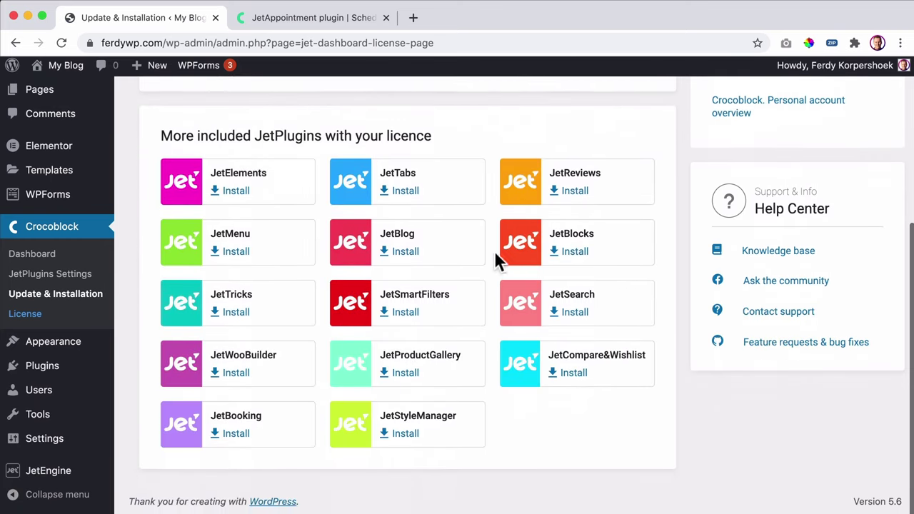
pyautogui.scroll(4, 364, 214)
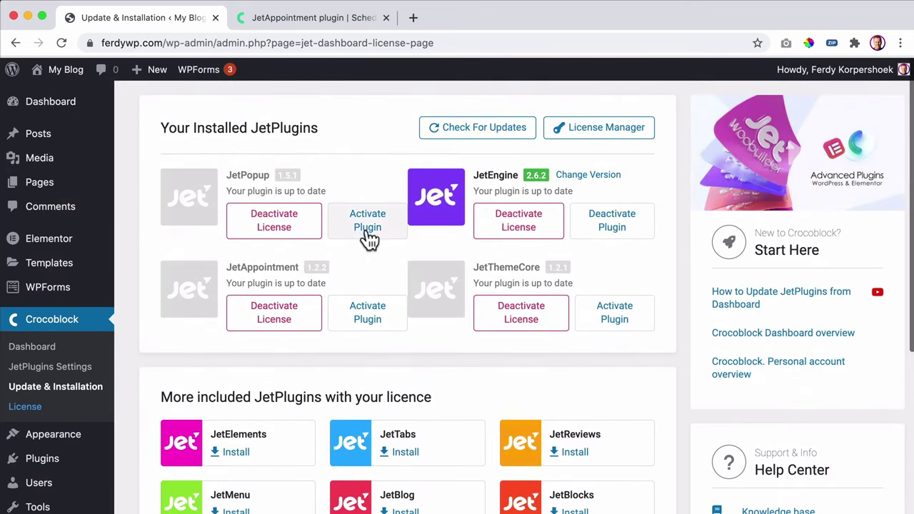
# - Activate the JetPopup, JetAppointment and JetThemeCore plugins
pyautogui.click(358, 229)
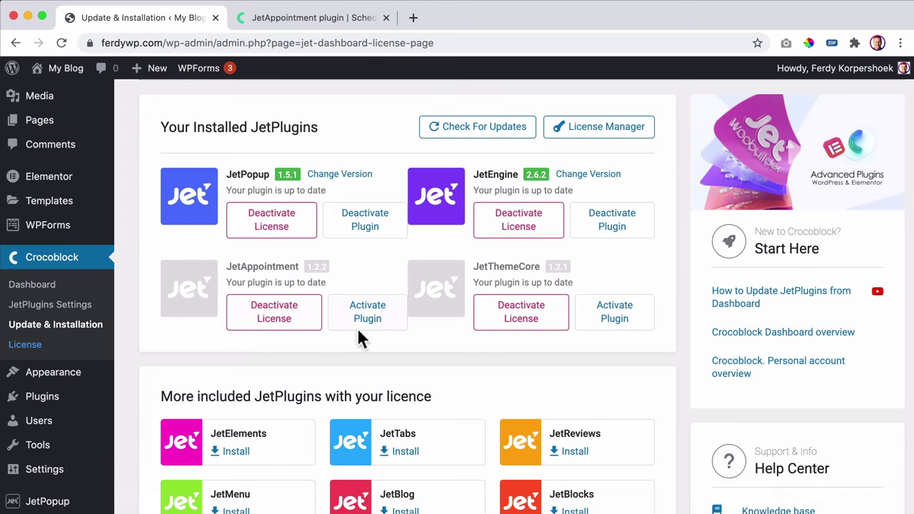
pyautogui.click(363, 314)
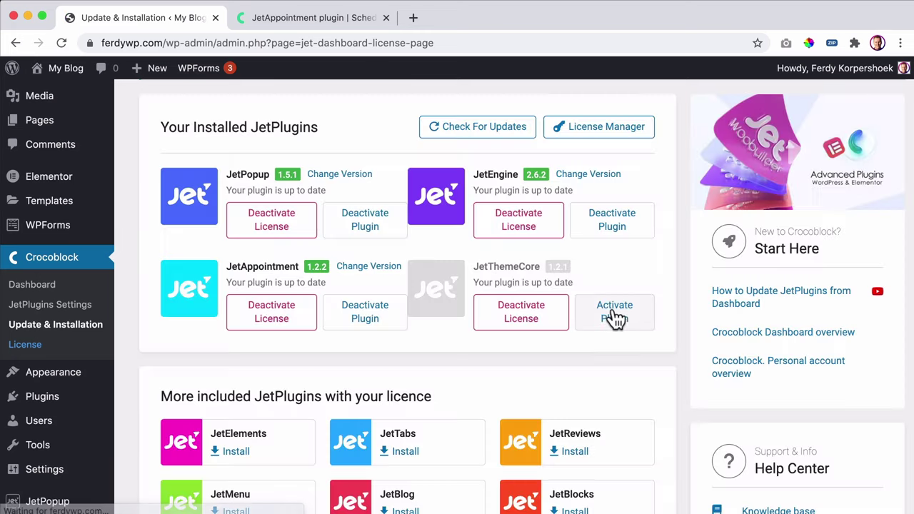
pyautogui.click(613, 311)
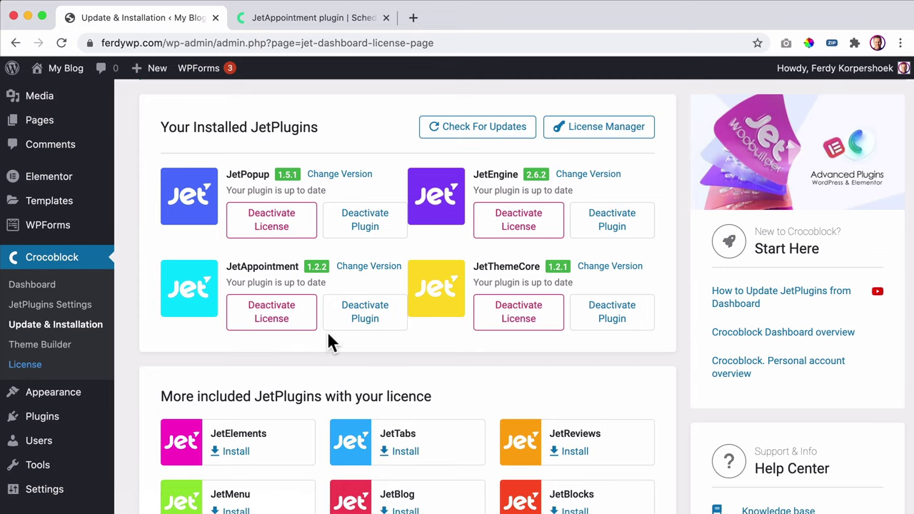
pyautogui.scroll(2, 324, 318)
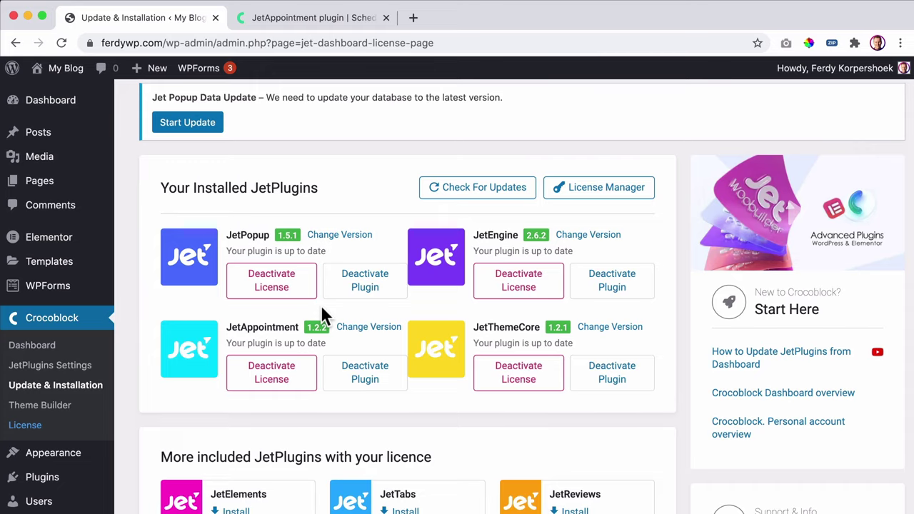
# - Run the Jet Popup data update, dismiss its notice, and open the site's homepage
pyautogui.click(202, 125)
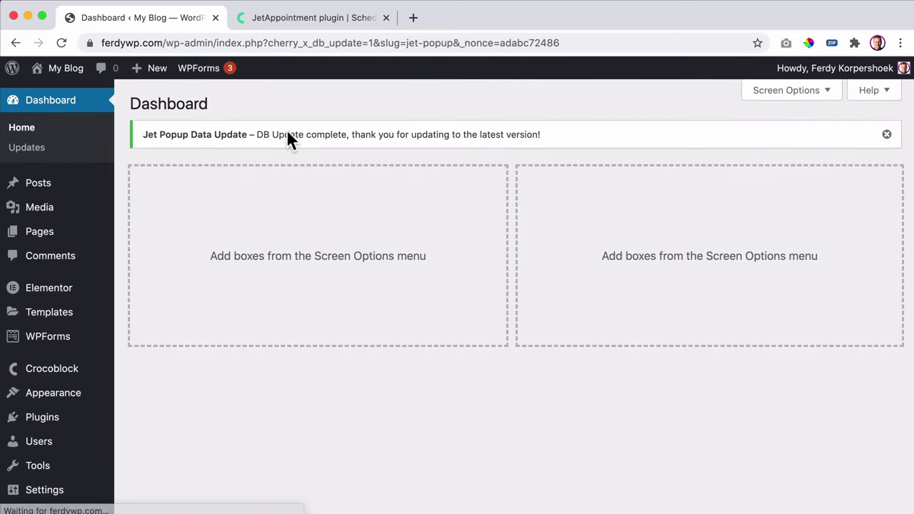
pyautogui.click(887, 135)
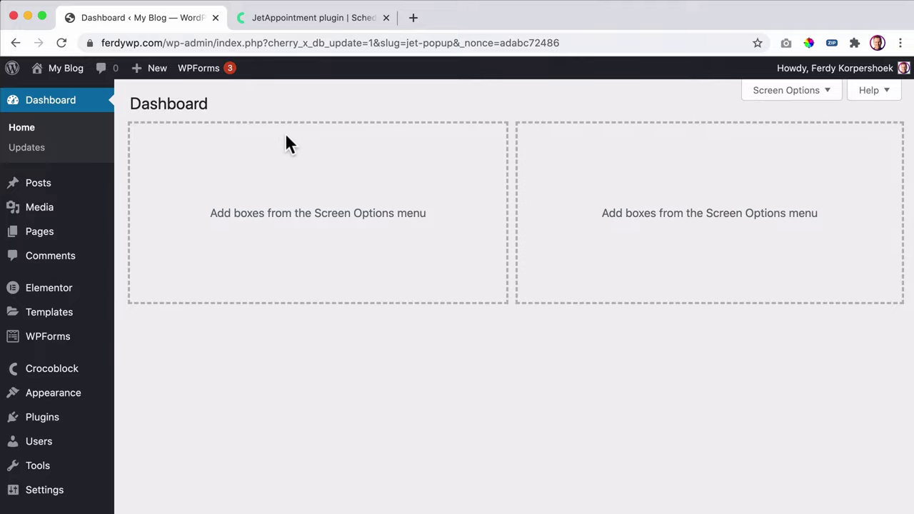
pyautogui.scroll(-3, 80, 198)
pyautogui.moveTo(71, 196)
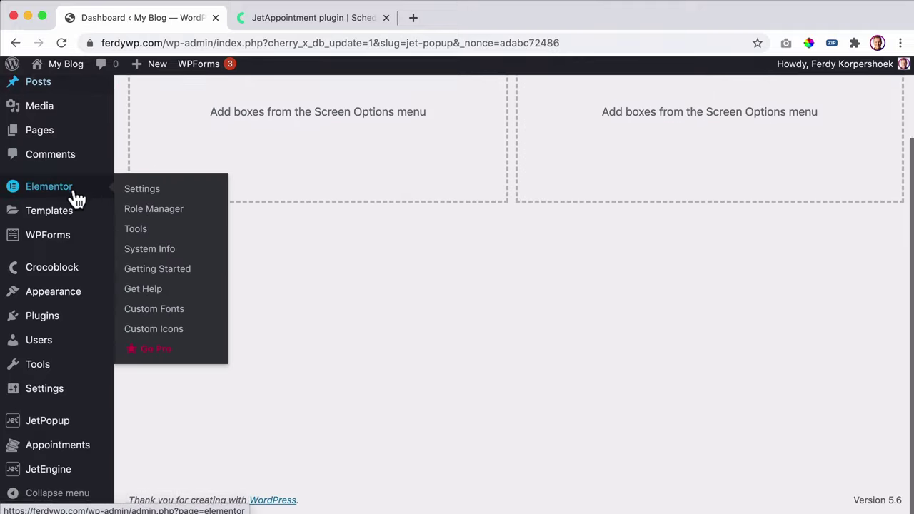
pyautogui.scroll(3, 71, 198)
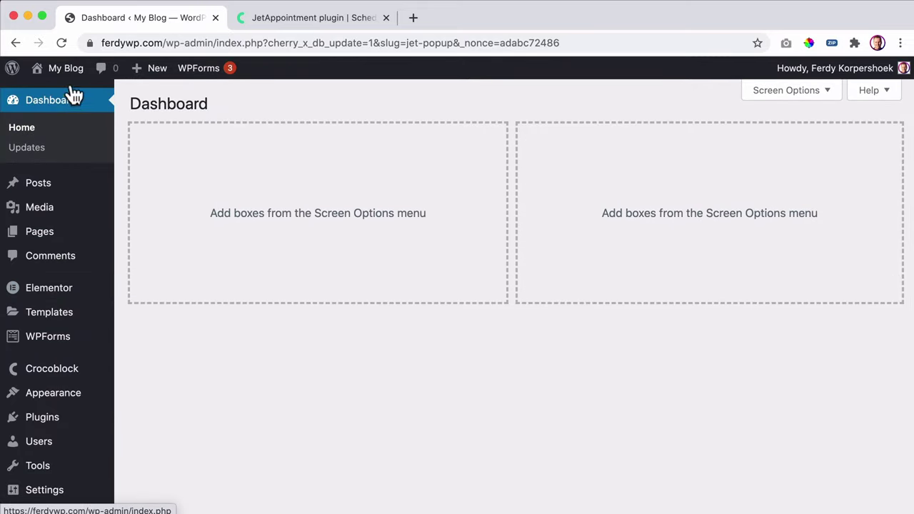
pyautogui.click(73, 79)
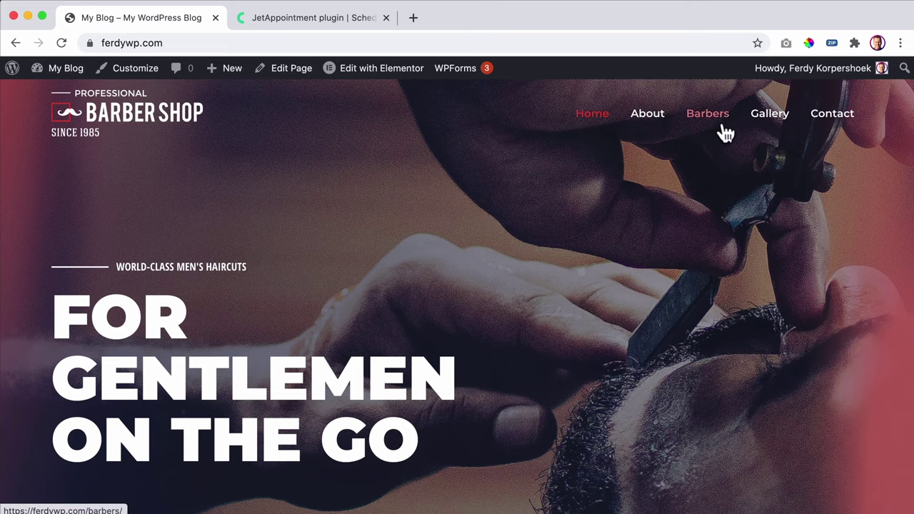
# - Review the homepage's Services, Pricing, Barbers and footer, marking the MUSTACHE EXPERT title, then return to Dashboard
pyautogui.scroll(-20, 498, 205)
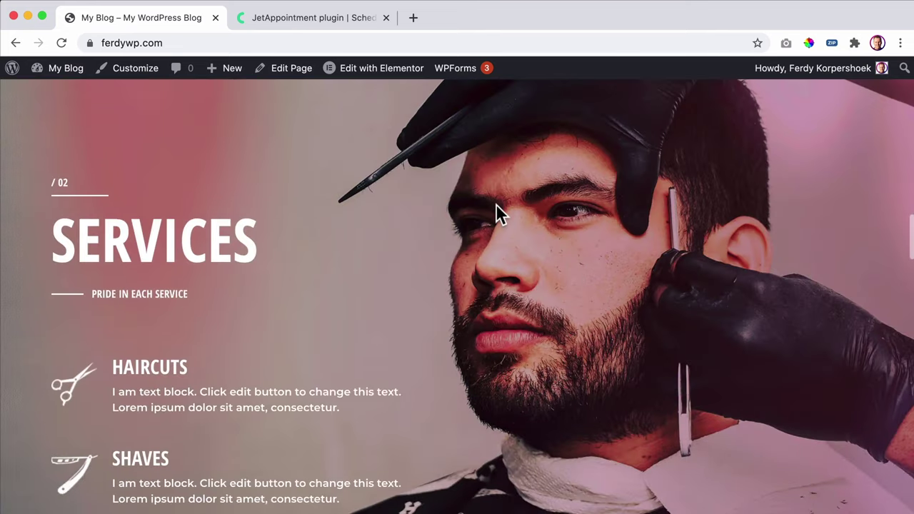
pyautogui.scroll(-20, 496, 205)
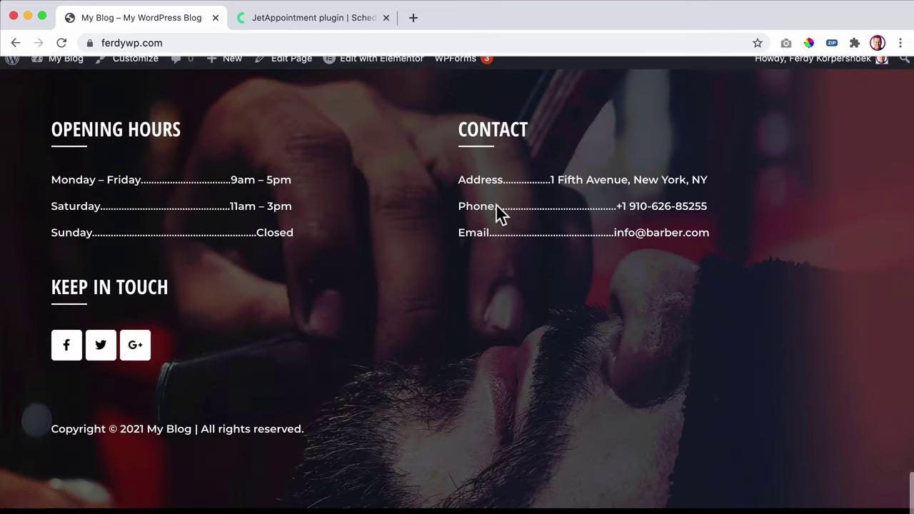
pyautogui.scroll(10, 495, 204)
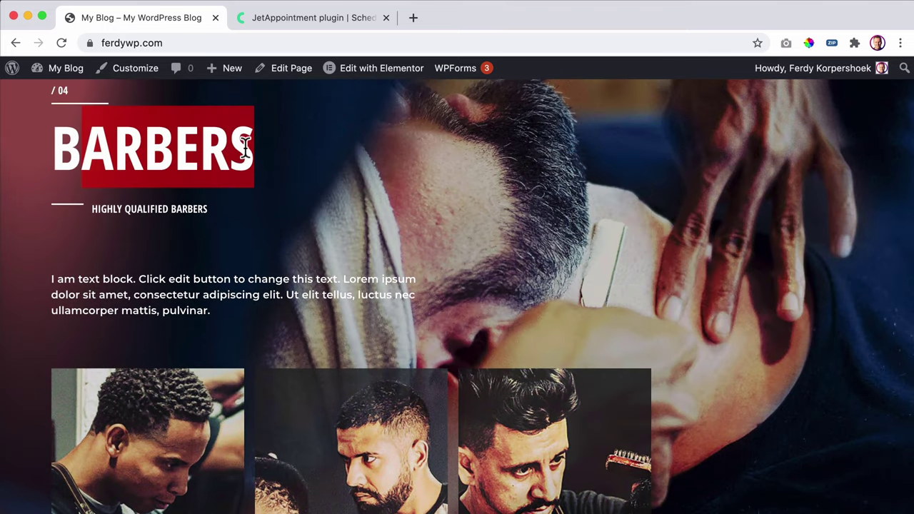
pyautogui.scroll(-2, 242, 163)
pyautogui.scroll(-2, 243, 163)
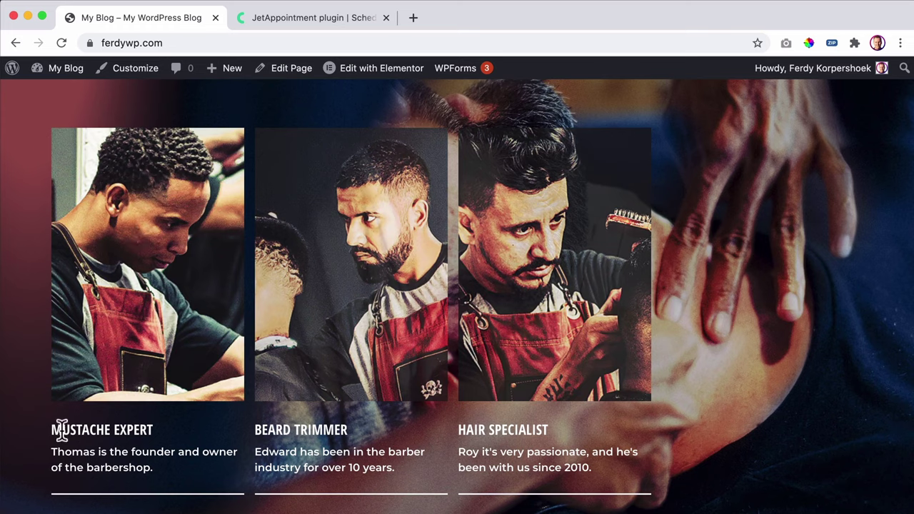
pyautogui.moveTo(51, 429); pyautogui.dragTo(107, 430)
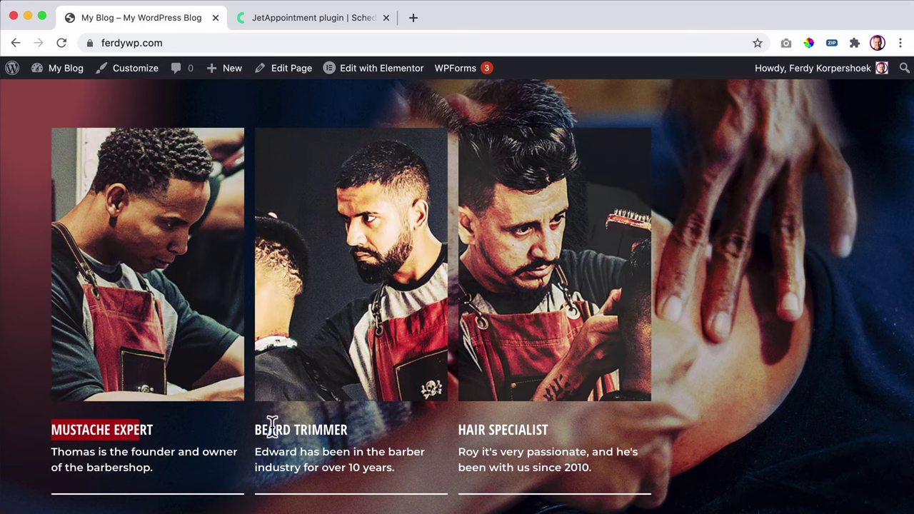
pyautogui.scroll(-6, 506, 426)
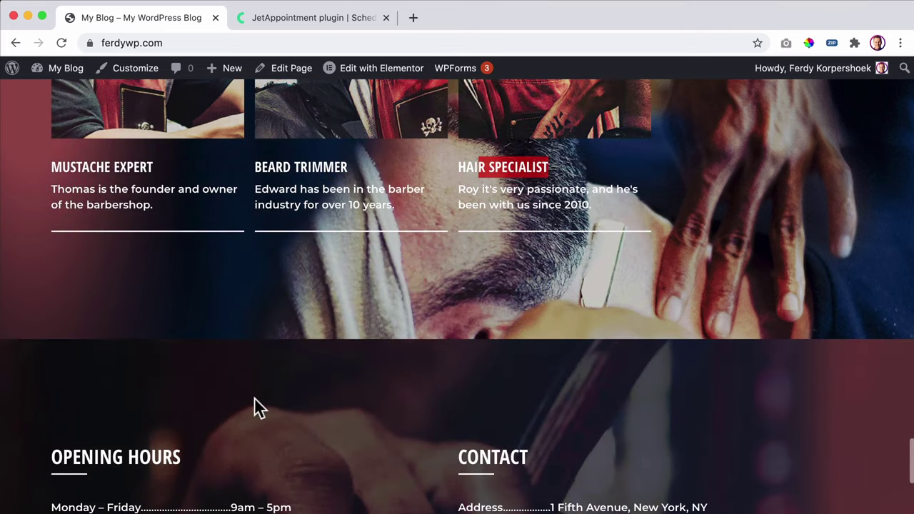
pyautogui.scroll(20, 311, 359)
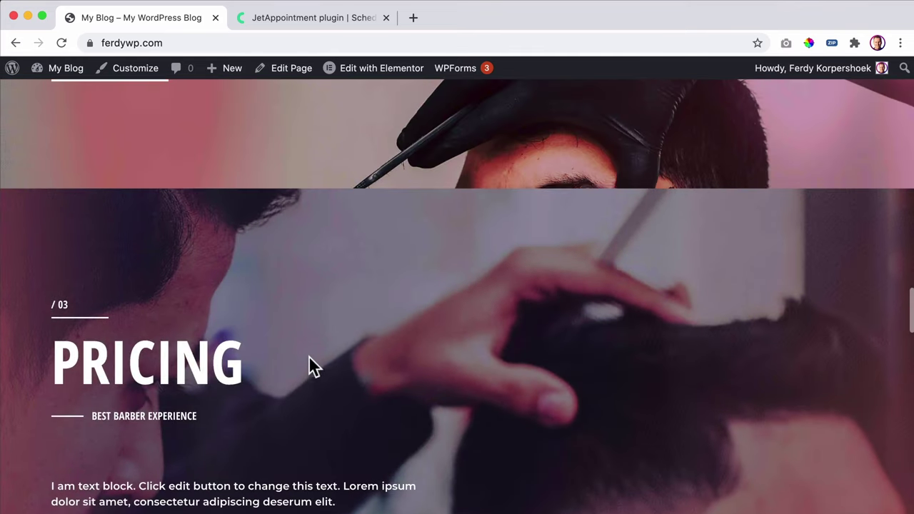
pyautogui.scroll(-4, 309, 358)
pyautogui.scroll(-1, 308, 365)
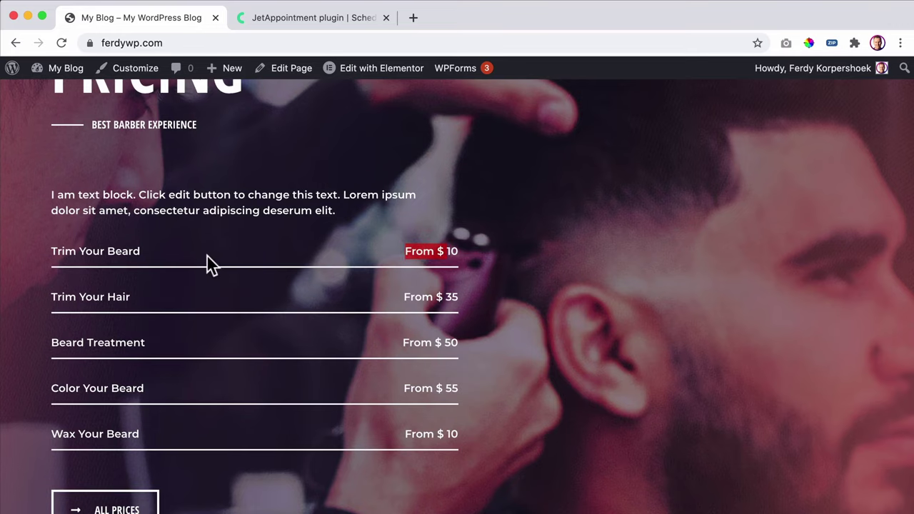
pyautogui.scroll(15, 459, 312)
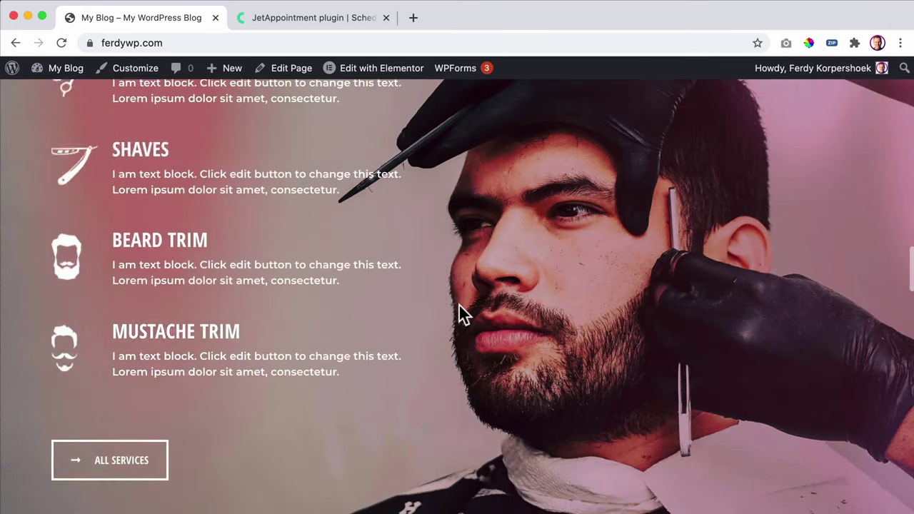
pyautogui.scroll(10, 461, 314)
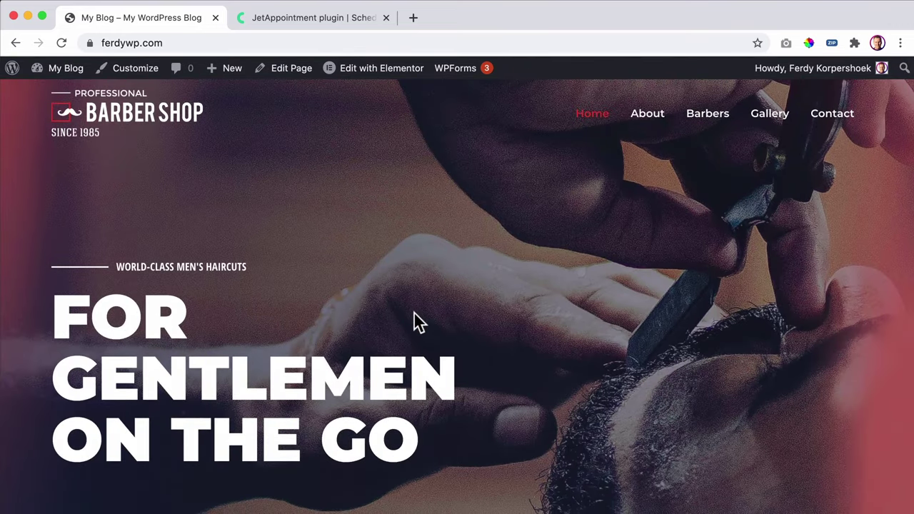
pyautogui.click(66, 74)
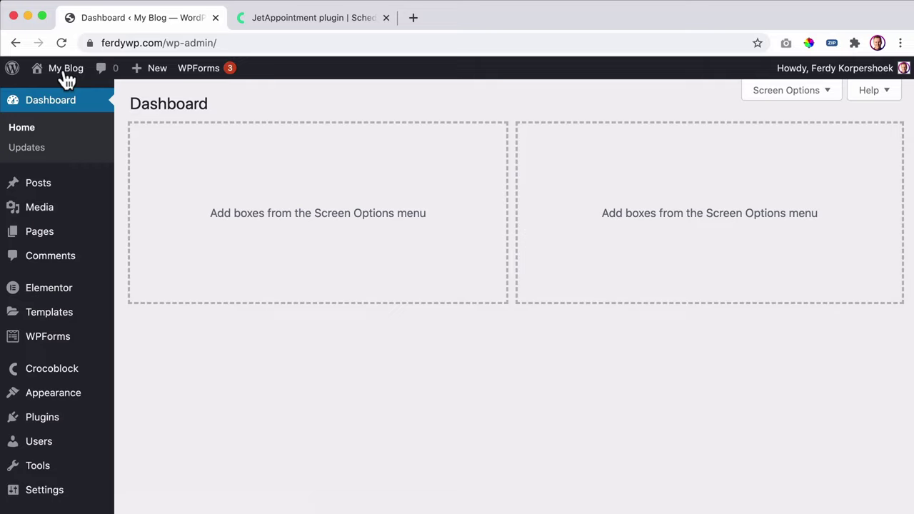
# - Go to JetEngine > Post Types to see the empty Custom Post Types List
pyautogui.moveTo(45, 187)
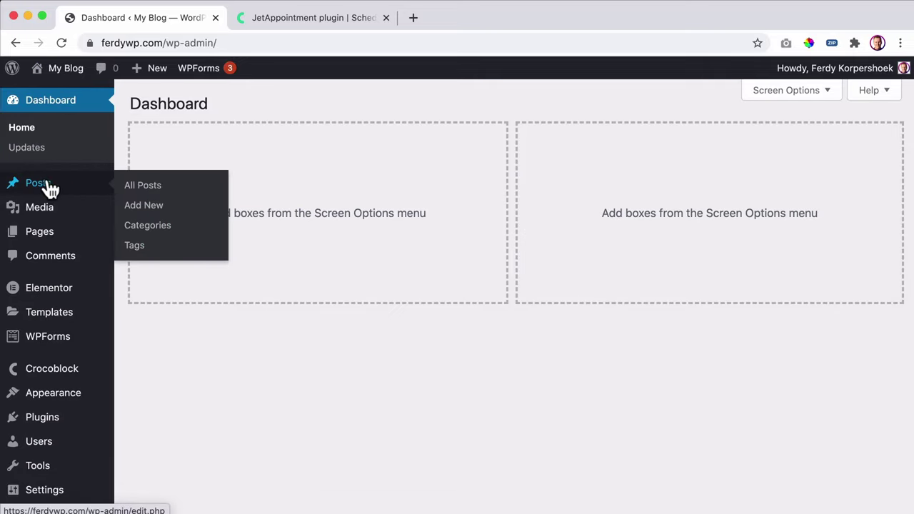
pyautogui.moveTo(55, 238)
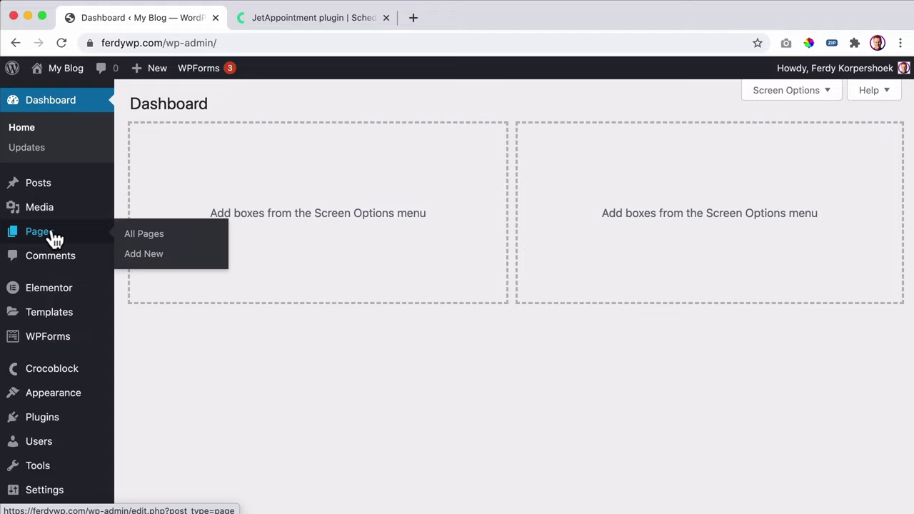
pyautogui.scroll(-1, 60, 238)
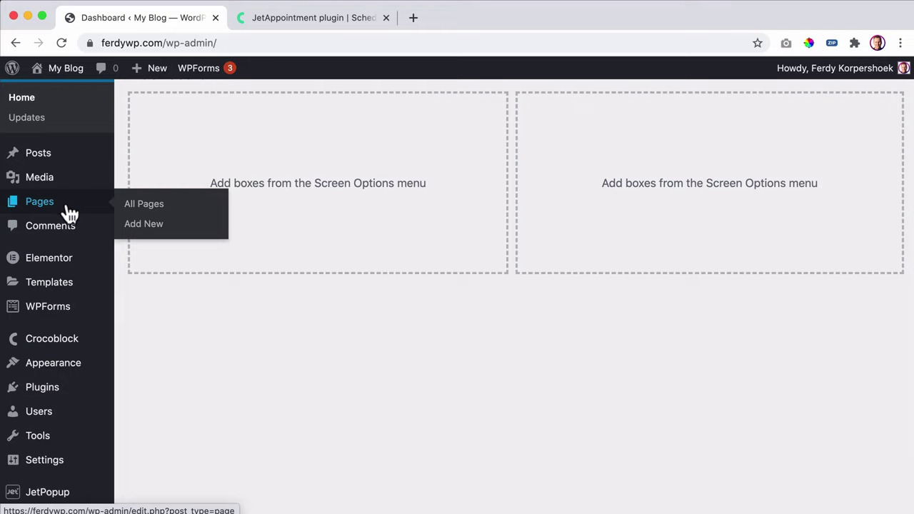
pyautogui.scroll(-2, 72, 286)
pyautogui.moveTo(45, 473)
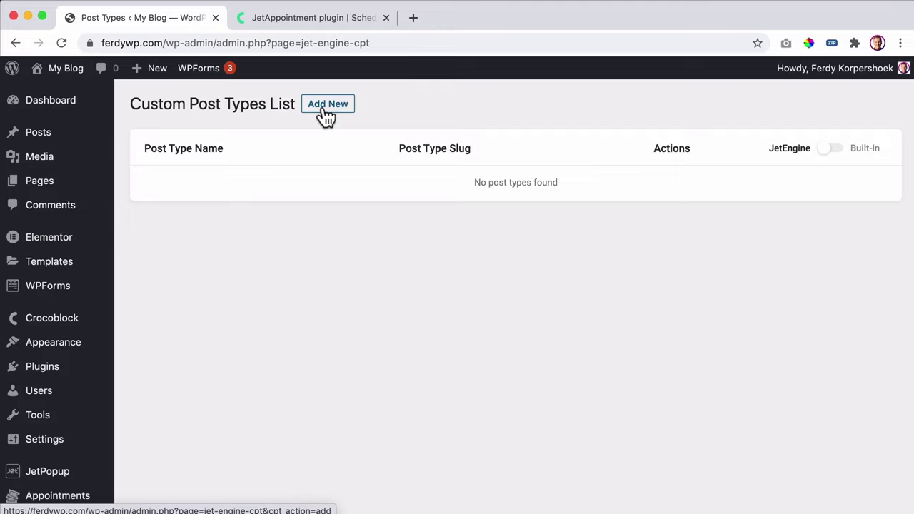
pyautogui.click(327, 21)
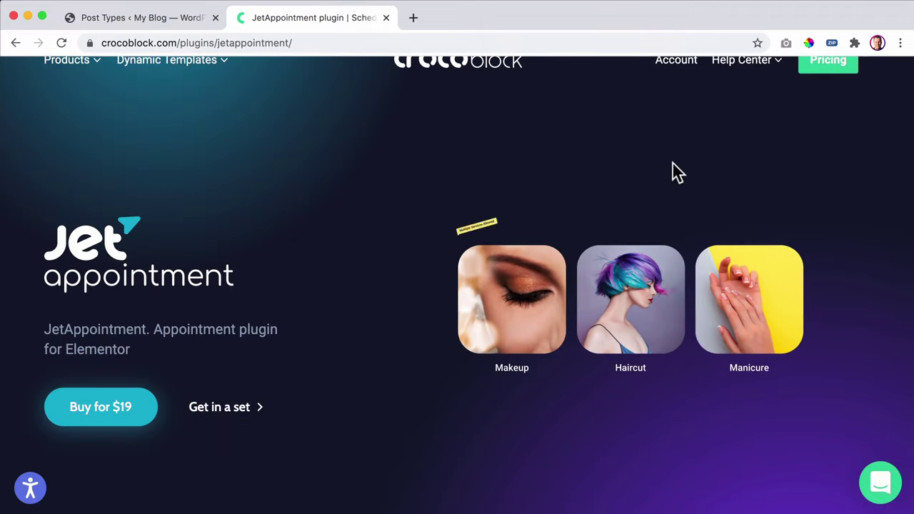
pyautogui.scroll(1, 678, 174)
pyautogui.moveTo(741, 93)
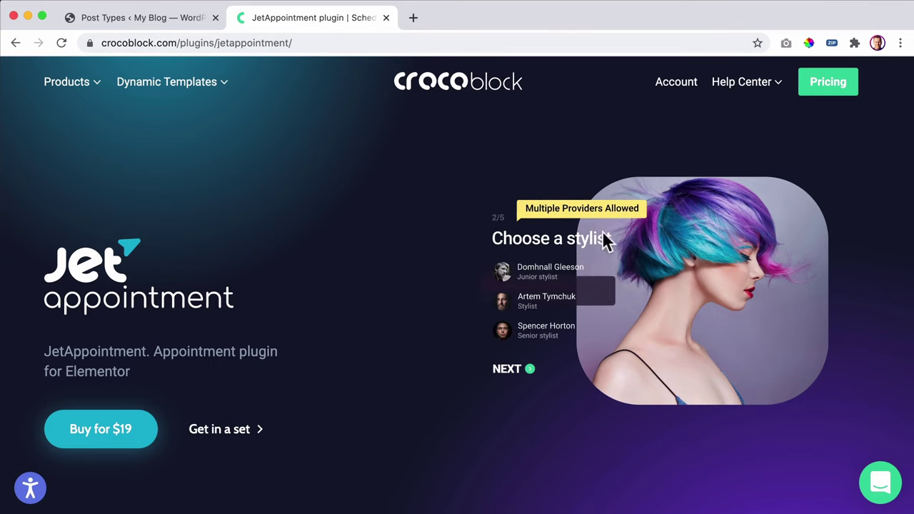
pyautogui.click(134, 20)
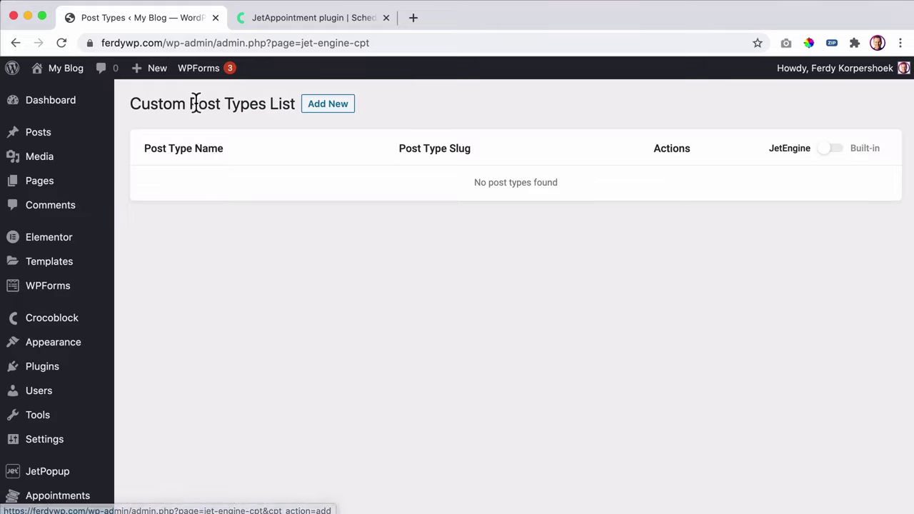
# - Add a new post type named Barbers, letting the slug fill in as barbers
pyautogui.click(335, 107)
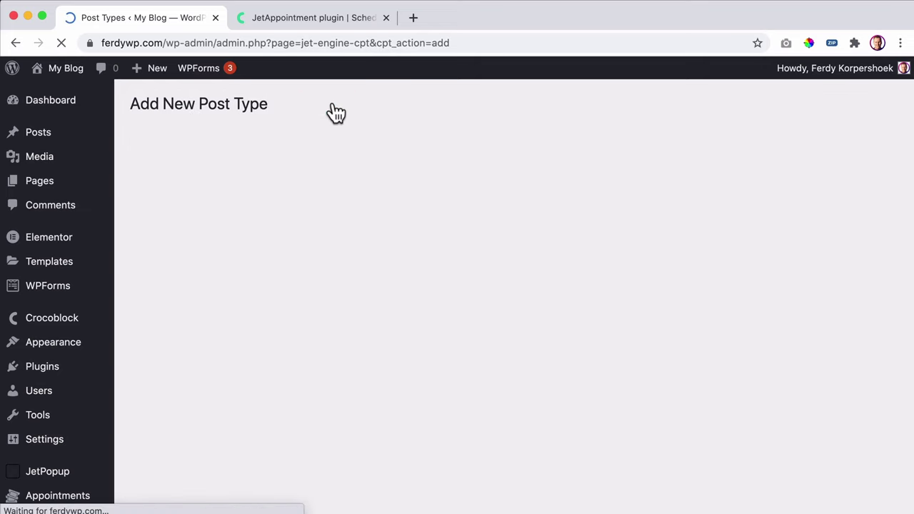
pyautogui.click(413, 203)
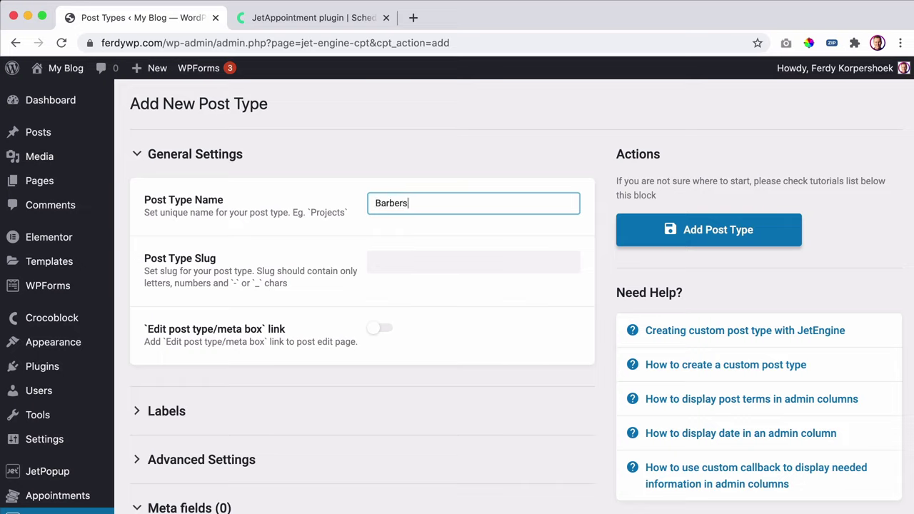
pyautogui.scroll(-1, 426, 211)
pyautogui.press('Tab')
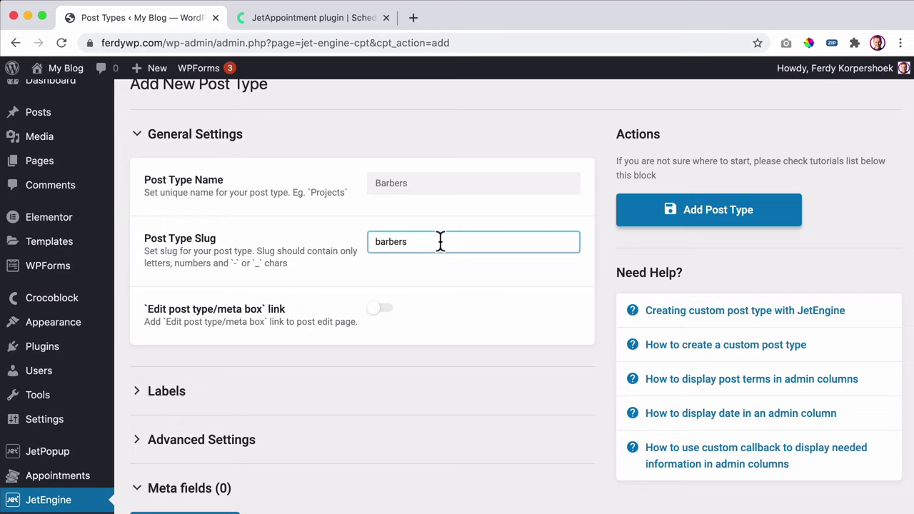
# - Expand the Barbers post type's Advanced Settings and look through its options
pyautogui.scroll(-5, 399, 253)
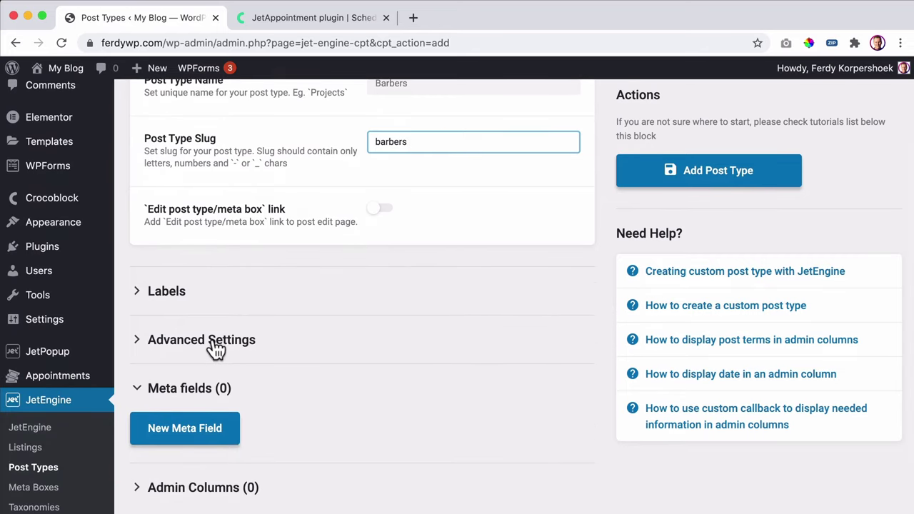
pyautogui.click(220, 350)
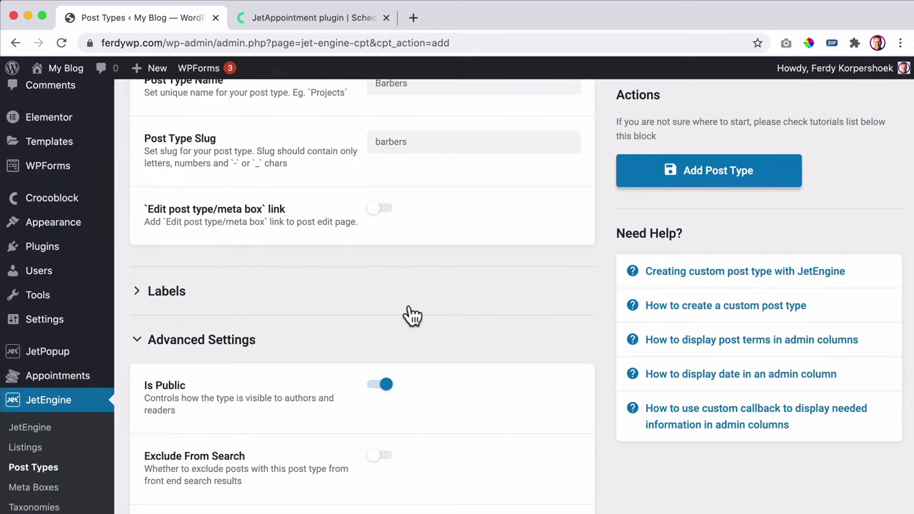
pyautogui.scroll(-5, 408, 314)
pyautogui.scroll(-10, 409, 304)
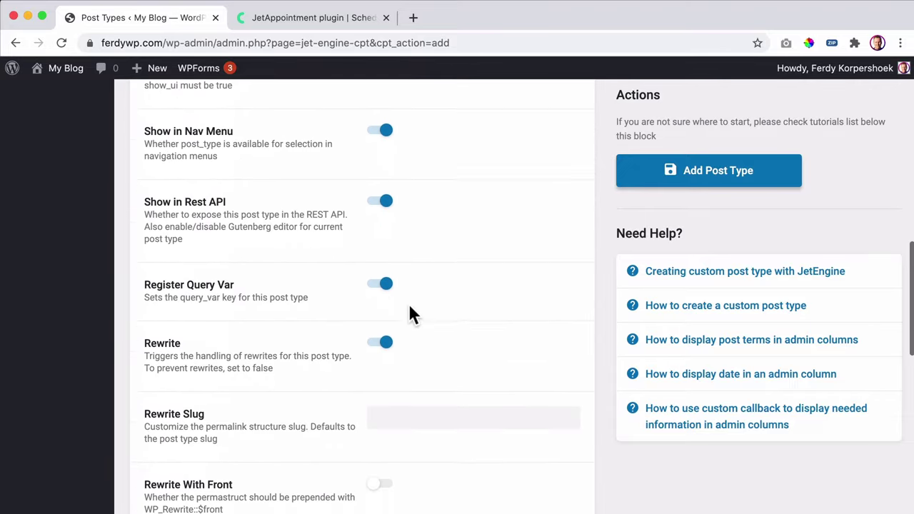
pyautogui.scroll(-3, 409, 311)
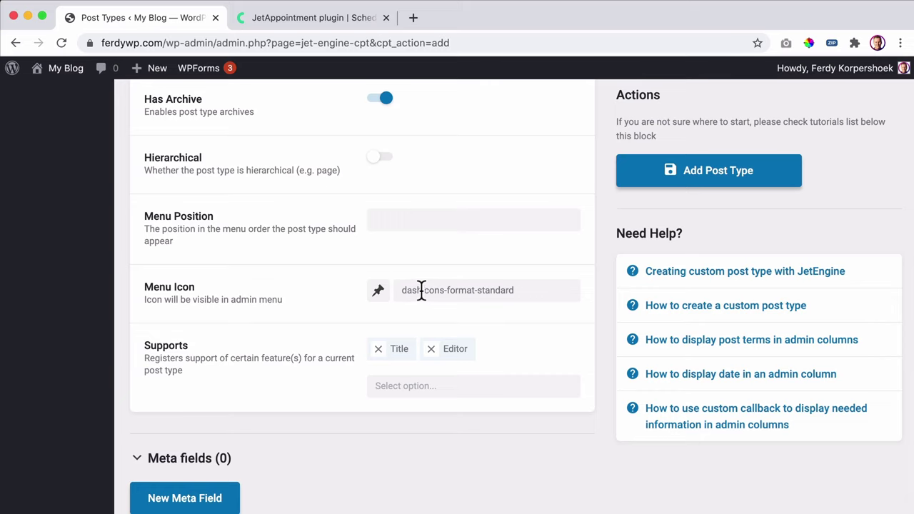
pyautogui.scroll(13, 186, 279)
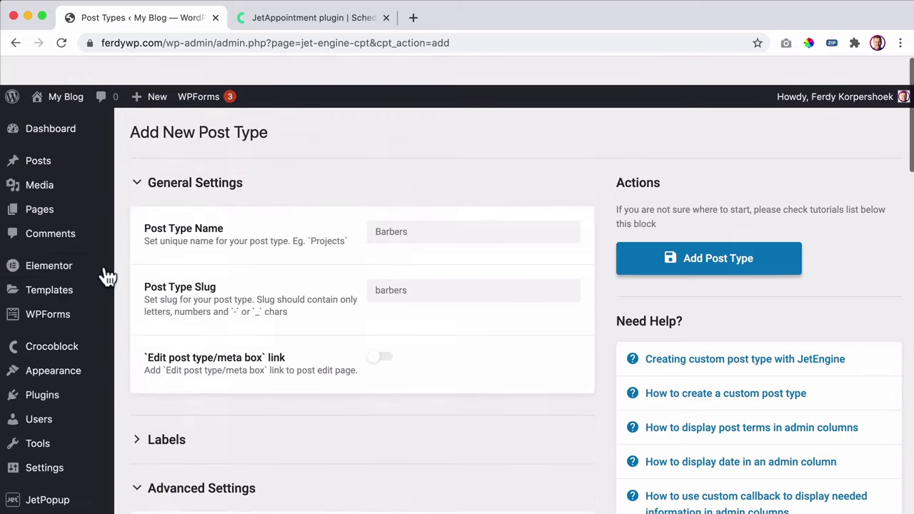
pyautogui.scroll(-5, 427, 287)
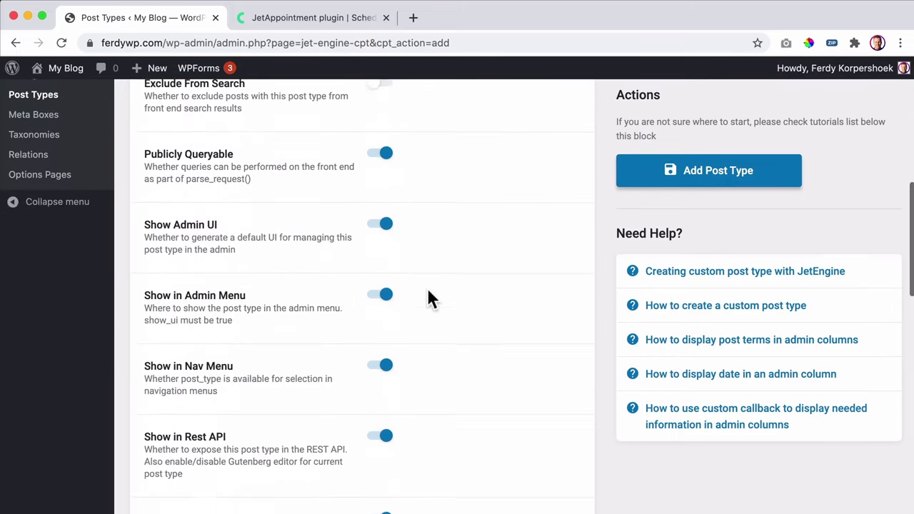
pyautogui.scroll(7, 420, 277)
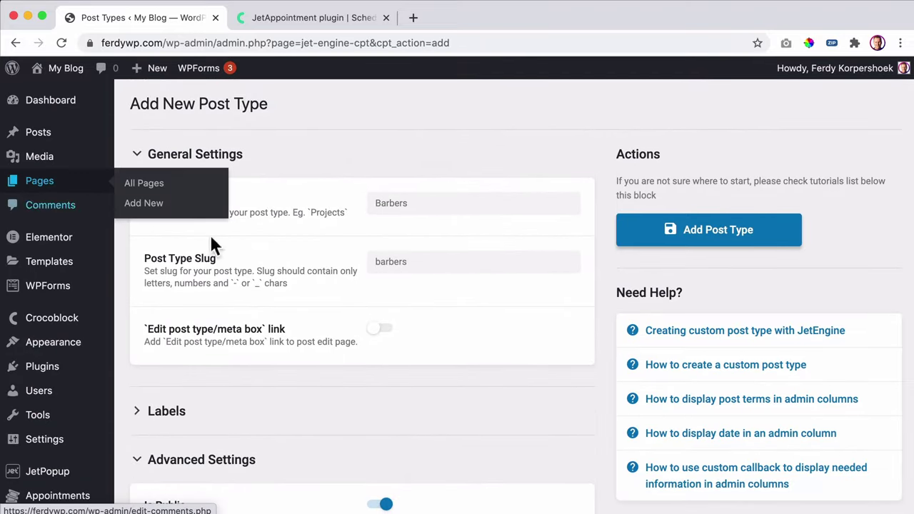
# - Pick the dashicons-groups people icon from the icon picker as the Barbers menu icon
pyautogui.scroll(-8, 383, 277)
pyautogui.scroll(-7, 417, 257)
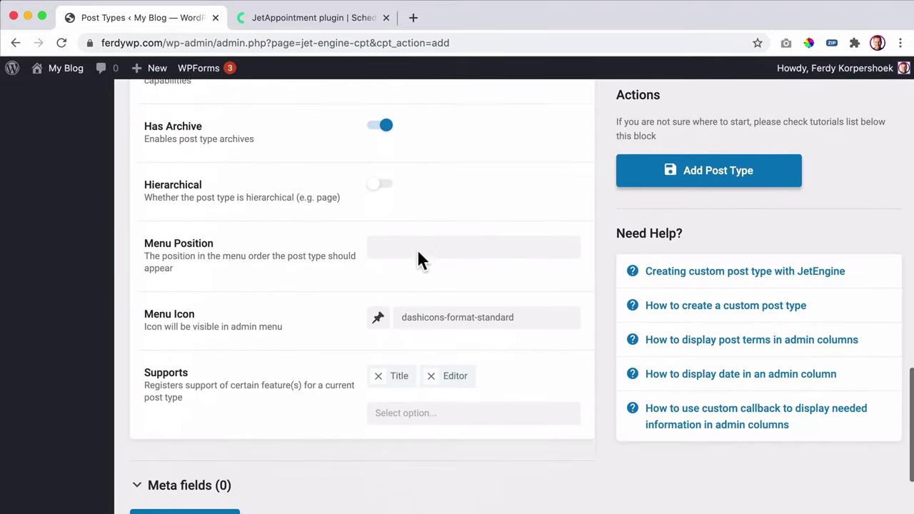
pyautogui.click(379, 249)
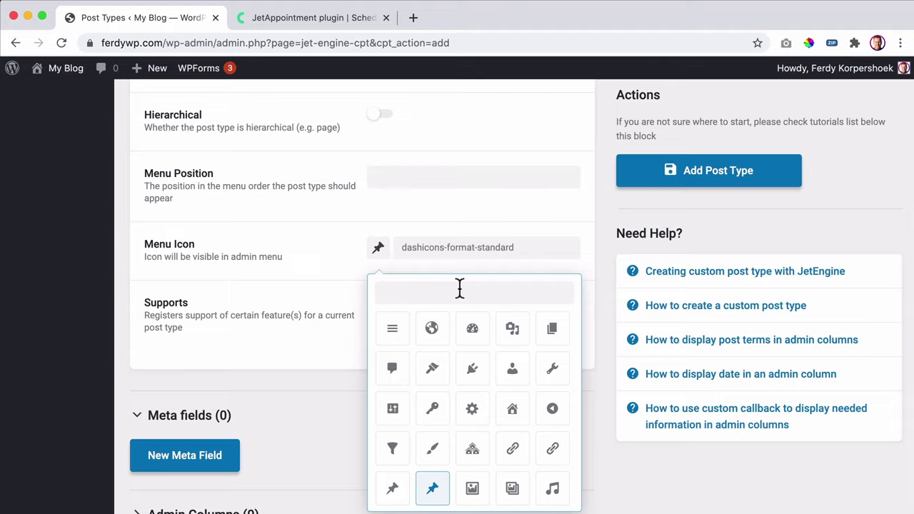
pyautogui.write('bar')
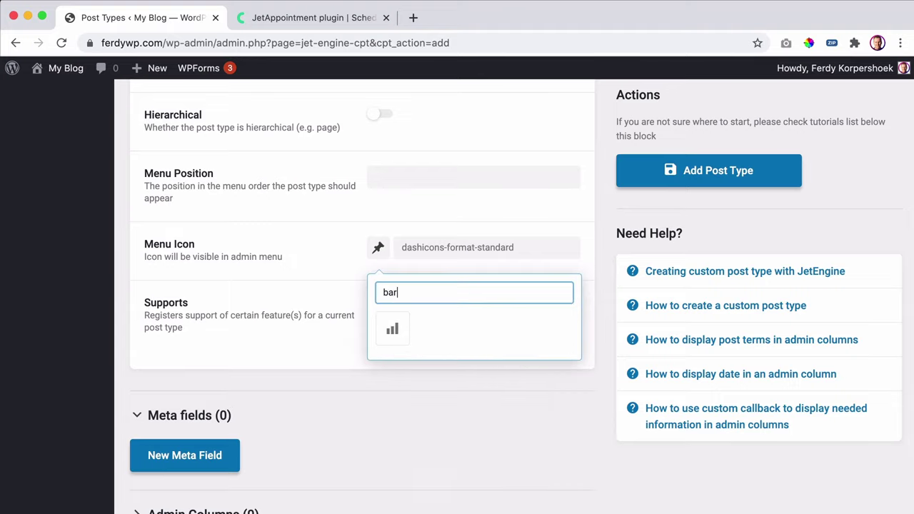
pyautogui.write('kn')
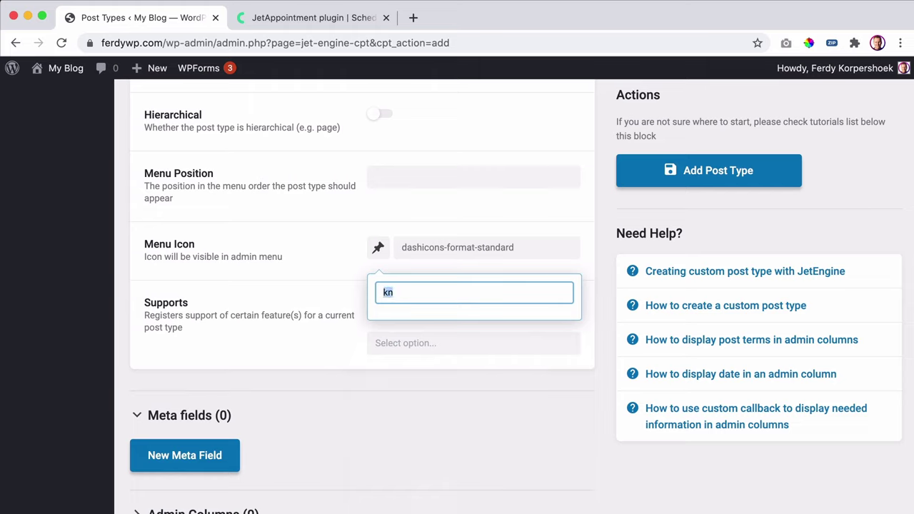
pyautogui.press('BackSpace')
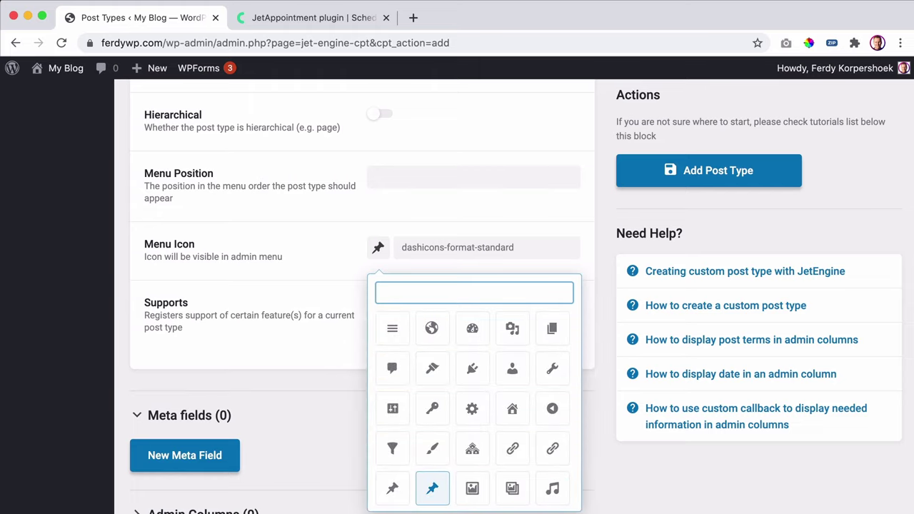
pyautogui.scroll(-2, 474, 347)
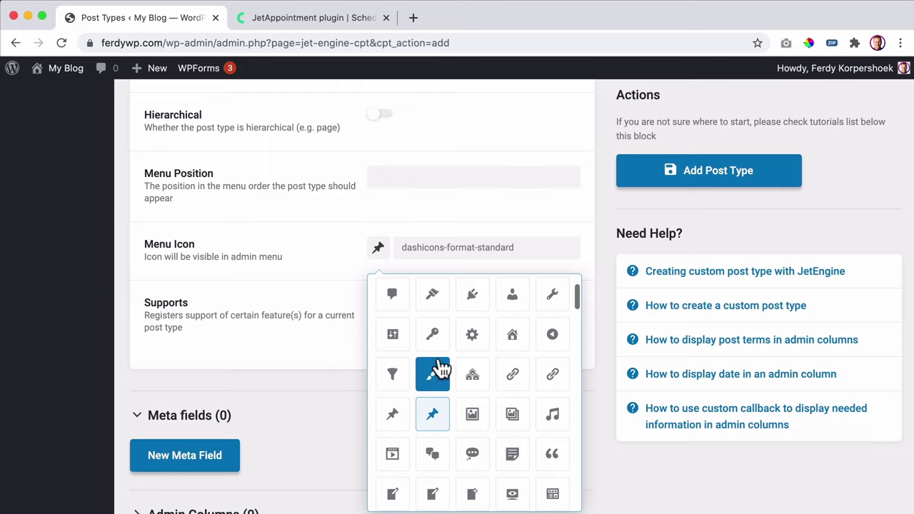
pyautogui.scroll(-3, 474, 371)
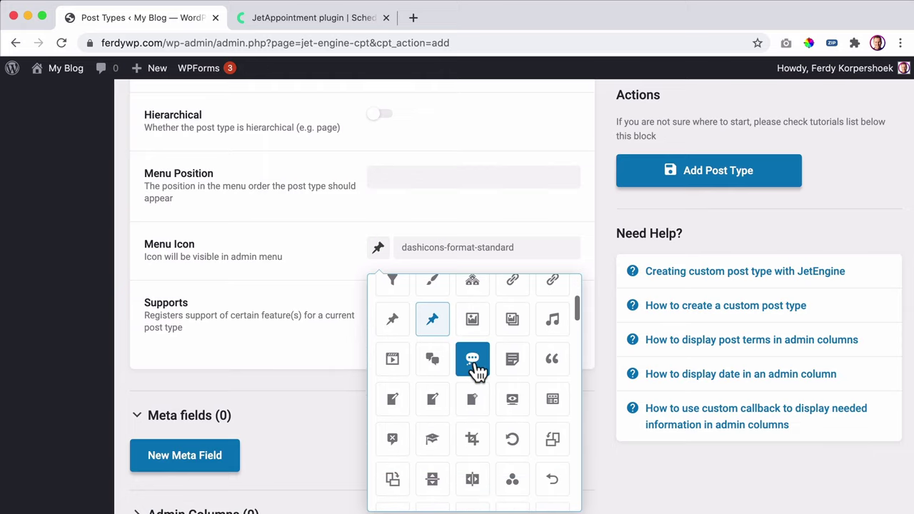
pyautogui.scroll(-2, 489, 401)
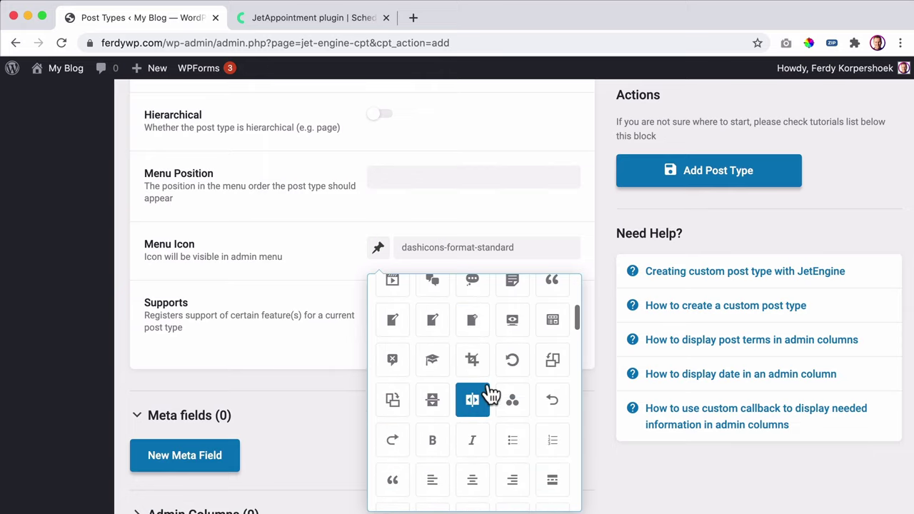
pyautogui.scroll(-5, 490, 394)
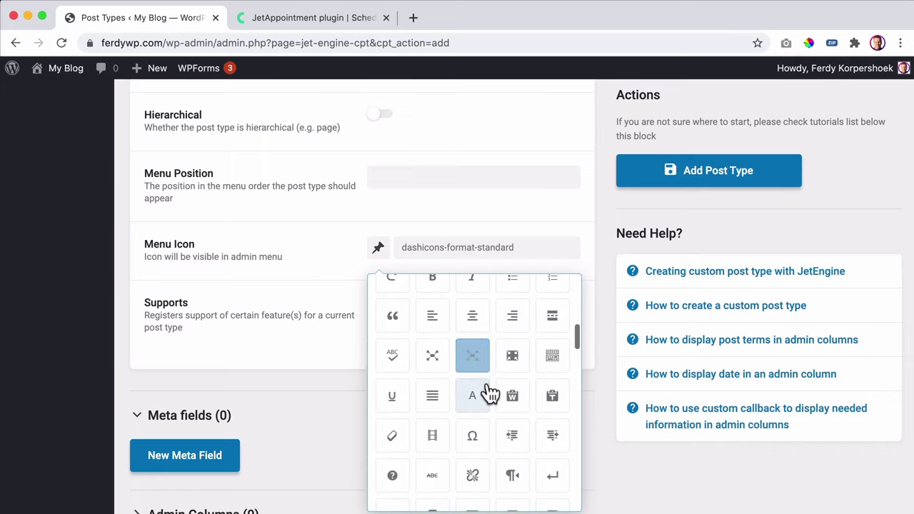
pyautogui.scroll(-2, 489, 392)
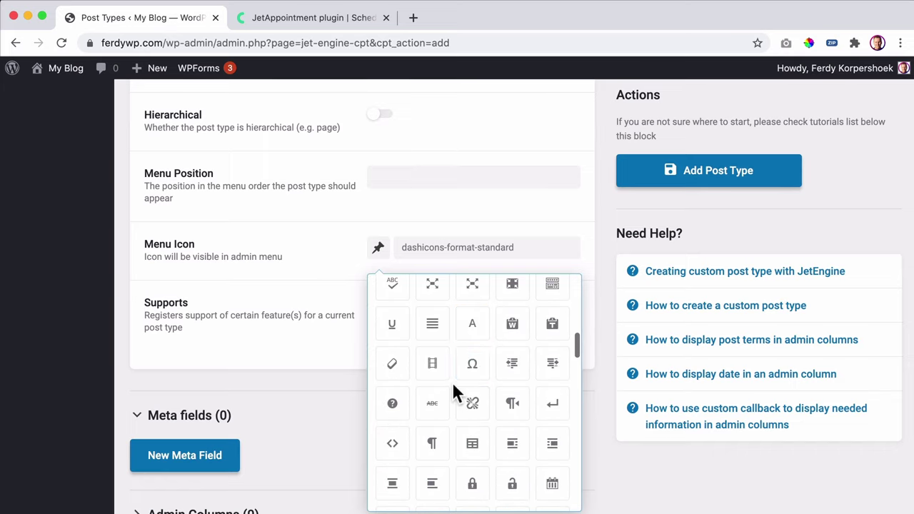
pyautogui.scroll(-3, 453, 385)
pyautogui.scroll(-2, 453, 386)
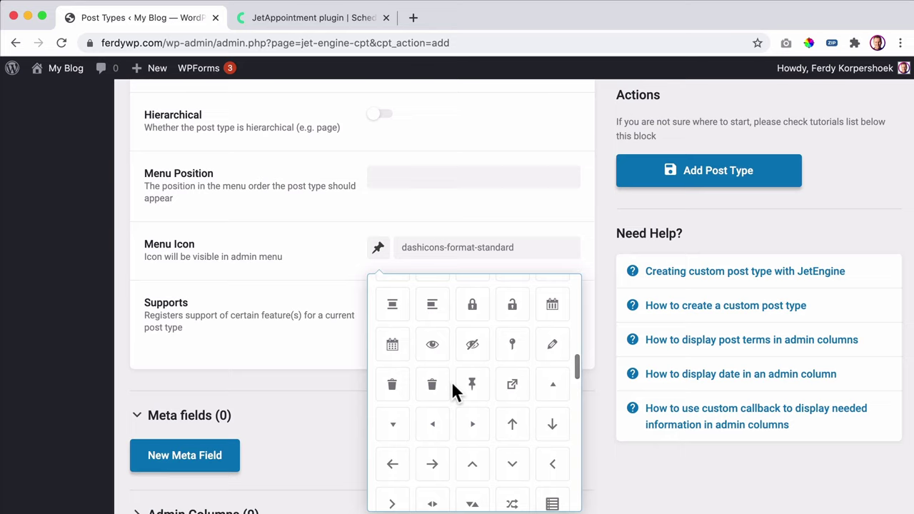
pyautogui.scroll(-8, 451, 382)
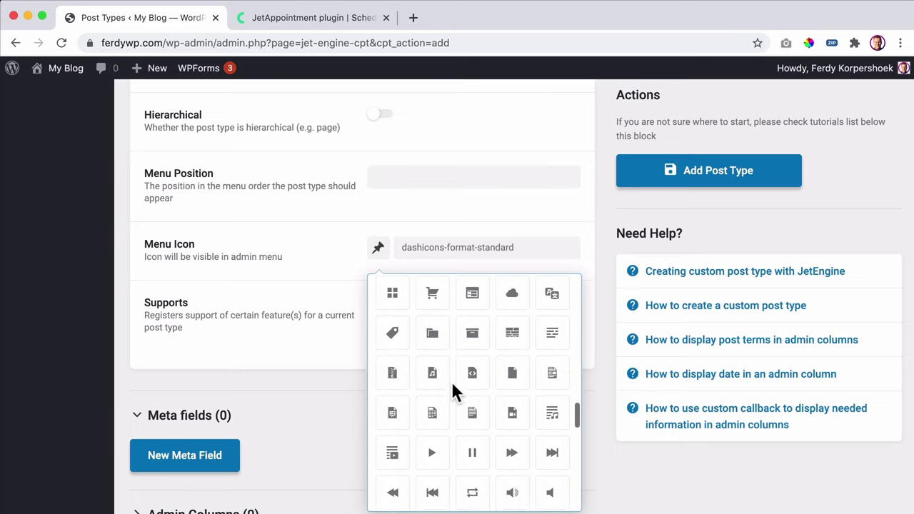
pyautogui.scroll(-12, 451, 381)
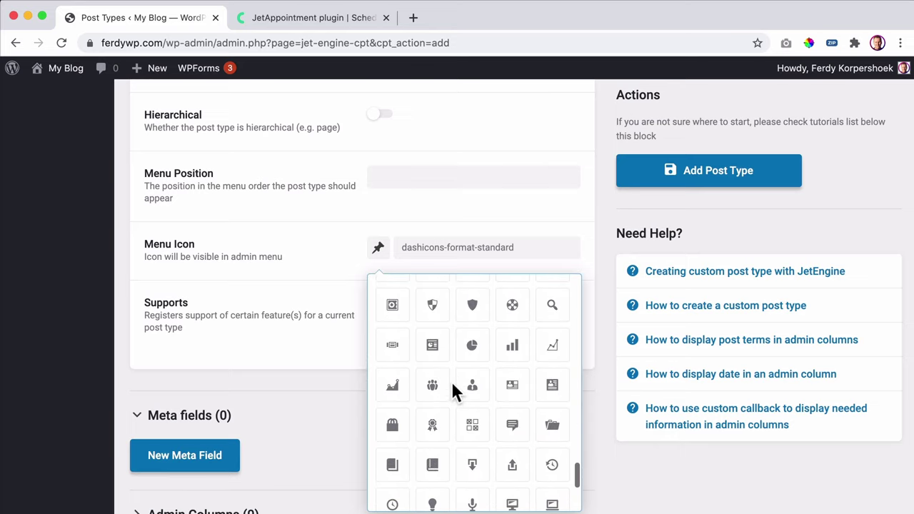
pyautogui.scroll(4, 451, 381)
pyautogui.click(433, 372)
pyautogui.scroll(-3, 440, 392)
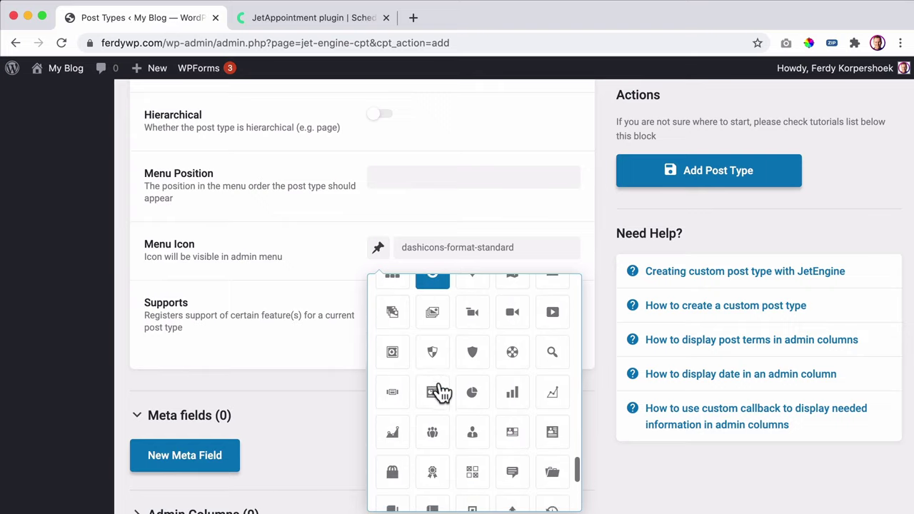
pyautogui.scroll(-2, 441, 392)
pyautogui.click(434, 348)
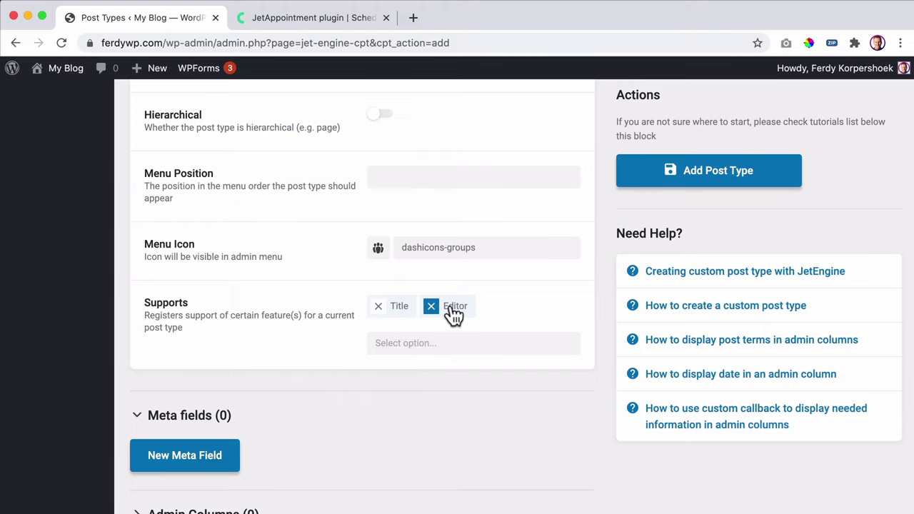
# - Add Thumbnail (Featured Image) to Barbers' Supports and save it with Add Post Type
pyautogui.click(418, 337)
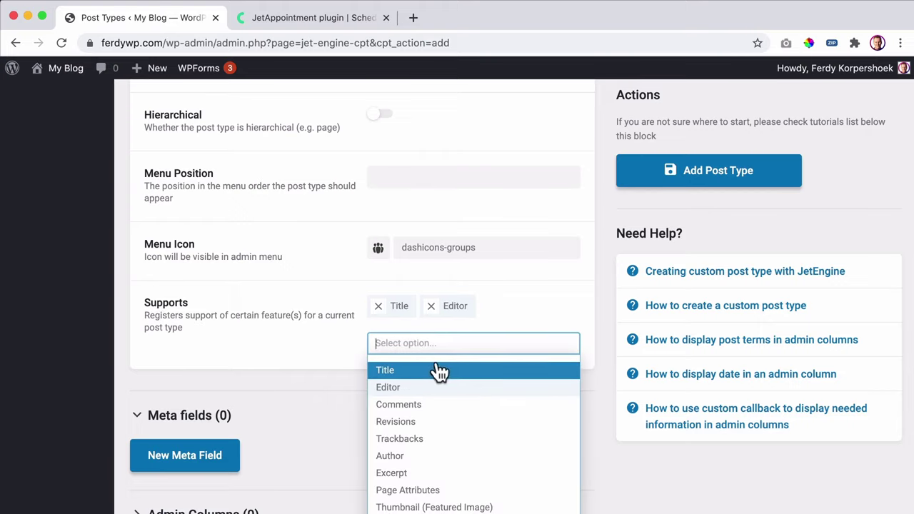
pyautogui.scroll(-2, 437, 370)
pyautogui.click(438, 442)
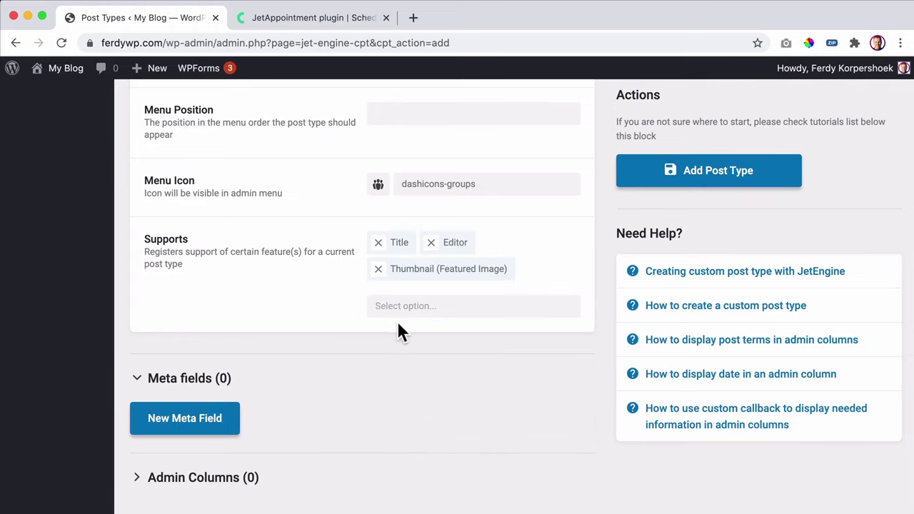
pyautogui.scroll(15, 612, 353)
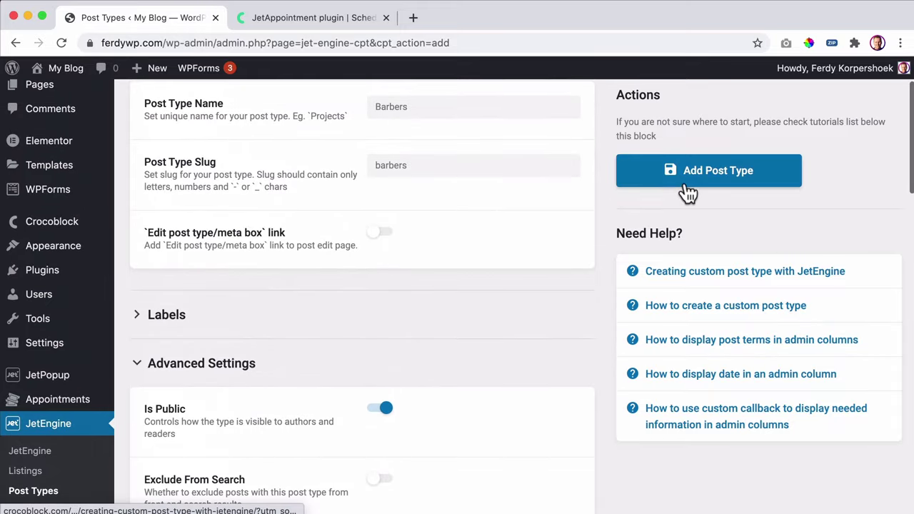
pyautogui.click(696, 183)
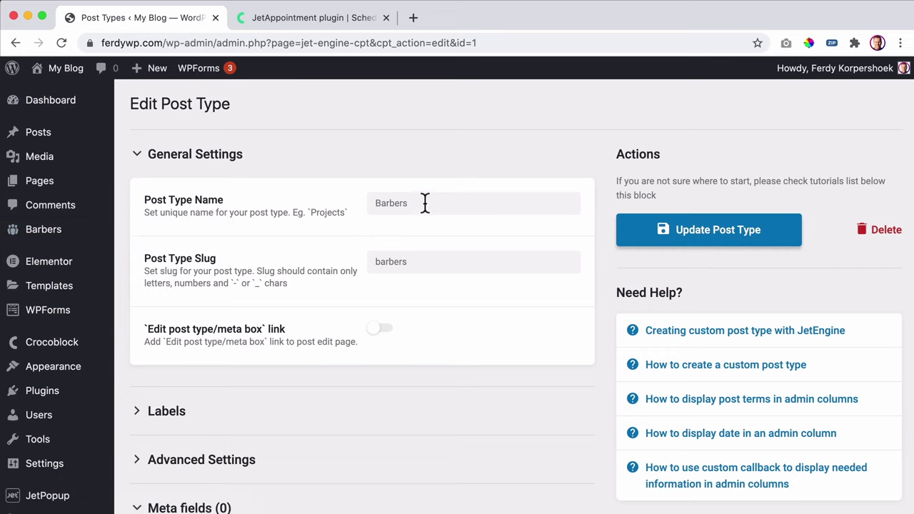
pyautogui.scroll(-3, 45, 261)
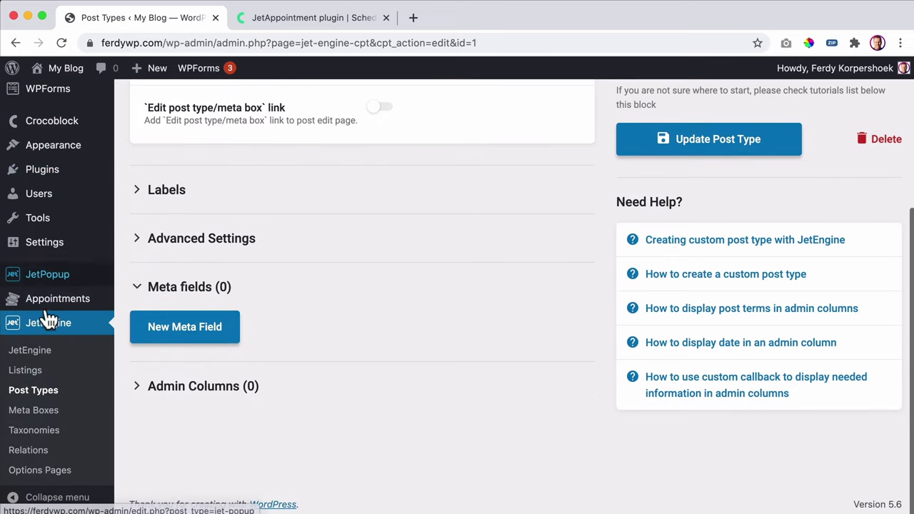
# - From the Post Types list, add a new post type named Services with slug services
pyautogui.click(34, 390)
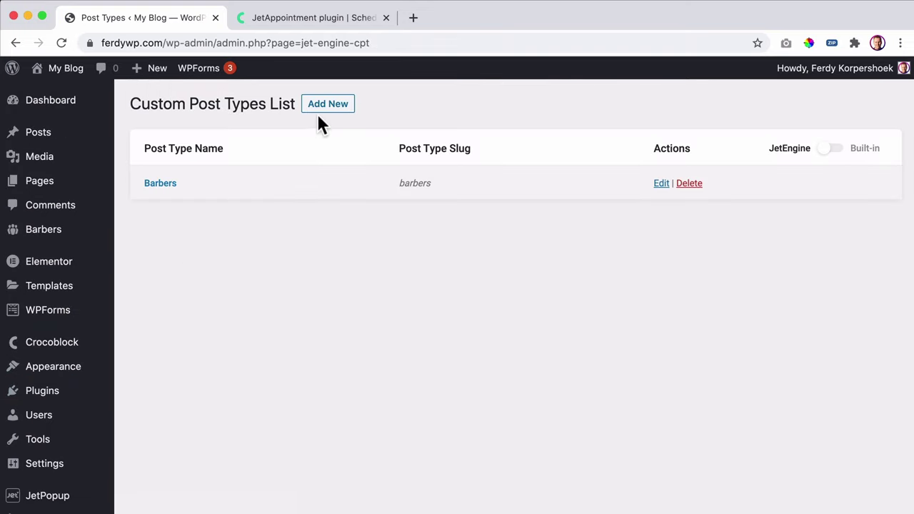
pyautogui.click(328, 104)
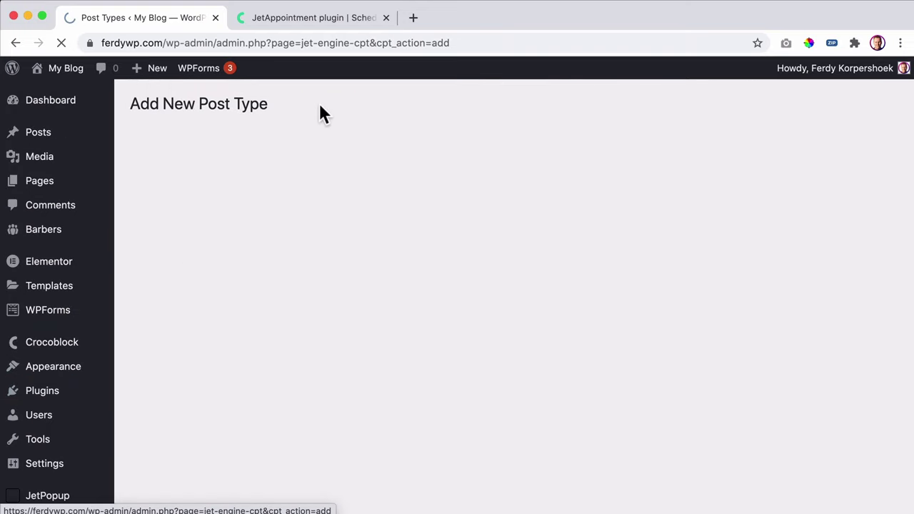
pyautogui.click(428, 199)
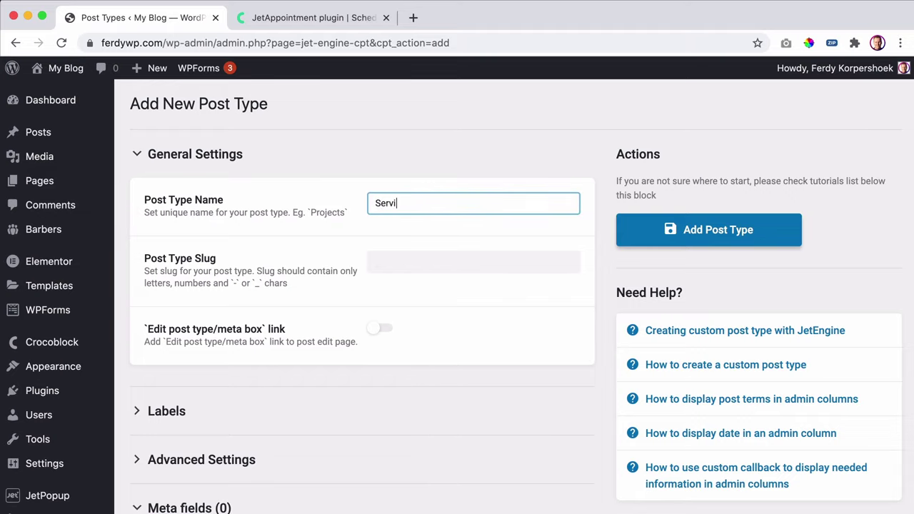
pyautogui.write('Services')
pyautogui.press('Tab')
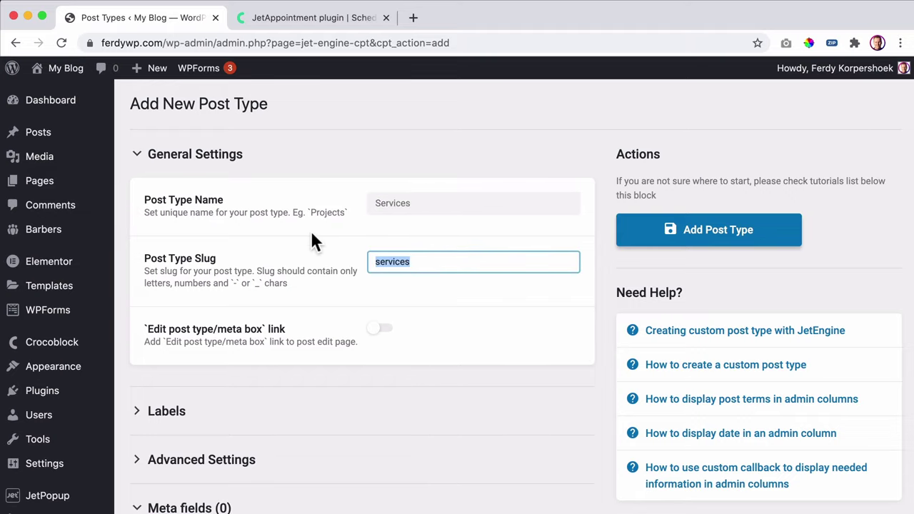
# - Expand the Advanced Settings of the Services post type form
pyautogui.scroll(-5, 314, 239)
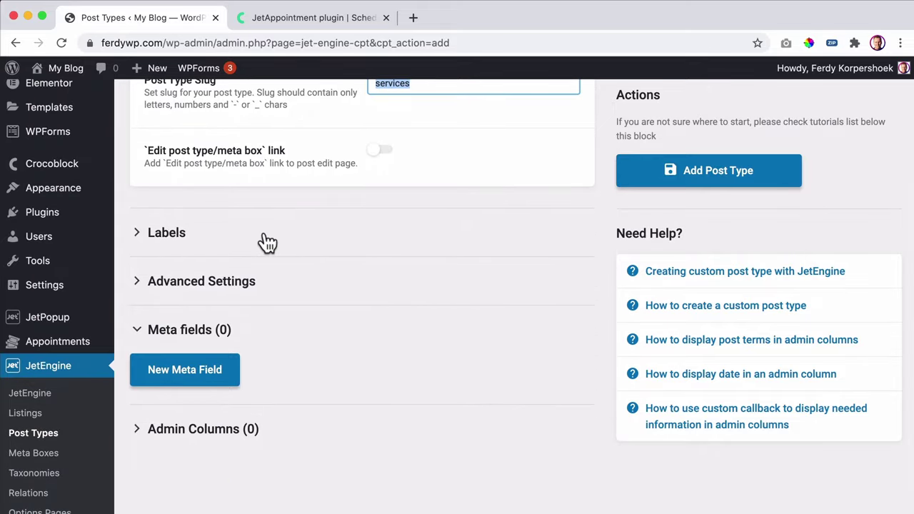
pyautogui.click(227, 284)
pyautogui.scroll(-8, 471, 339)
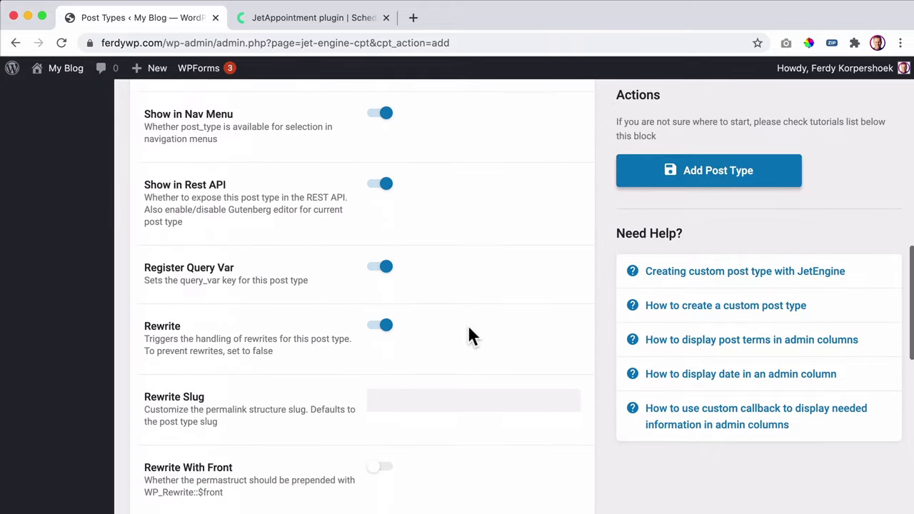
pyautogui.scroll(-8, 469, 334)
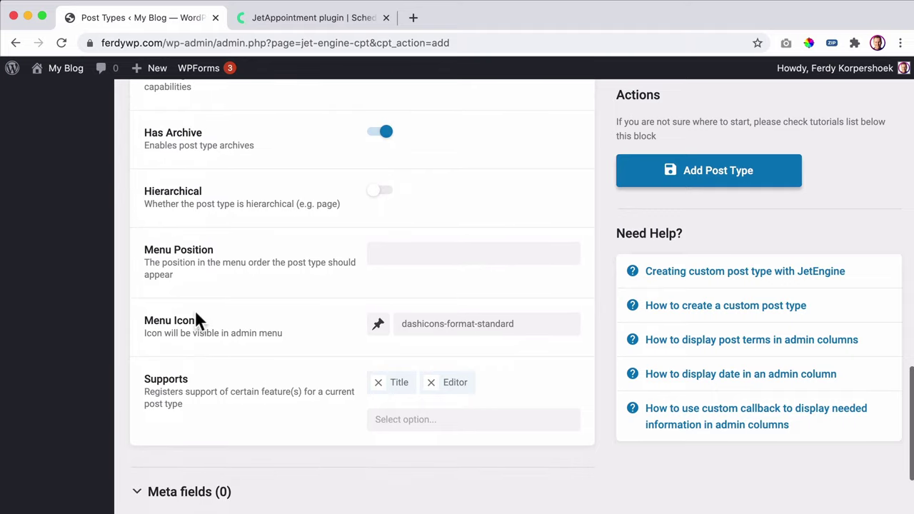
# - Set the Services menu icon to the graduation-cap dashicons-welcome-learn-more
pyautogui.click(418, 325)
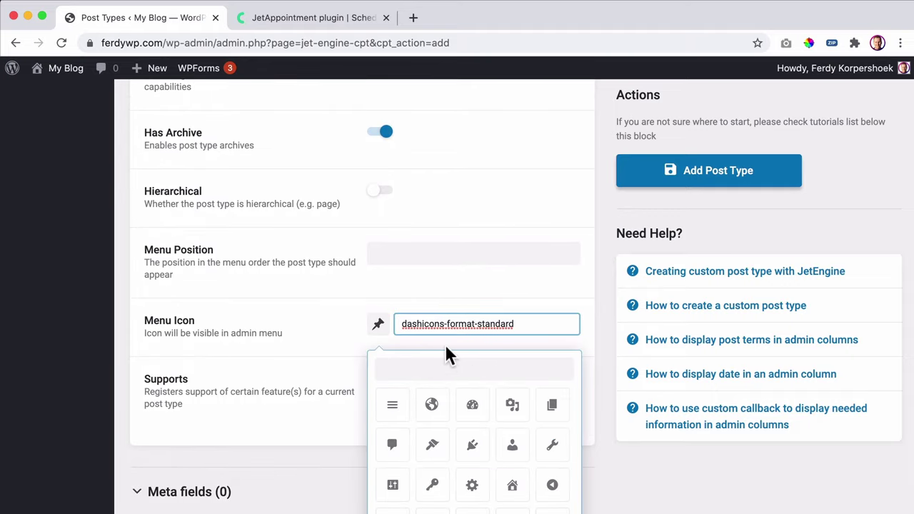
pyautogui.scroll(-3, 445, 344)
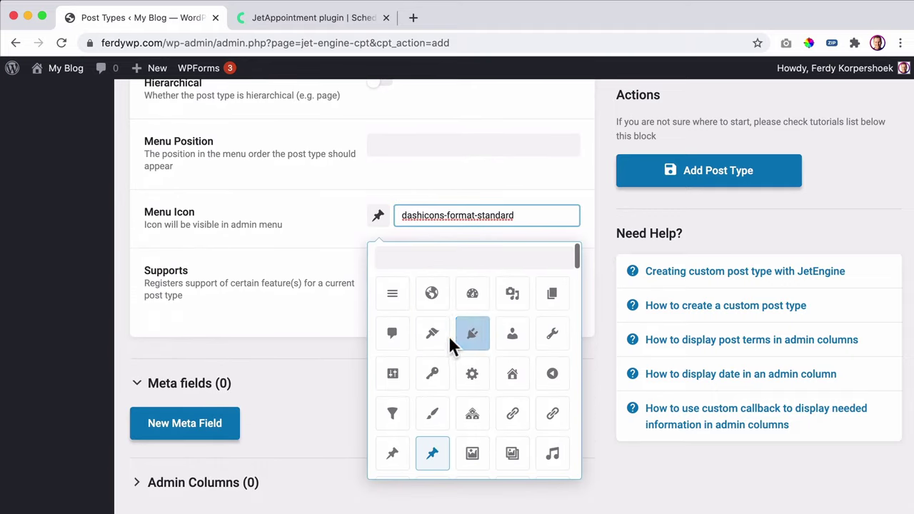
pyautogui.scroll(-1, 444, 343)
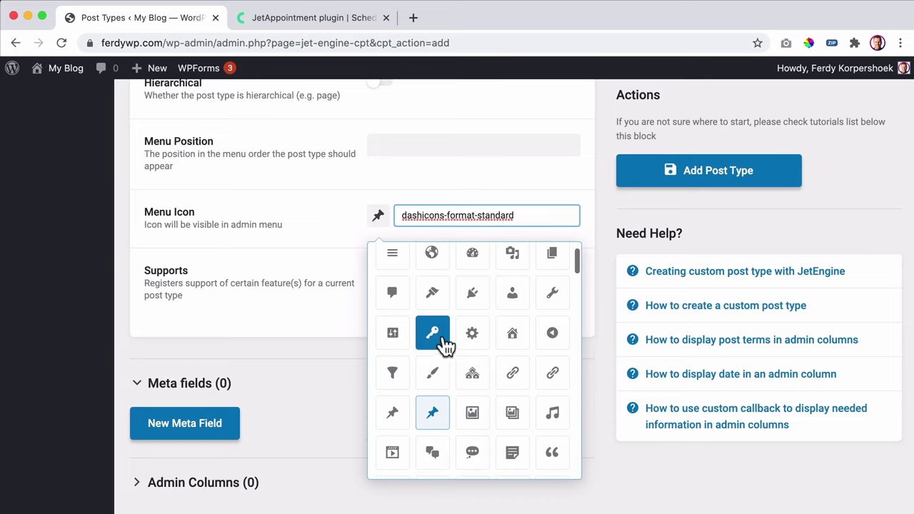
pyautogui.scroll(-3, 444, 342)
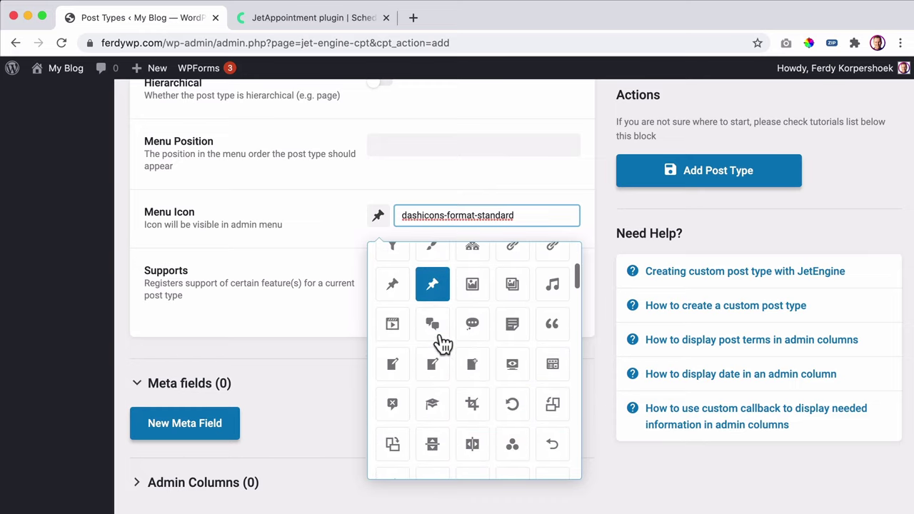
pyautogui.scroll(-3, 442, 344)
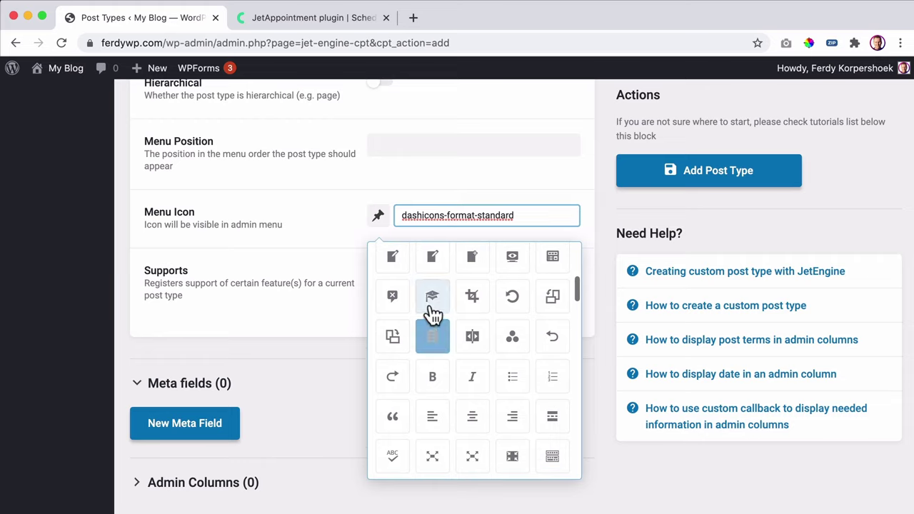
pyautogui.click(432, 304)
pyautogui.click(453, 215)
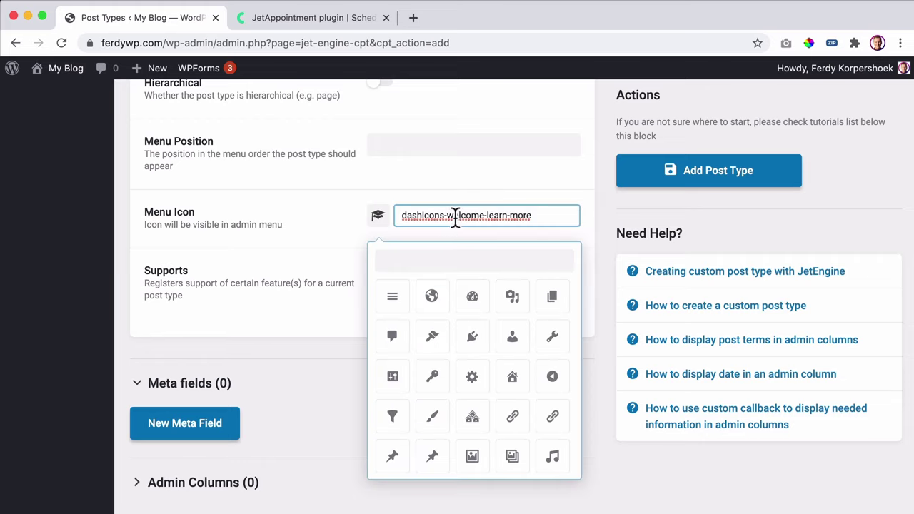
pyautogui.click(335, 404)
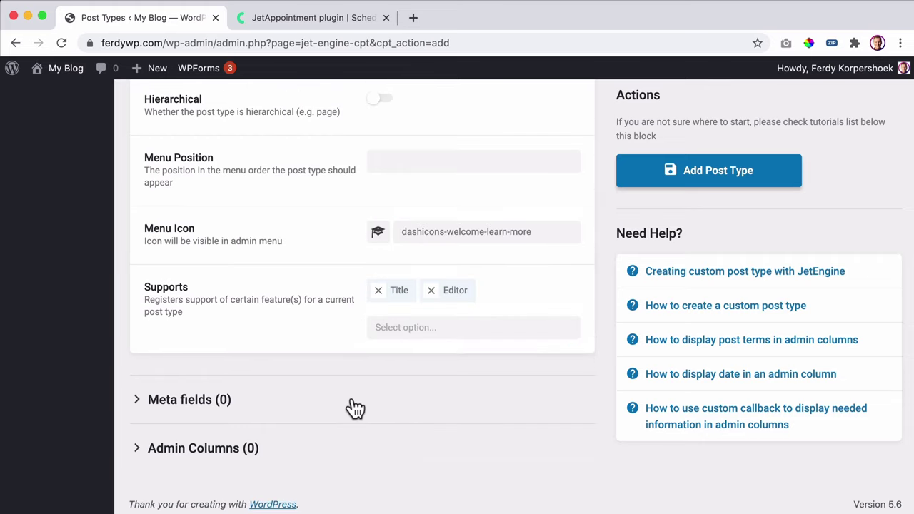
# - Add Thumbnail (Featured Image) support and save the Services post type
pyautogui.click(405, 330)
pyautogui.scroll(-1, 459, 467)
pyautogui.click(456, 465)
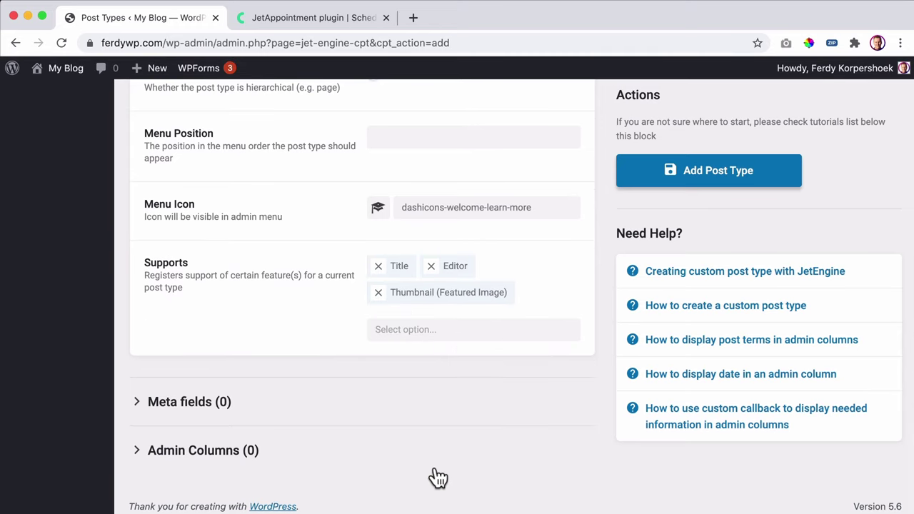
pyautogui.scroll(10, 591, 307)
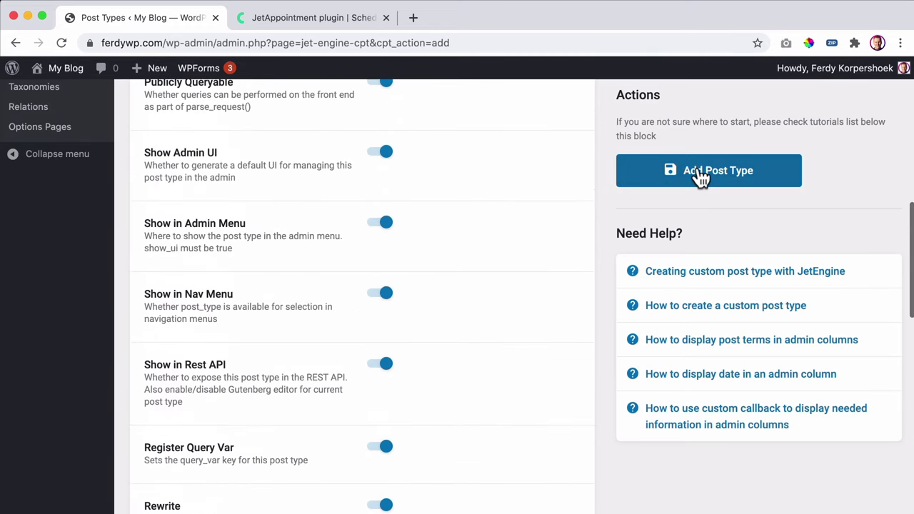
pyautogui.click(700, 177)
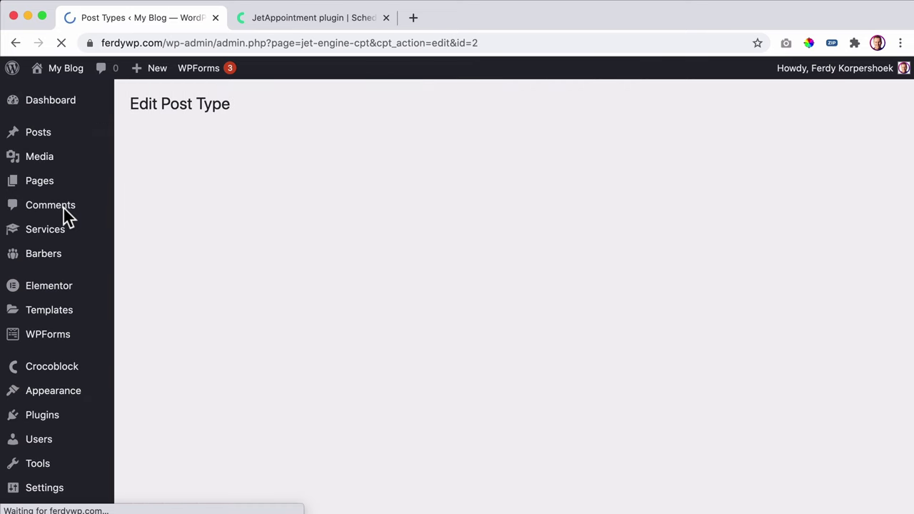
pyautogui.moveTo(48, 232)
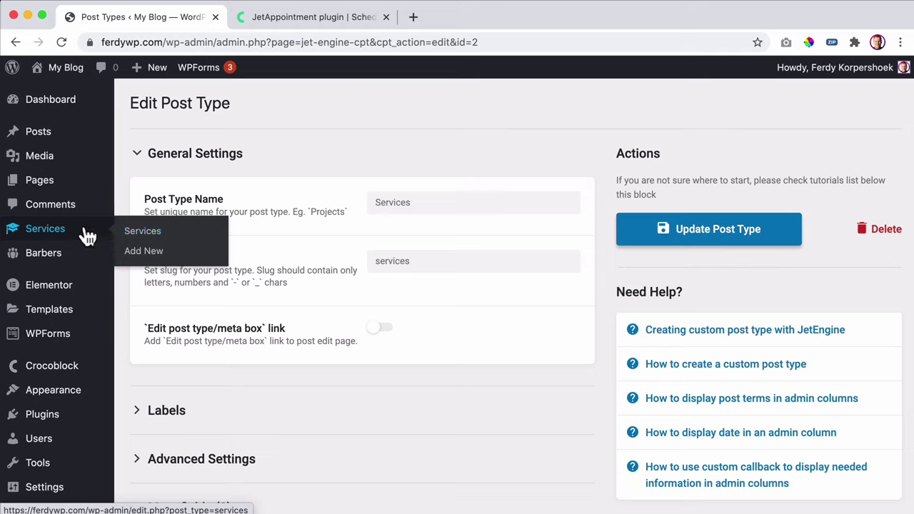
# - Open the live site in a new tab and scroll down to its Pricing and Barbers sections
pyautogui.moveTo(64, 77)
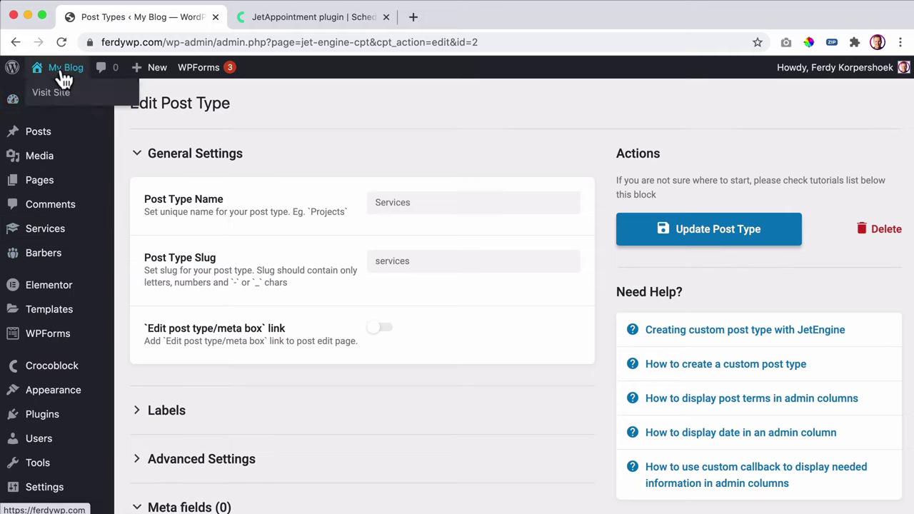
pyautogui.keyDown('super'); pyautogui.click(63, 77); pyautogui.keyUp('super')
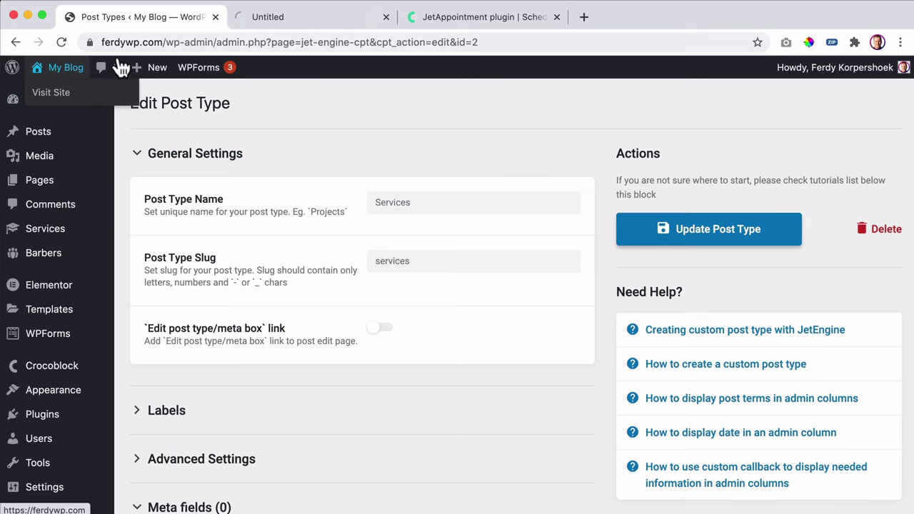
pyautogui.click(289, 20)
pyautogui.scroll(-12, 293, 285)
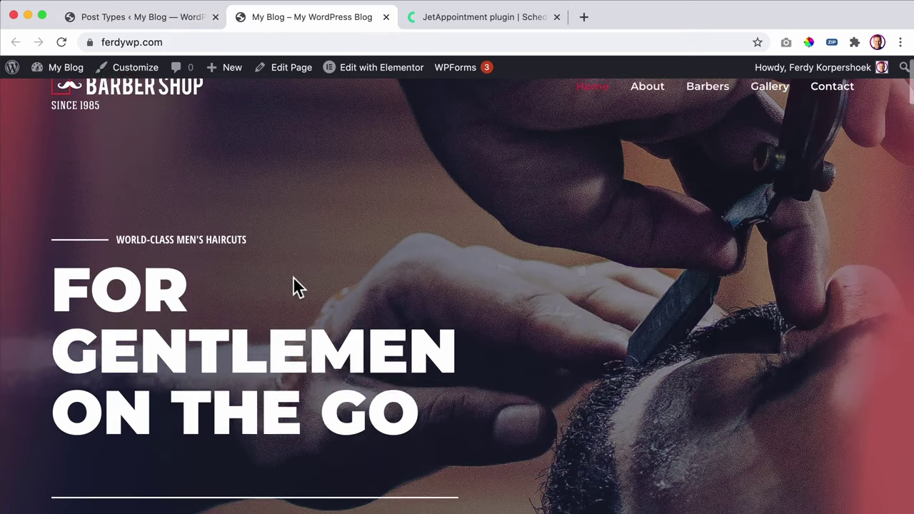
pyautogui.scroll(-12, 292, 277)
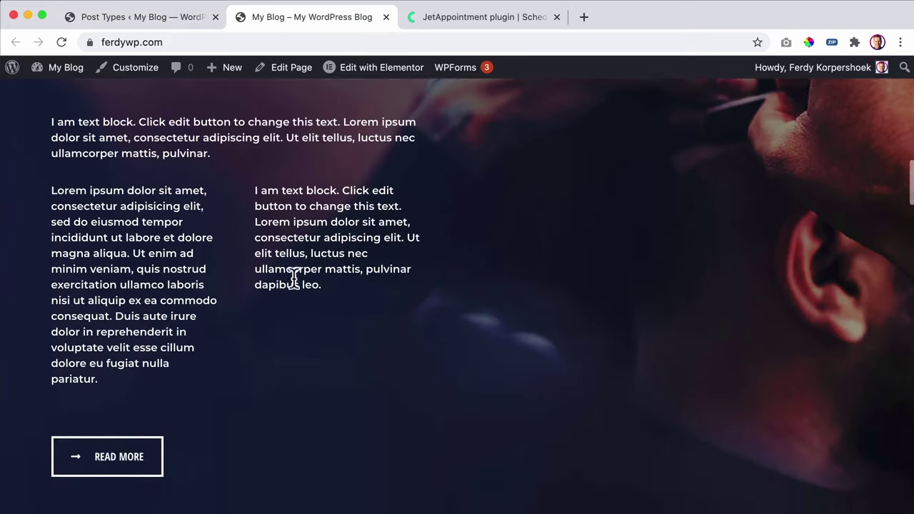
pyautogui.scroll(-3, 266, 288)
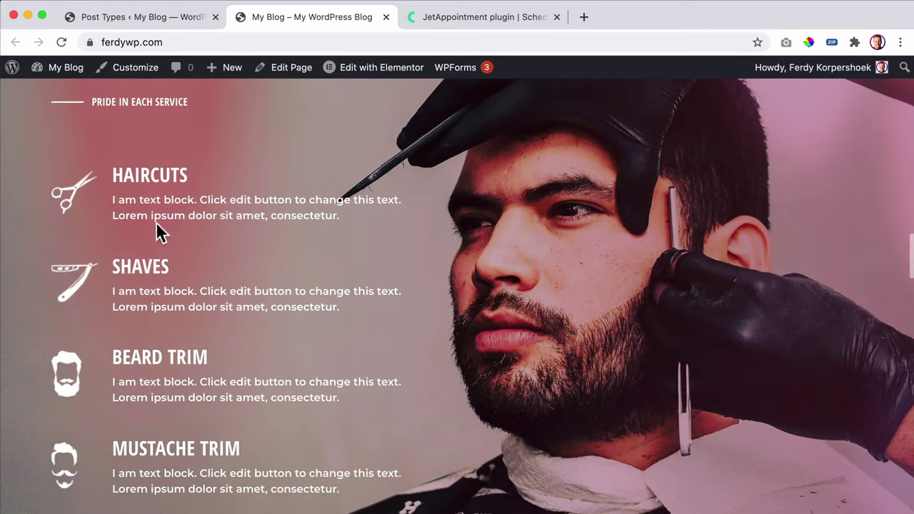
pyautogui.scroll(-2, 141, 363)
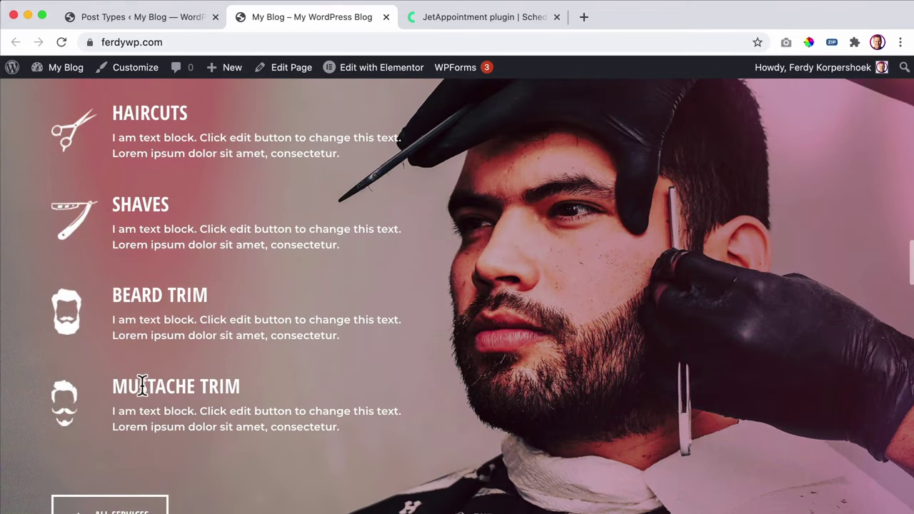
# - Recheck the live site's barber cards after a brief look at the Services editor
pyautogui.click(130, 22)
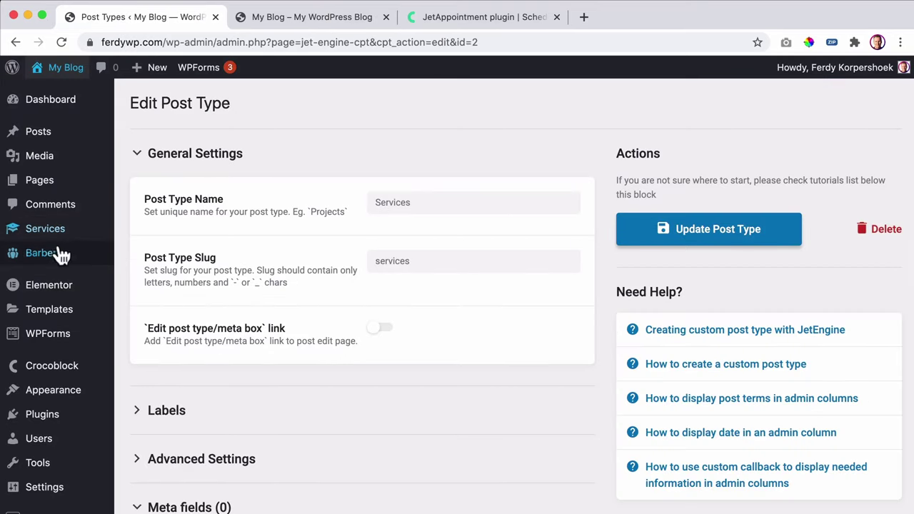
pyautogui.click(270, 17)
pyautogui.scroll(-8, 253, 185)
pyautogui.scroll(-15, 249, 202)
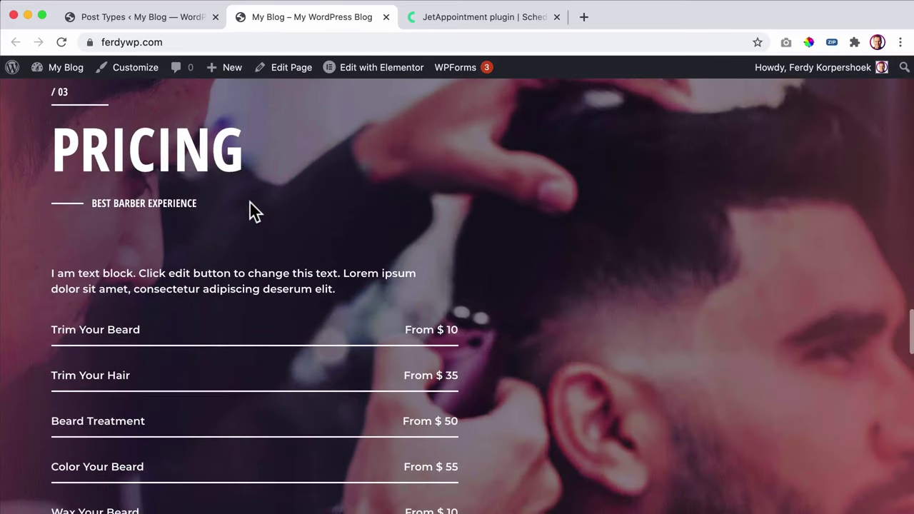
pyautogui.scroll(-2, 235, 271)
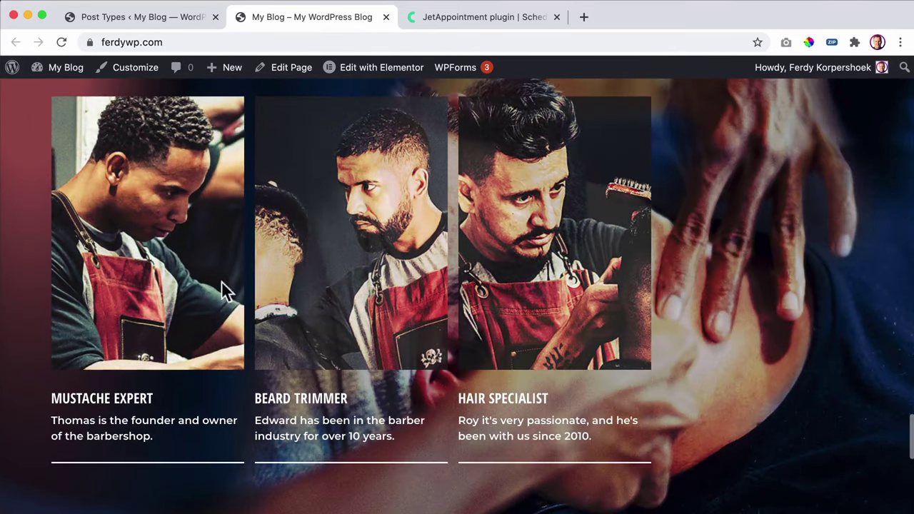
pyautogui.scroll(-5, 435, 368)
pyautogui.scroll(3, 243, 330)
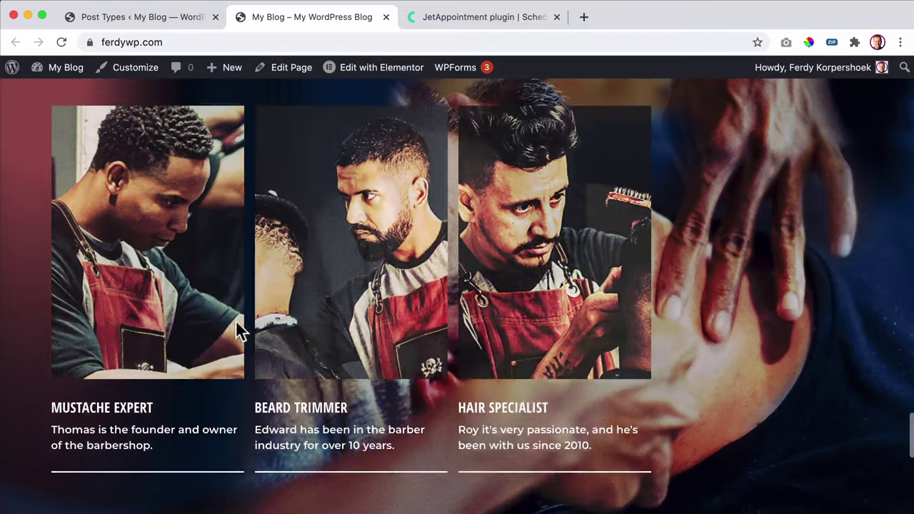
pyautogui.click(152, 20)
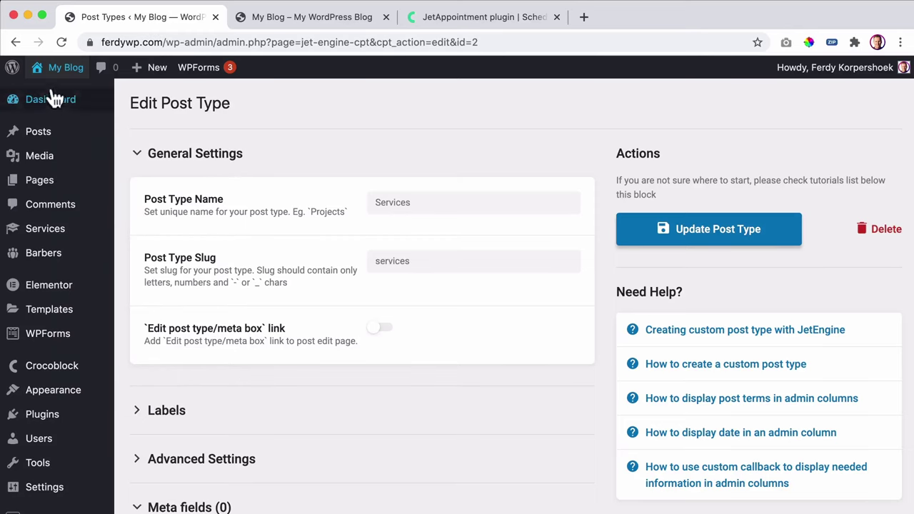
# - Take a last look at the top of the live site, then settle on the Services editor
pyautogui.moveTo(33, 76)
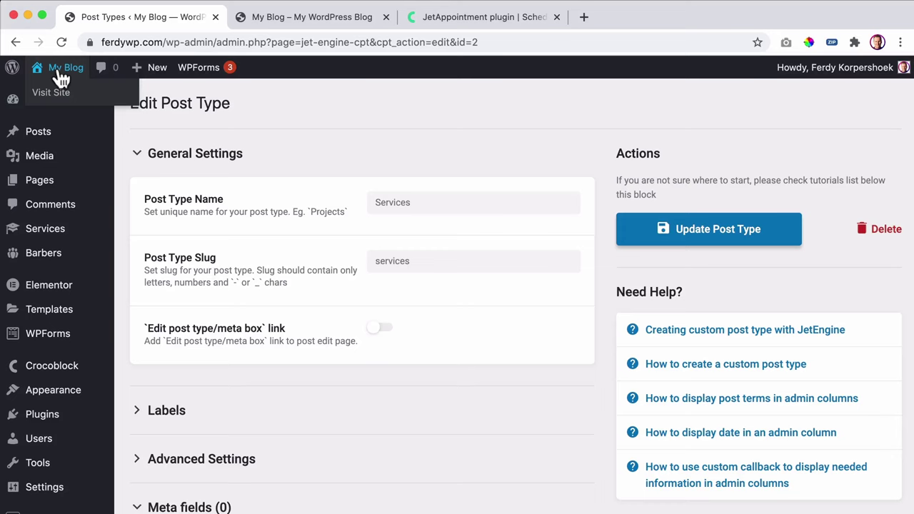
pyautogui.click(260, 20)
pyautogui.scroll(5, 127, 125)
pyautogui.scroll(10, 127, 125)
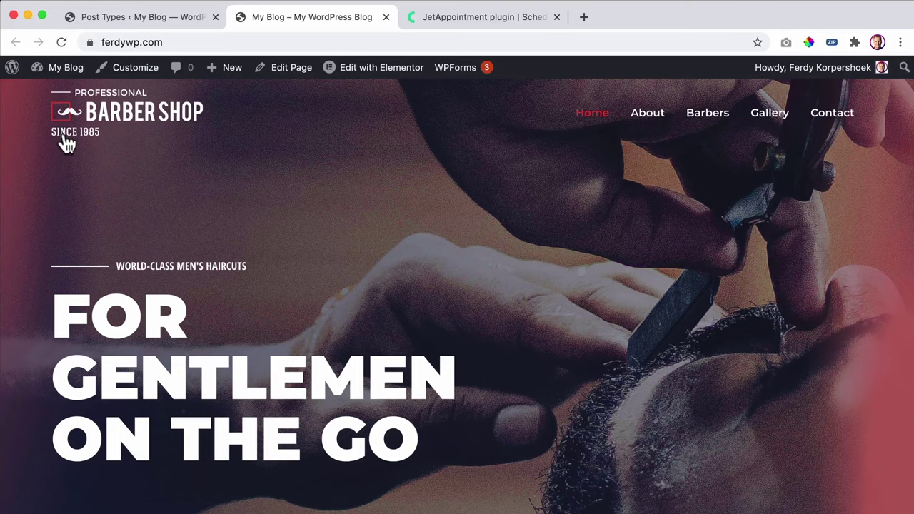
pyautogui.click(123, 19)
pyautogui.scroll(-5, 65, 317)
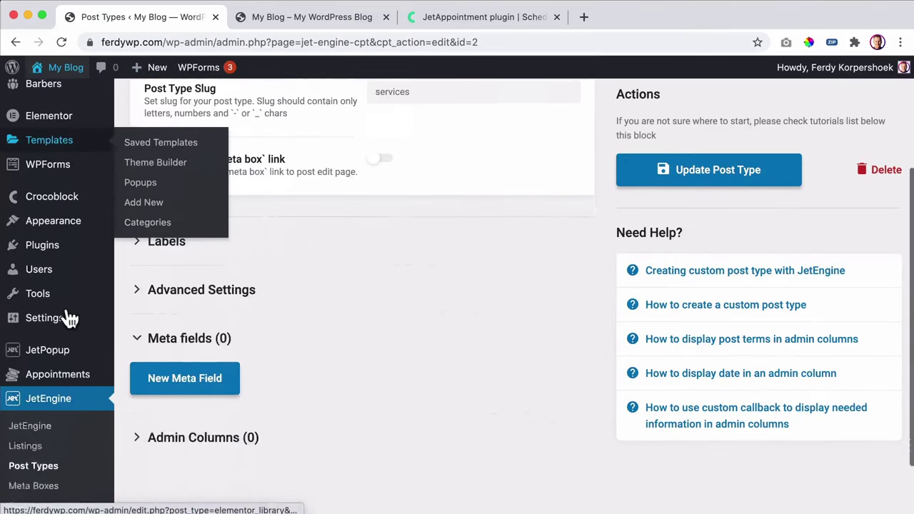
# - In General Settings, set the site title to 'Professional Barber Shop' and tagline 'Since 1985'
pyautogui.moveTo(93, 255)
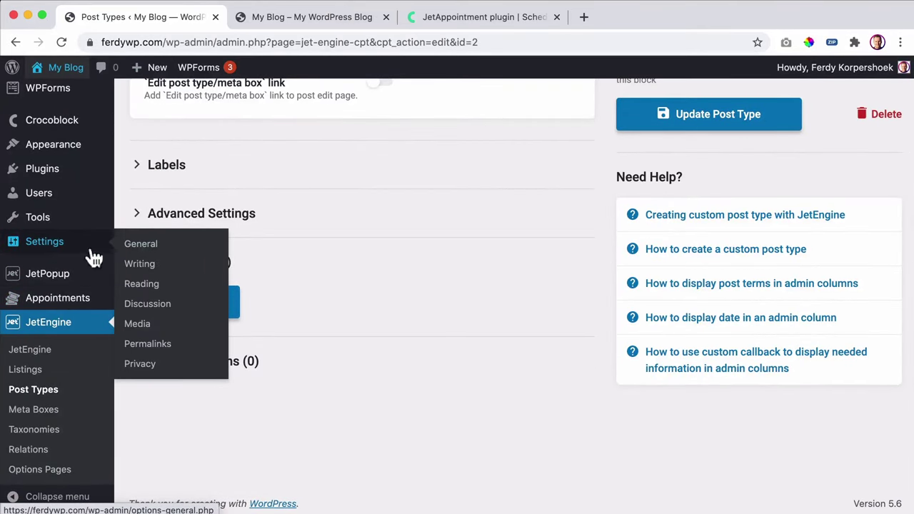
pyautogui.click(138, 247)
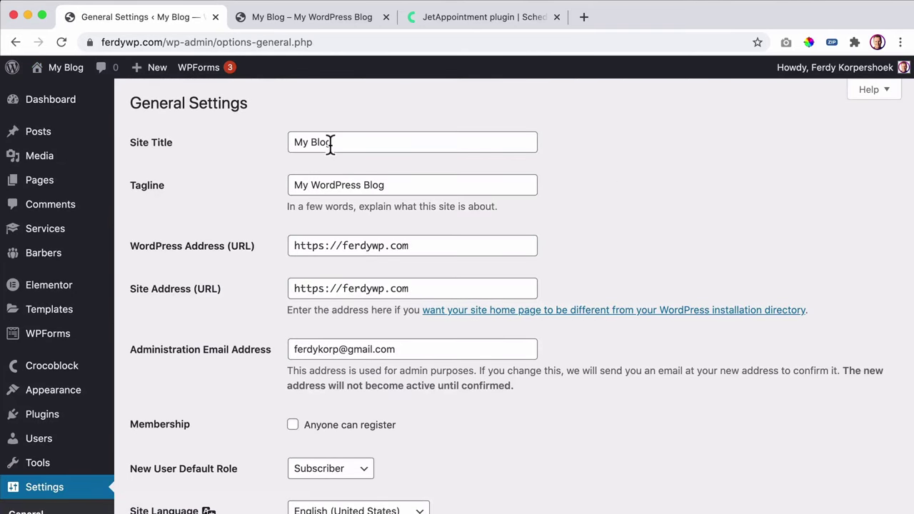
pyautogui.tripleClick(330, 142)
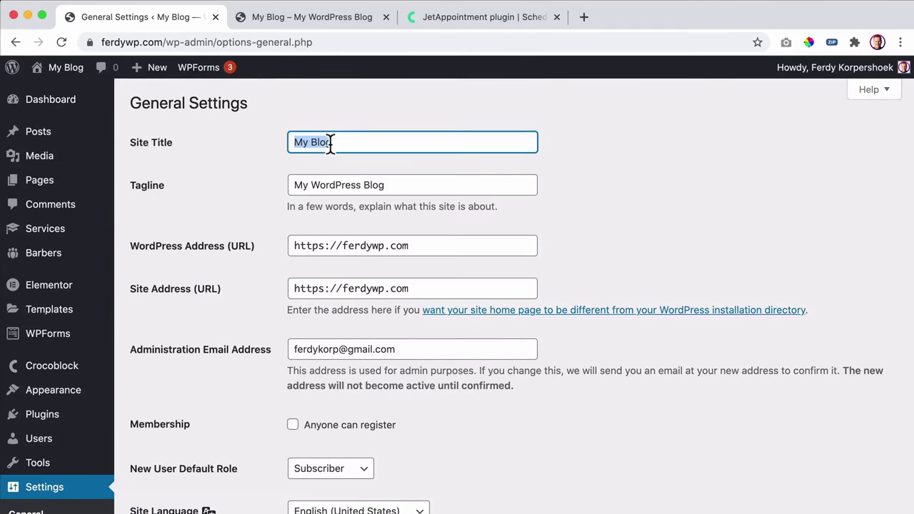
pyautogui.write('Professional')
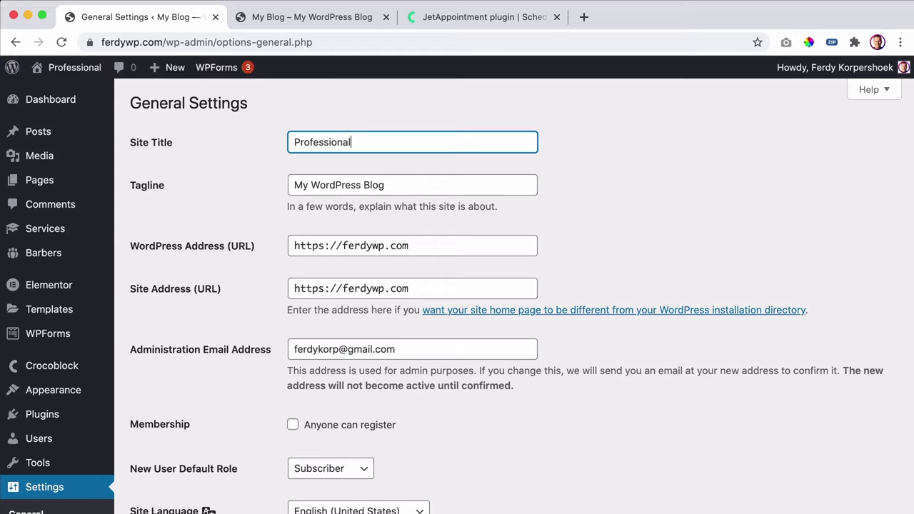
pyautogui.write(' Barber Shop')
pyautogui.press('Tab')
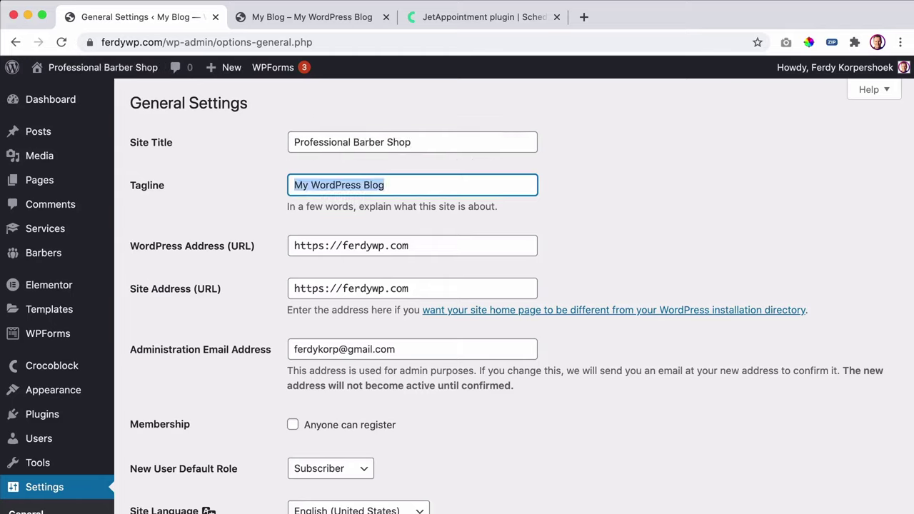
pyautogui.write('Si')
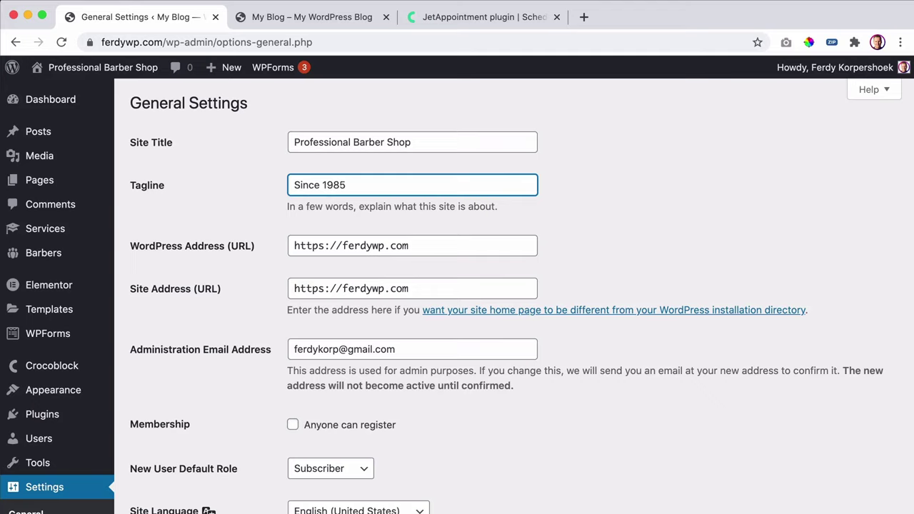
pyautogui.write('nce 1985')
# - Edit the site title to 'Barber Shop New York' and save the settings
pyautogui.moveTo(357, 141); pyautogui.dragTo(290, 141)
pyautogui.press('BackSpace')
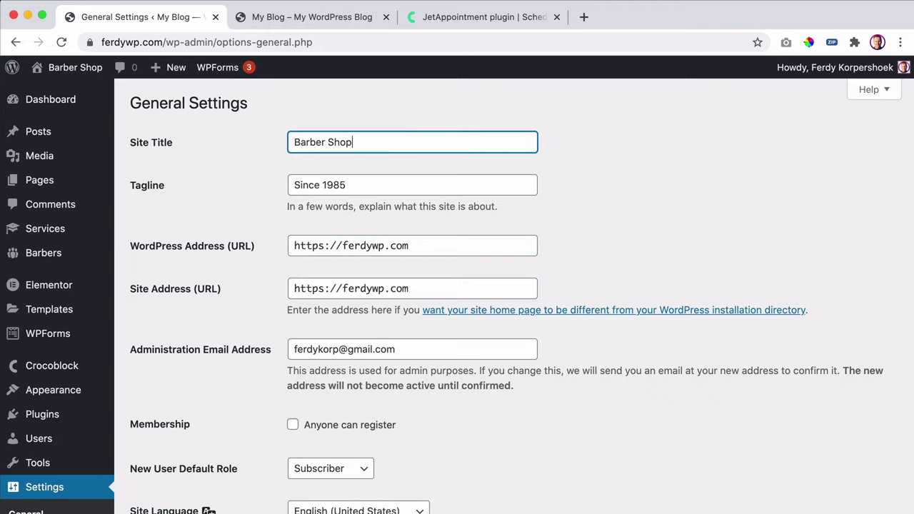
pyautogui.write('Ney W')
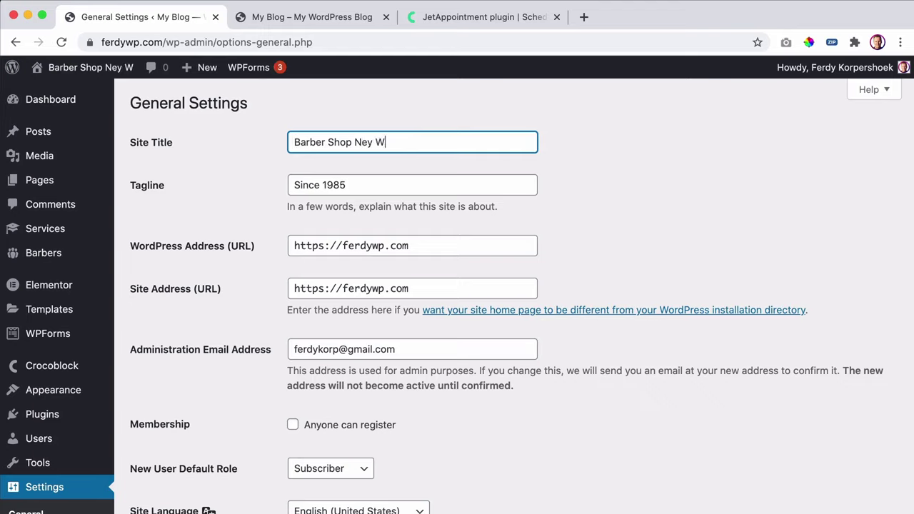
pyautogui.press('BackSpace')
pyautogui.press('BackSpace')
pyautogui.press('BackSpace')
pyautogui.write('w York')
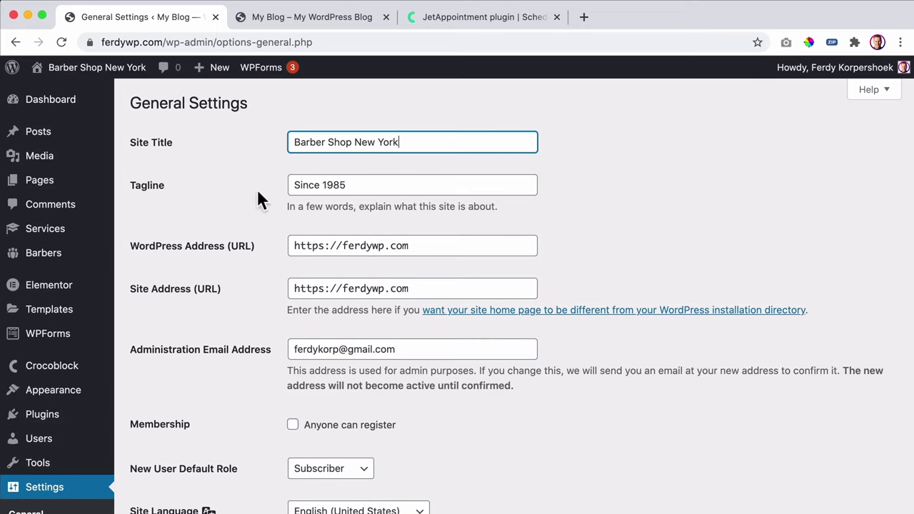
pyautogui.scroll(-10, 230, 224)
pyautogui.click(169, 446)
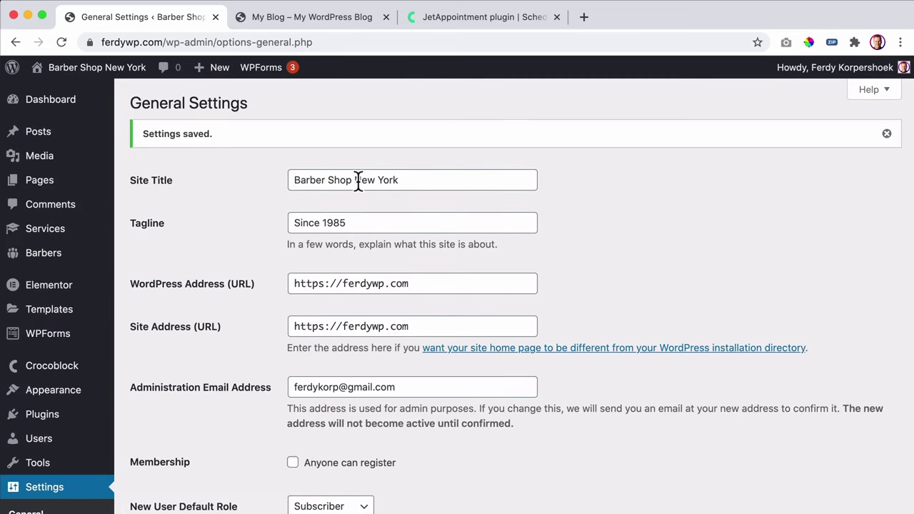
# - Google the site title 'Barber Shop New York', then return to General Settings
pyautogui.doubleClick(389, 181)
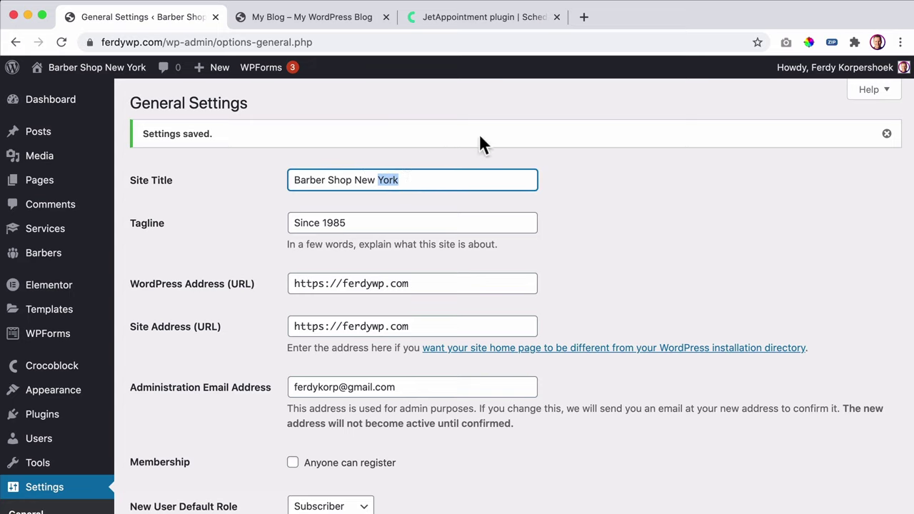
pyautogui.press('super+a')
pyautogui.press('super+c')
pyautogui.click(584, 17)
pyautogui.press('super+v')
pyautogui.press('Return')
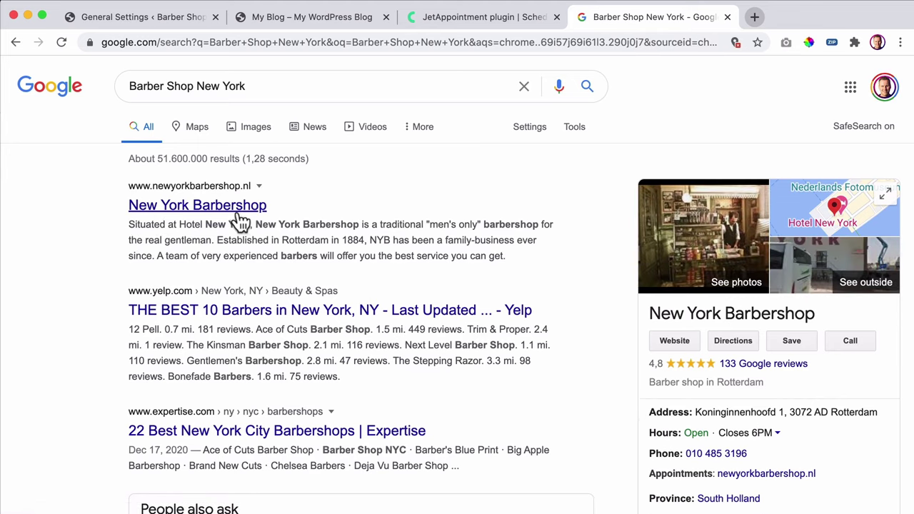
pyautogui.click(444, 19)
pyautogui.click(254, 25)
pyautogui.click(167, 25)
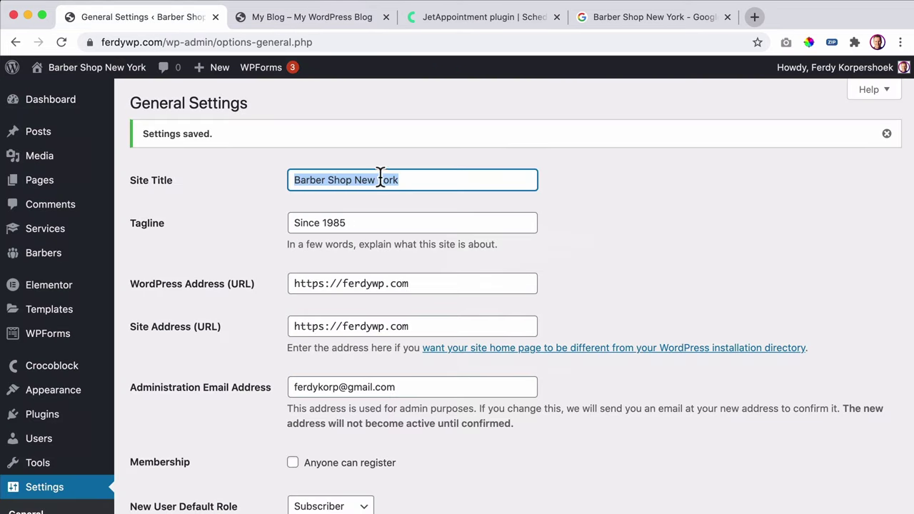
pyautogui.click(333, 179)
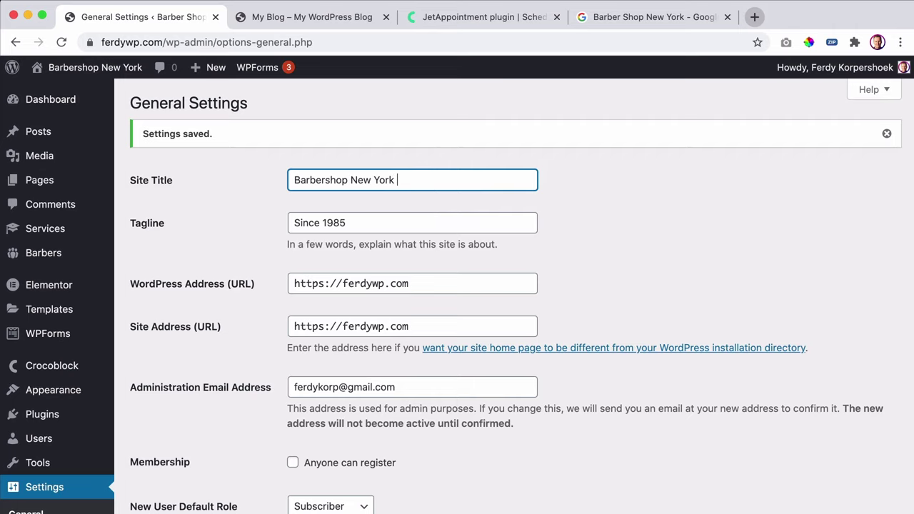
# - Save the 'Barbershop New York' title and visit the live site from the admin bar
pyautogui.scroll(-15, 174, 238)
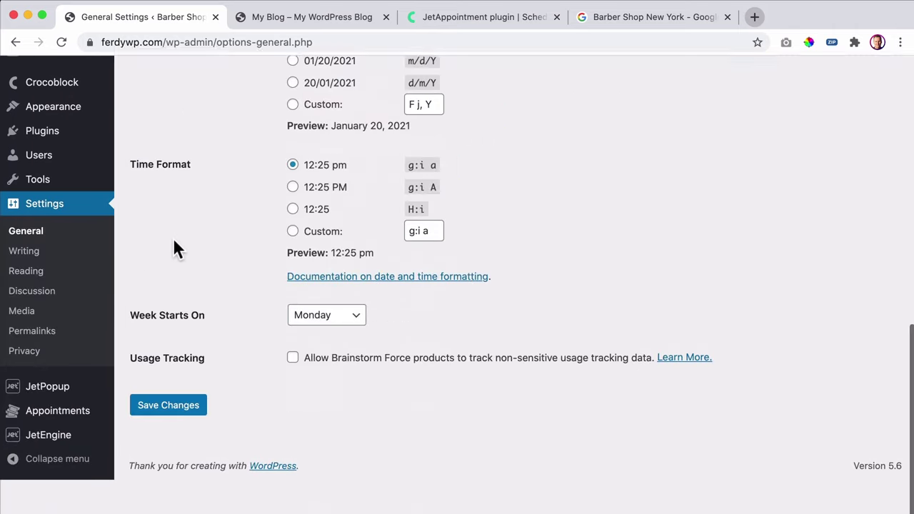
pyautogui.click(180, 444)
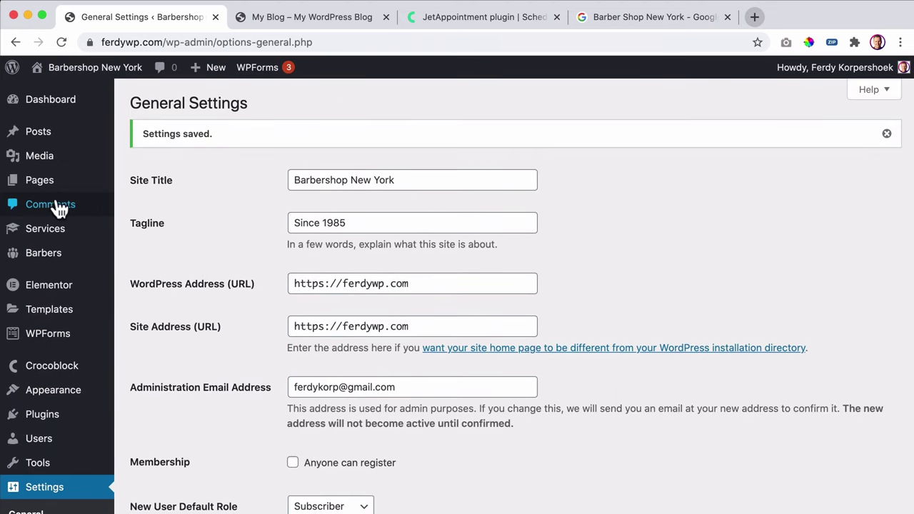
pyautogui.moveTo(44, 257)
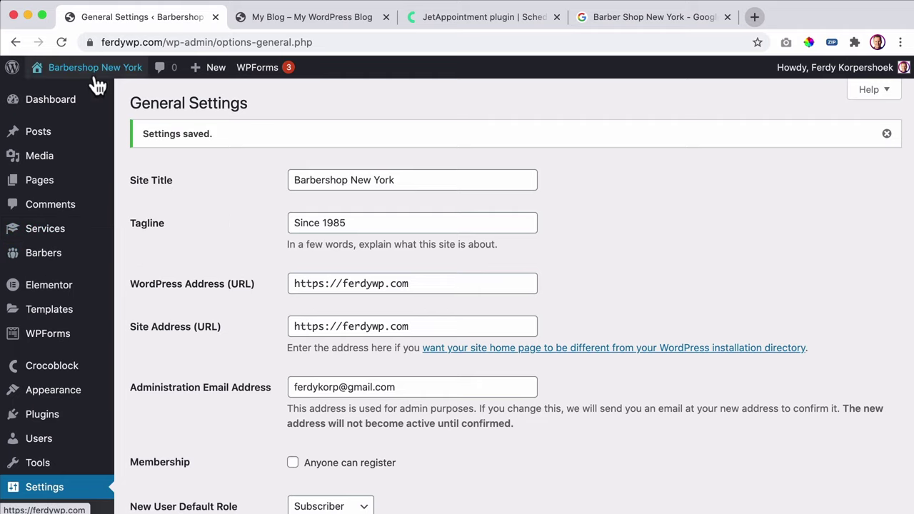
pyautogui.moveTo(84, 75)
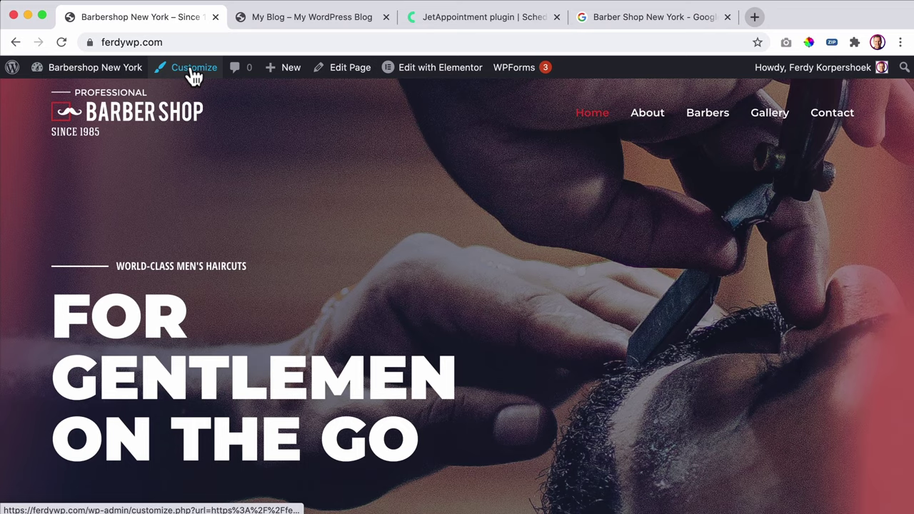
# - In the Customizer's Menus section, open the menu named 'Menu' for editing
pyautogui.click(193, 72)
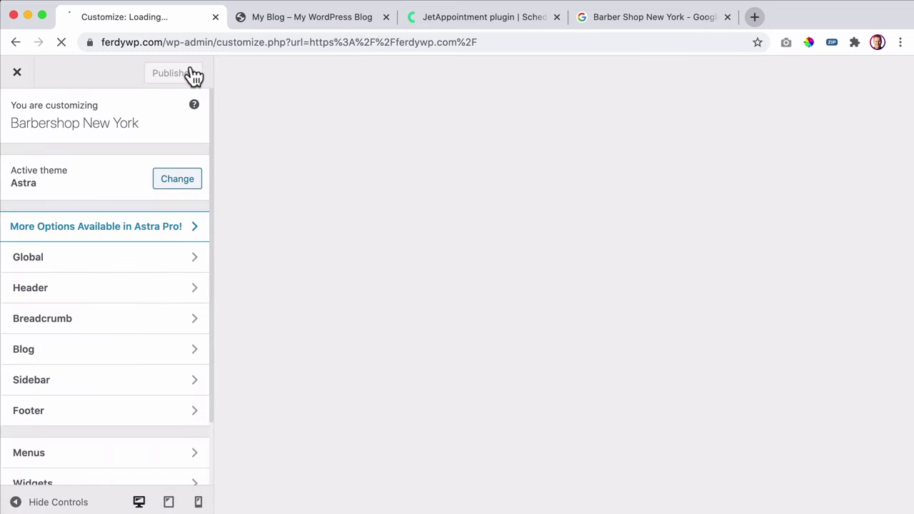
pyautogui.scroll(-2, 54, 250)
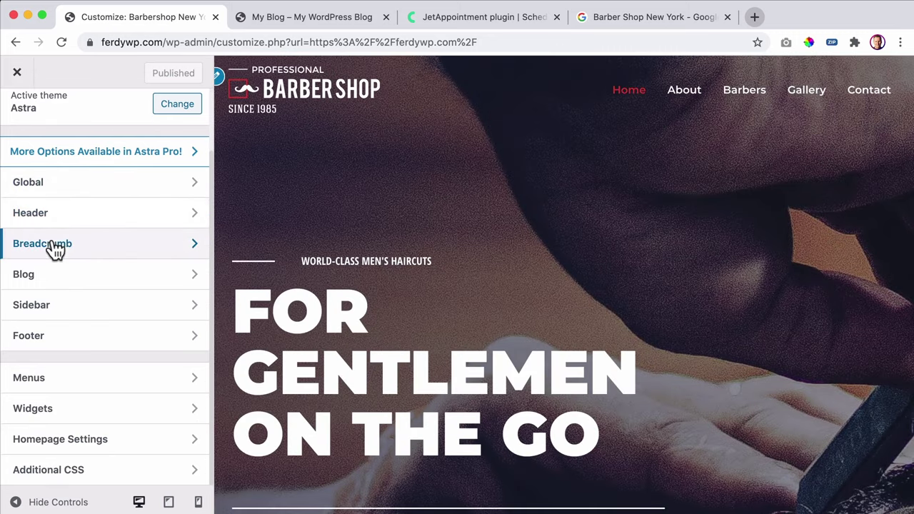
pyautogui.click(50, 377)
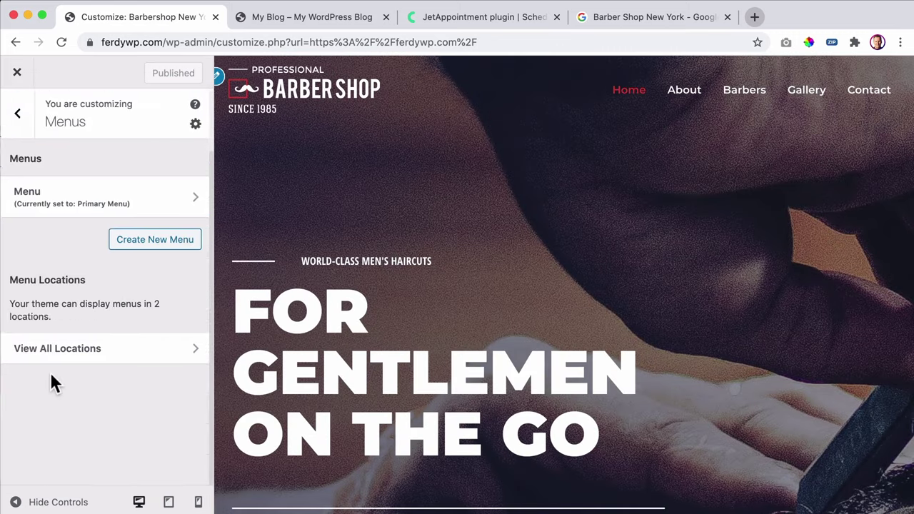
pyautogui.click(107, 204)
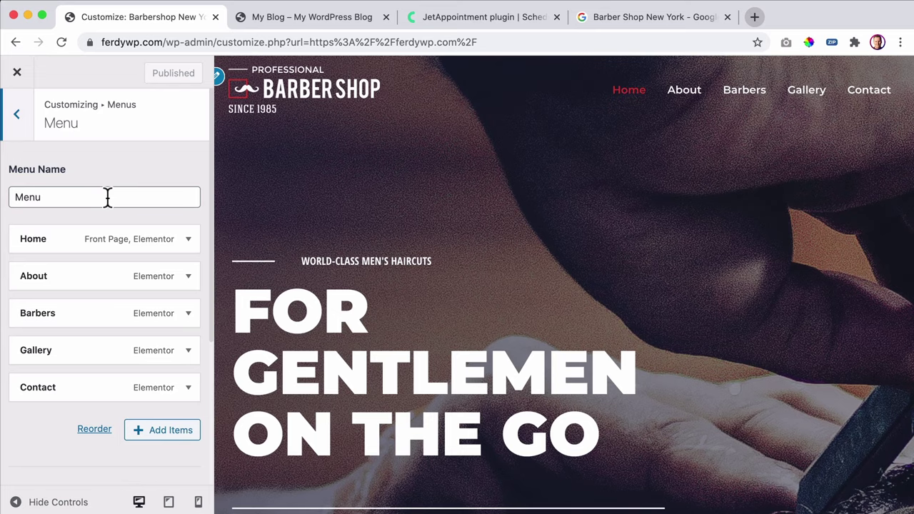
pyautogui.scroll(-1, 107, 197)
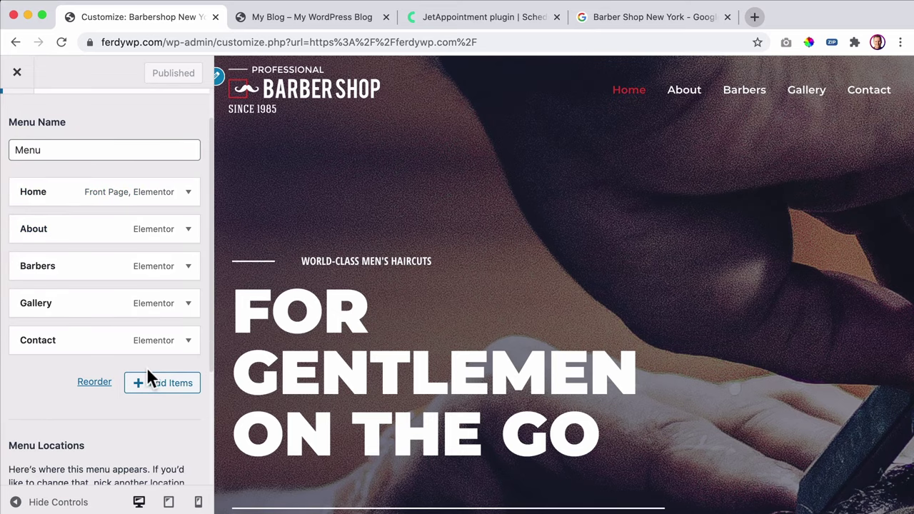
pyautogui.scroll(1, 147, 369)
# - Expand Services under Add Items and add a new 'Haircut' service post to the menu
pyautogui.click(162, 391)
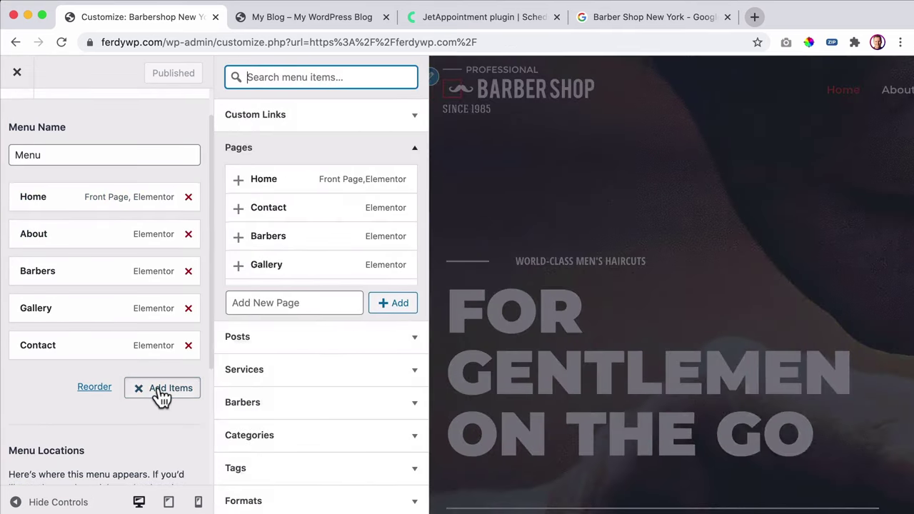
pyautogui.scroll(-1, 307, 275)
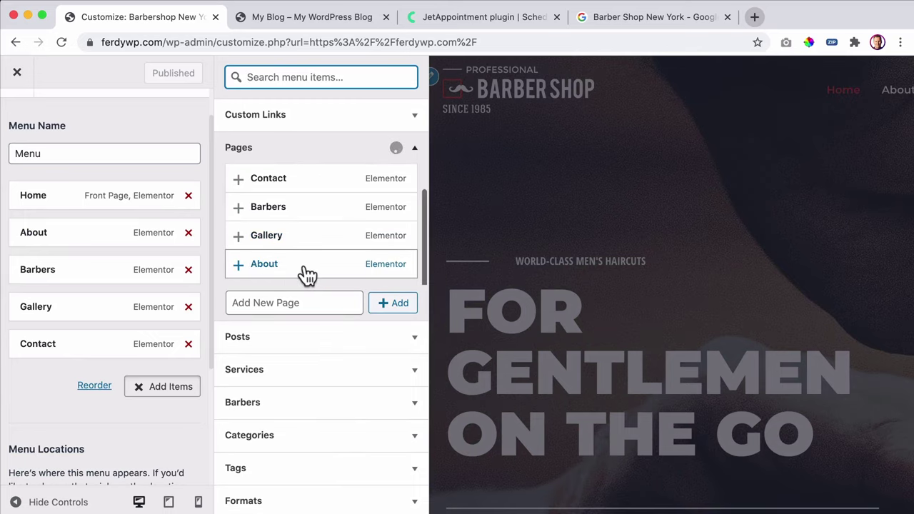
pyautogui.click(271, 380)
pyautogui.click(268, 283)
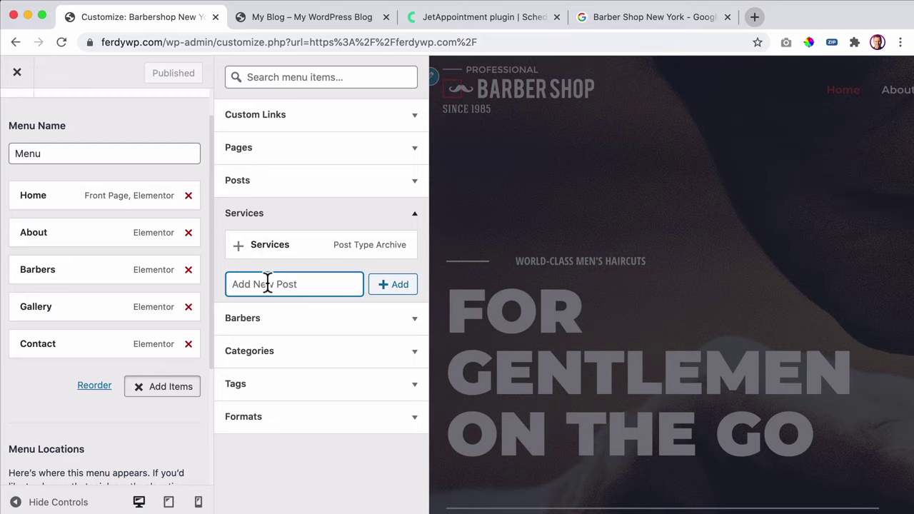
pyautogui.write('H')
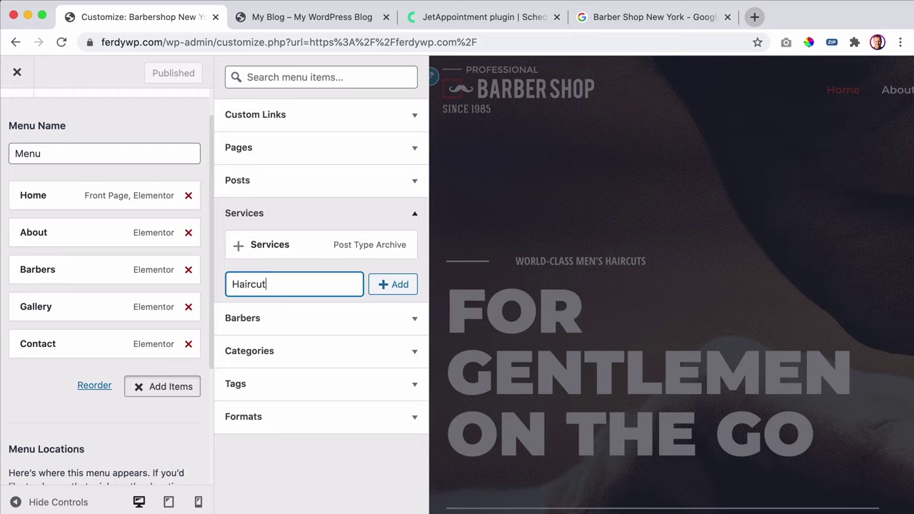
pyautogui.write('aircut')
pyautogui.click(386, 289)
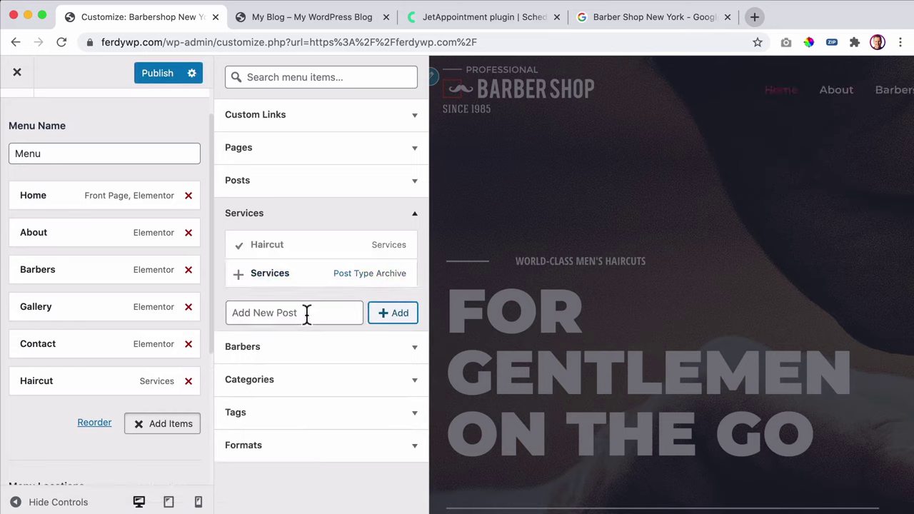
# - Check the service names on the live site, then add a 'Shaving' service post
pyautogui.click(307, 21)
pyautogui.scroll(-15, 229, 201)
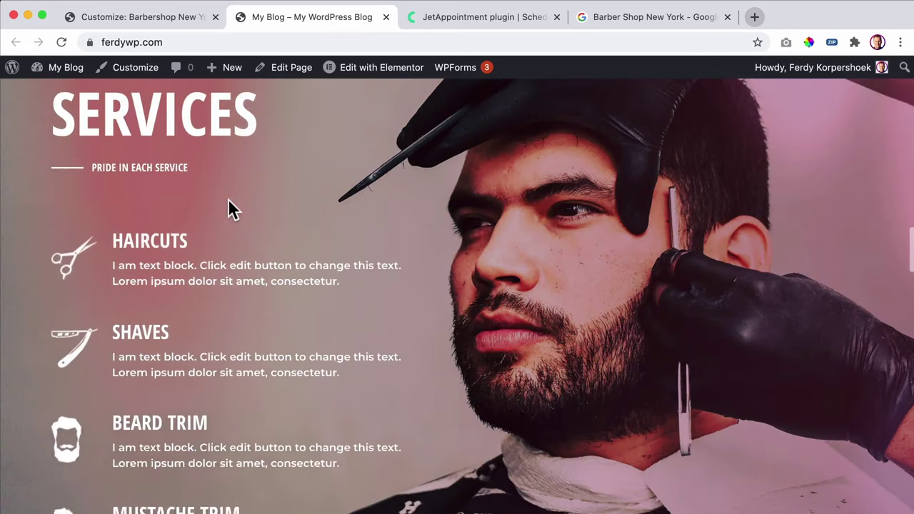
pyautogui.scroll(-3, 228, 207)
pyautogui.click(159, 17)
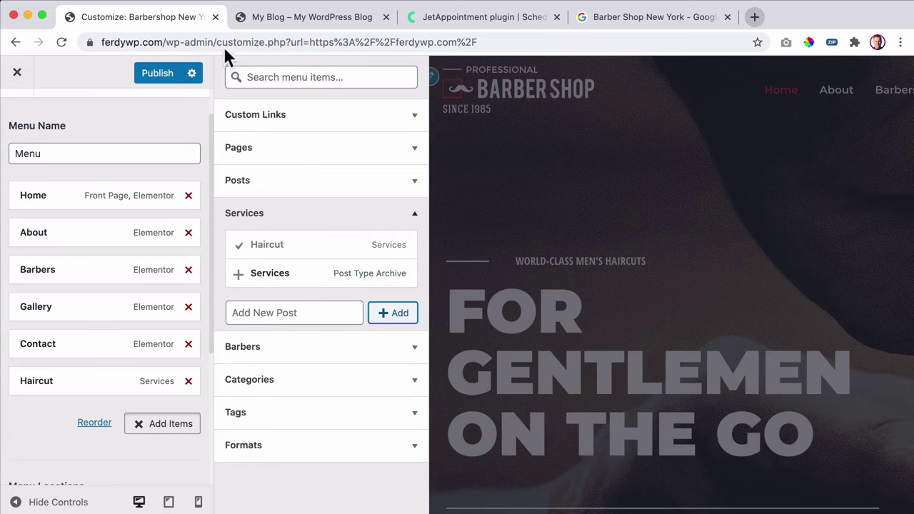
pyautogui.click(302, 19)
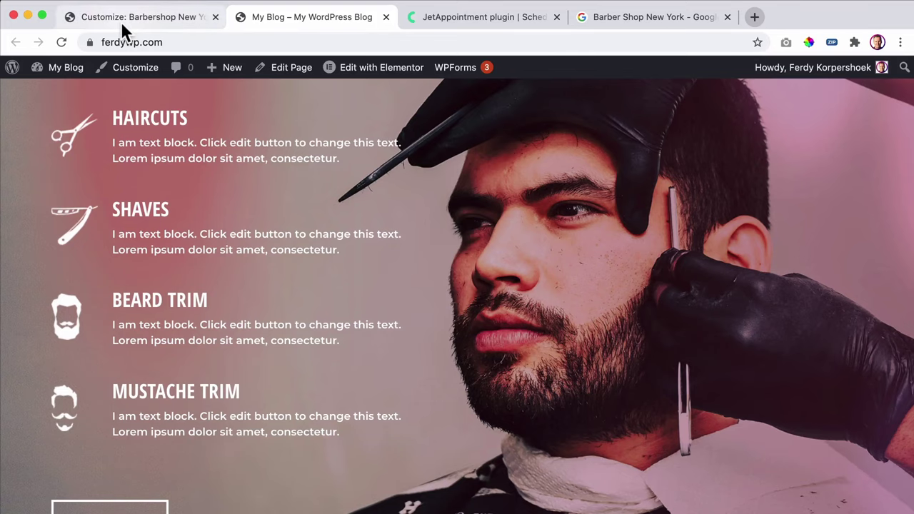
pyautogui.click(120, 21)
pyautogui.click(286, 309)
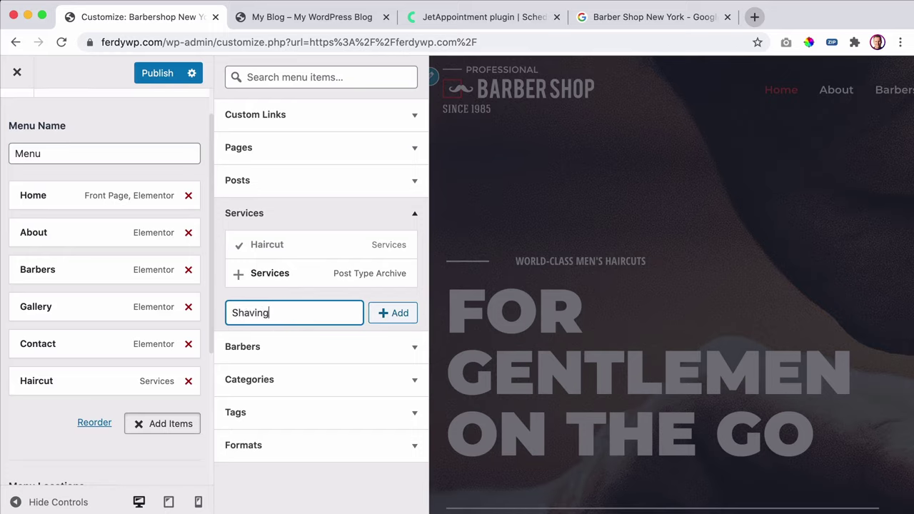
pyautogui.click(393, 318)
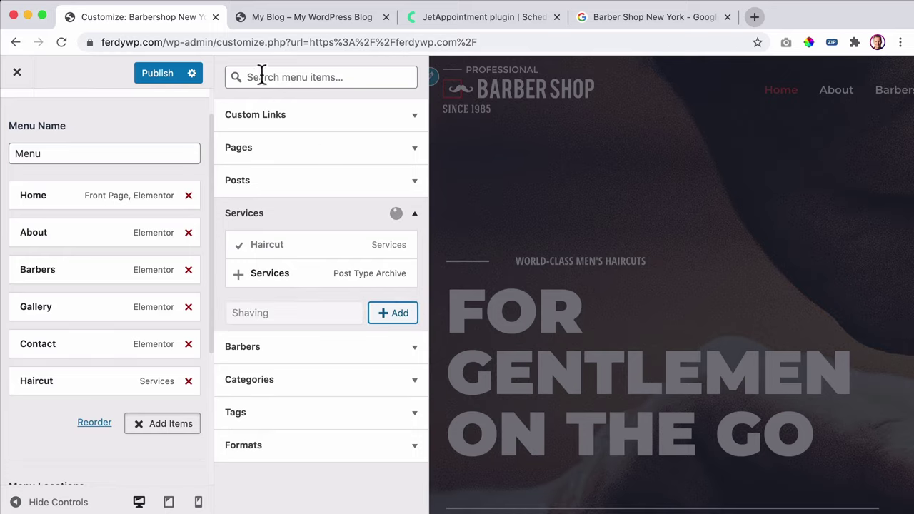
# - Add 'Beard Trim' and 'Mustache Trim' service posts, checking names against the live site
pyautogui.click(279, 21)
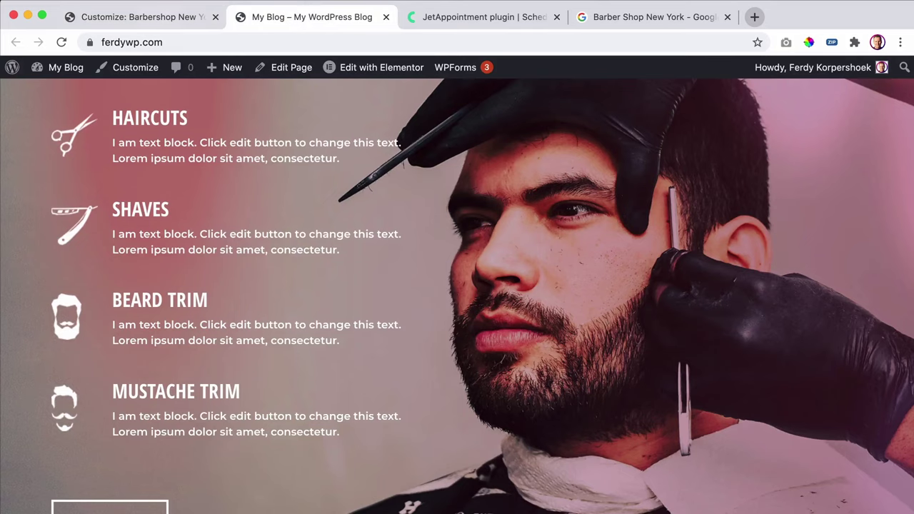
pyautogui.click(174, 20)
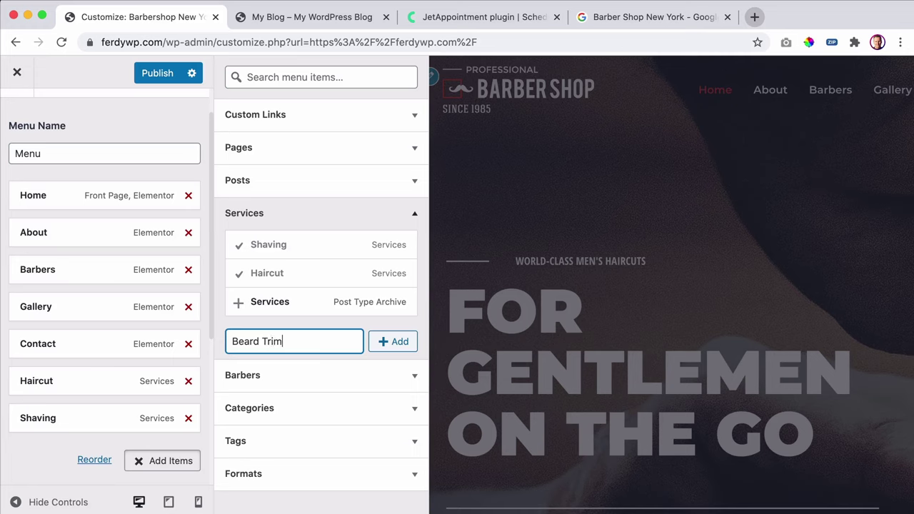
pyautogui.click(391, 342)
pyautogui.click(272, 19)
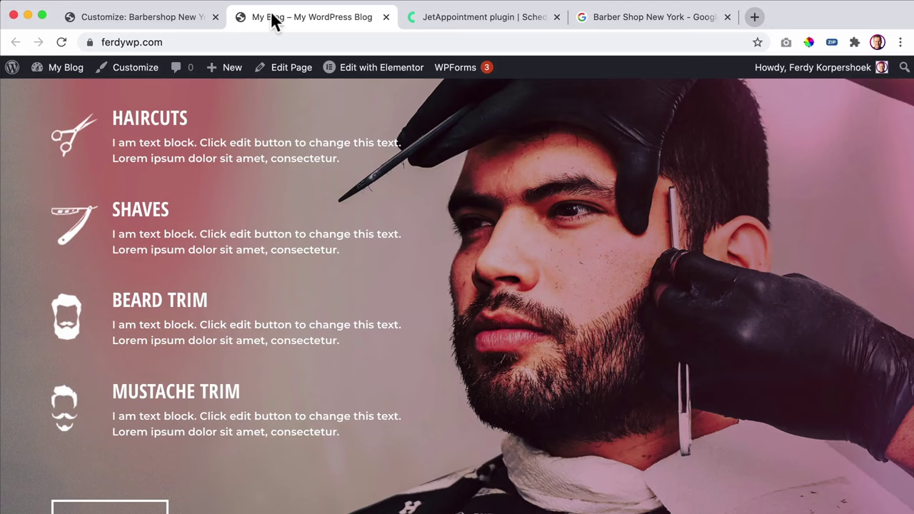
pyautogui.click(158, 22)
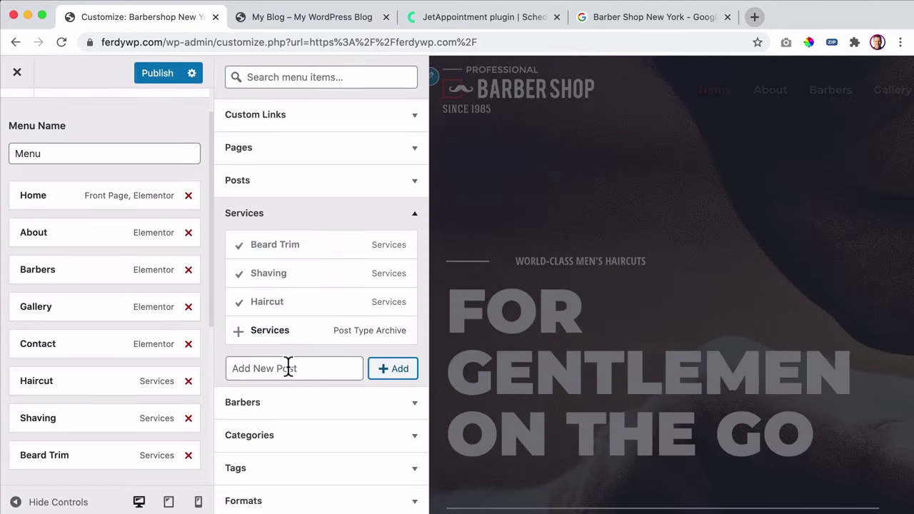
pyautogui.click(288, 368)
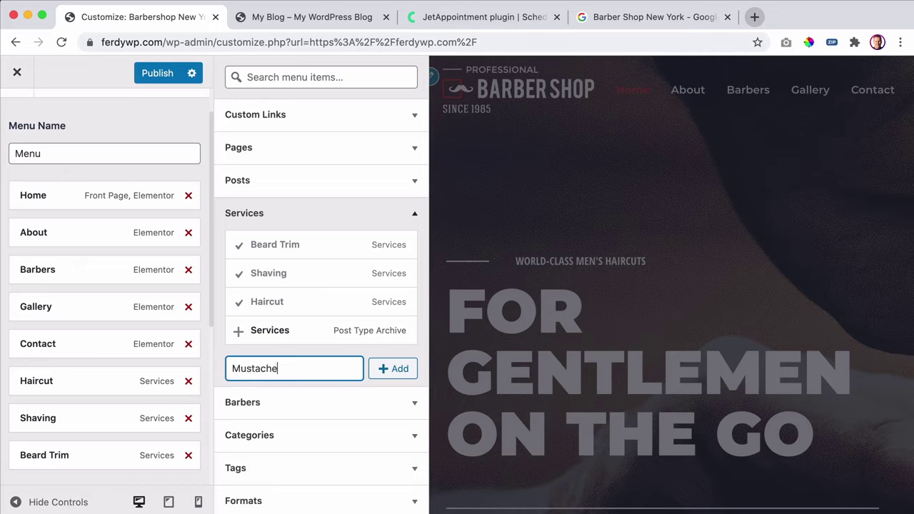
pyautogui.click(392, 370)
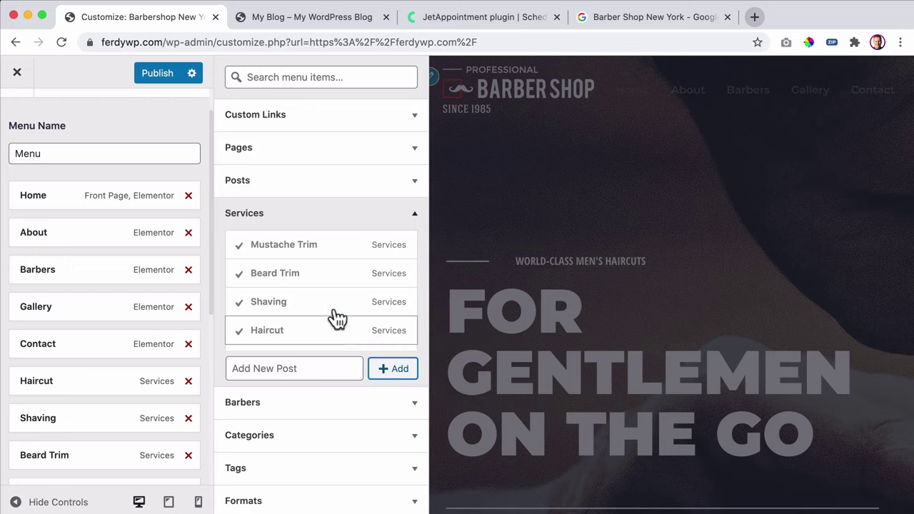
# - Expand Barbers under Add Items and add a first barber post, Gregory, to the menu
pyautogui.click(285, 412)
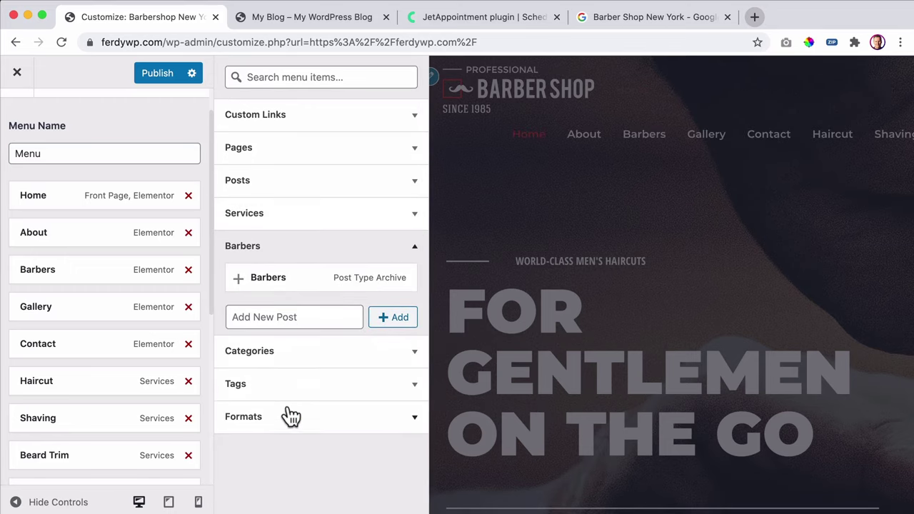
pyautogui.click(268, 26)
pyautogui.scroll(-20, 284, 275)
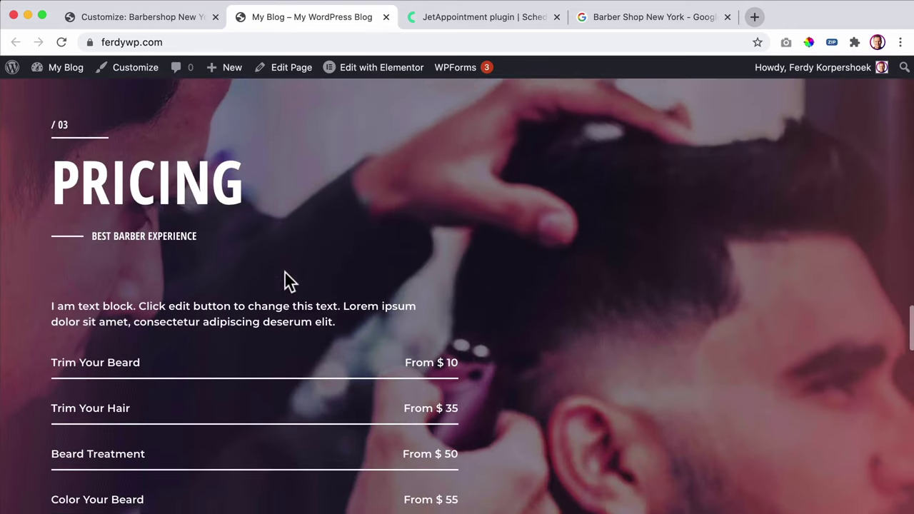
pyautogui.scroll(-8, 284, 272)
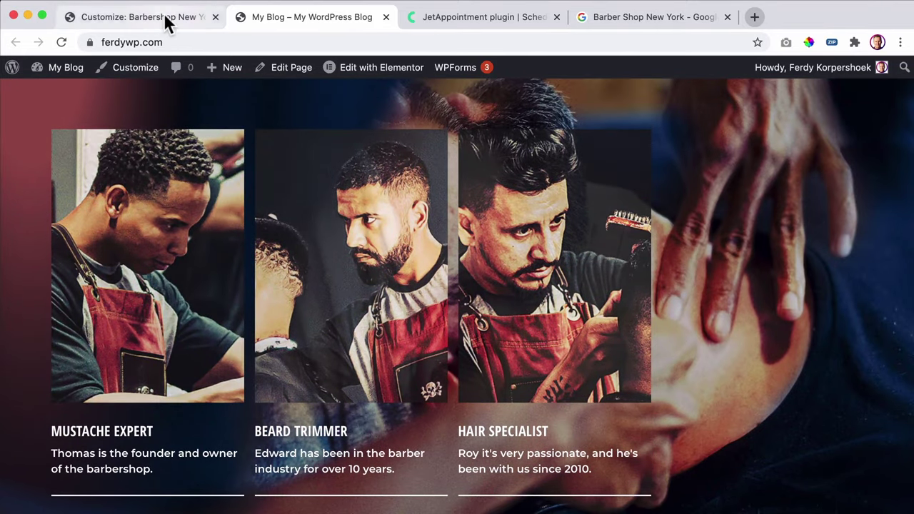
pyautogui.click(164, 17)
pyautogui.click(323, 320)
pyautogui.write('Gregory')
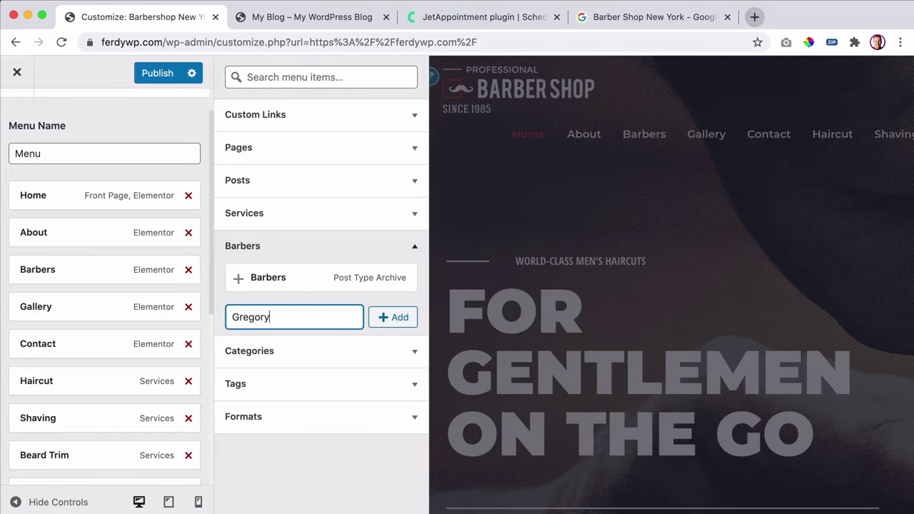
pyautogui.click(381, 323)
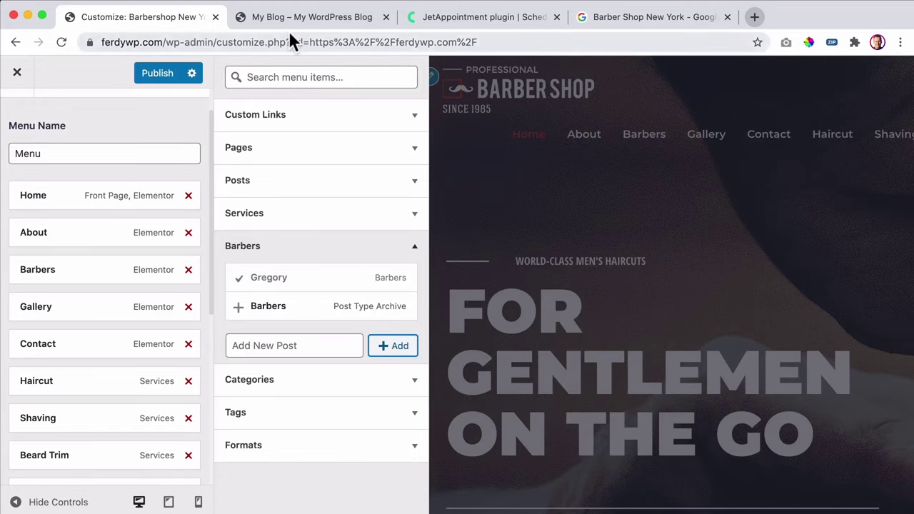
# - After checking the live site's barber cards, add a second barber post, Edward
pyautogui.click(236, 28)
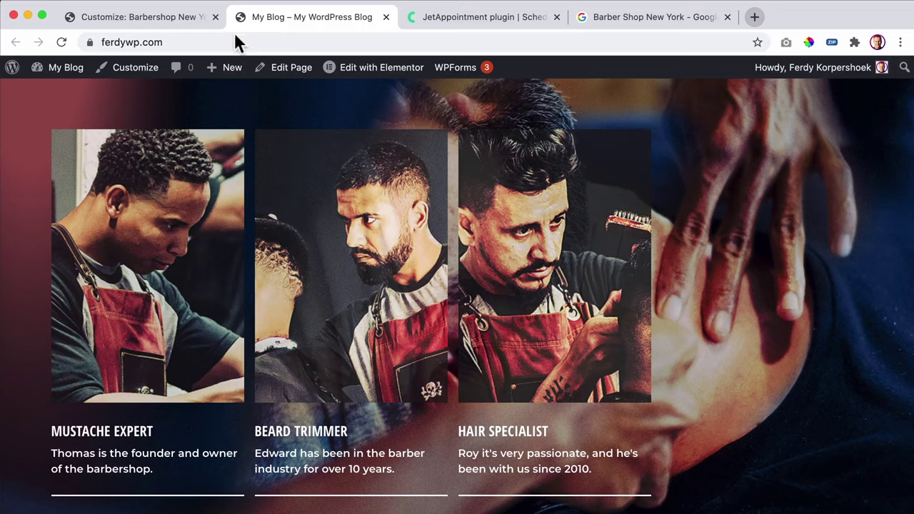
pyautogui.click(167, 24)
pyautogui.click(271, 346)
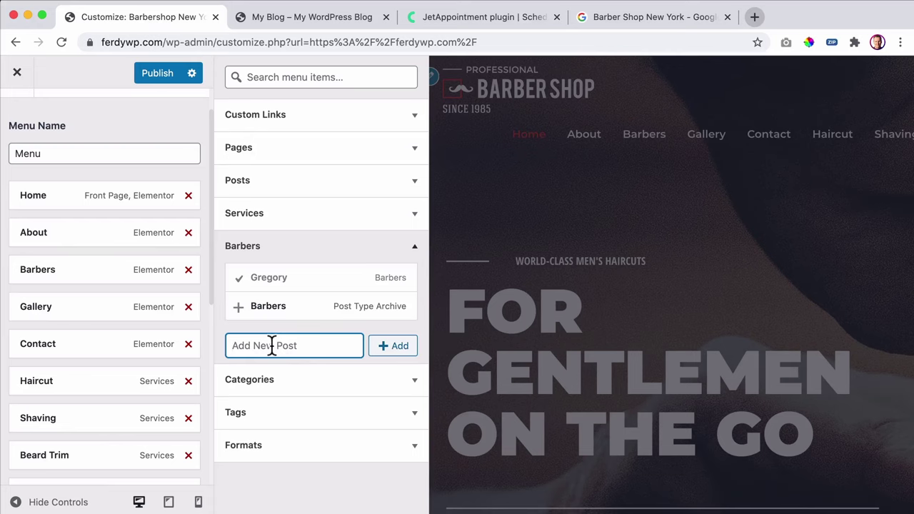
pyautogui.click(259, 26)
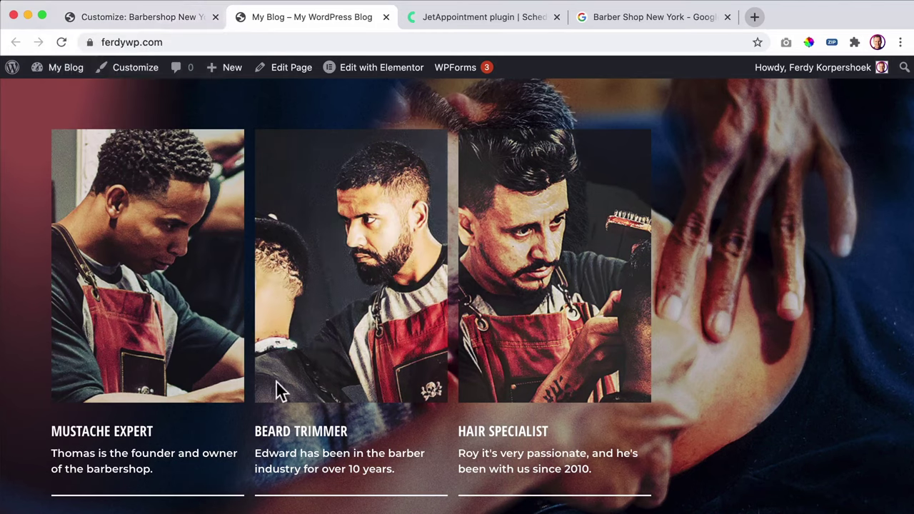
pyautogui.click(139, 24)
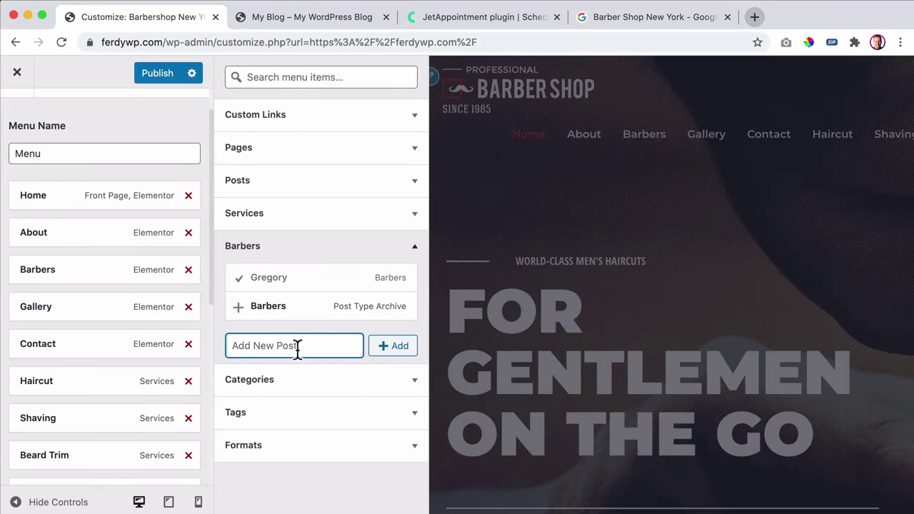
pyautogui.write('Edward')
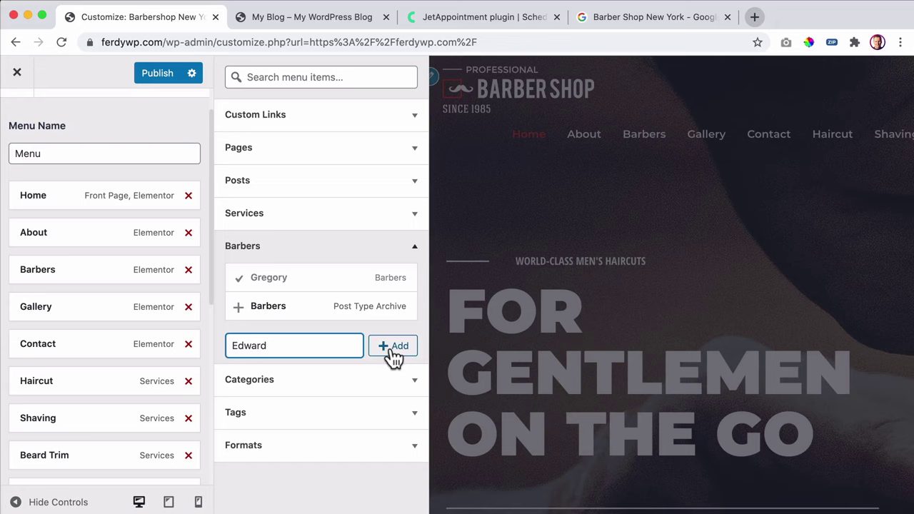
pyautogui.click(389, 346)
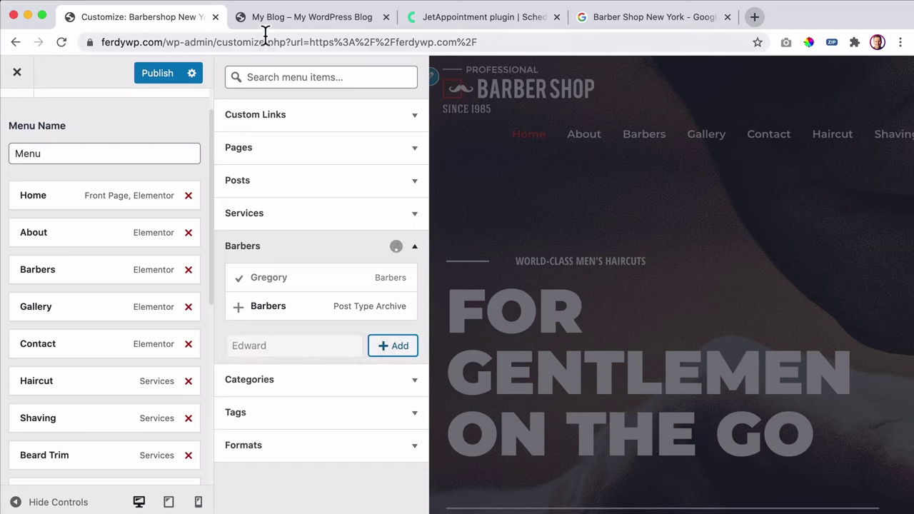
# - Compare the menu with the live site's barbers section and add a 'Roy' barber post
pyautogui.click(259, 21)
pyautogui.click(181, 17)
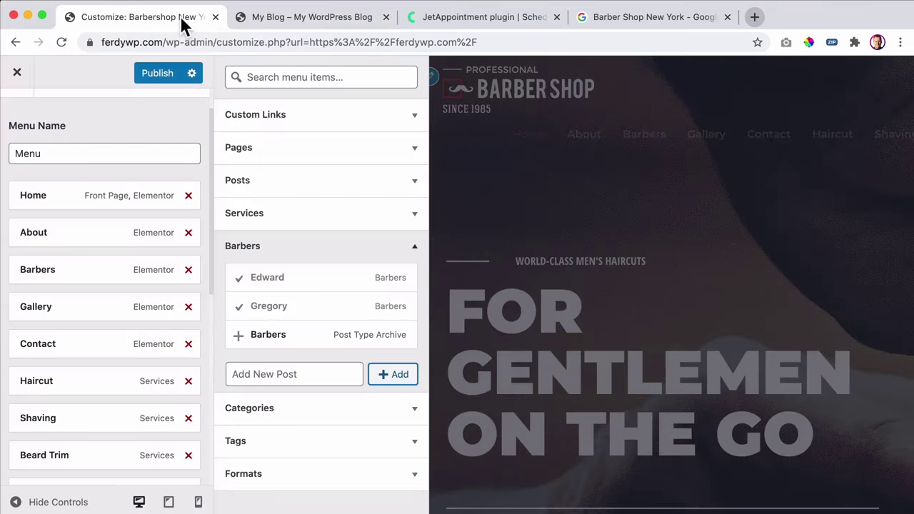
pyautogui.click(240, 19)
pyautogui.moveTo(95, 454); pyautogui.dragTo(52, 453)
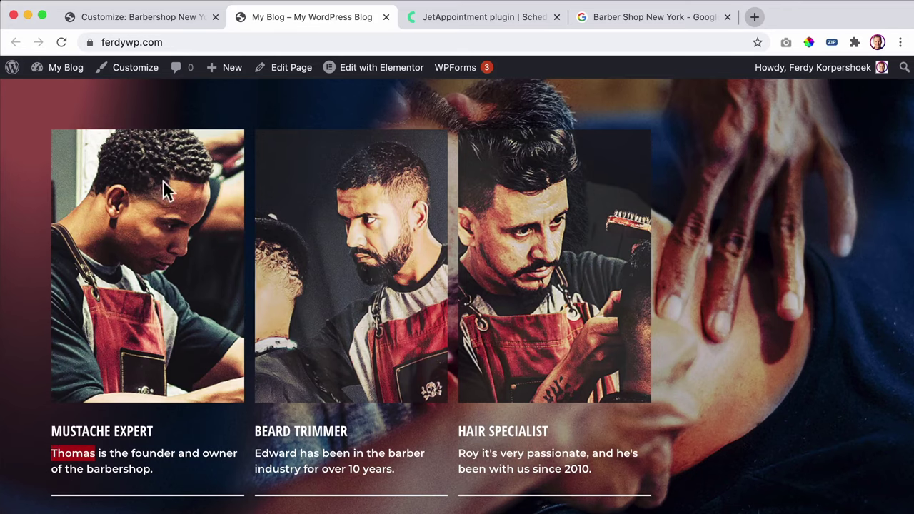
pyautogui.click(174, 17)
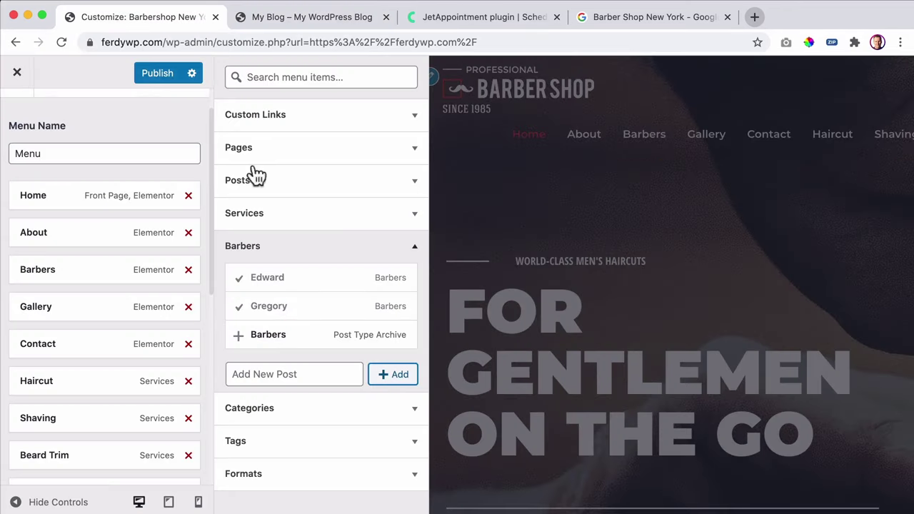
pyautogui.click(272, 374)
pyautogui.write('Ro')
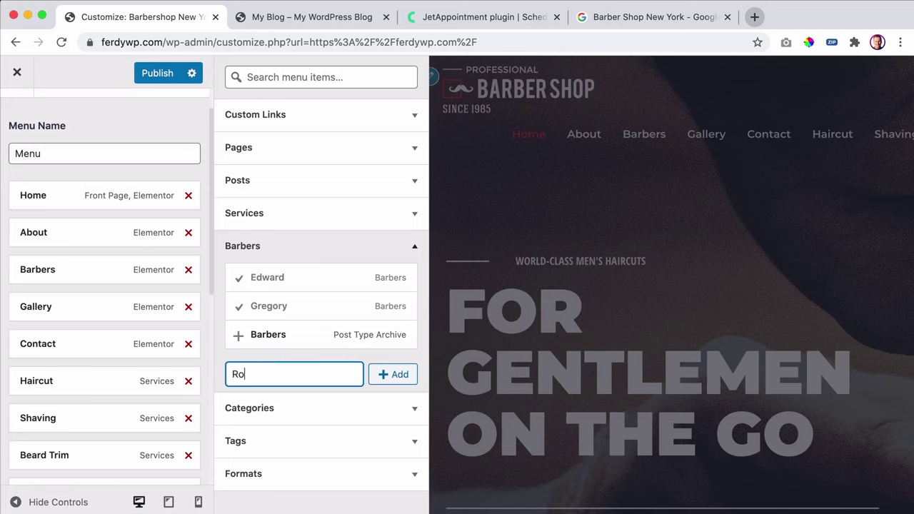
pyautogui.write('y')
pyautogui.click(388, 377)
# - Review the barbers on the live site, then return to the menu editor
pyautogui.click(305, 17)
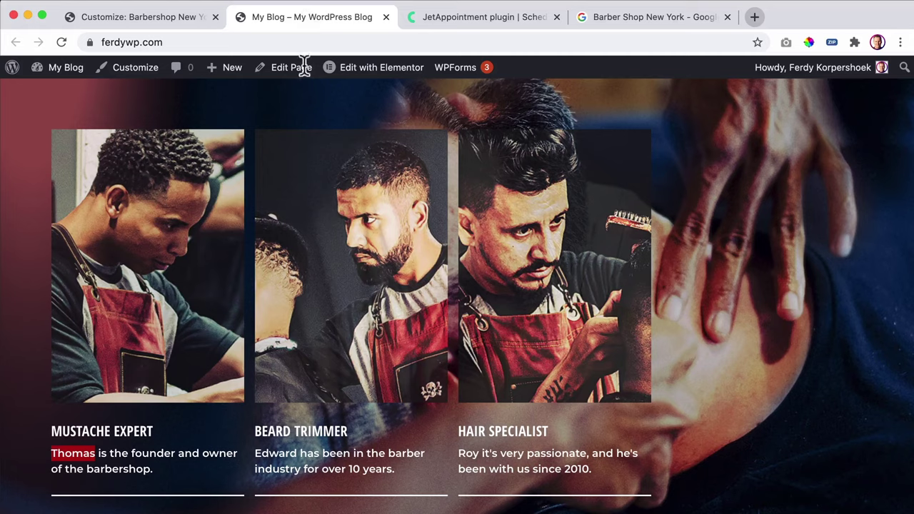
pyautogui.scroll(-1, 479, 360)
pyautogui.scroll(-6, 445, 325)
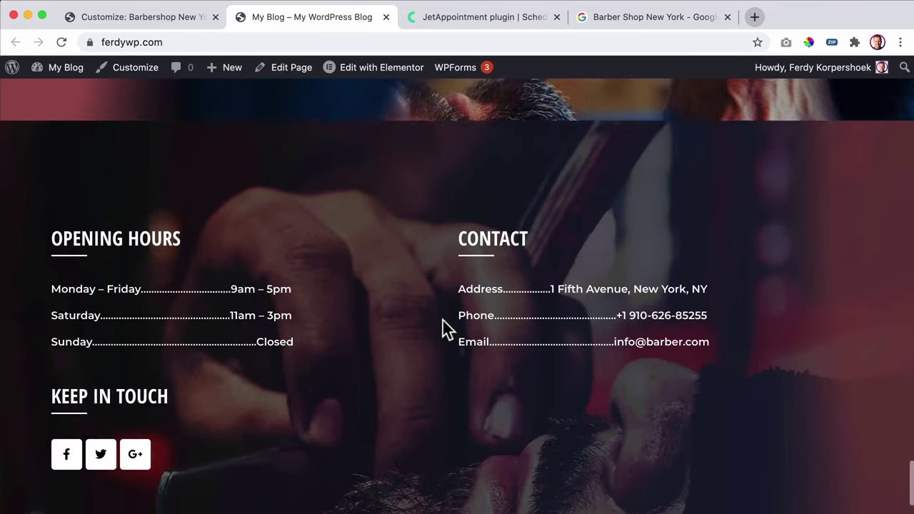
pyautogui.scroll(5, 442, 318)
pyautogui.scroll(2, 441, 318)
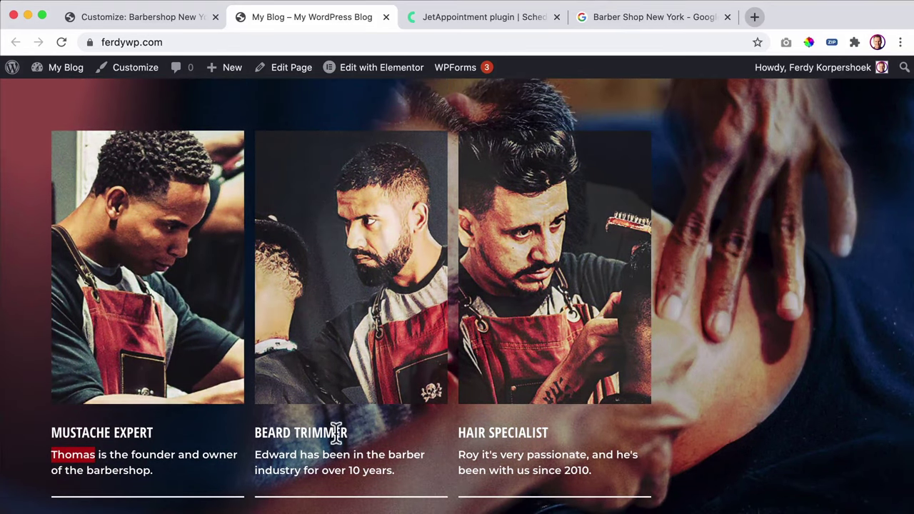
pyautogui.click(165, 12)
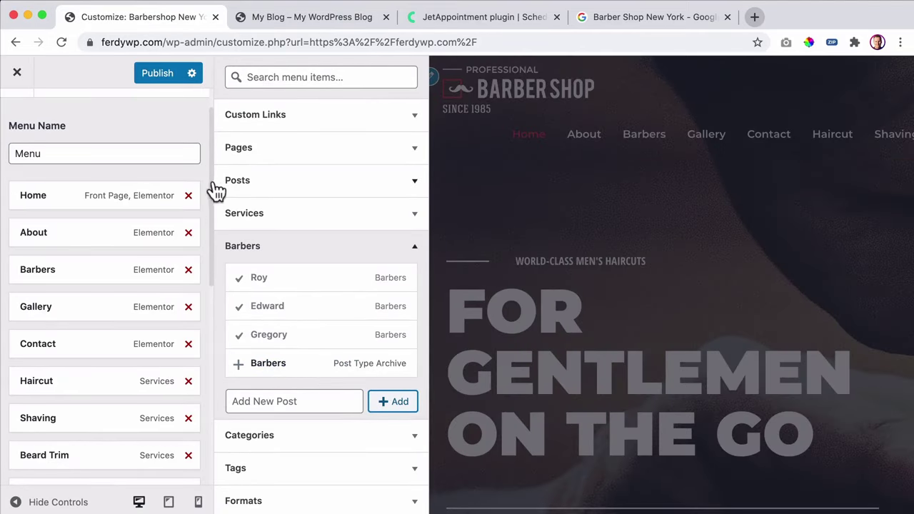
# - Remove Haircut, Shaving, Beard Trim, Mustache Trim, Gregory, Edward and Roy, publish, and exit the Customizer
pyautogui.scroll(-2, 165, 357)
pyautogui.scroll(-2, 165, 356)
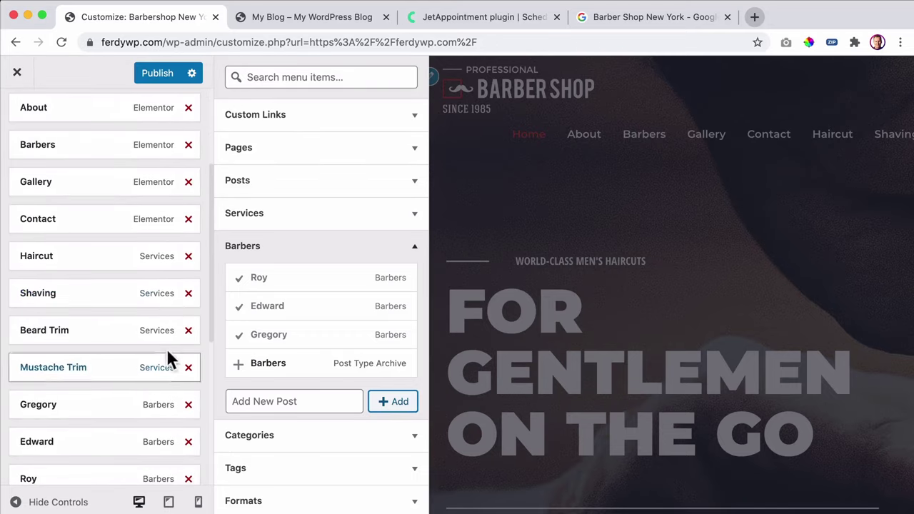
pyautogui.click(189, 258)
pyautogui.click(189, 259)
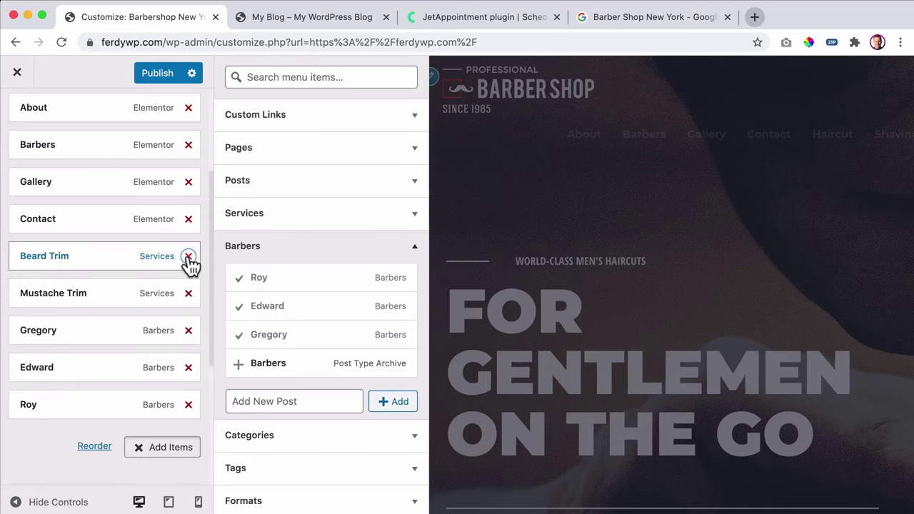
pyautogui.click(190, 259)
pyautogui.click(189, 259)
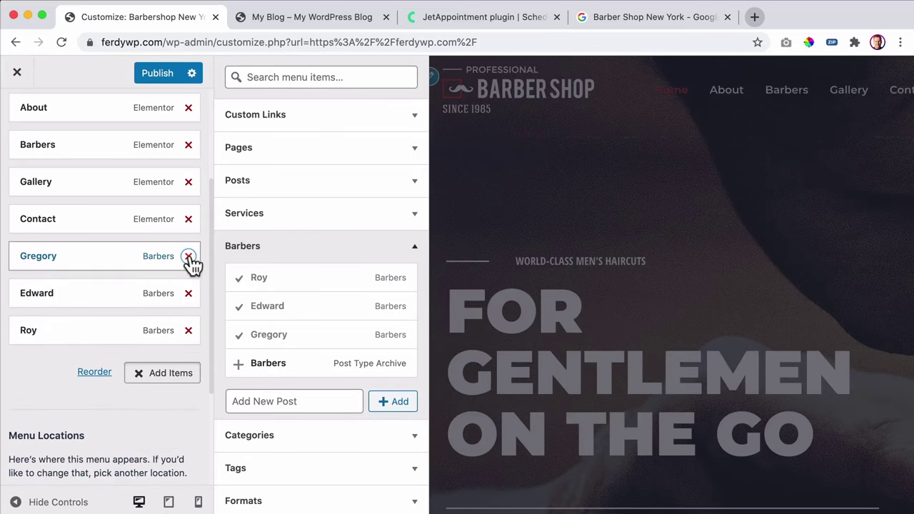
pyautogui.click(190, 258)
pyautogui.click(189, 258)
pyautogui.click(189, 258)
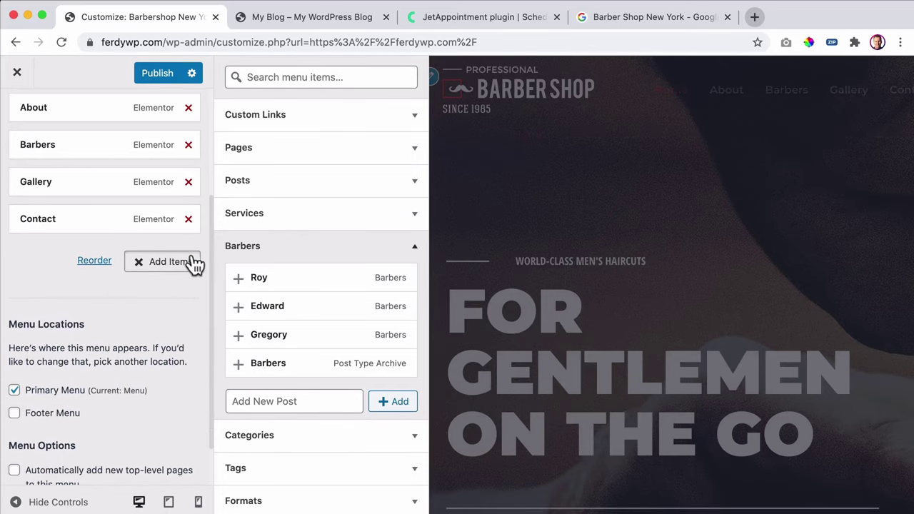
pyautogui.click(157, 80)
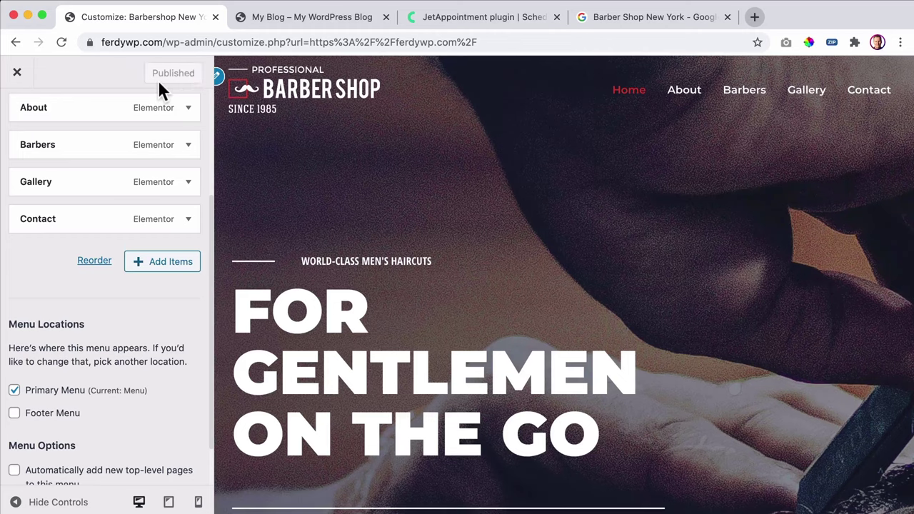
pyautogui.click(40, 72)
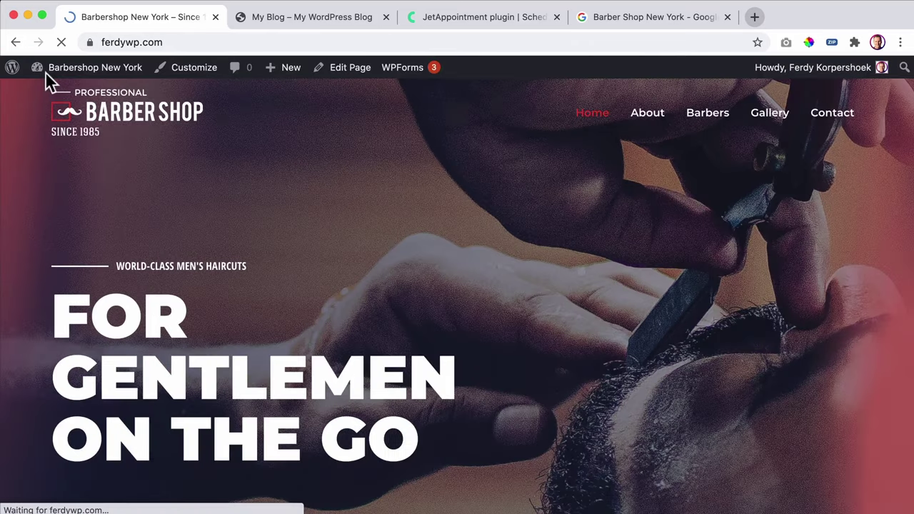
# - From the admin dashboard, go to the Barbers list and open the Gregory post
pyautogui.moveTo(45, 72)
pyautogui.click(84, 74)
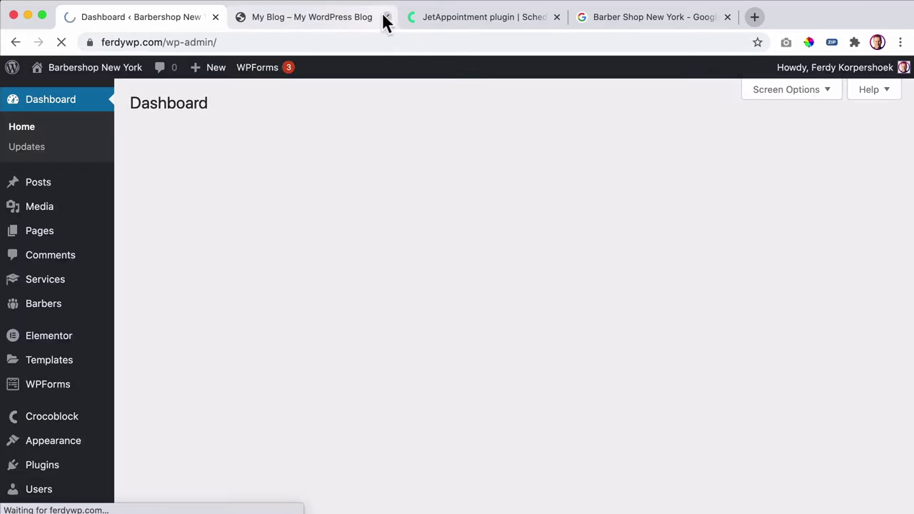
pyautogui.click(386, 17)
pyautogui.moveTo(39, 285)
pyautogui.click(89, 286)
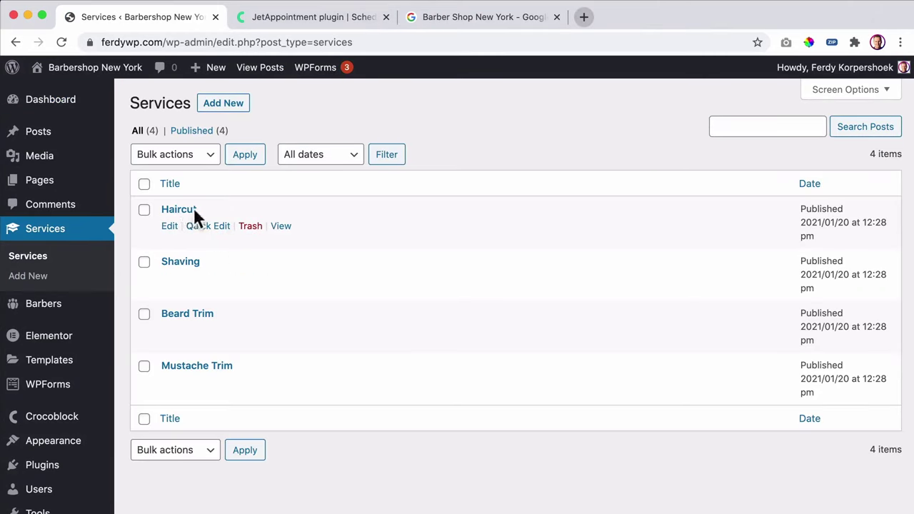
pyautogui.click(42, 306)
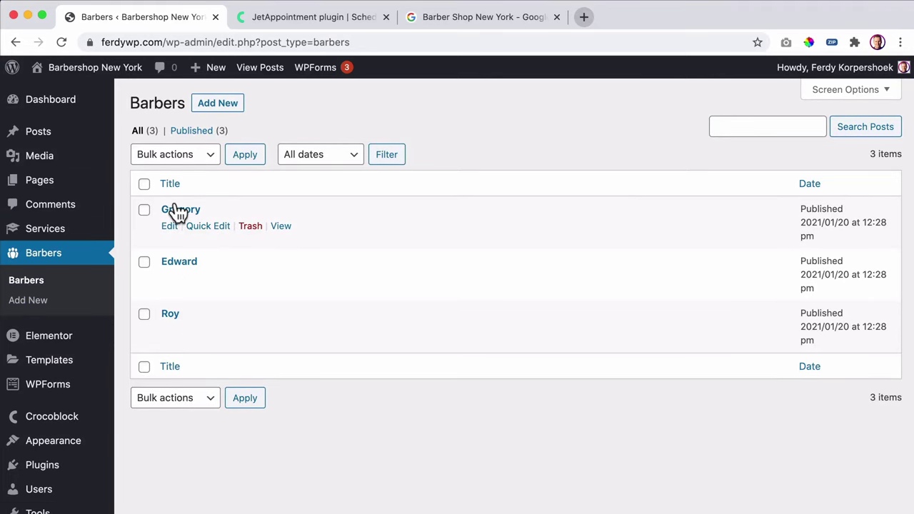
pyautogui.click(176, 210)
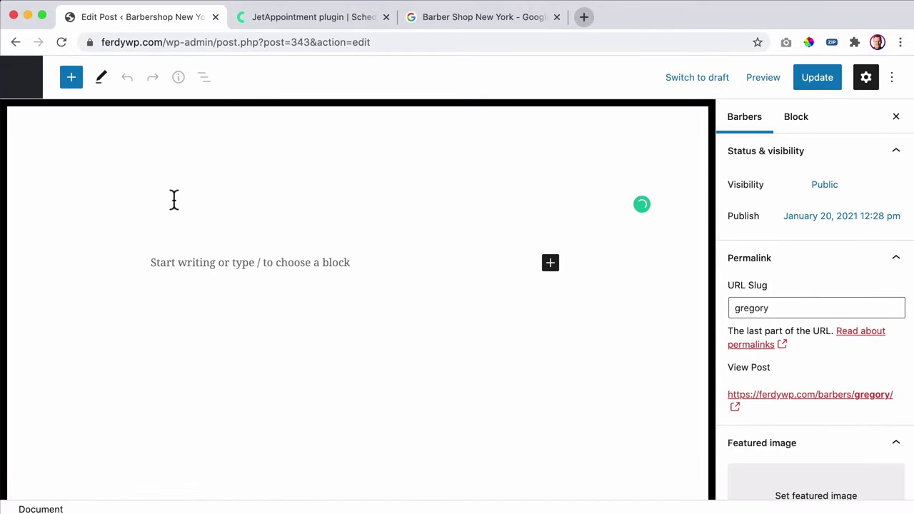
# - Retitle the post EDWARD with slug 'edward', update it, and return to Barbers
pyautogui.doubleClick(249, 203)
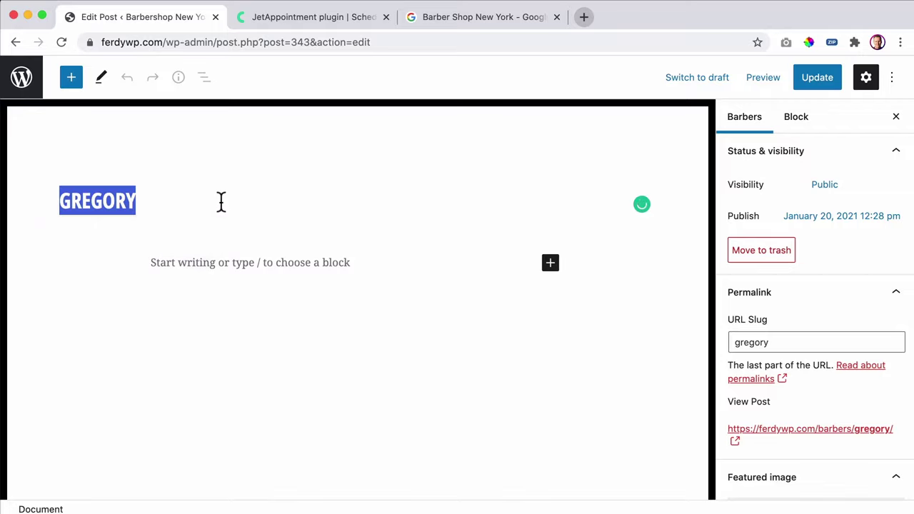
pyautogui.press('BackSpace')
pyautogui.moveTo(174, 200); pyautogui.dragTo(33, 200)
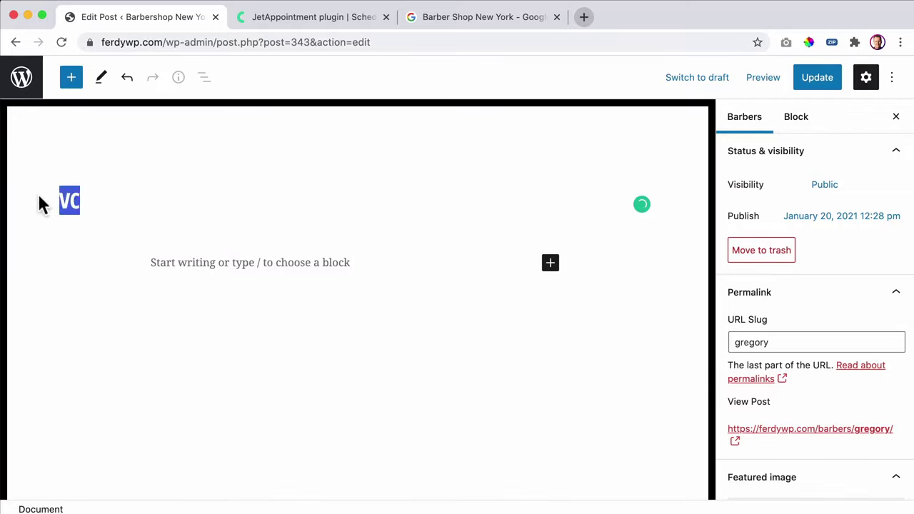
pyautogui.press('BackSpace')
pyautogui.write('EDWARD')
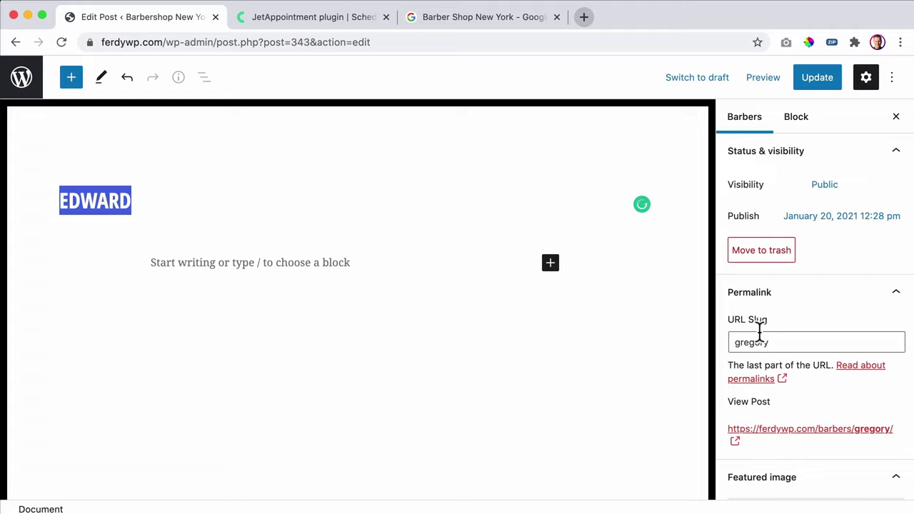
pyautogui.doubleClick(787, 343)
pyautogui.write('EDWARD')
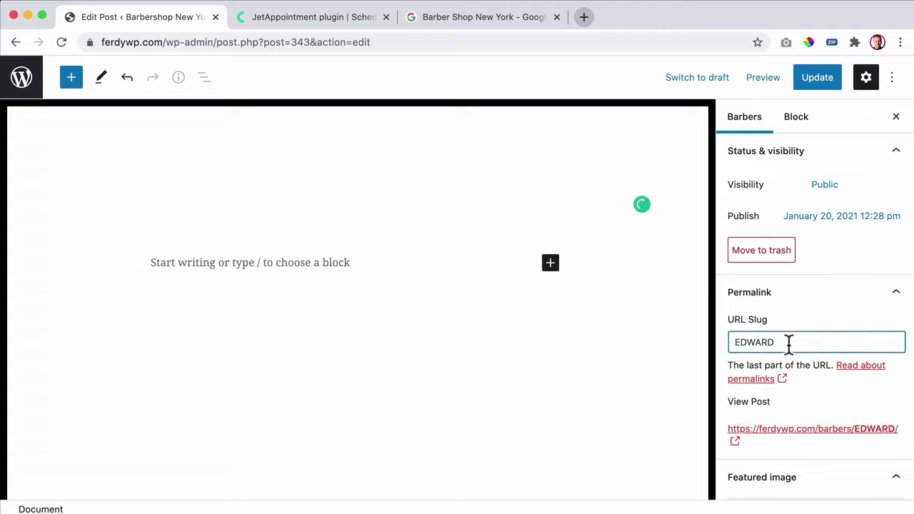
pyautogui.doubleClick(788, 343)
pyautogui.press('Tab')
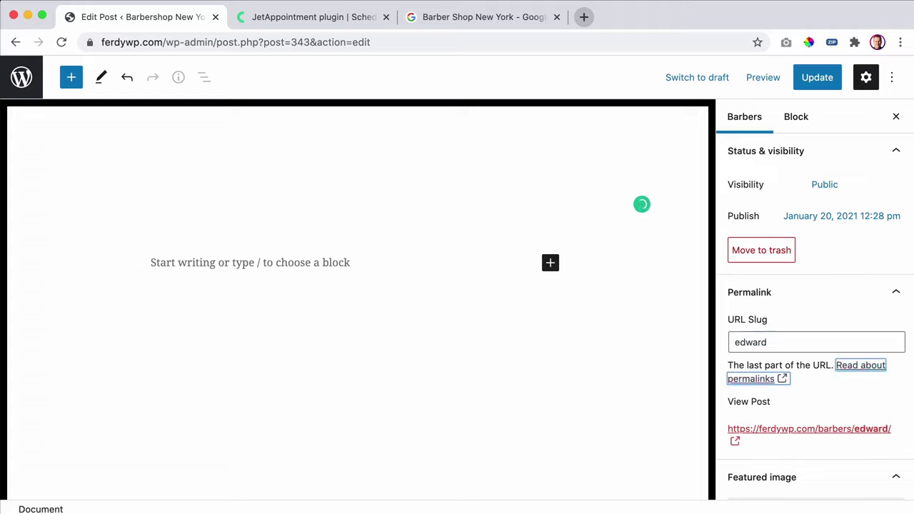
pyautogui.click(815, 84)
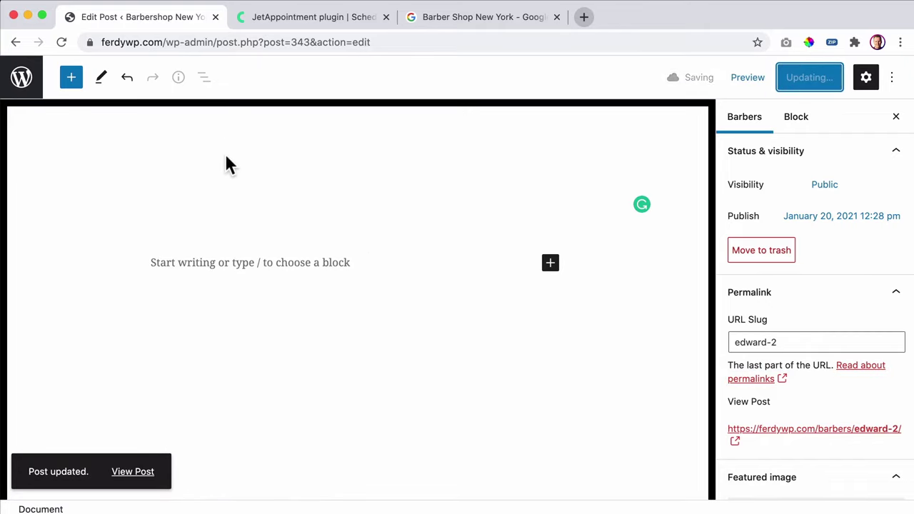
pyautogui.click(22, 77)
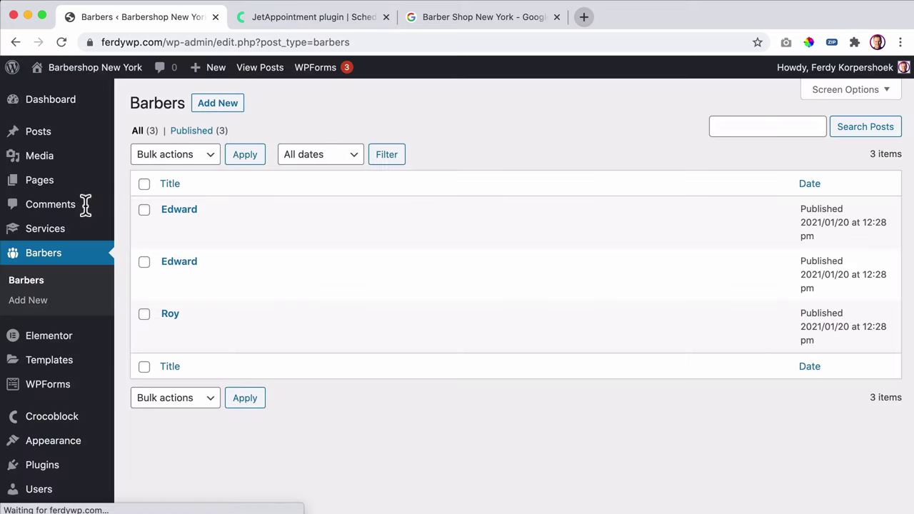
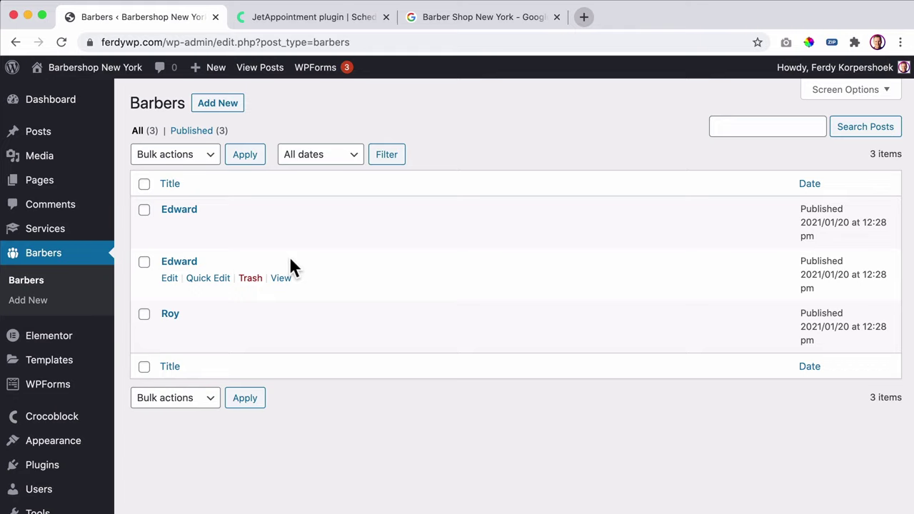
# - Open the Barbershop New York site in a new tab and close the JetAppointment and Google tabs
pyautogui.moveTo(91, 79)
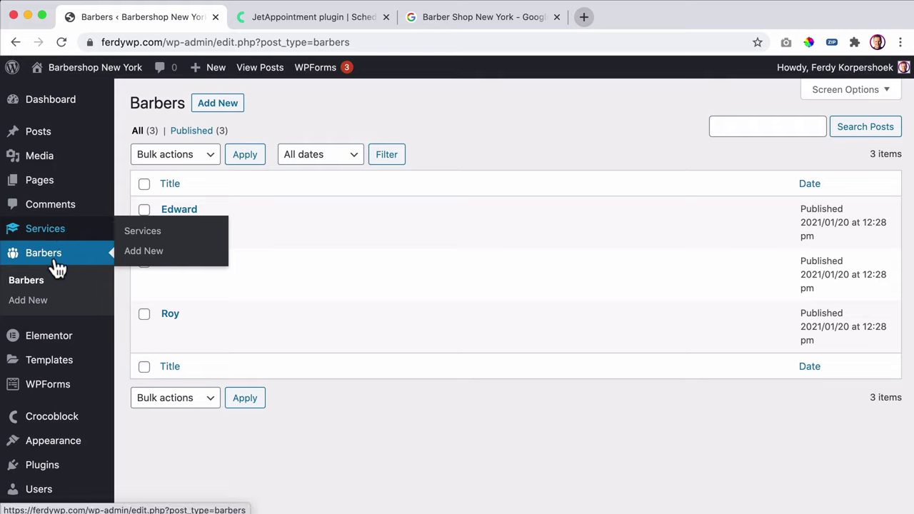
pyautogui.moveTo(62, 241)
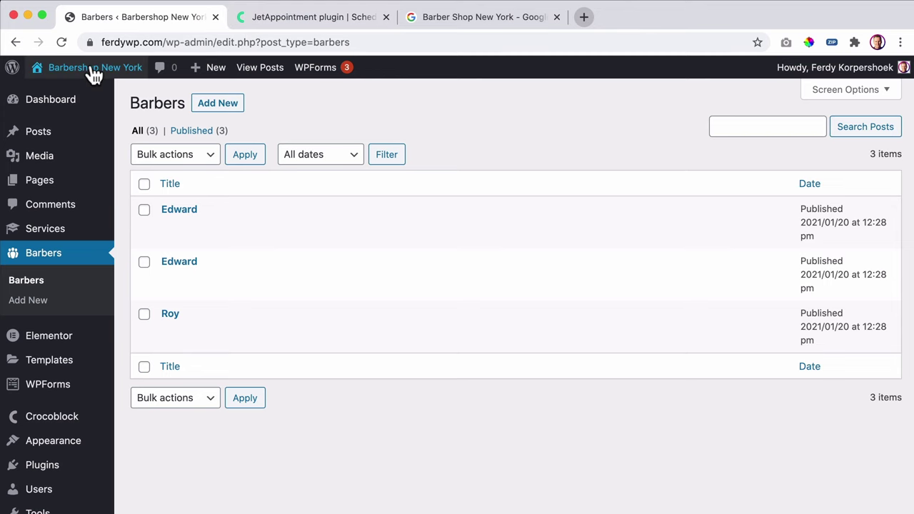
pyautogui.keyDown('super'); pyautogui.click(35, 70); pyautogui.keyUp('super')
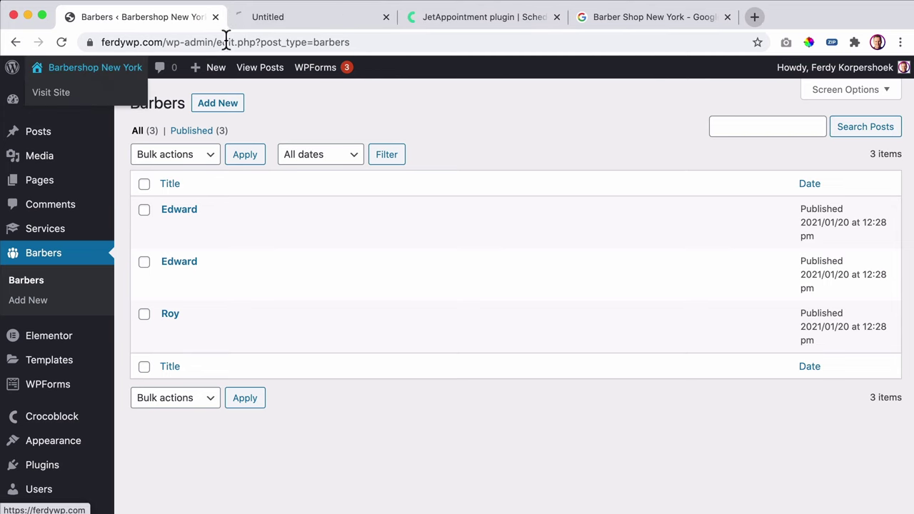
pyautogui.click(556, 17)
pyautogui.click(557, 17)
# - Look over the site's homepage, then return to the Barbers admin list
pyautogui.click(314, 20)
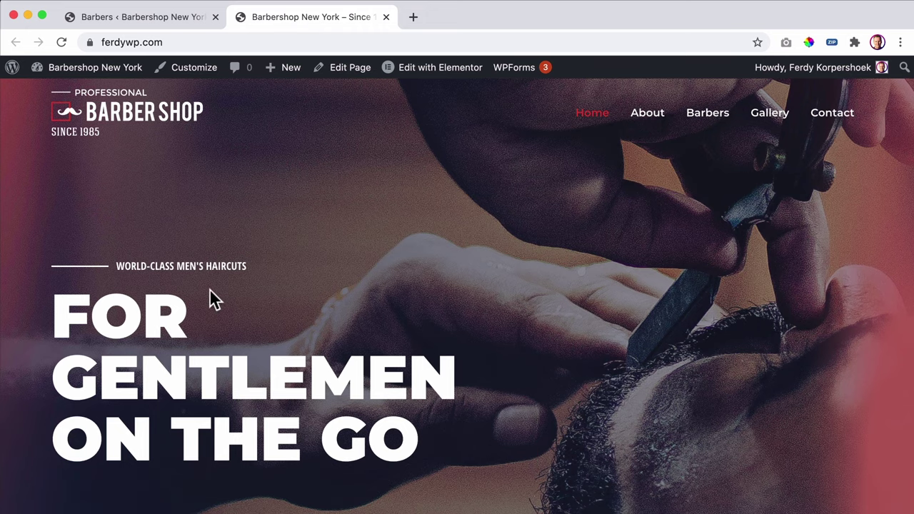
pyautogui.scroll(-5, 207, 300)
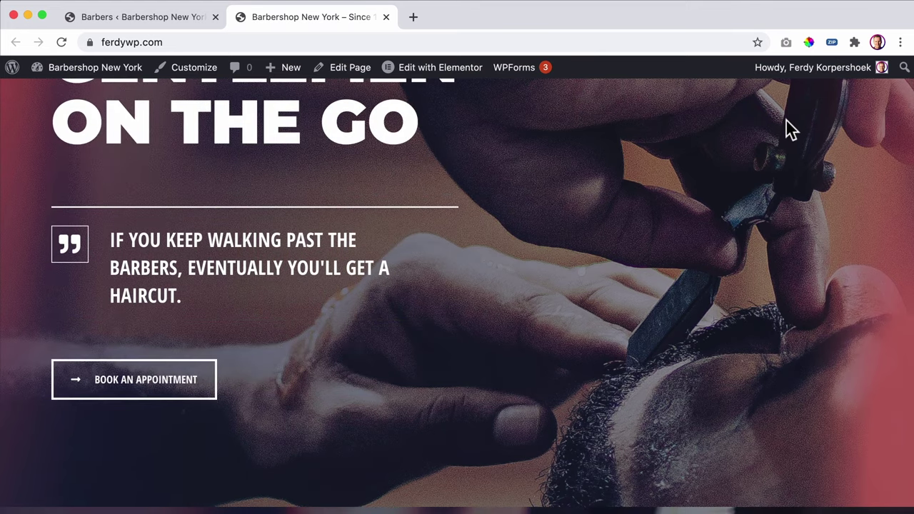
pyautogui.click(157, 18)
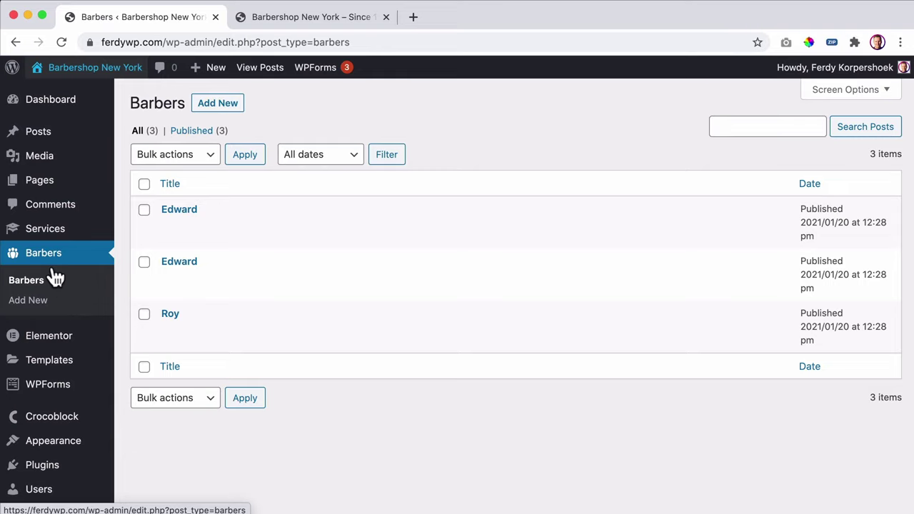
# - Start the Appointments Set Up wizard with Services as the services post type
pyautogui.scroll(-1, 55, 273)
pyautogui.scroll(-5, 56, 274)
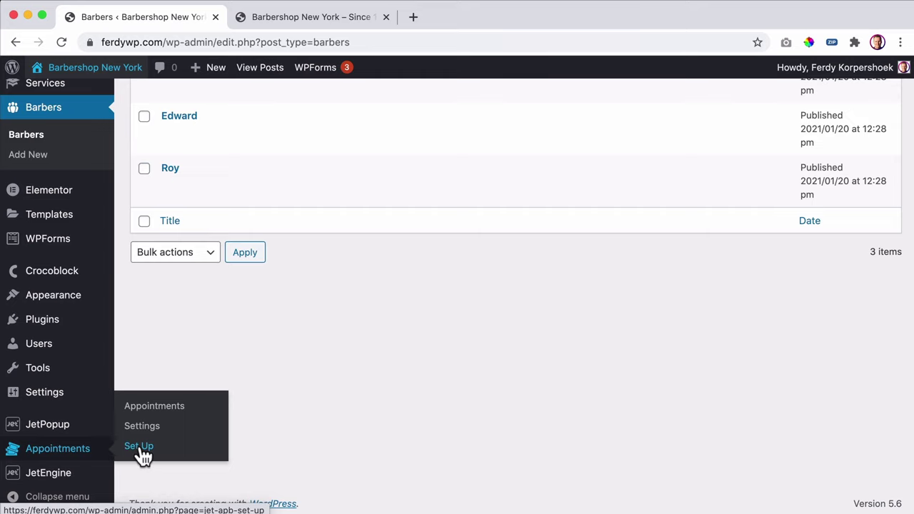
pyautogui.click(138, 447)
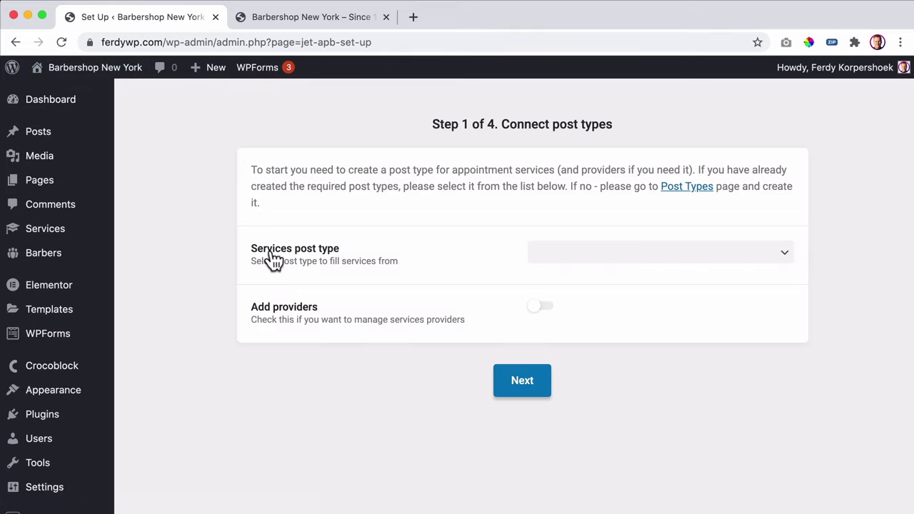
pyautogui.click(580, 254)
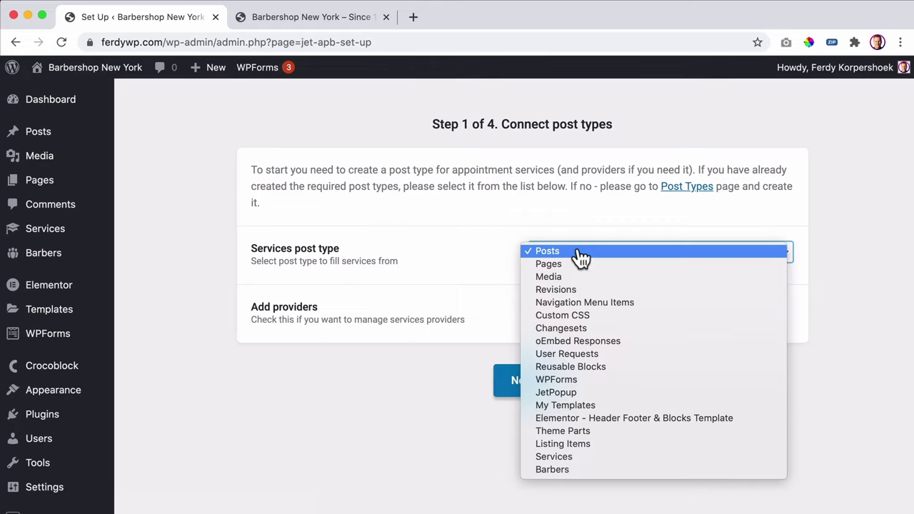
pyautogui.click(582, 457)
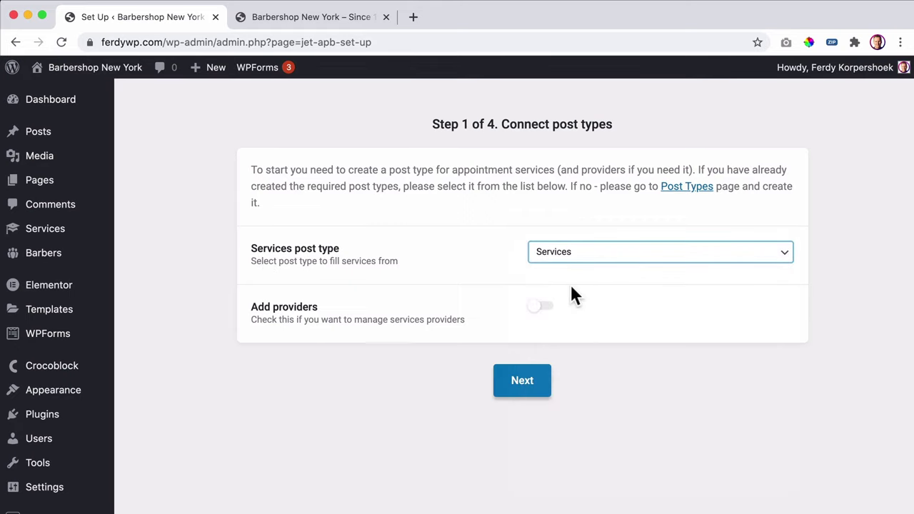
# - Enable providers with Barbers as the provider post type and continue to Step 2
pyautogui.click(541, 307)
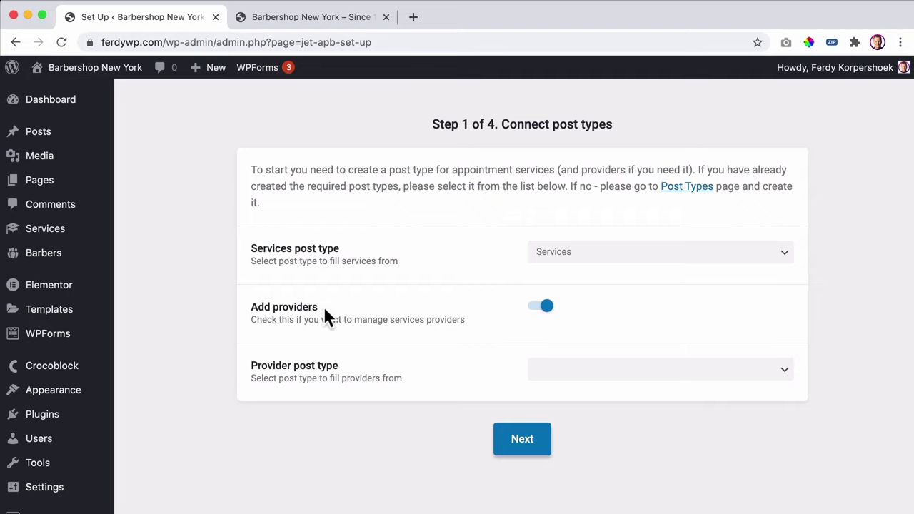
pyautogui.click(590, 373)
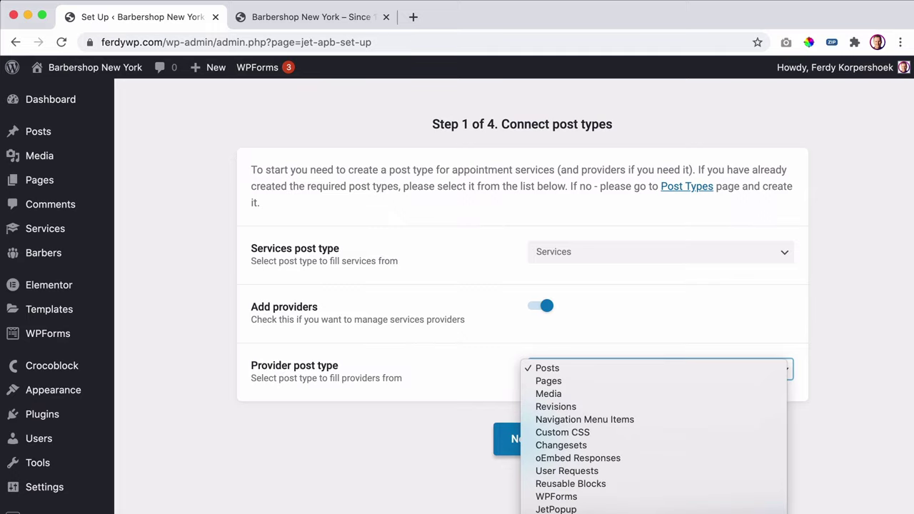
pyautogui.click(536, 418)
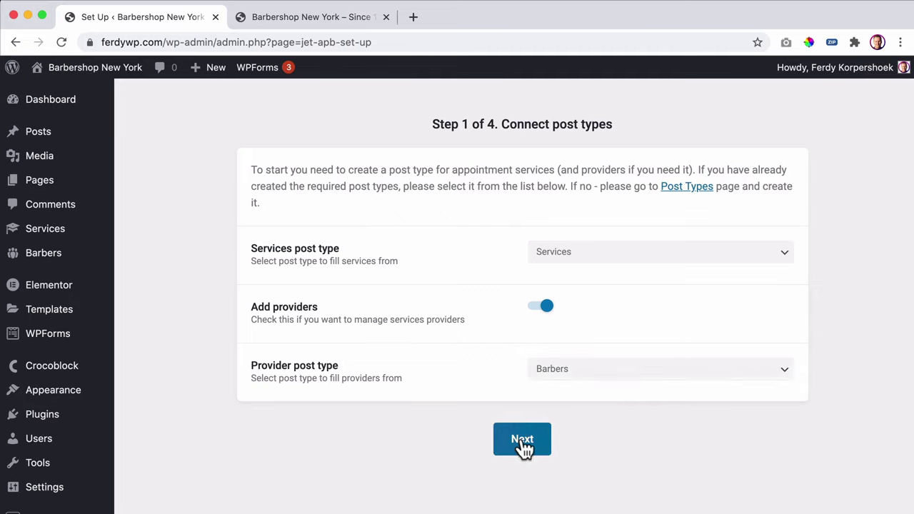
pyautogui.click(526, 443)
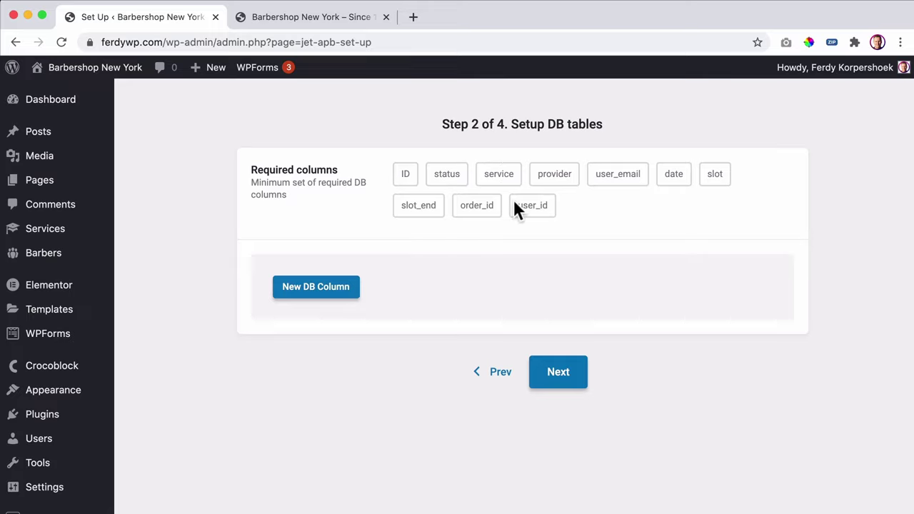
# - Add two extra database columns named Phone and Comments
pyautogui.click(314, 291)
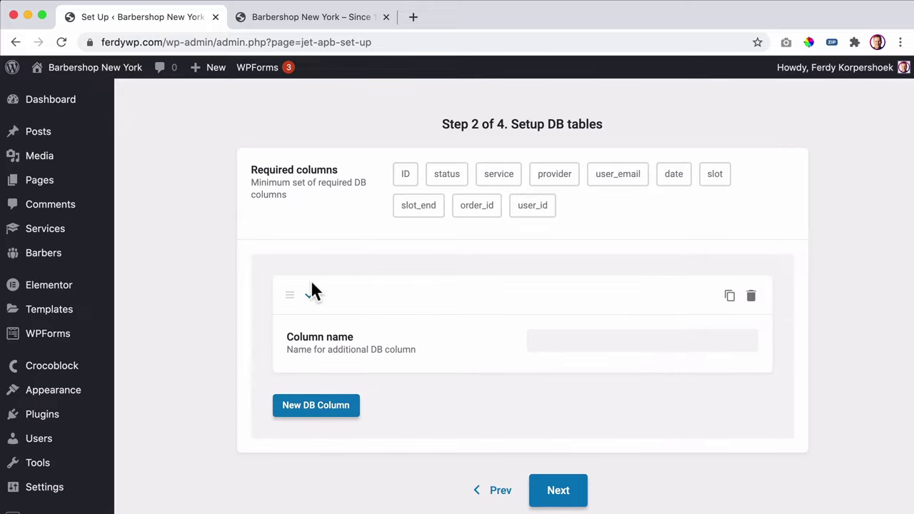
pyautogui.click(579, 342)
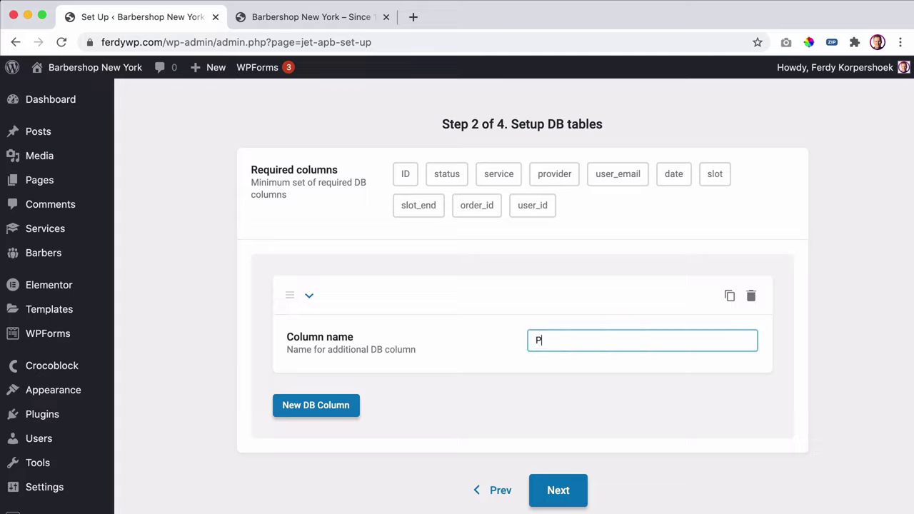
pyautogui.click(316, 405)
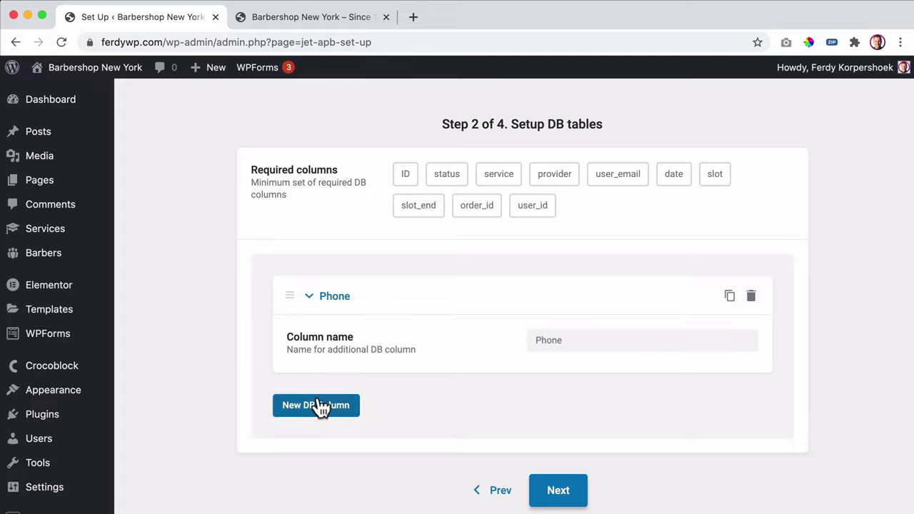
pyautogui.click(585, 455)
pyautogui.scroll(-2, 595, 392)
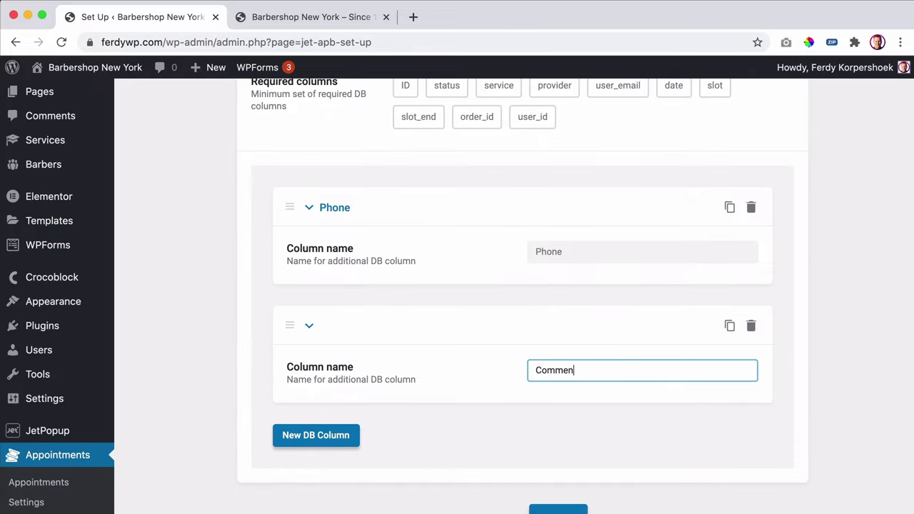
pyautogui.scroll(-2, 583, 379)
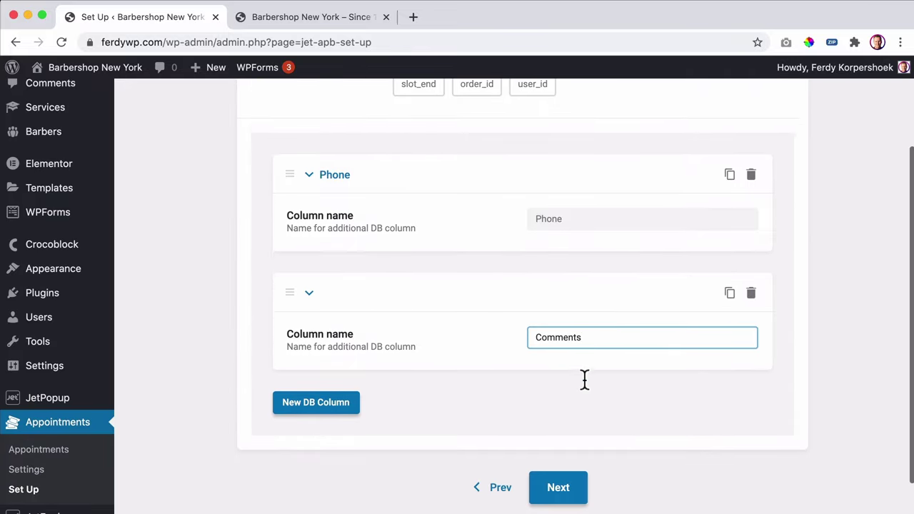
pyautogui.click(560, 450)
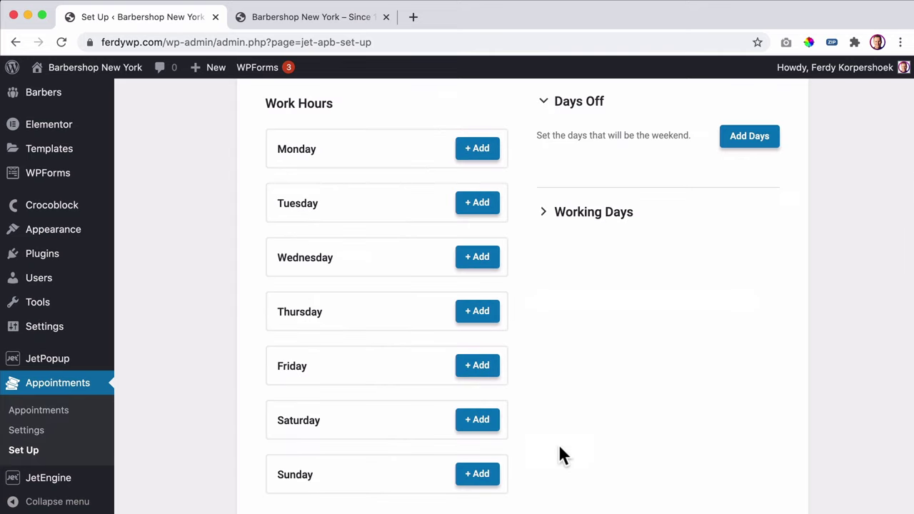
pyautogui.scroll(3, 555, 246)
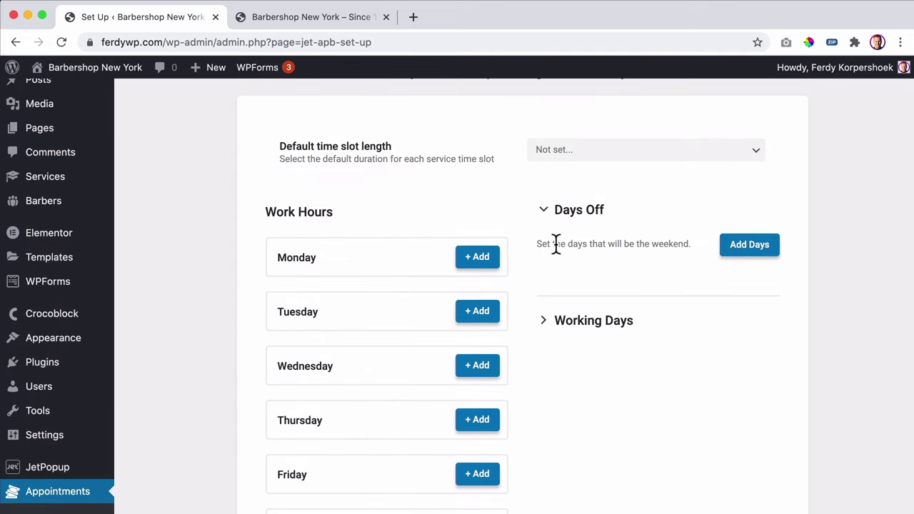
pyautogui.click(277, 17)
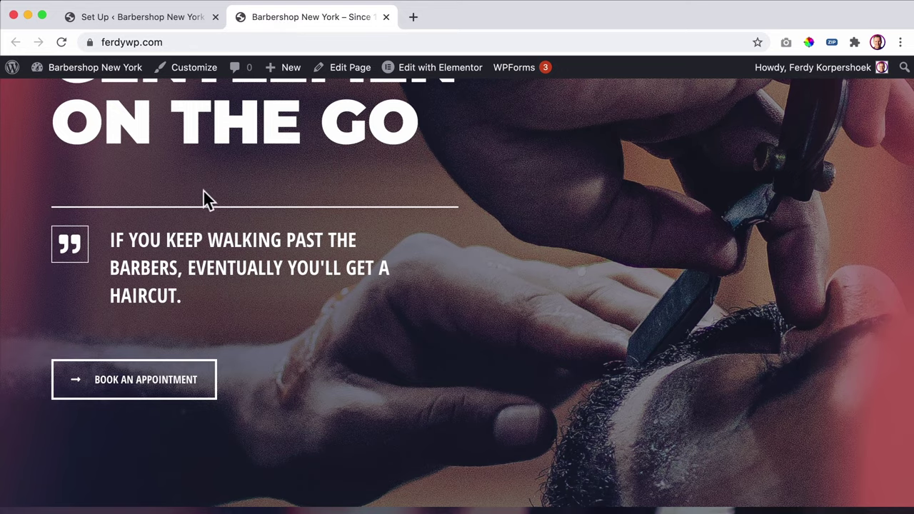
pyautogui.scroll(-15, 282, 182)
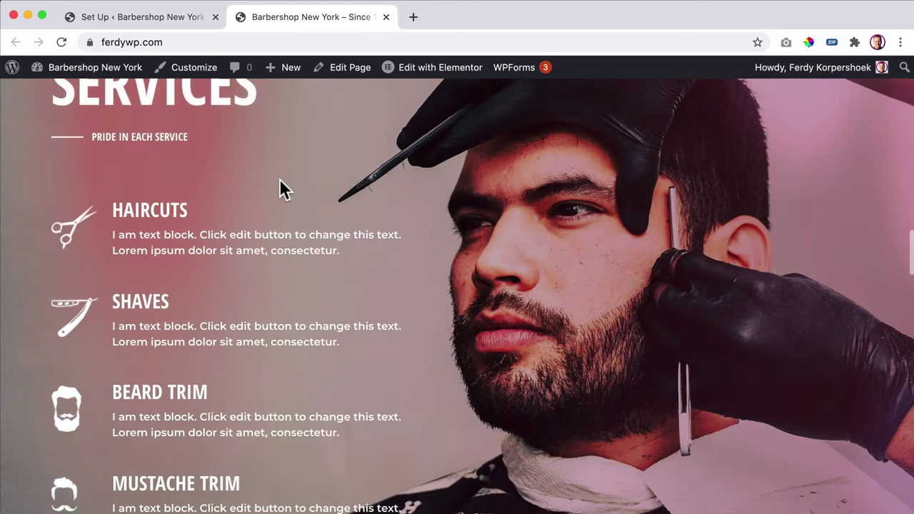
pyautogui.scroll(-20, 280, 180)
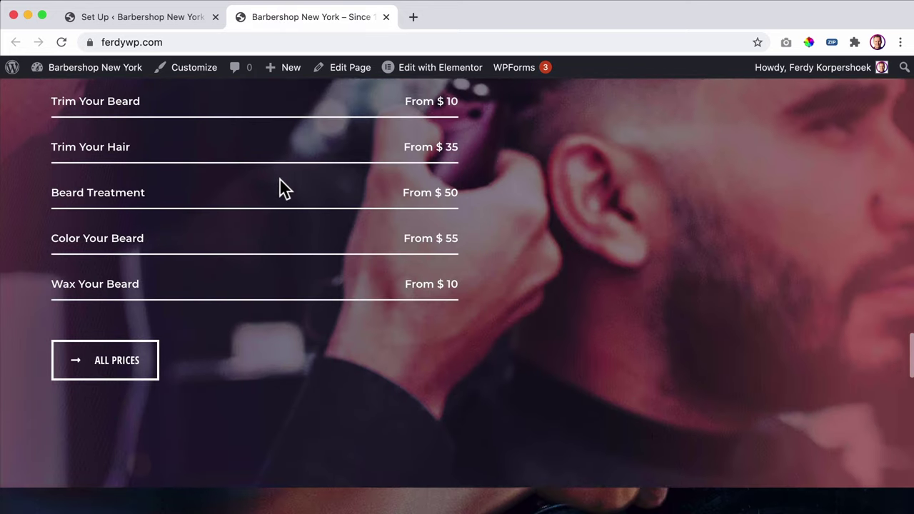
pyautogui.scroll(-20, 279, 189)
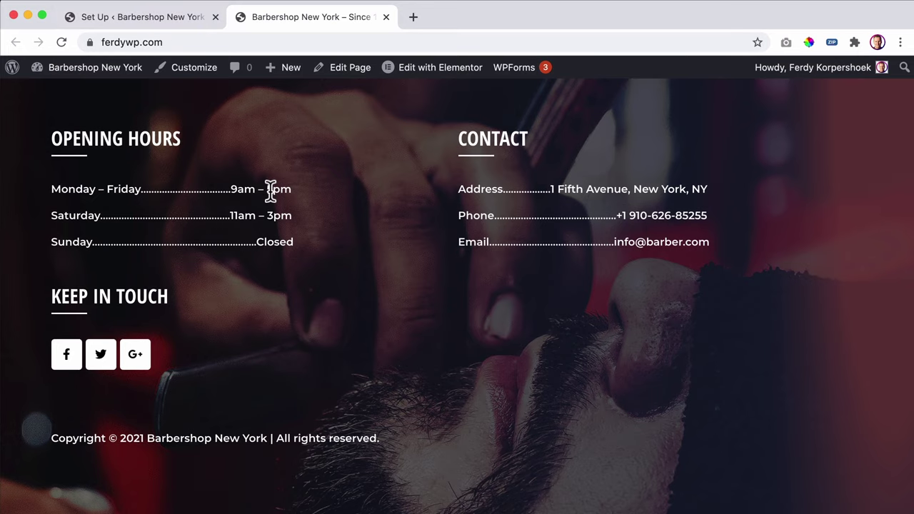
# - Add Monday working hours from 9:00 to 5:00
pyautogui.click(161, 19)
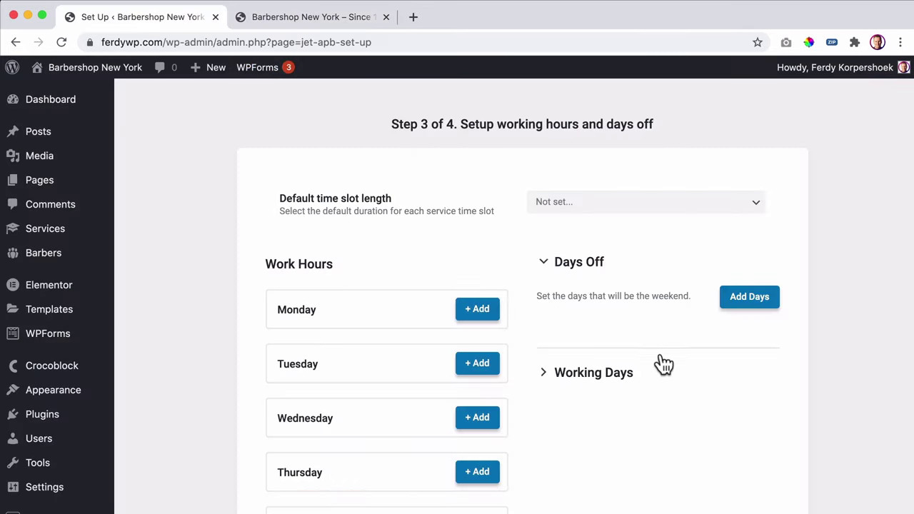
pyautogui.click(477, 310)
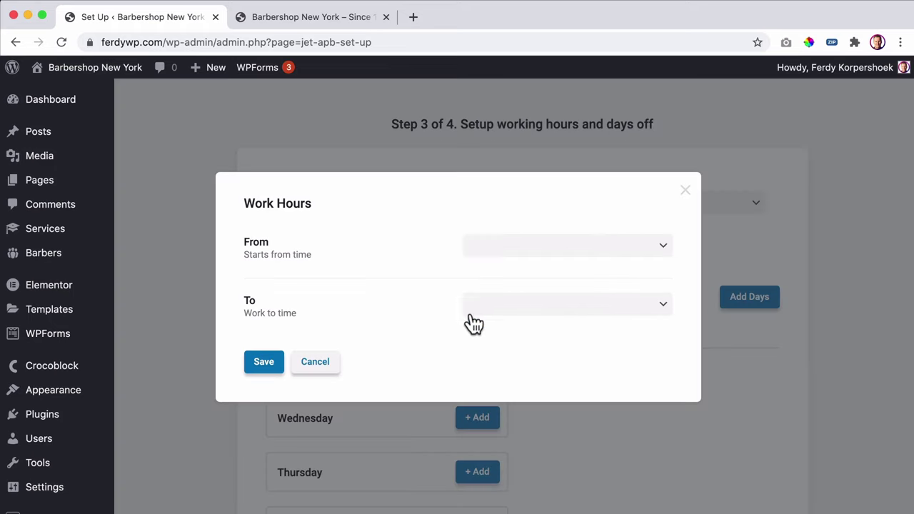
pyautogui.click(495, 254)
pyautogui.click(490, 476)
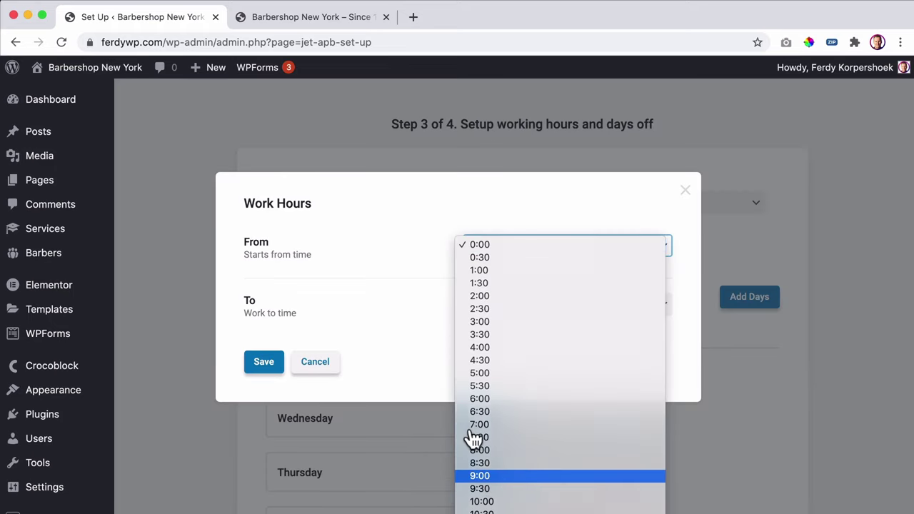
pyautogui.click(483, 308)
pyautogui.scroll(-3, 526, 437)
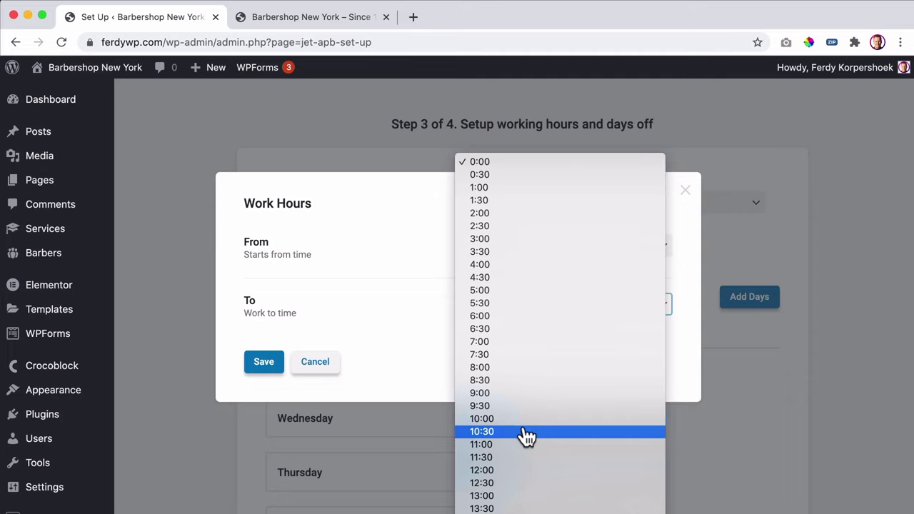
pyautogui.click(492, 302)
pyautogui.click(274, 362)
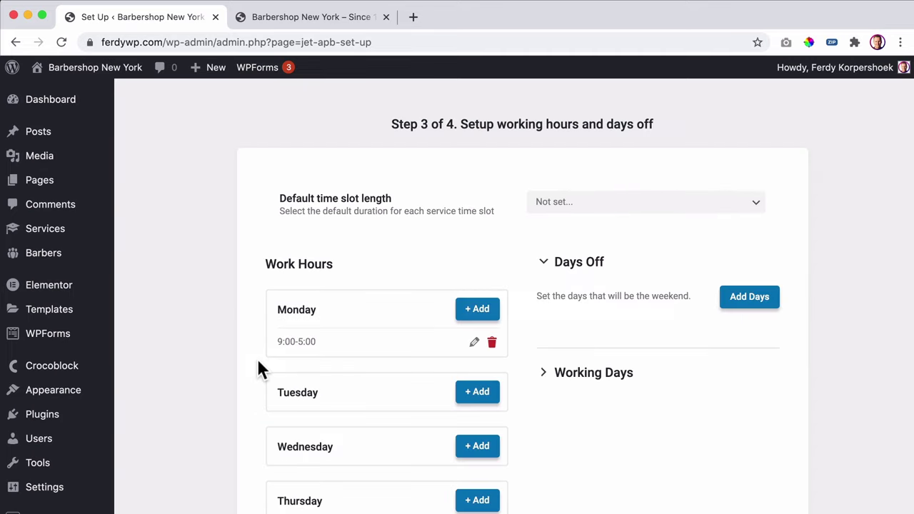
# - After checking the site's footer opening hours, add Tuesday hours 9:00–17:00
pyautogui.scroll(-3, 332, 361)
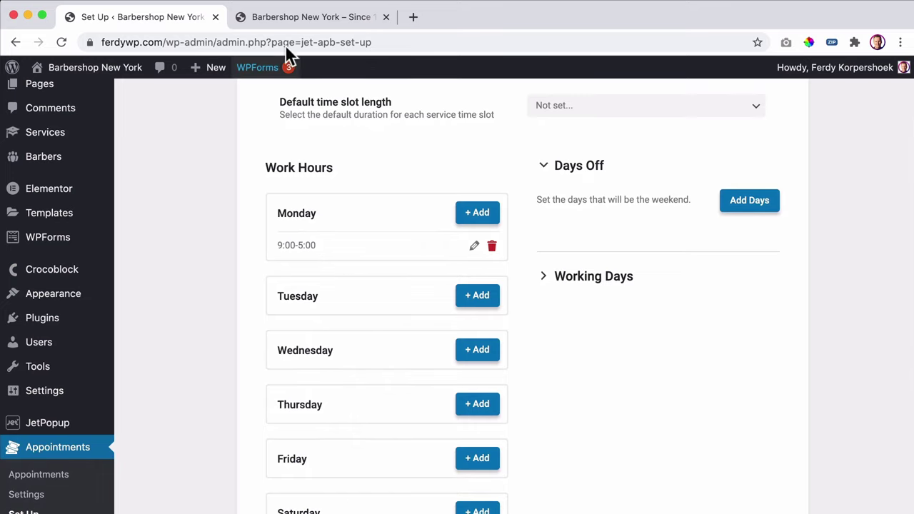
pyautogui.click(271, 17)
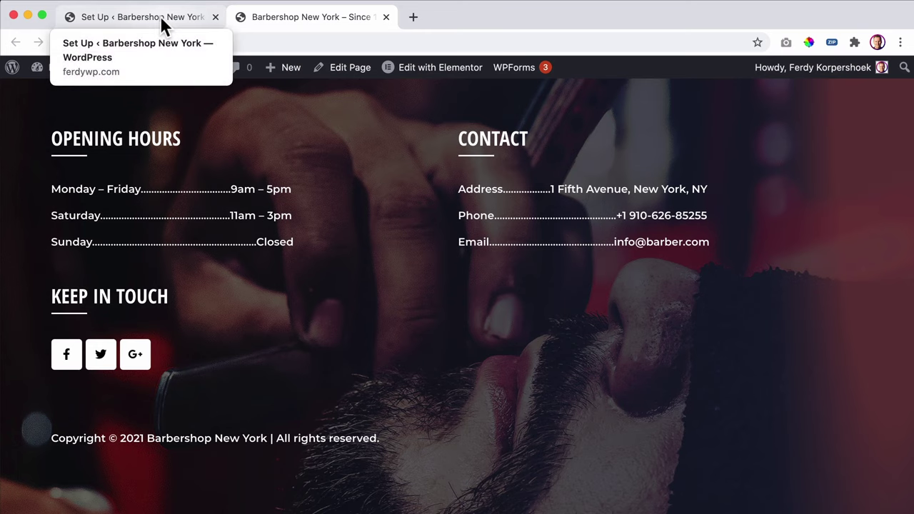
pyautogui.click(140, 20)
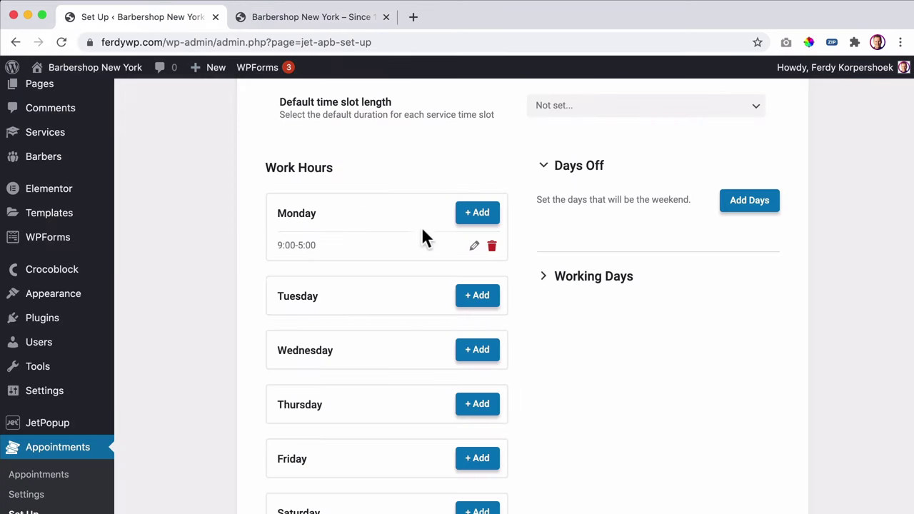
pyautogui.click(483, 311)
pyautogui.click(512, 247)
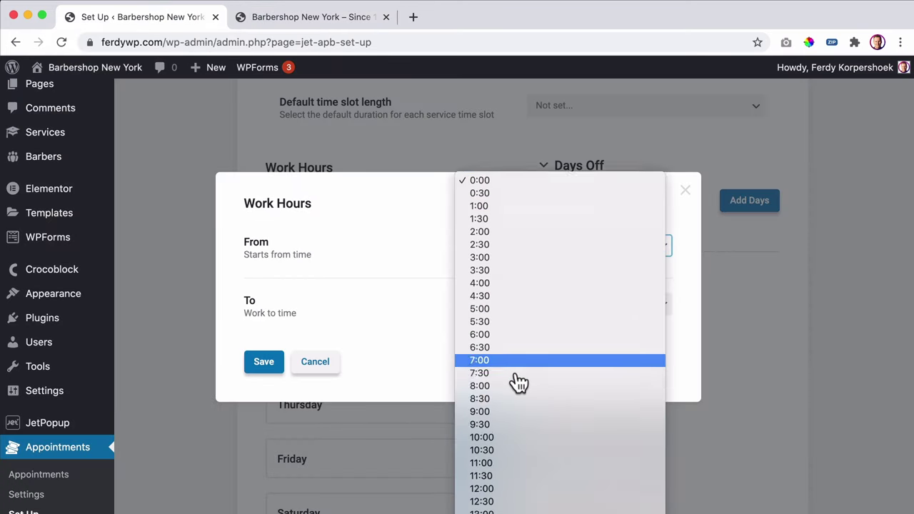
pyautogui.click(492, 311)
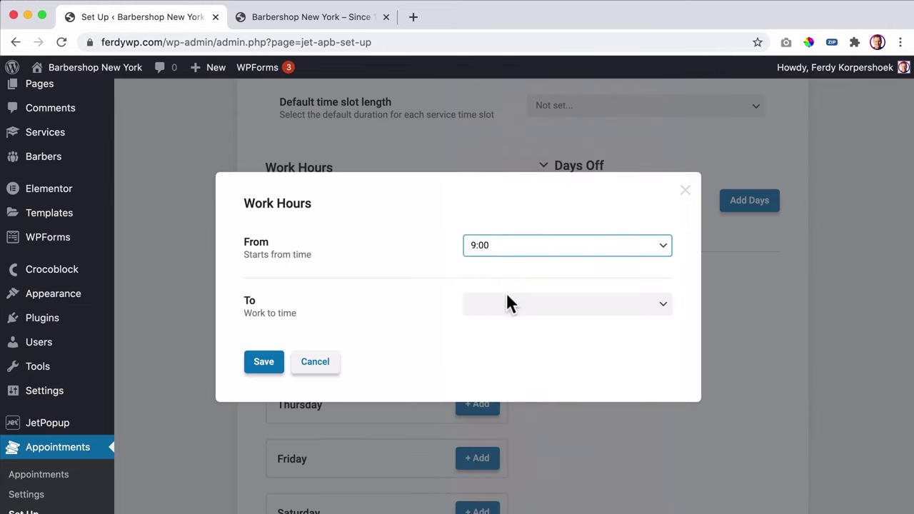
pyautogui.click(507, 302)
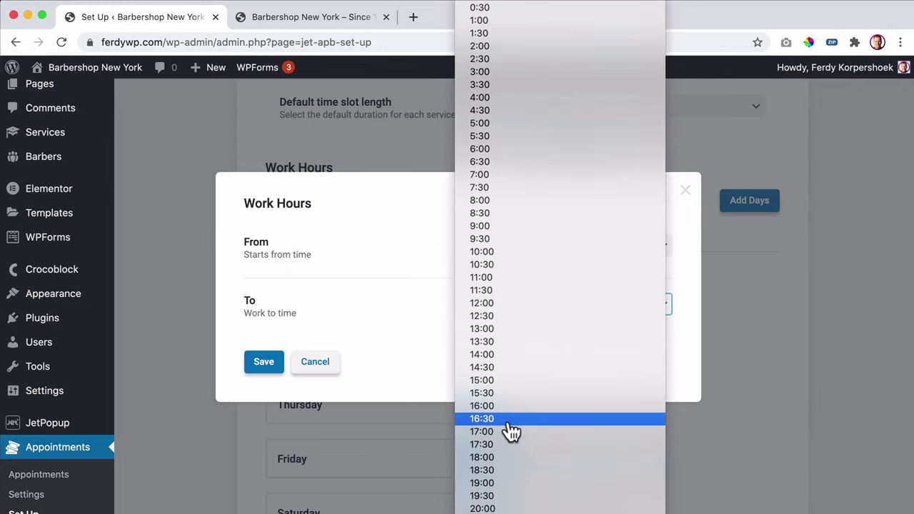
pyautogui.click(500, 432)
pyautogui.click(265, 362)
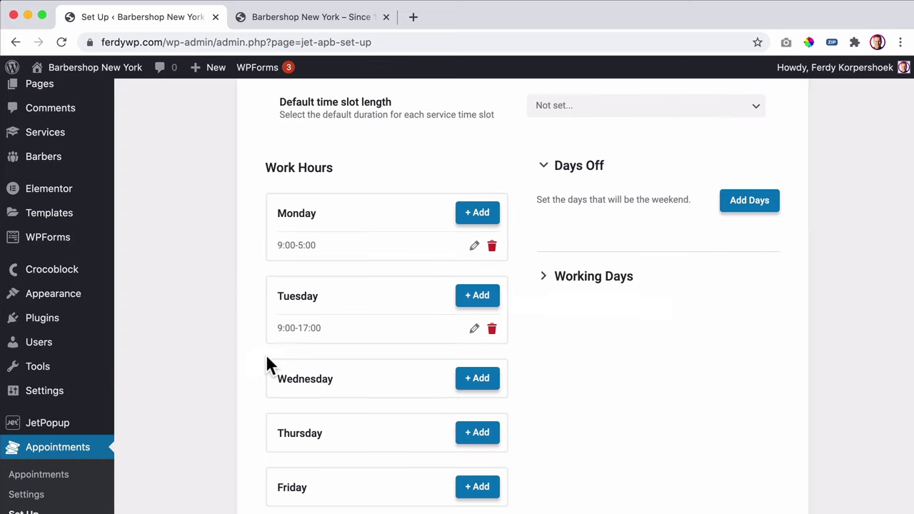
# - Set Wednesday's working hours to 9:00–17:00
pyautogui.scroll(-3, 539, 386)
pyautogui.click(489, 300)
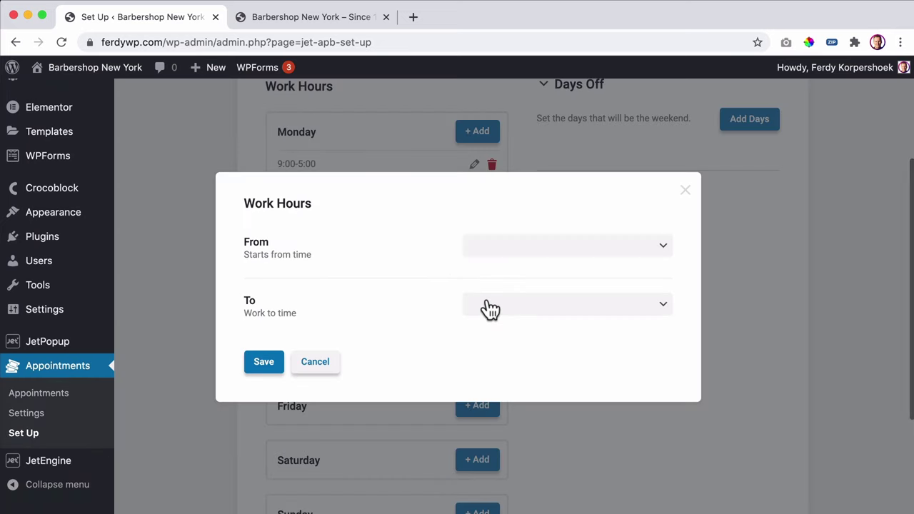
pyautogui.click(509, 250)
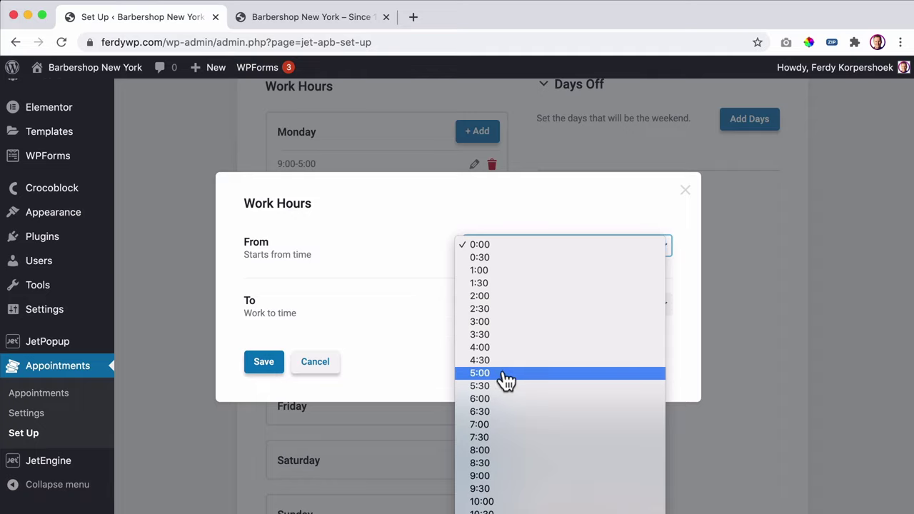
pyautogui.scroll(-5, 530, 398)
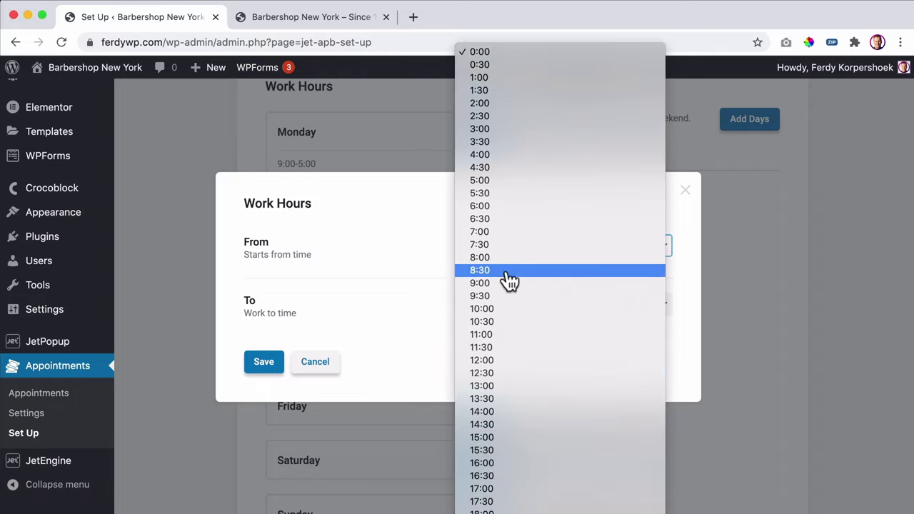
pyautogui.click(504, 288)
pyautogui.click(512, 312)
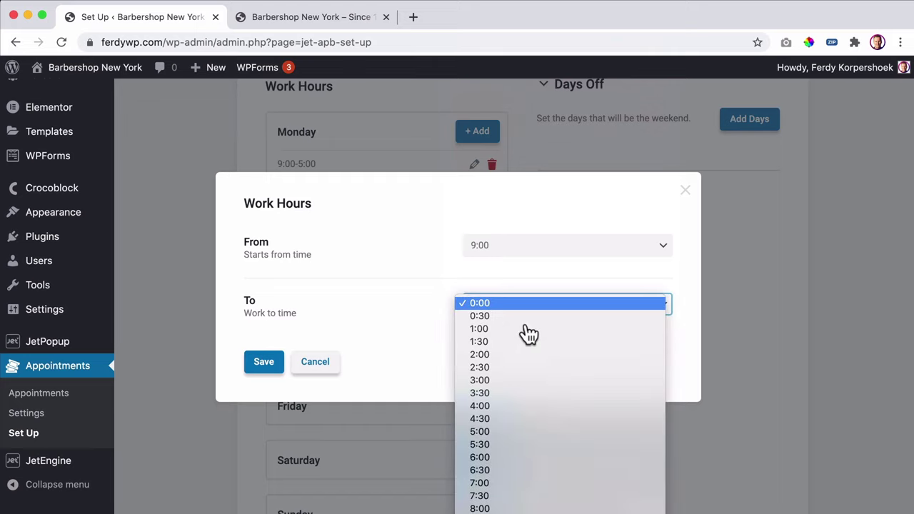
pyautogui.scroll(-5, 525, 422)
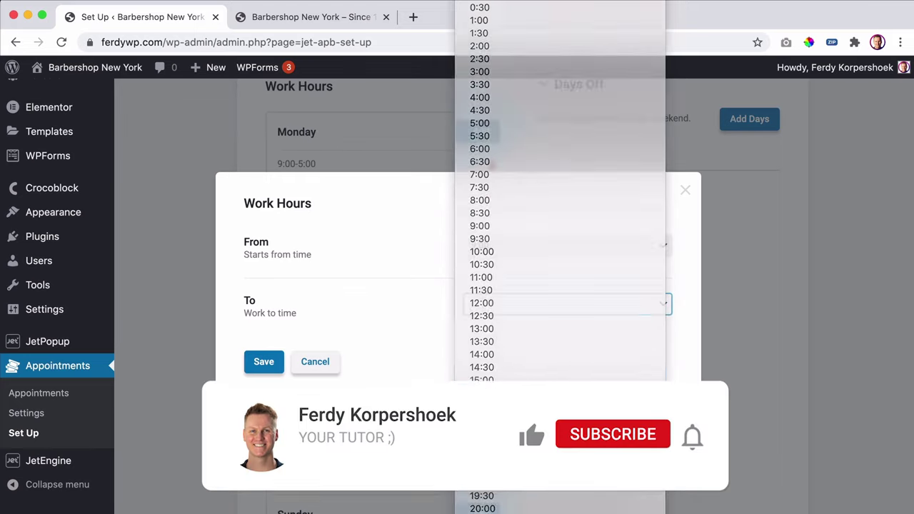
pyautogui.click(530, 431)
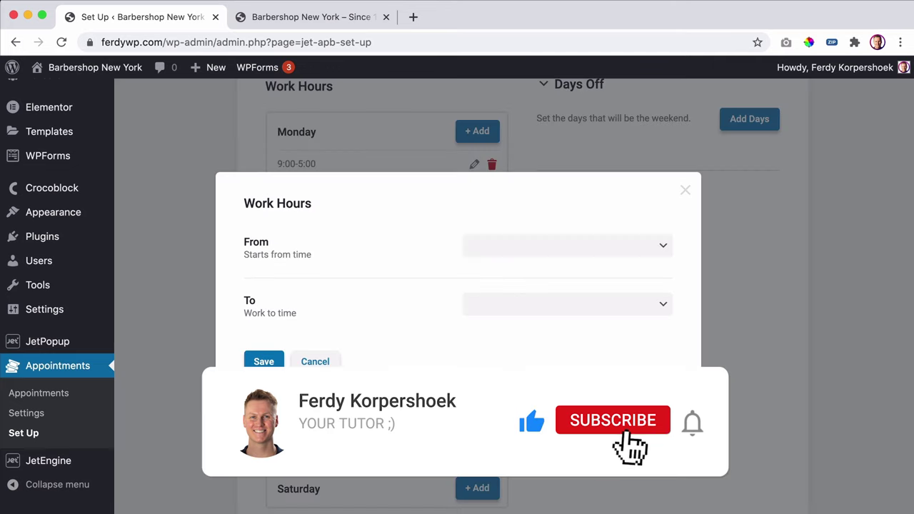
# - Add a Thursday morning slot from 9:00 to 12:00
pyautogui.scroll(-1, 484, 245)
pyautogui.click(485, 246)
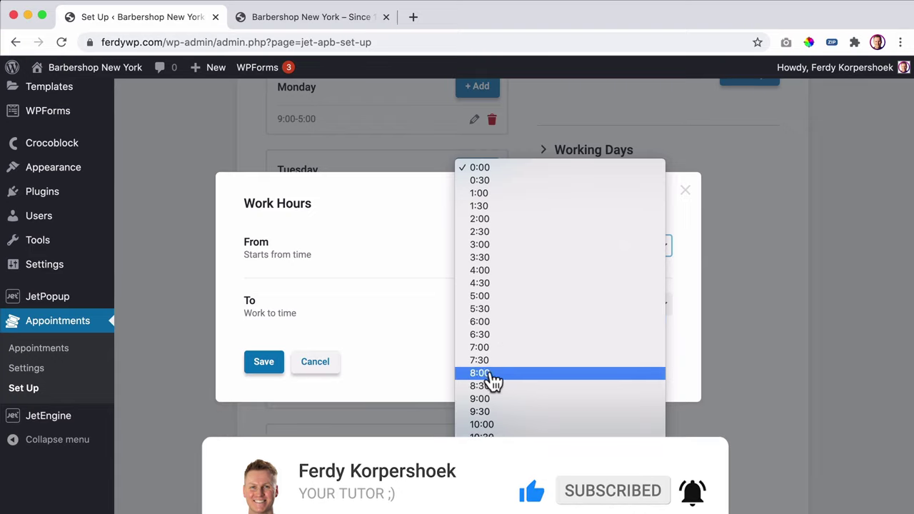
pyautogui.click(496, 399)
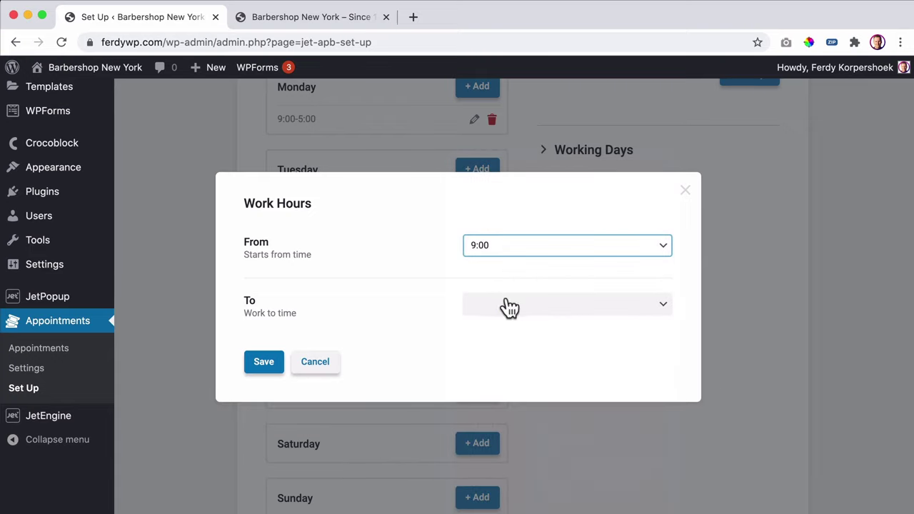
pyautogui.click(509, 307)
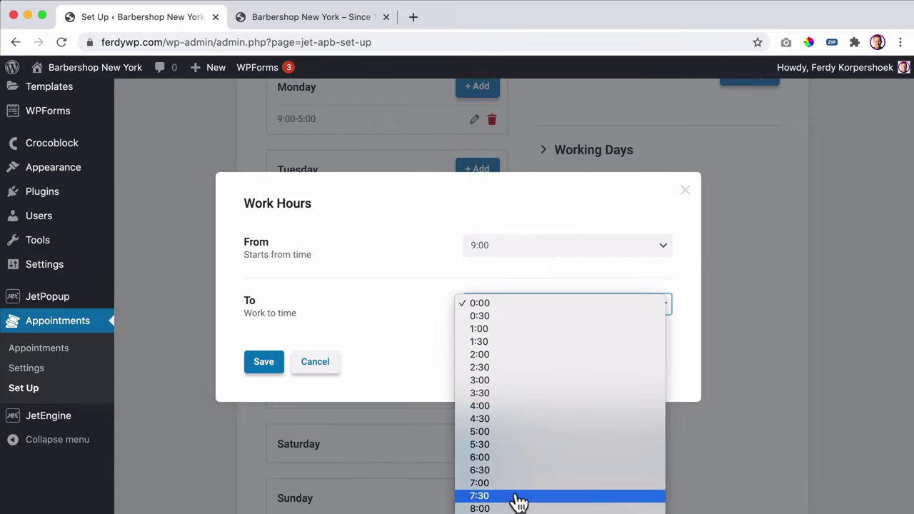
pyautogui.click(508, 471)
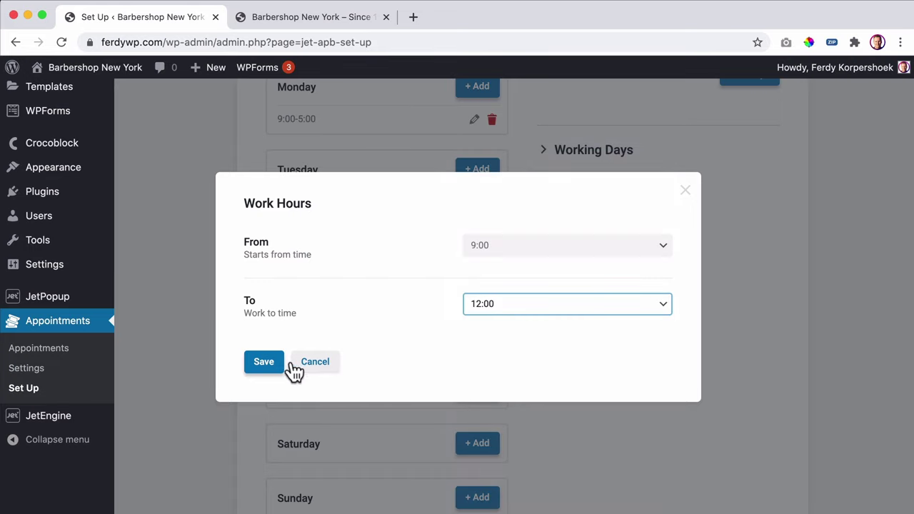
pyautogui.click(263, 362)
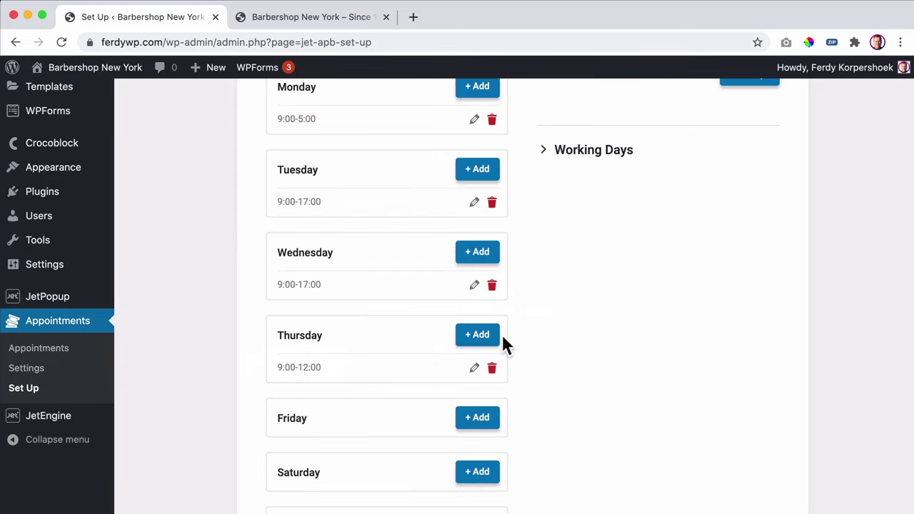
# - Add a second Thursday slot from 12:30 to 17:00
pyautogui.click(477, 336)
pyautogui.click(498, 246)
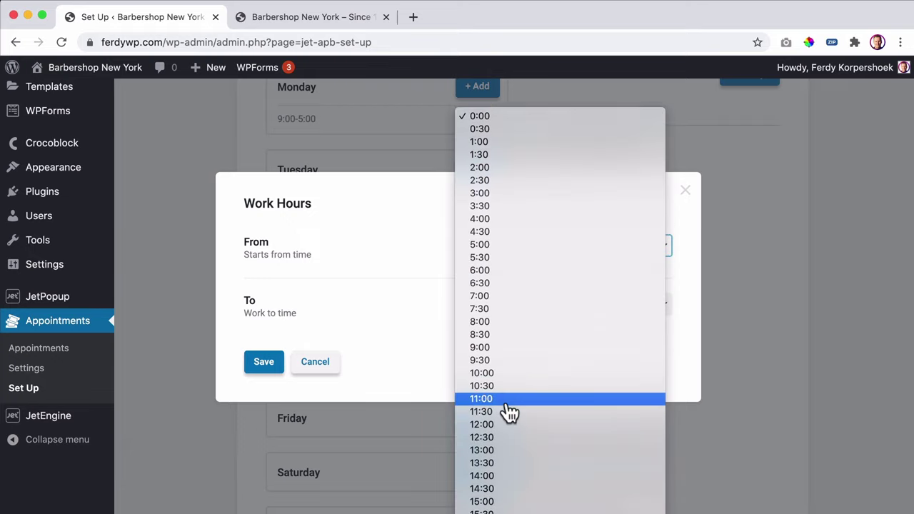
pyautogui.click(486, 373)
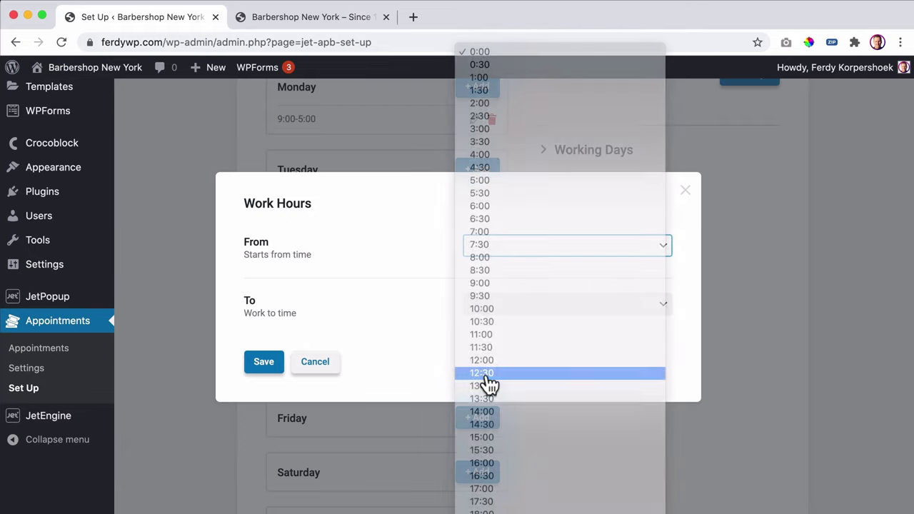
pyautogui.click(509, 312)
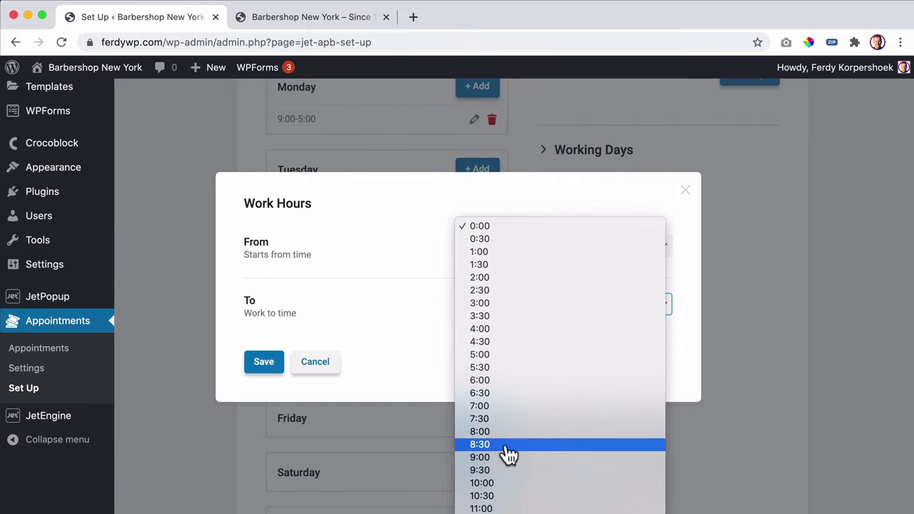
pyautogui.scroll(-5, 503, 464)
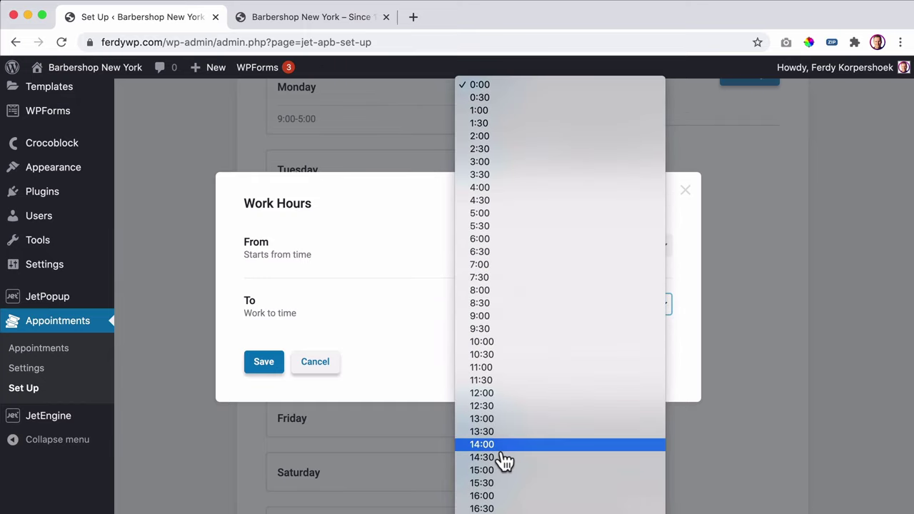
pyautogui.click(497, 444)
pyautogui.click(266, 362)
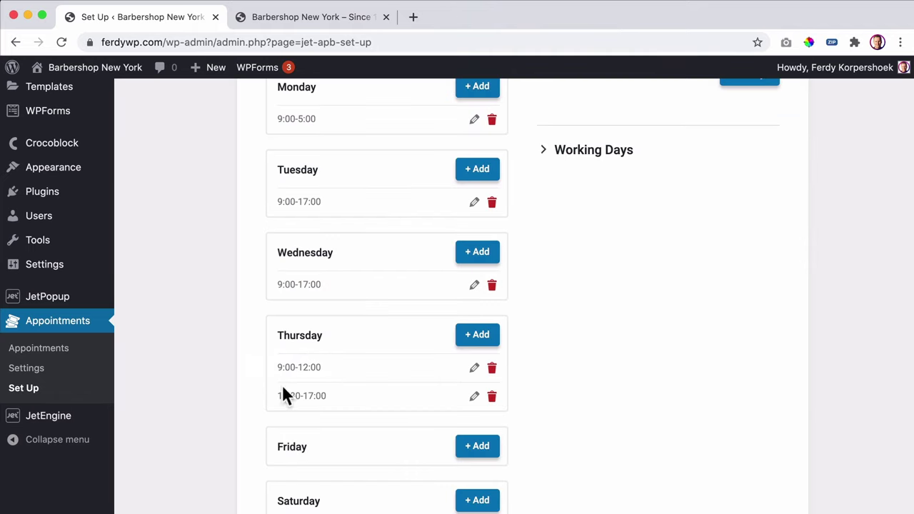
# - Add Friday working hours of 9:00–17:00, matching the site's footer hours
pyautogui.scroll(-3, 431, 300)
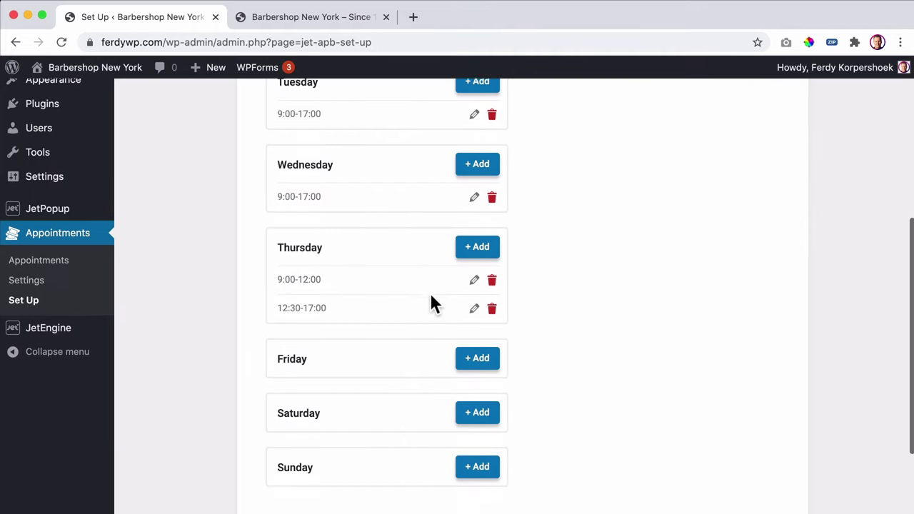
pyautogui.click(477, 335)
pyautogui.click(286, 18)
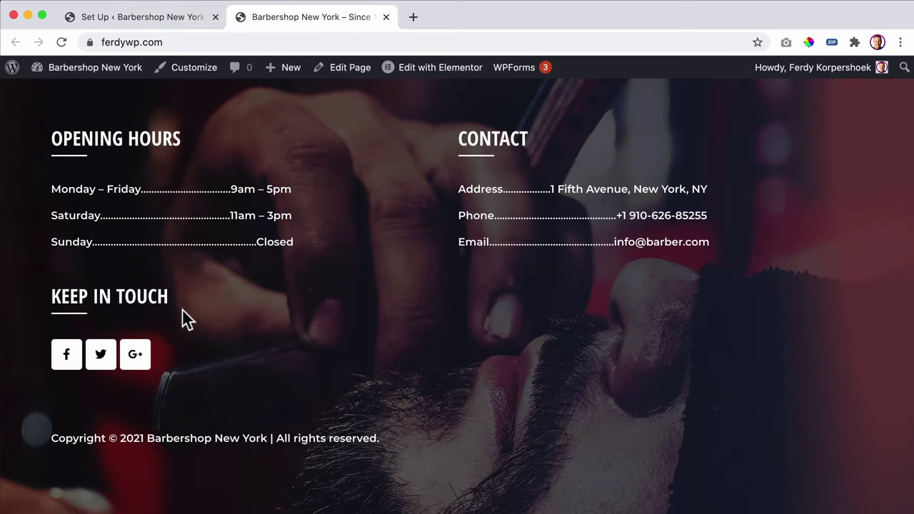
pyautogui.click(161, 19)
pyautogui.click(508, 250)
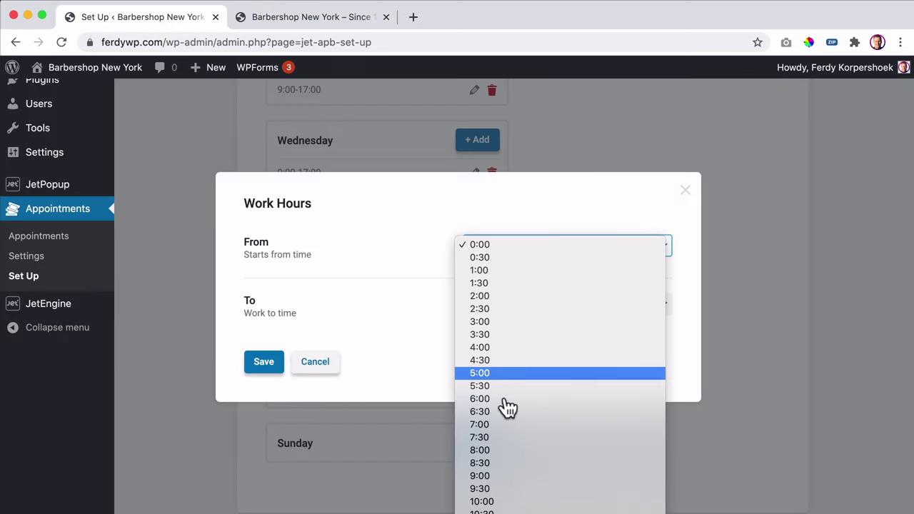
pyautogui.click(495, 475)
pyautogui.click(492, 304)
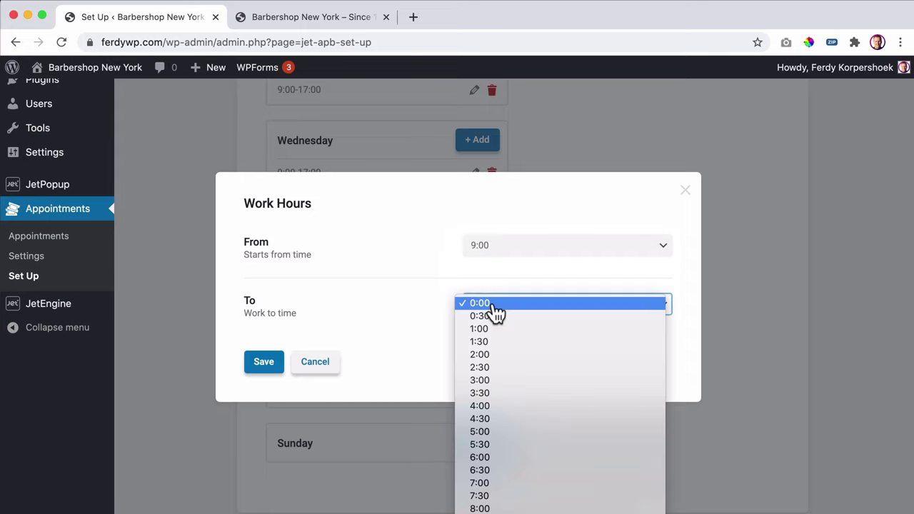
pyautogui.scroll(-5, 521, 445)
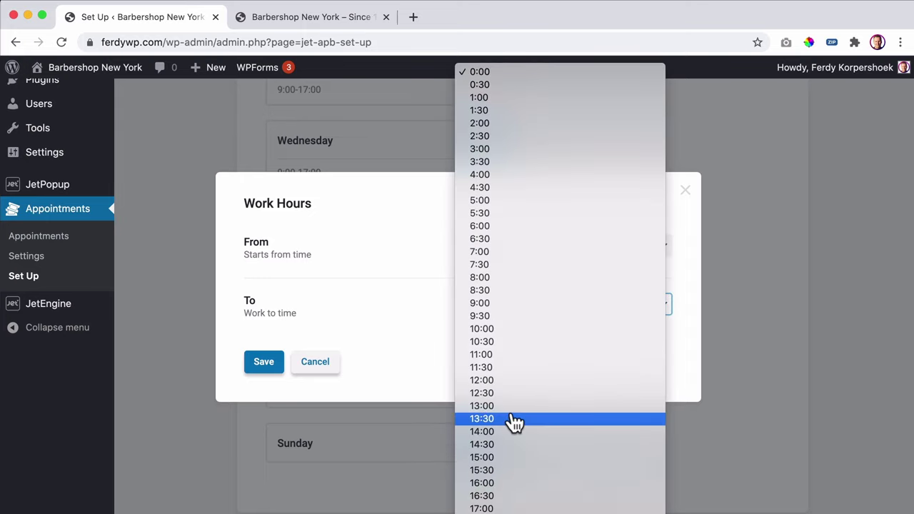
pyautogui.scroll(-2, 510, 425)
pyautogui.click(484, 434)
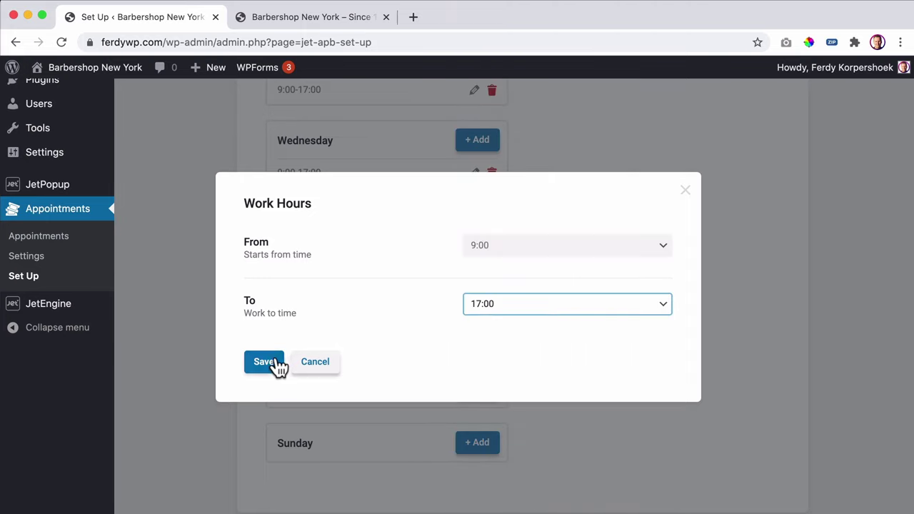
pyautogui.click(275, 366)
# - Add Saturday working hours of 11:00–3:00 to match the site's Saturday opening hours
pyautogui.click(302, 20)
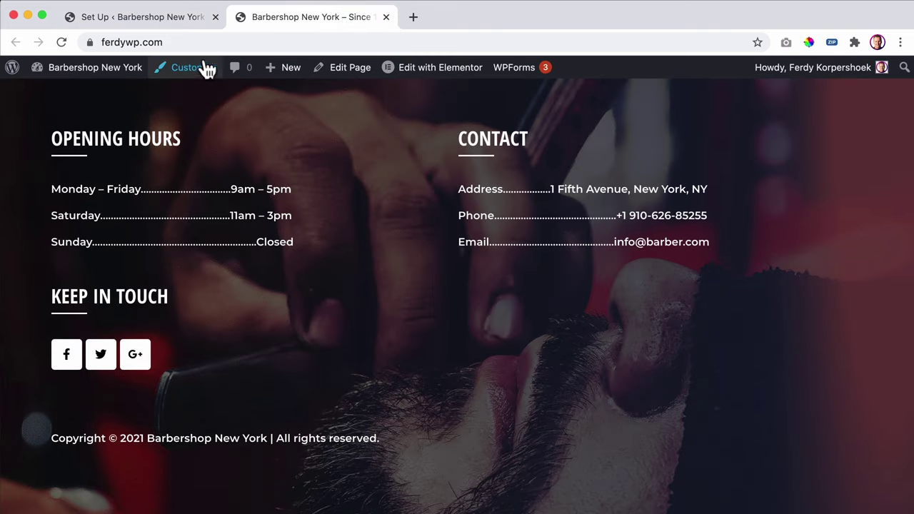
pyautogui.click(194, 18)
pyautogui.scroll(-1, 469, 349)
pyautogui.click(470, 361)
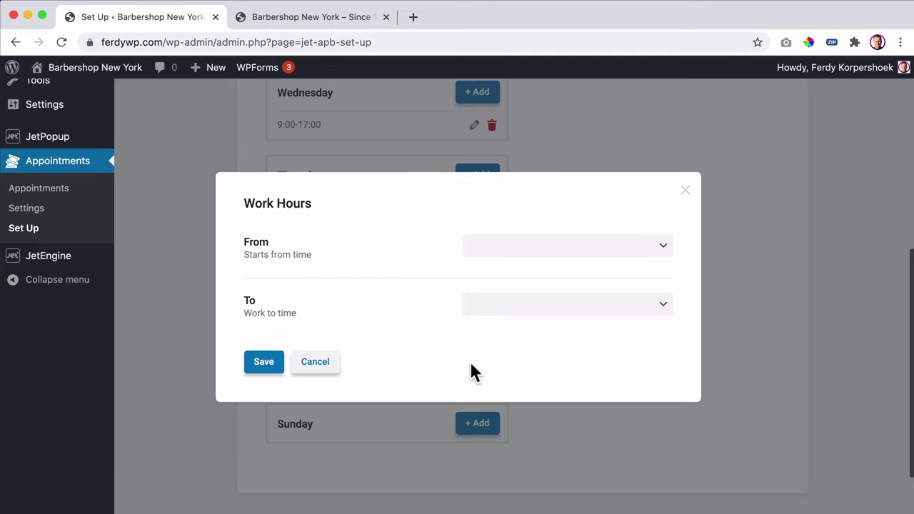
pyautogui.scroll(-2, 479, 293)
pyautogui.click(503, 245)
pyautogui.scroll(-2, 506, 467)
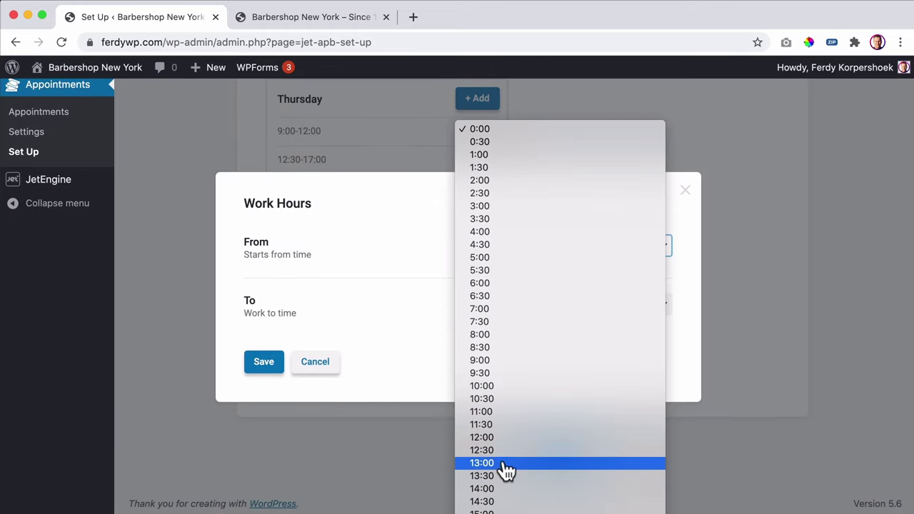
pyautogui.click(492, 414)
pyautogui.click(500, 307)
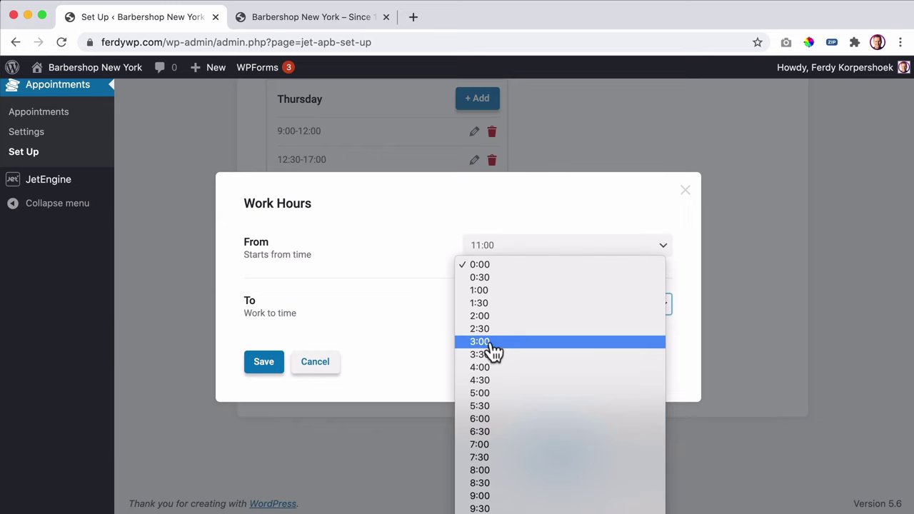
pyautogui.click(493, 342)
pyautogui.click(263, 363)
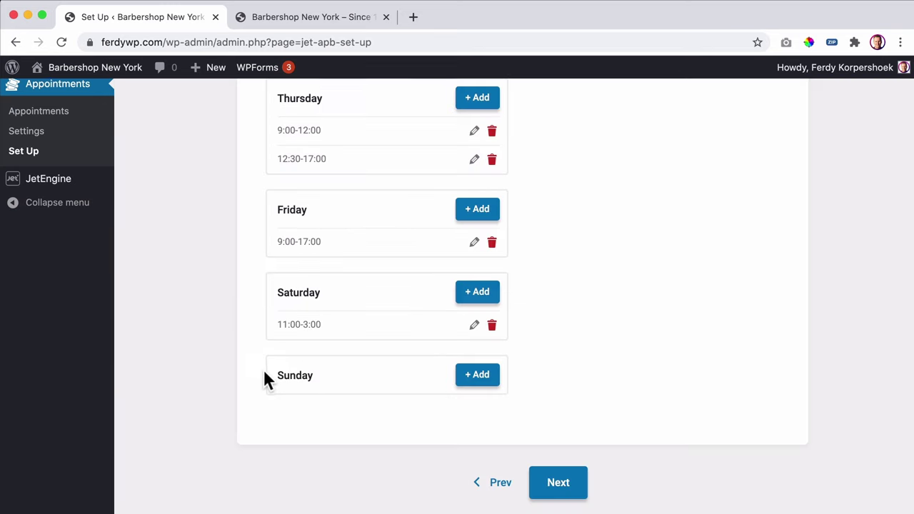
pyautogui.click(293, 18)
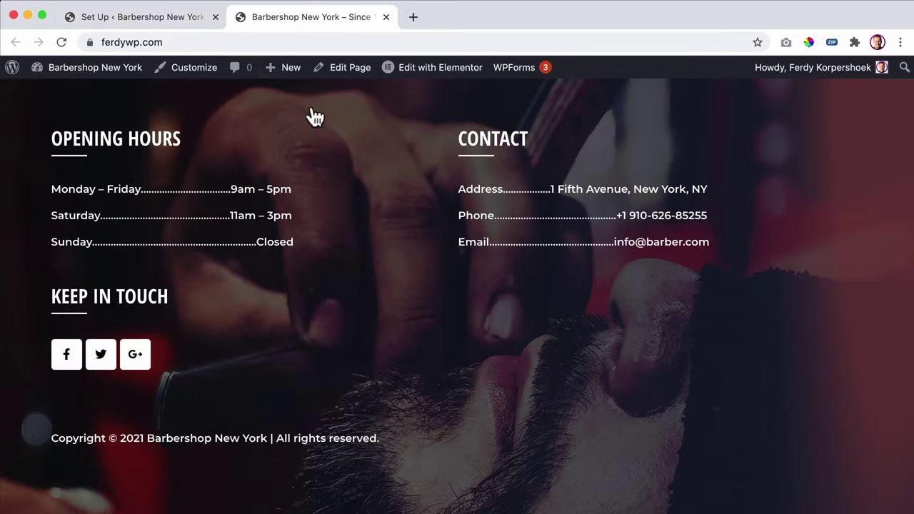
pyautogui.click(143, 20)
pyautogui.scroll(10, 586, 360)
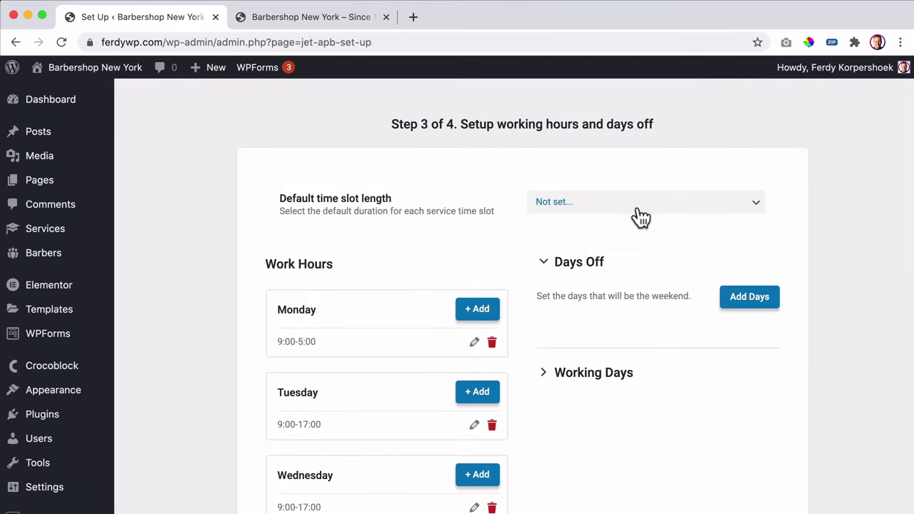
# - Start a Christmas day off beginning Dec 24, 2021
pyautogui.click(751, 301)
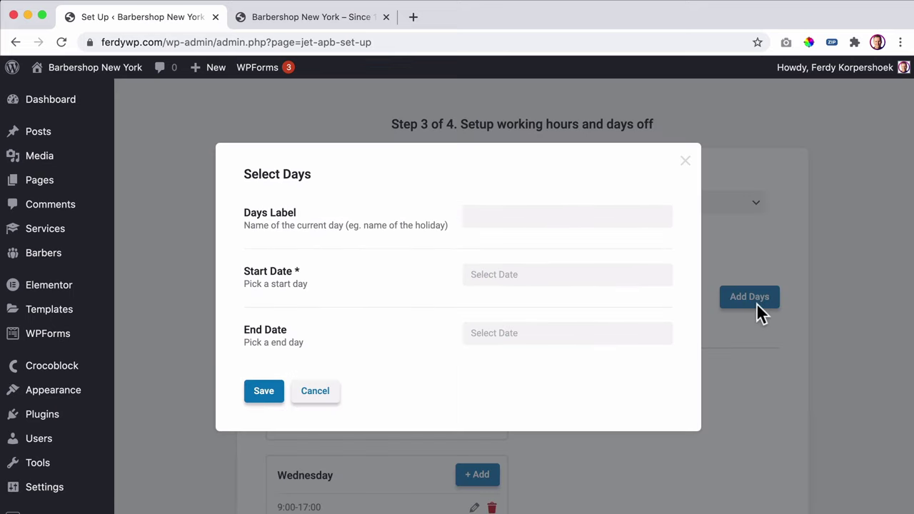
pyautogui.click(534, 214)
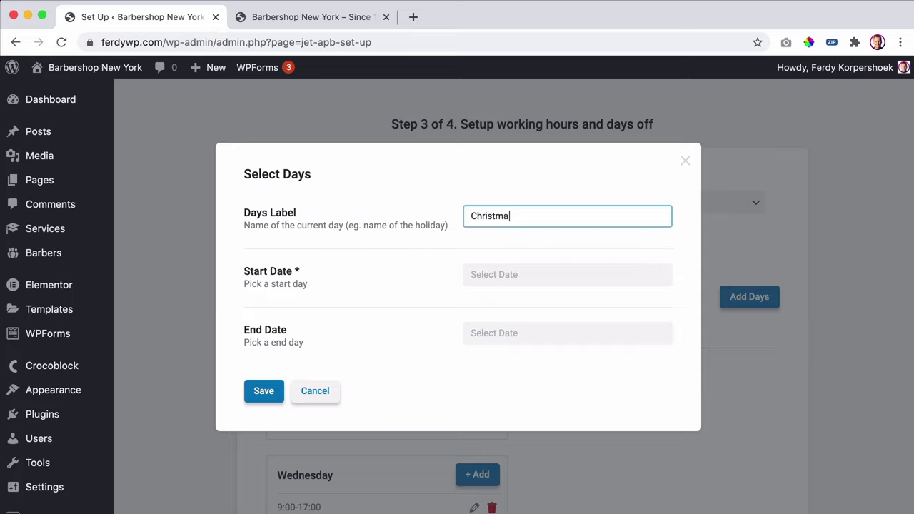
pyautogui.click(543, 274)
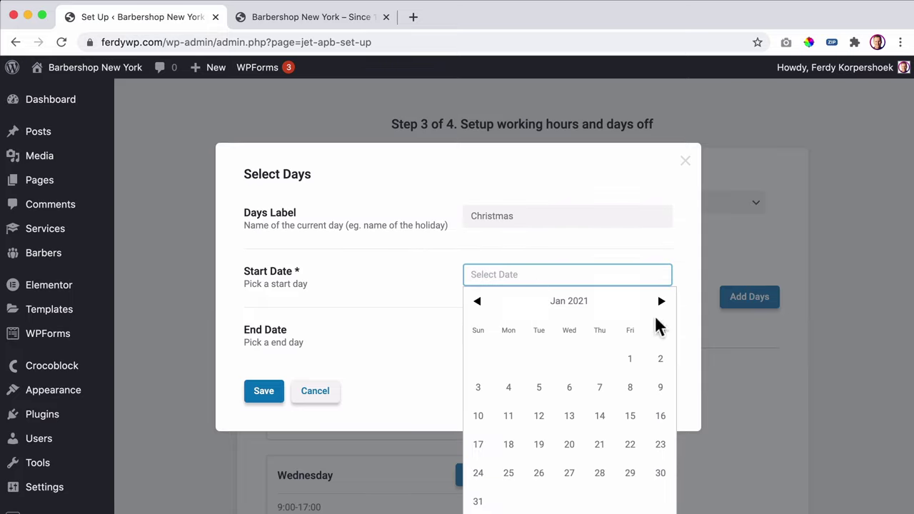
pyautogui.click(661, 302)
pyautogui.click(663, 303)
pyautogui.doubleClick(663, 304)
pyautogui.doubleClick(662, 304)
pyautogui.doubleClick(662, 303)
pyautogui.click(663, 303)
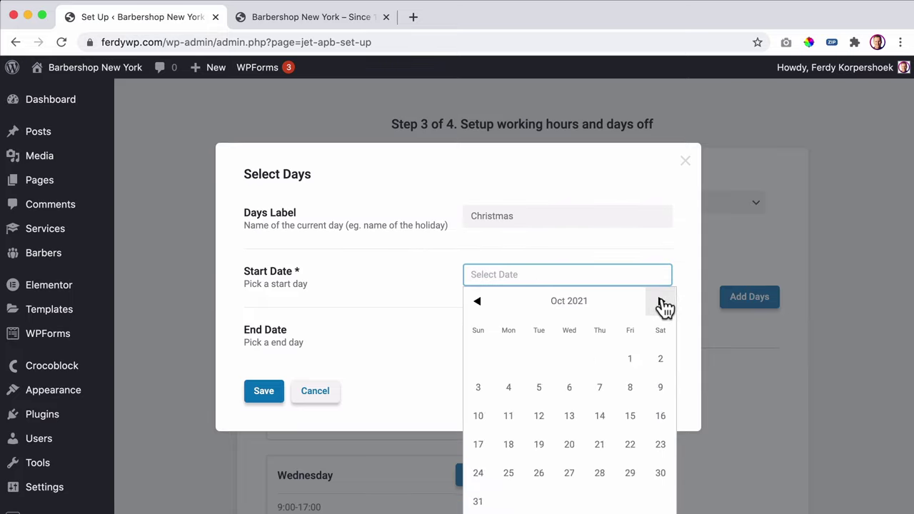
pyautogui.click(661, 302)
pyautogui.click(661, 302)
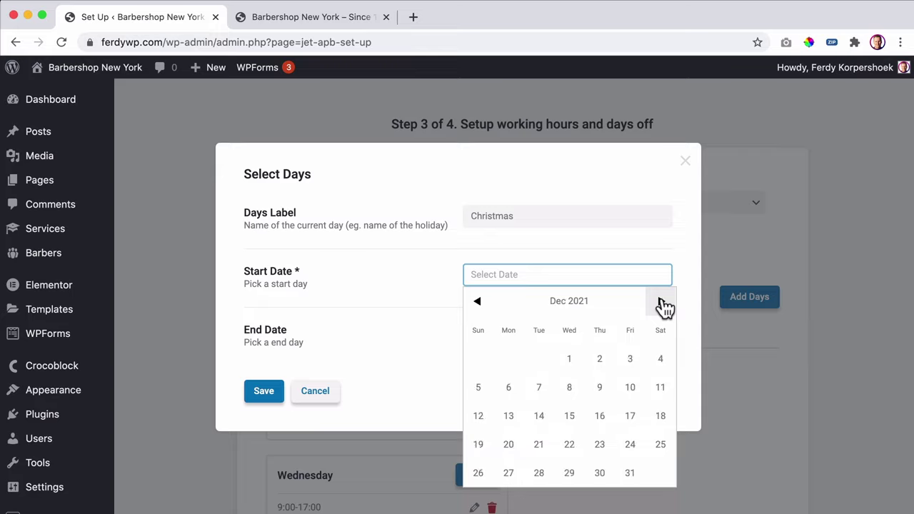
pyautogui.click(629, 444)
# - Set the Christmas end date to Dec 25, 2021 and save it
pyautogui.click(555, 331)
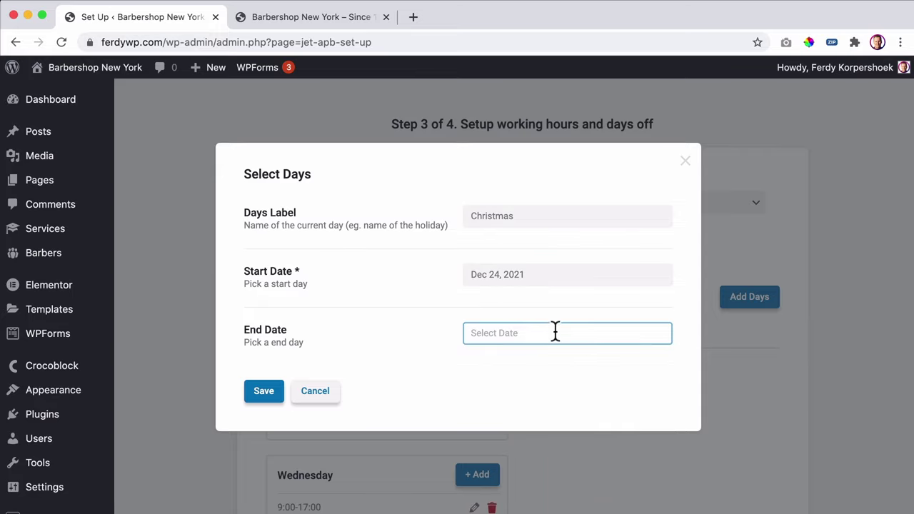
pyautogui.click(663, 363)
pyautogui.doubleClick(662, 361)
pyautogui.click(662, 361)
pyautogui.doubleClick(662, 361)
pyautogui.click(663, 361)
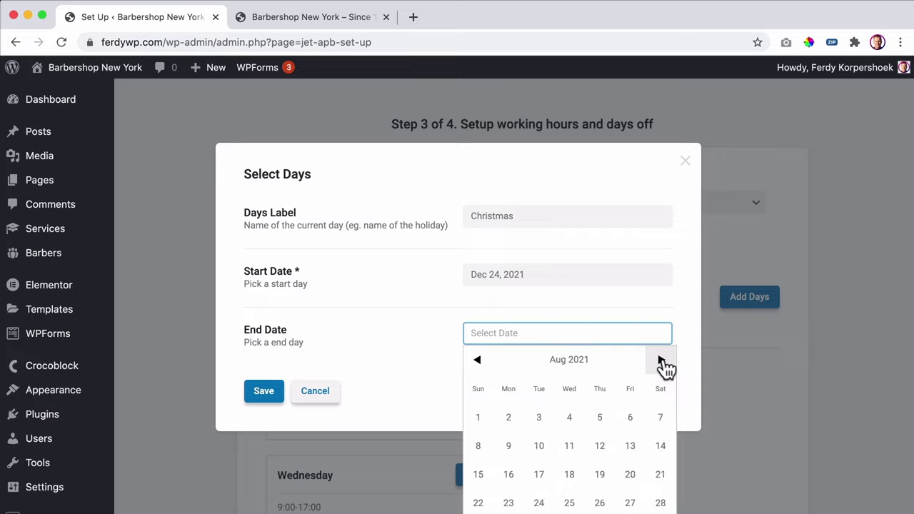
pyautogui.doubleClick(663, 361)
pyautogui.click(662, 361)
pyautogui.click(663, 362)
pyautogui.doubleClick(662, 363)
pyautogui.click(662, 363)
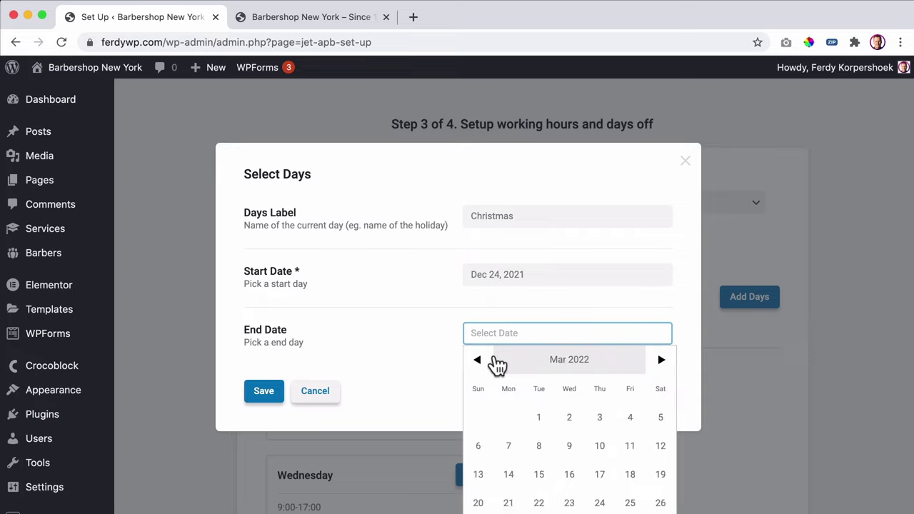
pyautogui.click(497, 365)
pyautogui.click(492, 365)
pyautogui.click(488, 364)
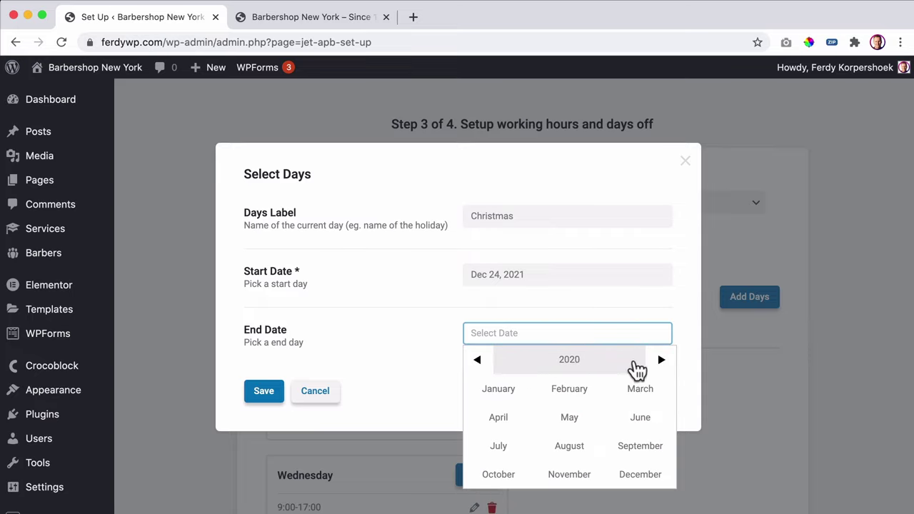
pyautogui.click(658, 363)
pyautogui.click(641, 474)
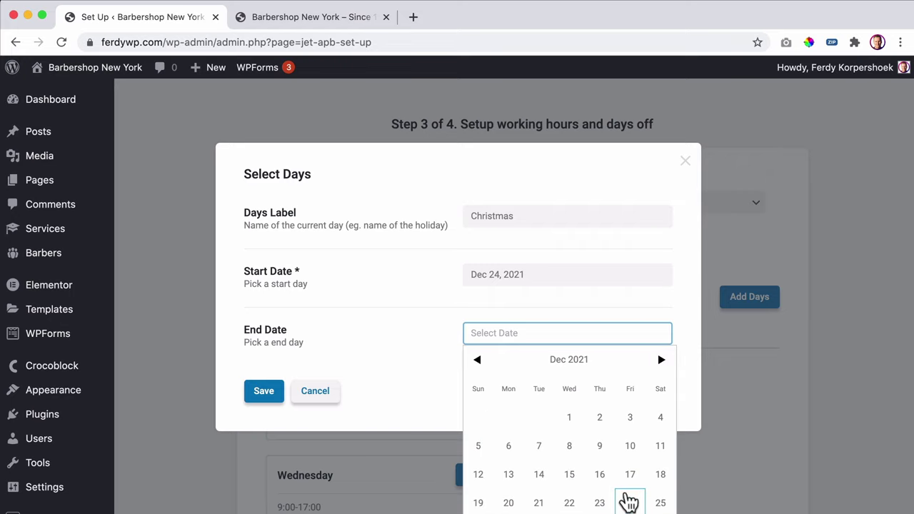
pyautogui.click(658, 503)
pyautogui.click(282, 396)
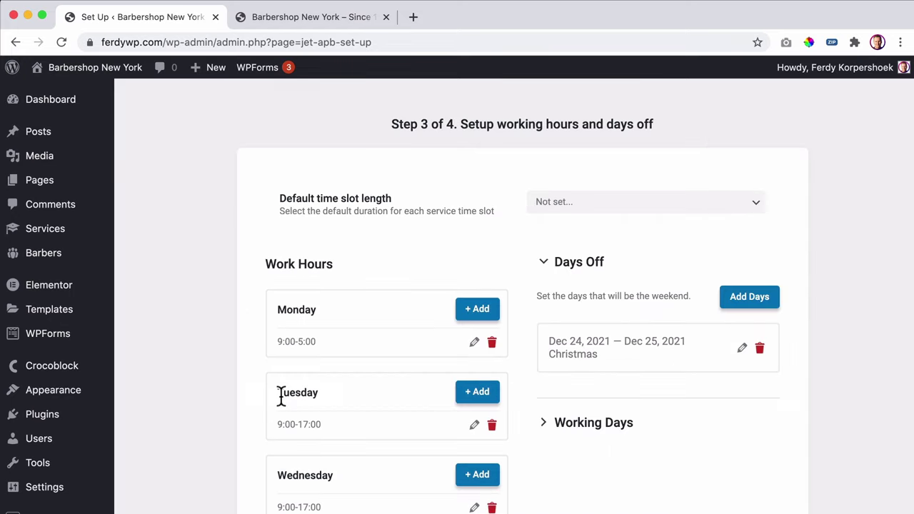
# - Add a one-day National Anna Day holiday on Mar 3, 2021
pyautogui.scroll(-2, 654, 347)
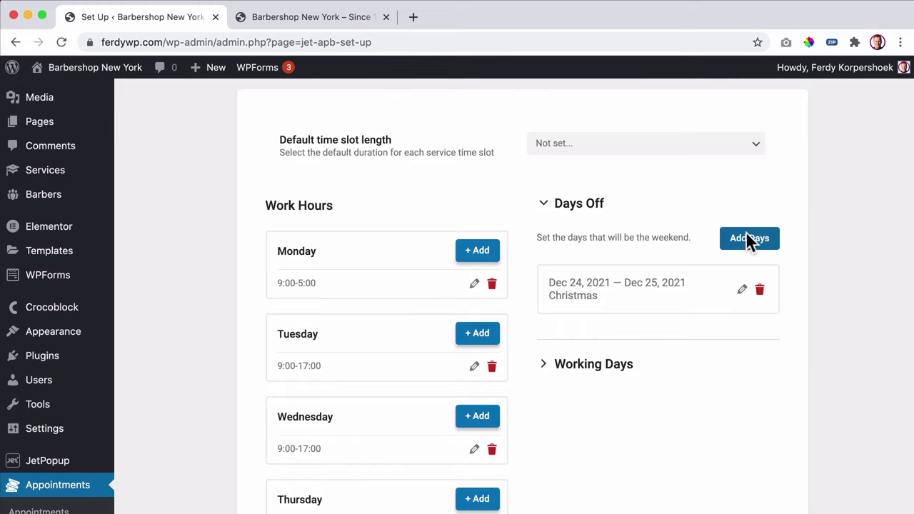
pyautogui.click(749, 239)
pyautogui.click(528, 217)
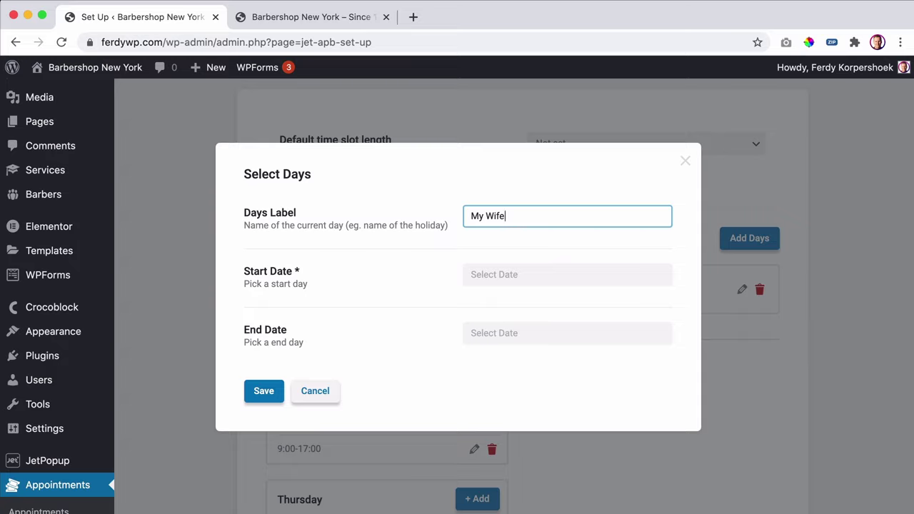
pyautogui.press('super+a')
pyautogui.write('Br')
pyautogui.click(521, 278)
pyautogui.click(661, 301)
pyautogui.click(661, 302)
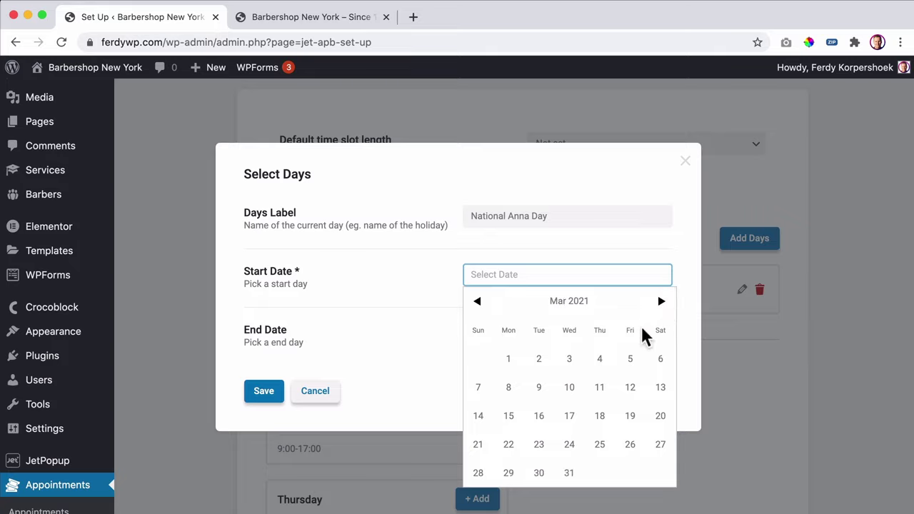
pyautogui.click(575, 357)
pyautogui.click(603, 334)
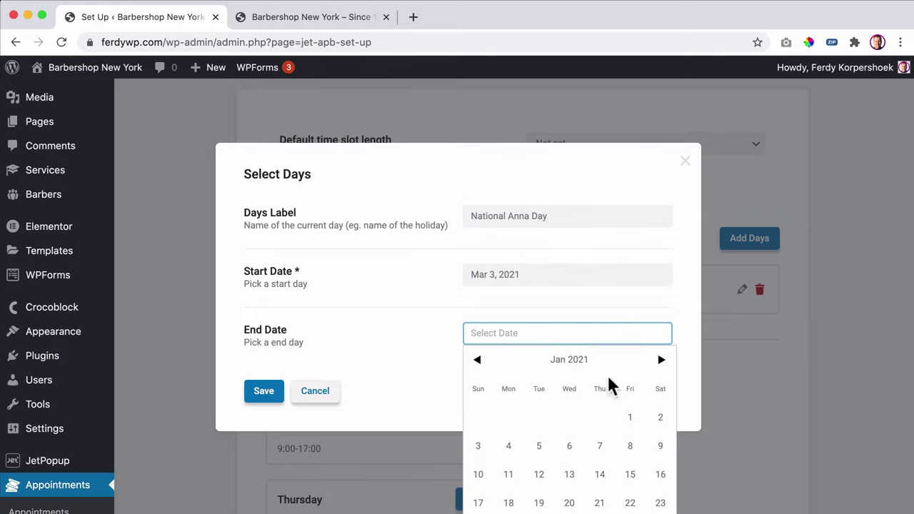
pyautogui.click(426, 322)
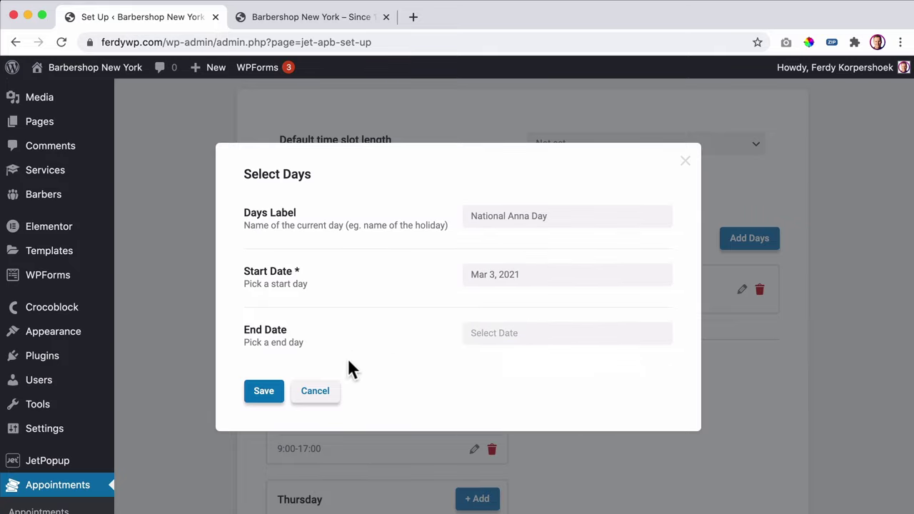
pyautogui.click(264, 394)
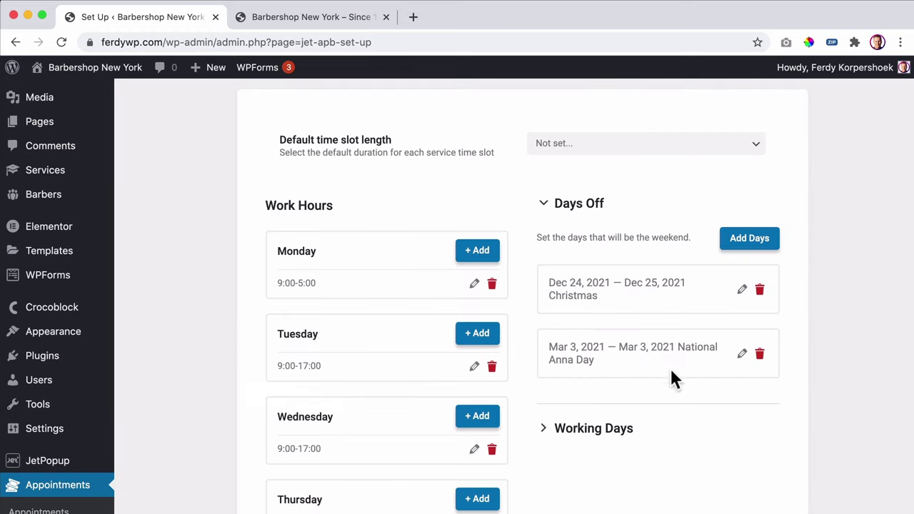
# - Open Add Days under Working Days, then cancel without adding any days
pyautogui.scroll(-3, 671, 365)
pyautogui.click(618, 362)
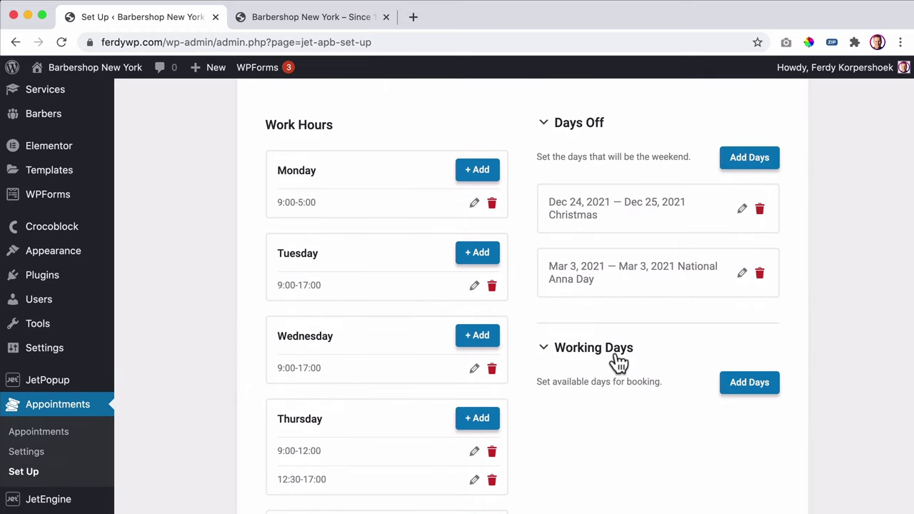
pyautogui.click(578, 362)
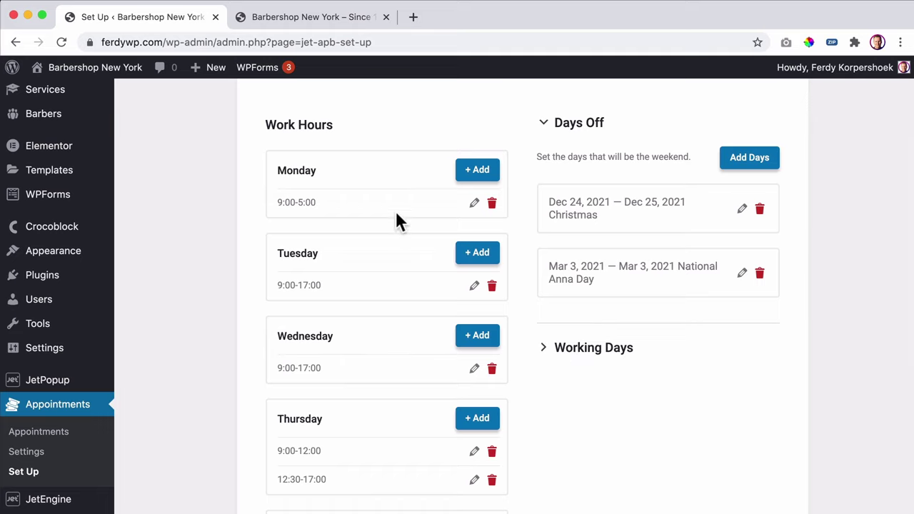
pyautogui.click(600, 363)
pyautogui.click(757, 390)
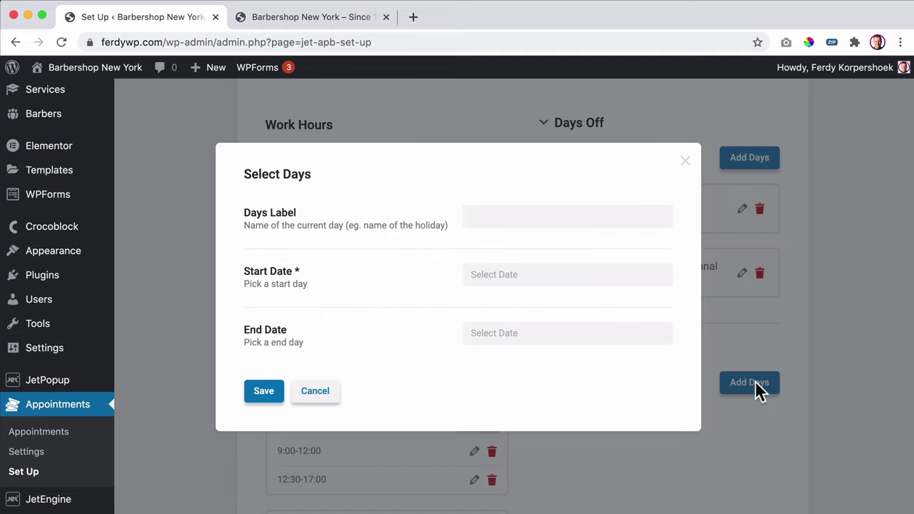
pyautogui.click(325, 391)
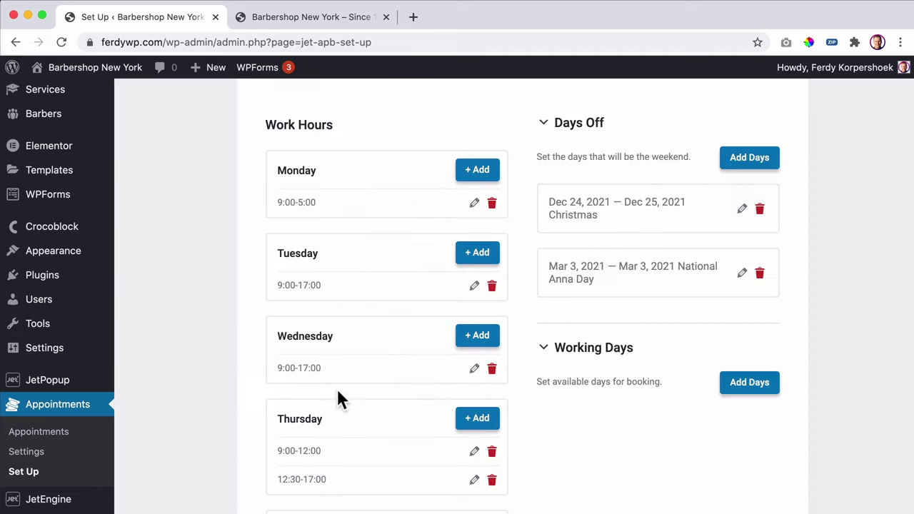
# - Set the default time slot length to 30 minutes
pyautogui.scroll(4, 617, 260)
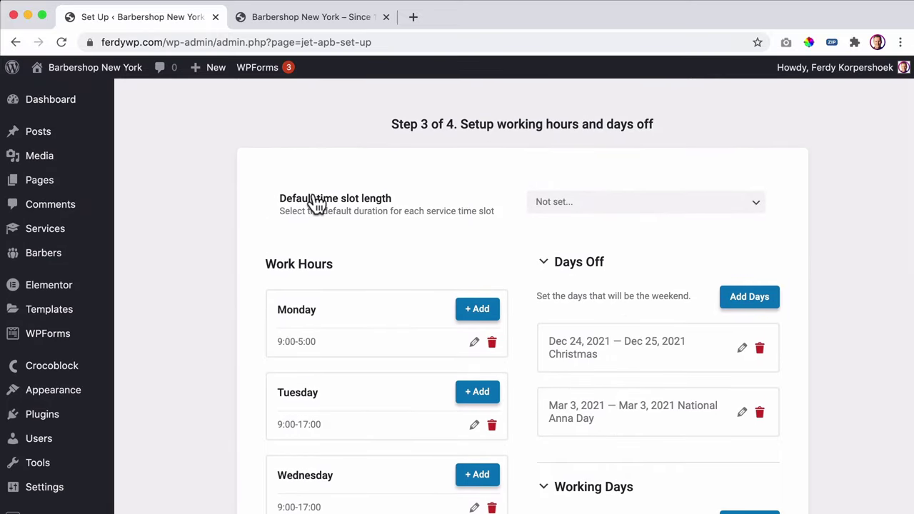
pyautogui.click(606, 203)
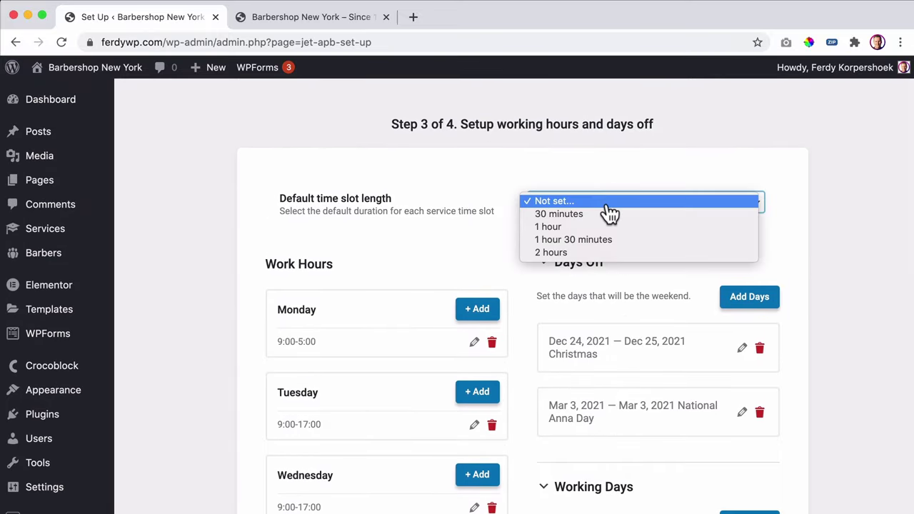
pyautogui.click(568, 215)
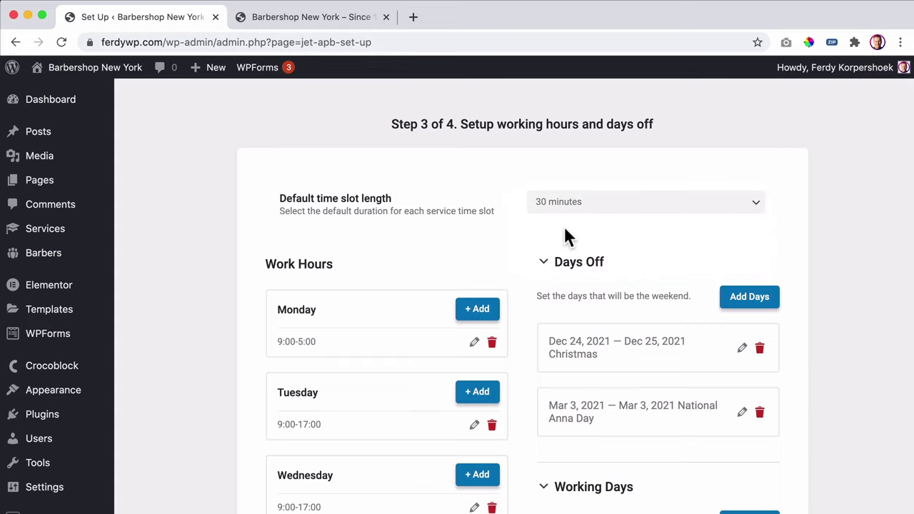
pyautogui.scroll(-10, 563, 225)
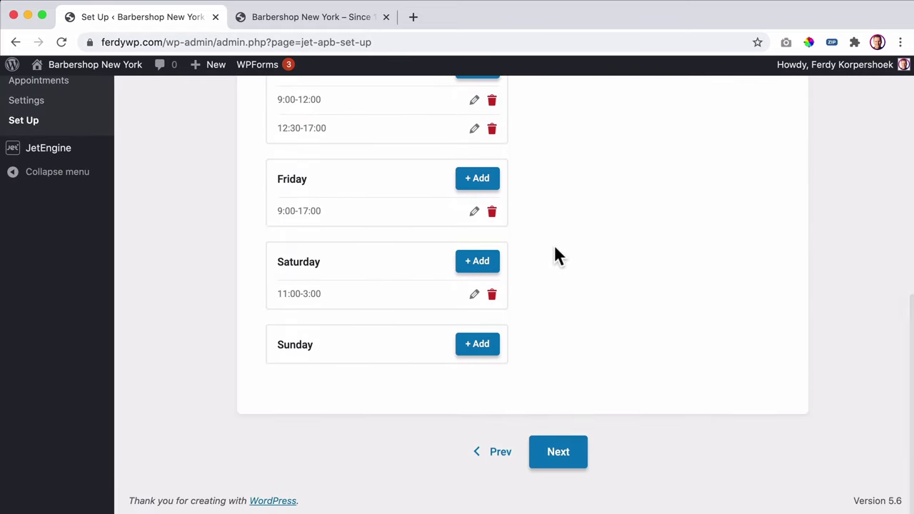
# - Advance the setup wizard to Step 4, leaving WooCommerce Integration switched off
pyautogui.click(557, 457)
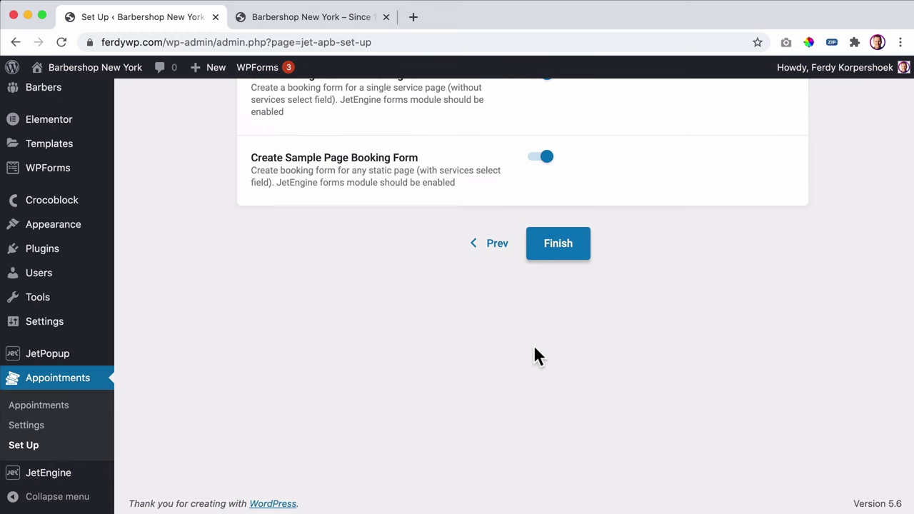
pyautogui.scroll(3, 533, 349)
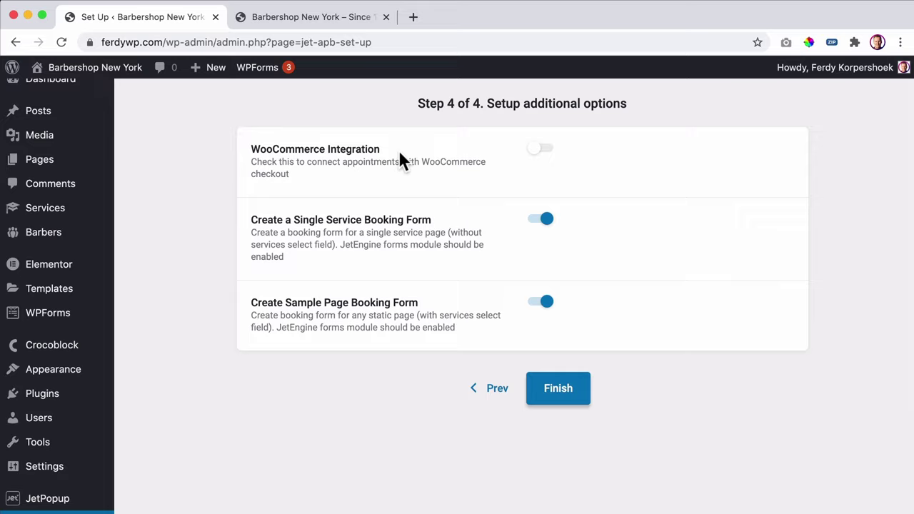
pyautogui.click(544, 152)
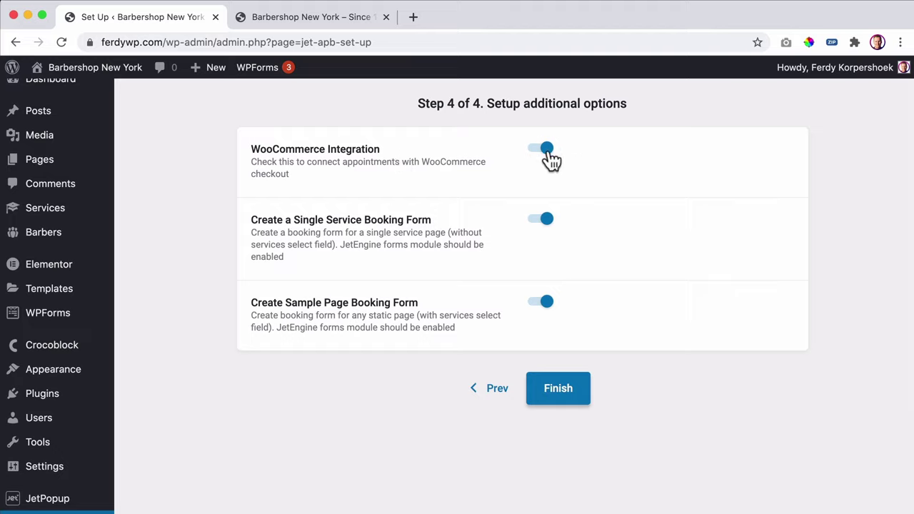
pyautogui.click(551, 159)
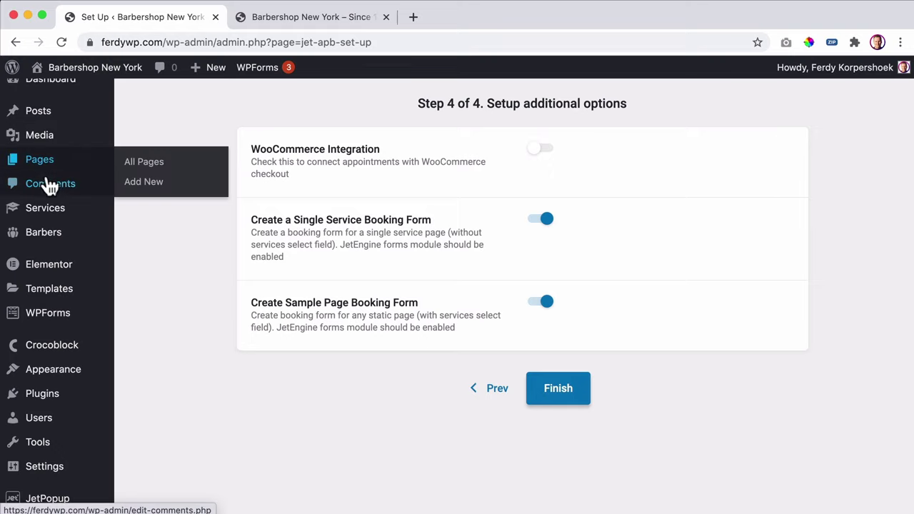
# - Disable Create a Single Service Booking Form so only the Sample Page Booking Form stays enabled
pyautogui.moveTo(20, 217)
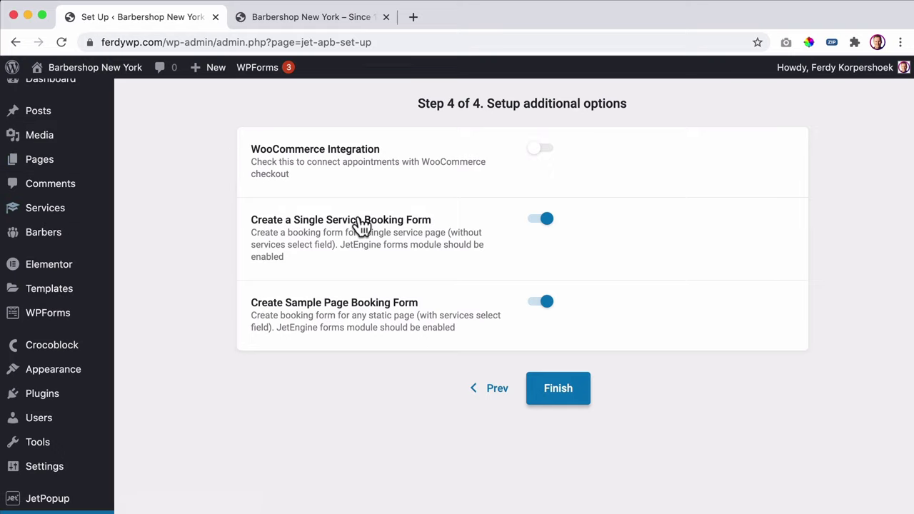
pyautogui.click(302, 19)
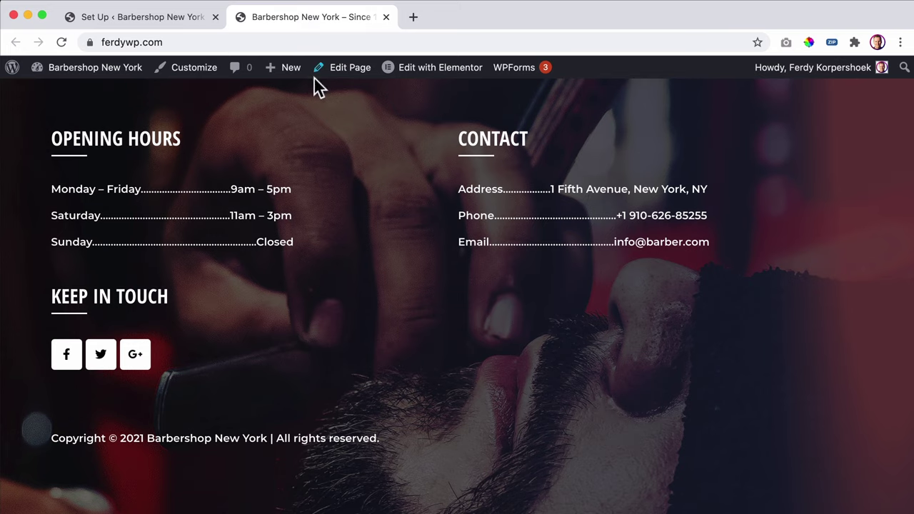
pyautogui.click(133, 17)
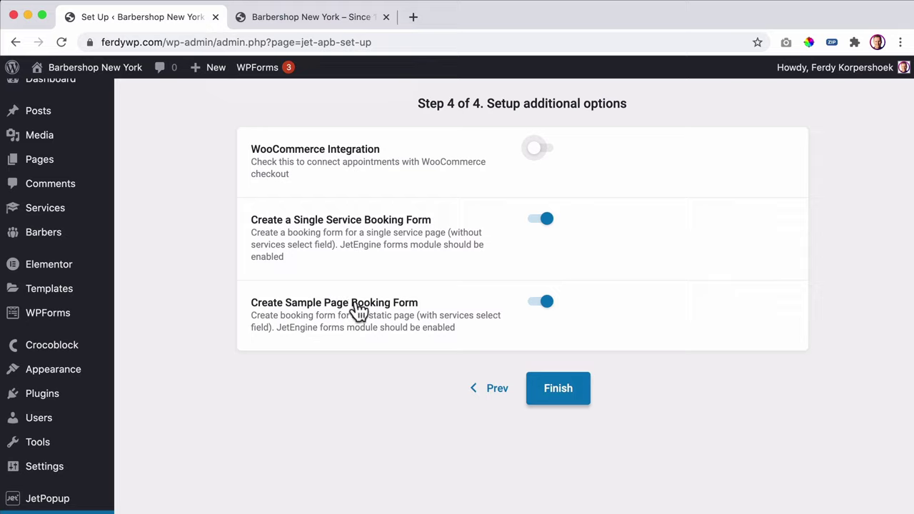
pyautogui.click(544, 221)
# - Finish the wizard, creating the Static Page Booking Form
pyautogui.click(562, 394)
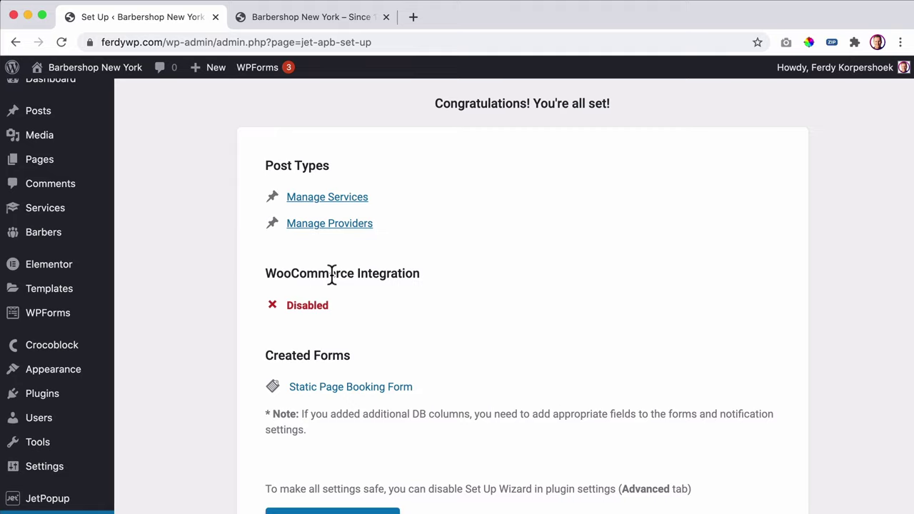
pyautogui.scroll(-2, 451, 273)
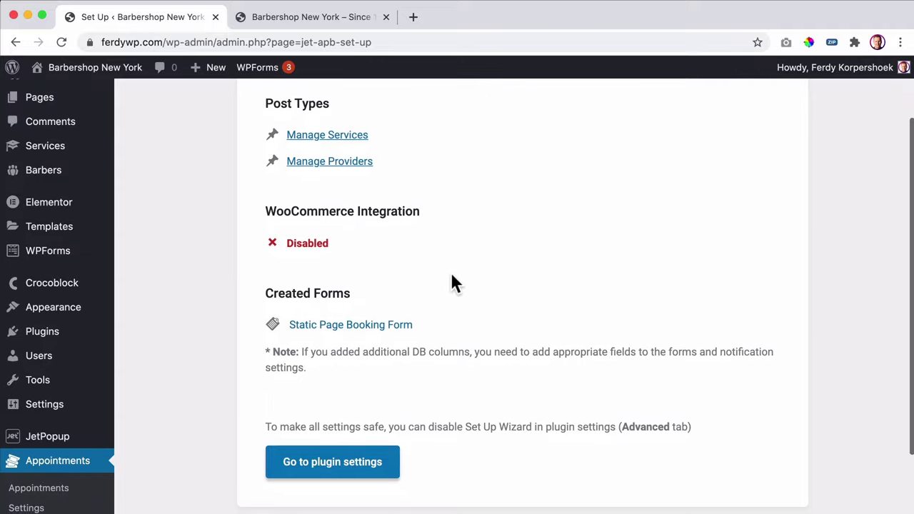
pyautogui.scroll(2, 461, 273)
pyautogui.scroll(-4, 461, 271)
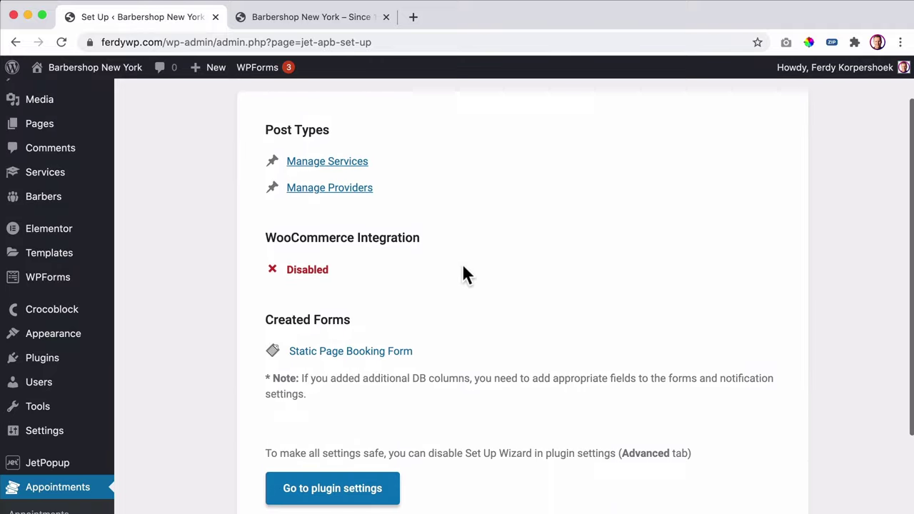
# - Open the booking plugin settings and close the old Set Up tab
pyautogui.click(340, 382)
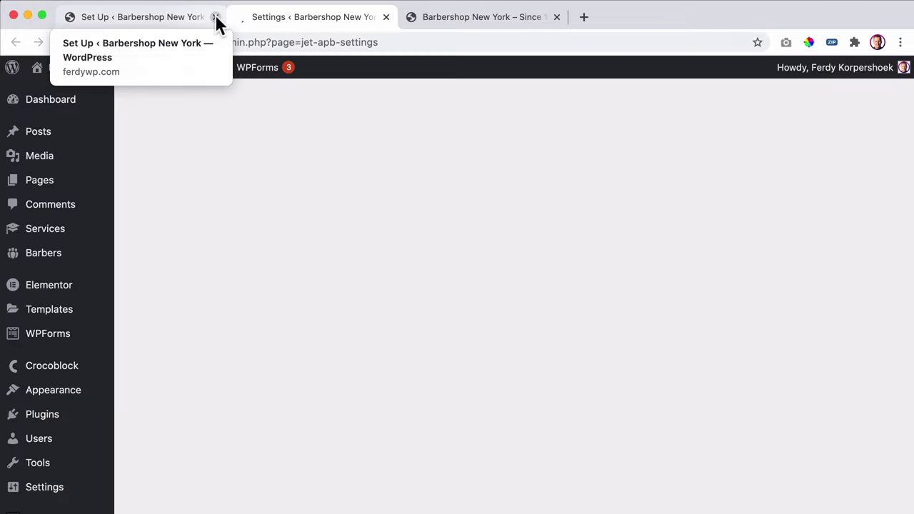
pyautogui.click(215, 17)
pyautogui.scroll(-3, 96, 285)
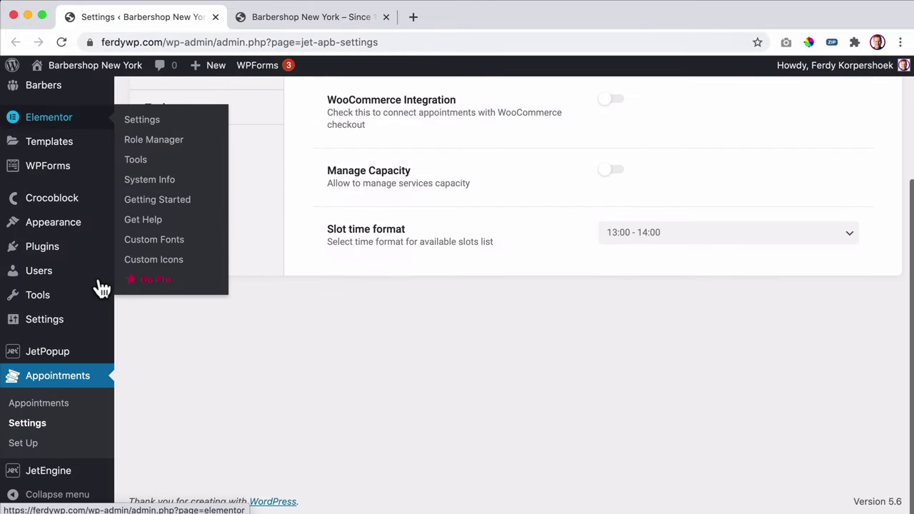
# - In Appointments Settings, General tab, set Slot time format to 1:00 pm - 2:00 pm
pyautogui.click(29, 427)
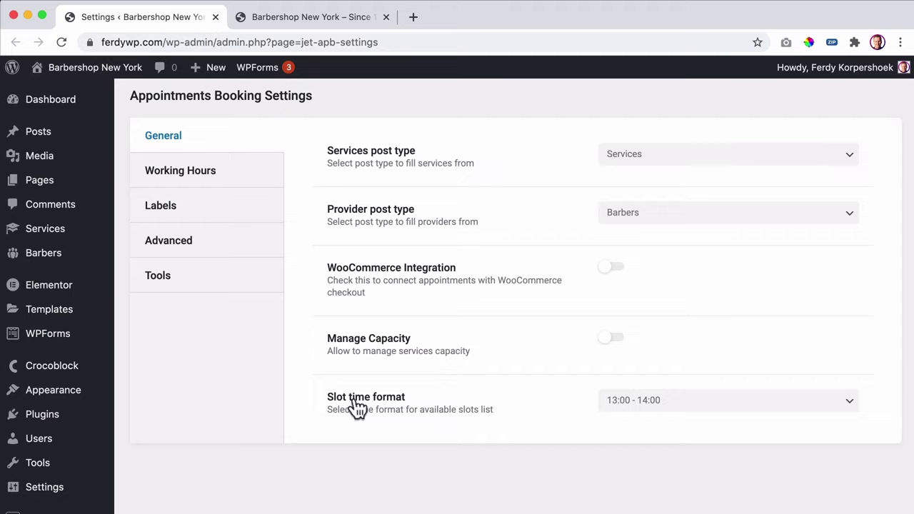
pyautogui.click(687, 412)
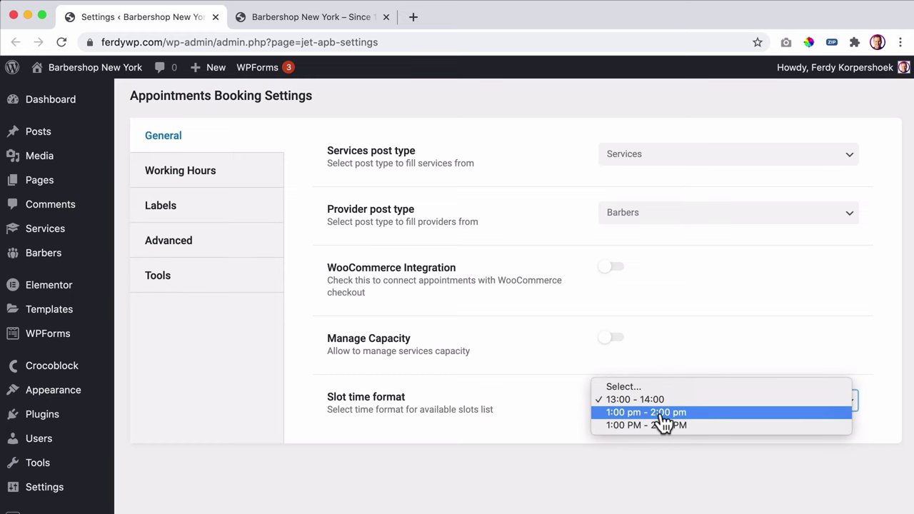
pyautogui.click(270, 17)
pyautogui.click(270, 16)
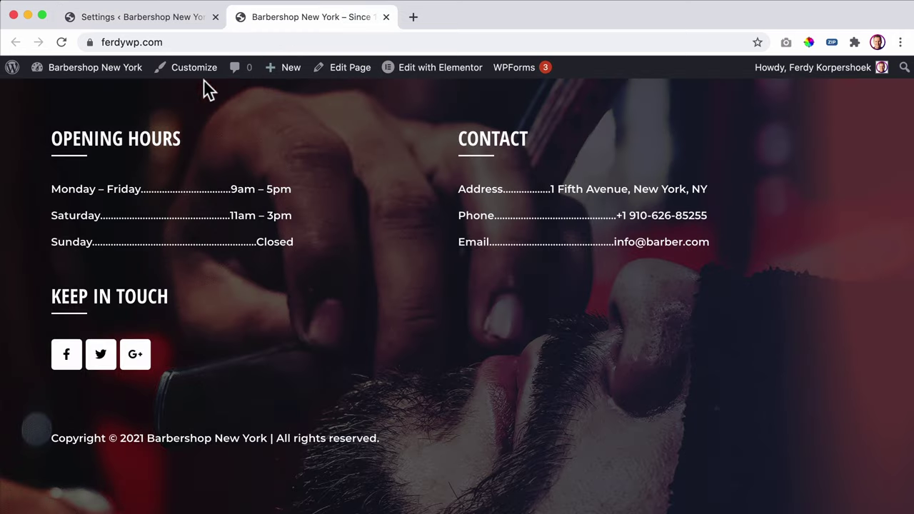
pyautogui.click(190, 17)
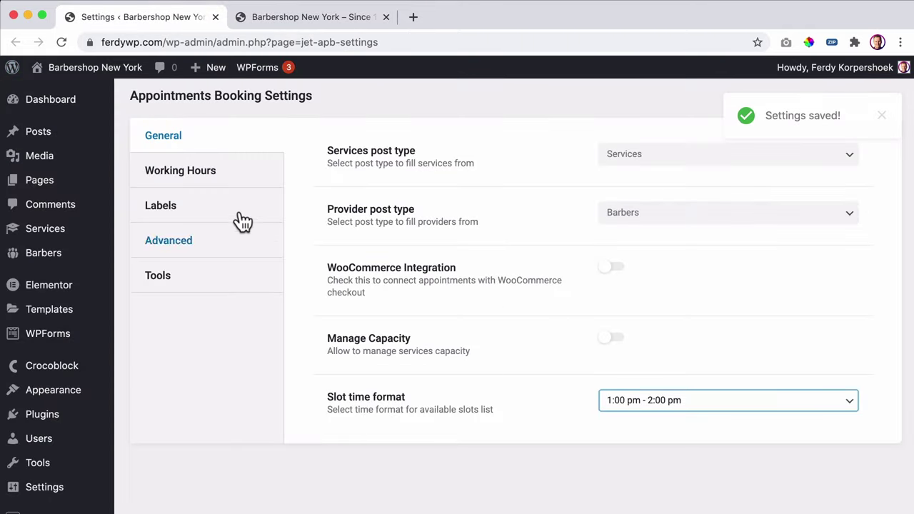
# - On the Working Hours tab, keep default duration at 0h 30min with no buffer before slots
pyautogui.click(212, 182)
pyautogui.click(654, 192)
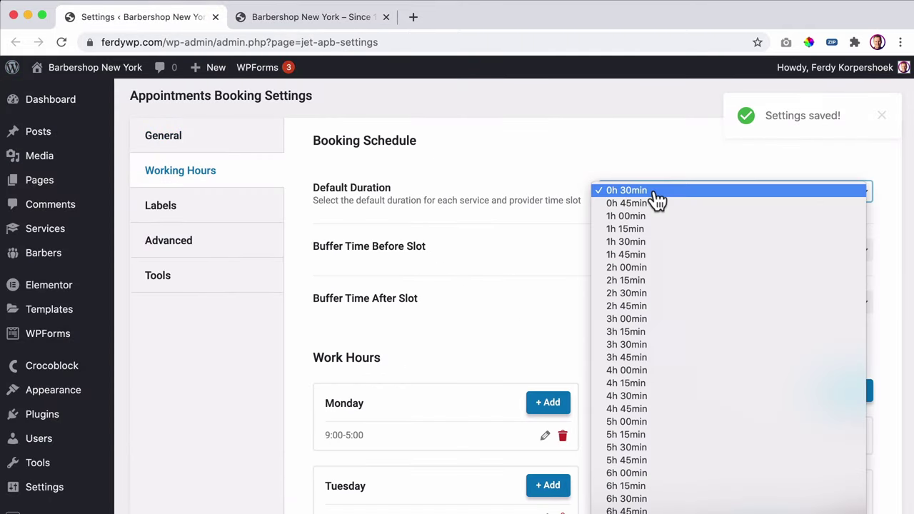
pyautogui.click(561, 159)
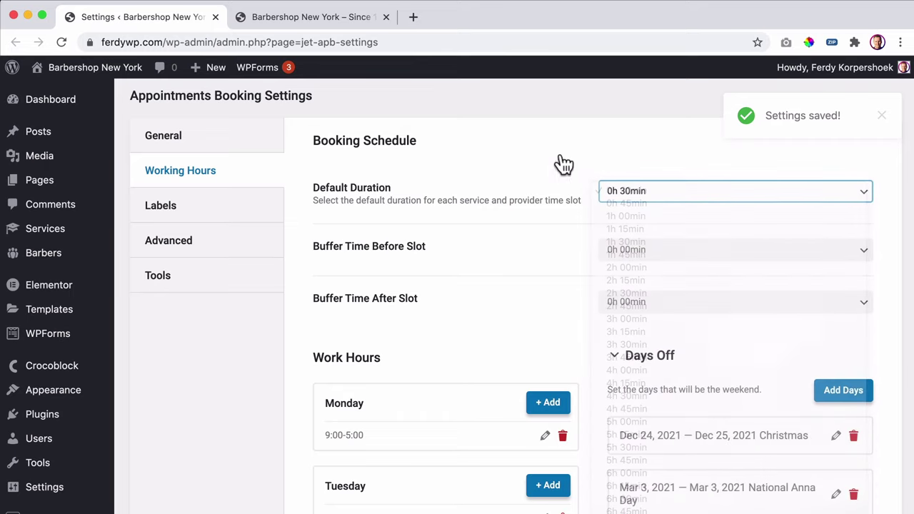
pyautogui.click(633, 250)
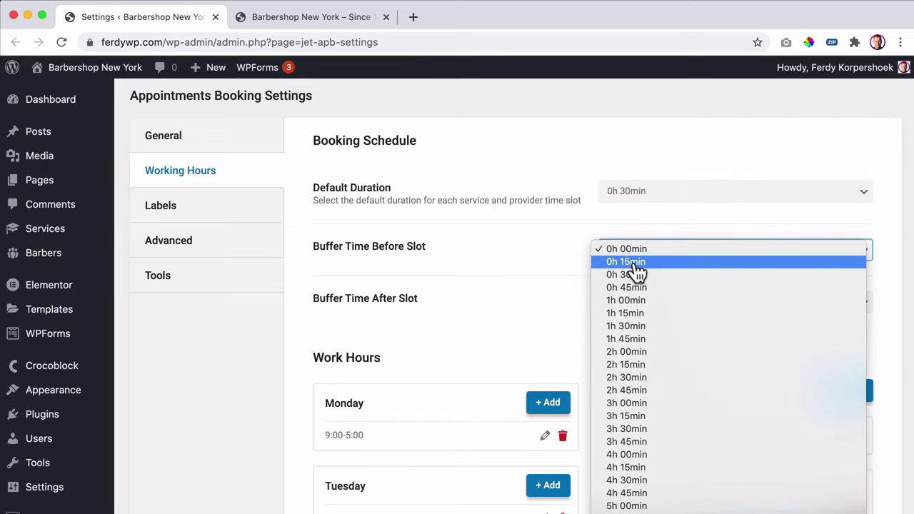
pyautogui.click(528, 251)
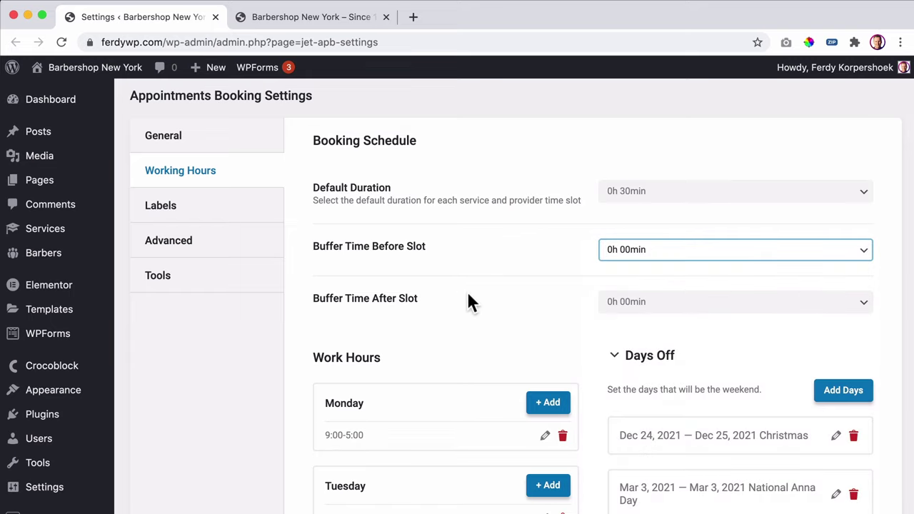
# - Set Buffer Time After Slot to 0h 00min
pyautogui.click(703, 305)
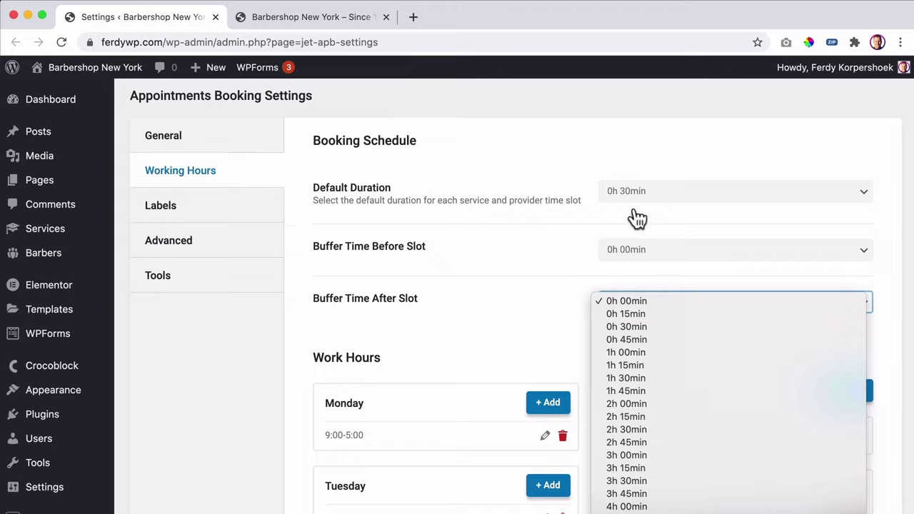
pyautogui.click(634, 306)
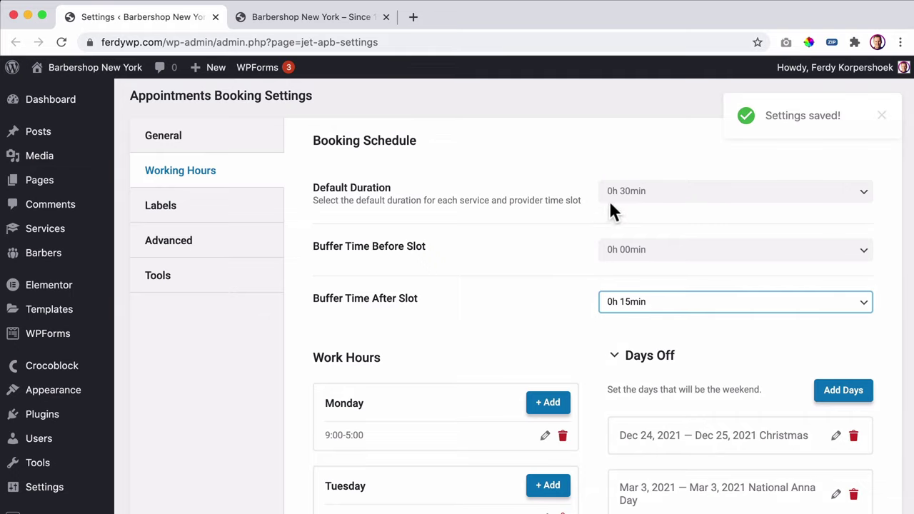
pyautogui.click(640, 306)
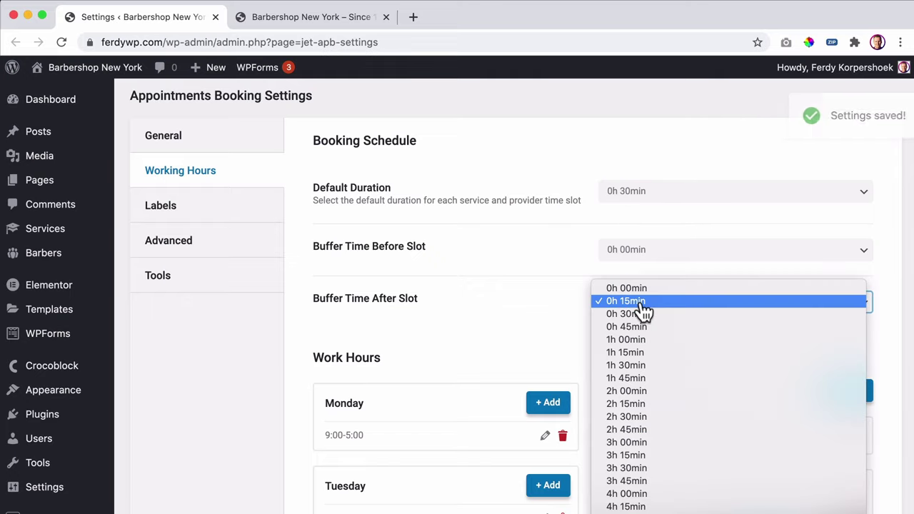
pyautogui.click(638, 289)
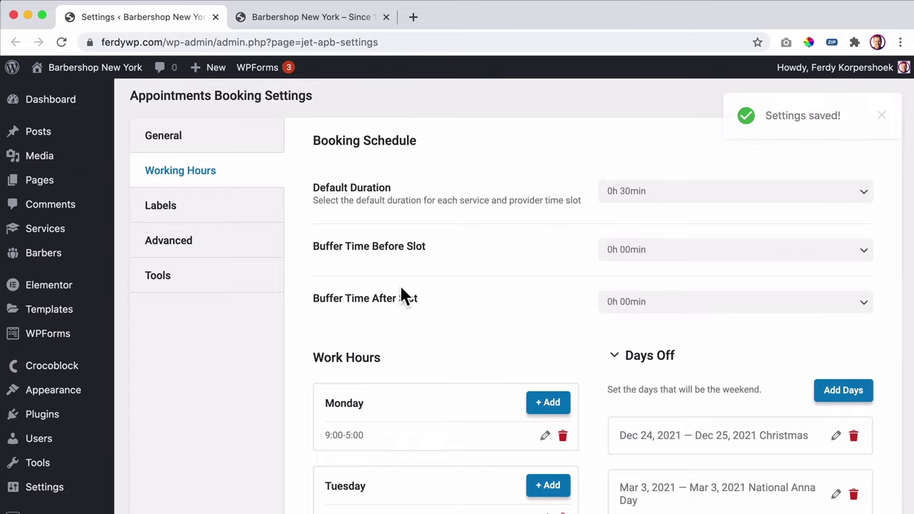
pyautogui.scroll(-3, 503, 282)
pyautogui.scroll(4, 457, 298)
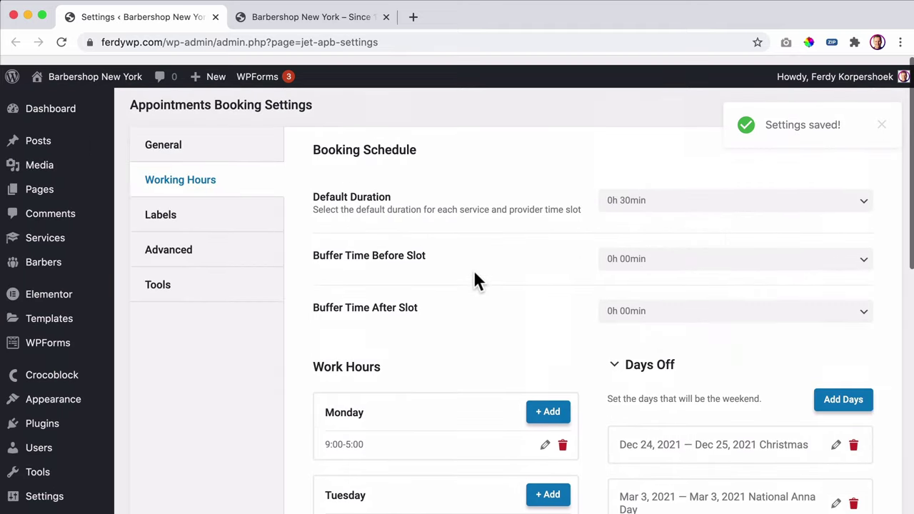
# - Try the custom weekday and month labels on the Labels tab, turn them back off, and show Advanced settings
pyautogui.click(229, 214)
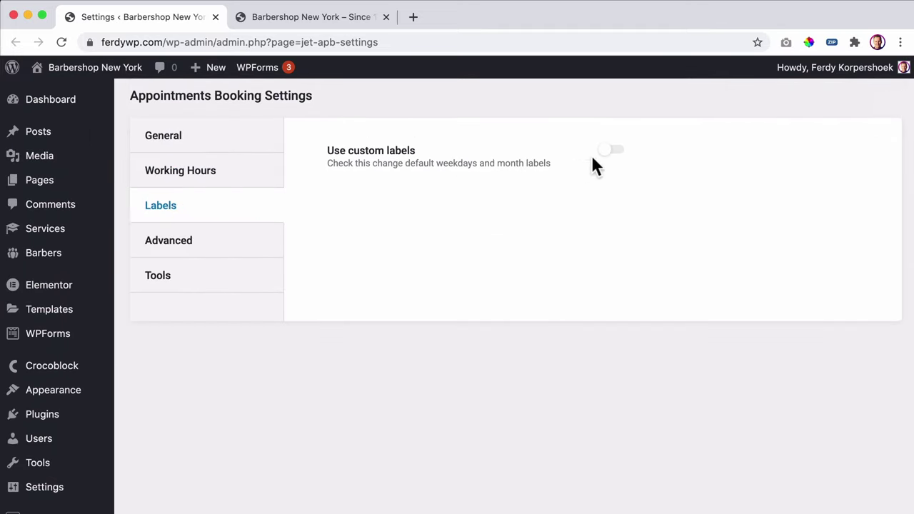
pyautogui.click(616, 152)
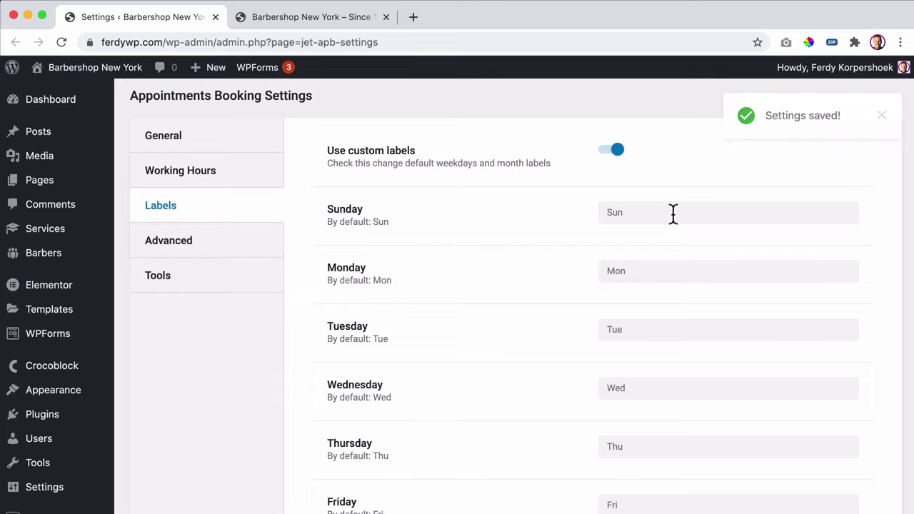
pyautogui.scroll(-2, 673, 214)
pyautogui.doubleClick(625, 161)
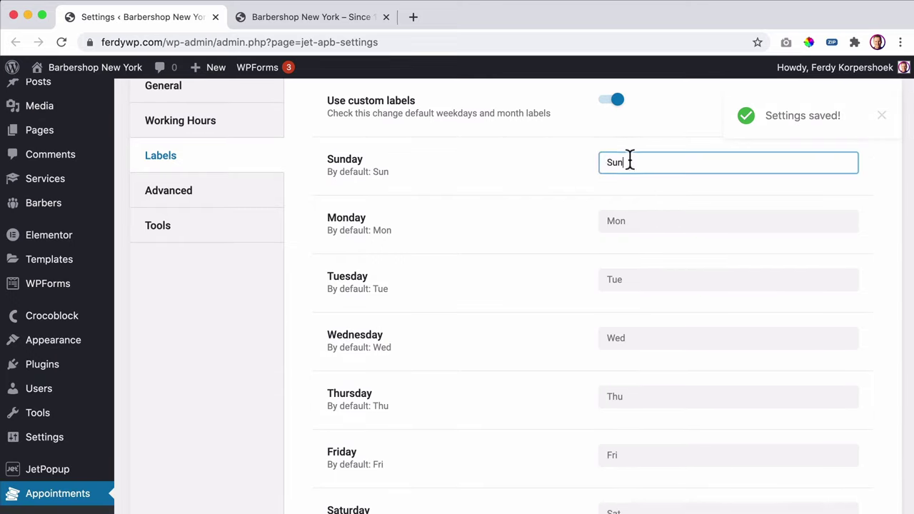
pyautogui.click(658, 222)
pyautogui.scroll(-10, 662, 233)
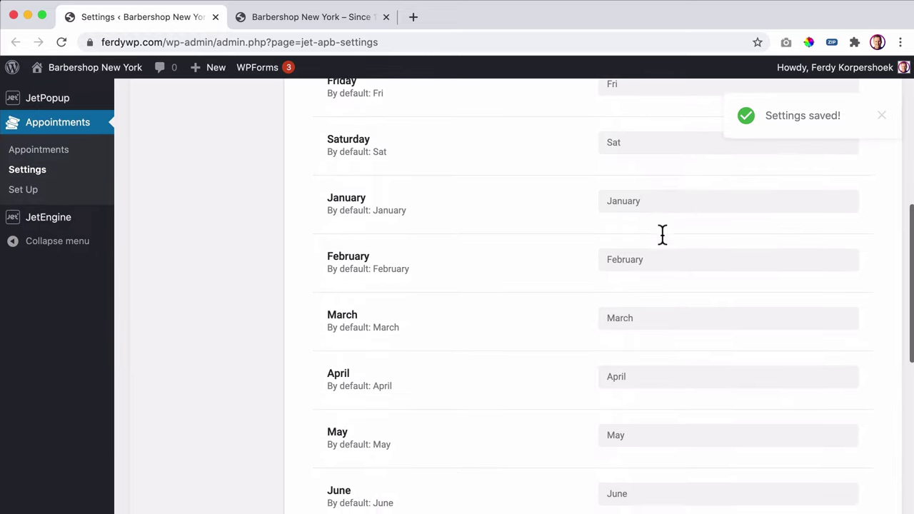
pyautogui.scroll(-12, 663, 235)
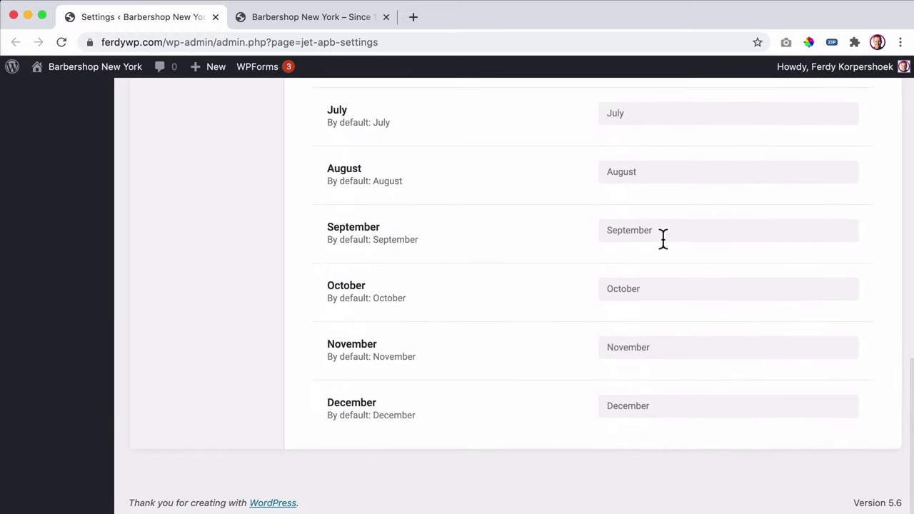
pyautogui.scroll(20, 662, 237)
pyautogui.click(613, 151)
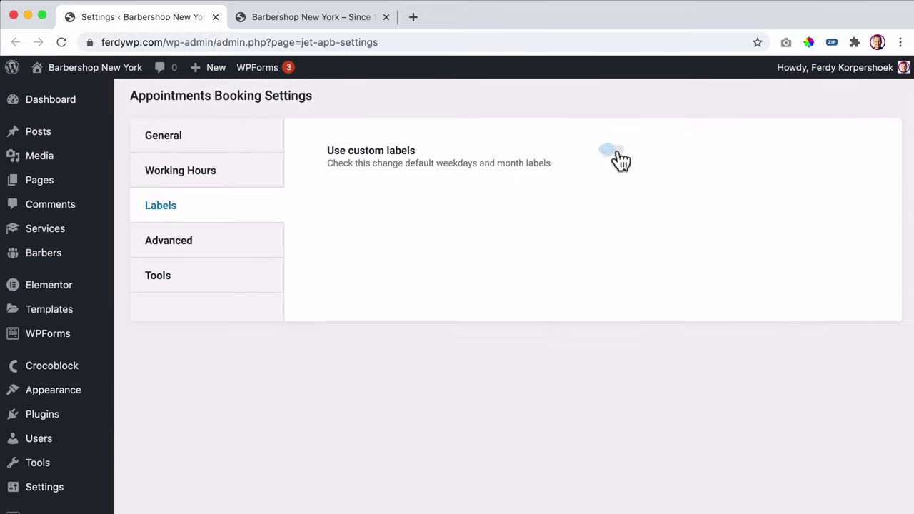
pyautogui.click(169, 241)
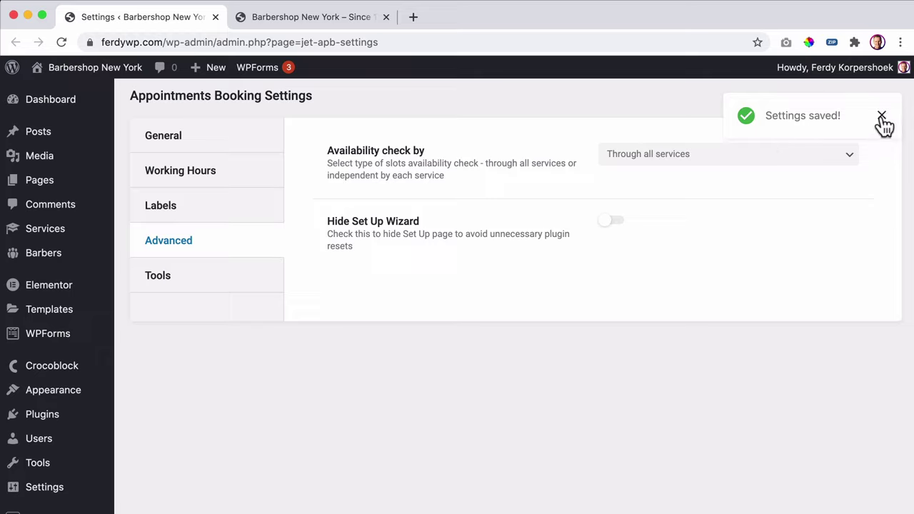
# - Keep the Availability check by option set to all services
pyautogui.click(667, 158)
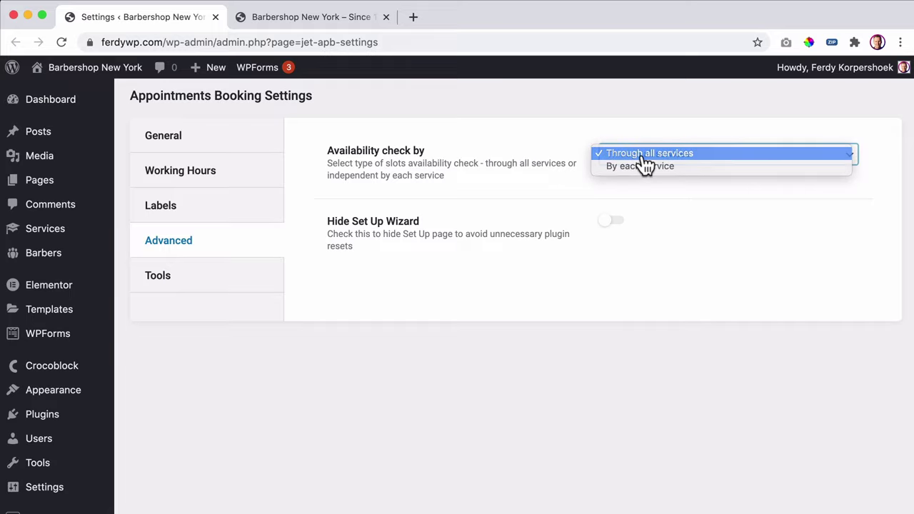
pyautogui.click(644, 156)
pyautogui.click(605, 187)
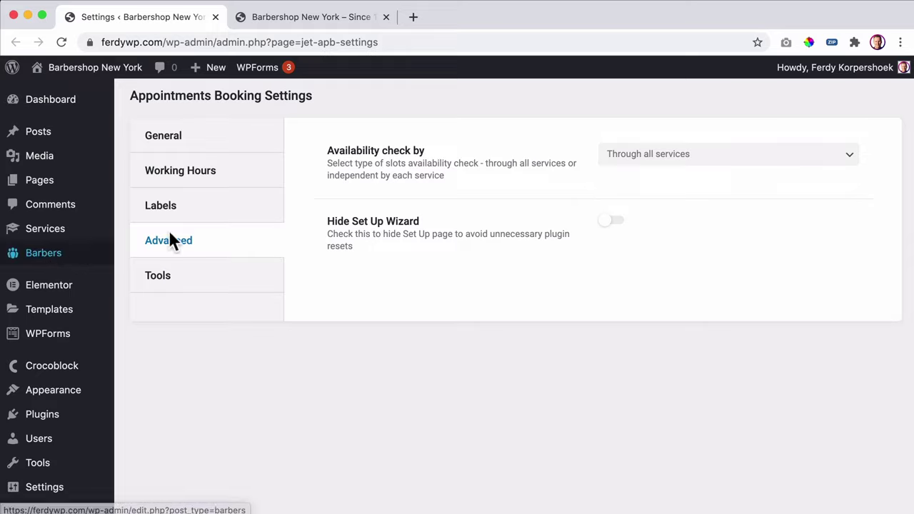
# - Check the Appointments Set Up page, then return to Appointments Settings
pyautogui.moveTo(16, 234)
pyautogui.scroll(-5, 28, 232)
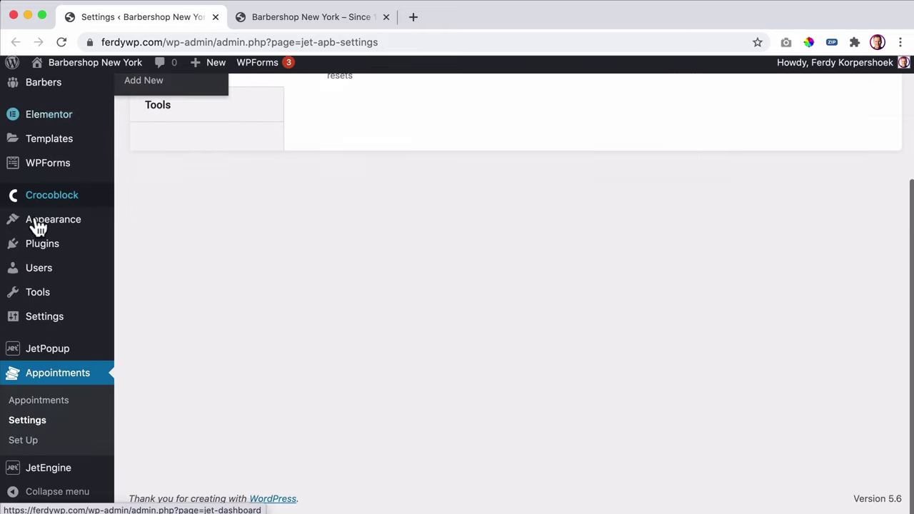
pyautogui.click(24, 447)
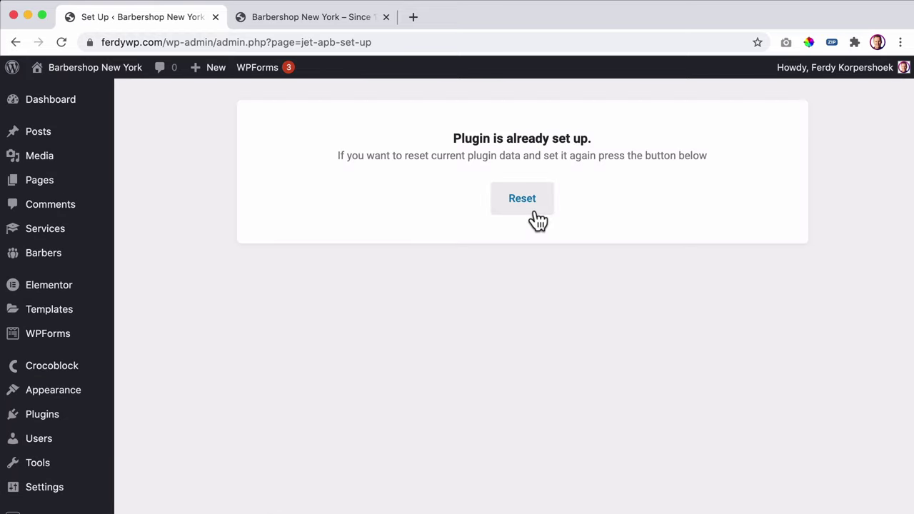
pyautogui.scroll(-3, 15, 363)
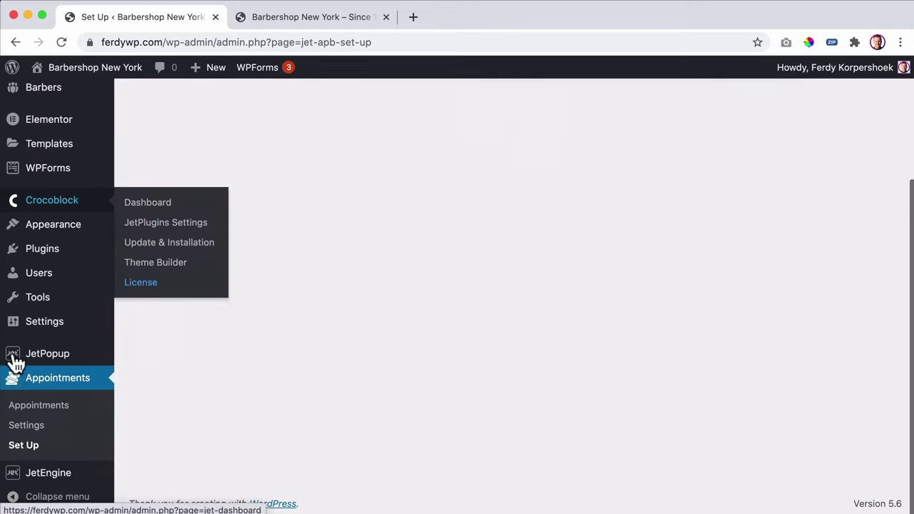
pyautogui.click(30, 426)
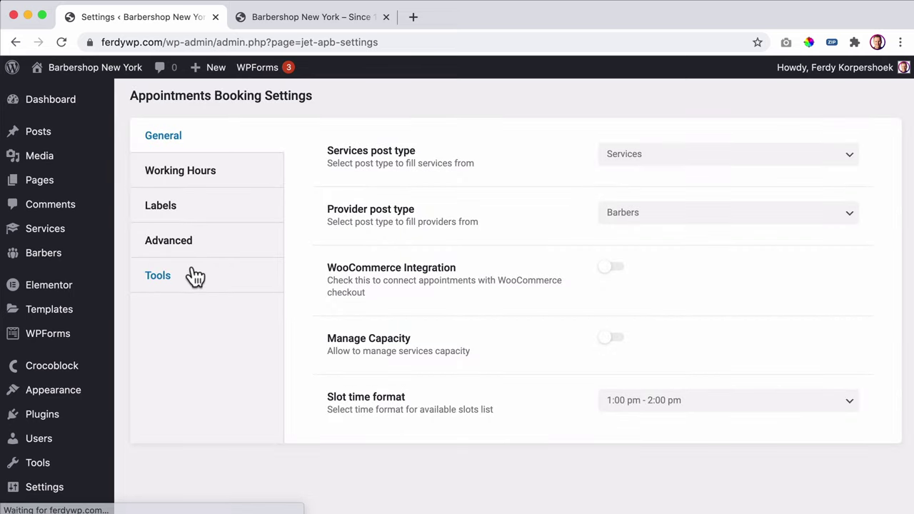
# - Enable Hide Set Up Wizard on the Advanced tab and reload Settings to confirm it was kept
pyautogui.click(180, 275)
pyautogui.click(203, 246)
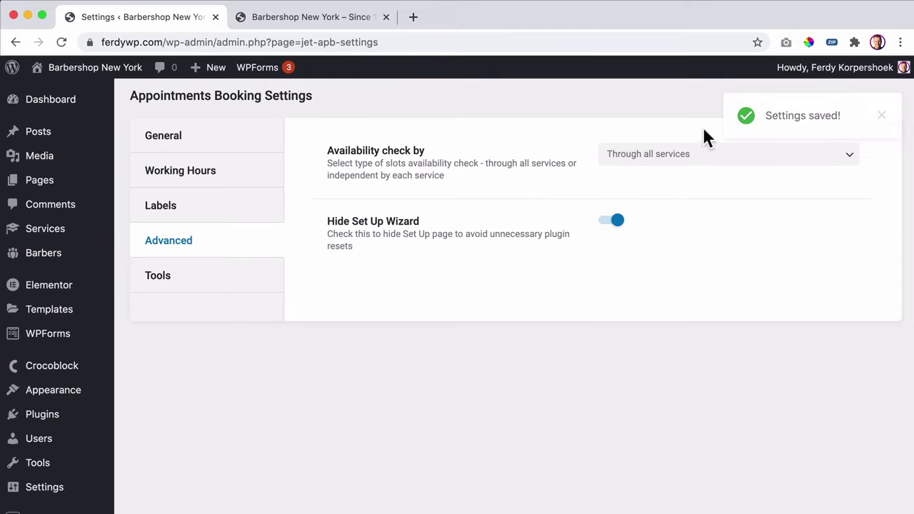
pyautogui.scroll(-3, 64, 257)
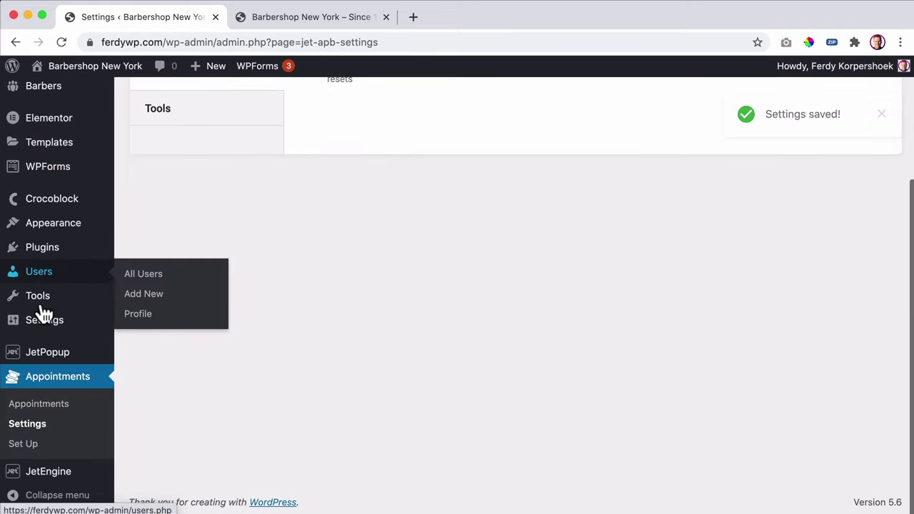
pyautogui.press('super+r')
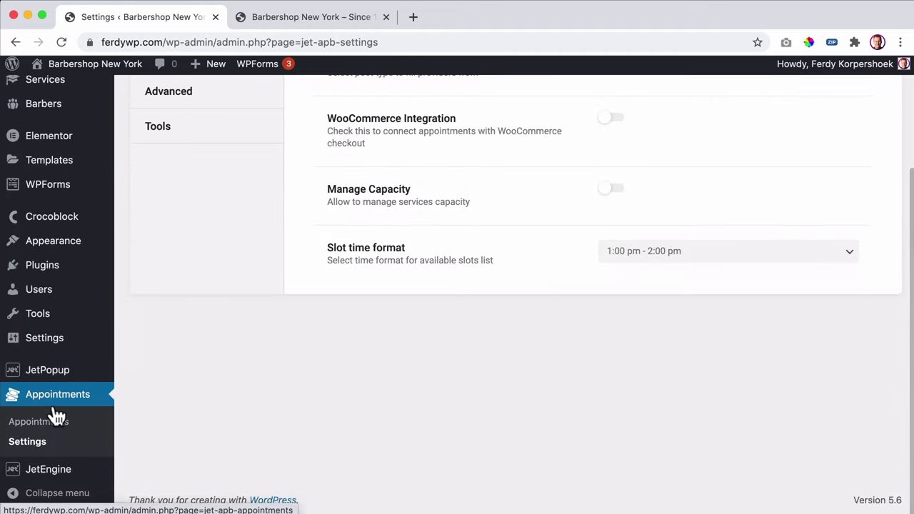
pyautogui.click(26, 442)
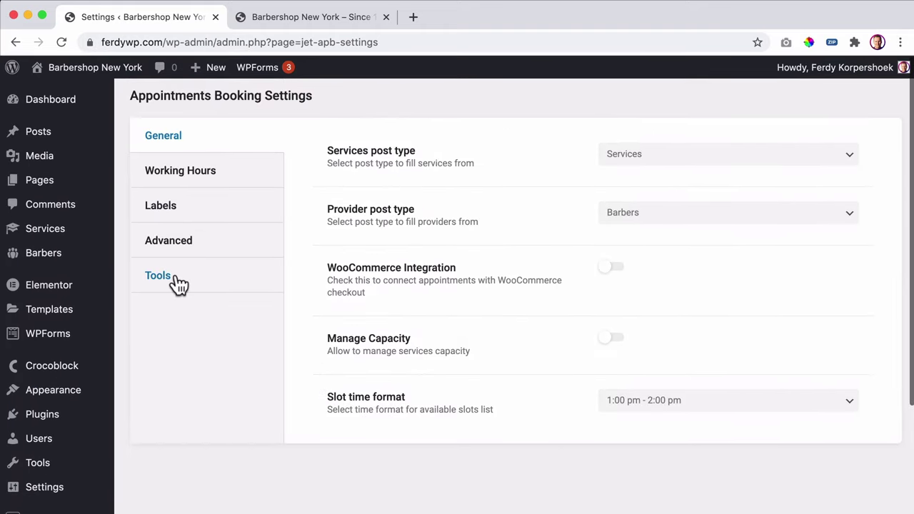
pyautogui.click(177, 246)
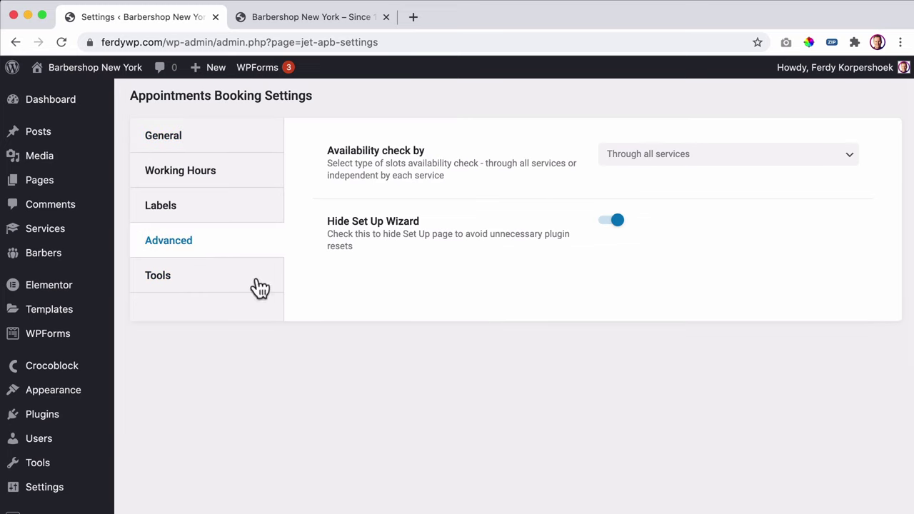
# - Review the phone and comments entries under Additional table columns on the Tools tab
pyautogui.click(181, 289)
pyautogui.scroll(-3, 540, 243)
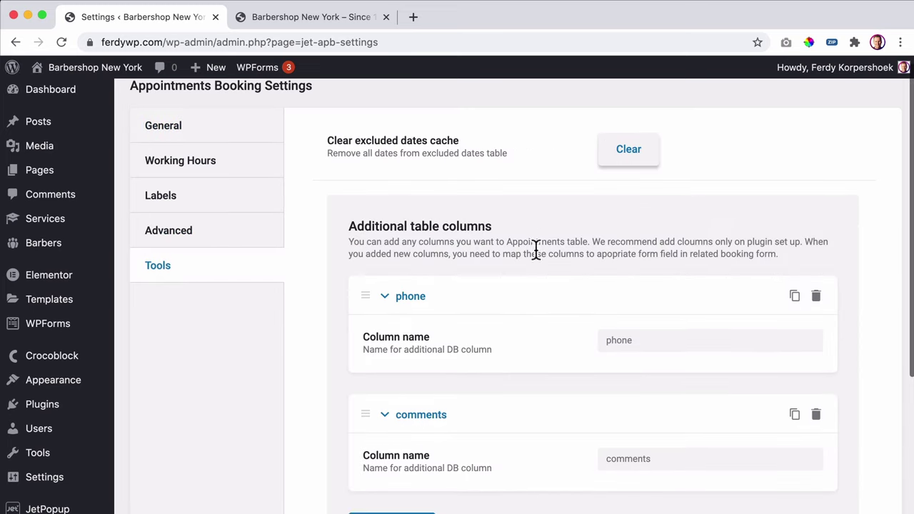
pyautogui.scroll(-4, 560, 358)
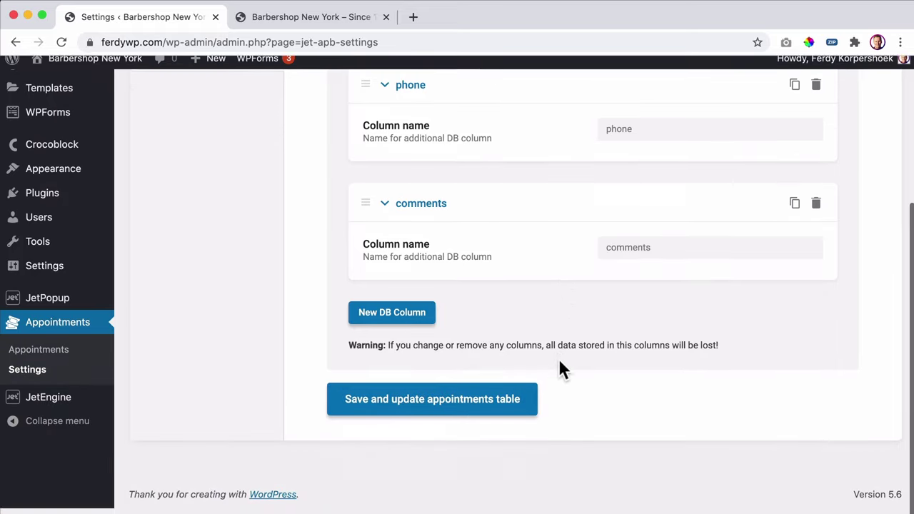
pyautogui.scroll(7, 558, 358)
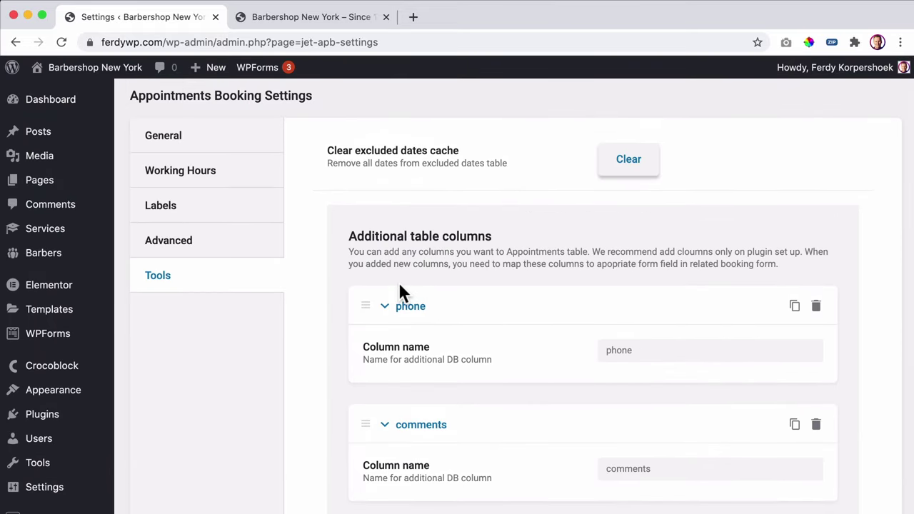
pyautogui.scroll(-5, 307, 278)
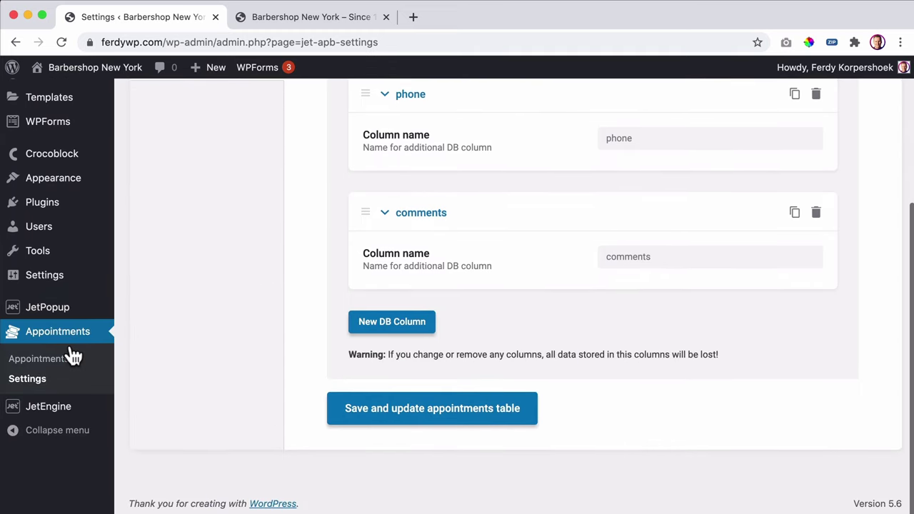
pyautogui.scroll(5, 43, 350)
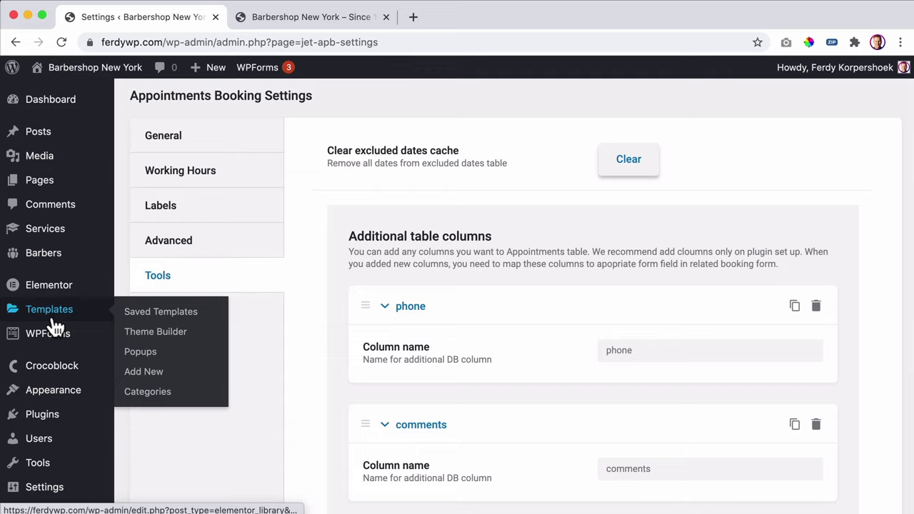
# - Open the second Edward barber post (edward-2) for editing
pyautogui.click(141, 257)
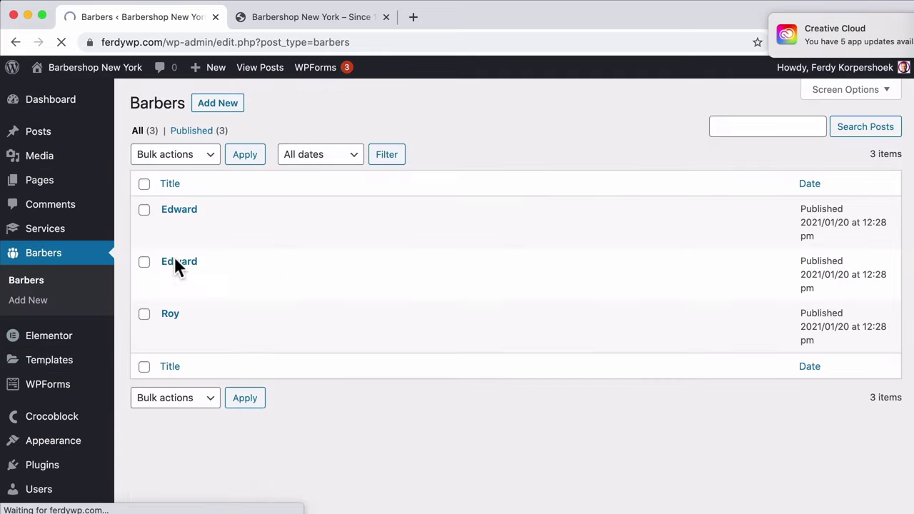
pyautogui.click(180, 211)
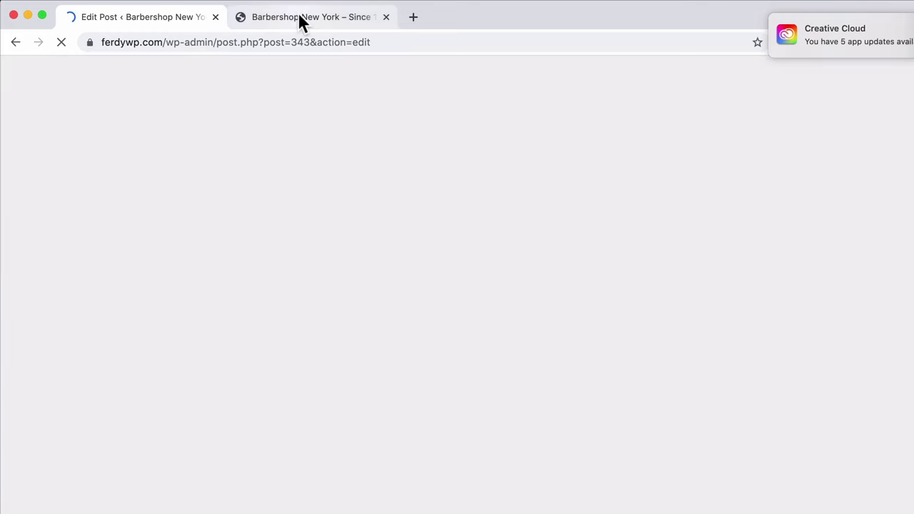
pyautogui.click(300, 19)
pyautogui.scroll(5, 257, 364)
pyautogui.scroll(-4, 261, 363)
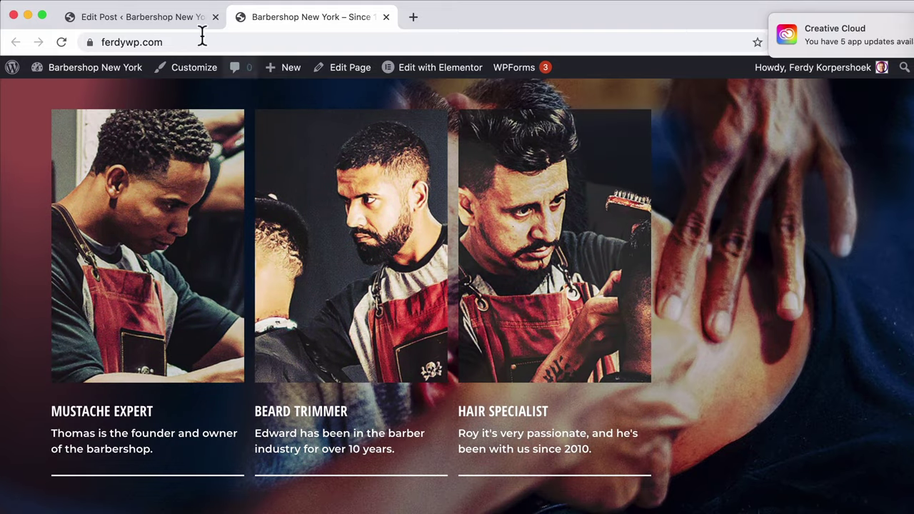
pyautogui.click(176, 20)
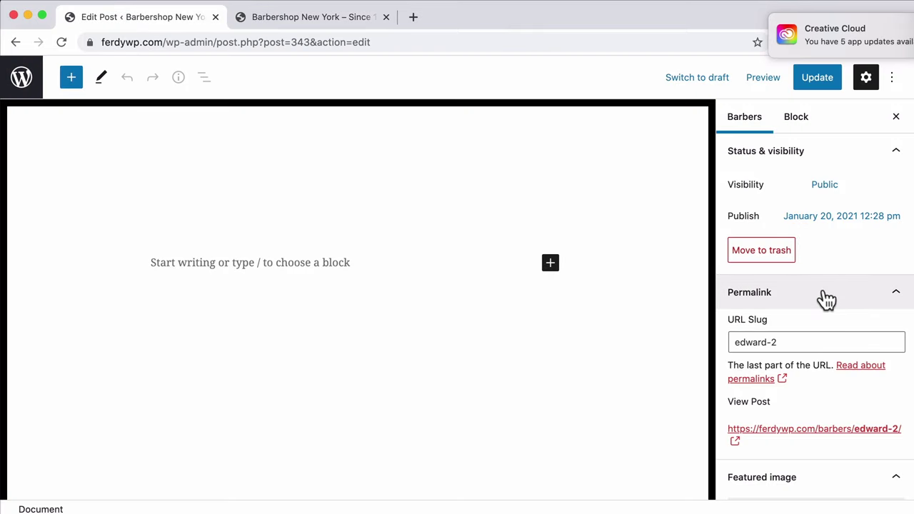
# - Set barber-02-free-img as its featured image, update the post, and return to Barbers
pyautogui.scroll(-3, 826, 298)
pyautogui.click(805, 391)
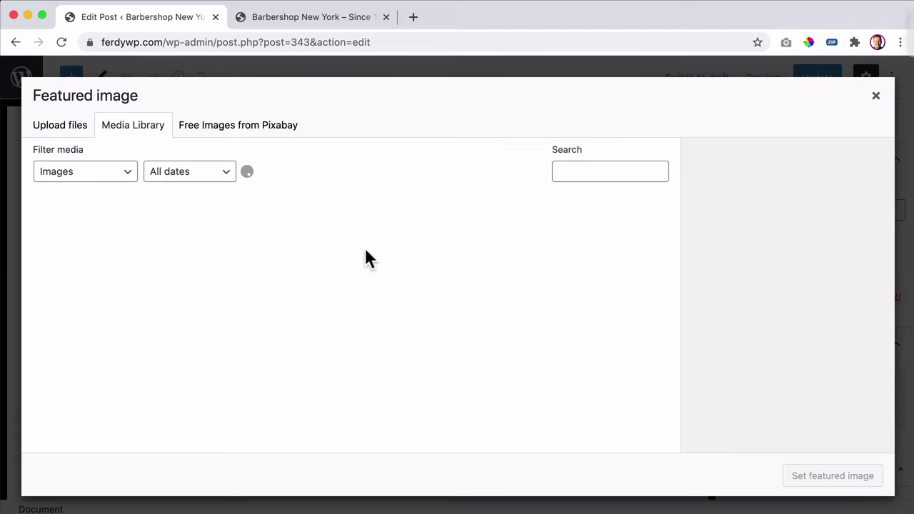
pyautogui.scroll(-3, 378, 264)
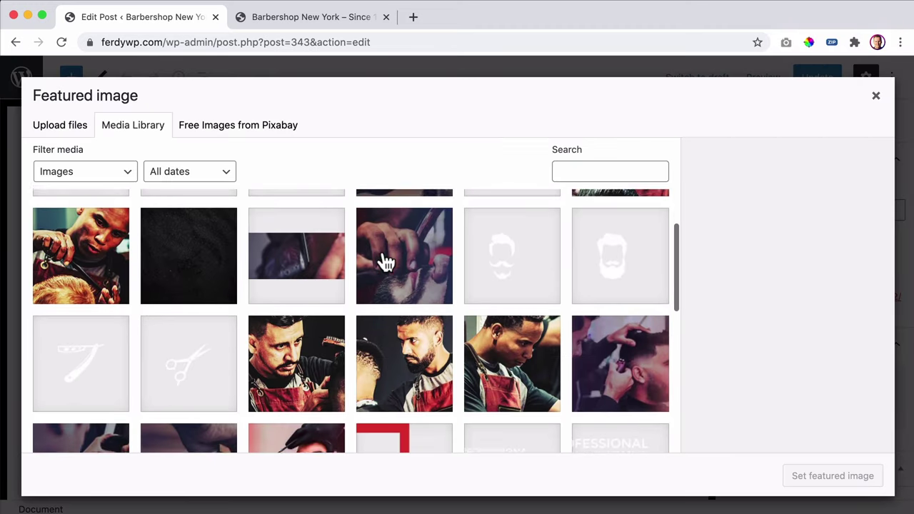
pyautogui.click(416, 355)
pyautogui.click(814, 476)
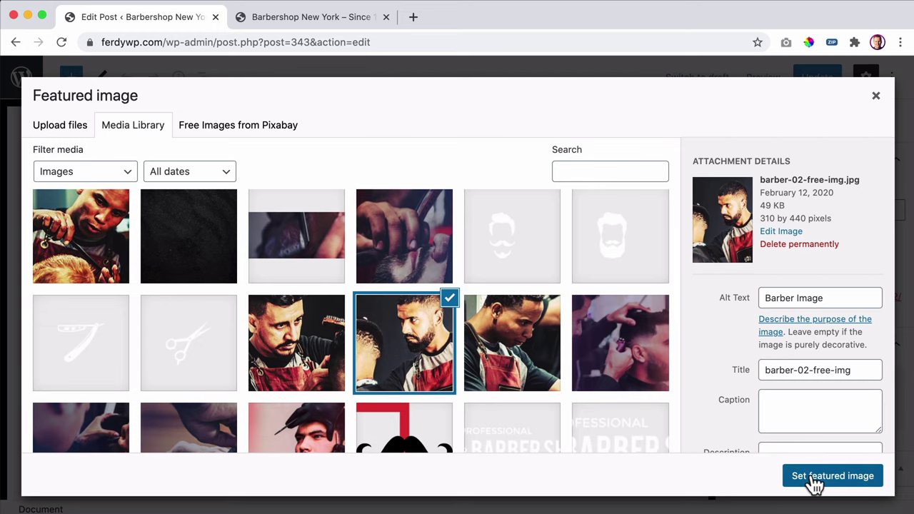
pyautogui.click(818, 85)
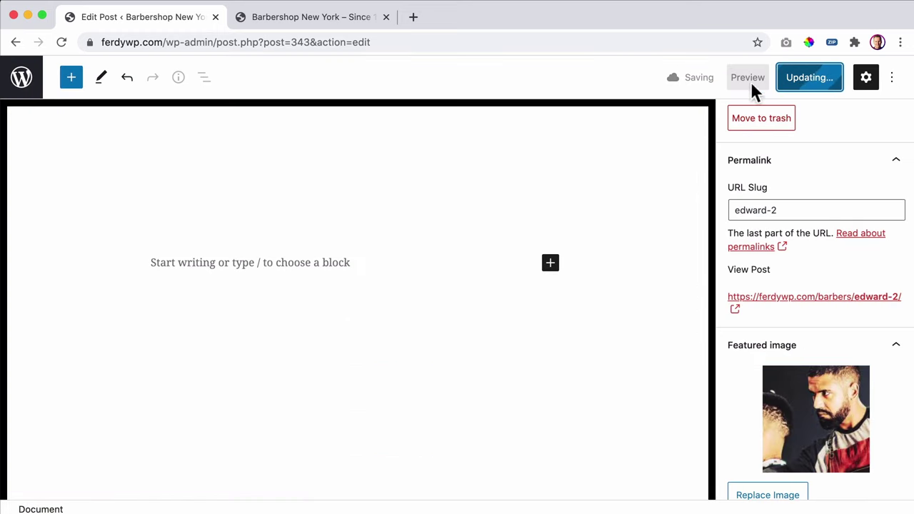
pyautogui.click(22, 80)
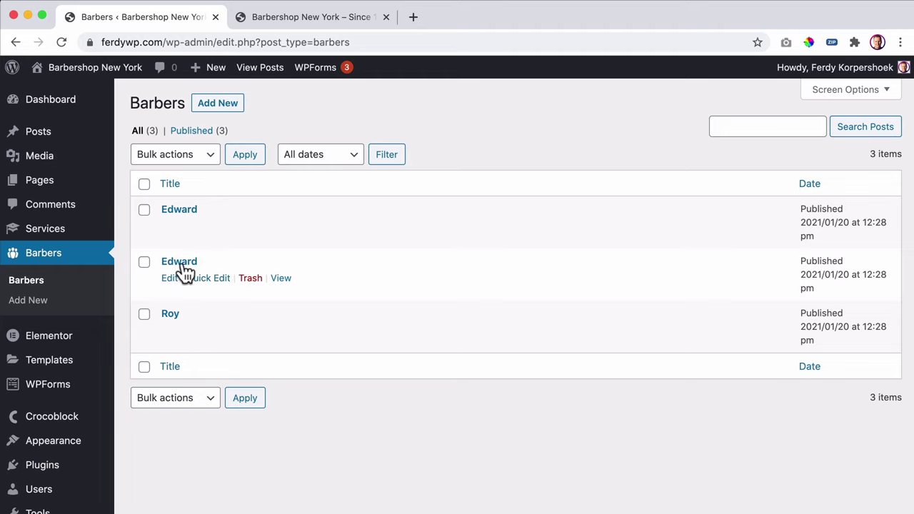
# - Quick Edit the second Edward barber, changing its title and slug to Thomas
pyautogui.click(212, 281)
pyautogui.moveTo(230, 284); pyautogui.dragTo(157, 289)
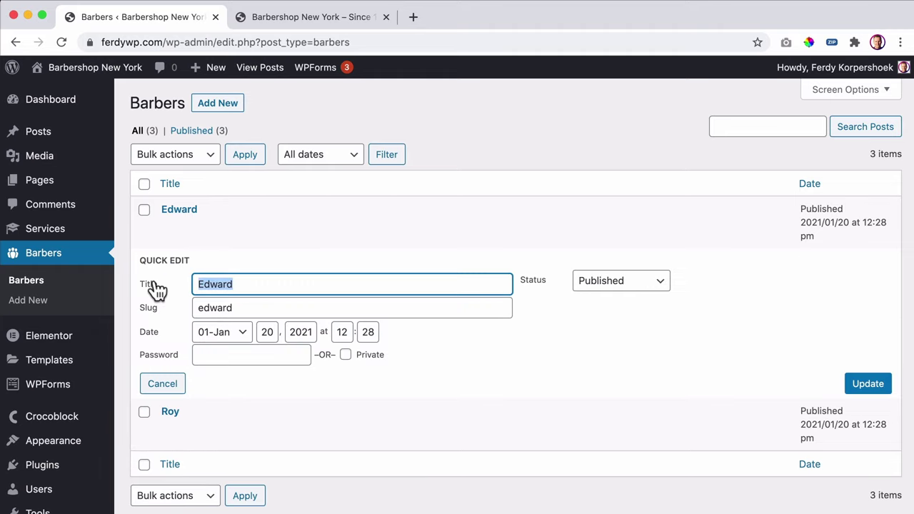
pyautogui.write('Thomas')
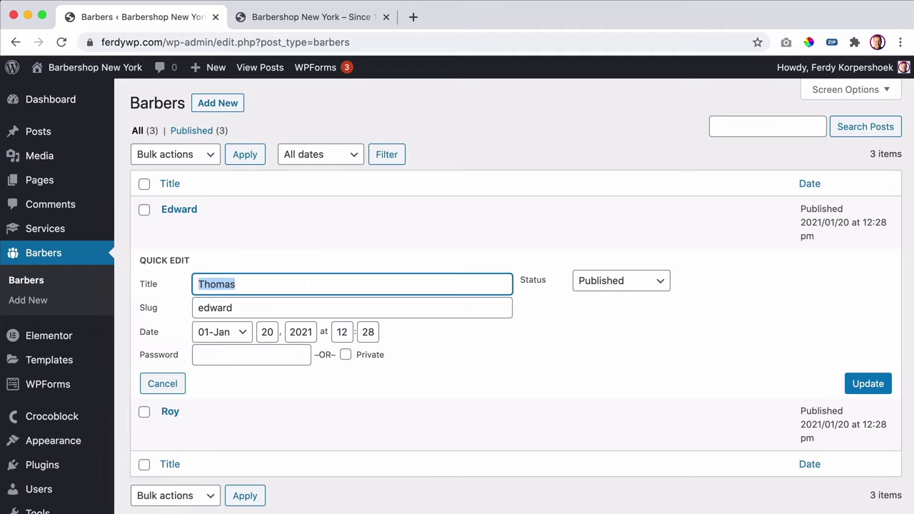
pyautogui.press('Tab')
pyautogui.write('Thomas')
pyautogui.click(867, 386)
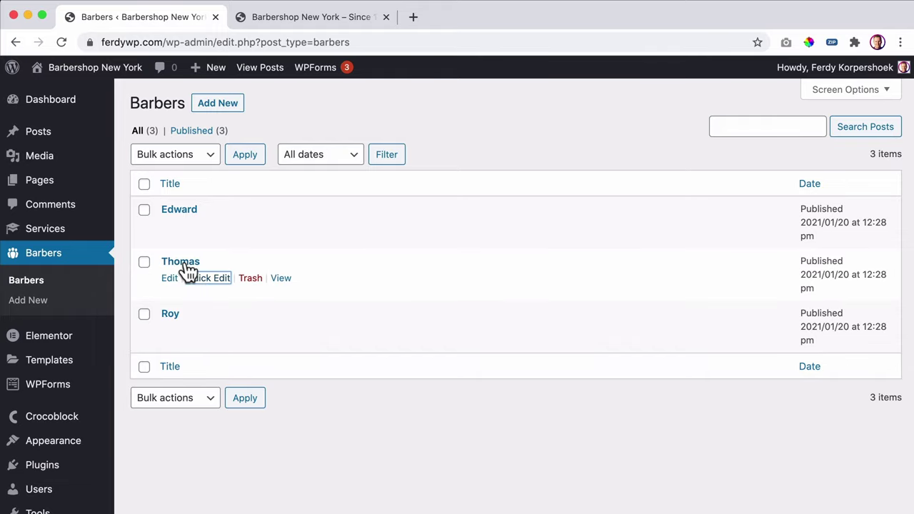
# - Give the Thomas post the Mustache Expert photo as featured image and update it
pyautogui.click(184, 264)
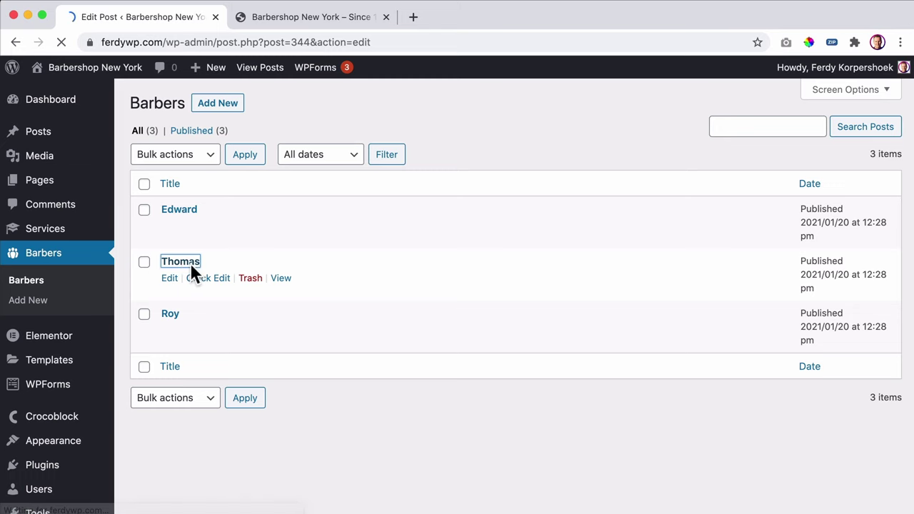
pyautogui.scroll(-4, 806, 292)
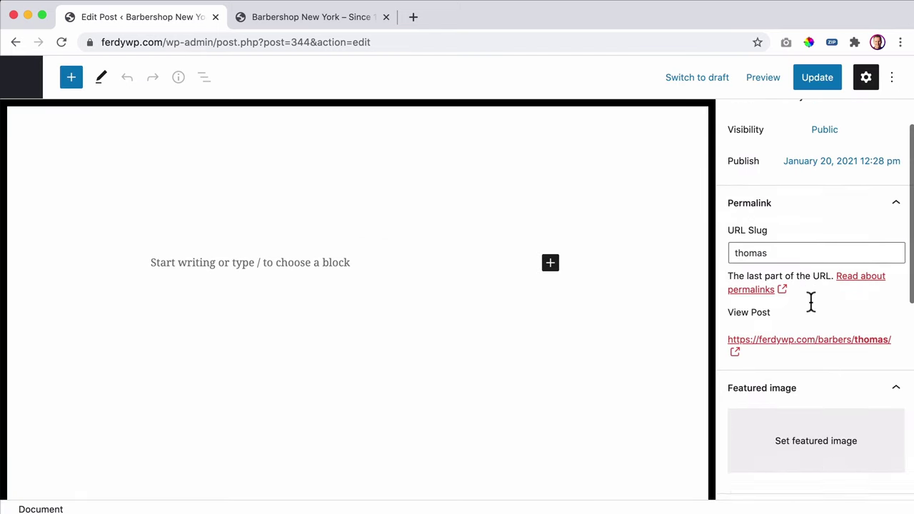
pyautogui.click(788, 395)
pyautogui.click(293, 19)
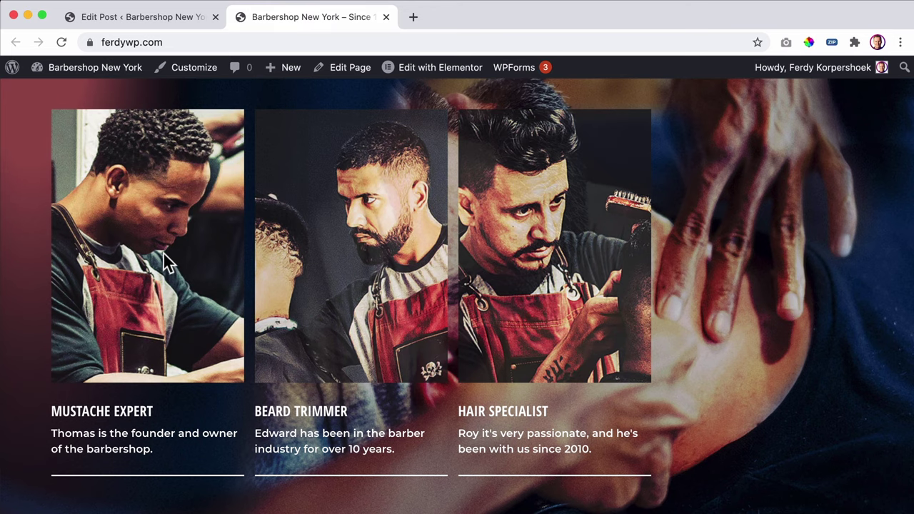
pyautogui.click(147, 18)
pyautogui.scroll(-5, 445, 276)
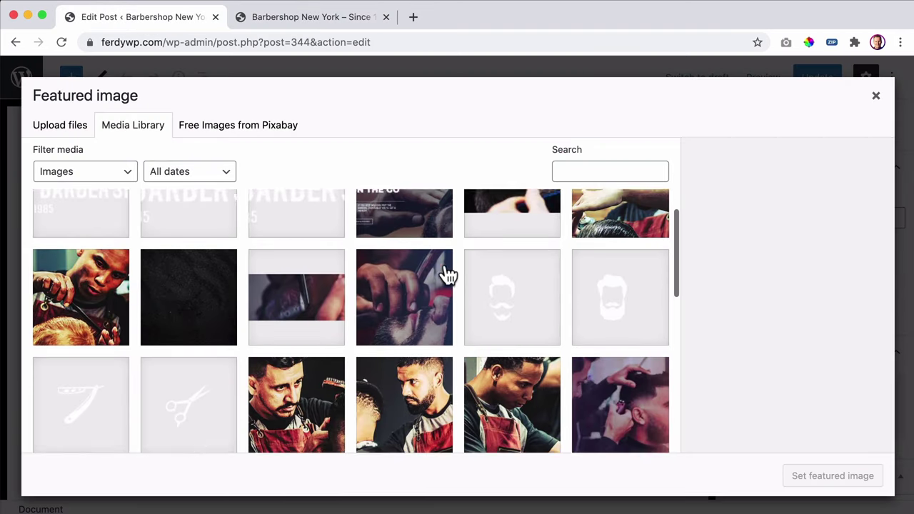
pyautogui.click(511, 323)
pyautogui.click(813, 479)
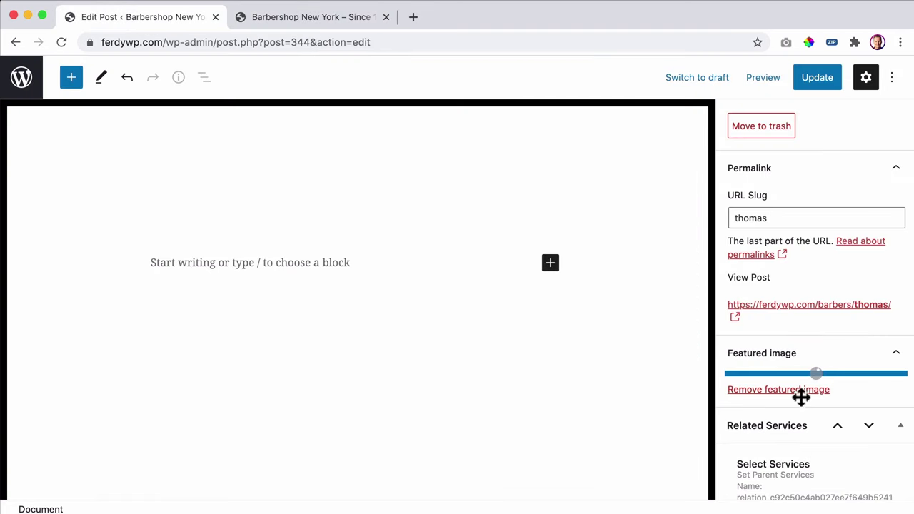
pyautogui.click(819, 84)
# - Check the barber photos on the live site, then go back to the Barbers list
pyautogui.click(266, 17)
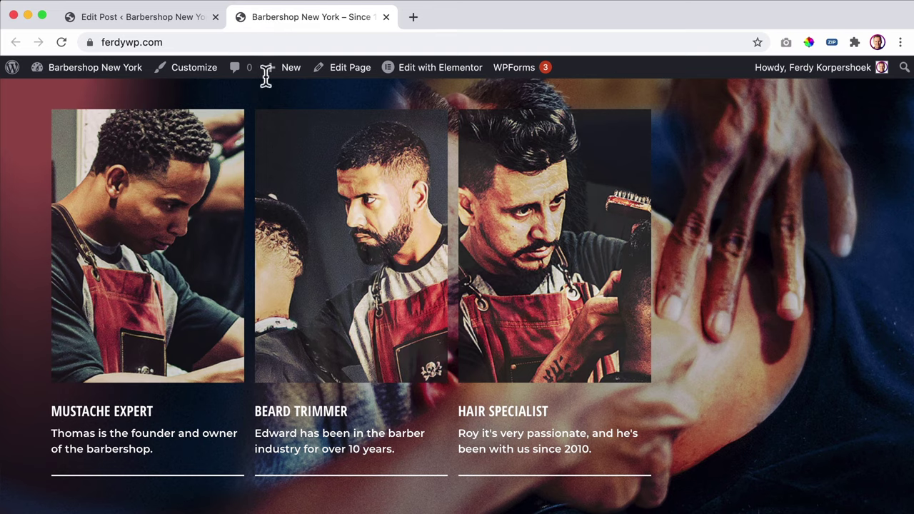
pyautogui.click(136, 17)
pyautogui.click(265, 17)
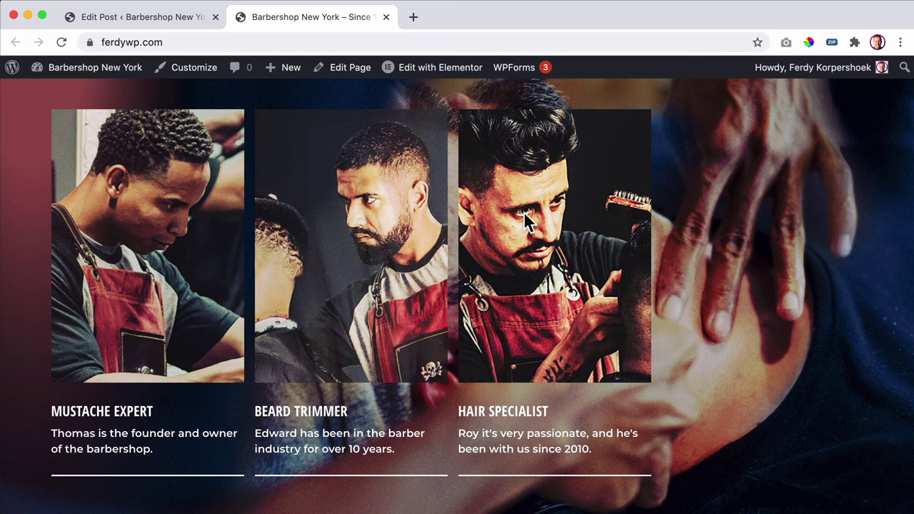
pyautogui.click(97, 21)
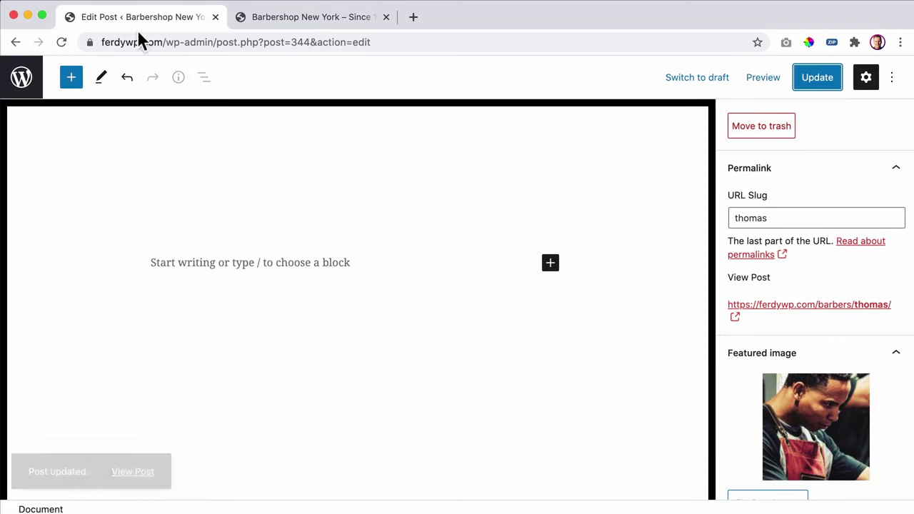
pyautogui.click(19, 78)
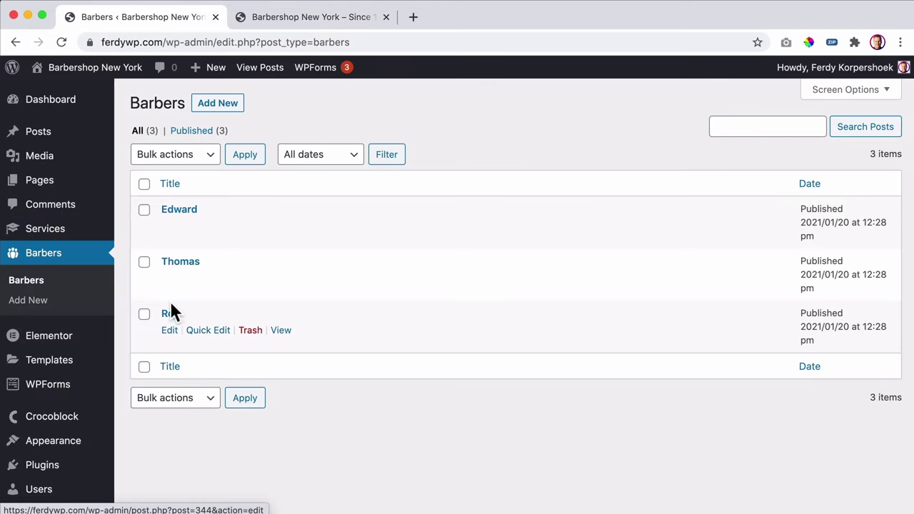
# - Set barber-03-free-img as Roy's featured image, update, and return to Barbers
pyautogui.click(171, 314)
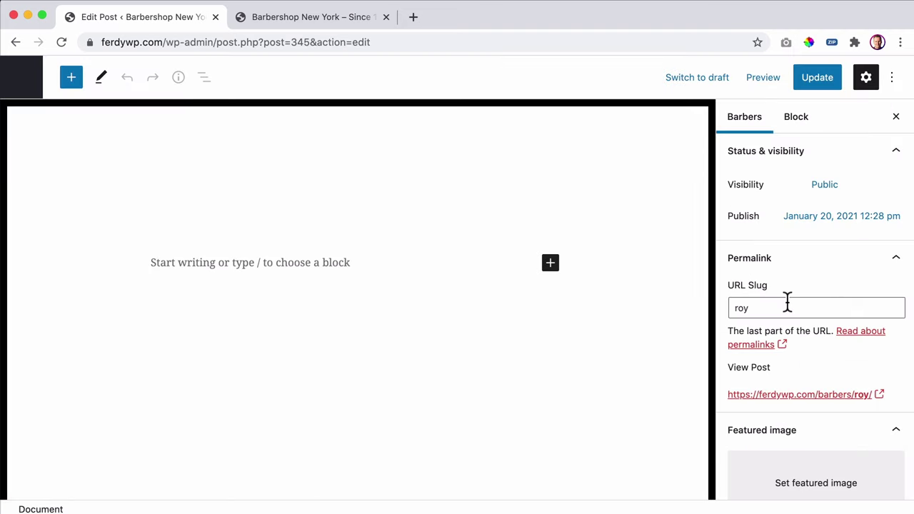
pyautogui.scroll(-5, 788, 300)
pyautogui.click(791, 299)
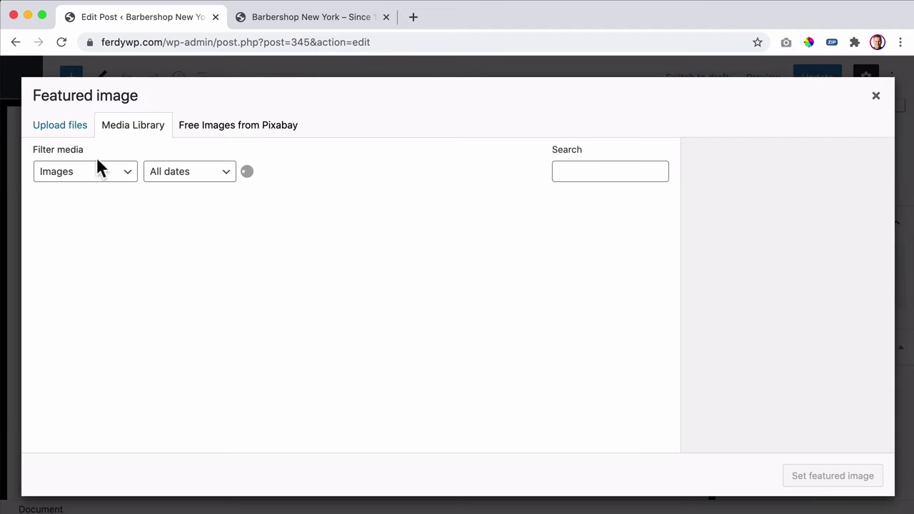
pyautogui.scroll(-3, 461, 361)
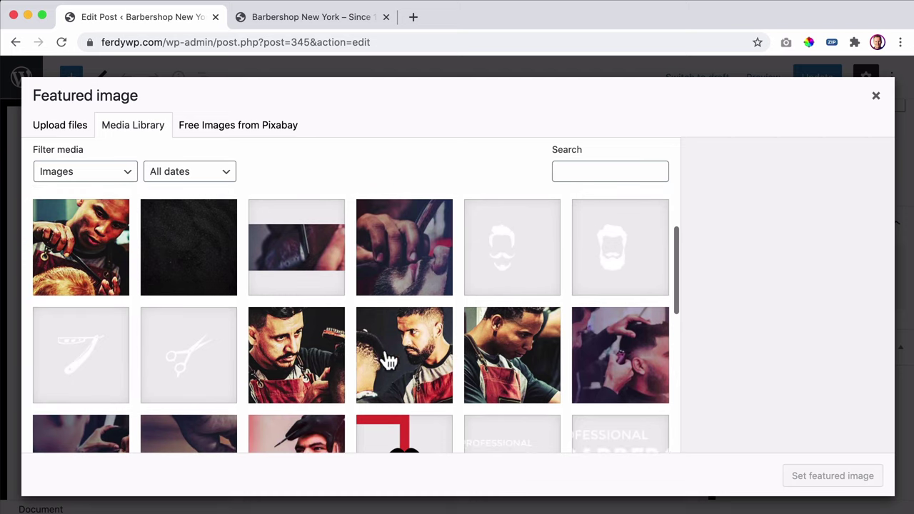
pyautogui.click(277, 352)
pyautogui.scroll(-1, 636, 385)
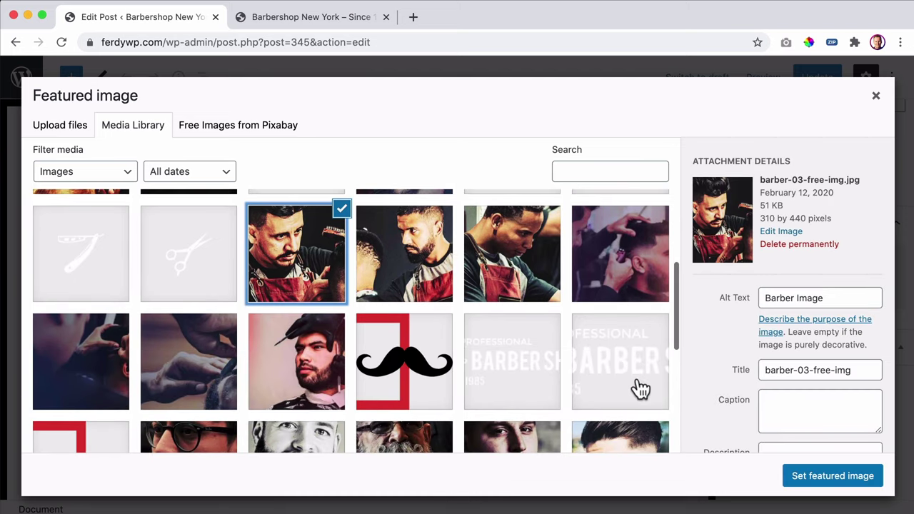
pyautogui.click(805, 476)
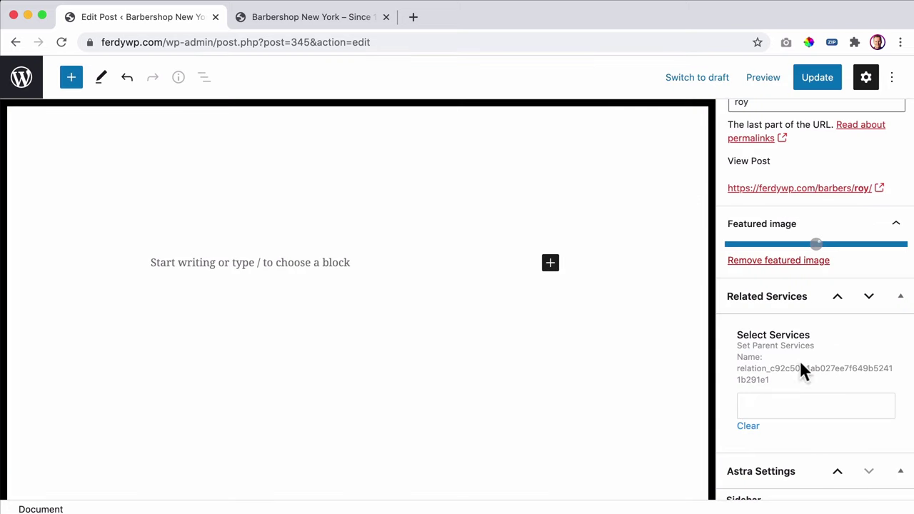
pyautogui.click(817, 80)
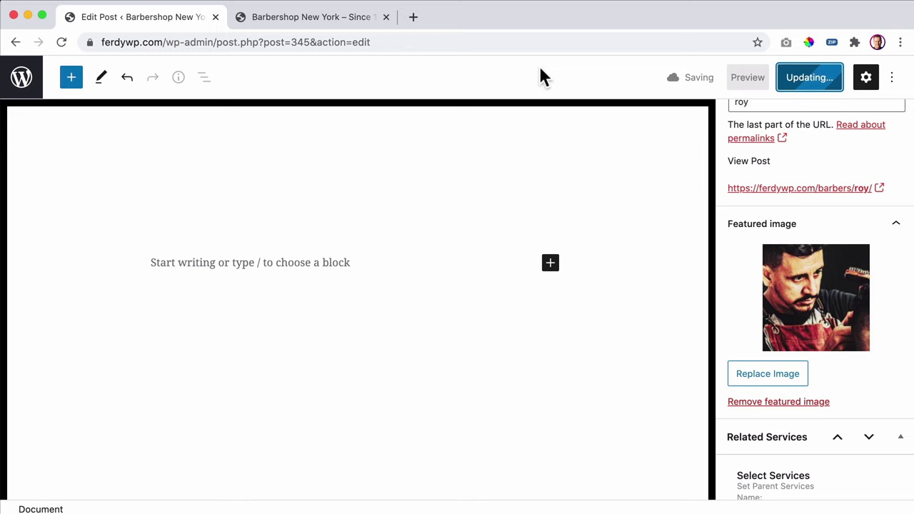
pyautogui.click(21, 79)
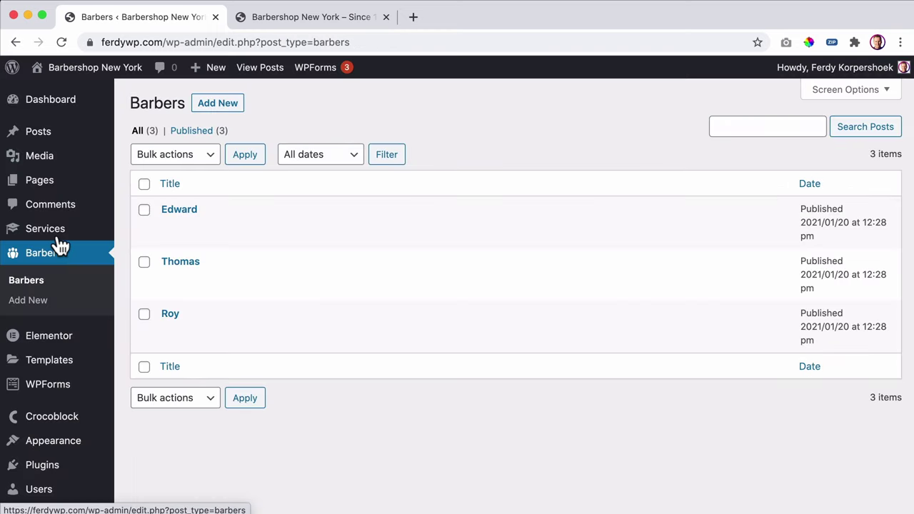
# - Give the Haircut service the scissors icon as its featured image and update it
pyautogui.click(54, 234)
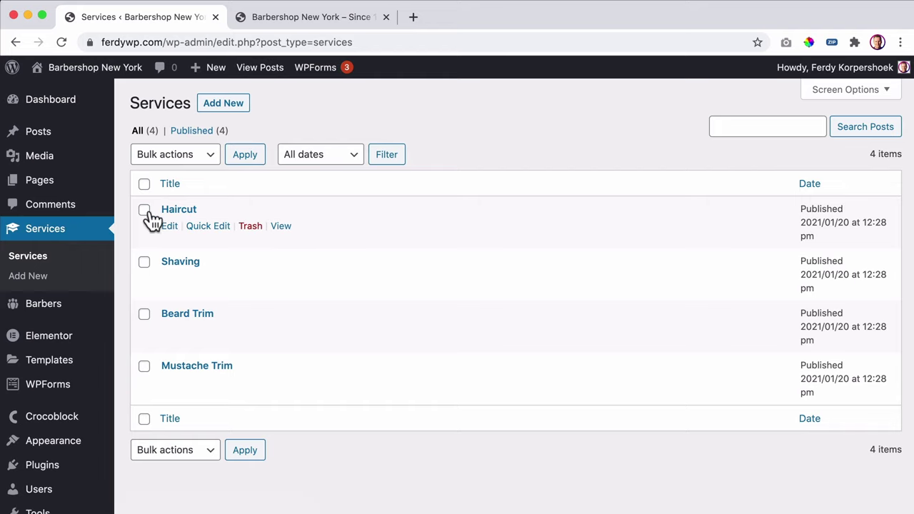
pyautogui.click(180, 210)
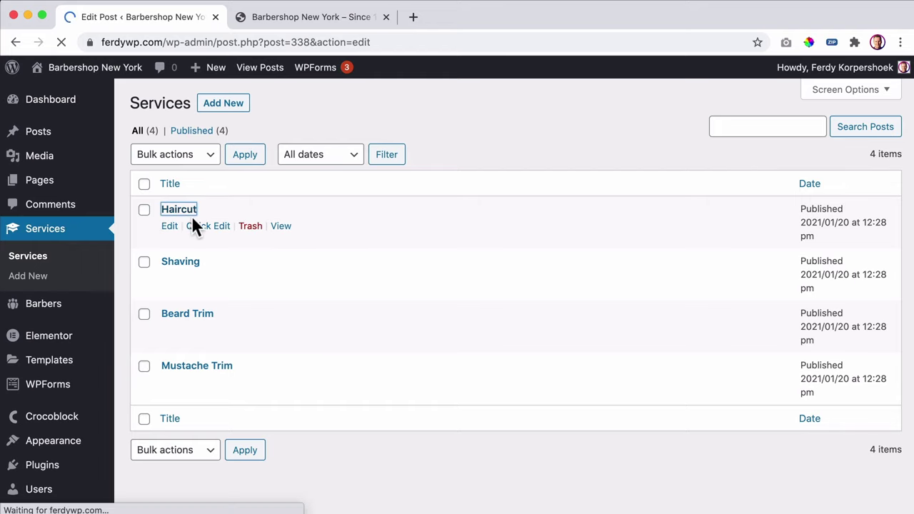
pyautogui.scroll(-3, 805, 366)
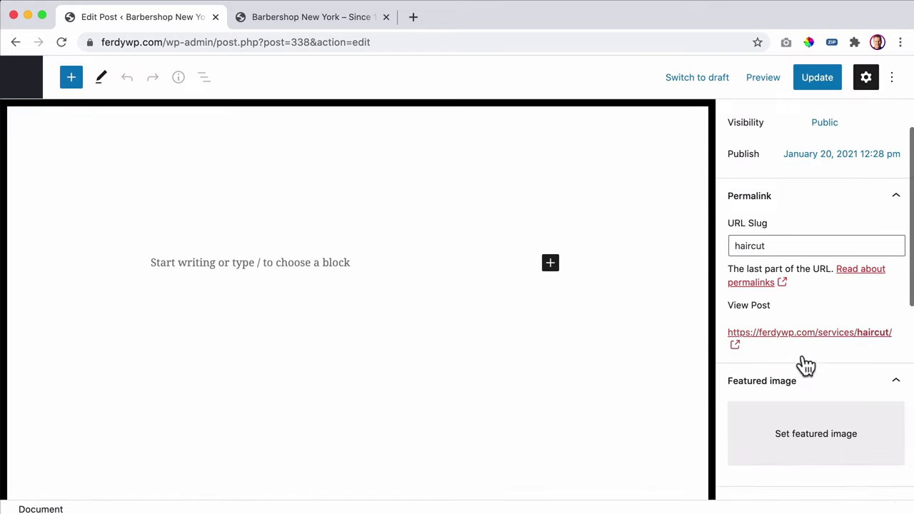
pyautogui.click(800, 421)
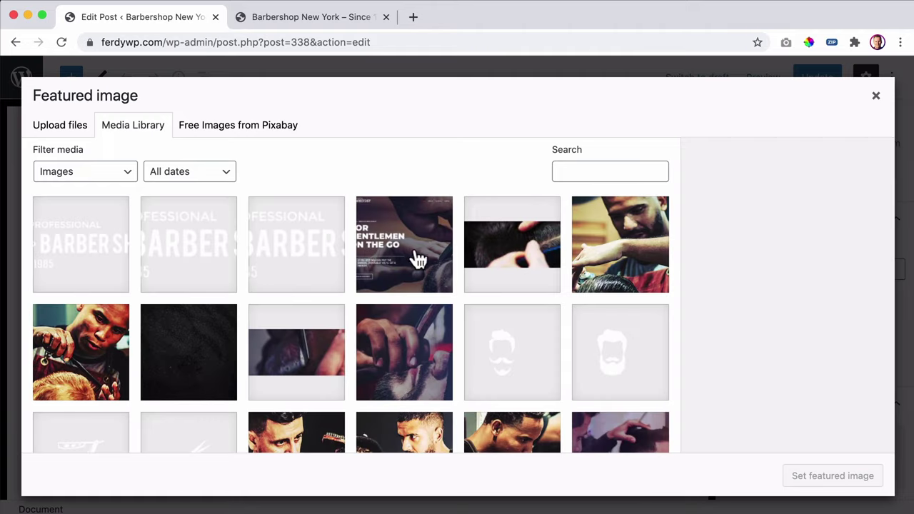
pyautogui.scroll(-3, 487, 340)
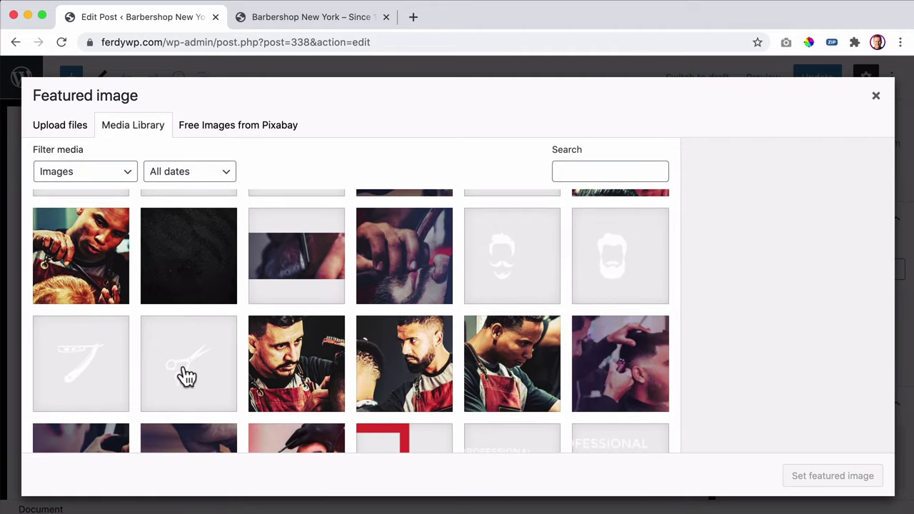
pyautogui.click(179, 376)
pyautogui.click(801, 476)
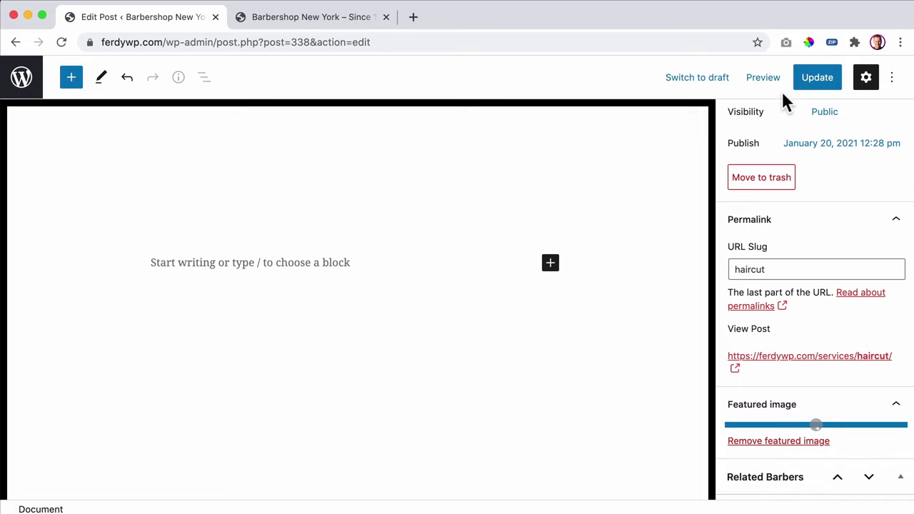
pyautogui.click(819, 80)
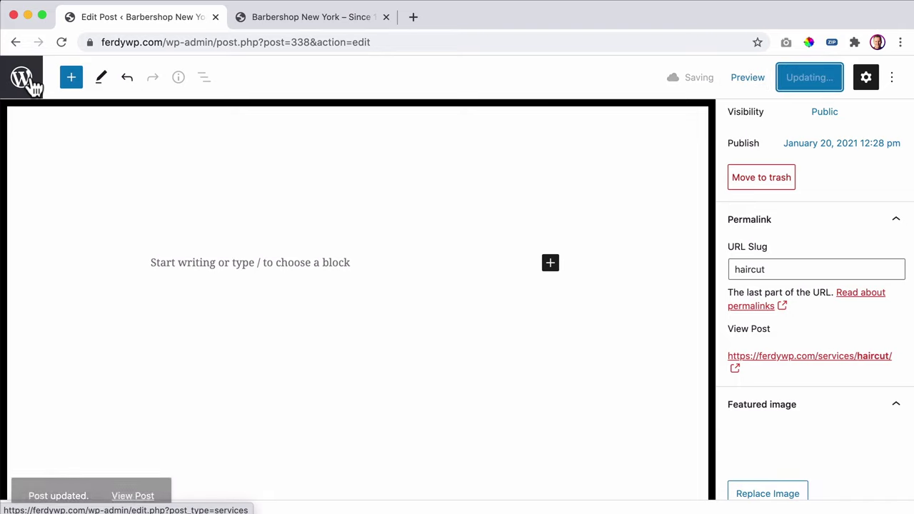
pyautogui.click(23, 82)
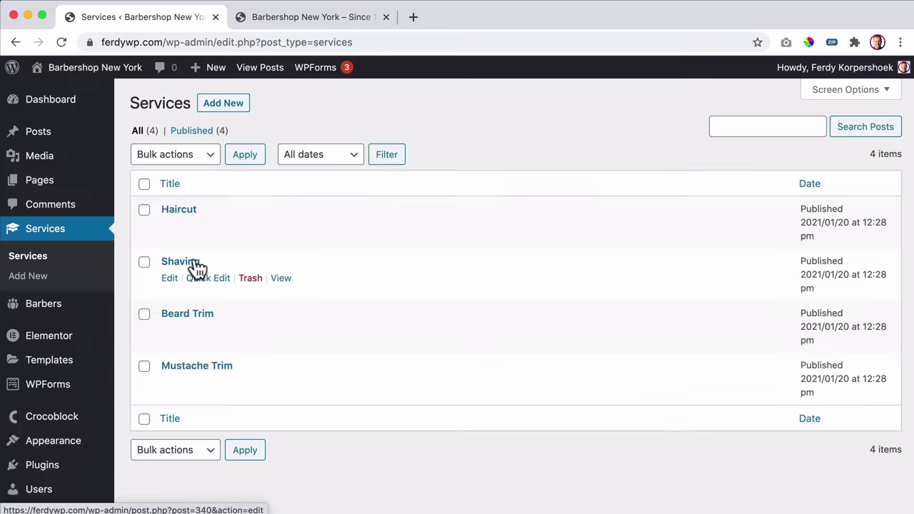
# - Give the Shaving service the razor icon as its featured image and update it
pyautogui.click(197, 262)
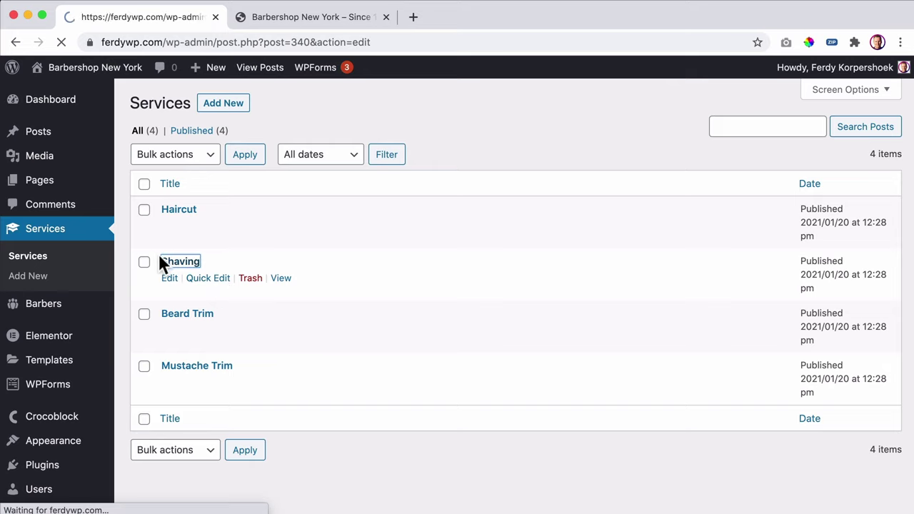
pyautogui.scroll(-5, 884, 271)
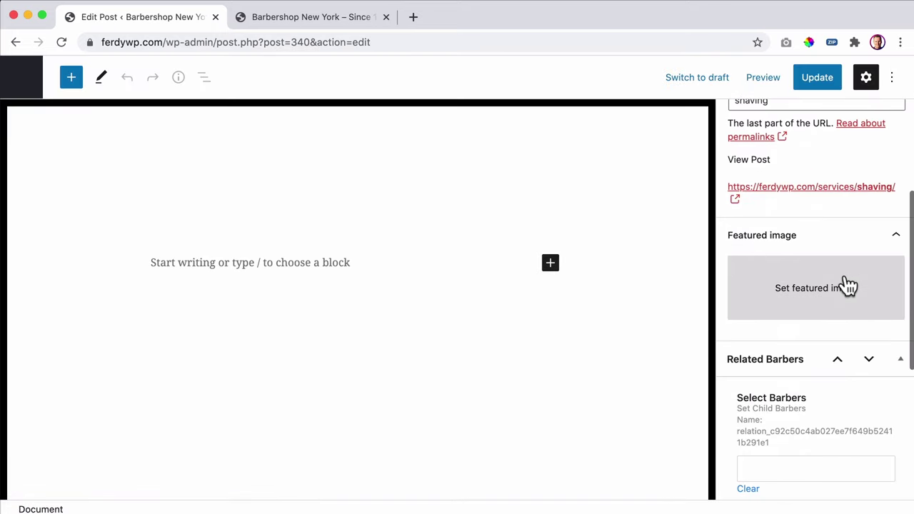
pyautogui.click(843, 286)
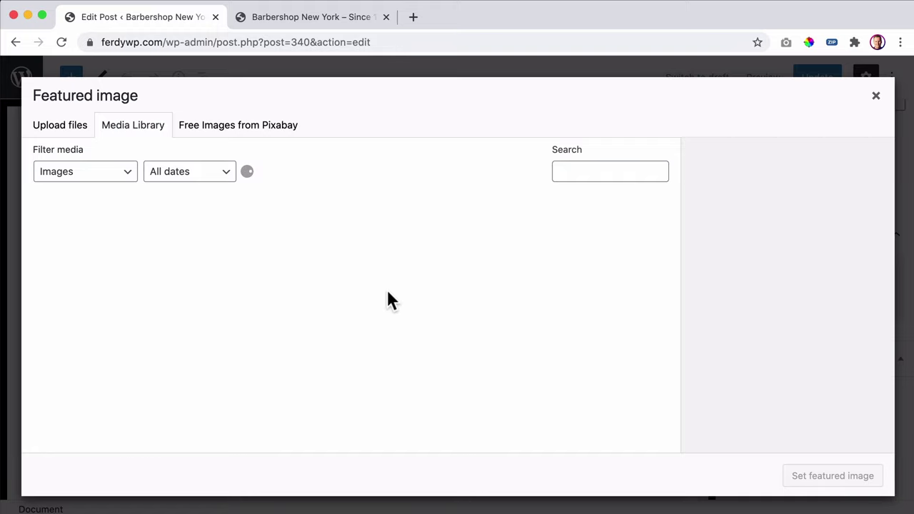
pyautogui.scroll(-3, 320, 332)
pyautogui.click(63, 402)
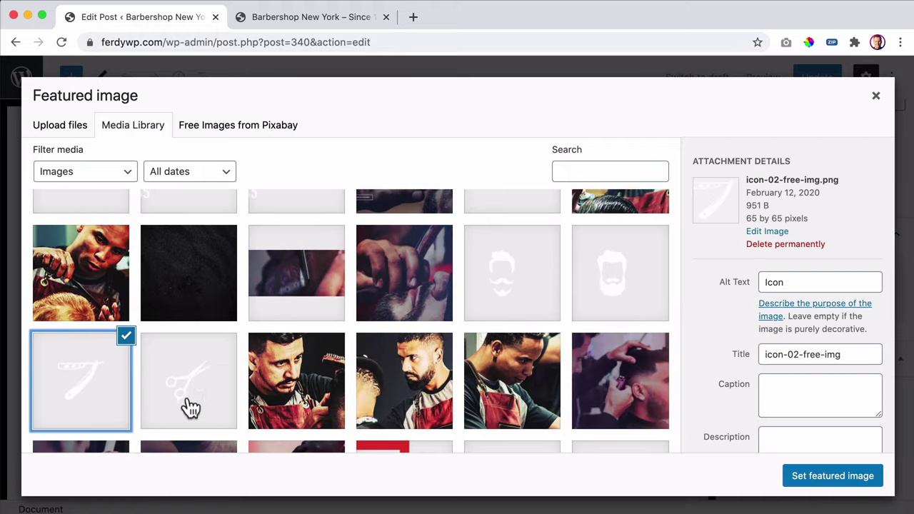
pyautogui.click(807, 483)
pyautogui.click(821, 84)
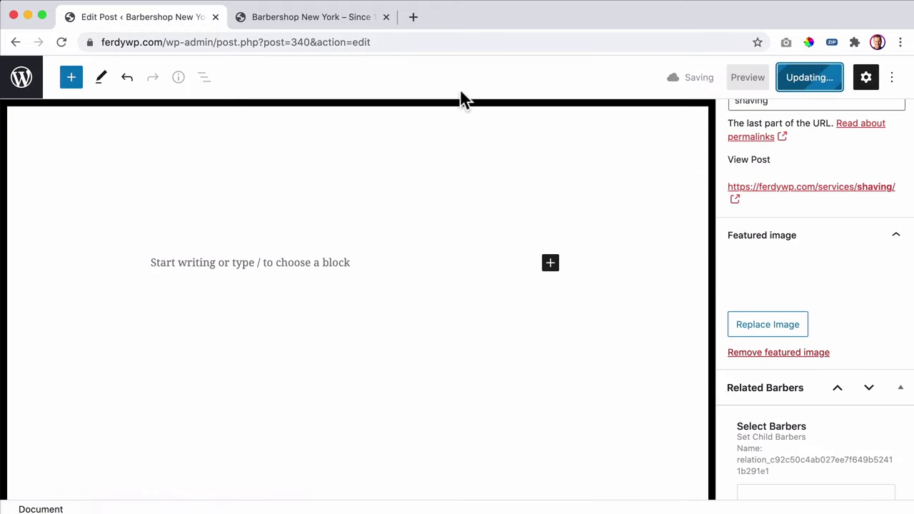
pyautogui.click(36, 84)
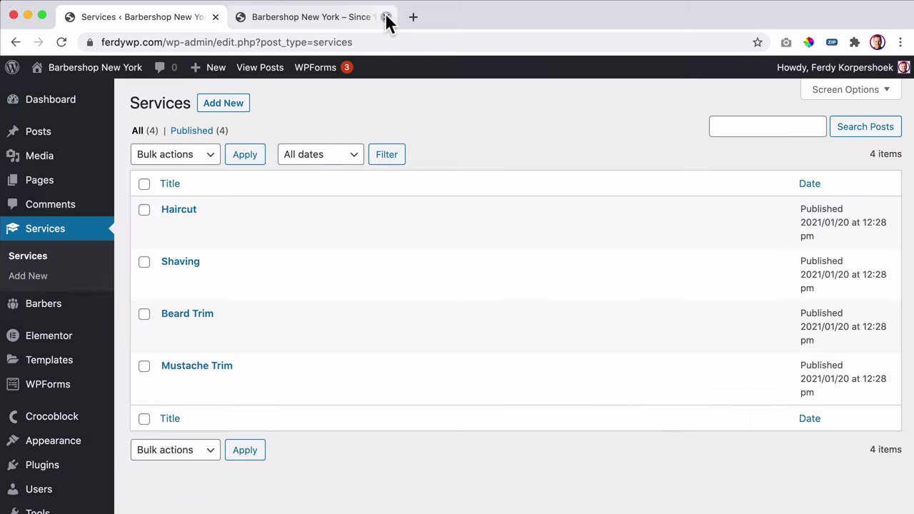
# - Open Beard Trim and Mustache Trim in new tabs and give Beard Trim the beard icon (icon-03)
pyautogui.click(385, 16)
pyautogui.keyDown('super'); pyautogui.click(186, 317); pyautogui.keyUp('super')
pyautogui.keyDown('super'); pyautogui.click(194, 369); pyautogui.keyUp('super')
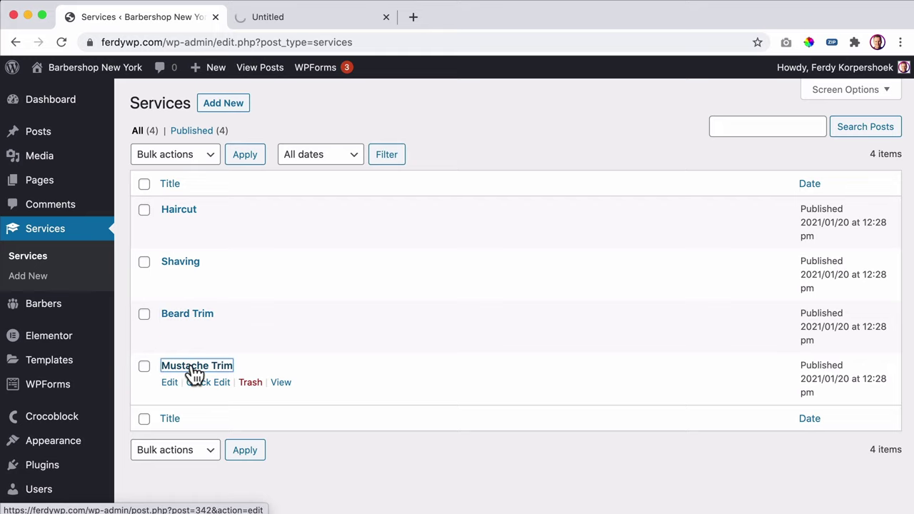
pyautogui.click(274, 16)
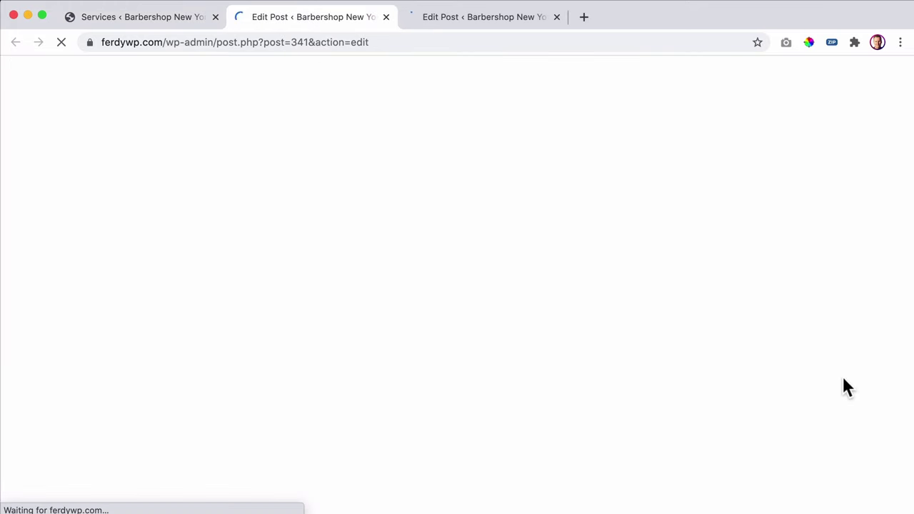
pyautogui.scroll(-2, 805, 372)
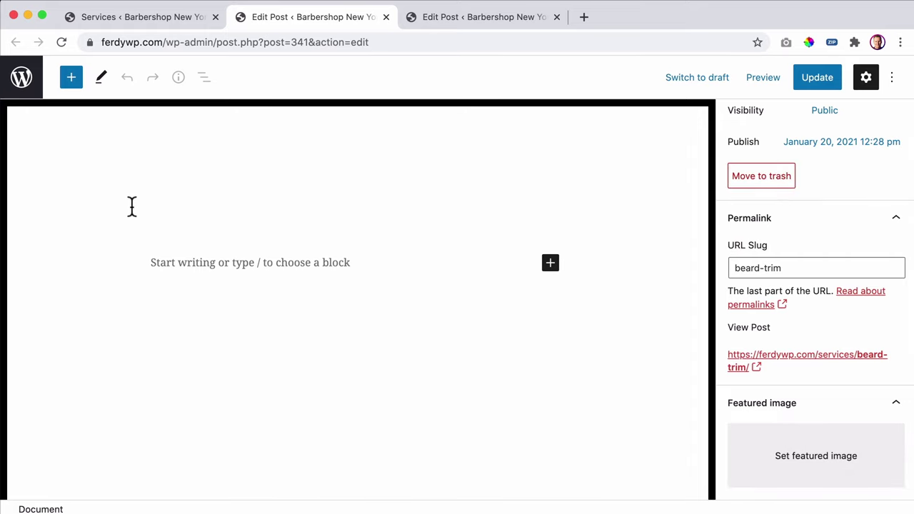
pyautogui.moveTo(163, 202); pyautogui.dragTo(59, 205)
pyautogui.click(844, 446)
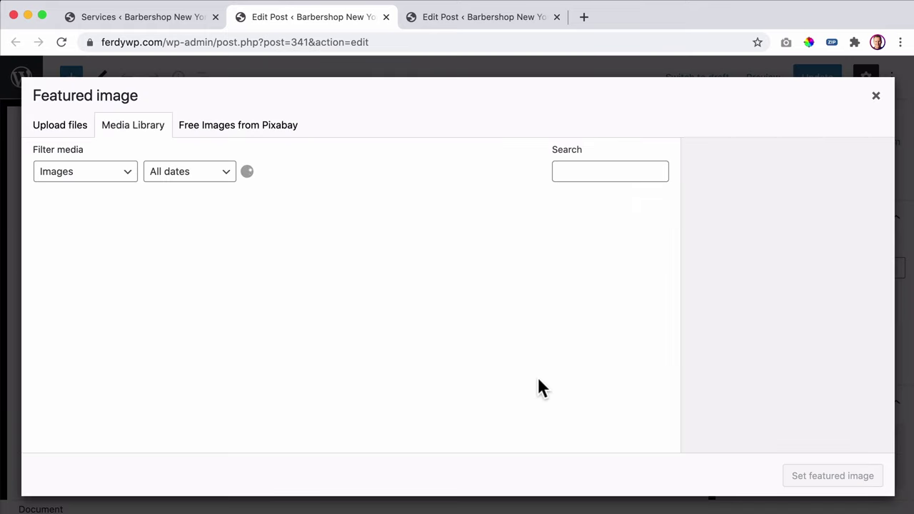
pyautogui.click(606, 378)
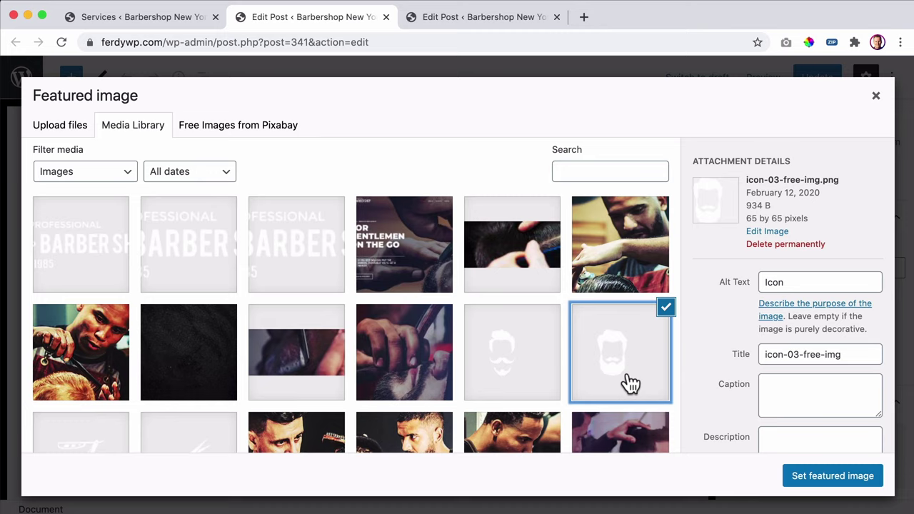
pyautogui.click(812, 476)
# - Give Mustache Trim the mustache icon (icon-04) as its featured image and update it
pyautogui.click(484, 16)
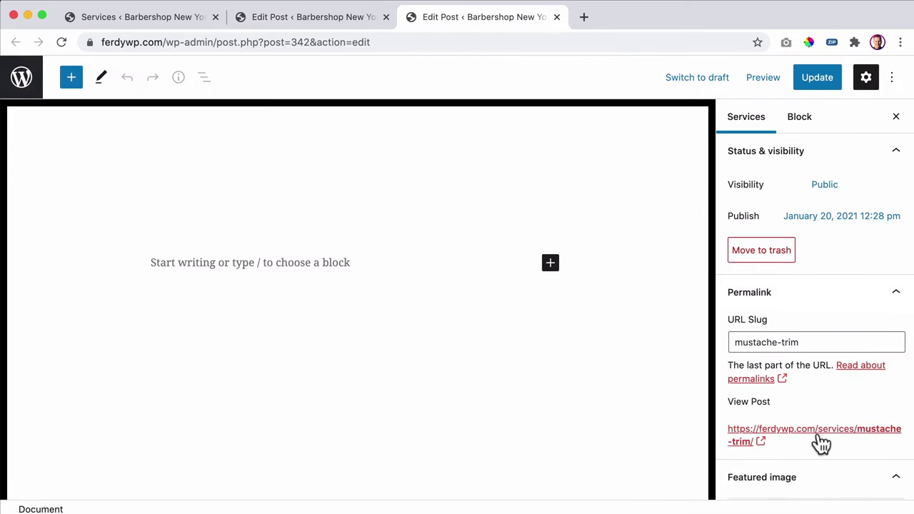
pyautogui.scroll(-3, 821, 442)
pyautogui.click(813, 411)
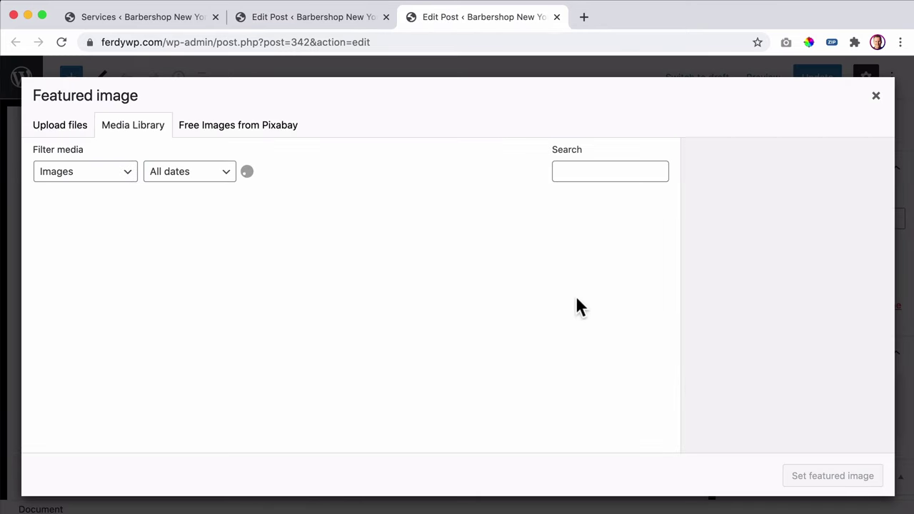
pyautogui.click(486, 357)
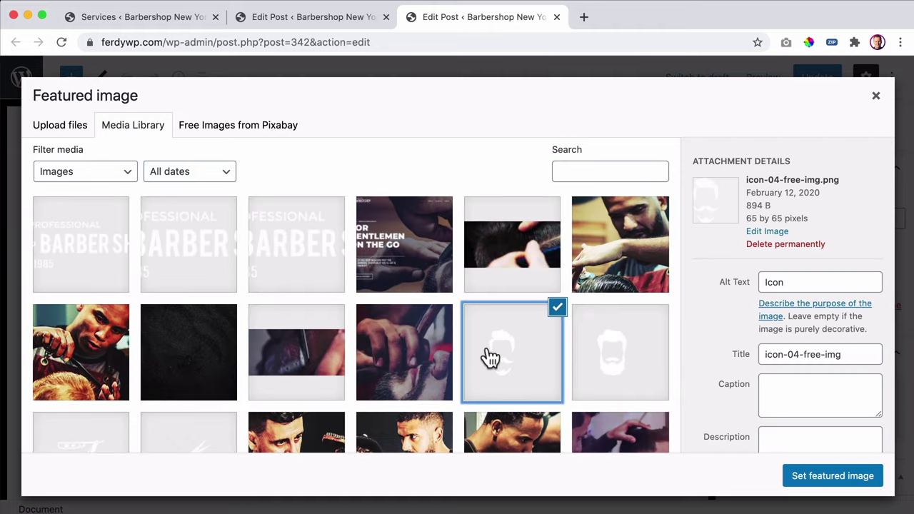
pyautogui.click(832, 476)
pyautogui.click(816, 78)
# - Update Beard Trim and close both service editor tabs
pyautogui.click(355, 20)
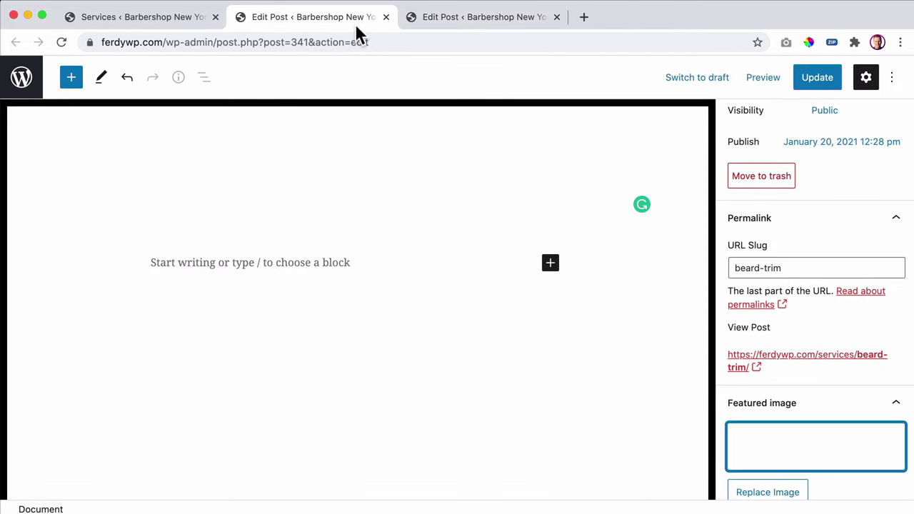
pyautogui.click(816, 77)
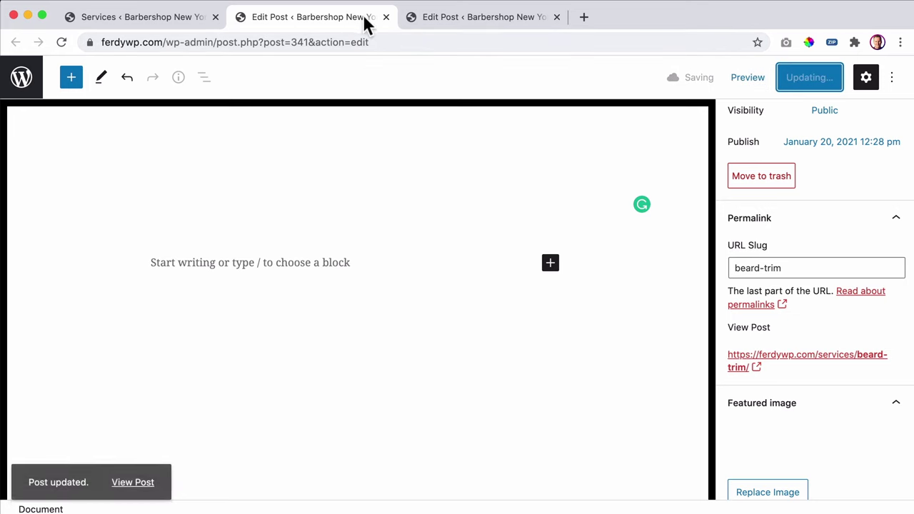
pyautogui.click(386, 16)
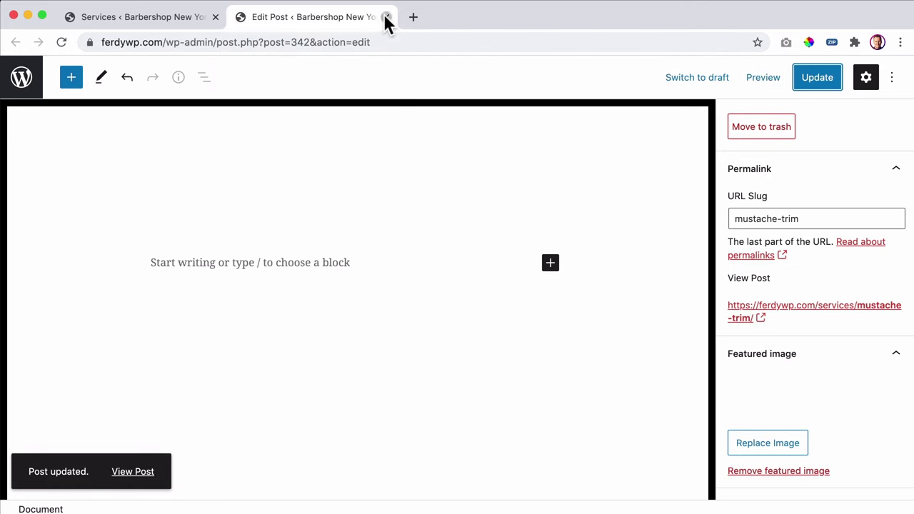
pyautogui.click(386, 17)
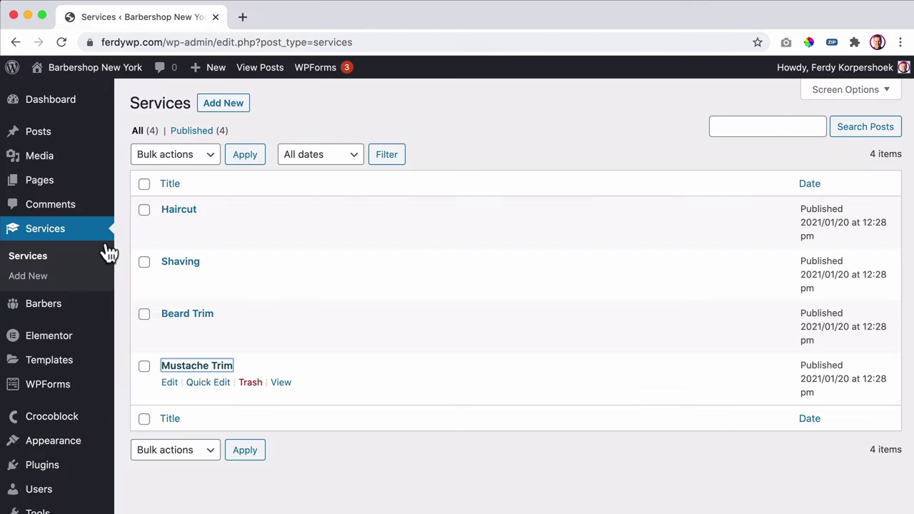
# - Open the Static Page Booking Form from the booking forms list and review its fields
pyautogui.scroll(-5, 72, 260)
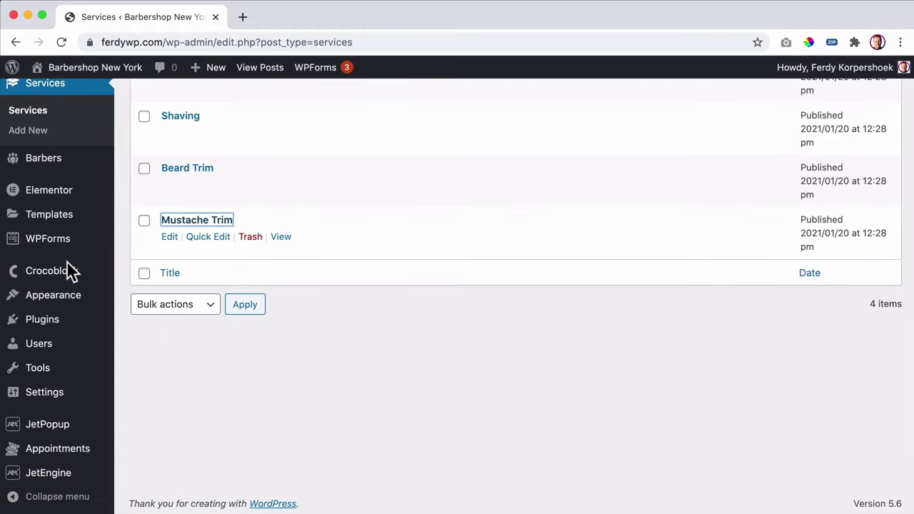
pyautogui.moveTo(58, 487)
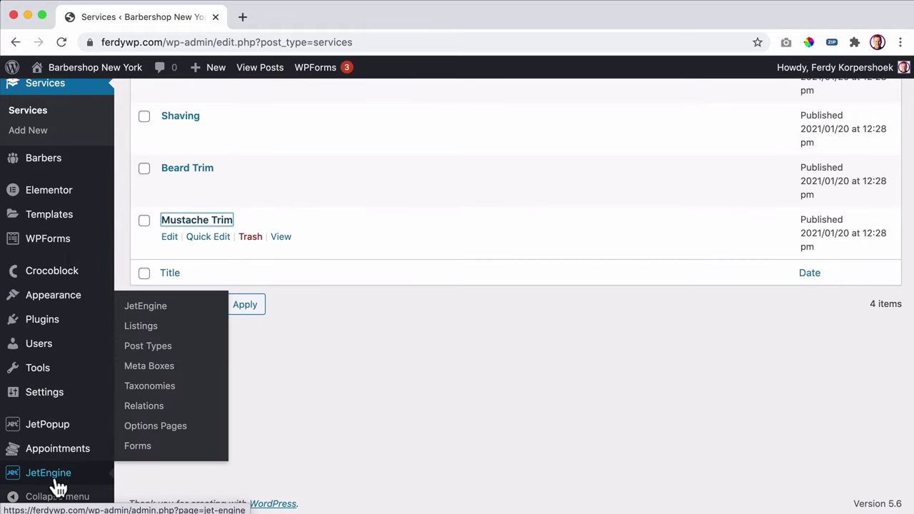
pyautogui.click(135, 446)
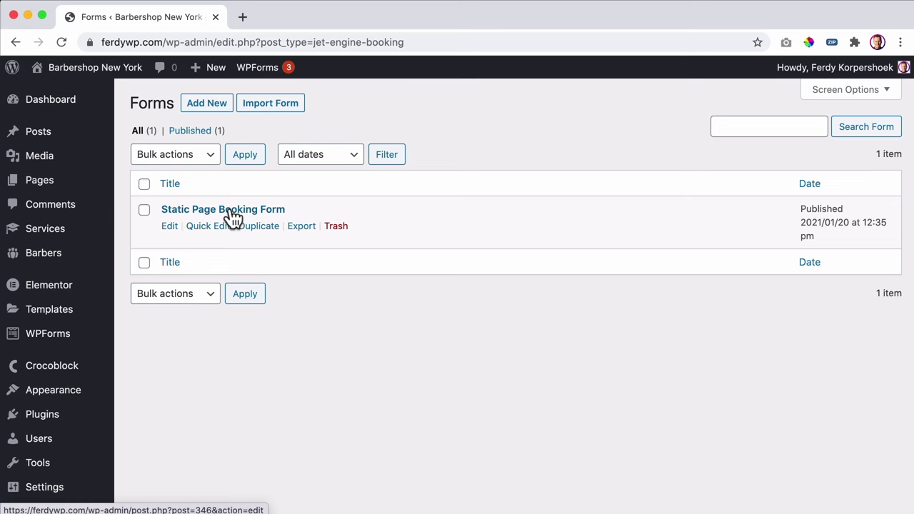
pyautogui.click(233, 217)
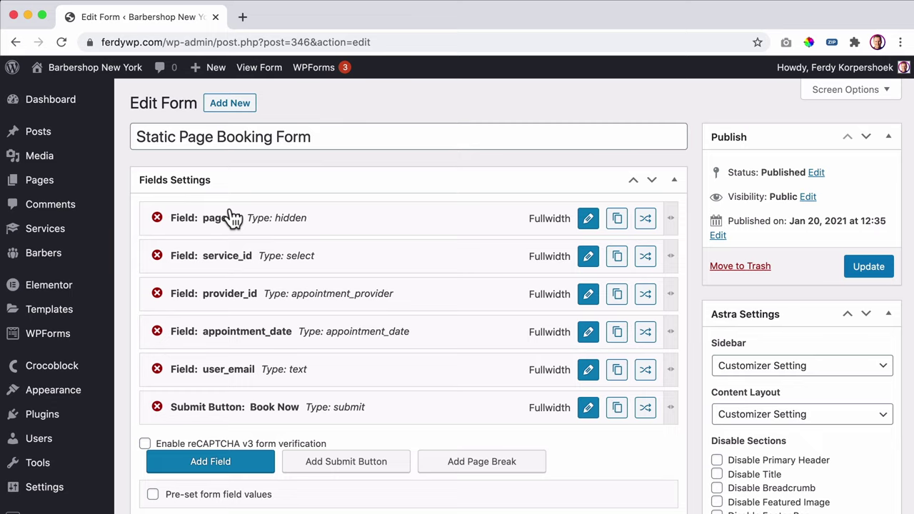
pyautogui.scroll(-2, 397, 243)
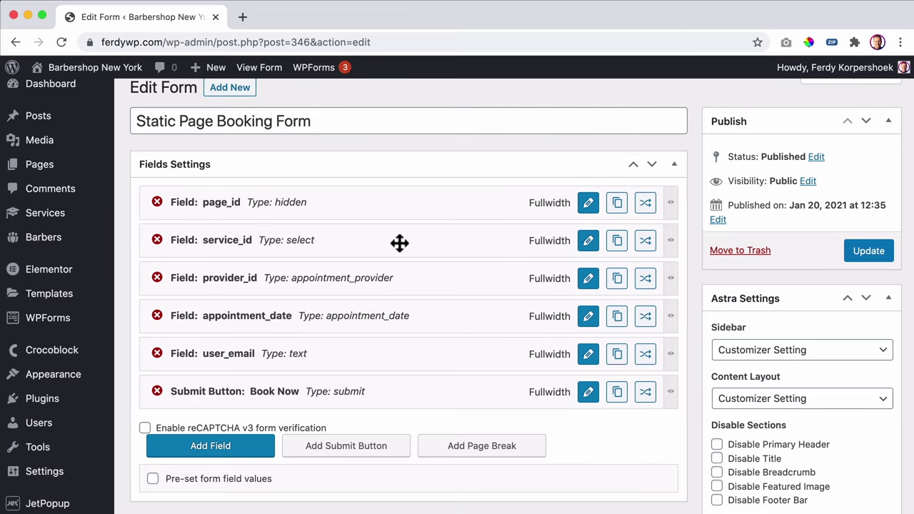
pyautogui.scroll(2, 398, 242)
pyautogui.scroll(-2, 398, 243)
pyautogui.scroll(2, 399, 244)
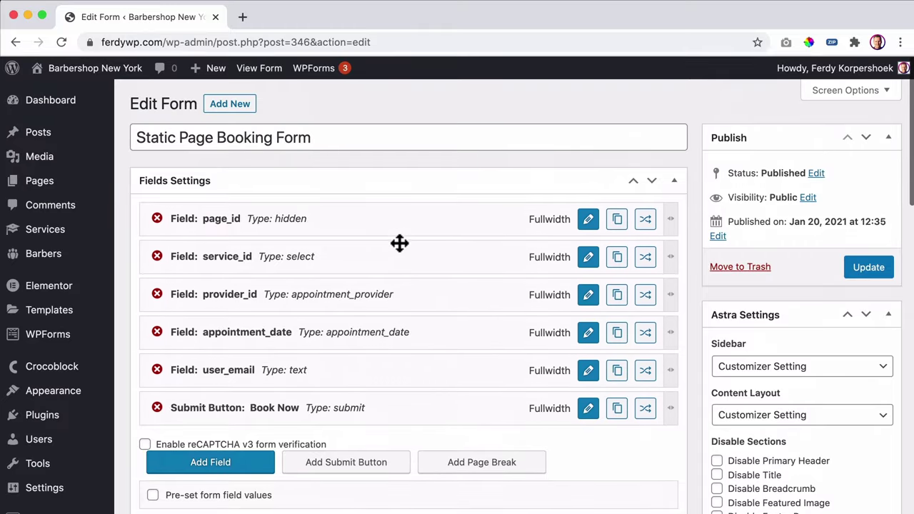
# - Check the live site in a new tab, then return to the booking form's edit screen
pyautogui.keyDown('super'); pyautogui.click(93, 69); pyautogui.keyUp('super')
pyautogui.click(291, 20)
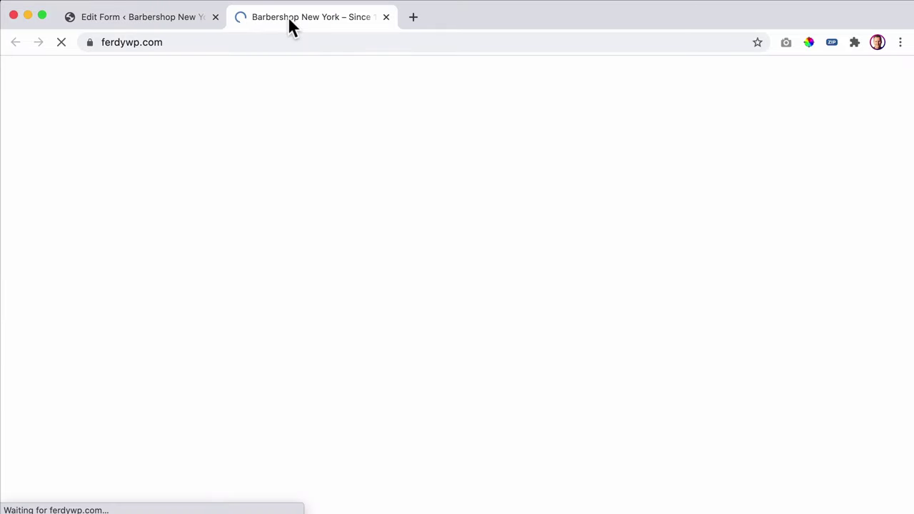
pyautogui.moveTo(431, 76)
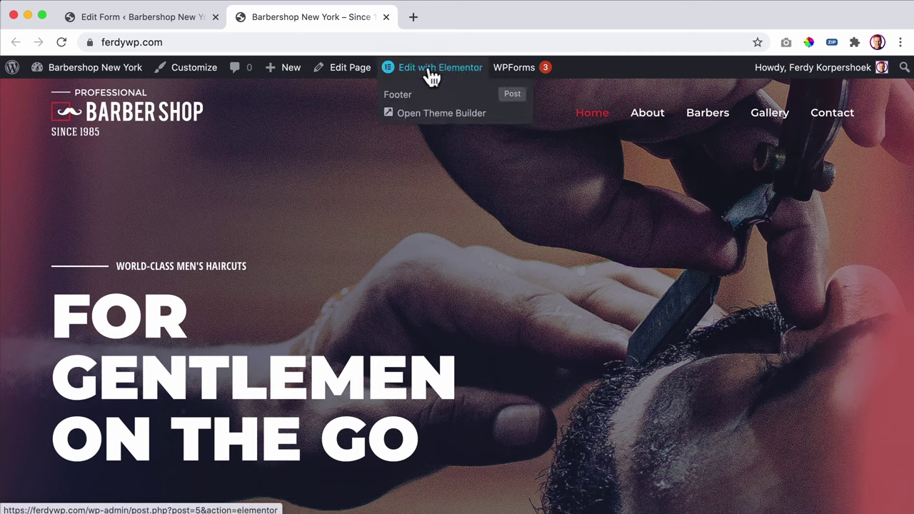
pyautogui.click(136, 20)
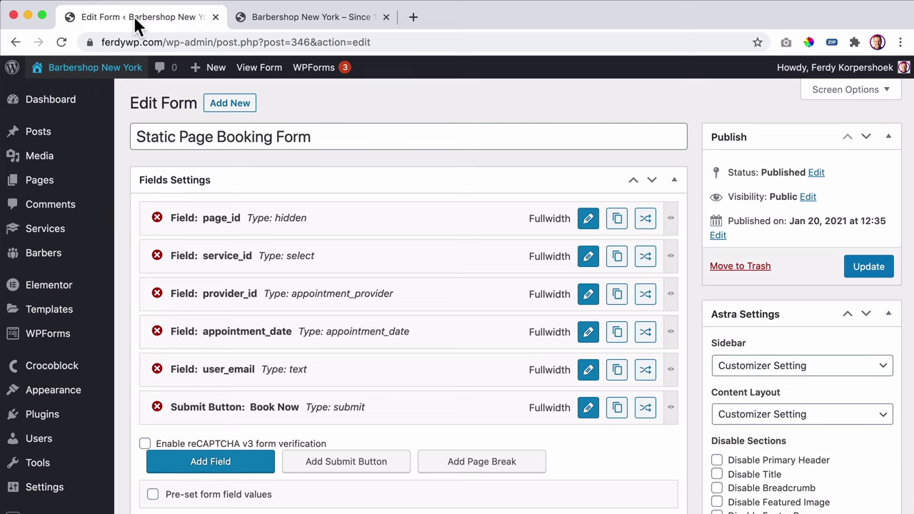
pyautogui.moveTo(93, 375)
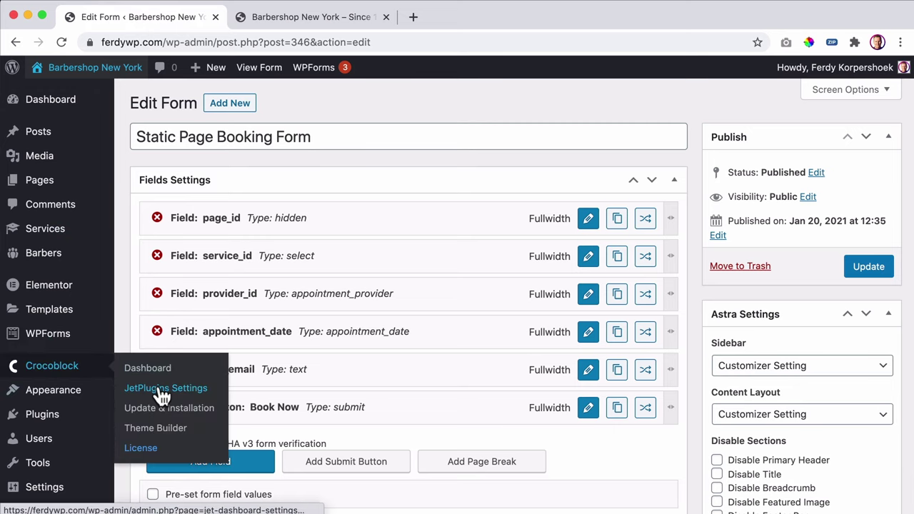
# - Activate the newly installed JetElements 2.5.3 plugin from Crocoblock Update & Installation
pyautogui.click(162, 416)
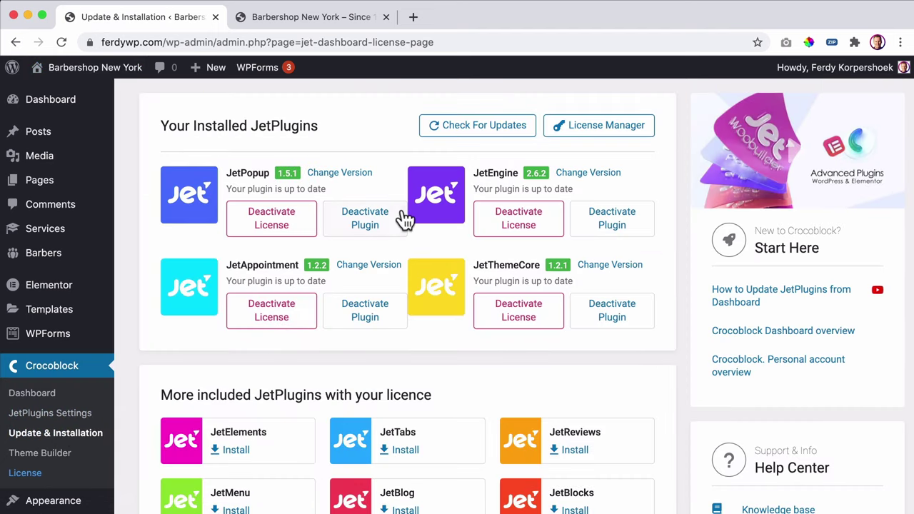
pyautogui.scroll(-5, 398, 236)
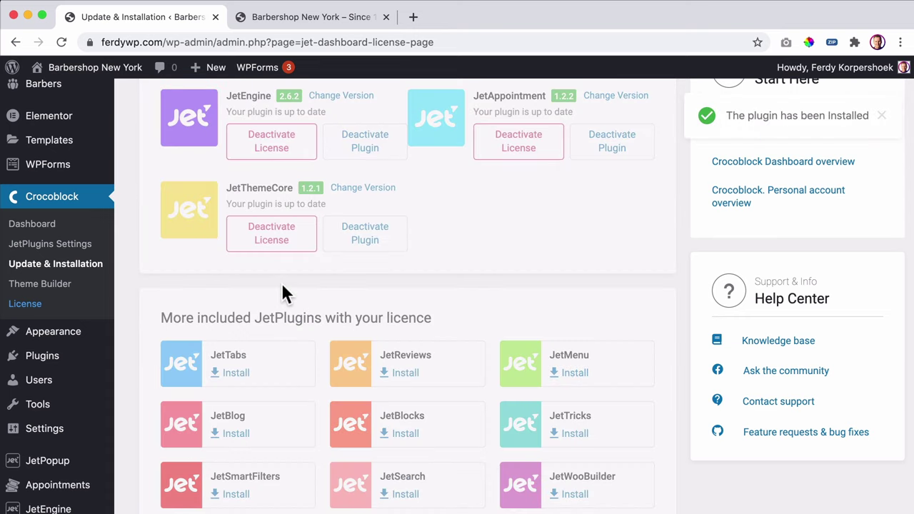
pyautogui.scroll(4, 379, 275)
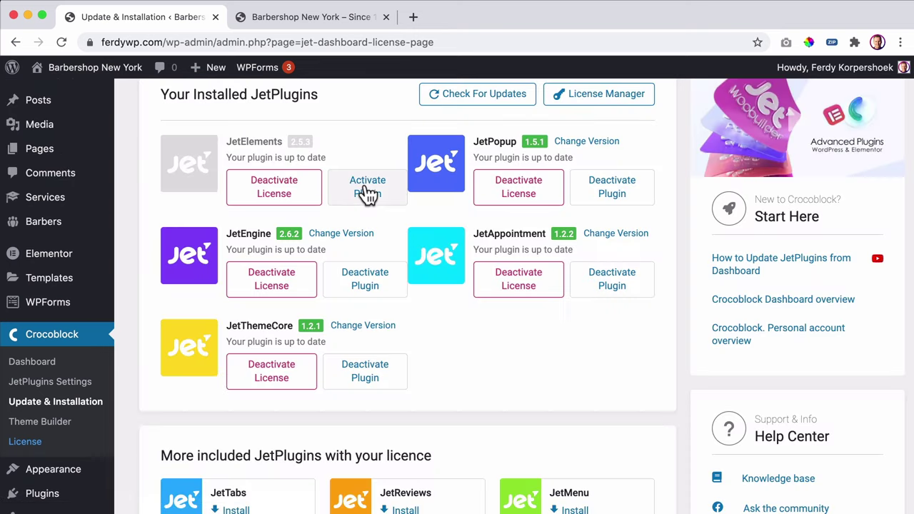
pyautogui.click(365, 187)
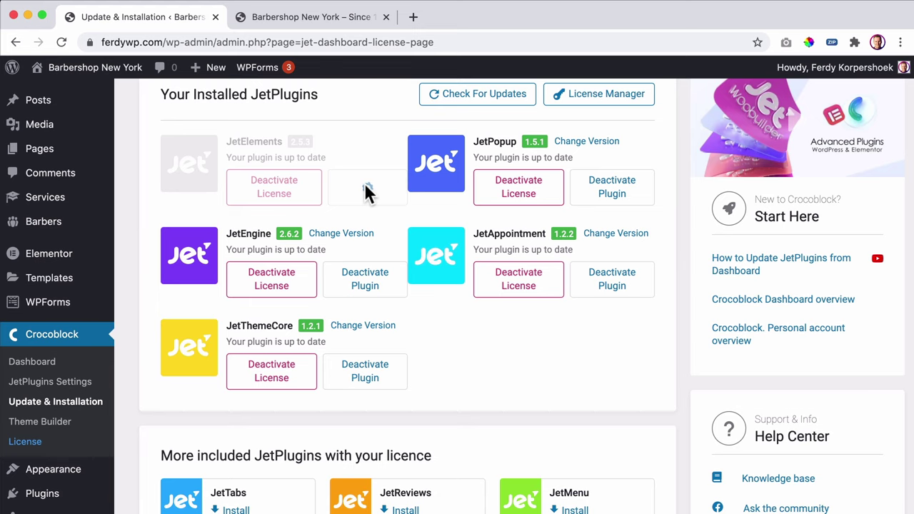
# - Open the barbershop homepage in Elementor and preview it in a new tab
pyautogui.click(302, 23)
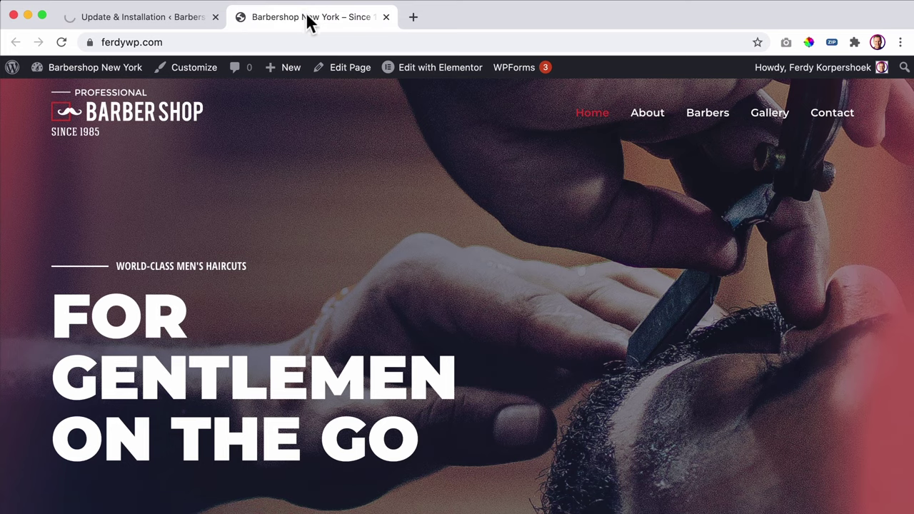
pyautogui.moveTo(426, 77)
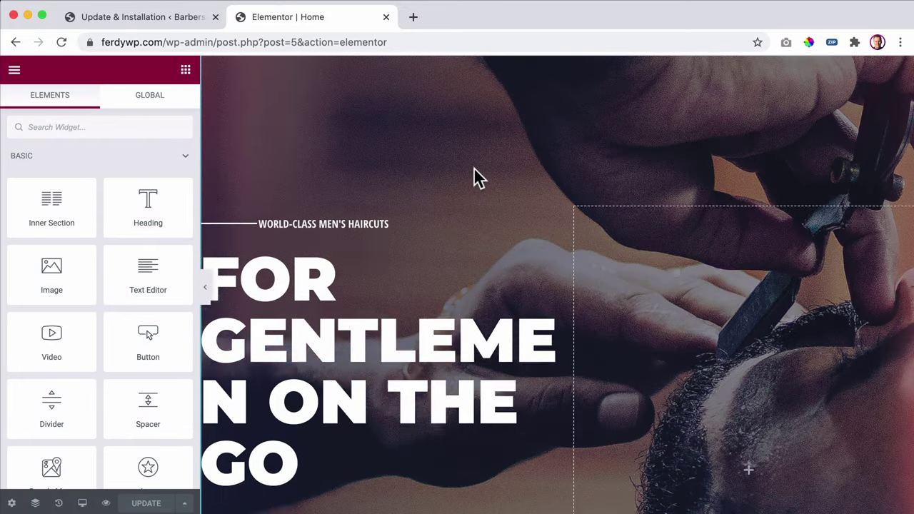
pyautogui.scroll(-3, 475, 178)
pyautogui.scroll(-2, 492, 166)
pyautogui.hscroll(1, 495, 164)
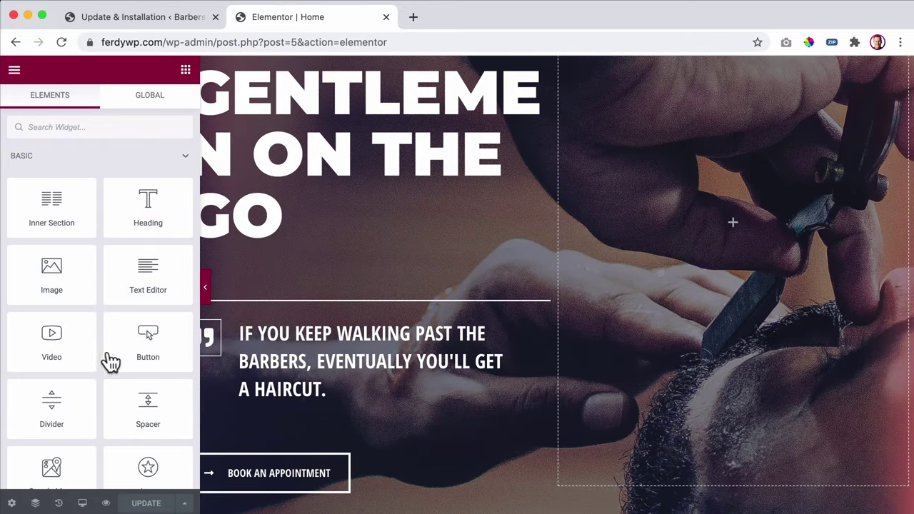
pyautogui.click(105, 503)
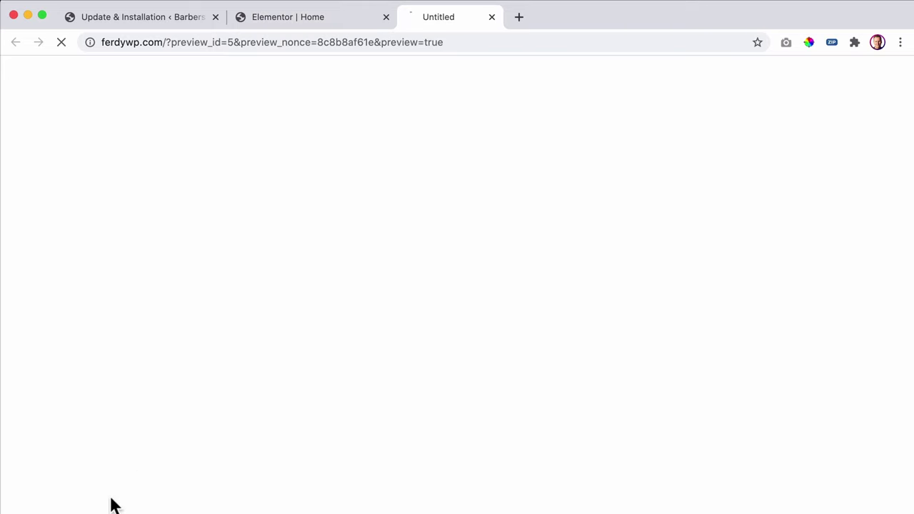
pyautogui.scroll(-3, 451, 187)
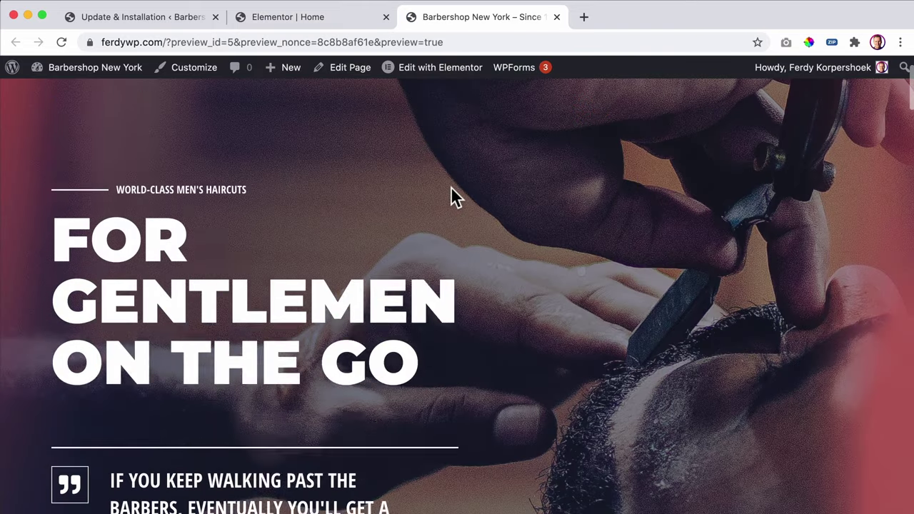
pyautogui.scroll(-3, 703, 251)
pyautogui.scroll(8, 700, 252)
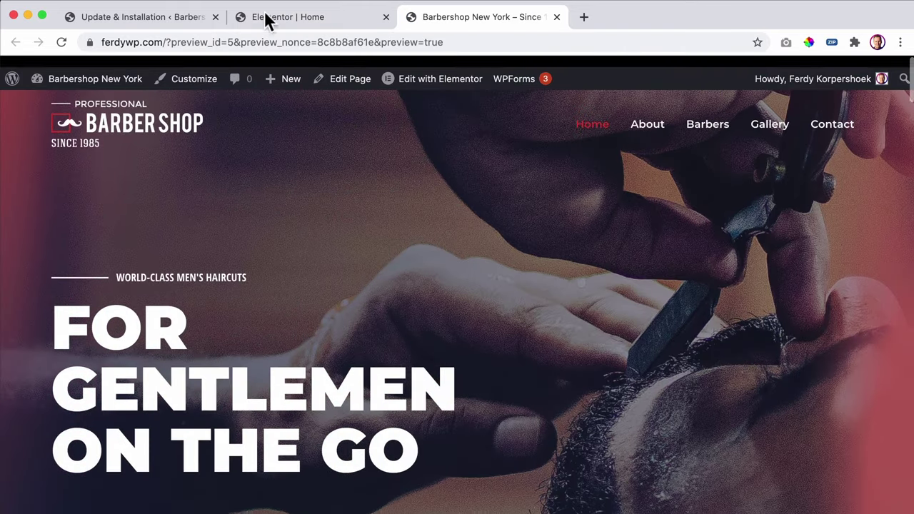
# - Back in the editor, search the widgets for 'for' to find form widgets
pyautogui.click(267, 19)
pyautogui.scroll(-3, 602, 255)
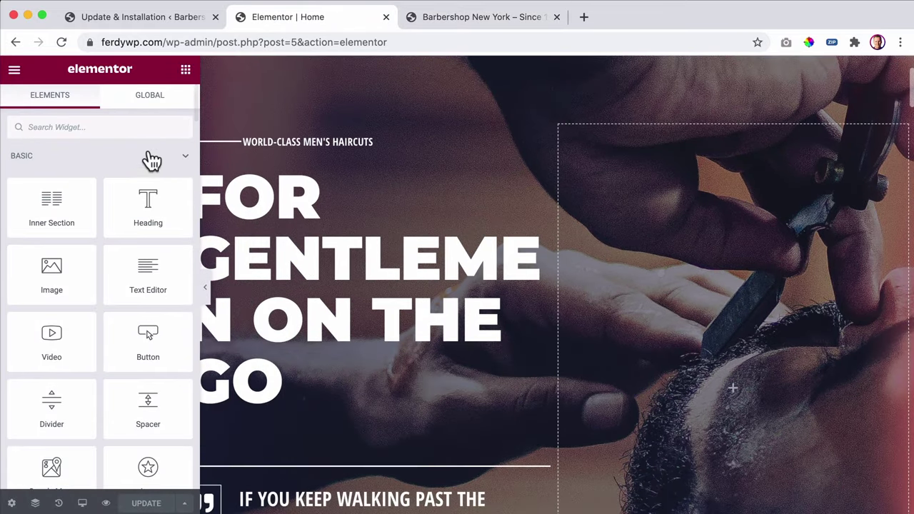
pyautogui.click(108, 126)
pyautogui.write('f')
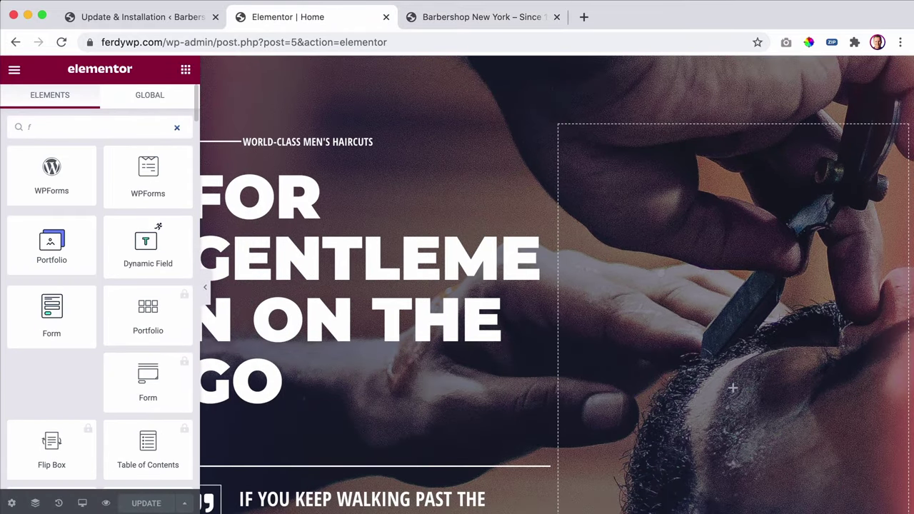
pyautogui.write('orm')
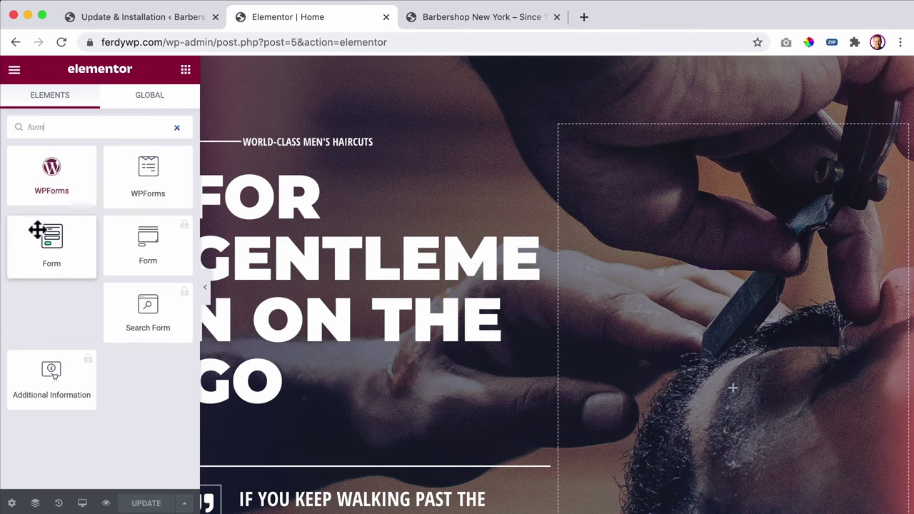
# - Drop a Form widget into the hero's right column, select Static Page Booking Form, and update
pyautogui.moveTo(47, 238); pyautogui.dragTo(752, 245)
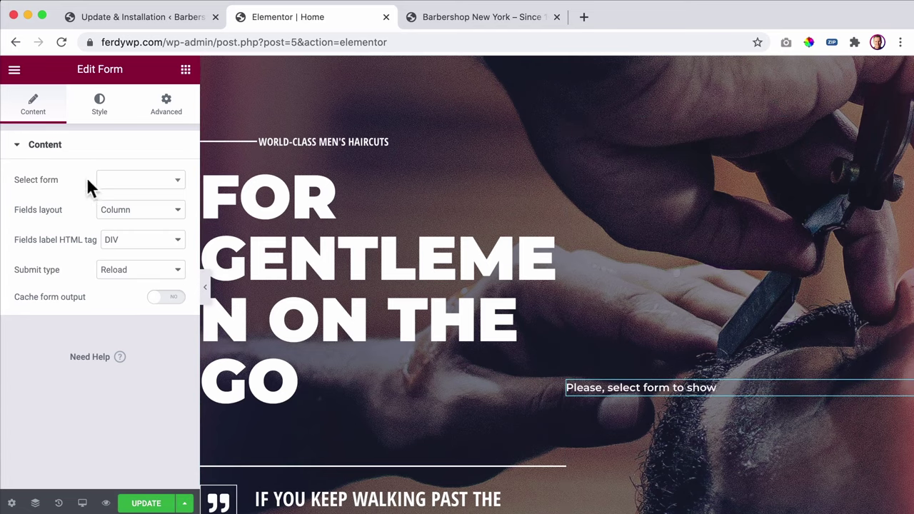
pyautogui.click(130, 184)
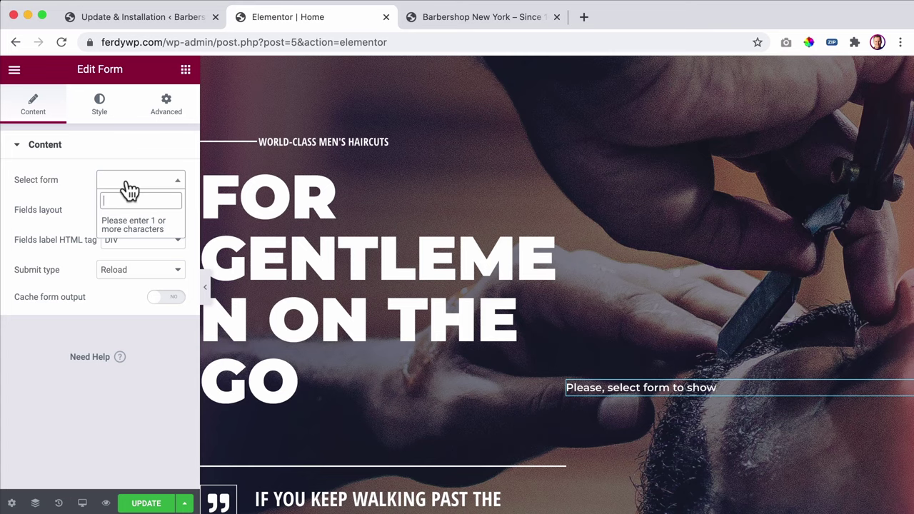
pyautogui.write('p')
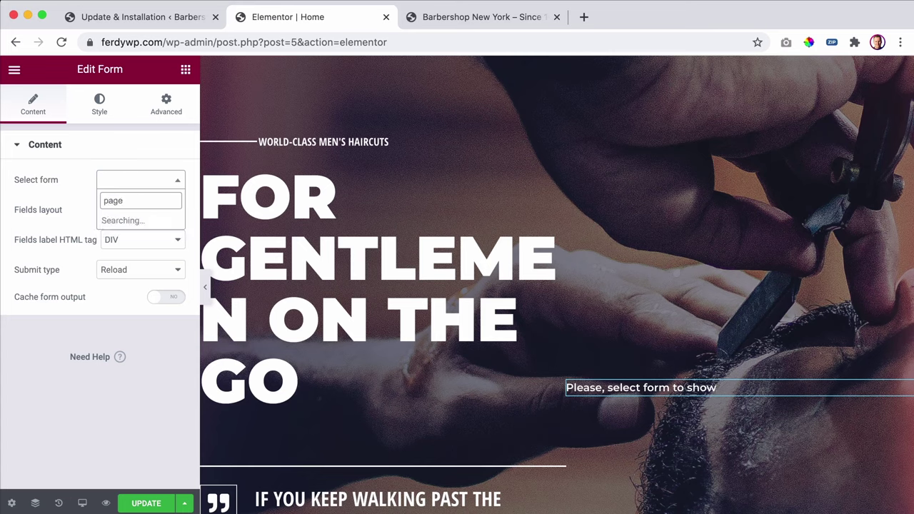
pyautogui.write('age')
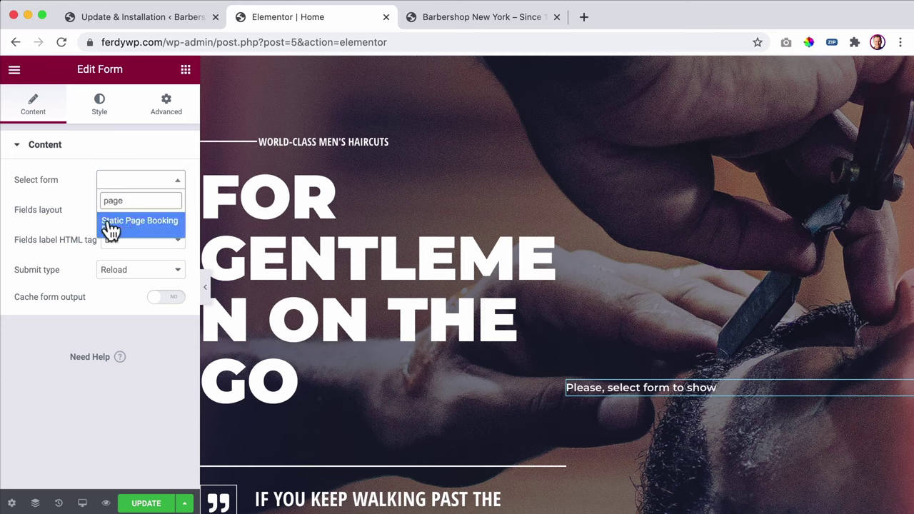
pyautogui.click(150, 227)
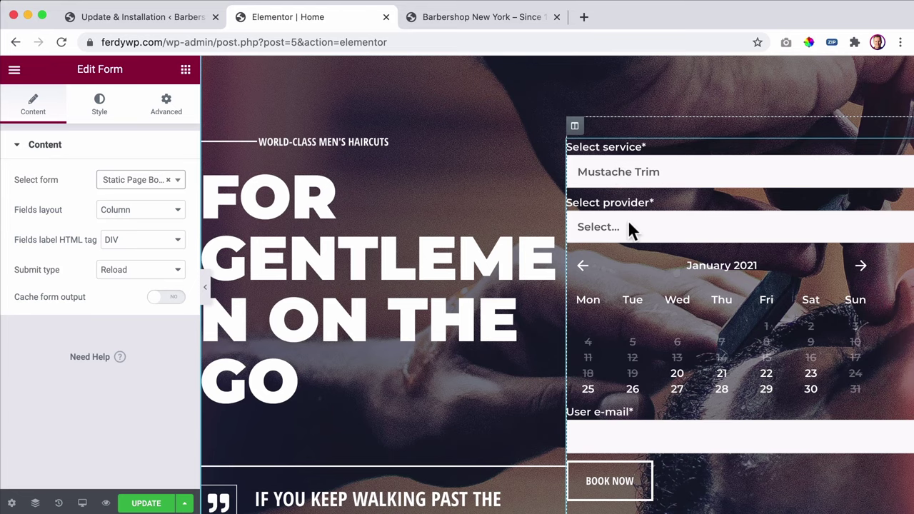
pyautogui.scroll(-5, 719, 300)
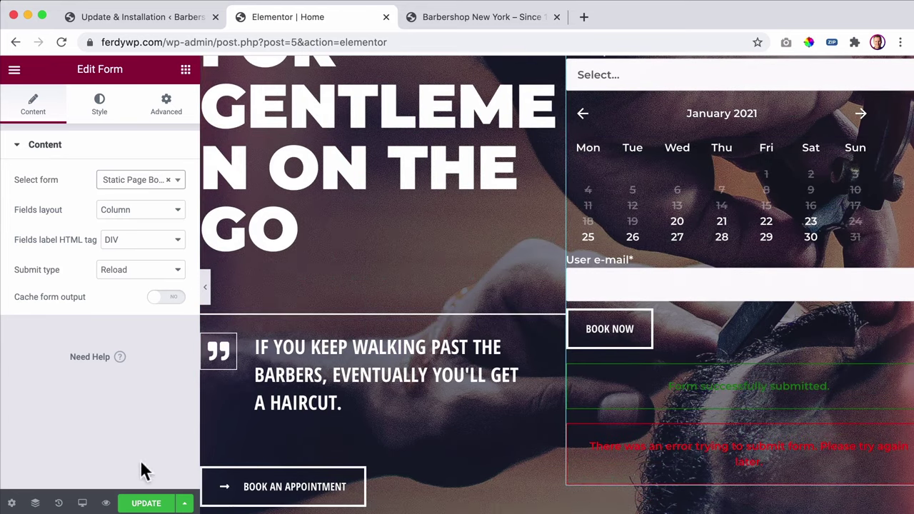
pyautogui.click(152, 504)
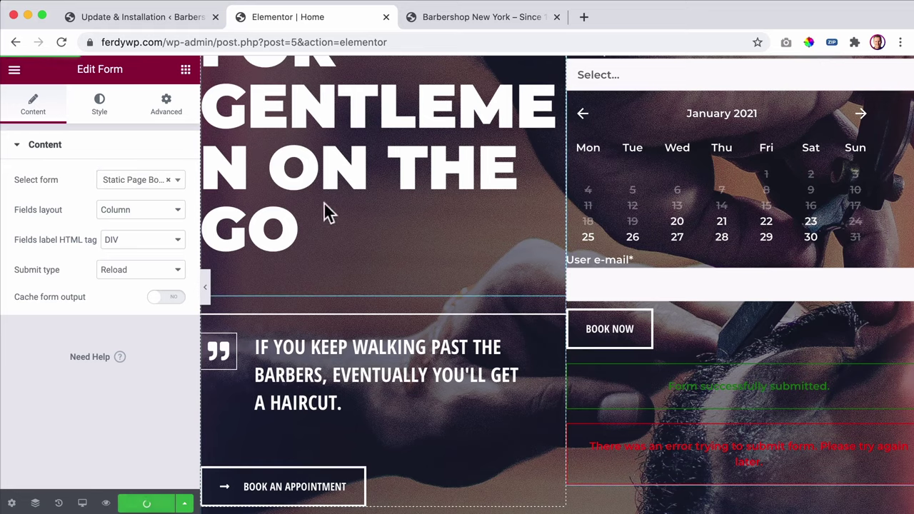
# - Reload the homepage preview and scroll to the booking form beside FOR GENTLEMEN ON THE GO
pyautogui.click(449, 18)
pyautogui.press('super+r')
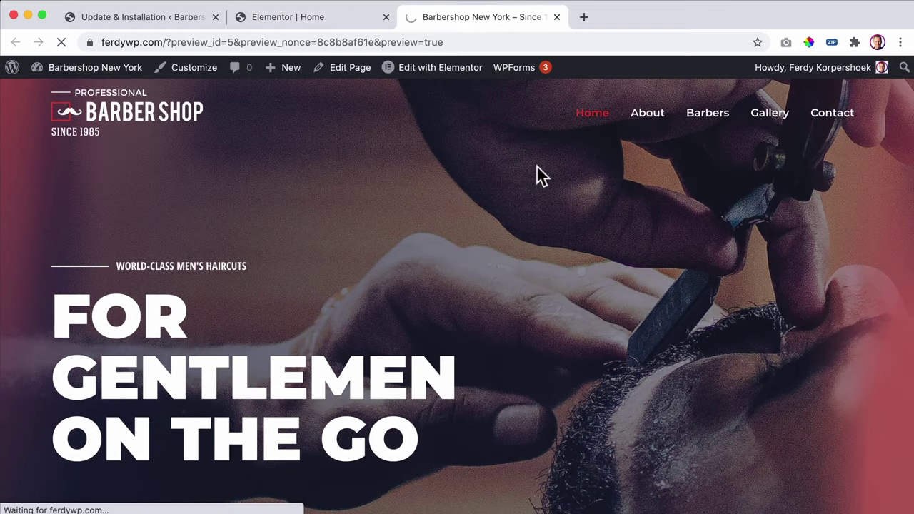
pyautogui.scroll(-4, 631, 205)
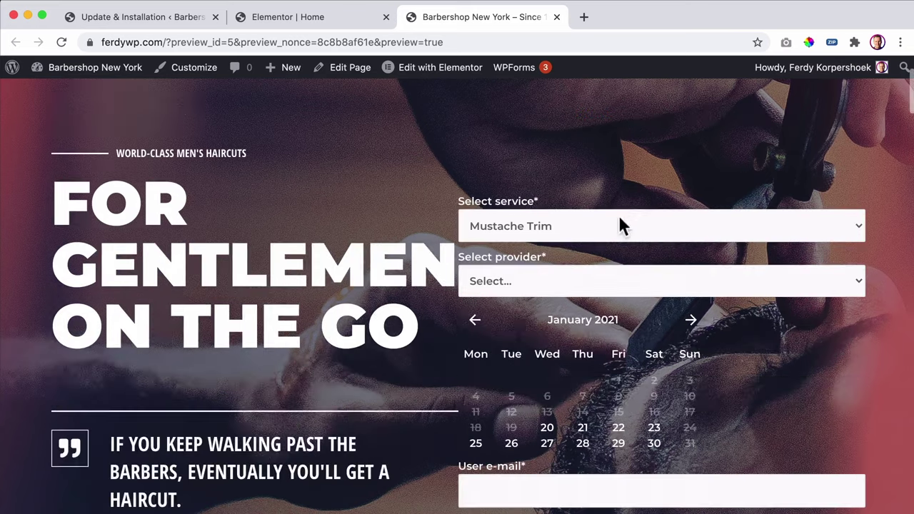
pyautogui.scroll(-3, 585, 244)
pyautogui.scroll(4, 585, 244)
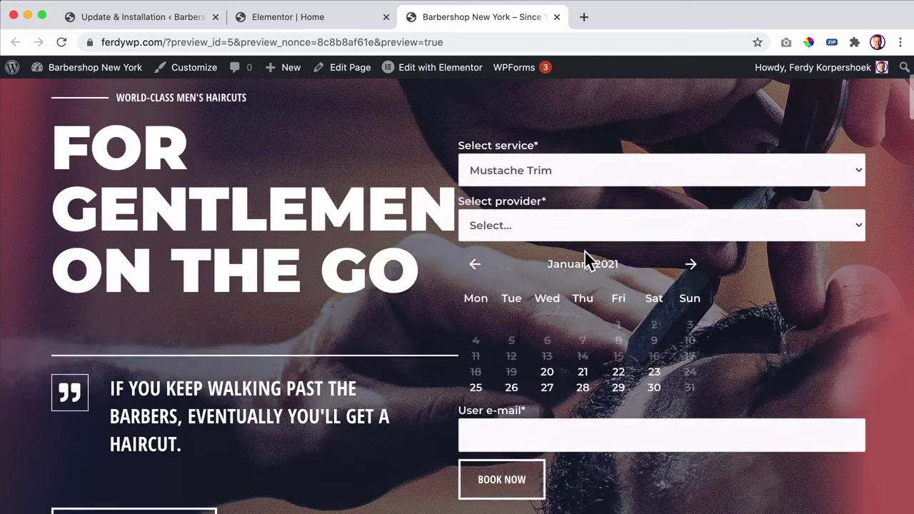
pyautogui.scroll(-1, 583, 250)
pyautogui.scroll(1, 584, 250)
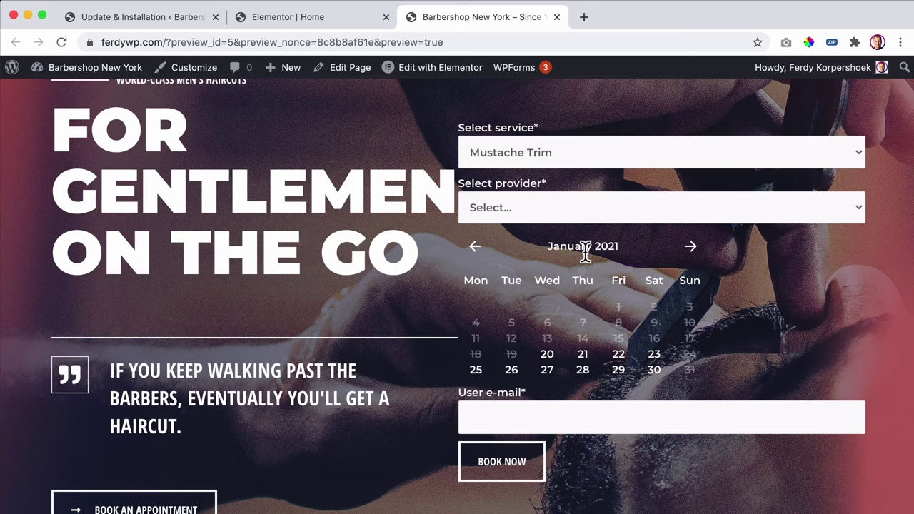
# - Check the preview form's service and provider lists without changing them
pyautogui.click(540, 152)
pyautogui.click(571, 132)
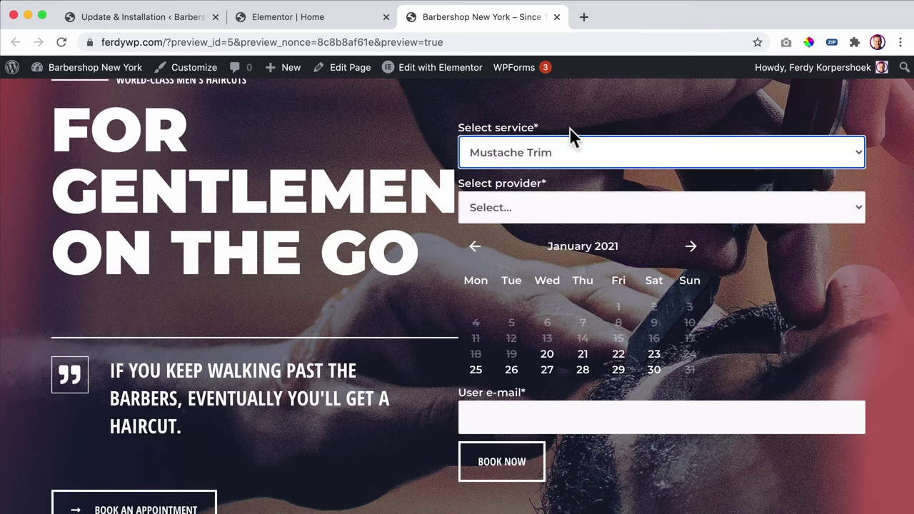
pyautogui.click(535, 214)
pyautogui.click(538, 203)
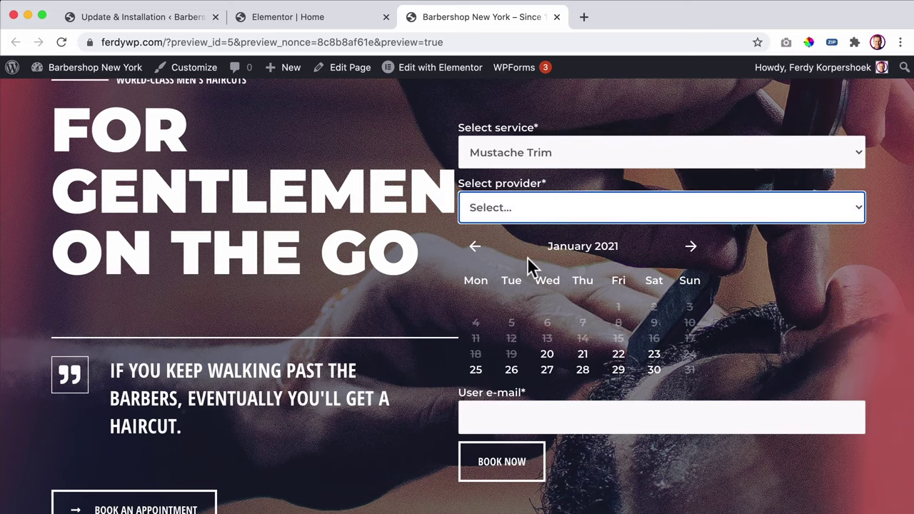
pyautogui.scroll(-1, 569, 244)
pyautogui.scroll(-3, 568, 243)
pyautogui.scroll(5, 567, 242)
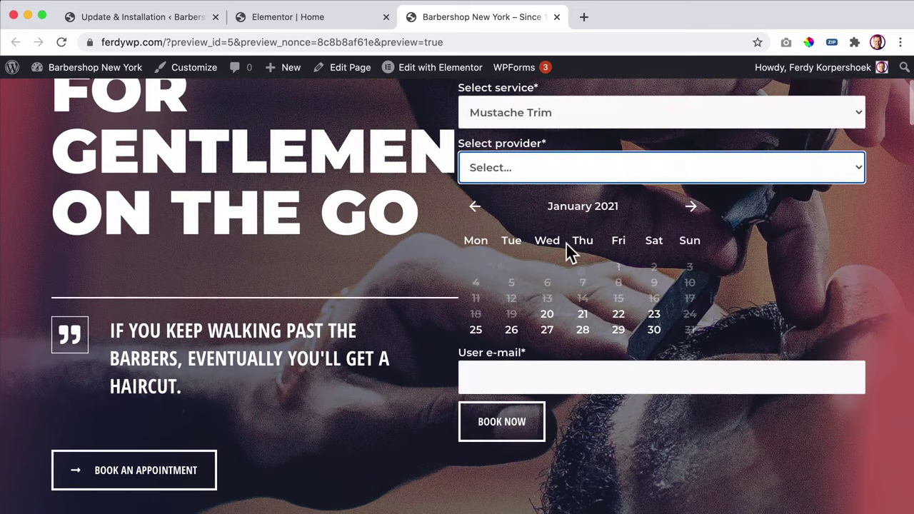
# - Return to the homepage editor and select the booking form's column
pyautogui.click(323, 21)
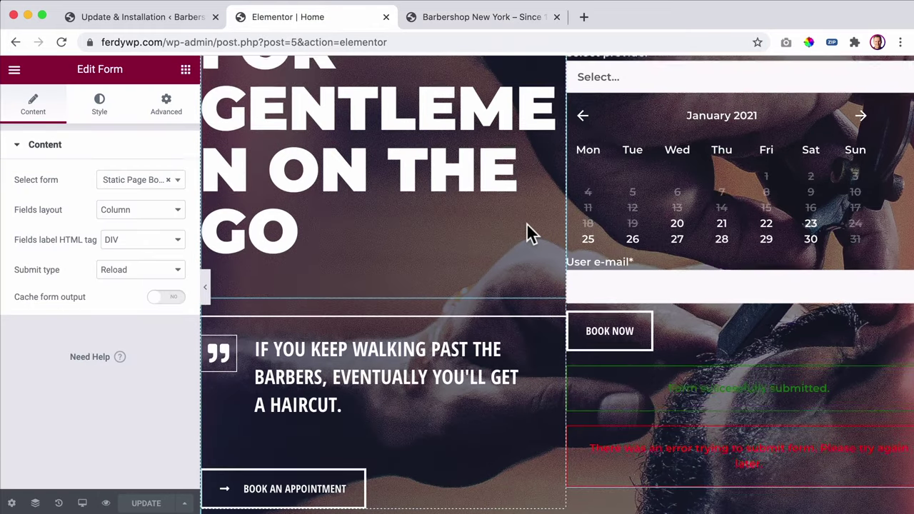
pyautogui.scroll(3, 526, 227)
pyautogui.scroll(1, 638, 245)
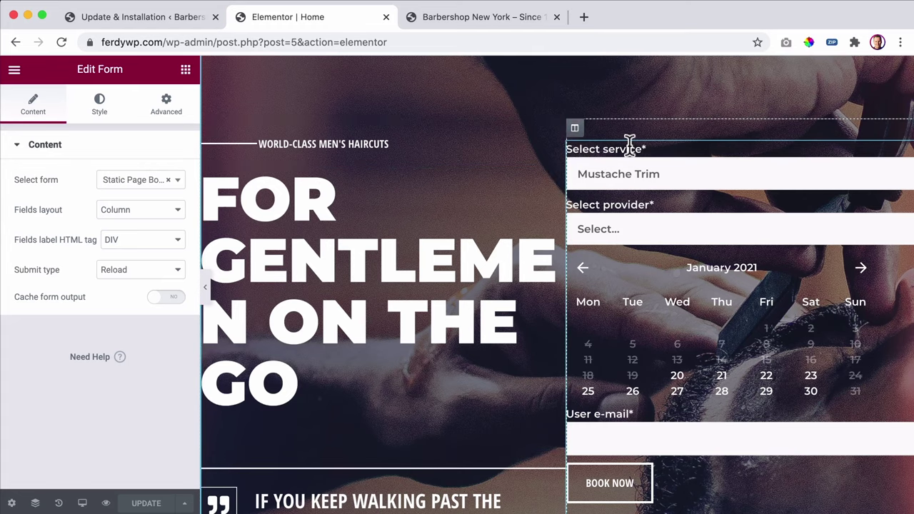
pyautogui.hscroll(1, 629, 143)
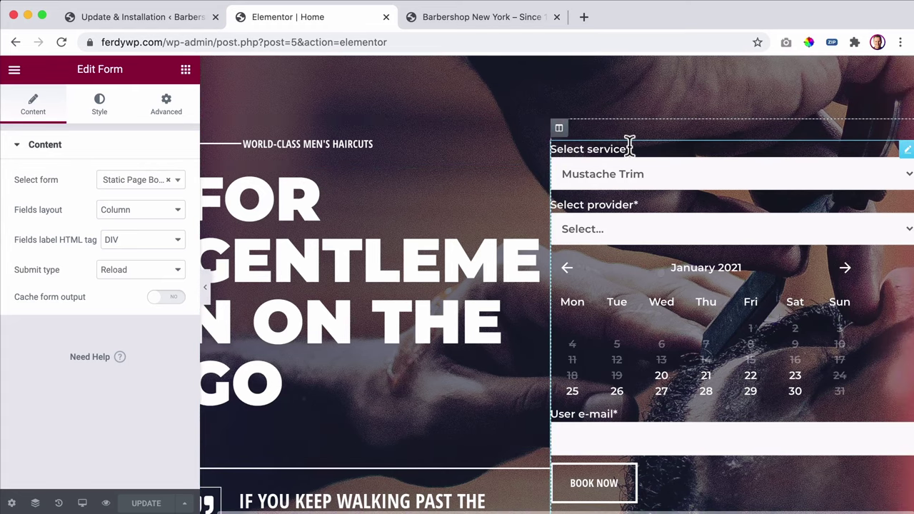
pyautogui.click(560, 130)
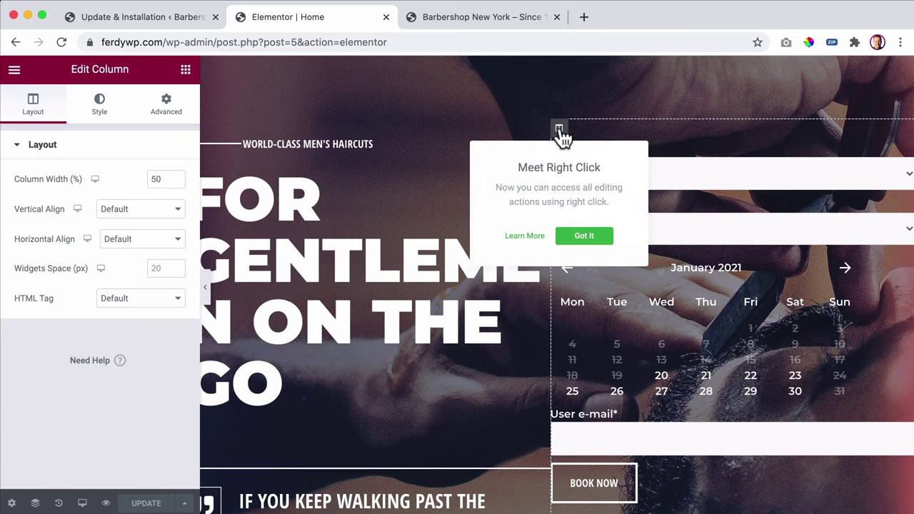
pyautogui.click(581, 236)
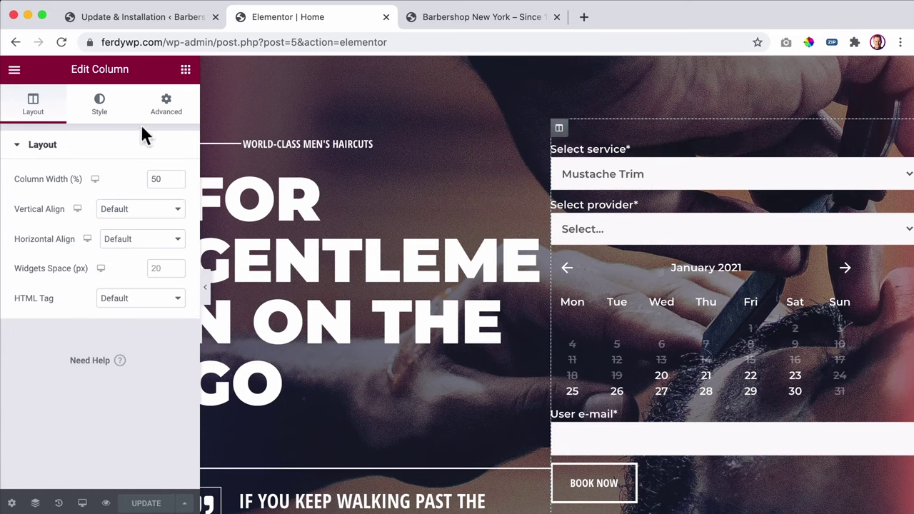
# - Set the editor UI theme to Dark, enable editing handles, and save the page
pyautogui.click(15, 71)
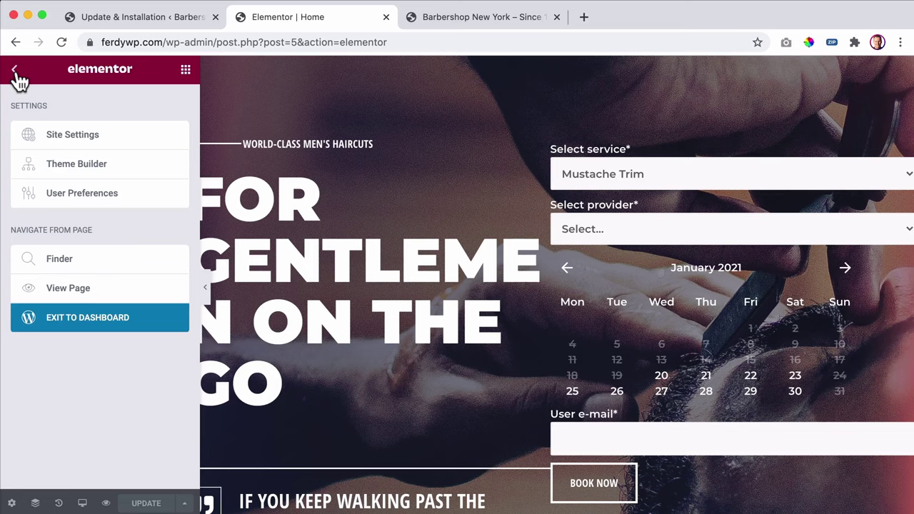
pyautogui.click(80, 200)
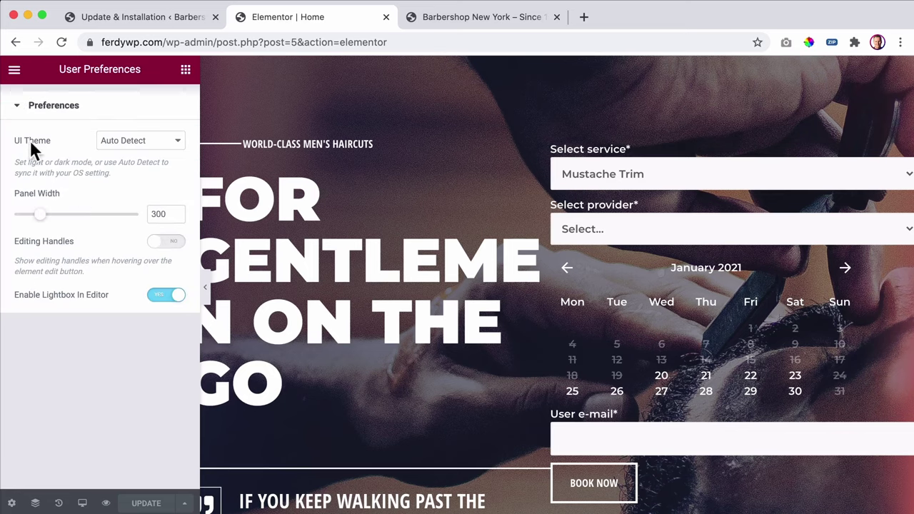
pyautogui.click(152, 143)
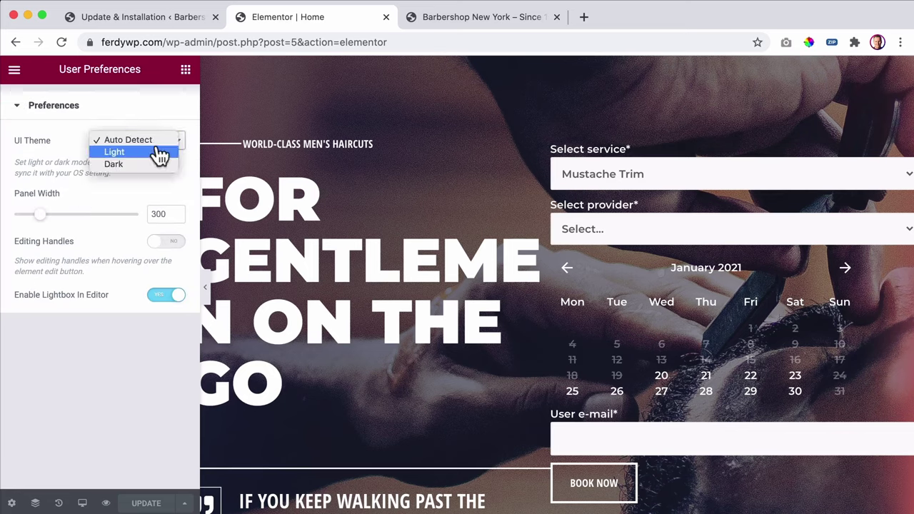
pyautogui.click(114, 164)
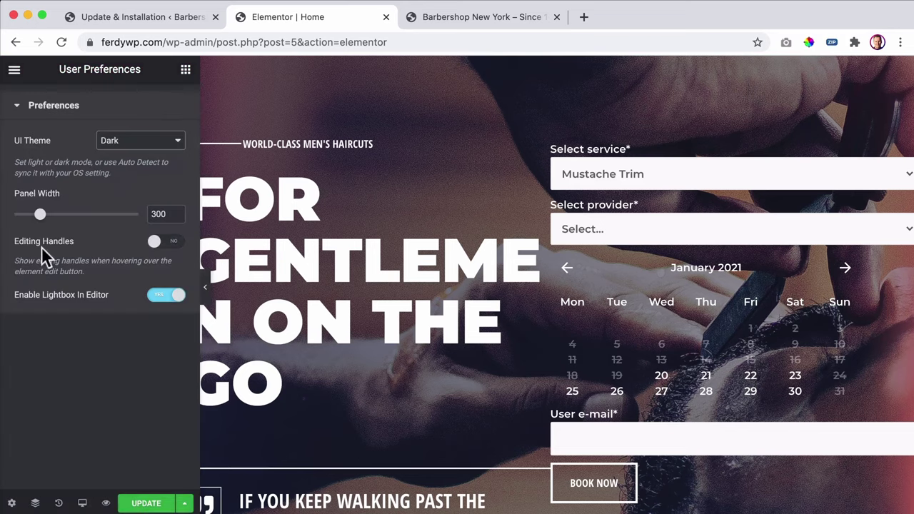
pyautogui.click(165, 243)
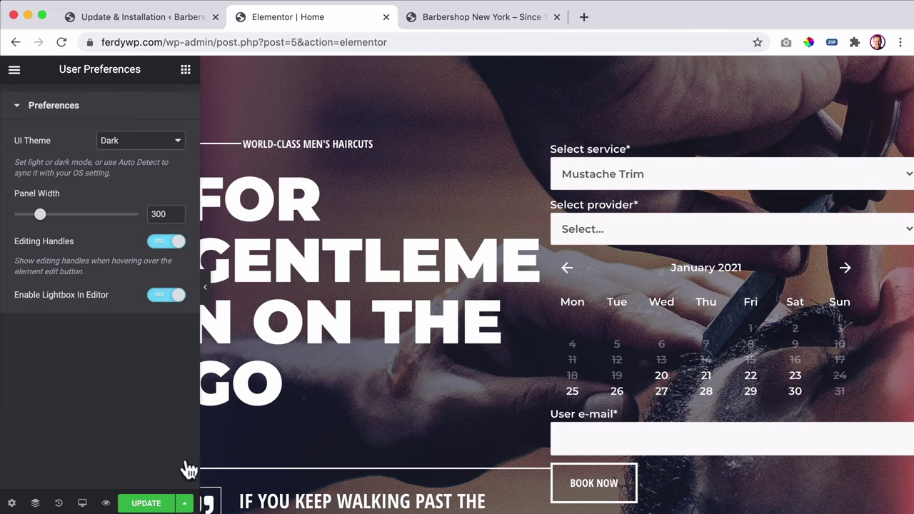
pyautogui.click(143, 503)
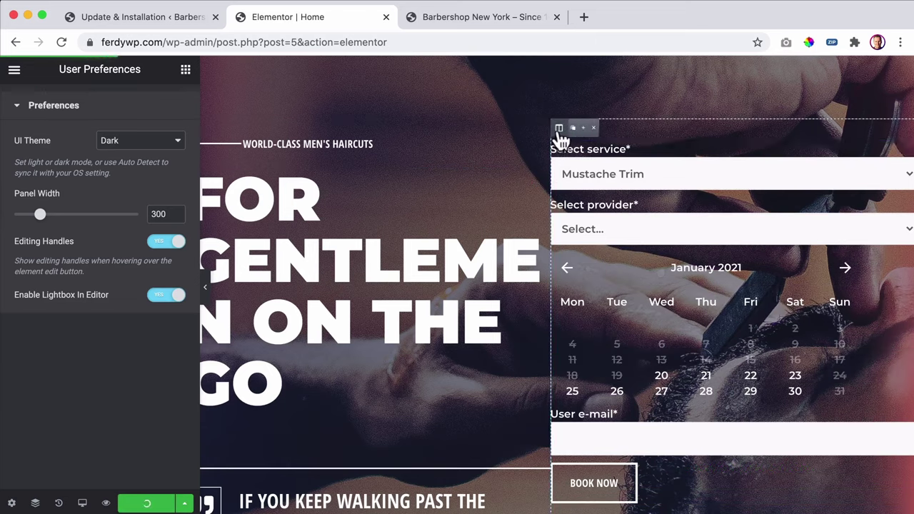
# - Give the booking form column a classic semi-transparent black background
pyautogui.click(558, 129)
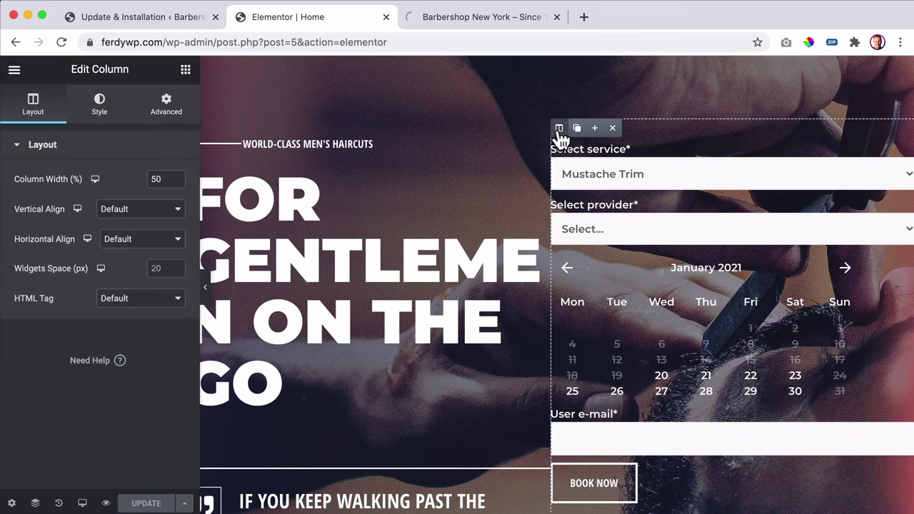
pyautogui.click(101, 109)
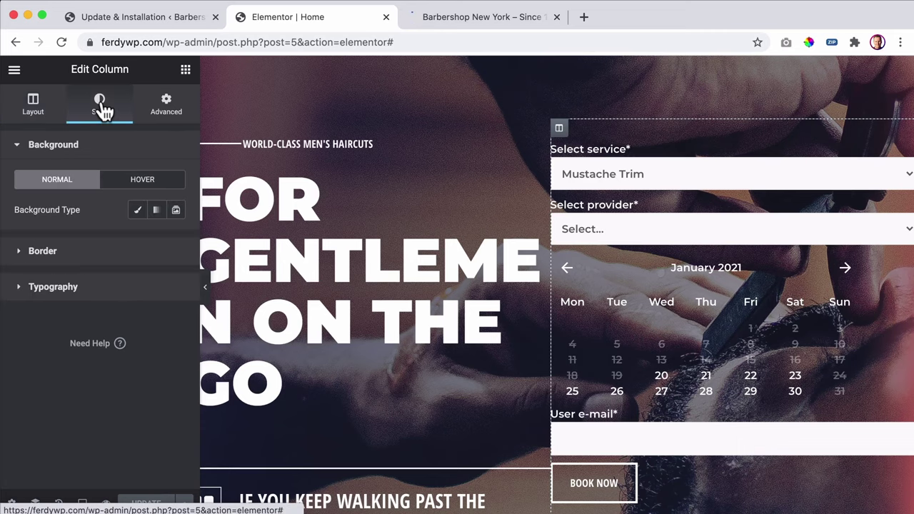
pyautogui.click(138, 212)
pyautogui.click(176, 240)
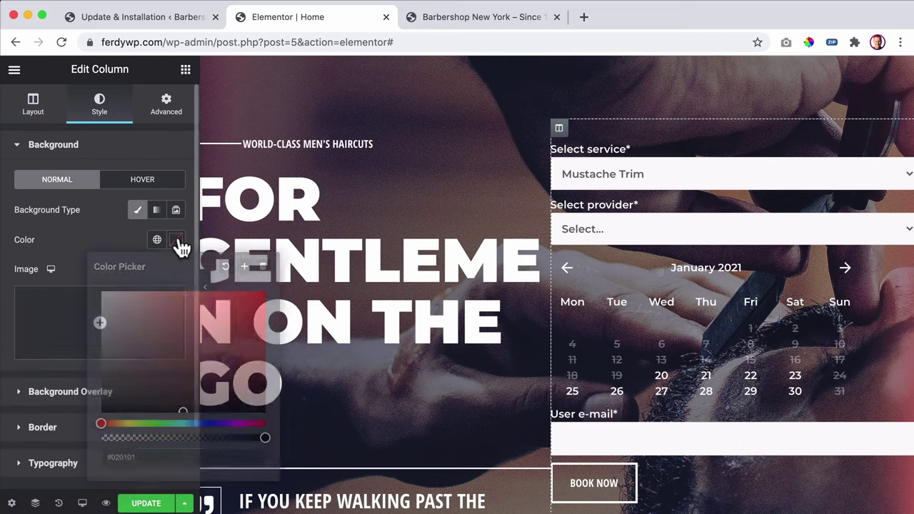
pyautogui.moveTo(167, 341); pyautogui.dragTo(81, 450)
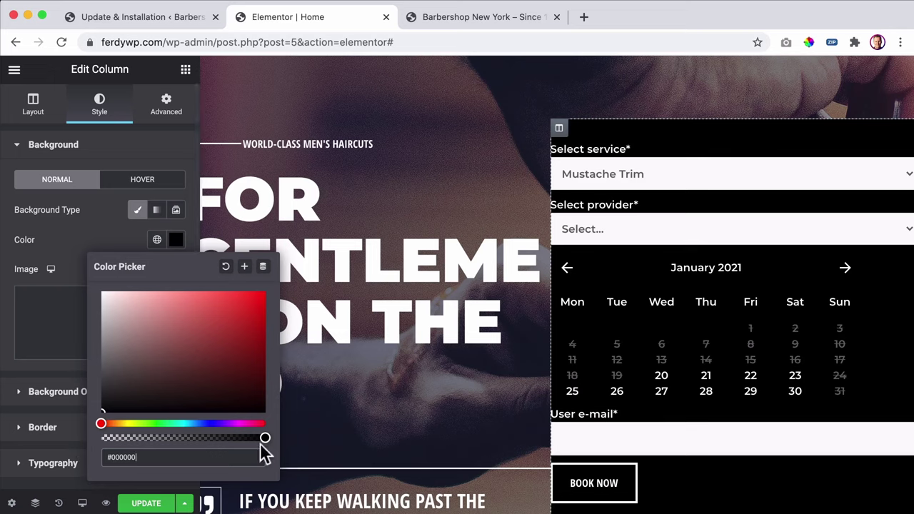
pyautogui.moveTo(262, 442); pyautogui.dragTo(188, 437)
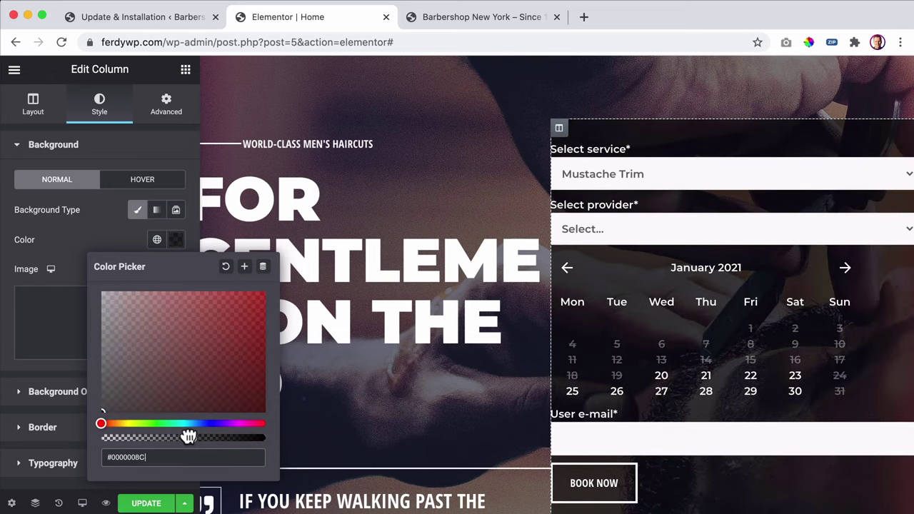
# - Set the column's linked padding to 30 px and save the page
pyautogui.click(177, 115)
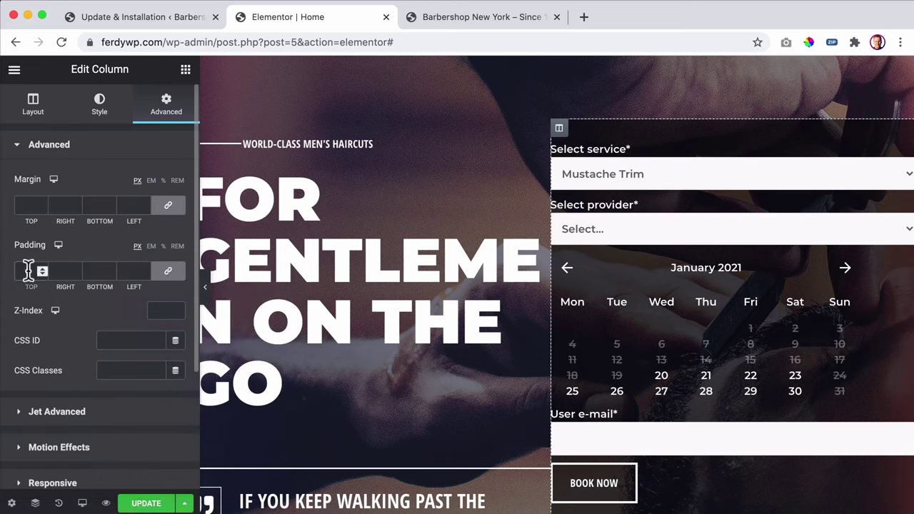
pyautogui.click(27, 270)
pyautogui.scroll(10, 28, 269)
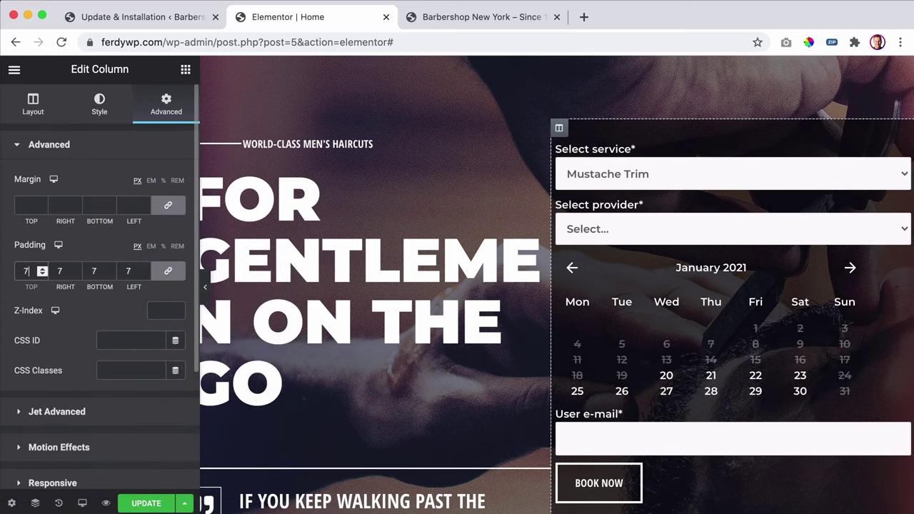
pyautogui.scroll(10, 27, 270)
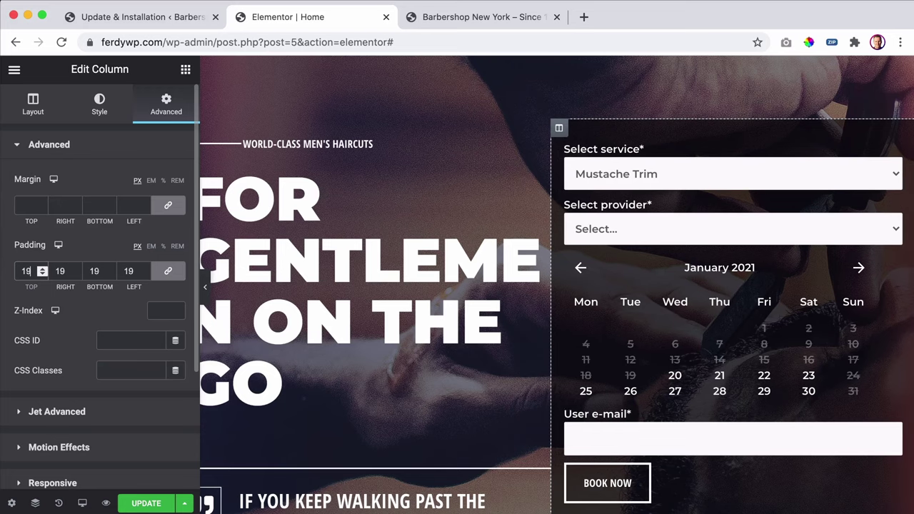
pyautogui.scroll(10, 27, 271)
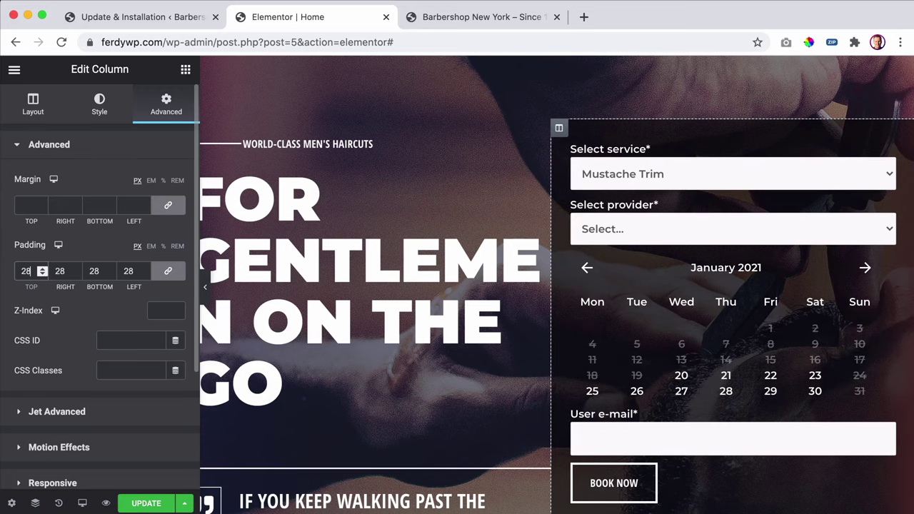
pyautogui.click(154, 503)
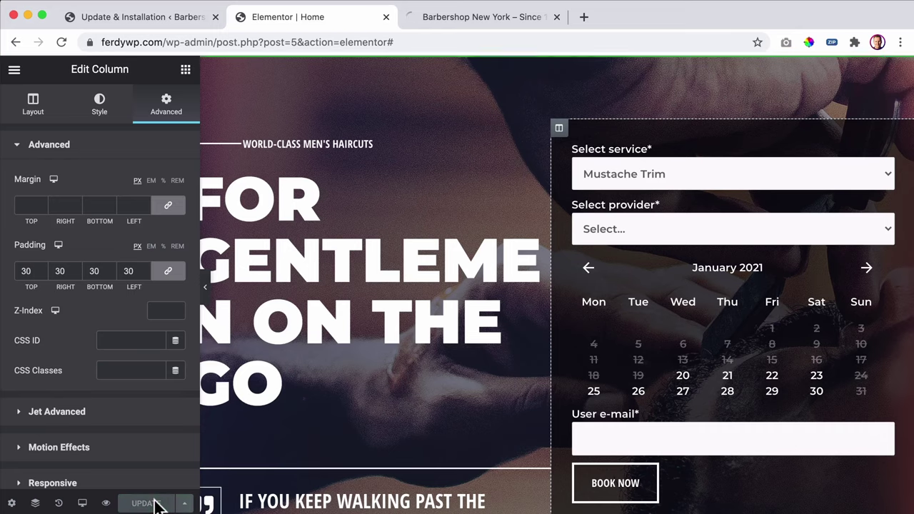
# - In the live preview, choose Beard Trim as the form's service
pyautogui.click(460, 18)
pyautogui.scroll(-5, 387, 225)
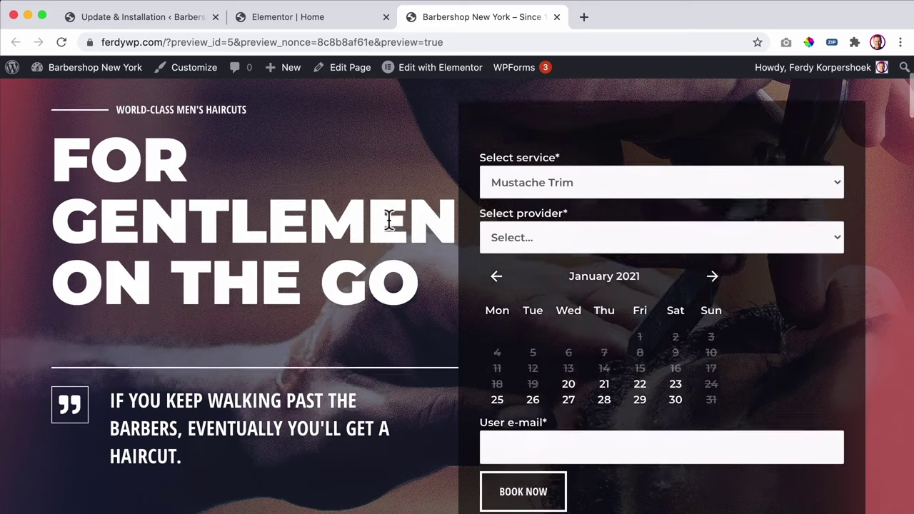
pyautogui.scroll(1, 499, 214)
pyautogui.click(602, 205)
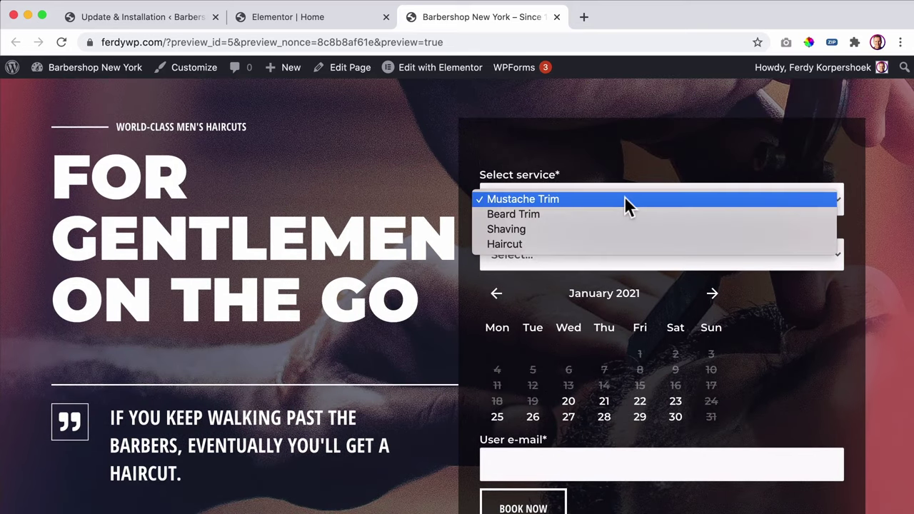
pyautogui.click(546, 215)
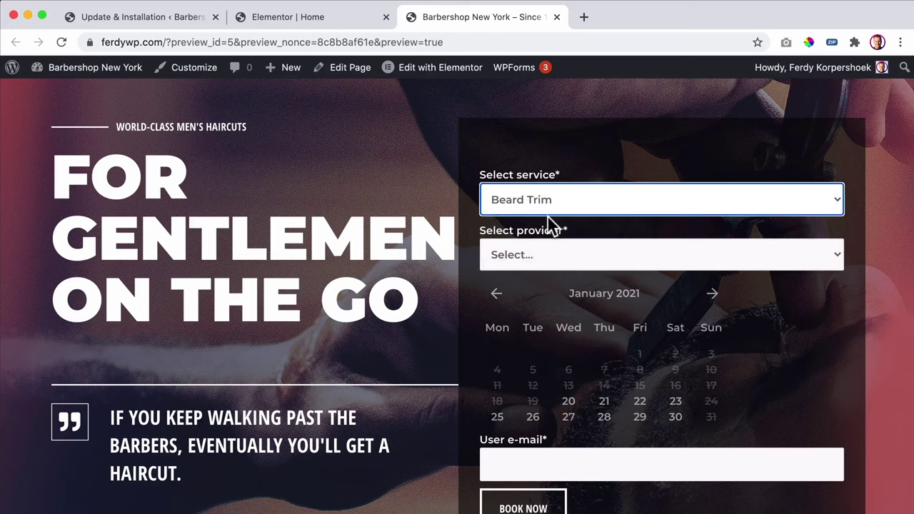
# - Check the provider list offered for Beard Trim and close it without choosing anyone
pyautogui.click(558, 255)
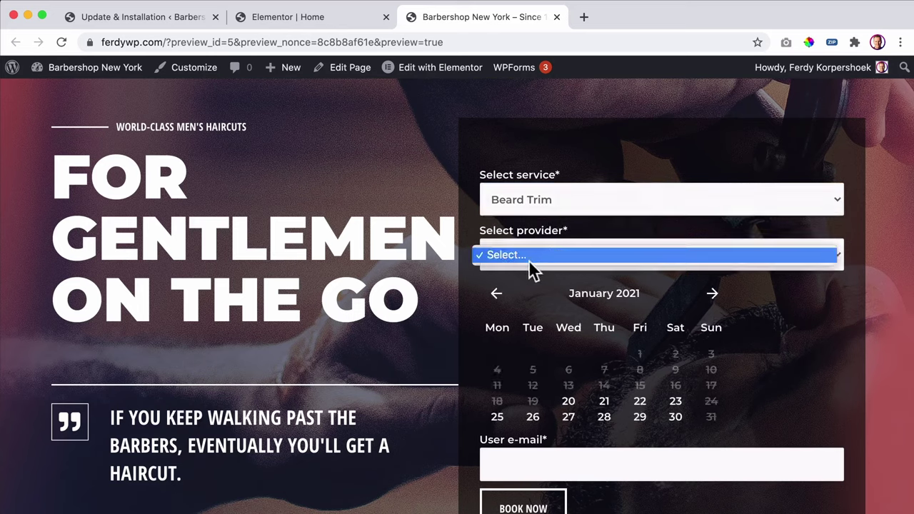
pyautogui.click(529, 272)
pyautogui.click(549, 268)
pyautogui.click(549, 271)
pyautogui.click(550, 261)
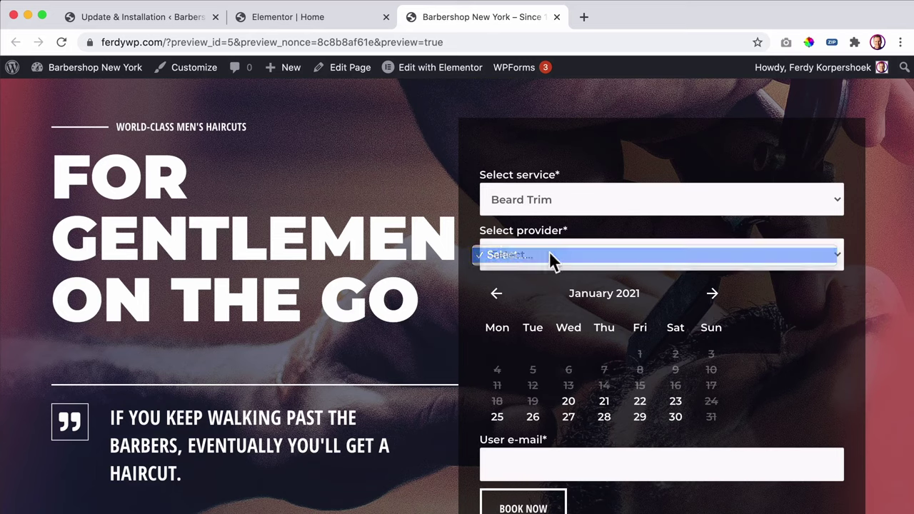
pyautogui.click(561, 255)
pyautogui.click(568, 270)
pyautogui.click(564, 258)
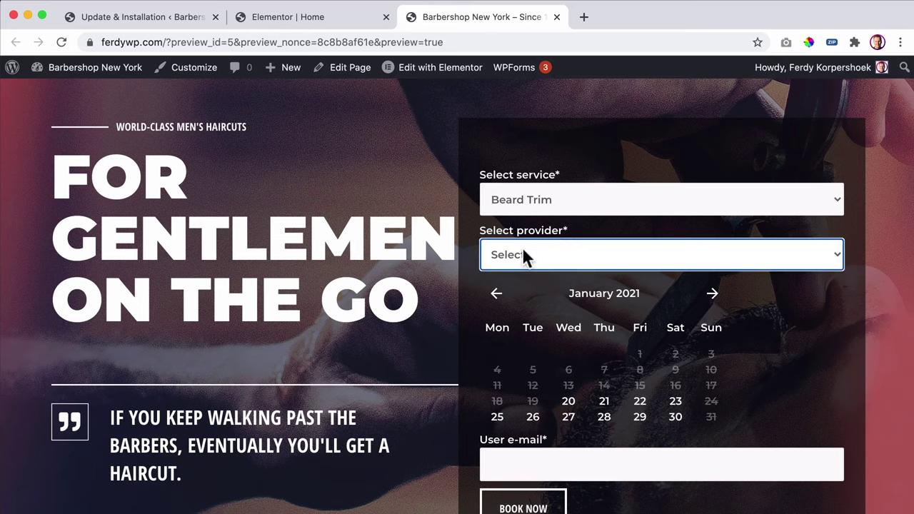
# - Run the pending Jet Elements database update, then open the Haircut service
pyautogui.click(143, 17)
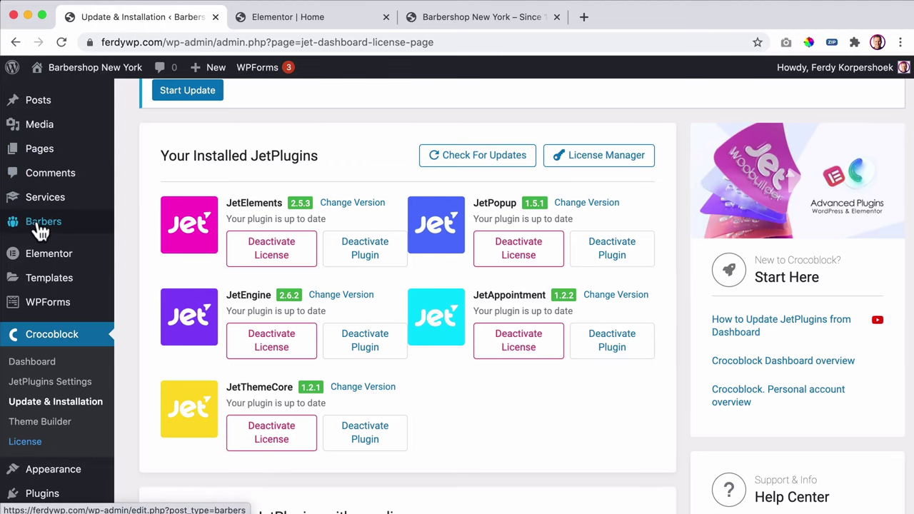
pyautogui.moveTo(41, 232)
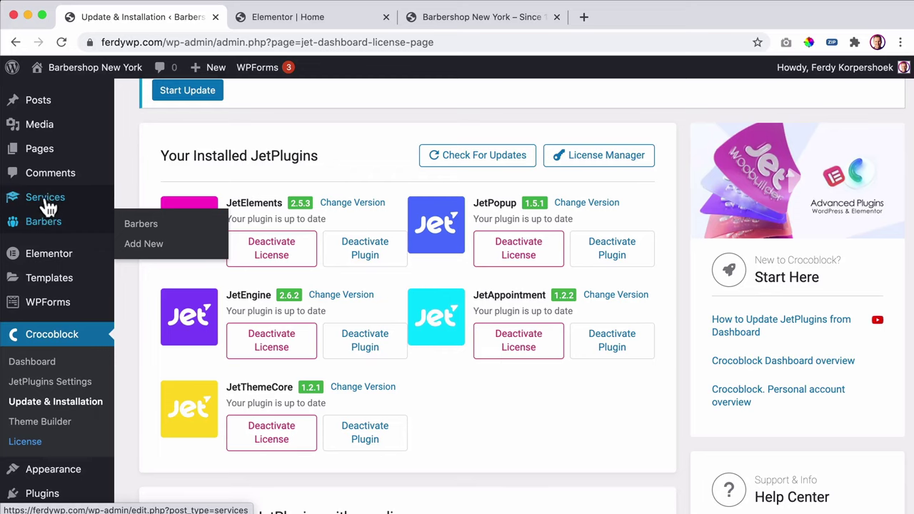
pyautogui.click(47, 203)
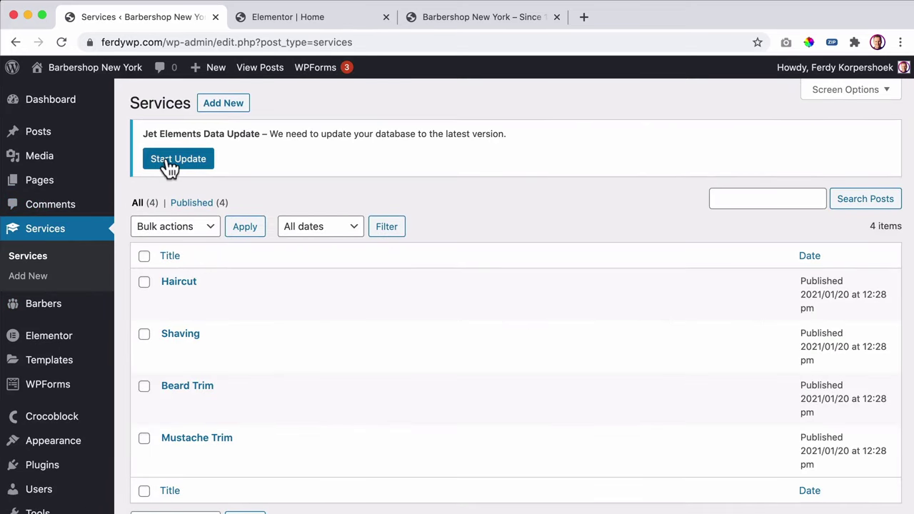
pyautogui.click(170, 162)
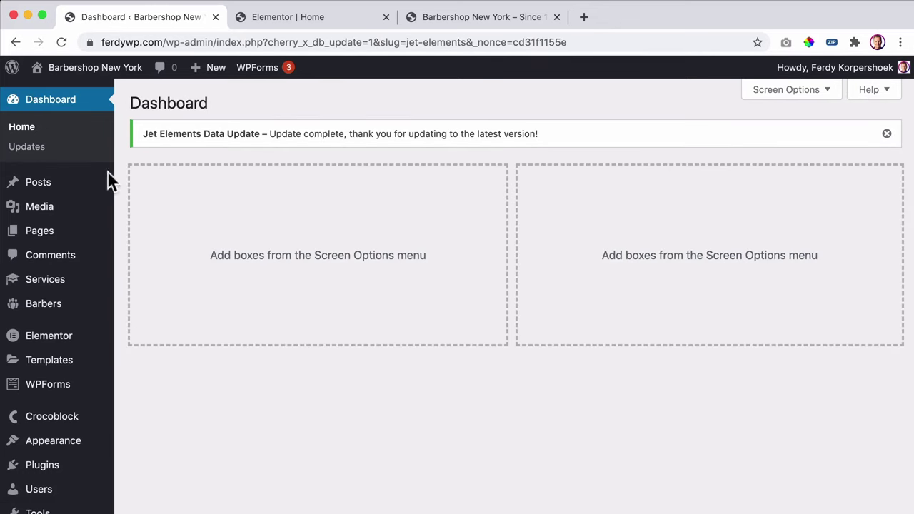
pyautogui.click(63, 286)
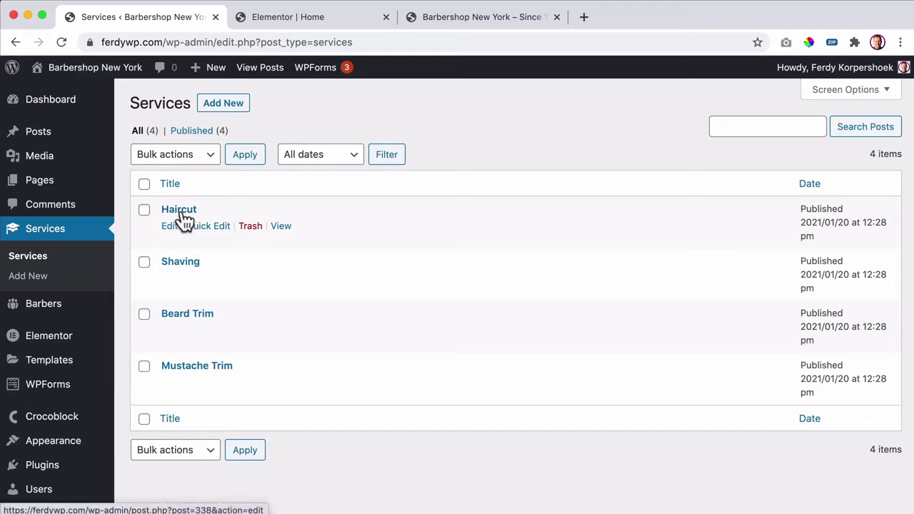
pyautogui.click(180, 213)
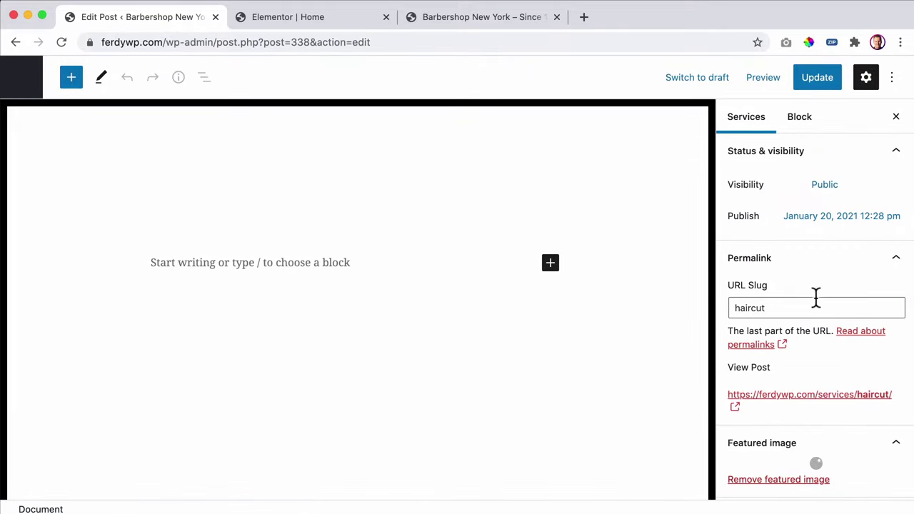
# - Add two barbers to Haircut's Related Barbers field
pyautogui.scroll(-5, 815, 296)
pyautogui.scroll(-2, 759, 407)
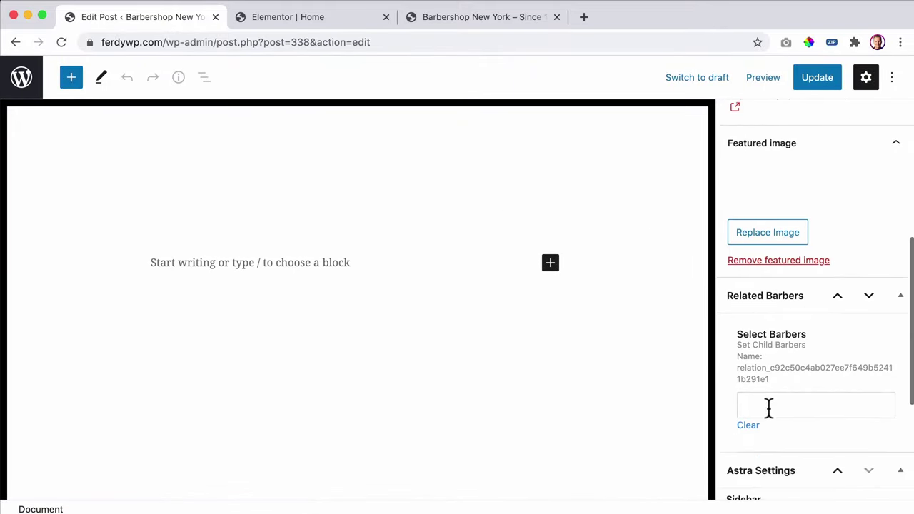
pyautogui.scroll(-1, 768, 407)
pyautogui.click(780, 343)
pyautogui.write('edwa')
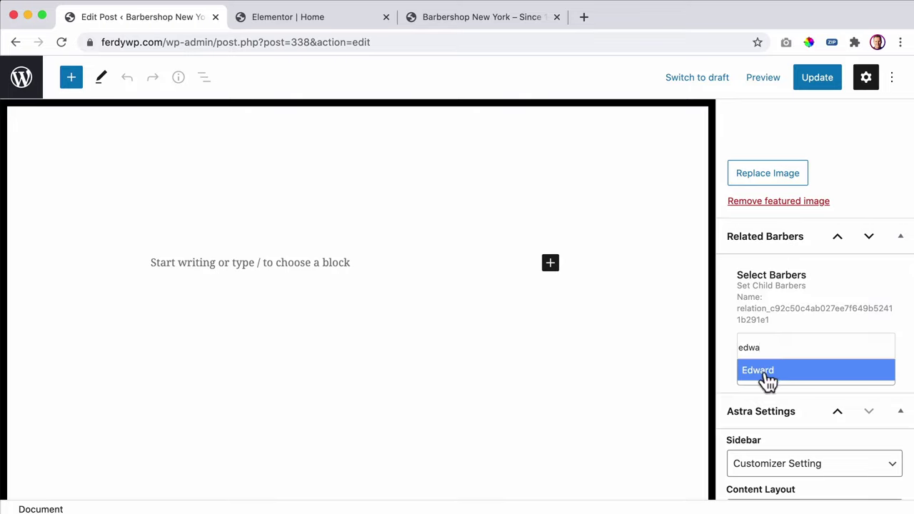
pyautogui.click(761, 371)
pyautogui.click(814, 344)
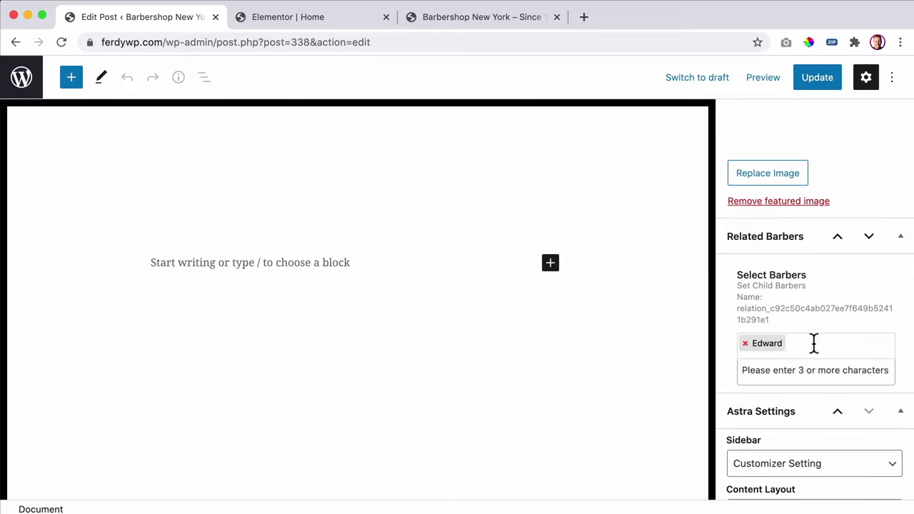
pyautogui.write('roy')
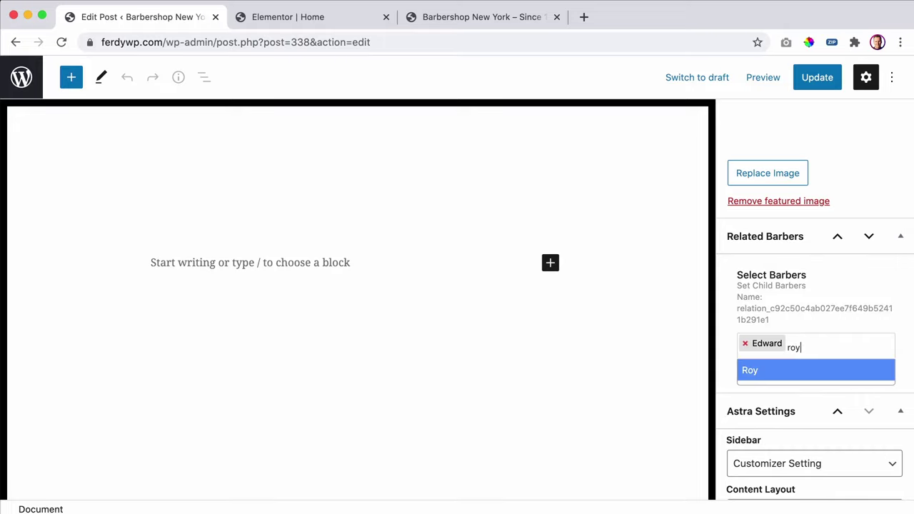
pyautogui.click(796, 370)
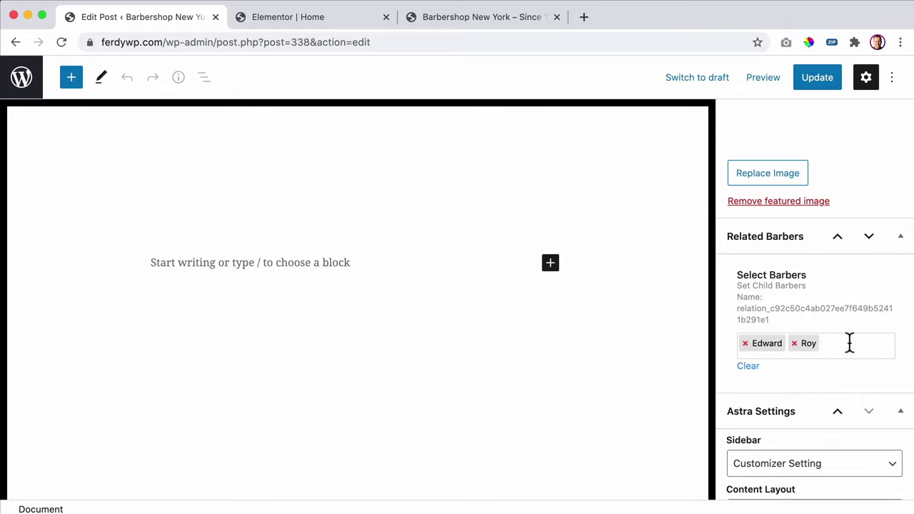
# - Save the Haircut service and return to the Services list
pyautogui.click(815, 79)
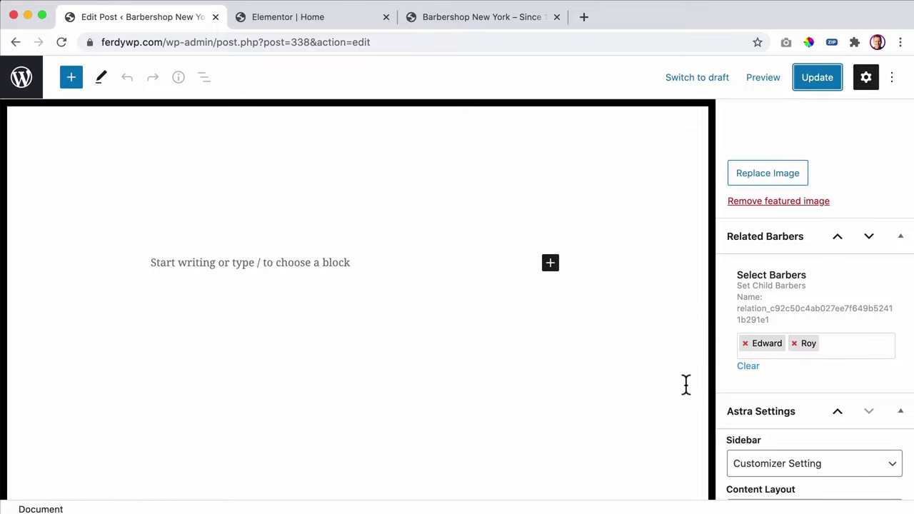
pyautogui.scroll(-2, 792, 357)
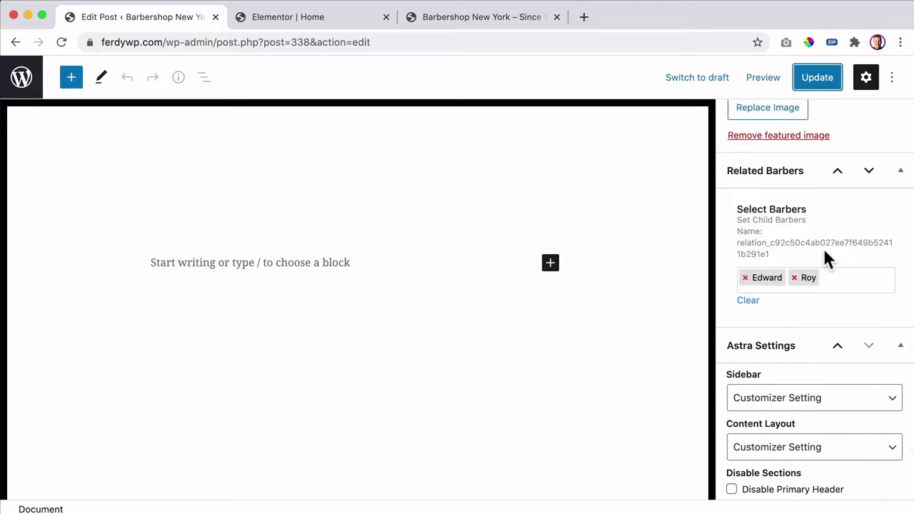
pyautogui.click(829, 83)
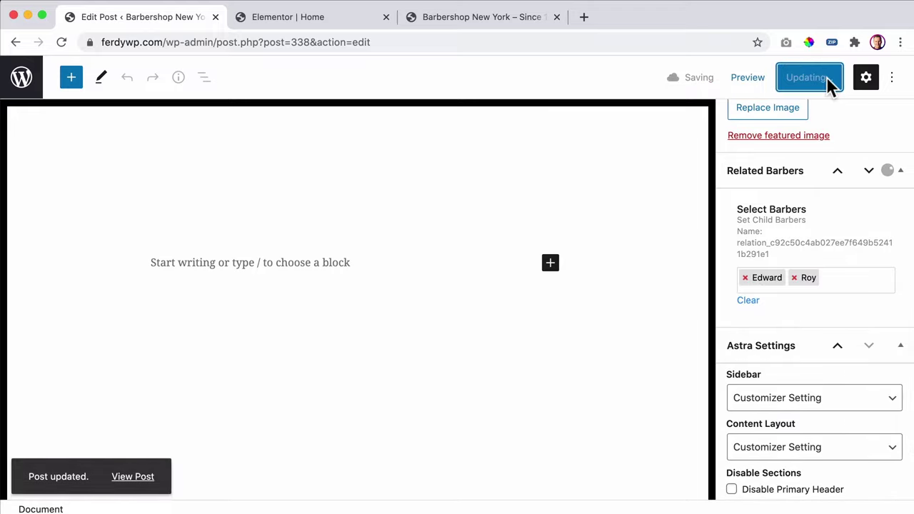
pyautogui.click(20, 80)
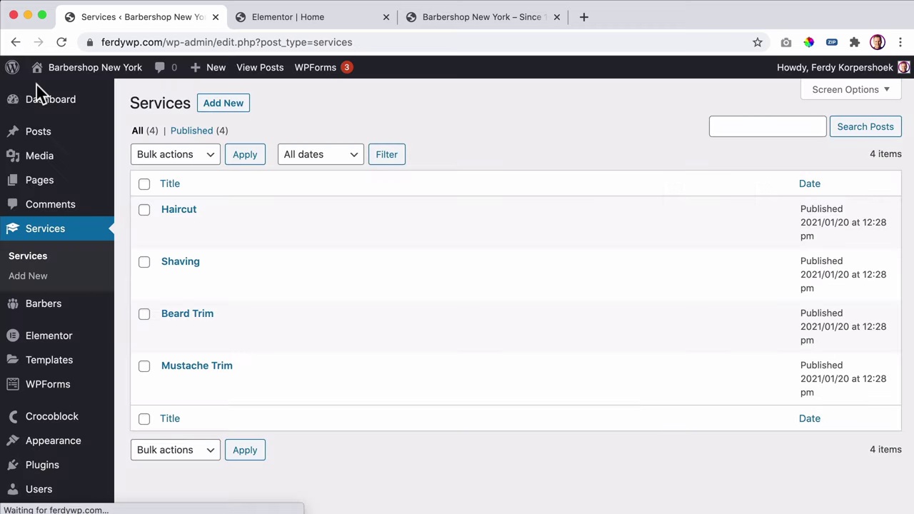
# - Open the Shaving service and add two barbers to its Related Barbers
pyautogui.click(186, 264)
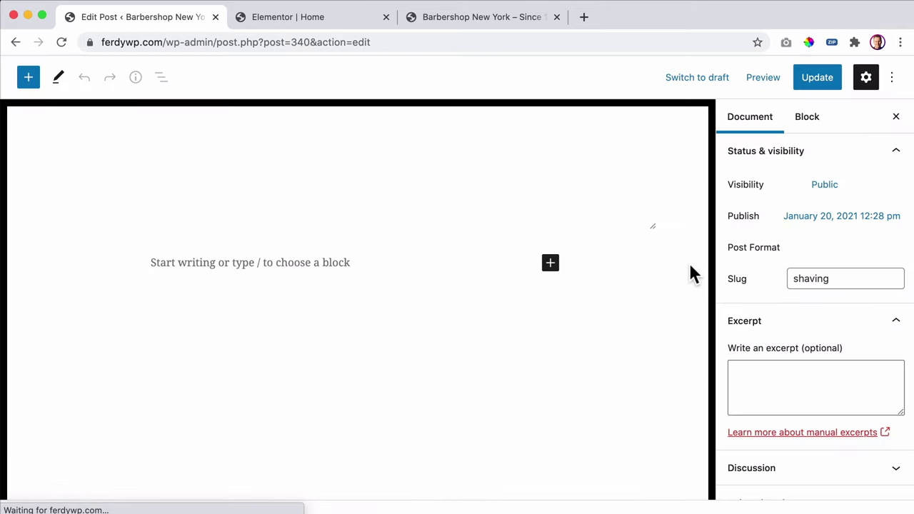
pyautogui.scroll(-5, 796, 293)
pyautogui.scroll(-4, 792, 294)
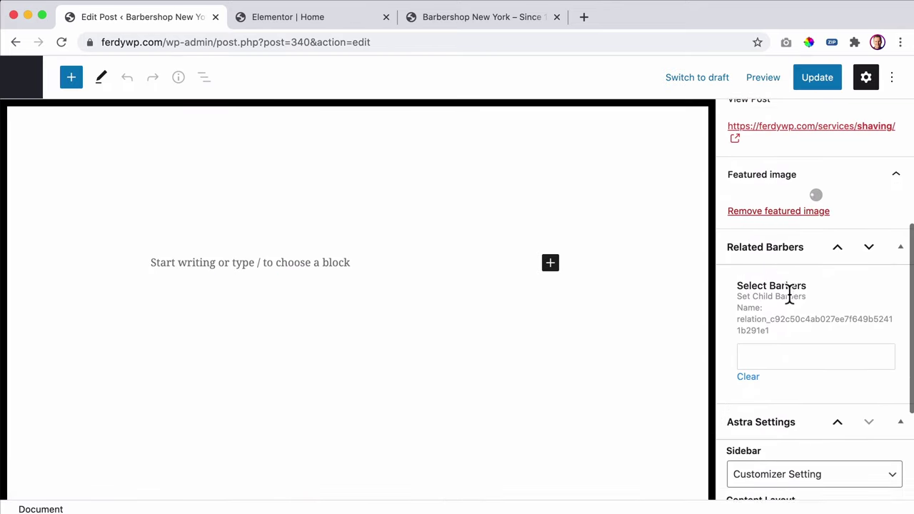
pyautogui.click(787, 308)
pyautogui.write('thomas')
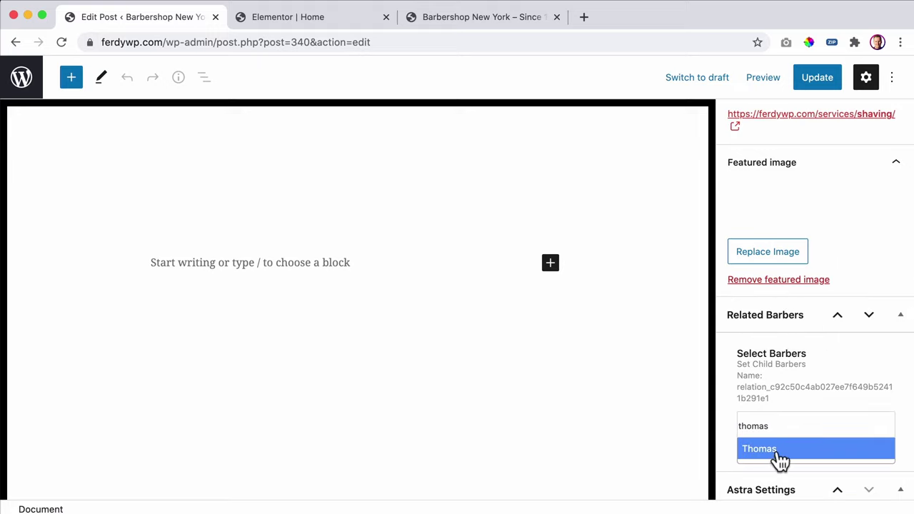
pyautogui.click(776, 456)
pyautogui.write('roy')
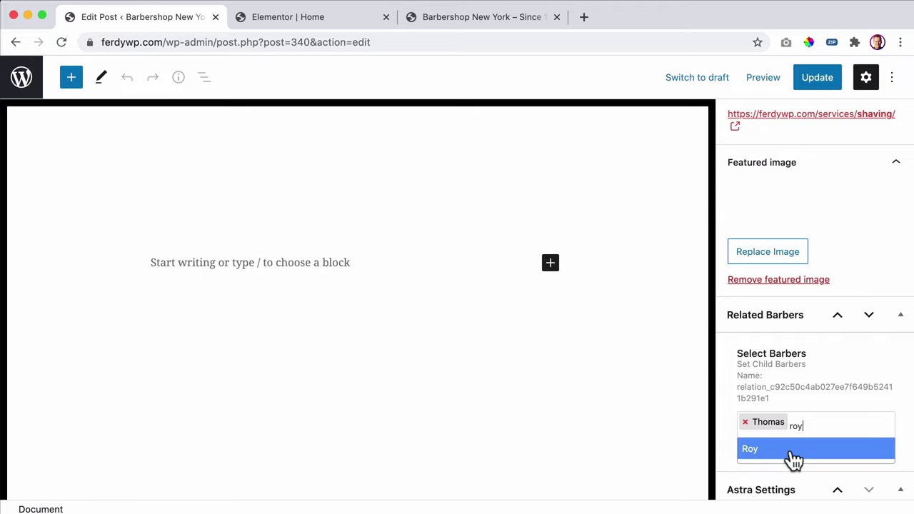
pyautogui.click(794, 450)
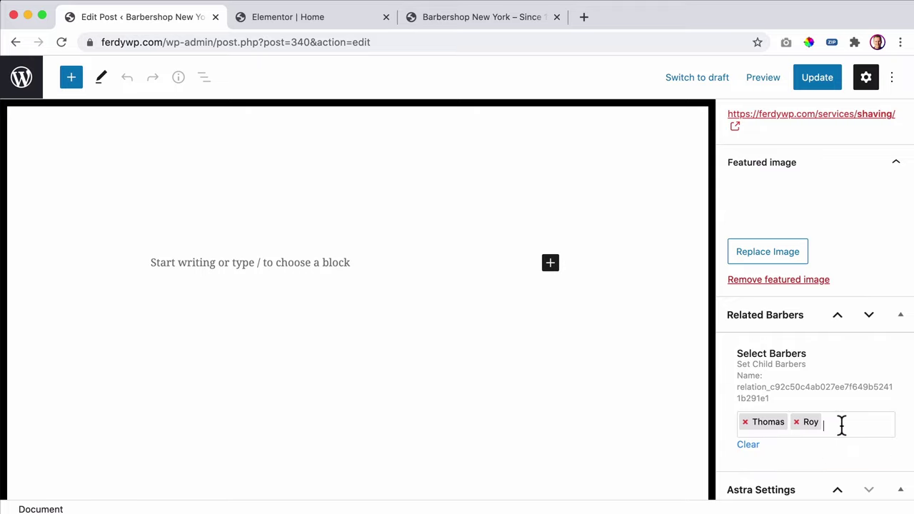
# - Add a third barber to Shaving, save it, and return to the Services list
pyautogui.click(840, 426)
pyautogui.write('er')
pyautogui.press('BackSpace')
pyautogui.write('dwar')
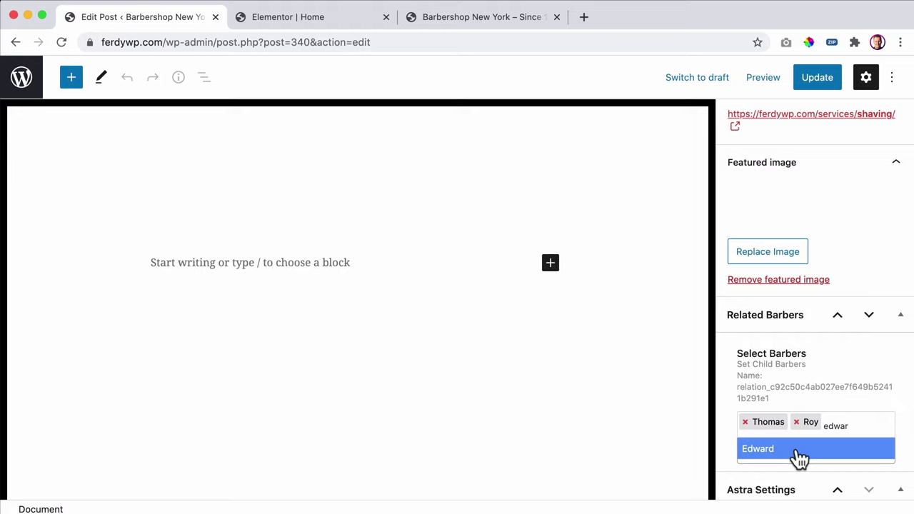
pyautogui.click(795, 449)
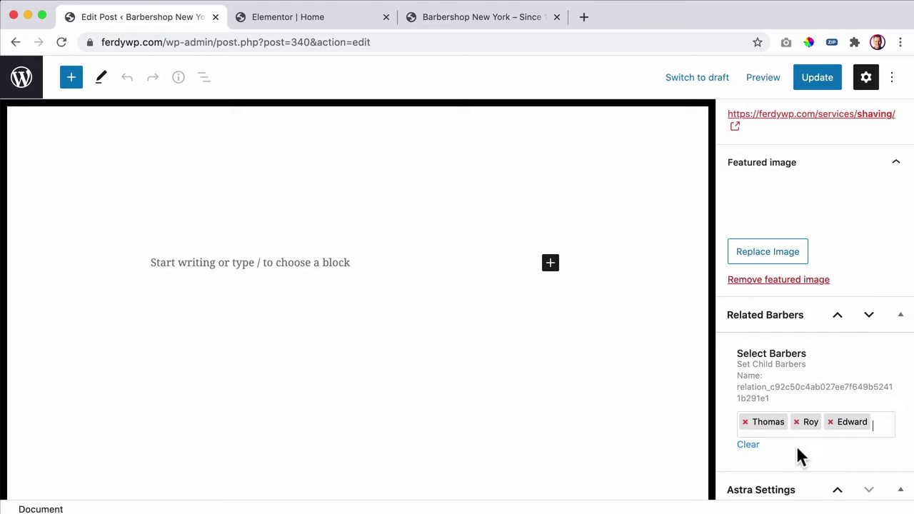
pyautogui.click(823, 79)
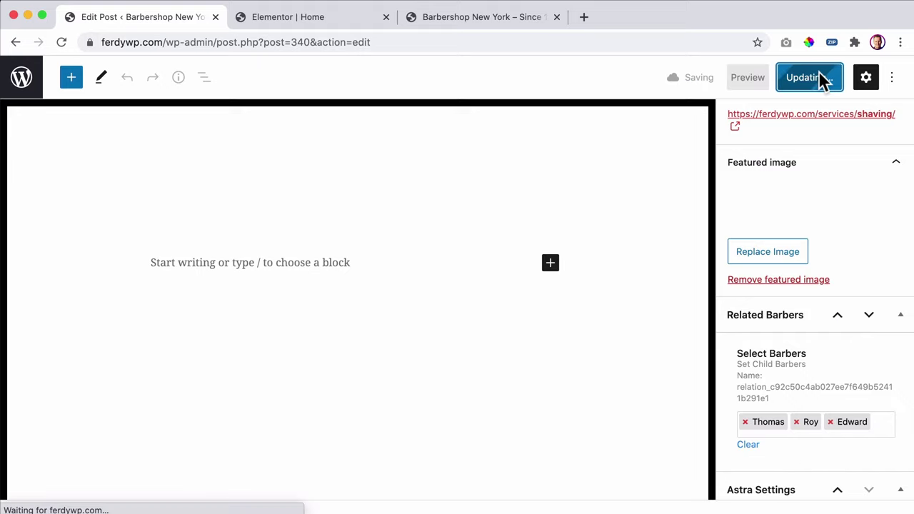
pyautogui.click(23, 79)
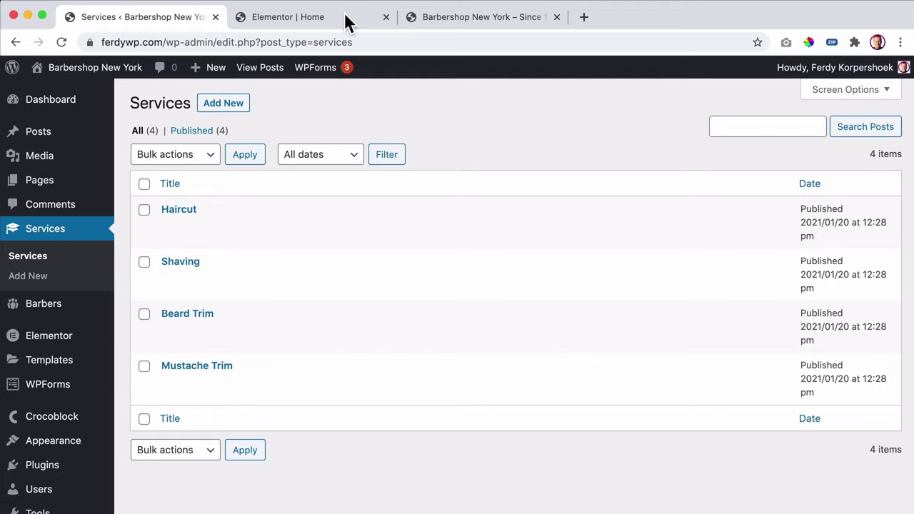
# - Open Beard Trim and Mustache Trim in separate tabs; link one barber to Beard Trim and save
pyautogui.keyDown('super'); pyautogui.click(187, 314); pyautogui.keyUp('super')
pyautogui.keyDown('super'); pyautogui.click(187, 366); pyautogui.keyUp('super')
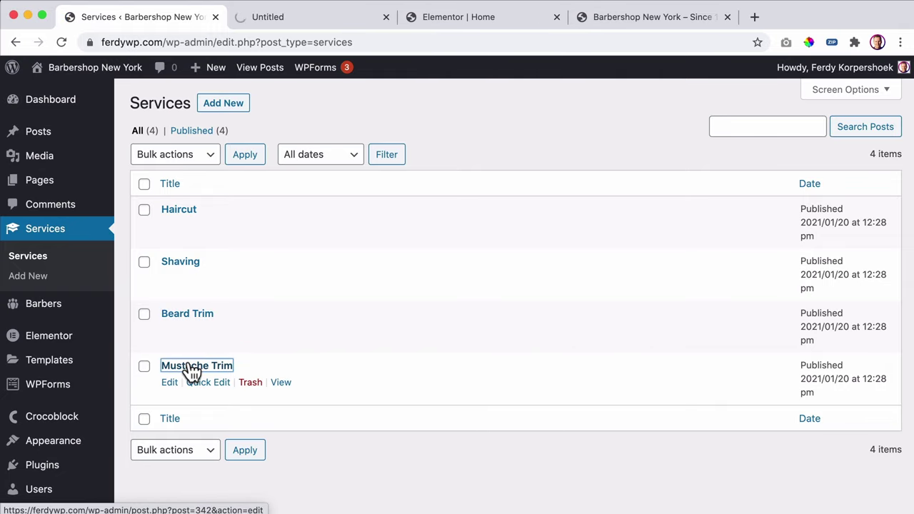
pyautogui.click(292, 24)
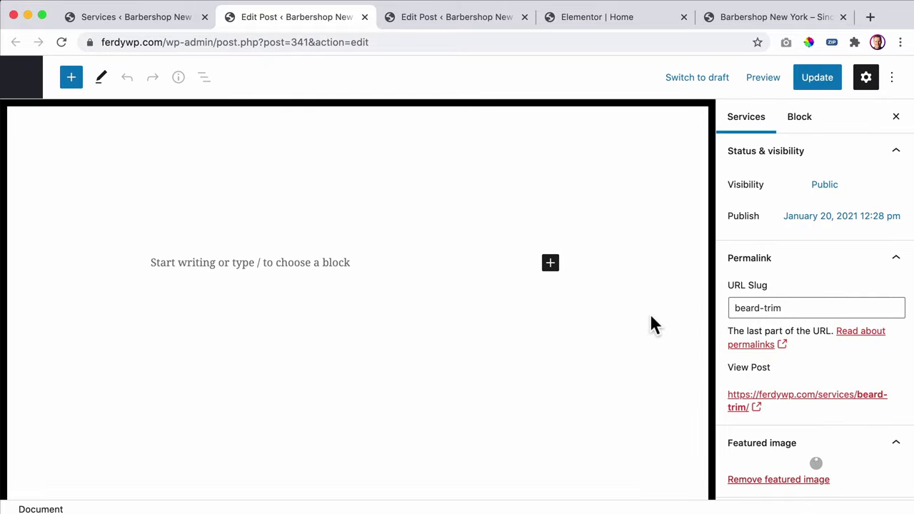
pyautogui.scroll(-5, 790, 373)
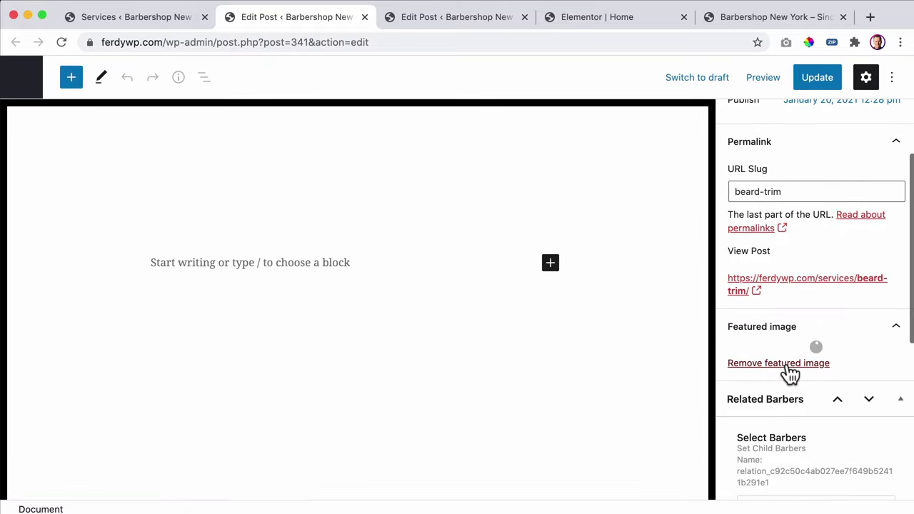
pyautogui.scroll(-2, 785, 357)
pyautogui.click(777, 400)
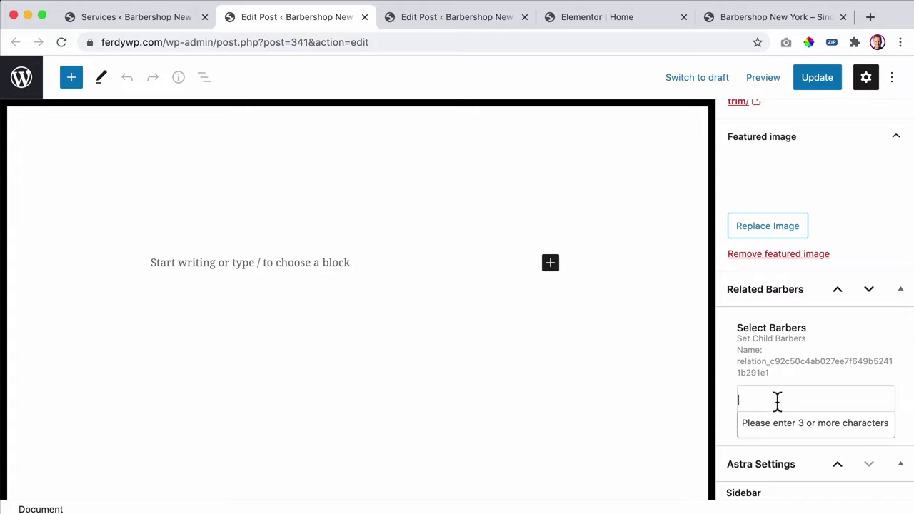
pyautogui.write('roy')
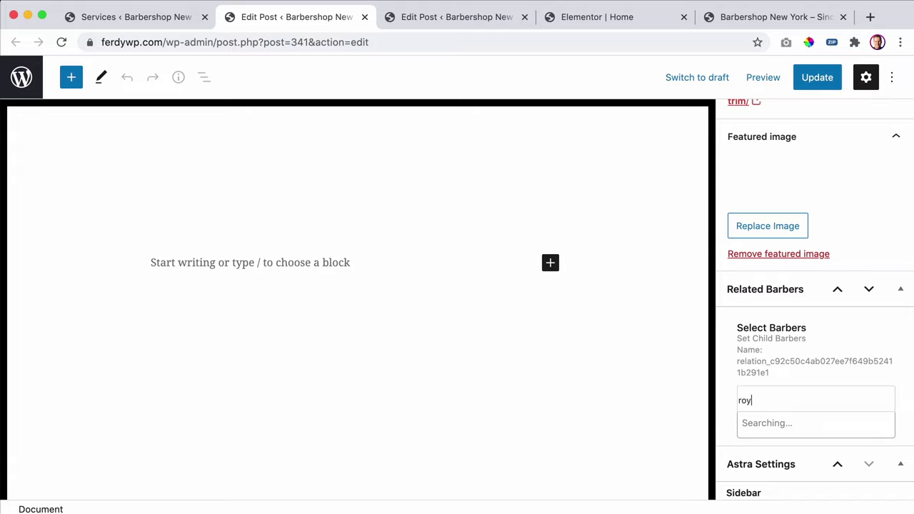
pyautogui.click(759, 425)
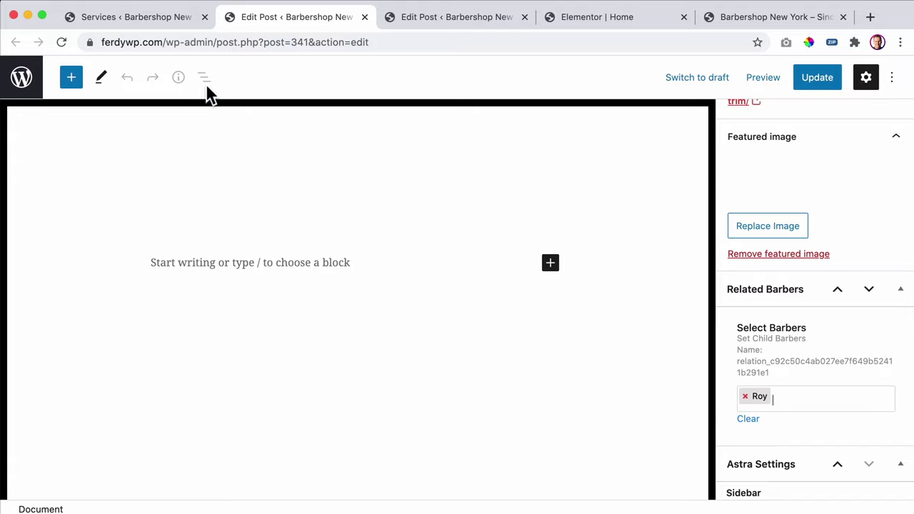
pyautogui.click(175, 22)
pyautogui.click(277, 16)
pyautogui.click(816, 79)
# - Add two barbers to Mustache Trim, save it, and return to the Services list
pyautogui.click(415, 16)
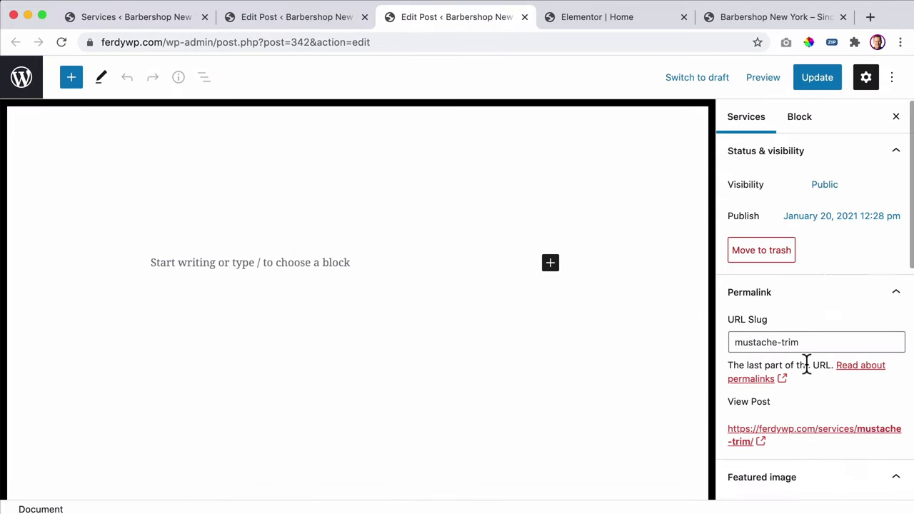
pyautogui.scroll(-3, 806, 364)
pyautogui.scroll(-5, 806, 364)
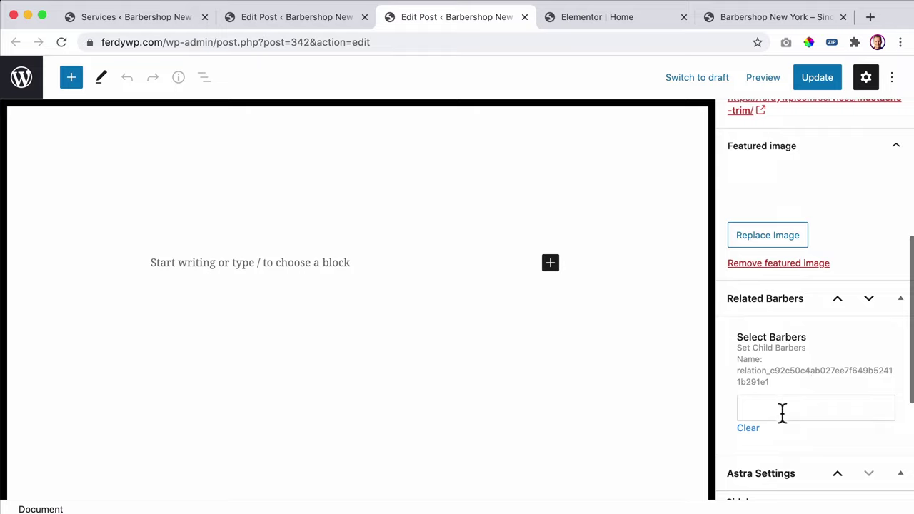
pyautogui.click(782, 409)
pyautogui.write('edward')
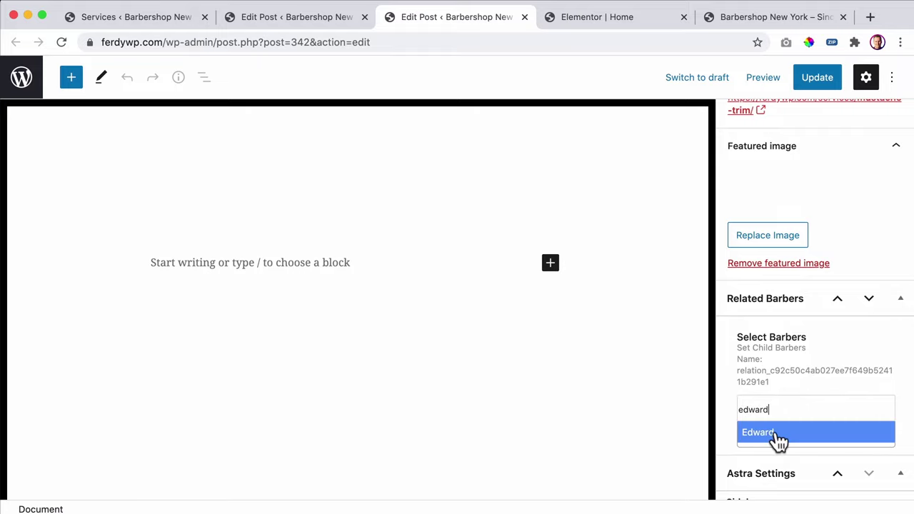
pyautogui.click(775, 434)
pyautogui.write('thom')
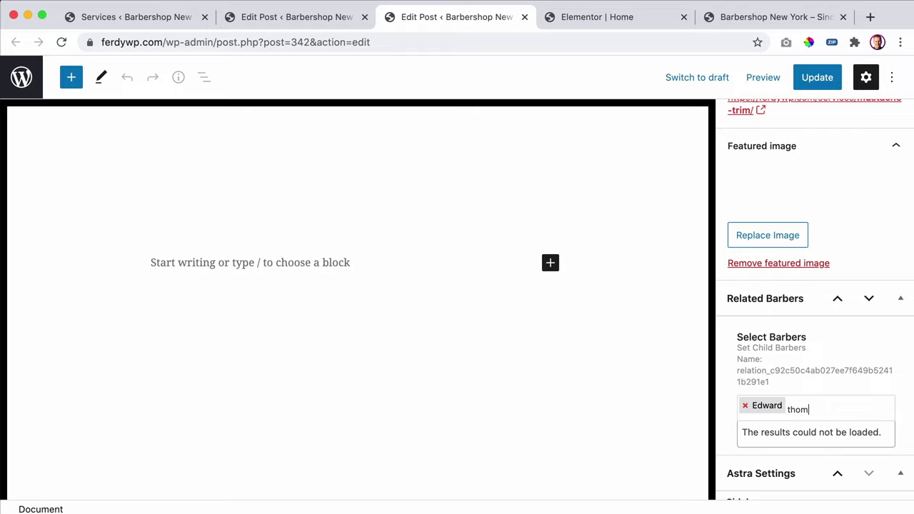
pyautogui.write('as')
pyautogui.click(792, 431)
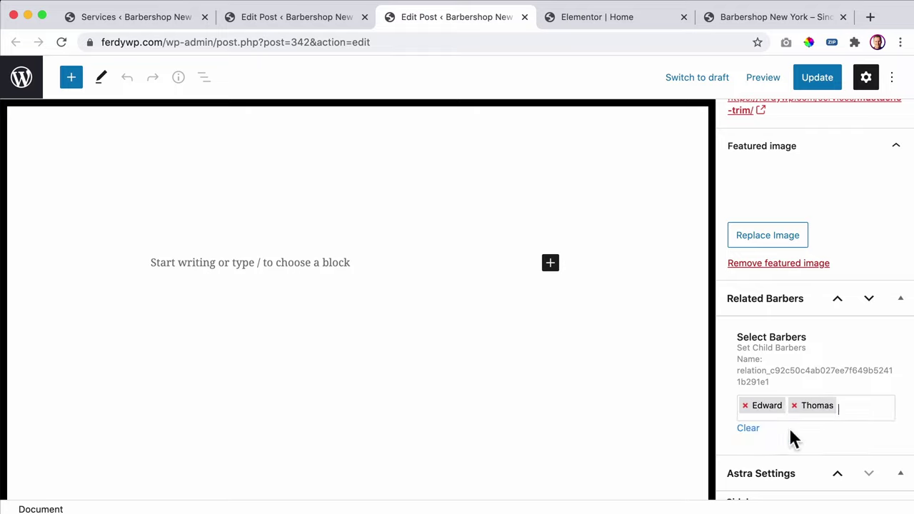
pyautogui.click(821, 79)
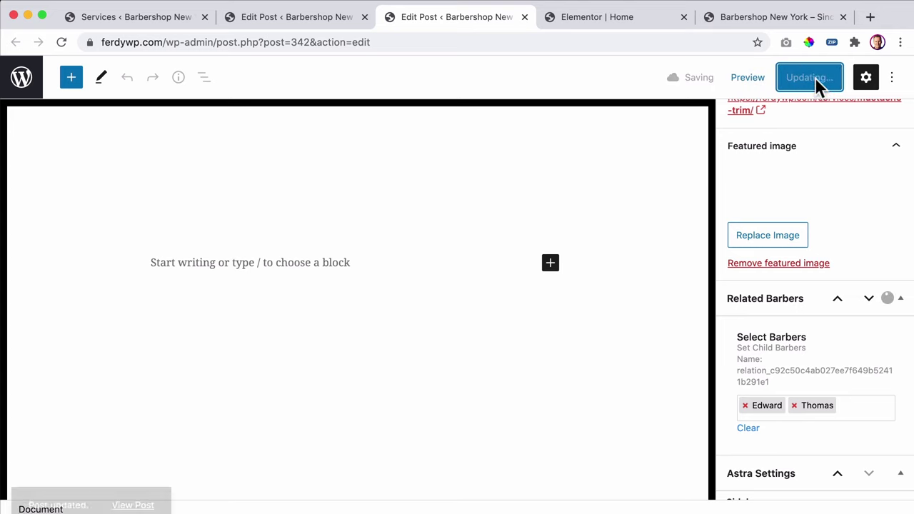
pyautogui.click(158, 20)
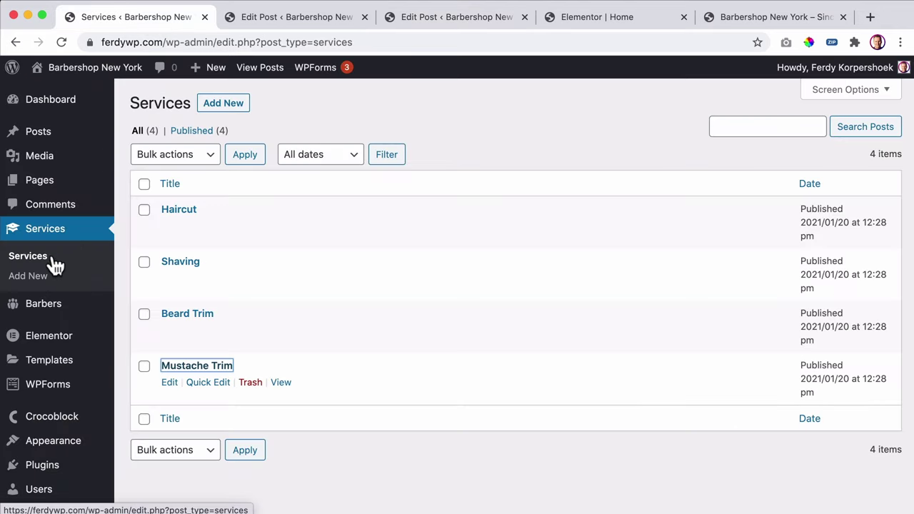
# - Review the first barber's related services, then close its tab and return to Services
pyautogui.click(48, 311)
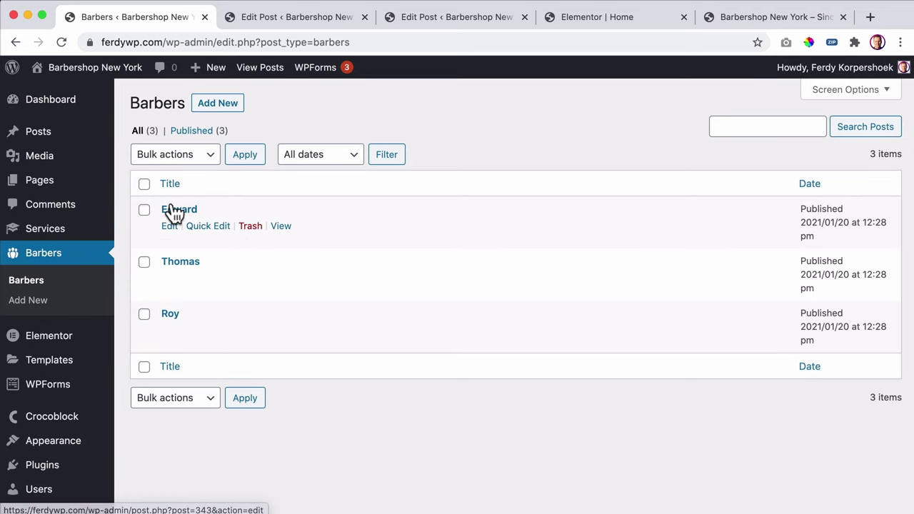
pyautogui.click(175, 211)
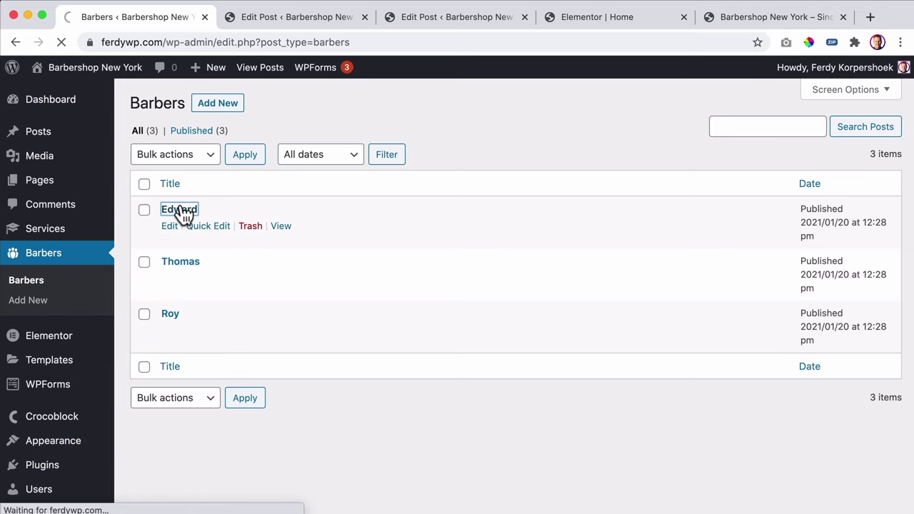
pyautogui.scroll(-5, 814, 336)
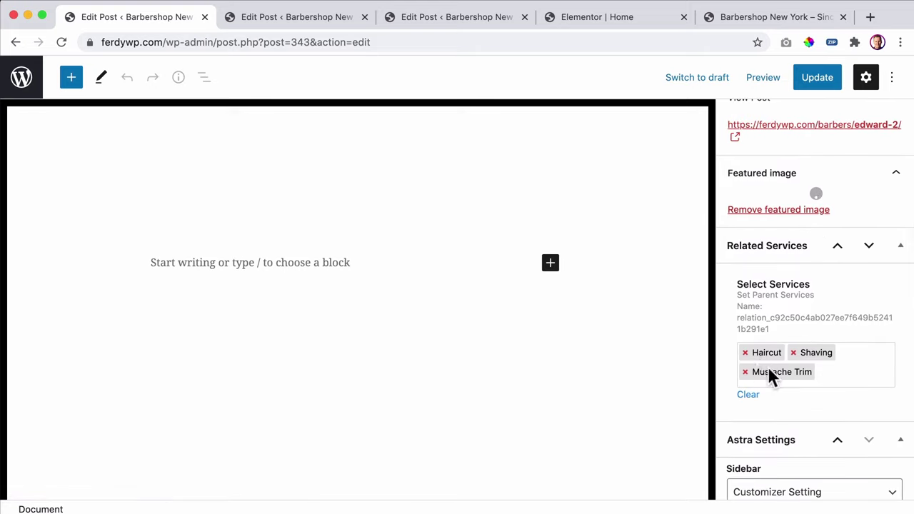
pyautogui.scroll(-3, 803, 382)
pyautogui.scroll(-1, 803, 382)
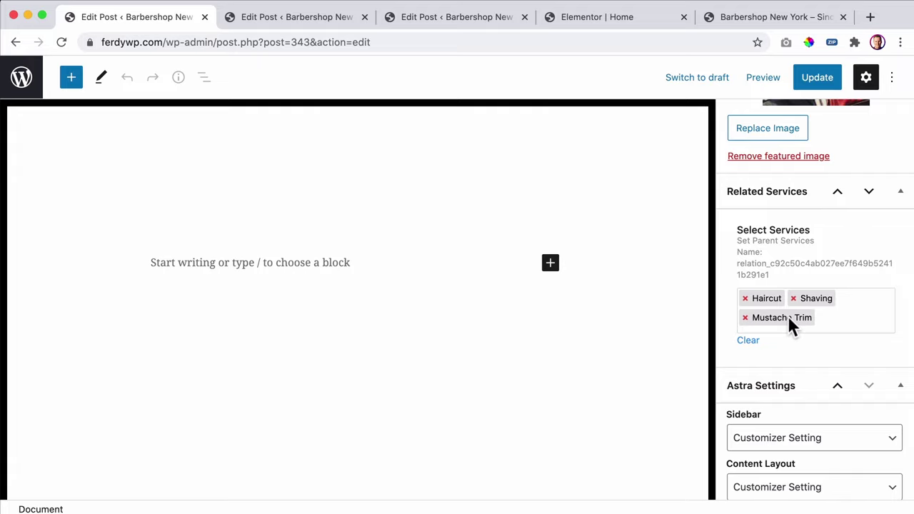
pyautogui.scroll(6, 802, 320)
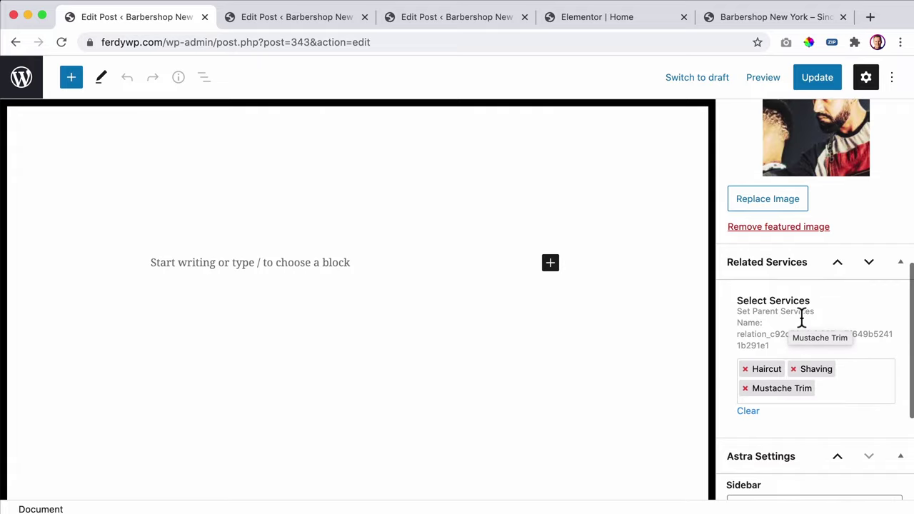
pyautogui.click(205, 16)
pyautogui.click(26, 81)
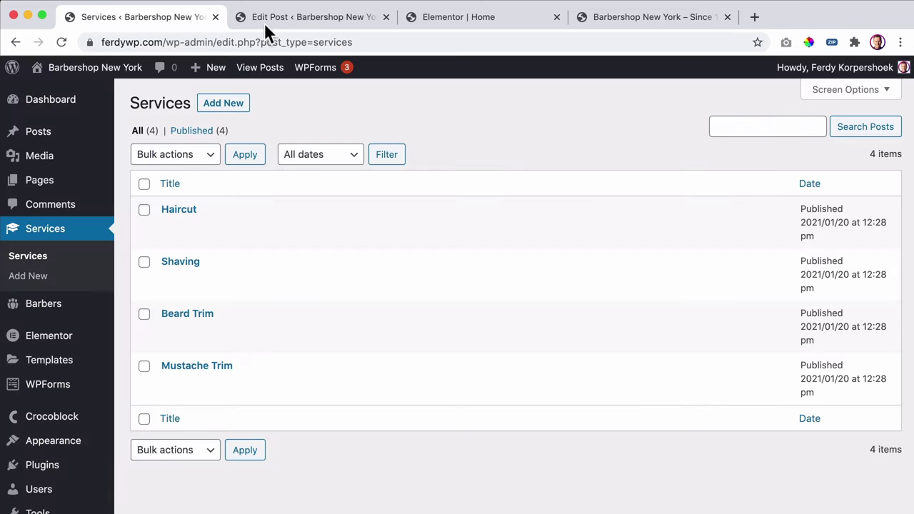
# - Close the extra editing tabs and reload the front-end homepage
pyautogui.click(386, 16)
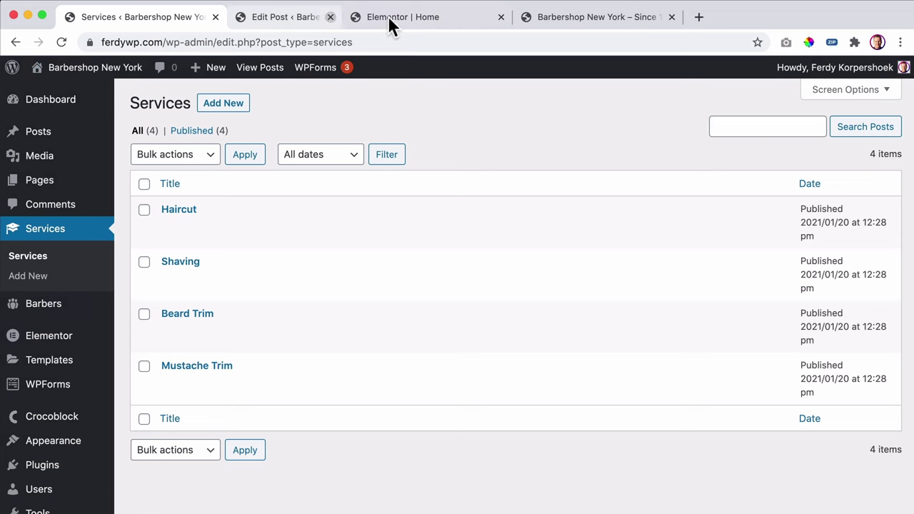
pyautogui.click(387, 16)
pyautogui.click(314, 18)
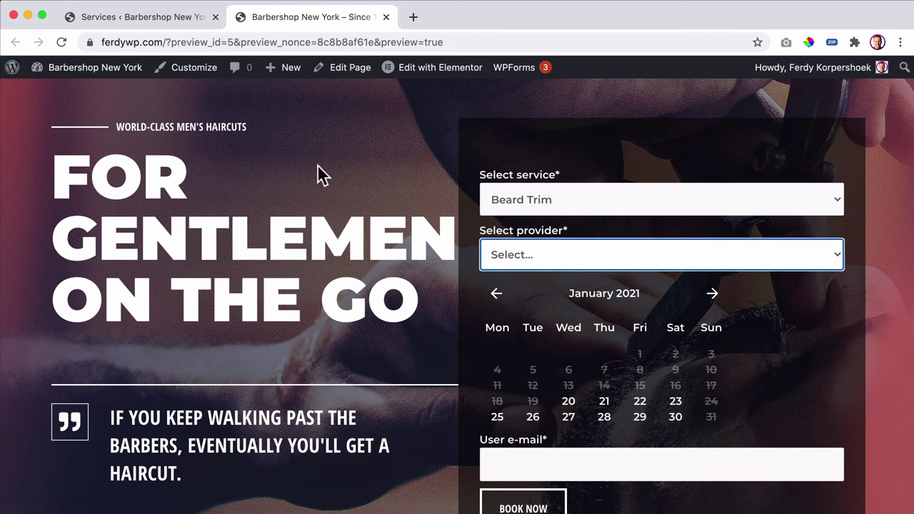
pyautogui.press('super+r')
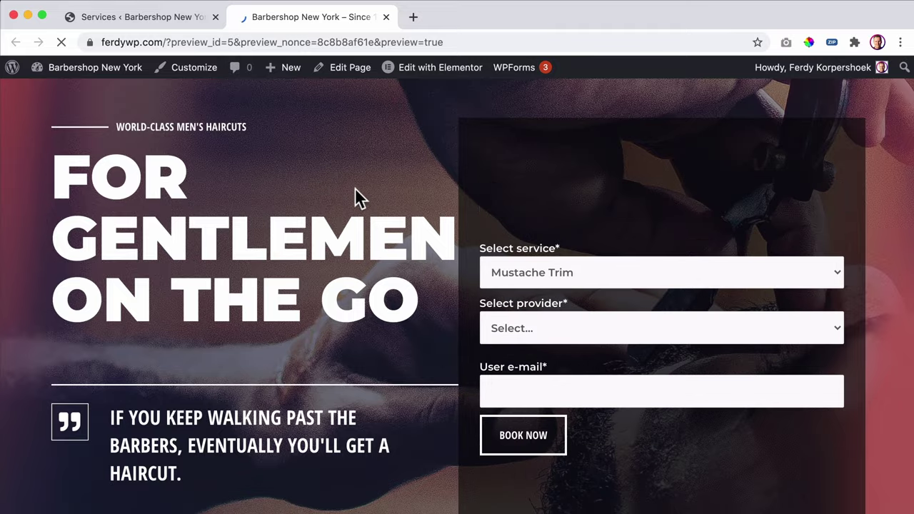
# - Try Beard Trim and Shaving in the form to see which barbers each offers
pyautogui.click(557, 194)
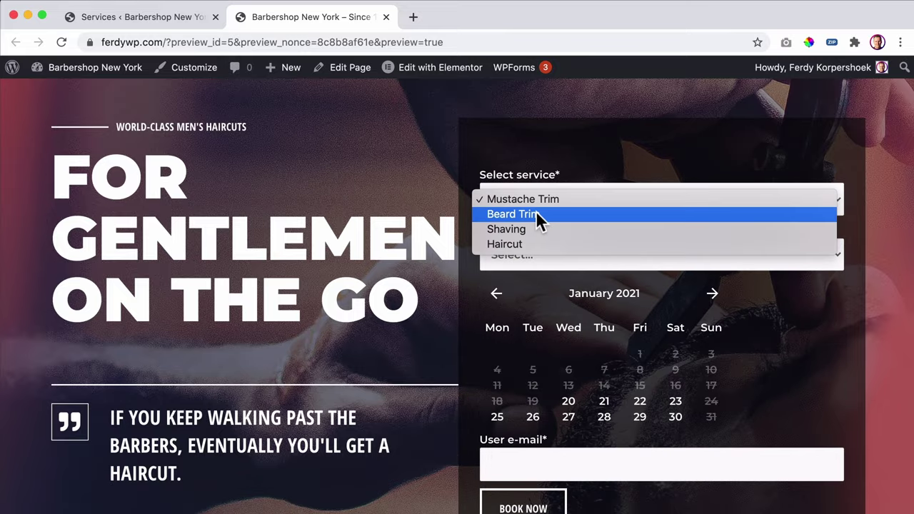
pyautogui.click(535, 213)
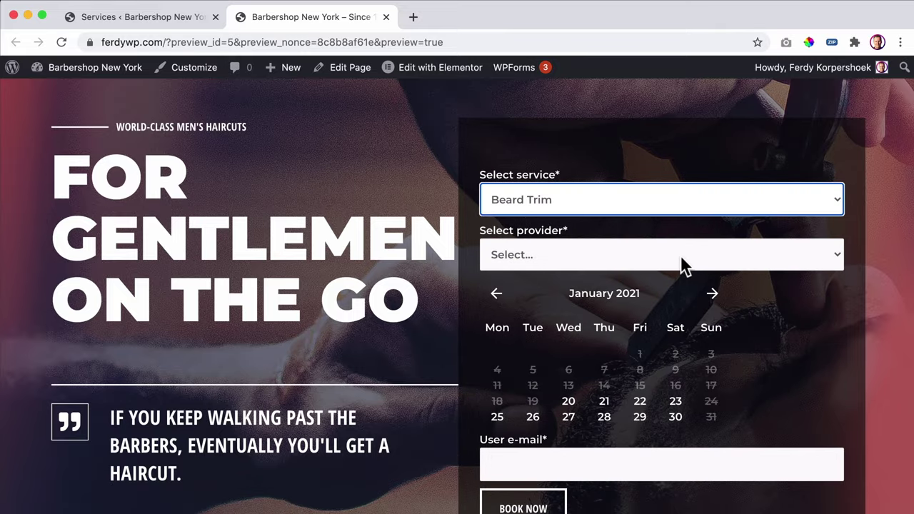
pyautogui.click(591, 254)
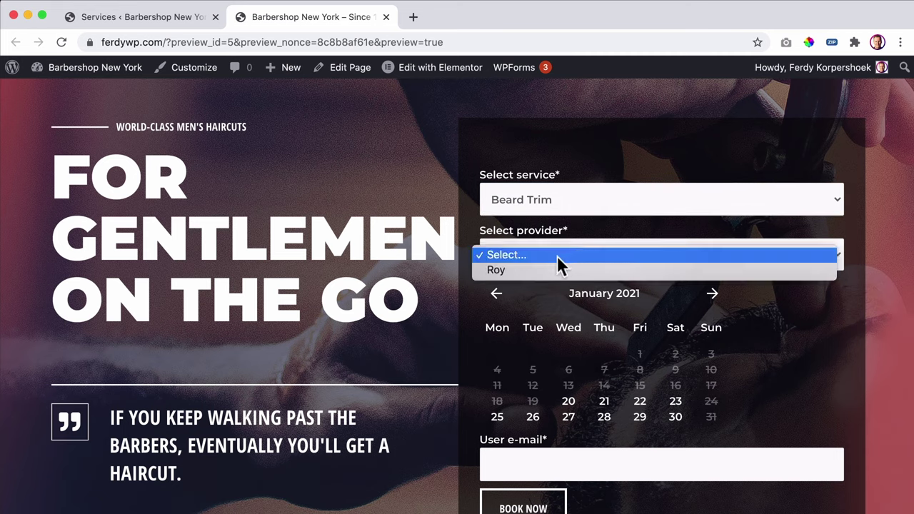
pyautogui.click(529, 271)
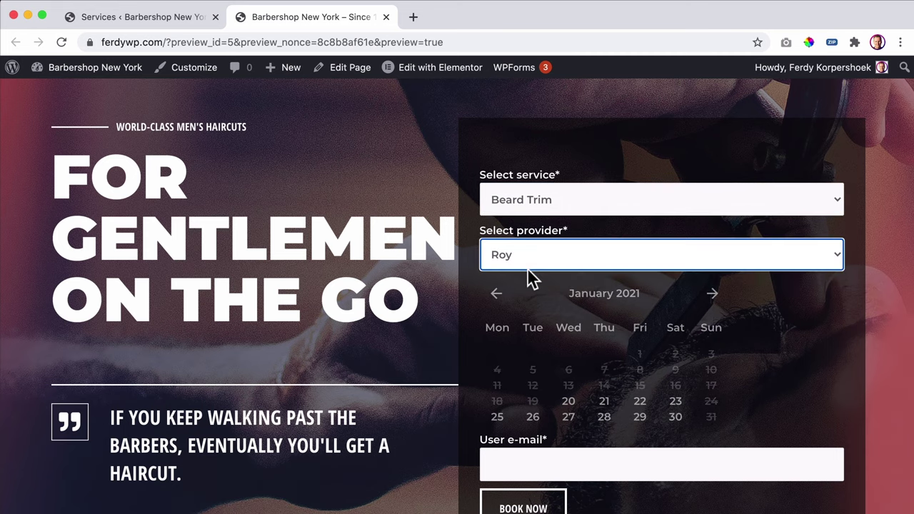
pyautogui.click(557, 213)
pyautogui.click(542, 214)
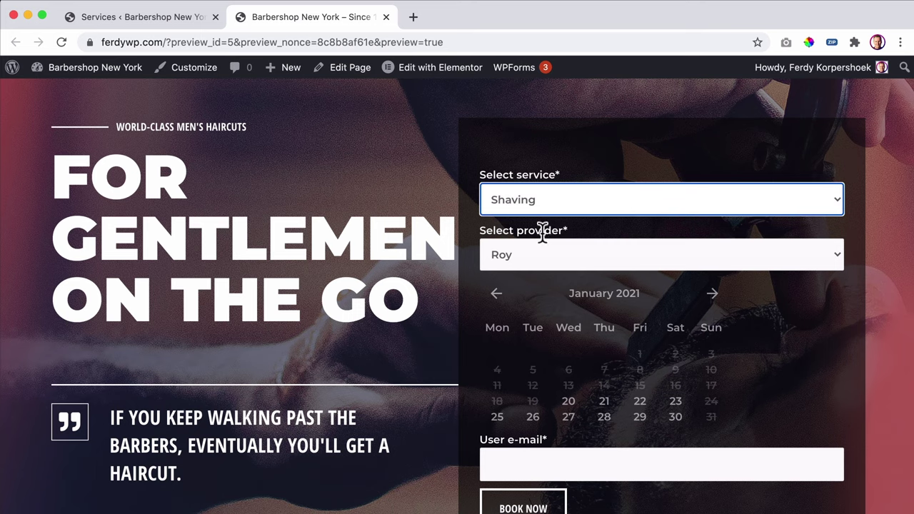
pyautogui.click(575, 262)
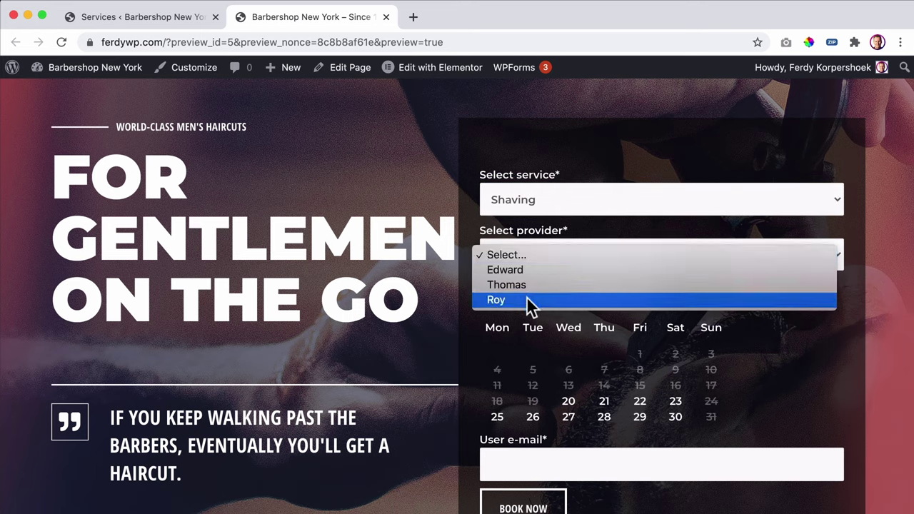
pyautogui.click(545, 241)
# - Choose Haircut with the first barber and pick January 20 as the date
pyautogui.click(548, 210)
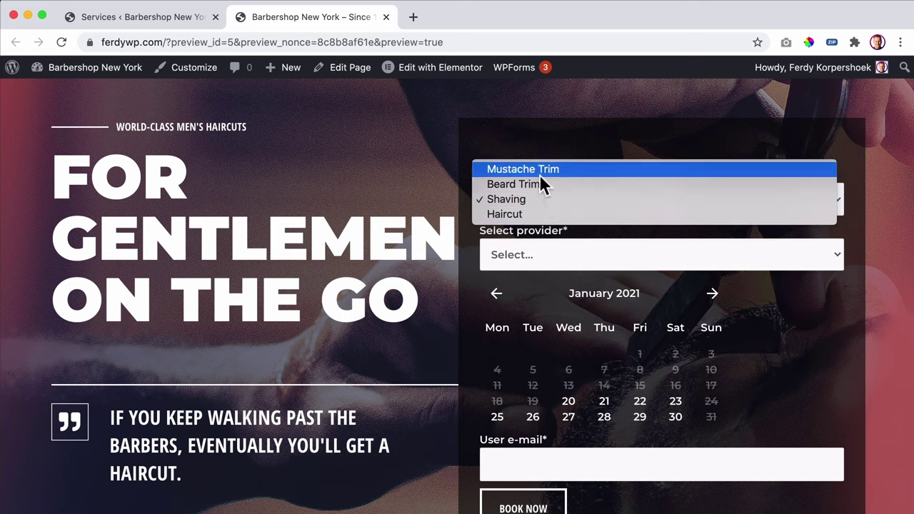
pyautogui.press('Escape')
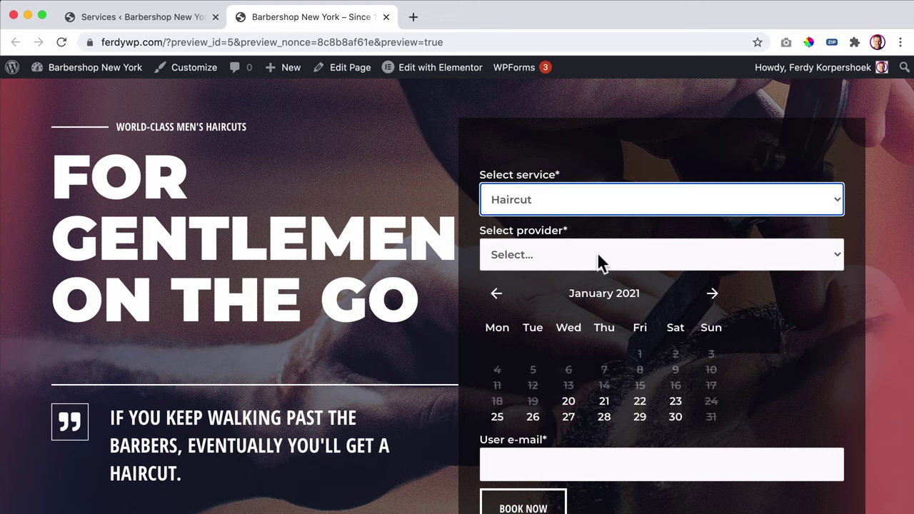
pyautogui.click(598, 256)
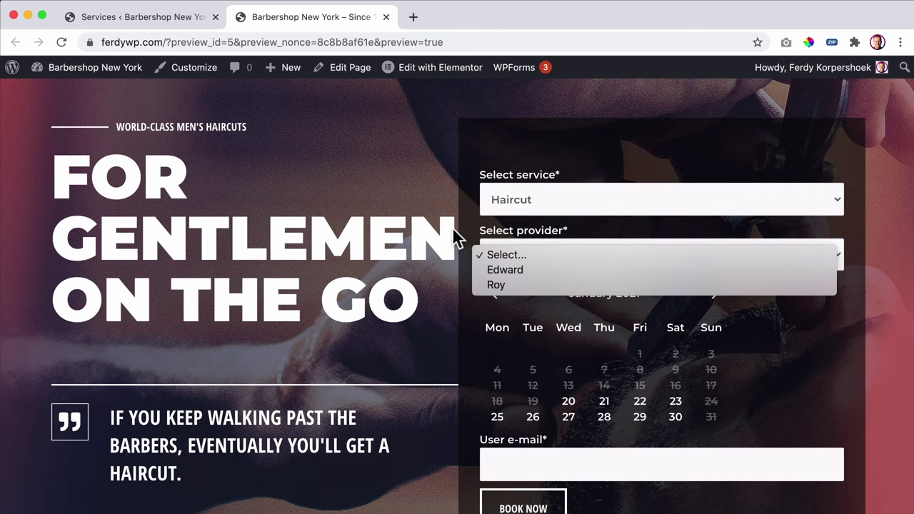
pyautogui.click(517, 275)
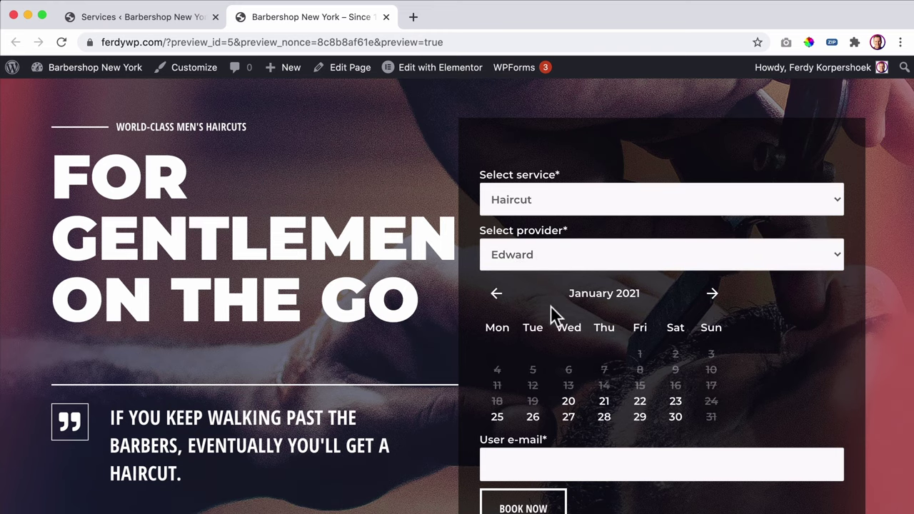
pyautogui.click(568, 402)
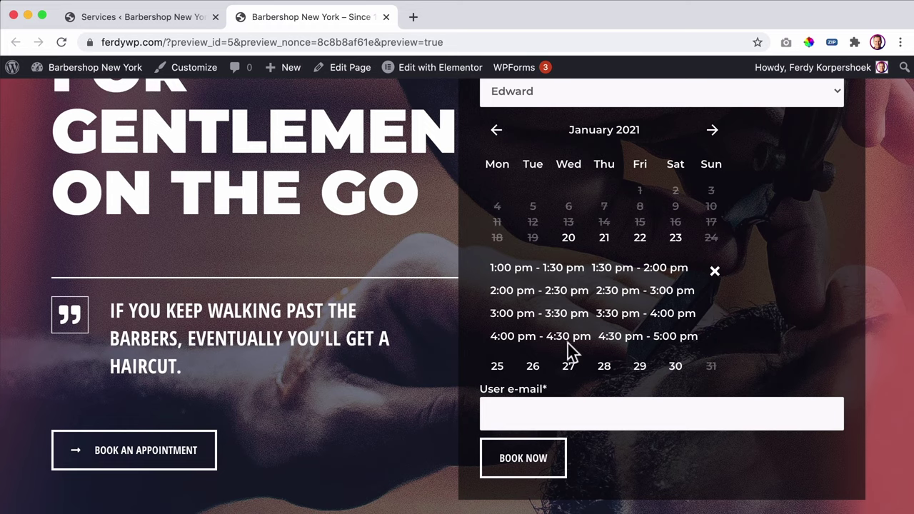
# - Enter the contact e-mail address and submit the booking
pyautogui.scroll(-3, 551, 286)
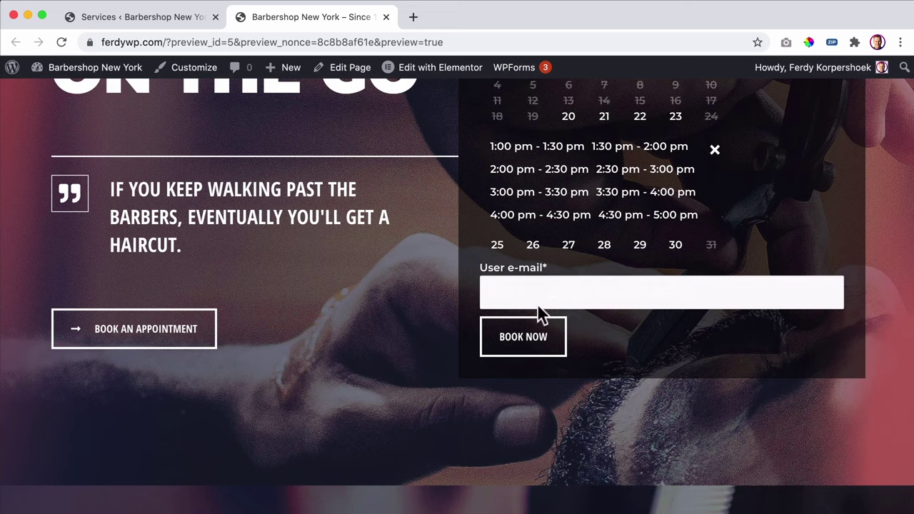
pyautogui.click(538, 300)
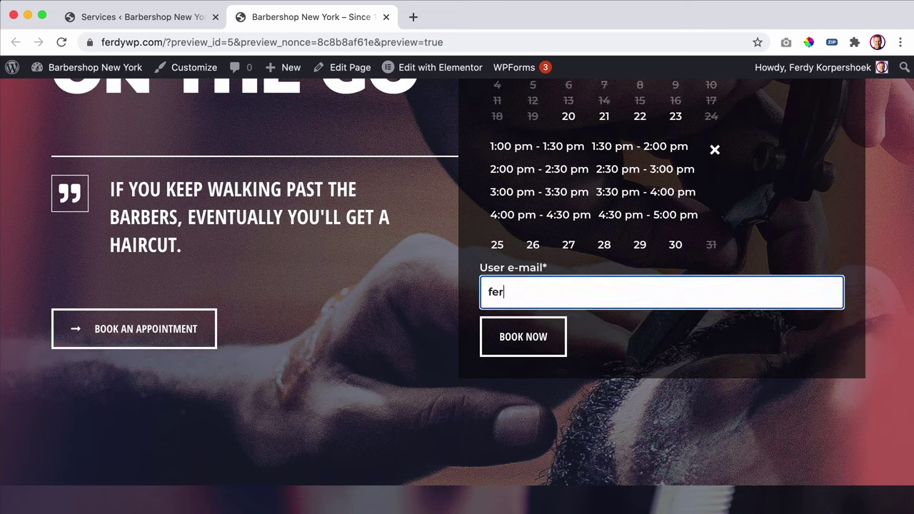
pyautogui.click(539, 350)
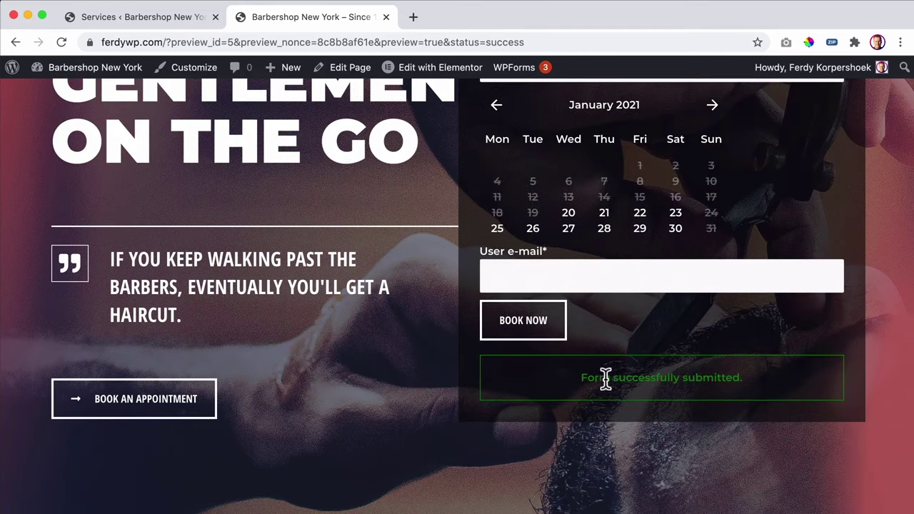
pyautogui.scroll(5, 614, 363)
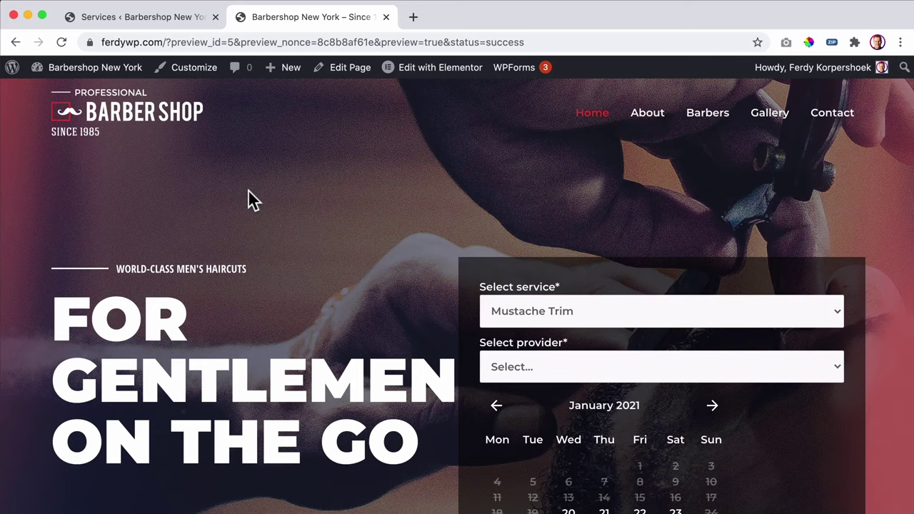
# - In Appointments, set the January 20 Haircut booking's status to Completed and save
pyautogui.click(74, 69)
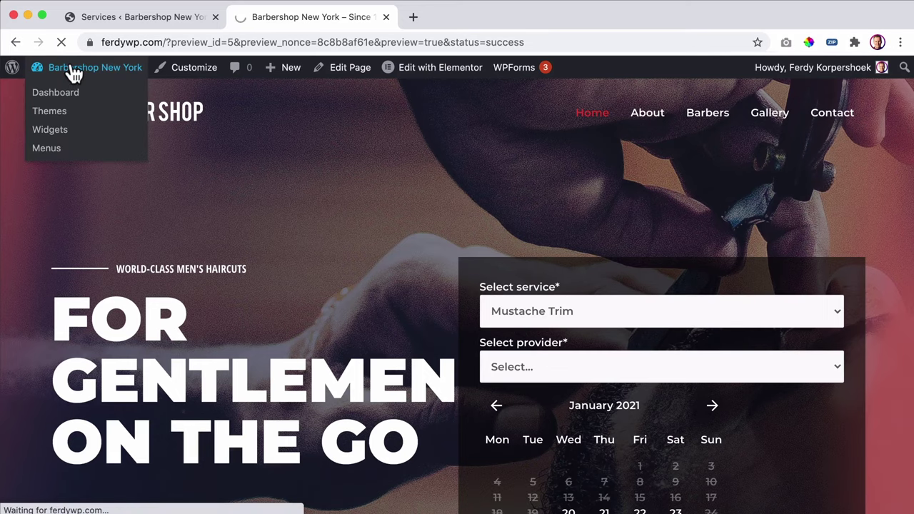
pyautogui.scroll(-4, 49, 312)
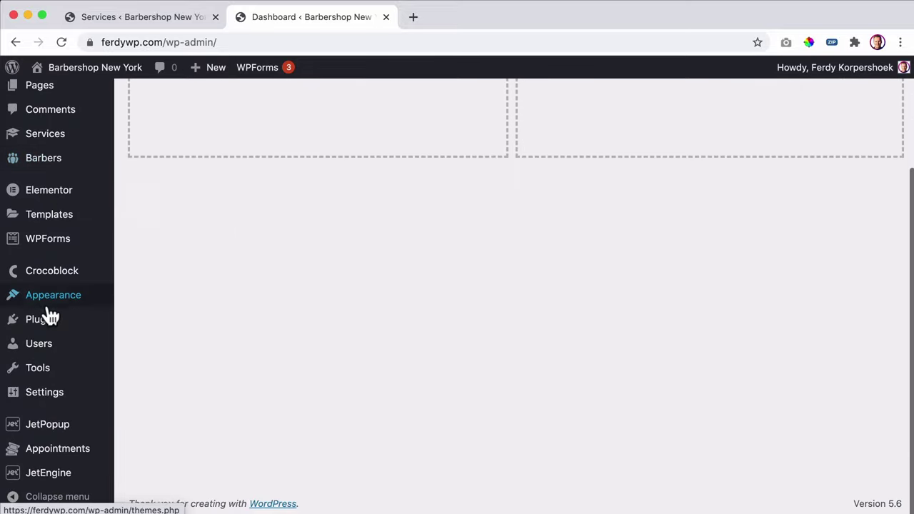
pyautogui.click(64, 453)
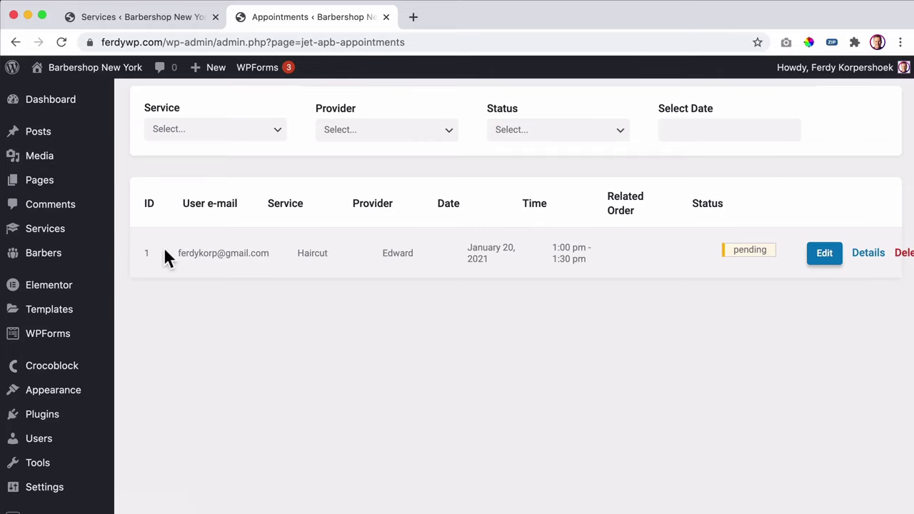
pyautogui.click(828, 253)
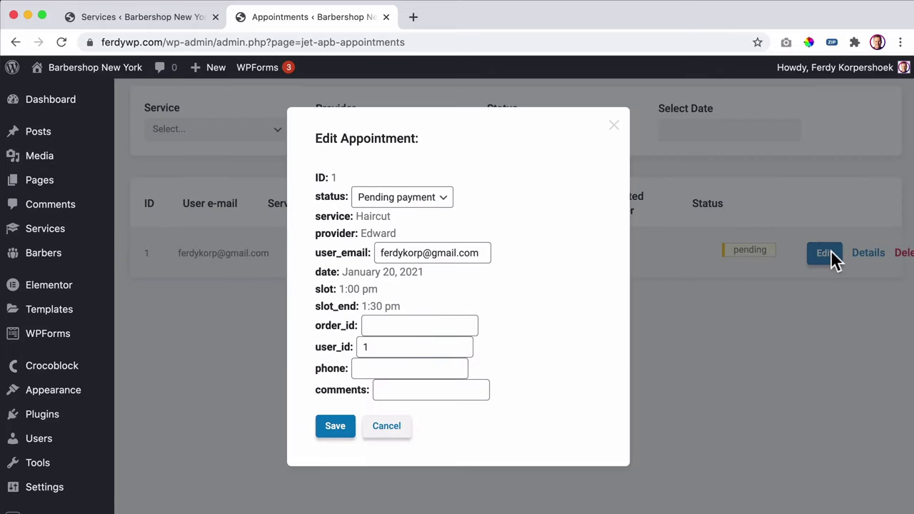
pyautogui.click(409, 203)
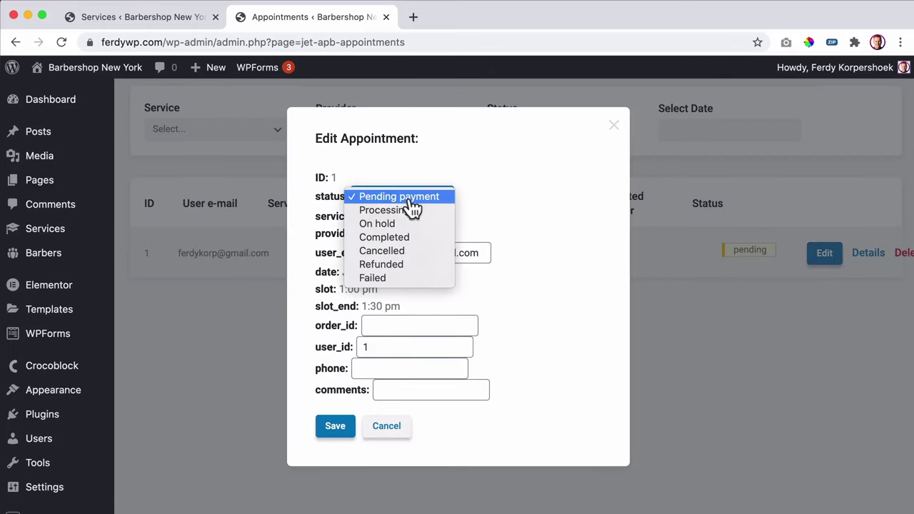
pyautogui.click(386, 237)
pyautogui.click(335, 428)
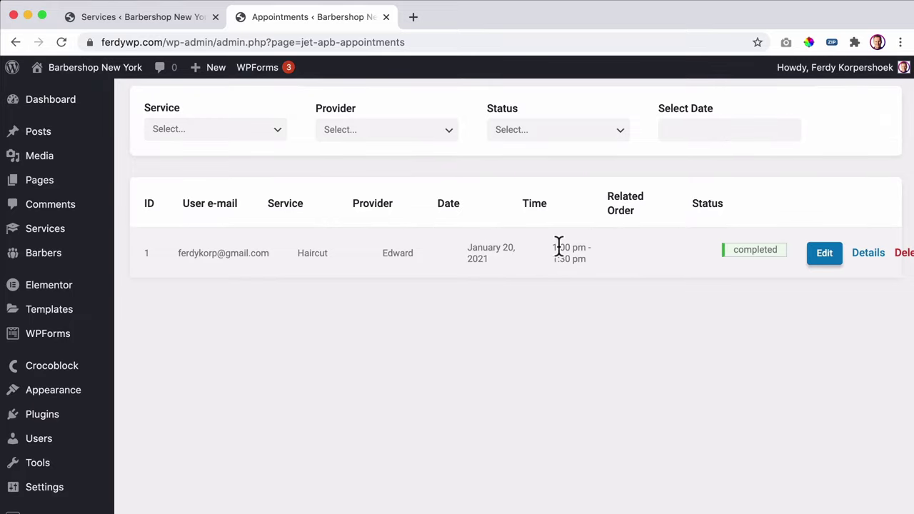
pyautogui.scroll(-3, 563, 307)
pyautogui.scroll(3, 563, 307)
# - Check the booking form on the live homepage, then return to the Services list tab
pyautogui.scroll(2, 357, 175)
pyautogui.scroll(-5, 307, 200)
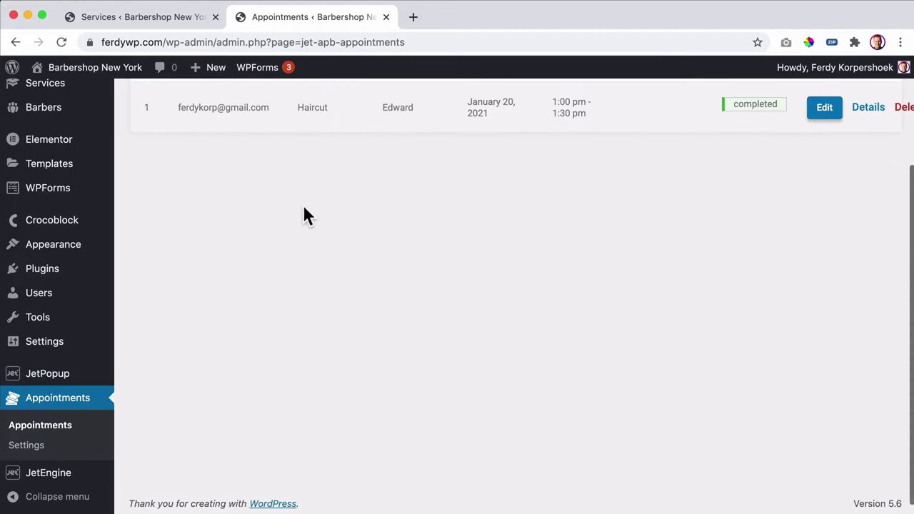
pyautogui.scroll(5, 304, 217)
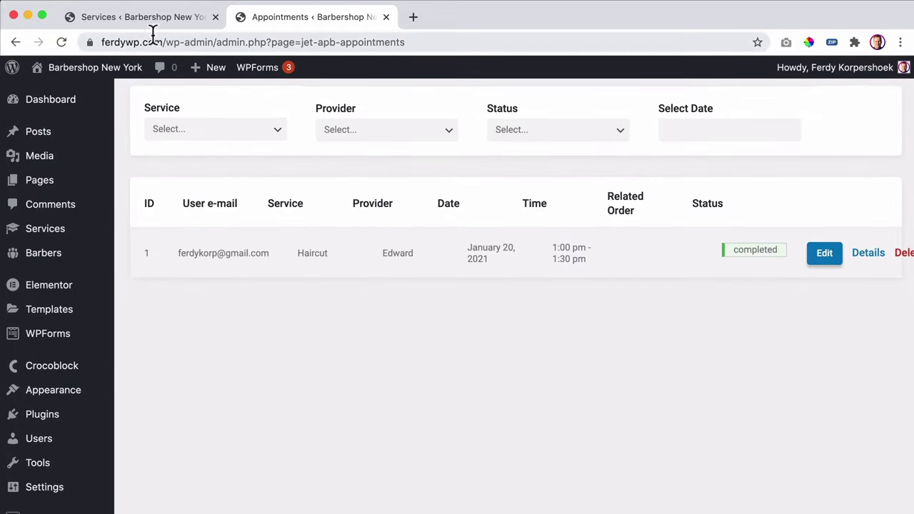
pyautogui.click(99, 81)
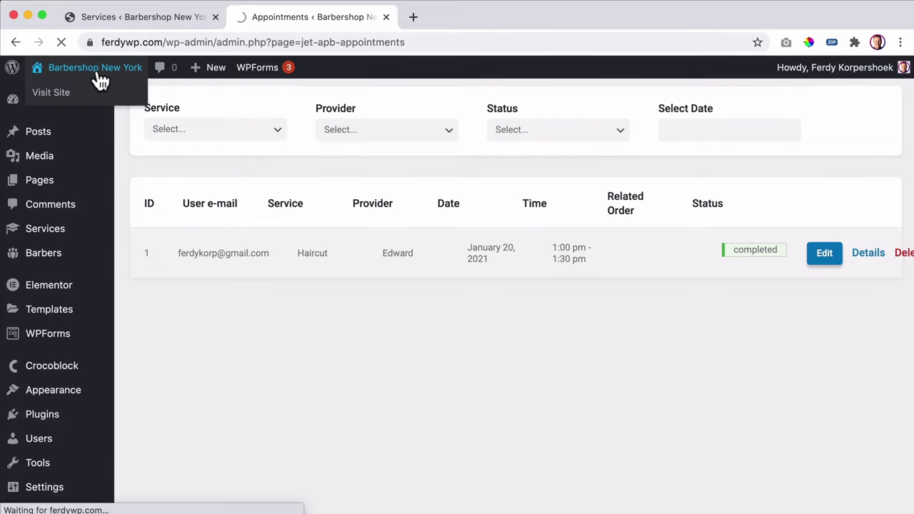
pyautogui.scroll(-6, 547, 212)
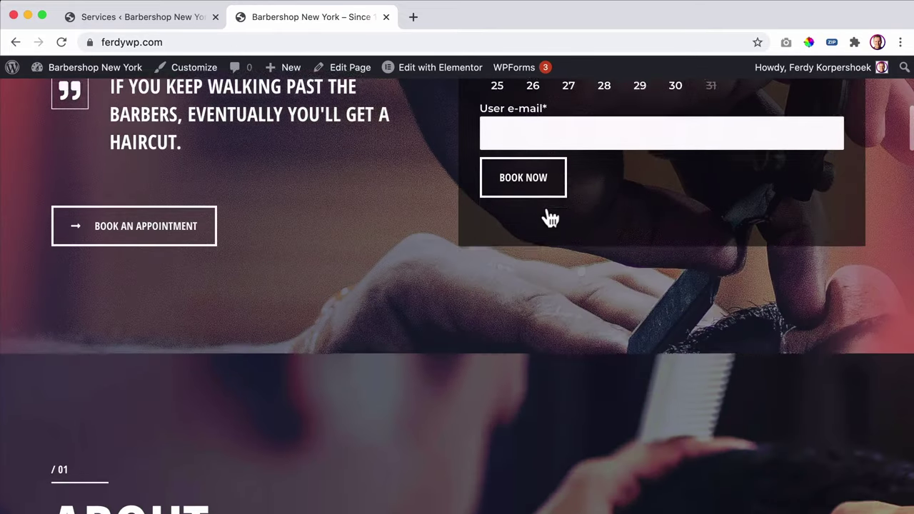
pyautogui.scroll(5, 547, 209)
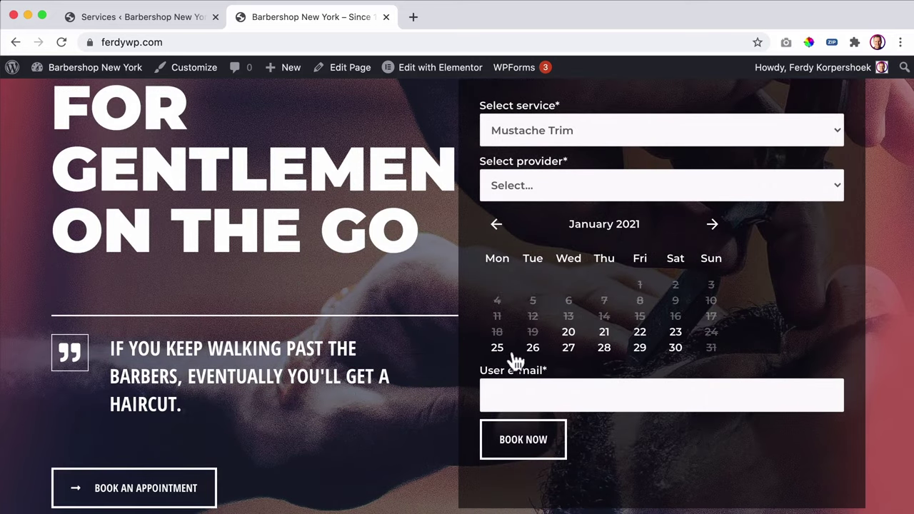
pyautogui.click(177, 18)
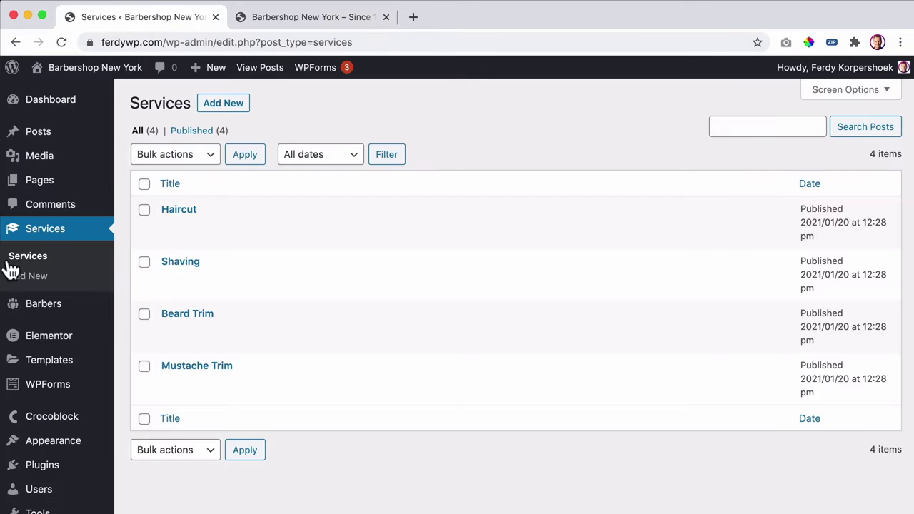
# - Open the Static Page Booking Form from the JetEngine forms list
pyautogui.scroll(-3, 11, 270)
pyautogui.moveTo(46, 474)
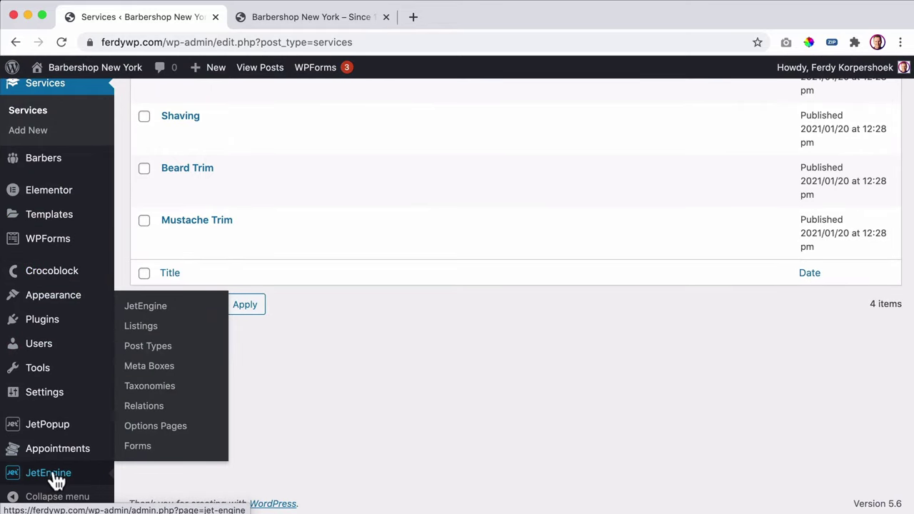
pyautogui.click(139, 447)
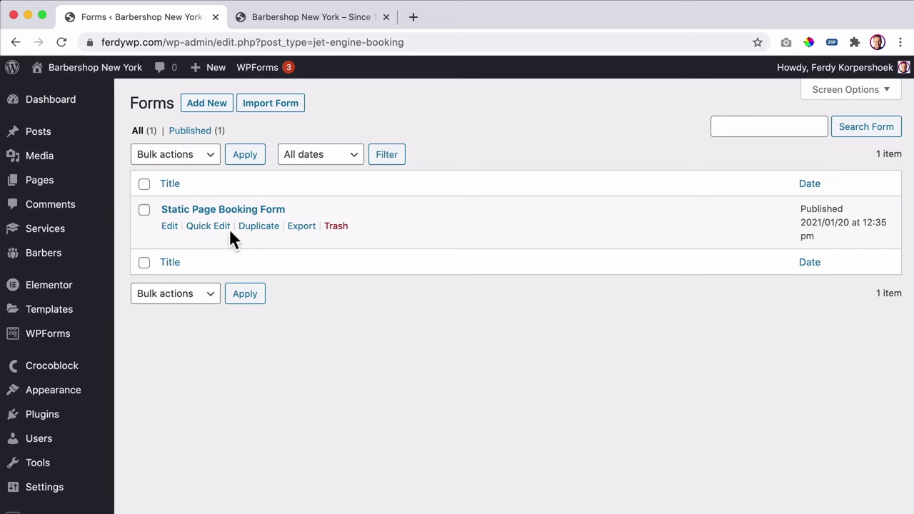
pyautogui.click(230, 211)
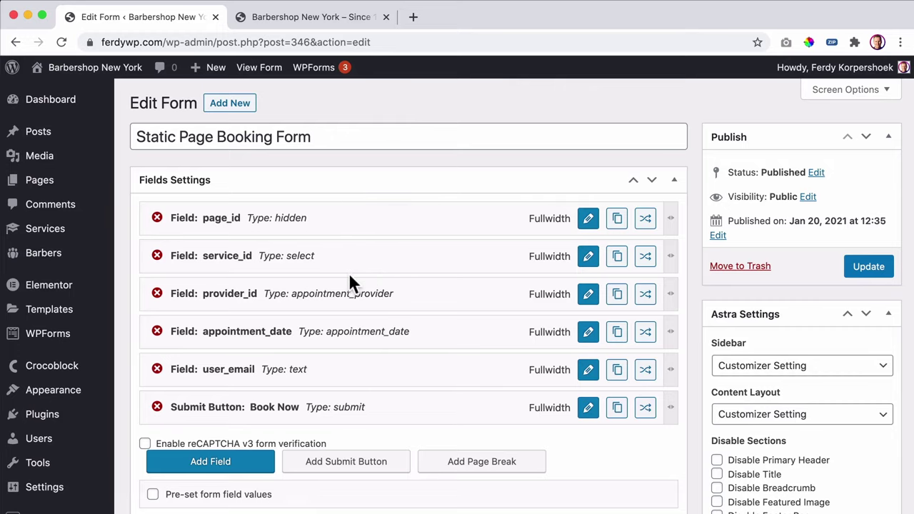
# - Add a new field and move it above the Book Now submit button
pyautogui.scroll(-4, 350, 278)
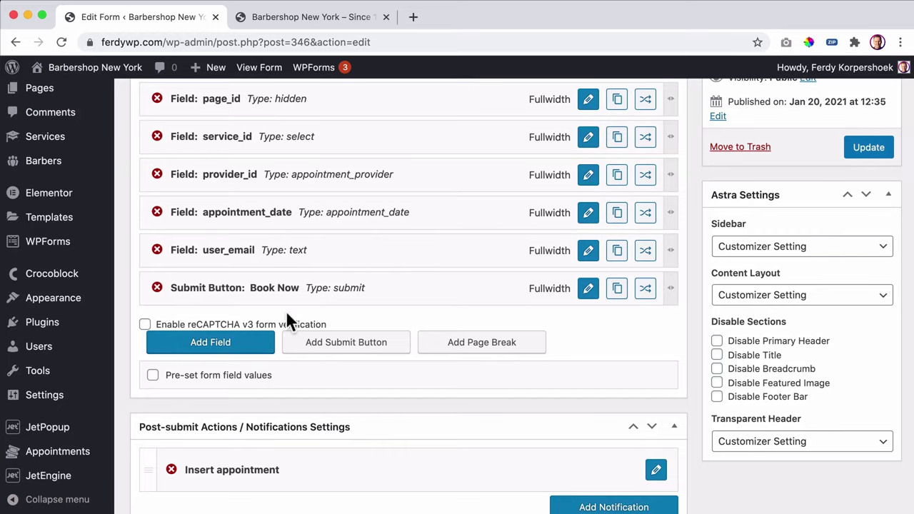
pyautogui.click(205, 344)
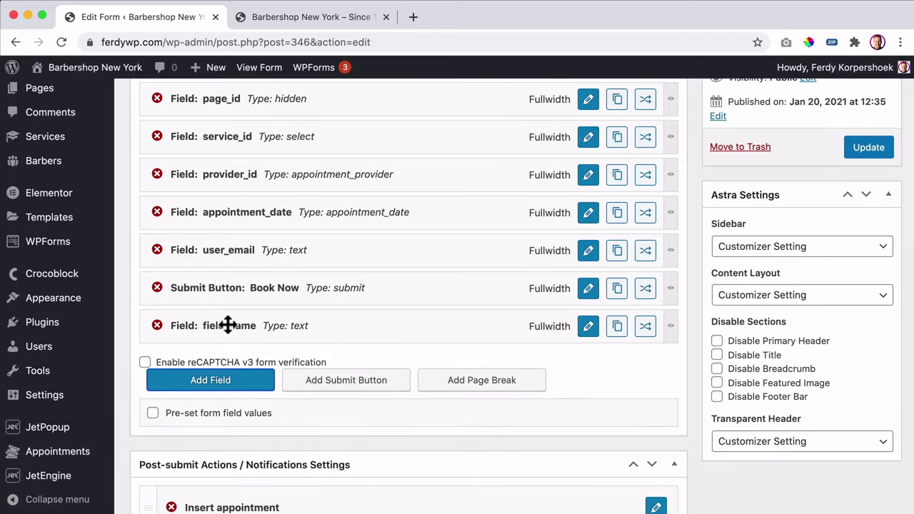
pyautogui.moveTo(224, 324); pyautogui.dragTo(221, 286)
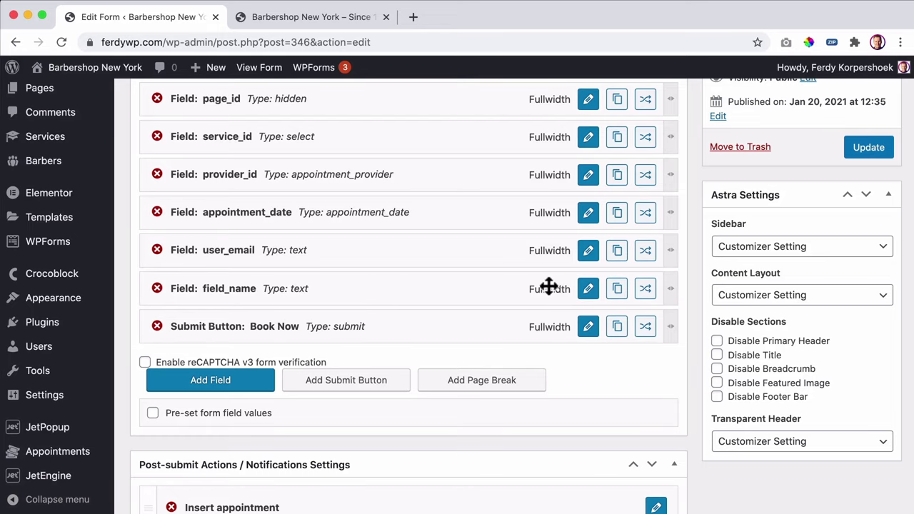
# - In the new field's settings, keep Text as both the field type and input type
pyautogui.click(586, 290)
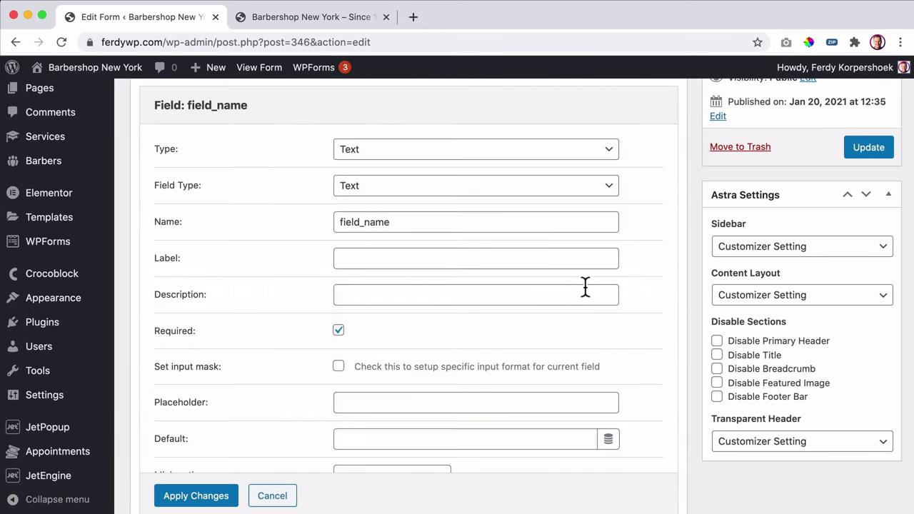
pyautogui.click(373, 154)
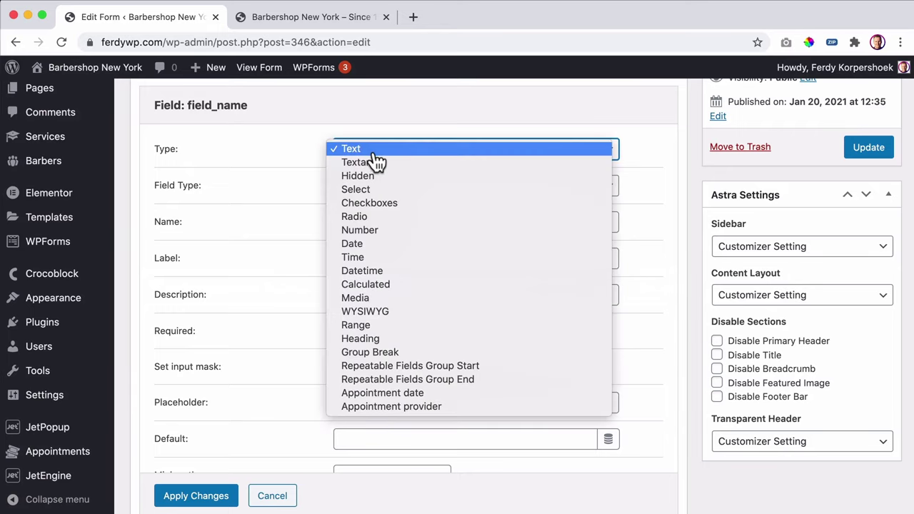
pyautogui.press('Escape')
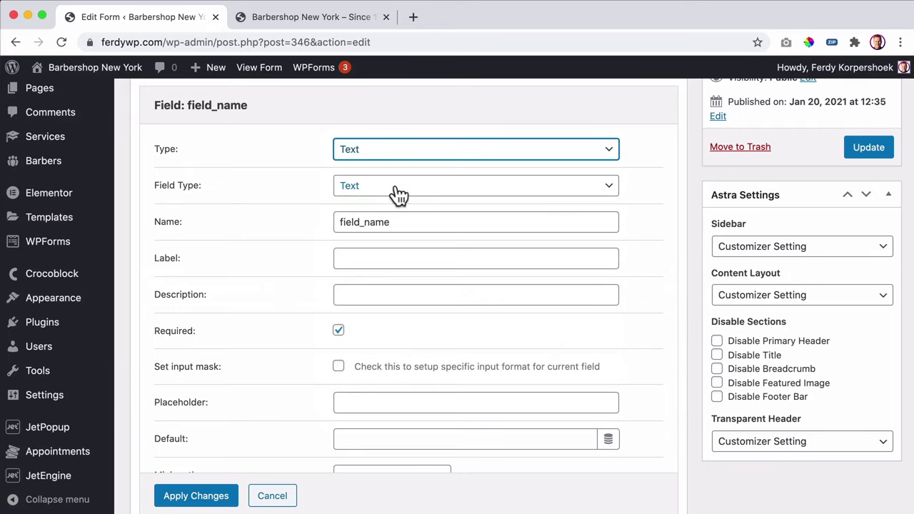
pyautogui.click(398, 190)
pyautogui.click(397, 187)
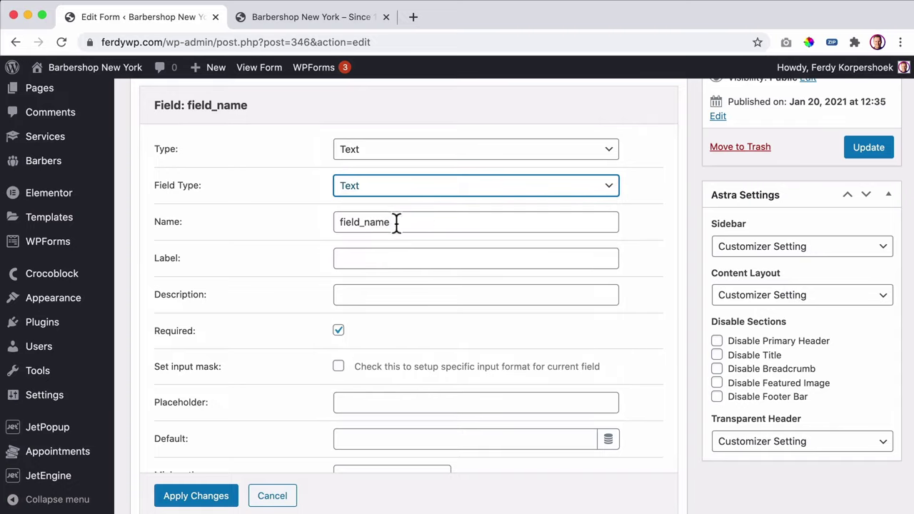
# - Name the field phone_number, label it Phone, and apply the changes
pyautogui.moveTo(418, 224); pyautogui.dragTo(331, 222)
pyautogui.write('phon')
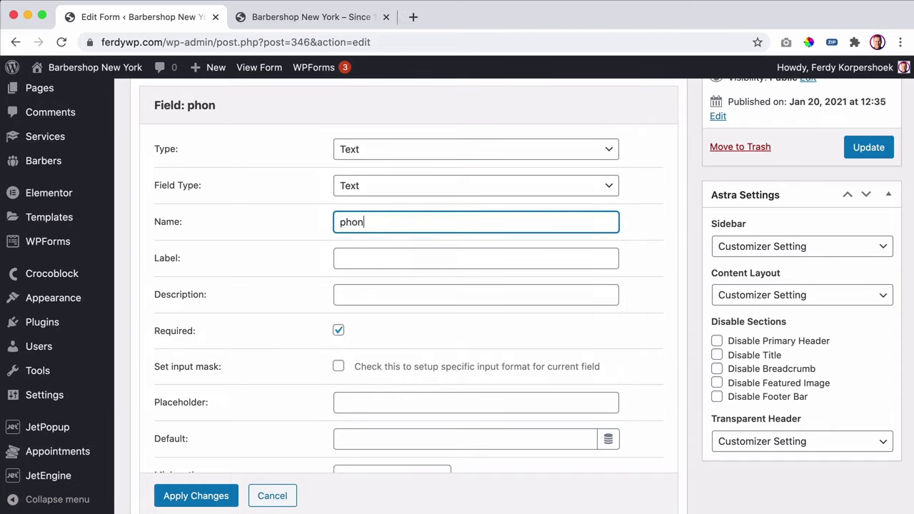
pyautogui.press('Tab')
pyautogui.write('P')
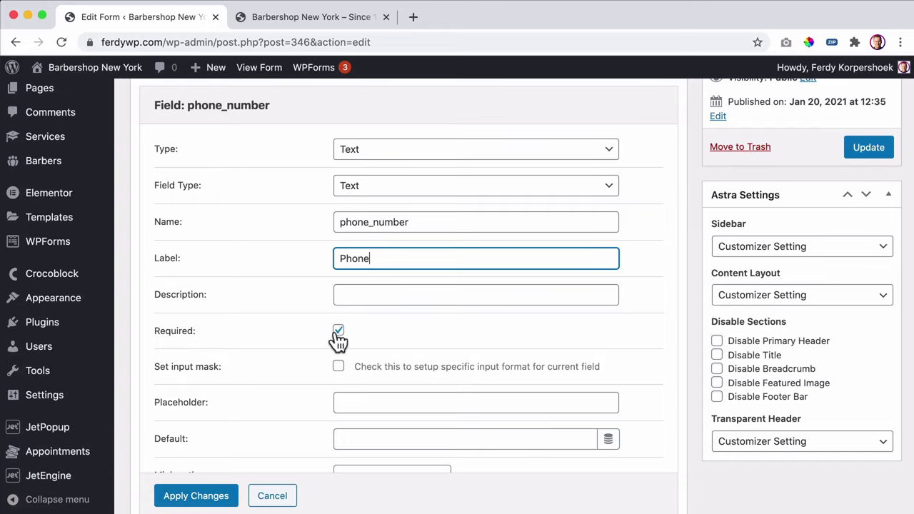
pyautogui.scroll(-5, 398, 316)
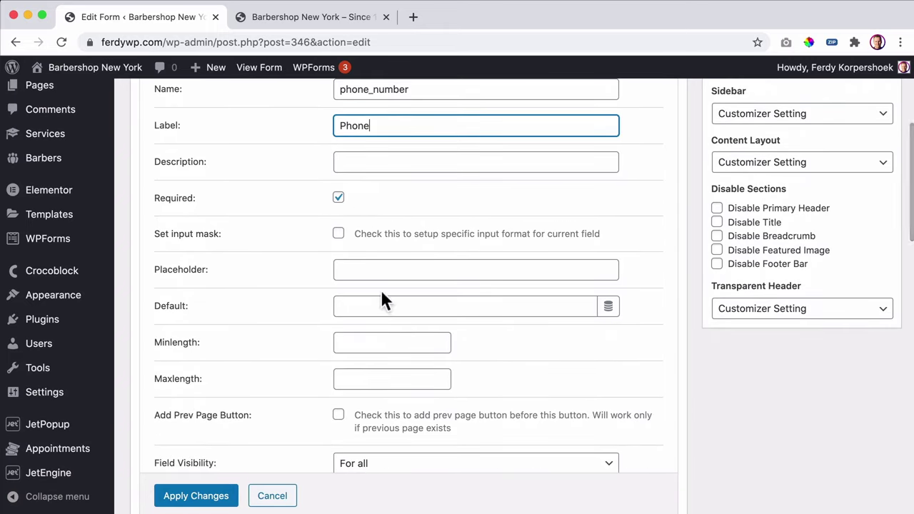
pyautogui.scroll(-6, 331, 314)
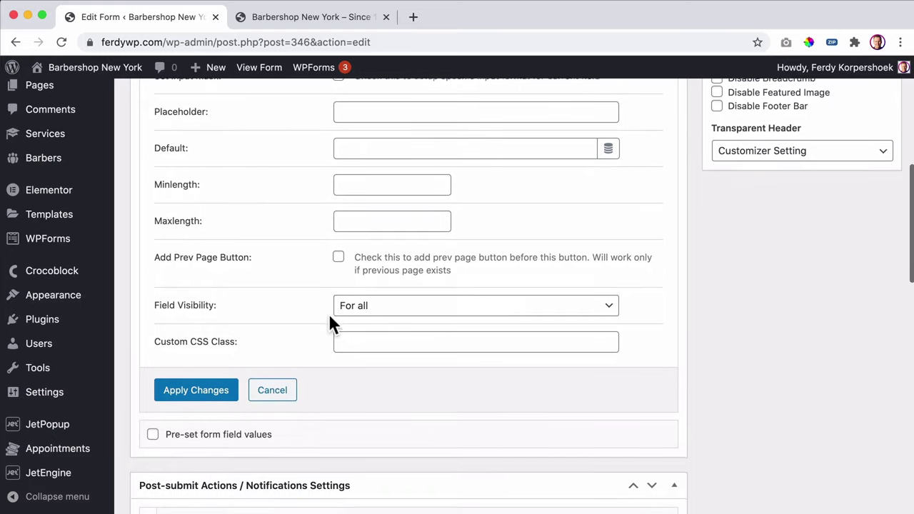
pyautogui.click(223, 374)
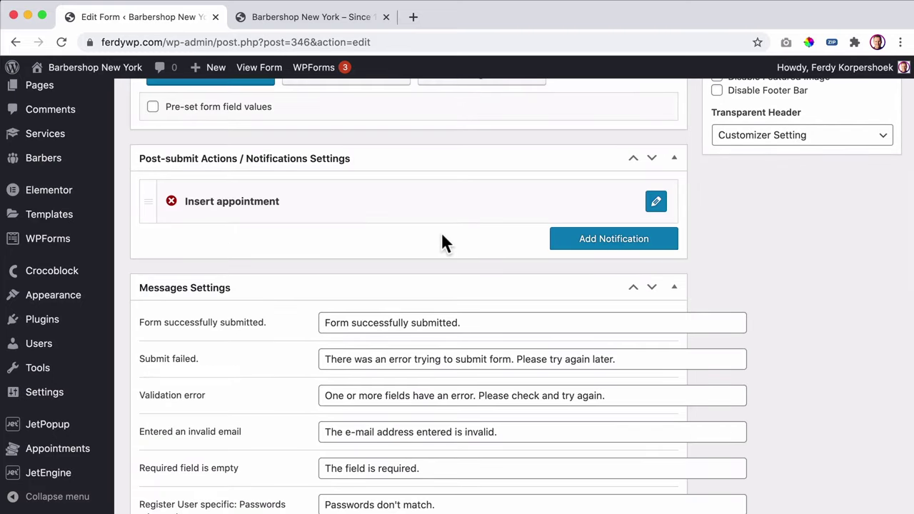
pyautogui.scroll(5, 443, 236)
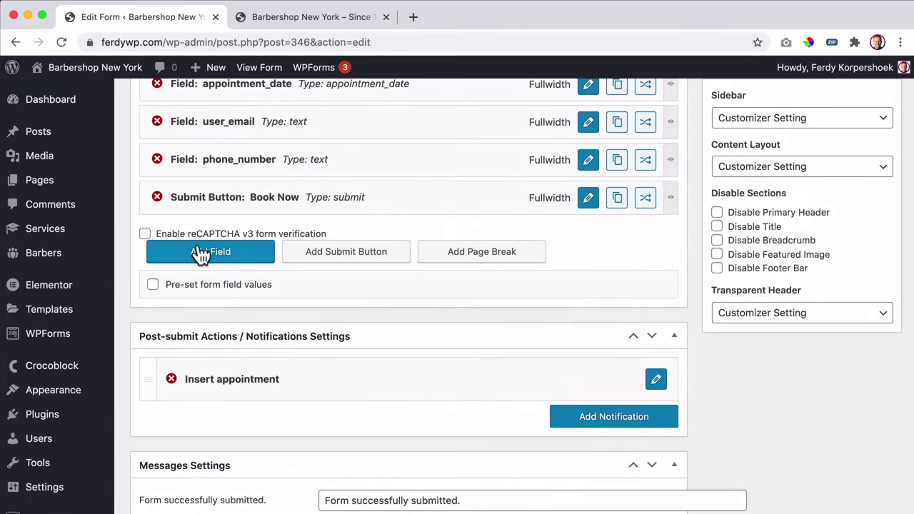
# - Add another field and rename the field_name field to field_comment
pyautogui.click(201, 251)
pyautogui.click(587, 237)
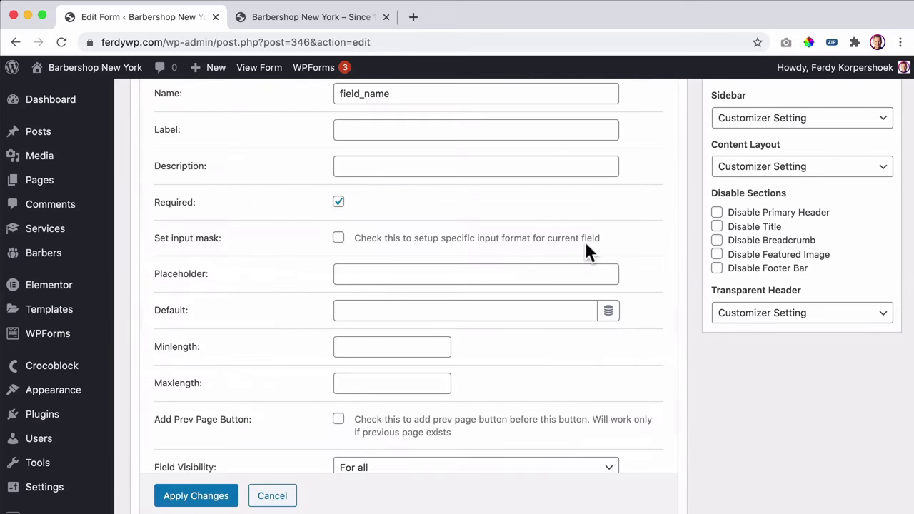
pyautogui.scroll(2, 530, 230)
pyautogui.scroll(3, 529, 230)
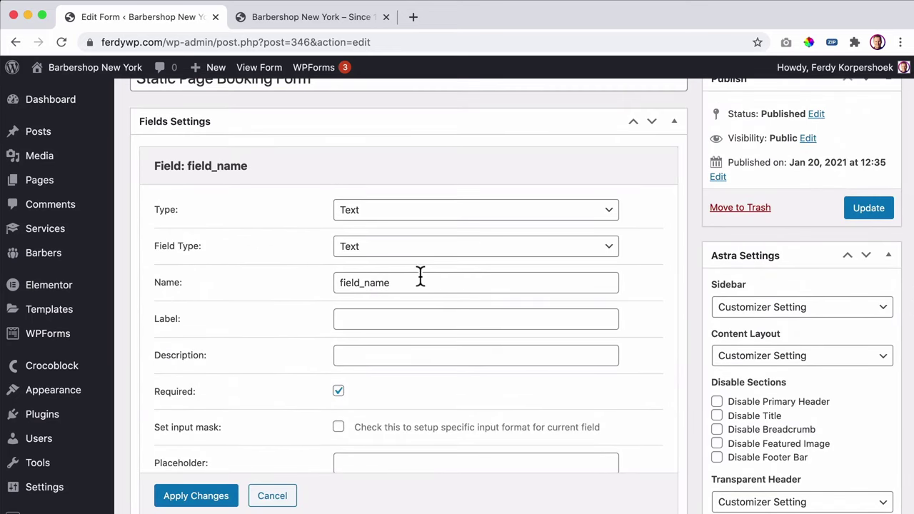
pyautogui.moveTo(420, 282); pyautogui.dragTo(340, 280)
pyautogui.write('field')
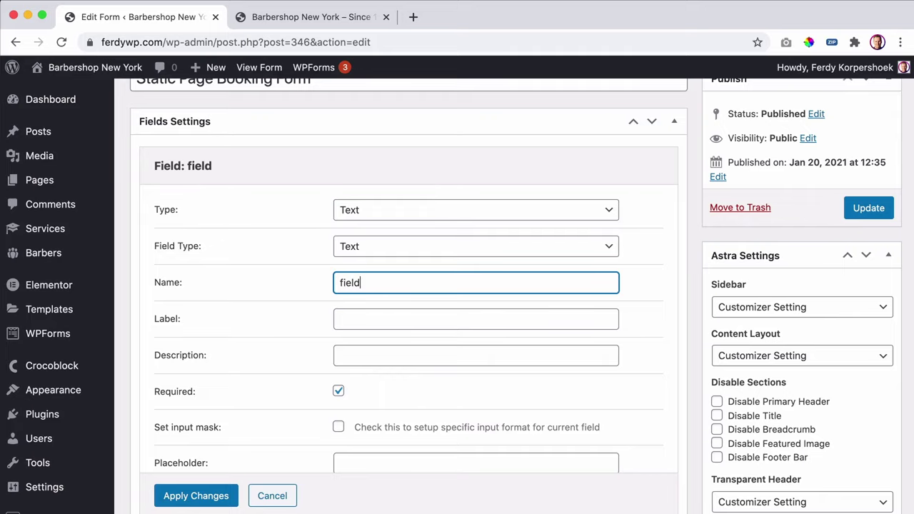
pyautogui.write('_comment')
pyautogui.press('Tab')
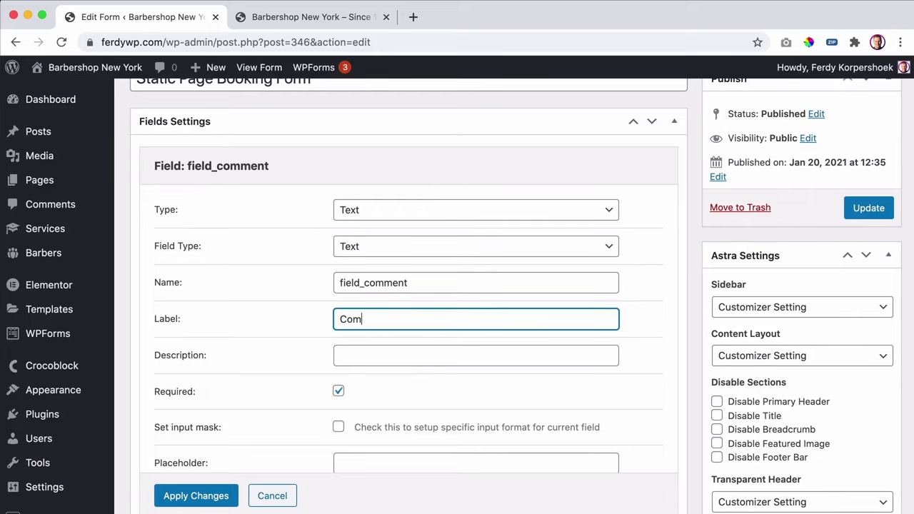
# - Make the comment field optional, give it a placeholder hint, and apply the changes
pyautogui.scroll(-3, 347, 279)
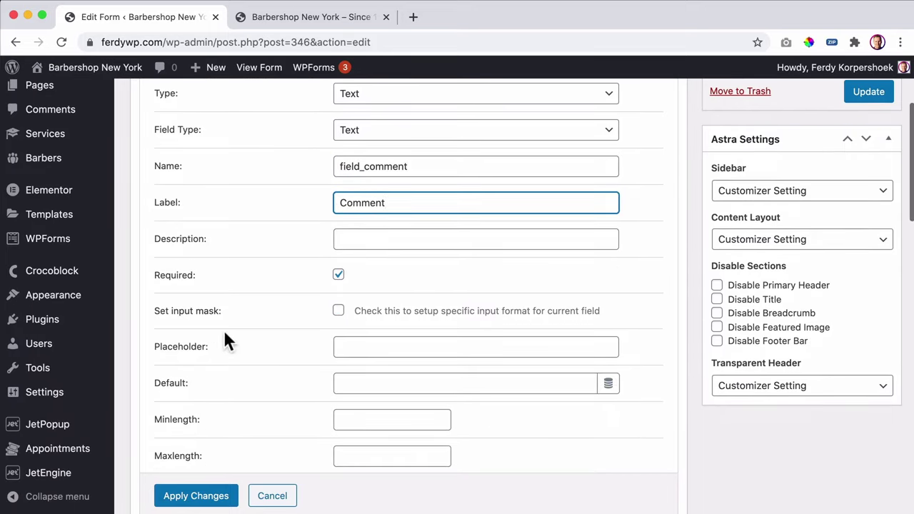
pyautogui.click(415, 347)
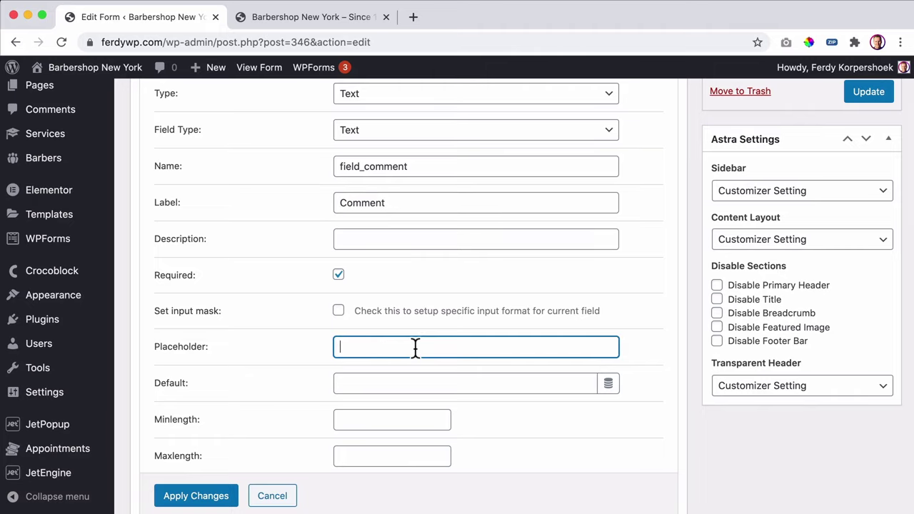
pyautogui.click(339, 275)
pyautogui.click(365, 347)
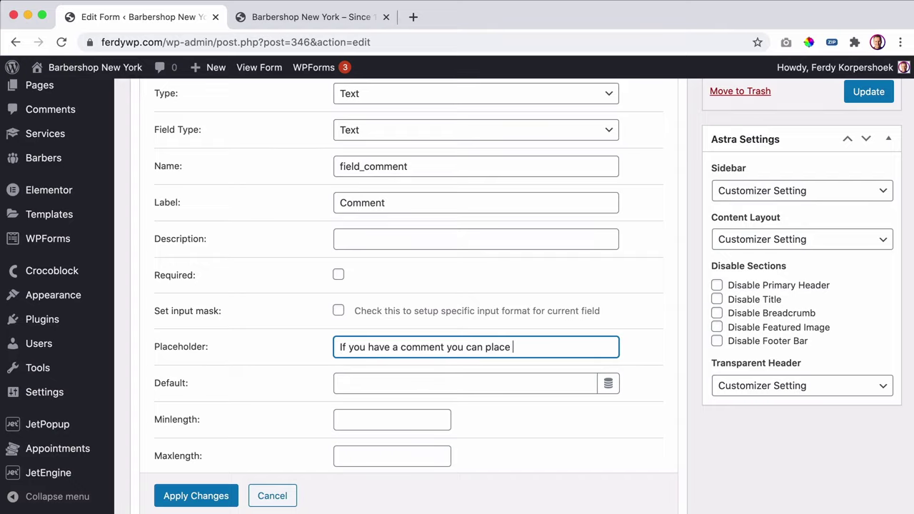
pyautogui.scroll(-5, 409, 280)
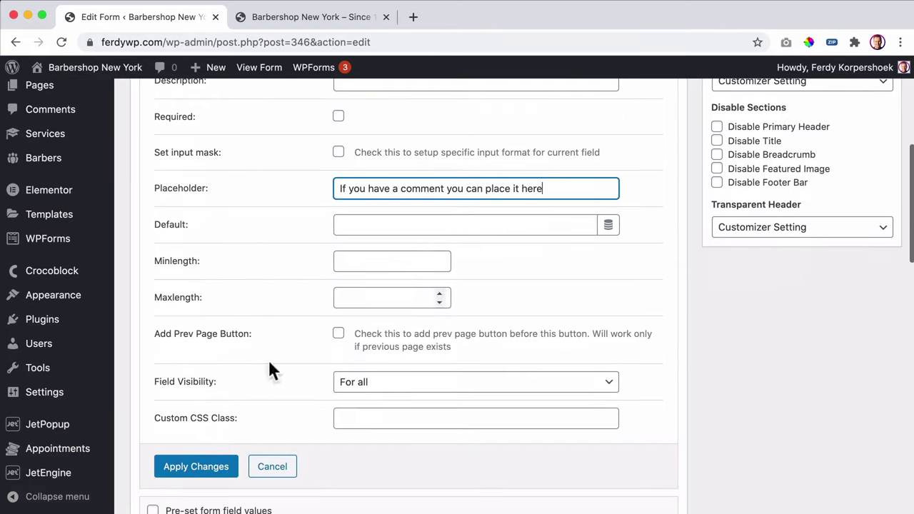
pyautogui.click(203, 471)
# - Move the Submit Button below the comment field and update the form
pyautogui.scroll(4, 338, 320)
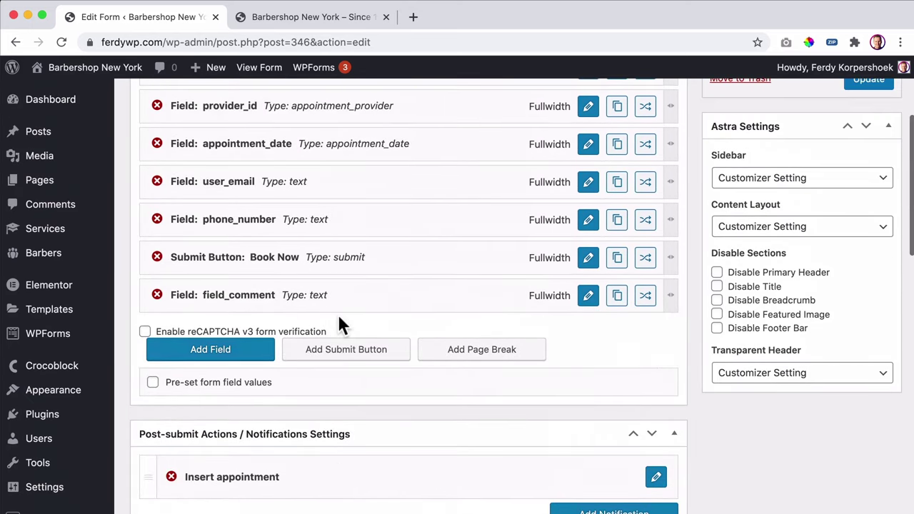
pyautogui.moveTo(233, 255); pyautogui.dragTo(235, 286)
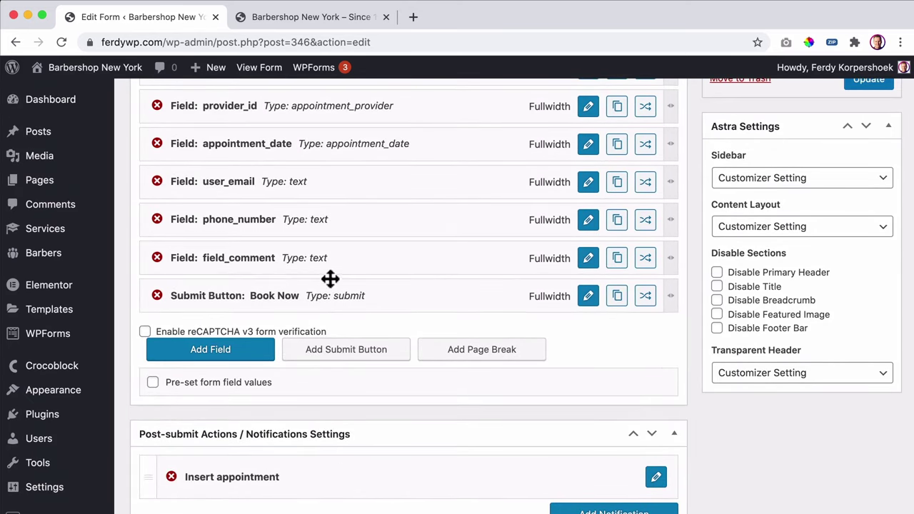
pyautogui.click(883, 90)
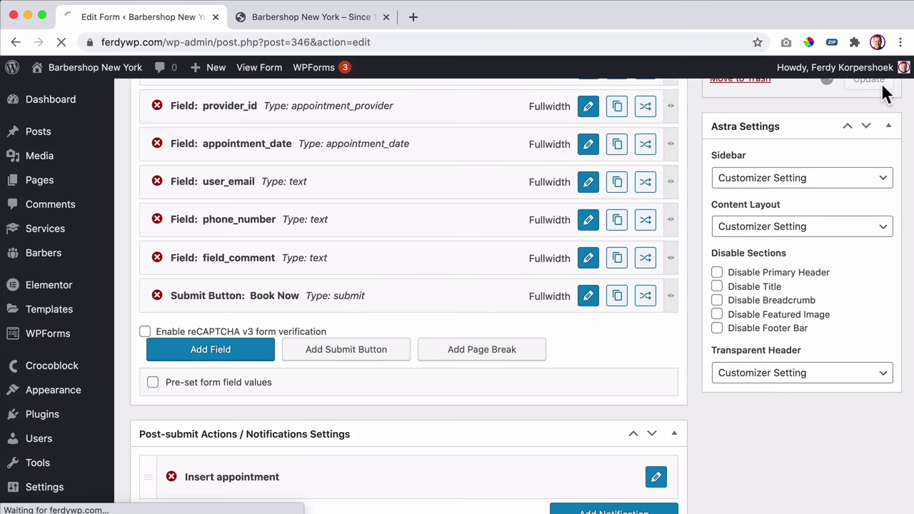
# - Reload the Barbershop homepage and review the updated booking form, leaving Mustache Trim selected
pyautogui.click(310, 18)
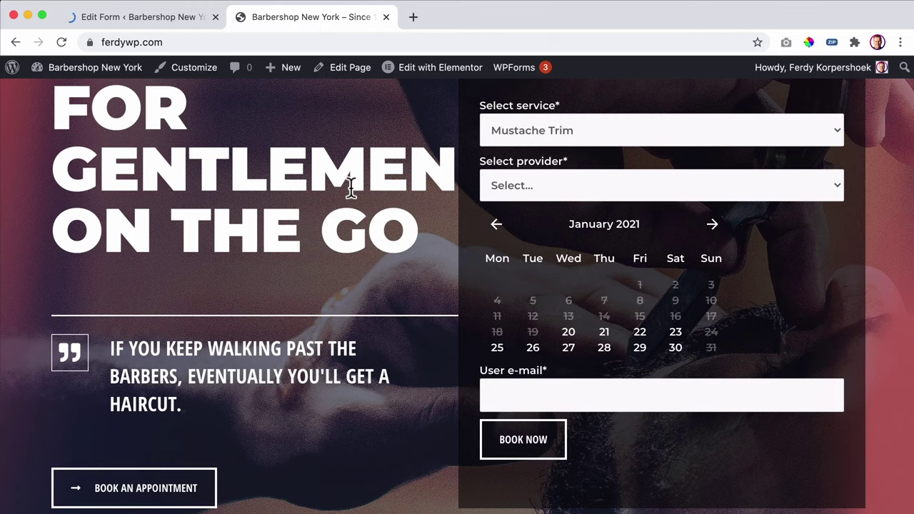
pyautogui.press('super+r')
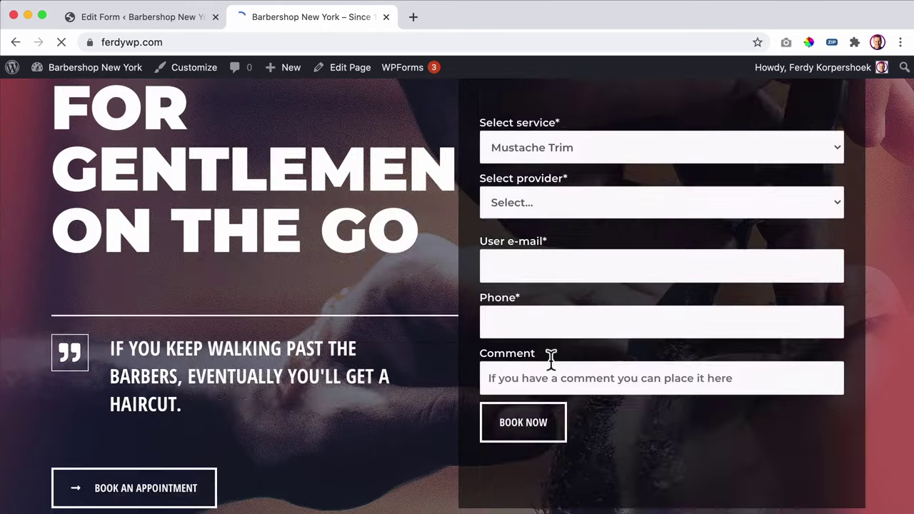
pyautogui.scroll(-1, 551, 358)
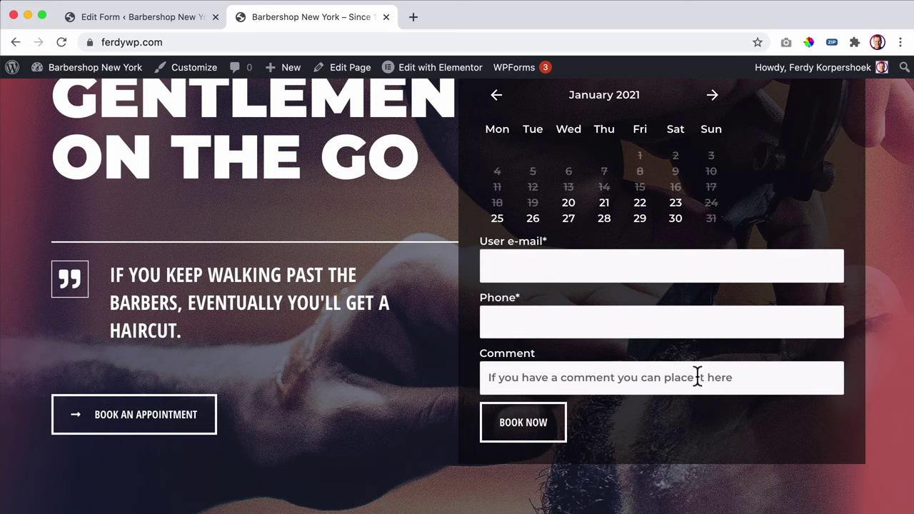
pyautogui.scroll(5, 697, 377)
pyautogui.scroll(-4, 673, 367)
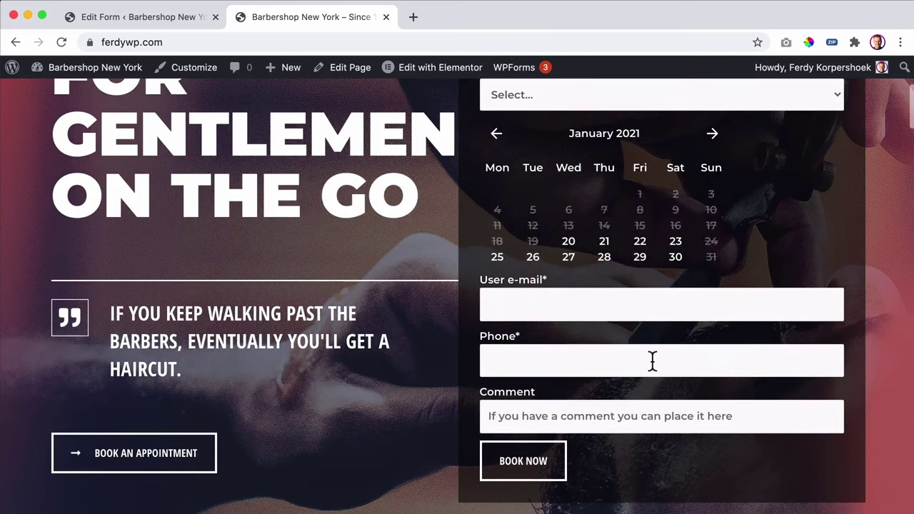
pyautogui.scroll(4, 652, 361)
pyautogui.scroll(1, 655, 360)
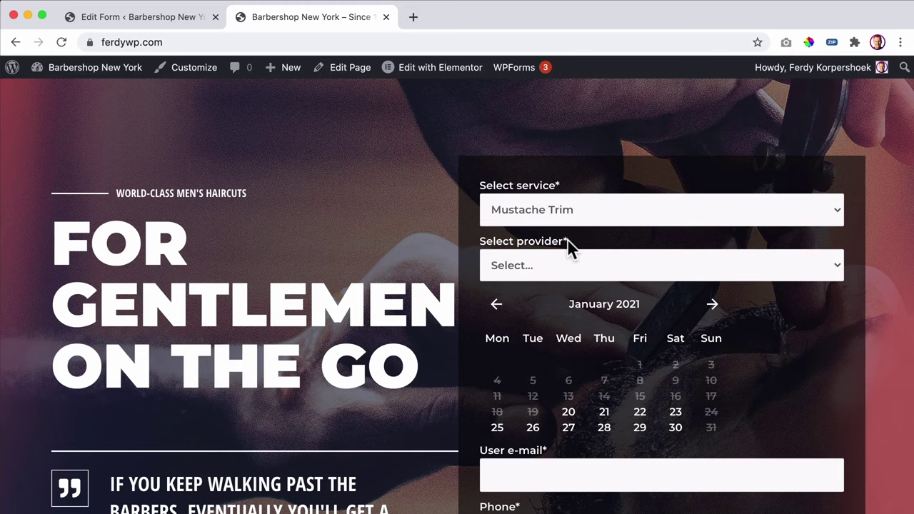
pyautogui.scroll(-4, 605, 246)
pyautogui.scroll(4, 605, 249)
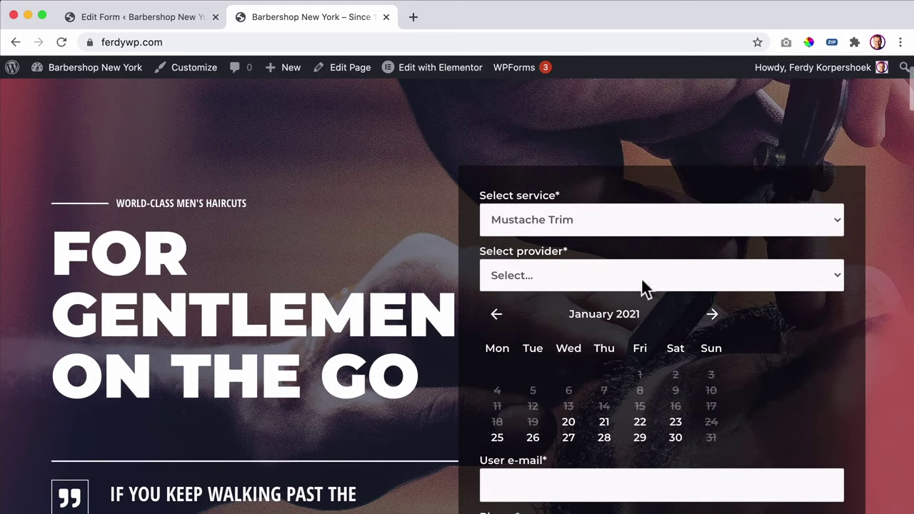
pyautogui.scroll(-10, 214, 275)
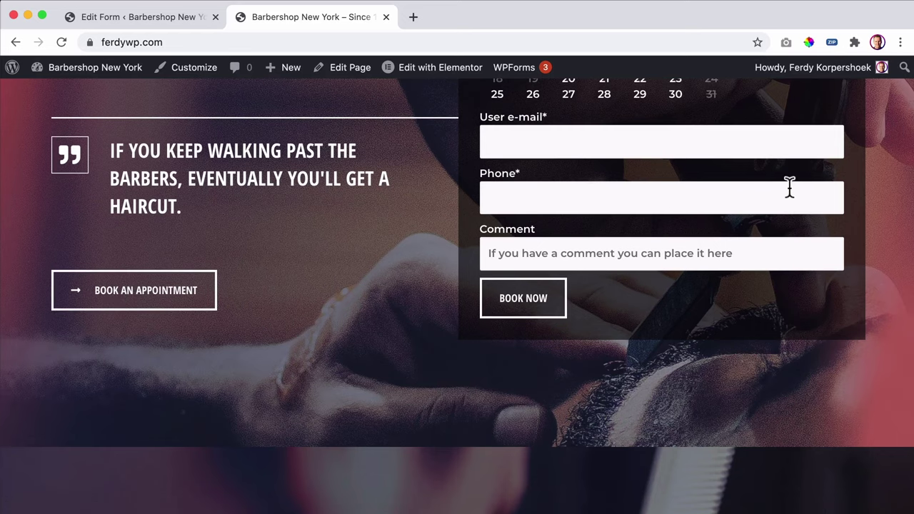
pyautogui.scroll(11, 789, 187)
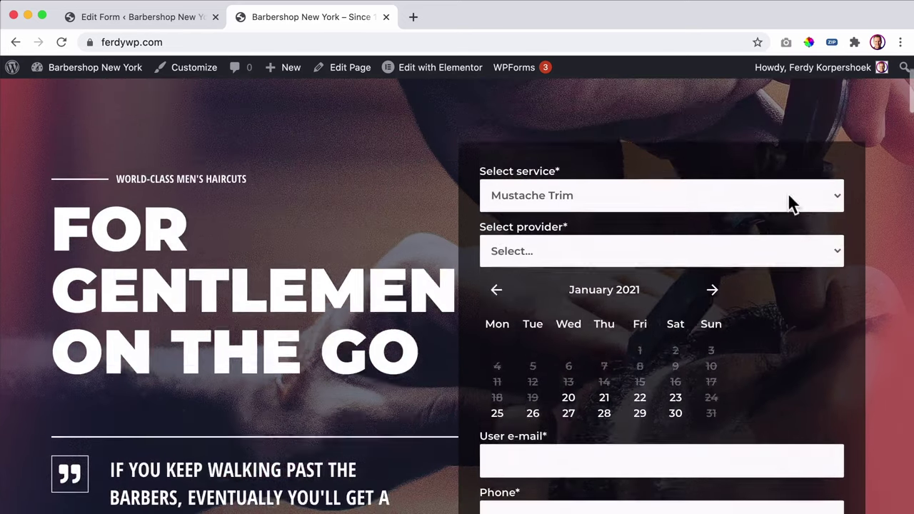
pyautogui.scroll(-3, 630, 214)
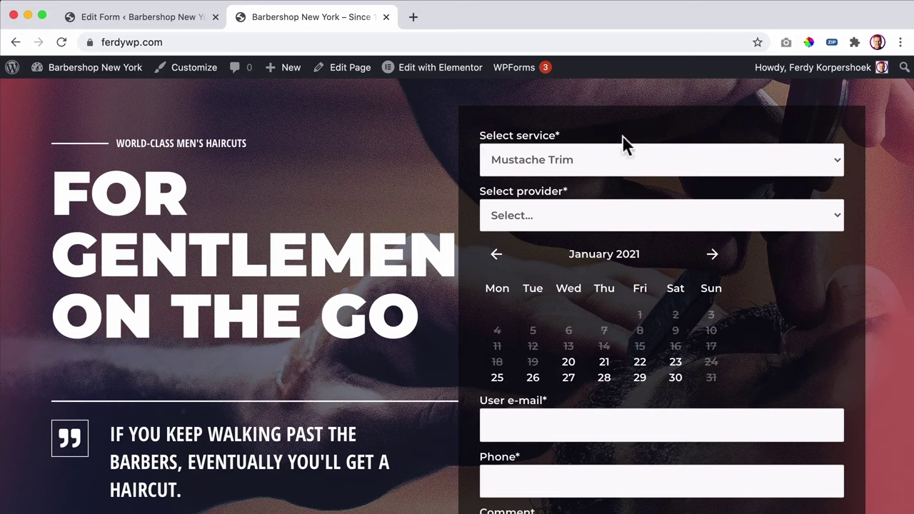
pyautogui.click(543, 159)
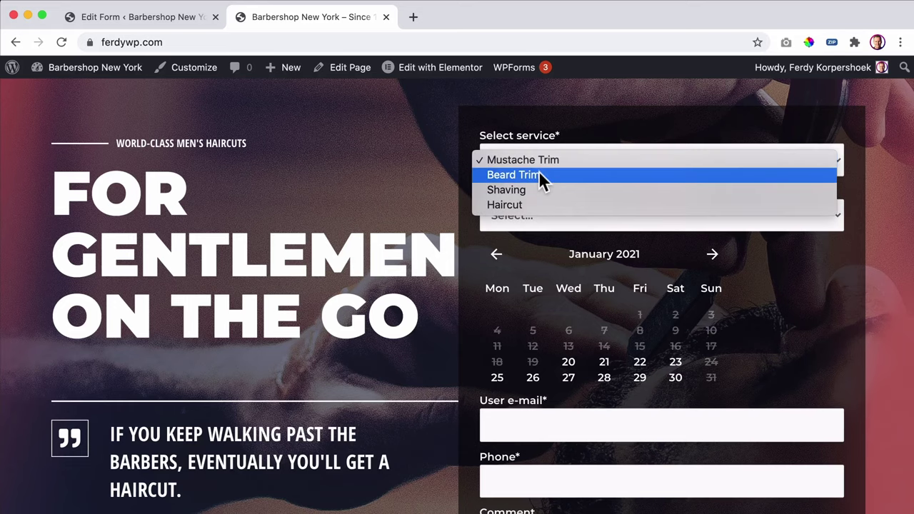
pyautogui.click(604, 138)
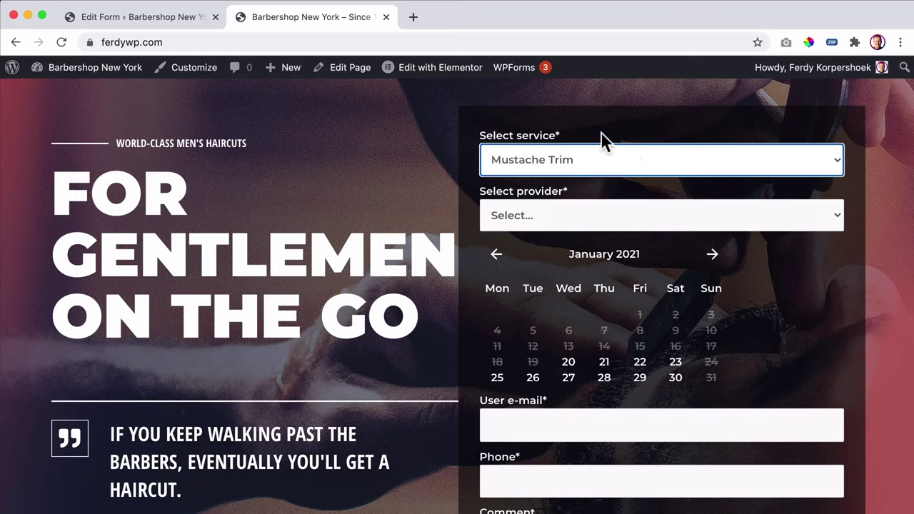
# - Launch the Local app through Spotlight search
pyautogui.press('super+space')
pyautogui.write('local')
pyautogui.press('Return')
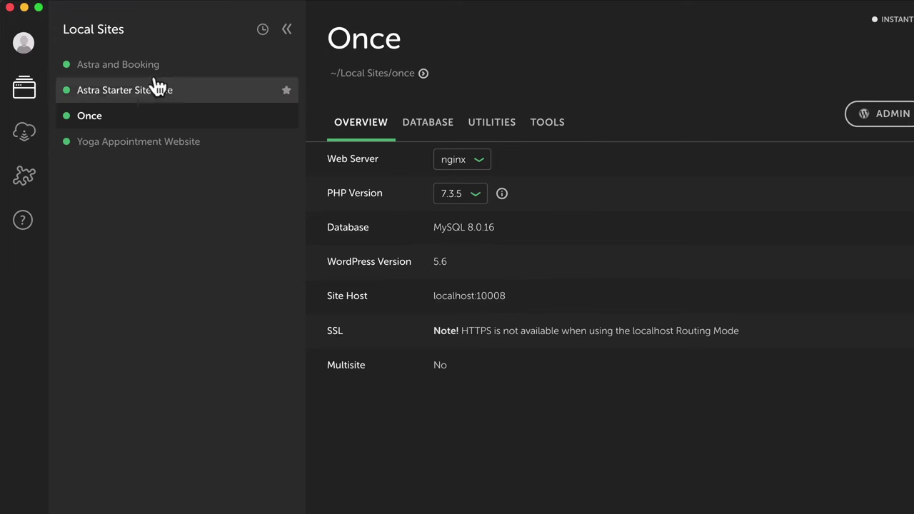
# - Open the Astra and Booking site's admin and try the Once site's Click Me popup
pyautogui.click(136, 68)
pyautogui.click(903, 120)
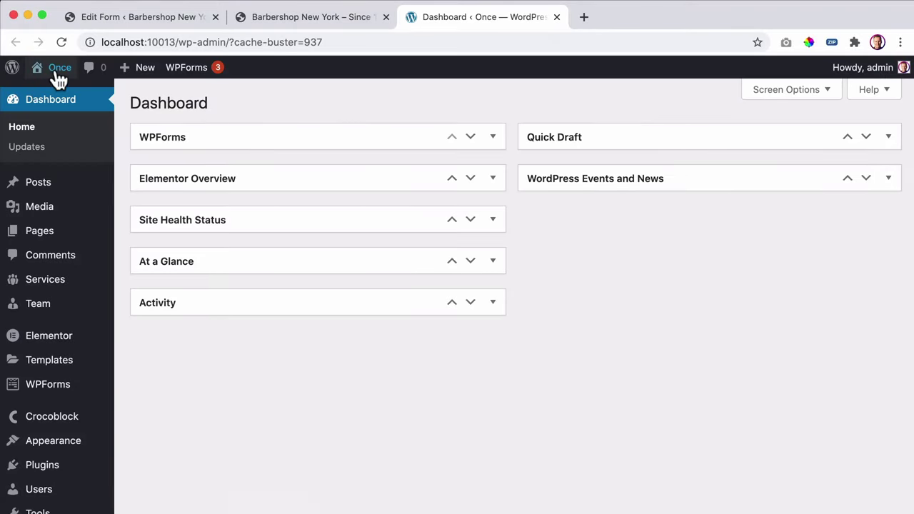
pyautogui.click(57, 68)
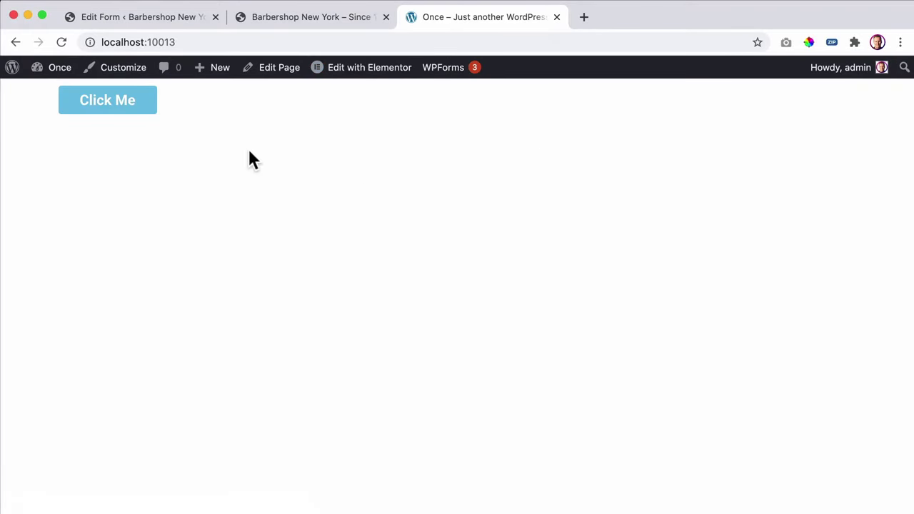
pyautogui.click(138, 109)
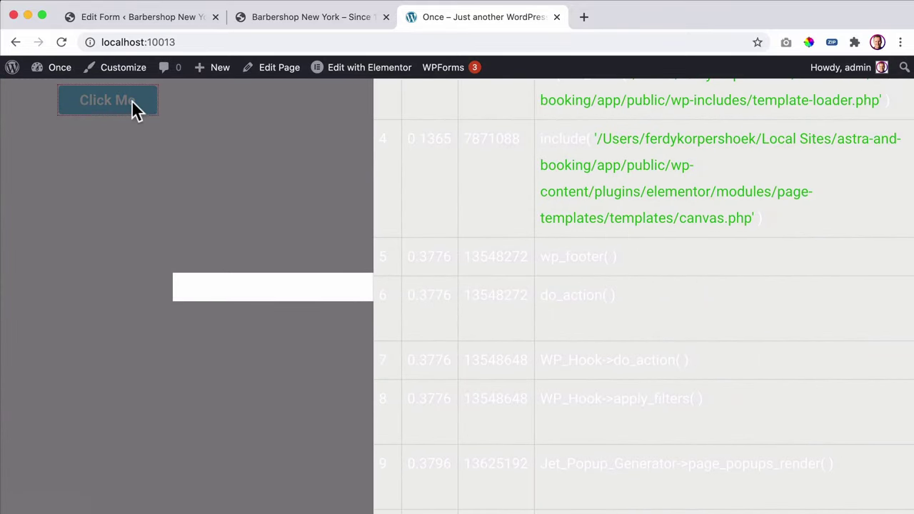
# - Close the Once tab and open the Yoga Appointment Website's admin from Local
pyautogui.click(557, 17)
pyautogui.press('super+Tab')
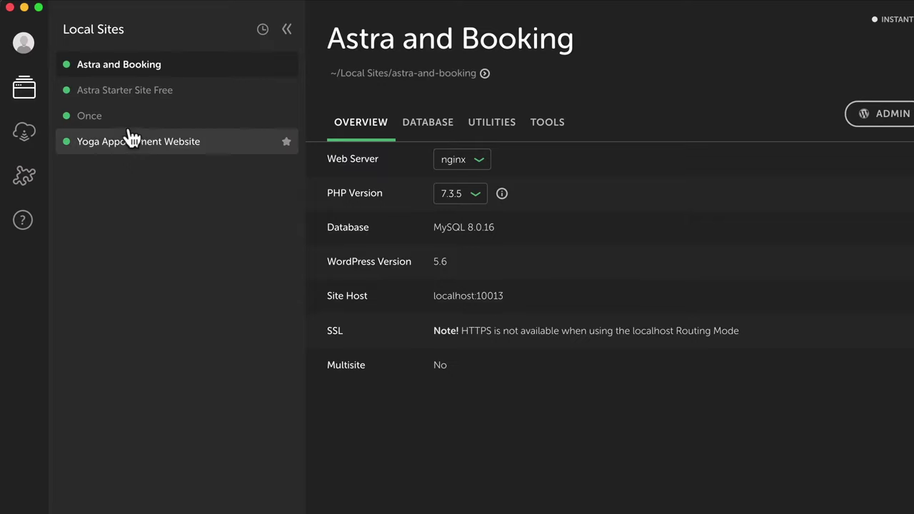
pyautogui.click(132, 150)
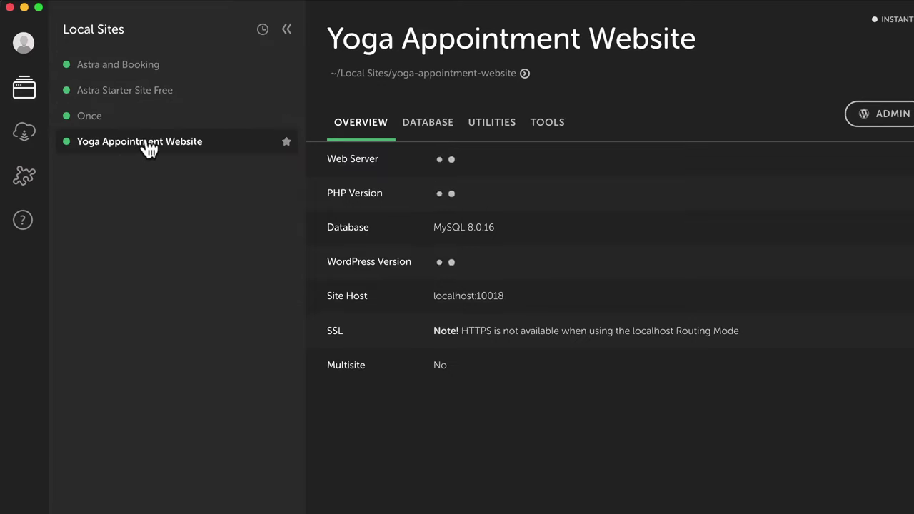
pyautogui.click(875, 114)
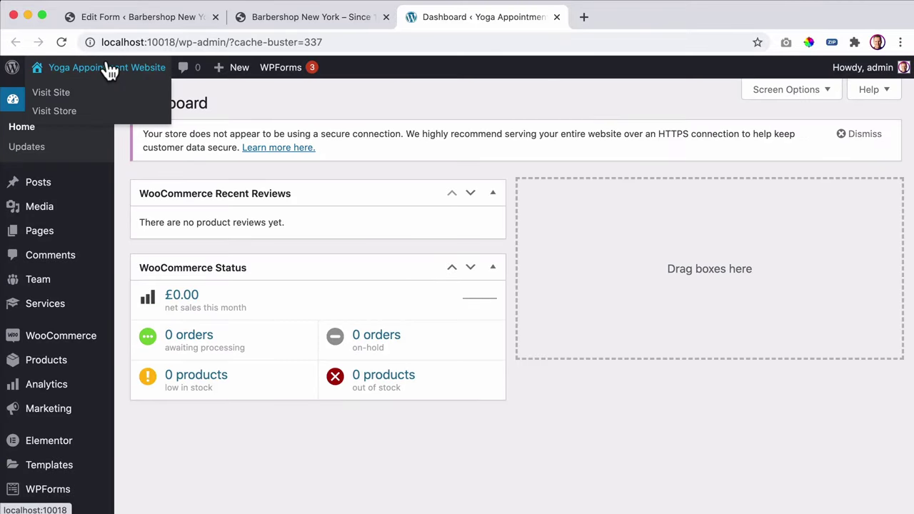
# - Open the Yoga site's booking popup, comparing it briefly with the Barbershop form
pyautogui.click(107, 72)
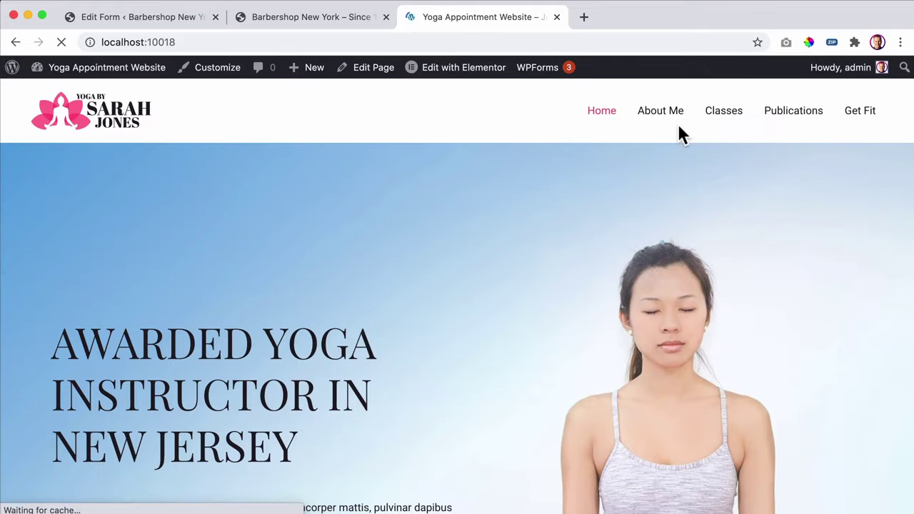
pyautogui.scroll(-3, 351, 205)
pyautogui.scroll(-2, 352, 204)
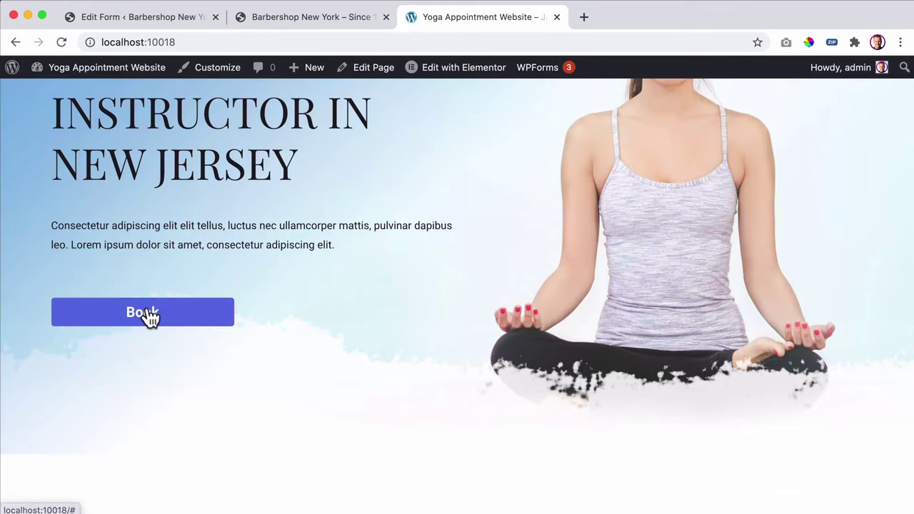
pyautogui.click(149, 314)
pyautogui.scroll(2, 692, 164)
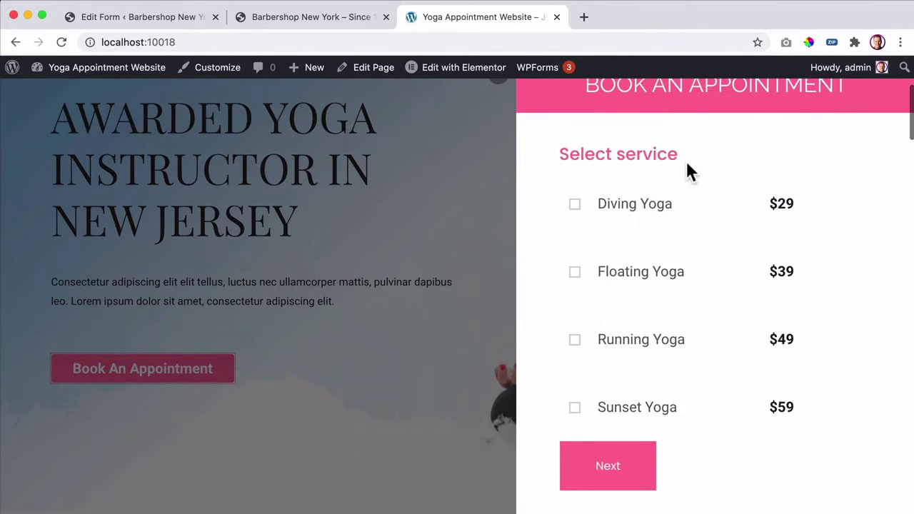
pyautogui.click(324, 20)
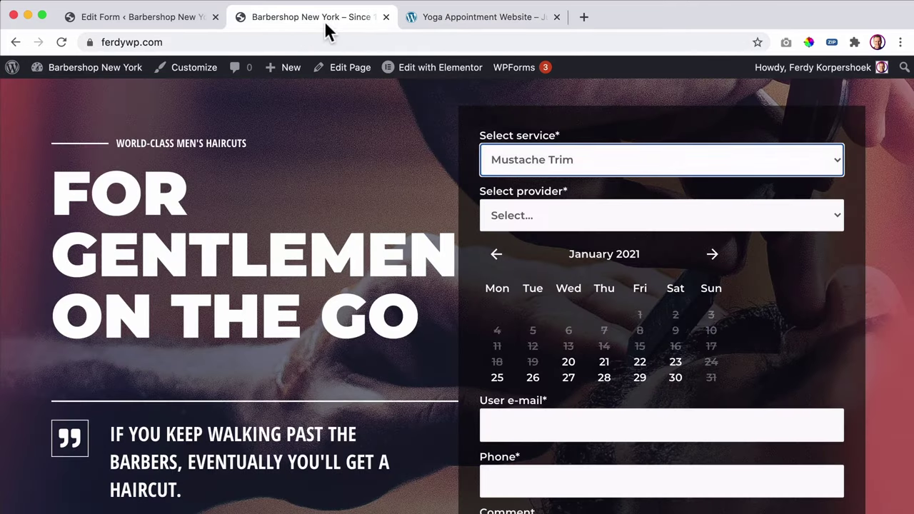
pyautogui.click(482, 21)
# - Book Diving Yoga with Anna on January 21, 10:00–11:00 AM, and advance to contact details
pyautogui.click(578, 217)
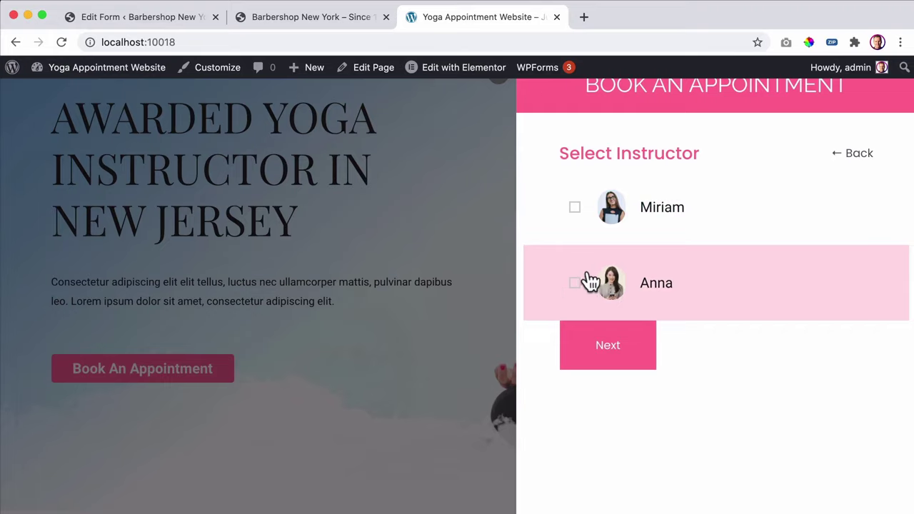
pyautogui.click(583, 283)
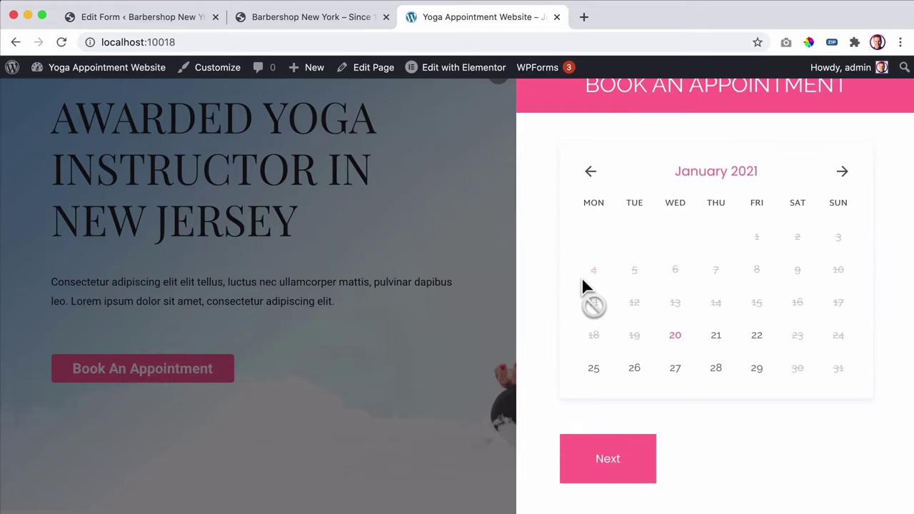
pyautogui.click(718, 336)
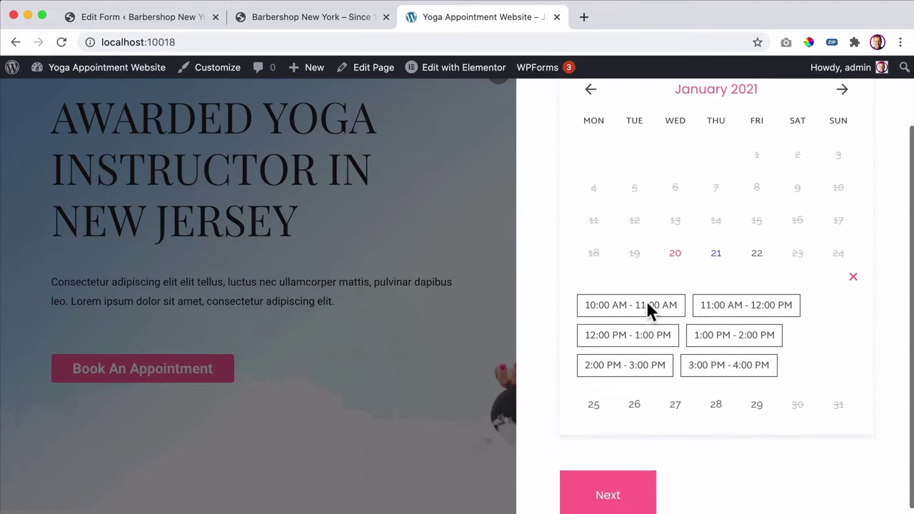
pyautogui.click(648, 307)
pyautogui.scroll(-3, 627, 465)
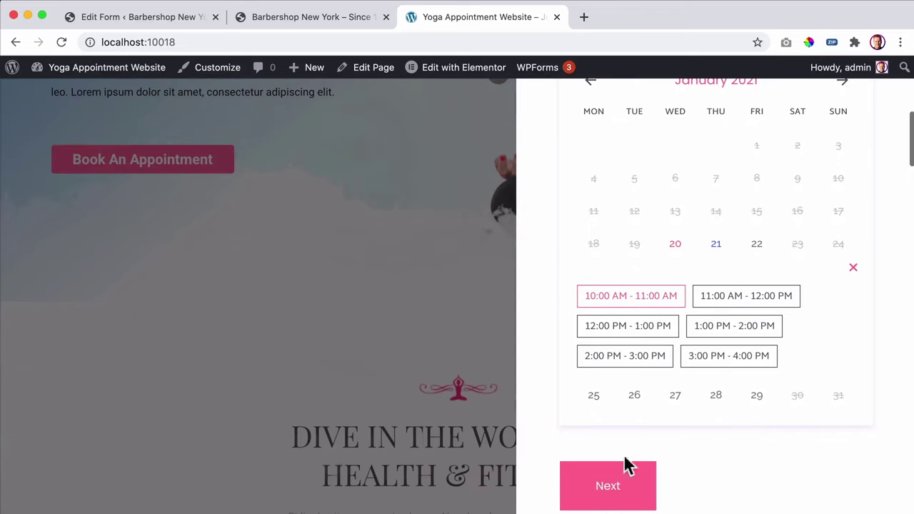
pyautogui.click(625, 465)
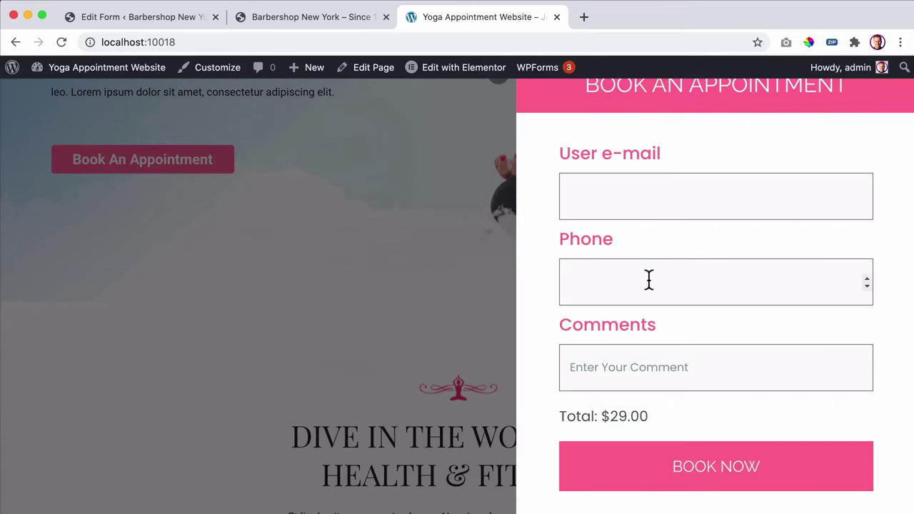
# - Highlight the Total: $29.00 line, then close the Yoga site tab
pyautogui.moveTo(580, 418); pyautogui.dragTo(652, 416)
pyautogui.click(677, 415)
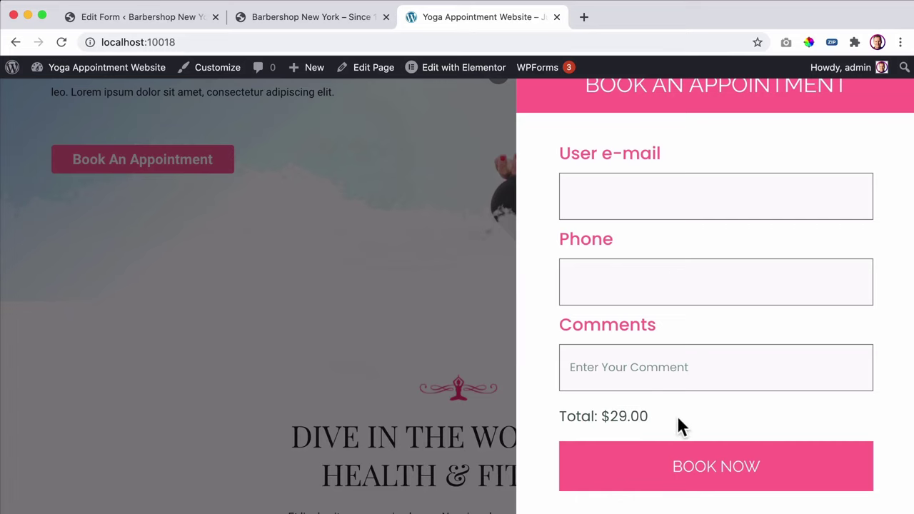
pyautogui.scroll(3, 689, 436)
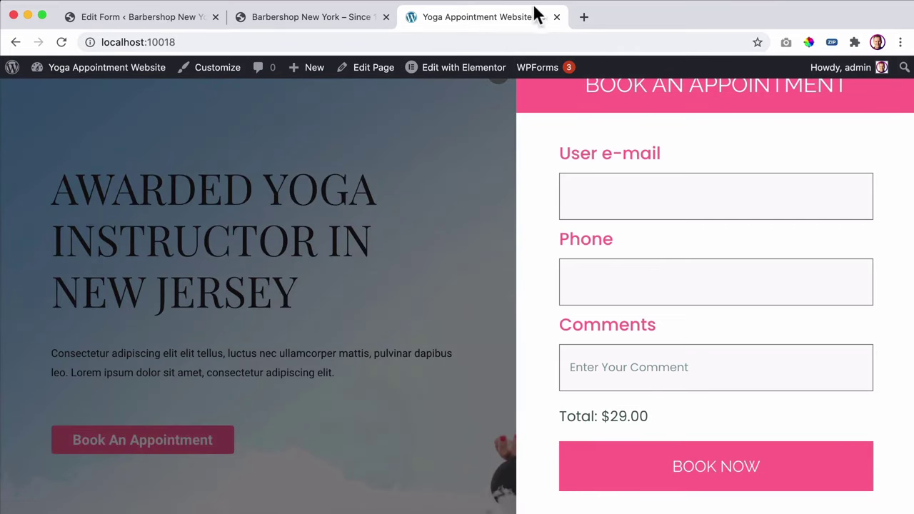
pyautogui.click(556, 16)
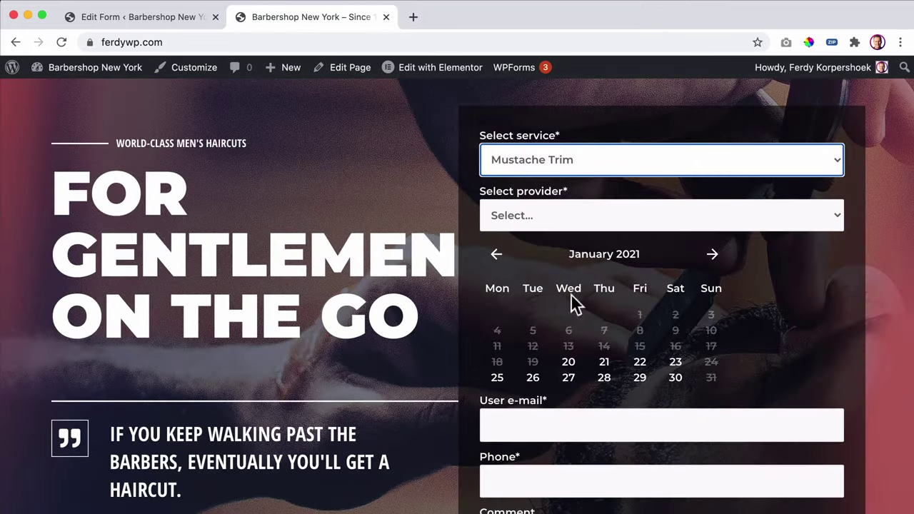
# - Scroll through the Barbershop booking form to confirm the Phone and Comment fields above Book Now
pyautogui.click(530, 181)
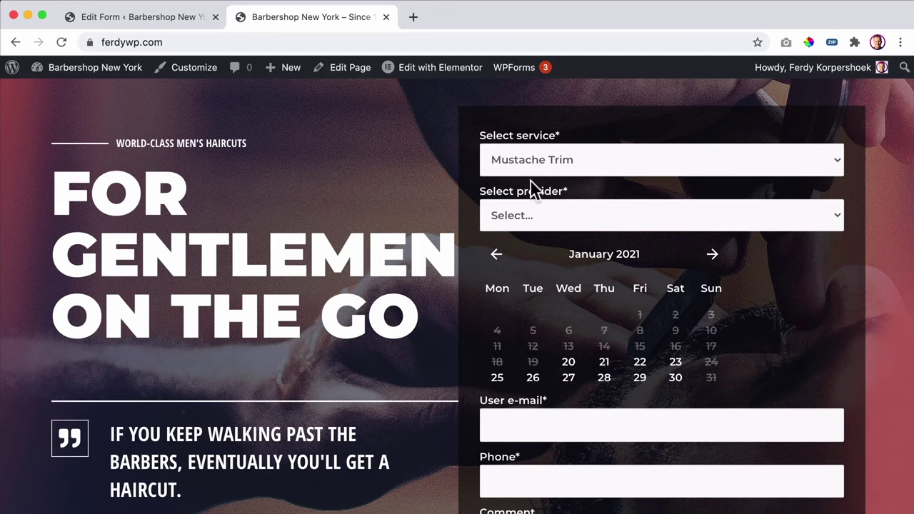
pyautogui.scroll(-3, 649, 143)
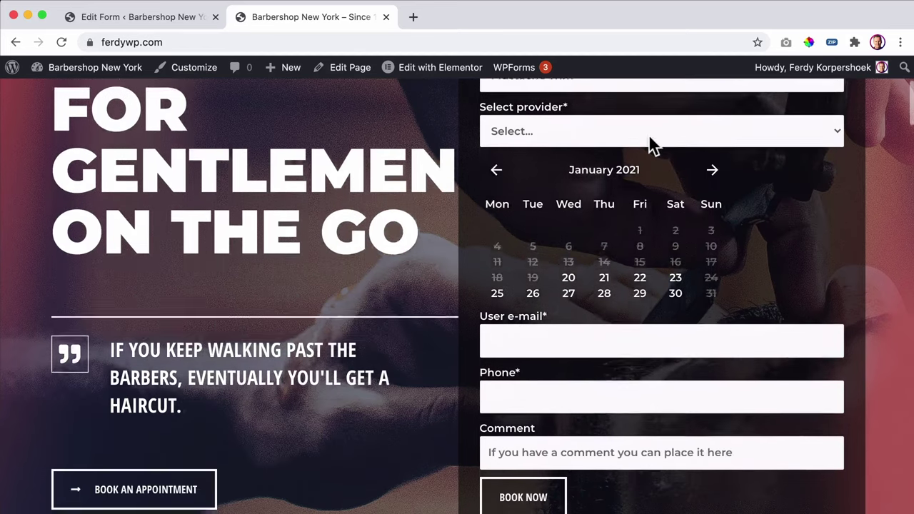
pyautogui.scroll(5, 649, 143)
pyautogui.scroll(-5, 646, 143)
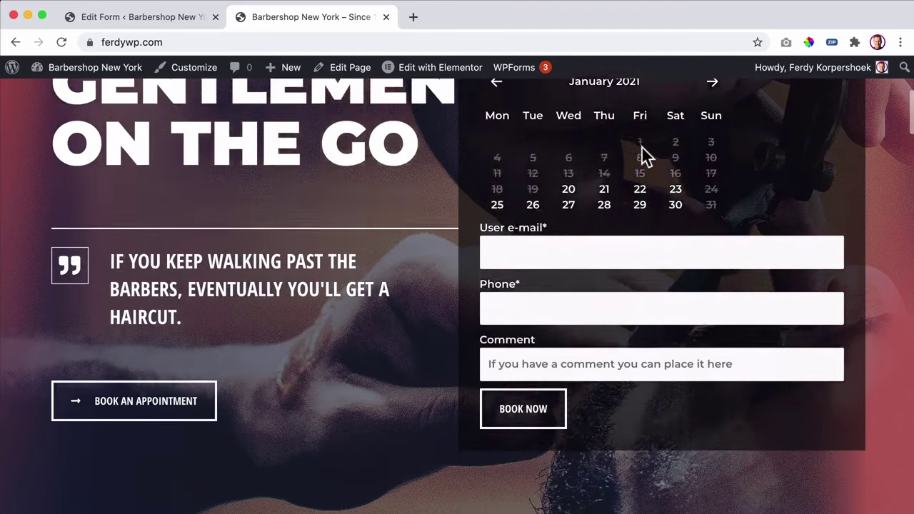
pyautogui.scroll(3, 643, 151)
pyautogui.scroll(1, 645, 155)
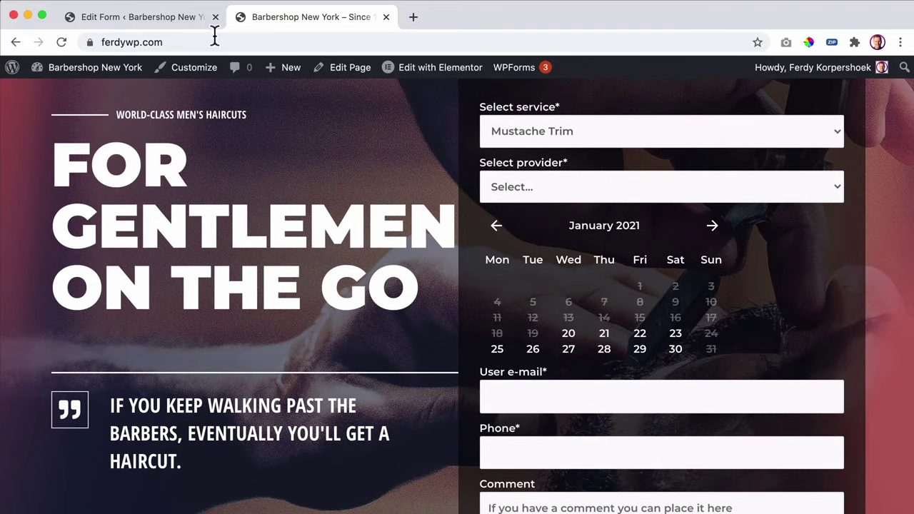
# - Open Haircut, Shaving, Beard Trim and Mustache Trim in separate edit tabs from the Services list
pyautogui.click(169, 19)
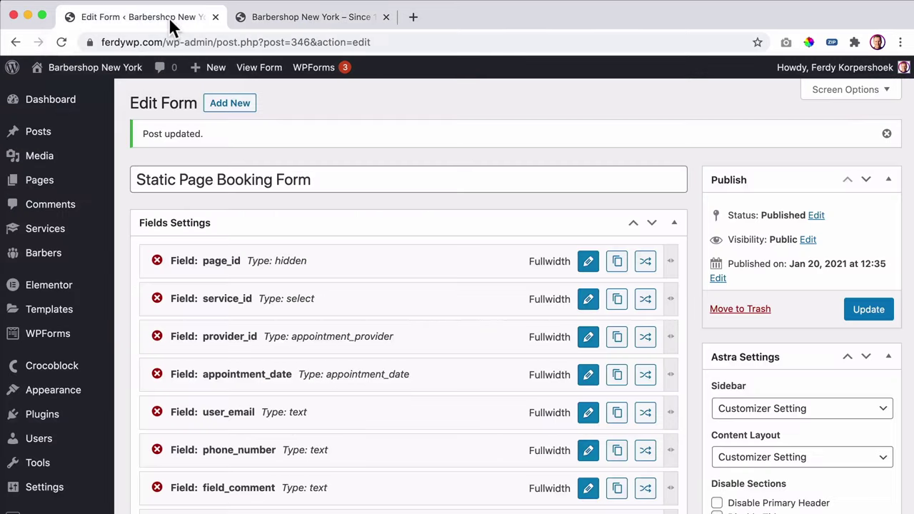
pyautogui.moveTo(75, 236)
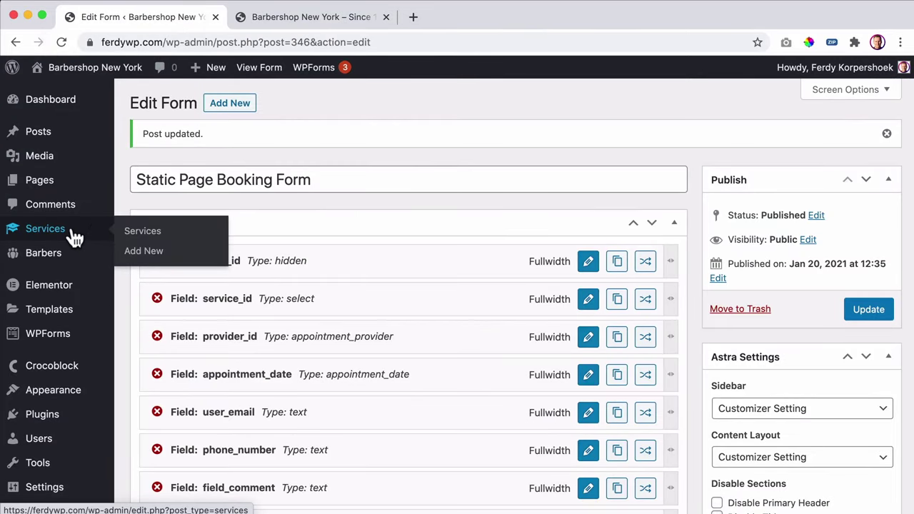
pyautogui.click(45, 228)
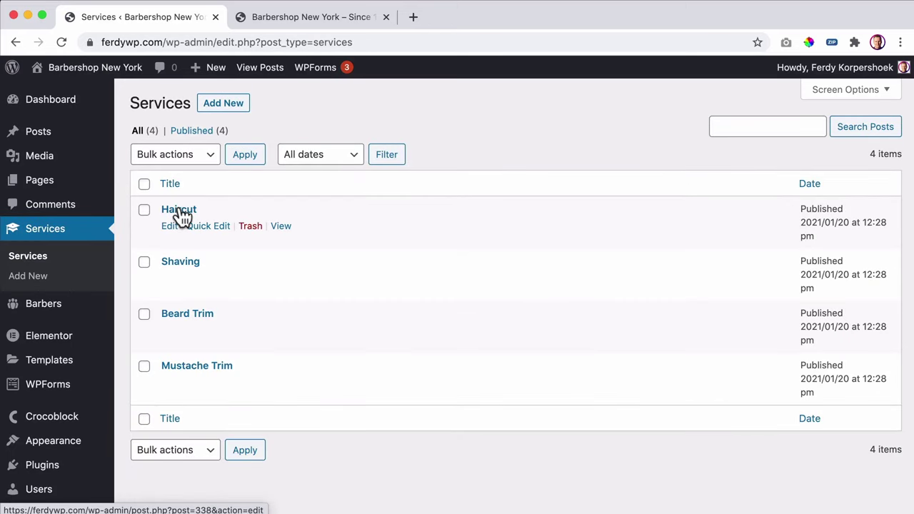
pyautogui.keyDown('super'); pyautogui.click(181, 212); pyautogui.keyUp('super')
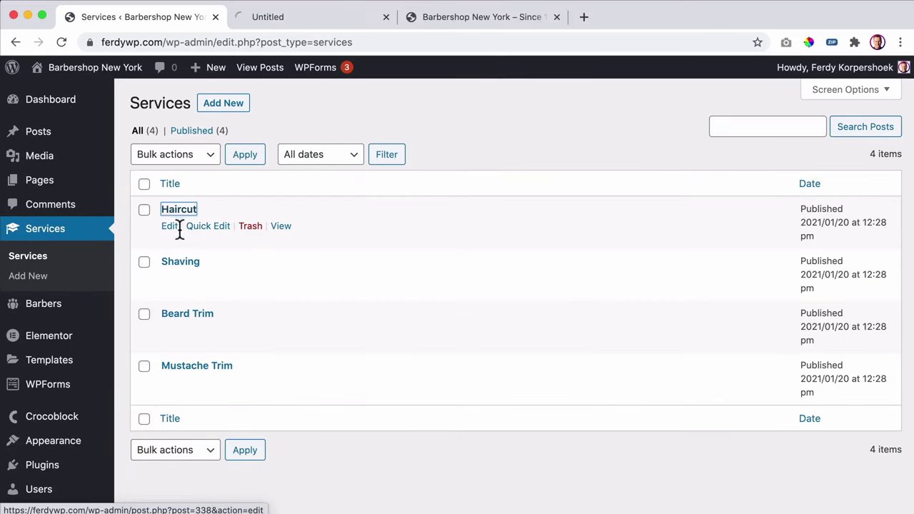
pyautogui.keyDown('super'); pyautogui.click(180, 263); pyautogui.keyUp('super')
pyautogui.keyDown('super'); pyautogui.click(186, 315); pyautogui.keyUp('super')
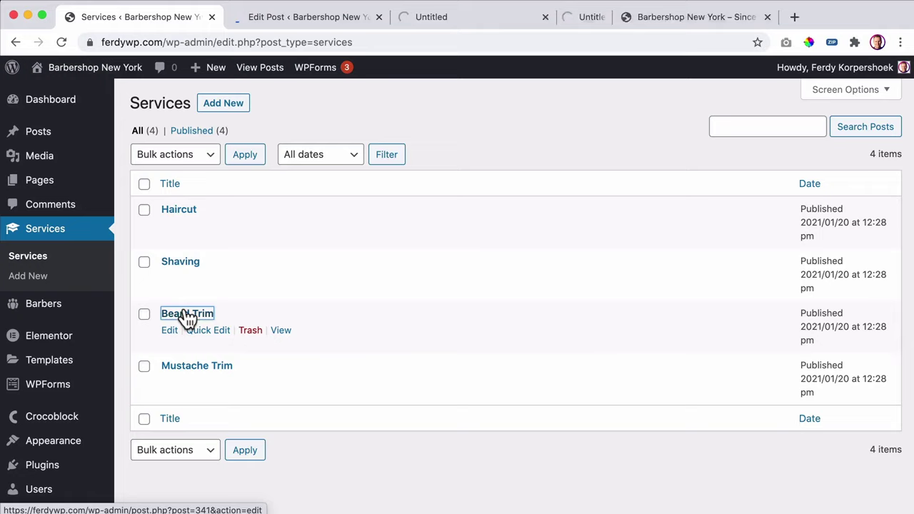
pyautogui.keyDown('super'); pyautogui.click(187, 369); pyautogui.keyUp('super')
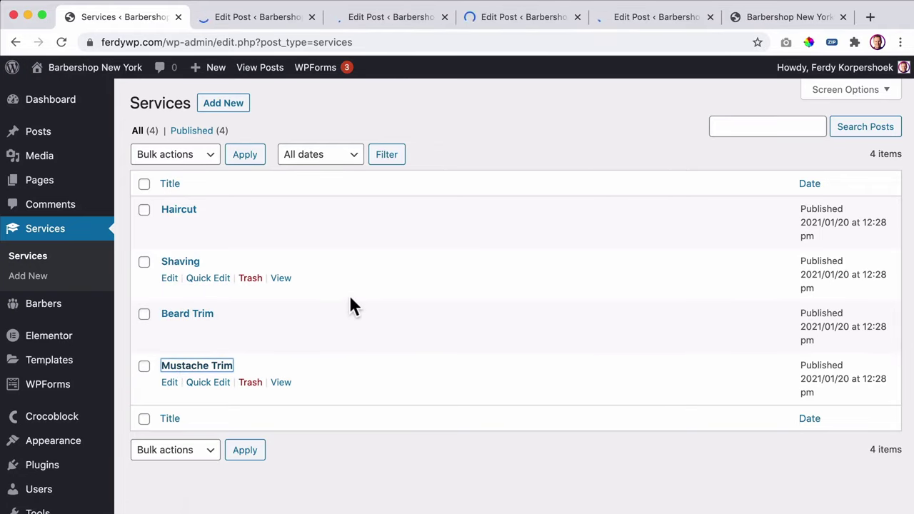
# - Check the Haircut service editor, then return to the Services list tab
pyautogui.hotkey('ctrl', 'Tab')
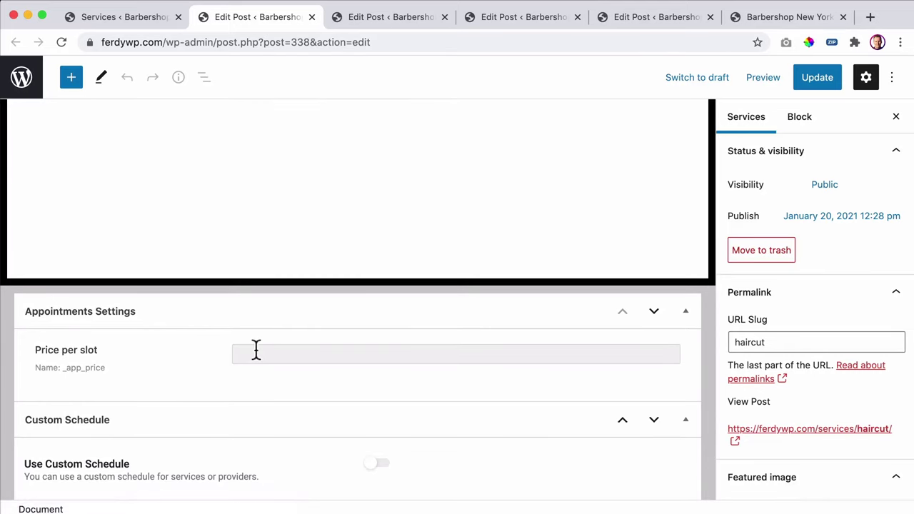
pyautogui.click(152, 20)
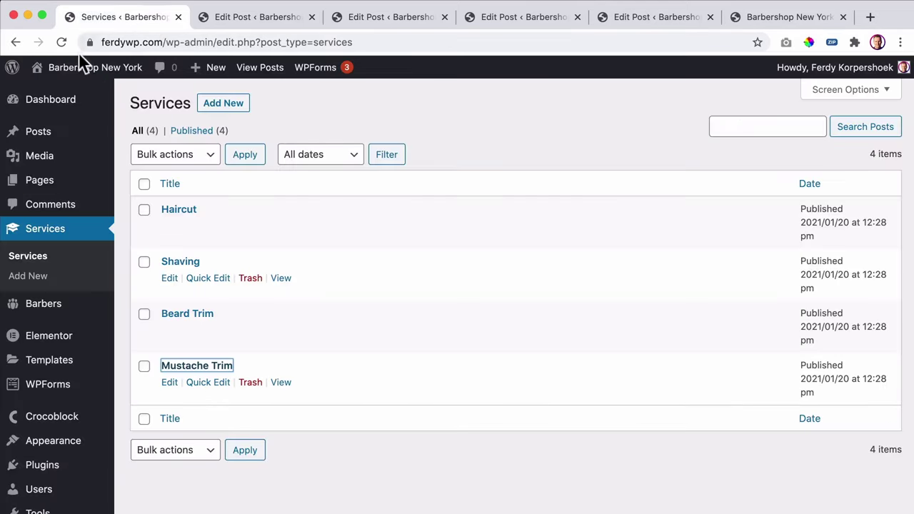
pyautogui.moveTo(78, 72)
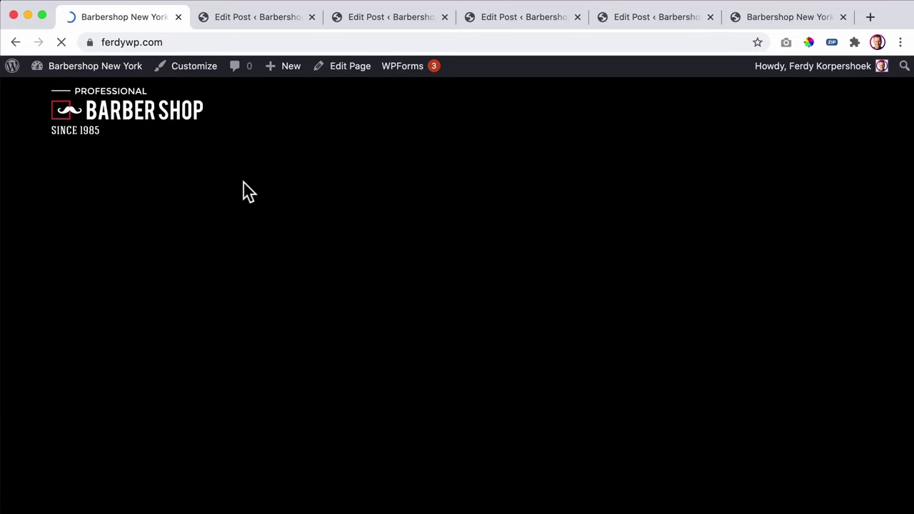
# - Scroll down to the homepage Pricing section, then return to the Haircut service editor
pyautogui.scroll(-15, 242, 191)
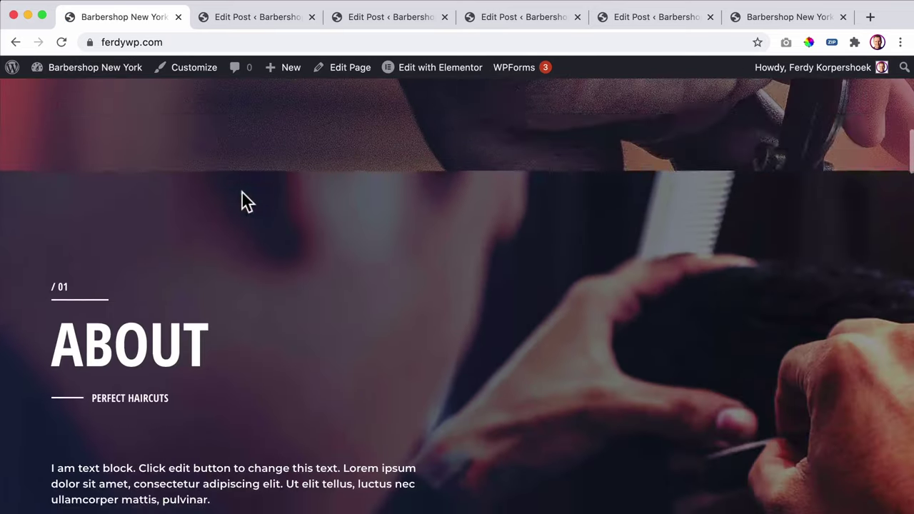
pyautogui.scroll(-10, 241, 191)
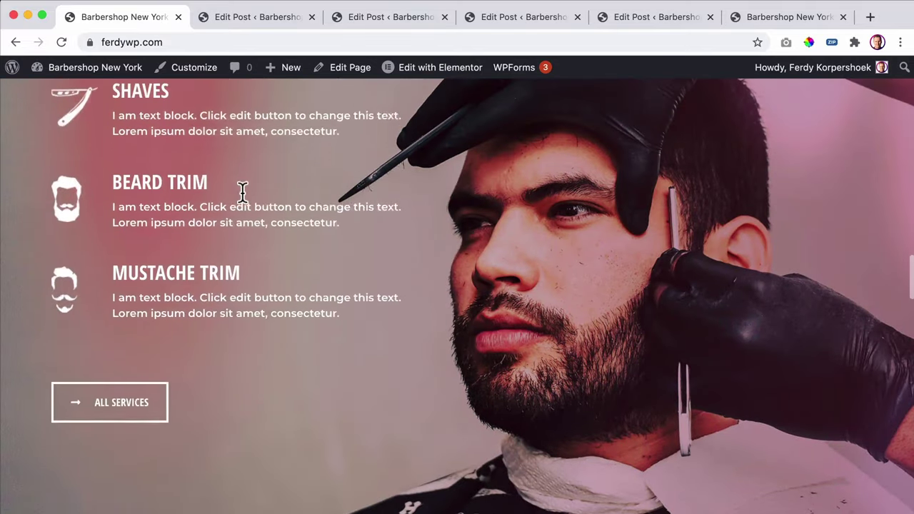
pyautogui.scroll(-5, 242, 191)
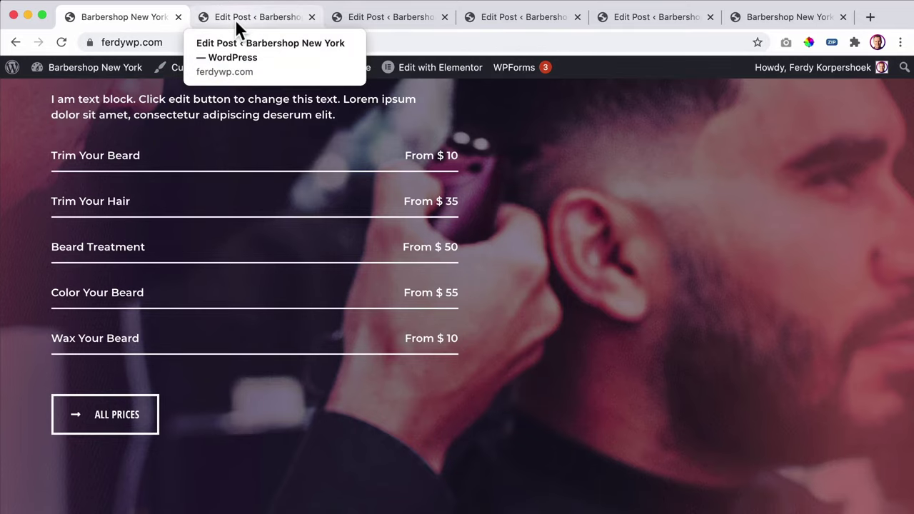
pyautogui.click(235, 19)
# - Set the Haircut service's price per slot to 35 and update it, checking the live price list
pyautogui.click(276, 355)
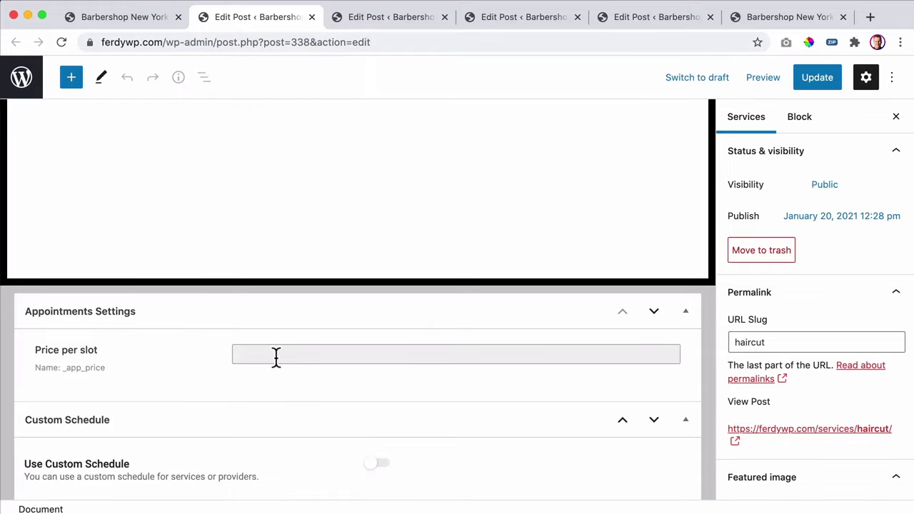
pyautogui.click(818, 83)
pyautogui.hotkey('ctrl', 'Tab')
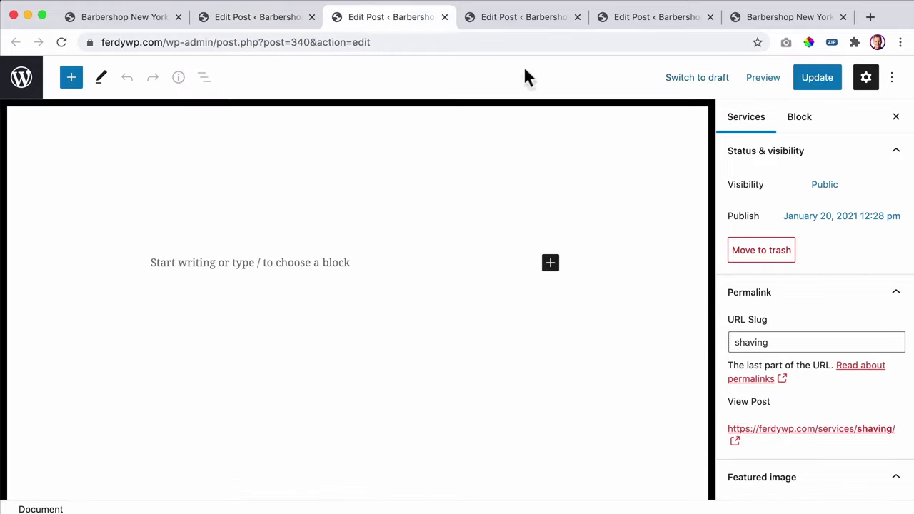
pyautogui.click(152, 21)
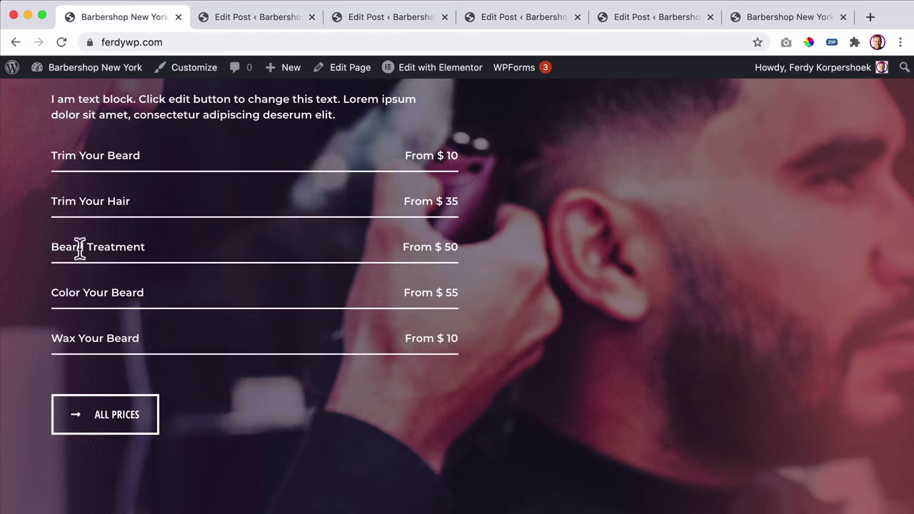
pyautogui.click(275, 21)
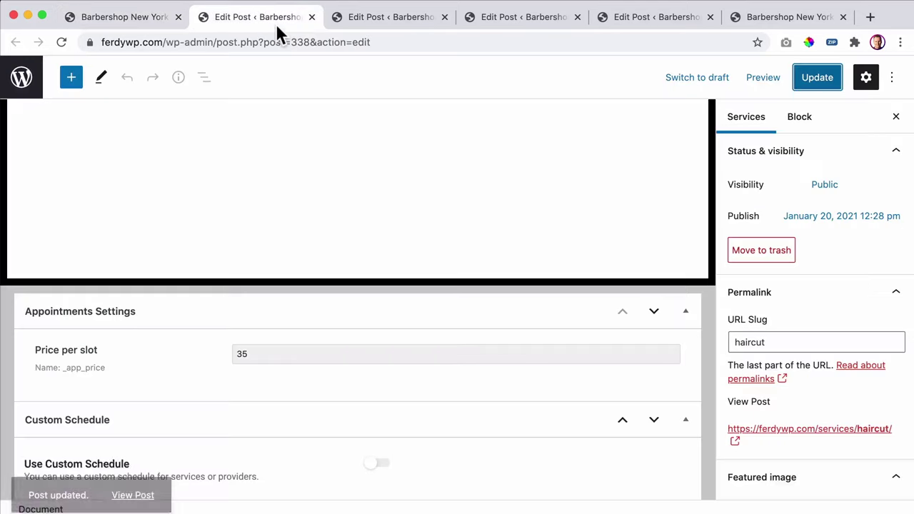
# - Set the Shaving service's price per slot to 15 and update it
pyautogui.click(382, 21)
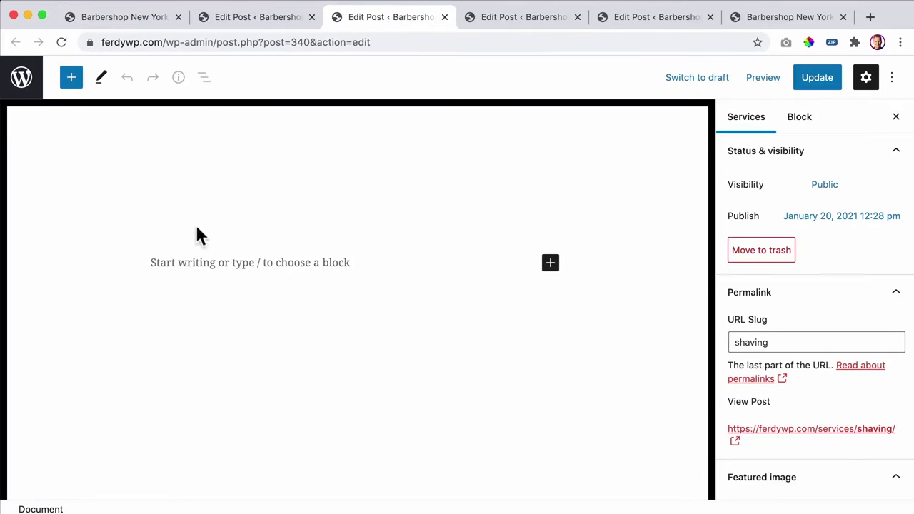
pyautogui.doubleClick(87, 207)
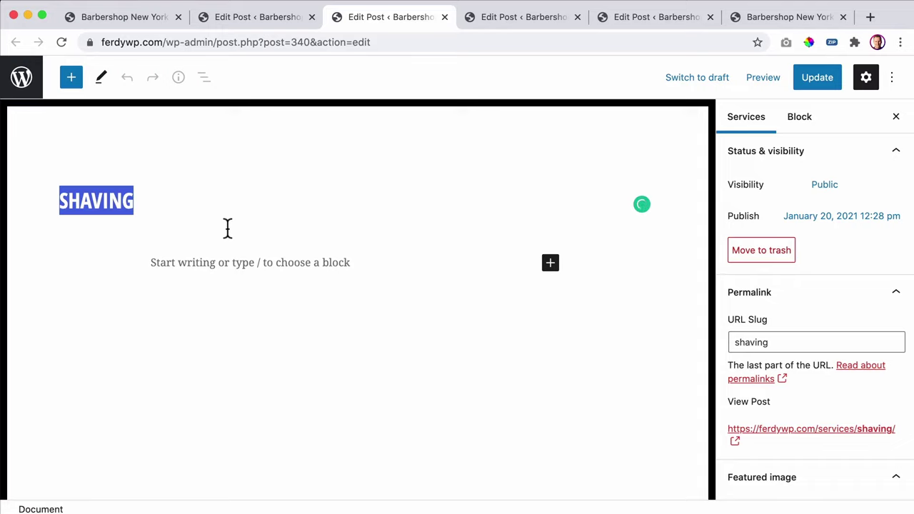
pyautogui.scroll(-5, 227, 227)
pyautogui.click(247, 351)
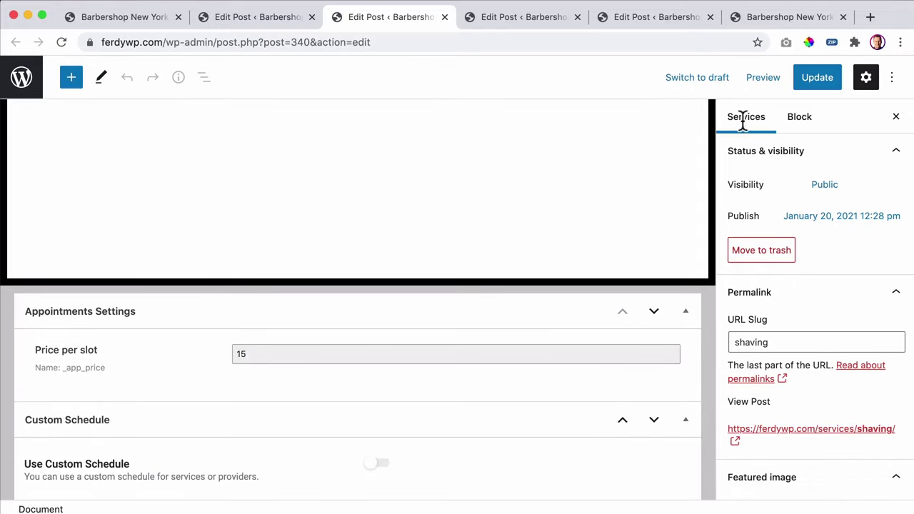
pyautogui.click(831, 81)
# - Set the Beard Trim service's price per slot to 30 and update it
pyautogui.hotkey('ctrl', 'Tab')
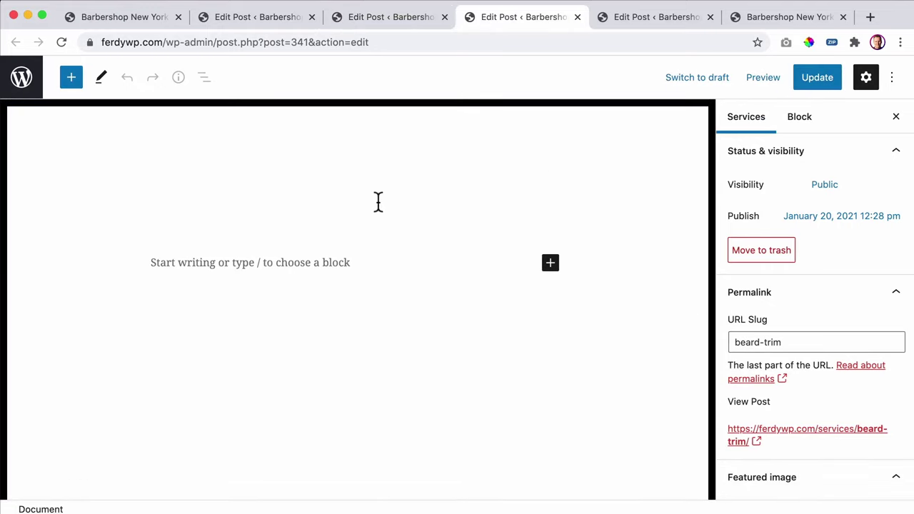
pyautogui.moveTo(247, 190); pyautogui.dragTo(55, 193)
pyautogui.scroll(-5, 227, 230)
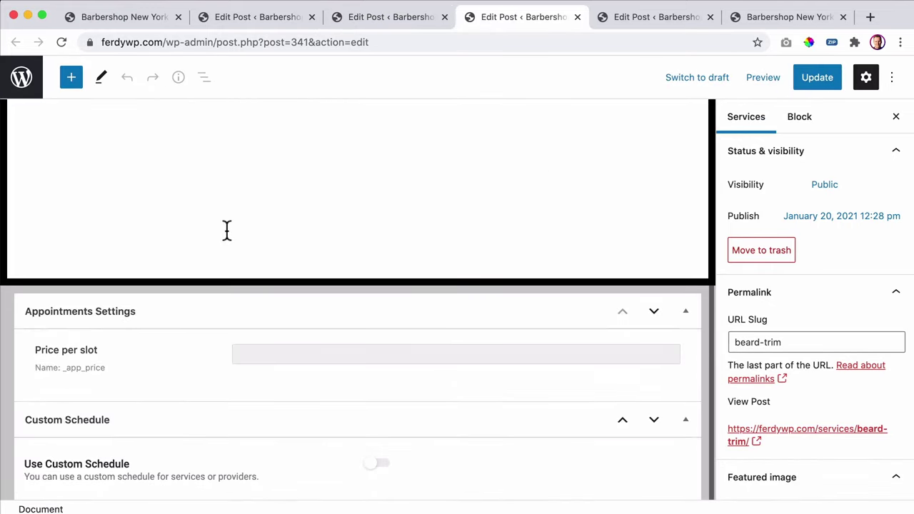
pyautogui.click(275, 350)
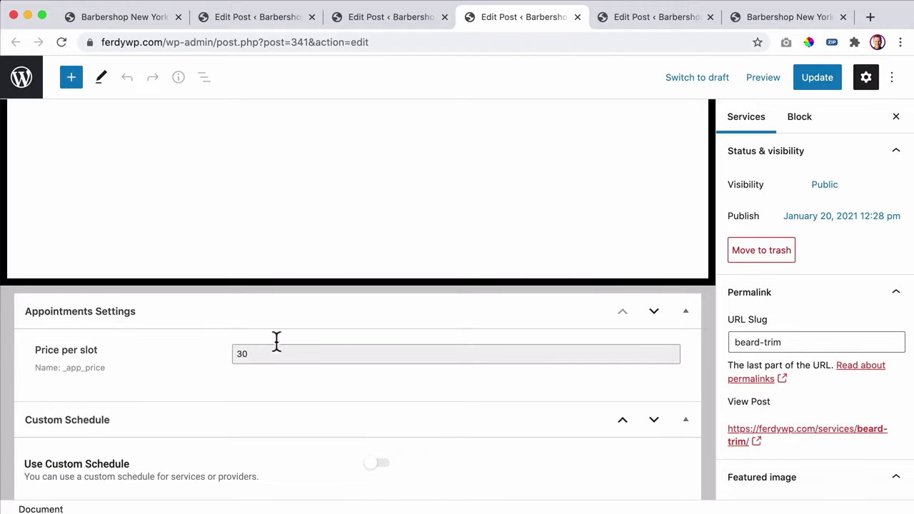
pyautogui.click(833, 82)
# - Set Mustache Trim's price per slot to 35, update it, and return to the booking page
pyautogui.click(635, 17)
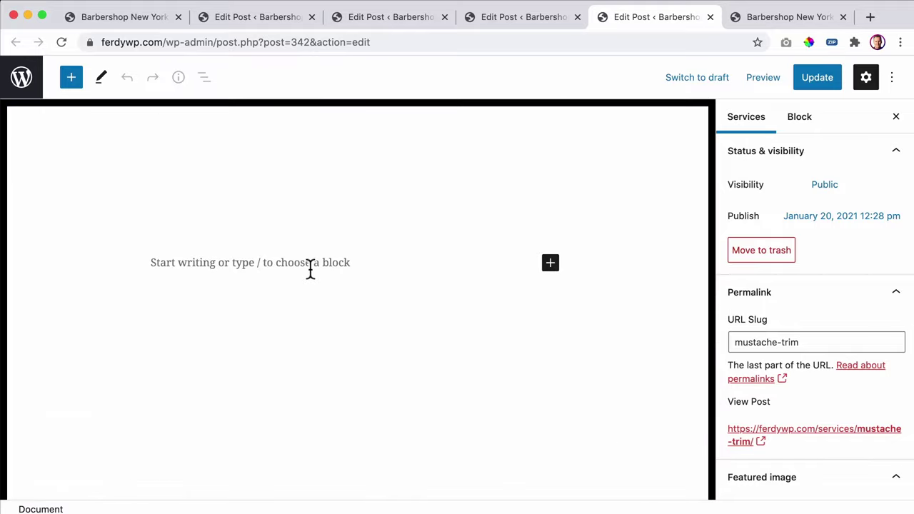
pyautogui.scroll(-5, 304, 319)
pyautogui.click(278, 353)
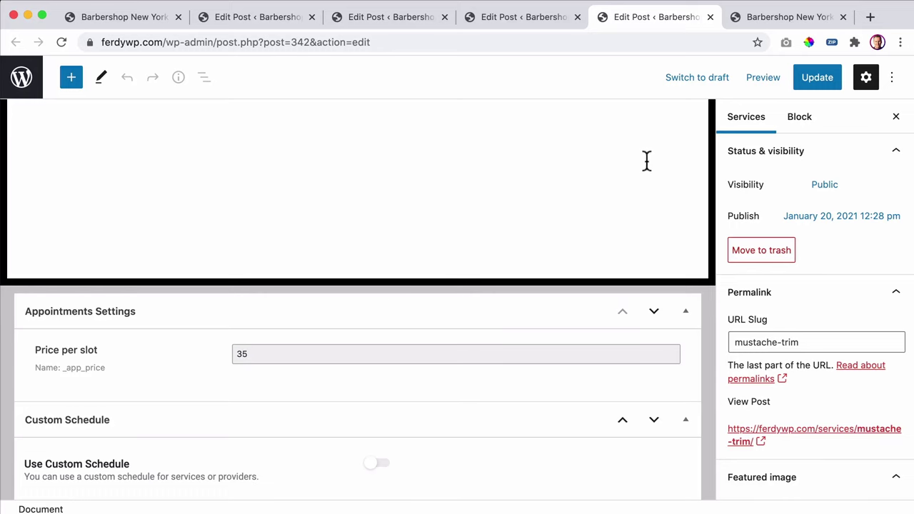
pyautogui.click(816, 78)
pyautogui.click(805, 20)
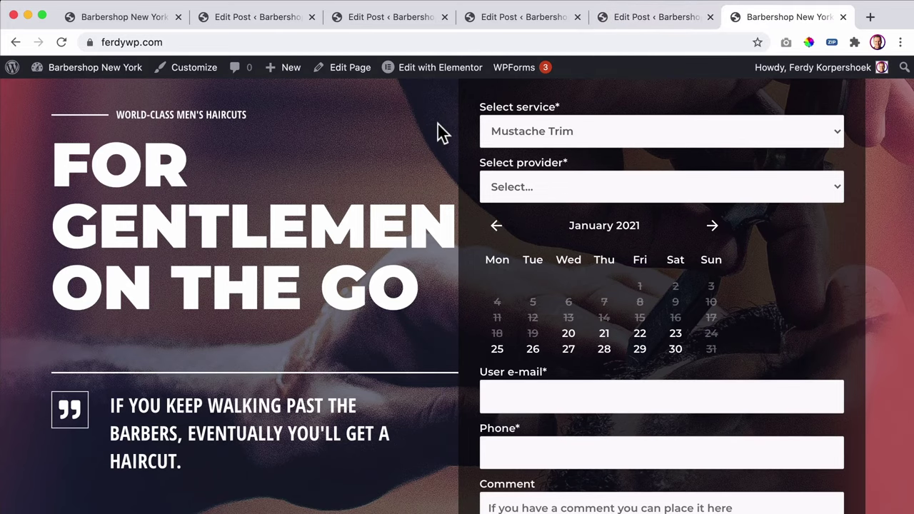
# - Reload the booking page and pick Beard Trim with Roy on January 21 to list time slots
pyautogui.press('super+r')
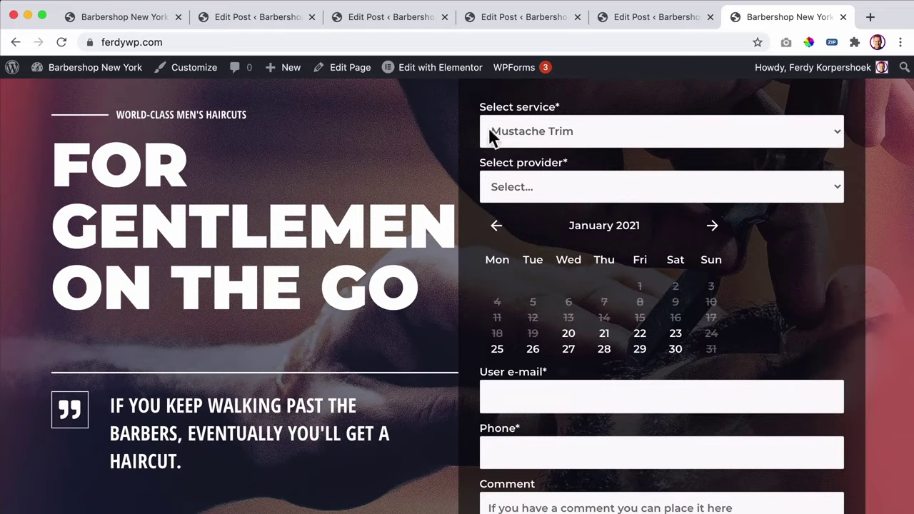
pyautogui.click(564, 131)
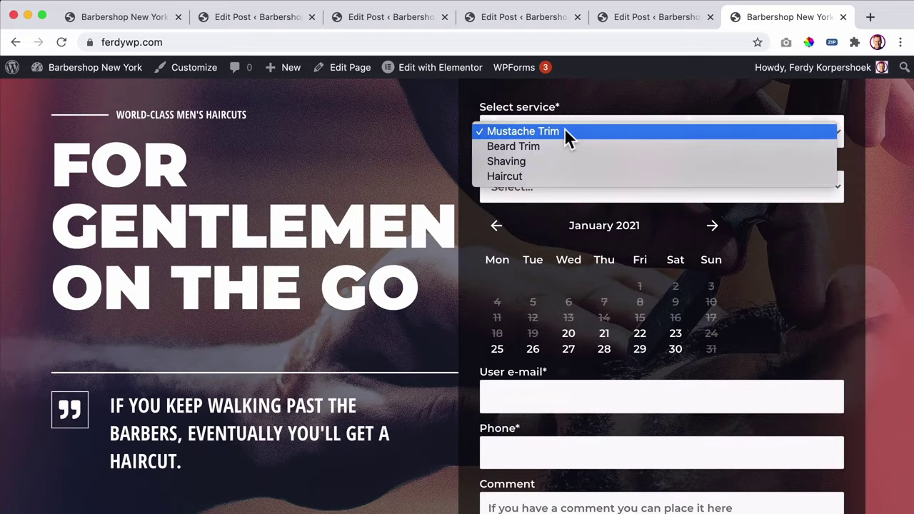
pyautogui.click(549, 146)
pyautogui.click(552, 182)
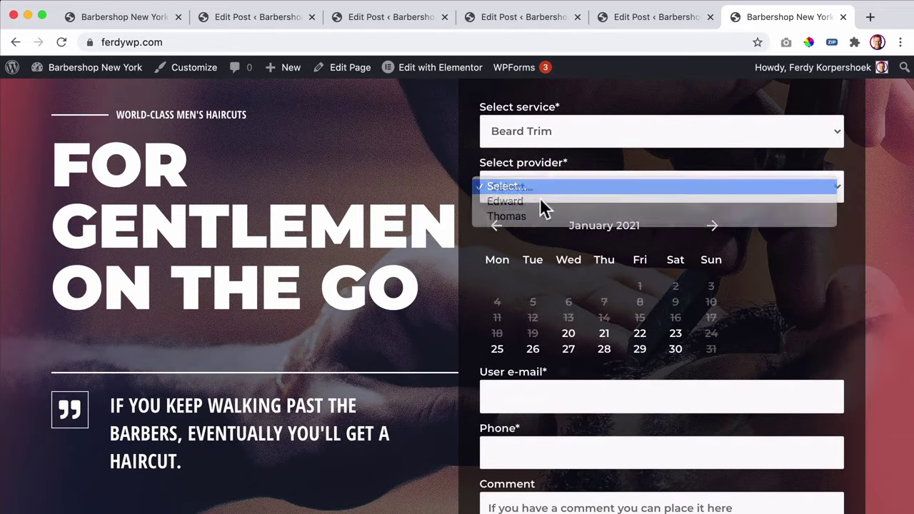
pyautogui.click(539, 203)
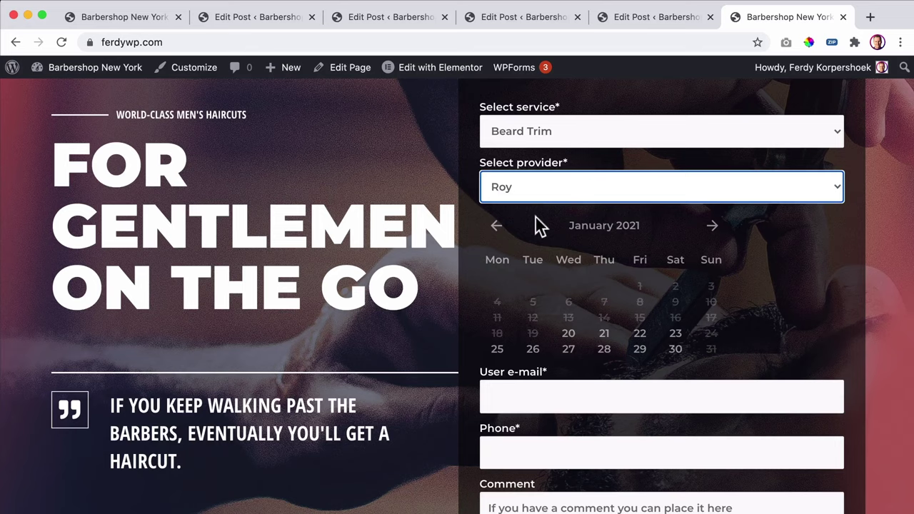
pyautogui.click(604, 336)
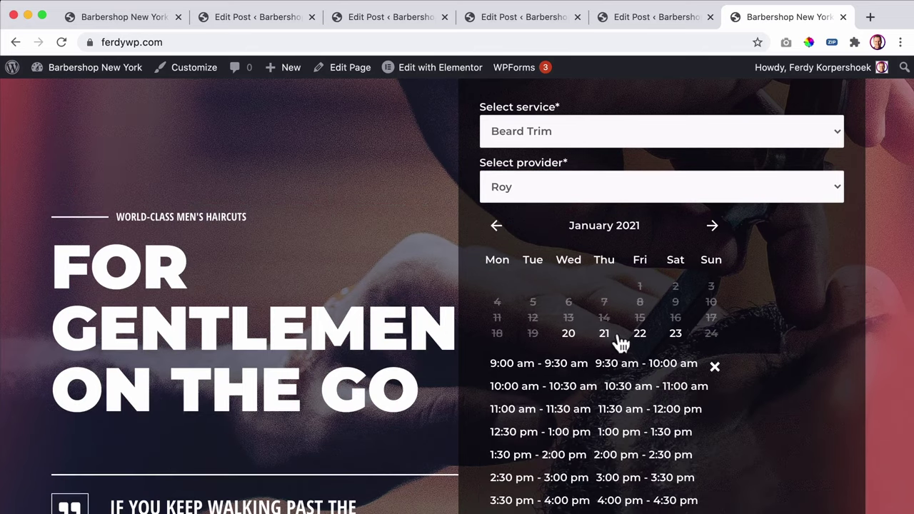
pyautogui.scroll(-3, 618, 343)
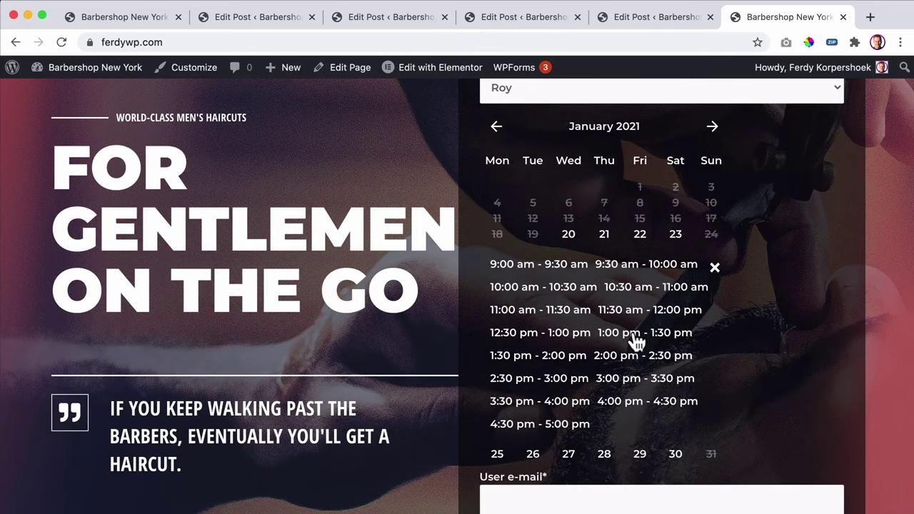
pyautogui.scroll(-5, 635, 342)
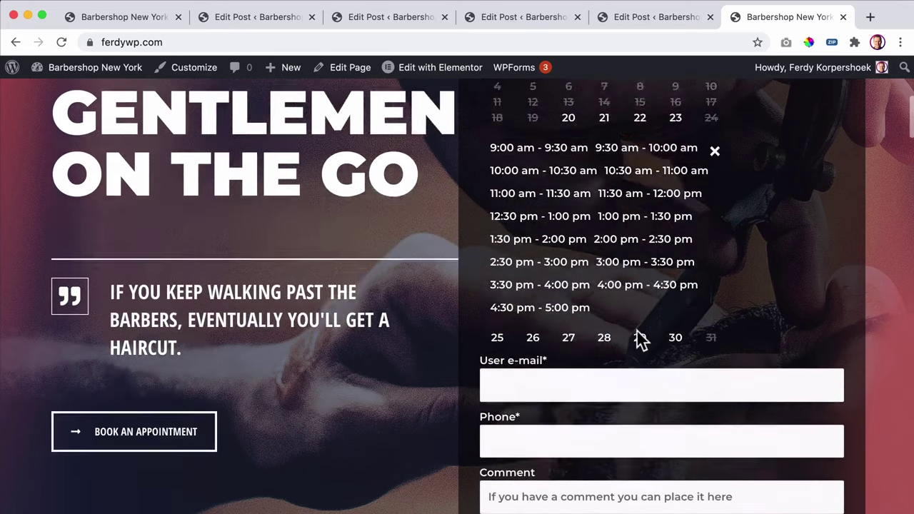
pyautogui.scroll(-2, 634, 330)
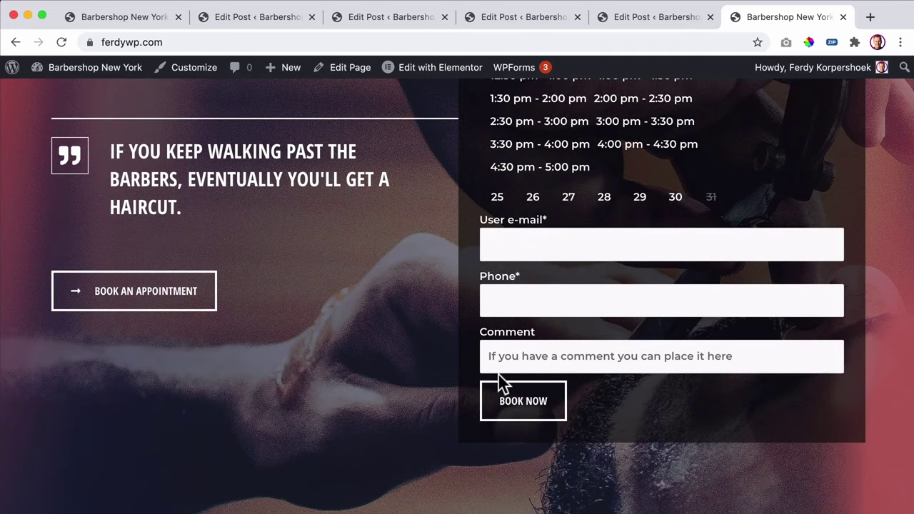
pyautogui.click(138, 20)
# - Open the Static Page Booking Form from the JetEngine booking forms list
pyautogui.click(76, 67)
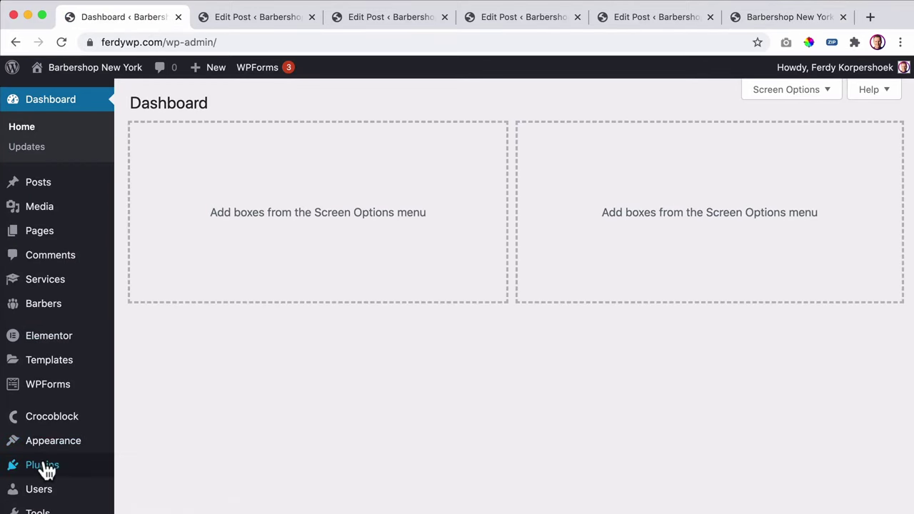
pyautogui.moveTo(60, 465)
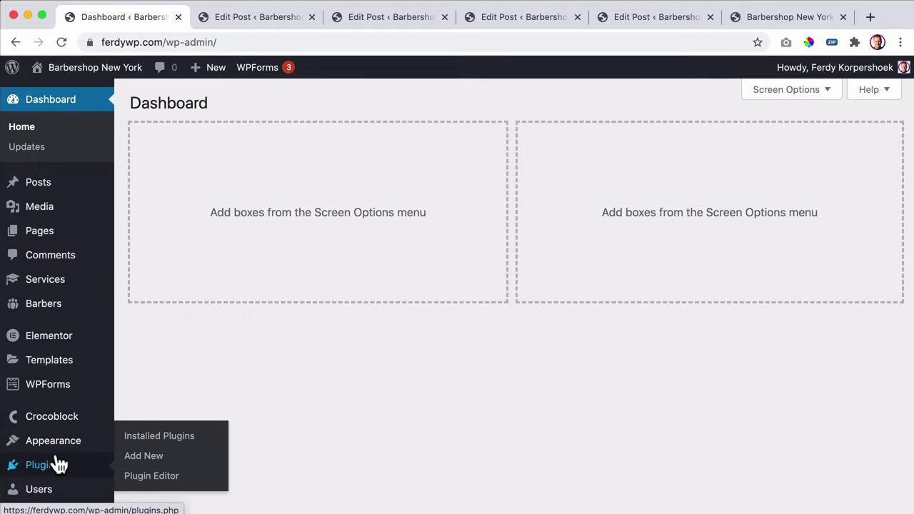
pyautogui.scroll(-3, 60, 465)
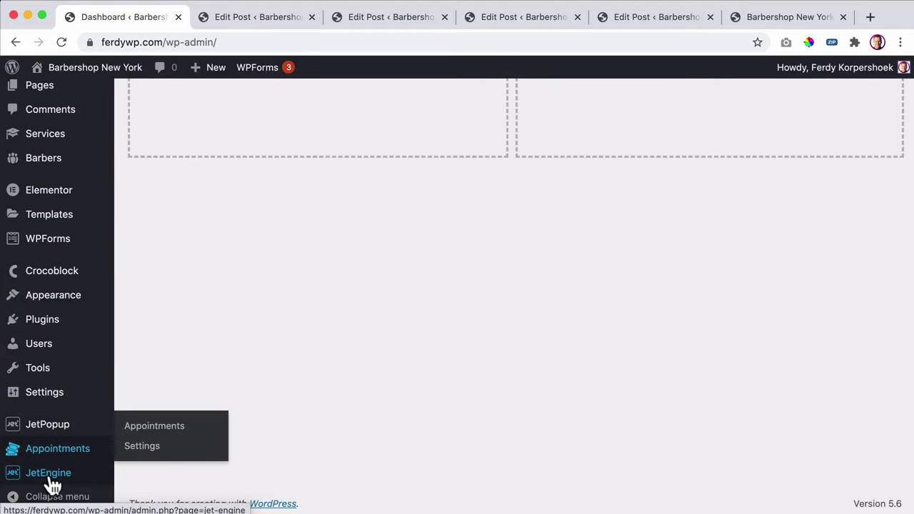
pyautogui.click(141, 450)
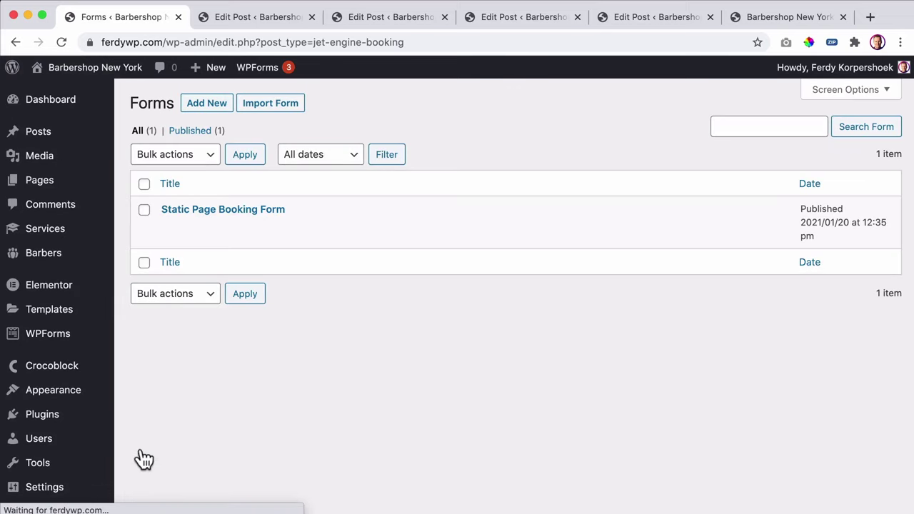
pyautogui.click(229, 213)
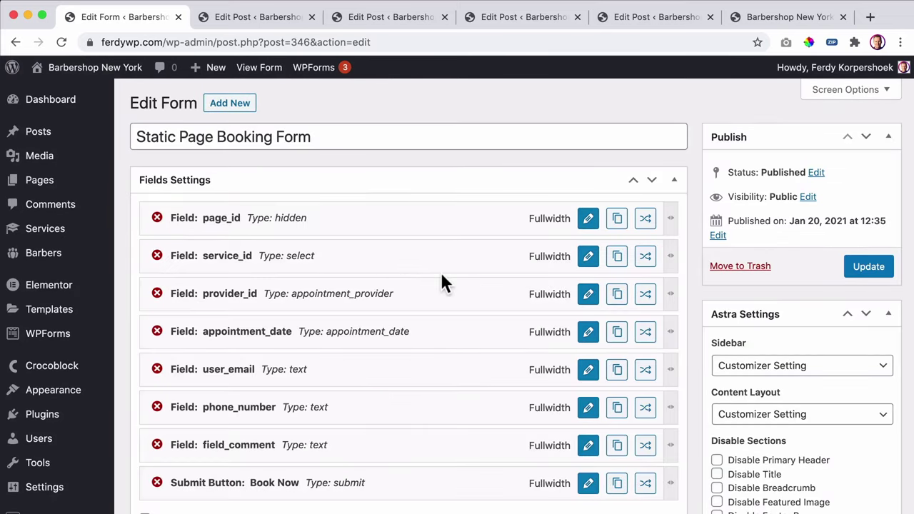
# - Add a Calculated field named _total above the submit button
pyautogui.scroll(-5, 441, 274)
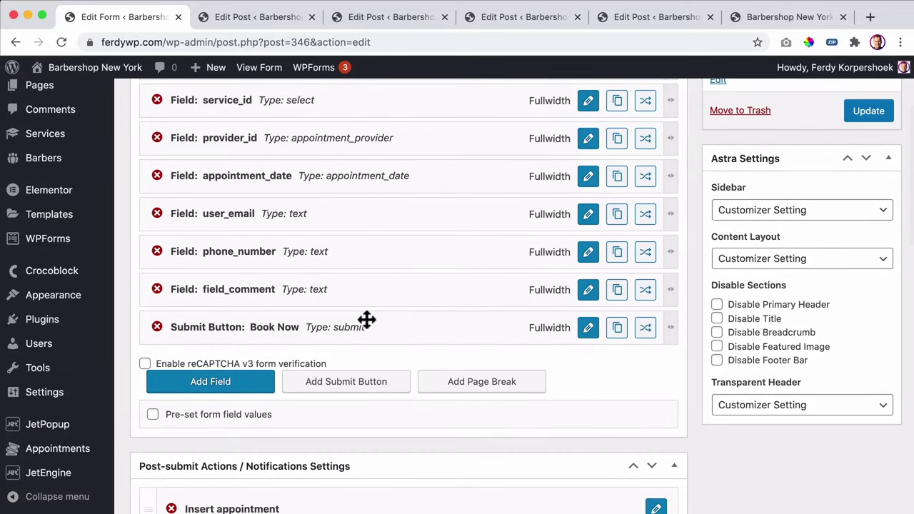
pyautogui.scroll(-1, 367, 320)
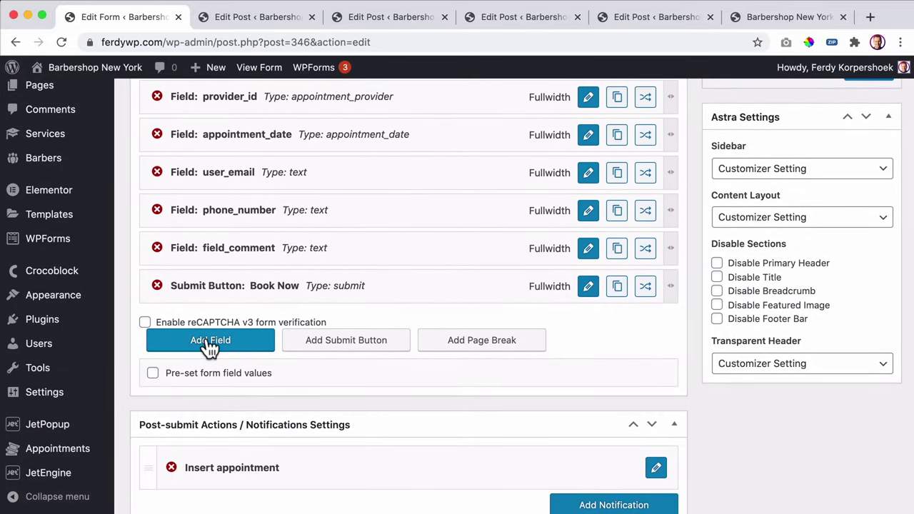
pyautogui.click(210, 341)
pyautogui.moveTo(264, 323); pyautogui.dragTo(268, 286)
pyautogui.click(588, 290)
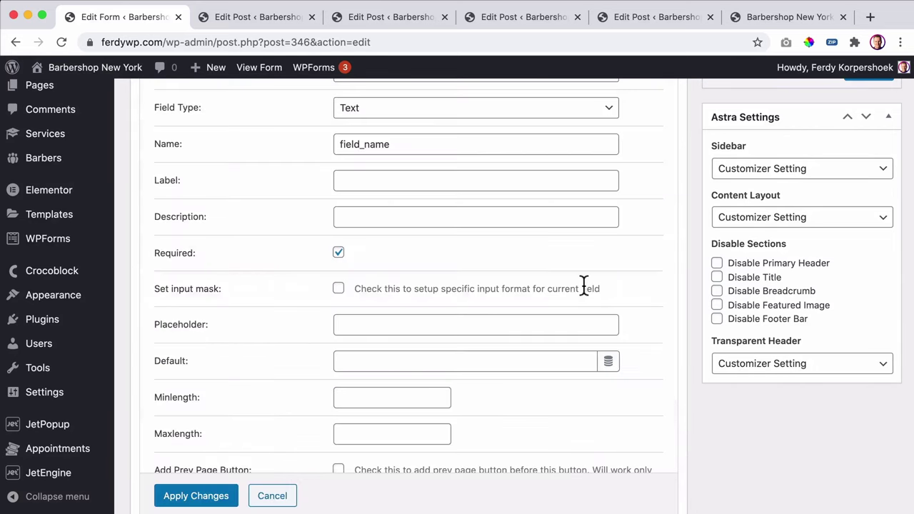
pyautogui.scroll(4, 543, 263)
pyautogui.click(383, 229)
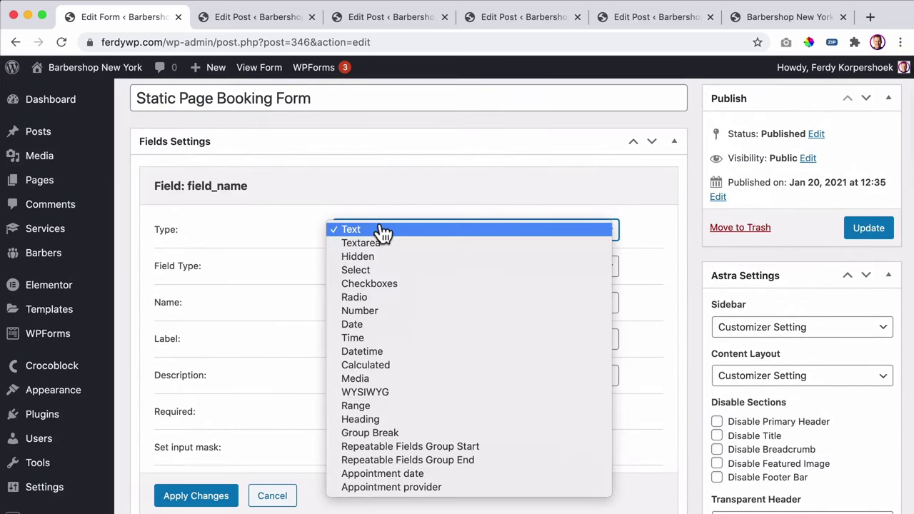
pyautogui.click(376, 365)
pyautogui.click(307, 234)
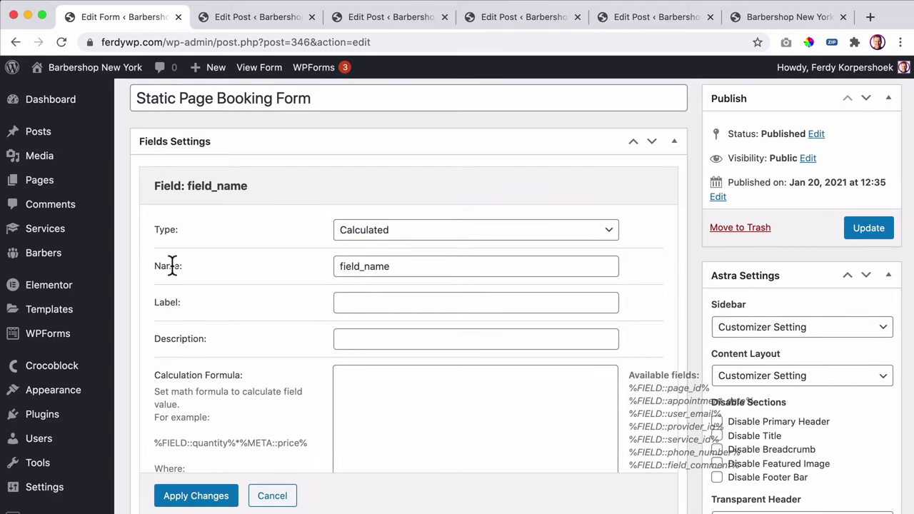
pyautogui.moveTo(399, 266); pyautogui.dragTo(309, 275)
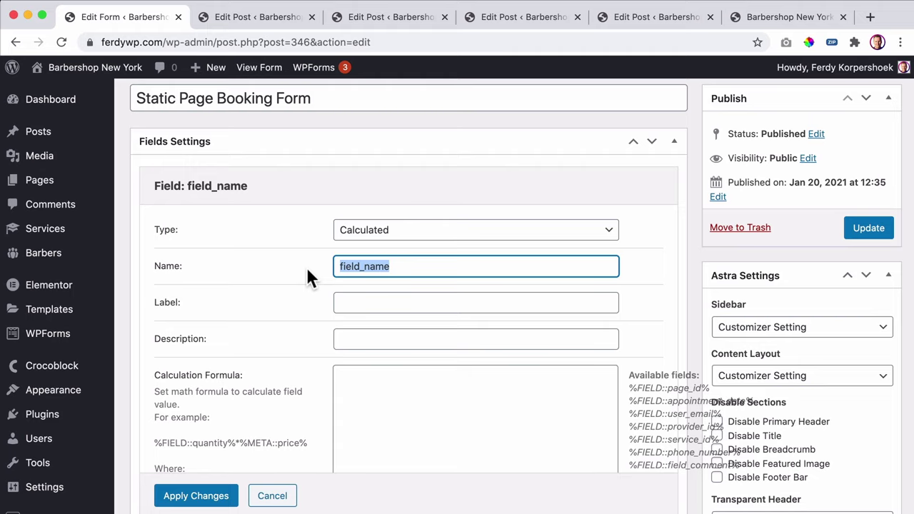
pyautogui.write('_total')
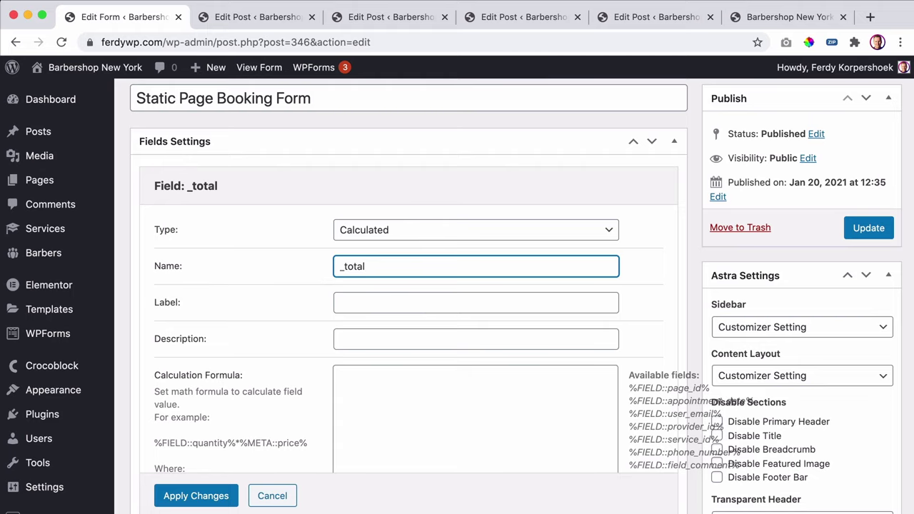
# - Paste the %FIELD::appointment_date% macro into the _total Calculation Formula
pyautogui.scroll(-3, 303, 281)
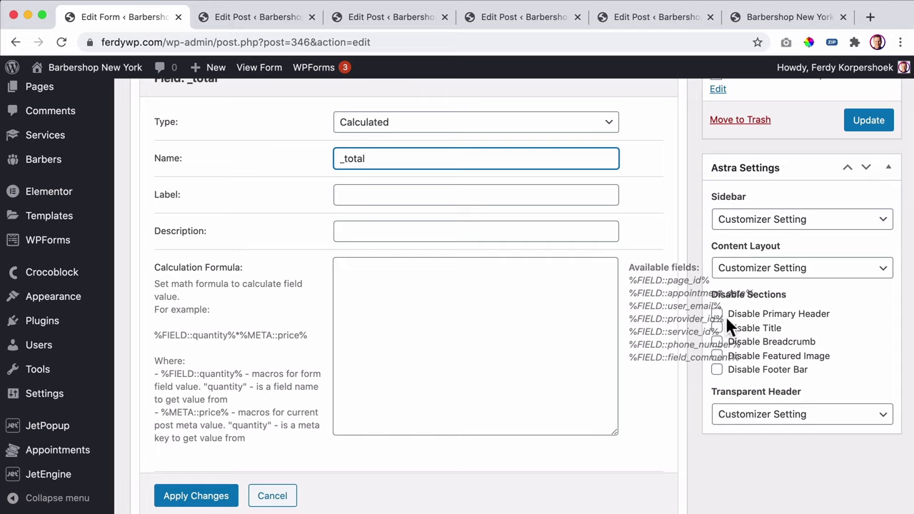
pyautogui.moveTo(628, 292); pyautogui.dragTo(752, 293)
pyautogui.hotkey('ctrl', 'c')
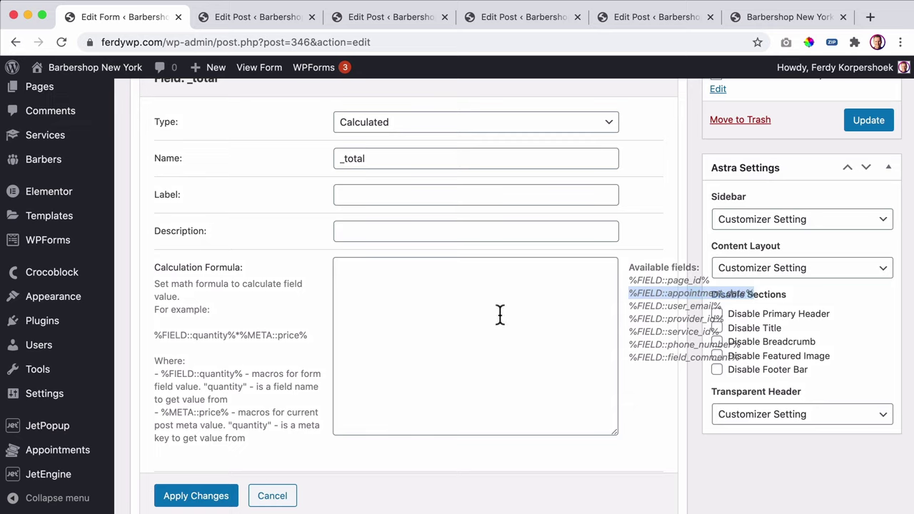
pyautogui.click(479, 303)
pyautogui.hotkey('ctrl', 'v')
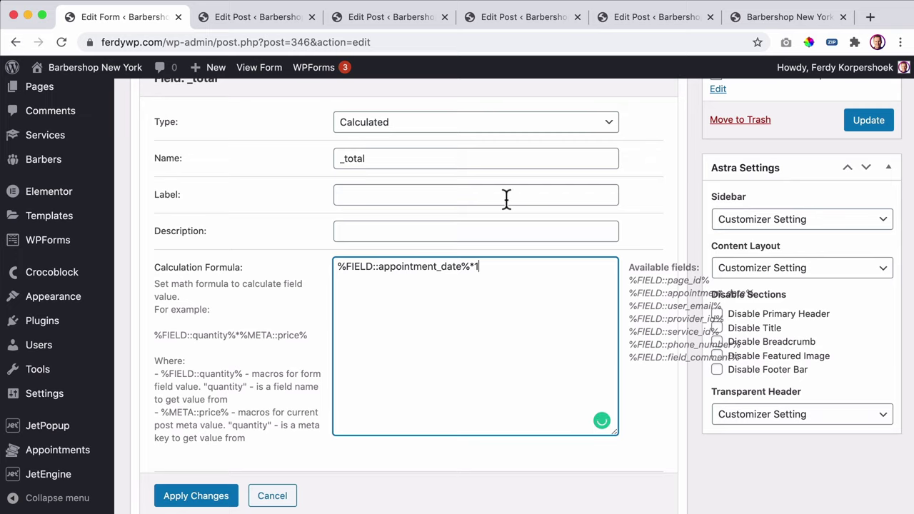
pyautogui.click(869, 16)
# - Load ferdykorp.com's Crocoblock tutorials and copy the JetAppointment appointment_date formula snippet
pyautogui.write('ferdy')
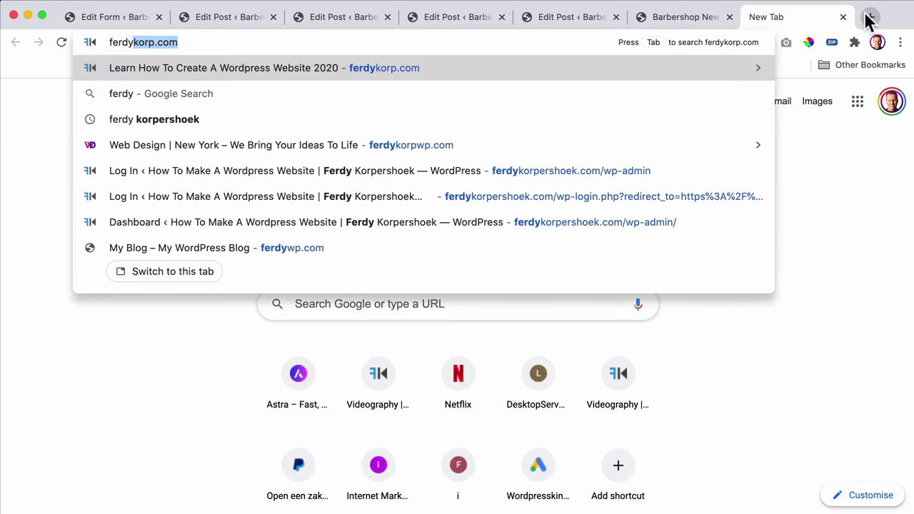
pyautogui.press('Return')
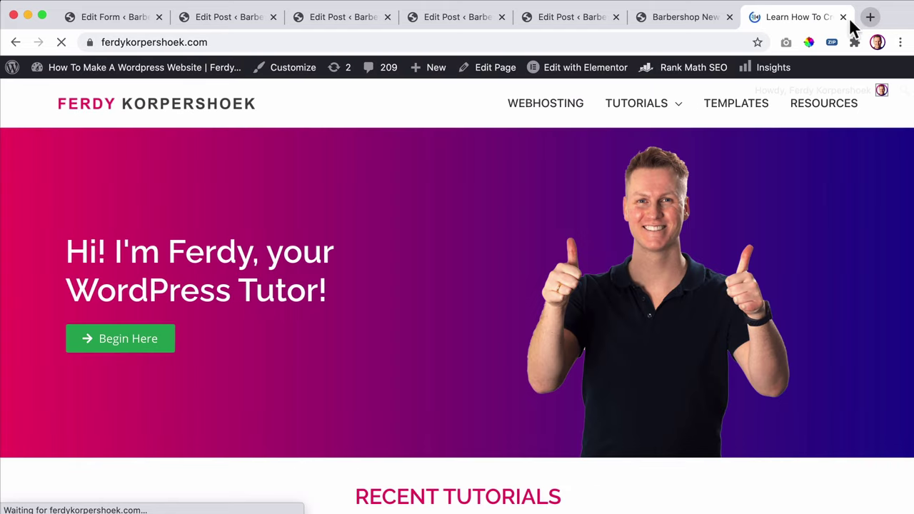
pyautogui.moveTo(637, 103)
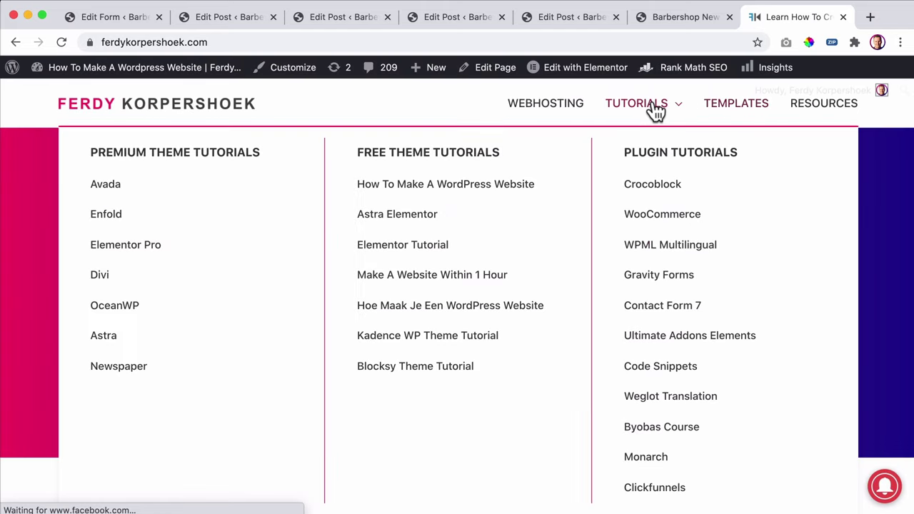
pyautogui.click(648, 184)
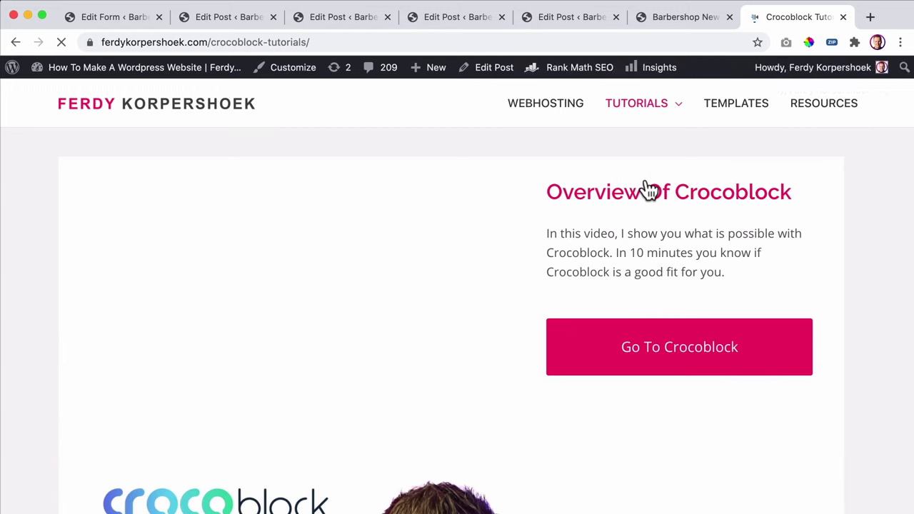
pyautogui.scroll(-20, 632, 192)
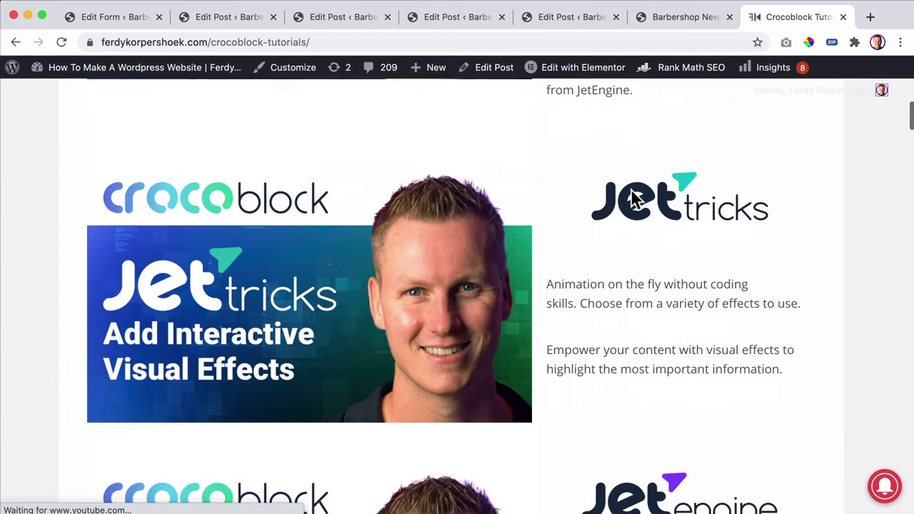
pyautogui.scroll(-5, 632, 197)
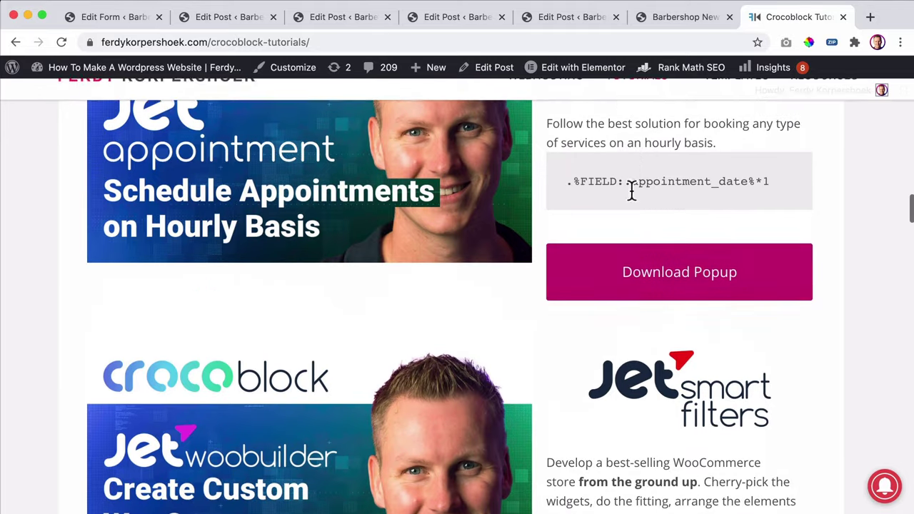
pyautogui.scroll(1, 632, 190)
pyautogui.moveTo(574, 229); pyautogui.dragTo(776, 224)
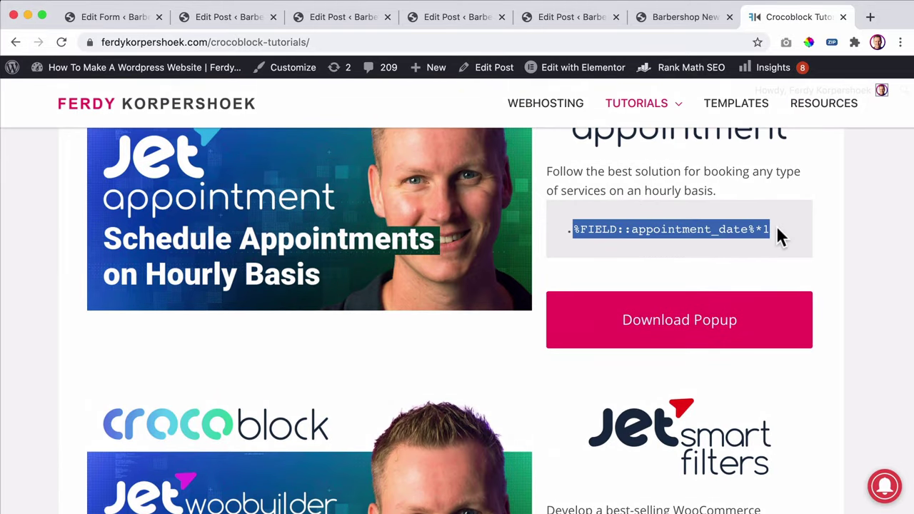
pyautogui.click(780, 235)
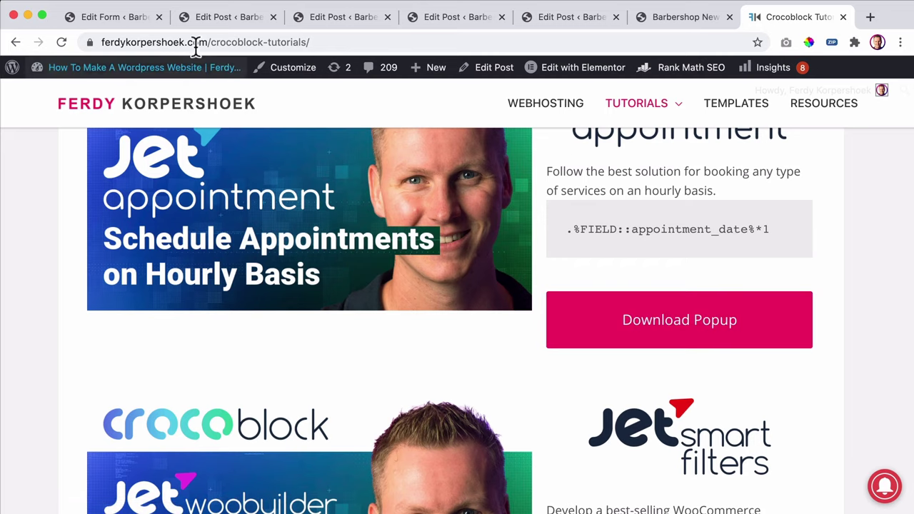
pyautogui.click(134, 21)
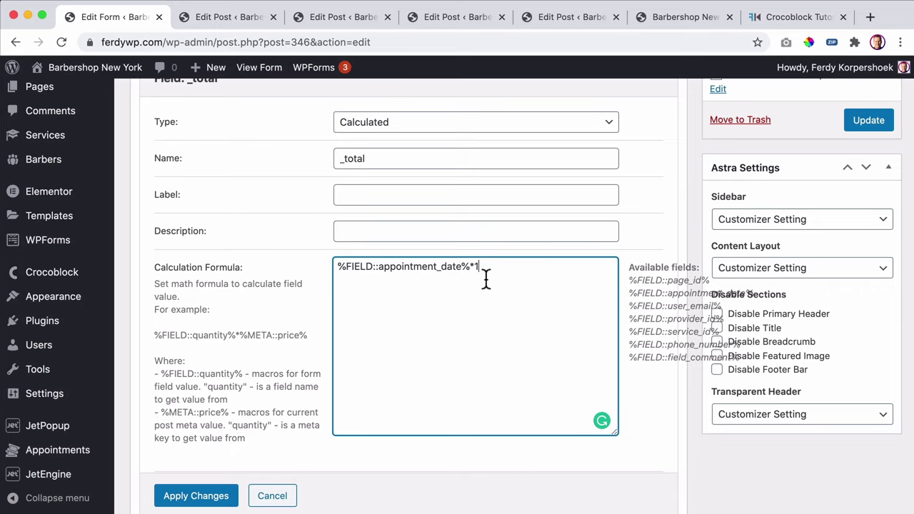
# - Enter 'Total: $' as the _total field's Calculated Value Prefix and apply the changes
pyautogui.scroll(-5, 486, 278)
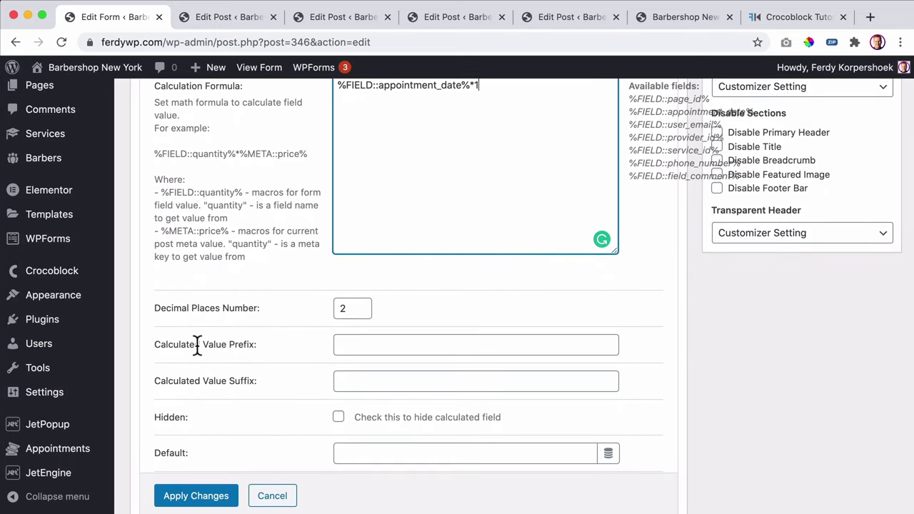
pyautogui.click(361, 348)
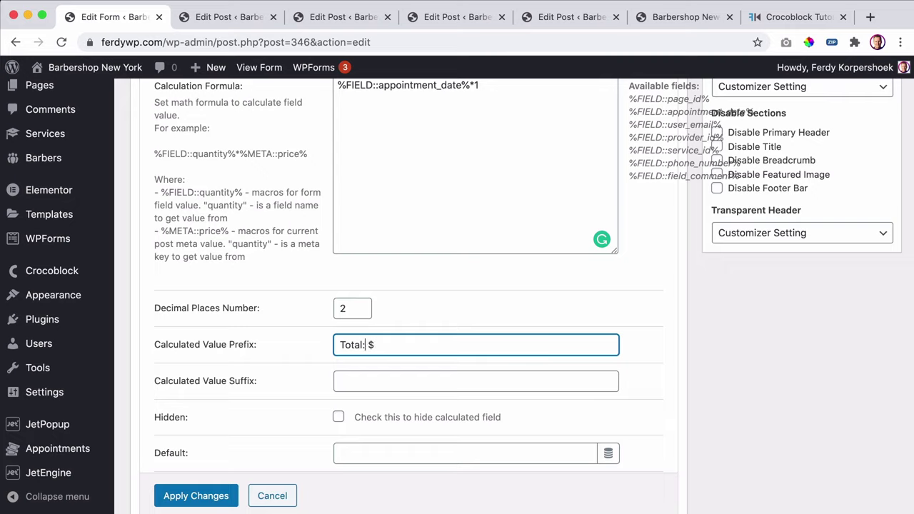
pyautogui.click(211, 498)
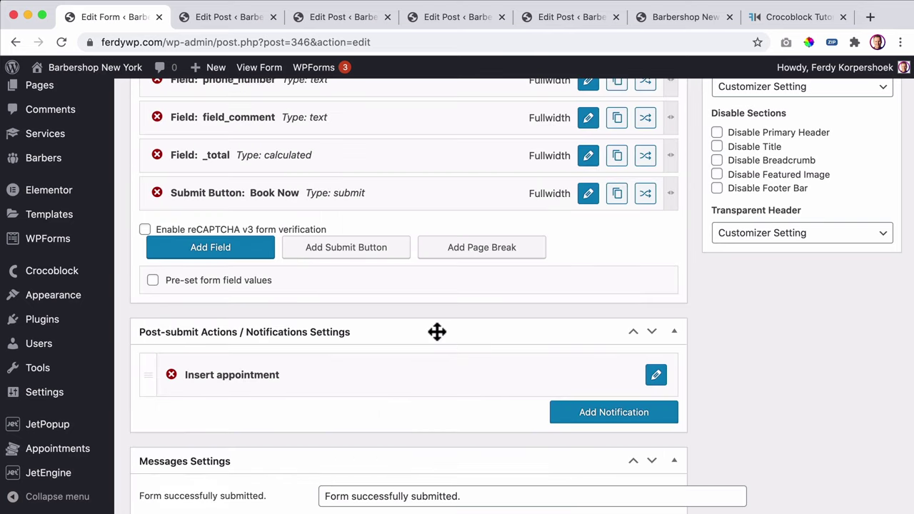
pyautogui.scroll(1, 635, 300)
pyautogui.scroll(5, 638, 301)
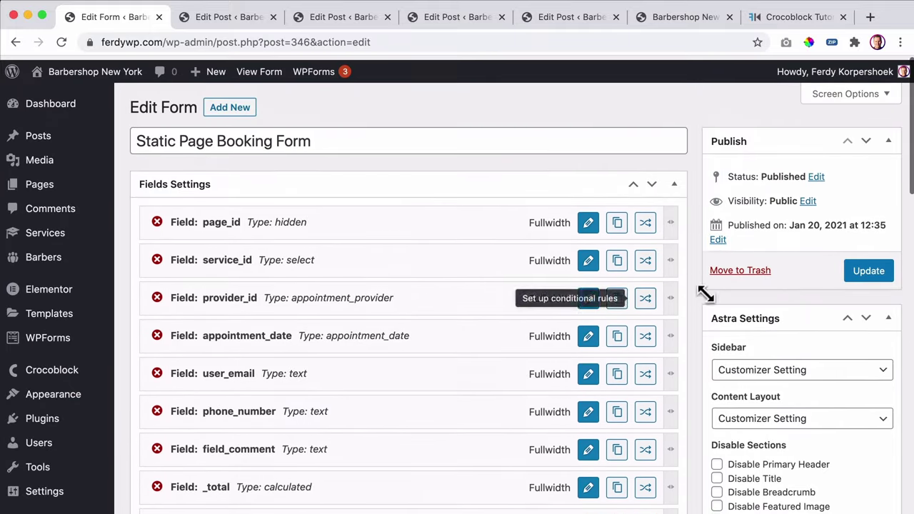
# - Save the updated Static Page Booking Form
pyautogui.click(868, 266)
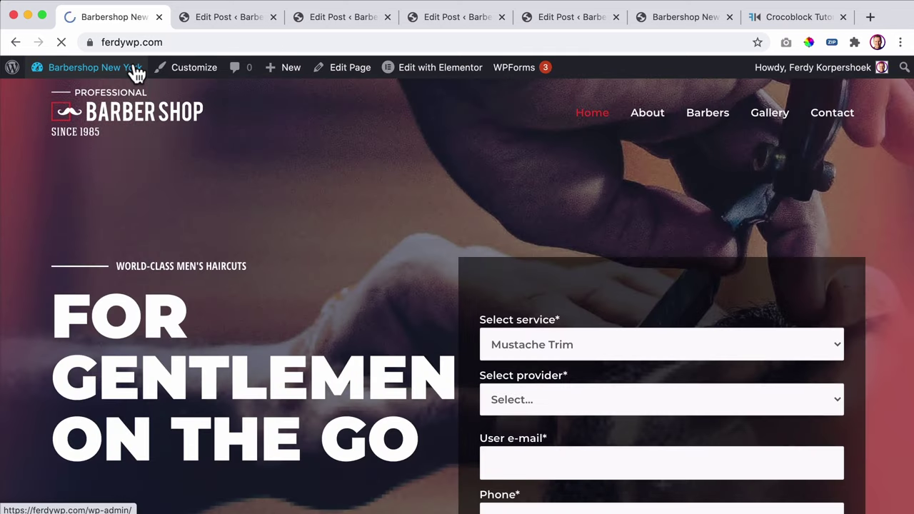
pyautogui.scroll(-2, 398, 158)
pyautogui.scroll(-5, 400, 158)
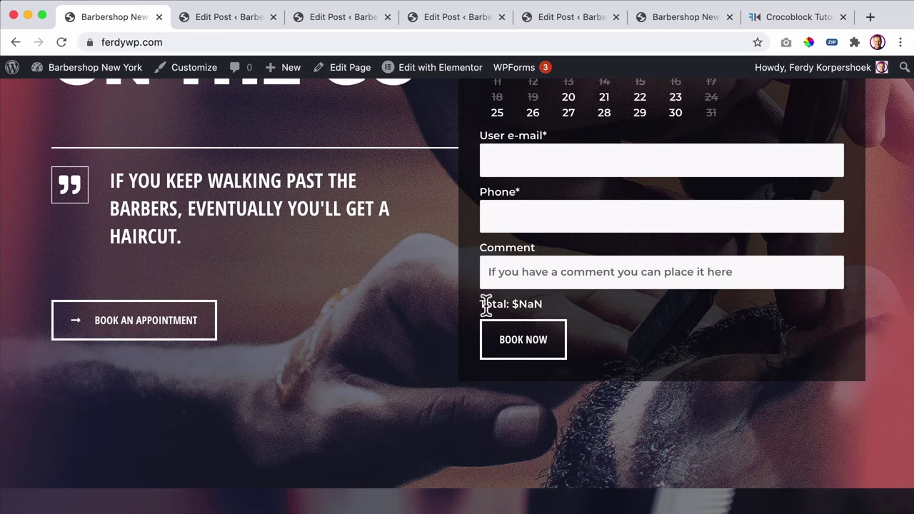
pyautogui.scroll(7, 580, 303)
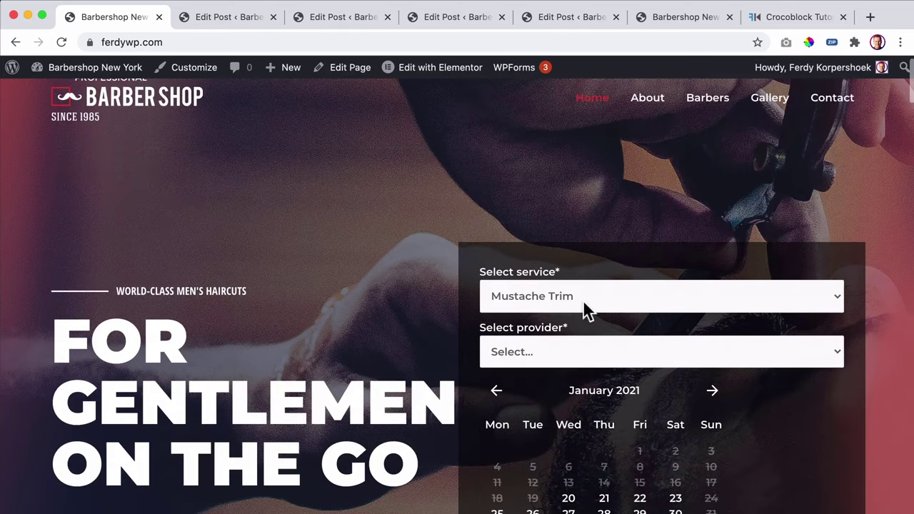
# - On the homepage booking form, choose Beard Trim with Roy on January 21
pyautogui.click(574, 299)
pyautogui.click(557, 311)
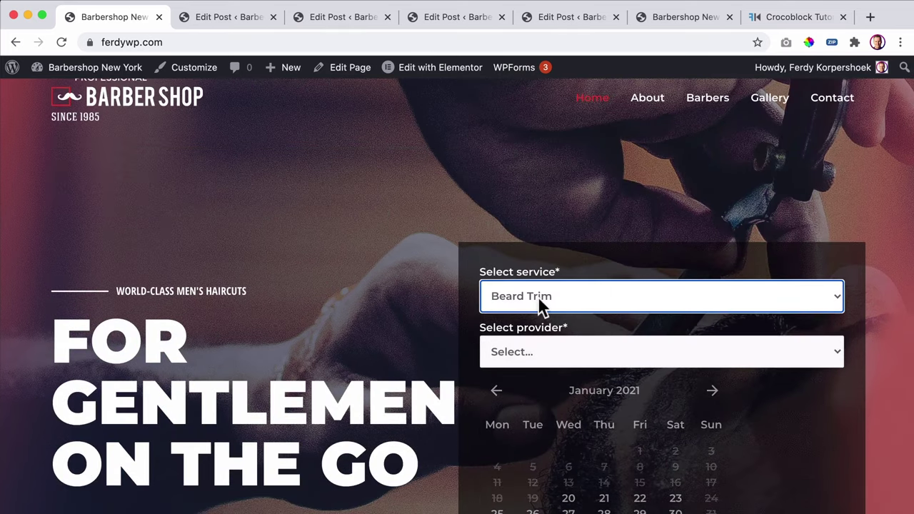
pyautogui.click(548, 352)
pyautogui.click(536, 367)
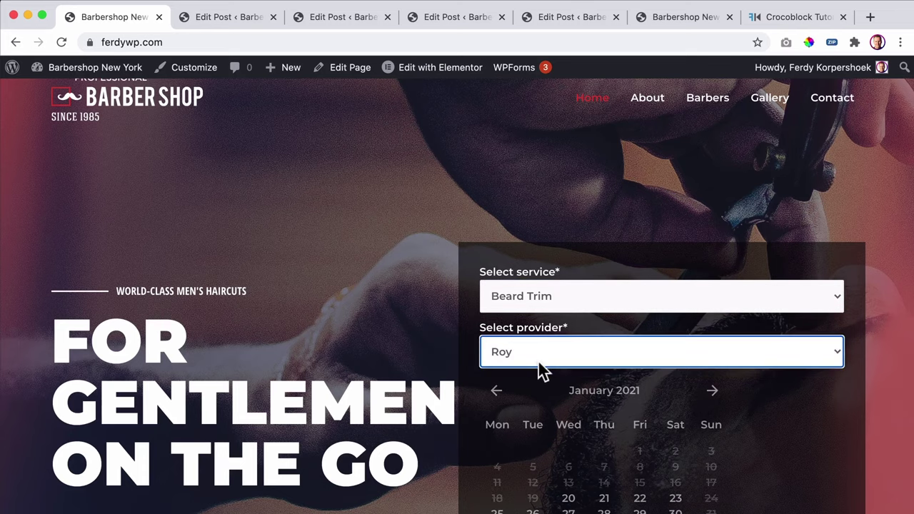
pyautogui.scroll(-5, 566, 376)
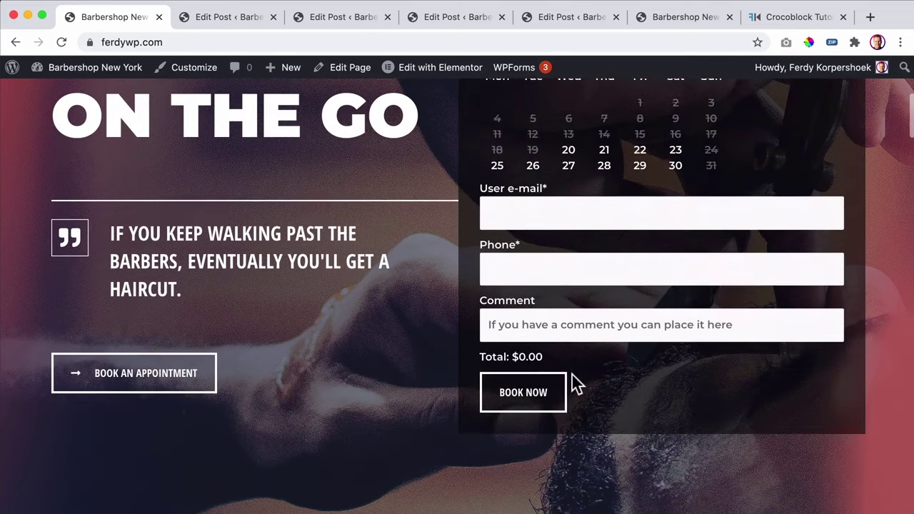
pyautogui.scroll(3, 689, 357)
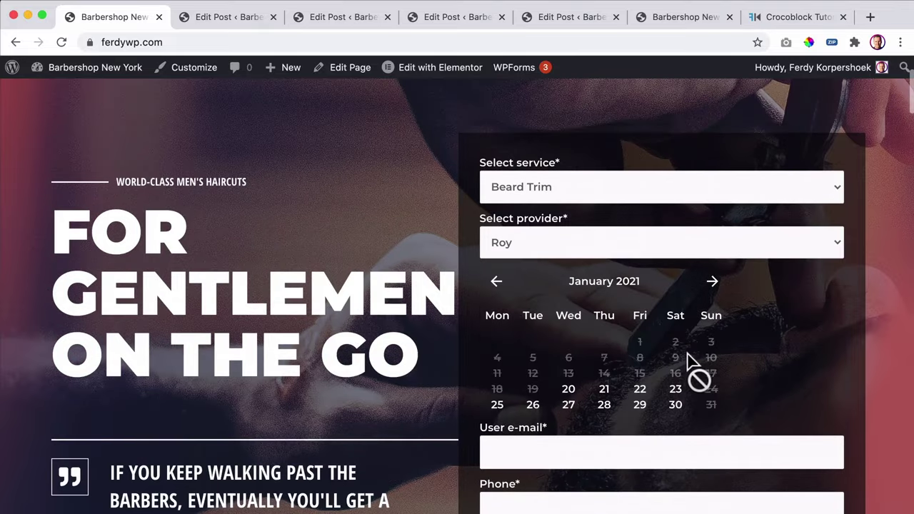
pyautogui.click(603, 392)
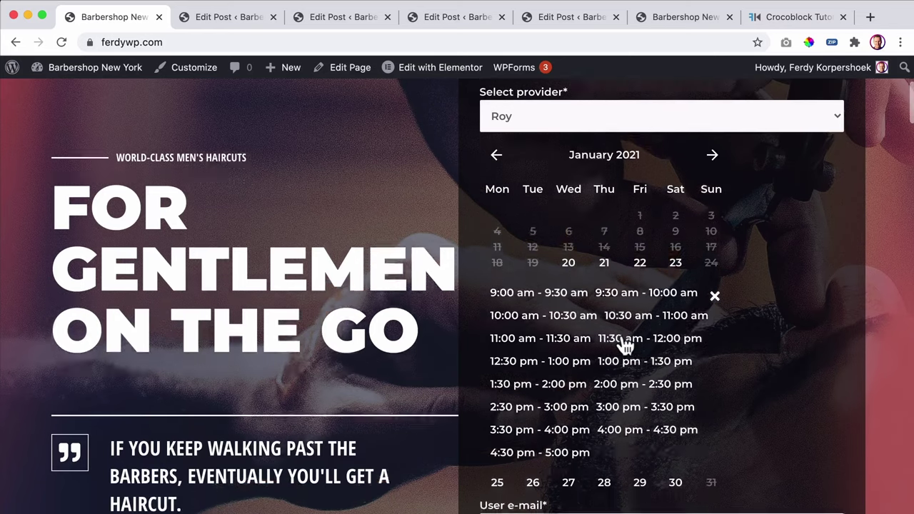
pyautogui.scroll(-5, 618, 344)
pyautogui.scroll(2, 622, 336)
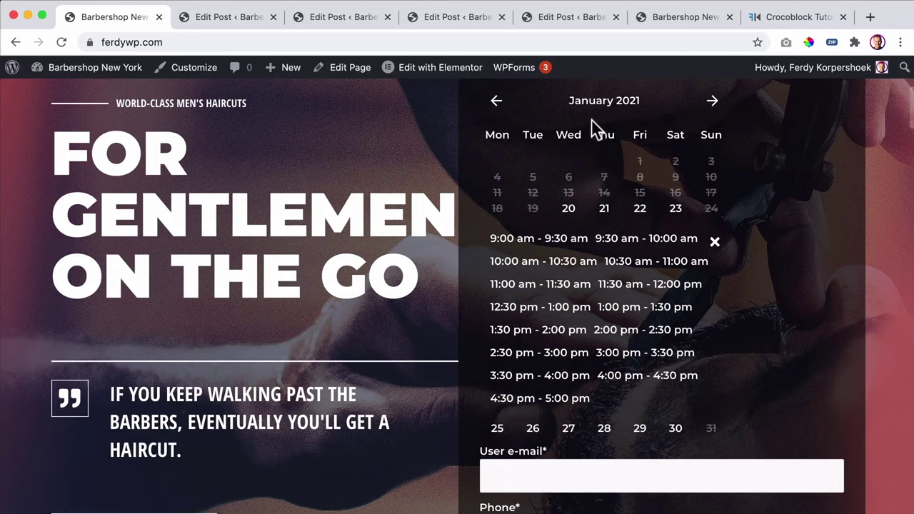
pyautogui.scroll(3, 612, 139)
pyautogui.scroll(-2, 592, 224)
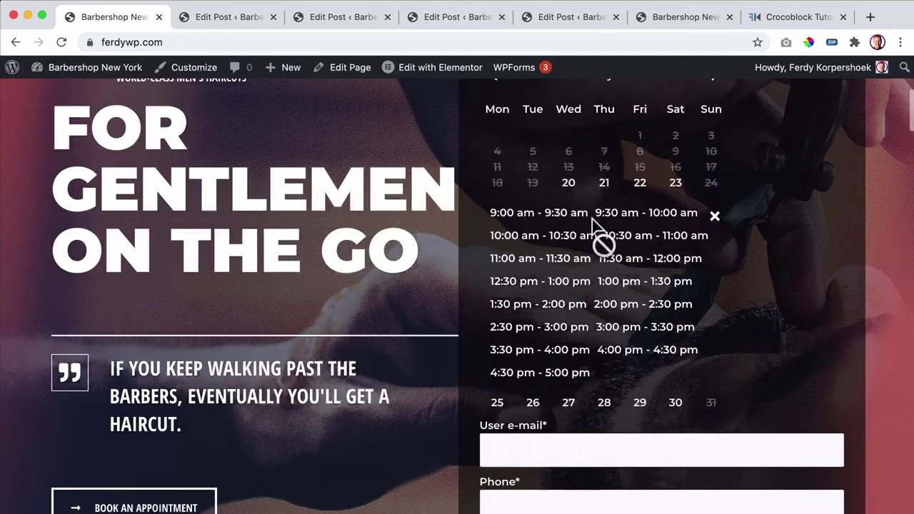
pyautogui.scroll(-3, 603, 255)
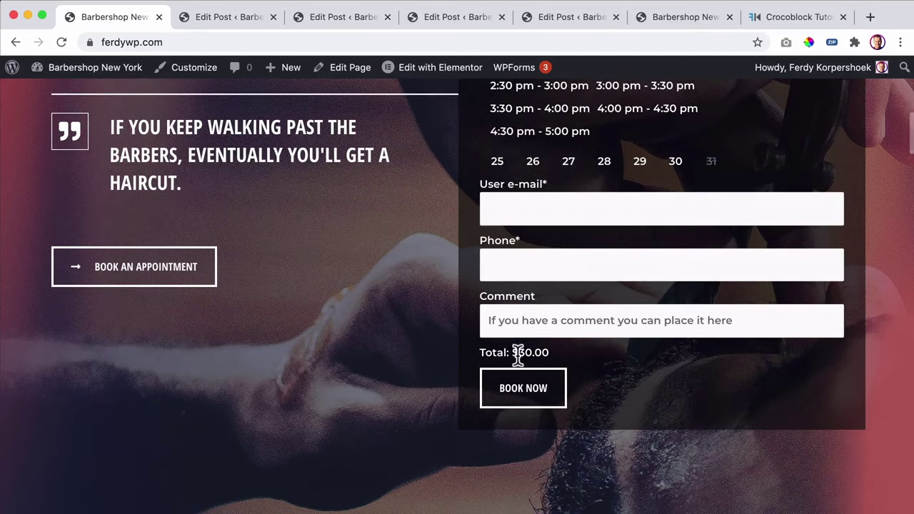
# - Try Book Now, dismiss the e-mail validation prompt, and check the Total: $30.00
pyautogui.click(524, 396)
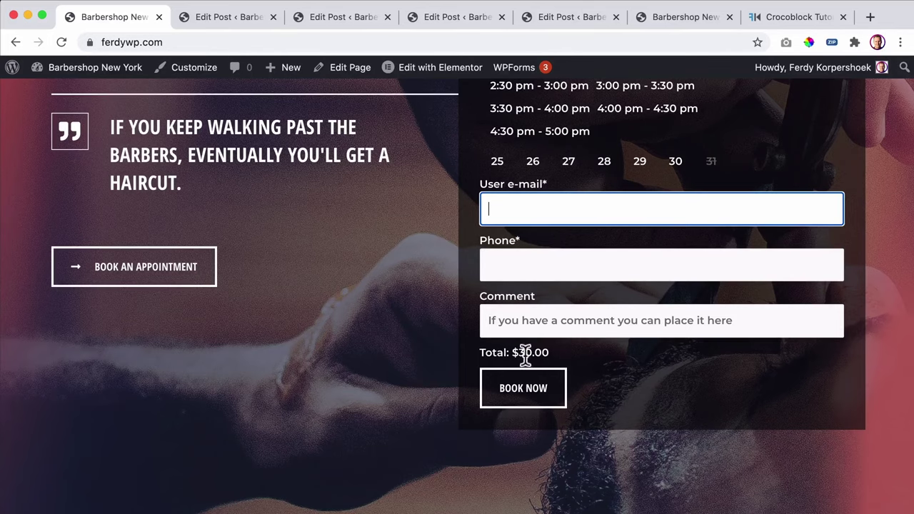
pyautogui.click(530, 353)
pyautogui.scroll(3, 585, 356)
pyautogui.scroll(5, 596, 357)
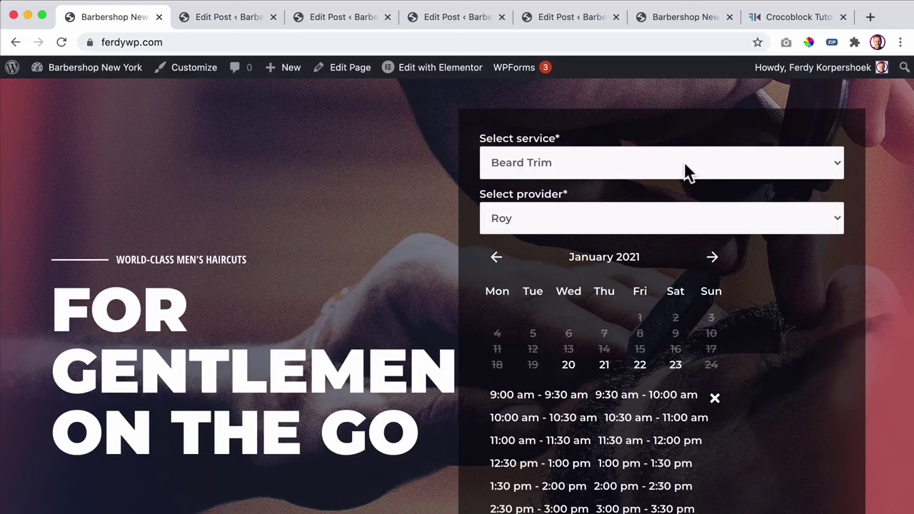
pyautogui.scroll(-2, 685, 171)
pyautogui.scroll(3, 683, 172)
pyautogui.scroll(-2, 614, 179)
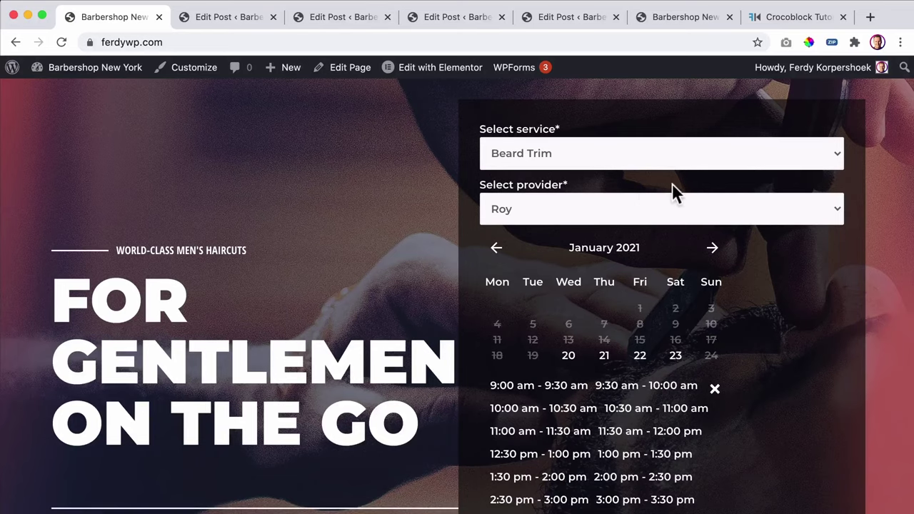
pyautogui.scroll(-3, 675, 189)
pyautogui.scroll(-5, 604, 214)
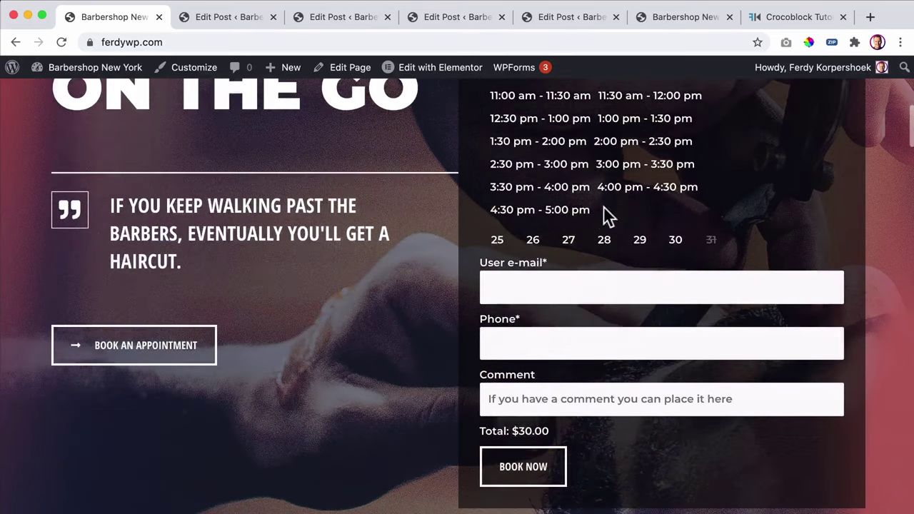
pyautogui.scroll(6, 643, 225)
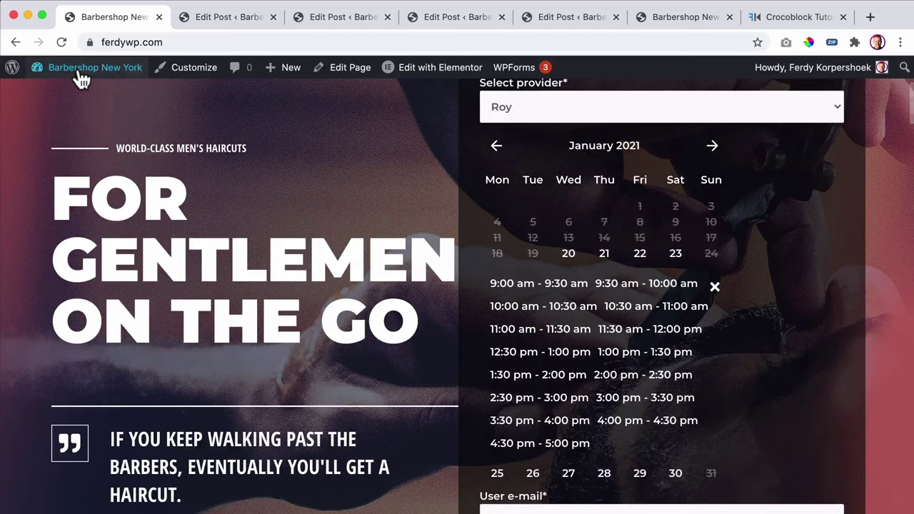
pyautogui.moveTo(82, 77)
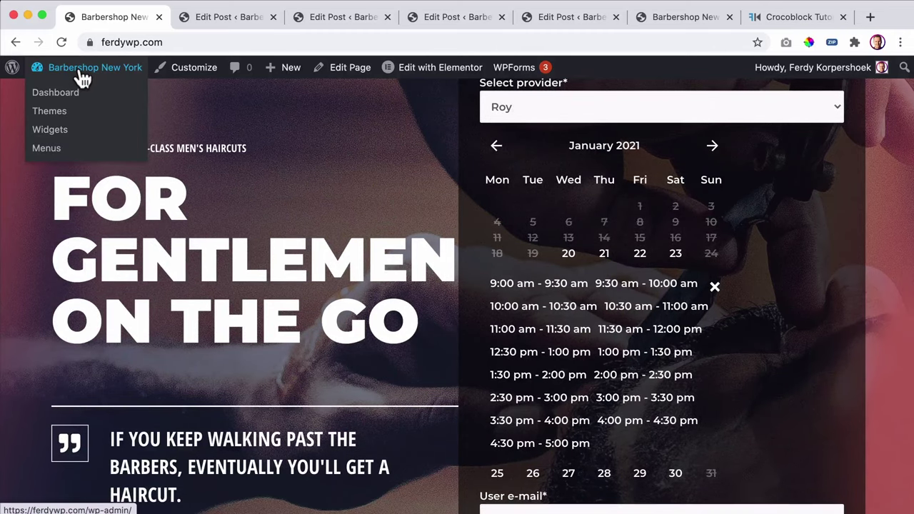
# - Close the leftover editing tabs and open the Static Page Booking Form in JetEngine Forms
pyautogui.click(82, 77)
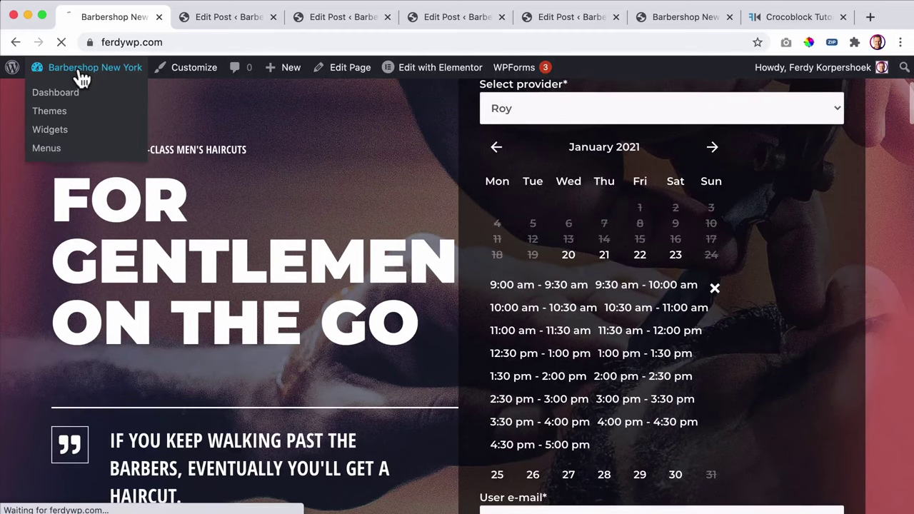
pyautogui.click(272, 18)
pyautogui.click(272, 17)
pyautogui.click(272, 17)
pyautogui.click(272, 17)
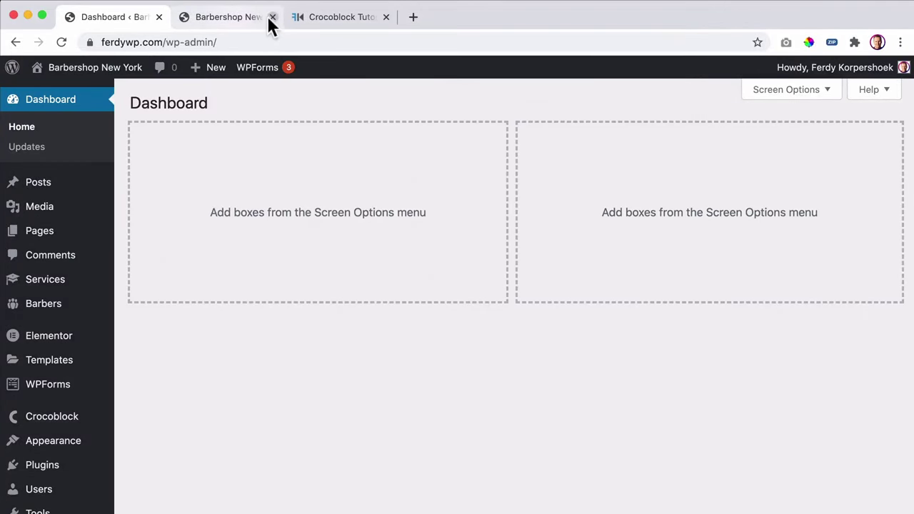
pyautogui.click(272, 17)
pyautogui.scroll(-3, 96, 318)
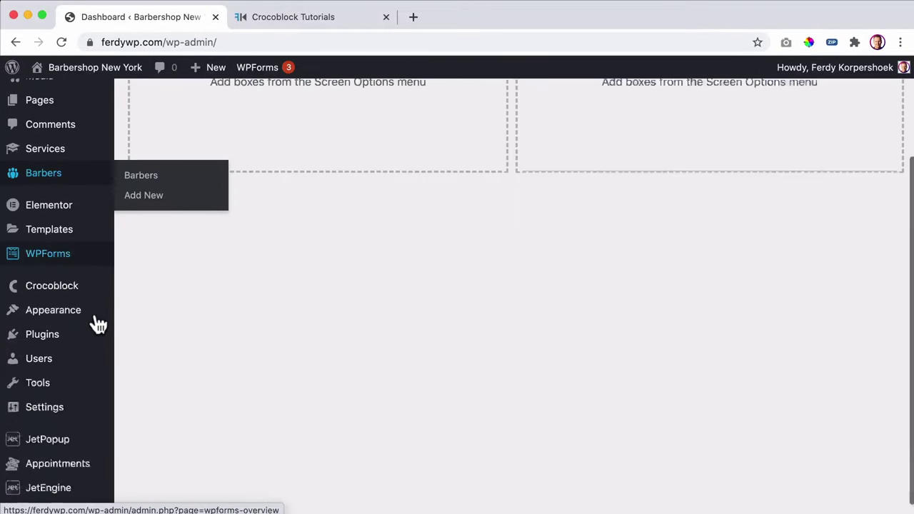
pyautogui.moveTo(45, 471)
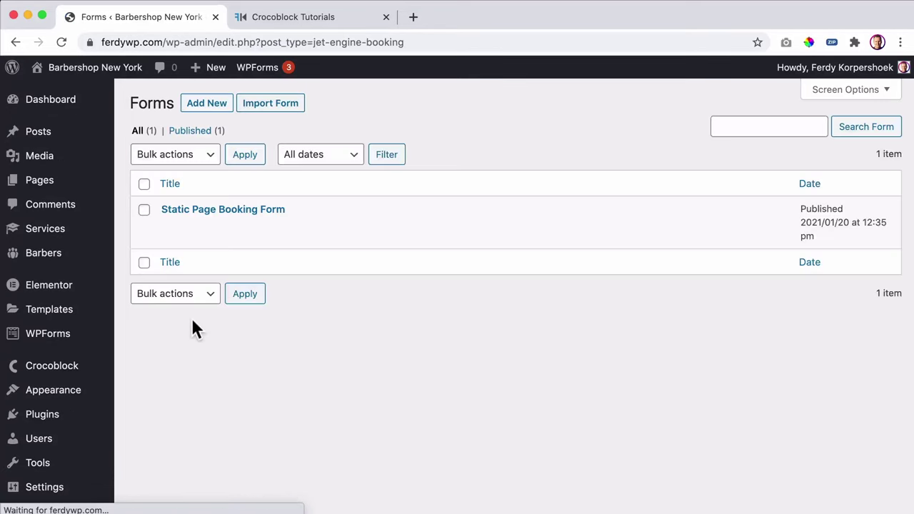
pyautogui.click(227, 211)
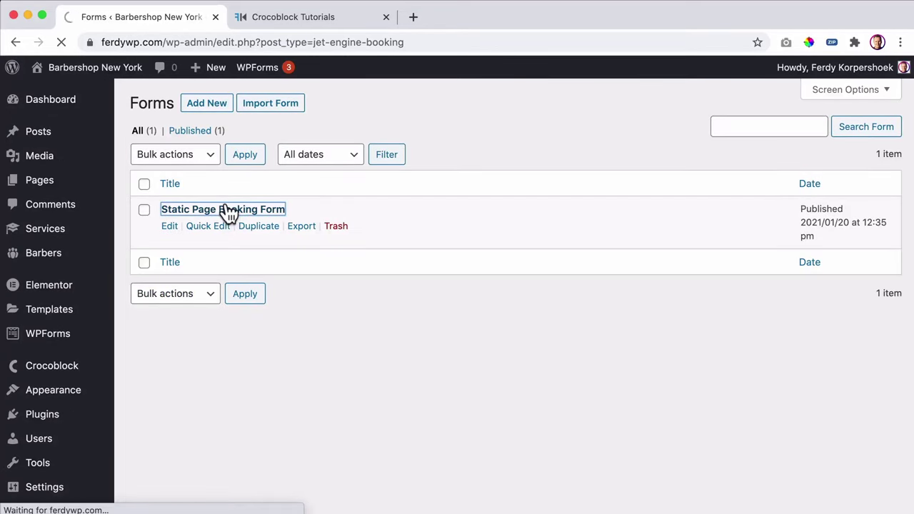
# - Add page breaks after service_id, provider_id and appointment_date, then update the form
pyautogui.scroll(-3, 500, 214)
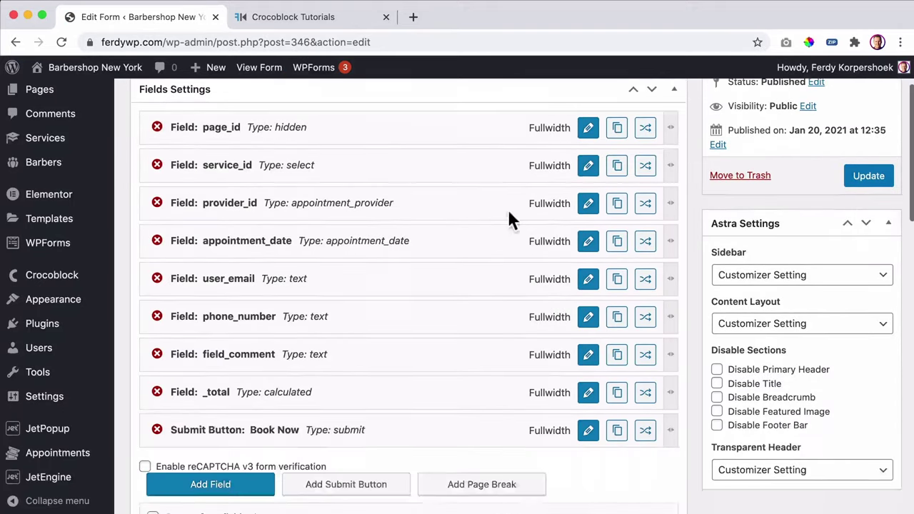
pyautogui.scroll(-4, 508, 214)
pyautogui.scroll(2, 490, 371)
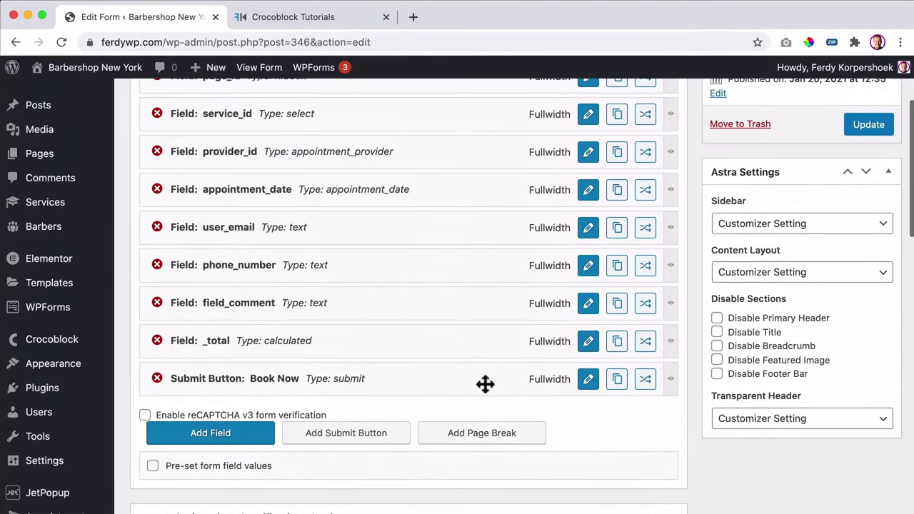
pyautogui.click(482, 435)
pyautogui.scroll(2, 354, 316)
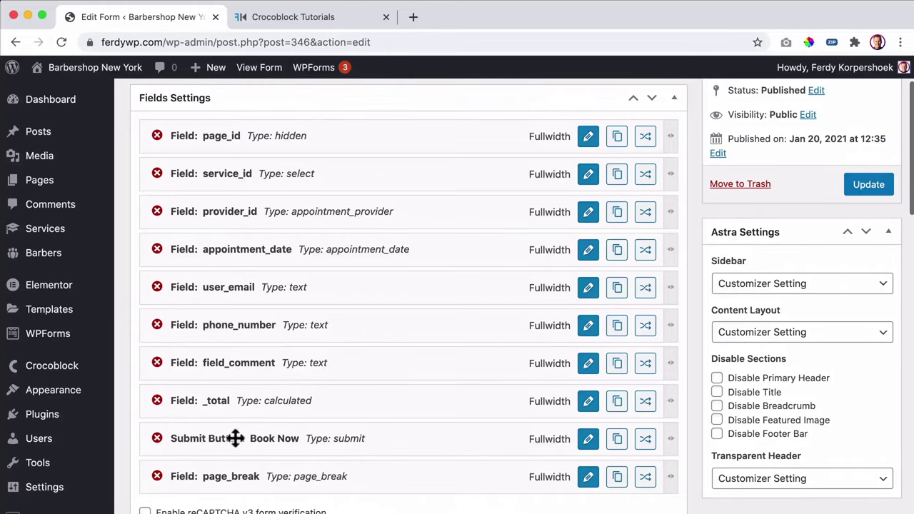
pyautogui.moveTo(218, 473); pyautogui.dragTo(228, 209)
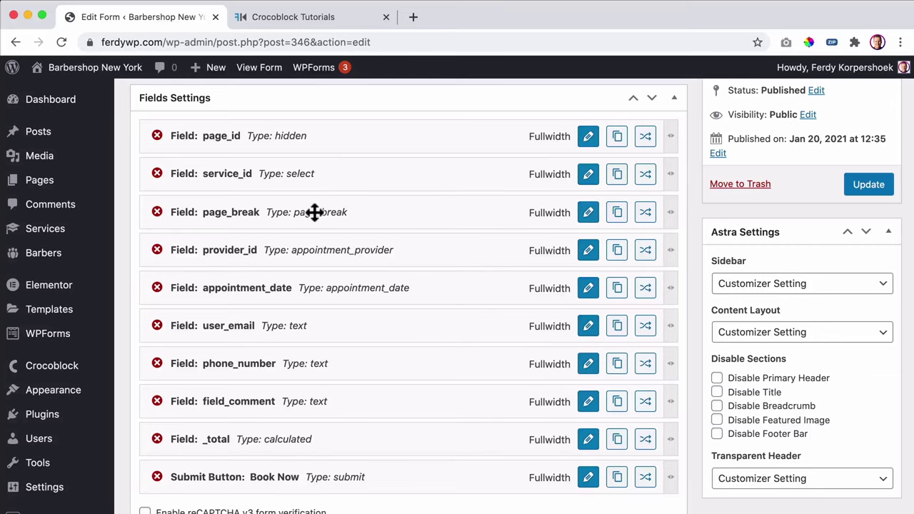
pyautogui.scroll(-3, 316, 218)
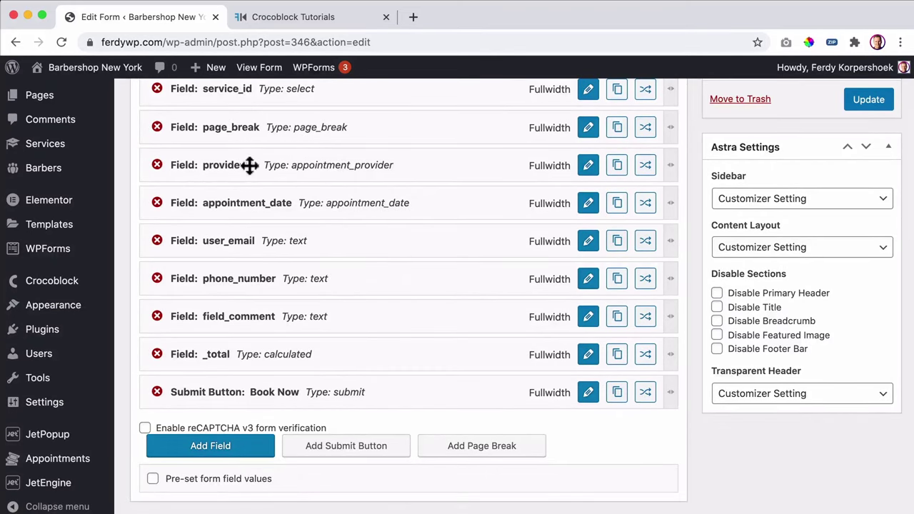
pyautogui.click(468, 442)
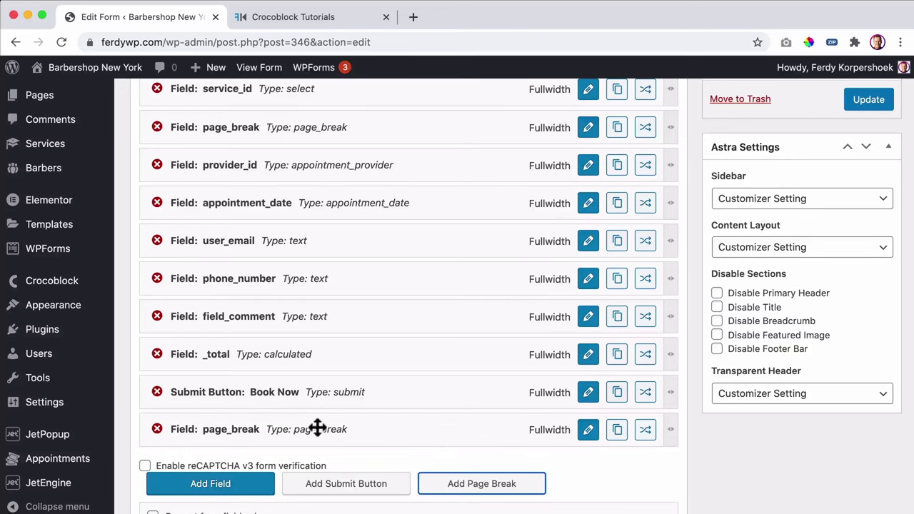
pyautogui.moveTo(316, 429); pyautogui.dragTo(316, 190)
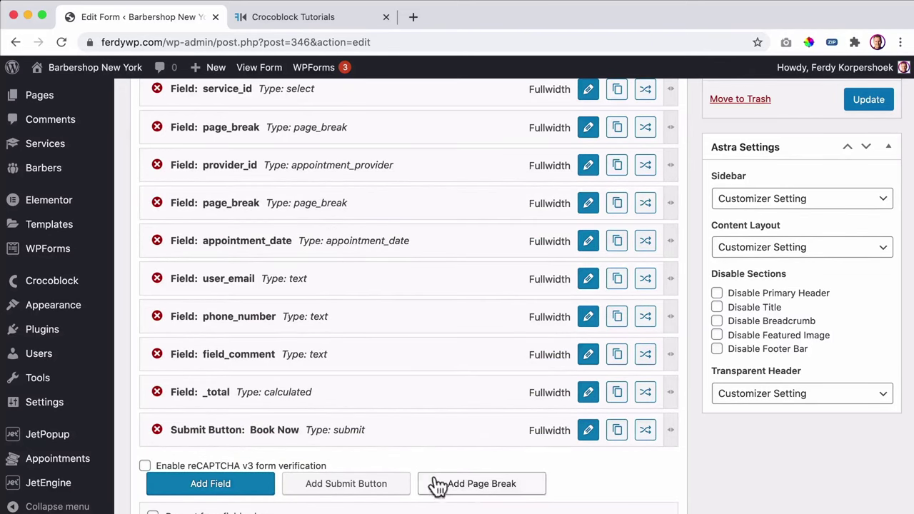
pyautogui.click(469, 492)
pyautogui.moveTo(338, 471); pyautogui.dragTo(340, 280)
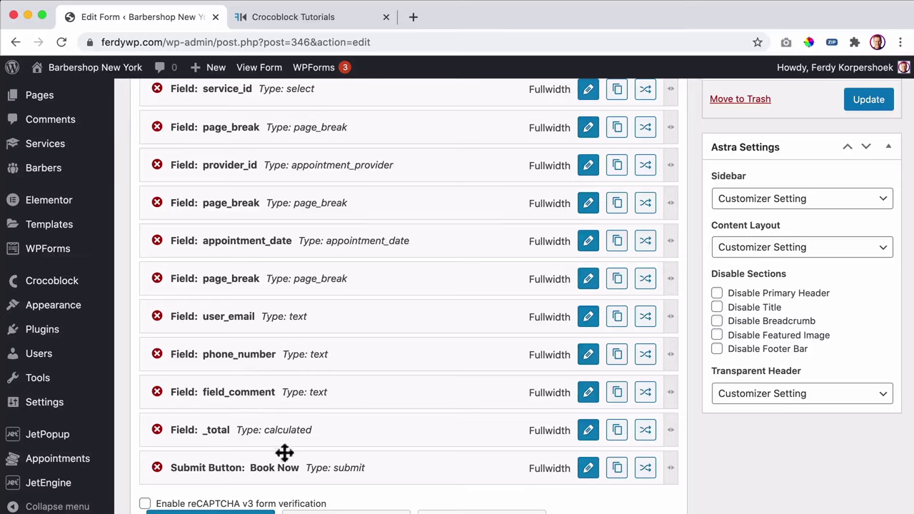
pyautogui.click(852, 99)
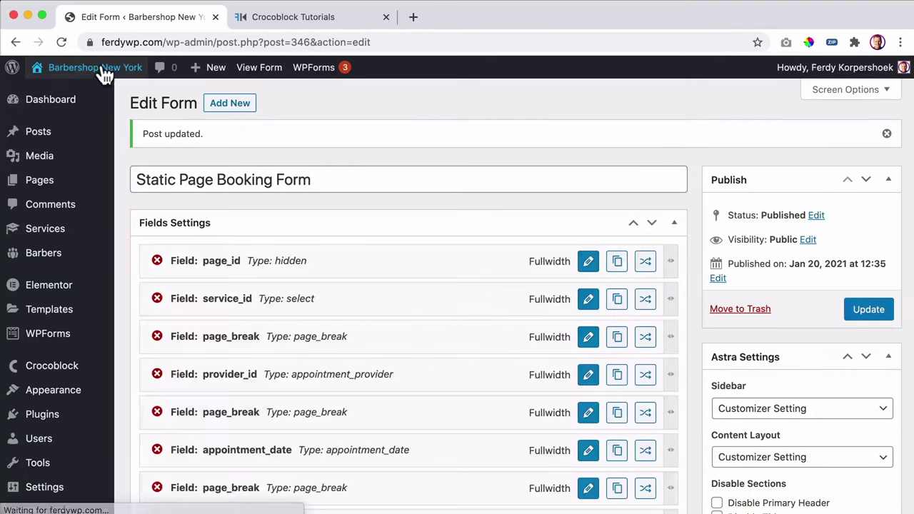
# - Open the homepage in a new tab and choose Shaving in the form's first step
pyautogui.keyDown('super'); pyautogui.click(104, 71); pyautogui.keyUp('super')
pyautogui.click(282, 18)
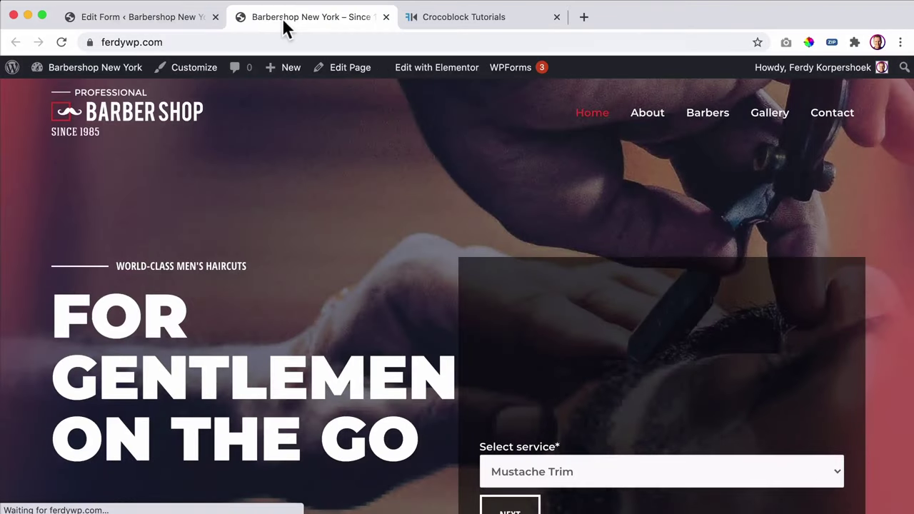
pyautogui.scroll(-3, 428, 206)
pyautogui.scroll(-1, 457, 211)
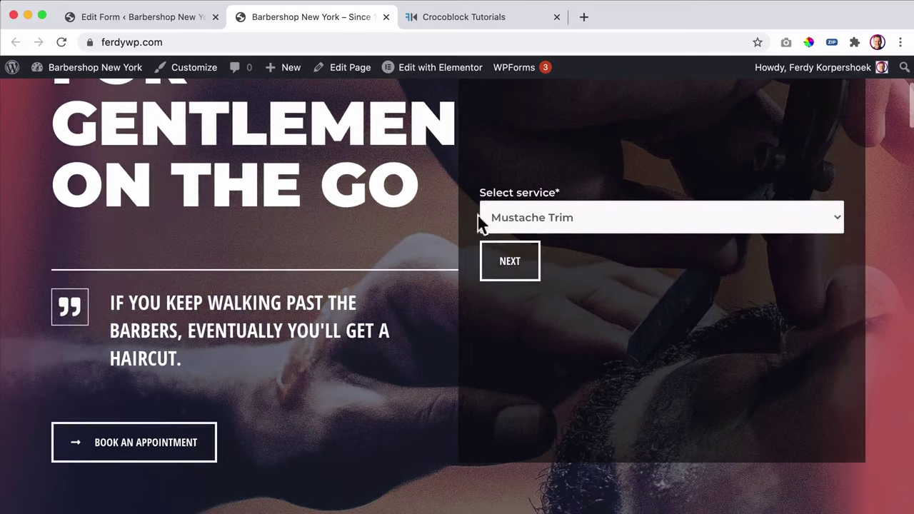
pyautogui.click(596, 214)
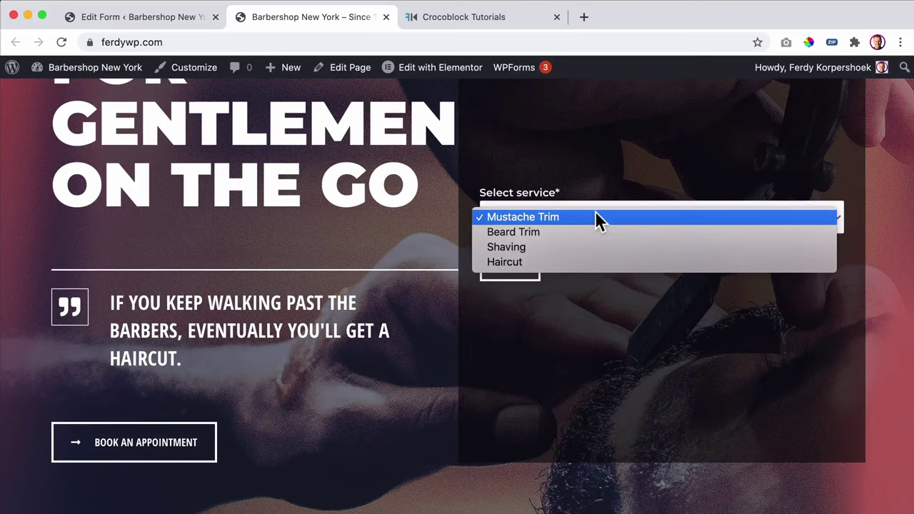
pyautogui.click(545, 246)
pyautogui.click(514, 261)
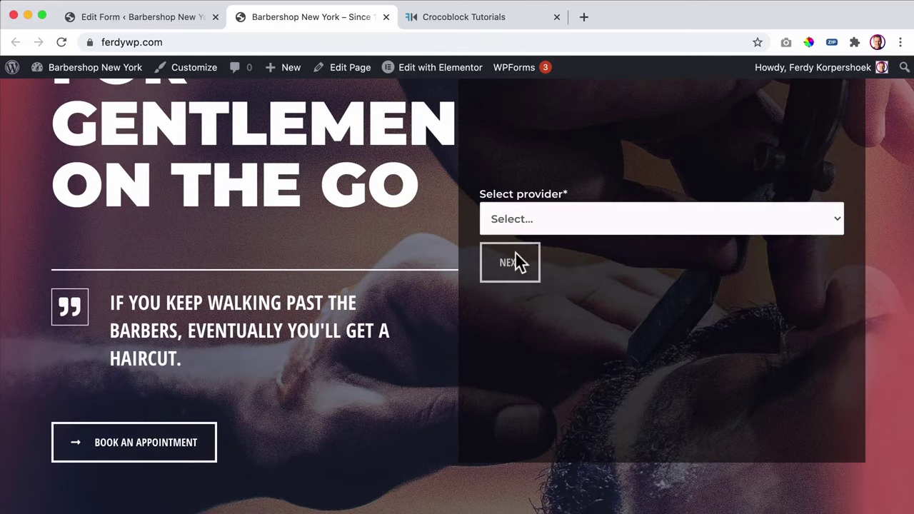
# - Choose Thomas, pick January 21, and reach the contact step showing a $15.00 total
pyautogui.click(548, 223)
pyautogui.click(538, 247)
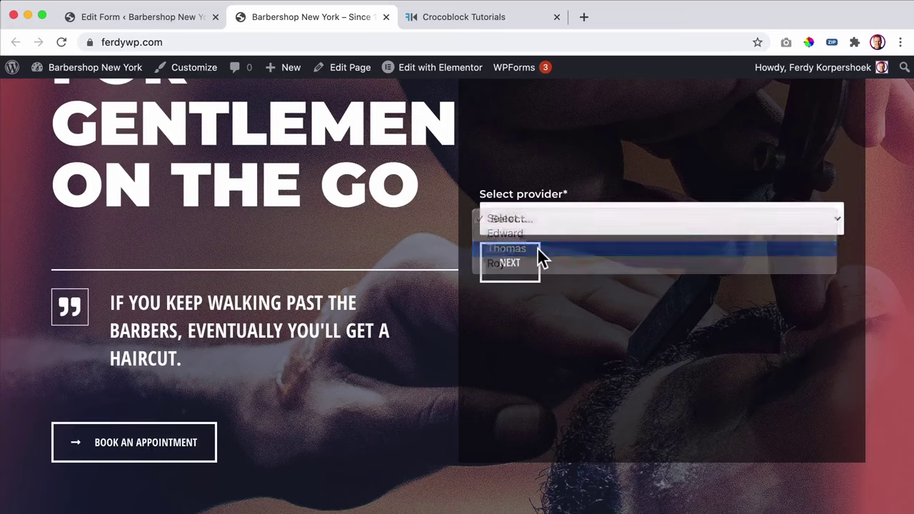
pyautogui.click(526, 269)
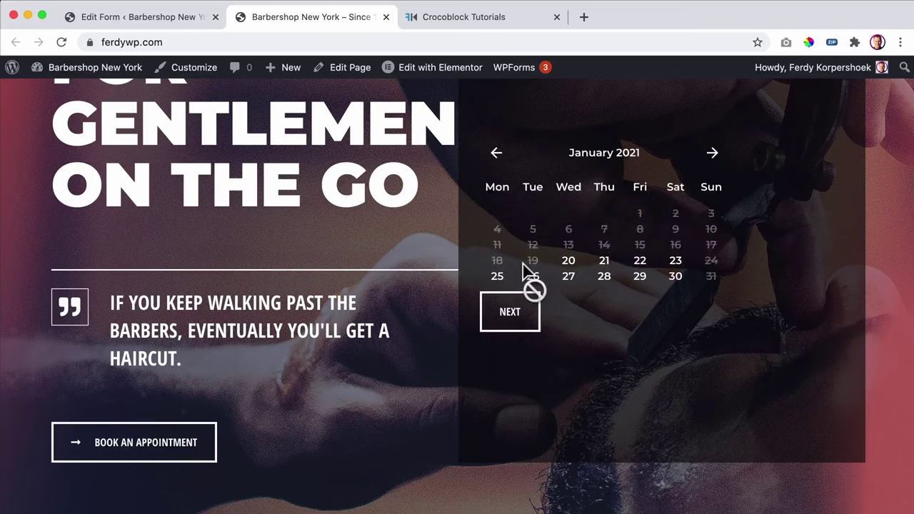
pyautogui.click(607, 266)
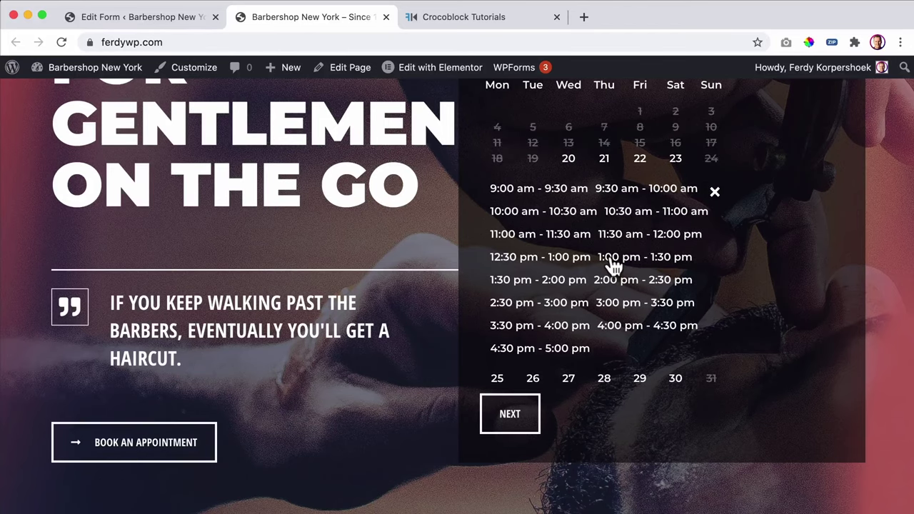
pyautogui.click(509, 408)
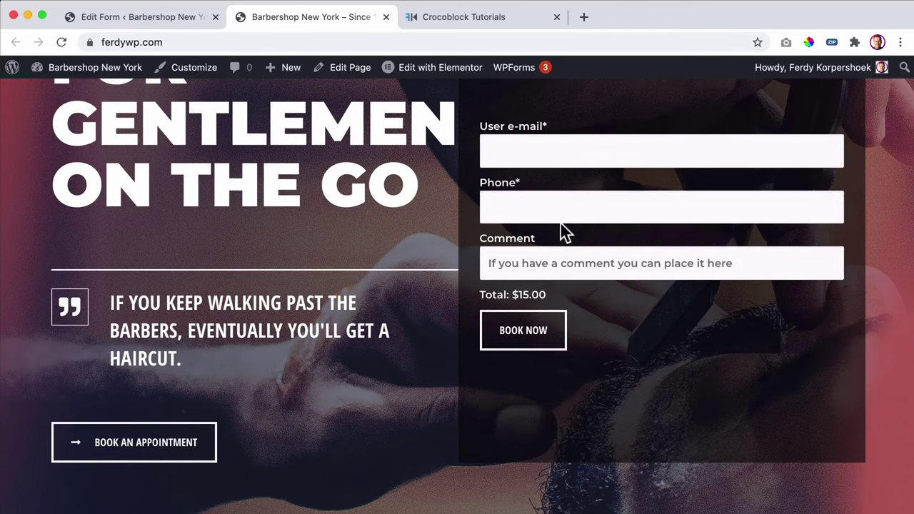
pyautogui.scroll(2, 560, 223)
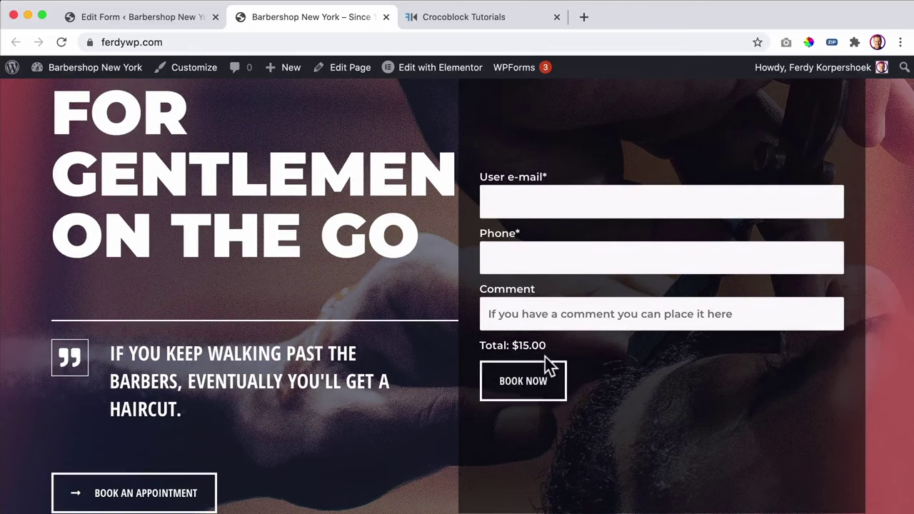
pyautogui.scroll(3, 547, 361)
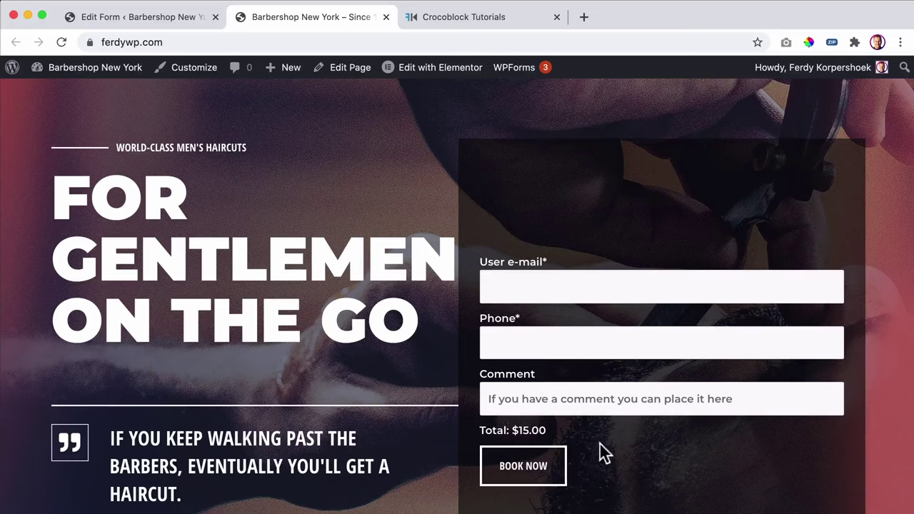
pyautogui.click(160, 20)
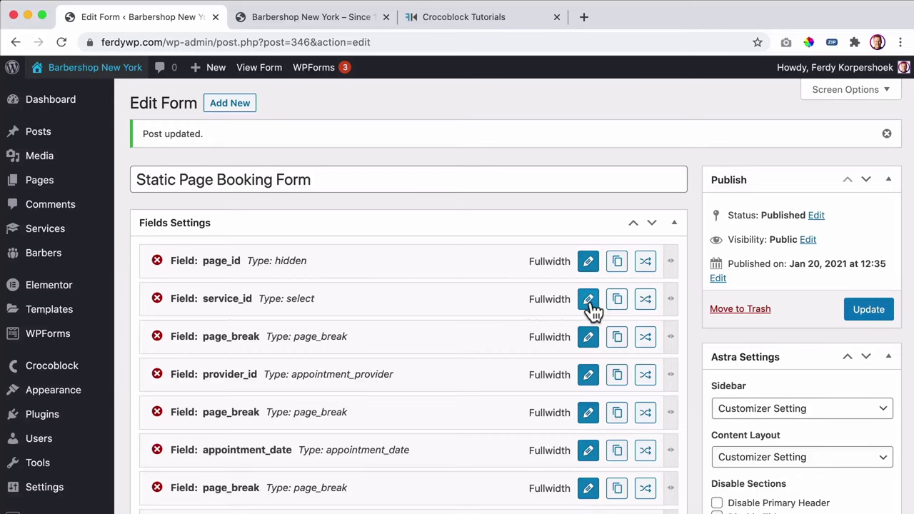
# - Relabel the provider_id field 'Select a Barber', apply it, and update the form
pyautogui.click(587, 375)
pyautogui.scroll(-2, 487, 352)
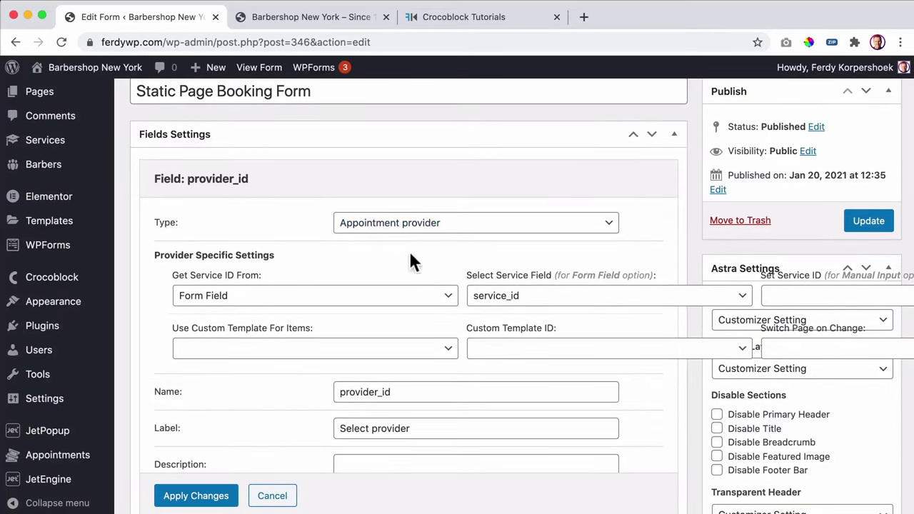
pyautogui.scroll(-3, 409, 261)
pyautogui.moveTo(424, 311); pyautogui.dragTo(321, 313)
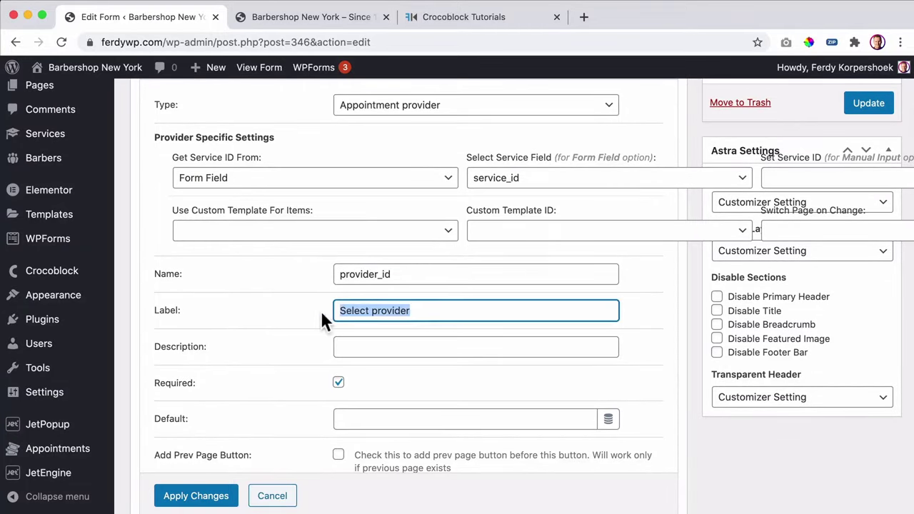
pyautogui.write('Selec')
pyautogui.click(204, 497)
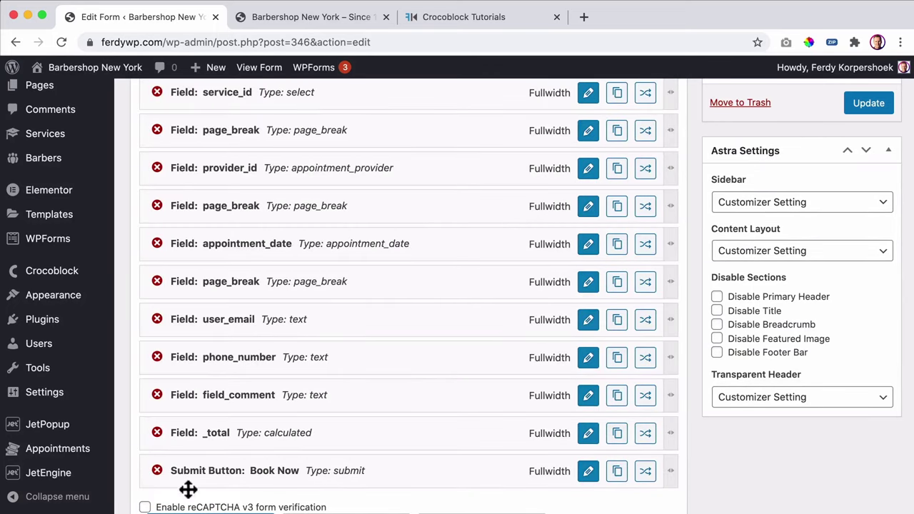
pyautogui.click(866, 104)
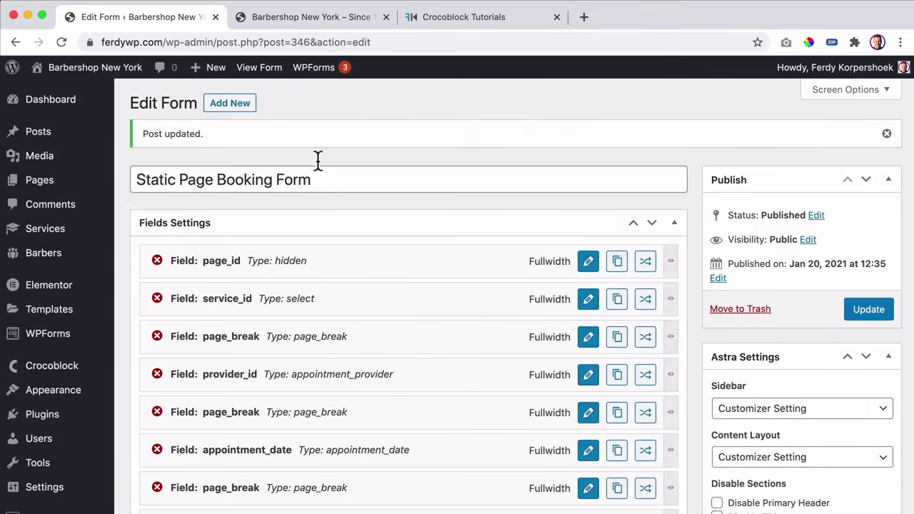
# - Reload the live Barbershop homepage and pick Beard Trim as the service in the booking form
pyautogui.click(302, 19)
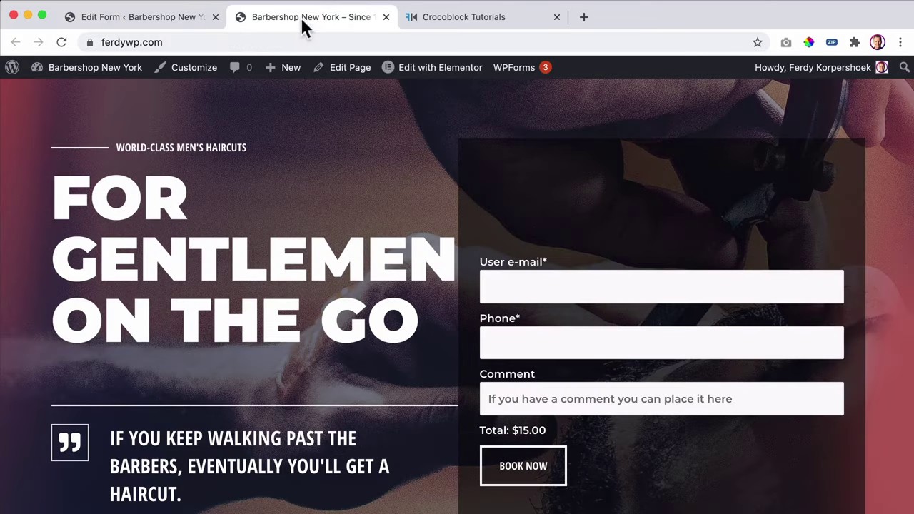
pyautogui.press('super+r')
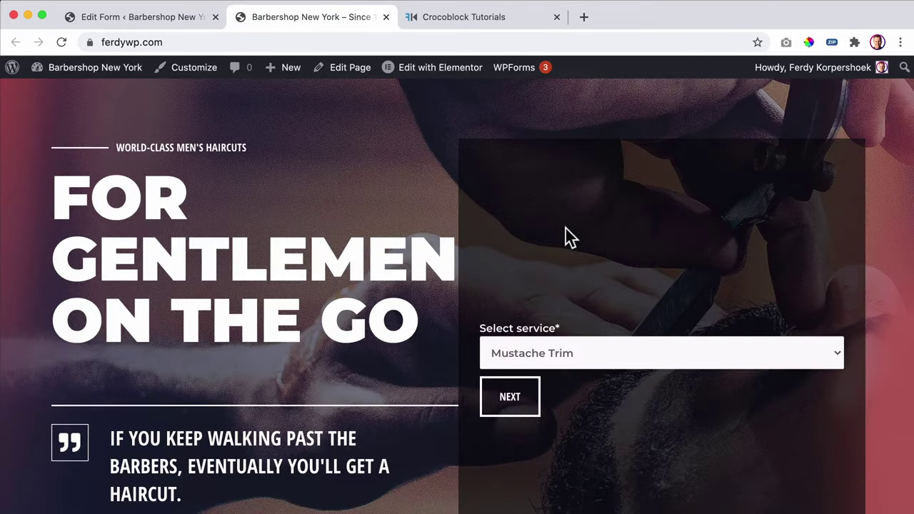
pyautogui.click(612, 350)
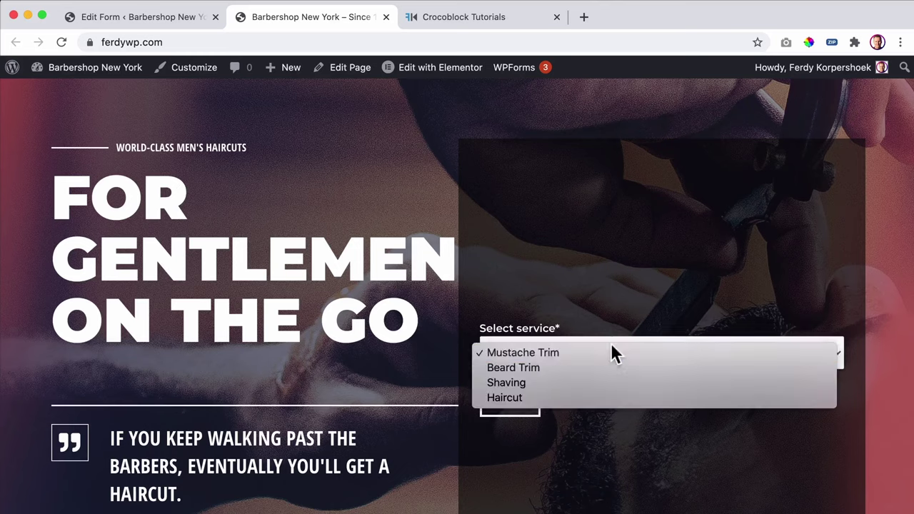
pyautogui.click(580, 365)
pyautogui.click(521, 395)
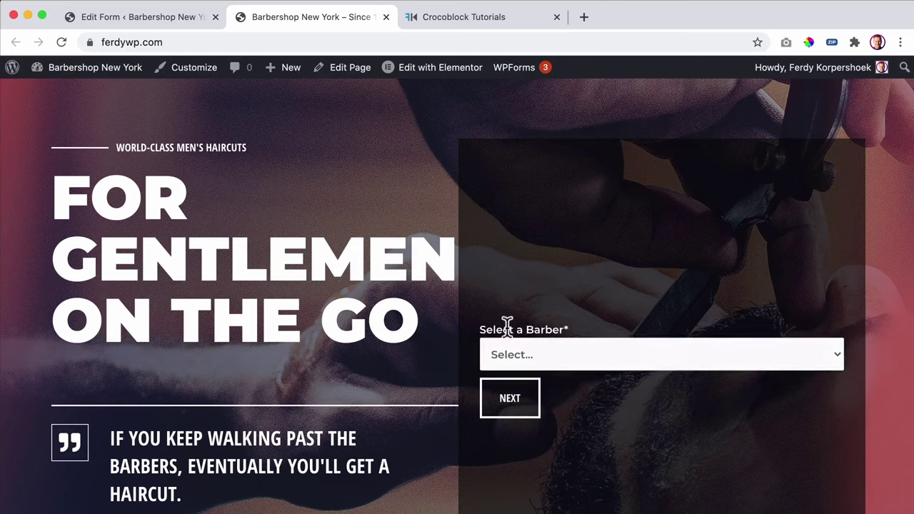
# - Choose Roy as the barber and advance to the January 2021 calendar step
pyautogui.click(566, 357)
pyautogui.click(565, 369)
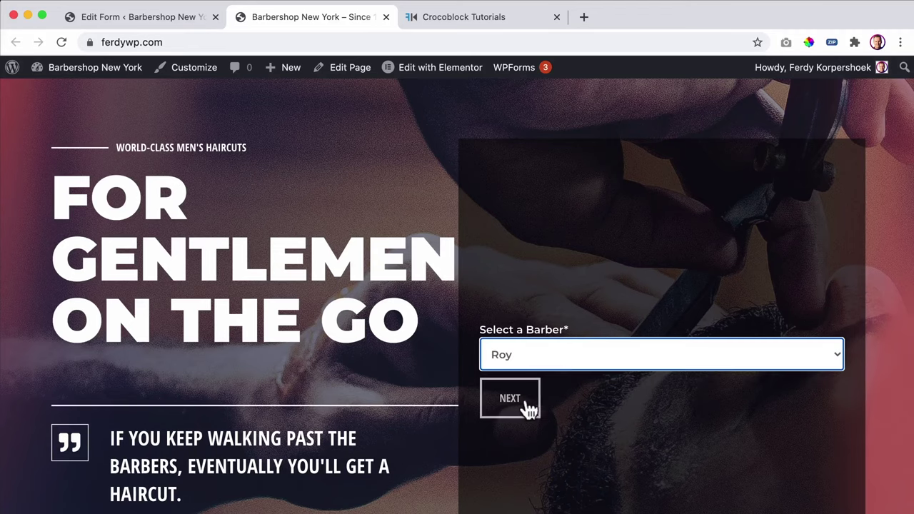
pyautogui.click(526, 406)
pyautogui.scroll(-3, 595, 332)
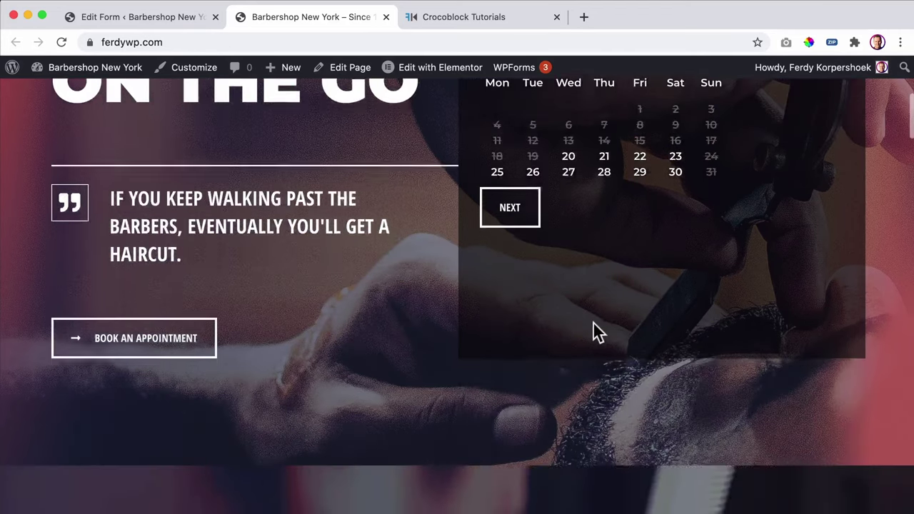
pyautogui.scroll(3, 596, 332)
pyautogui.scroll(-1, 592, 332)
pyautogui.scroll(3, 592, 333)
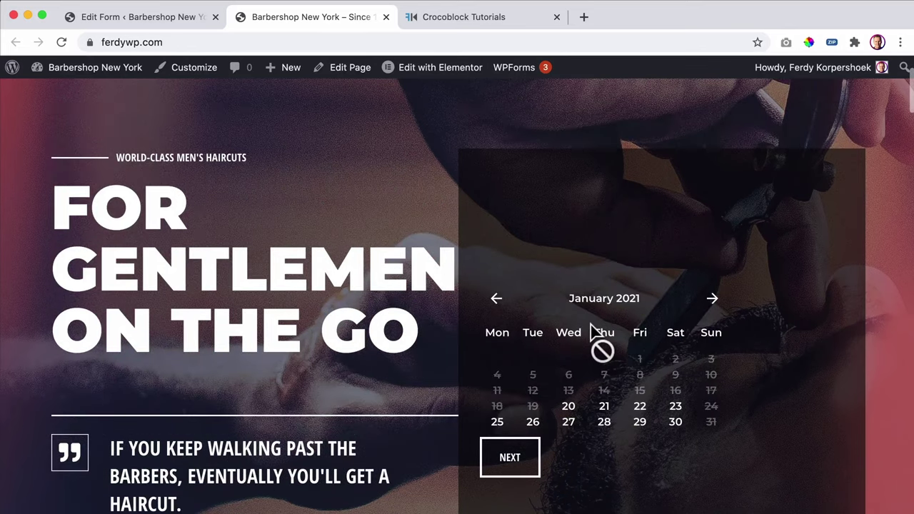
pyautogui.scroll(-2, 592, 333)
pyautogui.scroll(1, 592, 325)
pyautogui.scroll(-3, 591, 326)
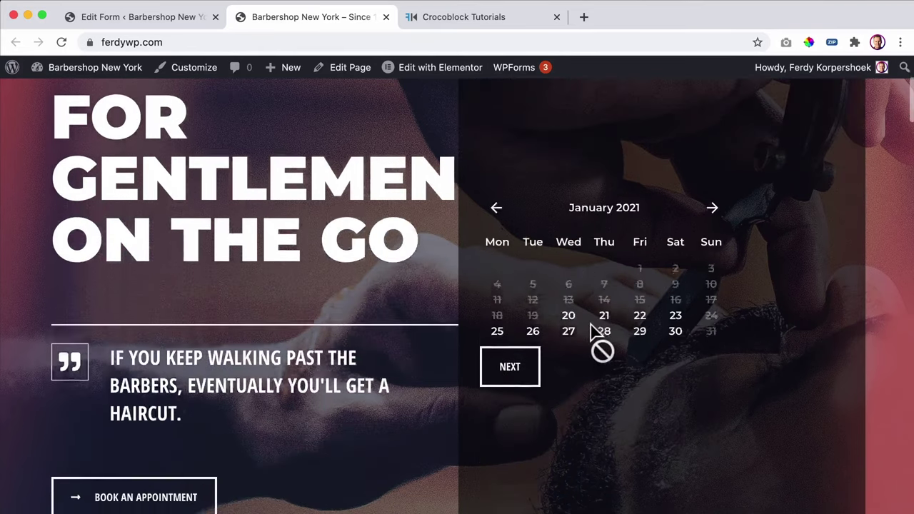
pyautogui.scroll(3, 590, 325)
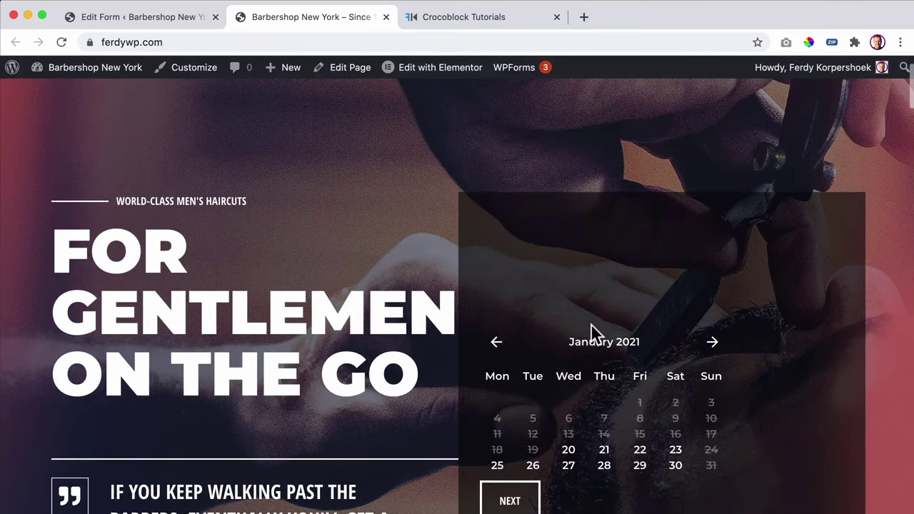
# - Download the popup template file from the Crocoblock Tutorials page
pyautogui.click(450, 18)
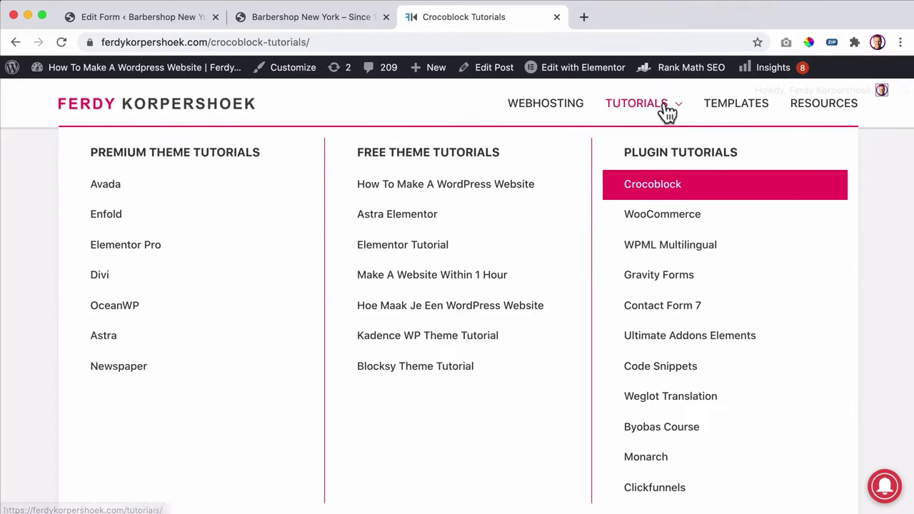
pyautogui.scroll(1, 721, 250)
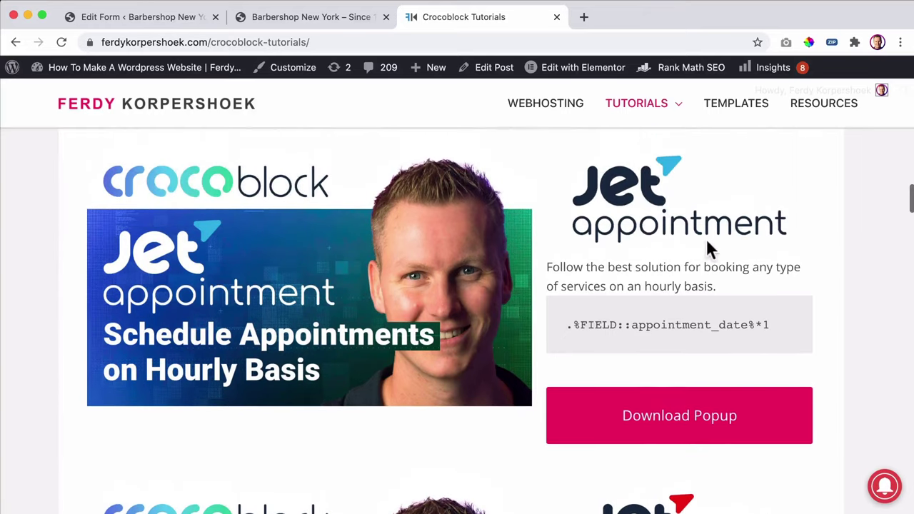
pyautogui.click(675, 426)
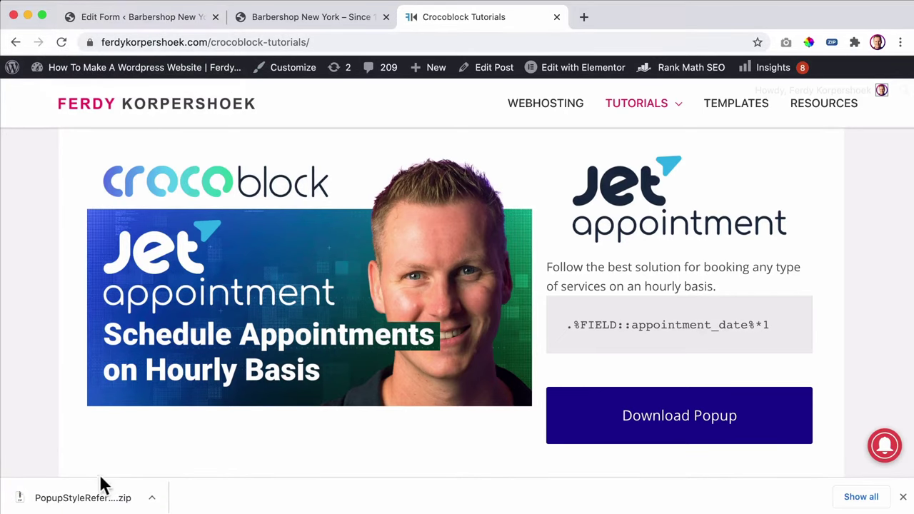
# - Unzip PopupStyleReference.zip and go back to the Static Page Booking Form editor
pyautogui.click(96, 498)
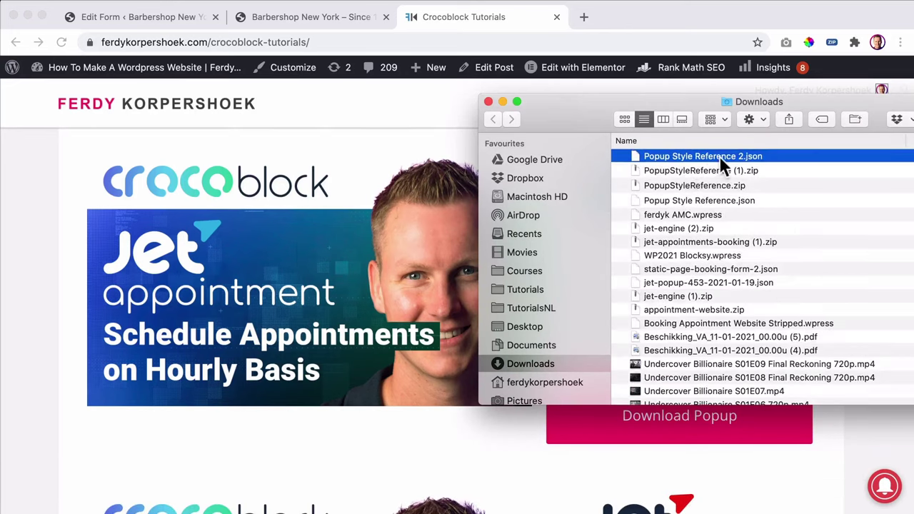
pyautogui.click(59, 158)
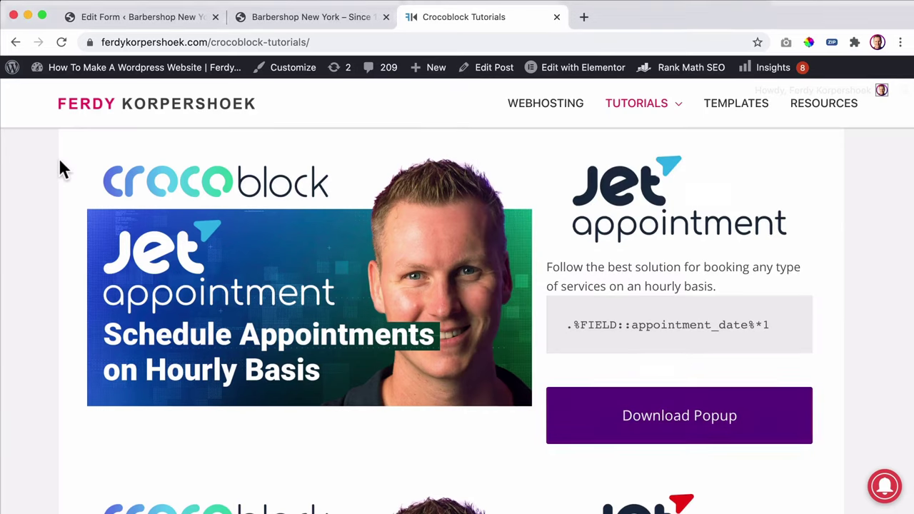
pyautogui.click(157, 18)
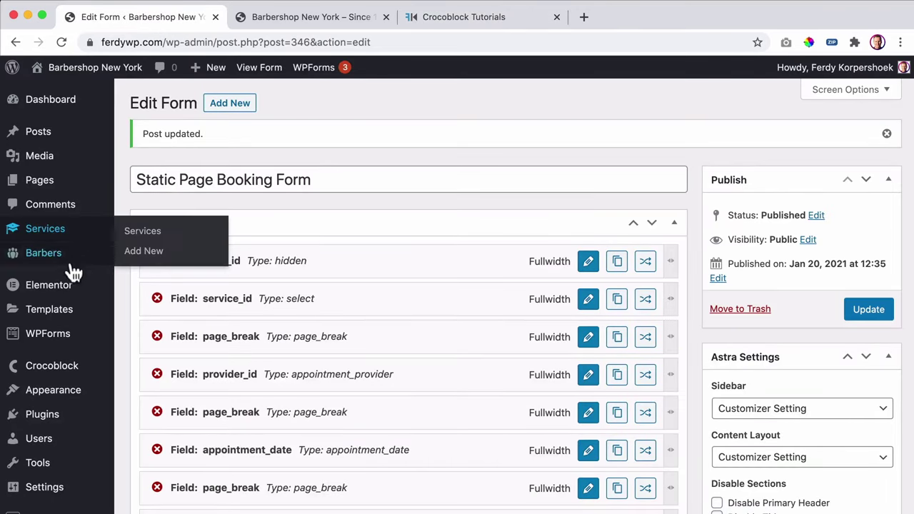
# - Add a new JetPopup titled 'Book Form Popup', publish it, and launch Edit with Elementor
pyautogui.scroll(-5, 65, 271)
pyautogui.moveTo(60, 281)
pyautogui.moveTo(47, 425)
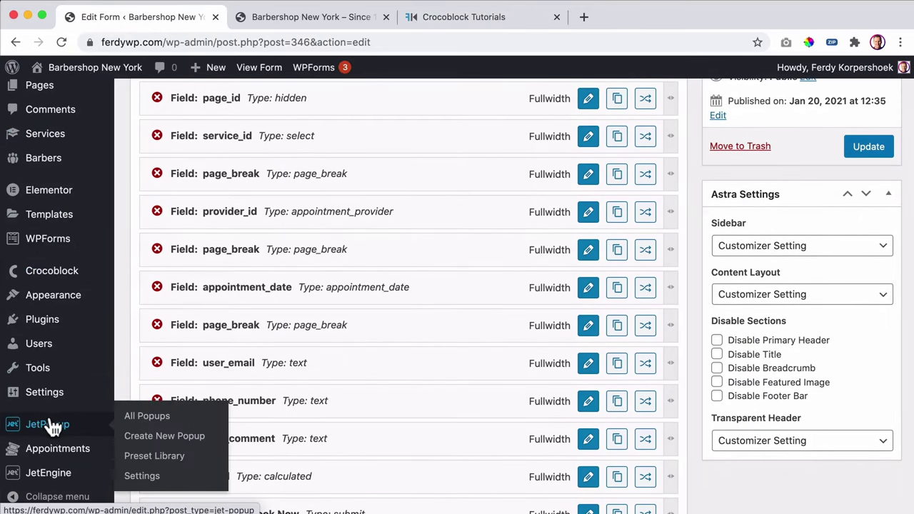
pyautogui.click(169, 446)
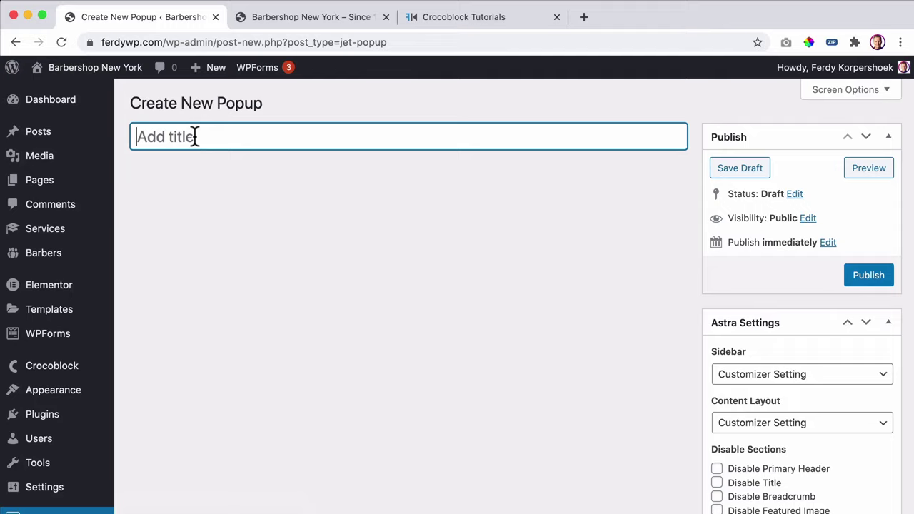
pyautogui.write('Book Form Popup')
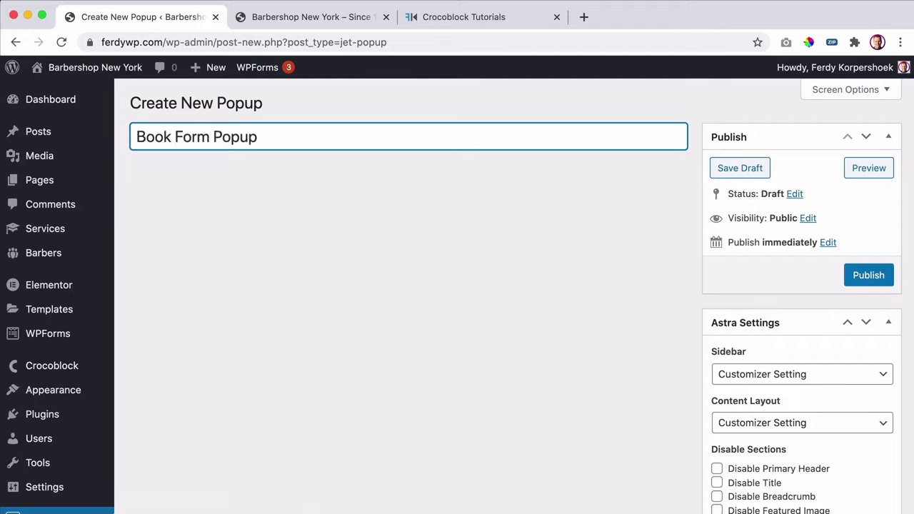
pyautogui.click(868, 281)
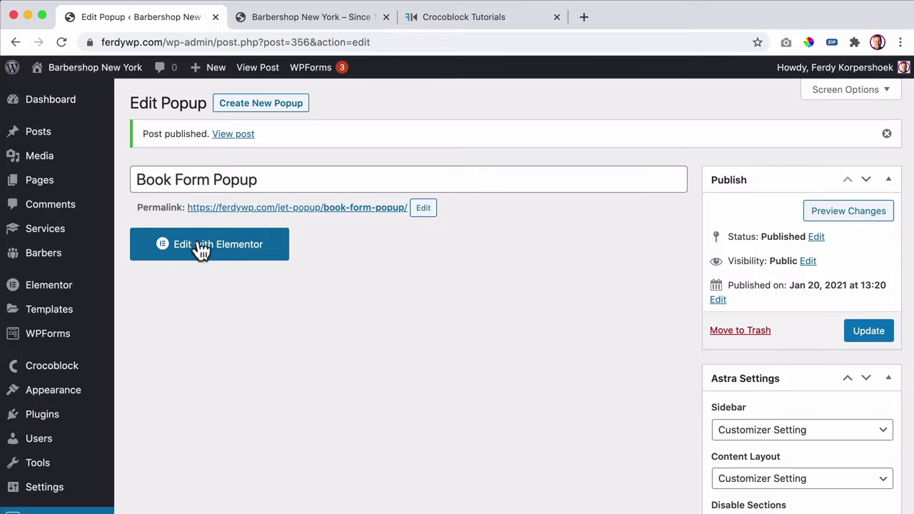
pyautogui.click(201, 250)
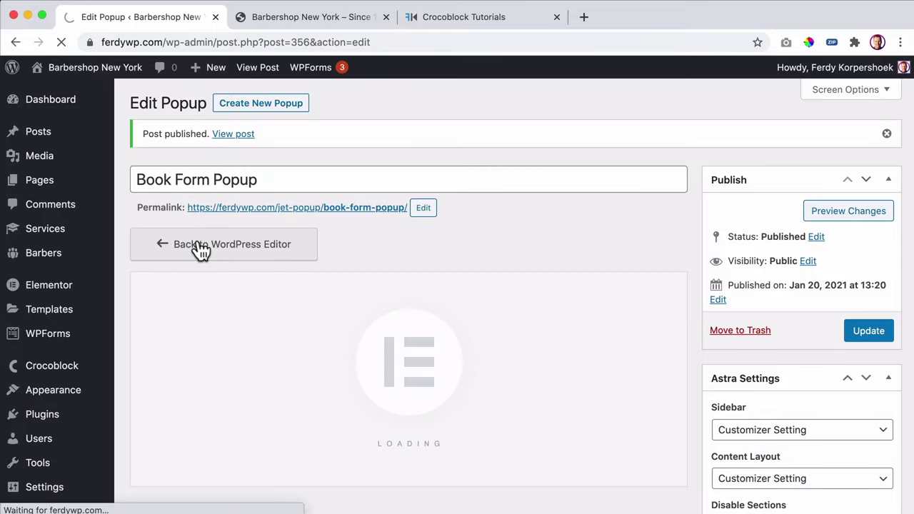
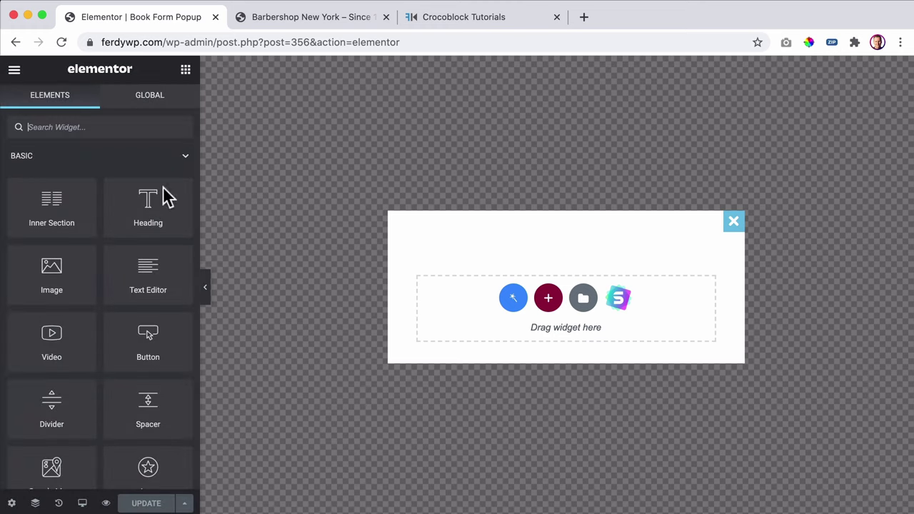
# - Set the popup's entrance animation to SlideInRight, leaving the open event unselected
pyautogui.click(12, 503)
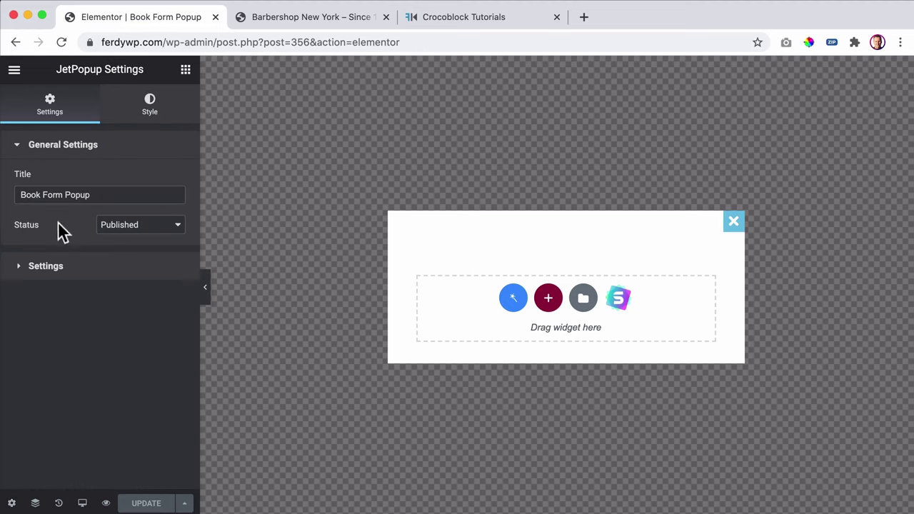
pyautogui.click(57, 275)
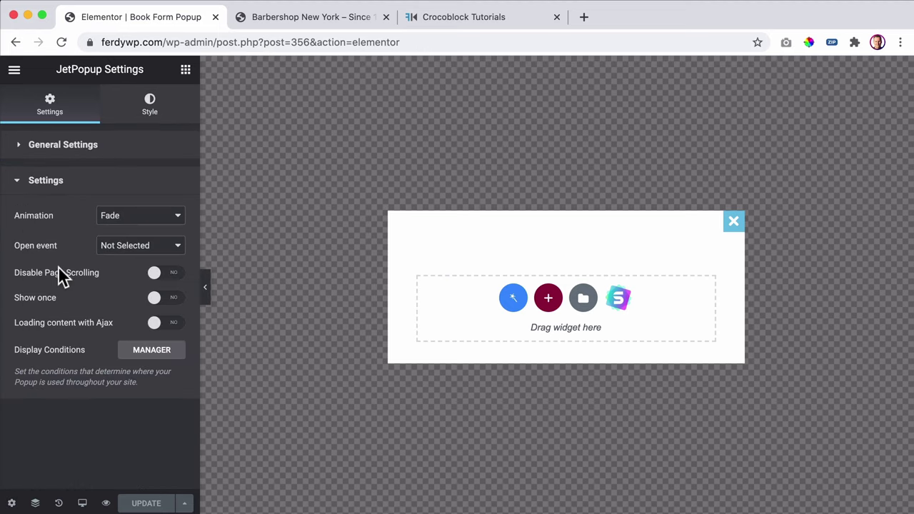
pyautogui.click(145, 218)
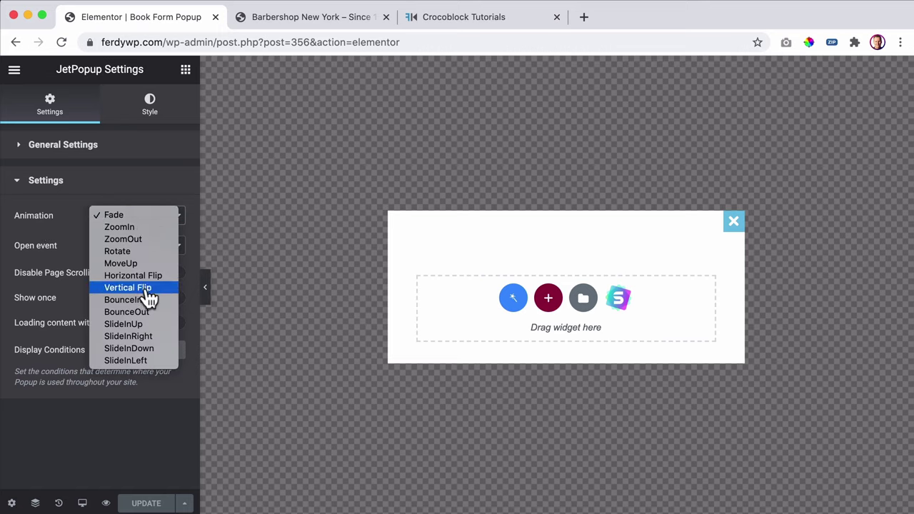
pyautogui.click(147, 336)
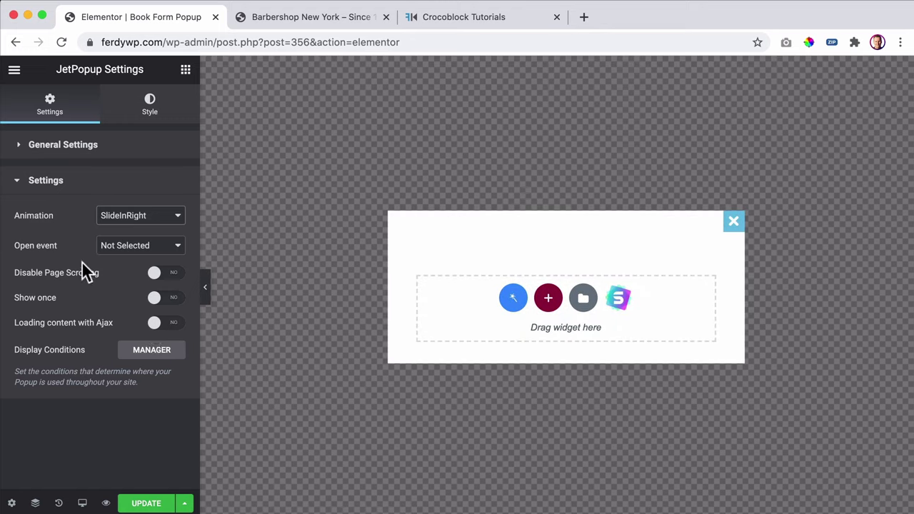
pyautogui.click(121, 251)
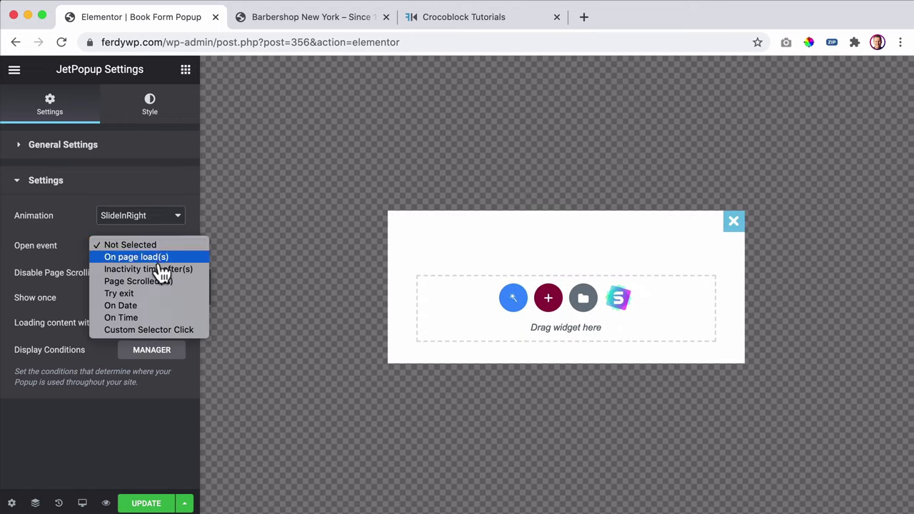
pyautogui.click(80, 246)
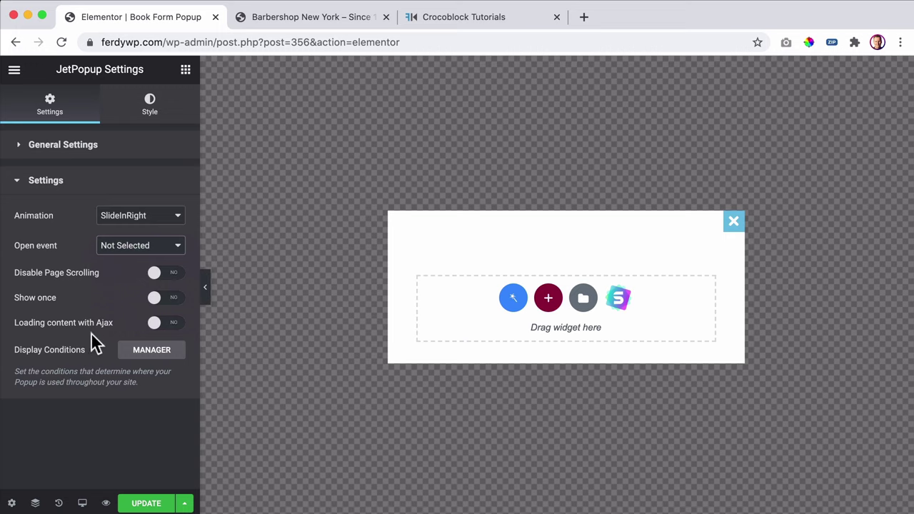
# - Set the popup container width to 560 px
pyautogui.click(147, 114)
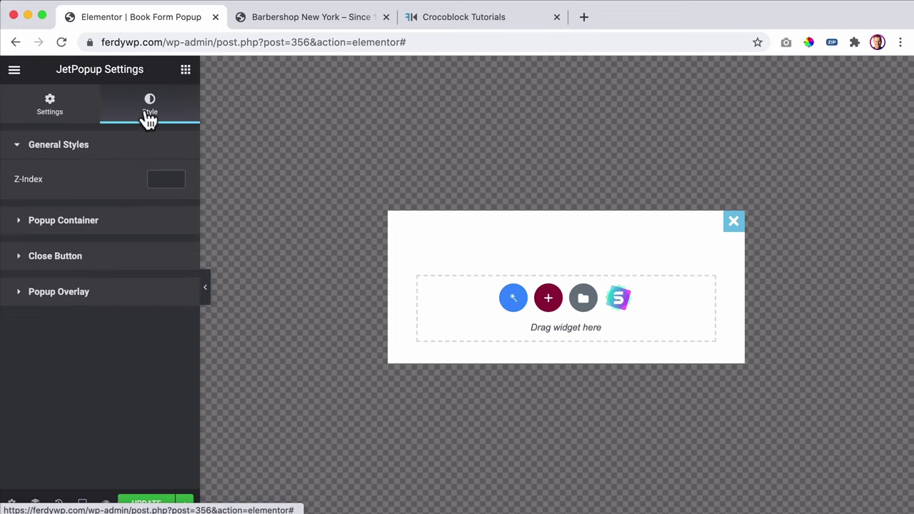
pyautogui.click(81, 223)
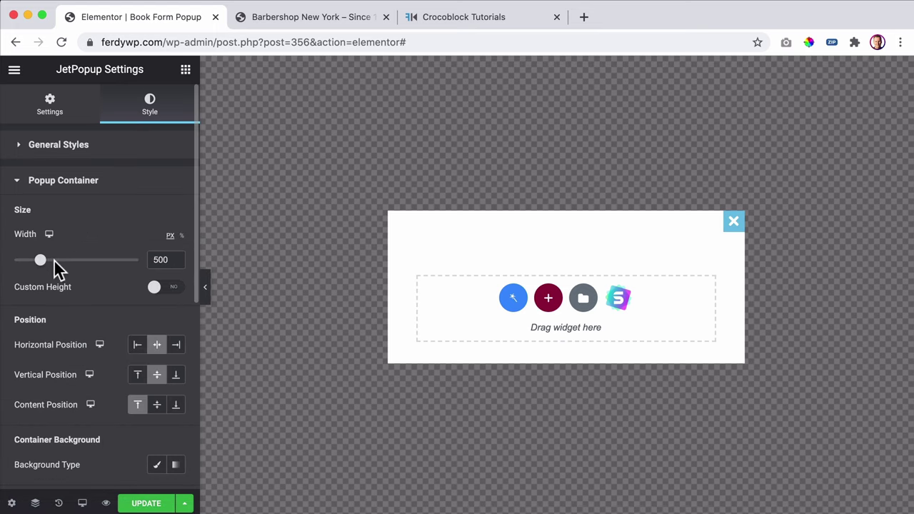
pyautogui.moveTo(42, 268); pyautogui.dragTo(46, 267)
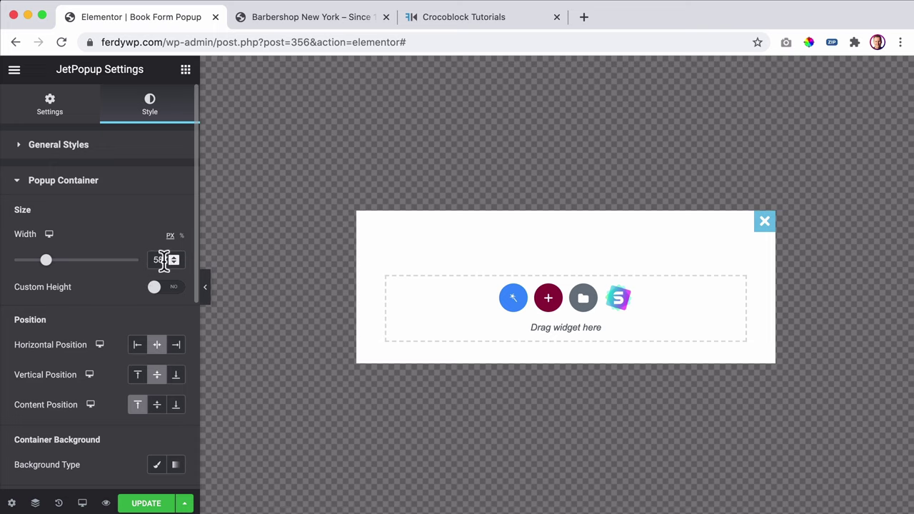
pyautogui.click(171, 262)
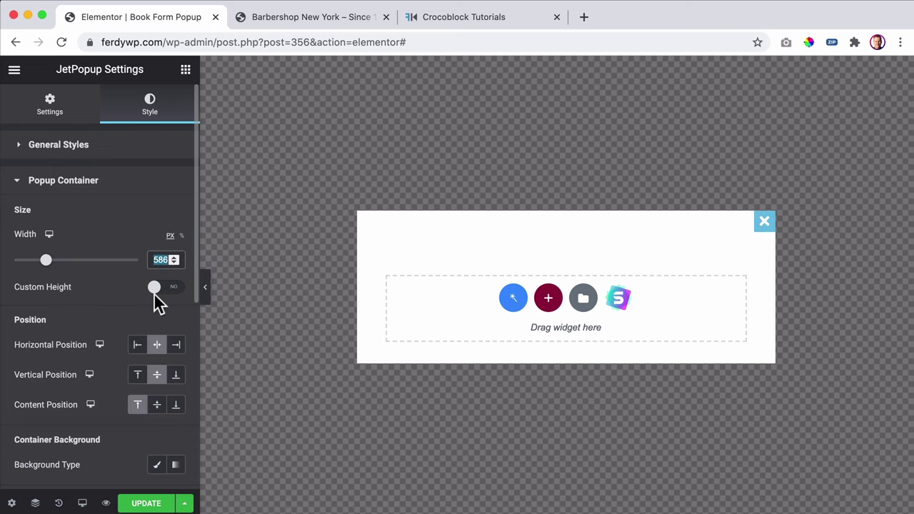
pyautogui.write('560')
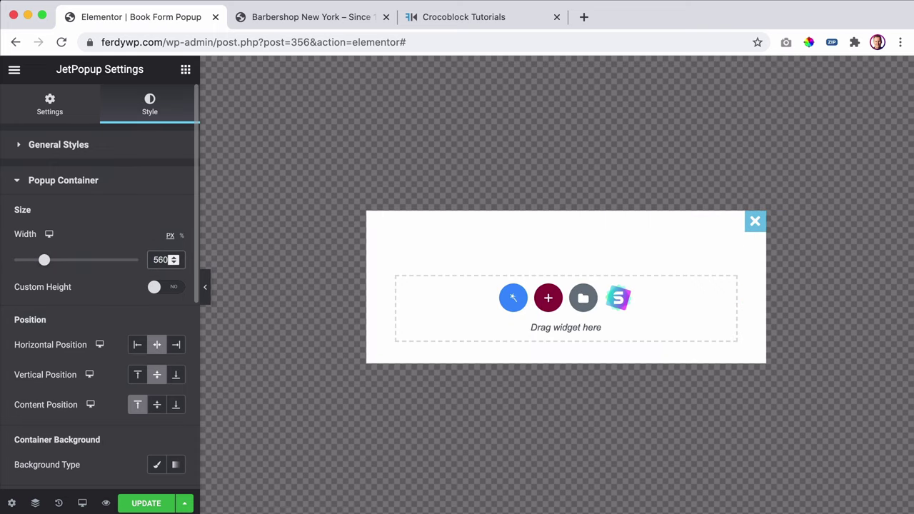
# - Give the popup a custom height of 100% and dock it on the right
pyautogui.scroll(-4, 177, 277)
pyautogui.scroll(4, 177, 276)
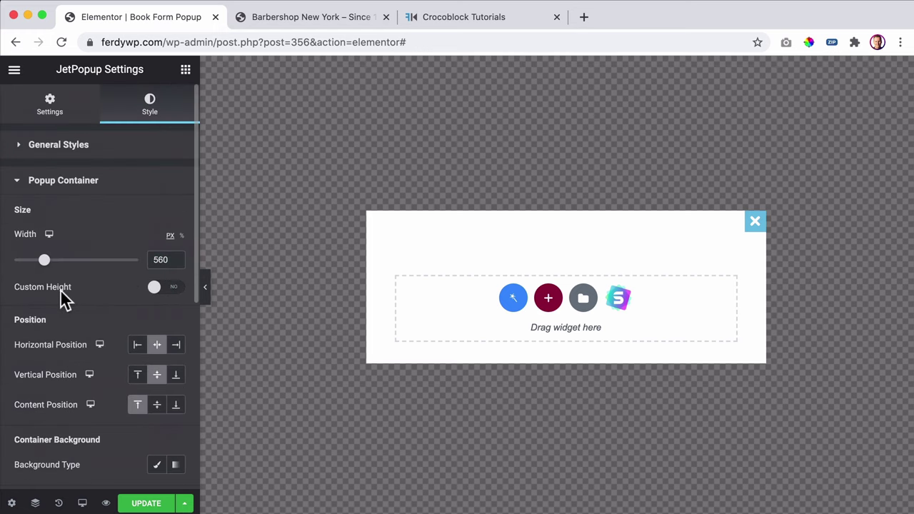
pyautogui.click(177, 288)
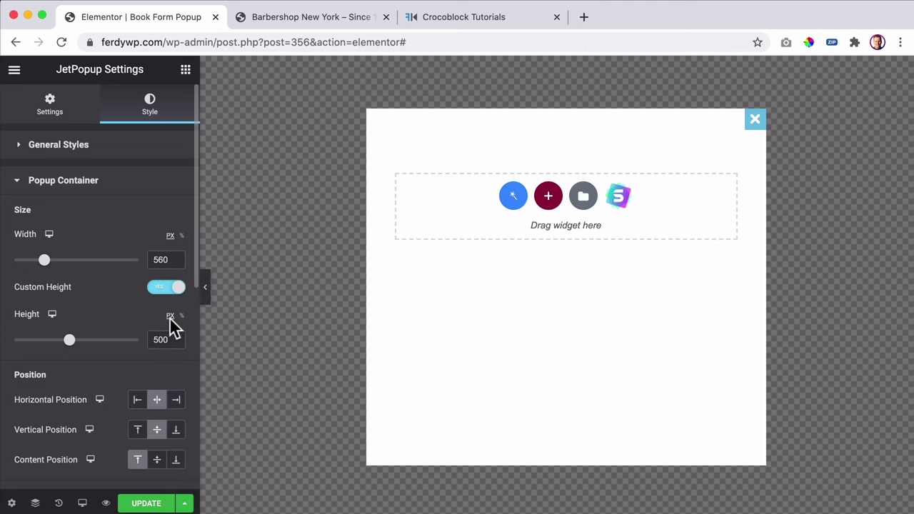
pyautogui.click(181, 316)
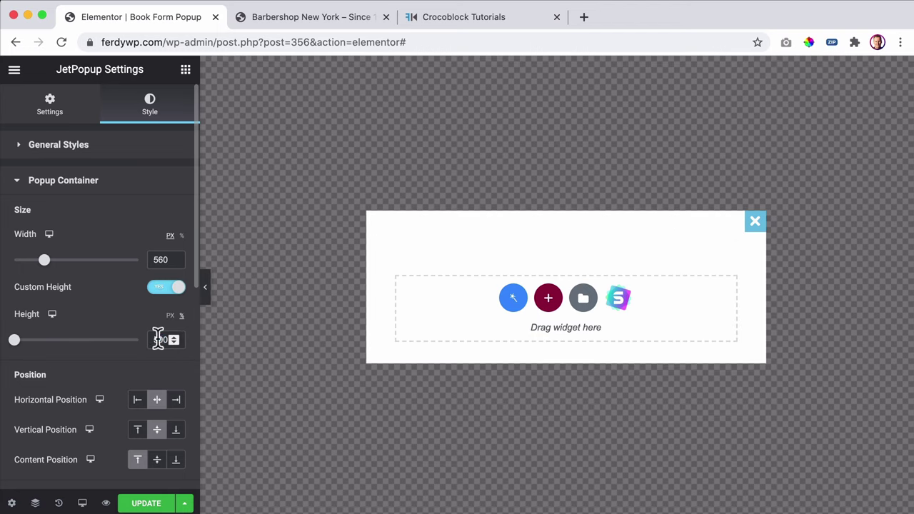
pyautogui.write('100')
pyautogui.scroll(-5, 27, 286)
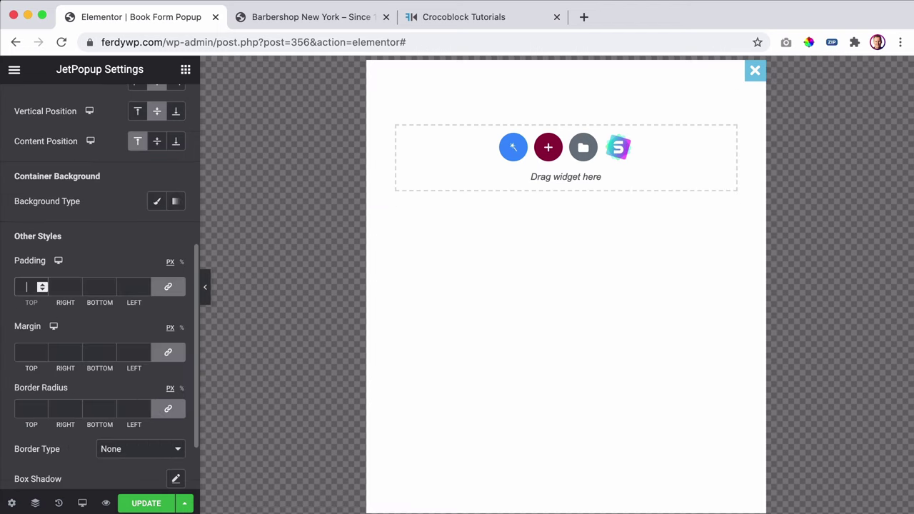
pyautogui.scroll(4, 163, 275)
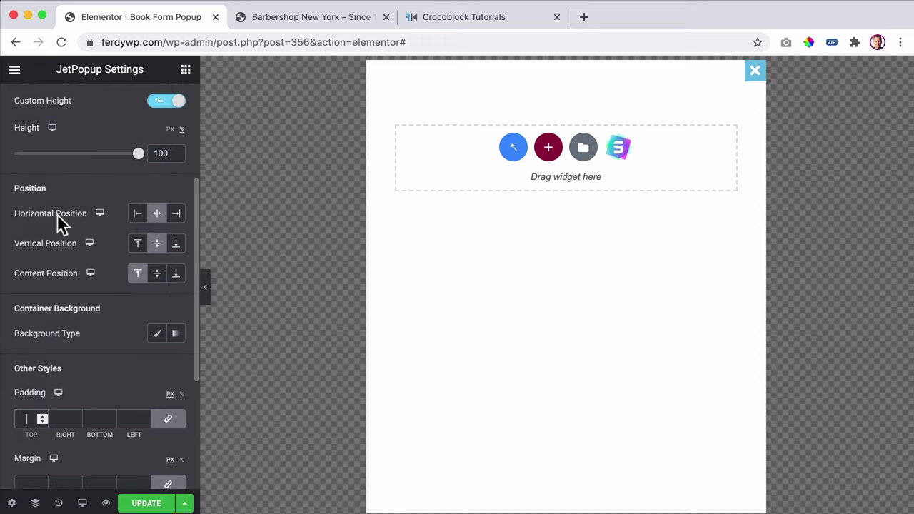
pyautogui.click(174, 222)
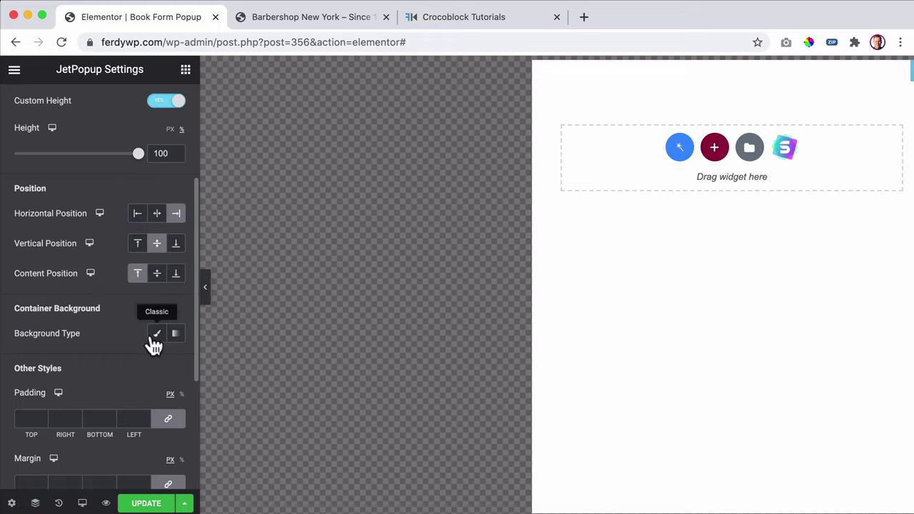
# - Try a few corner radius values, then clear the border radius so the popup has square corners
pyautogui.scroll(-5, 109, 342)
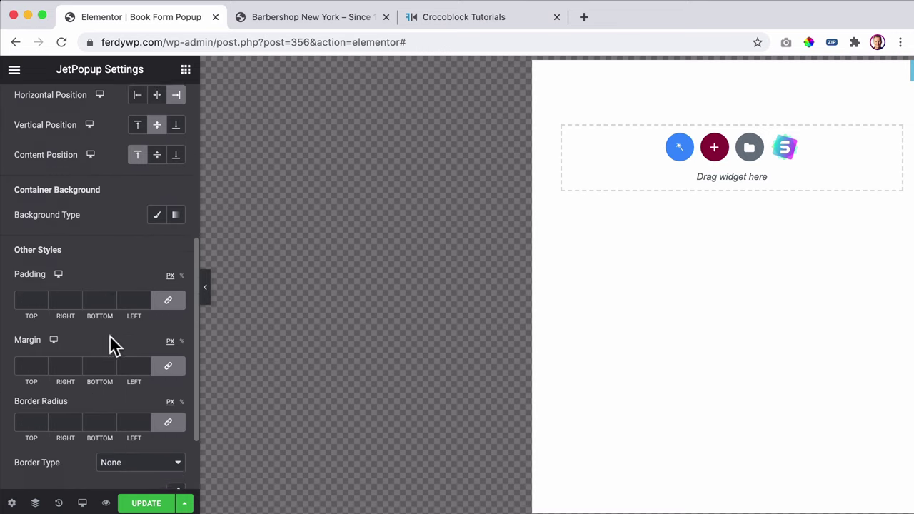
pyautogui.scroll(-2, 107, 335)
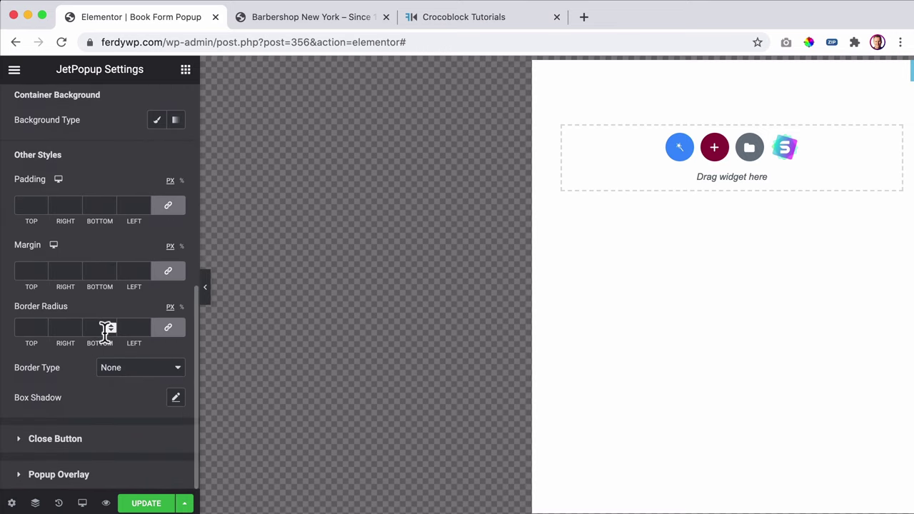
pyautogui.click(28, 327)
pyautogui.write('2')
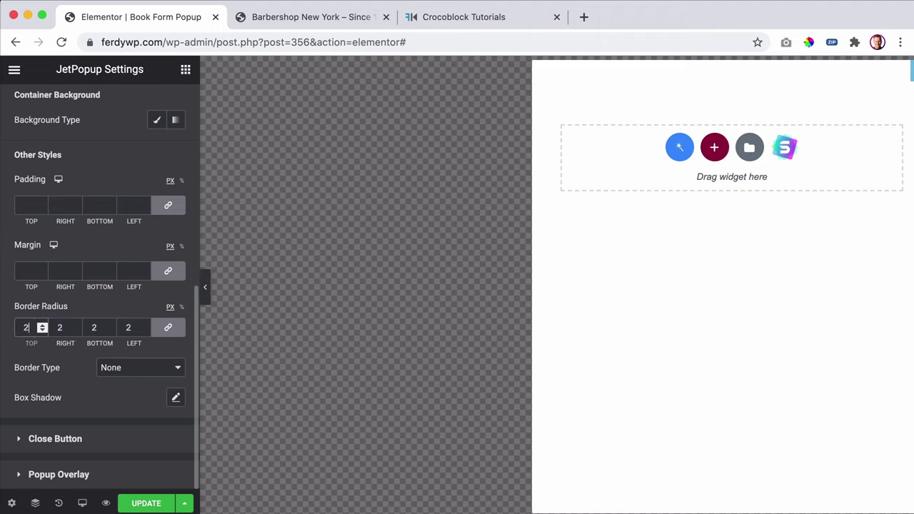
pyautogui.press('Up')
pyautogui.press('Up')
pyautogui.press('Up')
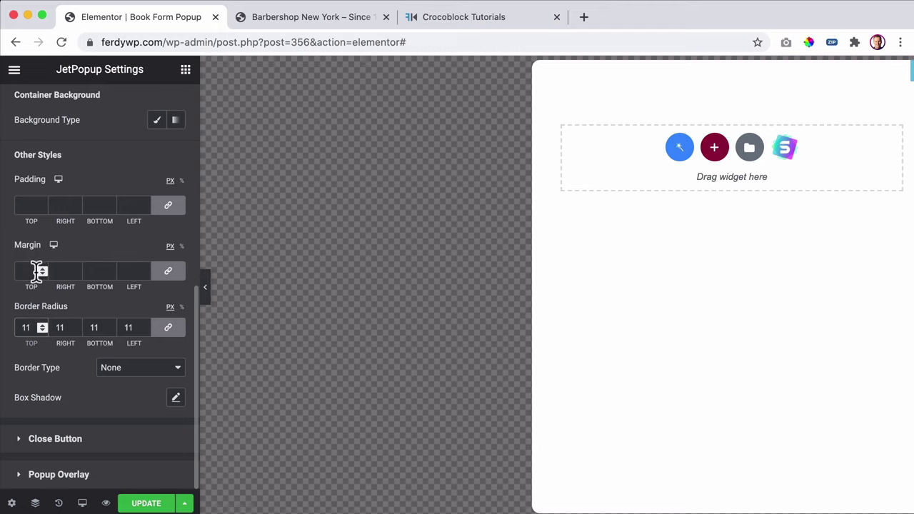
pyautogui.press('Down')
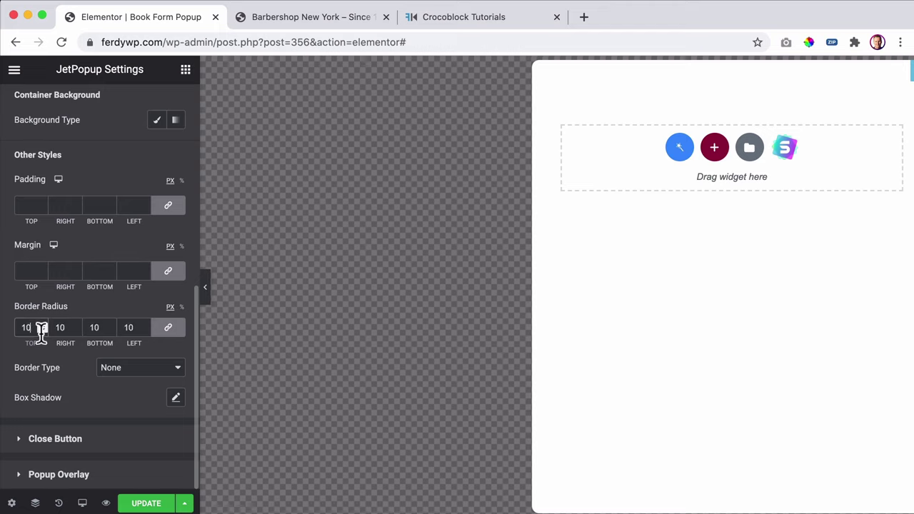
pyautogui.moveTo(31, 327); pyautogui.dragTo(23, 327)
pyautogui.press('BackSpace')
pyautogui.press('Tab')
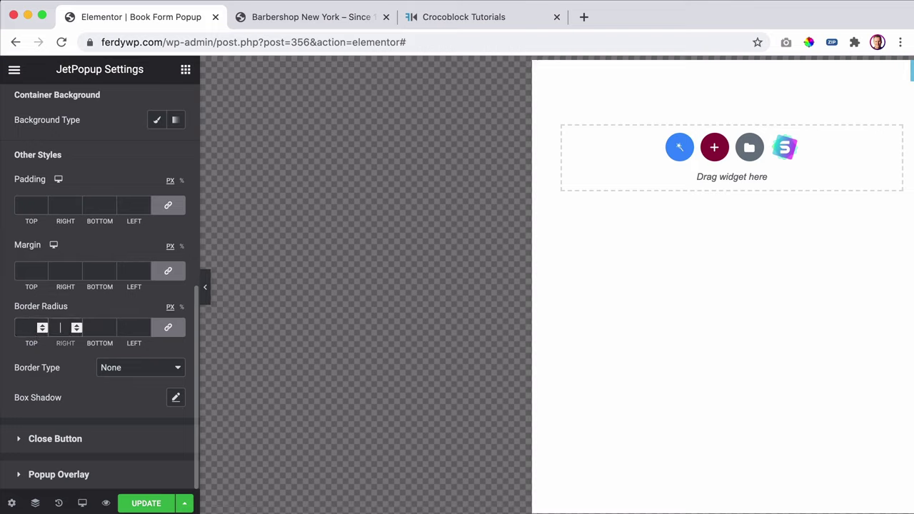
pyautogui.click(70, 439)
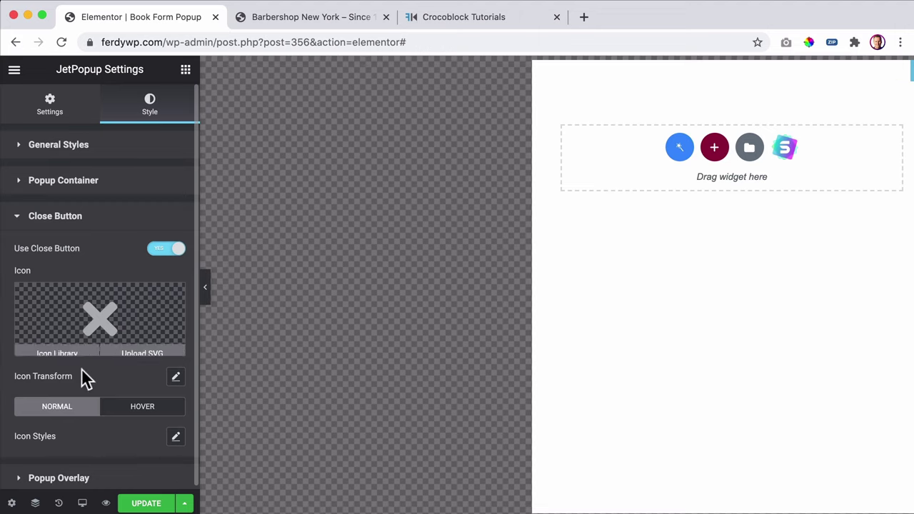
# - Set the close icon size to 100 px in its icon styles
pyautogui.scroll(-1, 84, 378)
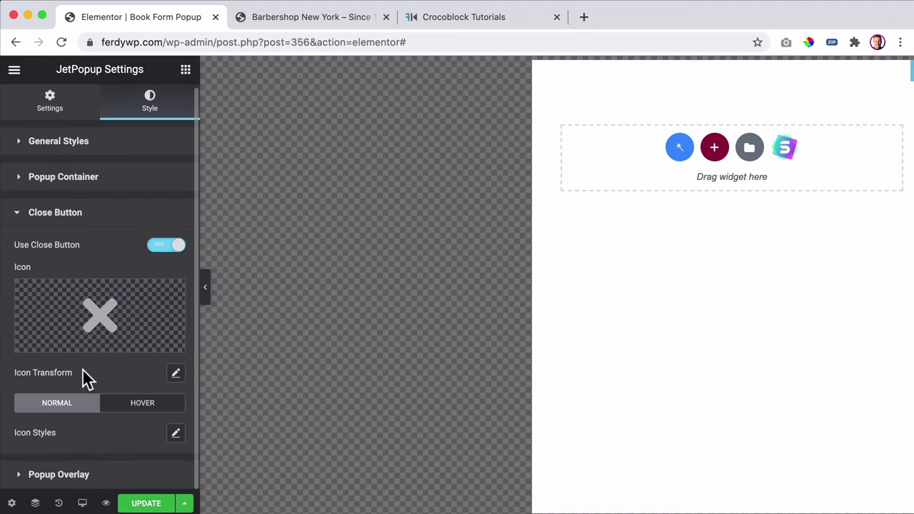
pyautogui.click(174, 434)
pyautogui.scroll(-5, 159, 389)
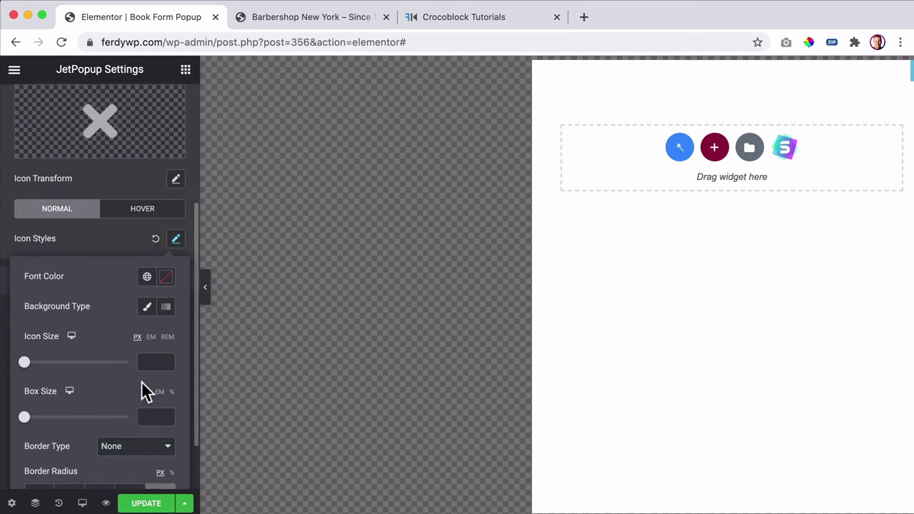
pyautogui.moveTo(27, 360); pyautogui.dragTo(45, 360)
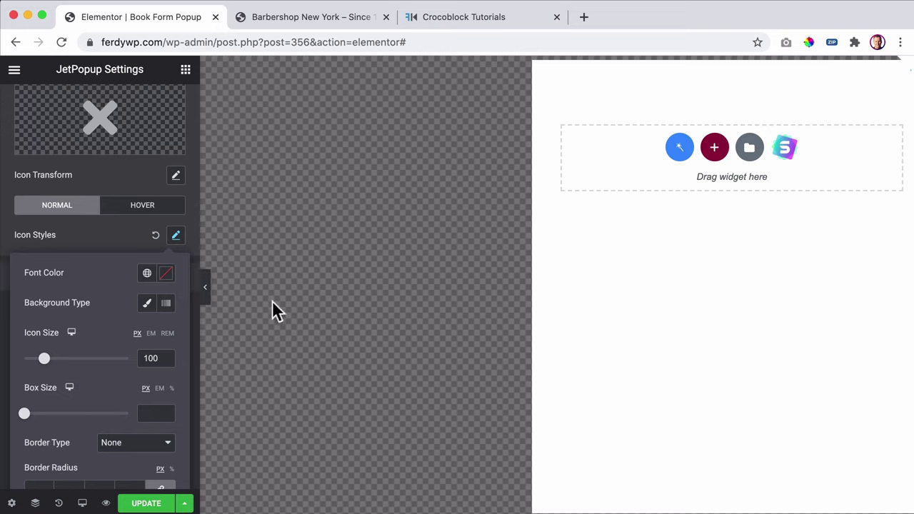
pyautogui.scroll(-2, 61, 394)
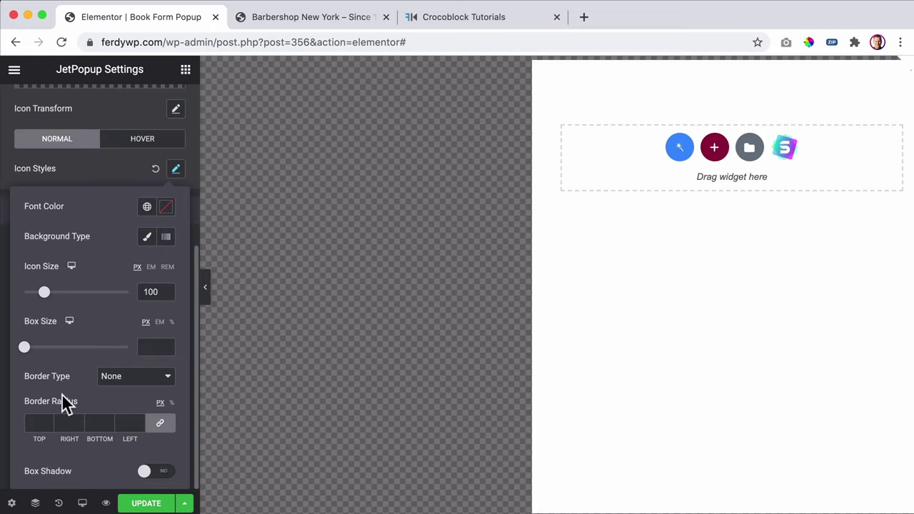
pyautogui.scroll(5, 67, 389)
pyautogui.click(107, 343)
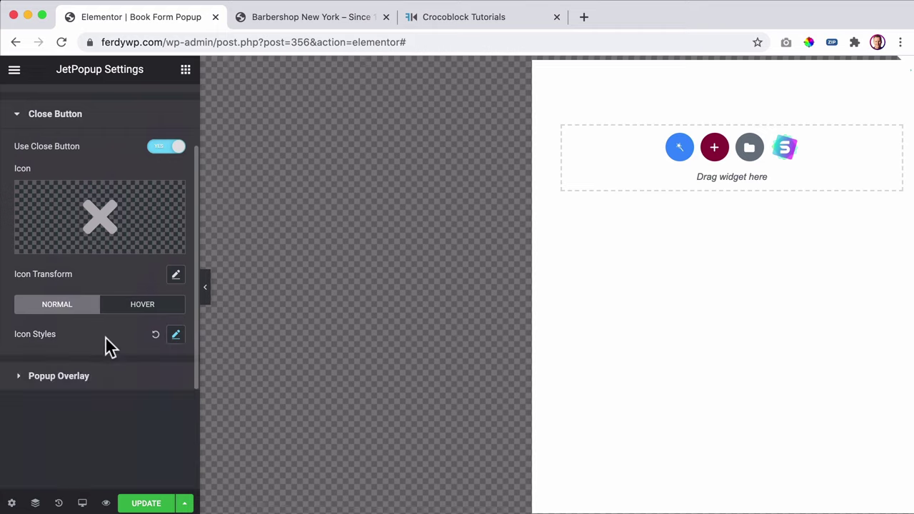
# - Shift the close icon left by entering a Translate X offset of -600
pyautogui.scroll(1, 107, 321)
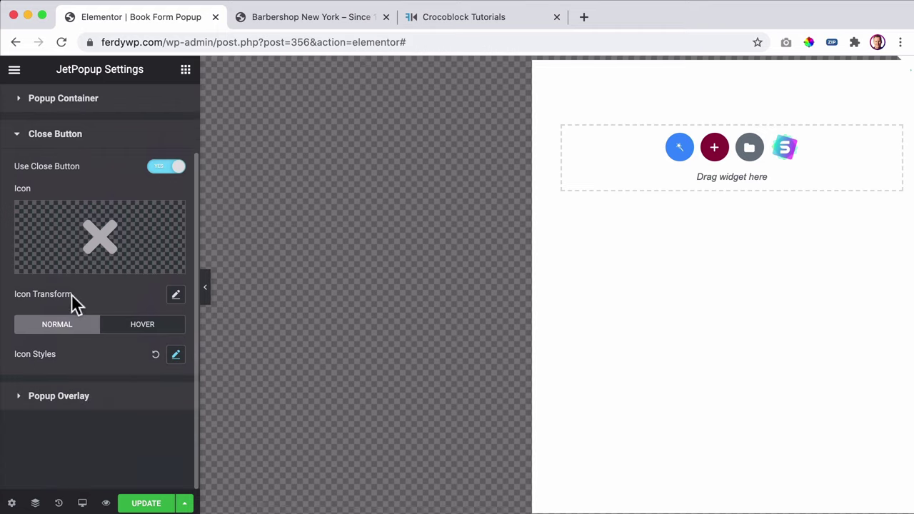
pyautogui.click(175, 294)
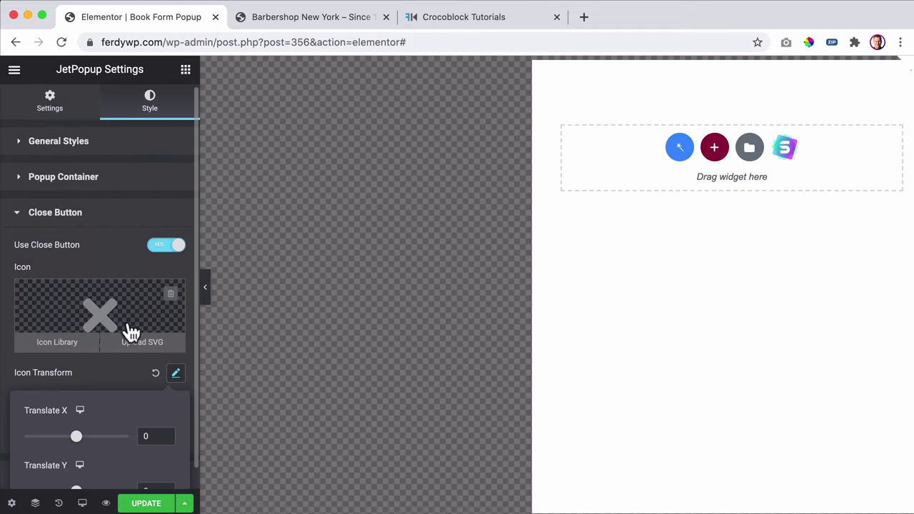
pyautogui.scroll(-1, 126, 331)
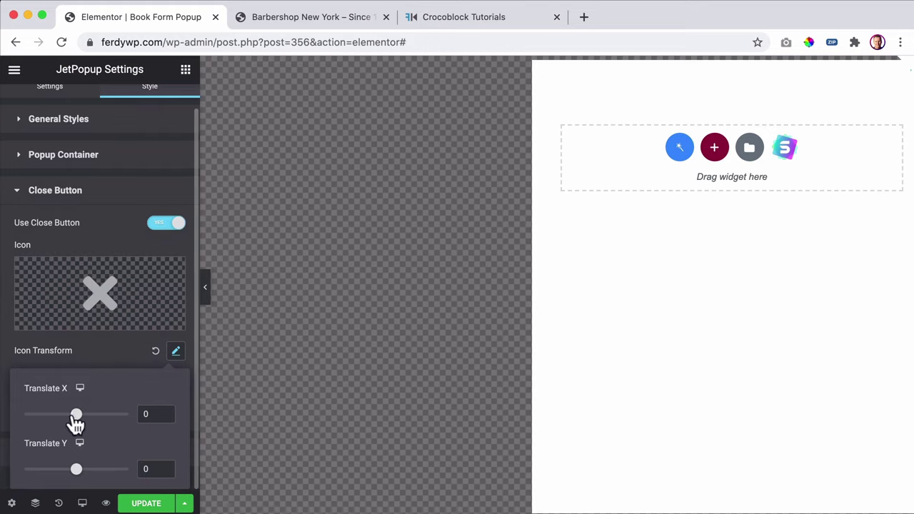
pyautogui.moveTo(76, 414); pyautogui.dragTo(3, 420)
pyautogui.click(2, 420)
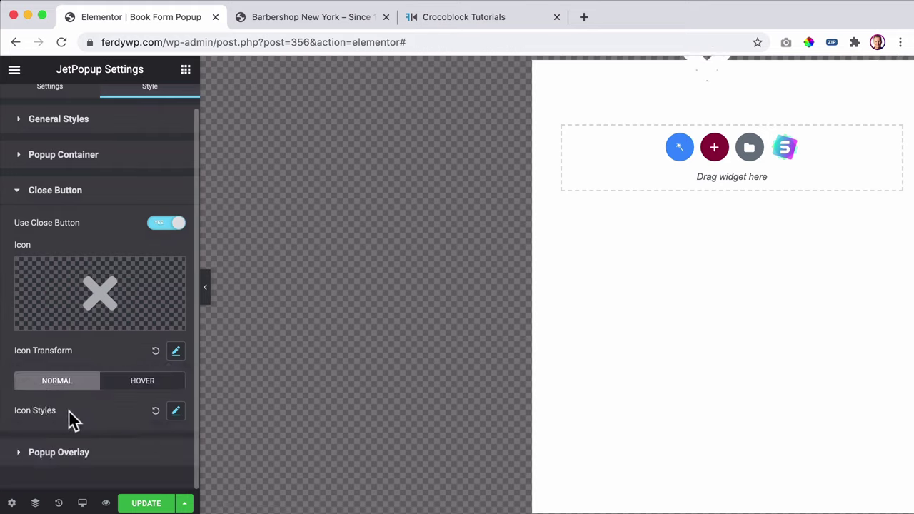
pyautogui.click(175, 352)
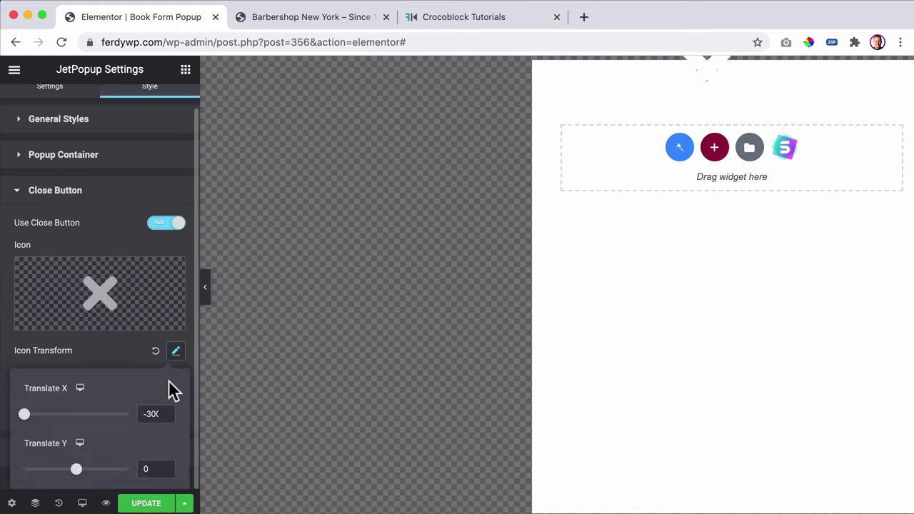
pyautogui.click(164, 411)
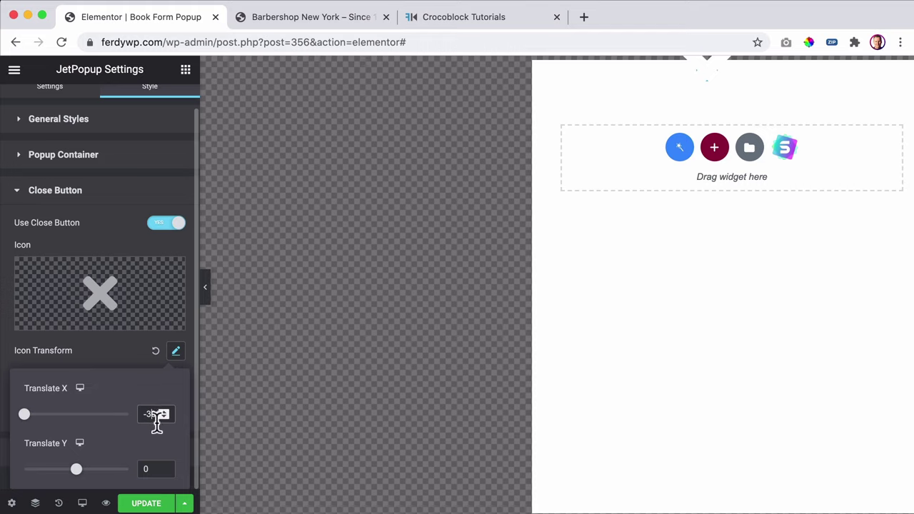
pyautogui.doubleClick(156, 420)
pyautogui.write('-400')
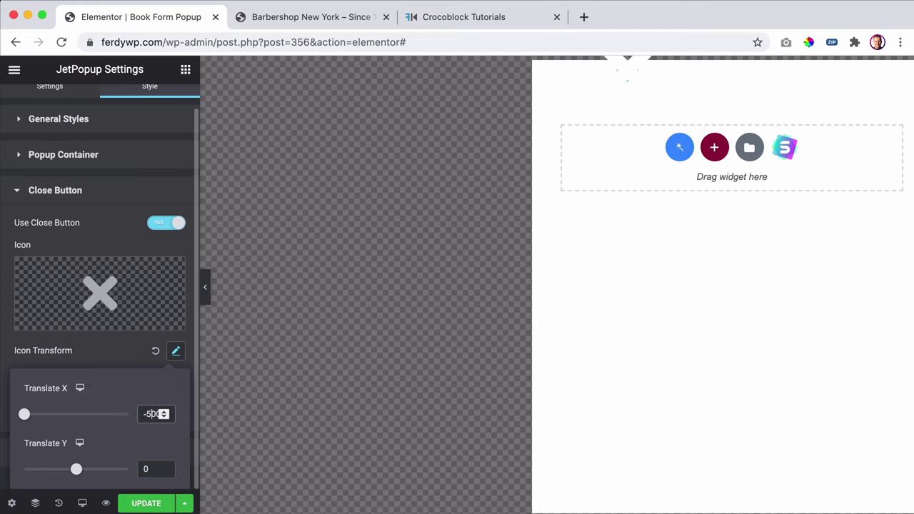
pyautogui.write('-600')
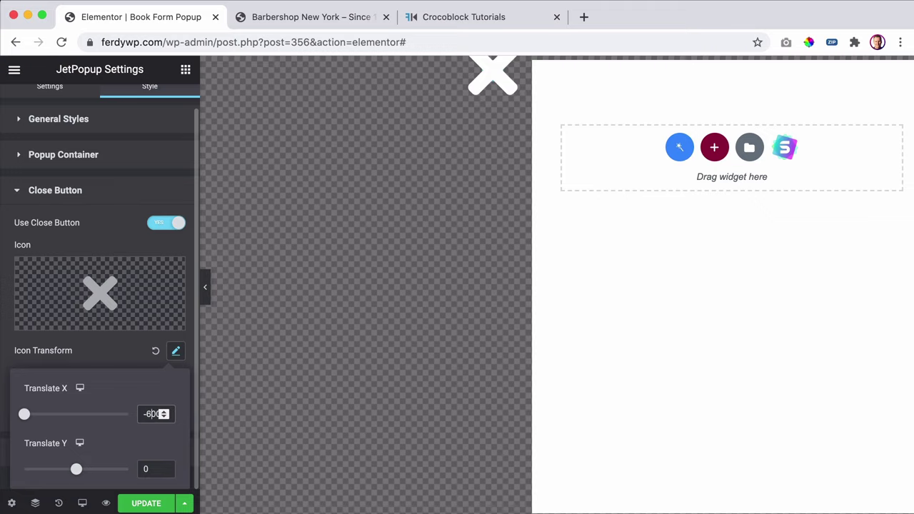
# - Shrink the close icon to about 25 px
pyautogui.click(114, 355)
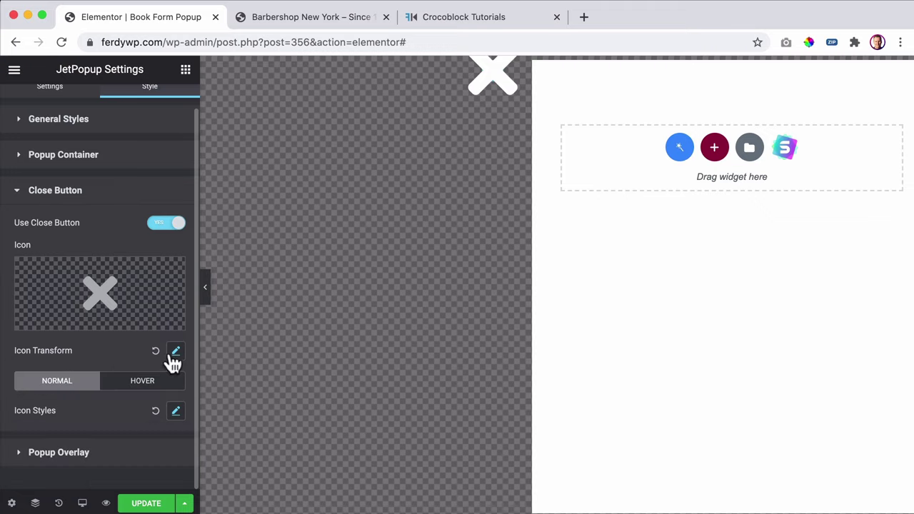
pyautogui.click(175, 412)
pyautogui.scroll(-3, 112, 434)
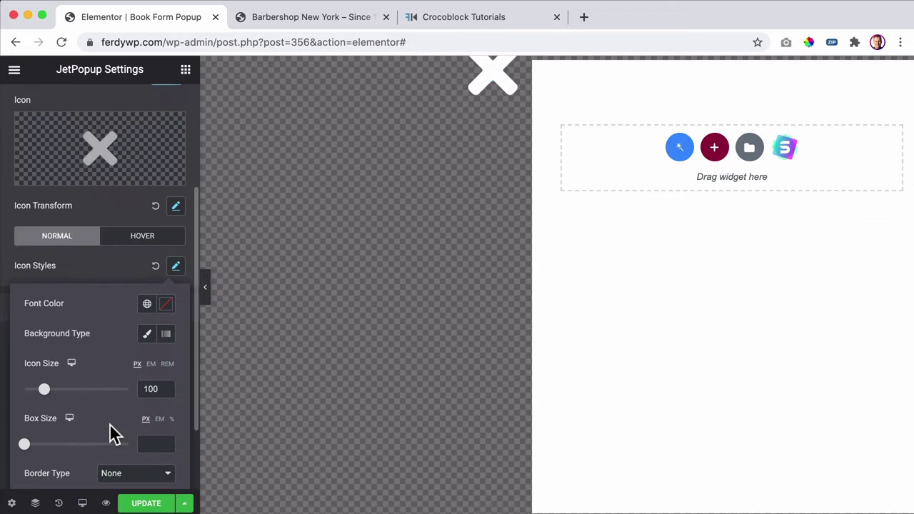
pyautogui.moveTo(44, 400); pyautogui.dragTo(33, 402)
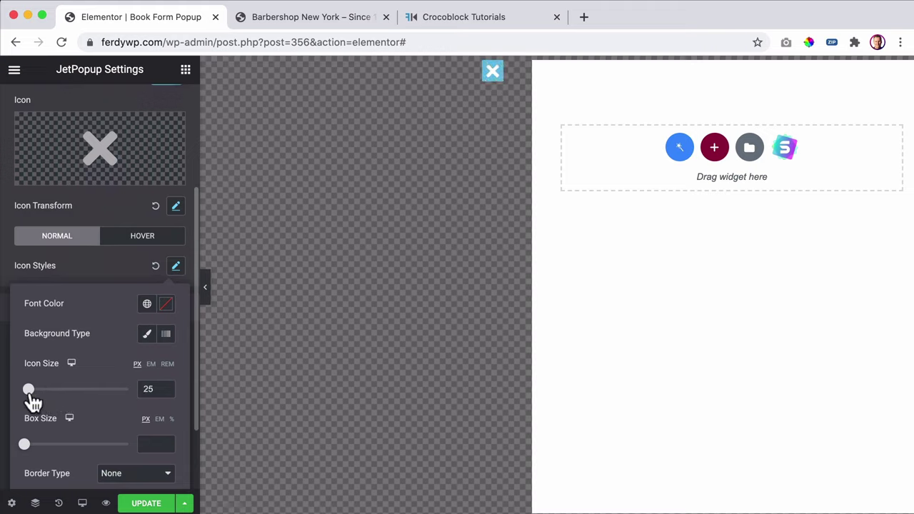
pyautogui.click(122, 269)
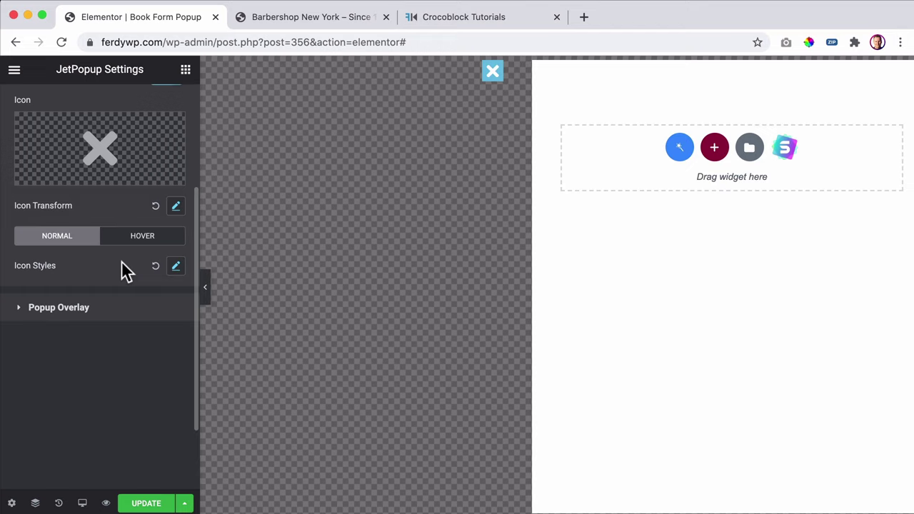
# - Try the Primary global colour on the close icon and check its position offsets
pyautogui.click(175, 269)
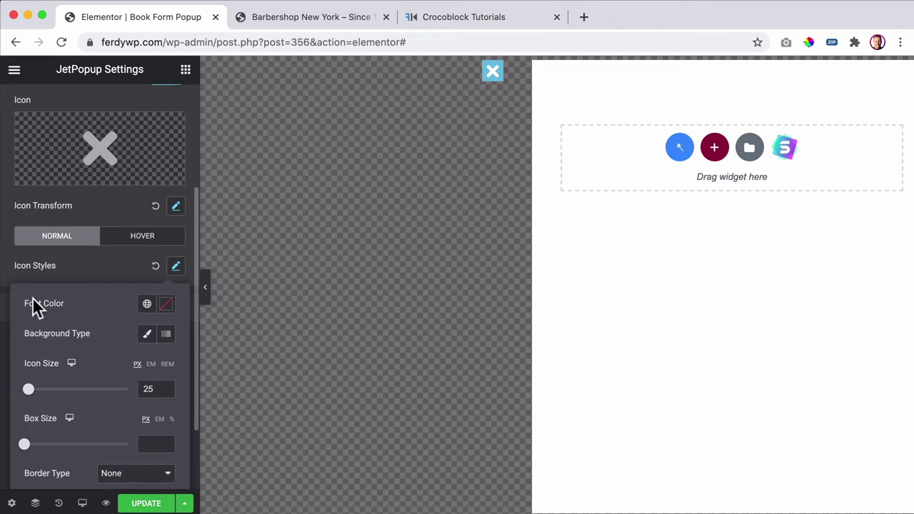
pyautogui.click(146, 304)
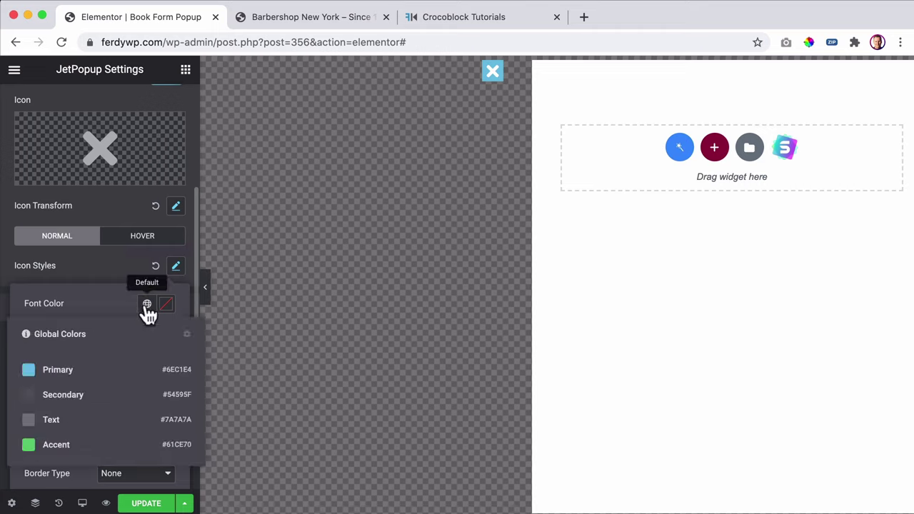
pyautogui.click(75, 372)
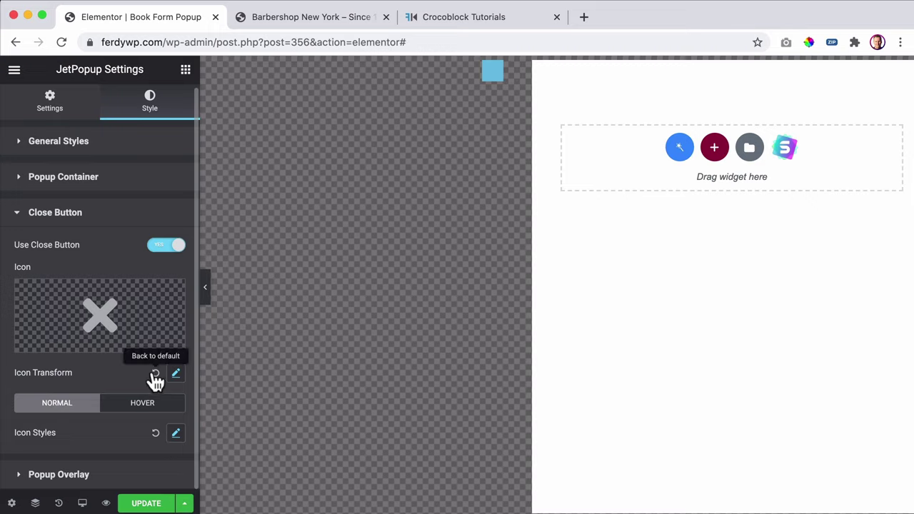
pyautogui.click(177, 380)
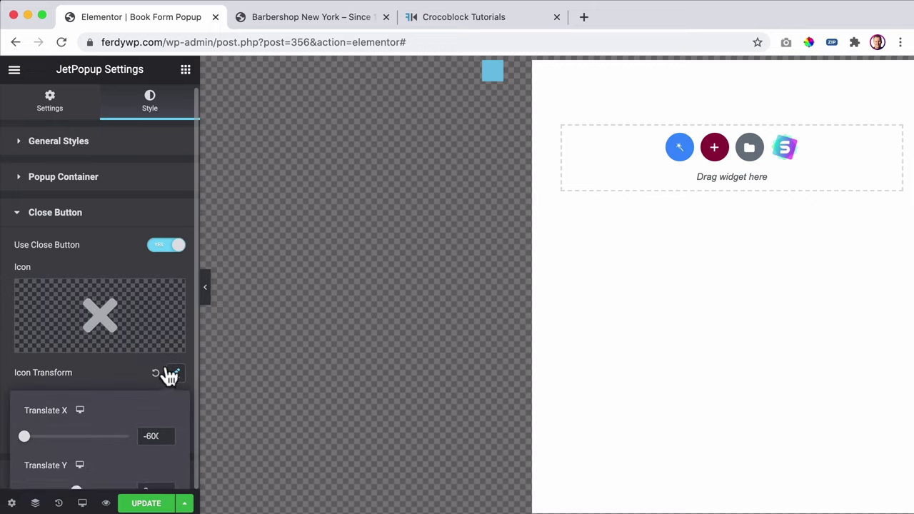
pyautogui.scroll(-1, 164, 364)
pyautogui.click(145, 366)
# - Make the close icon white #FFFFFF on a classic Primary-colour background
pyautogui.click(176, 412)
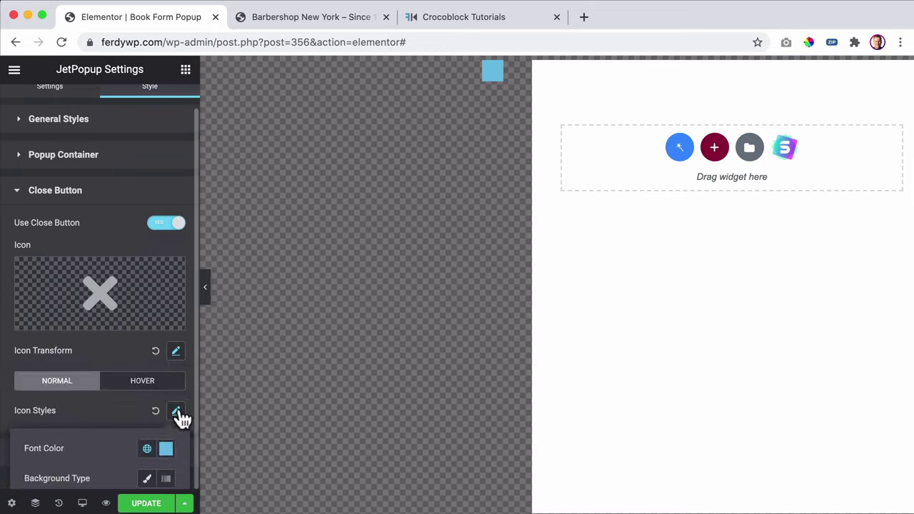
pyautogui.scroll(-5, 179, 390)
pyautogui.click(166, 288)
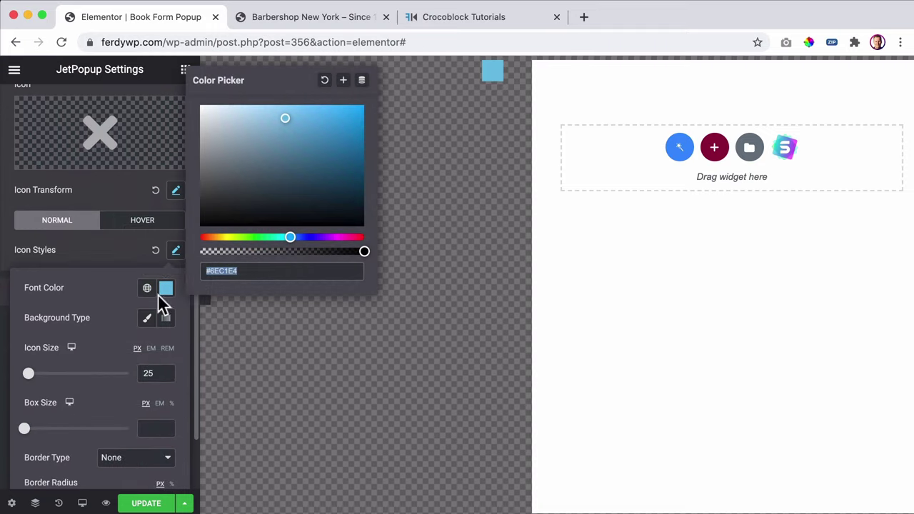
pyautogui.moveTo(286, 138); pyautogui.dragTo(173, 97)
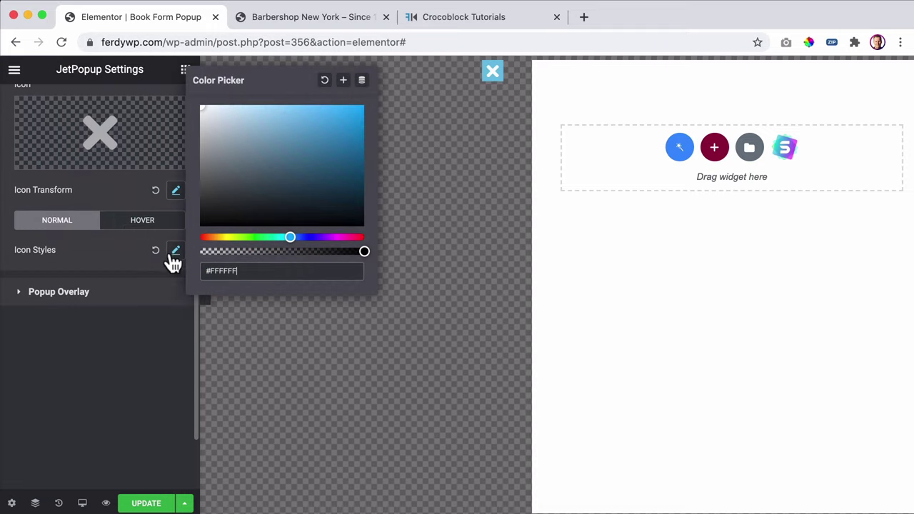
pyautogui.click(175, 251)
pyautogui.click(145, 320)
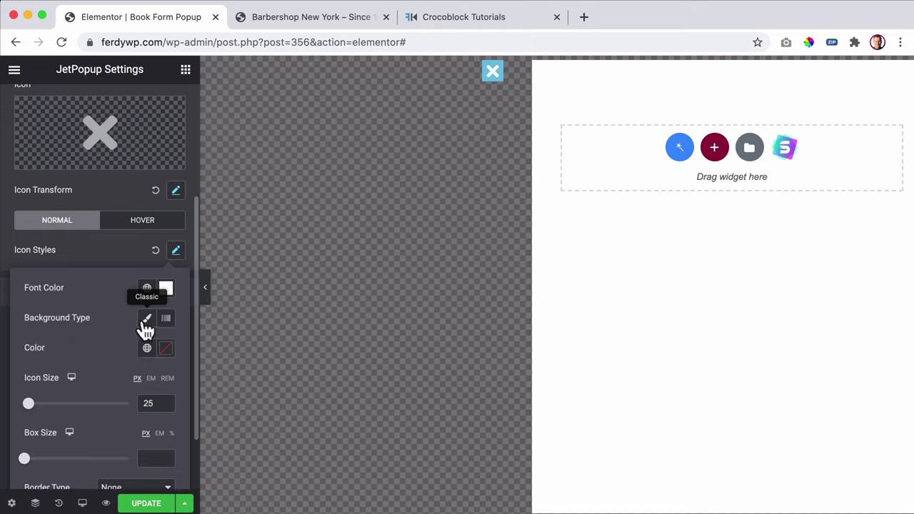
pyautogui.click(147, 348)
pyautogui.click(67, 421)
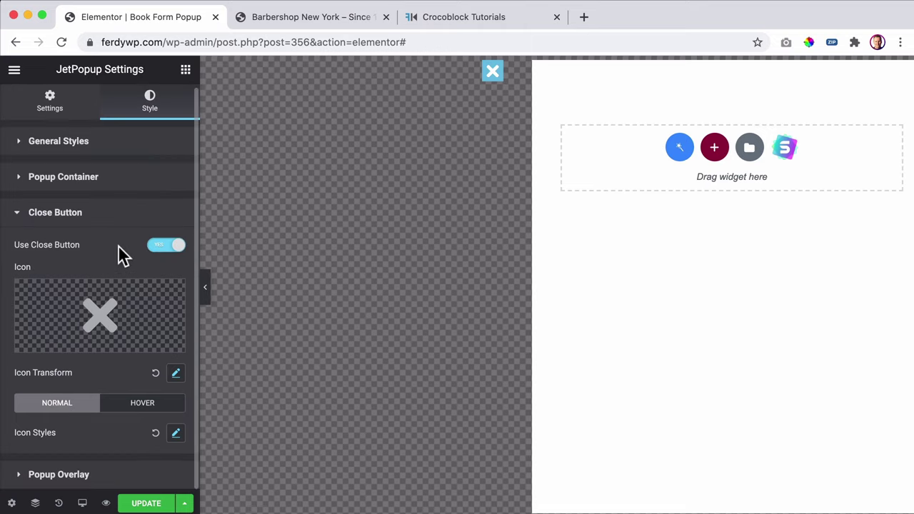
# - Fine-tune the close icon's horizontal offset to -565
pyautogui.click(175, 373)
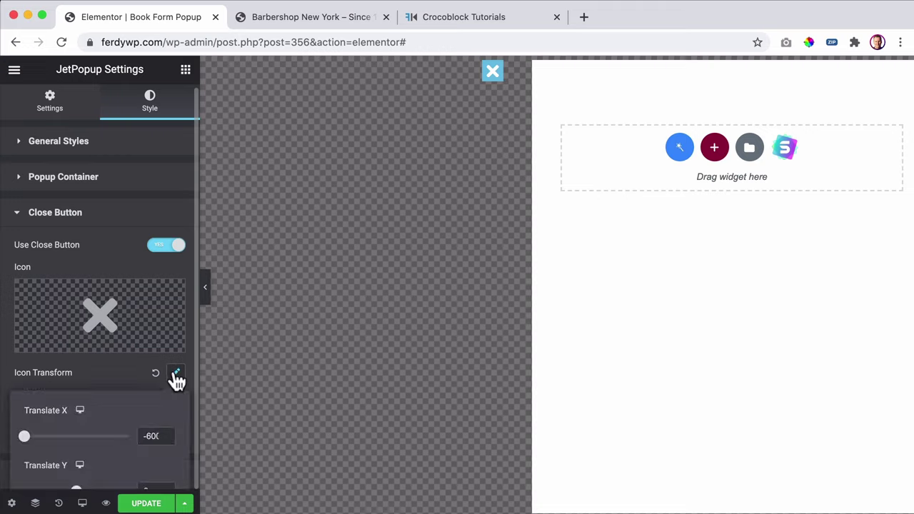
pyautogui.doubleClick(151, 435)
pyautogui.write('-300')
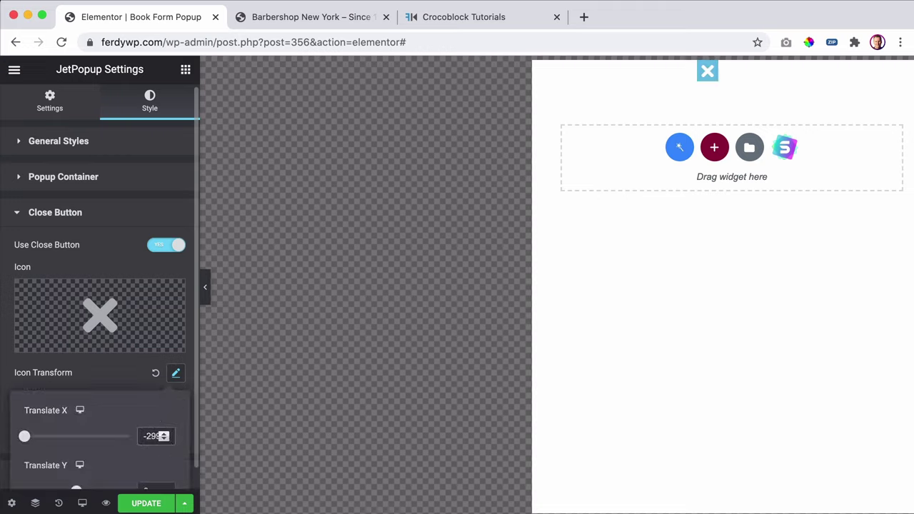
pyautogui.doubleClick(150, 435)
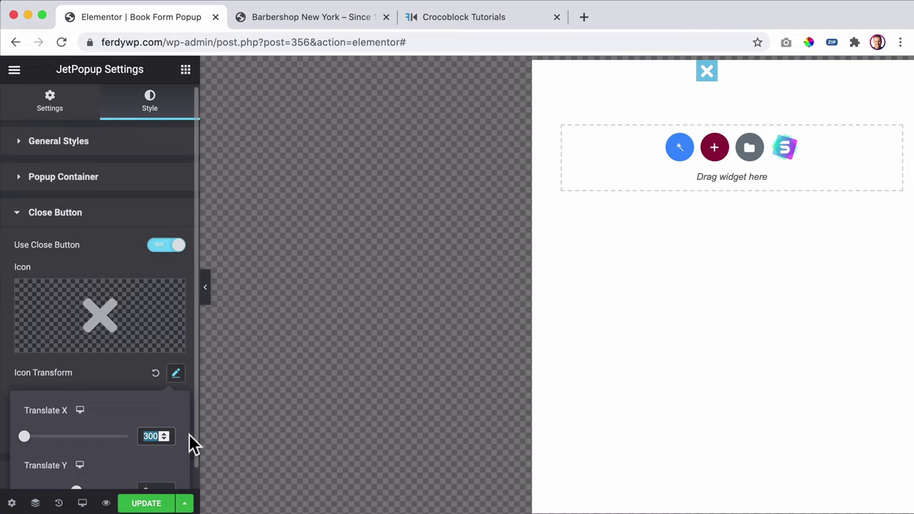
pyautogui.write('590')
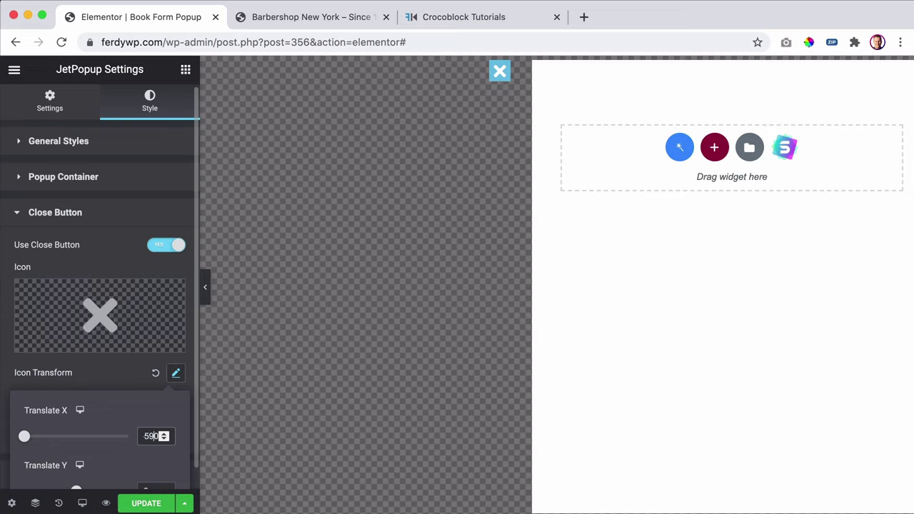
pyautogui.press('BackSpace')
pyautogui.write('7')
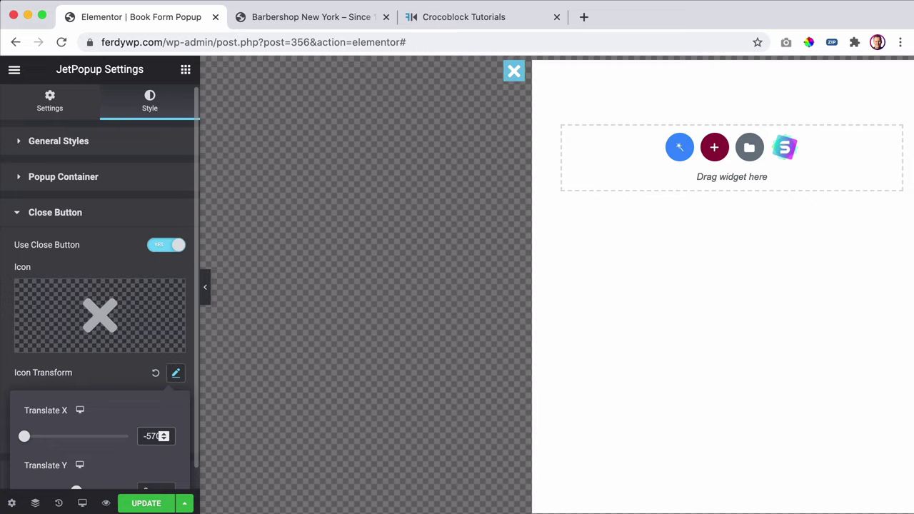
pyautogui.press('BackSpace')
pyautogui.write('6')
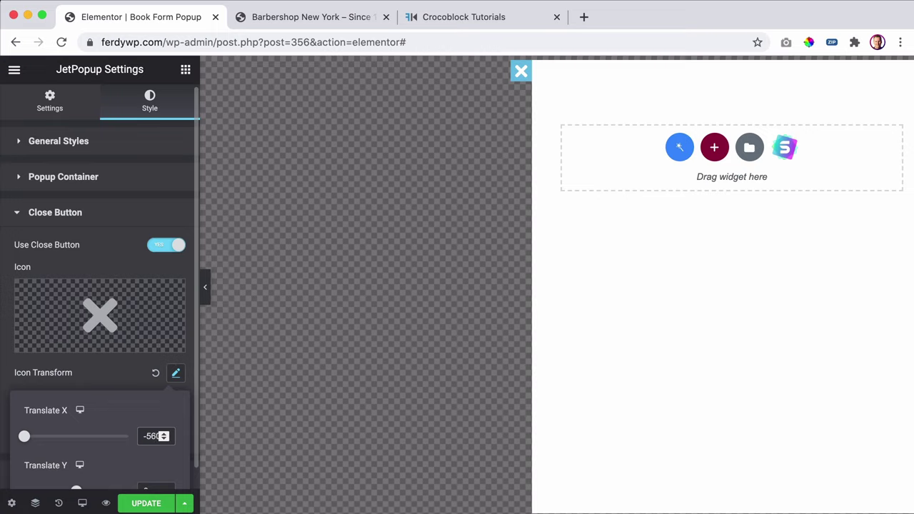
pyautogui.press('BackSpace')
pyautogui.write('5')
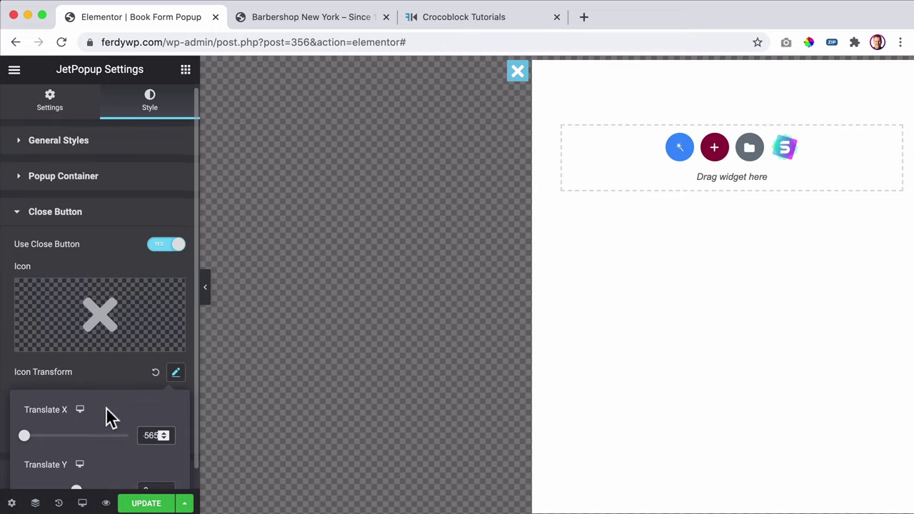
# - Adjust the close icon's vertical offset and save the Book Form Popup
pyautogui.scroll(-1, 107, 419)
pyautogui.click(145, 469)
pyautogui.press('BackSpace')
pyautogui.write('1')
pyautogui.press('BackSpace')
pyautogui.write('2')
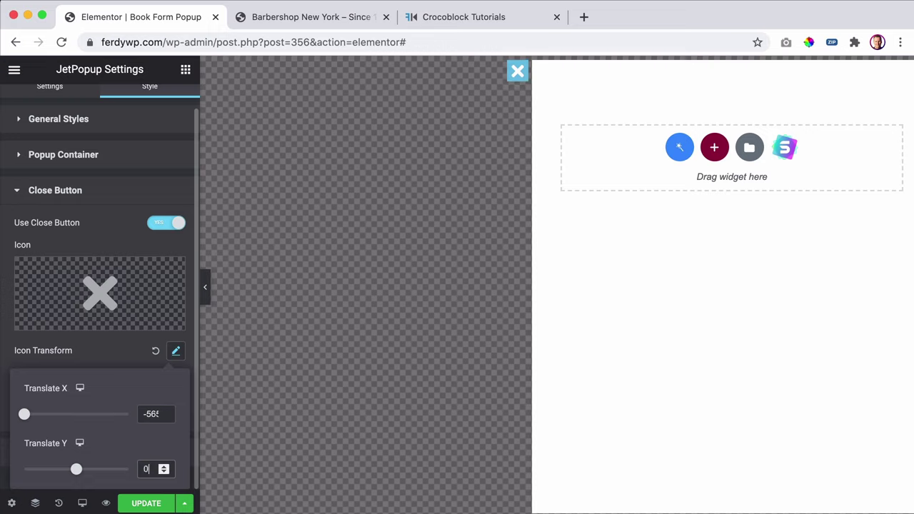
pyautogui.click(118, 362)
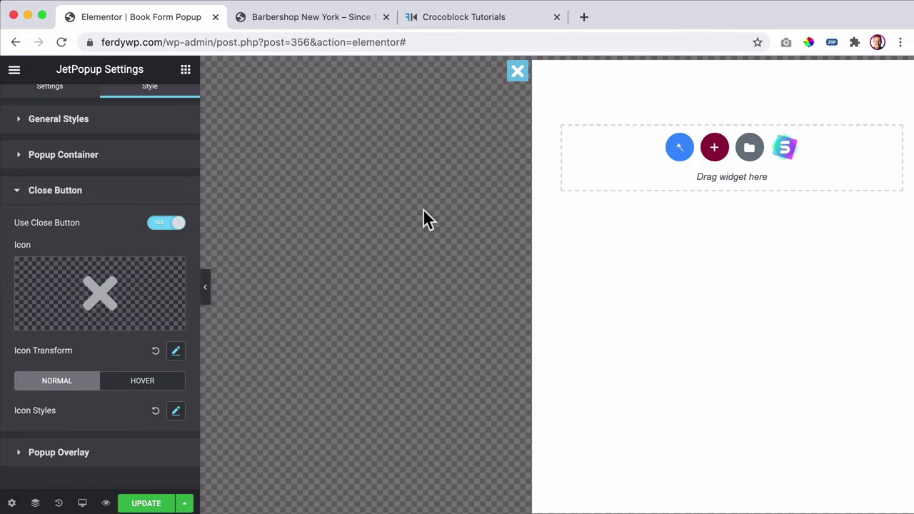
pyautogui.click(151, 504)
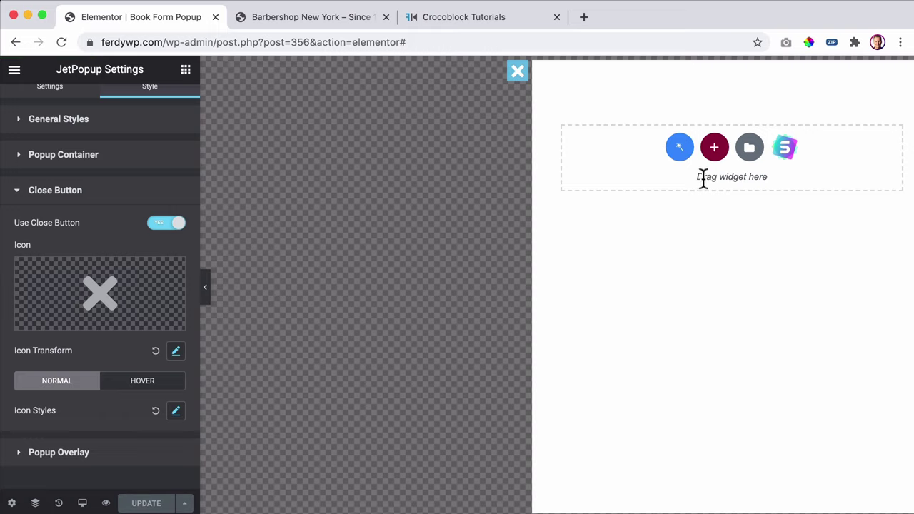
# - Add a single-column section with a heading reading 'Book An Appointment'
pyautogui.click(717, 152)
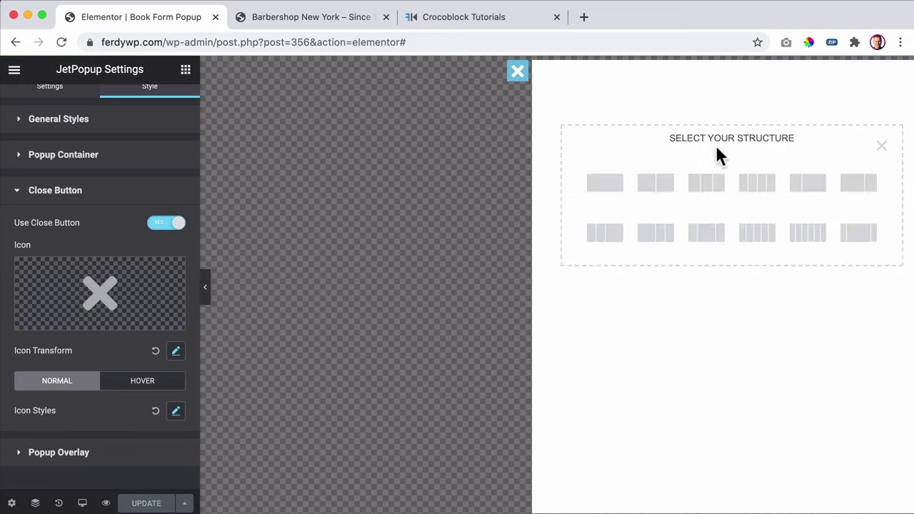
pyautogui.click(605, 183)
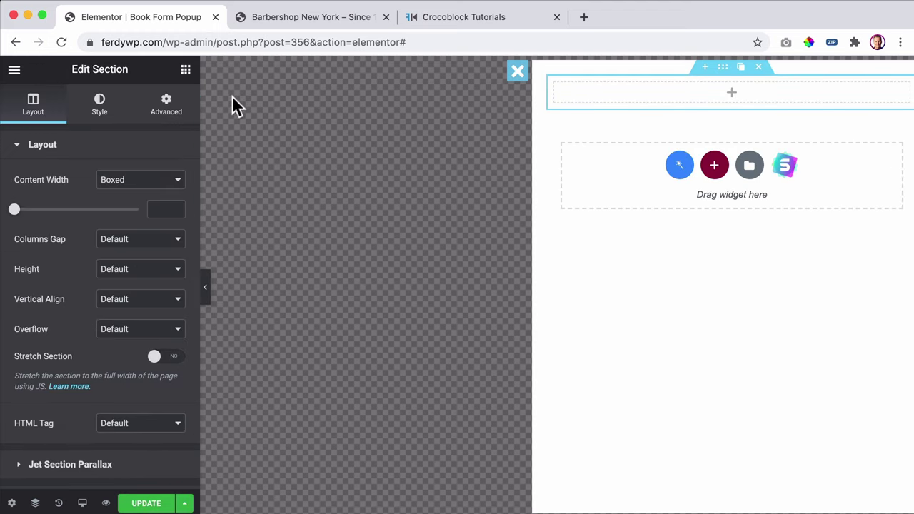
pyautogui.click(185, 71)
pyautogui.moveTo(147, 206); pyautogui.dragTo(674, 98)
pyautogui.tripleClick(93, 212)
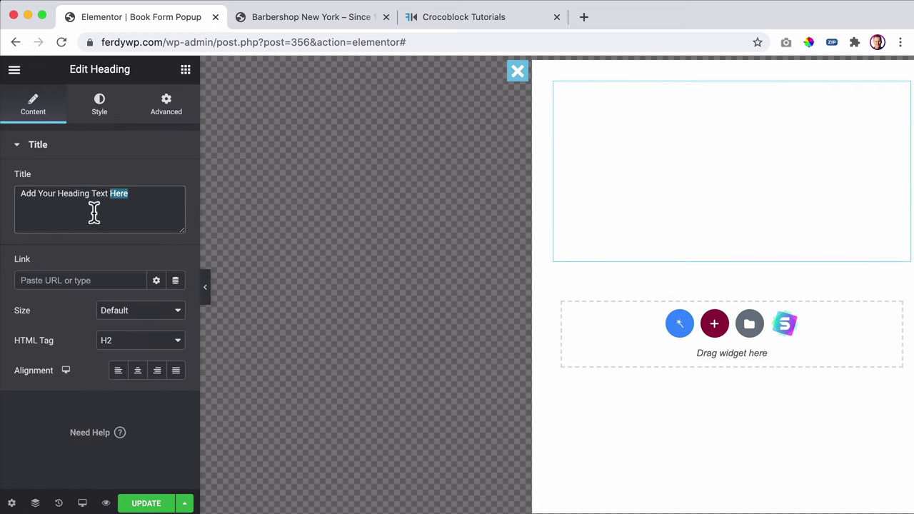
pyautogui.write('Book')
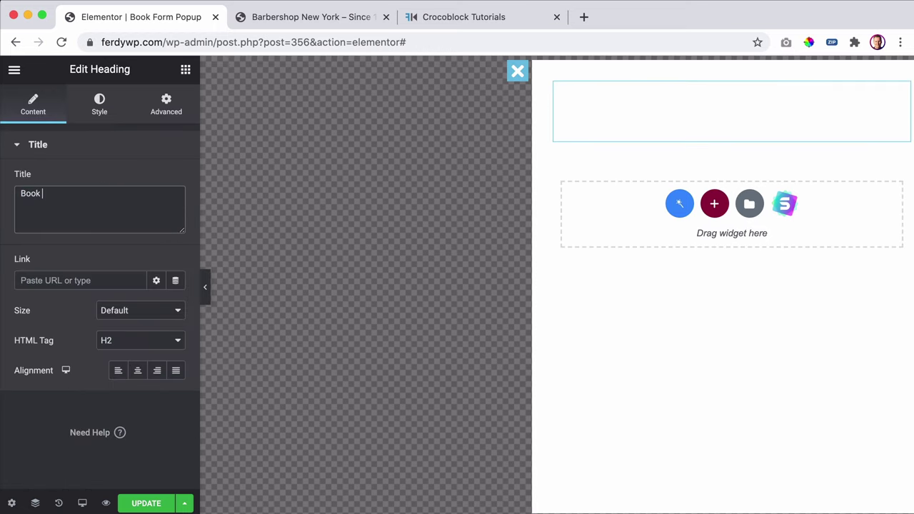
pyautogui.write(' An Appointment')
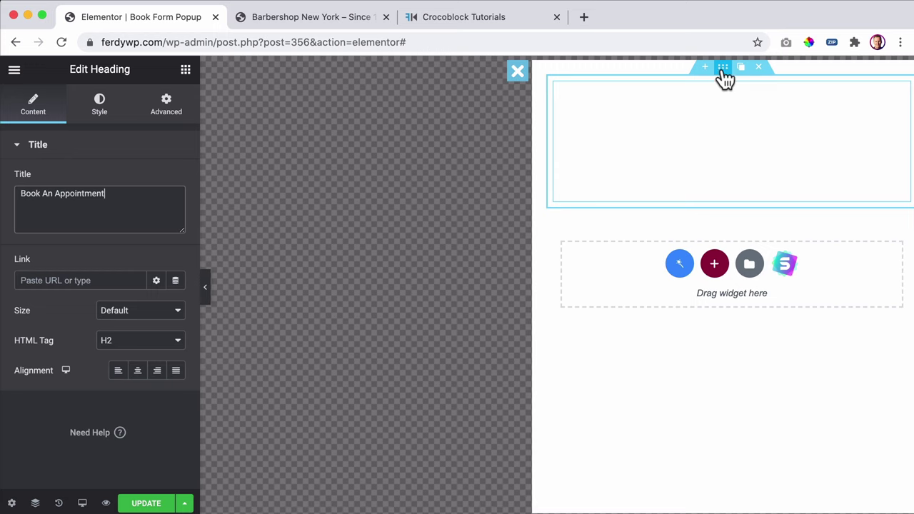
# - Give the heading's section a classic background in the Primary global colour
pyautogui.click(723, 69)
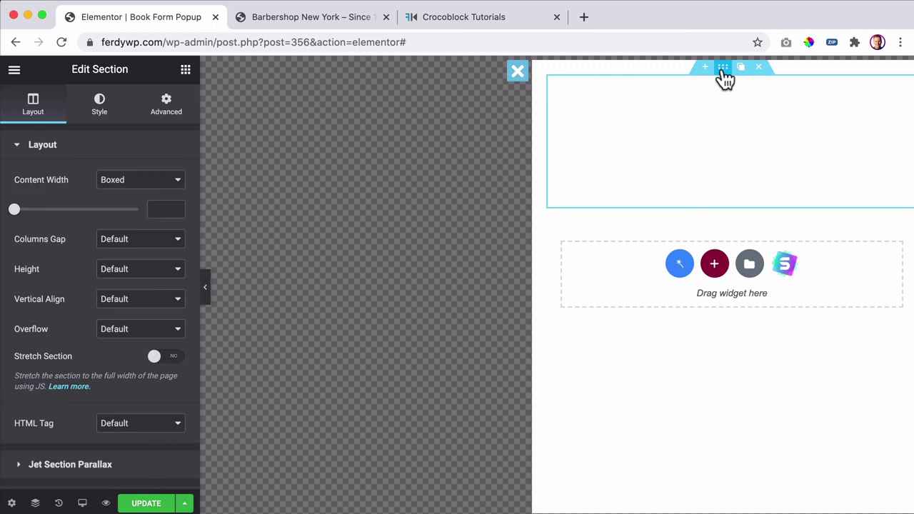
pyautogui.click(98, 105)
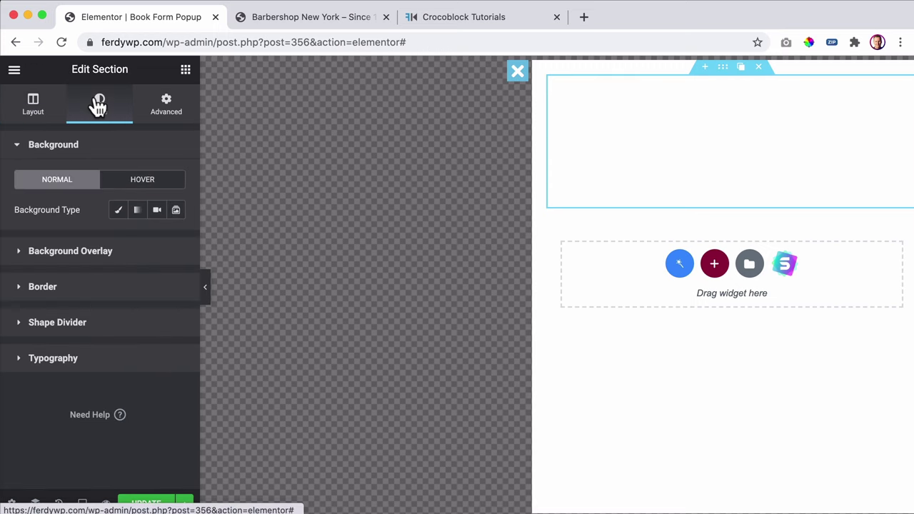
pyautogui.click(119, 211)
pyautogui.click(156, 240)
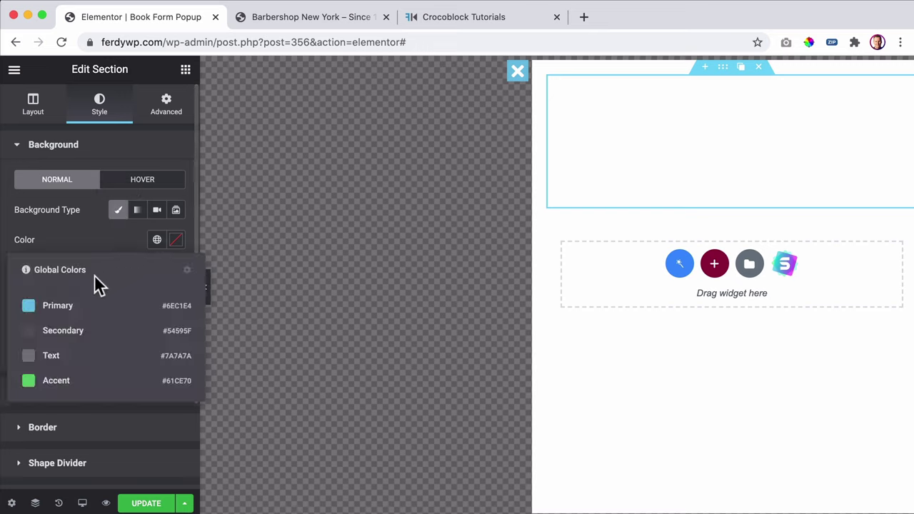
pyautogui.click(66, 307)
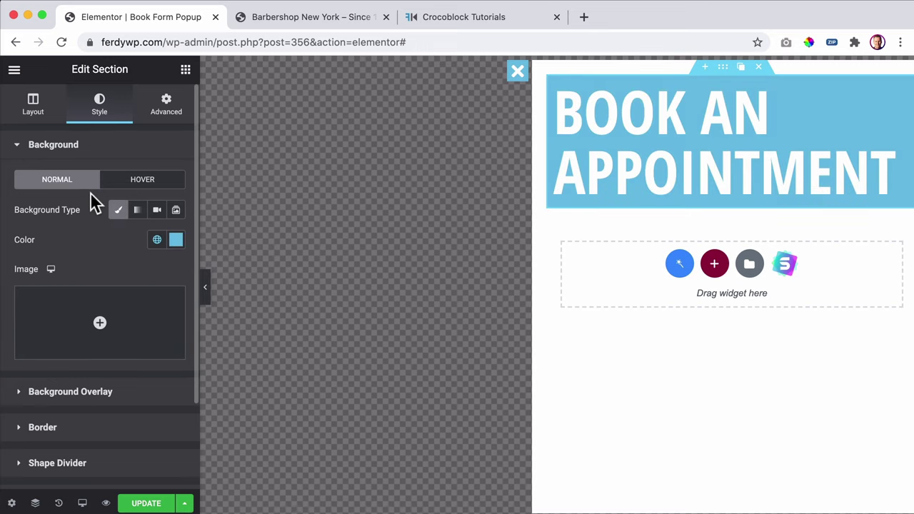
# - Set the heading typography to Raleway at about 34 px
pyautogui.click(713, 121)
pyautogui.click(101, 112)
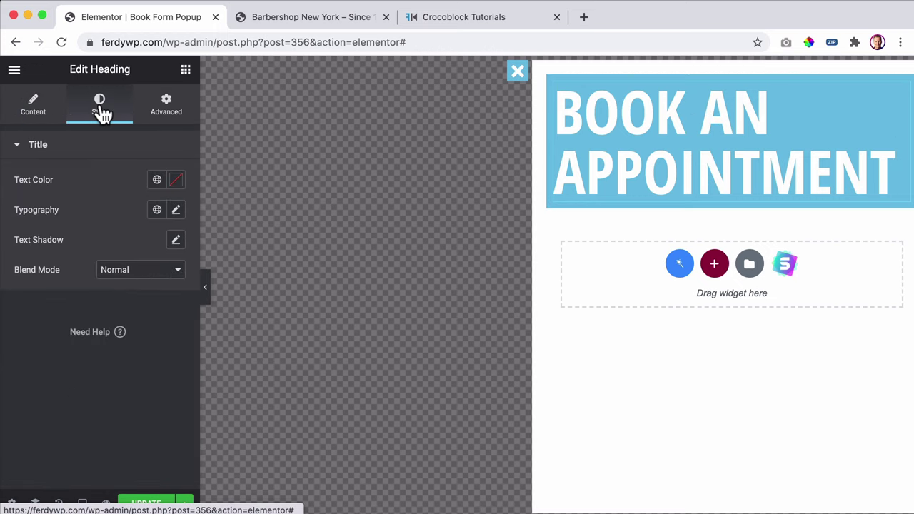
pyautogui.click(176, 210)
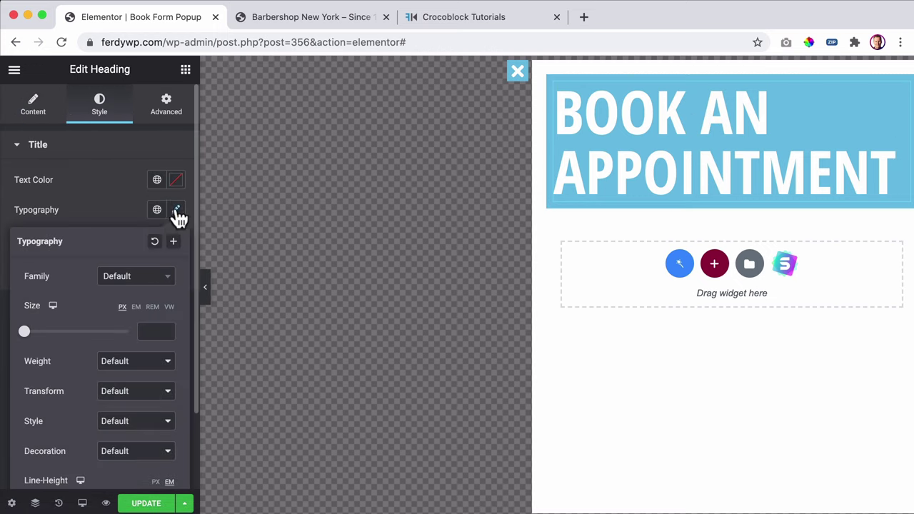
pyautogui.click(123, 286)
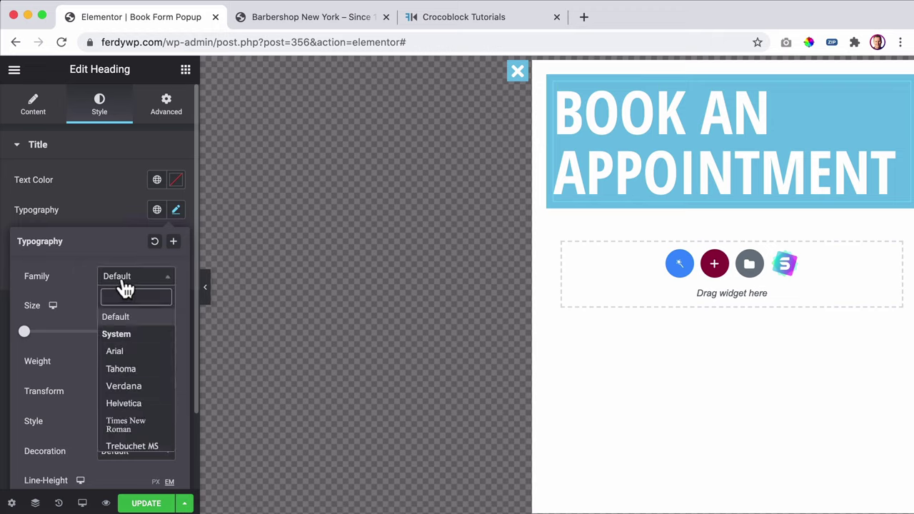
pyautogui.write('ralew')
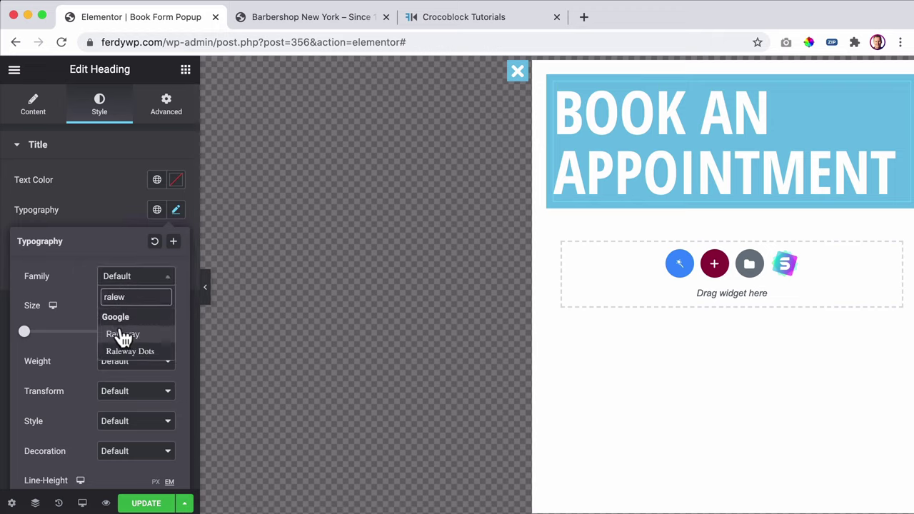
pyautogui.click(123, 334)
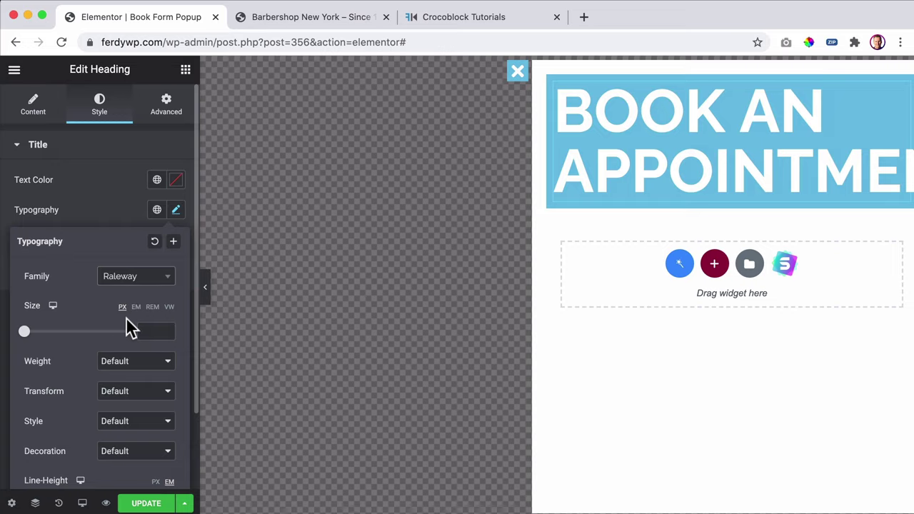
pyautogui.moveTo(26, 333); pyautogui.dragTo(30, 333)
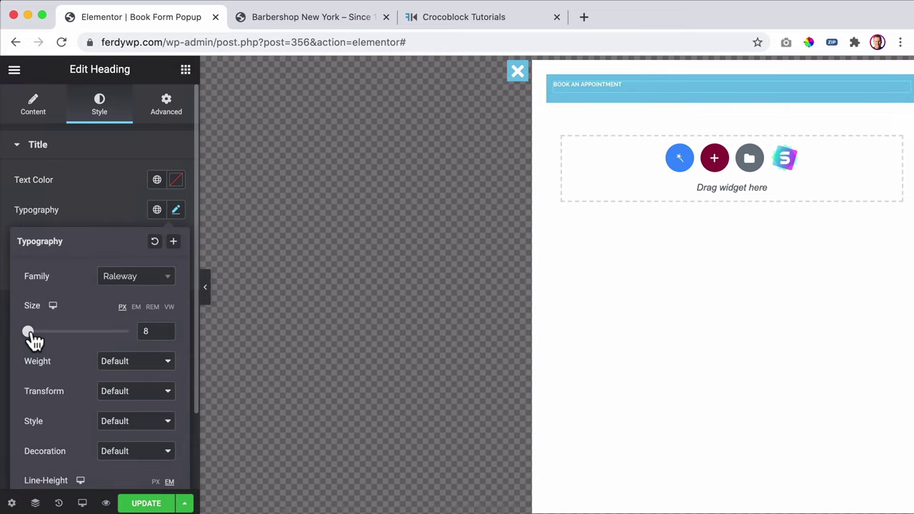
pyautogui.moveTo(28, 332); pyautogui.dragTo(42, 332)
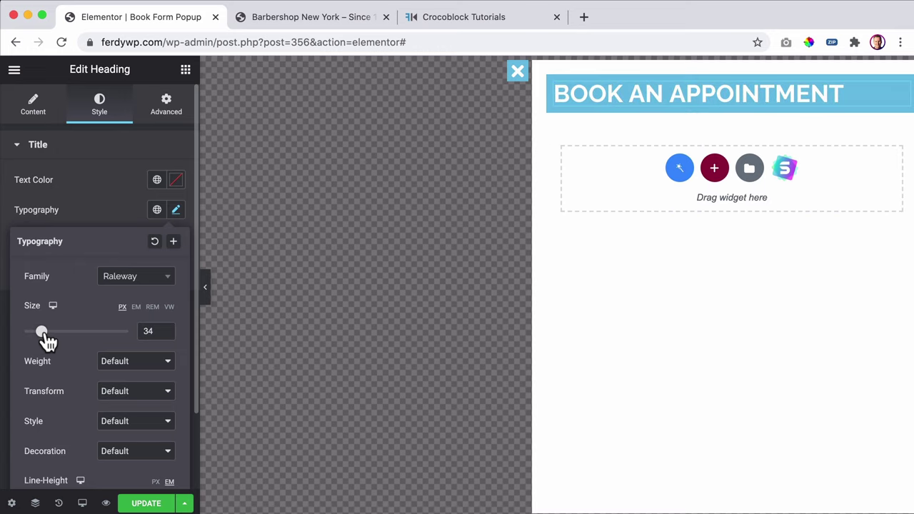
pyautogui.scroll(-3, 107, 347)
pyautogui.scroll(3, 108, 347)
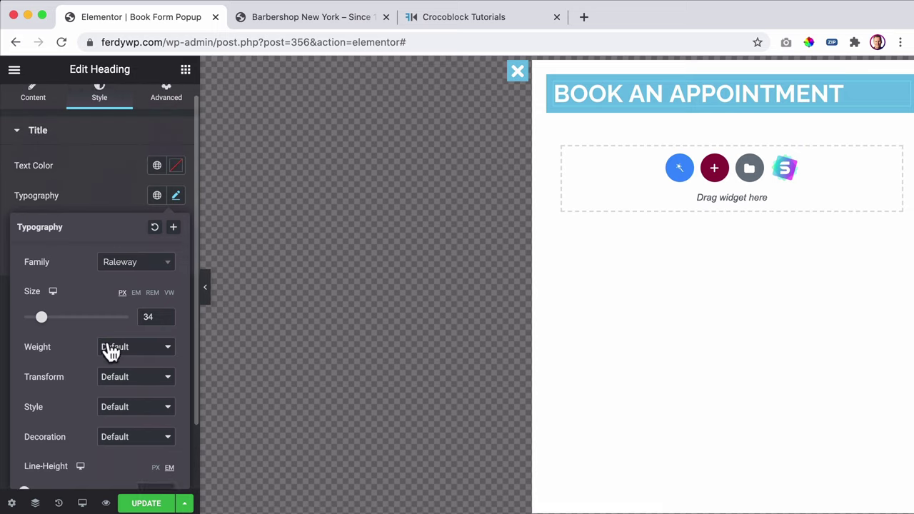
pyautogui.click(120, 215)
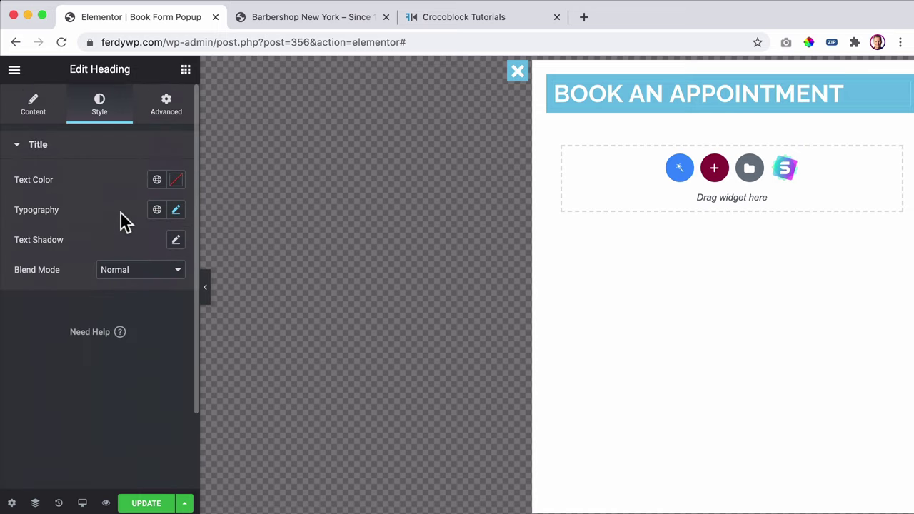
# - Centre-align the heading text
pyautogui.click(49, 107)
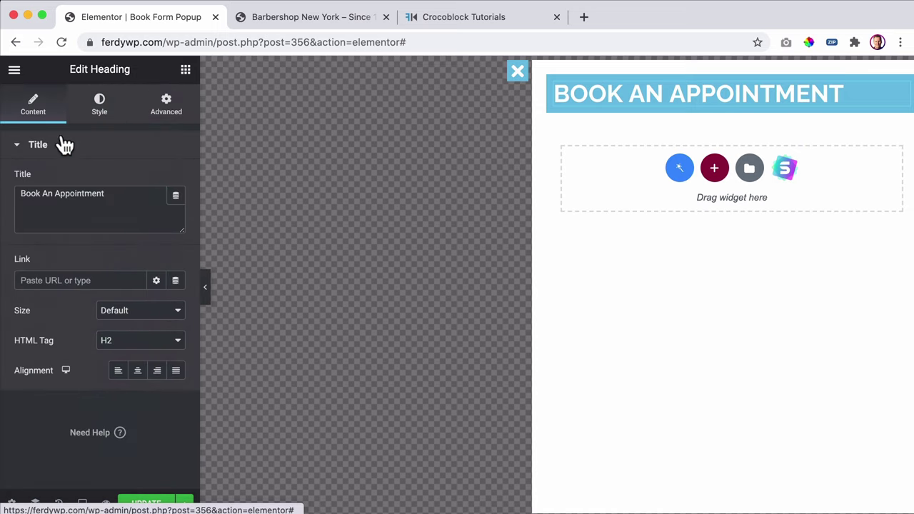
pyautogui.click(138, 371)
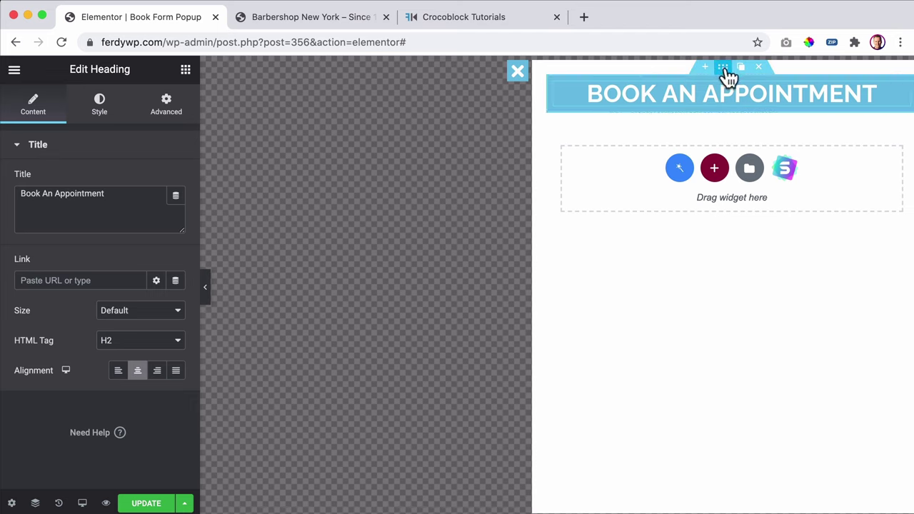
pyautogui.click(723, 68)
# - Reset the header section's margins and padding to 0
pyautogui.click(164, 106)
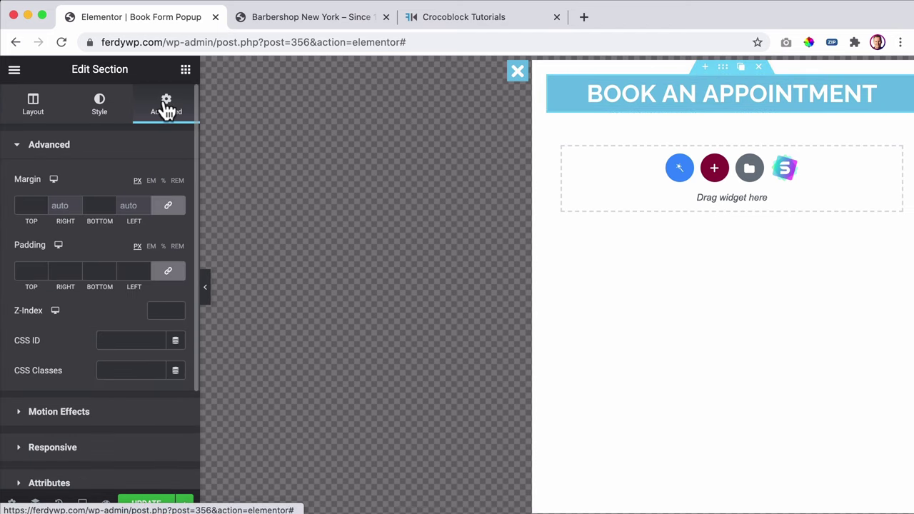
pyautogui.click(167, 208)
pyautogui.click(169, 276)
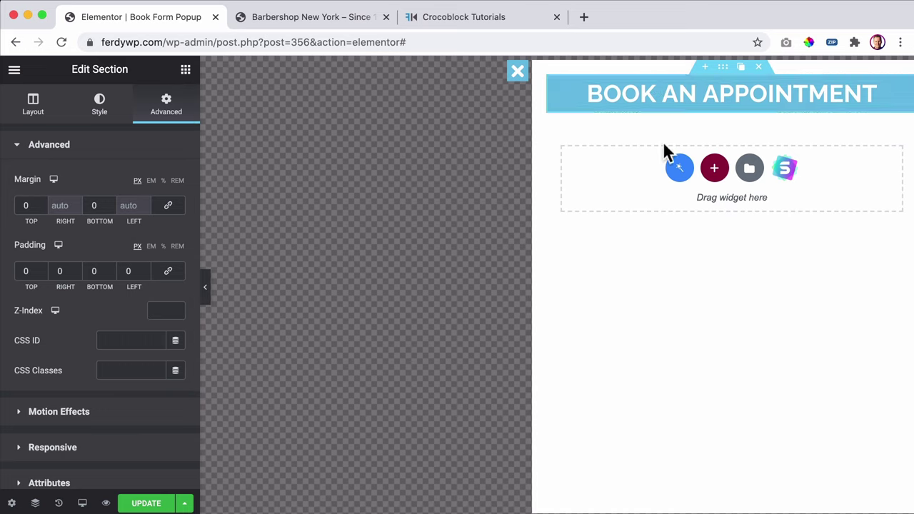
# - Give the header section a minimum height of 80 px
pyautogui.click(33, 109)
pyautogui.click(137, 270)
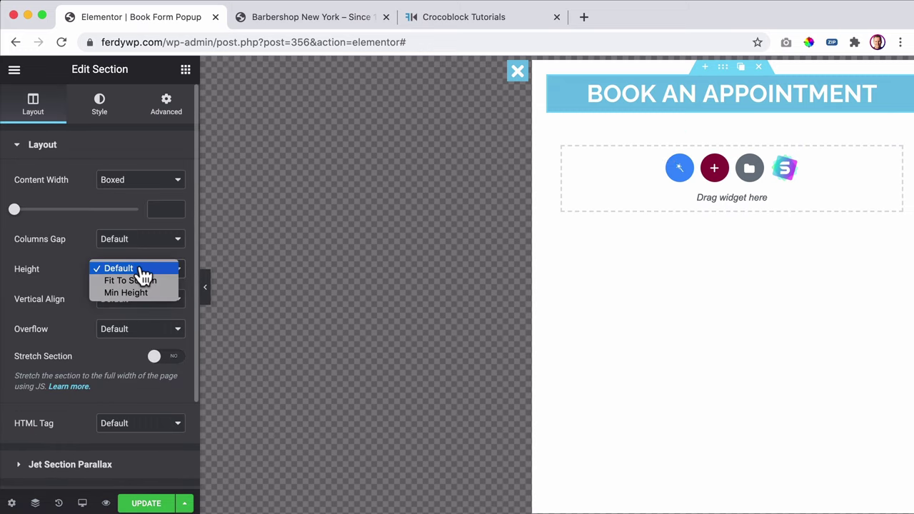
pyautogui.click(131, 292)
pyautogui.moveTo(57, 322); pyautogui.dragTo(22, 327)
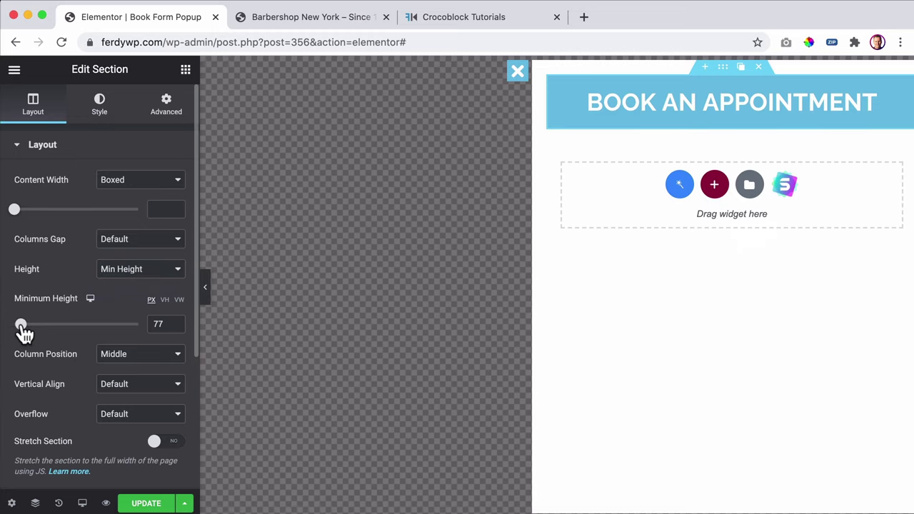
pyautogui.moveTo(162, 323); pyautogui.dragTo(132, 330)
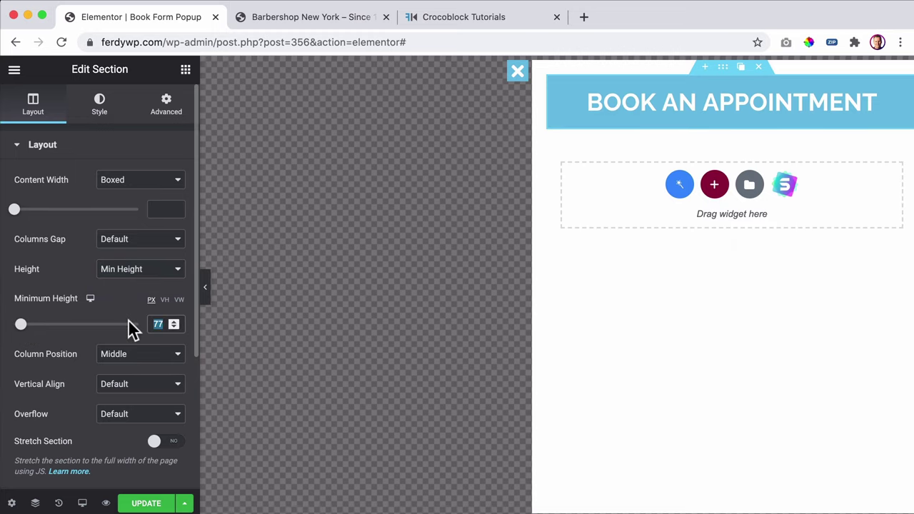
pyautogui.write('80')
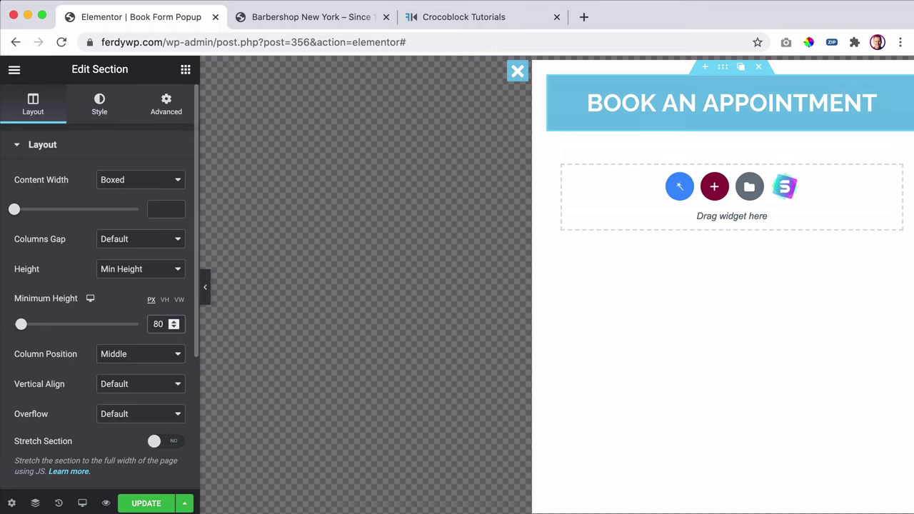
pyautogui.click(12, 503)
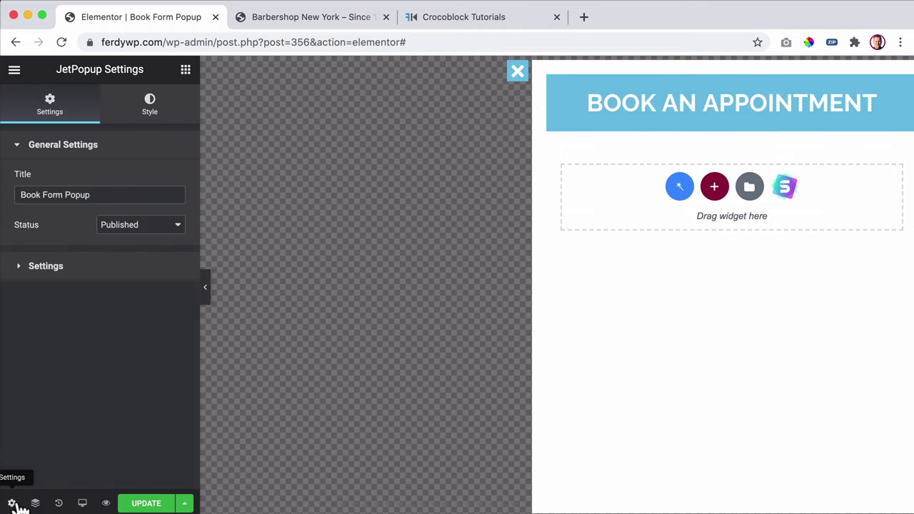
# - Zero the popup container's padding and margin on all sides, then save the popup
pyautogui.click(144, 119)
pyautogui.click(98, 227)
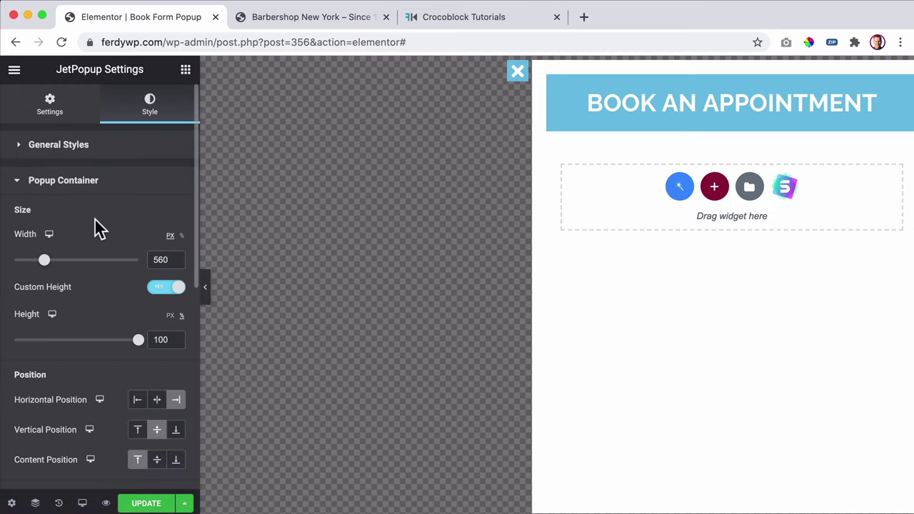
pyautogui.scroll(-5, 98, 246)
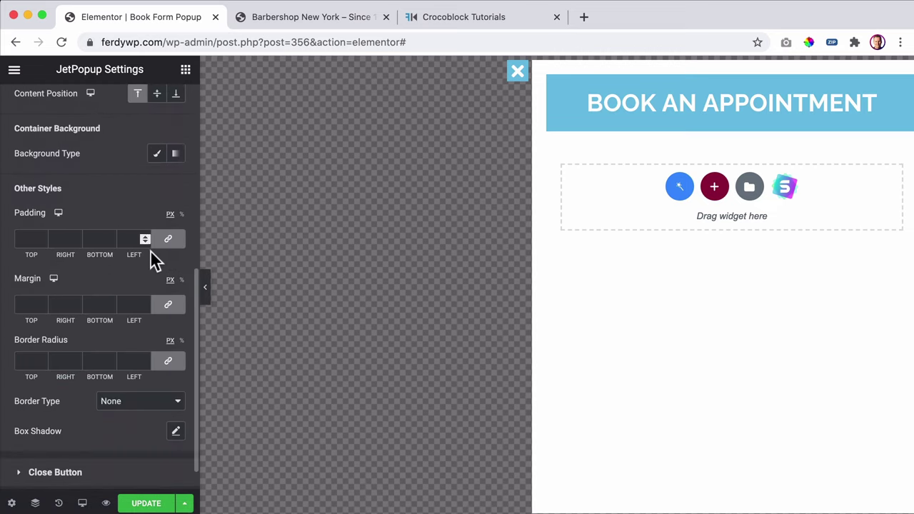
pyautogui.click(168, 241)
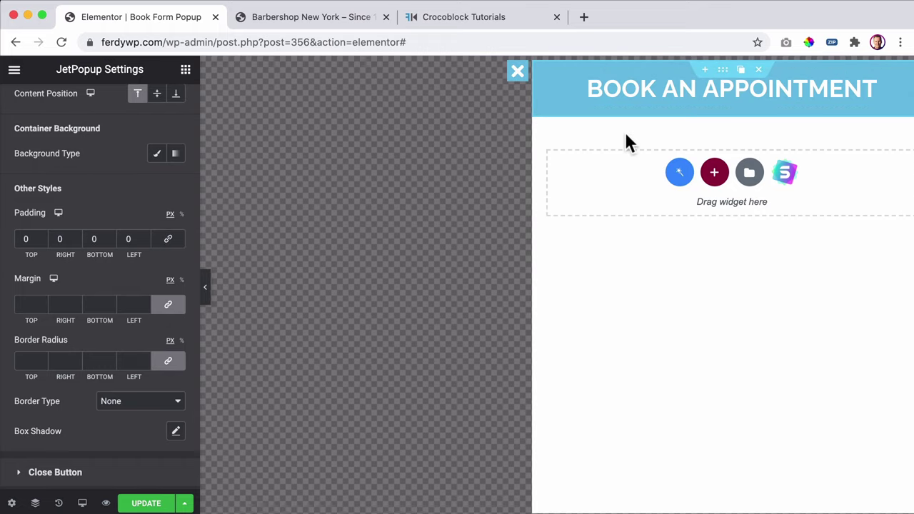
pyautogui.click(176, 305)
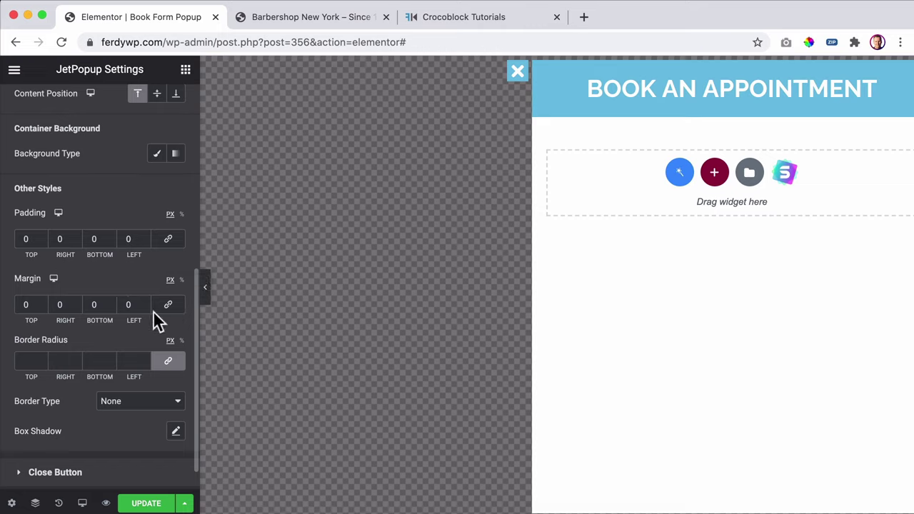
pyautogui.click(147, 503)
# - Add a one-column section under the header and drop a Form widget into it
pyautogui.click(715, 177)
pyautogui.click(603, 207)
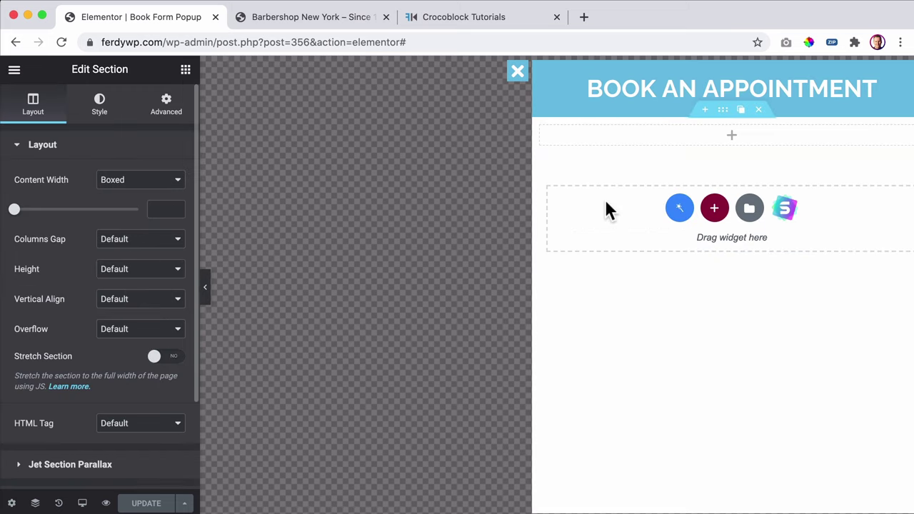
pyautogui.click(186, 72)
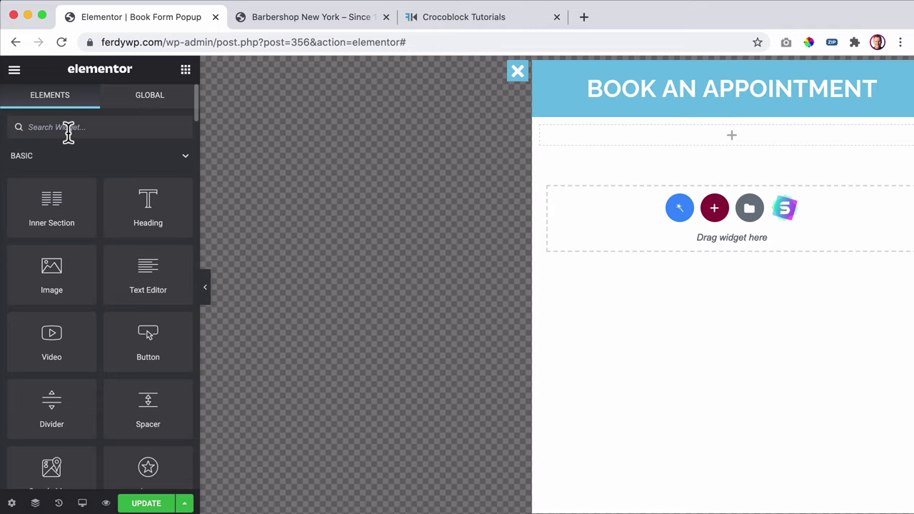
pyautogui.click(68, 129)
pyautogui.write('form')
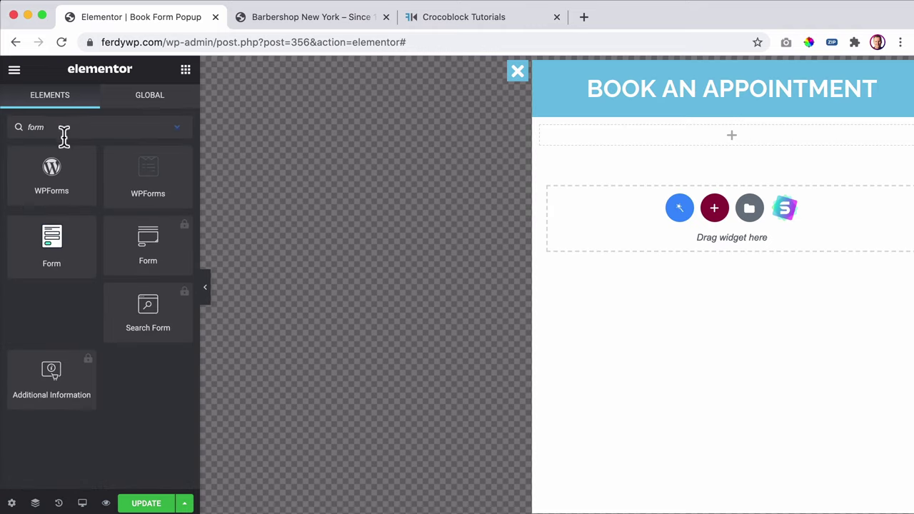
pyautogui.moveTo(50, 237); pyautogui.dragTo(693, 136)
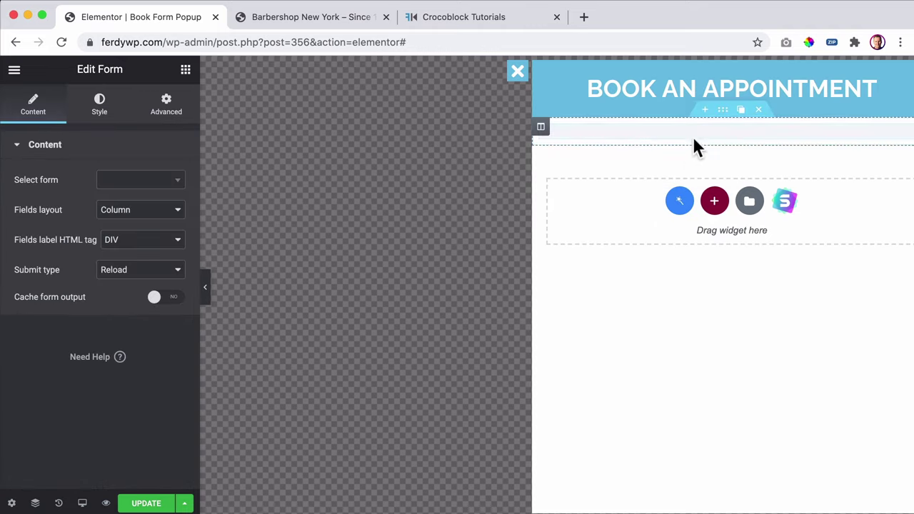
# - Load the Static Page Booking Form into the new Form widget
pyautogui.click(136, 183)
pyautogui.write('page')
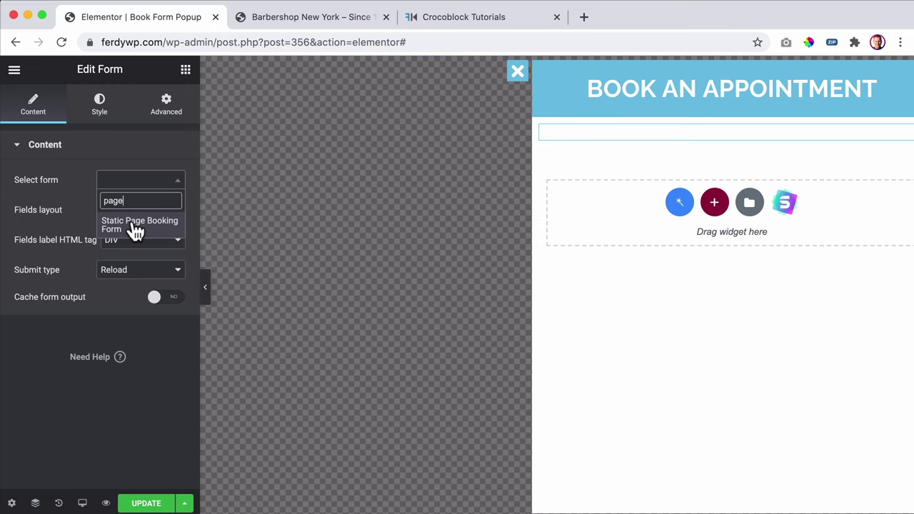
pyautogui.click(132, 221)
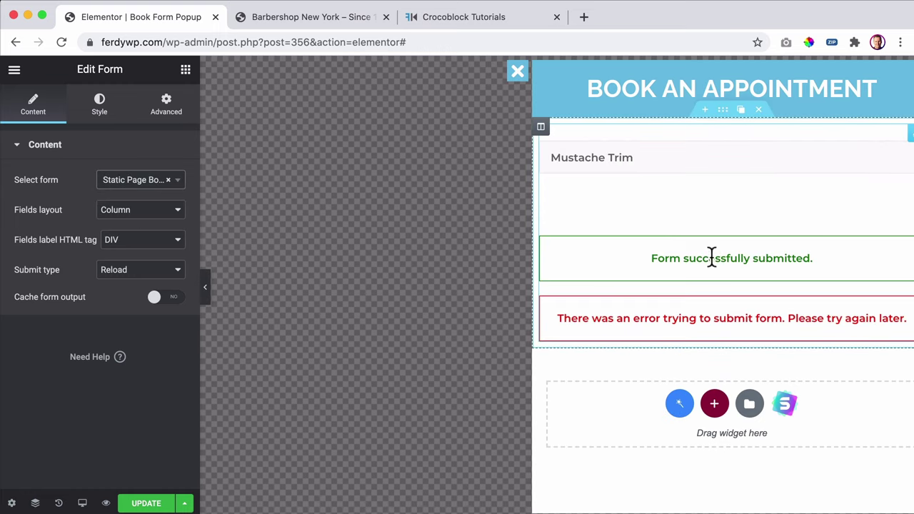
# - Try Beard Trim in the preview's service field, then save the popup
pyautogui.click(699, 159)
pyautogui.click(649, 172)
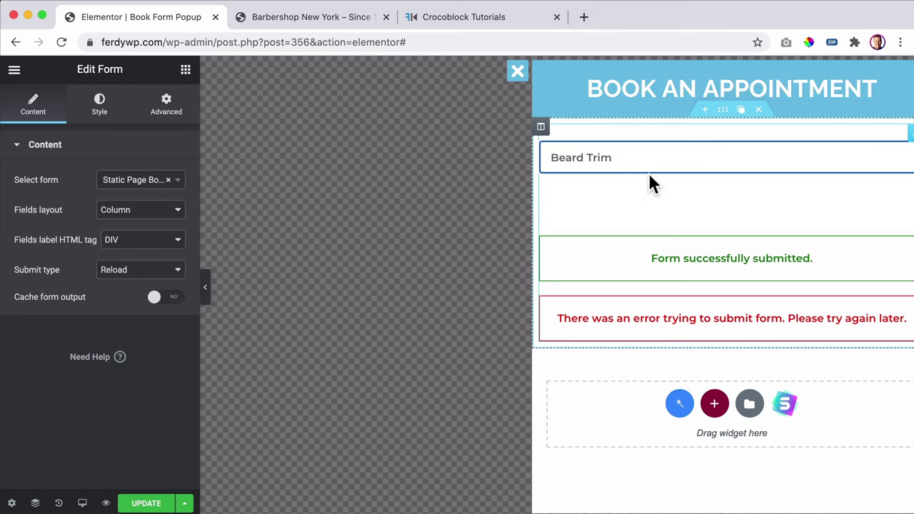
pyautogui.click(656, 209)
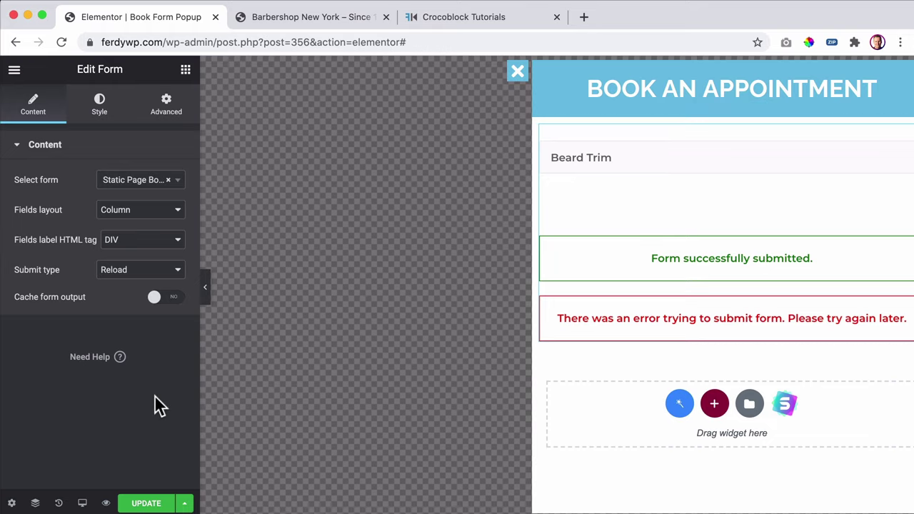
pyautogui.click(148, 503)
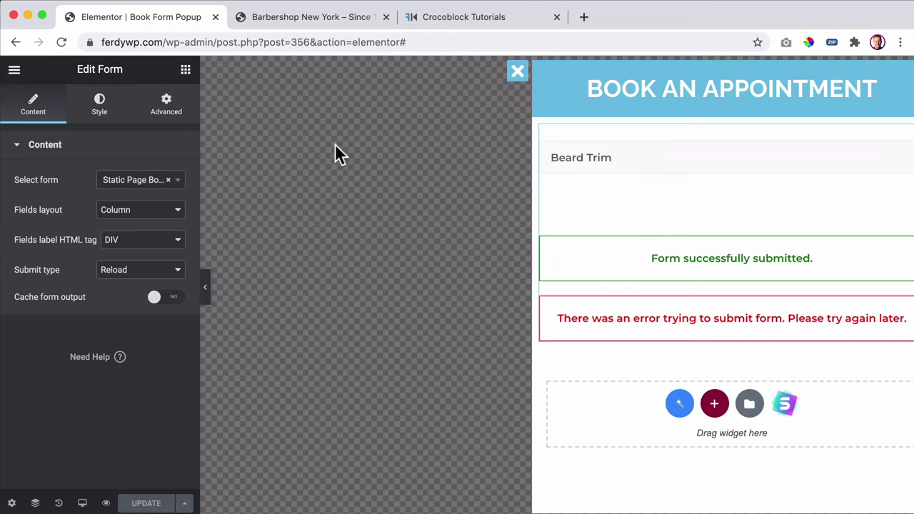
# - Browse the form's Style tab: collapse Rows, expand Groups Break and Required mark
pyautogui.click(104, 114)
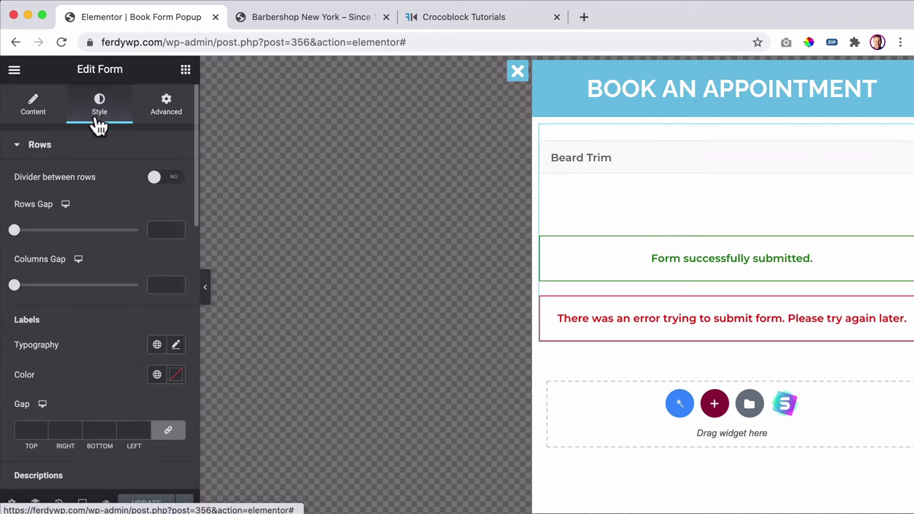
pyautogui.click(39, 150)
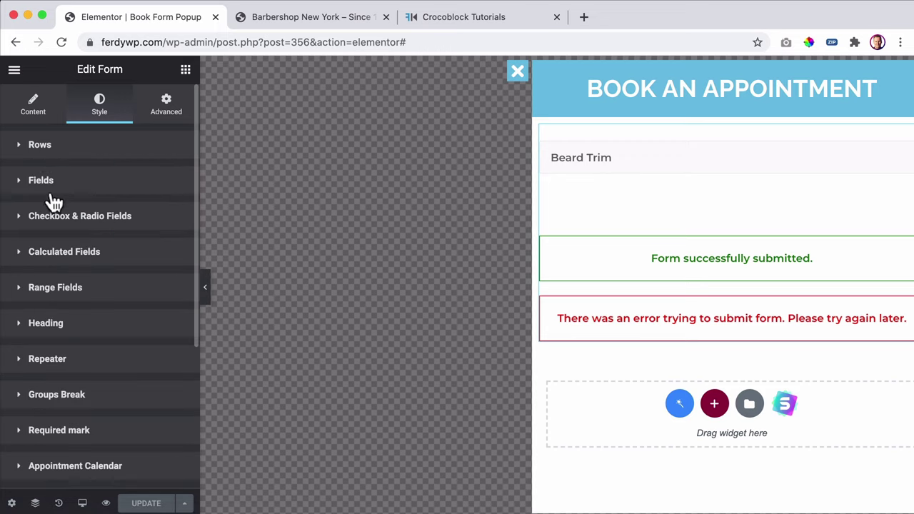
pyautogui.scroll(-3, 57, 237)
pyautogui.click(57, 192)
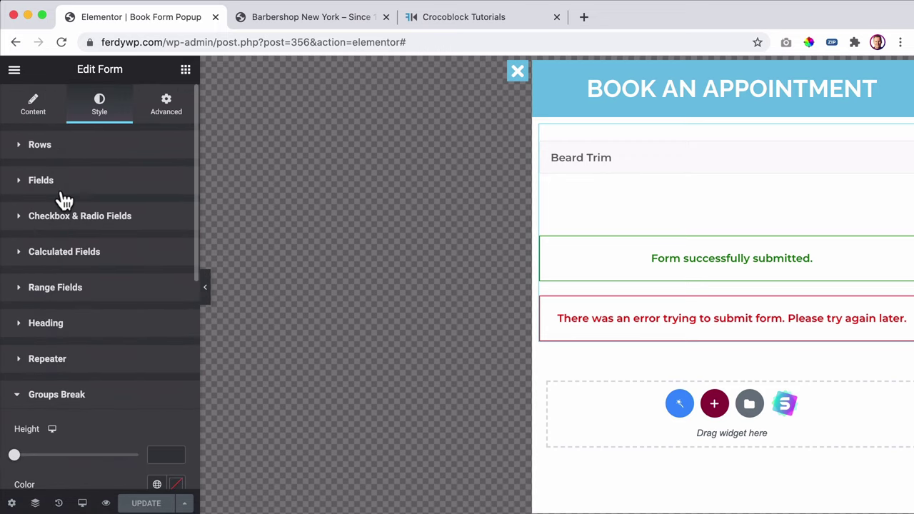
pyautogui.scroll(-4, 64, 239)
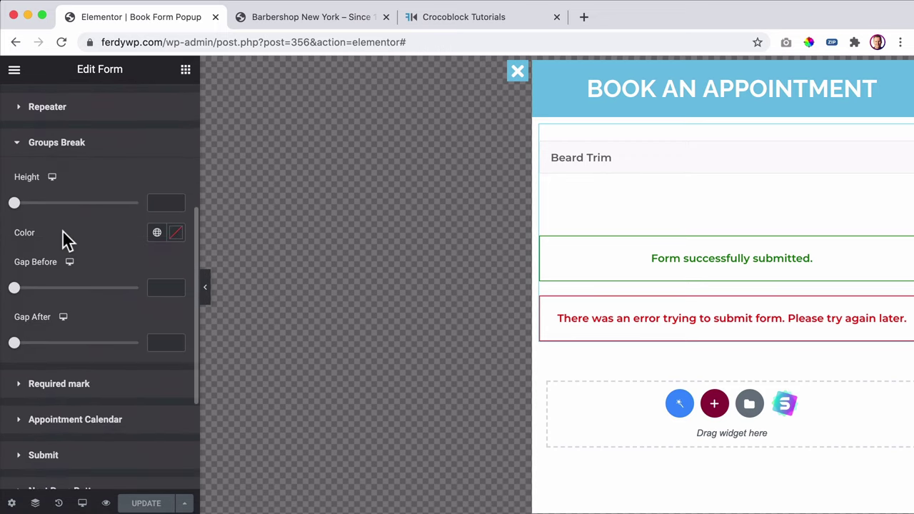
pyautogui.click(68, 384)
pyautogui.scroll(-5, 74, 295)
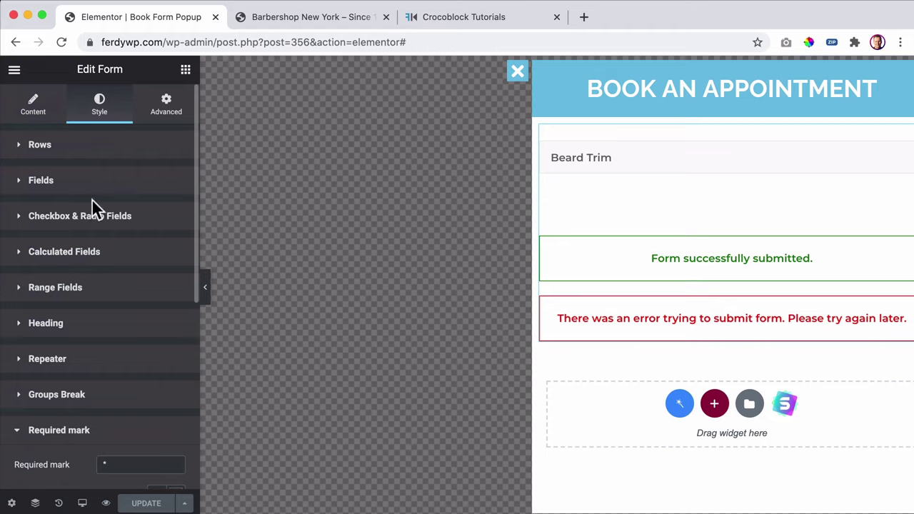
pyautogui.click(14, 69)
# - Exit to the WordPress dashboard and open JetPopup's All Popups list
pyautogui.click(90, 323)
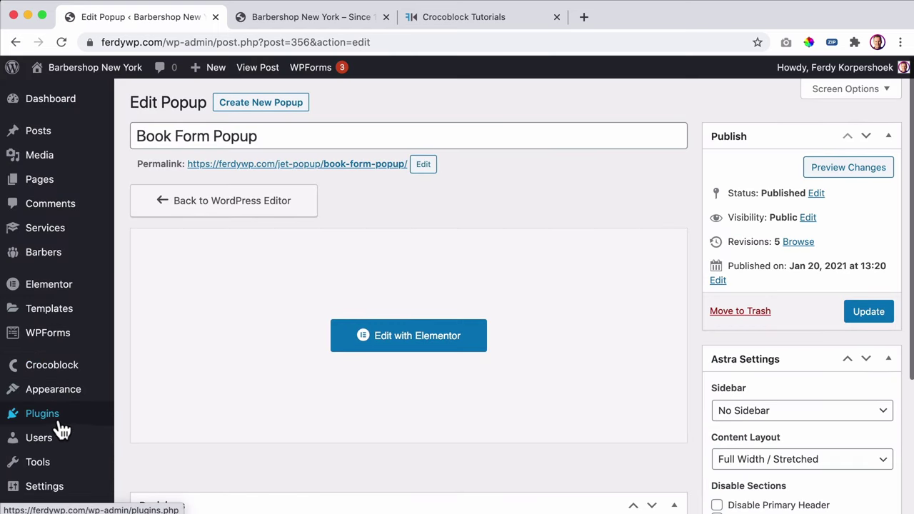
pyautogui.scroll(-3, 63, 428)
pyautogui.click(54, 415)
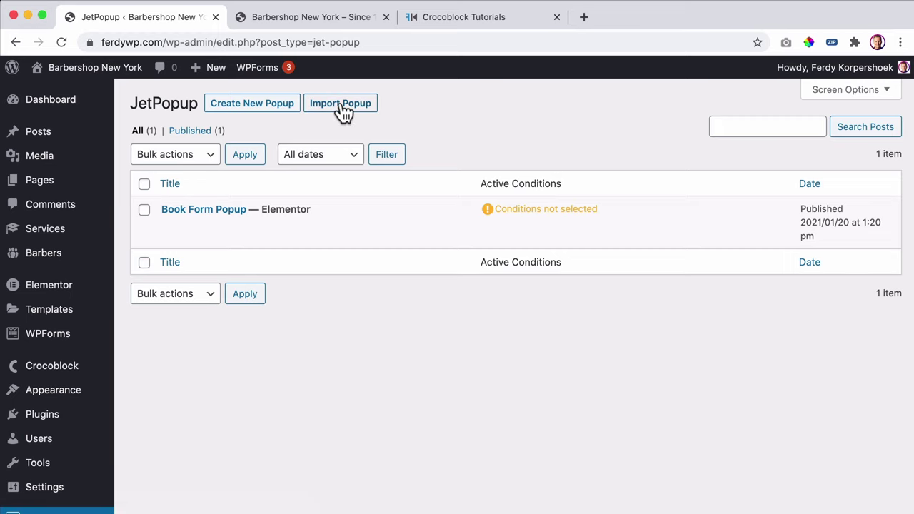
# - Import Popup Style Reference.json as a new popup
pyautogui.click(341, 107)
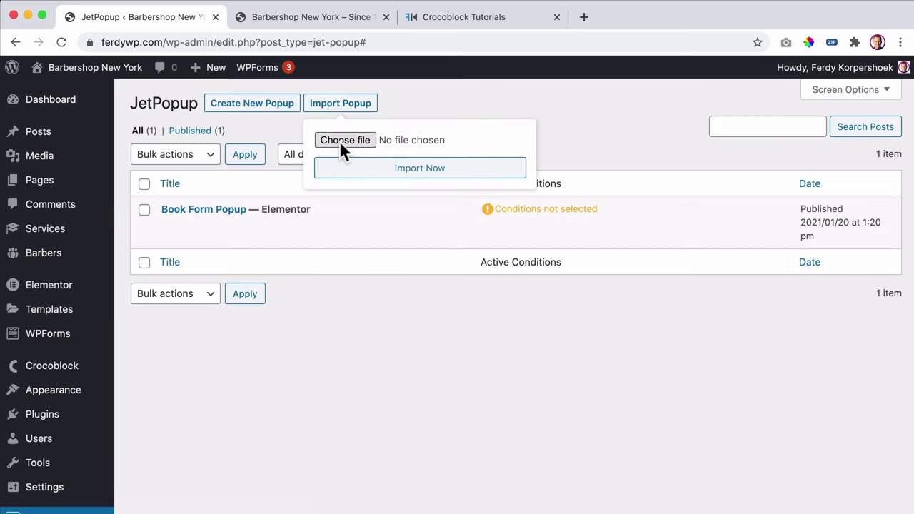
pyautogui.click(339, 141)
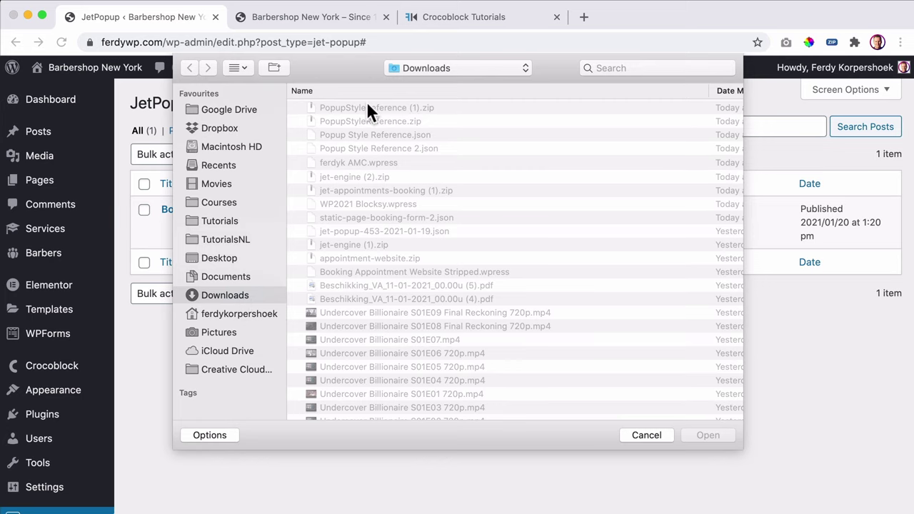
pyautogui.click(371, 134)
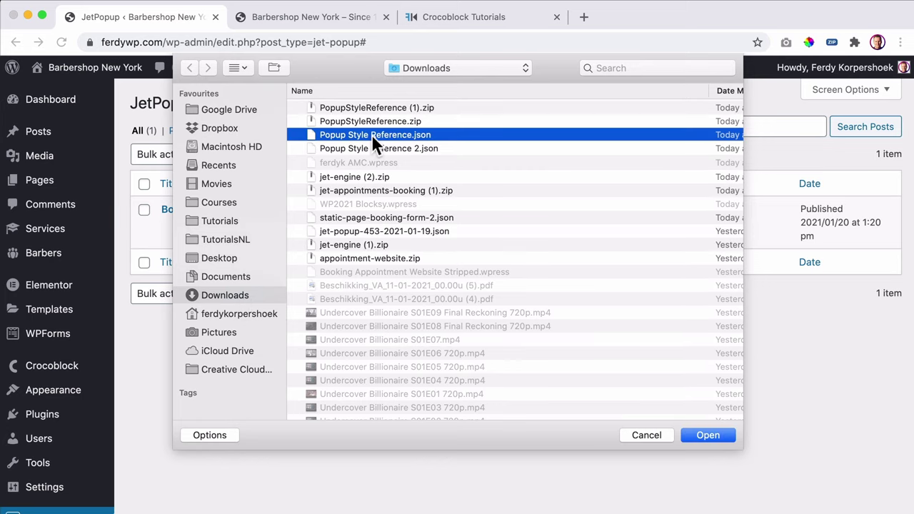
pyautogui.click(706, 436)
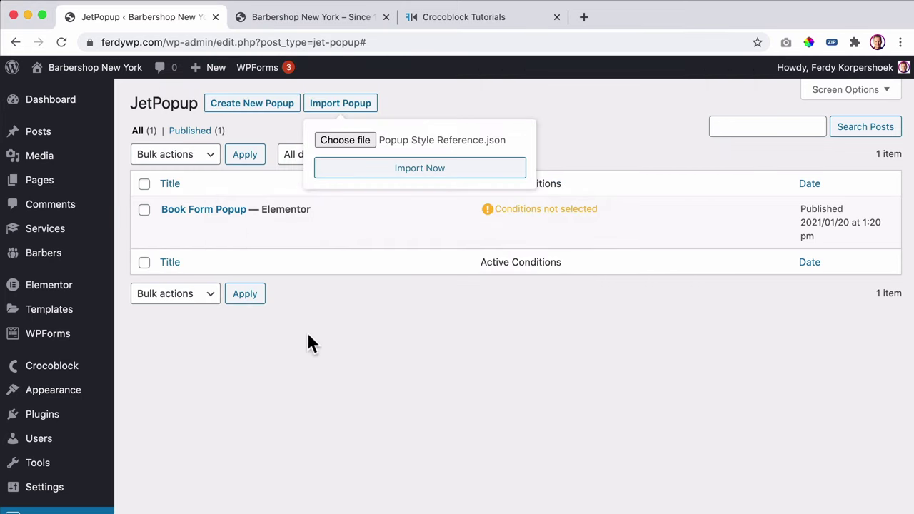
pyautogui.click(414, 171)
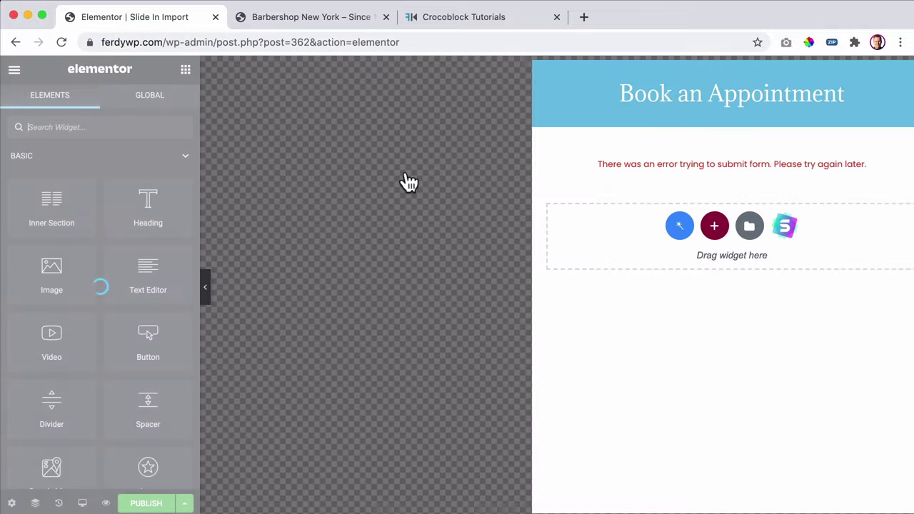
# - Select the imported form widget and review its Fields style settings
pyautogui.click(639, 162)
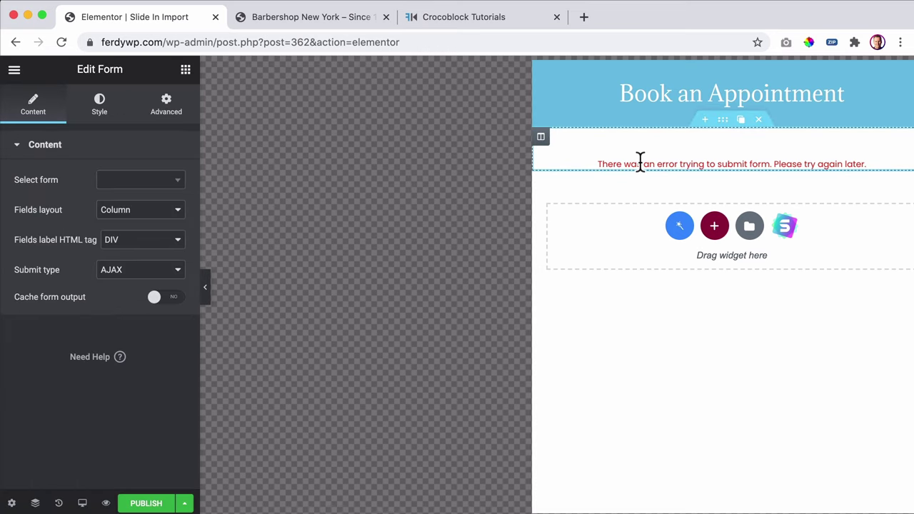
pyautogui.click(108, 118)
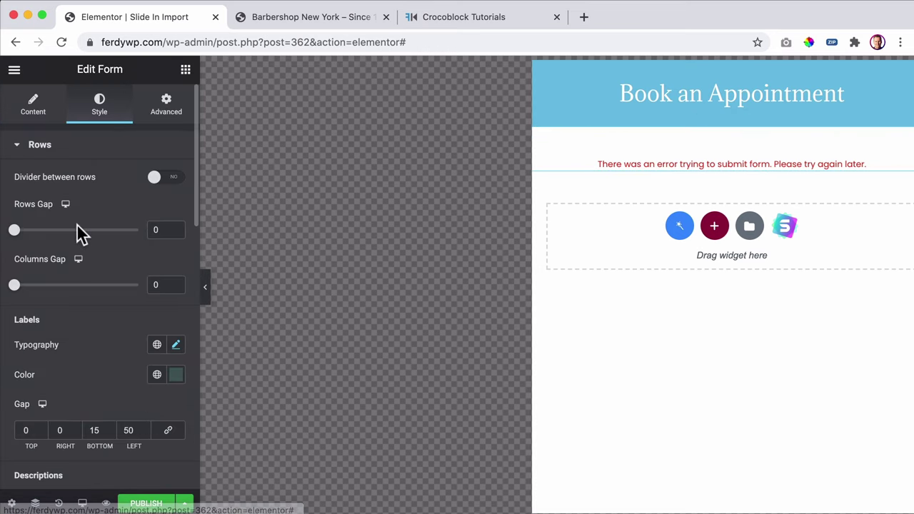
pyautogui.scroll(-2, 78, 227)
pyautogui.scroll(-5, 79, 231)
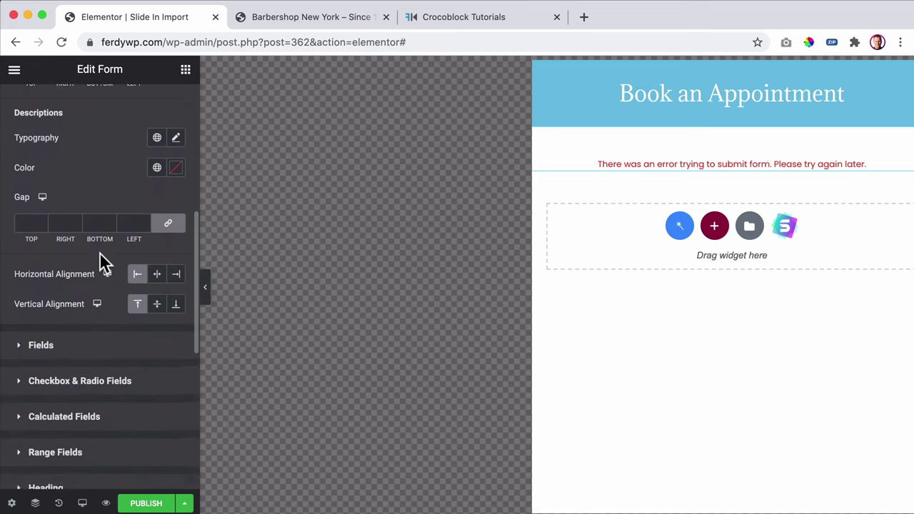
pyautogui.click(93, 252)
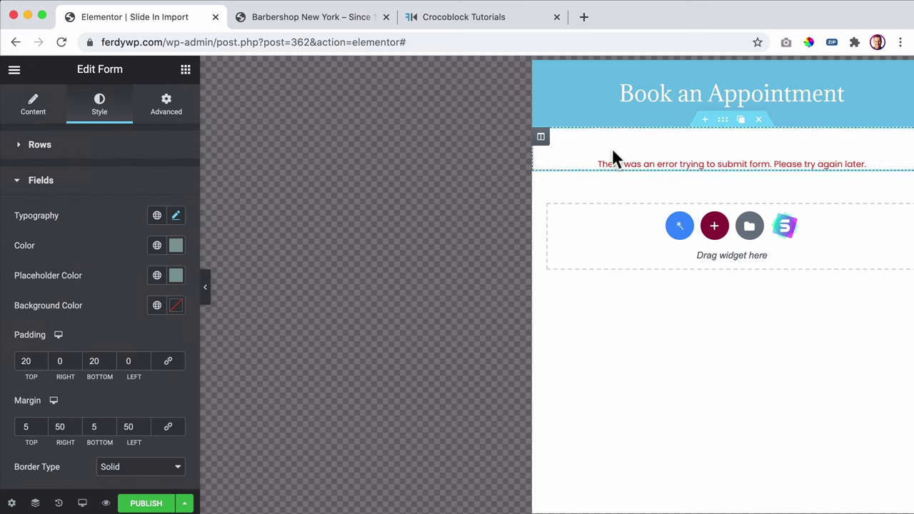
# - Copy the styled form widget and exit to the WordPress dashboard
pyautogui.rightClick(648, 158)
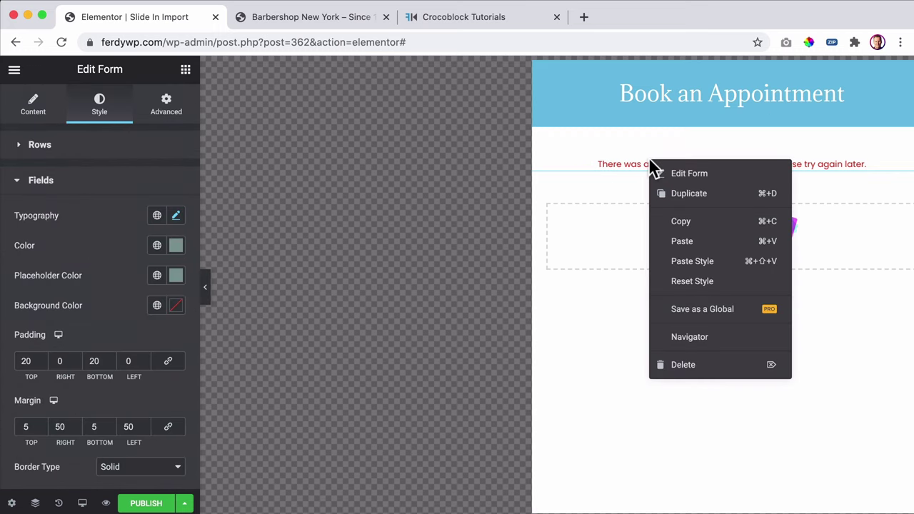
pyautogui.click(675, 222)
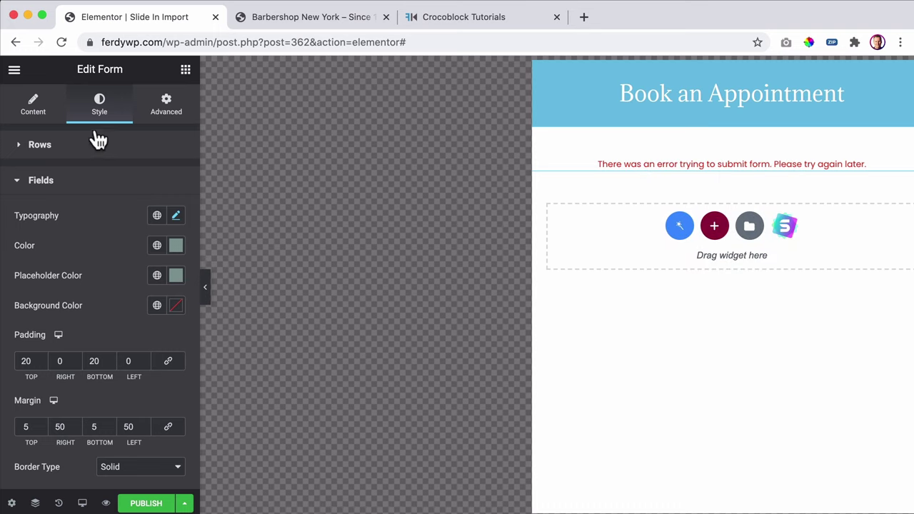
pyautogui.click(14, 69)
pyautogui.click(78, 322)
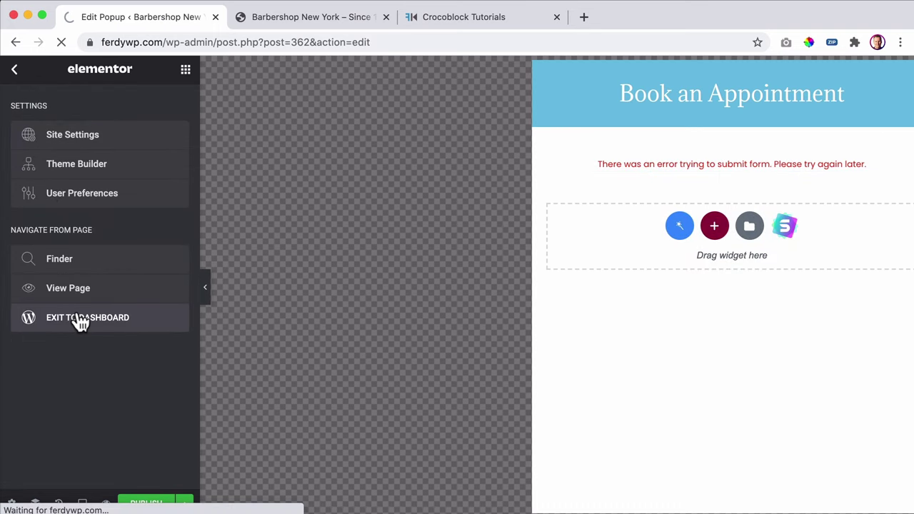
# - Find Book Form Popup in the JetPopup list and edit it with Elementor
pyautogui.scroll(-5, 55, 385)
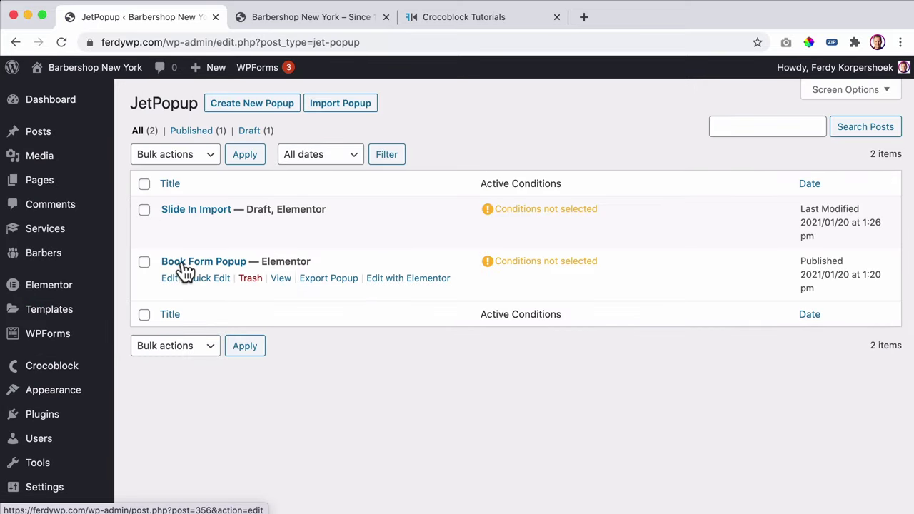
pyautogui.click(217, 264)
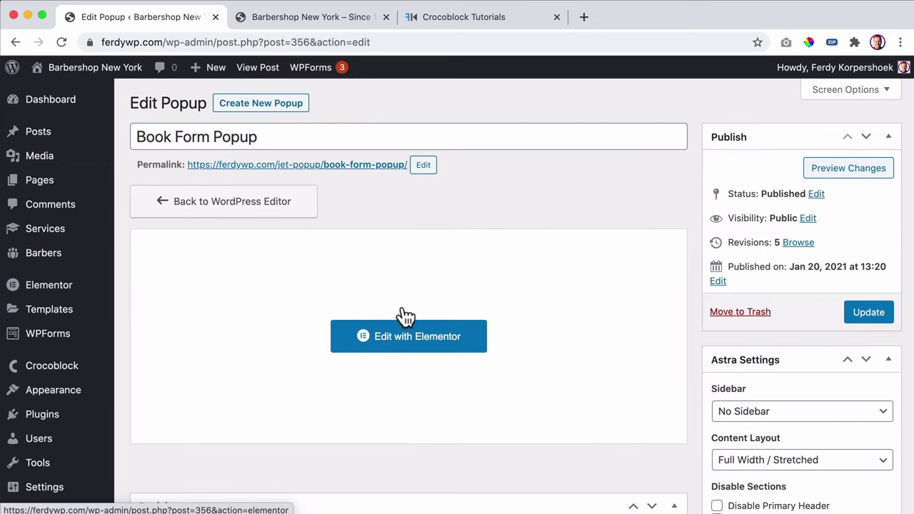
pyautogui.click(416, 336)
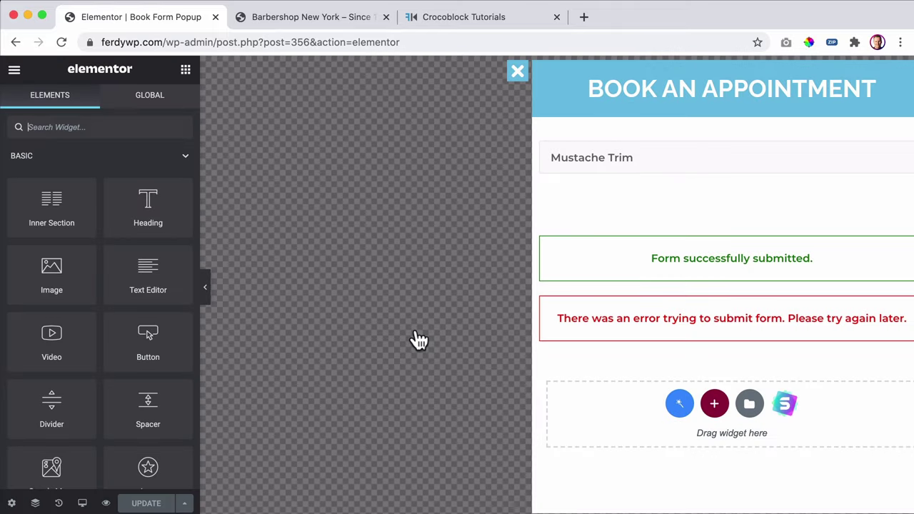
# - Paste the copied style onto the booking form, save, and switch to the Barbershop tab
pyautogui.rightClick(678, 184)
pyautogui.click(726, 285)
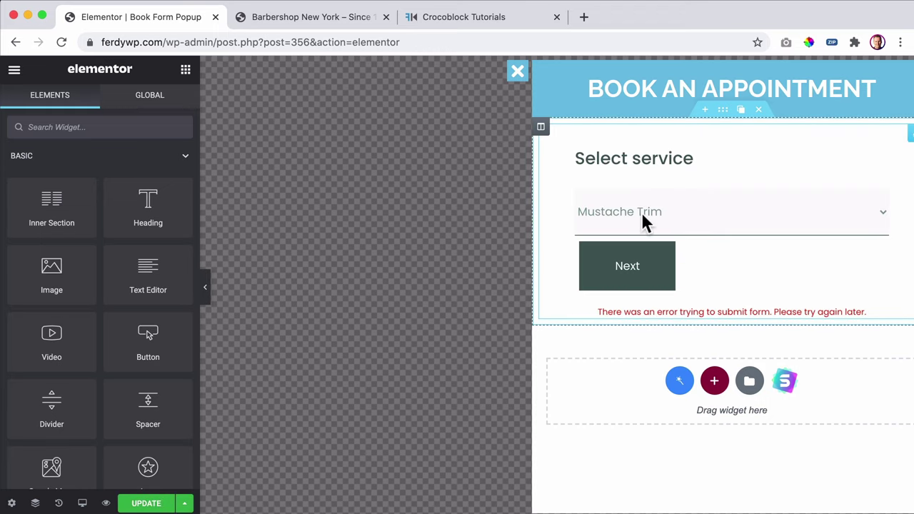
pyautogui.click(668, 159)
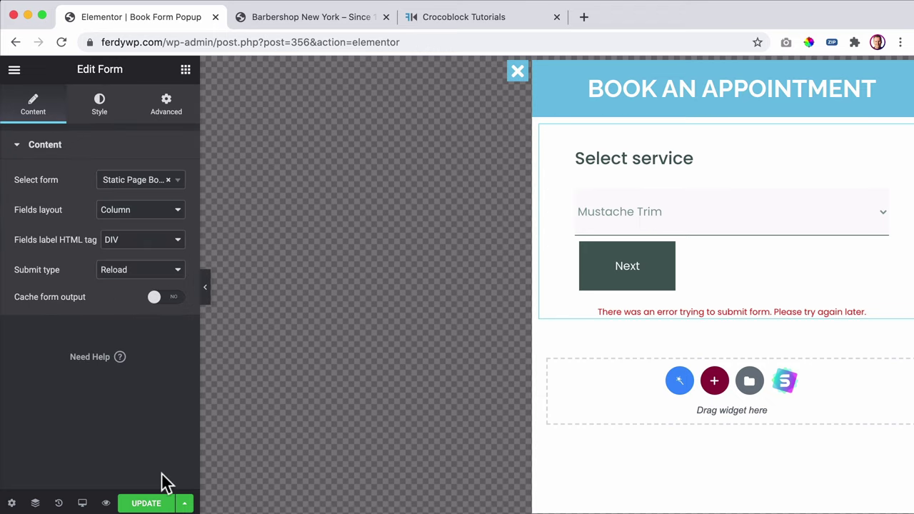
pyautogui.click(146, 503)
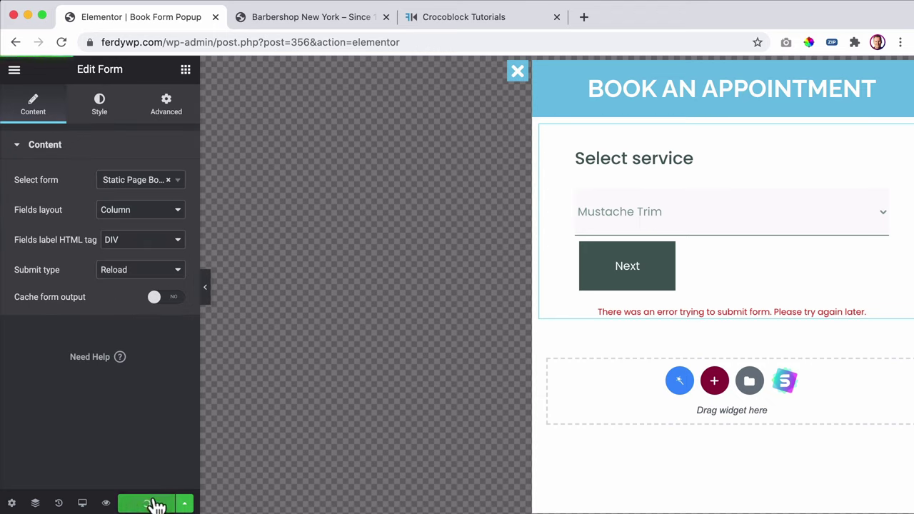
pyautogui.click(289, 21)
pyautogui.scroll(2, 333, 206)
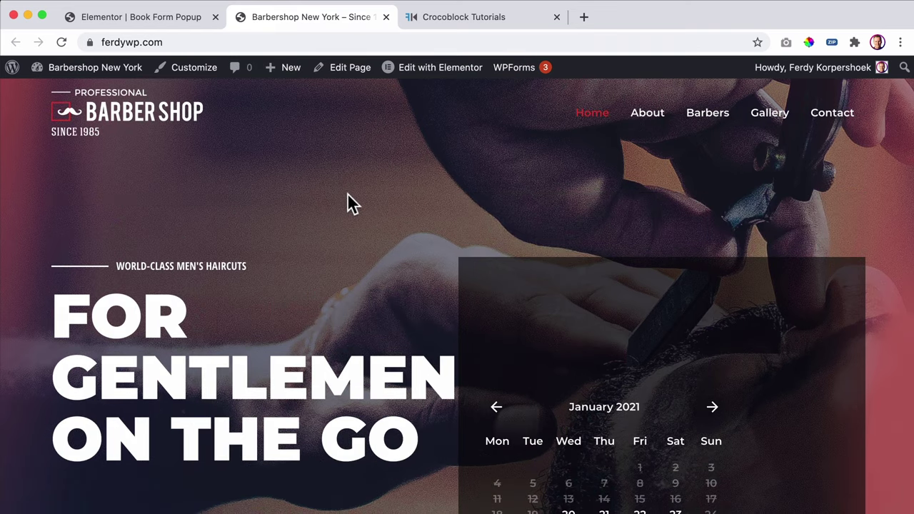
# - Sample the Home link's red #DE3333 with the ColorPick eyedropper
pyautogui.scroll(-6, 349, 196)
pyautogui.scroll(-5, 347, 203)
pyautogui.scroll(10, 347, 204)
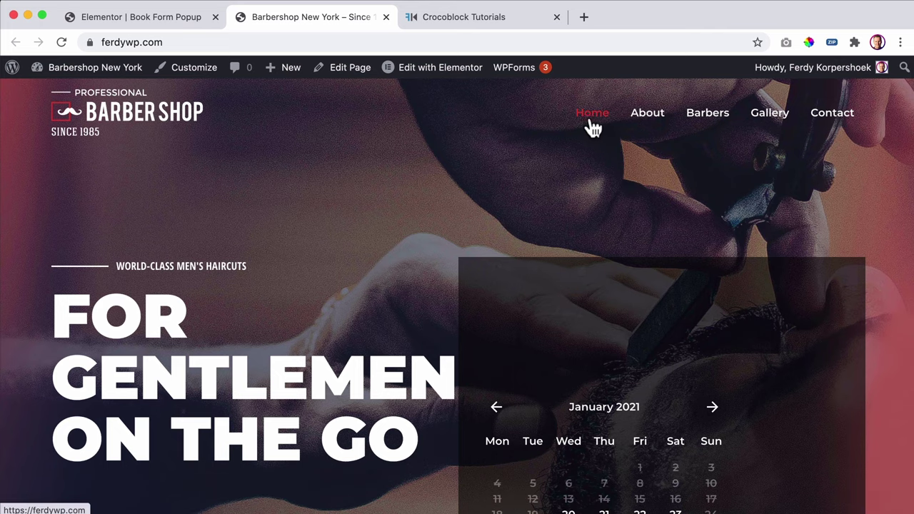
pyautogui.click(809, 43)
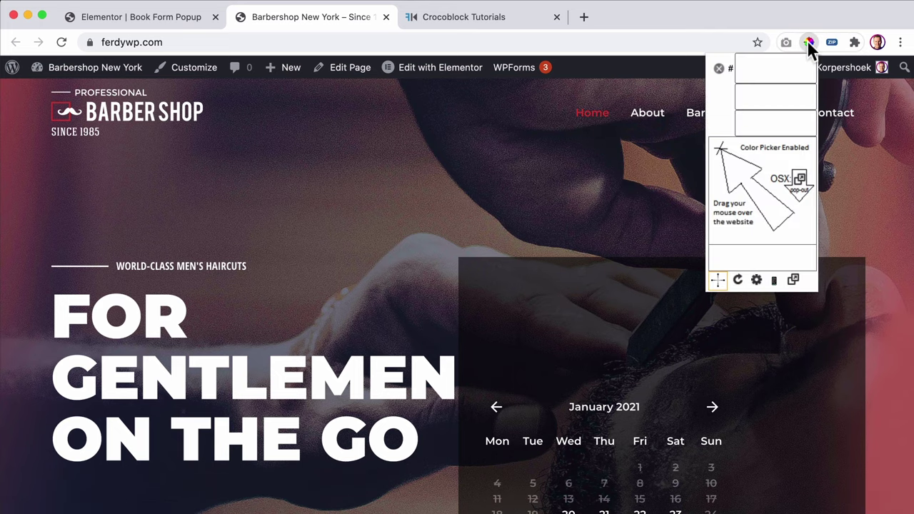
pyautogui.click(582, 113)
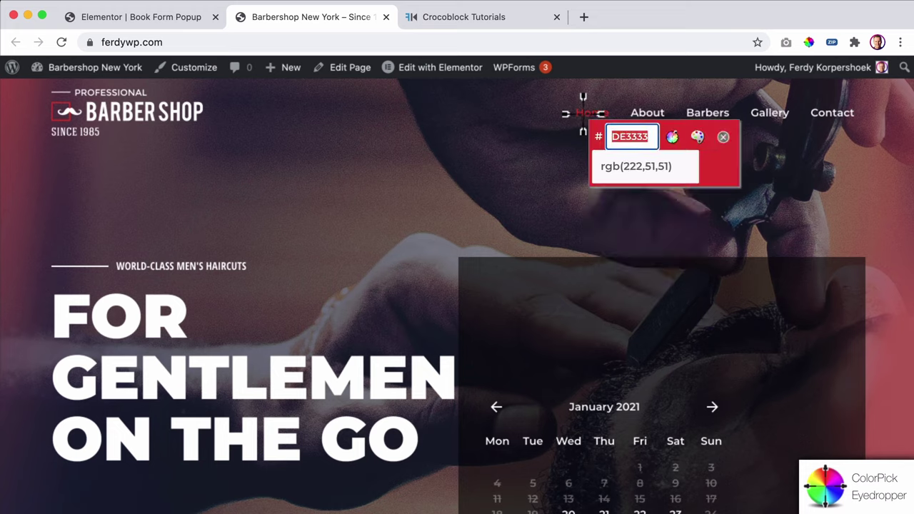
pyautogui.press('Escape')
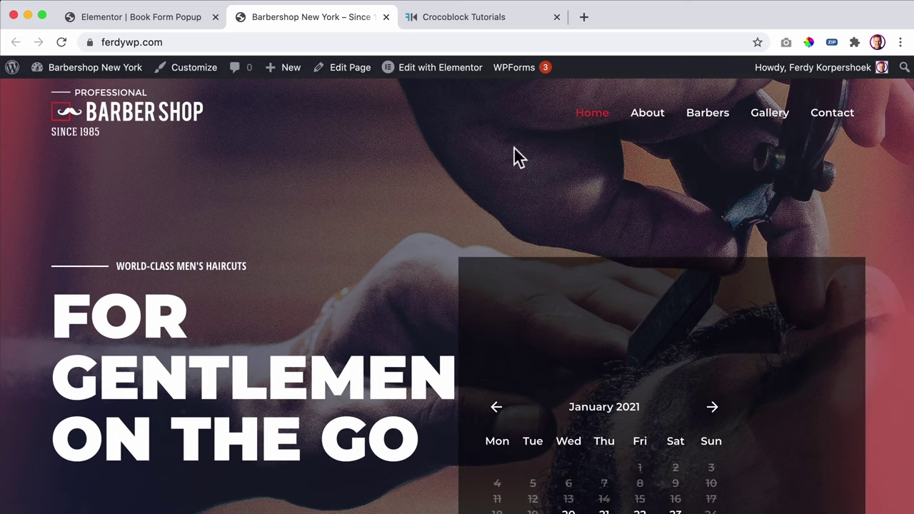
# - Return to the Elementor tab and show the booking form's Style settings
pyautogui.click(136, 21)
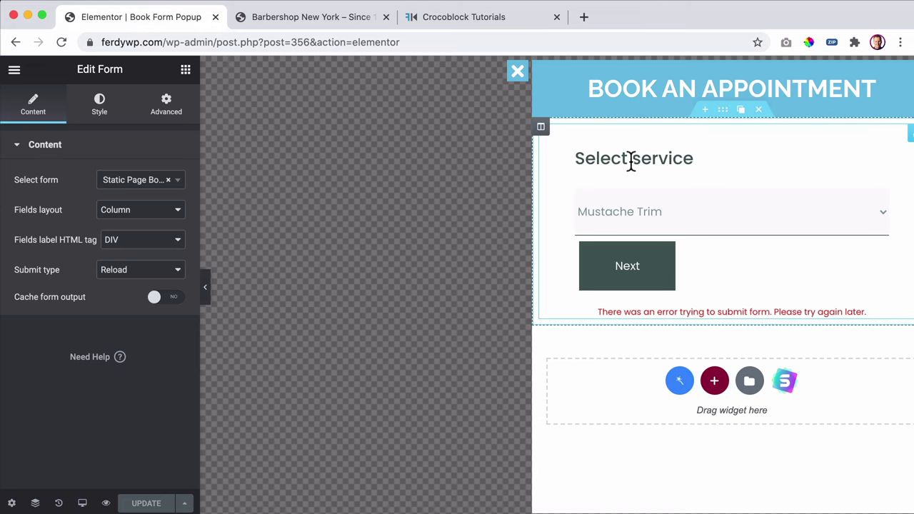
pyautogui.click(97, 114)
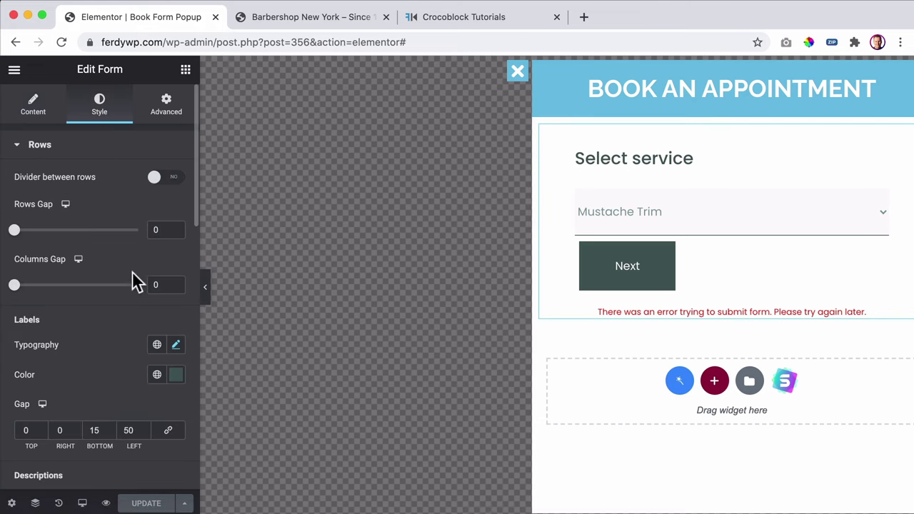
pyautogui.scroll(-5, 157, 381)
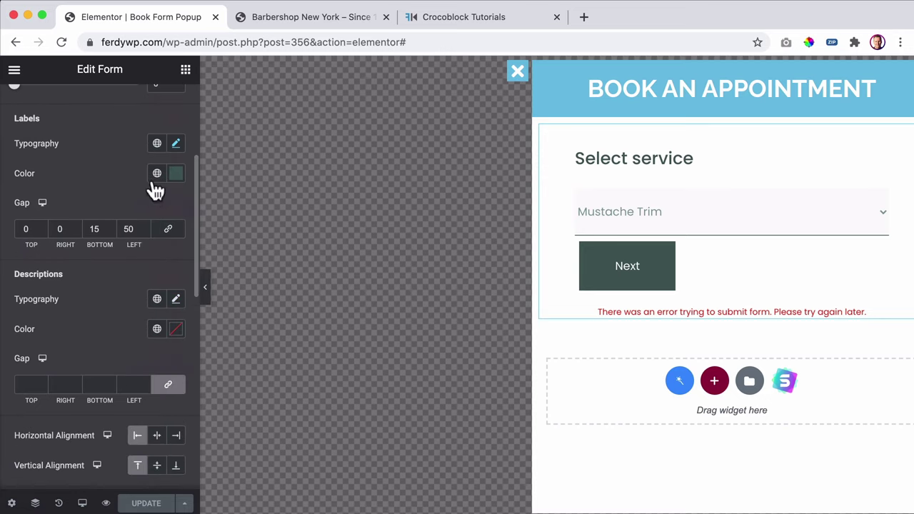
pyautogui.scroll(5, 156, 190)
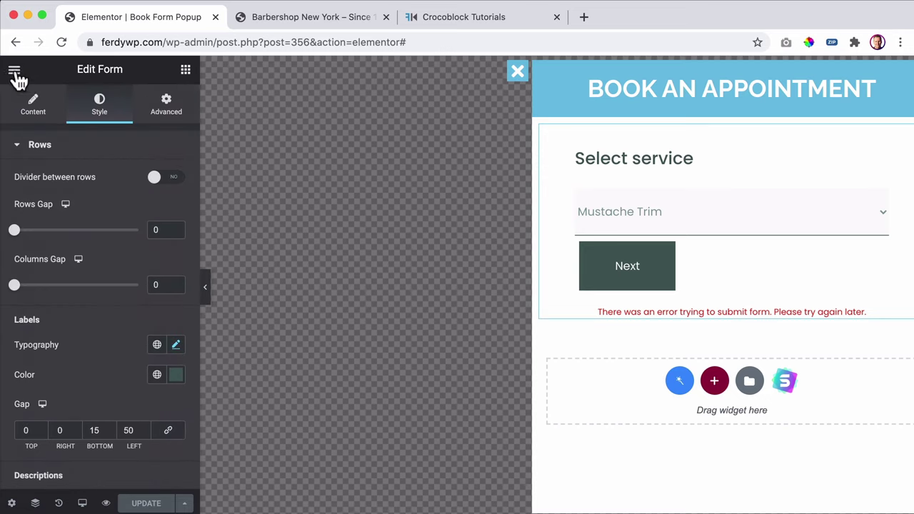
# - Set the Primary global colour to #DE3333, then switch to the Barbershop tab
pyautogui.click(15, 73)
pyautogui.click(68, 138)
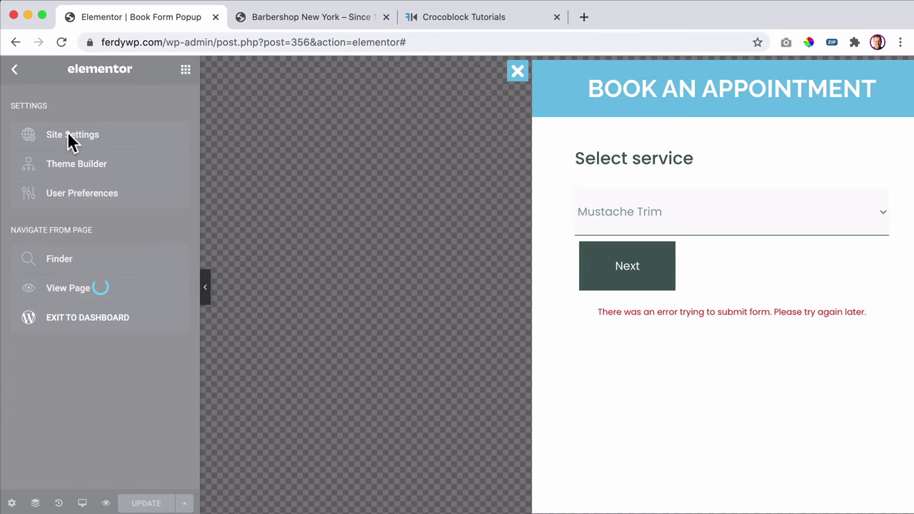
pyautogui.click(79, 136)
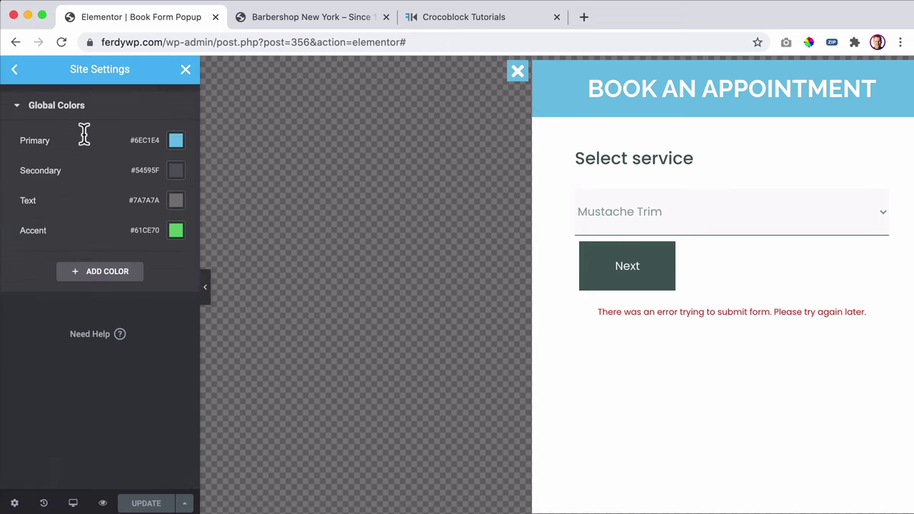
pyautogui.click(176, 140)
pyautogui.press('super+v')
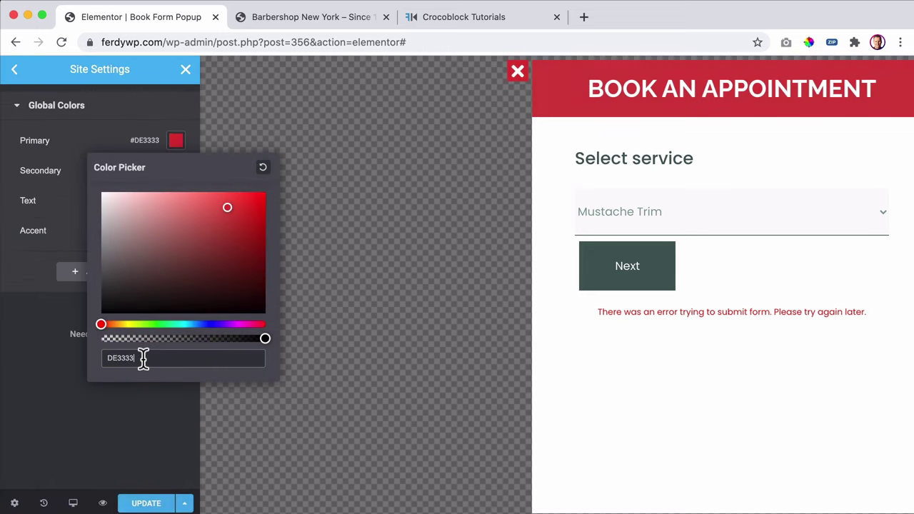
pyautogui.click(112, 142)
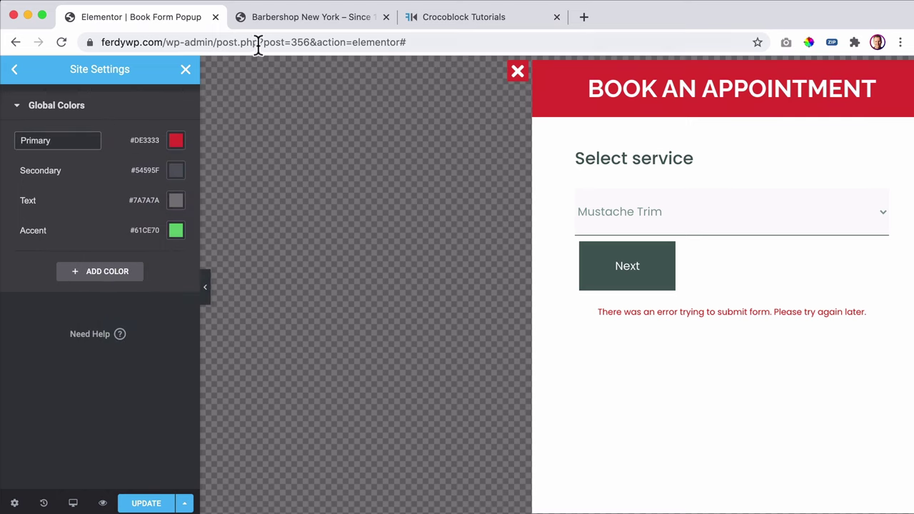
pyautogui.click(292, 17)
# - Scroll through the Barbershop homepage, then return to the Elementor Book Form Popup tab
pyautogui.scroll(-10, 270, 163)
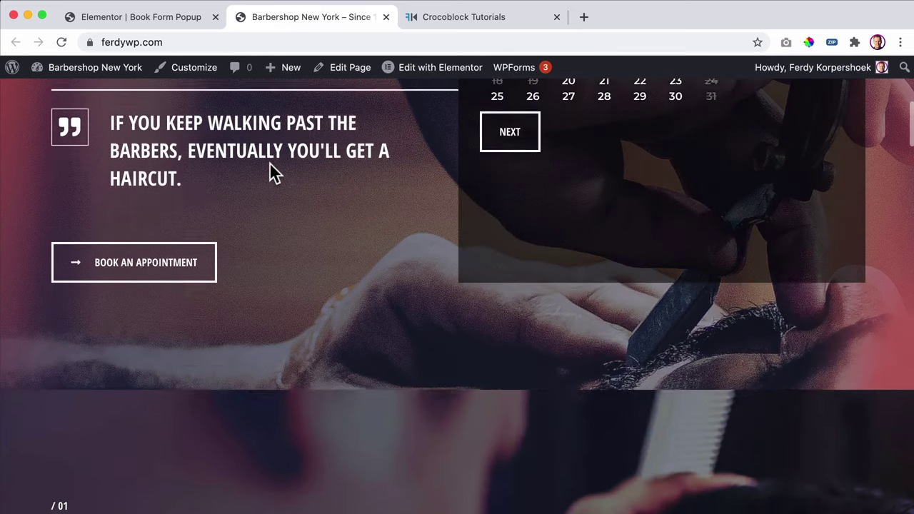
pyautogui.scroll(-3, 198, 181)
pyautogui.scroll(5, 143, 238)
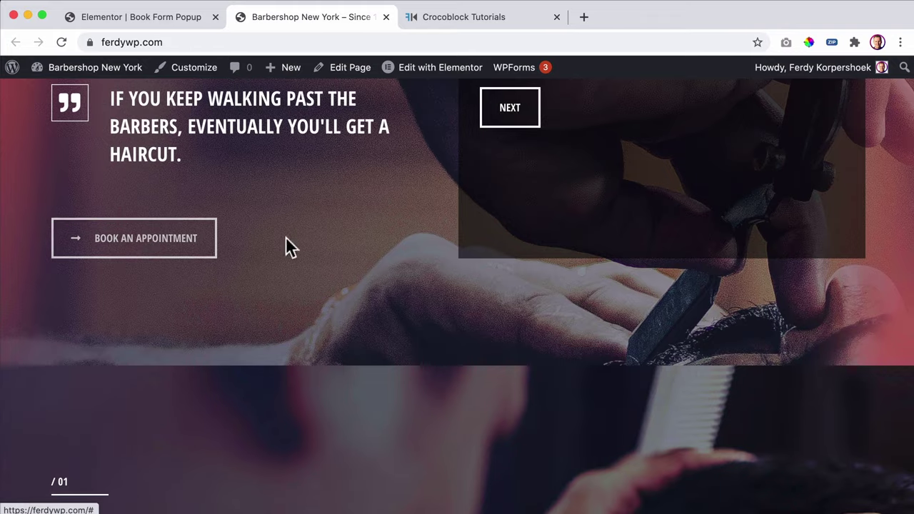
pyautogui.scroll(-8, 357, 243)
pyautogui.scroll(-15, 436, 233)
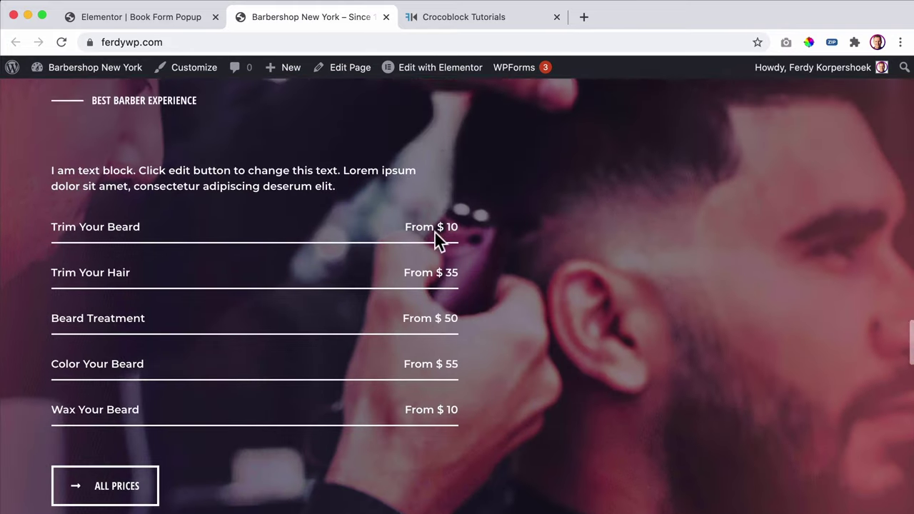
pyautogui.scroll(-20, 434, 229)
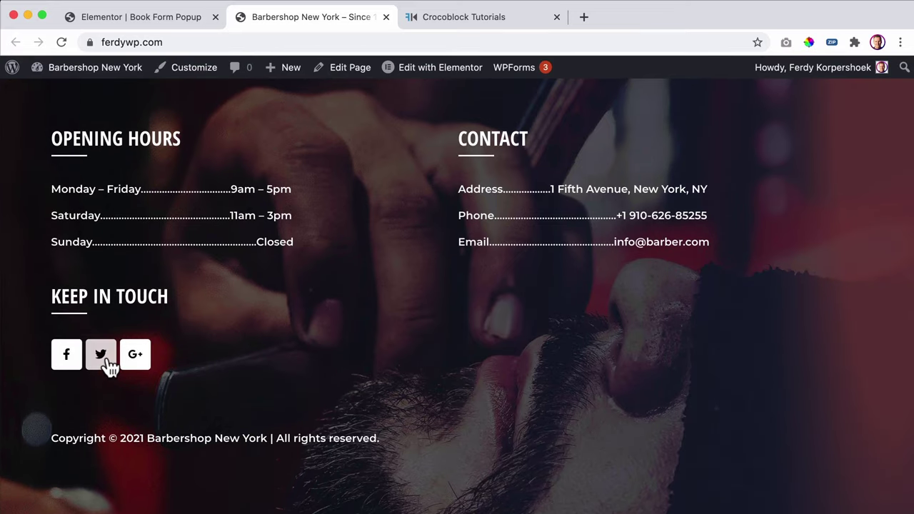
pyautogui.scroll(20, 507, 290)
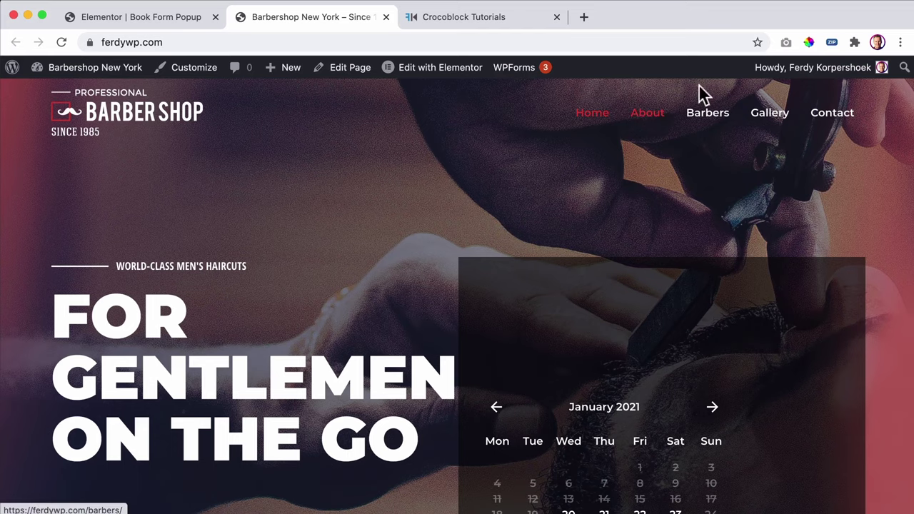
pyautogui.click(147, 17)
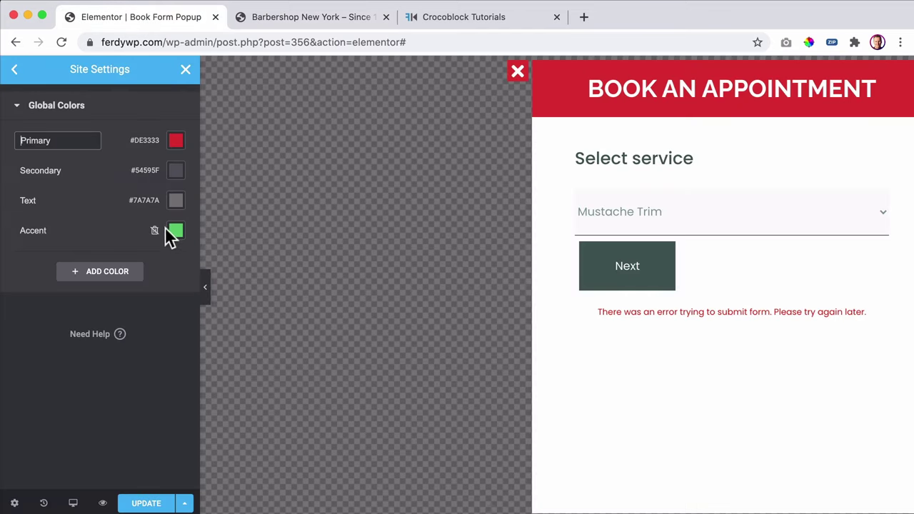
# - Set the Accent global colour to a lighter red #DB7961, save, and close Site Settings
pyautogui.click(173, 234)
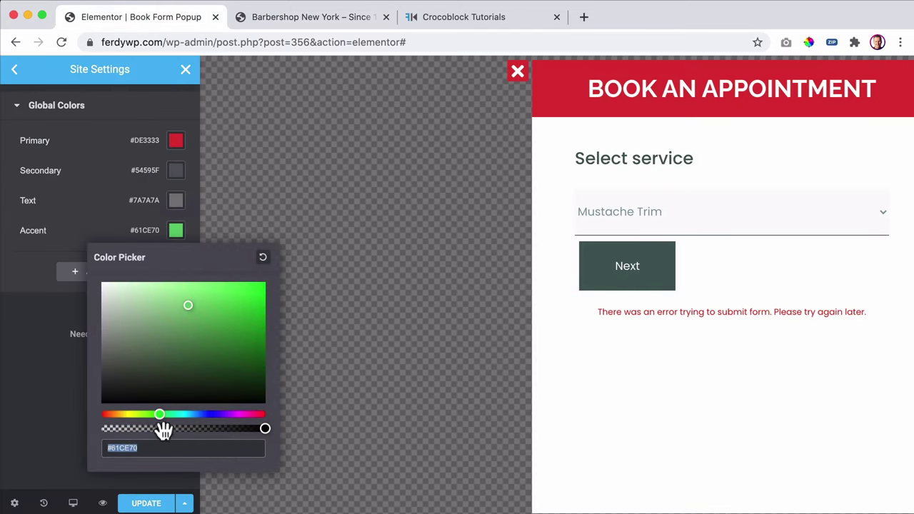
pyautogui.write('#DE3333')
pyautogui.click(193, 298)
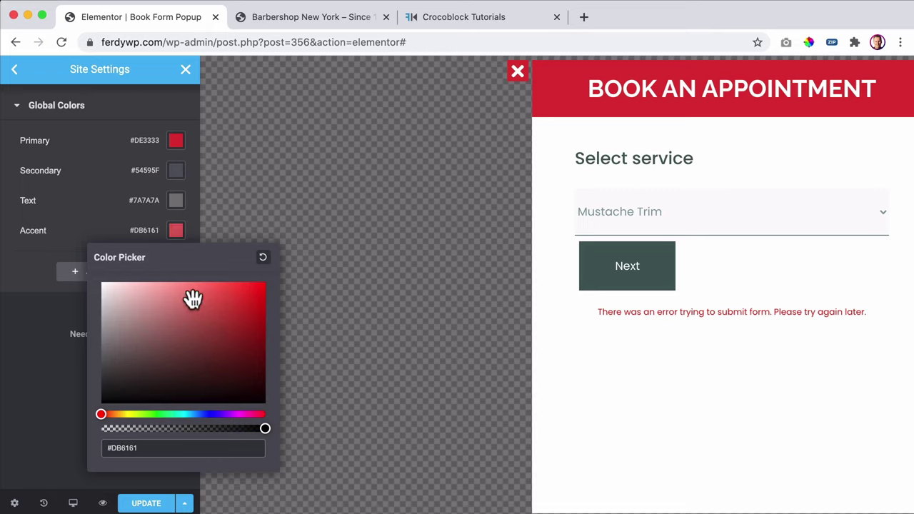
pyautogui.moveTo(106, 416); pyautogui.dragTo(110, 418)
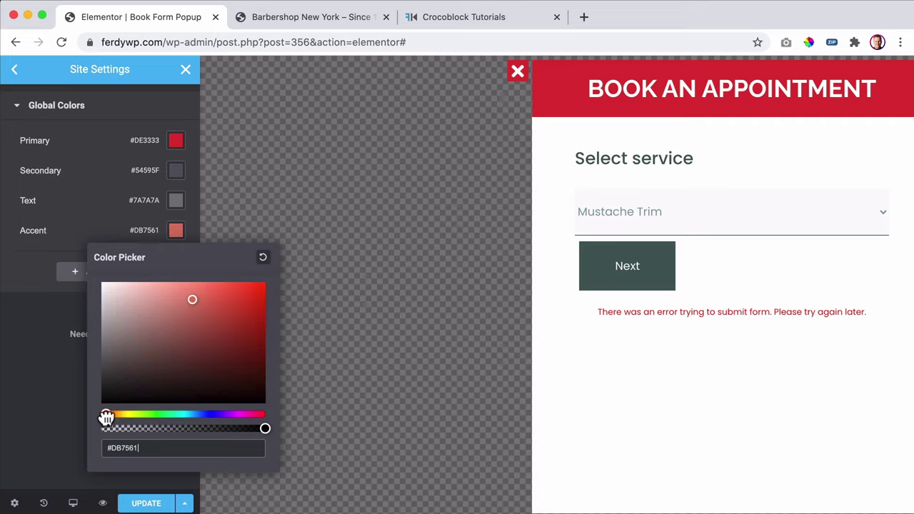
pyautogui.click(33, 382)
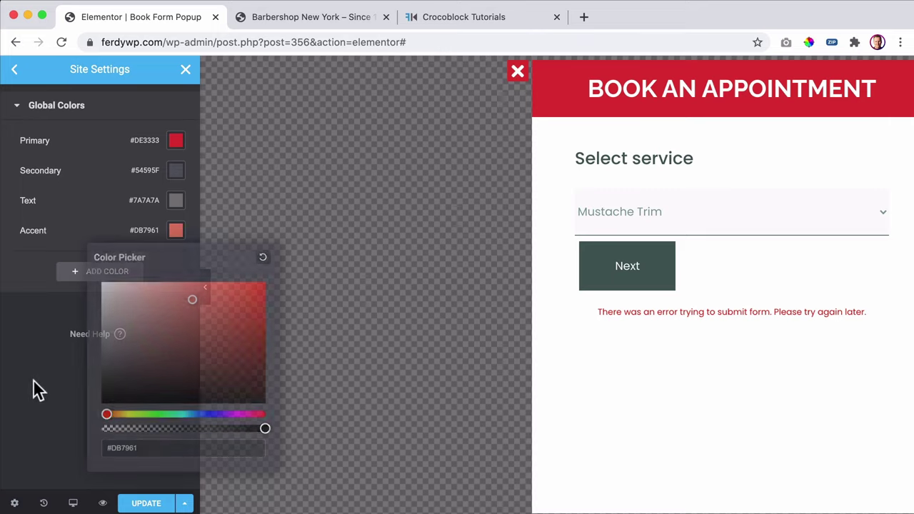
pyautogui.click(150, 503)
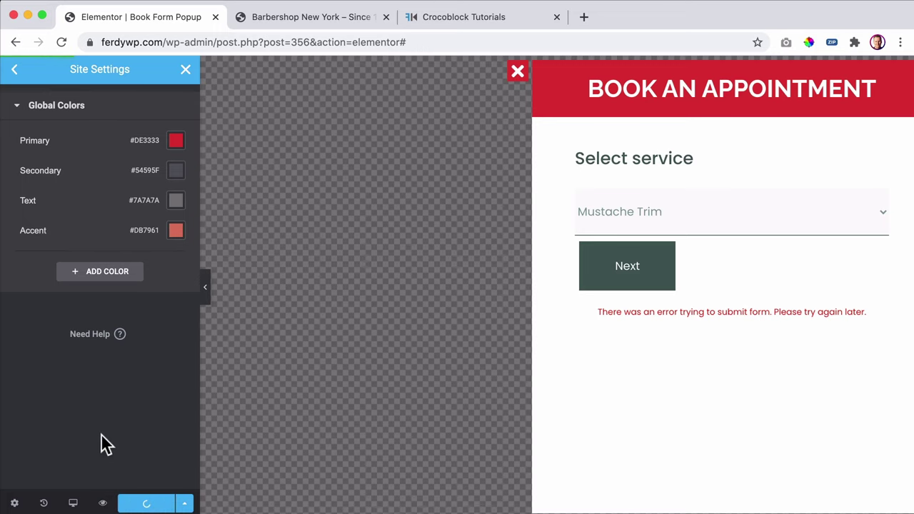
pyautogui.click(185, 70)
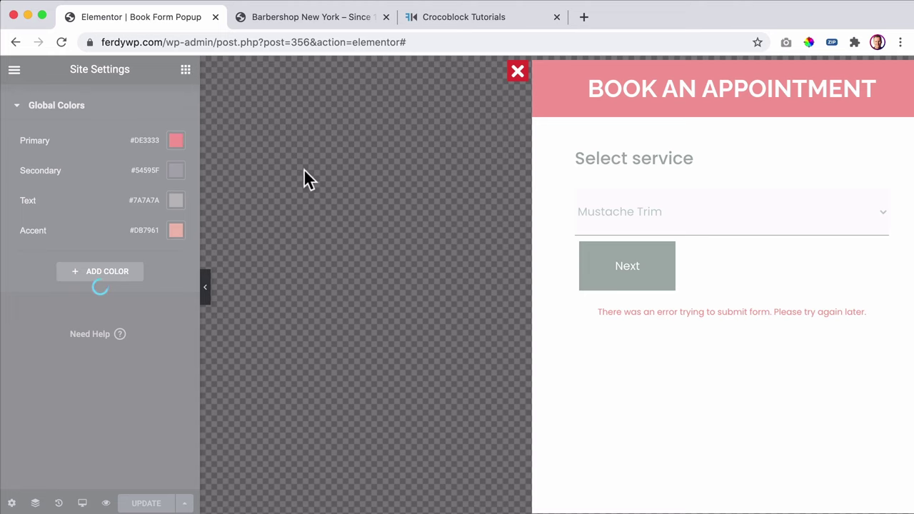
# - Make the booking form's labels the Primary red global colour
pyautogui.click(750, 258)
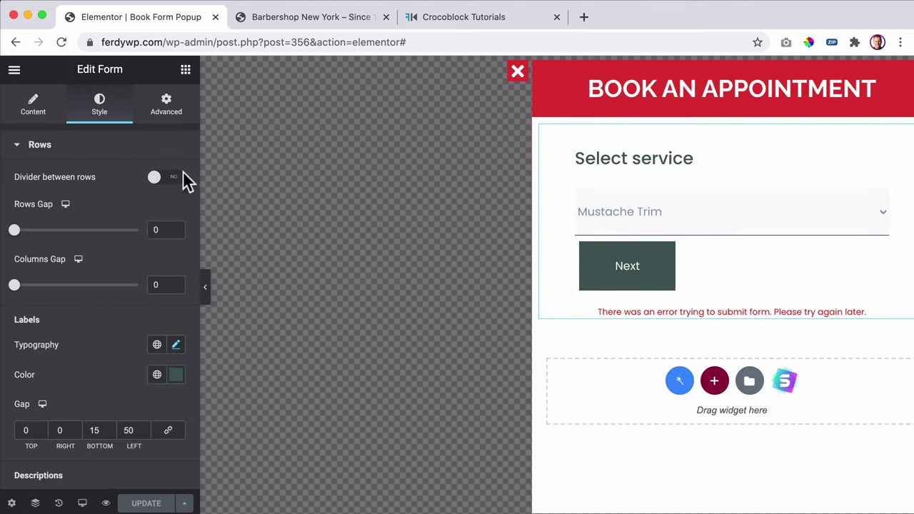
pyautogui.scroll(-3, 94, 196)
pyautogui.scroll(-1, 99, 202)
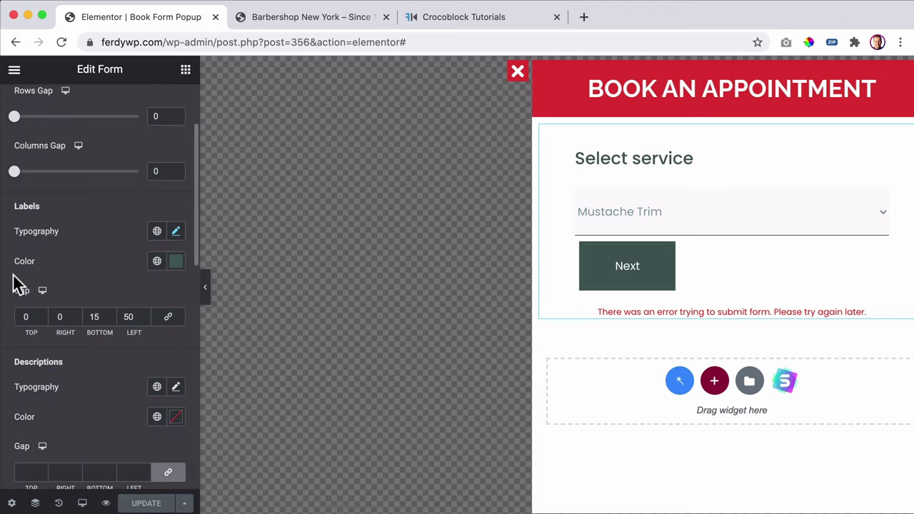
pyautogui.click(158, 261)
pyautogui.click(93, 327)
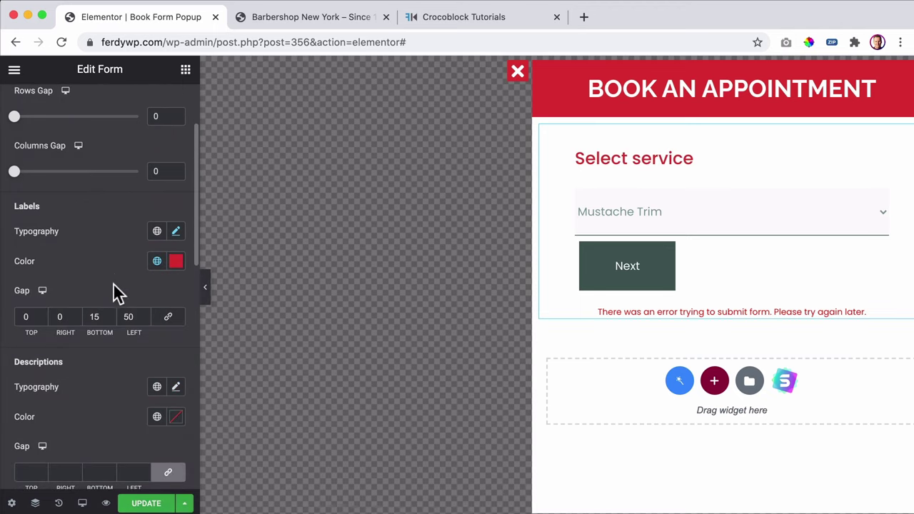
# - Set field text and field borders to Primary red, and placeholder text to Accent
pyautogui.scroll(-10, 121, 257)
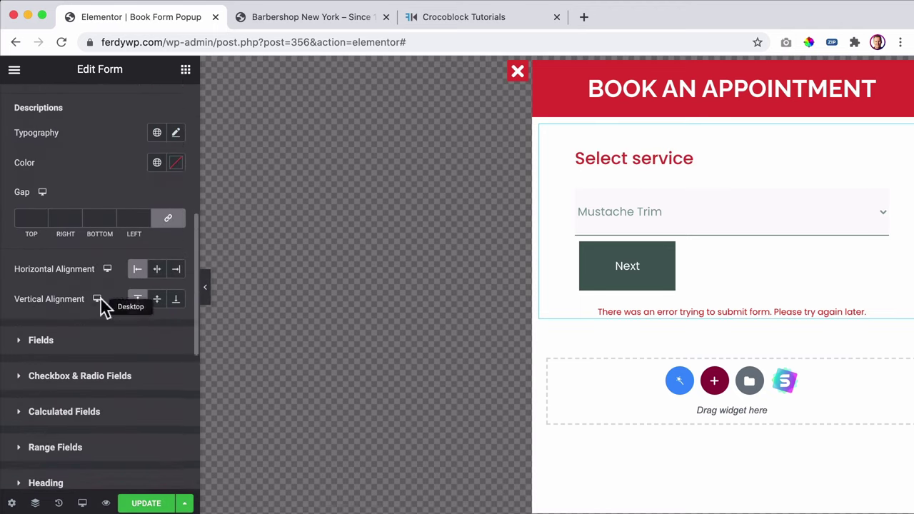
pyautogui.click(95, 303)
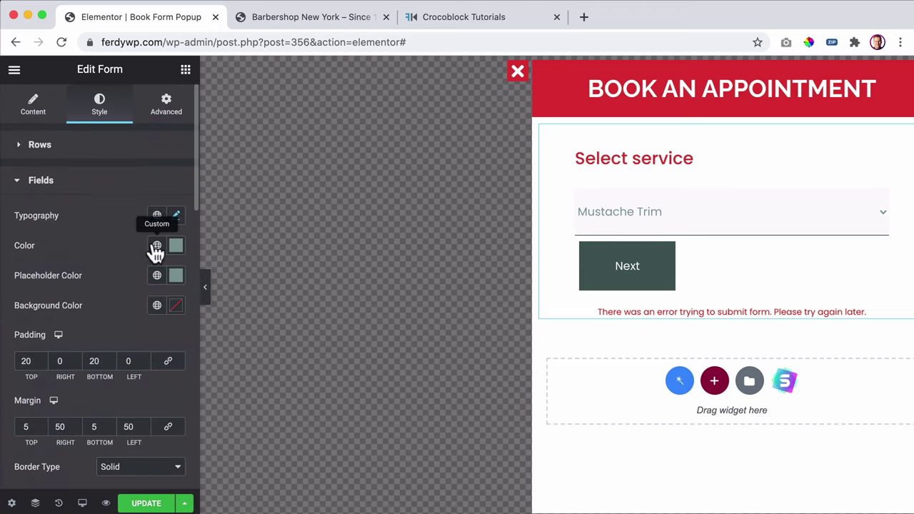
pyautogui.click(156, 245)
pyautogui.click(60, 311)
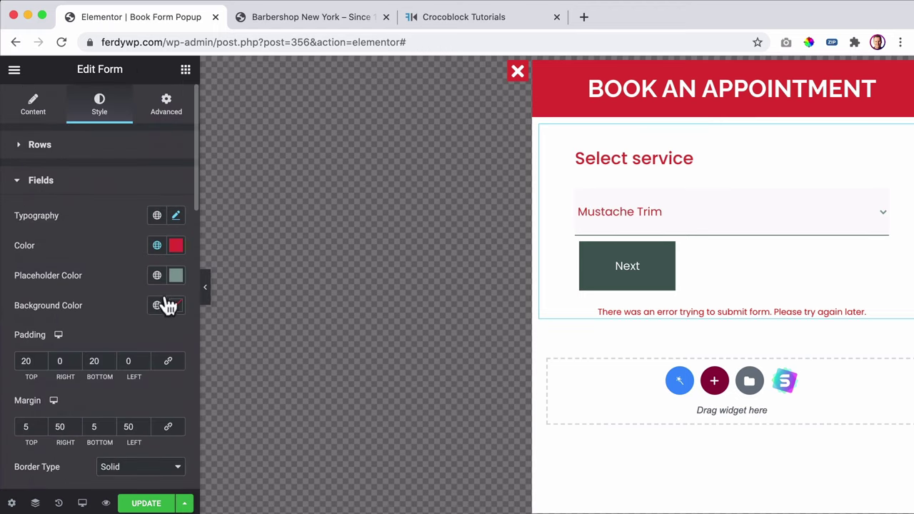
pyautogui.click(157, 277)
pyautogui.click(56, 416)
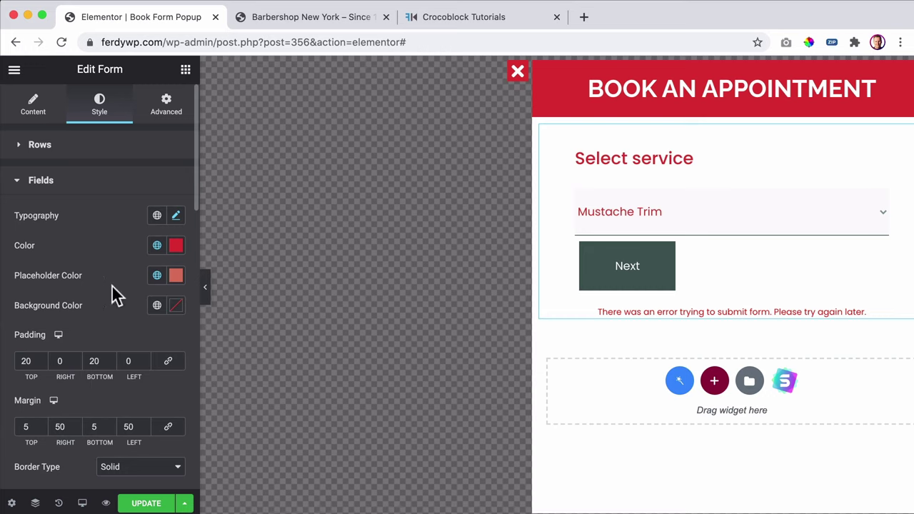
pyautogui.scroll(-8, 114, 293)
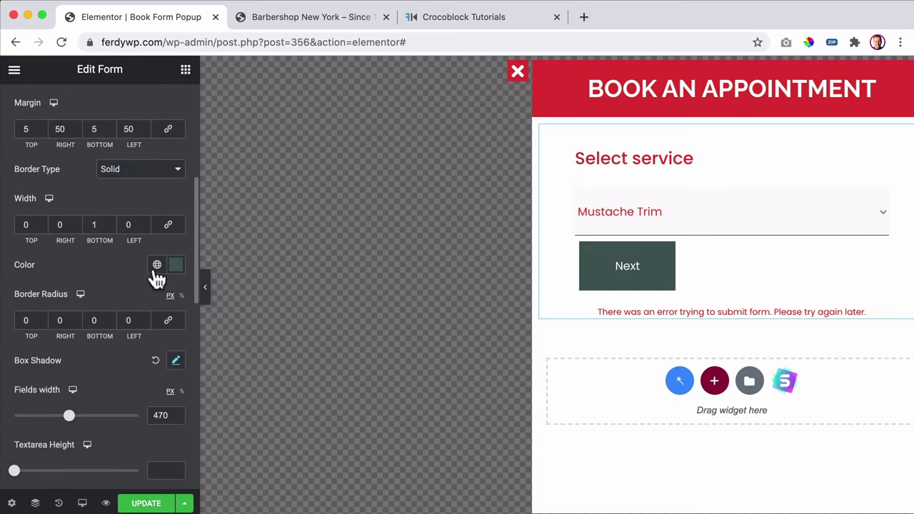
pyautogui.click(156, 269)
pyautogui.click(65, 328)
# - Expand the checkbox and radio field style section
pyautogui.scroll(-4, 112, 296)
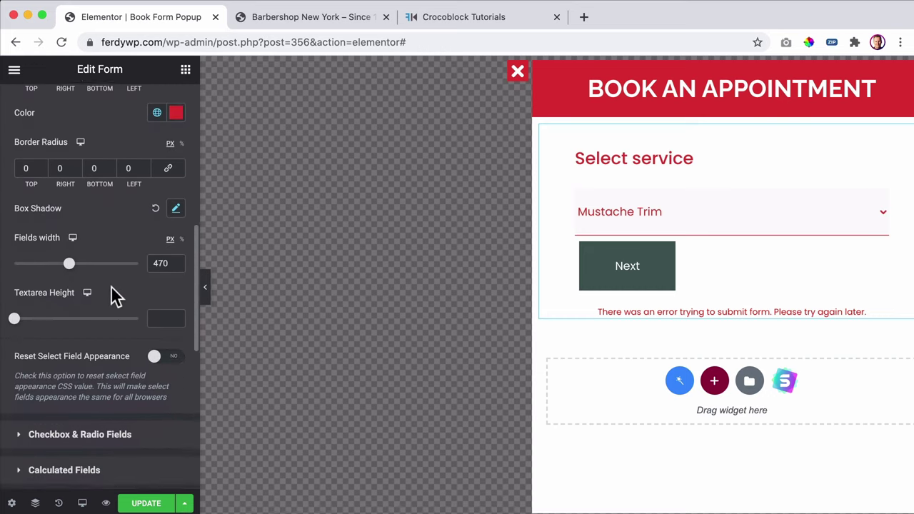
pyautogui.scroll(-3, 114, 295)
pyautogui.scroll(3, 115, 297)
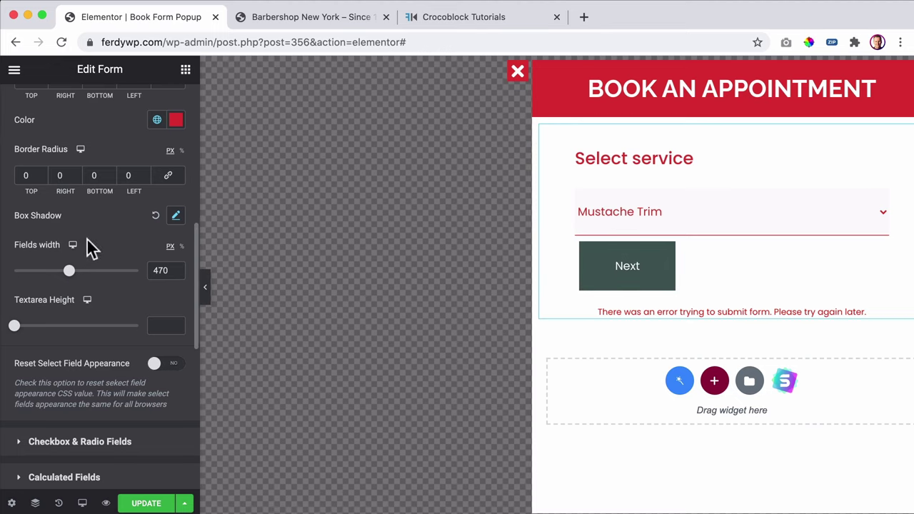
pyautogui.scroll(-2, 86, 243)
pyautogui.click(84, 302)
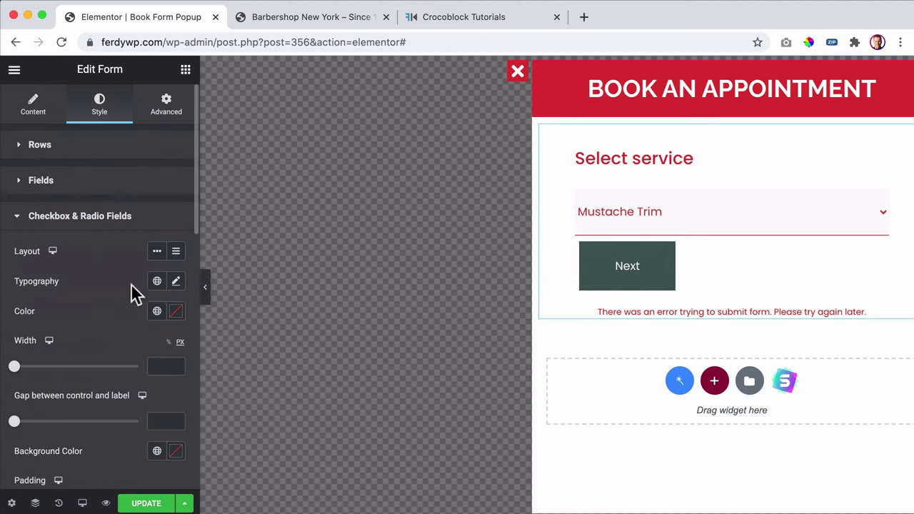
# - Make the calculated field text the Primary red global colour
pyautogui.scroll(-6, 129, 289)
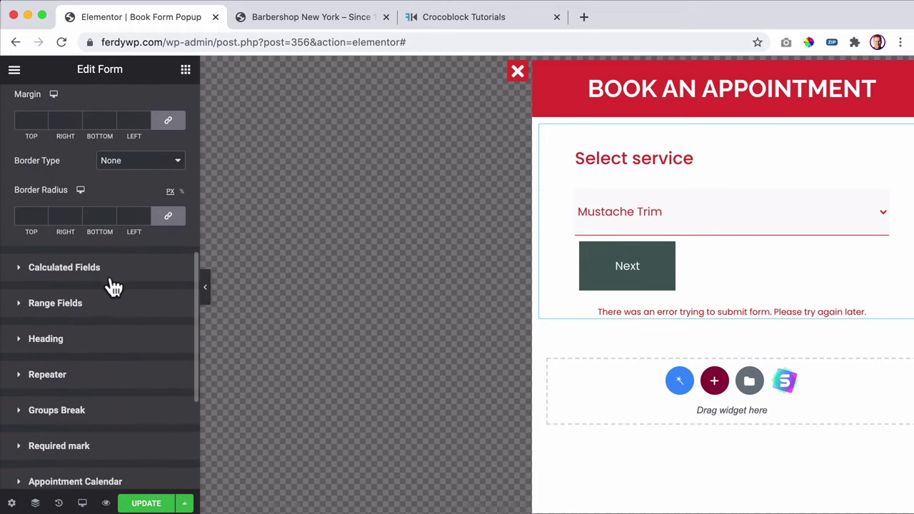
pyautogui.click(101, 271)
pyautogui.click(154, 317)
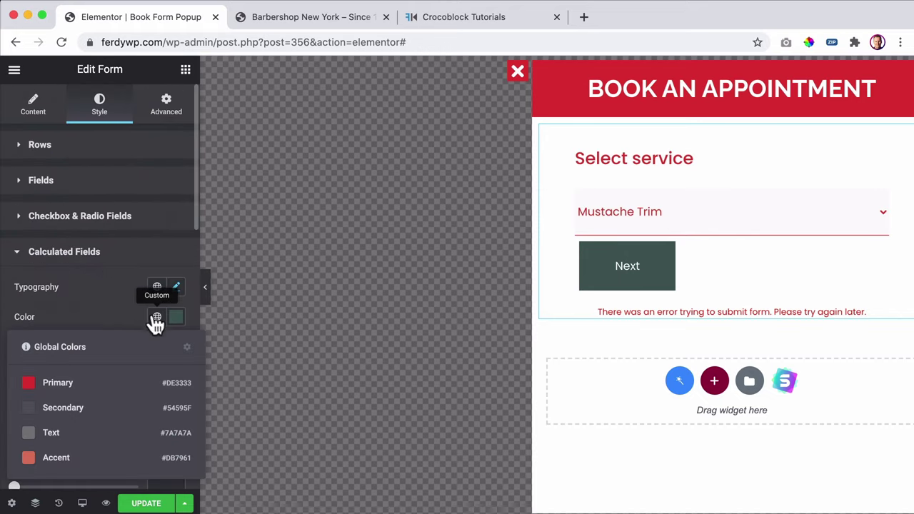
pyautogui.click(69, 379)
# - Set the heading labels to the Primary red global colour
pyautogui.scroll(-7, 131, 319)
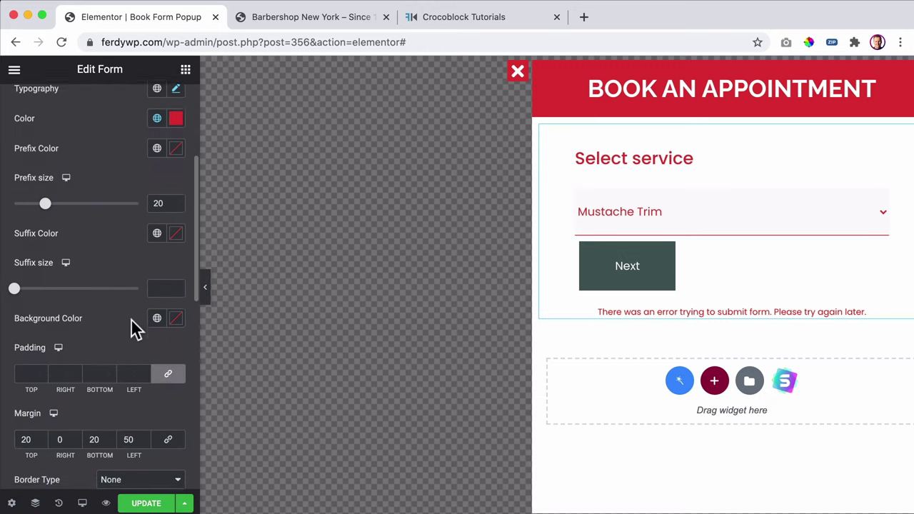
pyautogui.click(123, 319)
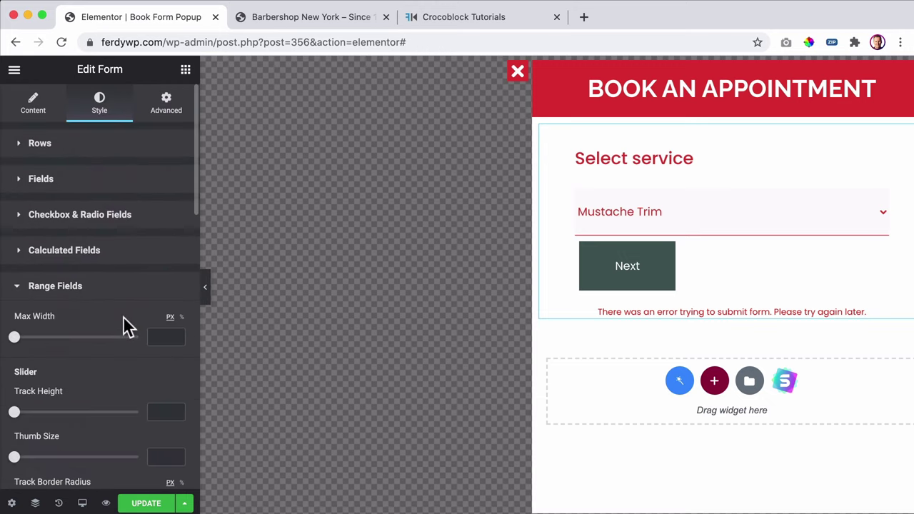
pyautogui.scroll(-6, 125, 324)
pyautogui.scroll(-3, 122, 319)
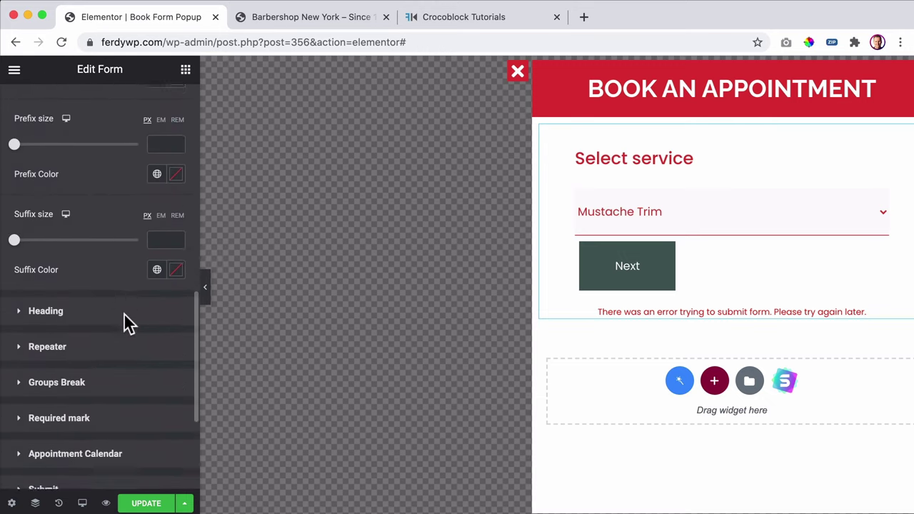
pyautogui.click(100, 266)
pyautogui.scroll(-1, 107, 300)
pyautogui.scroll(-2, 129, 307)
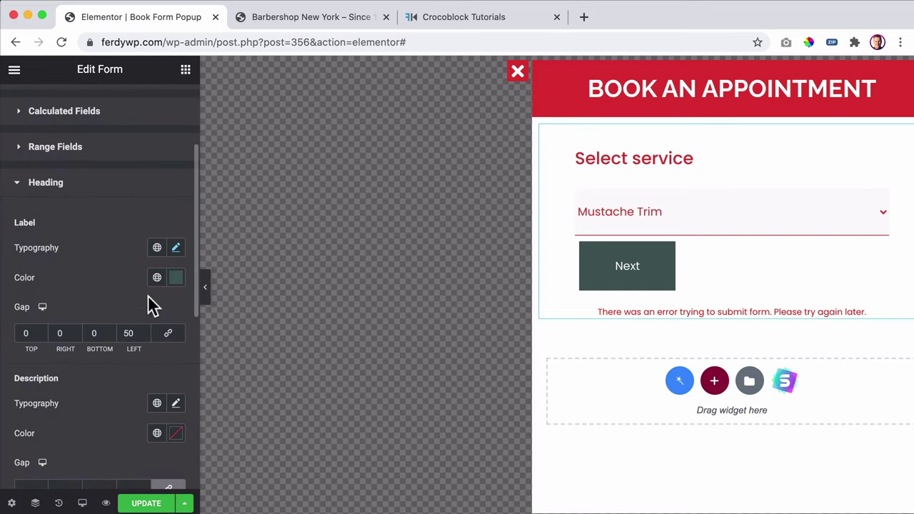
pyautogui.click(156, 277)
pyautogui.click(86, 343)
# - Browse the repeater, groups break and required mark style sections
pyautogui.scroll(-4, 104, 275)
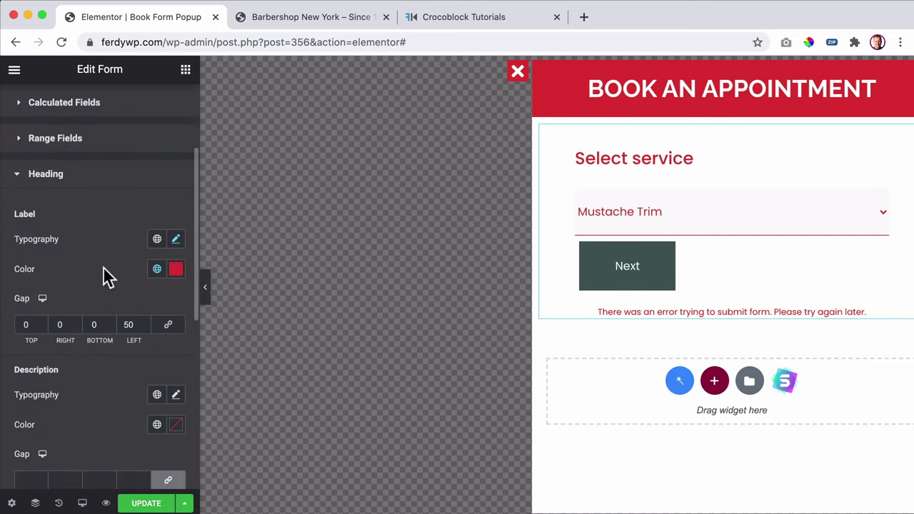
pyautogui.click(91, 302)
pyautogui.scroll(-6, 111, 306)
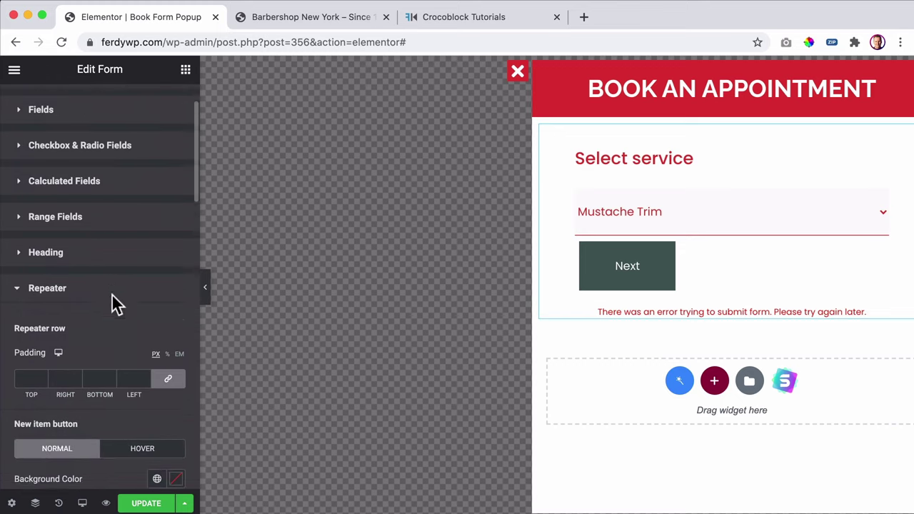
pyautogui.scroll(-10, 113, 299)
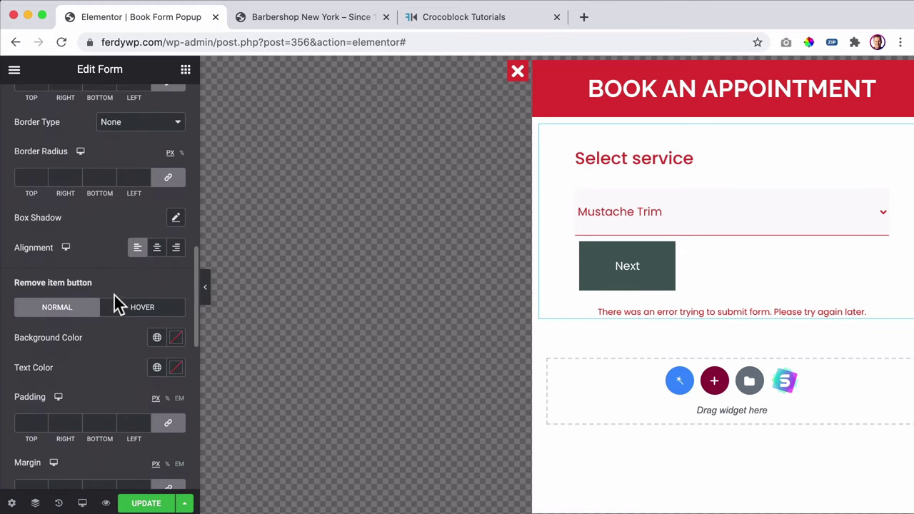
pyautogui.click(115, 294)
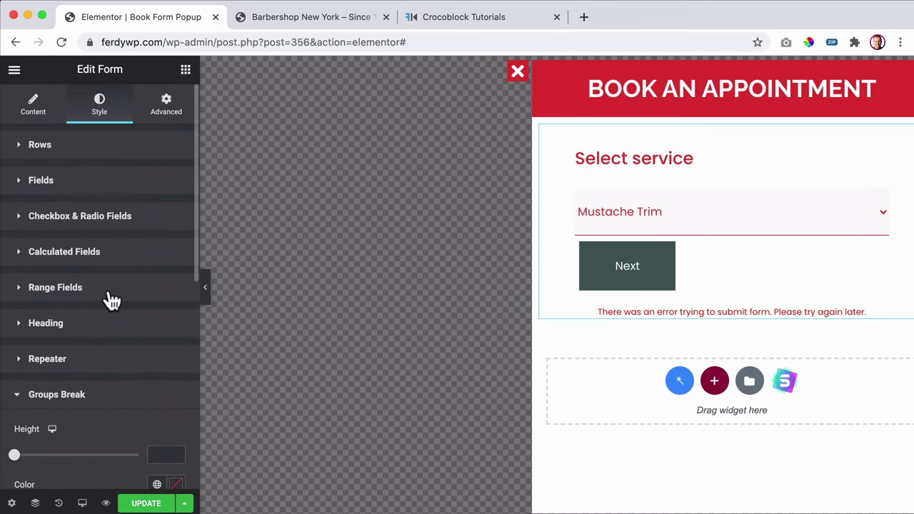
pyautogui.scroll(-4, 117, 303)
pyautogui.scroll(-3, 115, 300)
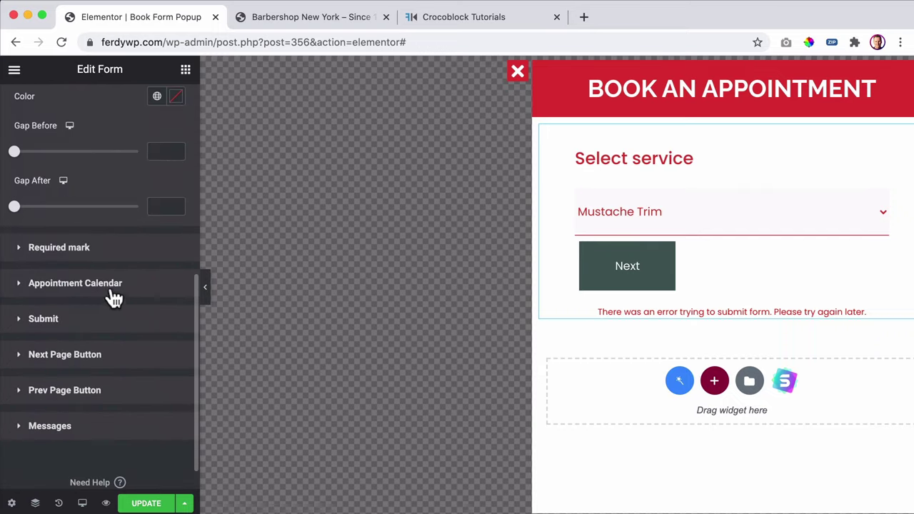
pyautogui.click(106, 260)
pyautogui.scroll(-5, 119, 289)
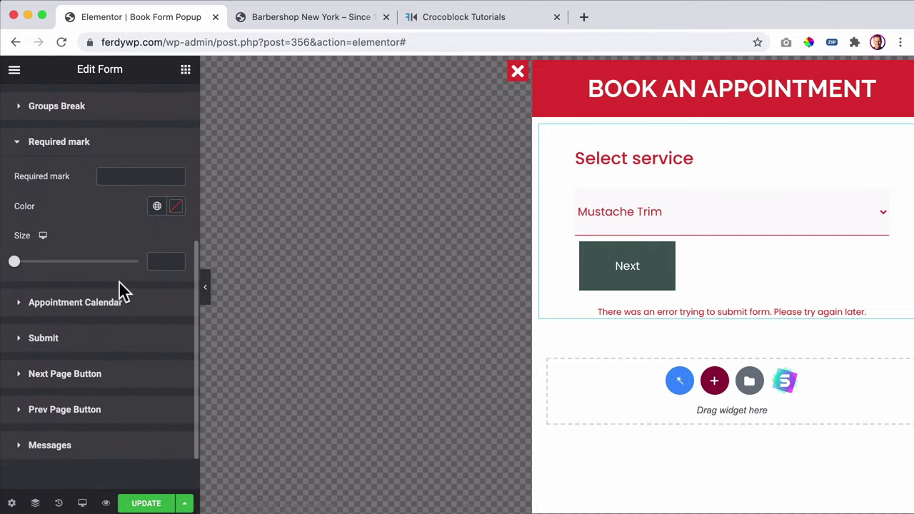
# - Make the calendar header text Primary red and the arrow hover colour Accent
pyautogui.click(114, 303)
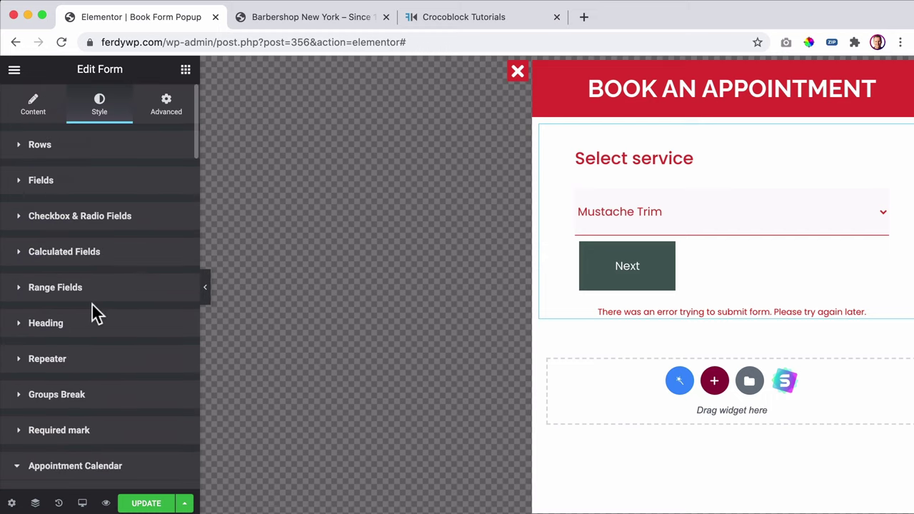
pyautogui.scroll(-8, 133, 286)
pyautogui.scroll(-2, 136, 284)
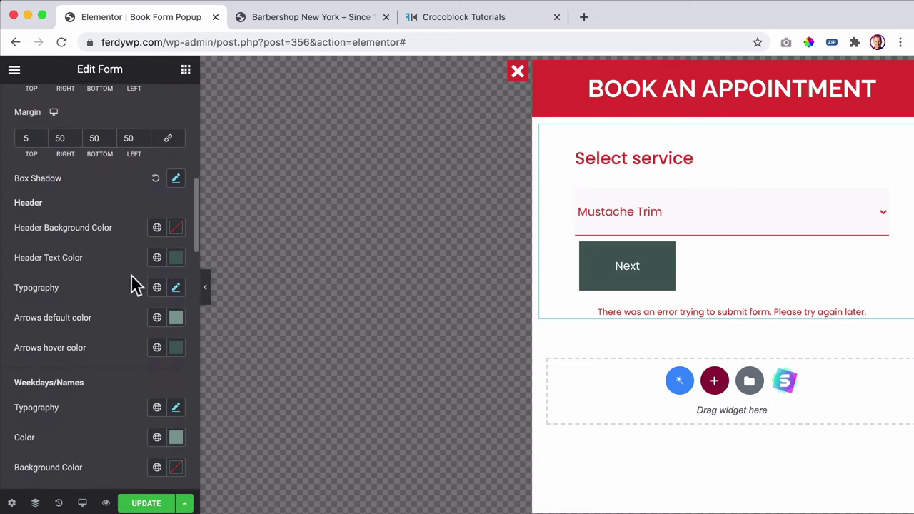
pyautogui.click(155, 254)
pyautogui.click(77, 323)
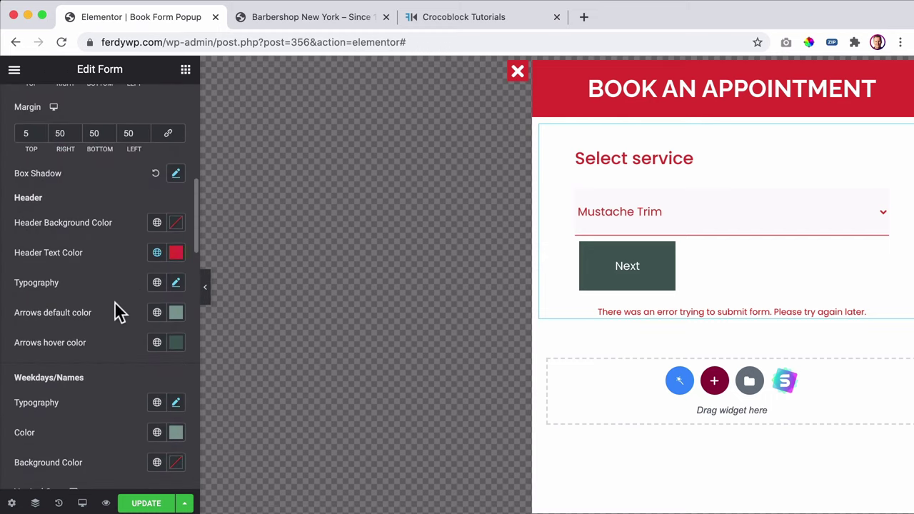
pyautogui.click(157, 346)
pyautogui.click(50, 482)
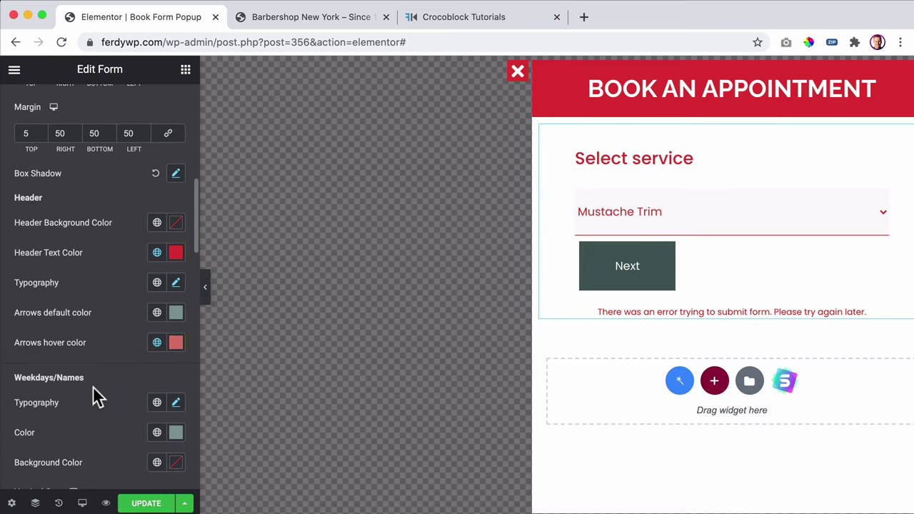
# - Set the calendar dates text and active date to the Secondary grey global colour
pyautogui.scroll(-5, 123, 341)
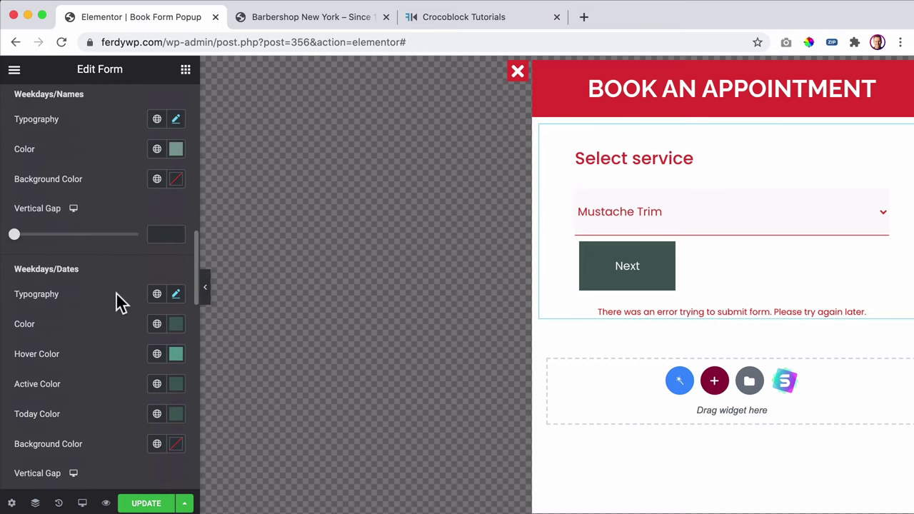
pyautogui.scroll(-2, 118, 310)
pyautogui.click(156, 254)
pyautogui.click(72, 316)
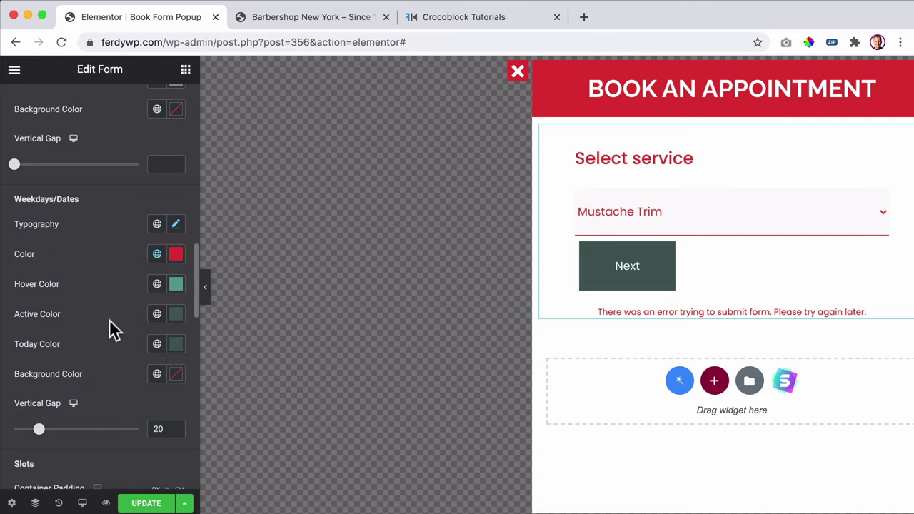
pyautogui.click(156, 314)
pyautogui.click(76, 406)
pyautogui.click(158, 261)
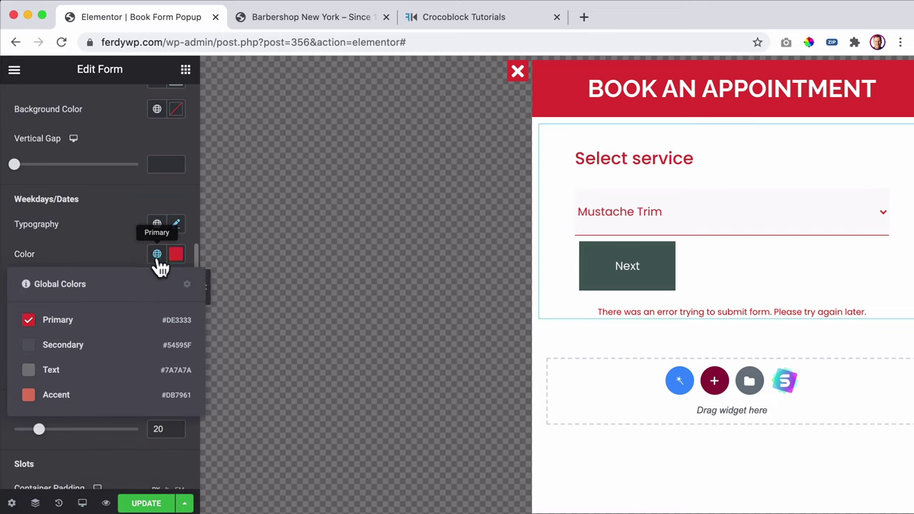
pyautogui.click(95, 347)
pyautogui.scroll(-7, 108, 278)
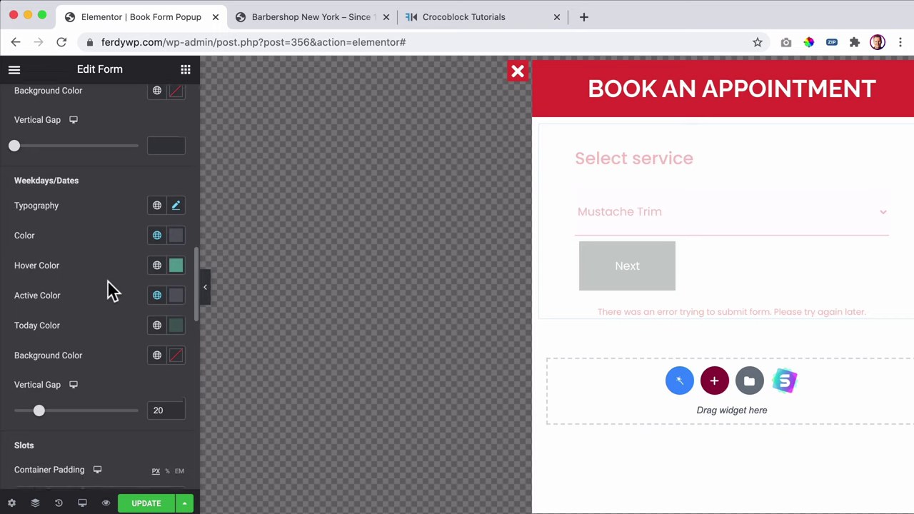
pyautogui.scroll(-8, 108, 307)
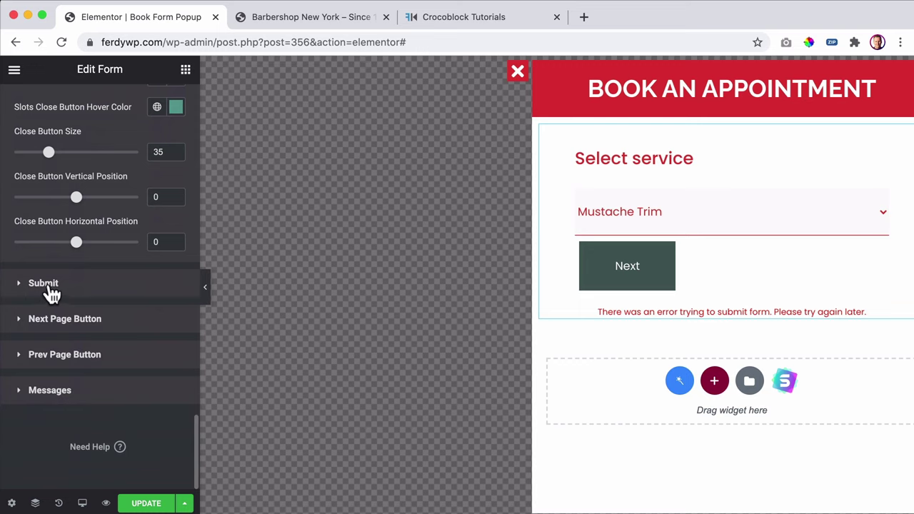
# - Give the submit button a Primary red background with an Accent hover background
pyautogui.click(44, 284)
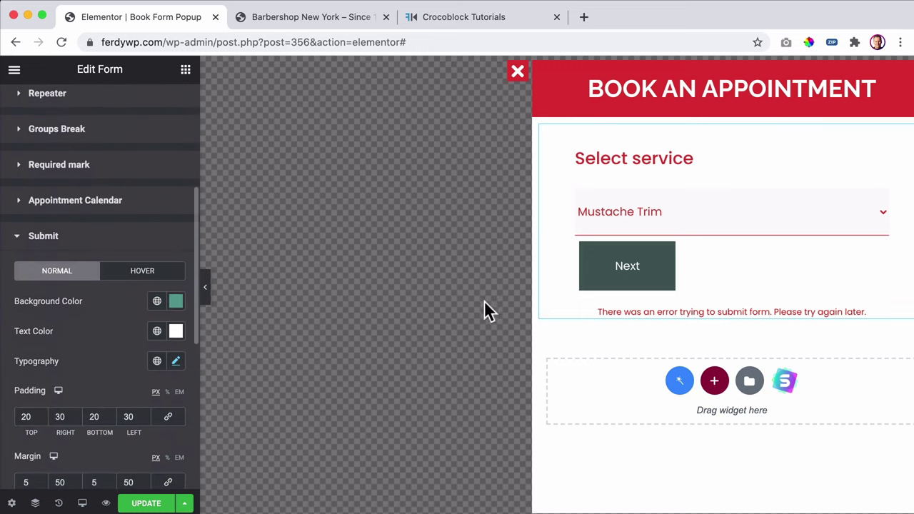
pyautogui.click(156, 301)
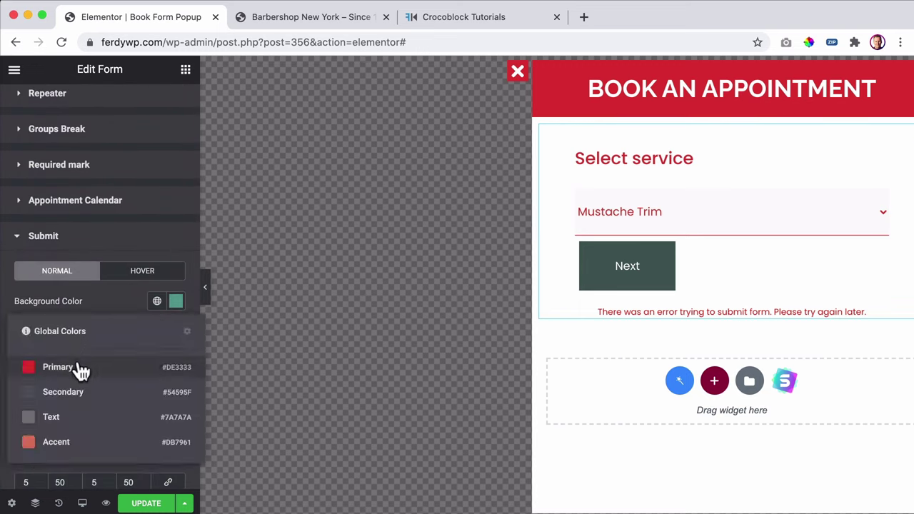
pyautogui.click(82, 367)
pyautogui.click(136, 271)
pyautogui.click(156, 300)
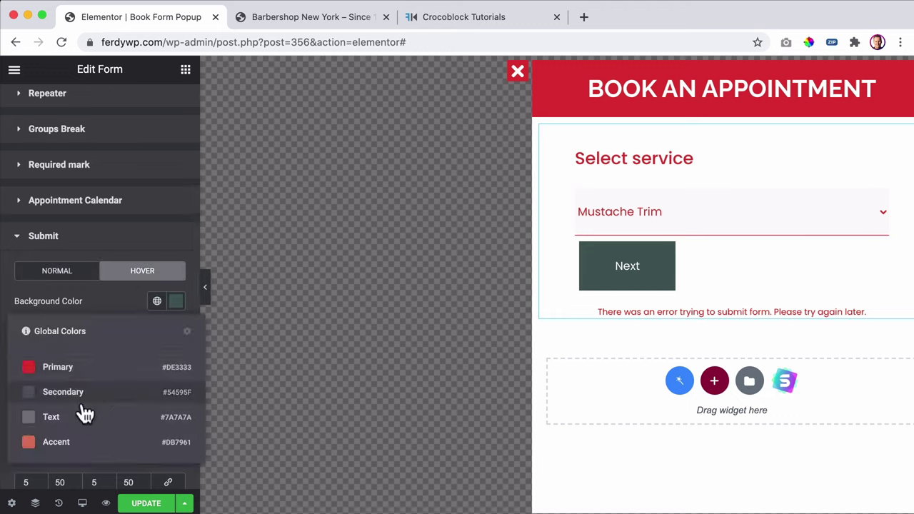
pyautogui.click(72, 442)
pyautogui.scroll(-5, 111, 306)
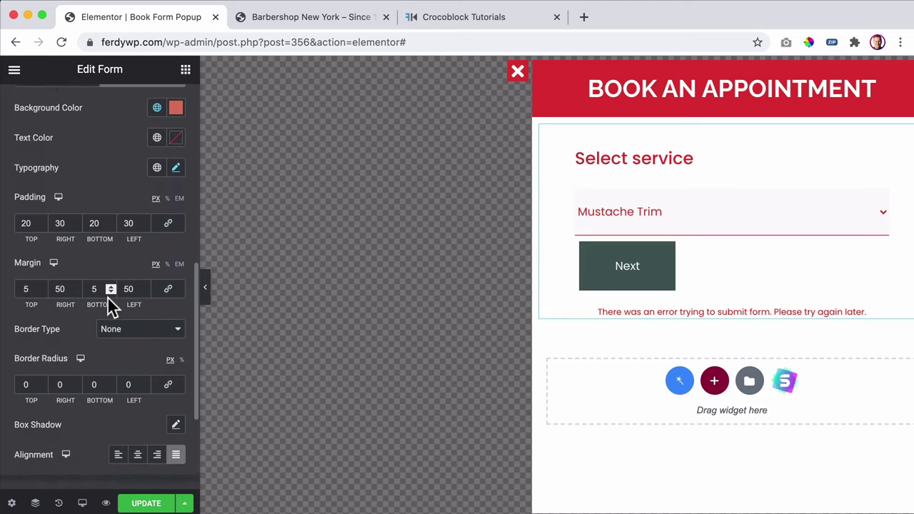
# - Give the Next button a Primary red background with an Accent hover background
pyautogui.click(71, 333)
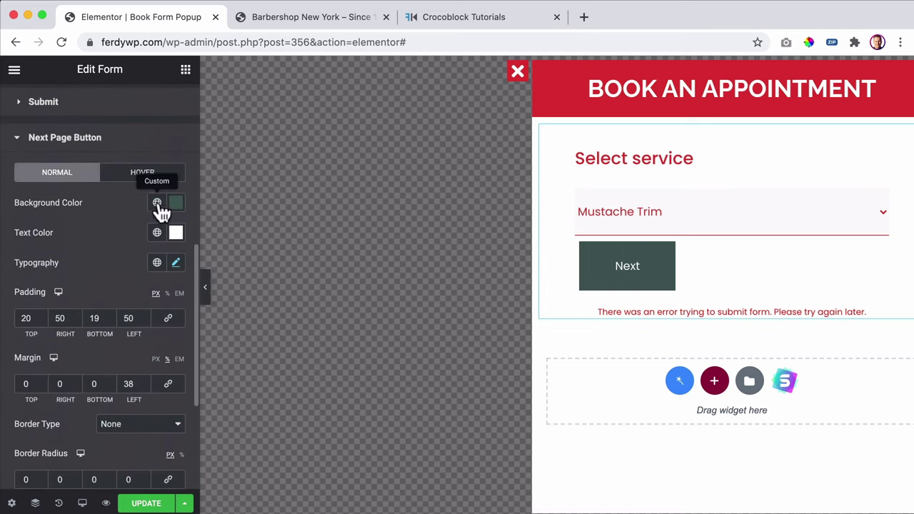
pyautogui.click(158, 203)
pyautogui.click(85, 268)
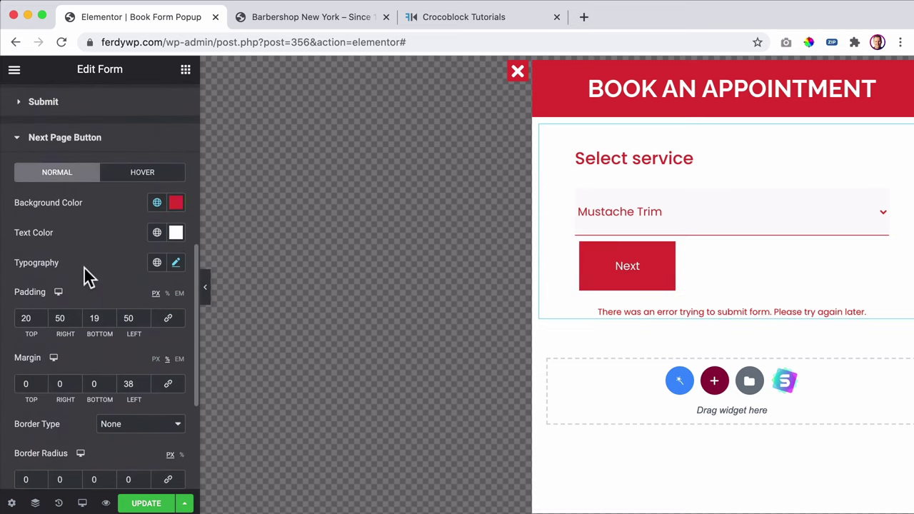
pyautogui.click(142, 172)
pyautogui.click(157, 203)
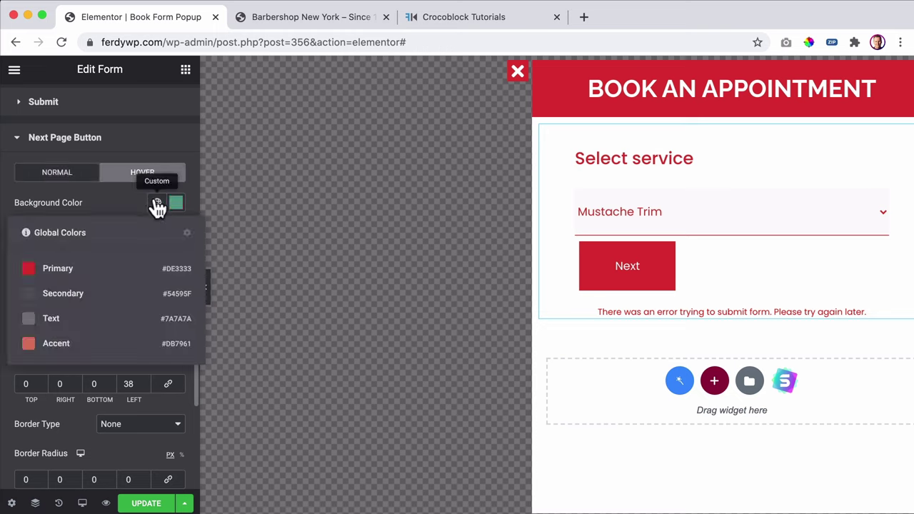
pyautogui.click(68, 340)
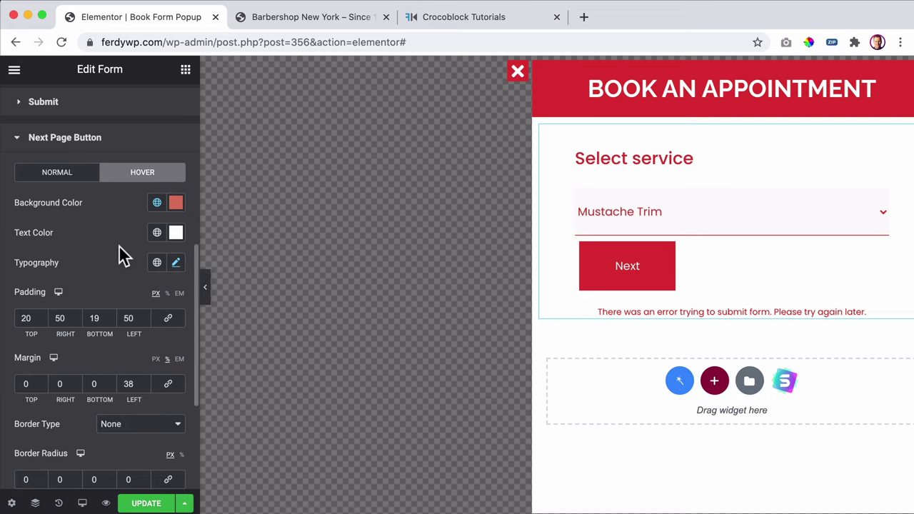
pyautogui.scroll(-5, 123, 248)
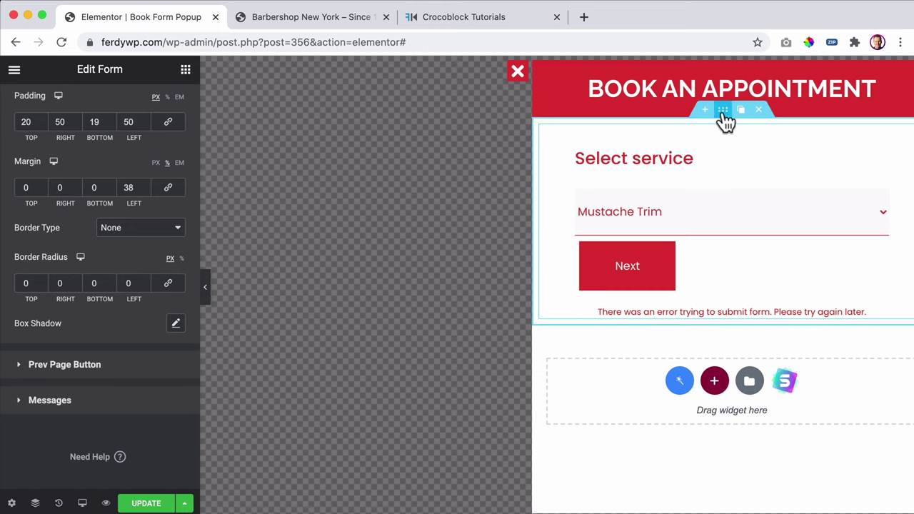
# - Give the form's section a classic #232323 near-black background colour
pyautogui.click(723, 110)
pyautogui.click(103, 107)
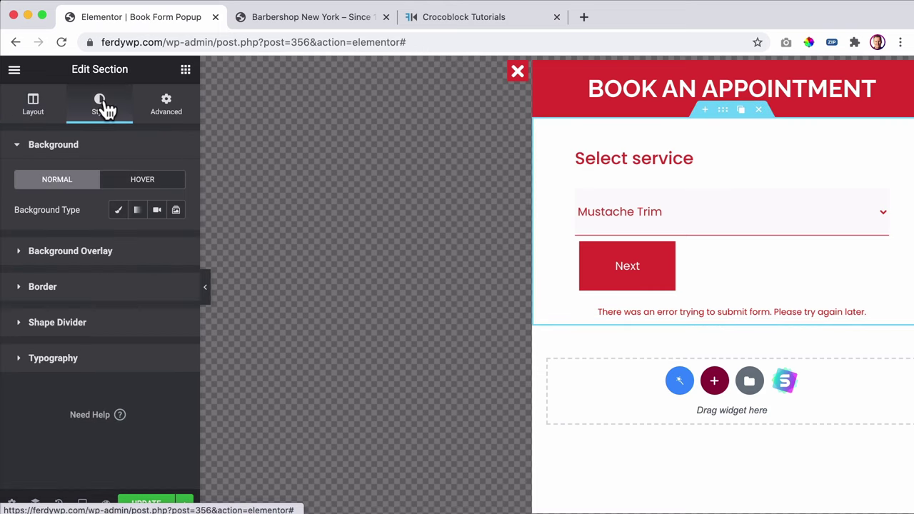
pyautogui.click(119, 209)
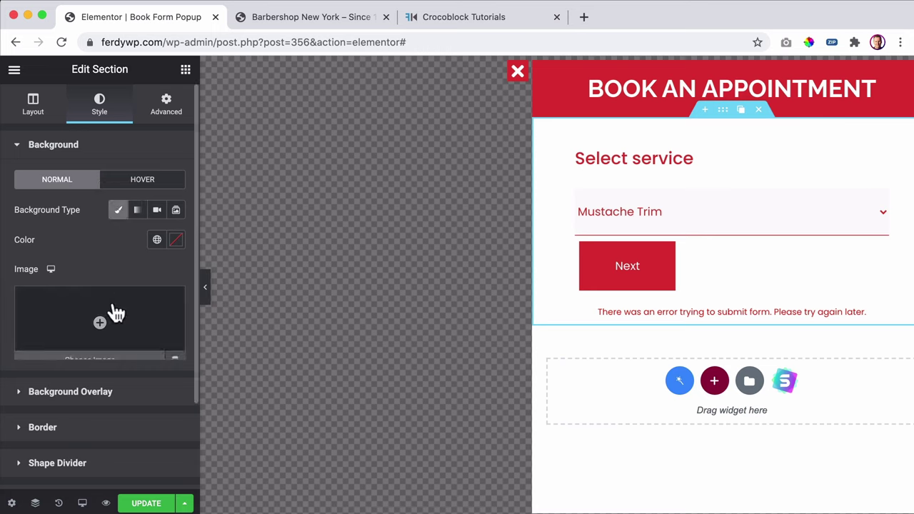
pyautogui.click(176, 240)
pyautogui.moveTo(119, 326); pyautogui.dragTo(81, 398)
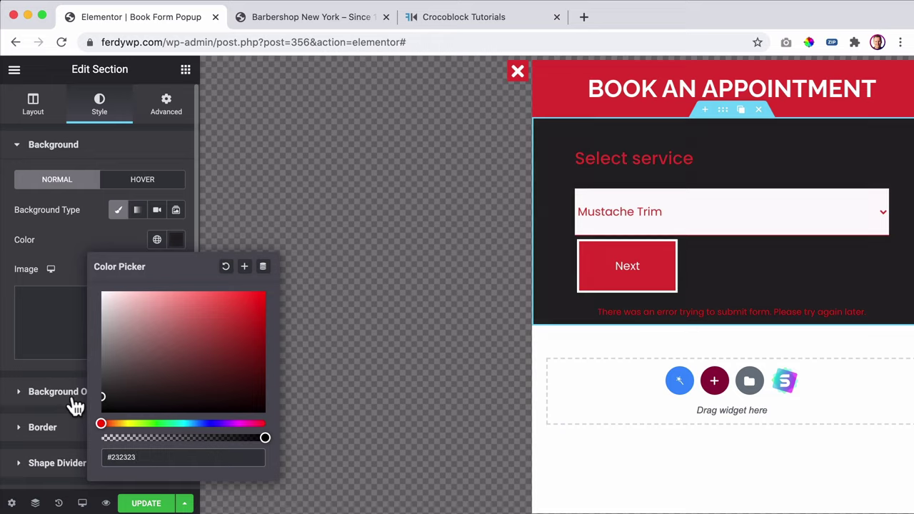
pyautogui.click(95, 245)
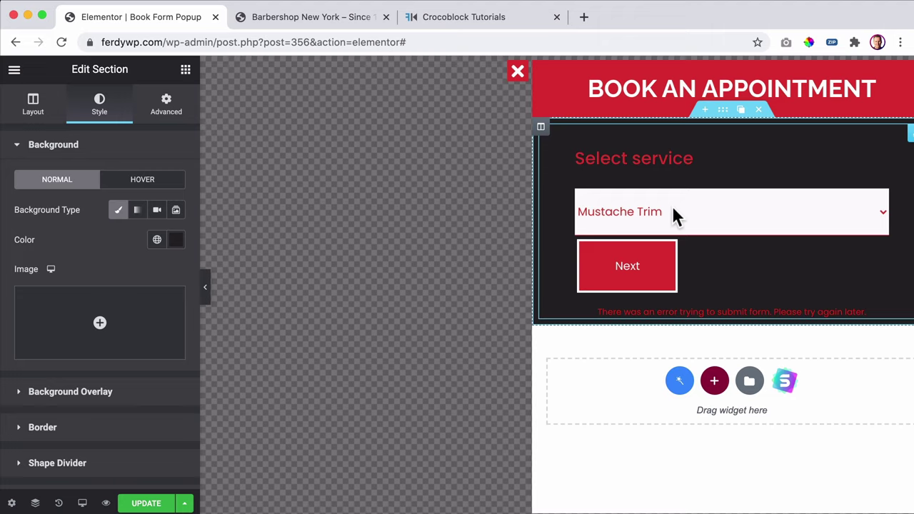
# - Set the form fields' left padding to 14
pyautogui.click(91, 147)
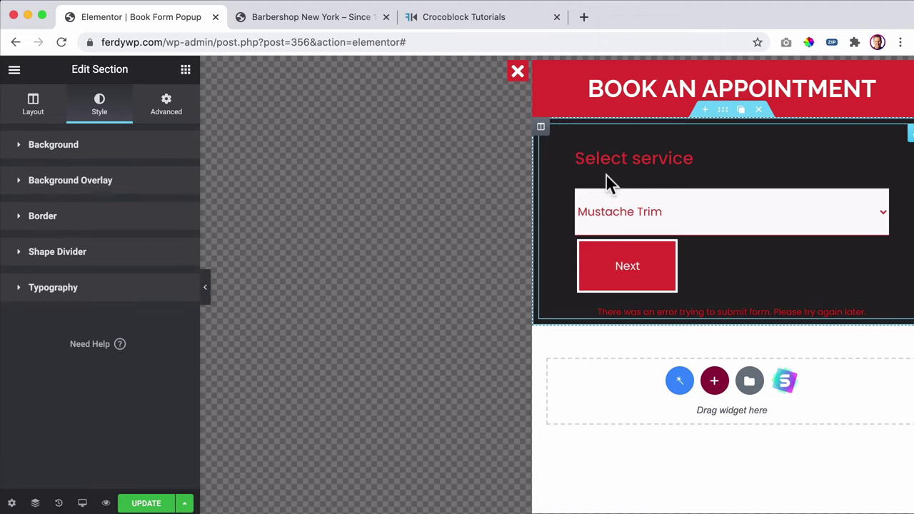
pyautogui.click(725, 169)
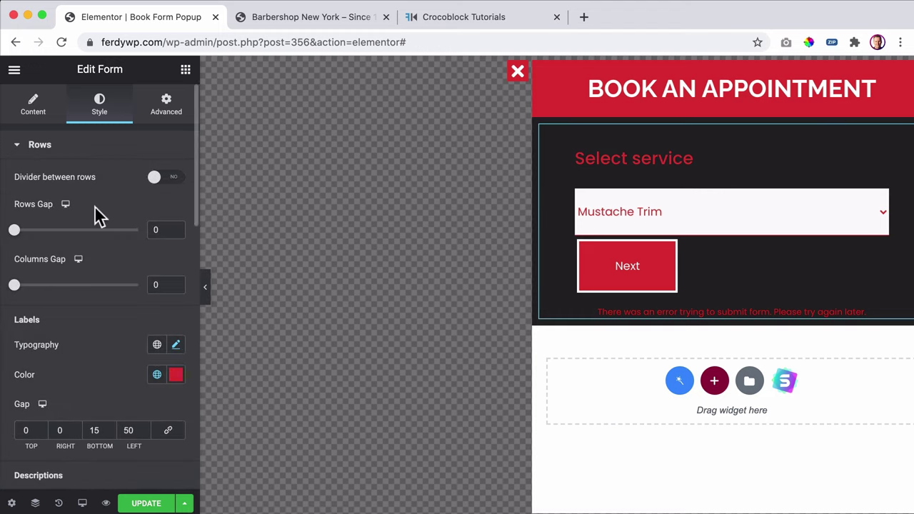
pyautogui.scroll(-5, 99, 214)
pyautogui.scroll(5, 98, 214)
pyautogui.click(58, 149)
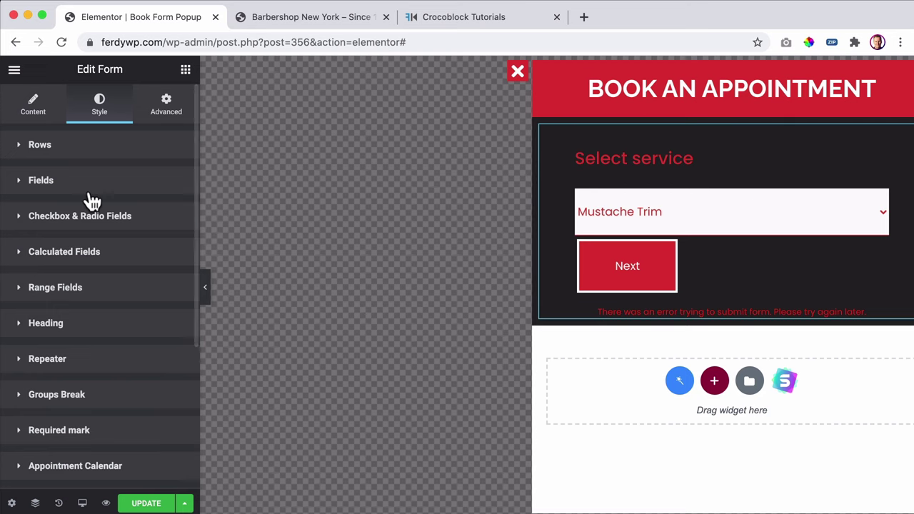
pyautogui.click(57, 187)
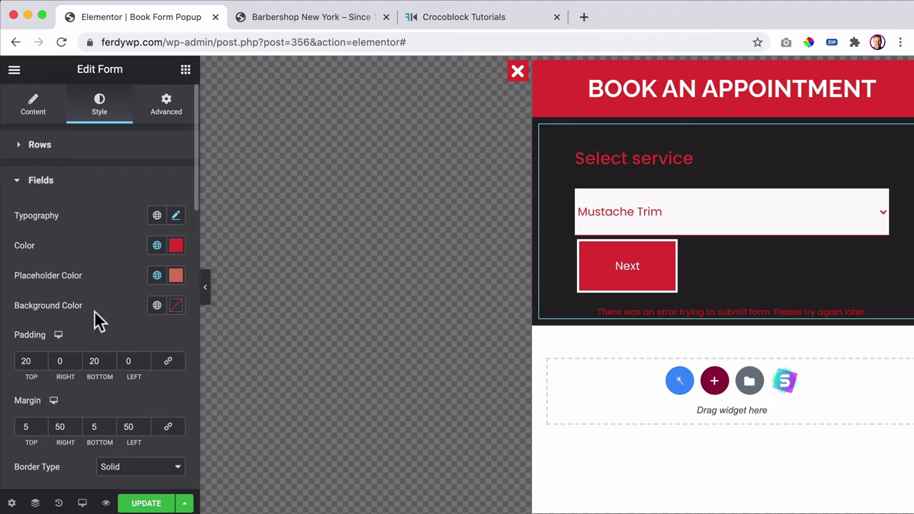
pyautogui.click(131, 361)
pyautogui.write('3')
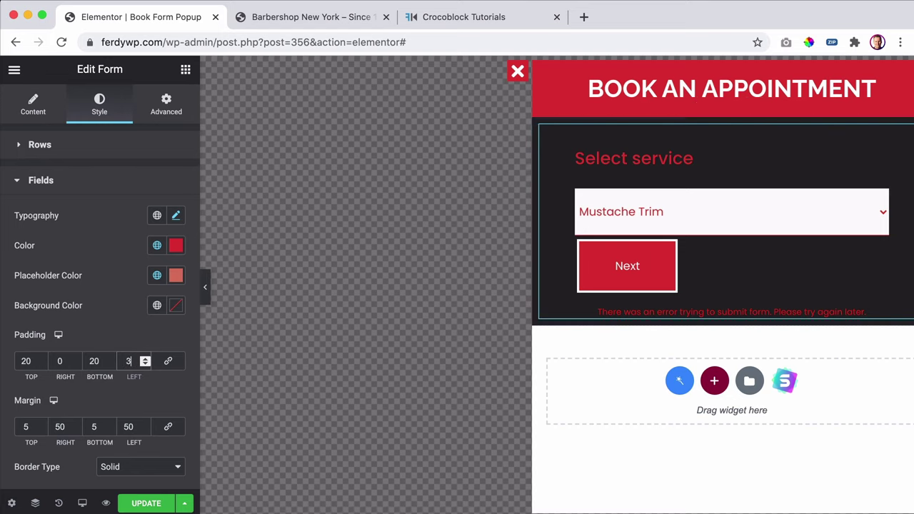
pyautogui.press('Up')
pyautogui.press('Up')
pyautogui.press('Up')
pyautogui.press('Up')
pyautogui.press('Up')
pyautogui.press('Up')
pyautogui.press('Up')
pyautogui.press('Up')
pyautogui.press('Up')
pyautogui.press('Up')
pyautogui.press('Up')
pyautogui.press('Up')
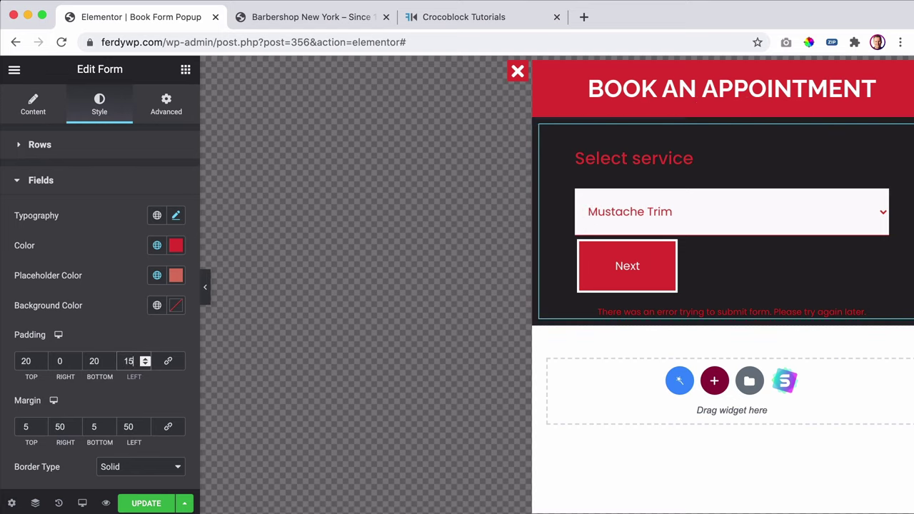
pyautogui.press('Up')
pyautogui.press('Up')
pyautogui.press('Up')
pyautogui.press('Up')
pyautogui.press('Up')
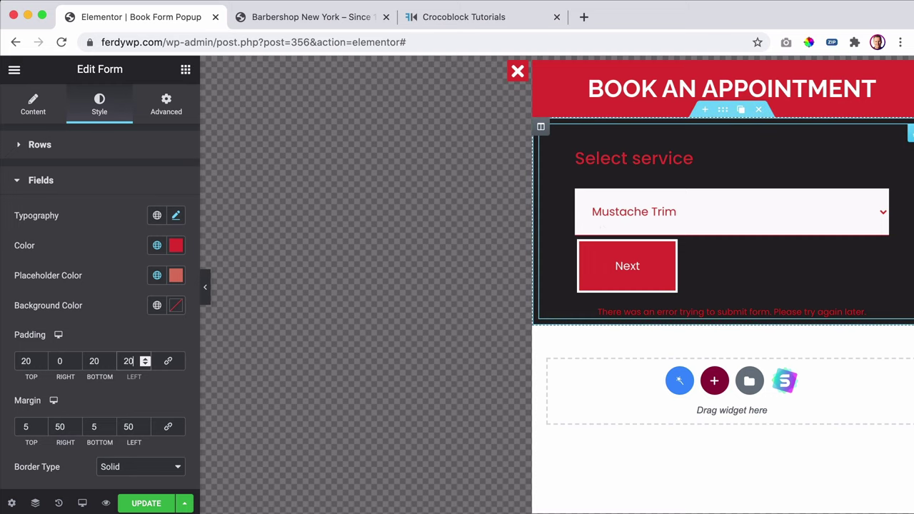
pyautogui.press('Down')
pyautogui.press('Down')
pyautogui.press('Down')
pyautogui.press('Down')
pyautogui.press('Down')
pyautogui.press('Down')
pyautogui.press('Down')
pyautogui.press('Up')
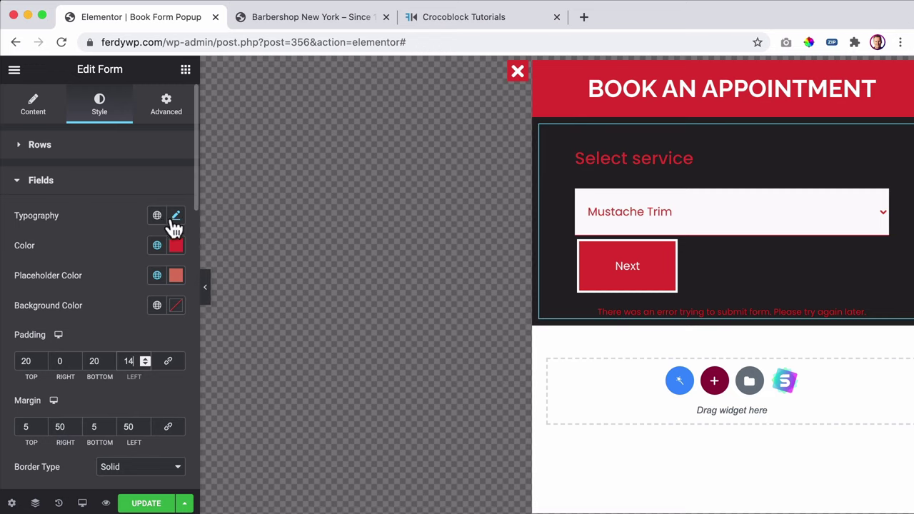
# - Set the form fields' typography font size to 18
pyautogui.click(174, 221)
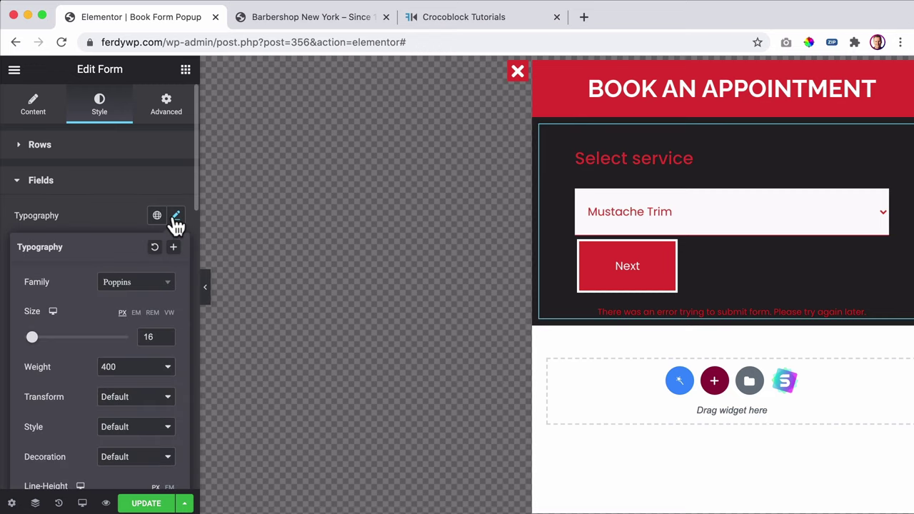
pyautogui.click(149, 337)
pyautogui.write('18')
pyautogui.click(126, 224)
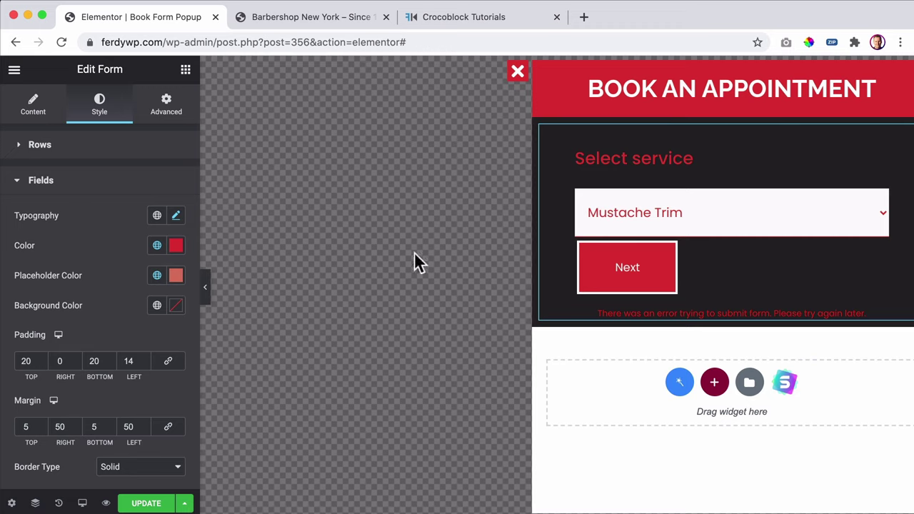
# - Remove the fields' bottom border by setting its width to 0
pyautogui.scroll(-4, 106, 318)
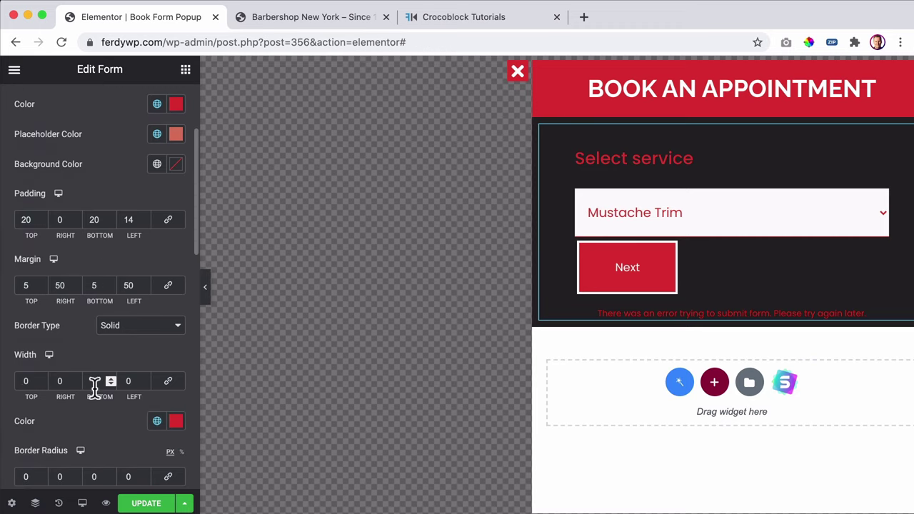
pyautogui.doubleClick(86, 381)
pyautogui.write('00')
pyautogui.click(426, 297)
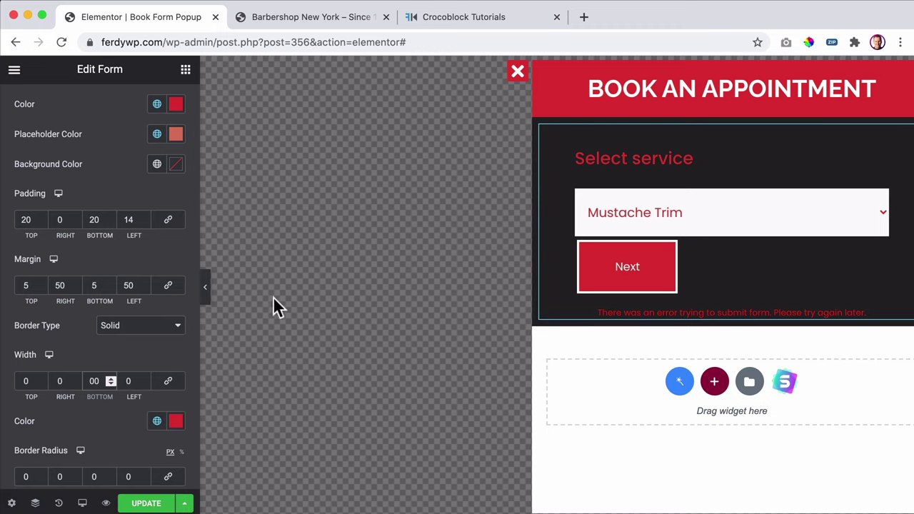
# - Set the fields' top and bottom margin to 20
pyautogui.click(111, 282)
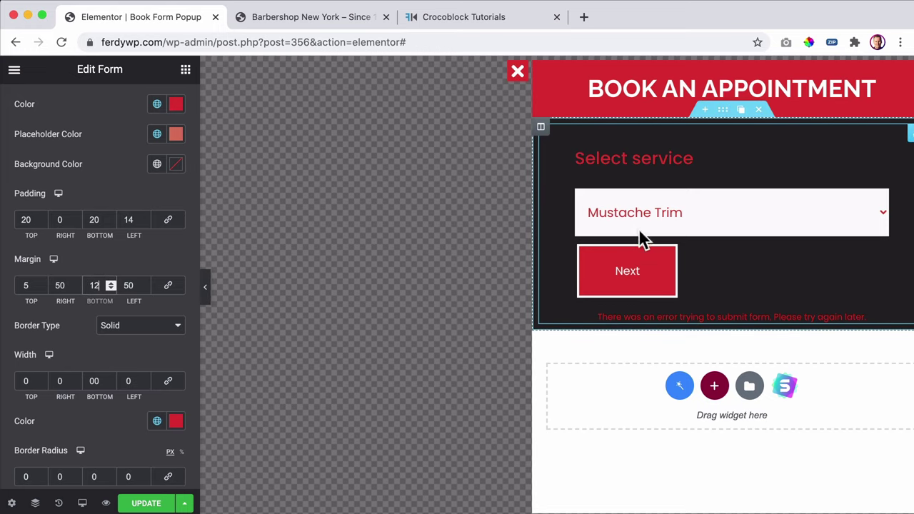
pyautogui.press('Up')
pyautogui.press('Up')
pyautogui.press('Up')
pyautogui.press('Up')
pyautogui.press('Up')
pyautogui.press('Up')
pyautogui.press('Up')
pyautogui.press('Up')
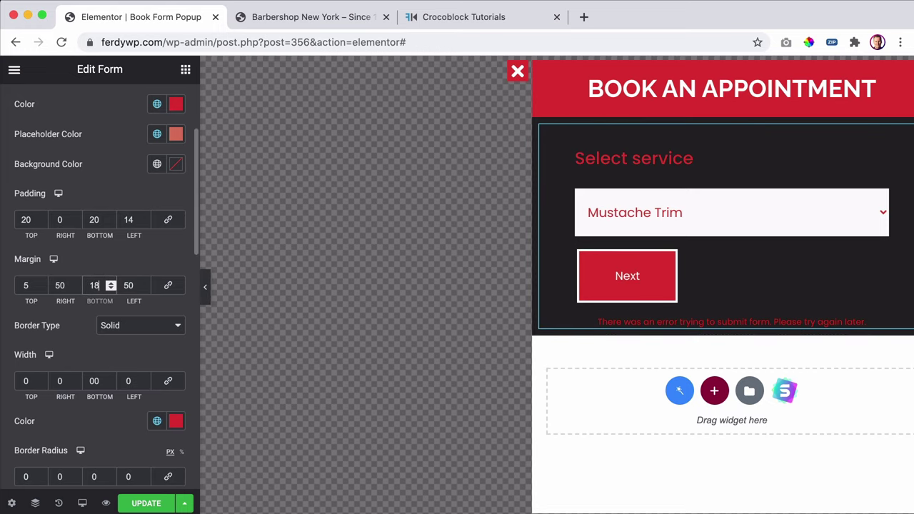
pyautogui.click(24, 291)
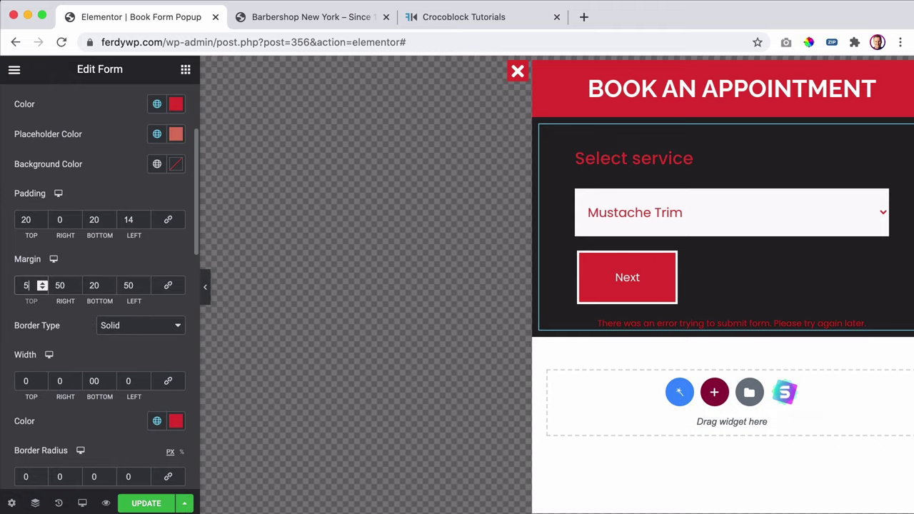
pyautogui.press('Up')
pyautogui.press('Up')
pyautogui.press('Up')
pyautogui.press('Up')
pyautogui.press('Up')
pyautogui.press('Up')
pyautogui.press('Up')
pyautogui.press('Up')
pyautogui.press('Up')
pyautogui.press('Up')
pyautogui.press('Up')
pyautogui.press('Up')
pyautogui.press('Up')
pyautogui.press('Up')
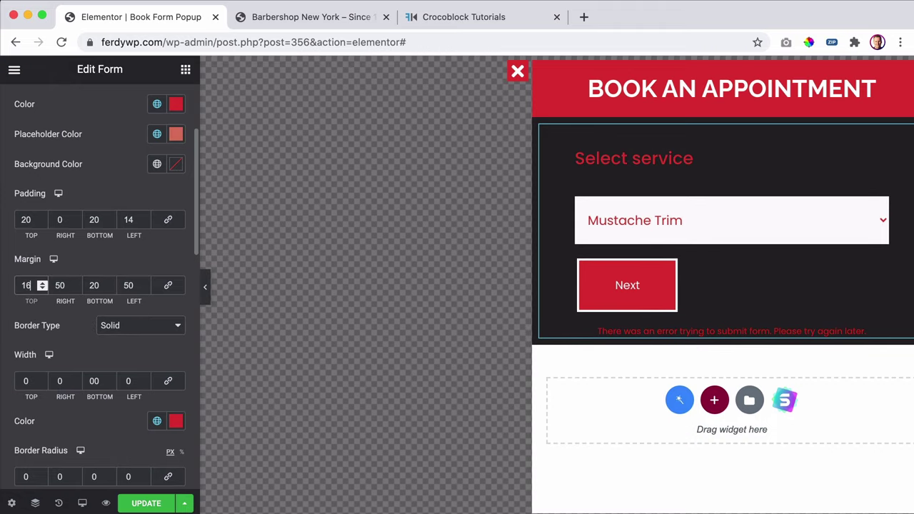
pyautogui.press('Up')
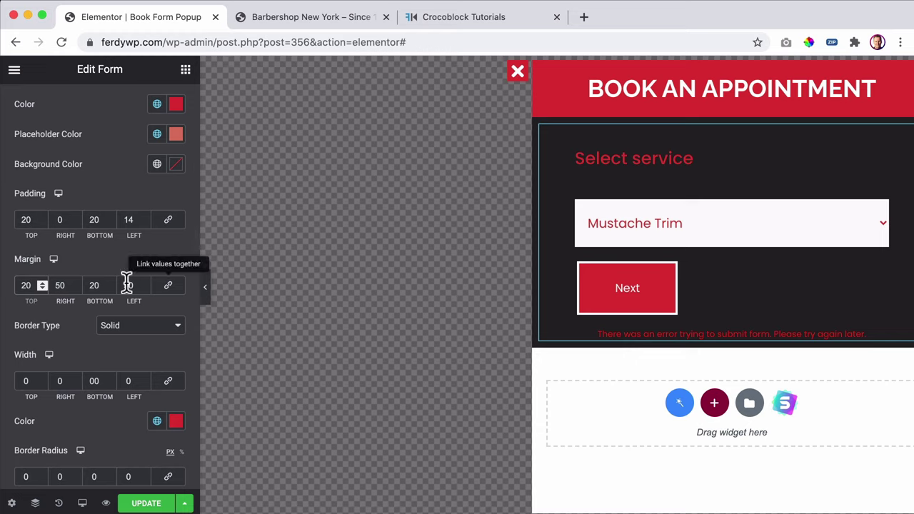
# - Trim the fields' right padding to 5
pyautogui.scroll(-1, 123, 282)
pyautogui.scroll(-3, 123, 282)
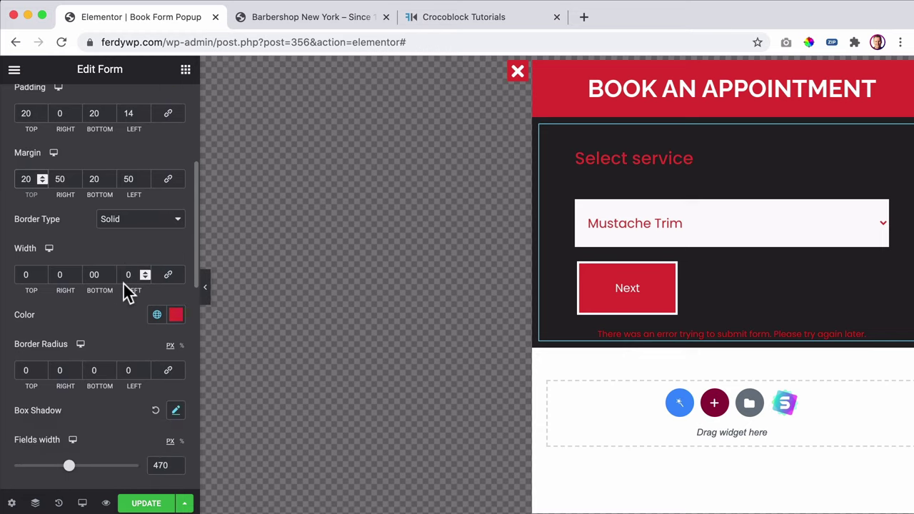
pyautogui.scroll(2, 84, 207)
pyautogui.click(65, 168)
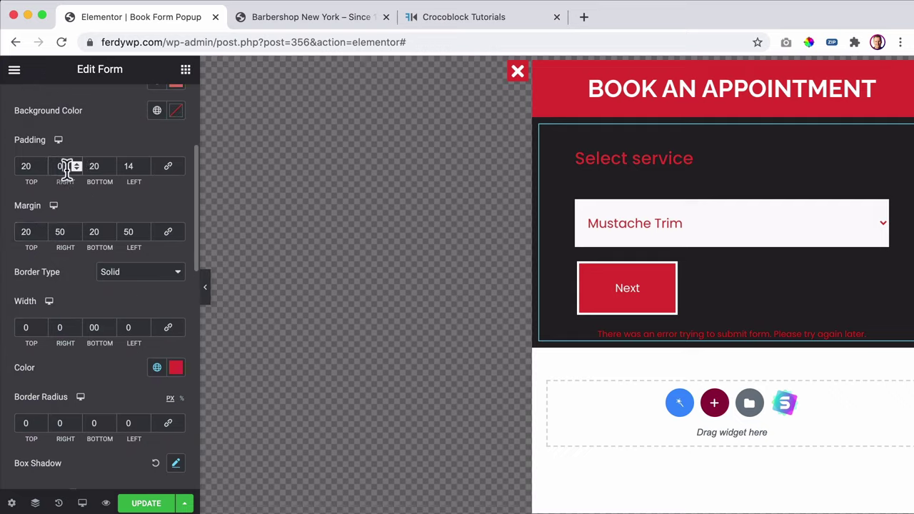
pyautogui.write('9')
pyautogui.press('BackSpace')
pyautogui.write('11')
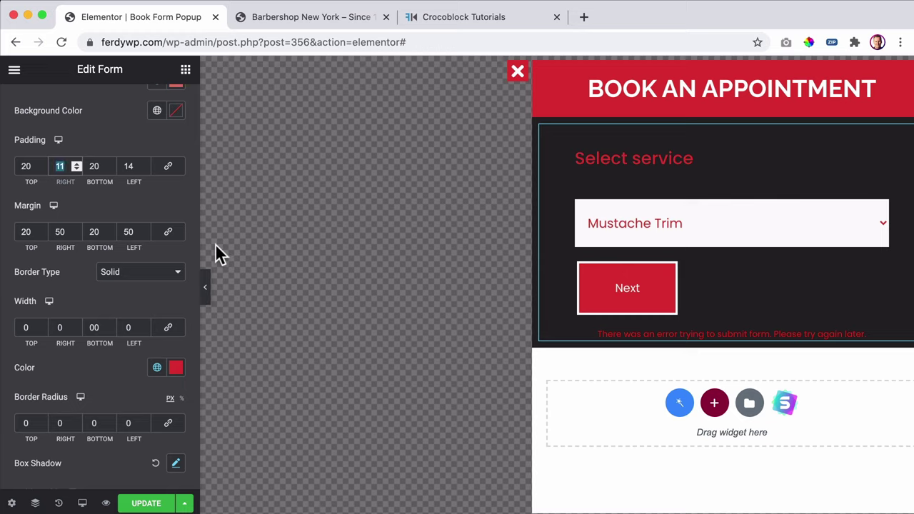
pyautogui.write('5')
pyautogui.press('Tab')
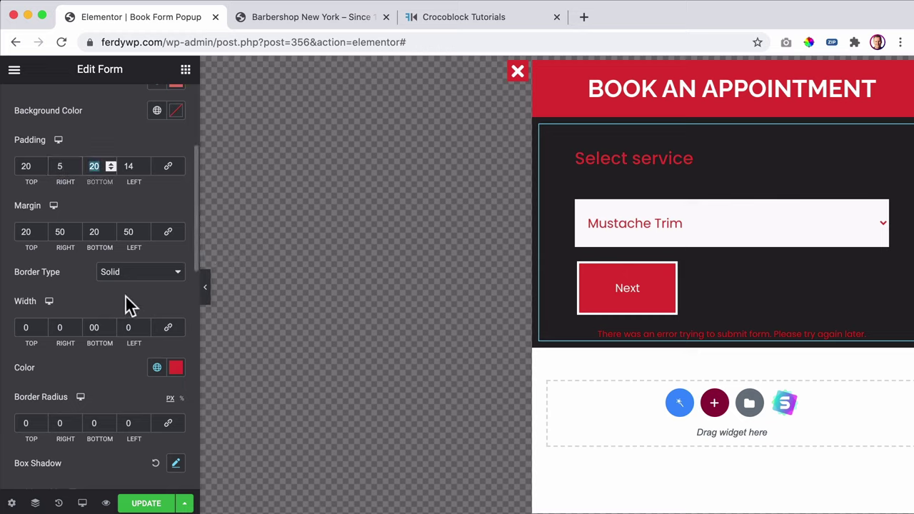
pyautogui.scroll(-2, 113, 301)
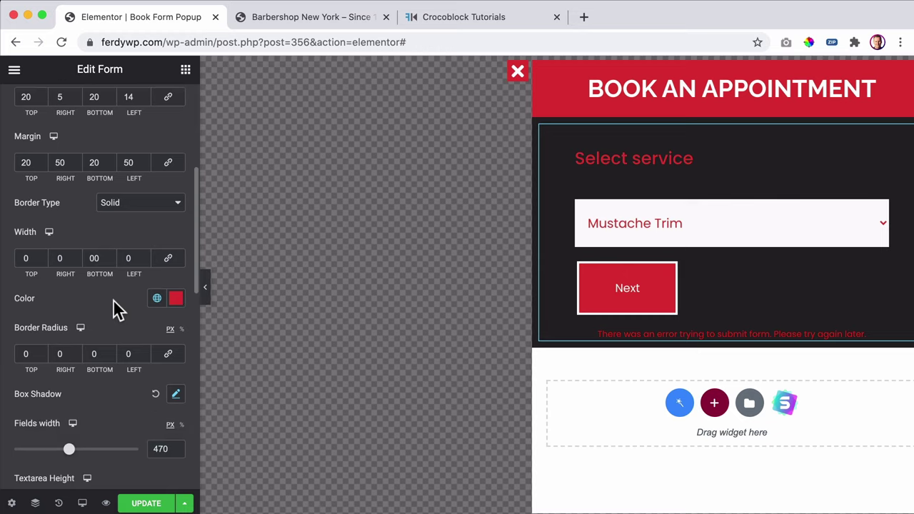
pyautogui.scroll(-2, 119, 379)
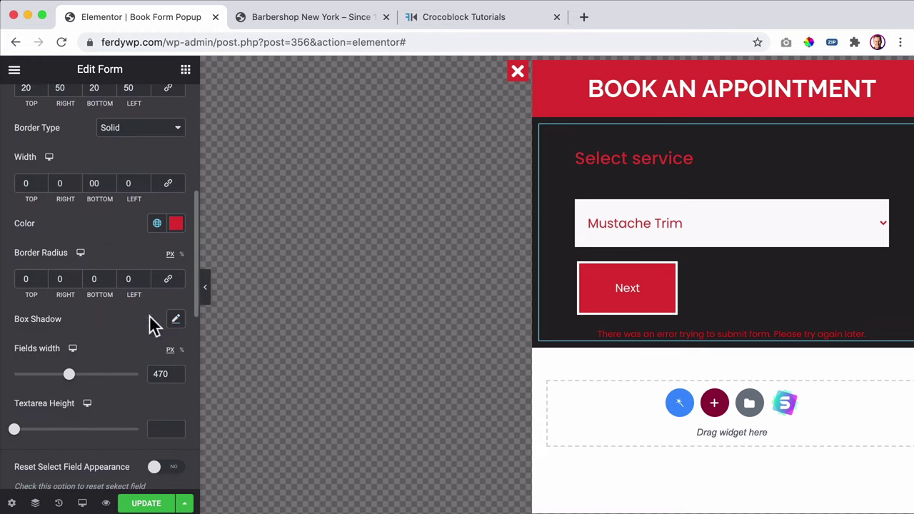
pyautogui.scroll(-3, 122, 319)
pyautogui.scroll(-1, 118, 327)
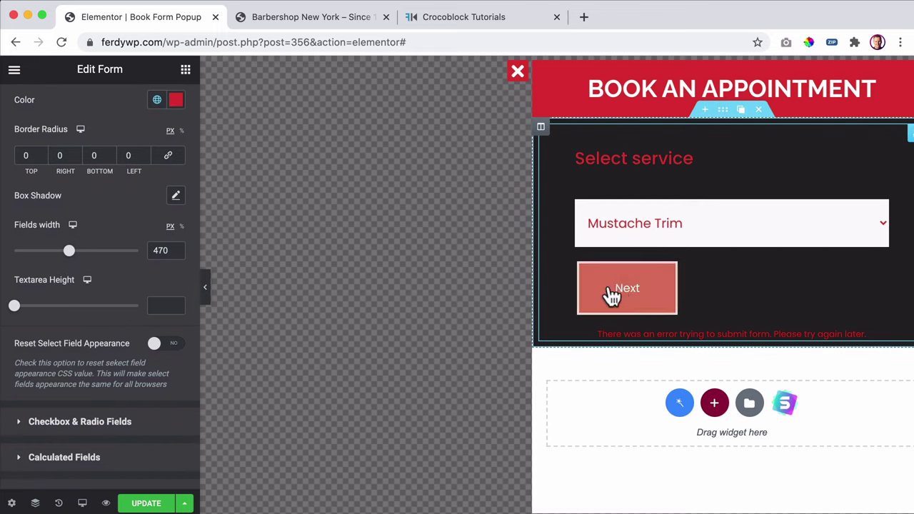
pyautogui.scroll(-10, 71, 290)
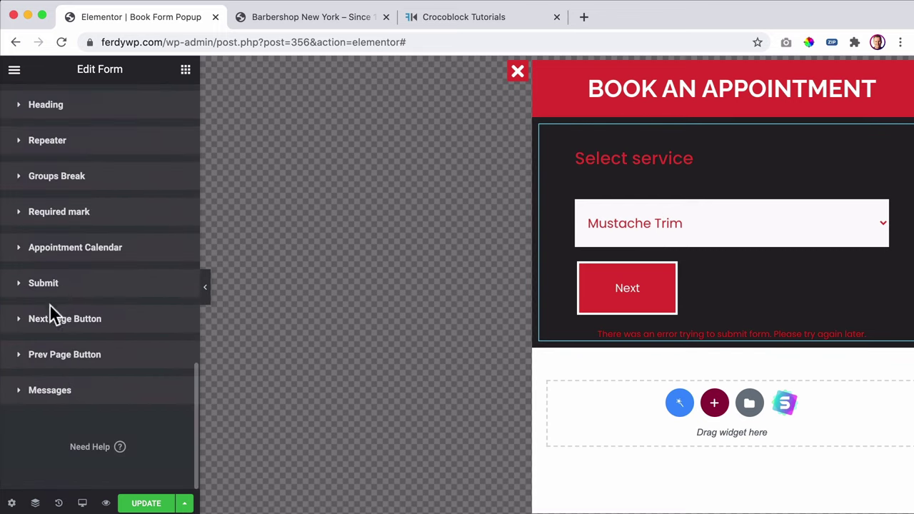
# - Give the Next button a solid border of width 0 and save the popup
pyautogui.click(68, 321)
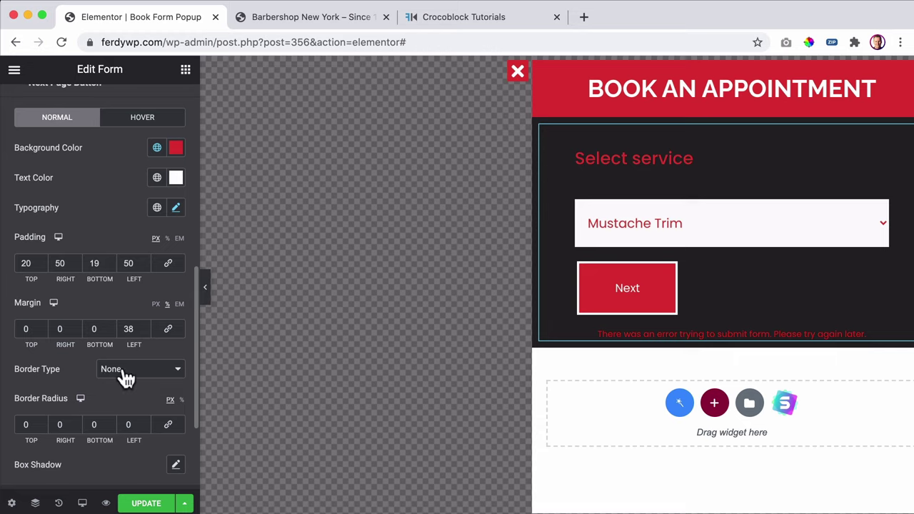
pyautogui.scroll(-3, 134, 357)
pyautogui.click(133, 261)
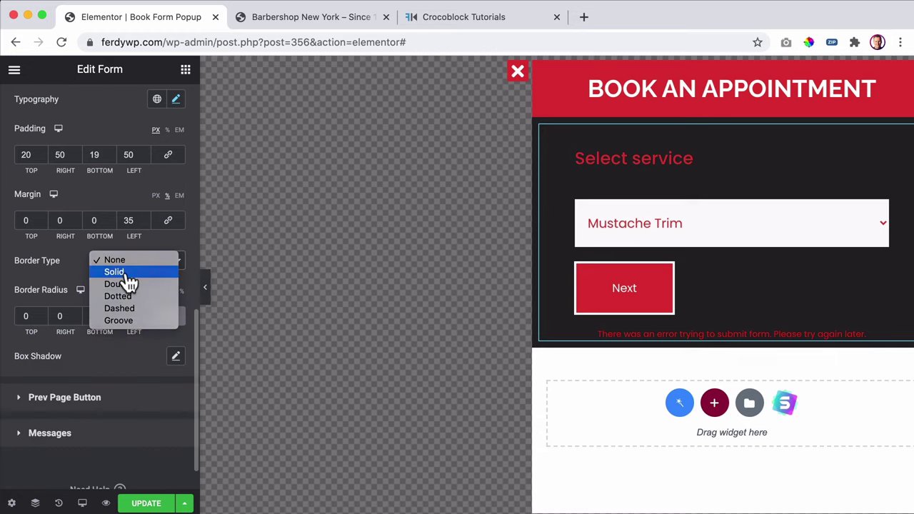
pyautogui.click(114, 272)
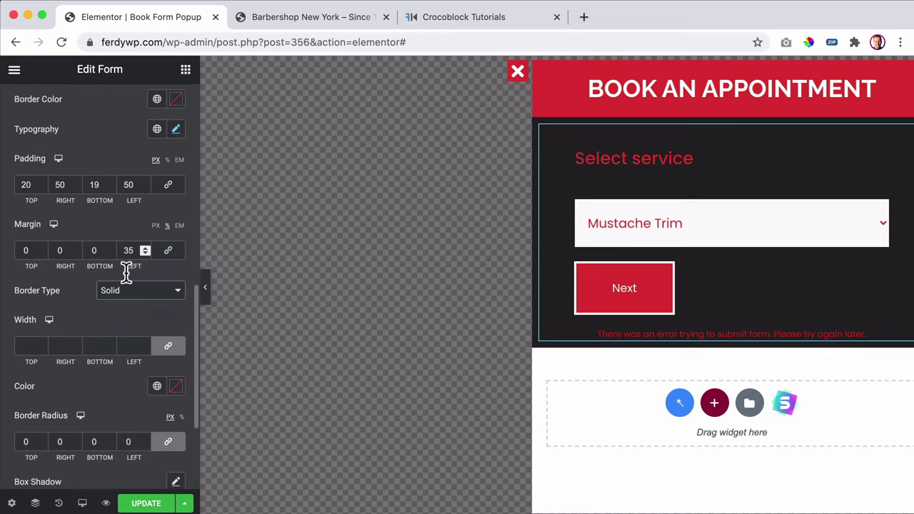
pyautogui.click(23, 346)
pyautogui.write('0')
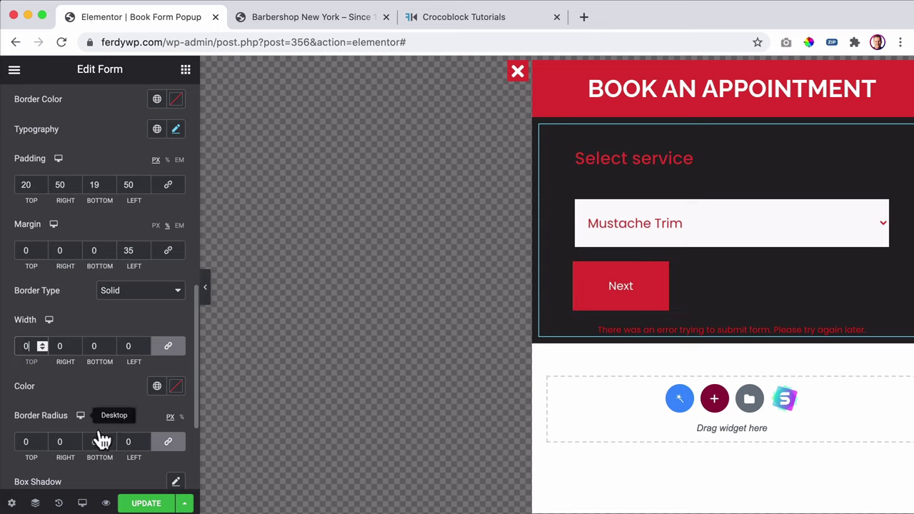
pyautogui.click(140, 503)
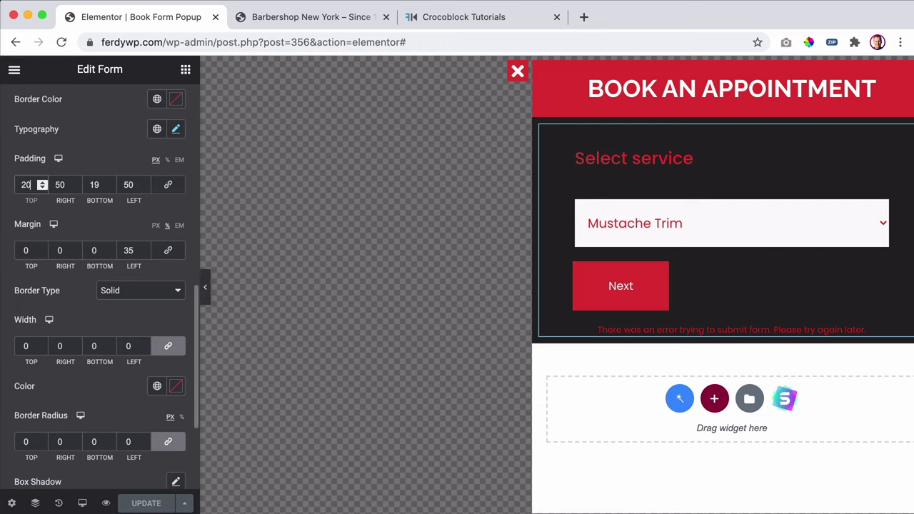
# - Set the Next button's top and bottom padding to 15
pyautogui.press('Down')
pyautogui.press('Down')
pyautogui.press('Down')
pyautogui.press('Down')
pyautogui.press('Down')
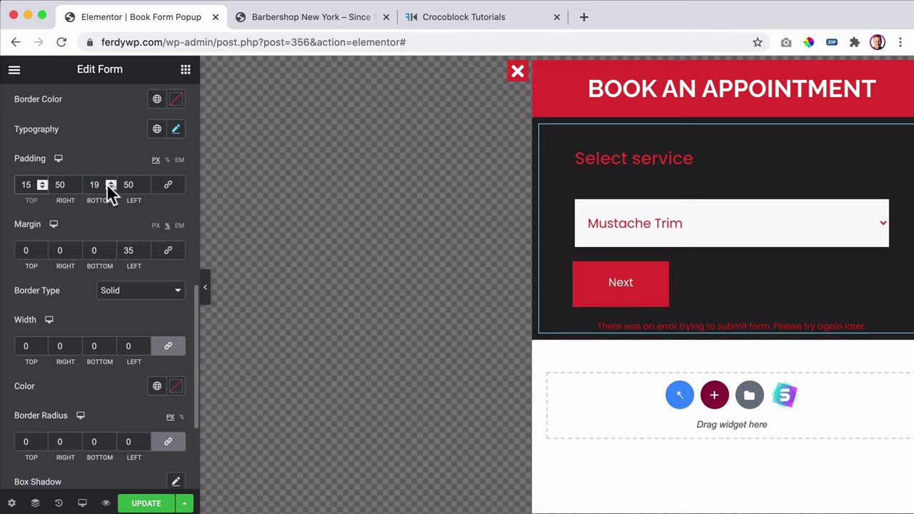
pyautogui.click(107, 184)
pyautogui.press('Down')
pyautogui.press('Down')
pyautogui.press('Down')
pyautogui.press('Down')
pyautogui.press('Down')
pyautogui.press('Down')
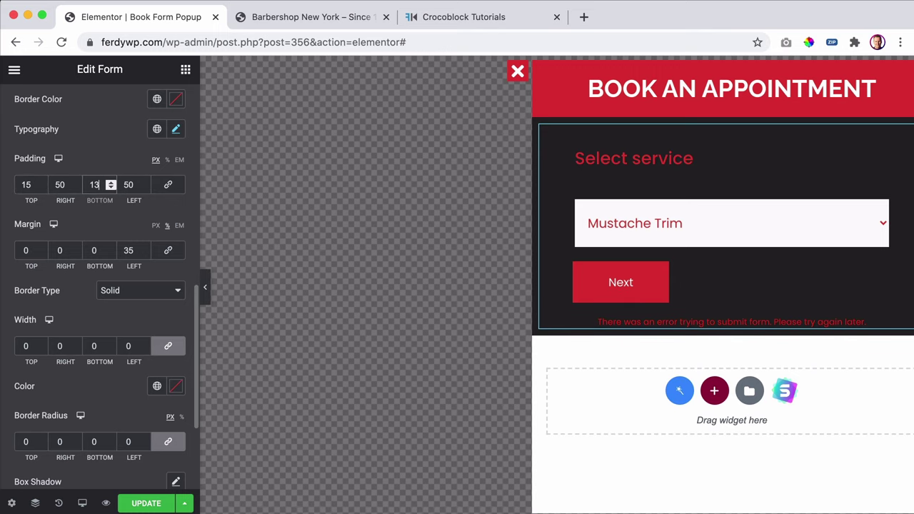
pyautogui.press('Up')
pyautogui.press('Up')
pyautogui.scroll(8, 98, 192)
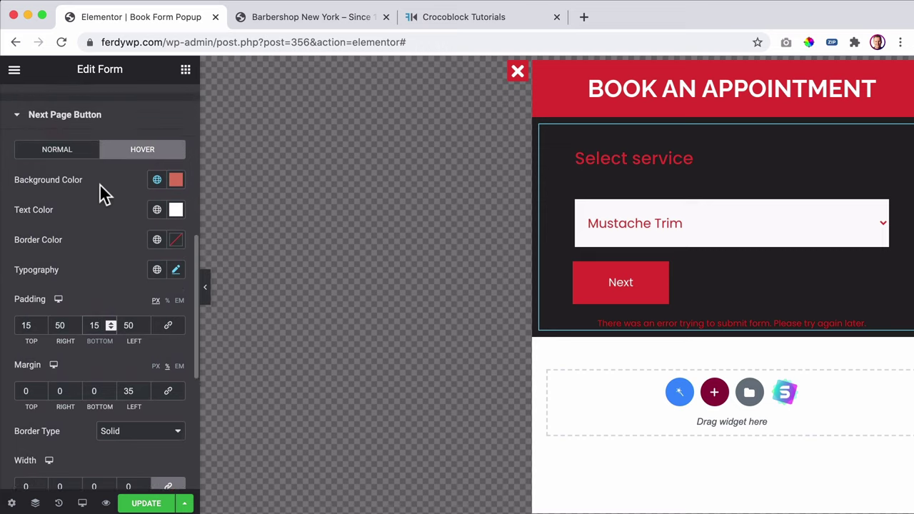
pyautogui.click(96, 186)
pyautogui.scroll(-6, 82, 389)
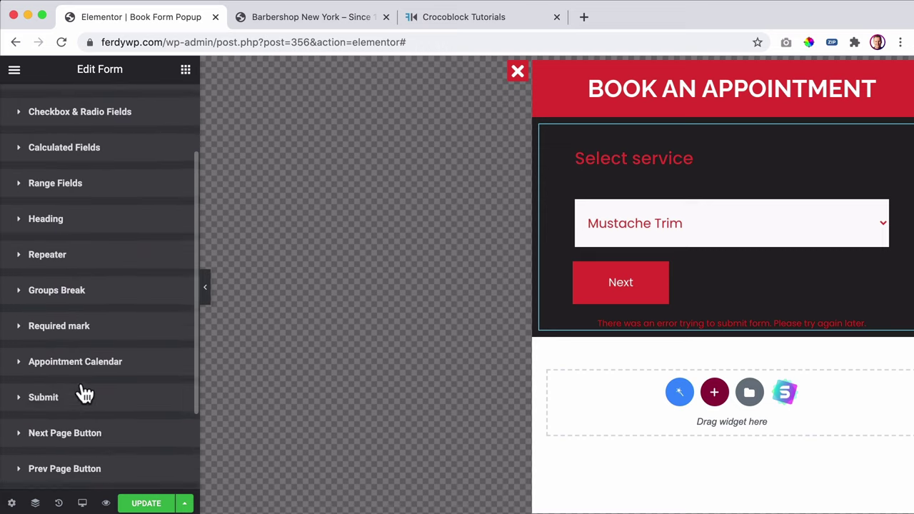
# - Make the Prev Page Button's text colour white
pyautogui.click(72, 361)
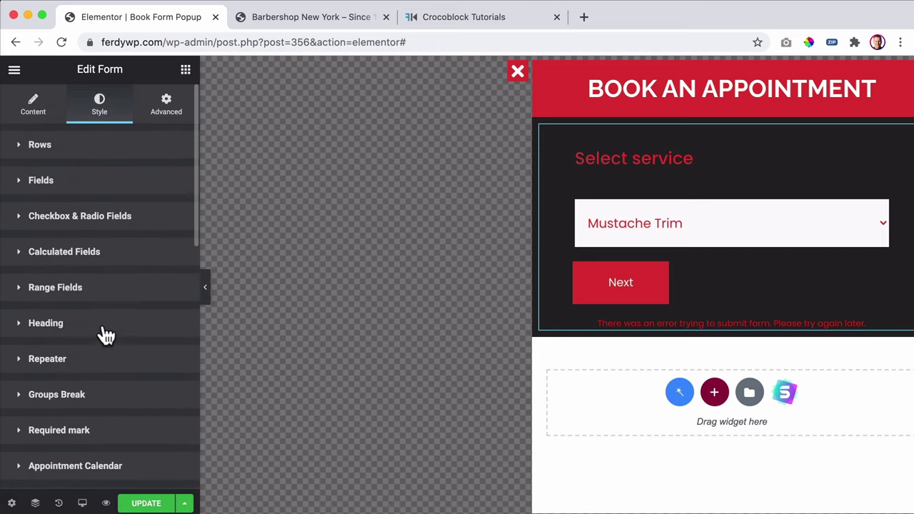
pyautogui.scroll(-1, 103, 325)
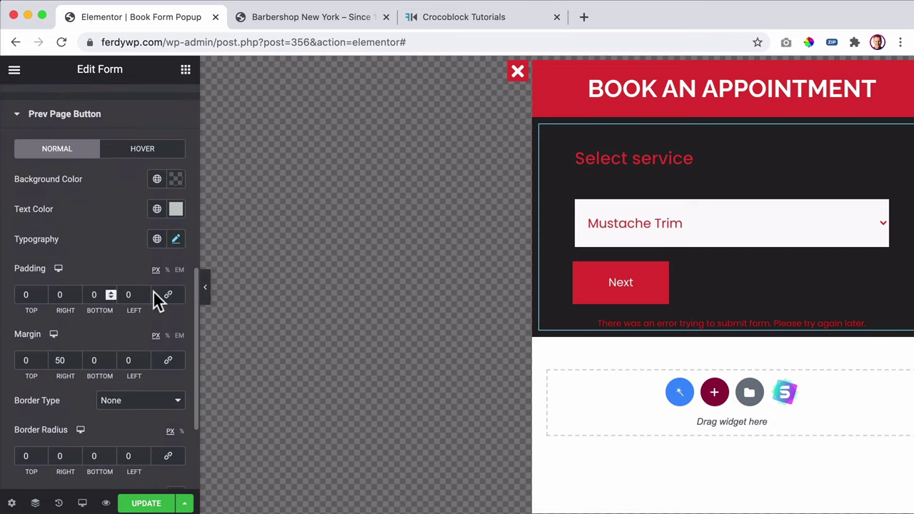
pyautogui.click(176, 210)
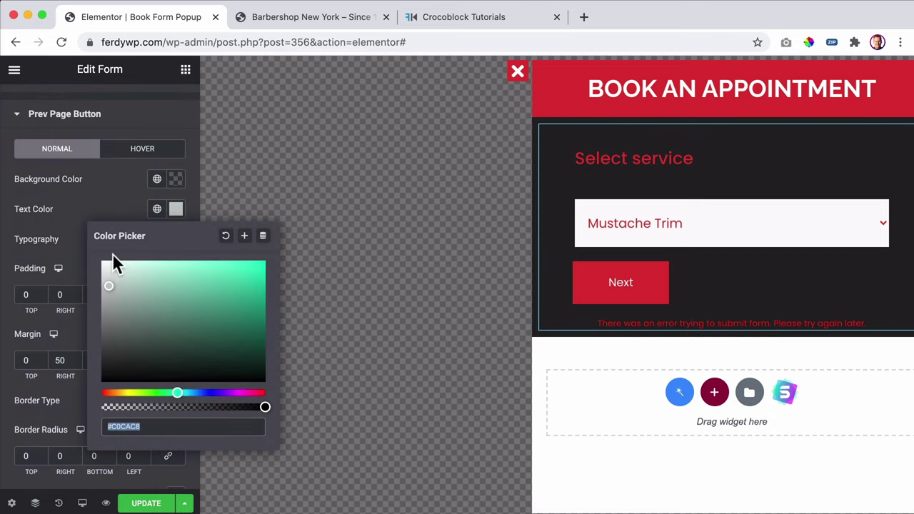
pyautogui.moveTo(112, 261); pyautogui.dragTo(90, 249)
pyautogui.click(116, 205)
# - Give the Prev Page Button a solid border and save the popup
pyautogui.scroll(-1, 121, 232)
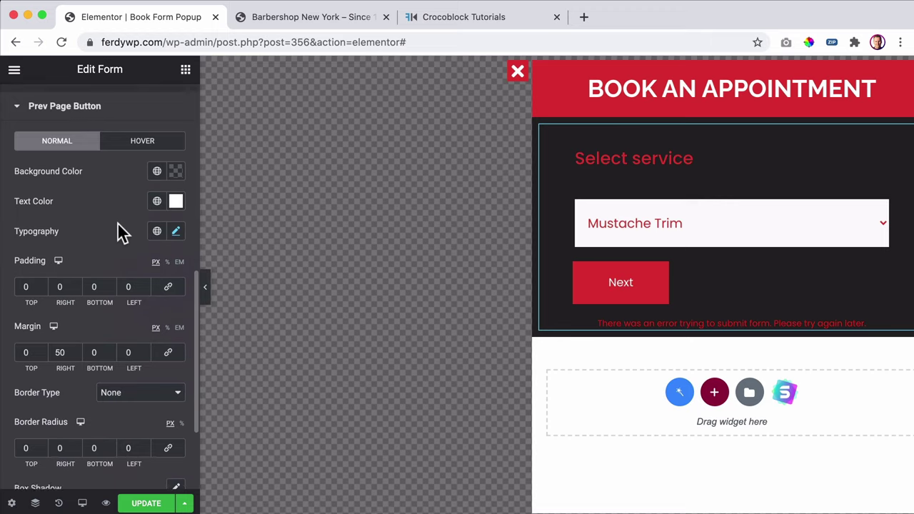
pyautogui.scroll(-3, 122, 232)
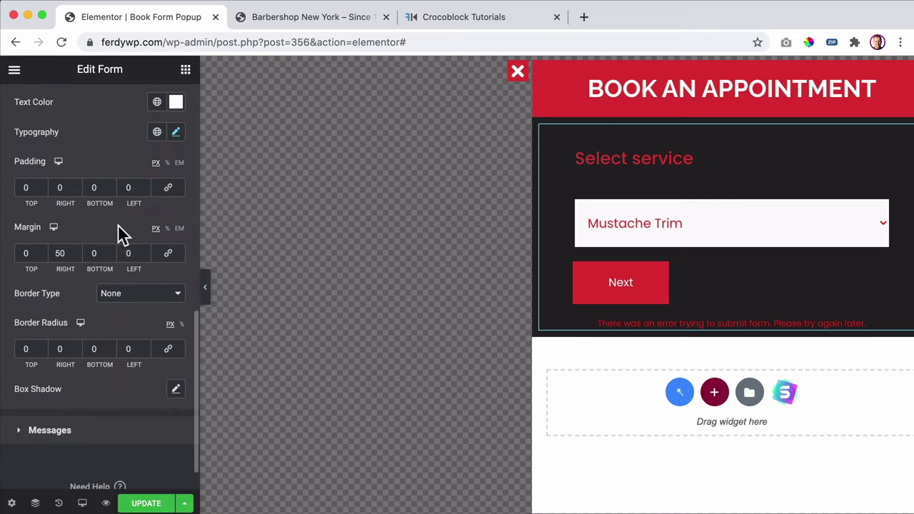
pyautogui.click(123, 292)
pyautogui.click(123, 306)
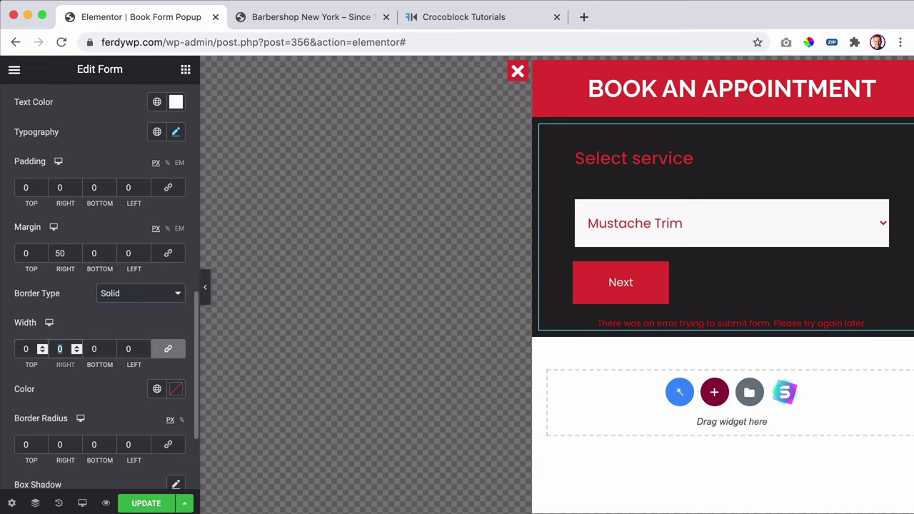
pyautogui.click(147, 503)
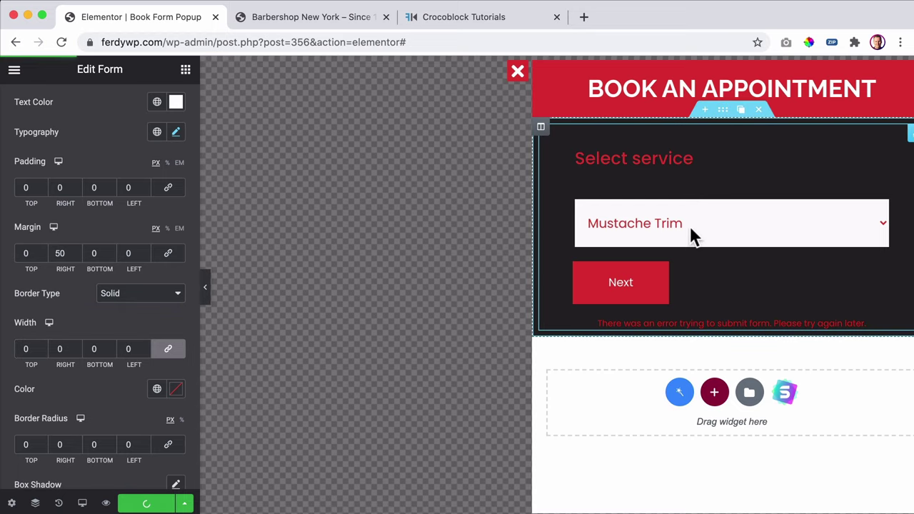
# - In the preview, choose Beard Trim as the service, Roy as the barber, and the 20th as the date
pyautogui.click(727, 223)
pyautogui.click(679, 243)
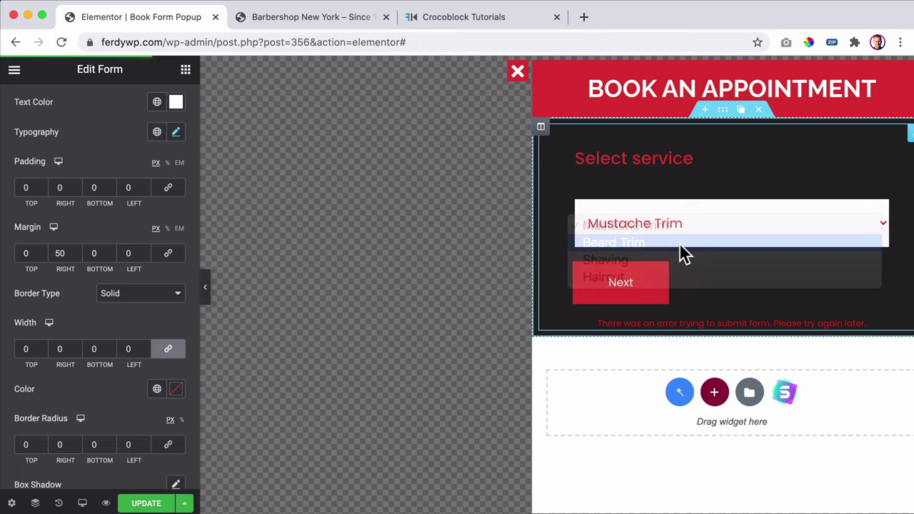
pyautogui.click(629, 283)
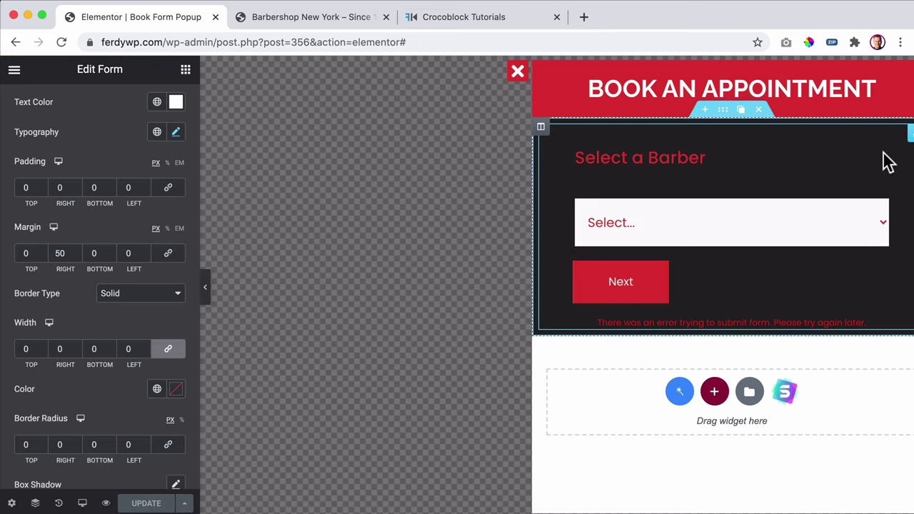
pyautogui.click(689, 212)
pyautogui.click(661, 241)
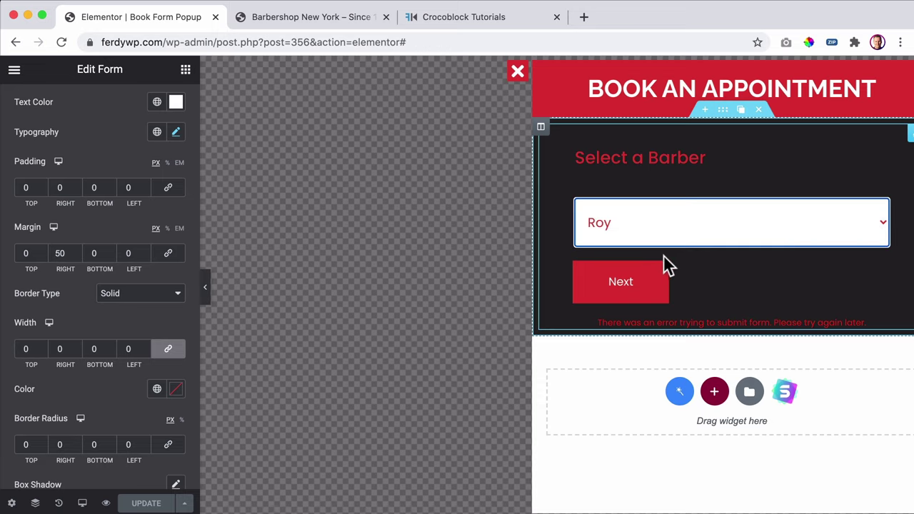
pyautogui.click(649, 279)
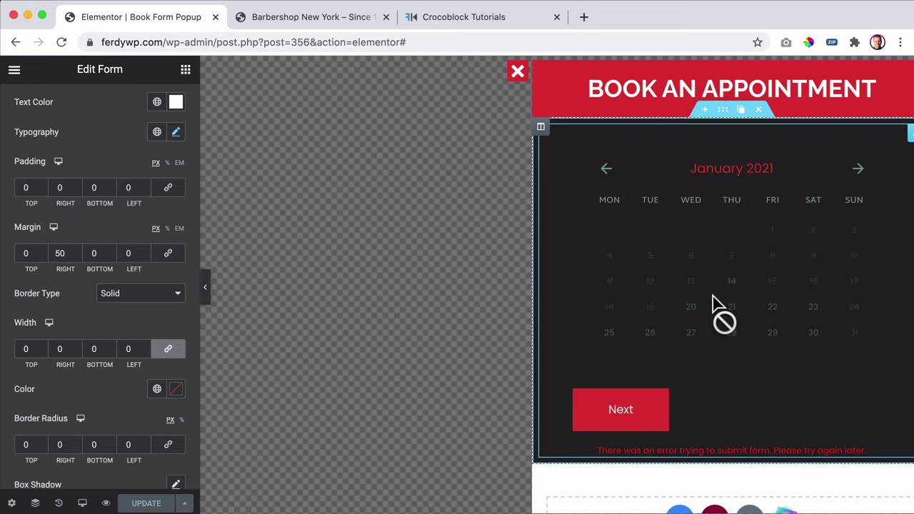
pyautogui.click(696, 311)
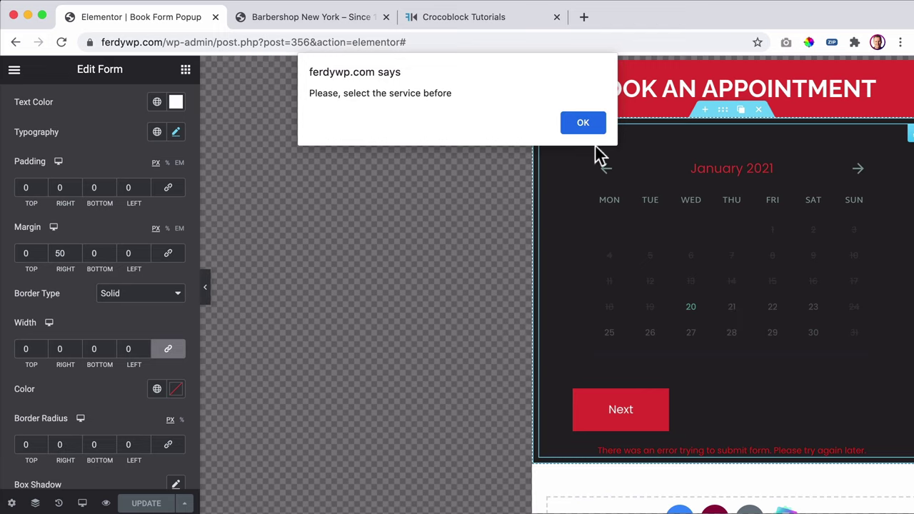
# - Dismiss the repeated service-required alerts and open the editor's main menu
pyautogui.click(583, 123)
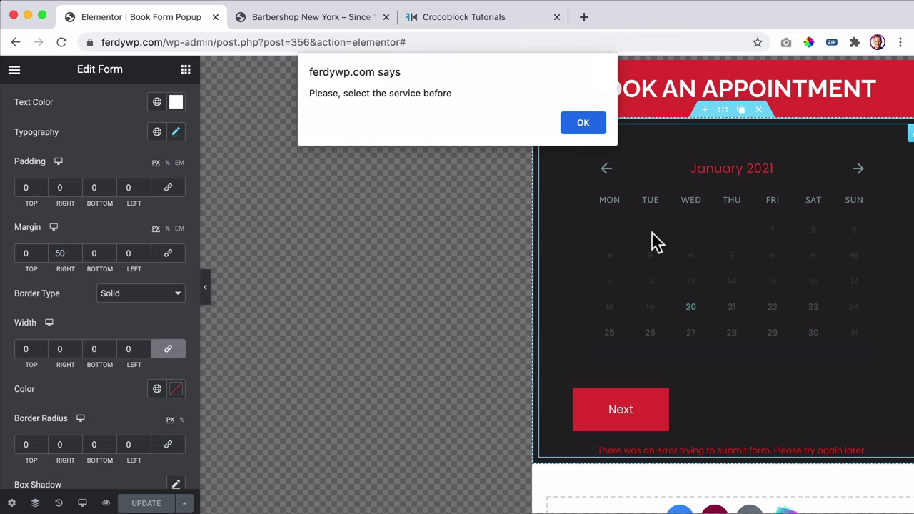
pyautogui.click(571, 121)
pyautogui.click(585, 123)
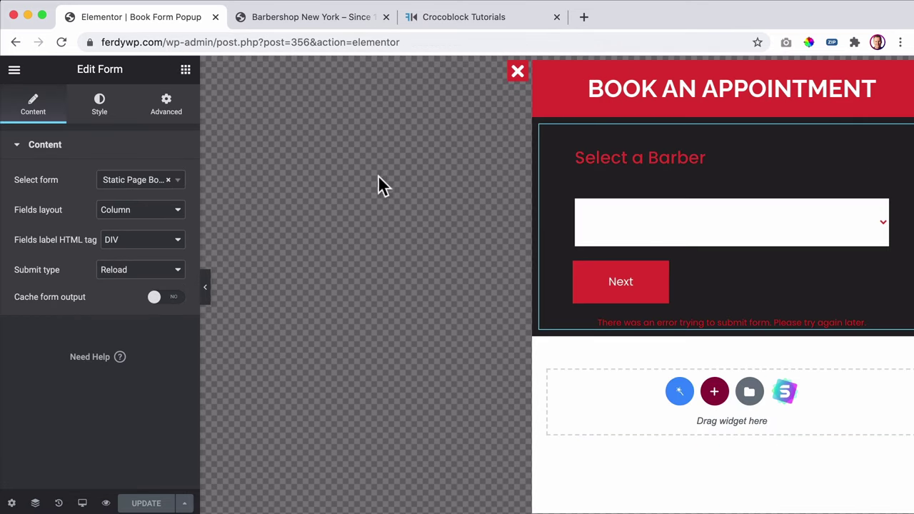
pyautogui.click(15, 69)
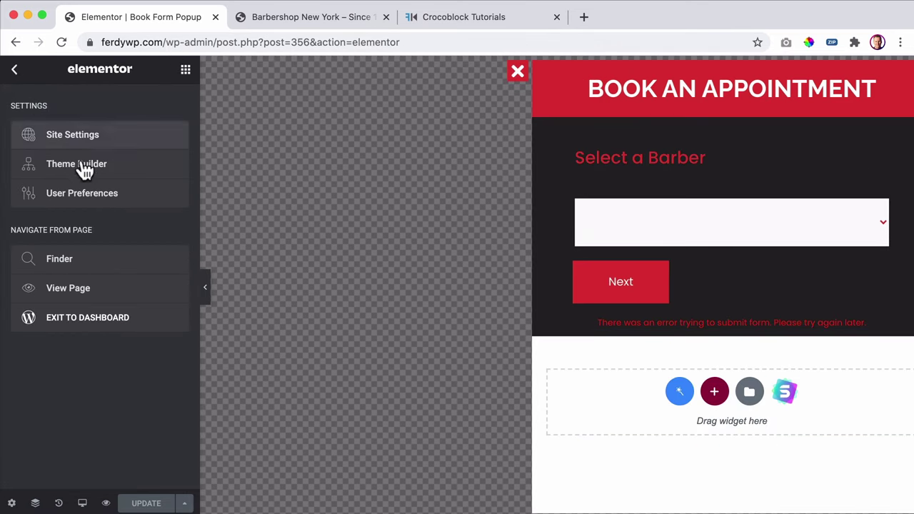
# - Exit to the dashboard and open Slide In Import in Elementor from JetPopup's All Popups list
pyautogui.click(84, 317)
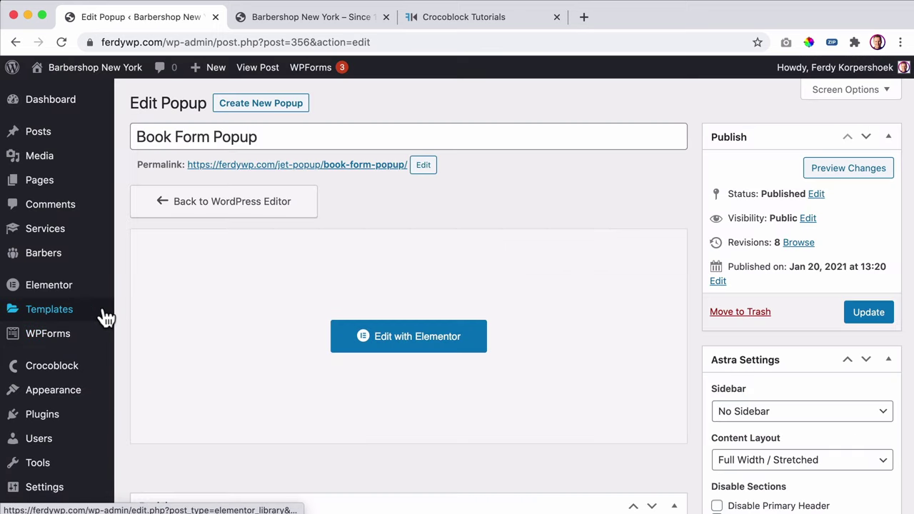
pyautogui.scroll(-5, 43, 367)
pyautogui.click(30, 362)
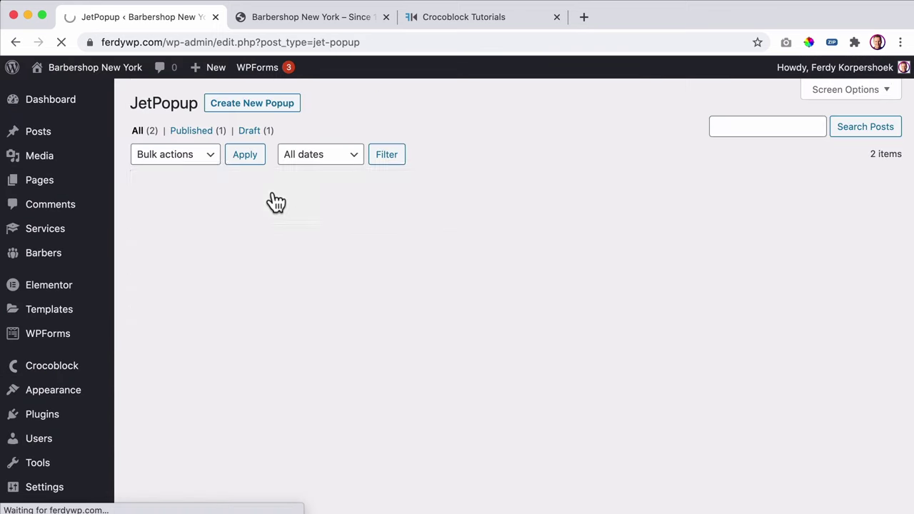
pyautogui.moveTo(217, 210)
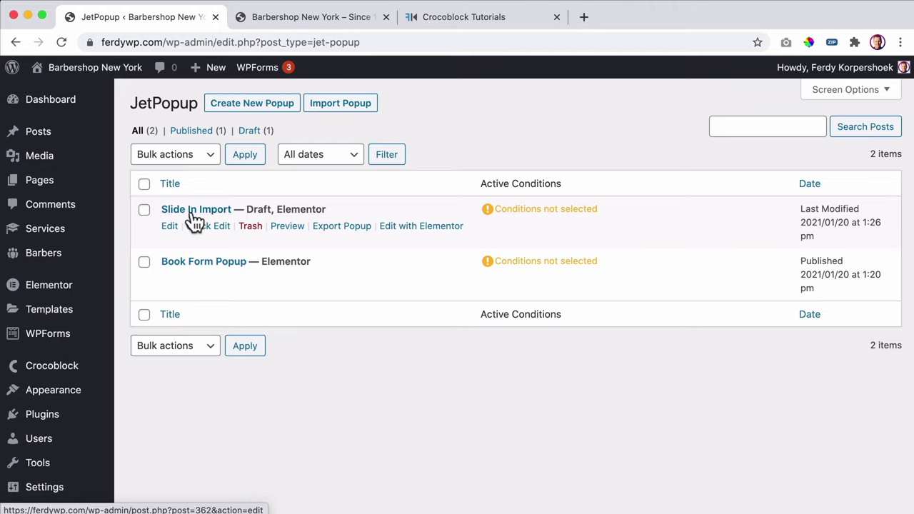
pyautogui.click(417, 227)
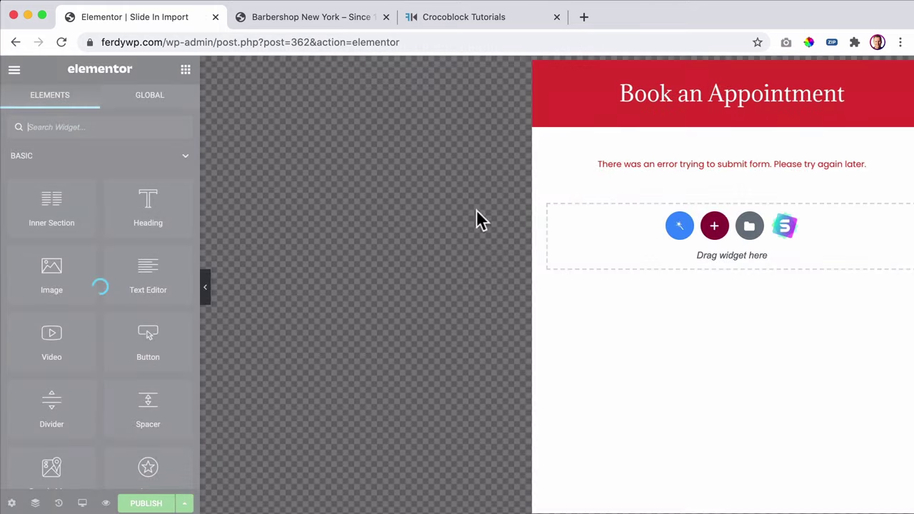
# - Assign the Static Page Booking Form to the popup's form widget
pyautogui.click(671, 164)
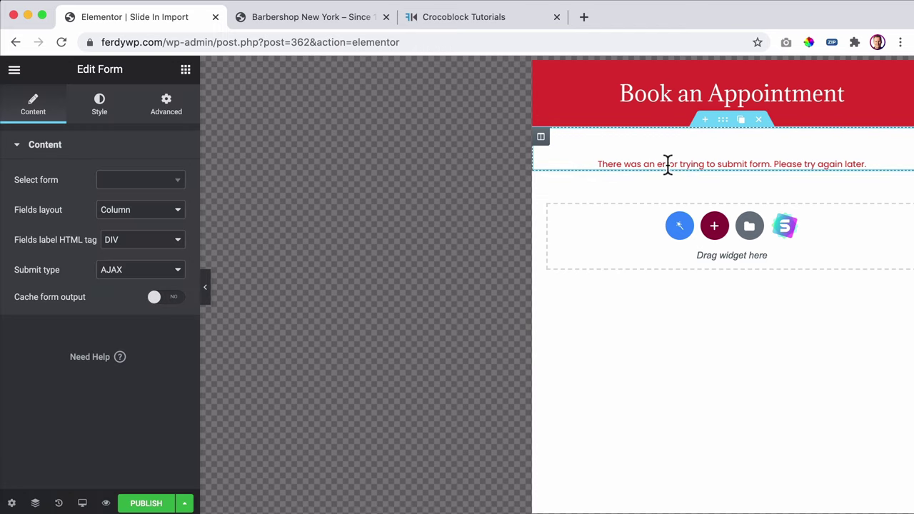
pyautogui.click(168, 184)
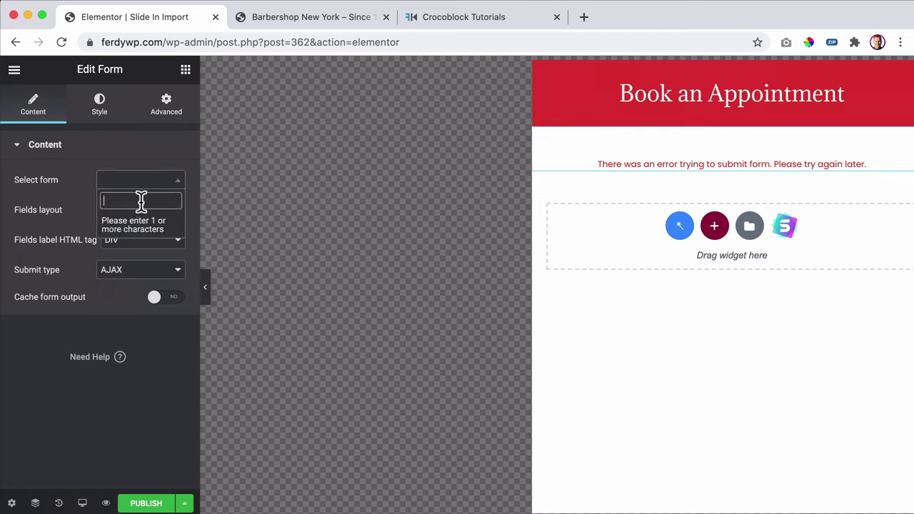
pyautogui.write('page')
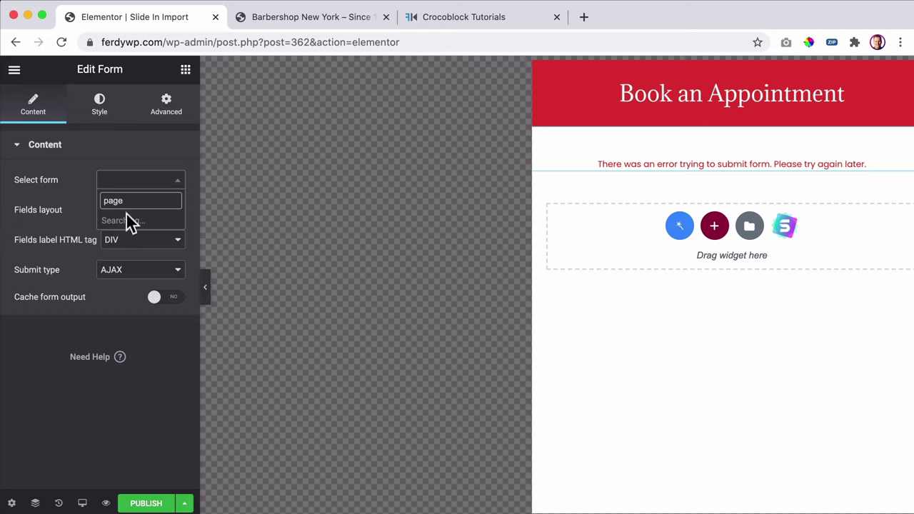
pyautogui.click(132, 224)
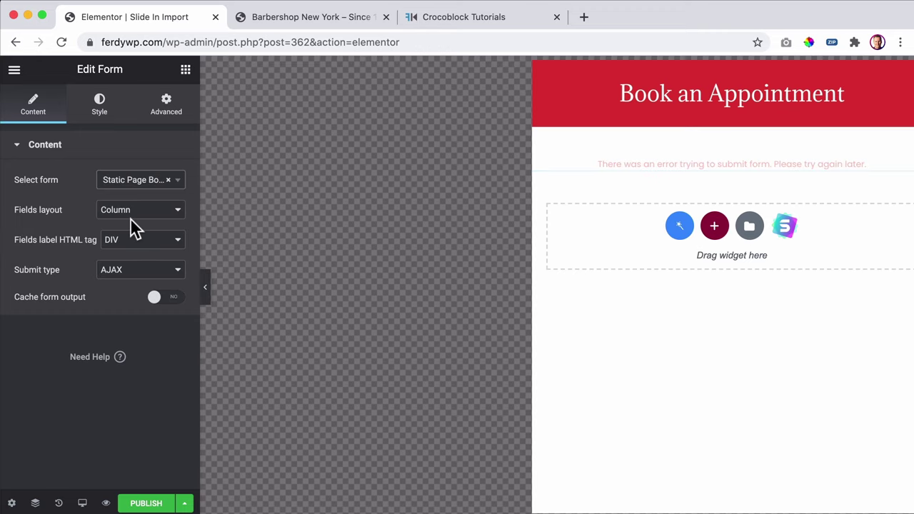
# - In the form, choose Beard Trim as the service, Roy as the barber, and the 21st as the date
pyautogui.click(706, 223)
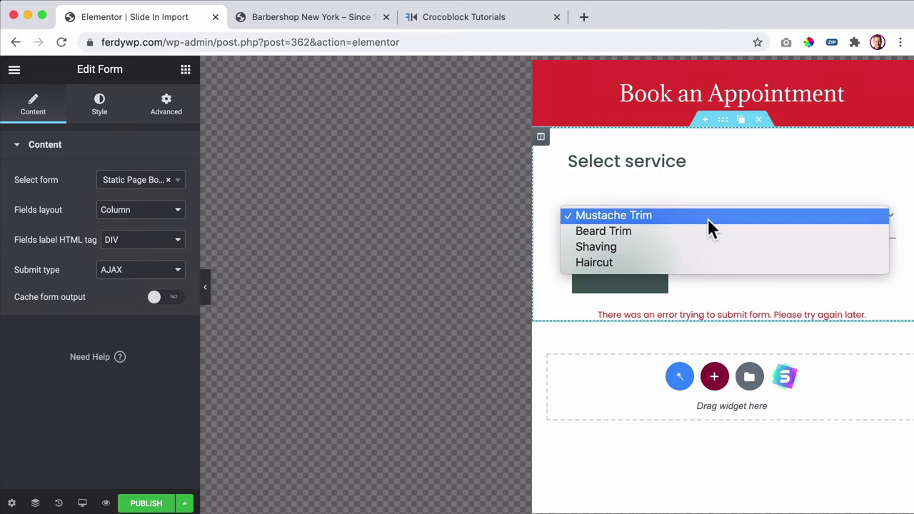
pyautogui.click(682, 233)
pyautogui.click(624, 282)
pyautogui.click(654, 222)
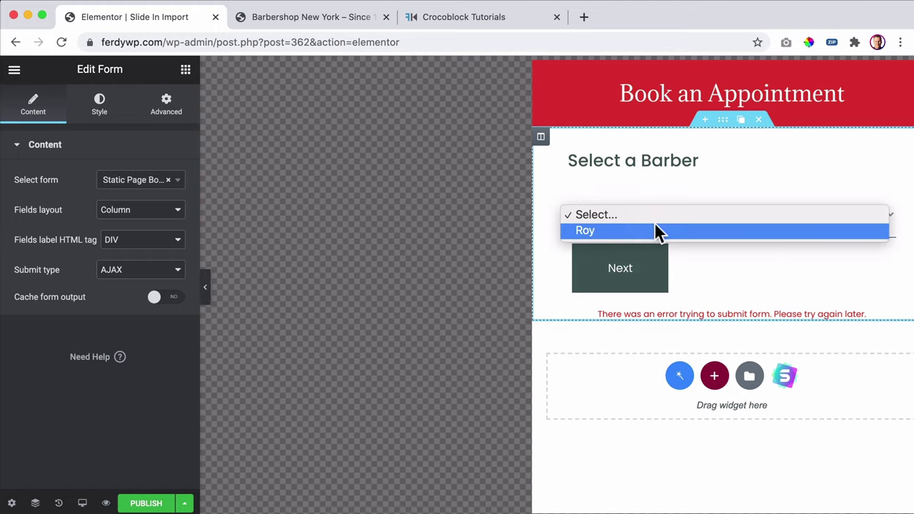
pyautogui.click(648, 231)
pyautogui.click(631, 273)
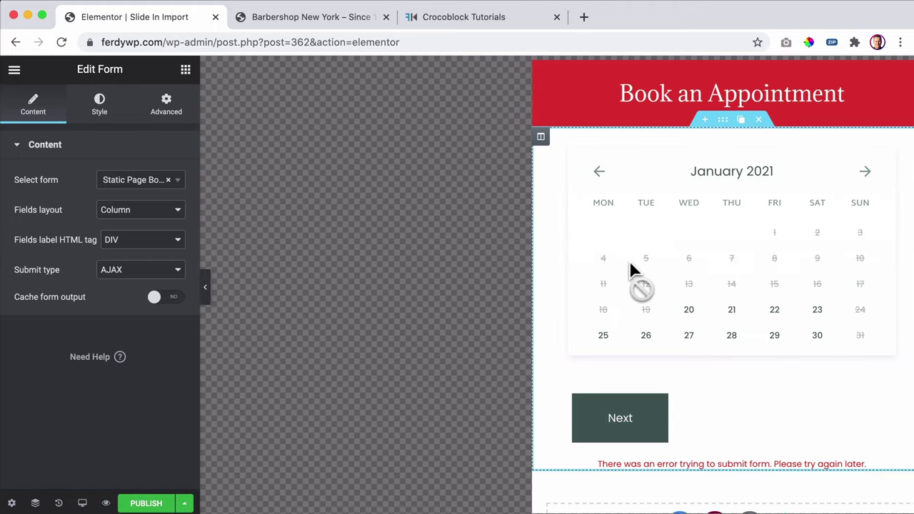
pyautogui.click(743, 316)
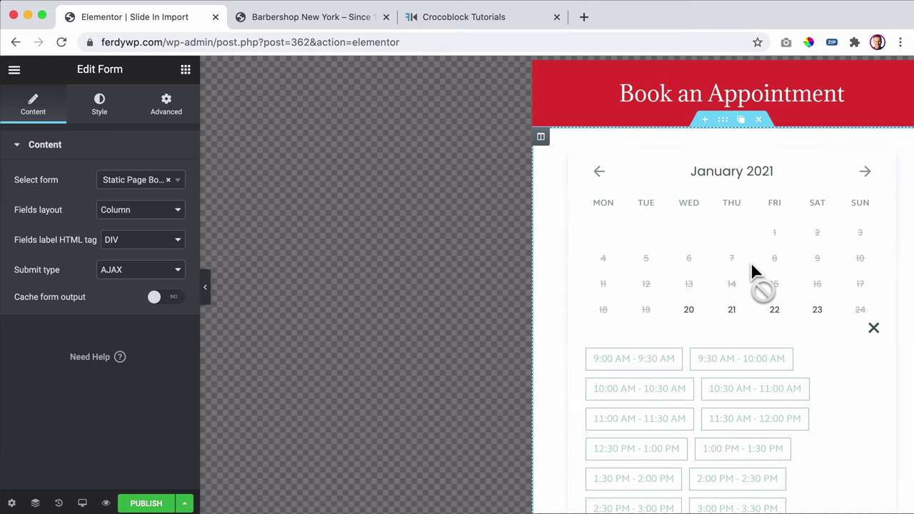
# - Pick the 1:00 PM - 1:30 PM slot and advance to the final step showing Total $30.00
pyautogui.scroll(-5, 744, 278)
pyautogui.click(739, 249)
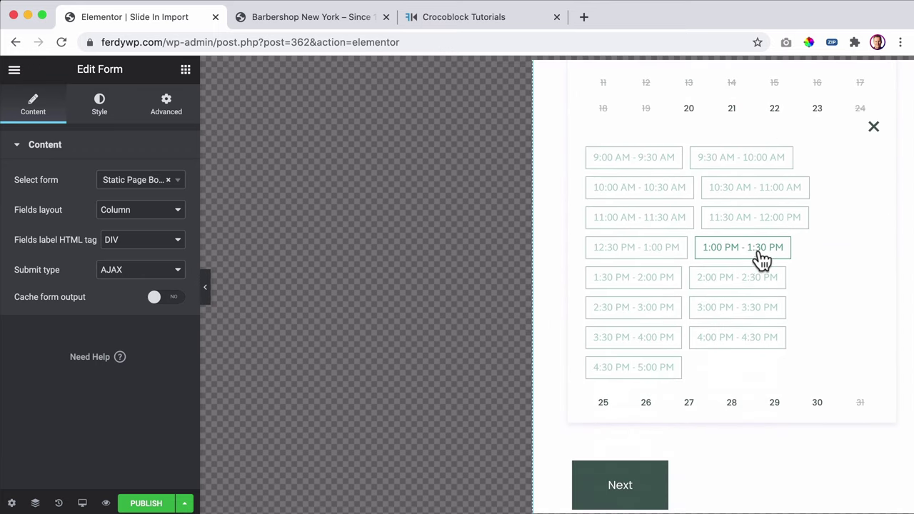
pyautogui.scroll(-2, 678, 343)
pyautogui.click(631, 386)
pyautogui.click(635, 389)
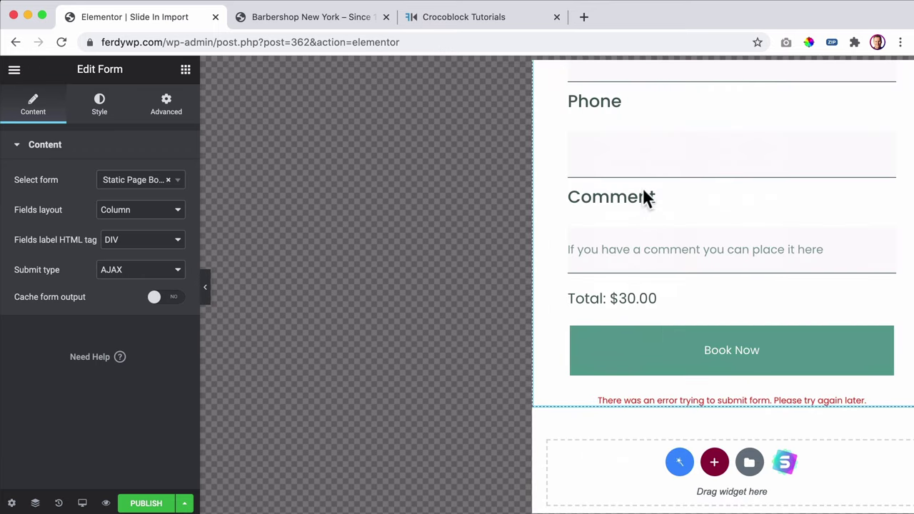
pyautogui.scroll(2, 656, 214)
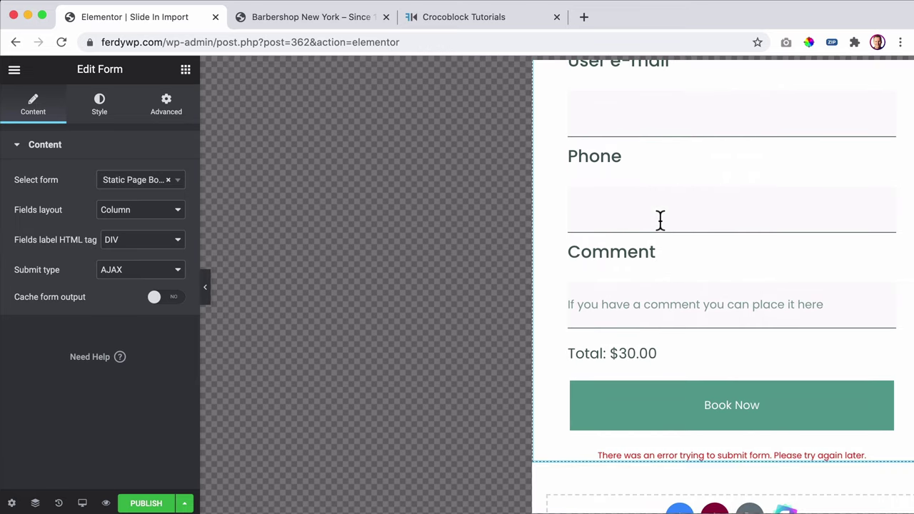
pyautogui.scroll(1, 659, 222)
pyautogui.scroll(-3, 659, 222)
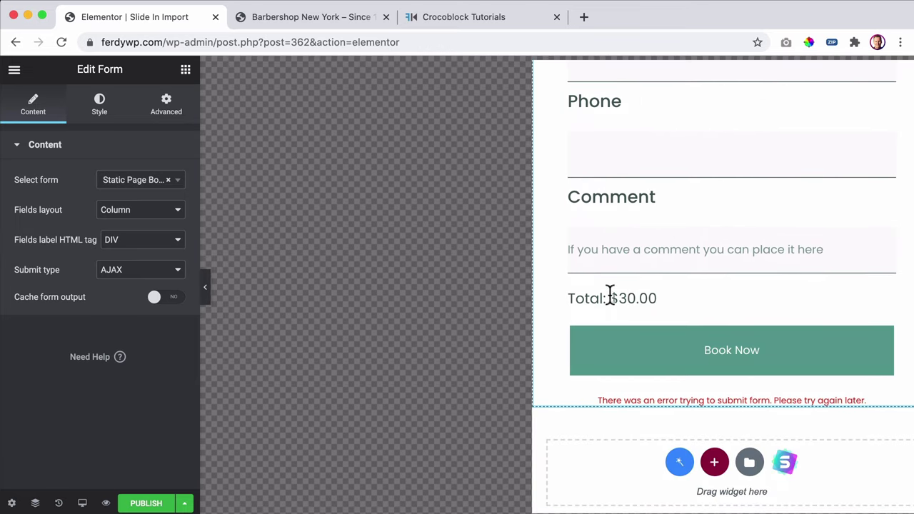
pyautogui.scroll(2, 690, 347)
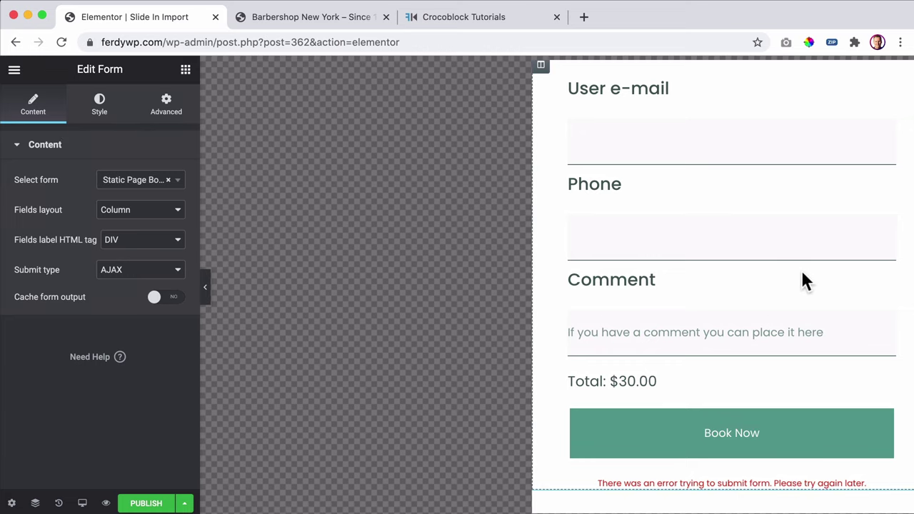
pyautogui.scroll(2, 799, 280)
pyautogui.scroll(-4, 730, 276)
pyautogui.scroll(4, 728, 270)
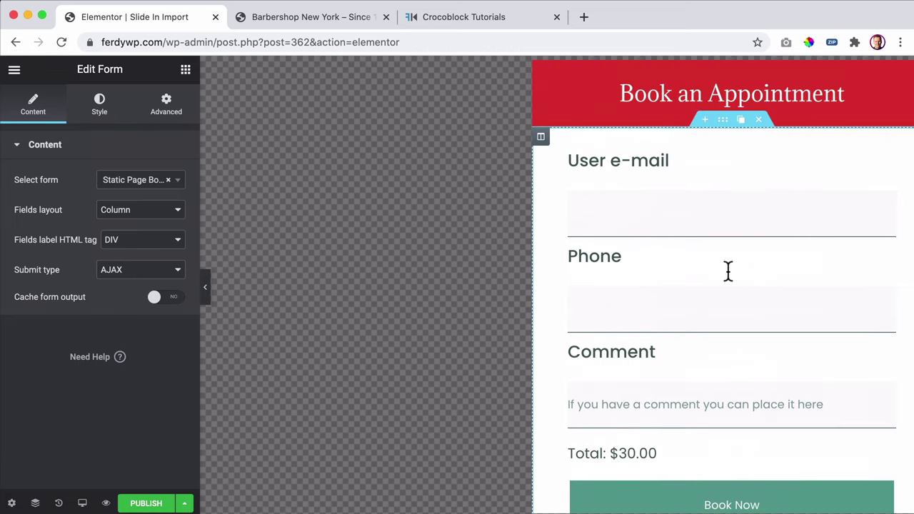
pyautogui.scroll(-4, 711, 277)
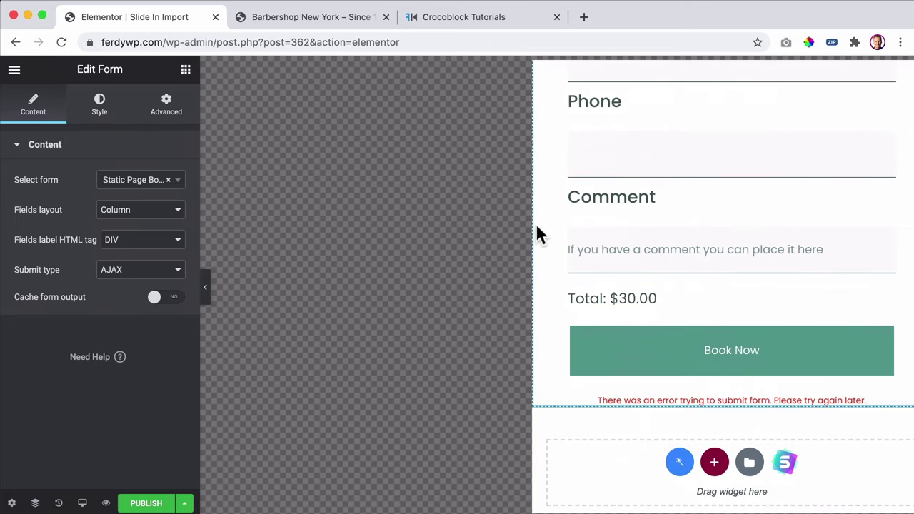
# - Exit the editor without saving, visit the Barbershop New York site, and edit its home page in Elementor
pyautogui.click(14, 69)
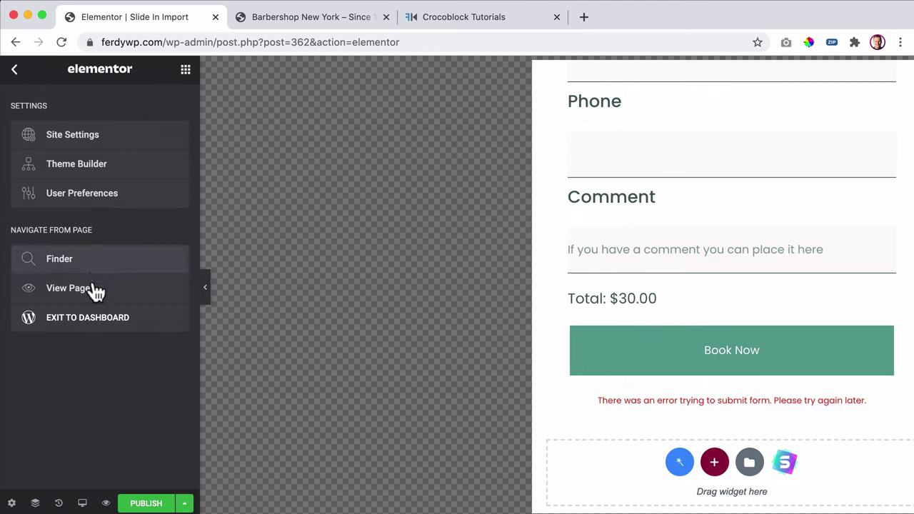
pyautogui.click(102, 324)
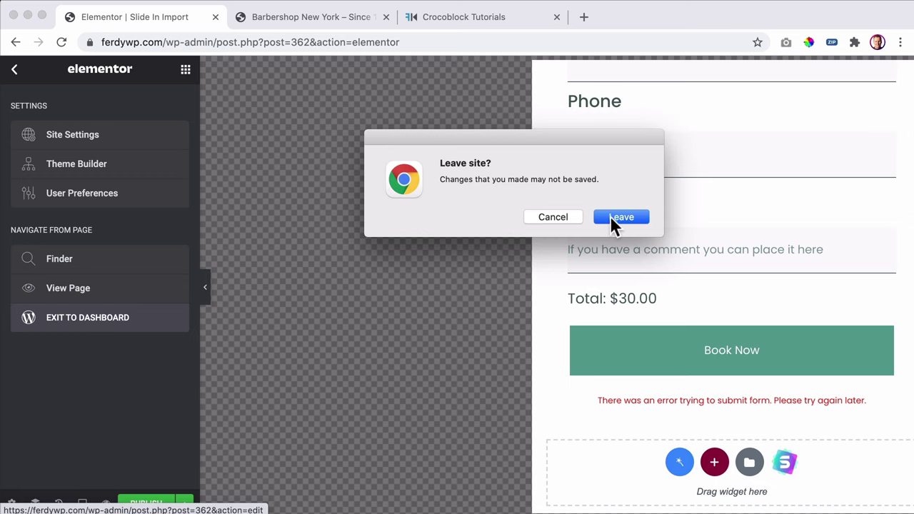
pyautogui.click(611, 217)
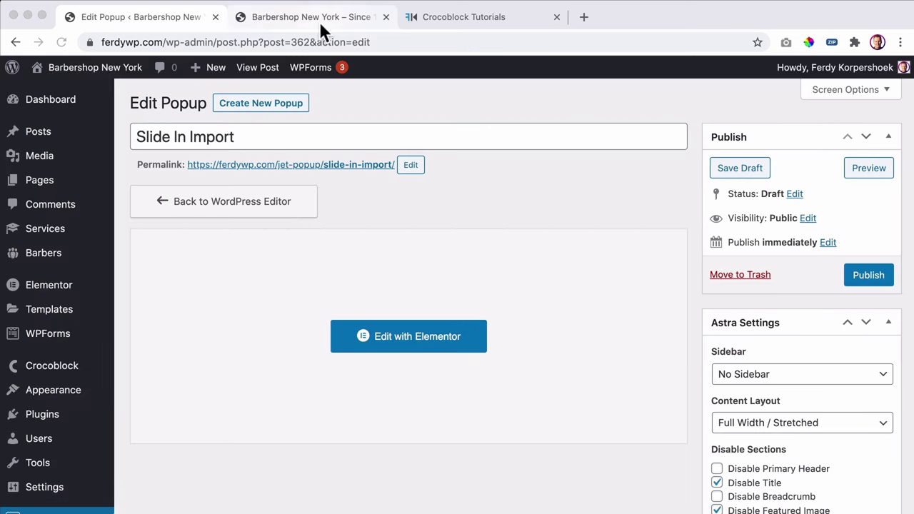
pyautogui.click(72, 67)
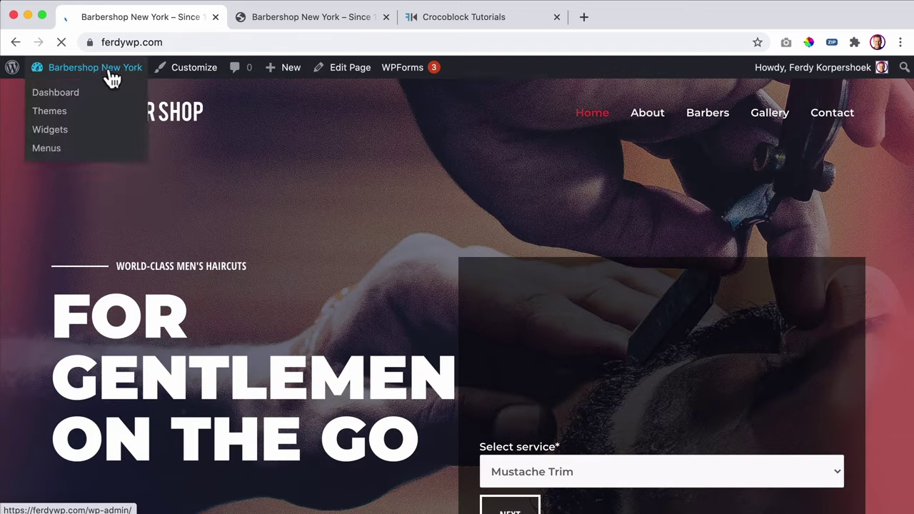
pyautogui.click(425, 76)
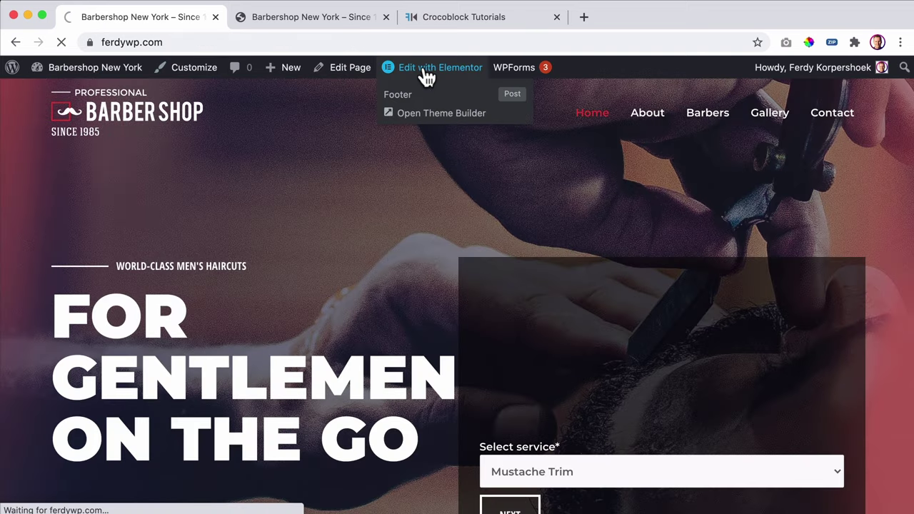
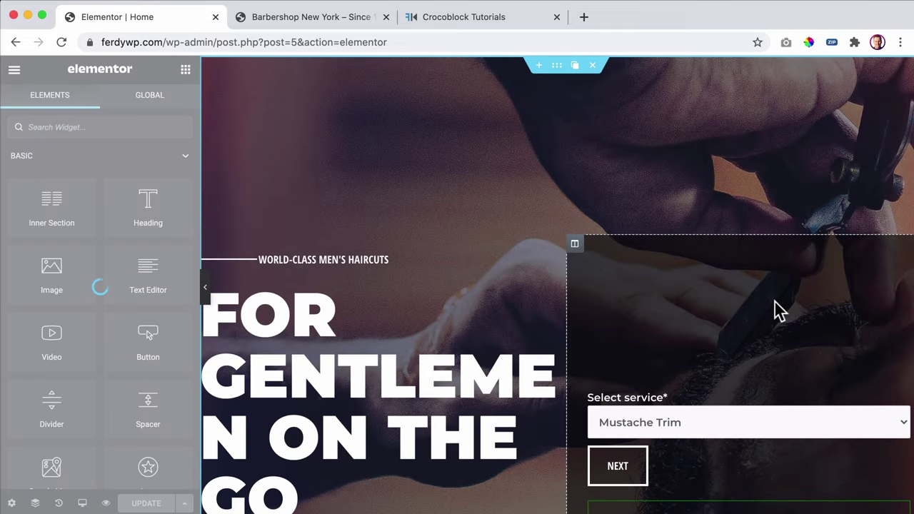
# - Delete the booking form widget from the hero's right column
pyautogui.scroll(-3, 775, 308)
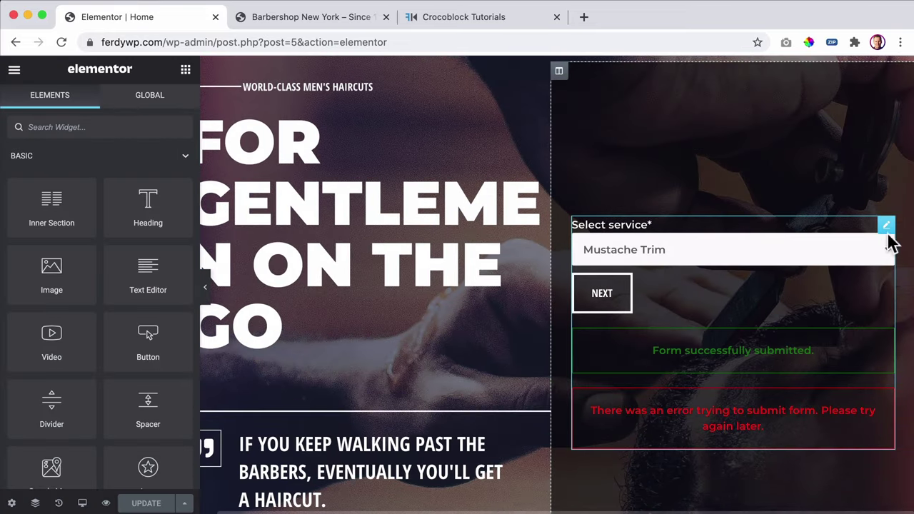
pyautogui.click(850, 226)
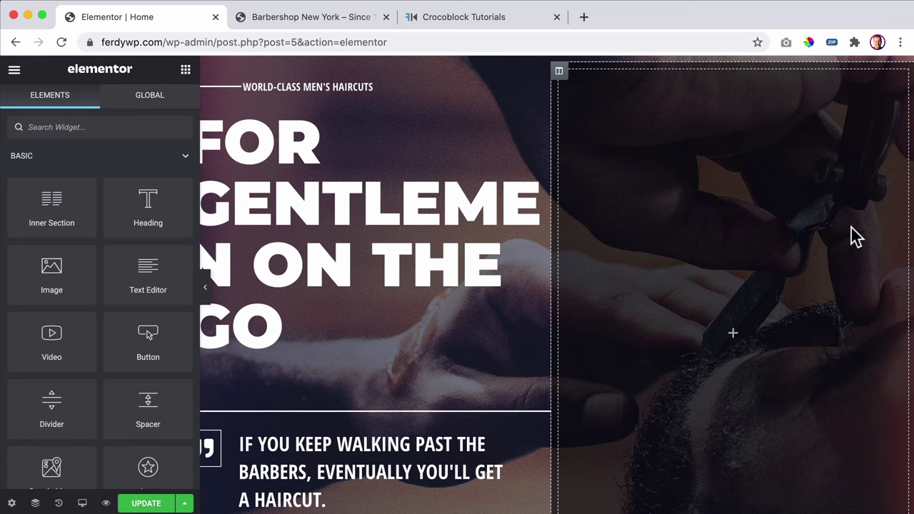
pyautogui.scroll(1, 643, 214)
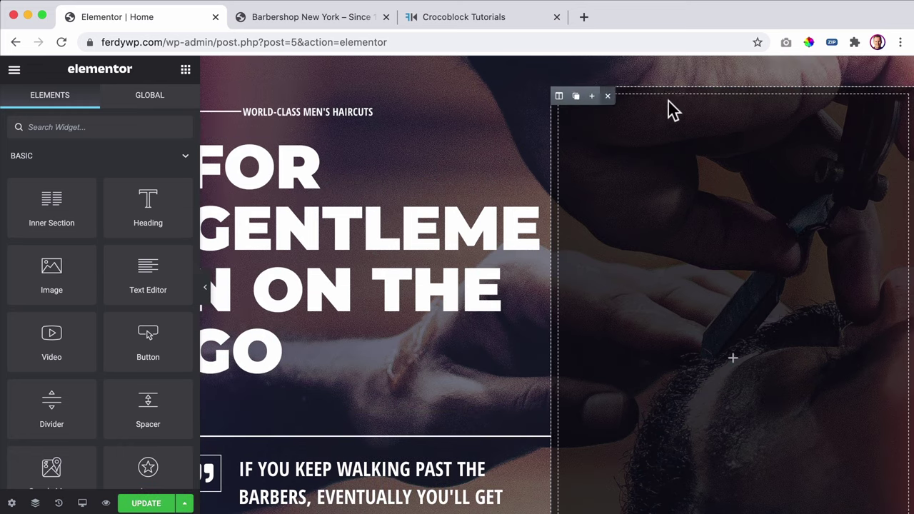
# - Clear the right column's semi-transparent dark background colour
pyautogui.click(561, 97)
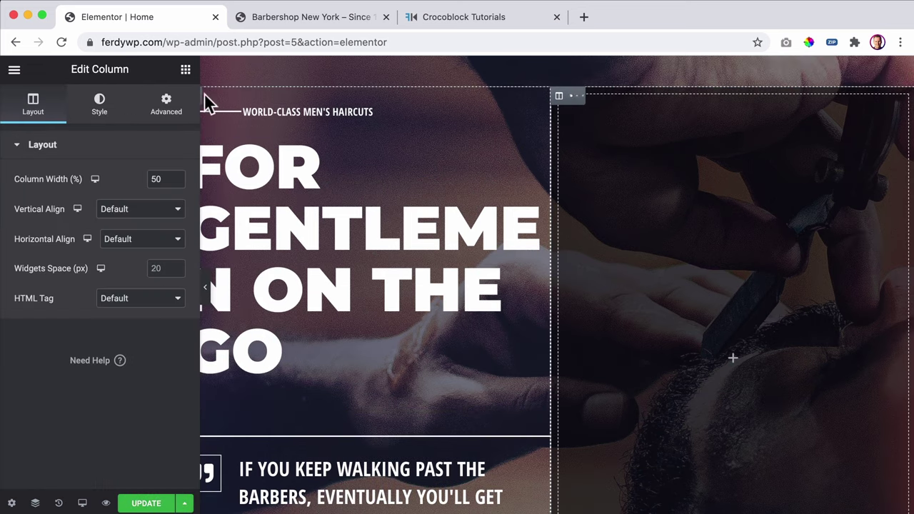
pyautogui.click(104, 114)
pyautogui.click(158, 240)
pyautogui.click(176, 241)
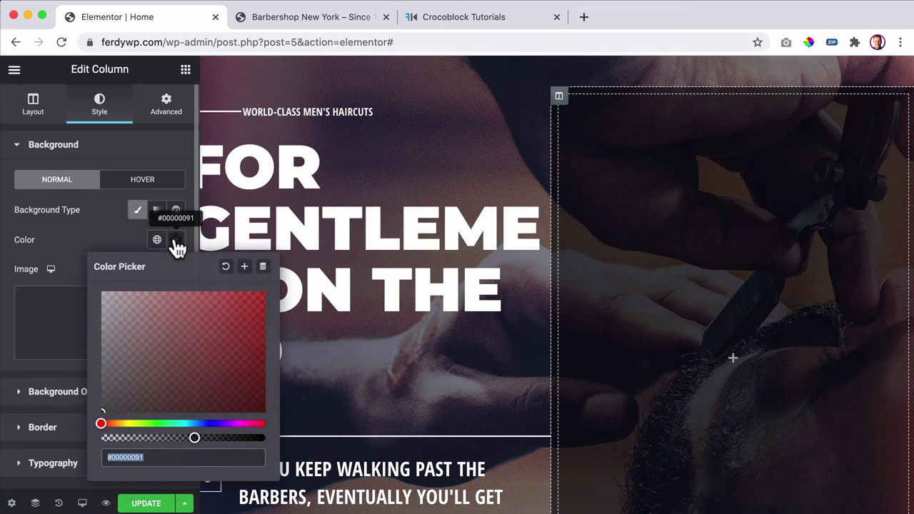
pyautogui.click(225, 274)
pyautogui.scroll(-3, 447, 204)
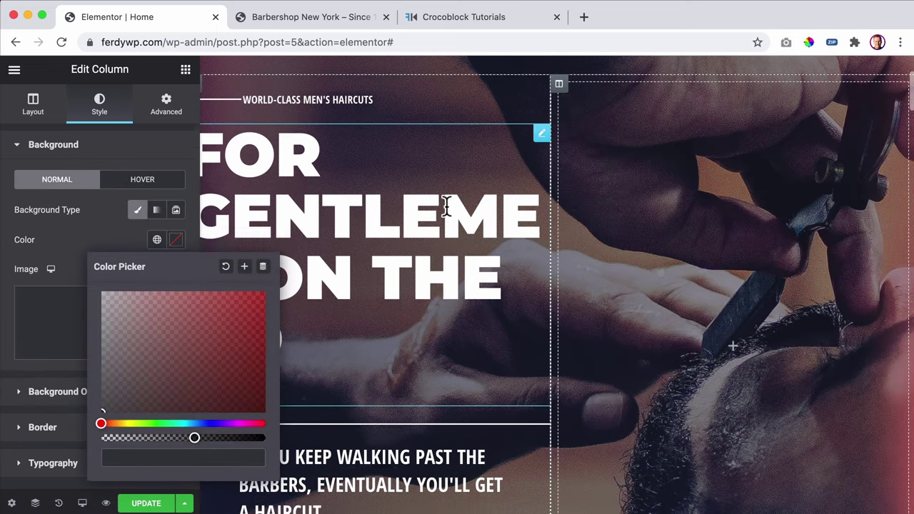
pyautogui.click(97, 244)
pyautogui.scroll(3, 469, 231)
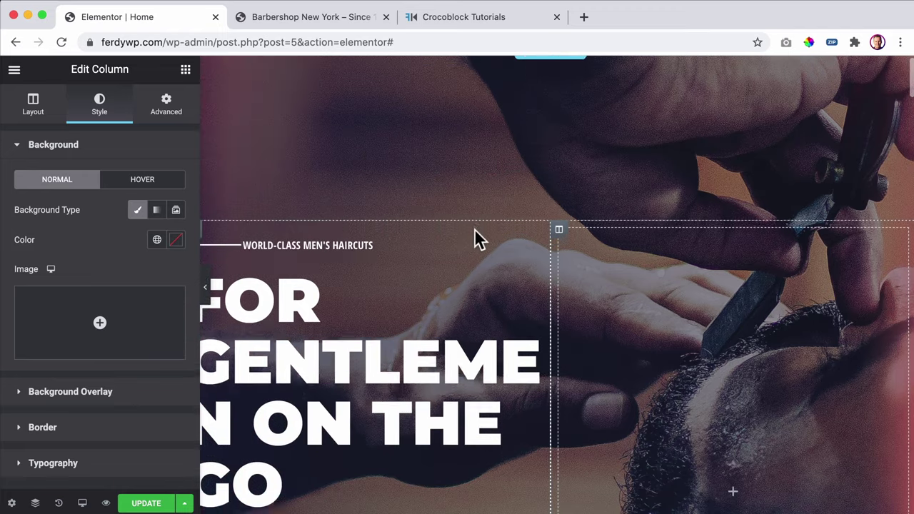
pyautogui.scroll(-4, 474, 228)
pyautogui.scroll(5, 521, 171)
pyautogui.click(541, 71)
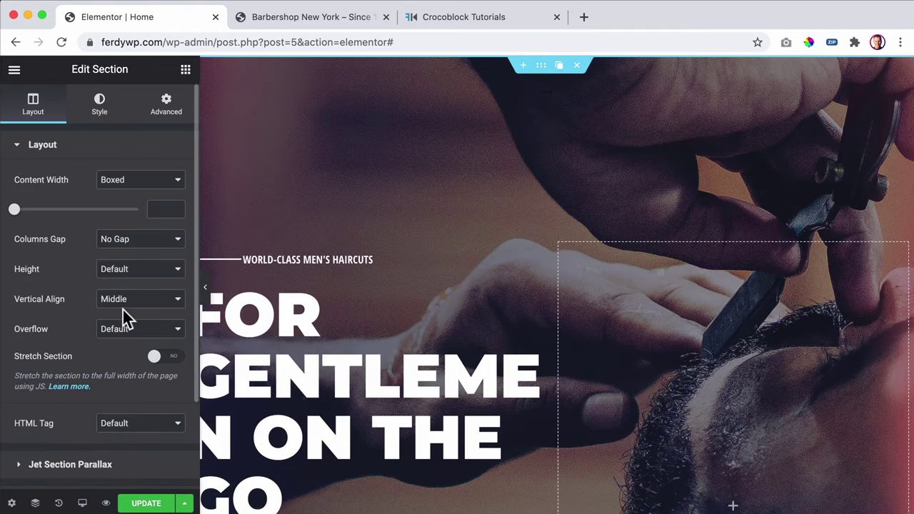
# - Set the hero section's padding to 150 top and 50 bottom
pyautogui.click(164, 106)
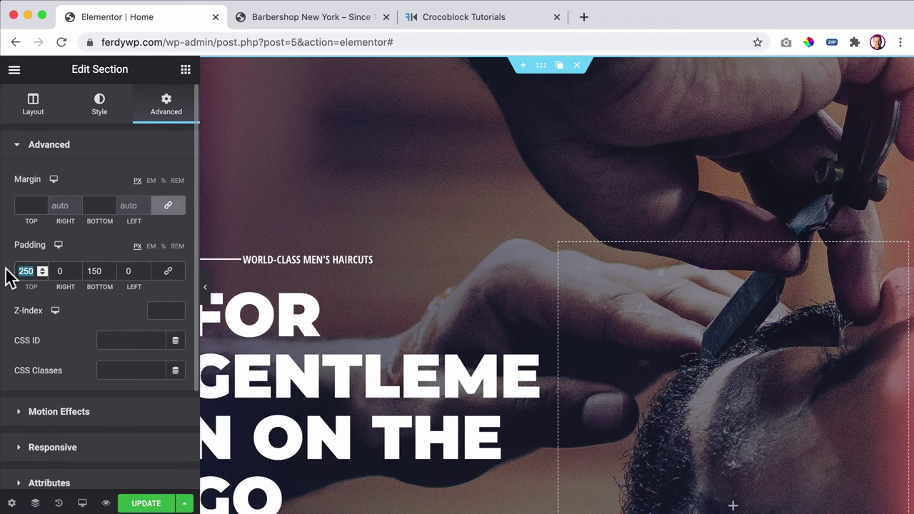
pyautogui.write('150')
pyautogui.press('Tab')
pyautogui.press('Tab')
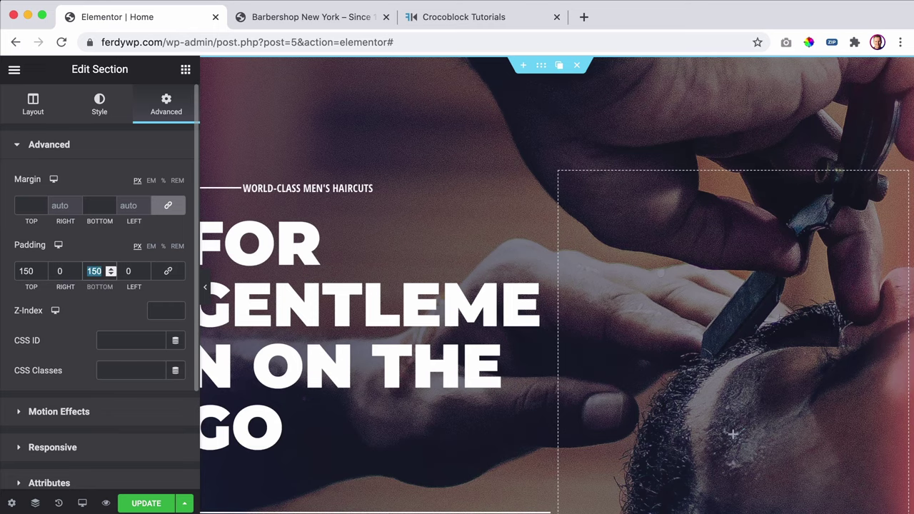
# - Delete the old Book an Appointment button from the hero
pyautogui.scroll(-5, 272, 302)
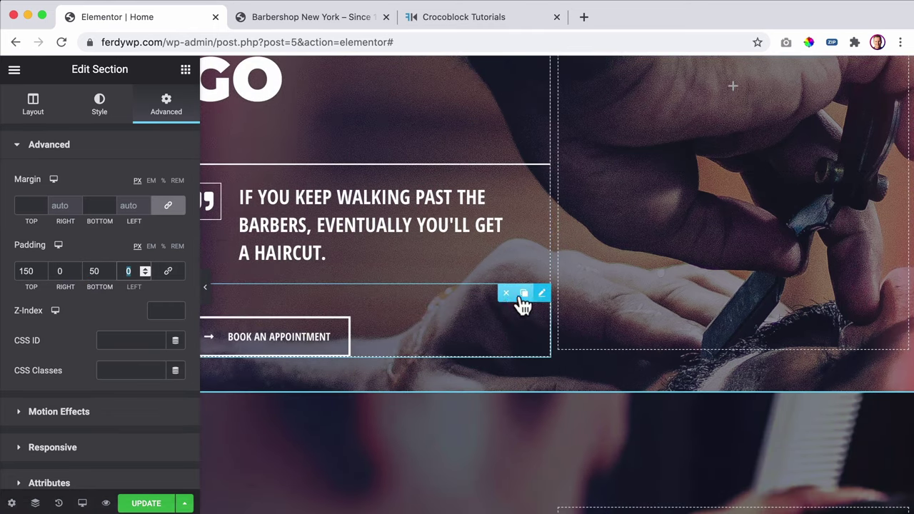
pyautogui.click(507, 294)
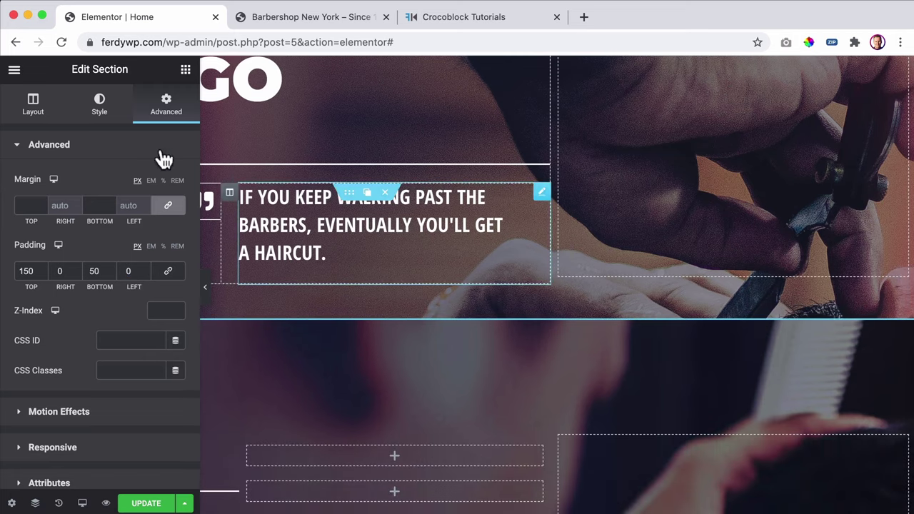
pyautogui.click(185, 70)
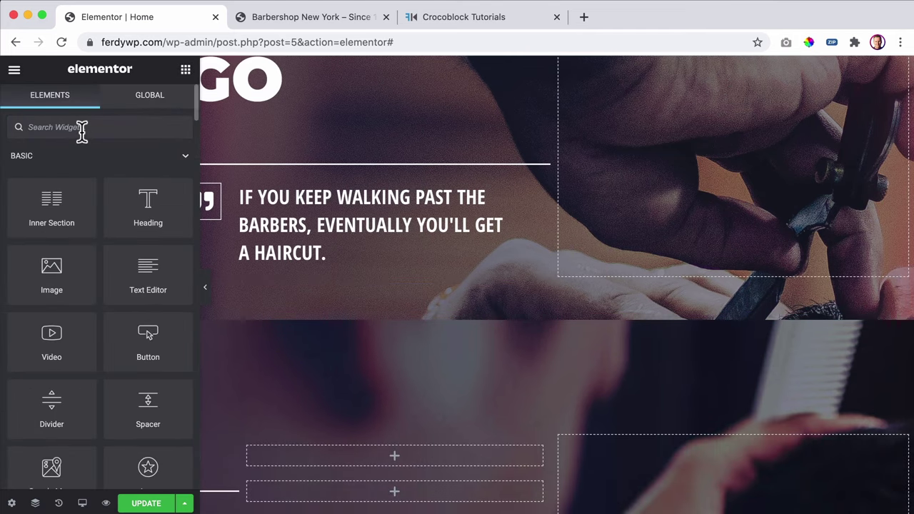
# - Add a Button widget under the quote and label it 'Book An Appointment'
pyautogui.click(82, 129)
pyautogui.write('button')
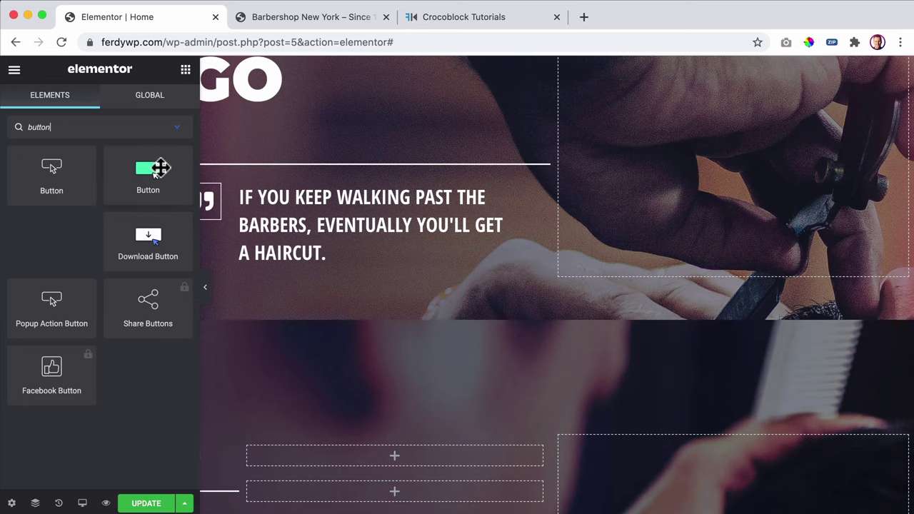
pyautogui.moveTo(147, 174); pyautogui.dragTo(314, 272)
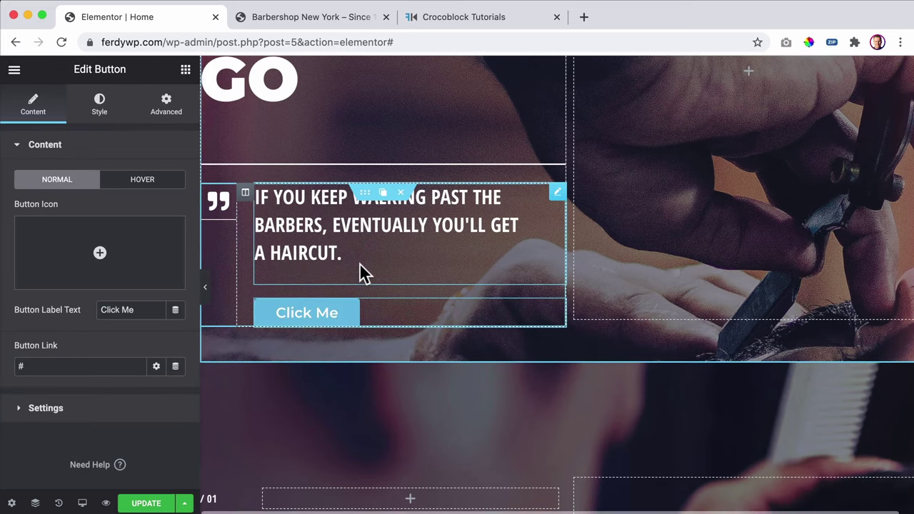
pyautogui.scroll(-2, 357, 275)
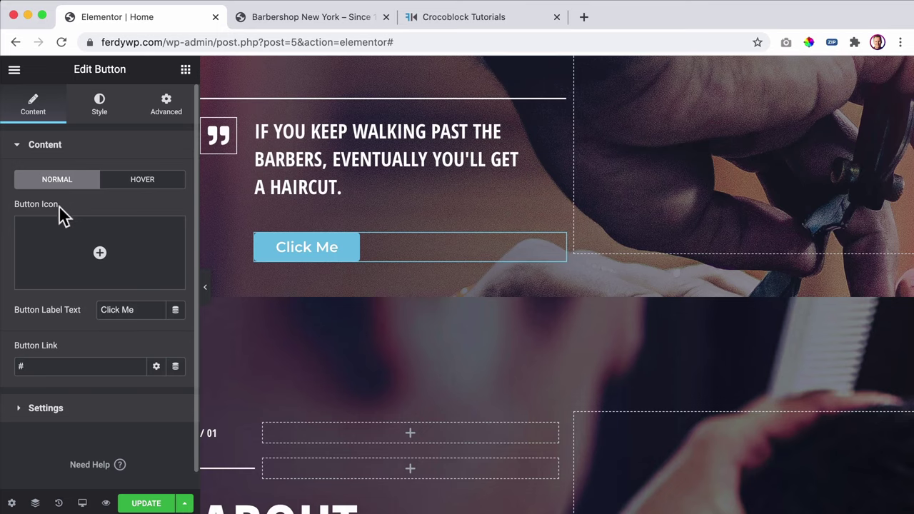
pyautogui.moveTo(65, 266)
pyautogui.moveTo(146, 309); pyautogui.dragTo(74, 308)
pyautogui.write('Book An Appoin')
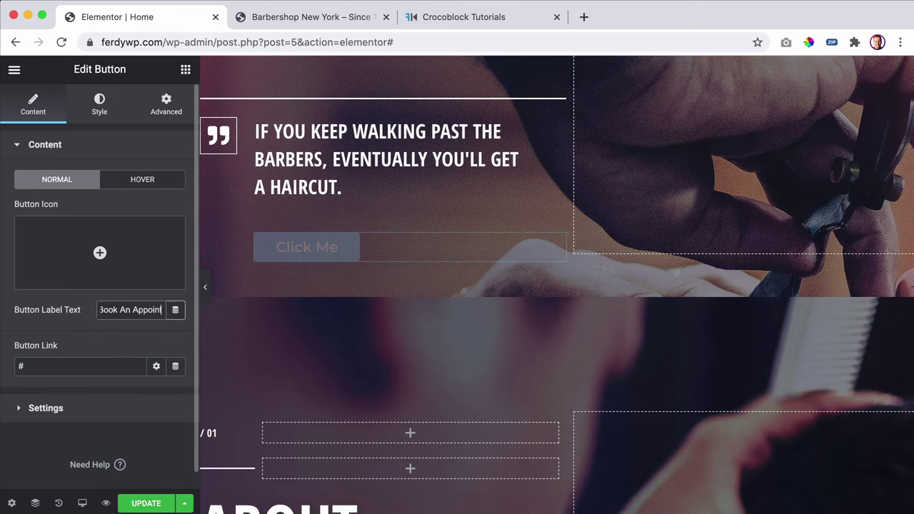
# - Check the FOR GENTLEMEN ON THE GO heading's typography settings
pyautogui.scroll(5, 291, 253)
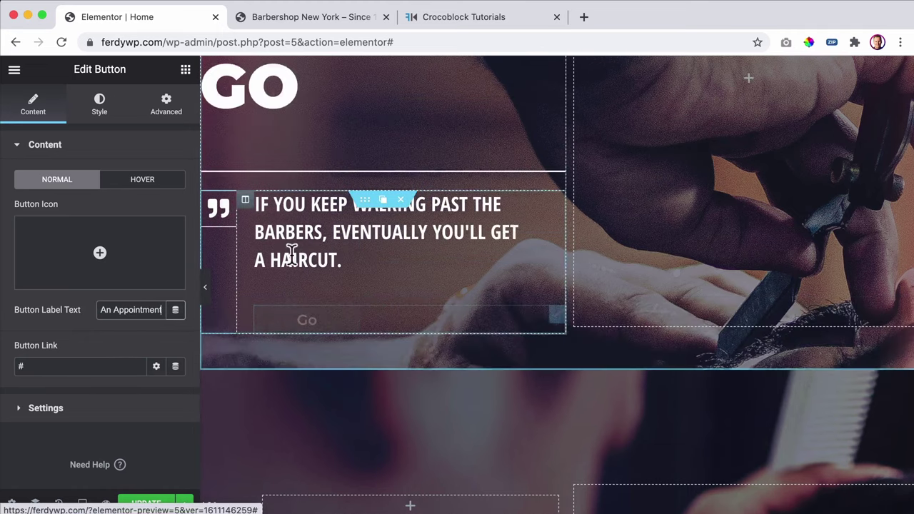
pyautogui.click(324, 173)
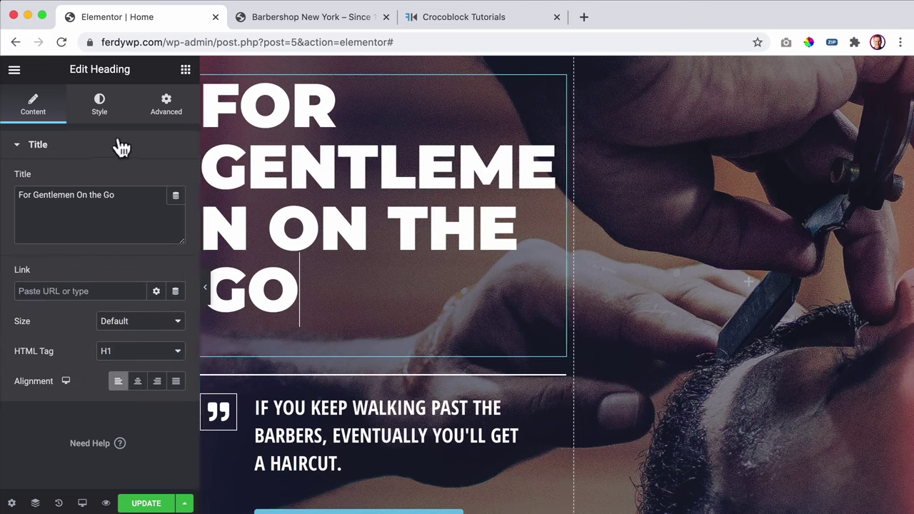
pyautogui.click(100, 106)
pyautogui.click(176, 209)
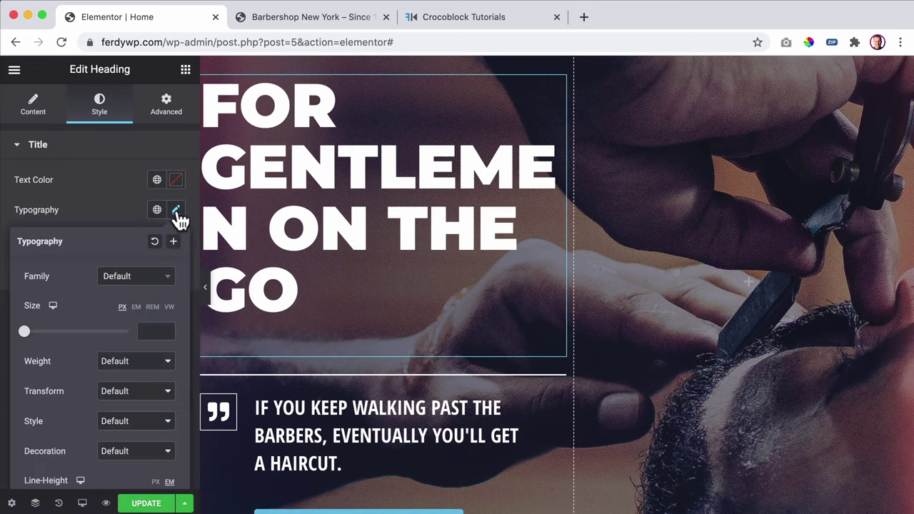
pyautogui.click(109, 198)
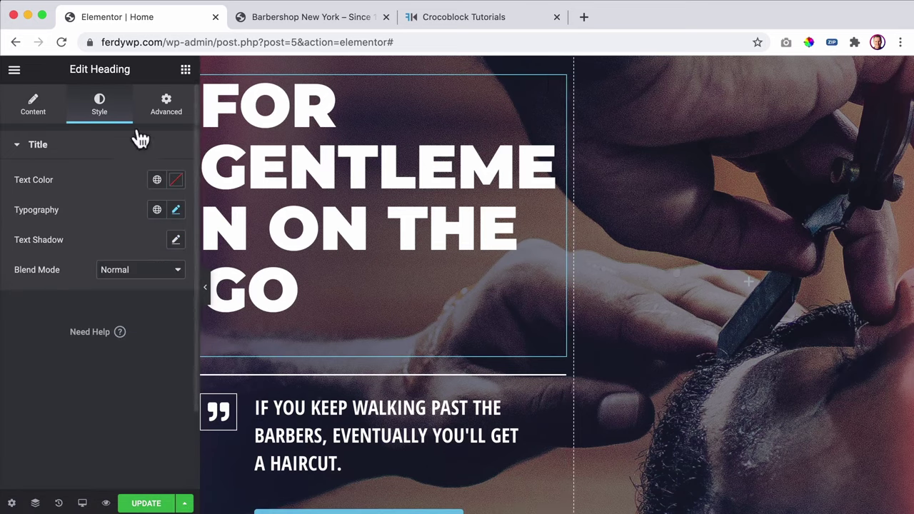
pyautogui.scroll(-5, 307, 171)
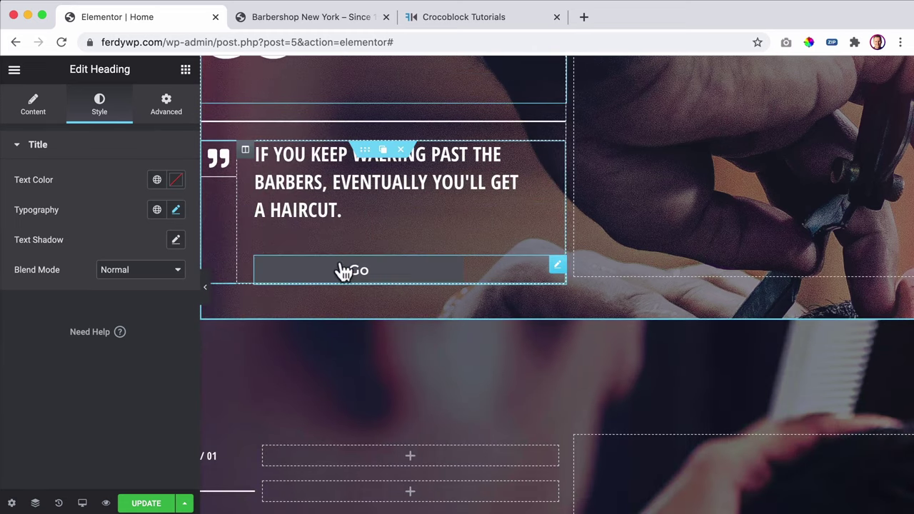
pyautogui.click(342, 282)
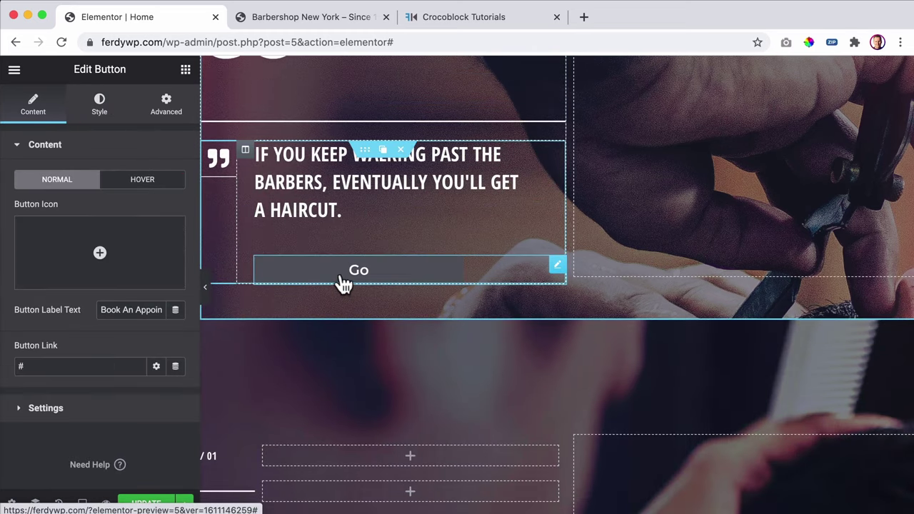
# - Make the button label uppercase, keeping the default font weight
pyautogui.click(99, 109)
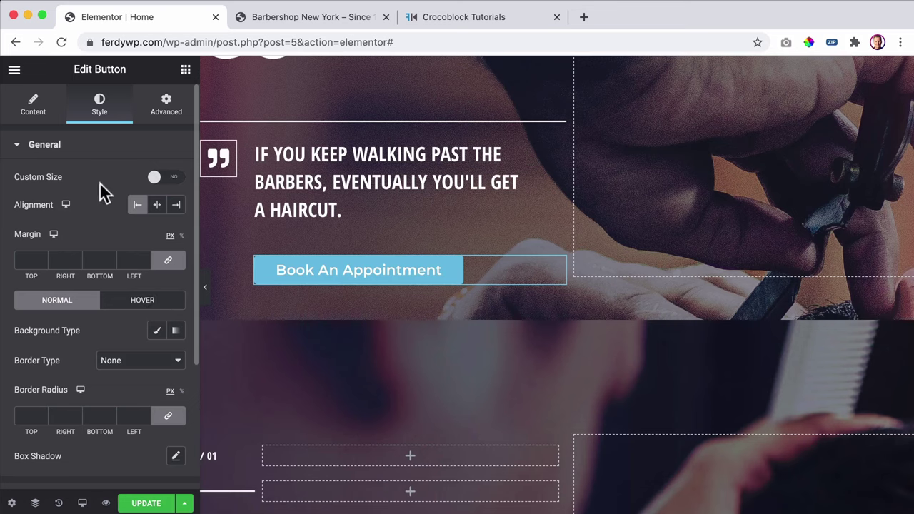
pyautogui.scroll(-5, 100, 191)
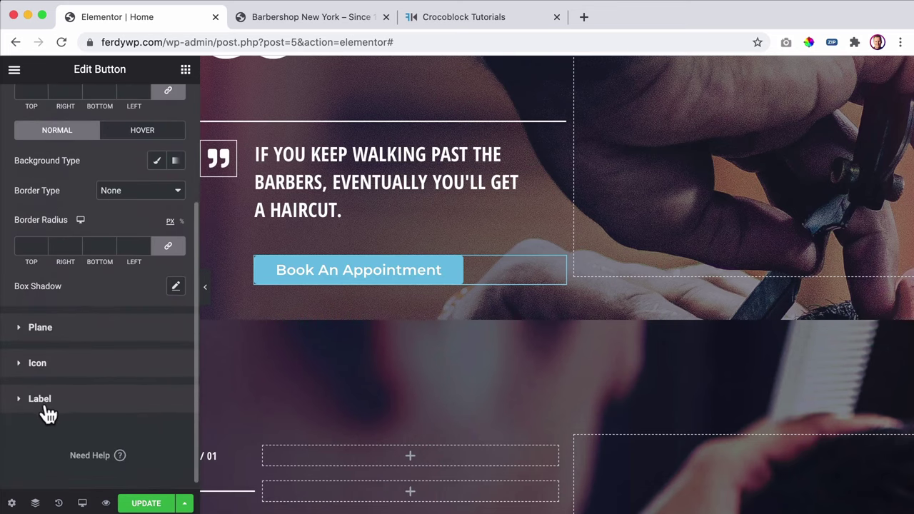
pyautogui.click(43, 402)
pyautogui.scroll(-2, 118, 327)
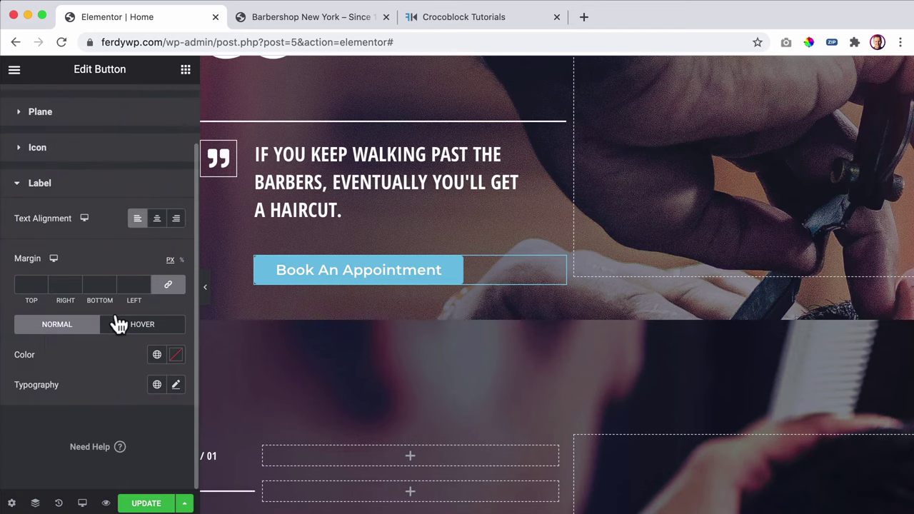
pyautogui.click(177, 386)
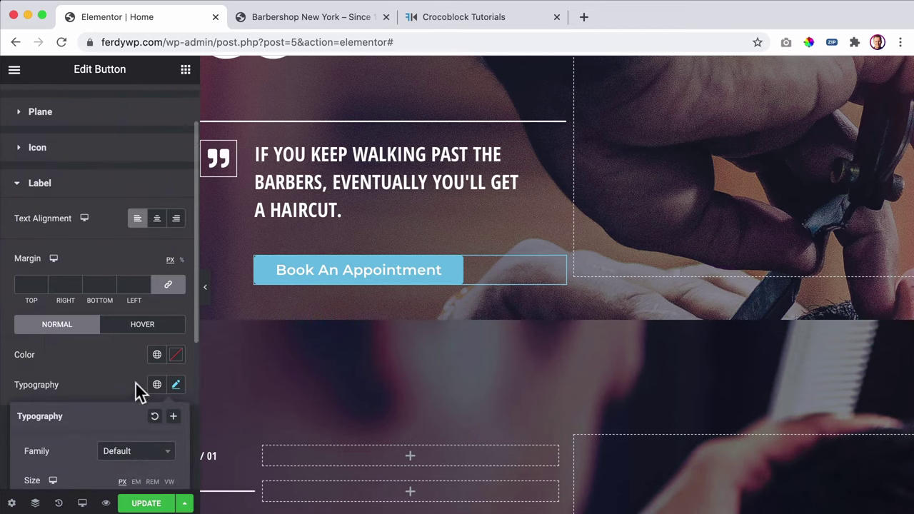
pyautogui.scroll(-5, 136, 390)
pyautogui.click(131, 373)
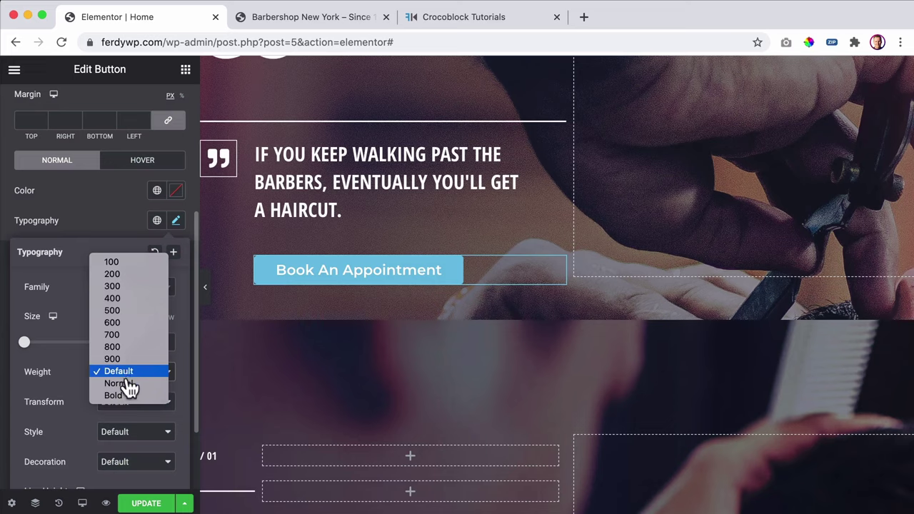
pyautogui.press('Escape')
pyautogui.click(122, 404)
pyautogui.press('Escape')
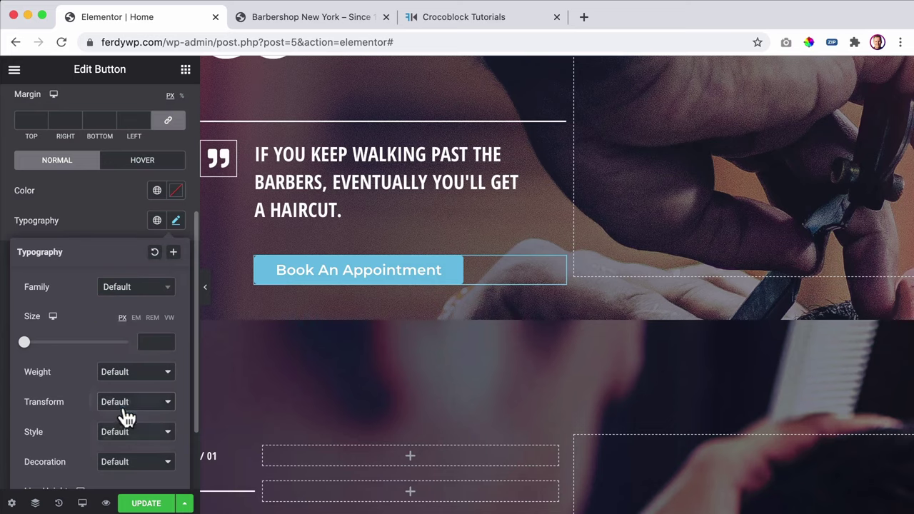
pyautogui.click(125, 418)
pyautogui.scroll(7, 101, 347)
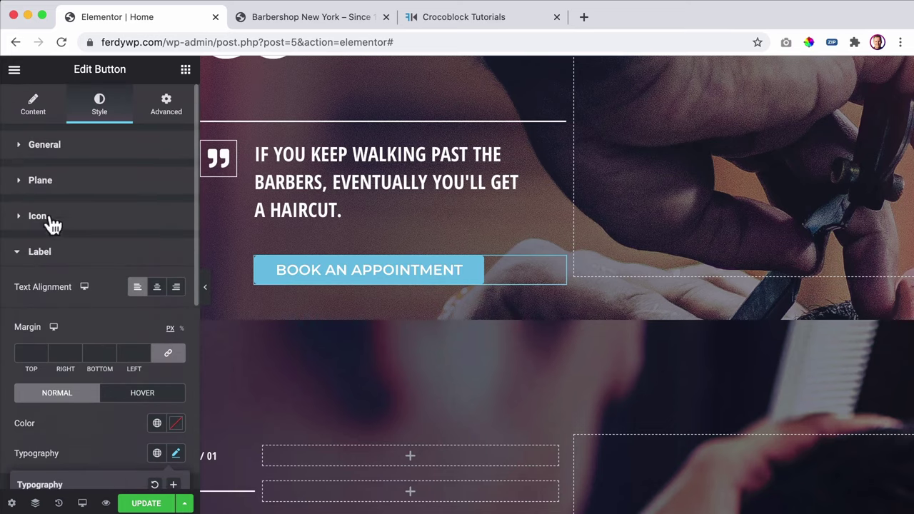
# - Give the button a Classic background using the Primary global colour
pyautogui.click(35, 182)
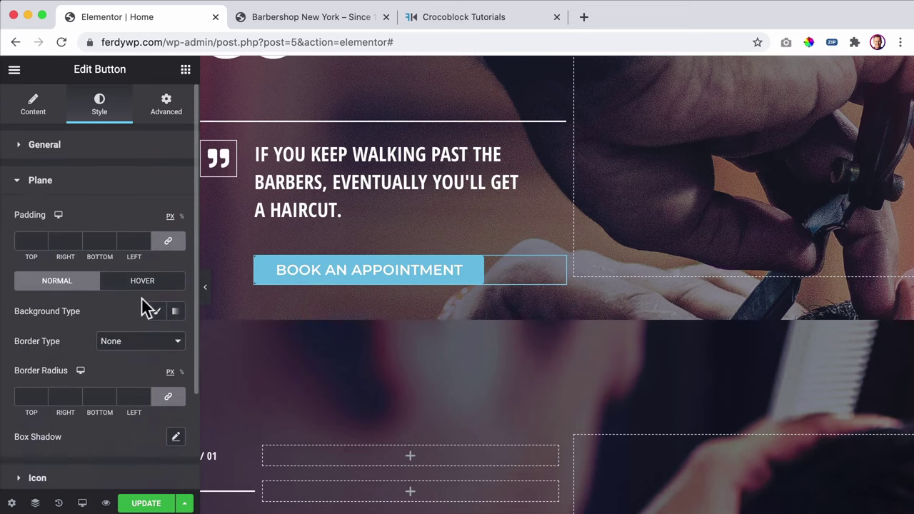
pyautogui.click(157, 315)
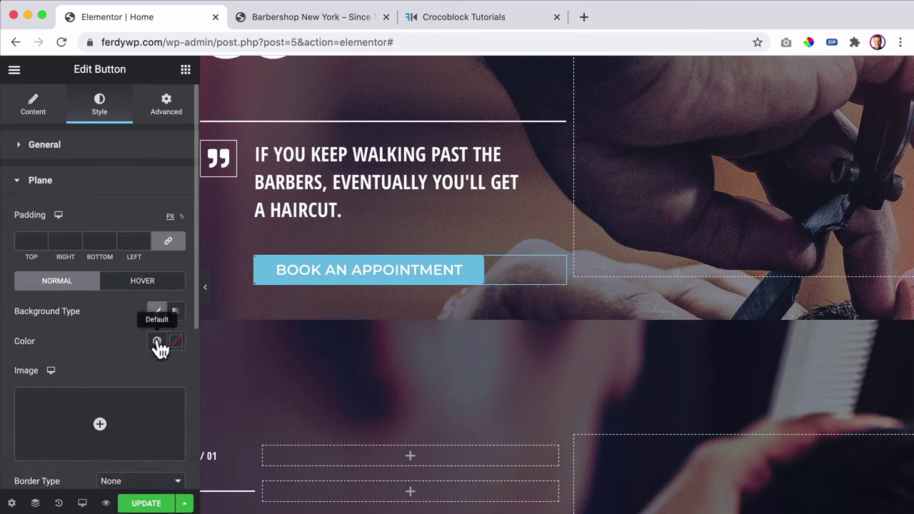
pyautogui.click(156, 340)
pyautogui.click(67, 408)
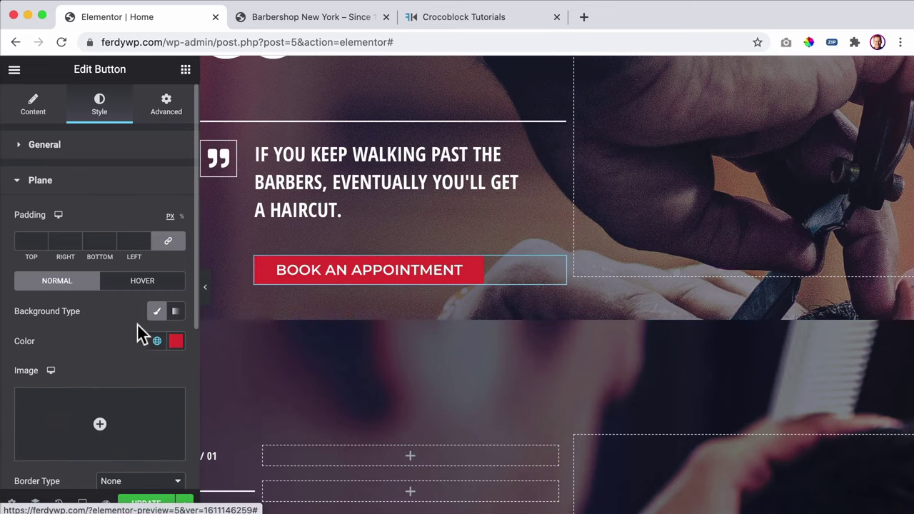
# - Use the Accent global colour as the hover background and save the page
pyautogui.click(146, 284)
pyautogui.click(157, 314)
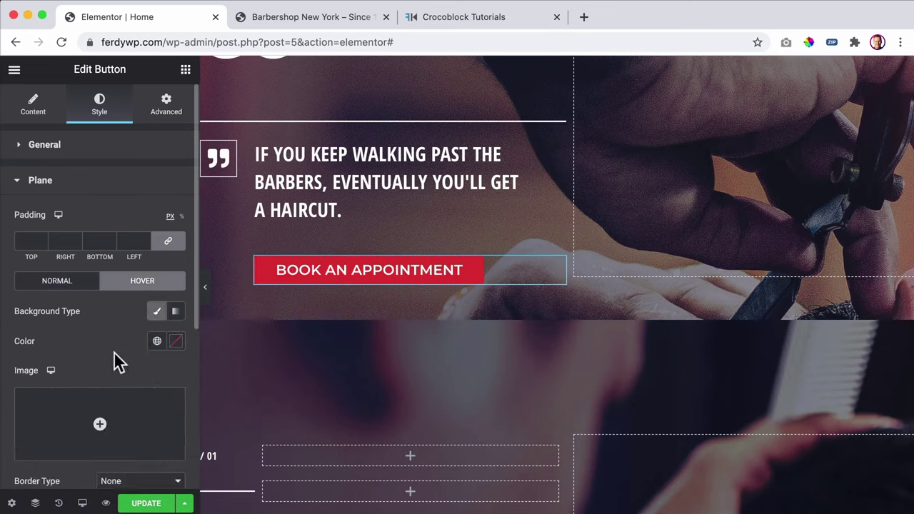
pyautogui.click(154, 348)
pyautogui.click(67, 482)
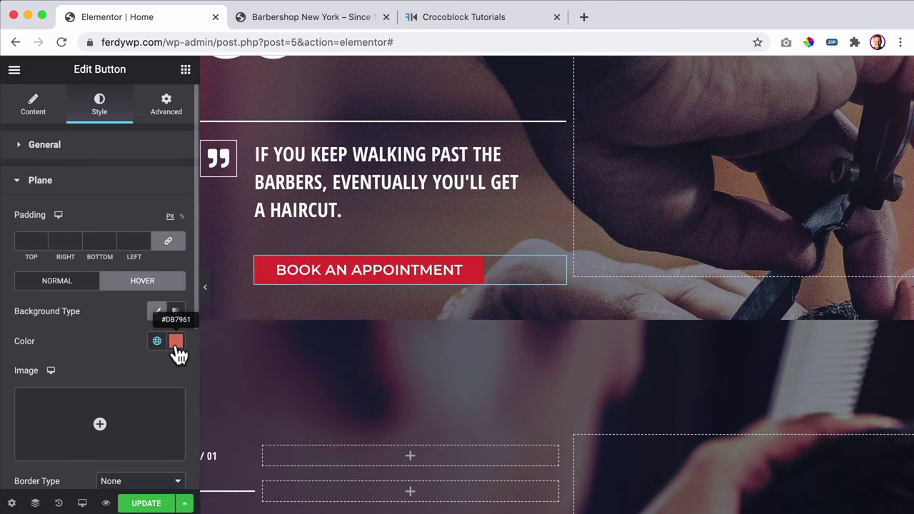
pyautogui.click(146, 504)
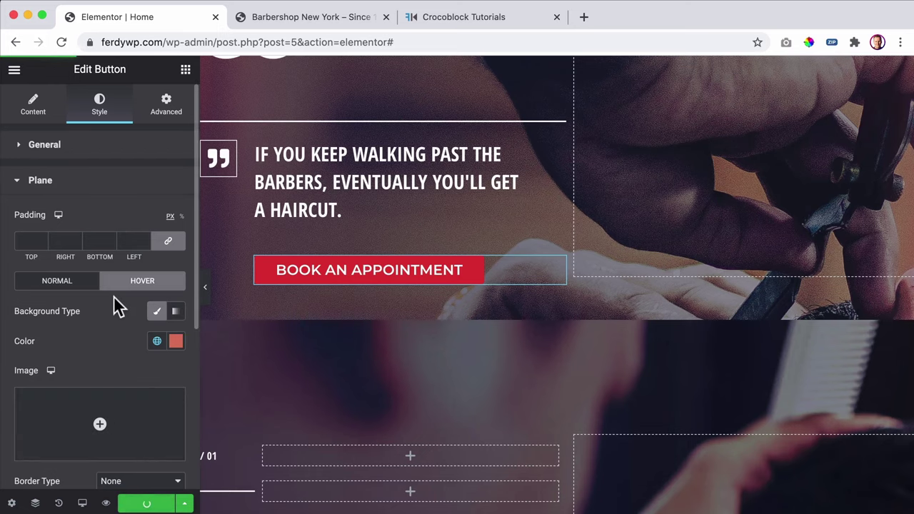
pyautogui.click(15, 72)
# - Review the Accent and Primary values in Site Settings' global colours
pyautogui.click(74, 136)
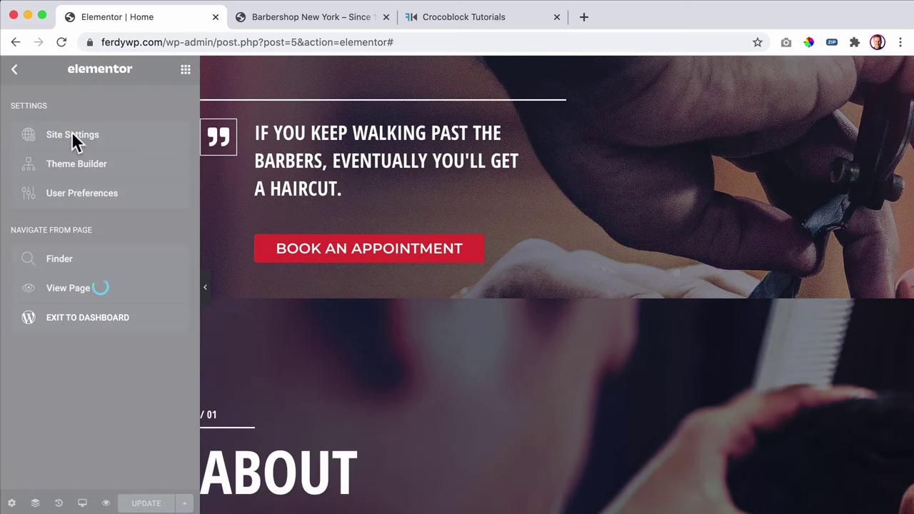
pyautogui.click(74, 135)
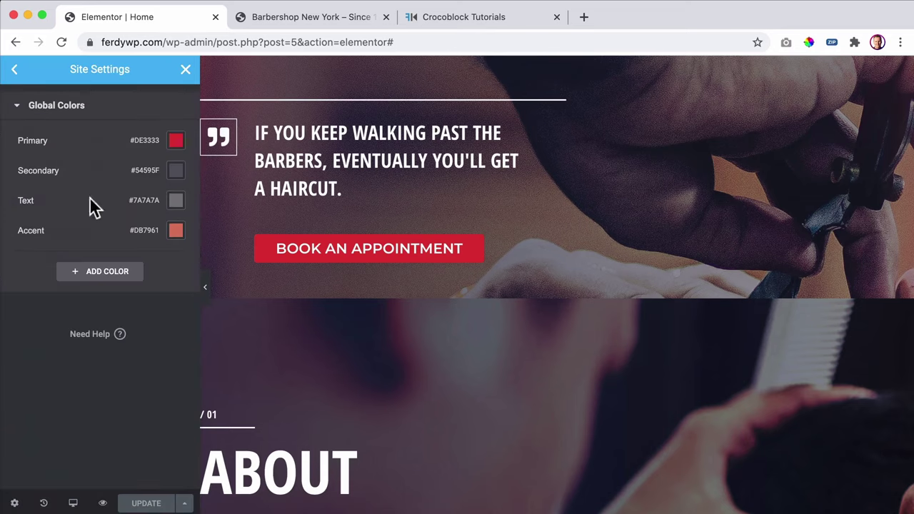
pyautogui.click(176, 233)
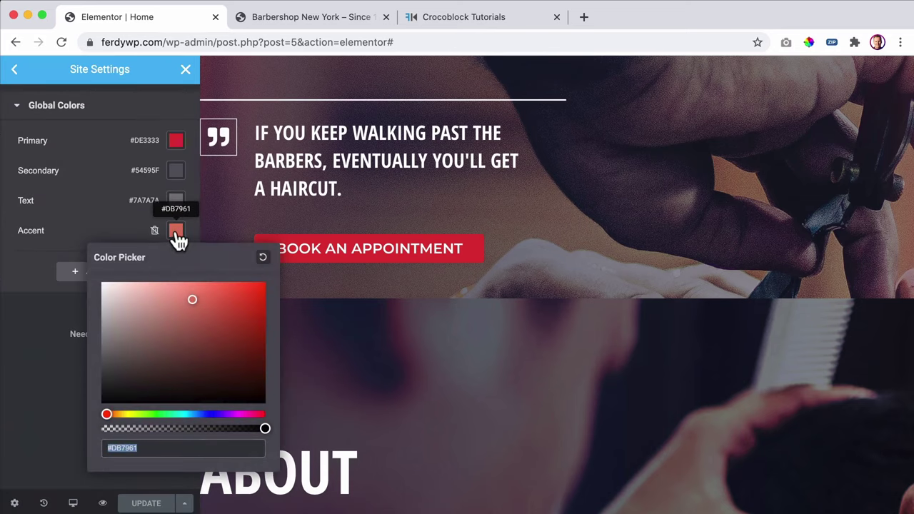
pyautogui.click(176, 141)
pyautogui.press('super+c')
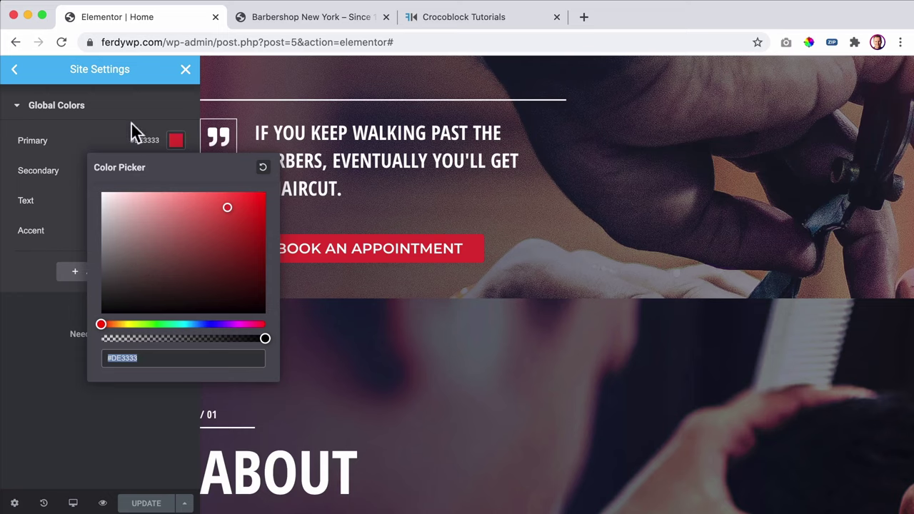
pyautogui.click(130, 120)
pyautogui.click(106, 120)
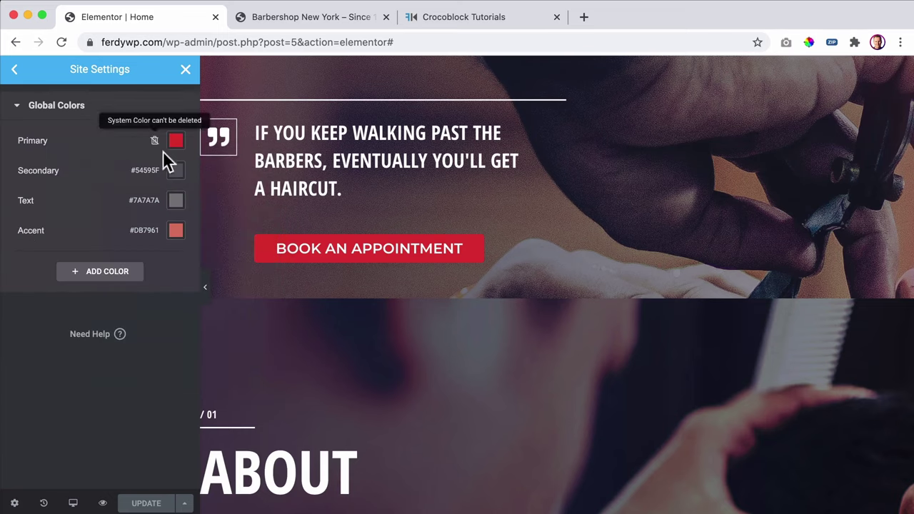
# - Change the Accent global colour to dark red #841F1F and save
pyautogui.click(176, 232)
pyautogui.press('super+v')
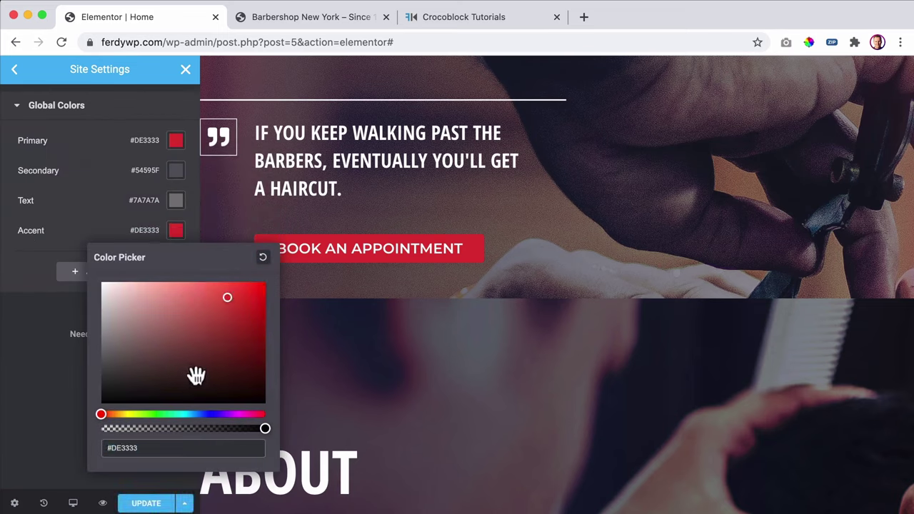
pyautogui.moveTo(226, 297); pyautogui.dragTo(226, 340)
pyautogui.click(71, 230)
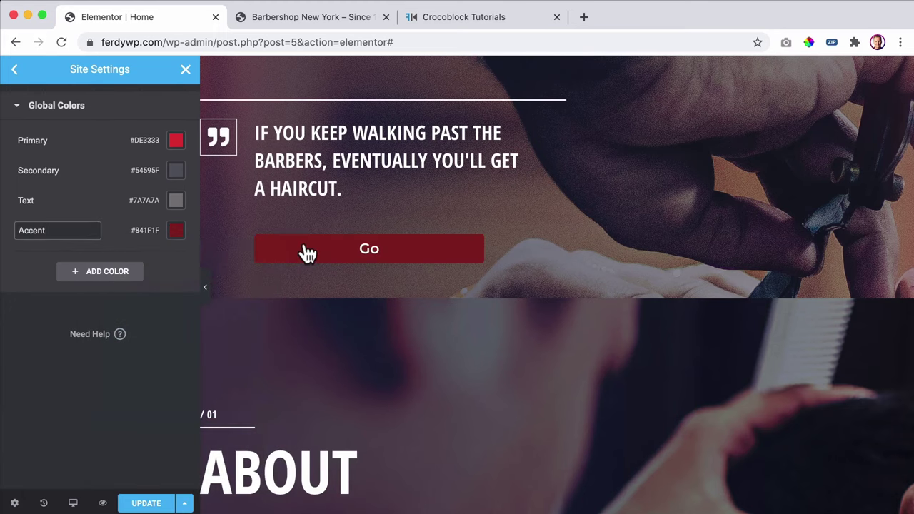
pyautogui.scroll(1, 676, 289)
pyautogui.scroll(5, 676, 289)
pyautogui.scroll(-4, 434, 291)
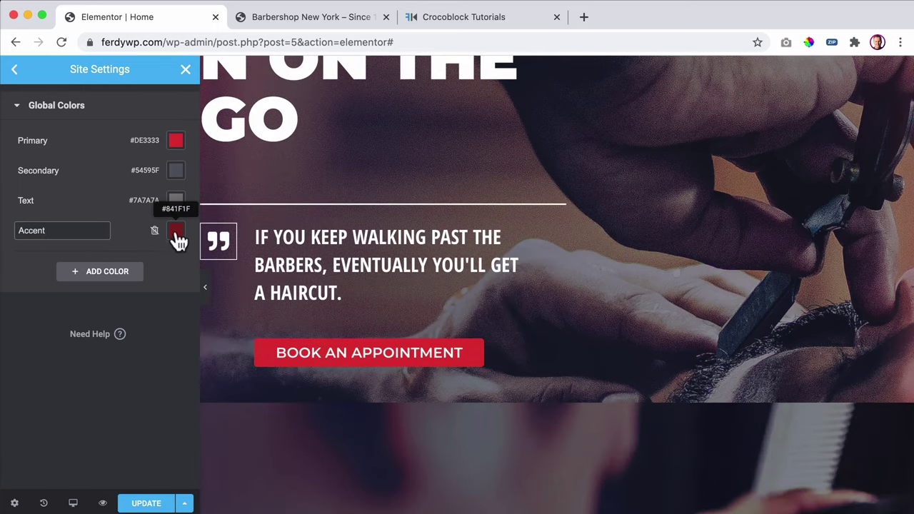
pyautogui.click(148, 503)
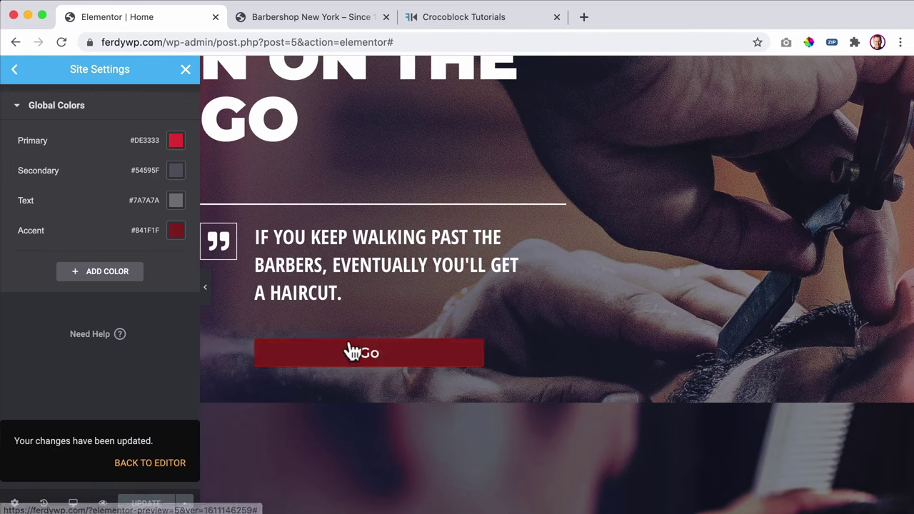
# - Replace the button's hover label 'Go' with 'Book An Appointment'
pyautogui.click(186, 71)
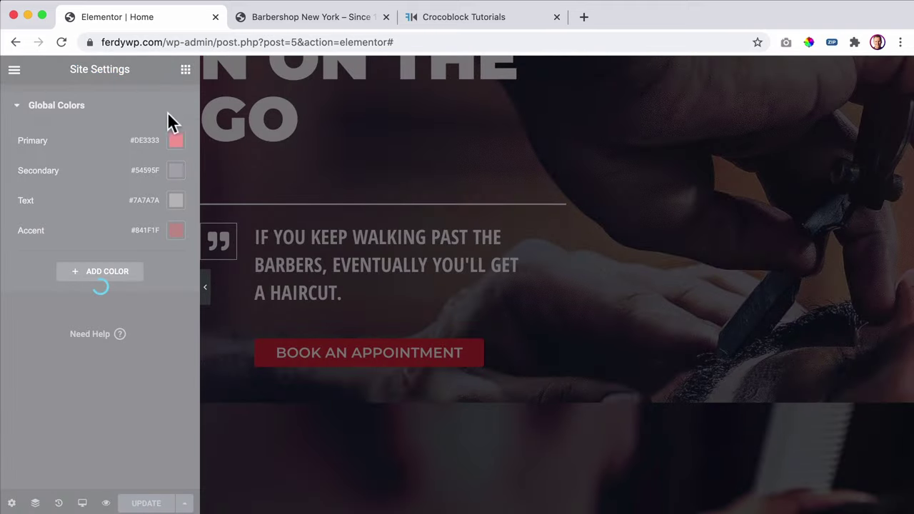
pyautogui.scroll(5, 665, 383)
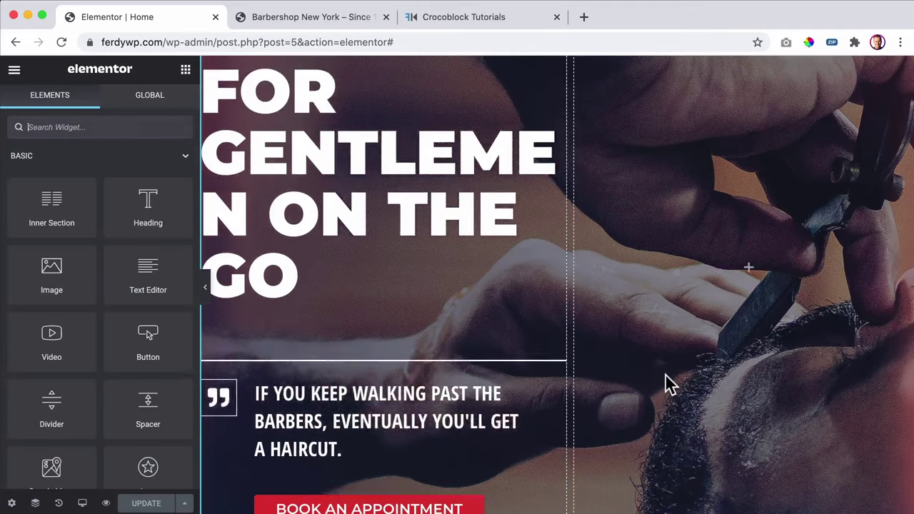
pyautogui.scroll(-4, 547, 363)
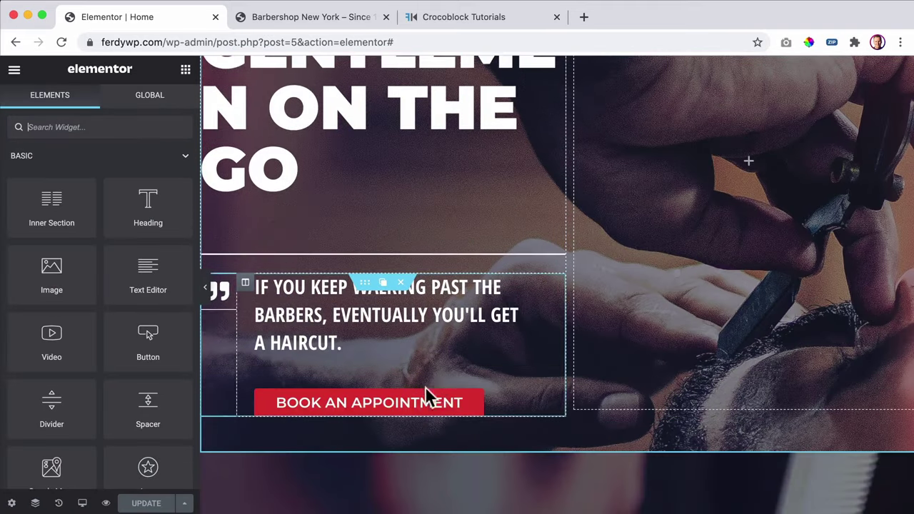
pyautogui.click(407, 414)
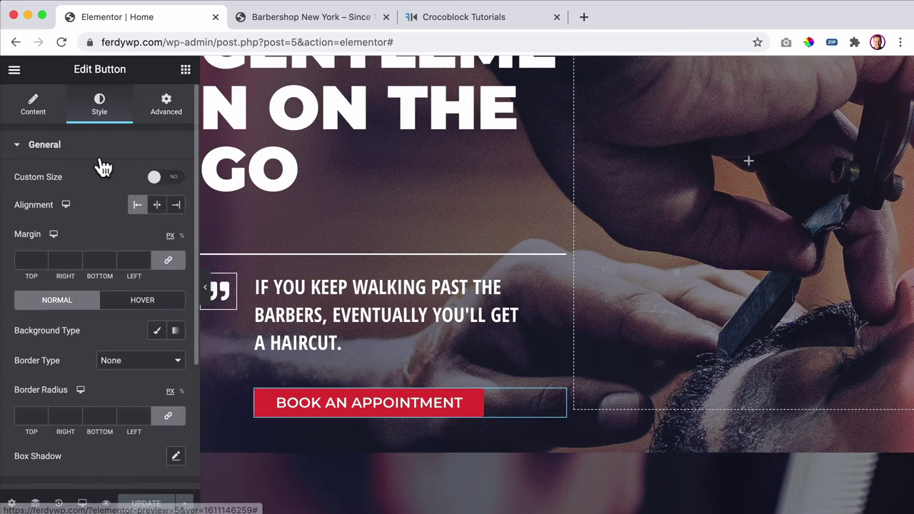
pyautogui.click(35, 107)
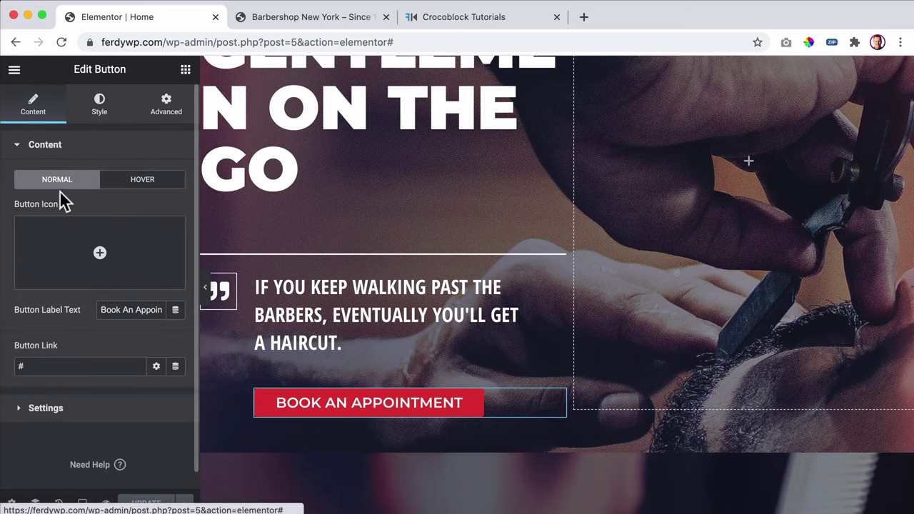
pyautogui.click(117, 180)
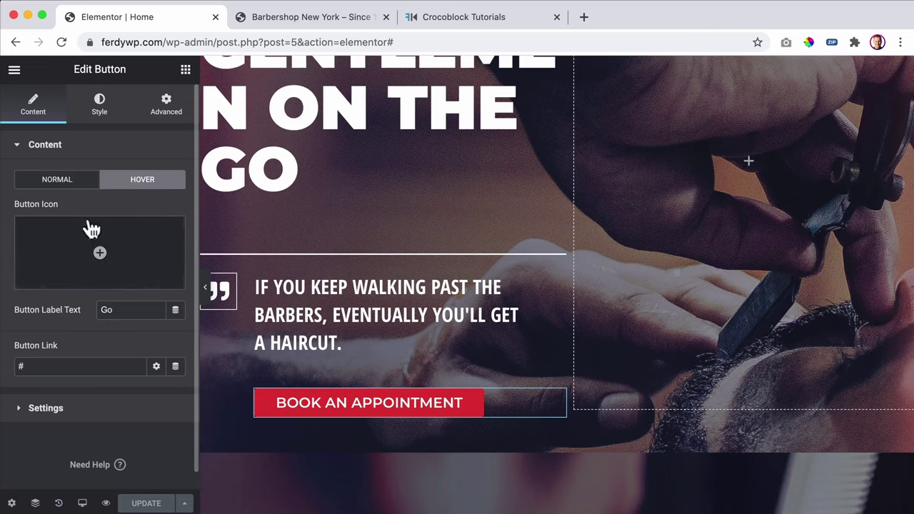
pyautogui.click(60, 180)
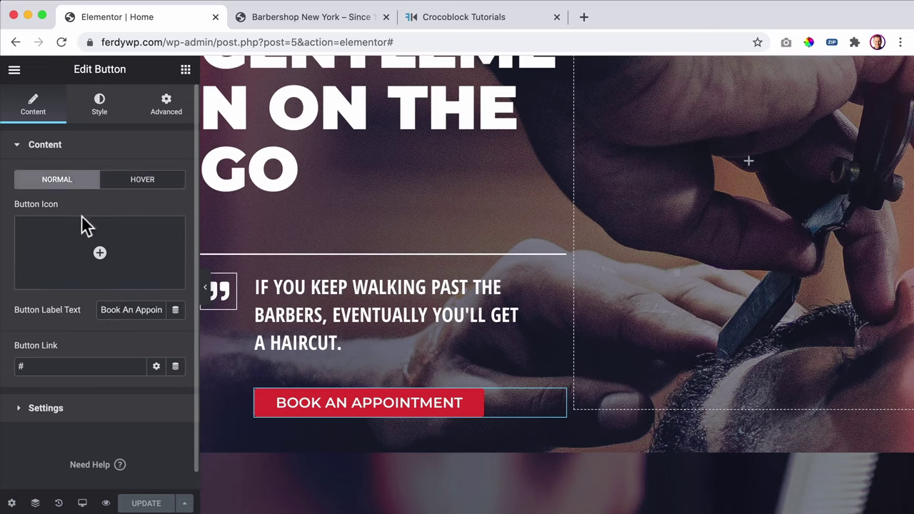
pyautogui.click(127, 184)
pyautogui.write('Book')
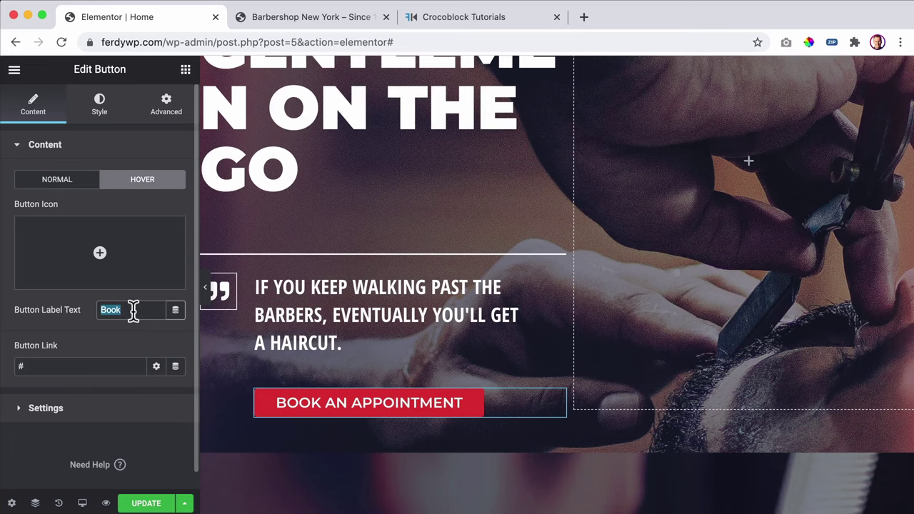
pyautogui.press('super+v')
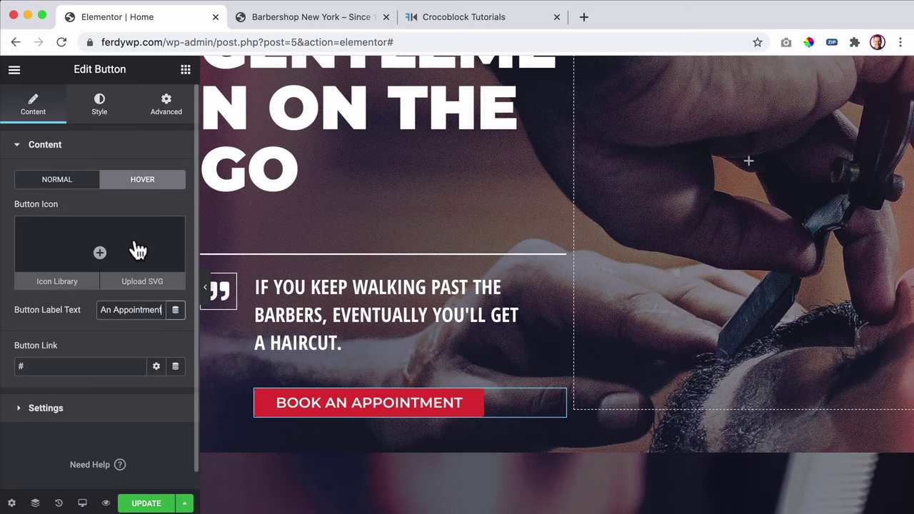
pyautogui.click(100, 107)
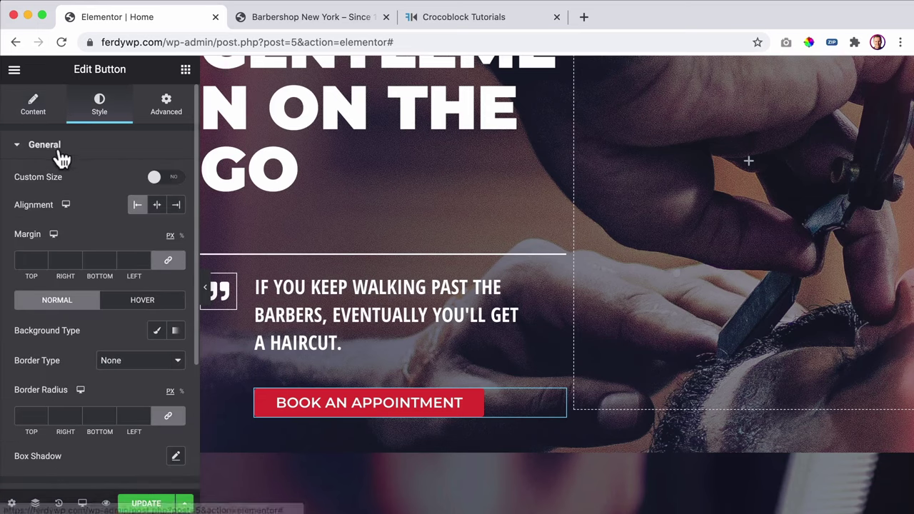
# - Reset the button's hover box shadow to its default
pyautogui.click(141, 301)
pyautogui.scroll(-5, 132, 332)
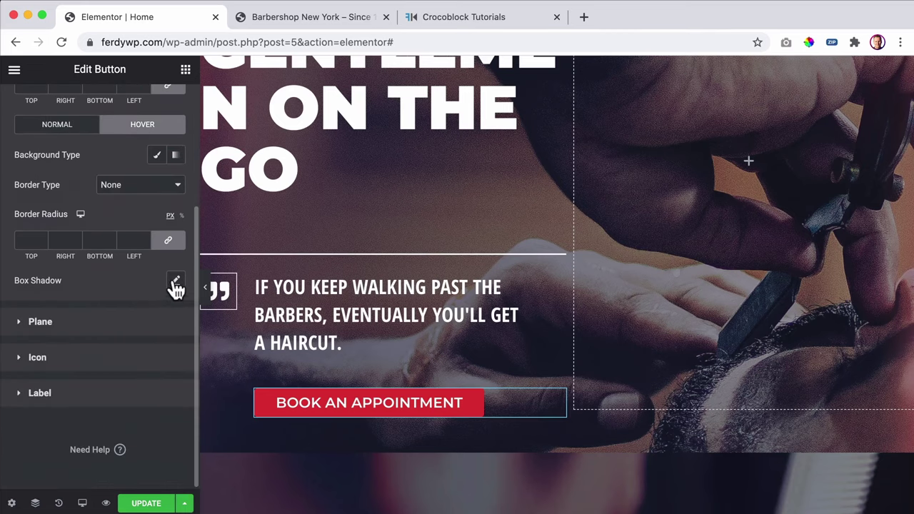
pyautogui.click(175, 282)
pyautogui.click(172, 286)
pyautogui.click(152, 284)
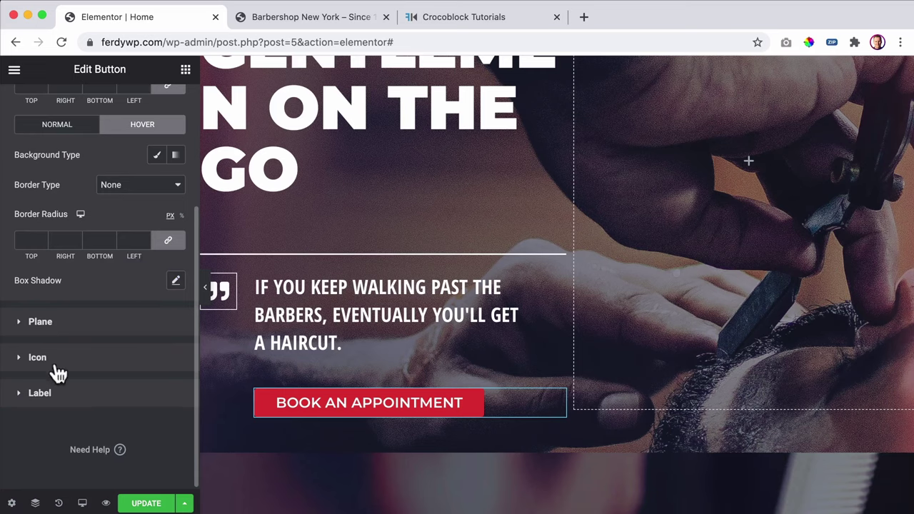
# - Set the button label's hover text transform to Uppercase
pyautogui.click(70, 394)
pyautogui.scroll(-2, 114, 342)
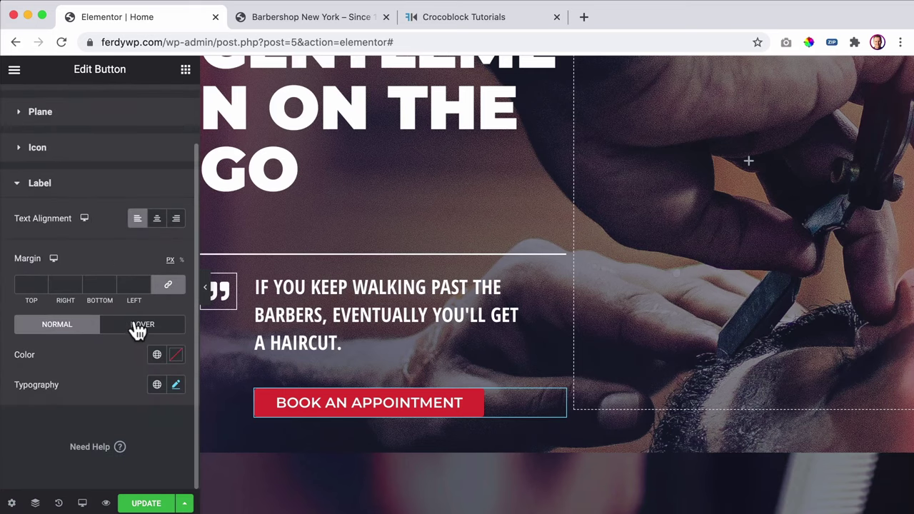
pyautogui.click(137, 326)
pyautogui.click(176, 386)
pyautogui.scroll(-3, 107, 400)
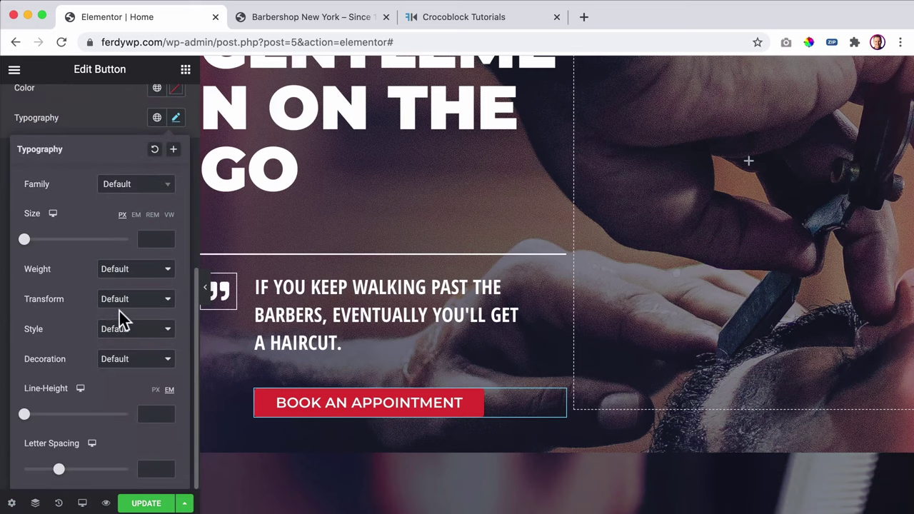
pyautogui.click(120, 303)
pyautogui.click(121, 312)
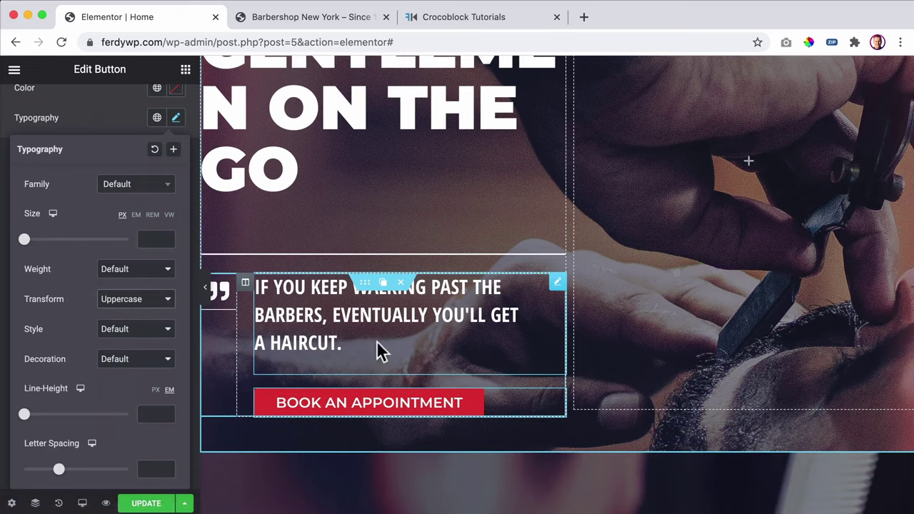
pyautogui.scroll(5, 186, 457)
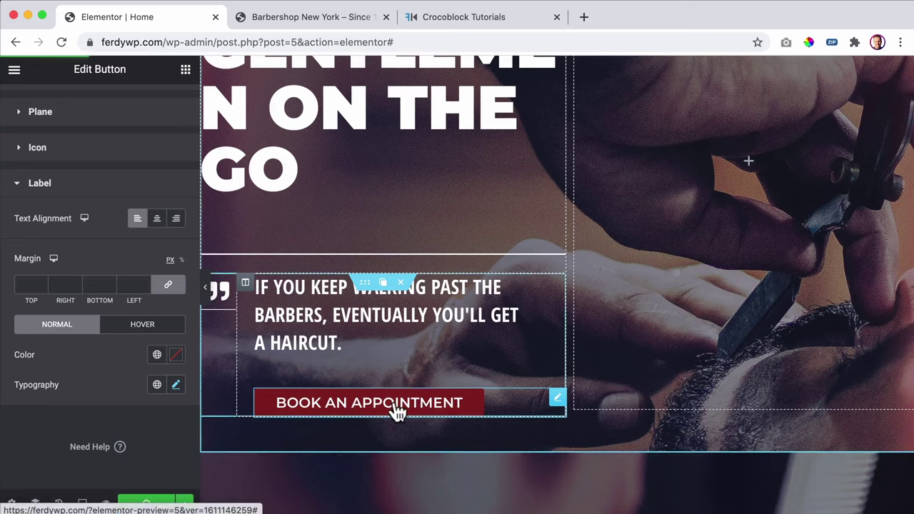
pyautogui.scroll(2, 74, 212)
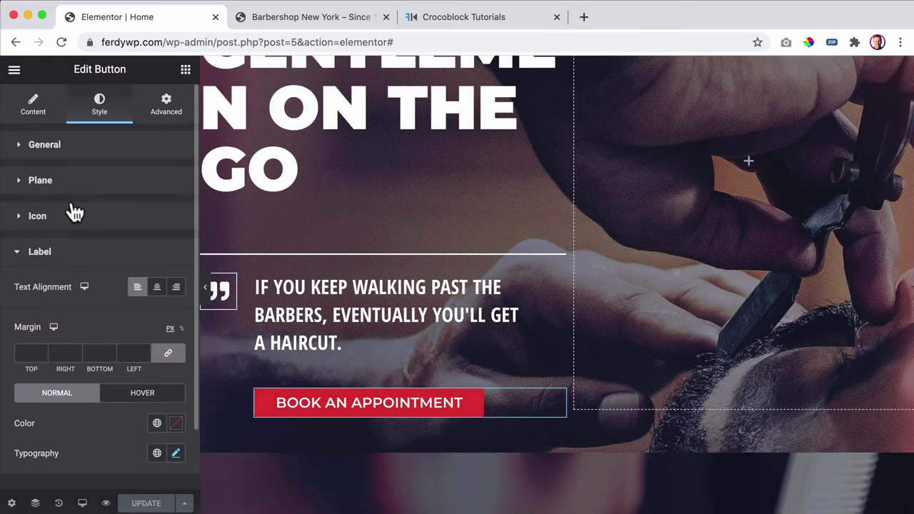
pyautogui.click(33, 114)
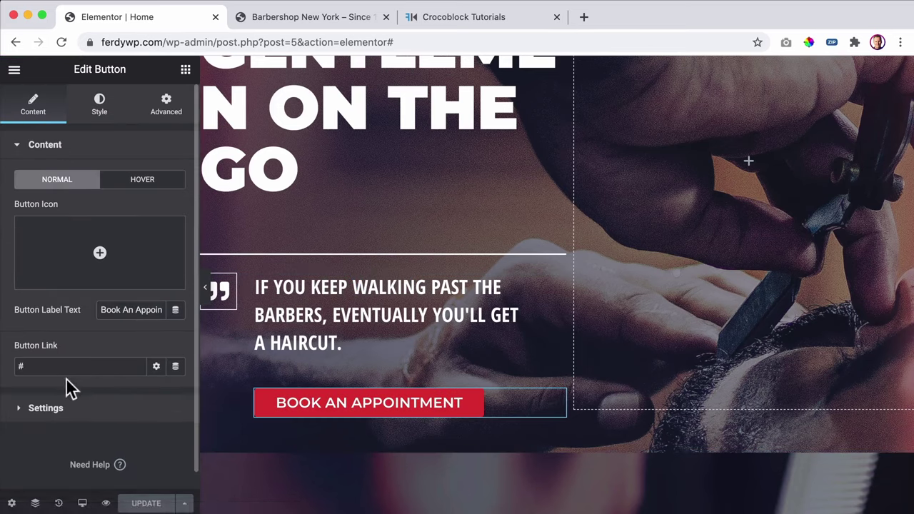
# - Attach the Book Form Popup to the button in JetPopup, triggered by clicking the widget
pyautogui.click(171, 116)
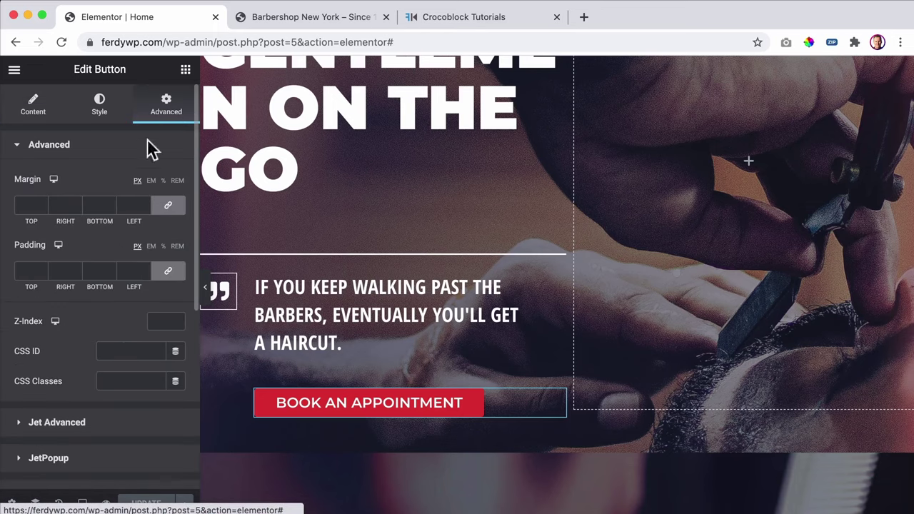
pyautogui.scroll(-4, 62, 259)
pyautogui.click(47, 331)
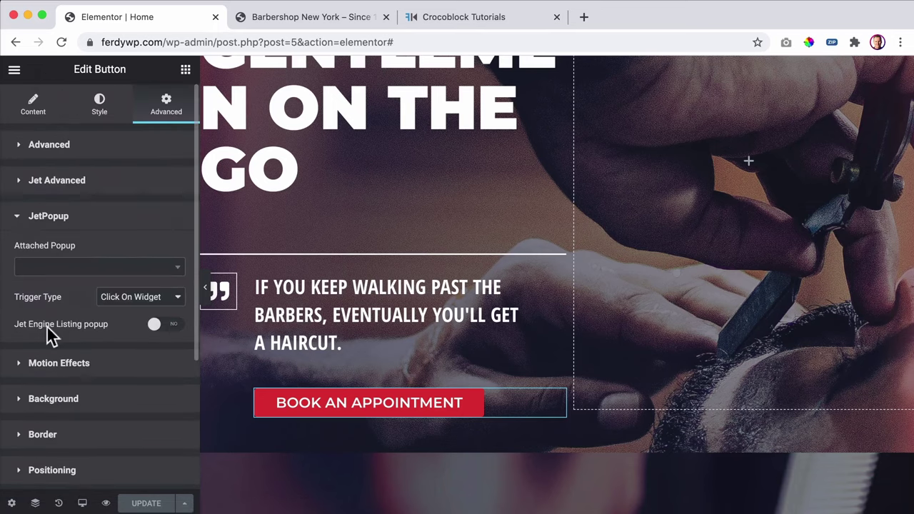
pyautogui.click(71, 268)
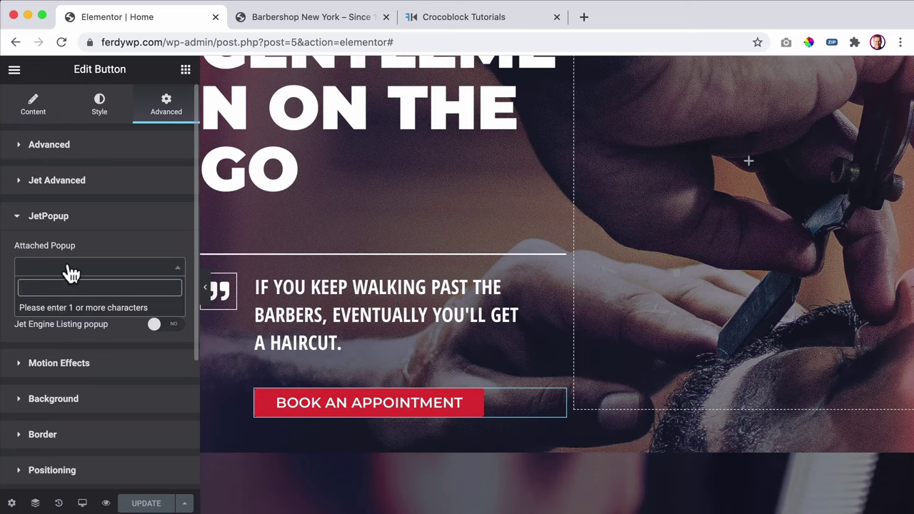
pyautogui.write('nook')
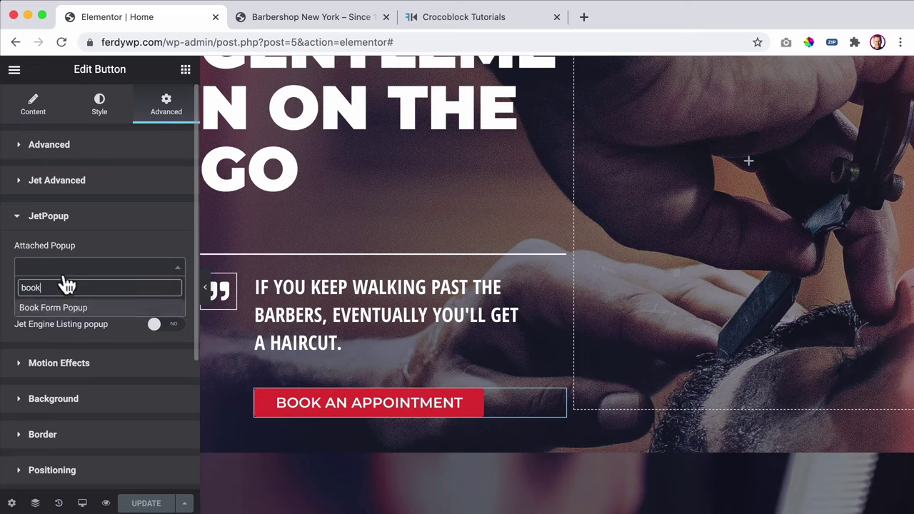
pyautogui.click(60, 307)
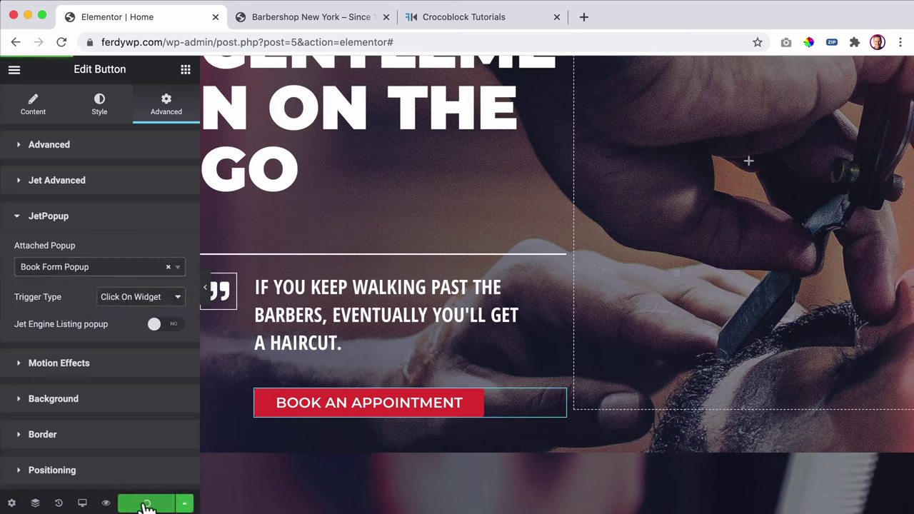
# - Reload the live home page and open the Book an Appointment popup
pyautogui.click(294, 20)
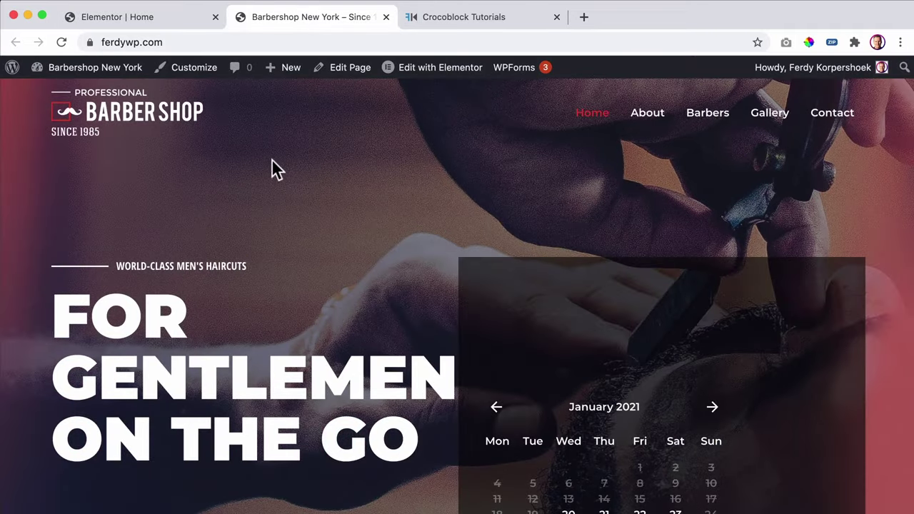
pyautogui.press('super+r')
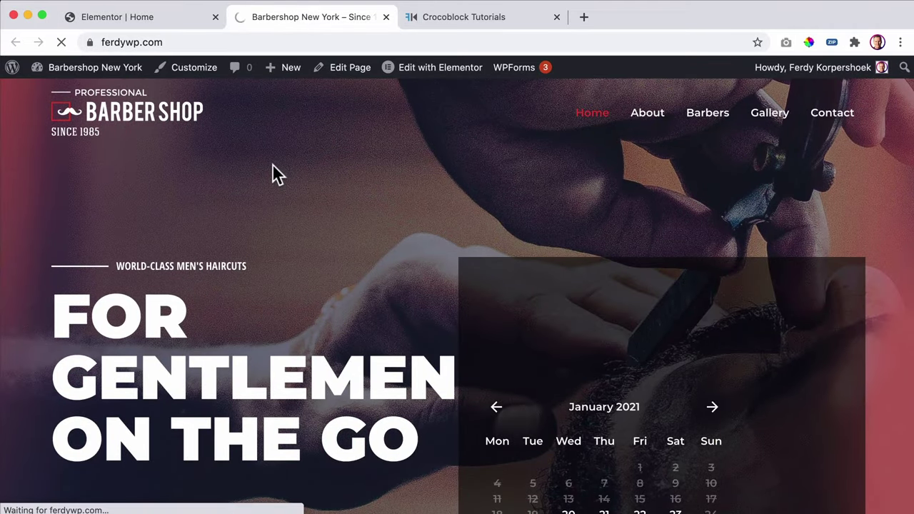
pyautogui.scroll(-5, 373, 207)
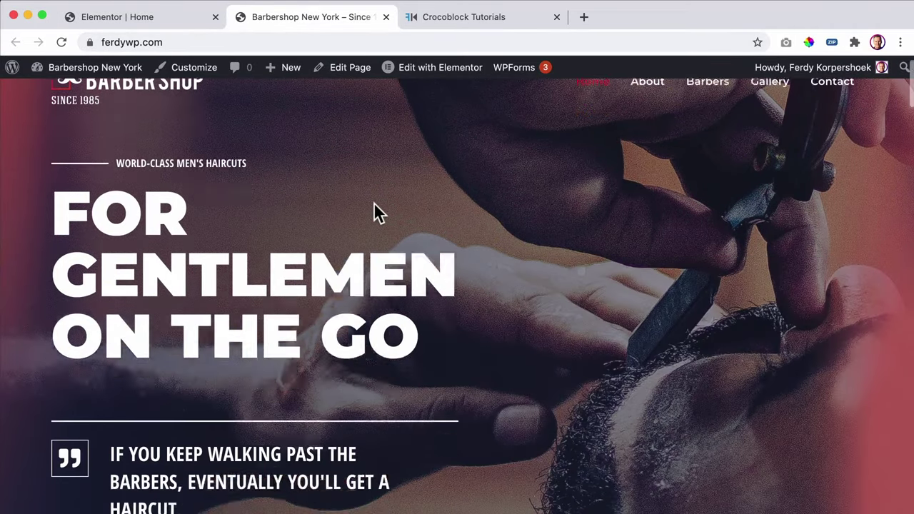
pyautogui.click(222, 359)
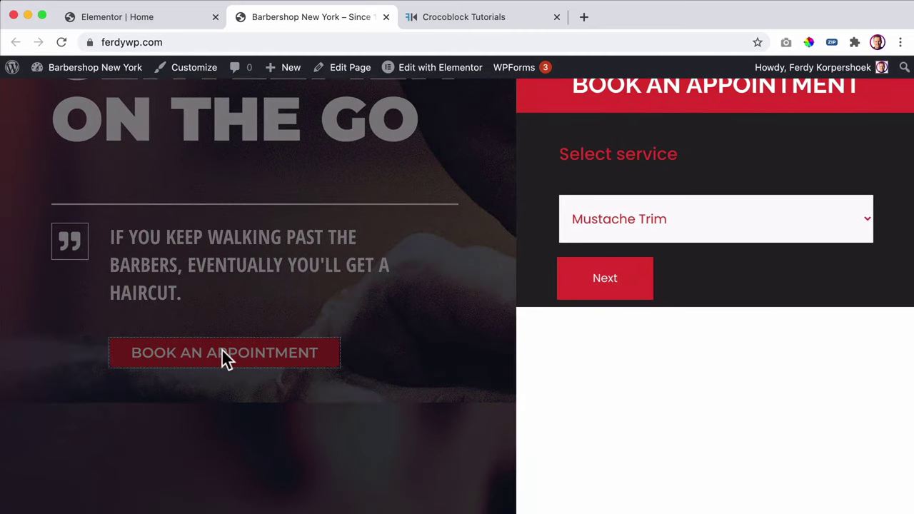
# - Choose Beard Trim as the service and pick a barber
pyautogui.click(698, 218)
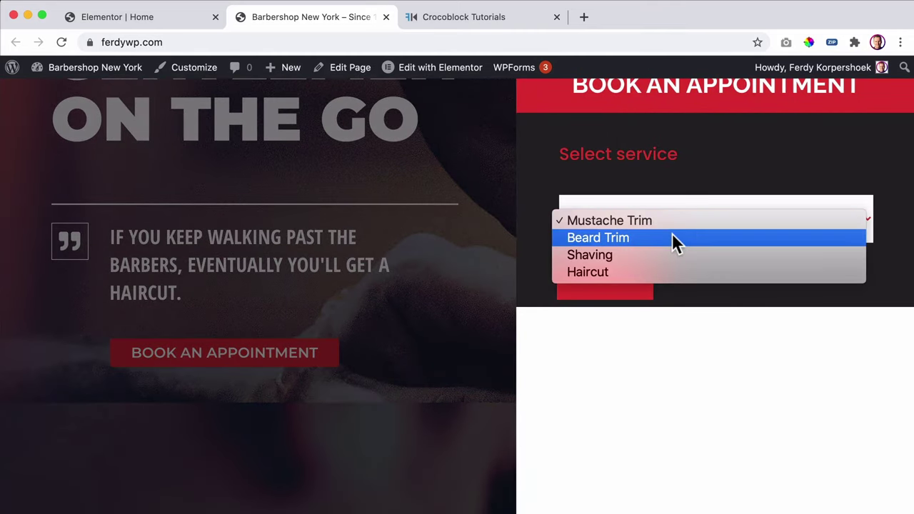
pyautogui.click(671, 236)
pyautogui.click(603, 280)
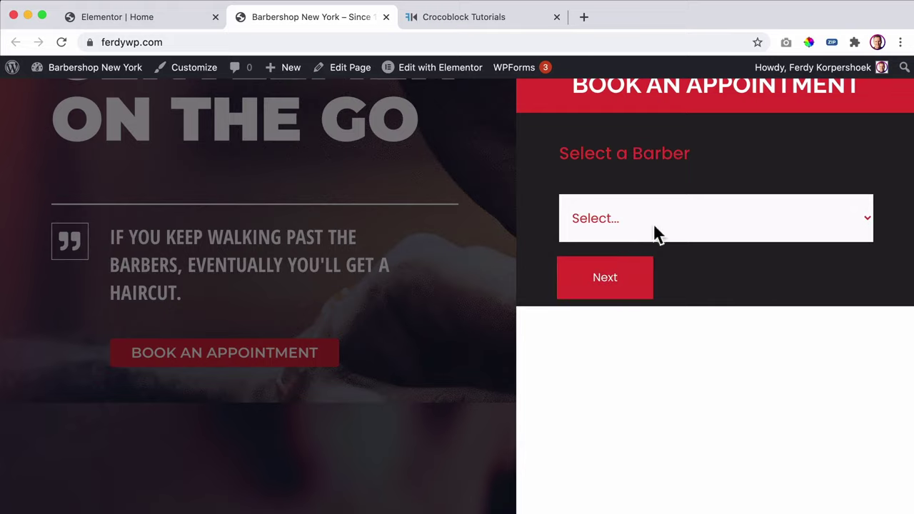
pyautogui.click(660, 227)
pyautogui.click(653, 238)
pyautogui.click(621, 280)
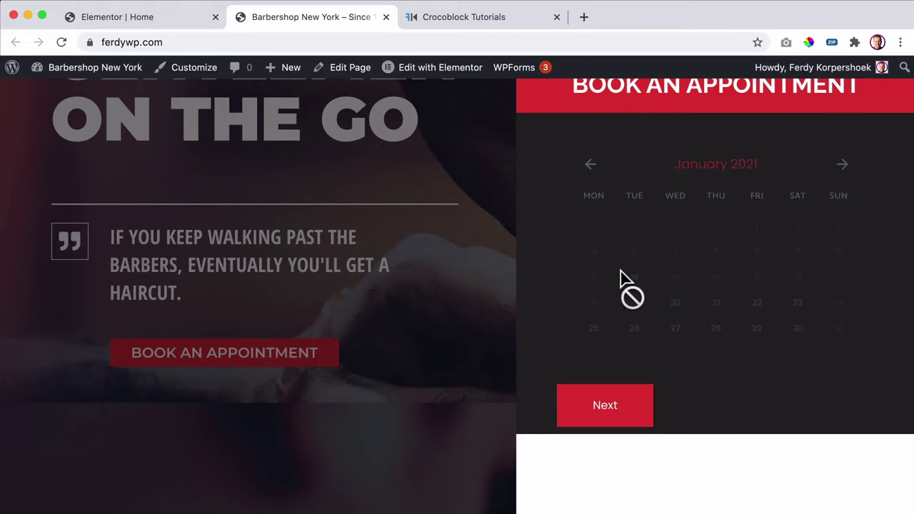
# - Book January 21, 11:00–11:30 AM and reach the contact form showing Total $30.00
pyautogui.click(716, 303)
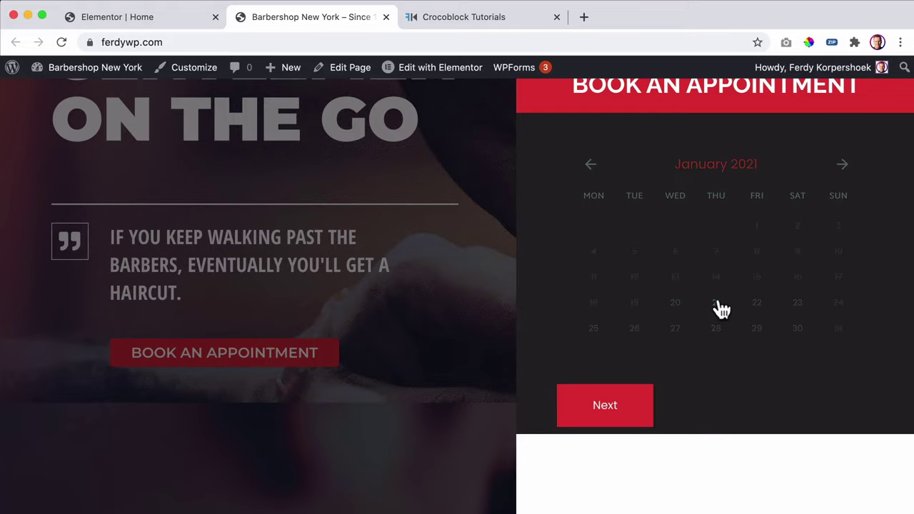
pyautogui.scroll(-2, 708, 331)
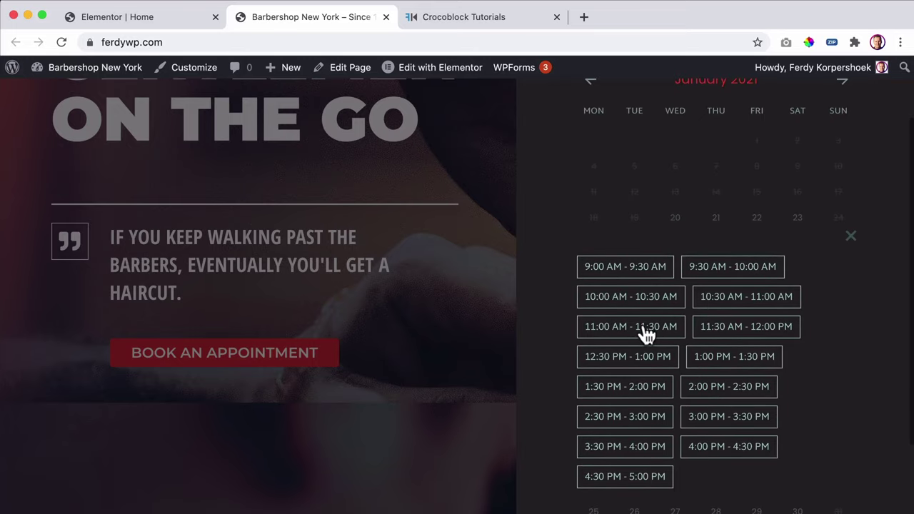
pyautogui.click(639, 330)
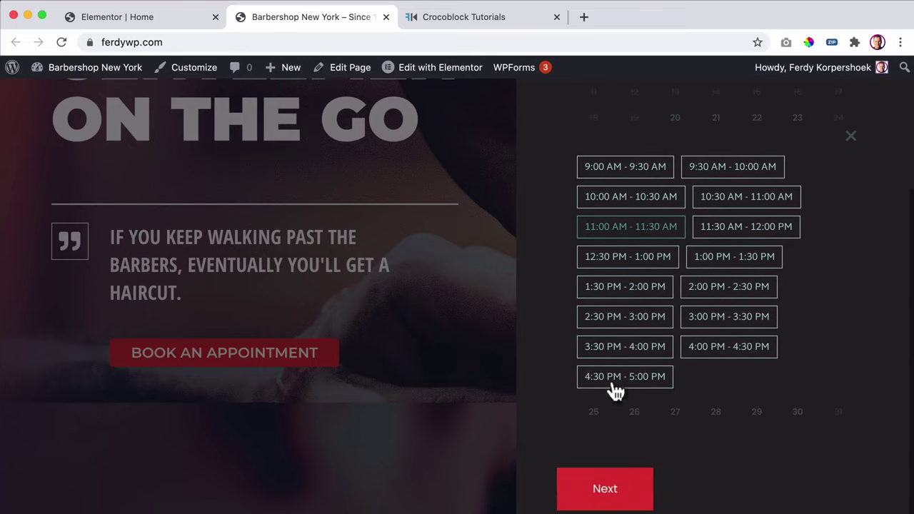
pyautogui.click(604, 488)
pyautogui.scroll(2, 648, 224)
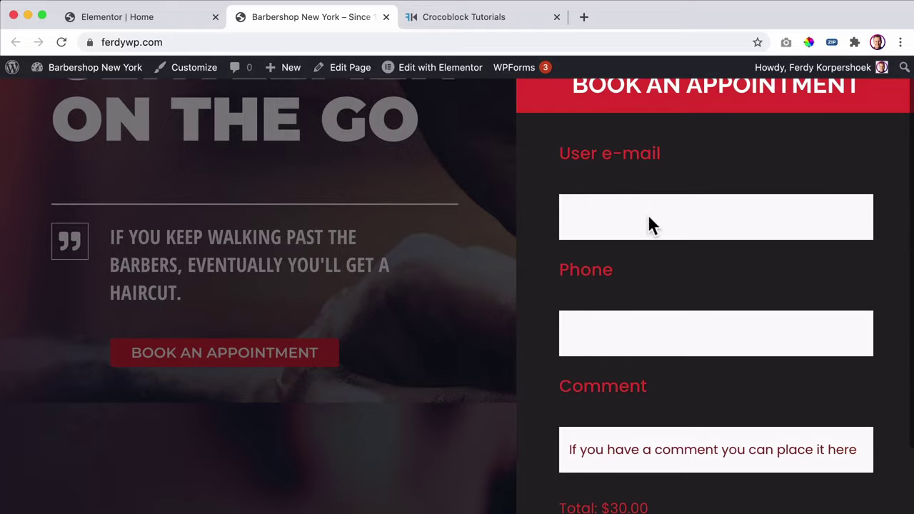
pyautogui.click(645, 220)
pyautogui.scroll(-2, 651, 229)
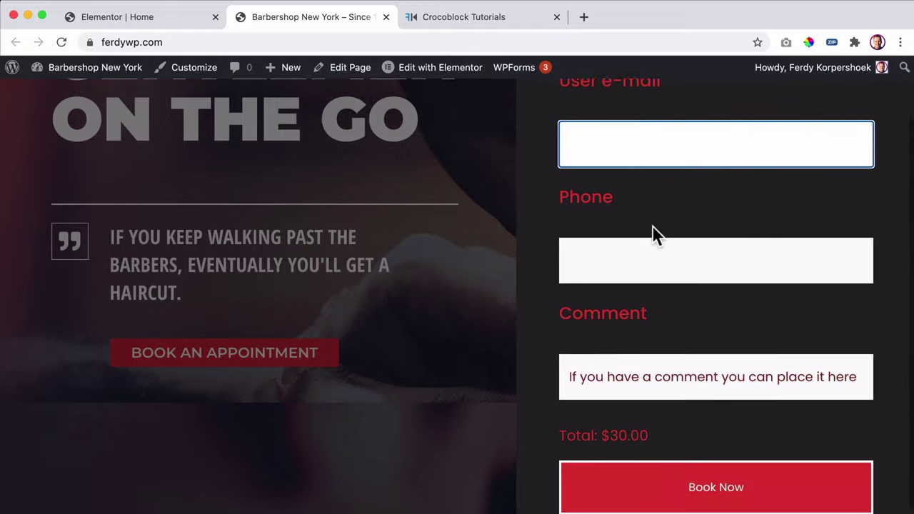
pyautogui.click(632, 357)
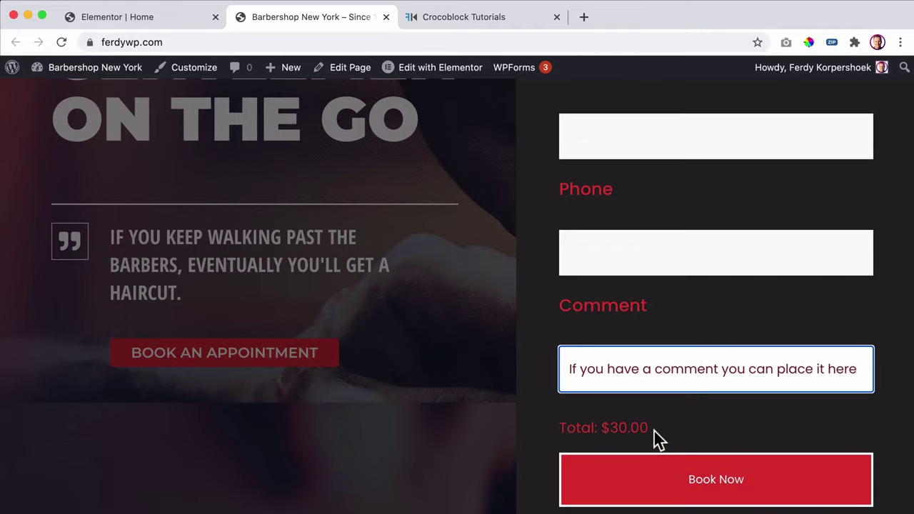
pyautogui.scroll(2, 575, 365)
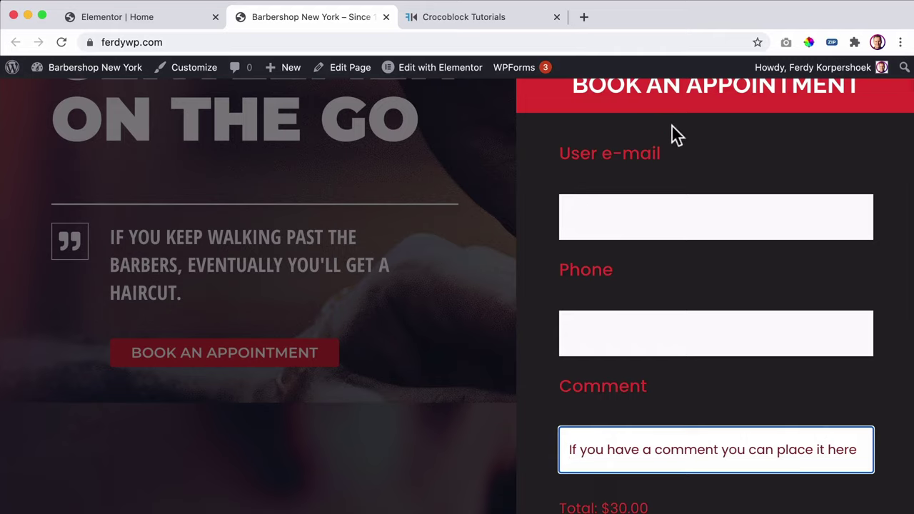
# - Open the Book Form Popup template, select its booking form, then return to the Home editor
pyautogui.moveTo(416, 69)
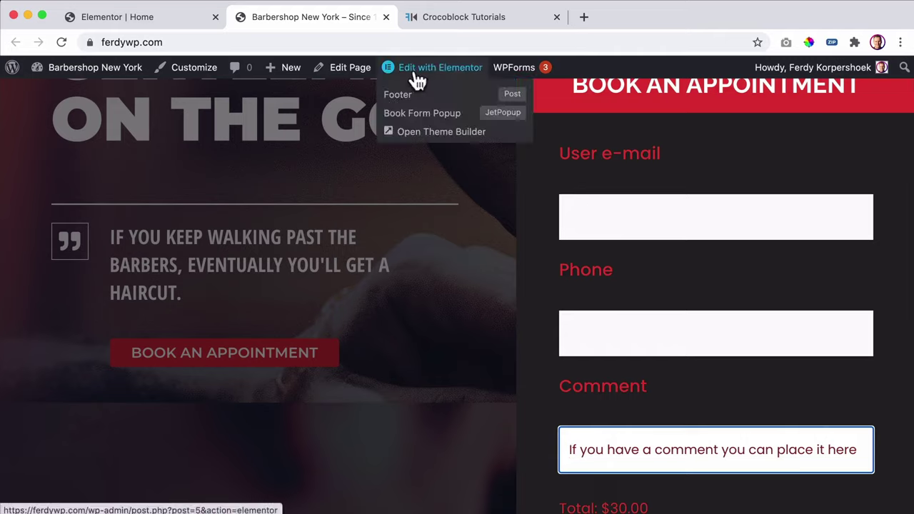
pyautogui.click(434, 121)
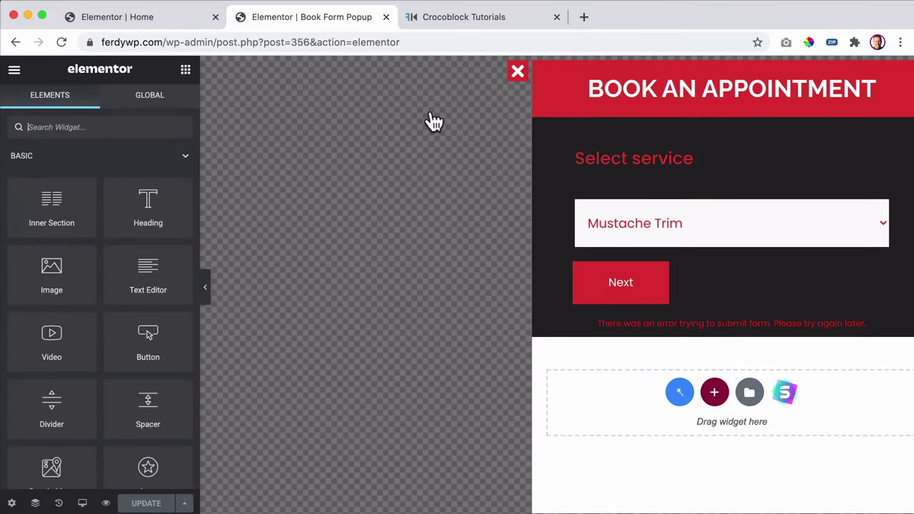
pyautogui.click(651, 293)
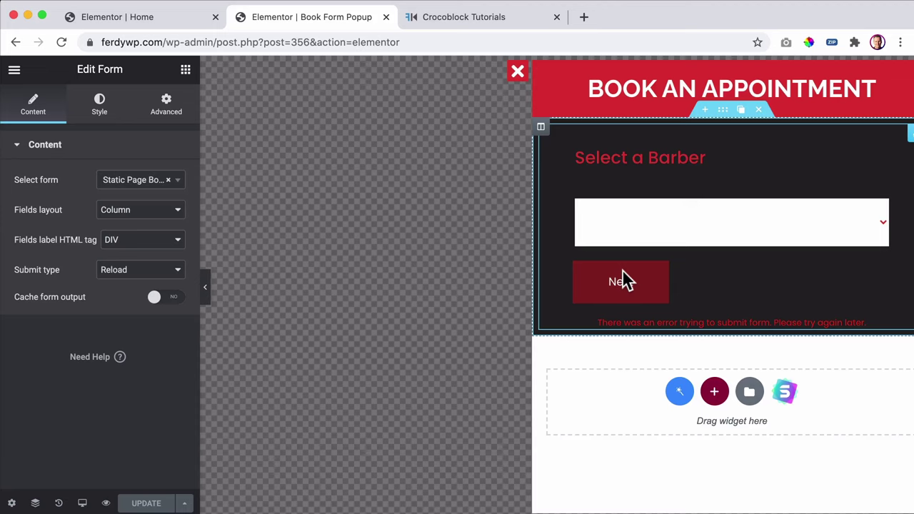
pyautogui.click(150, 17)
# - Leave the editor for WordPress admin and open the Static Page Booking Form in JetEngine Forms
pyautogui.click(14, 69)
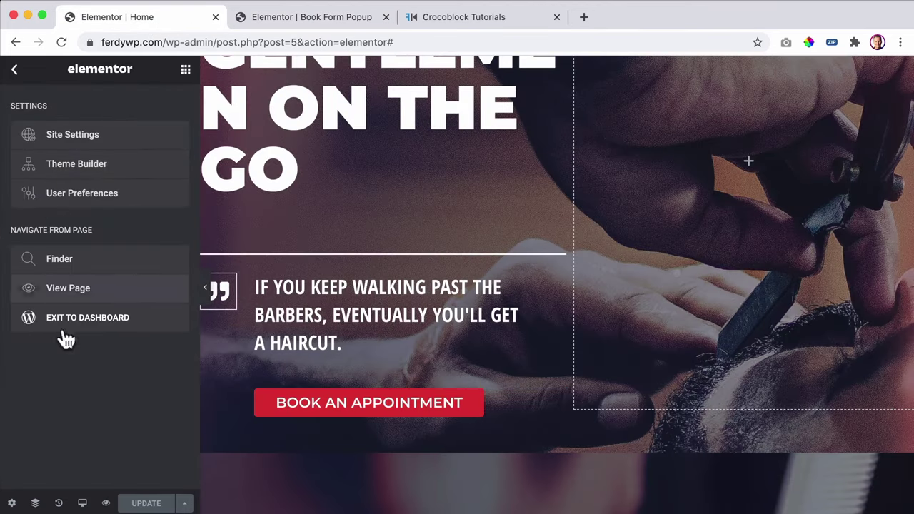
pyautogui.click(82, 328)
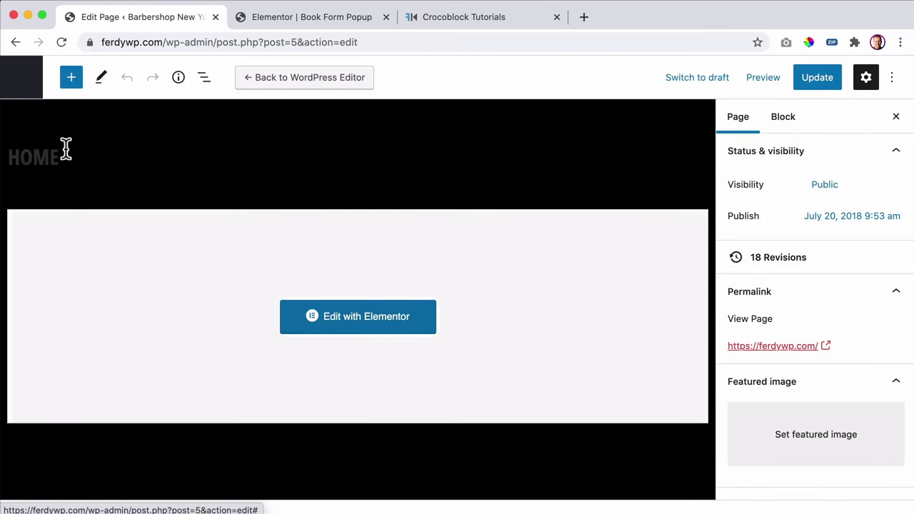
pyautogui.click(37, 87)
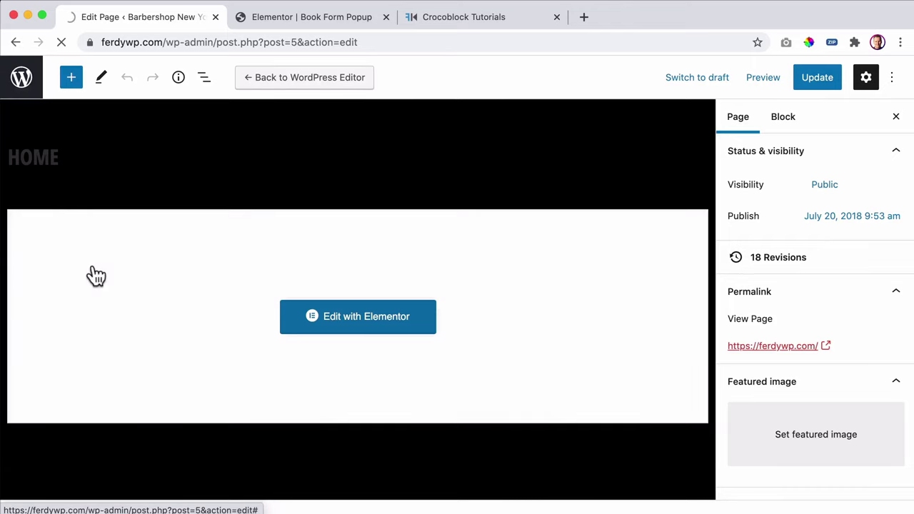
pyautogui.scroll(-5, 93, 271)
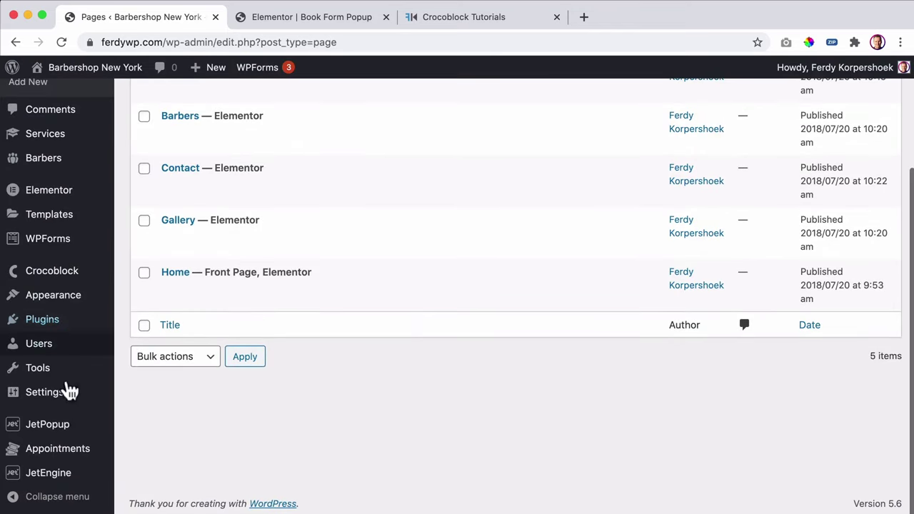
pyautogui.moveTo(63, 476)
pyautogui.click(157, 450)
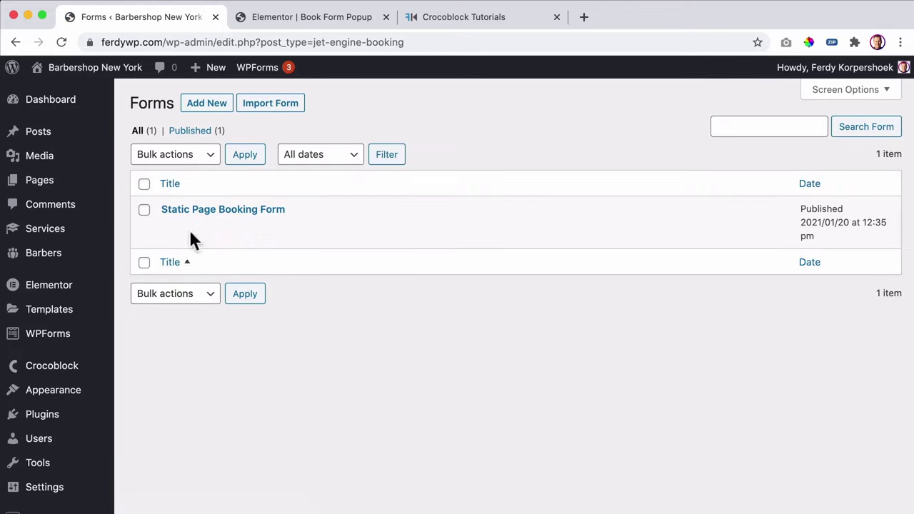
pyautogui.click(210, 212)
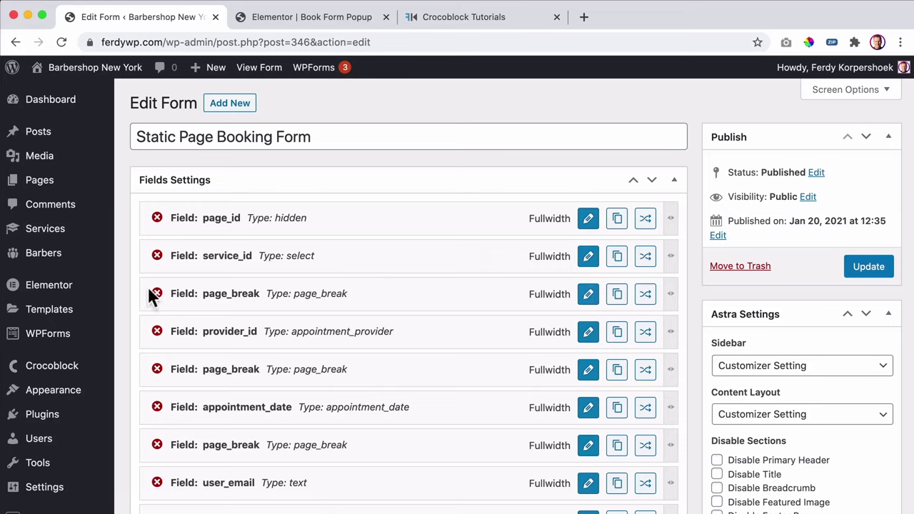
# - Delete all three page_break fields and update the form
pyautogui.click(157, 294)
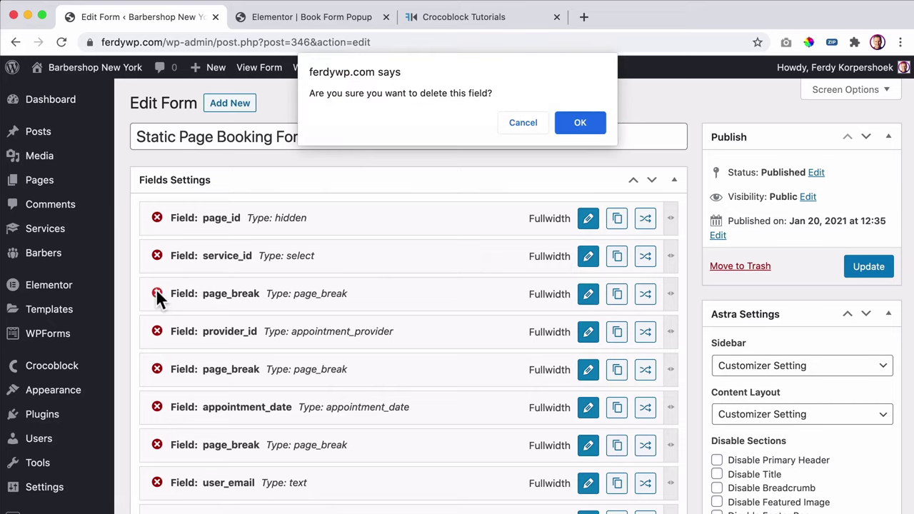
pyautogui.click(579, 123)
pyautogui.click(157, 332)
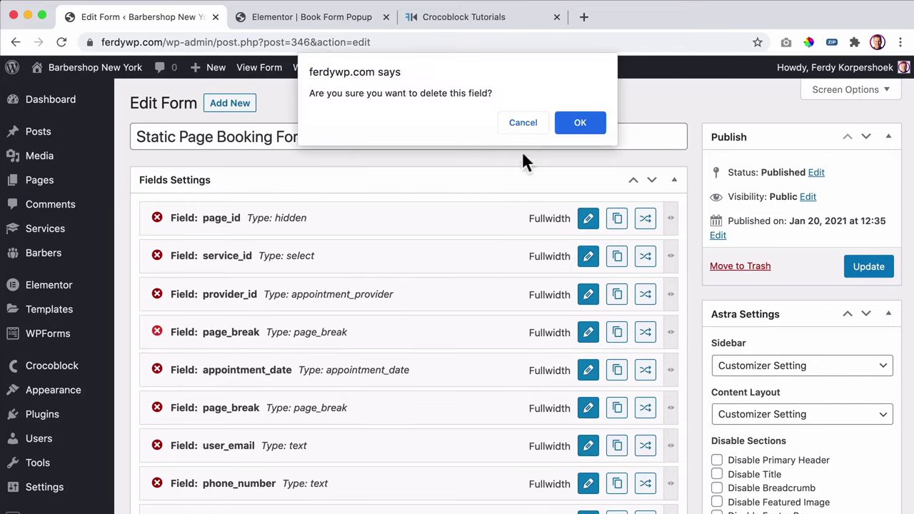
pyautogui.click(579, 123)
pyautogui.click(157, 370)
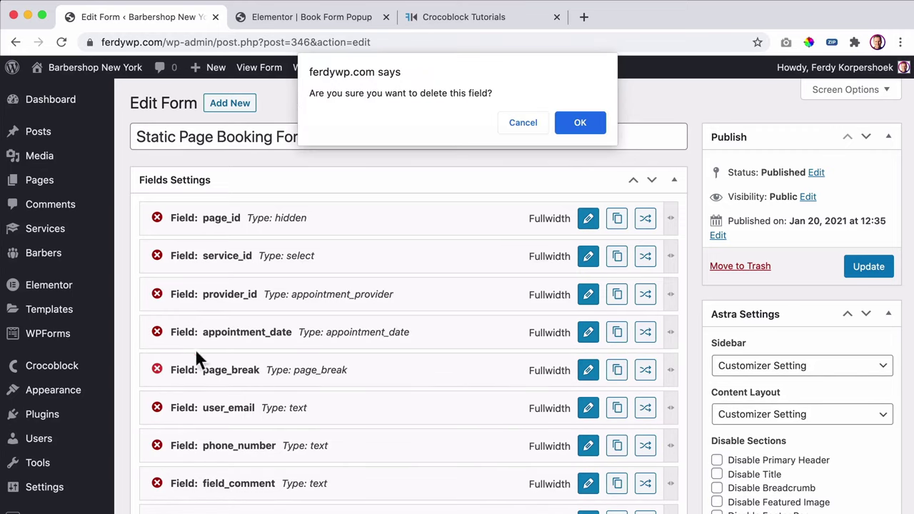
pyautogui.click(575, 126)
pyautogui.scroll(-3, 235, 392)
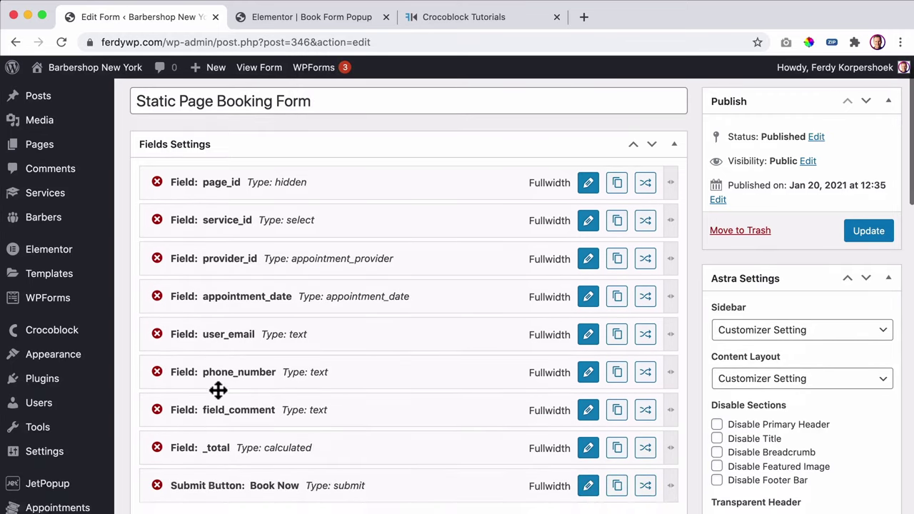
pyautogui.scroll(1, 340, 218)
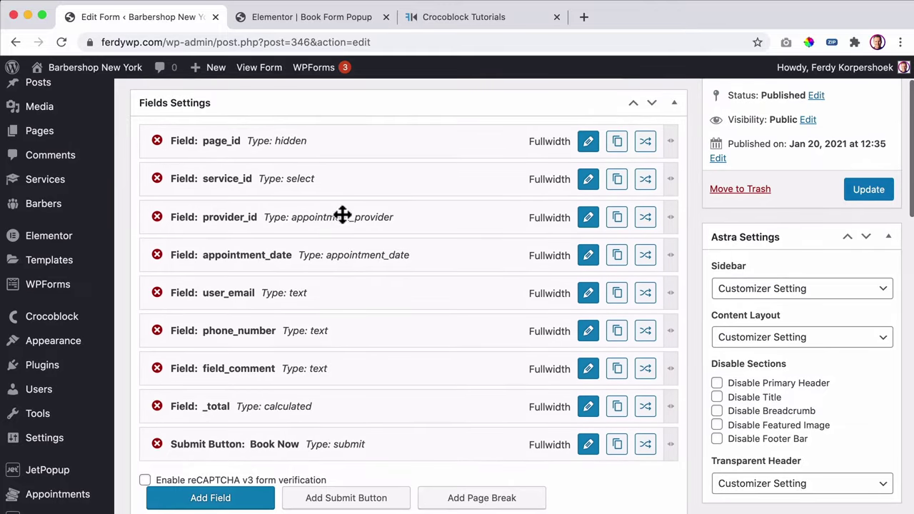
pyautogui.click(867, 193)
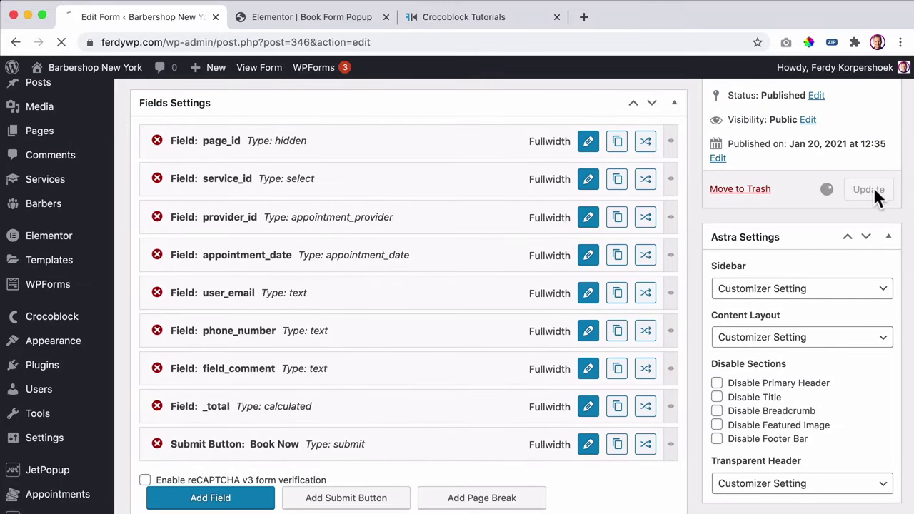
# - Reload the Book Form Popup editor so the booking form refreshes
pyautogui.click(306, 17)
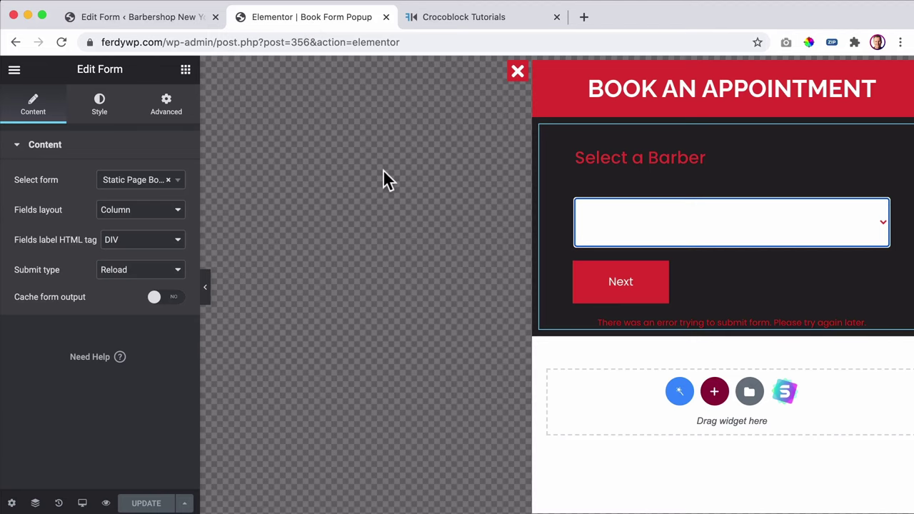
pyautogui.press('super+r')
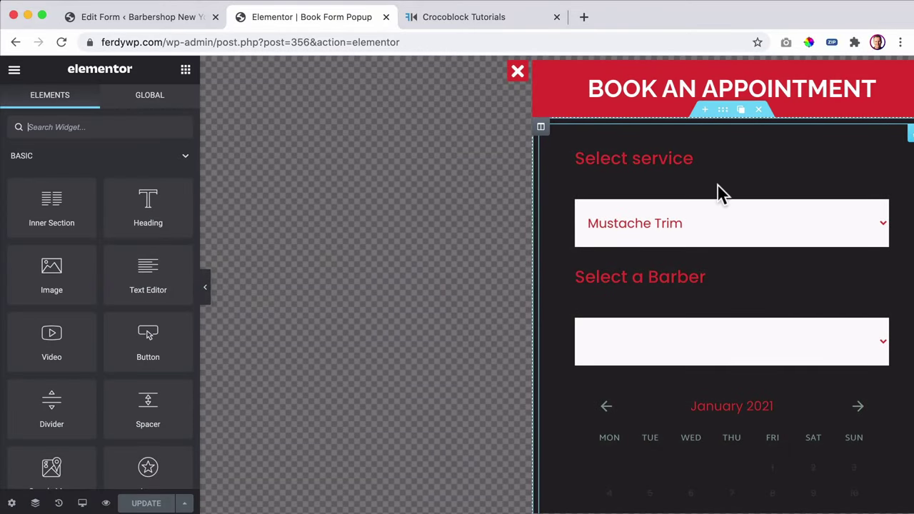
pyautogui.scroll(-5, 718, 194)
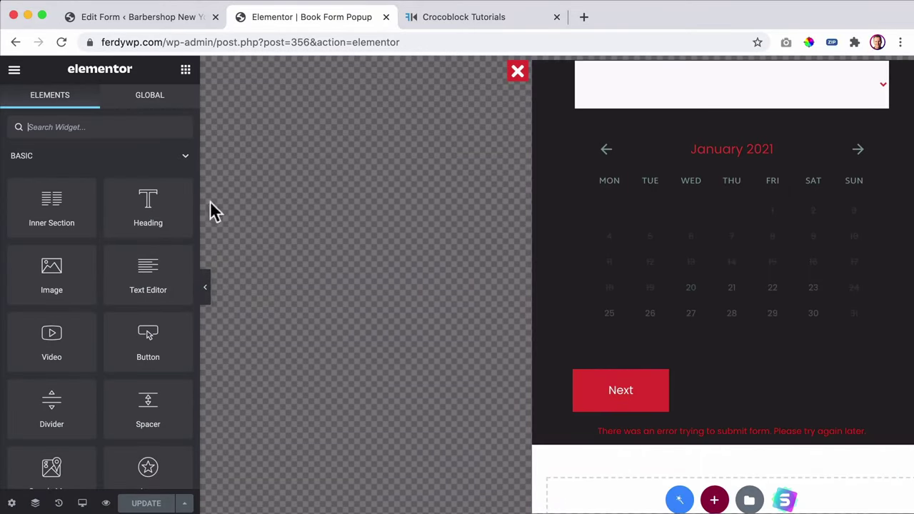
pyautogui.scroll(2, 695, 153)
# - Select the booking form and expand its Appointment Calendar style settings
pyautogui.click(689, 191)
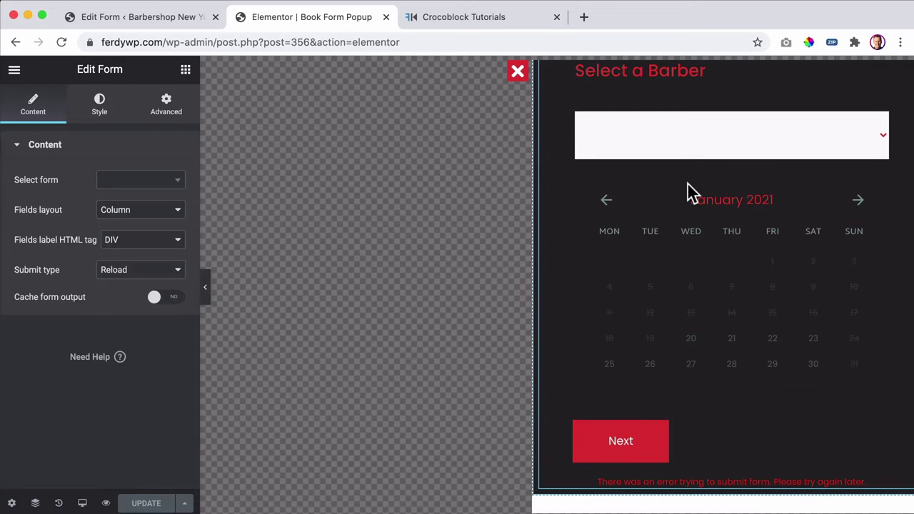
pyautogui.click(106, 122)
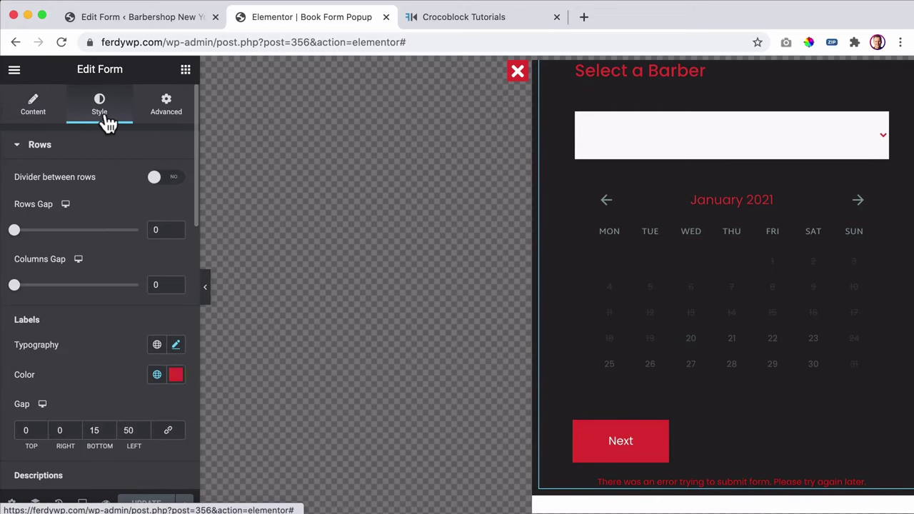
pyautogui.click(62, 150)
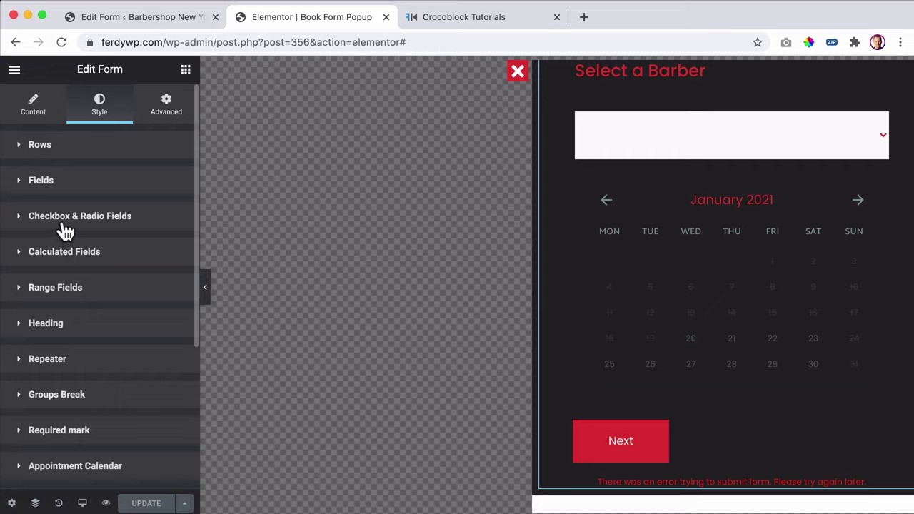
pyautogui.scroll(-3, 82, 336)
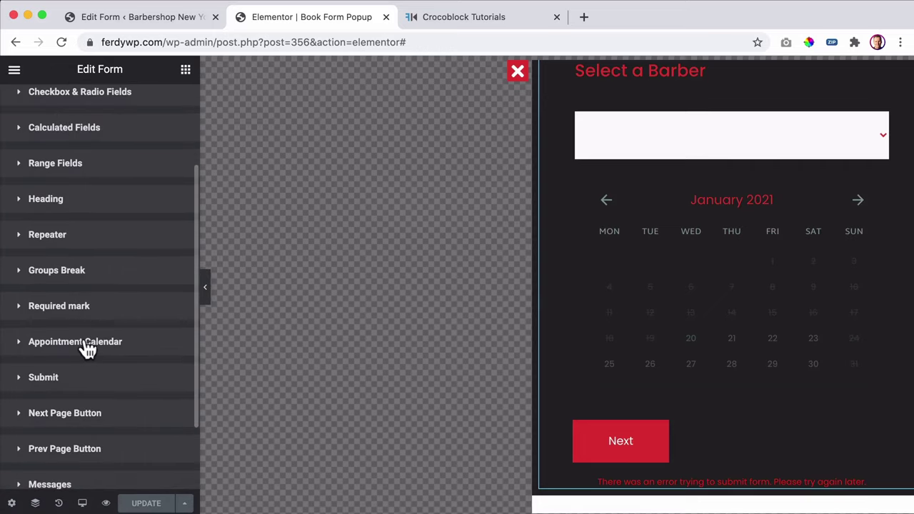
pyautogui.click(86, 346)
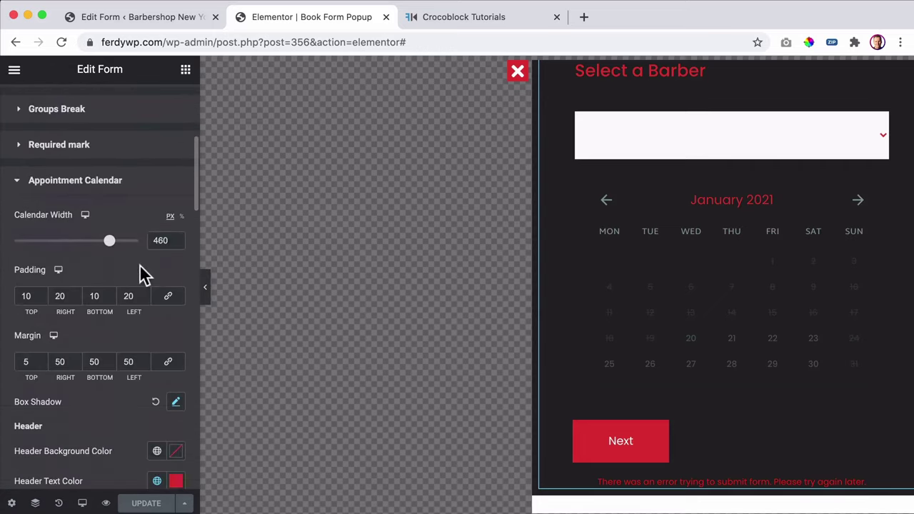
pyautogui.scroll(-5, 135, 270)
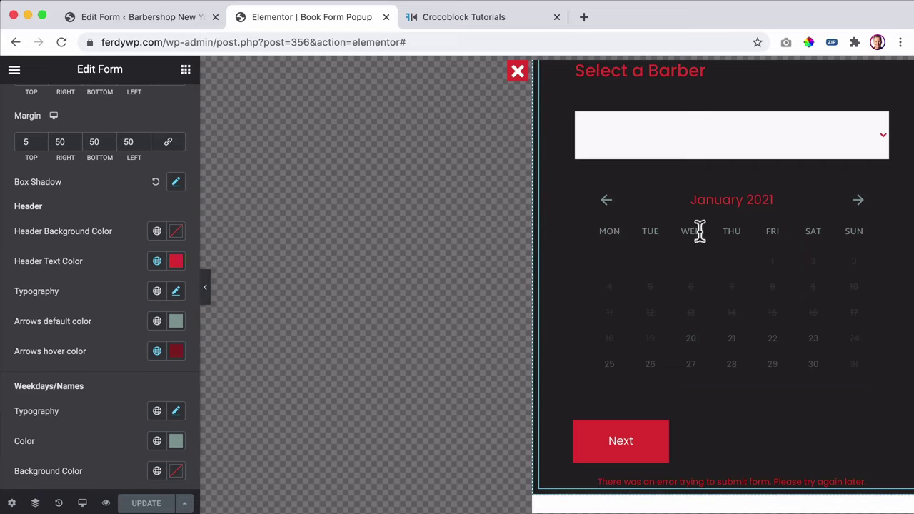
# - Make the calendar arrows and weekday names the Primary red
pyautogui.click(157, 320)
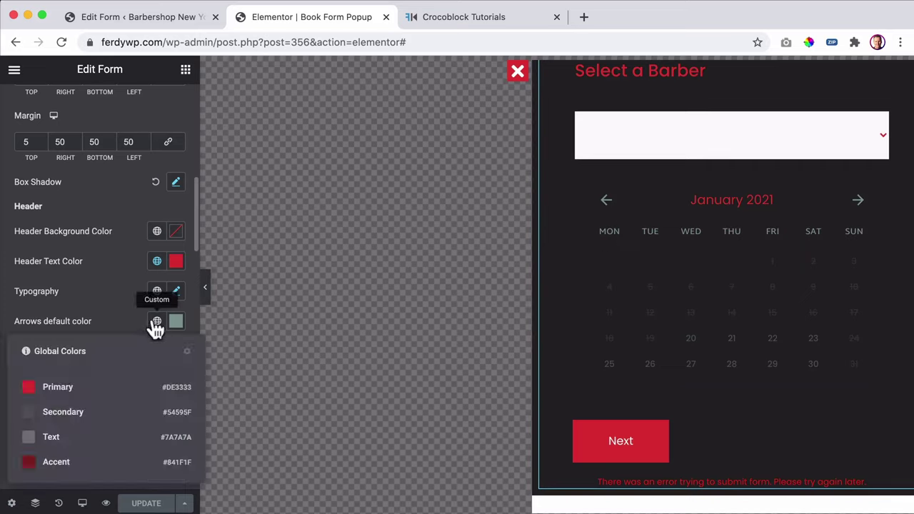
pyautogui.click(58, 389)
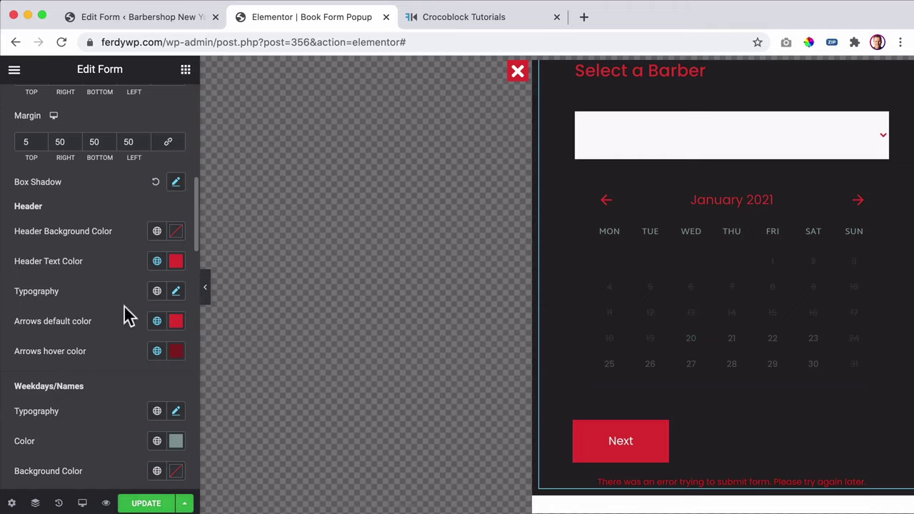
pyautogui.scroll(-5, 124, 307)
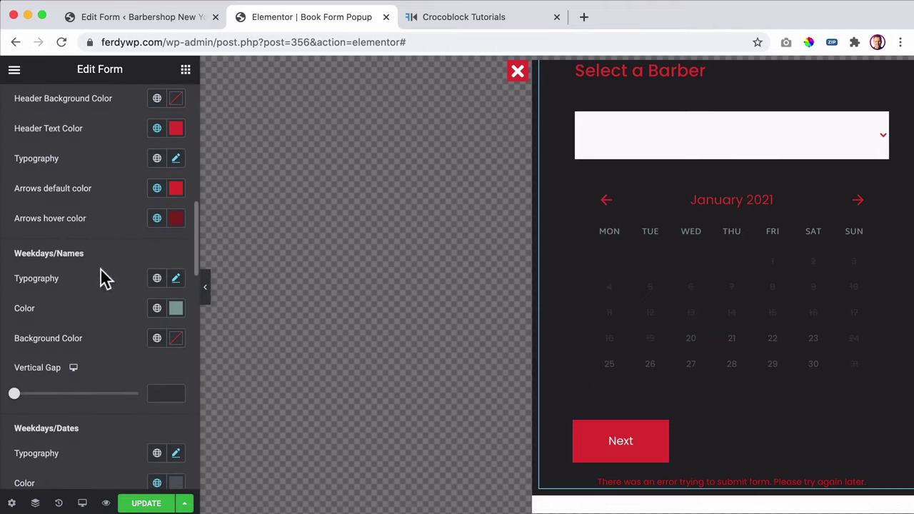
pyautogui.click(157, 308)
pyautogui.click(74, 376)
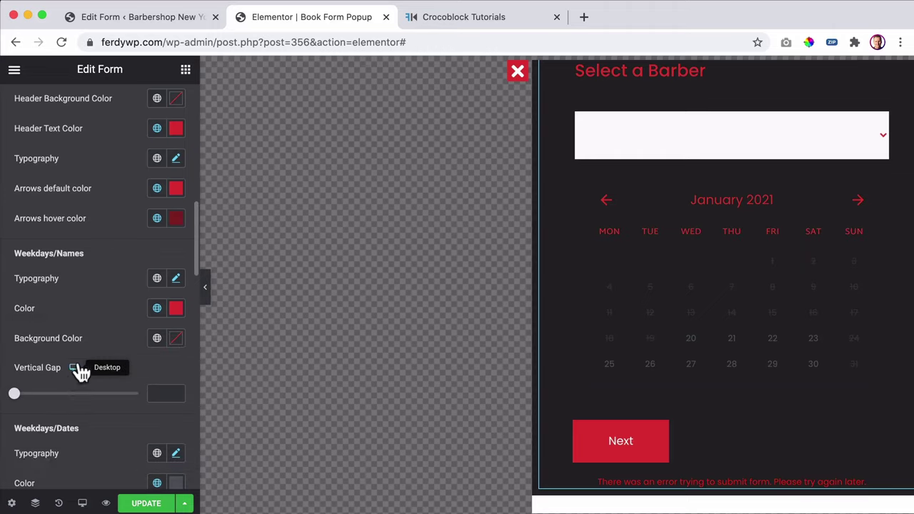
pyautogui.scroll(-4, 120, 296)
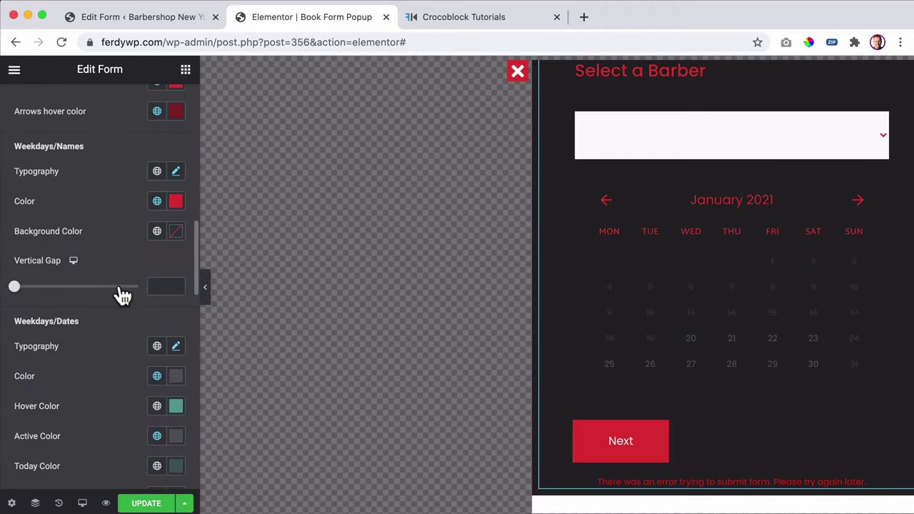
# - Set the calendar dates' colour to a near-white custom colour
pyautogui.scroll(-2, 123, 296)
pyautogui.click(157, 311)
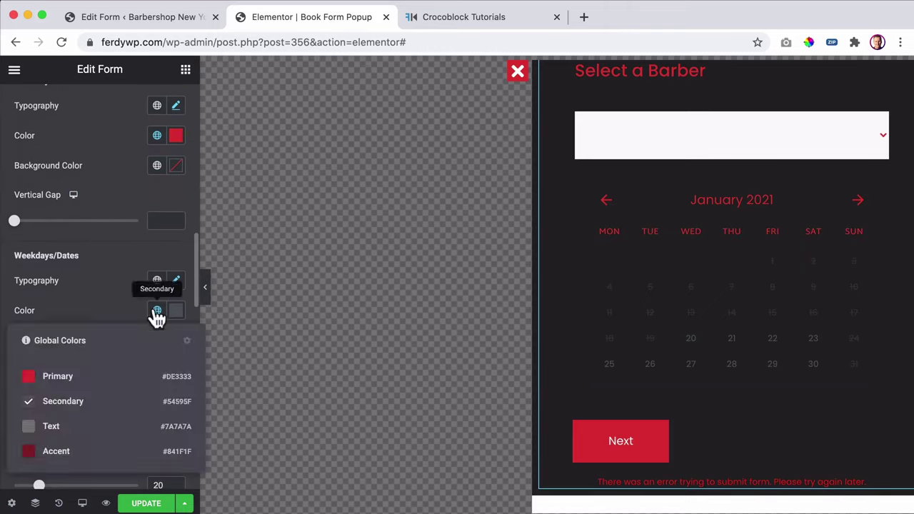
pyautogui.click(158, 314)
pyautogui.click(158, 313)
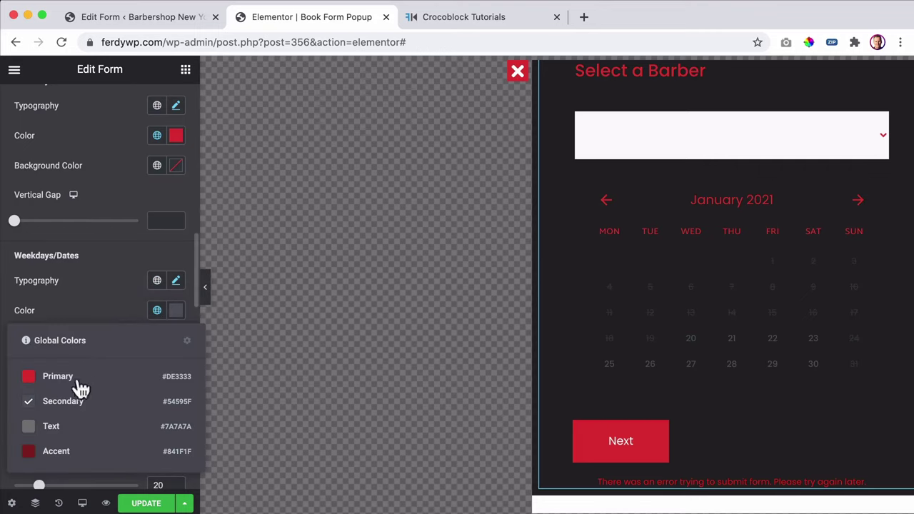
pyautogui.click(57, 427)
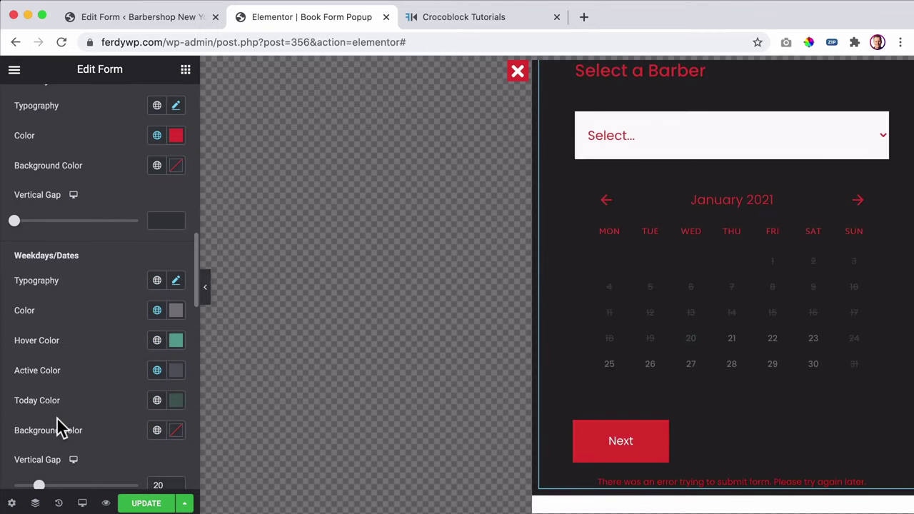
pyautogui.click(176, 314)
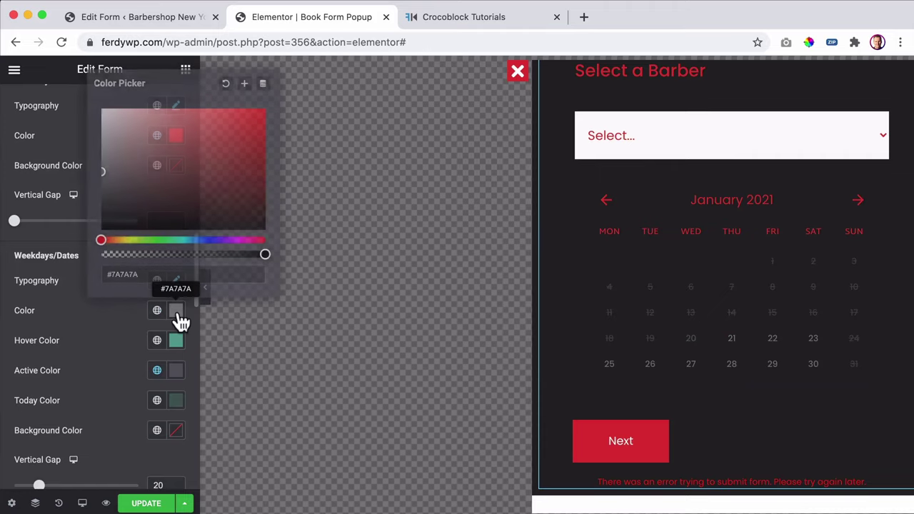
pyautogui.click(178, 319)
pyautogui.click(177, 314)
pyautogui.moveTo(114, 163); pyautogui.dragTo(96, 103)
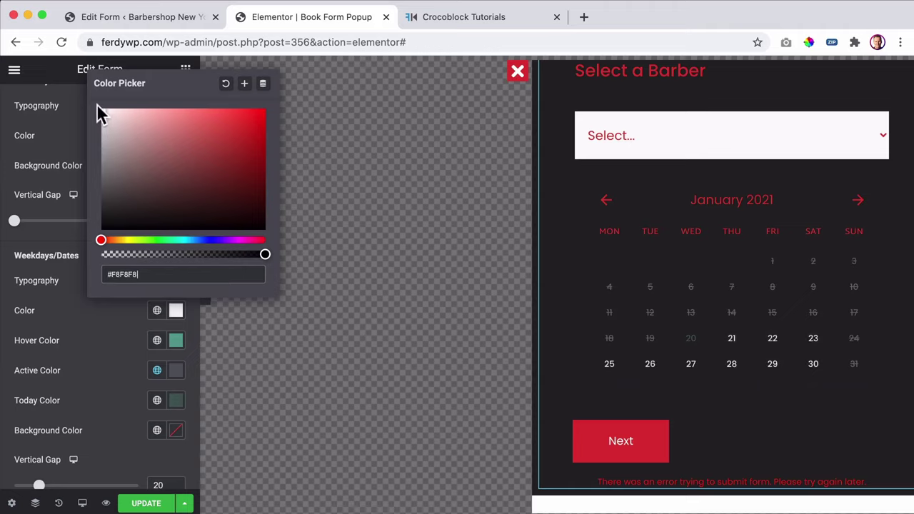
pyautogui.click(94, 311)
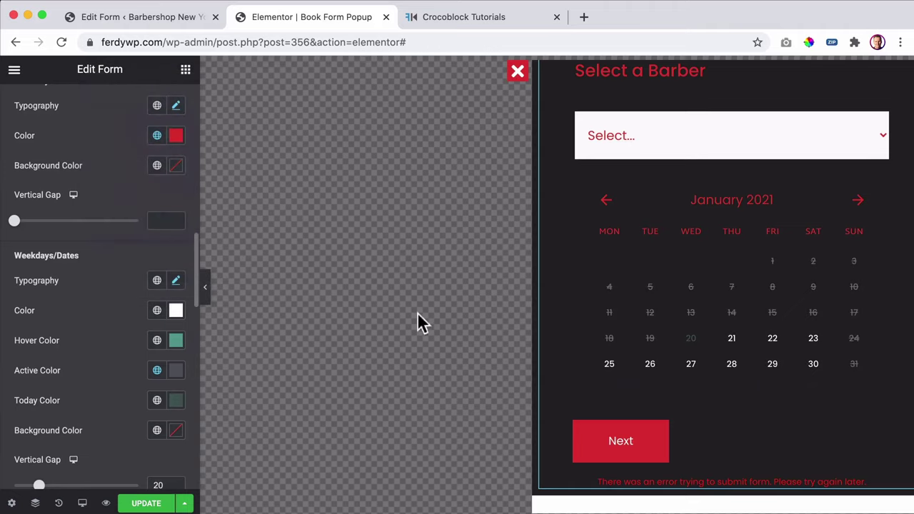
# - Give hovered and active dates the Primary red colour
pyautogui.click(156, 340)
pyautogui.click(54, 409)
pyautogui.click(156, 371)
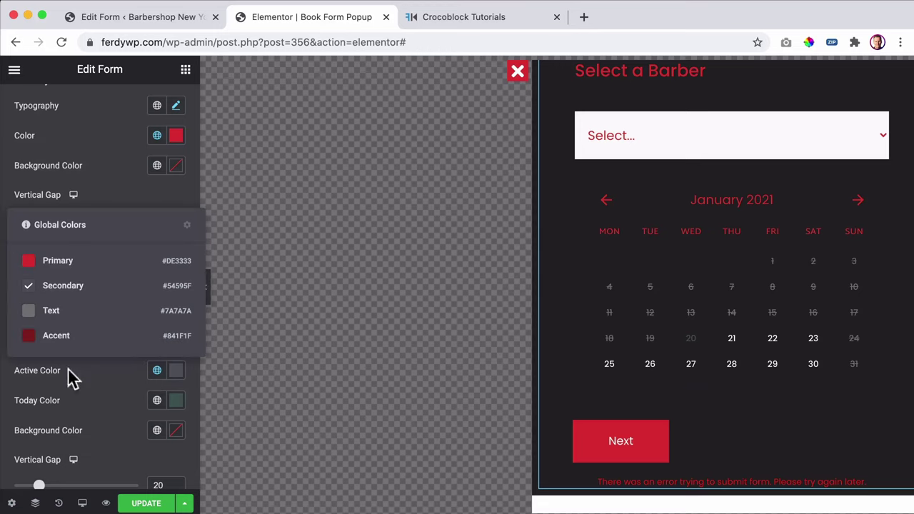
pyautogui.click(66, 261)
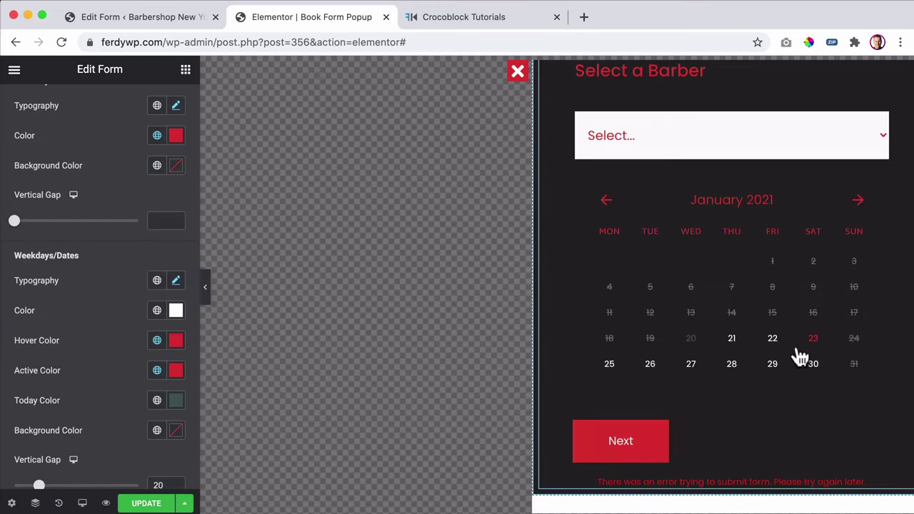
# - Pick date 22 in the preview and dismiss the select-the-service warnings
pyautogui.scroll(-4, 774, 375)
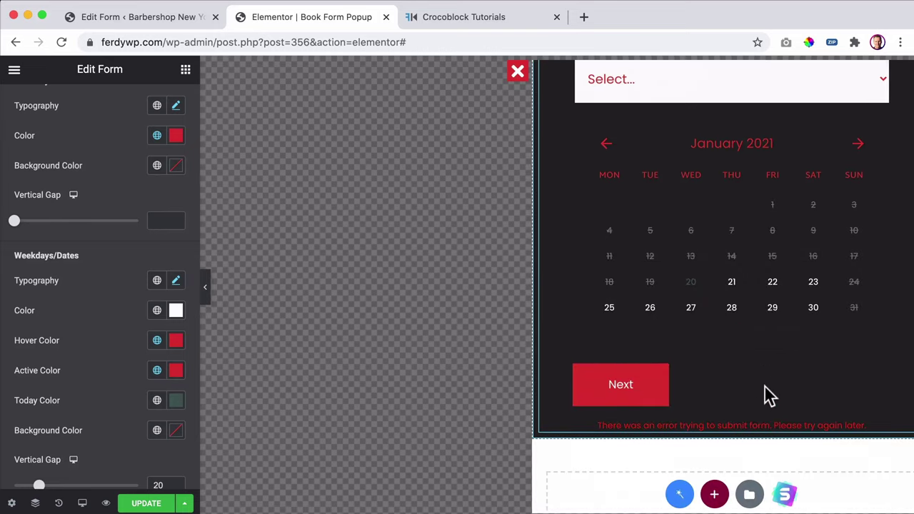
pyautogui.click(772, 286)
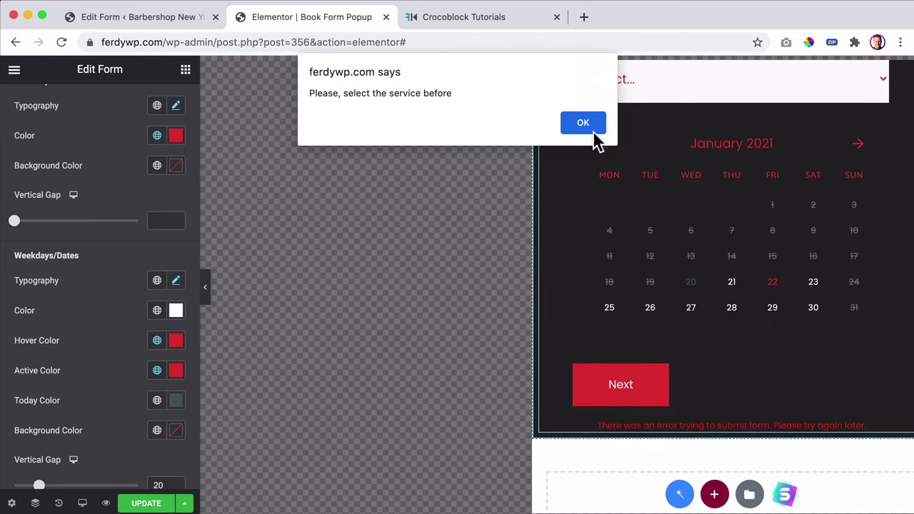
pyautogui.click(591, 132)
pyautogui.click(575, 128)
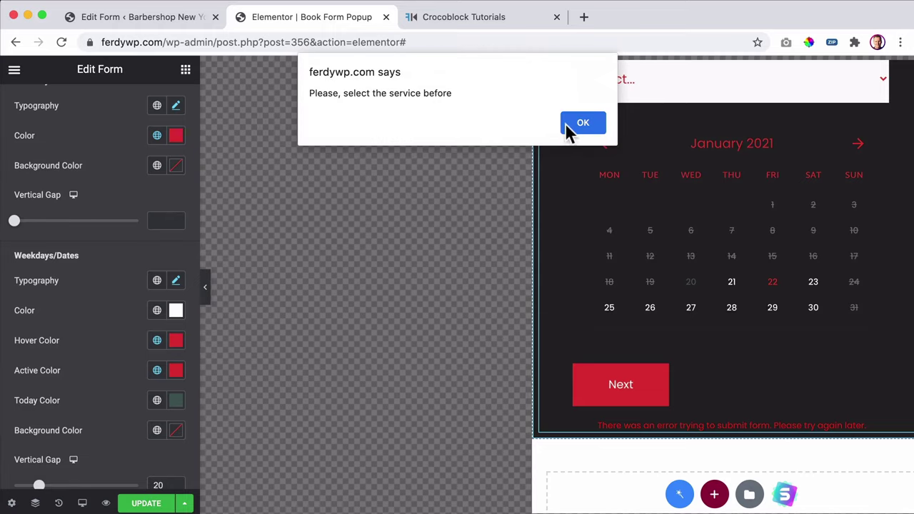
pyautogui.click(574, 125)
# - Save the popup and retest date 22, dismissing the service warning
pyautogui.click(150, 504)
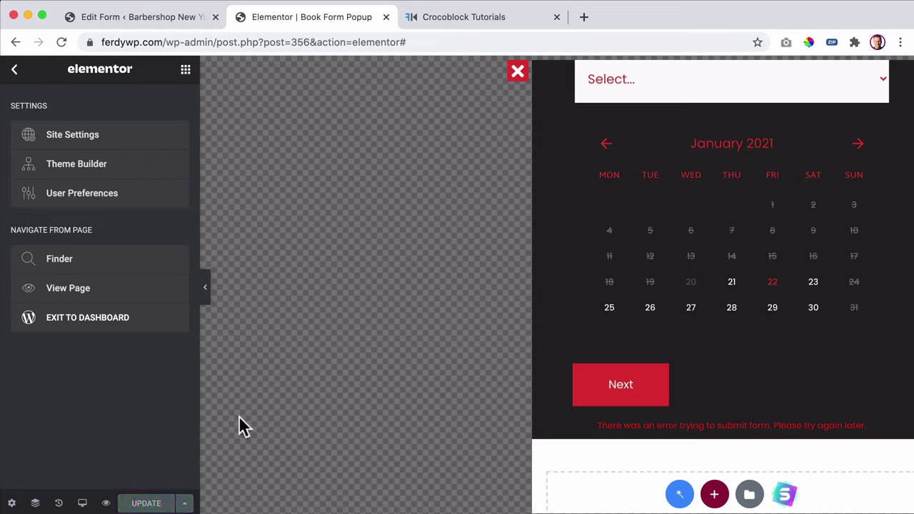
pyautogui.click(775, 282)
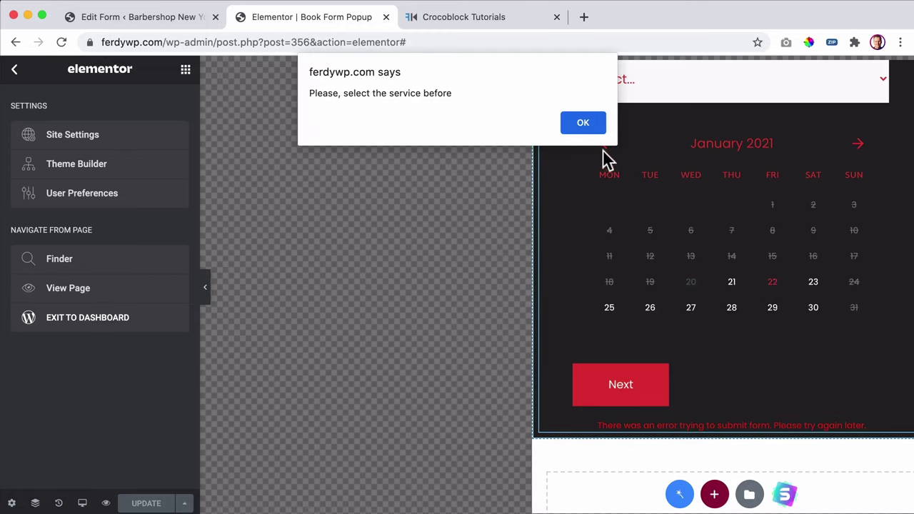
pyautogui.click(587, 128)
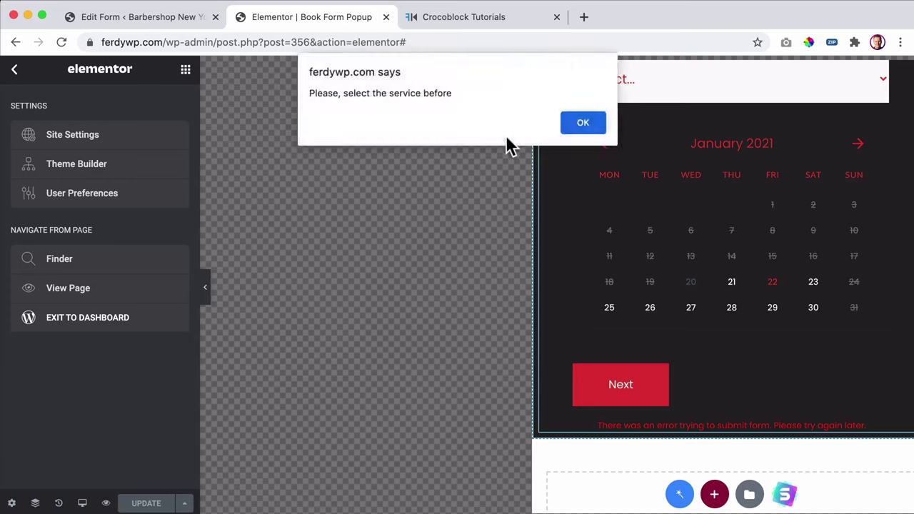
pyautogui.press('Return')
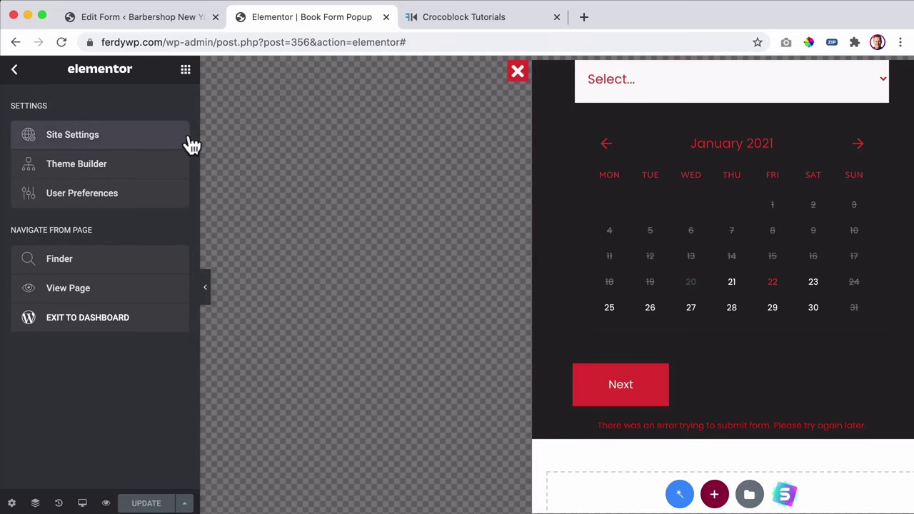
# - Open the form widget's settings, then go to the WordPress form editing page
pyautogui.scroll(5, 646, 220)
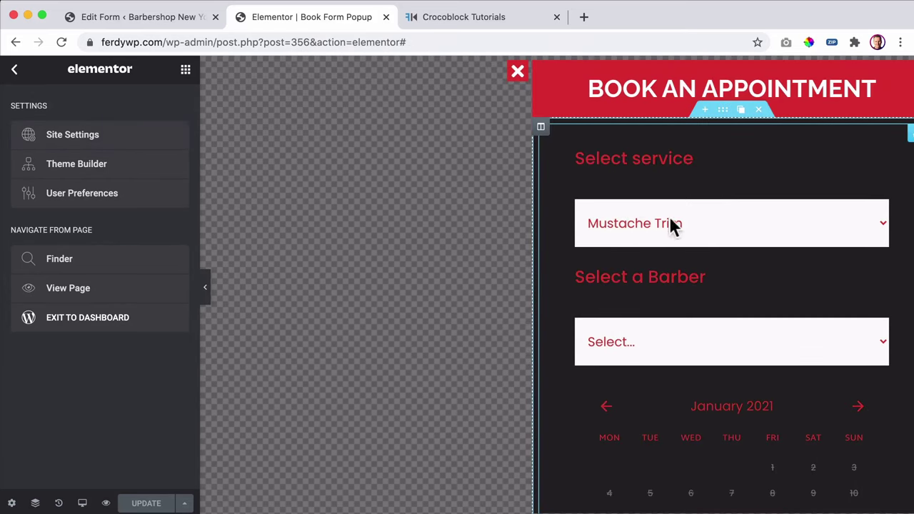
pyautogui.click(878, 158)
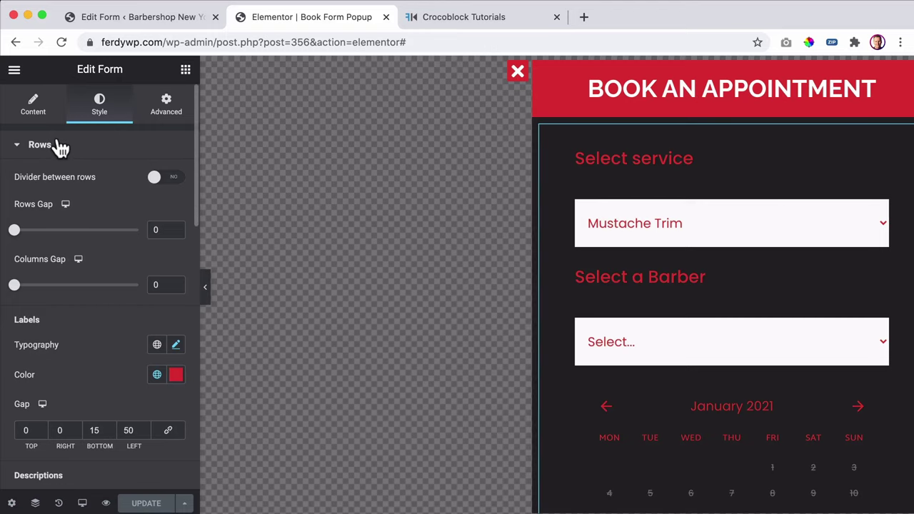
pyautogui.scroll(-5, 622, 273)
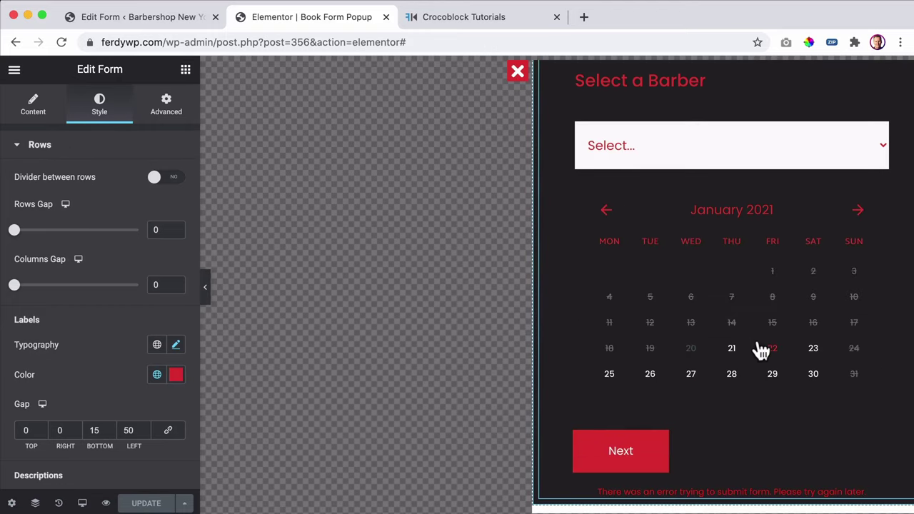
pyautogui.scroll(-3, 671, 350)
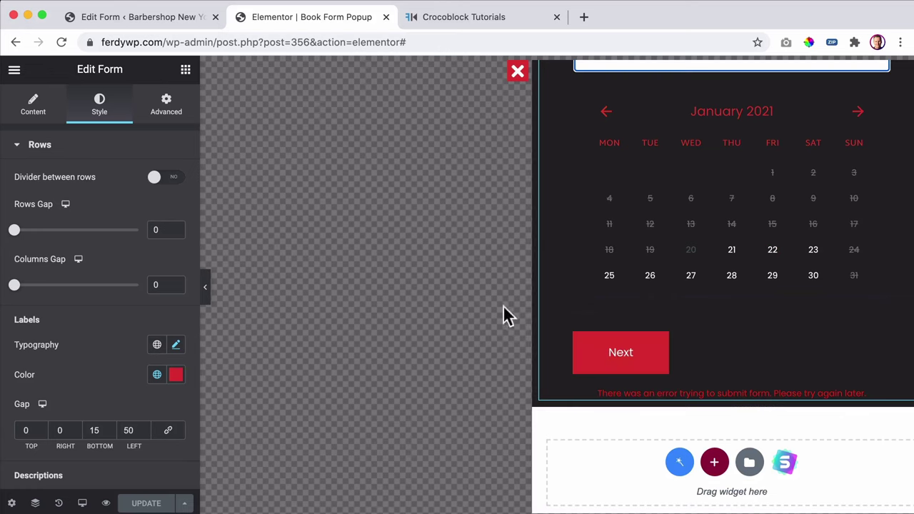
pyautogui.click(147, 20)
# - Delete the booking form's page_break field, update the form, and return to the Elementor popup
pyautogui.scroll(-3, 301, 353)
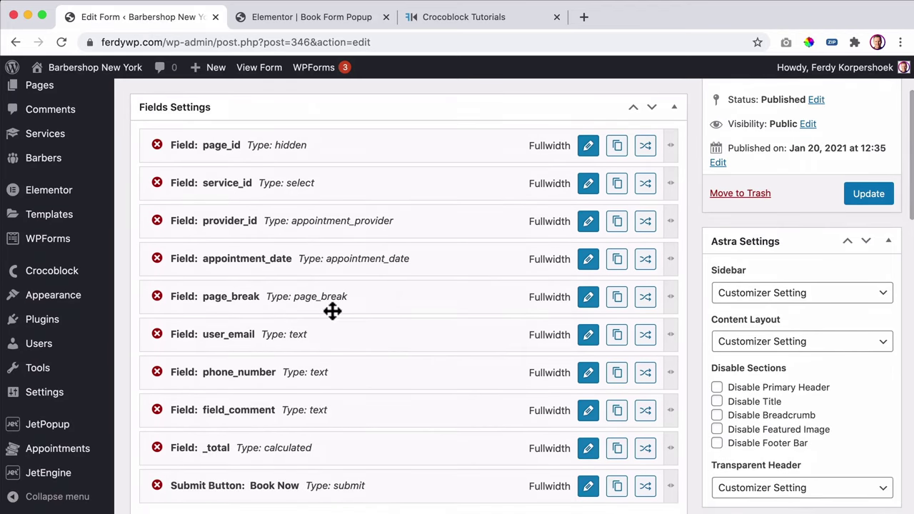
pyautogui.click(157, 296)
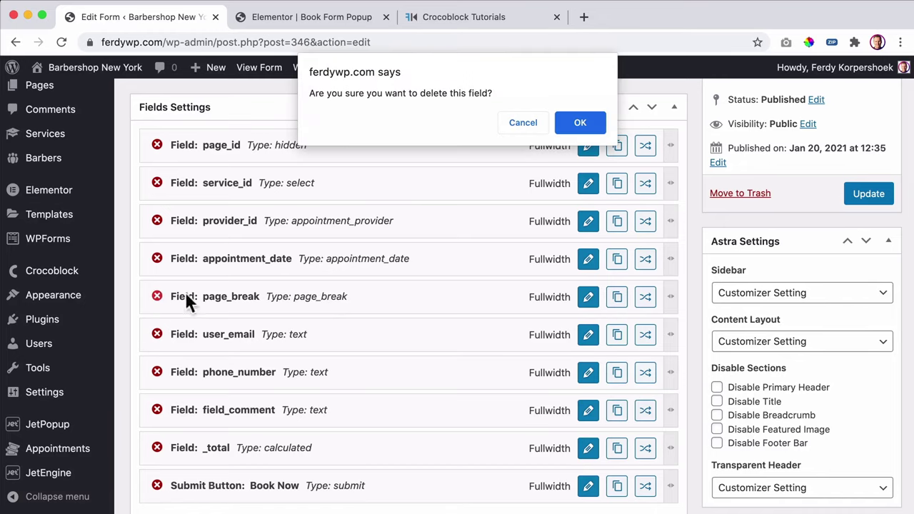
pyautogui.click(591, 120)
pyautogui.click(878, 197)
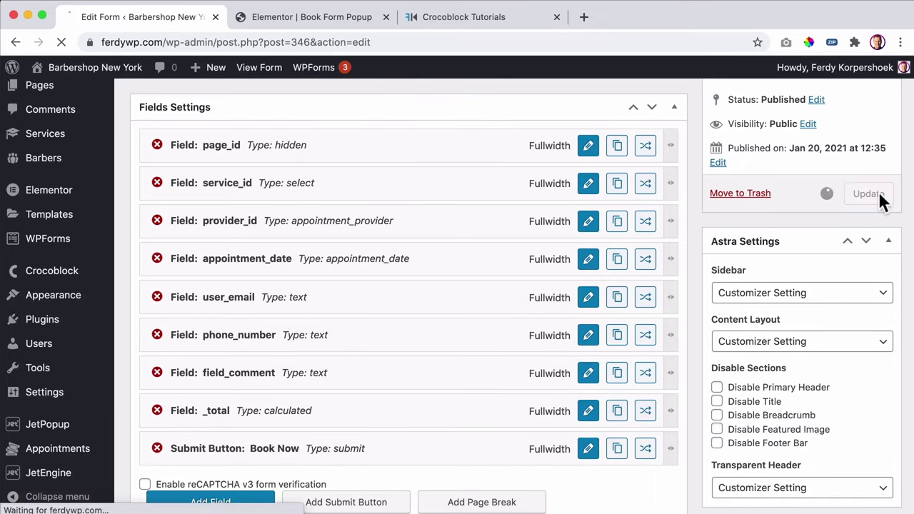
pyautogui.click(293, 17)
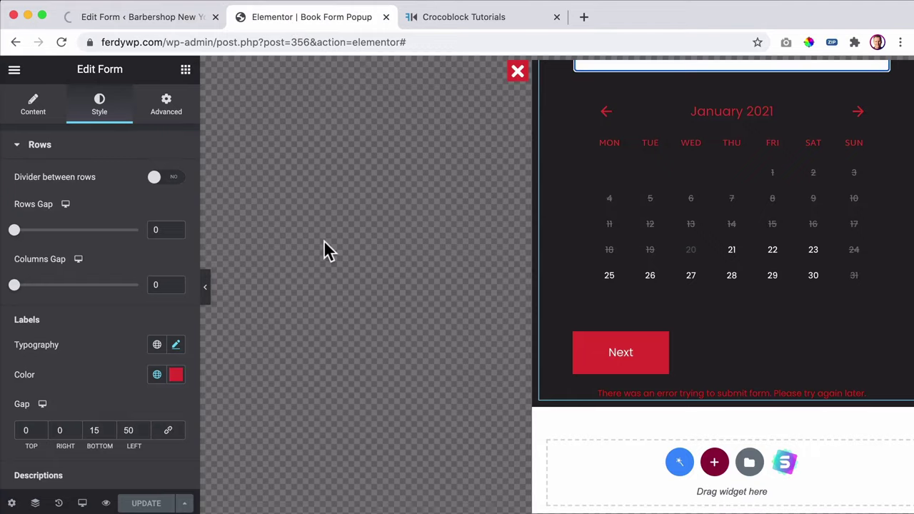
# - Reload the popup, check the single-page form down to Book Now, and select the form widget
pyautogui.press('super+r')
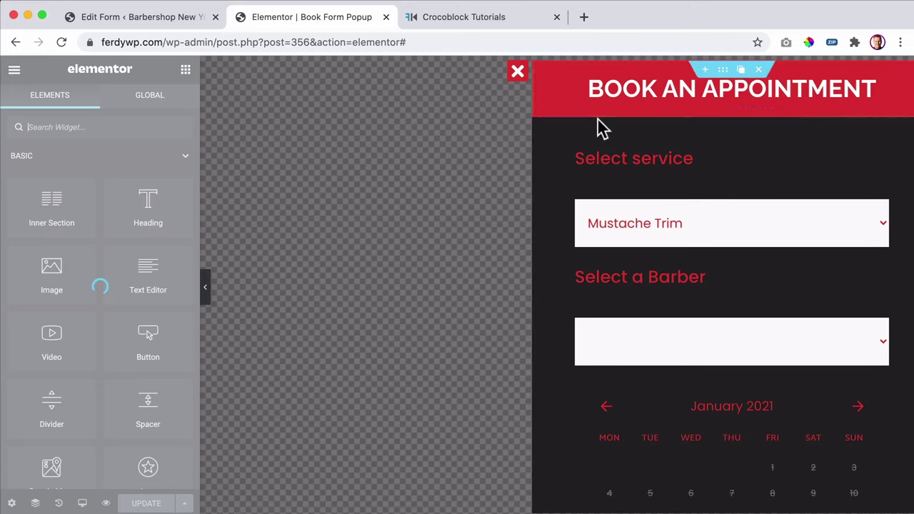
pyautogui.scroll(-6, 834, 273)
pyautogui.scroll(-1, 821, 257)
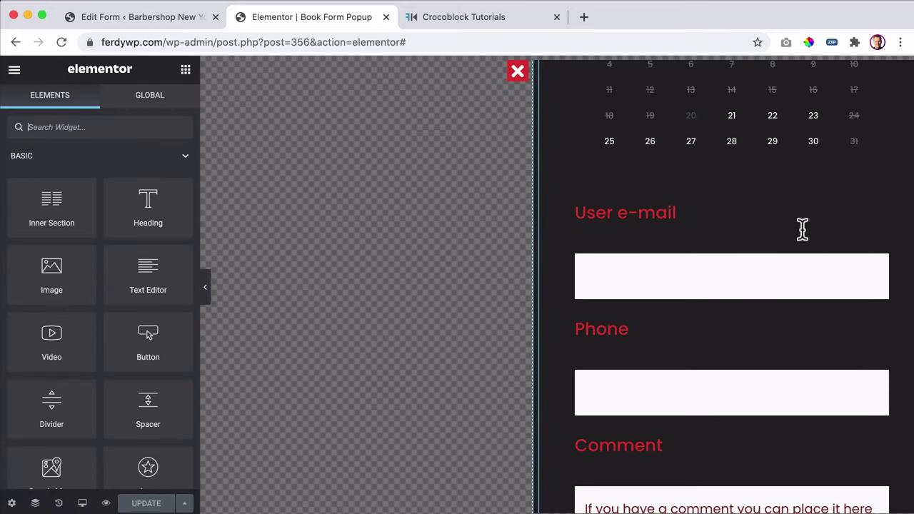
pyautogui.scroll(-2, 650, 257)
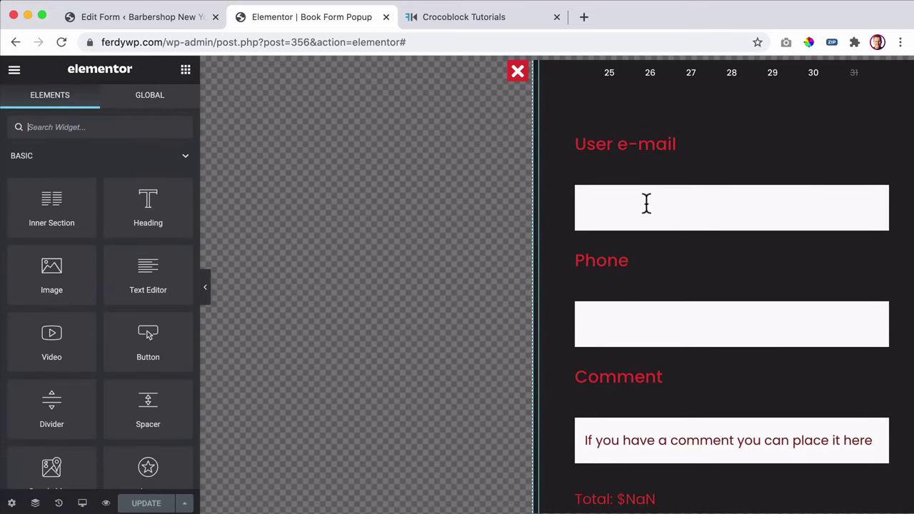
pyautogui.scroll(-5, 638, 190)
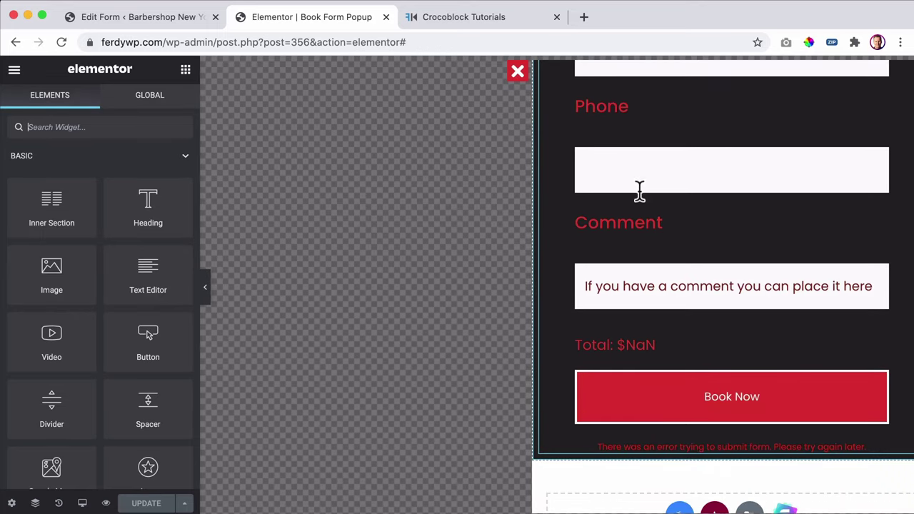
pyautogui.scroll(-2, 641, 209)
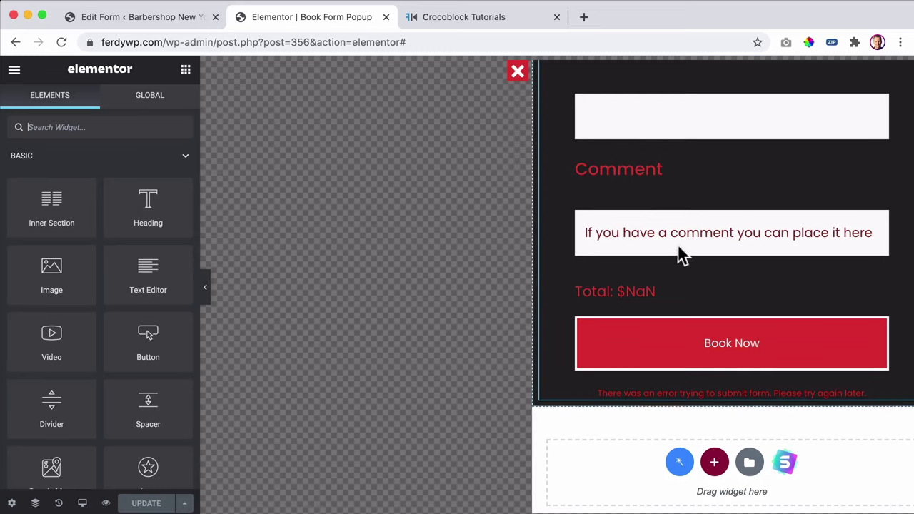
pyautogui.click(703, 196)
# - Give the submit button a solid border with width 0
pyautogui.click(102, 110)
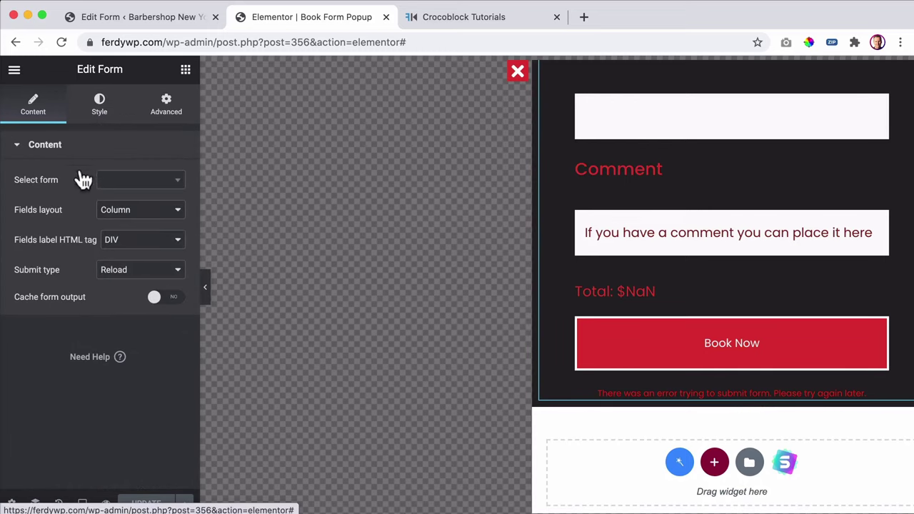
pyautogui.click(43, 145)
pyautogui.scroll(-3, 67, 302)
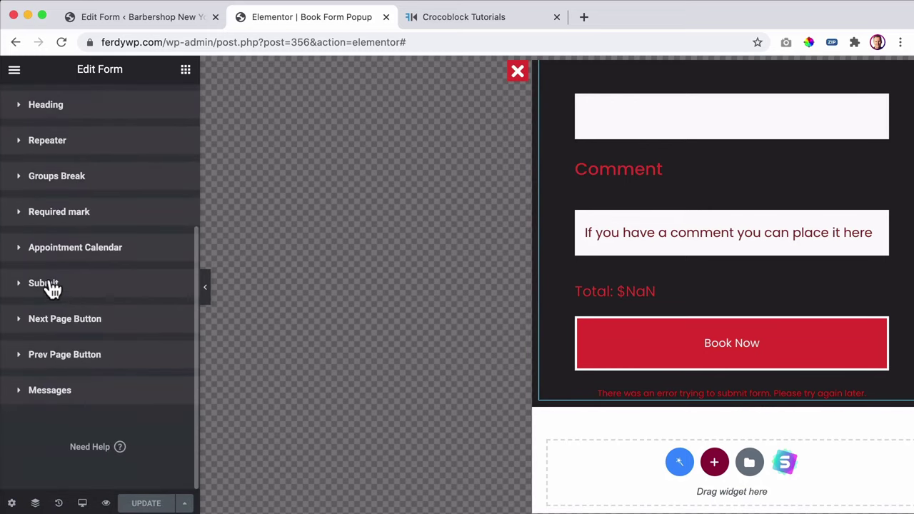
pyautogui.click(53, 293)
pyautogui.scroll(-8, 102, 321)
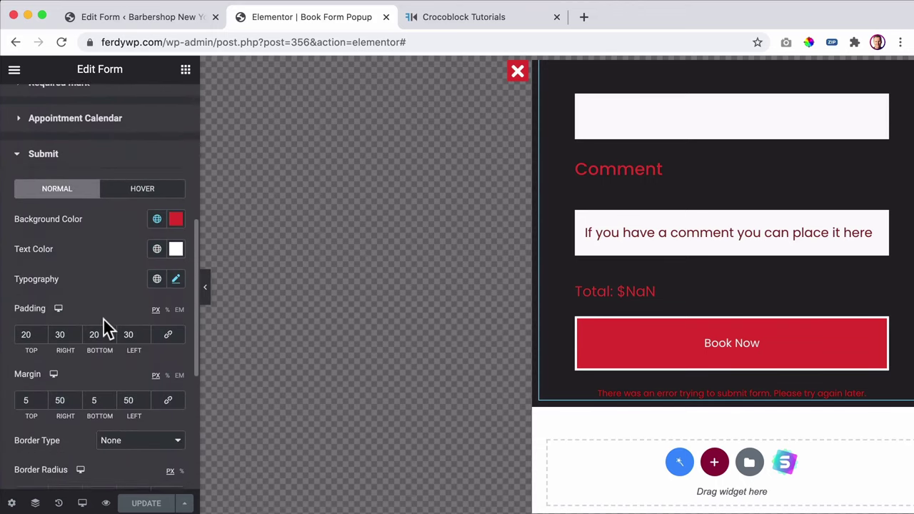
pyautogui.scroll(-1, 103, 318)
pyautogui.click(135, 323)
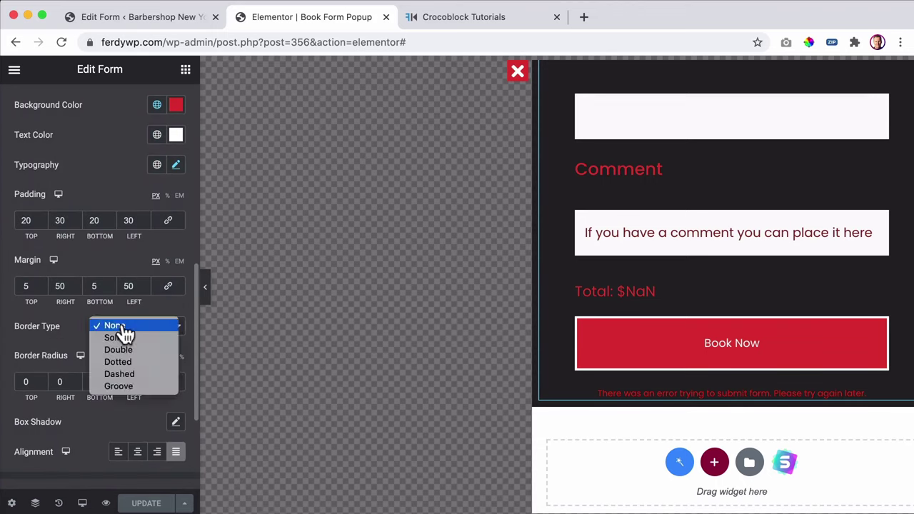
pyautogui.click(114, 337)
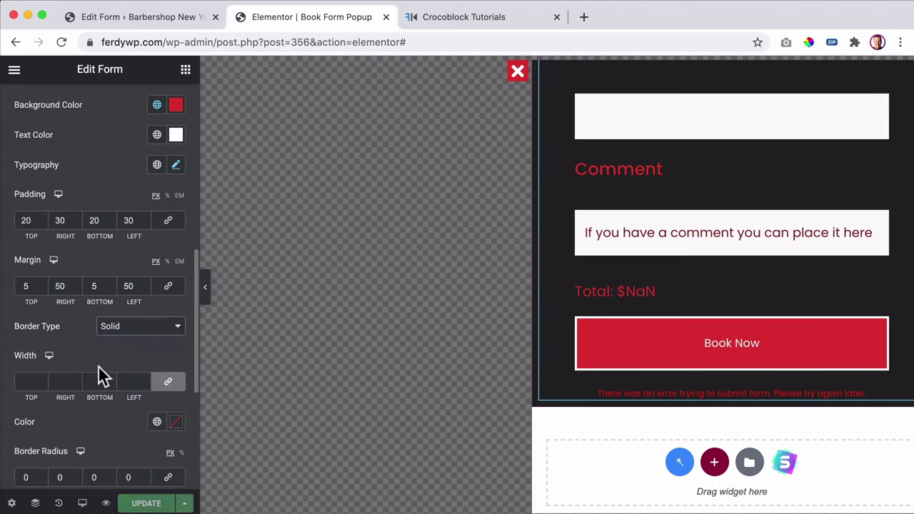
pyautogui.click(22, 381)
pyautogui.write('0')
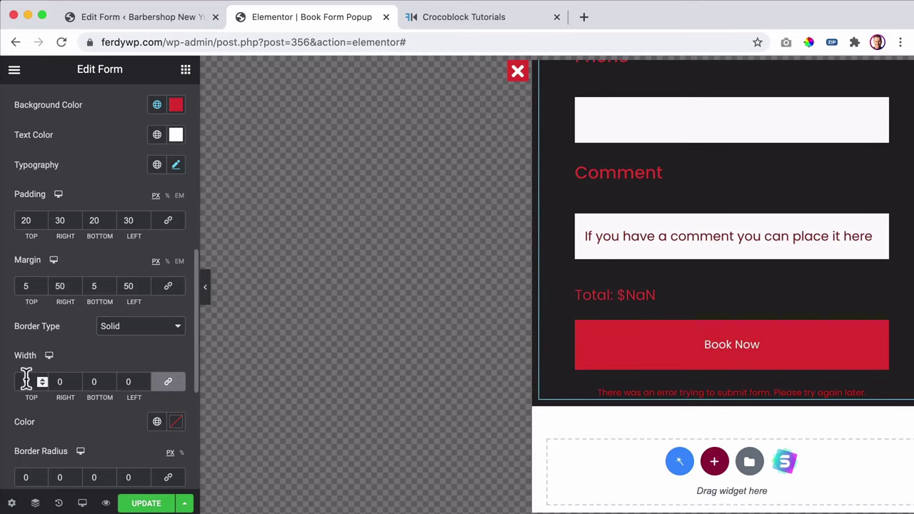
# - Review the submit button's box shadow settings without changing them
pyautogui.scroll(-2, 37, 408)
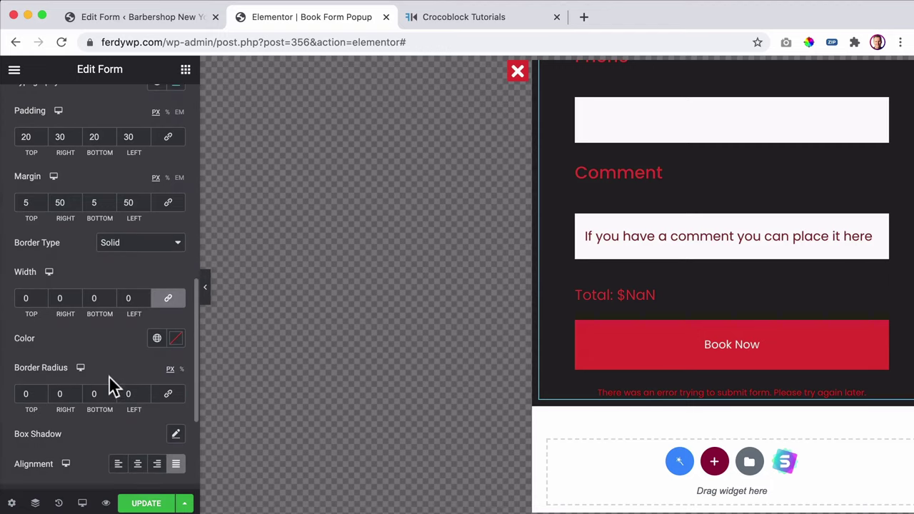
pyautogui.scroll(-1, 109, 371)
pyautogui.click(176, 380)
pyautogui.scroll(-1, 120, 400)
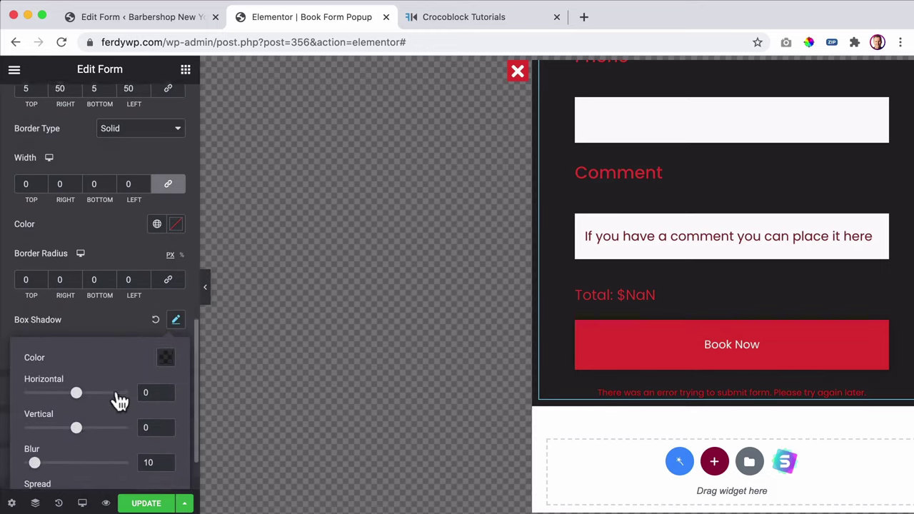
pyautogui.scroll(-1, 120, 401)
pyautogui.click(107, 245)
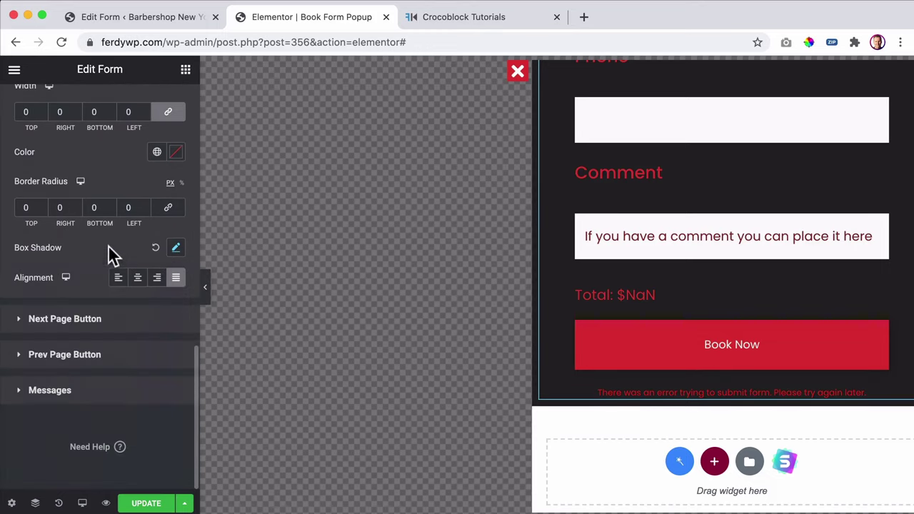
pyautogui.click(157, 247)
pyautogui.scroll(2, 143, 250)
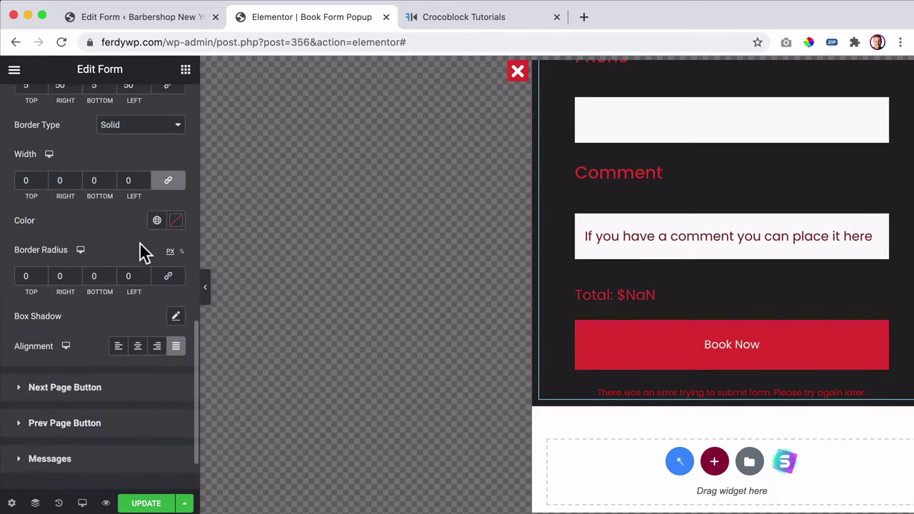
pyautogui.scroll(3, 139, 242)
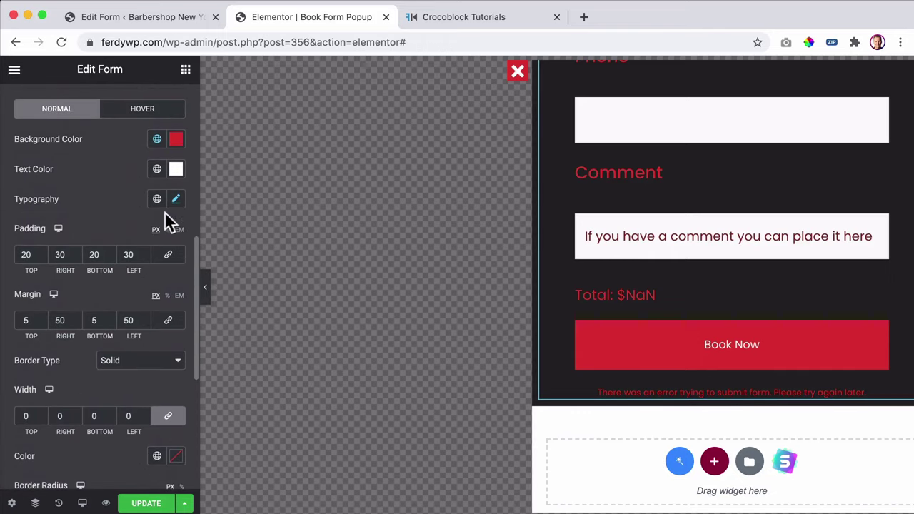
# - Set the Book Now button text to Uppercase at size 22
pyautogui.click(176, 201)
pyautogui.click(129, 350)
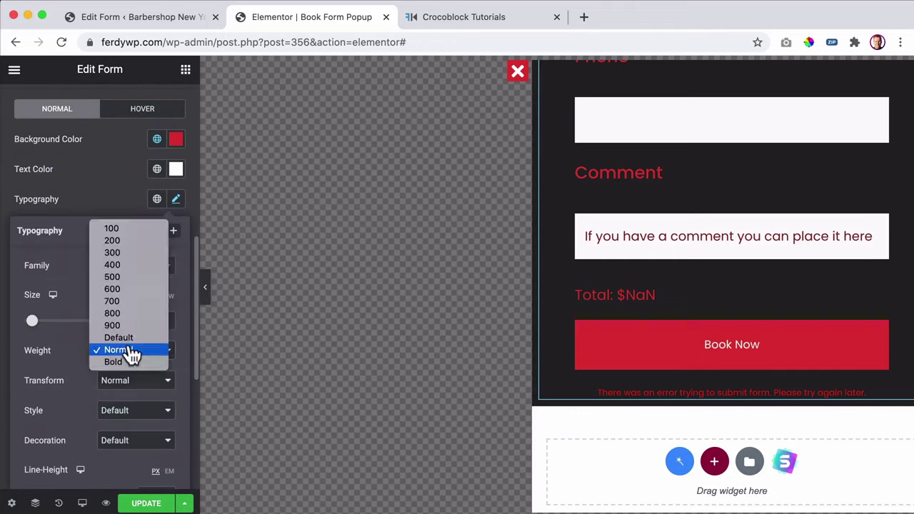
pyautogui.click(70, 364)
pyautogui.click(119, 384)
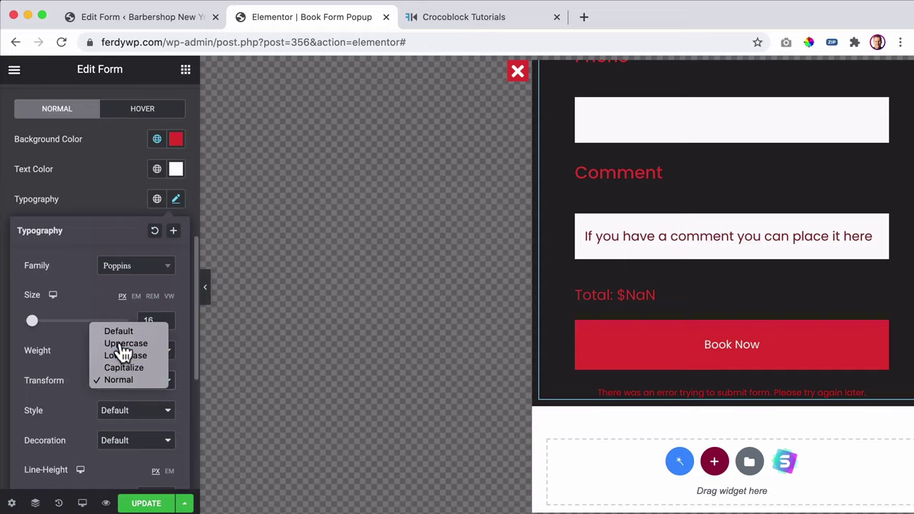
pyautogui.click(126, 344)
pyautogui.press('Up')
pyautogui.press('Up')
pyautogui.press('Up')
pyautogui.press('Up')
pyautogui.press('Up')
pyautogui.press('Up')
pyautogui.press('Up')
pyautogui.press('Up')
pyautogui.press('Up')
pyautogui.press('Up')
pyautogui.press('Up')
pyautogui.press('Up')
pyautogui.press('Up')
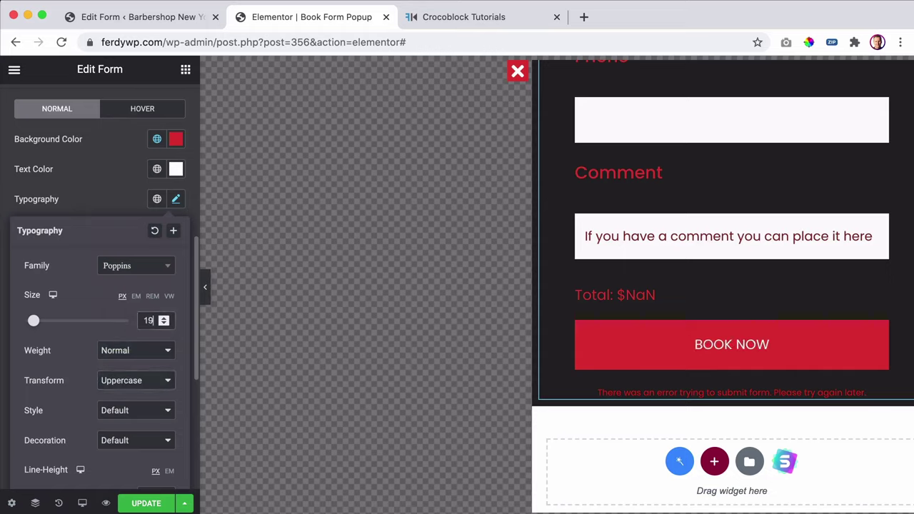
pyautogui.press('Up')
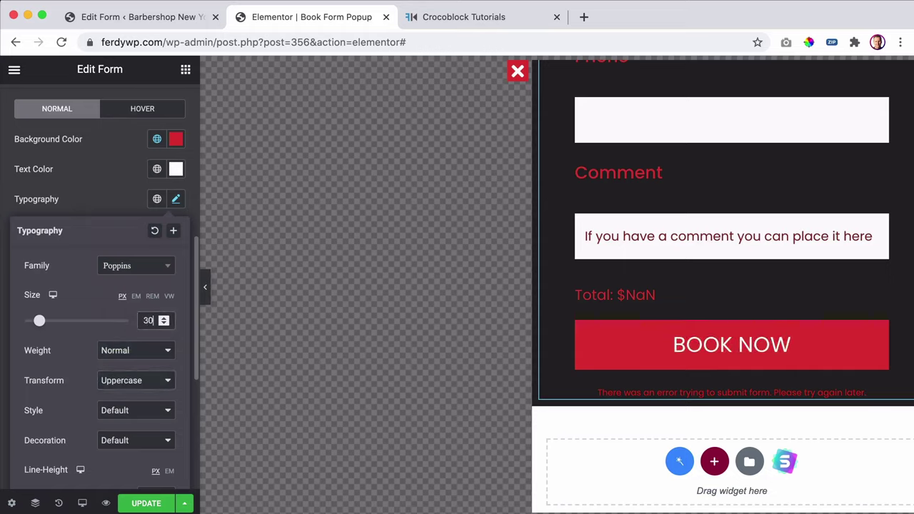
pyautogui.press('Down')
pyautogui.press('Down')
pyautogui.press('Down')
pyautogui.press('Down')
pyautogui.press('Down')
pyautogui.press('Down')
pyautogui.press('Down')
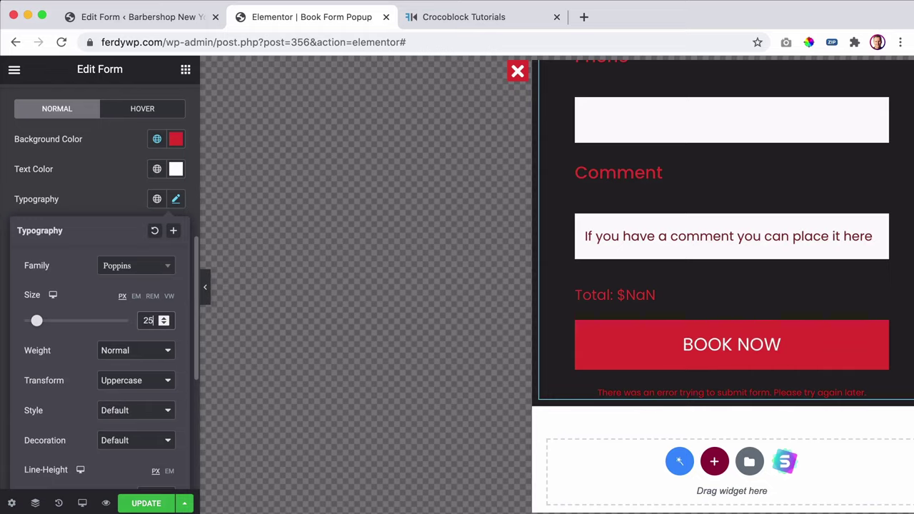
pyautogui.press('Down')
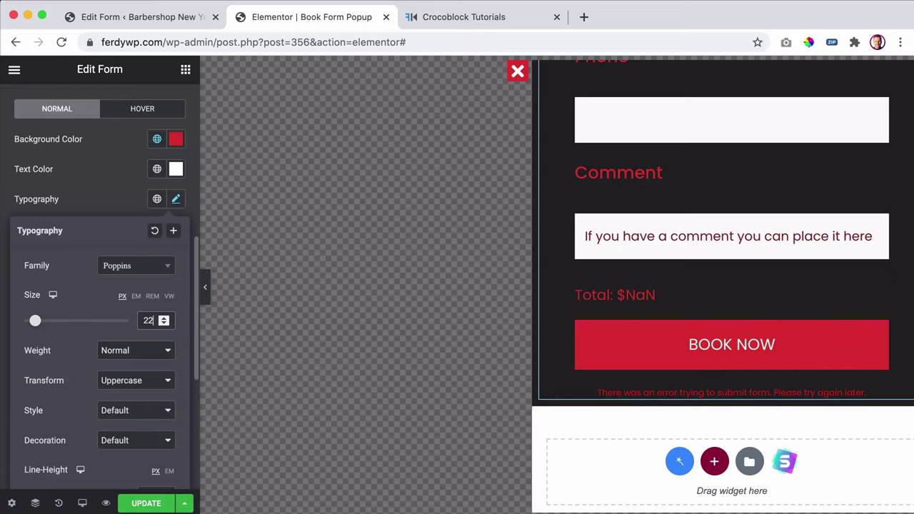
pyautogui.scroll(5, 734, 375)
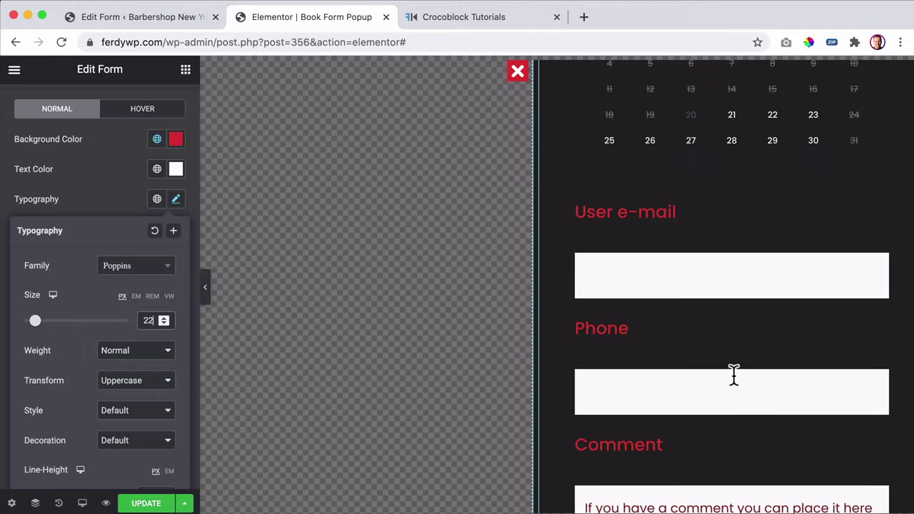
pyautogui.click(117, 205)
pyautogui.scroll(10, 118, 205)
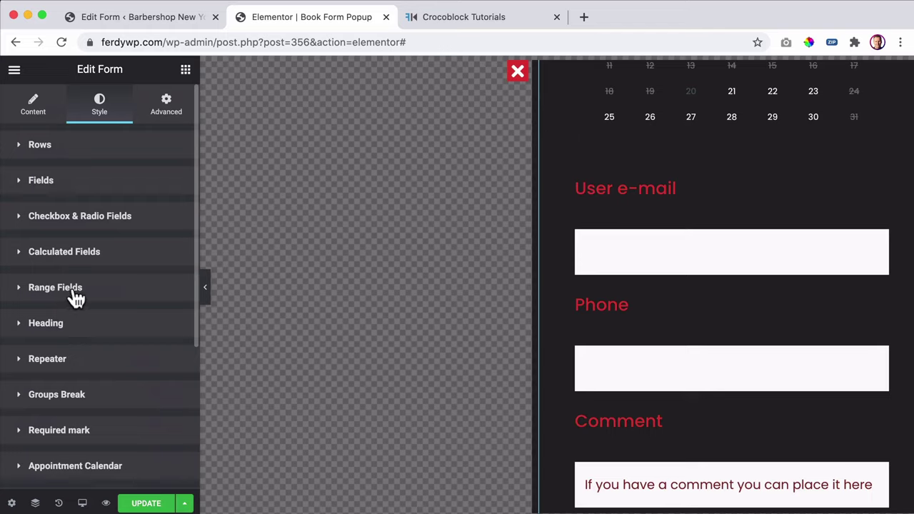
# - Try a maximum width for range fields, then collapse their style settings
pyautogui.click(76, 298)
pyautogui.scroll(-2, 50, 275)
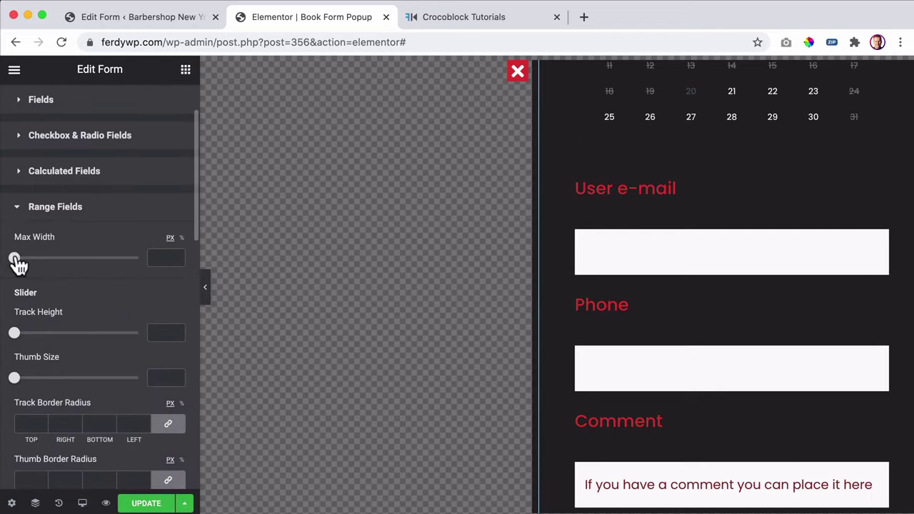
pyautogui.moveTo(16, 262); pyautogui.dragTo(3, 265)
pyautogui.click(76, 213)
# - Set the form fields' padding to 9 top and 15 bottom
pyautogui.click(55, 191)
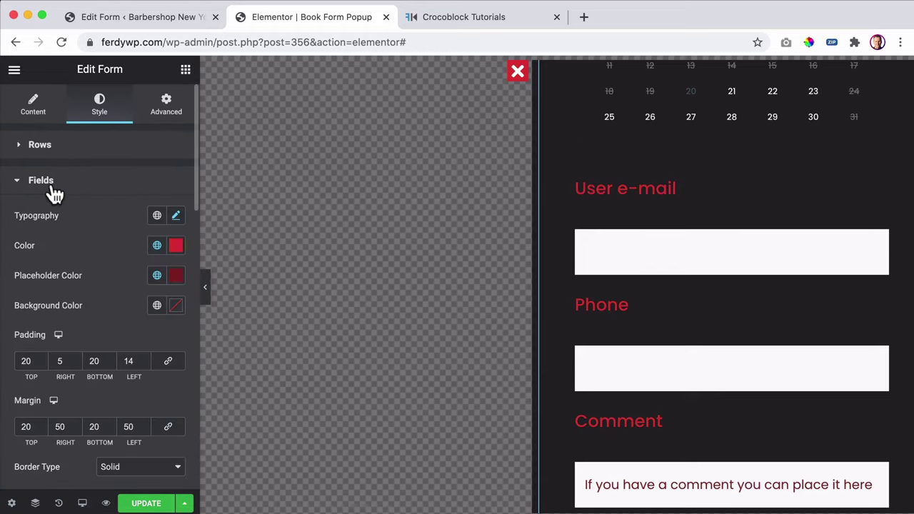
pyautogui.scroll(-2, 122, 236)
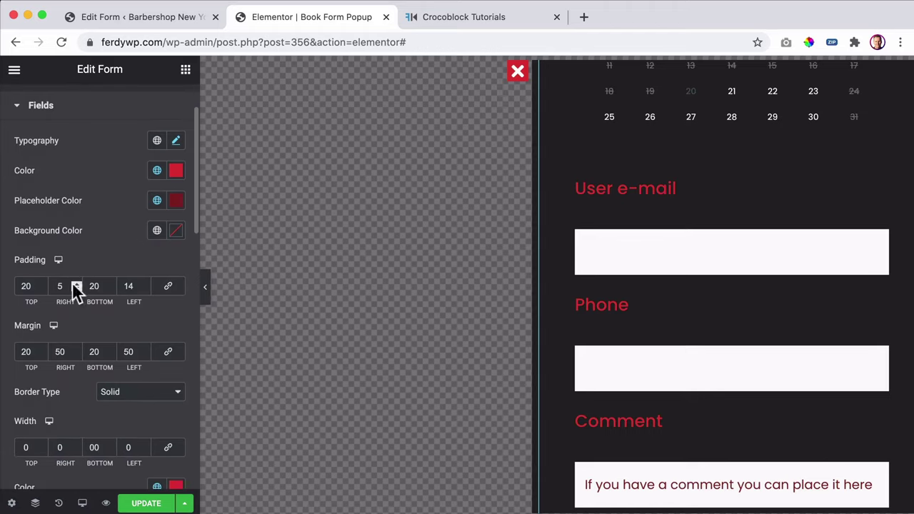
pyautogui.press('Up')
pyautogui.press('Up')
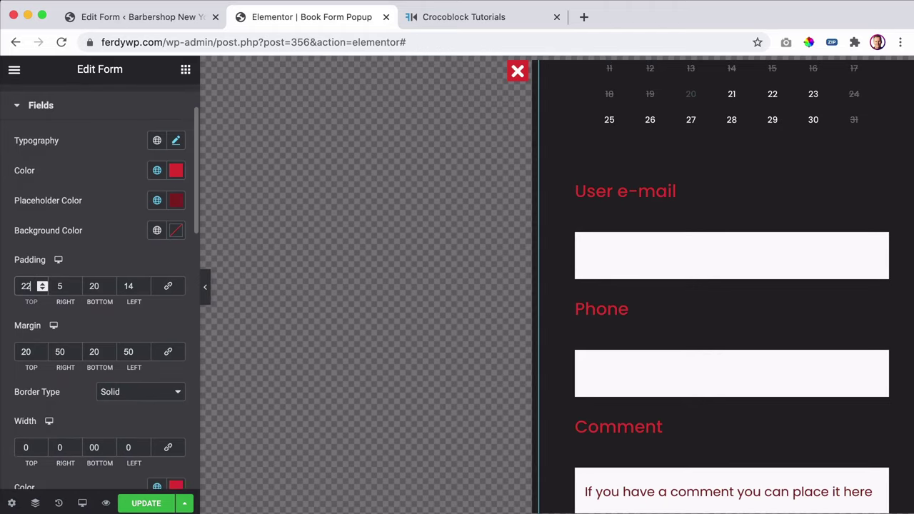
pyautogui.press('Down')
pyautogui.press('Down')
pyautogui.press('Down')
pyautogui.press('Down')
pyautogui.press('Down')
pyautogui.press('Down')
pyautogui.press('Down')
pyautogui.press('Down')
pyautogui.press('Down')
pyautogui.press('Down')
pyautogui.press('Down')
pyautogui.press('Down')
pyautogui.press('Down')
pyautogui.press('Down')
pyautogui.press('Down')
pyautogui.press('Down')
pyautogui.press('Down')
pyautogui.press('Down')
pyautogui.press('Down')
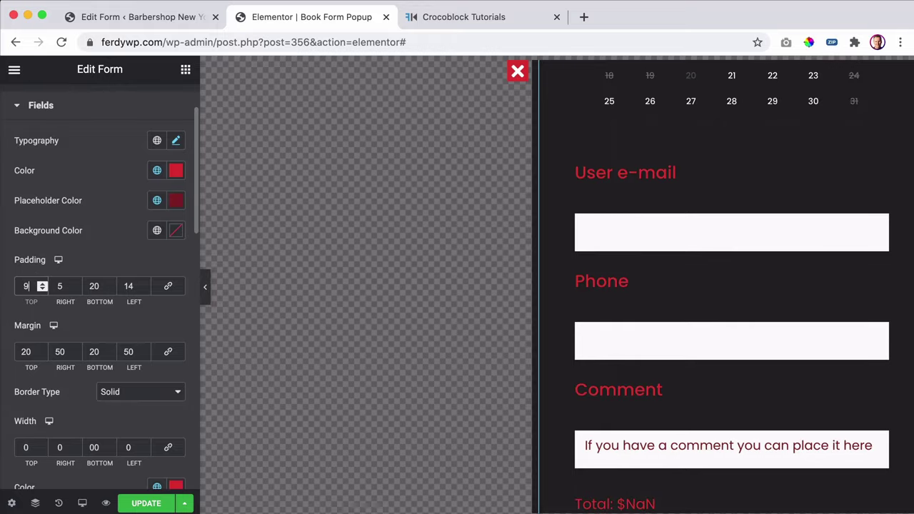
pyautogui.press('Down')
pyautogui.press('Down')
pyautogui.press('Down')
pyautogui.press('Down')
pyautogui.press('Down')
pyautogui.press('Down')
pyautogui.press('Down')
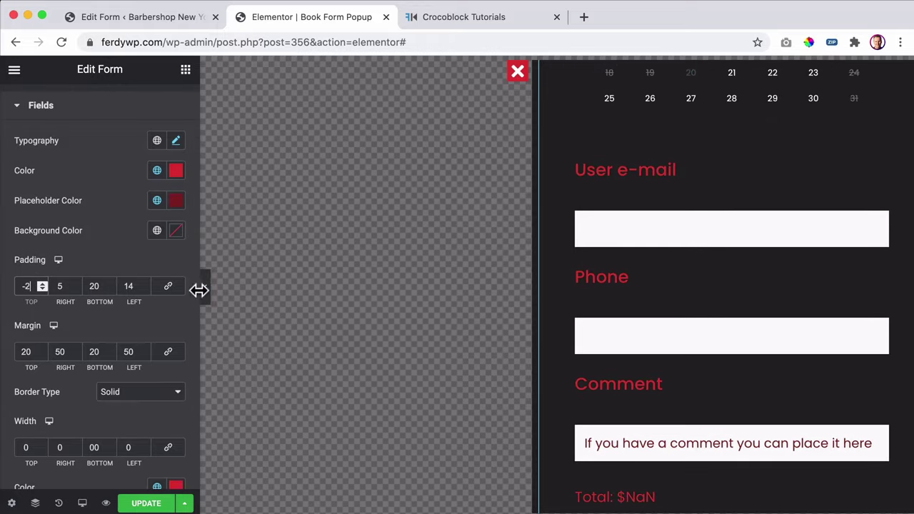
pyautogui.press('Up')
pyautogui.press('Up')
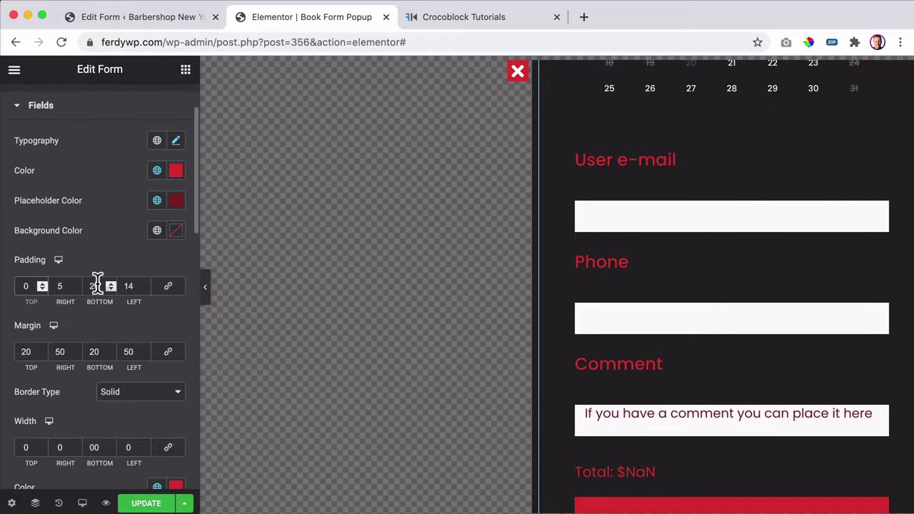
pyautogui.click(95, 285)
pyautogui.press('Down')
pyautogui.press('Down')
pyautogui.press('Down')
pyautogui.press('Down')
pyautogui.press('Down')
pyautogui.press('Down')
pyautogui.press('Down')
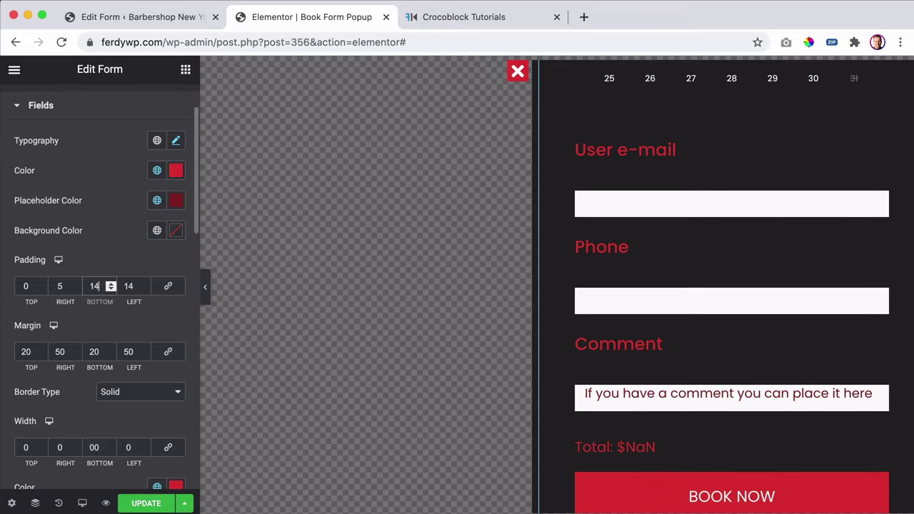
pyautogui.press('Up')
pyautogui.press('Up')
pyautogui.press('Up')
pyautogui.press('Up')
pyautogui.press('Up')
pyautogui.press('Up')
pyautogui.press('Up')
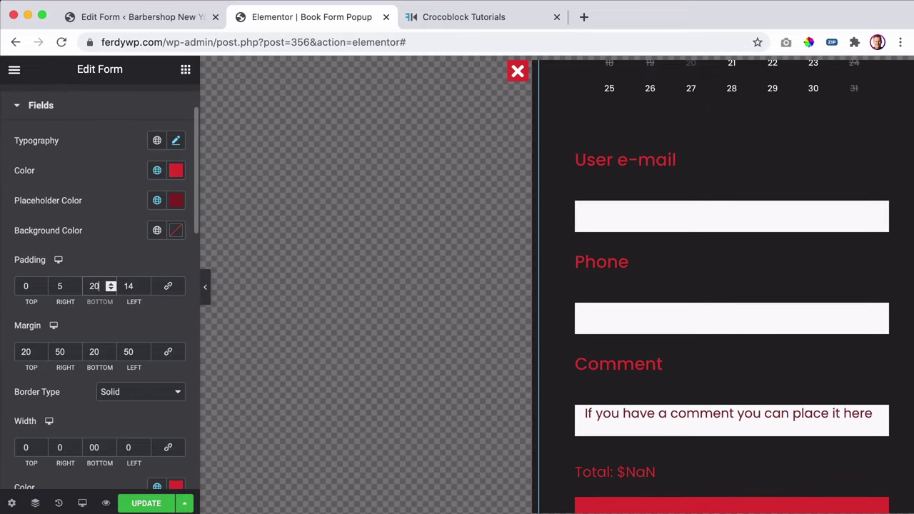
pyautogui.click(27, 285)
pyautogui.press('Up')
pyautogui.press('Up')
pyautogui.press('Up')
pyautogui.press('Up')
pyautogui.press('Up')
pyautogui.press('Up')
pyautogui.press('Up')
pyautogui.press('Up')
pyautogui.press('Up')
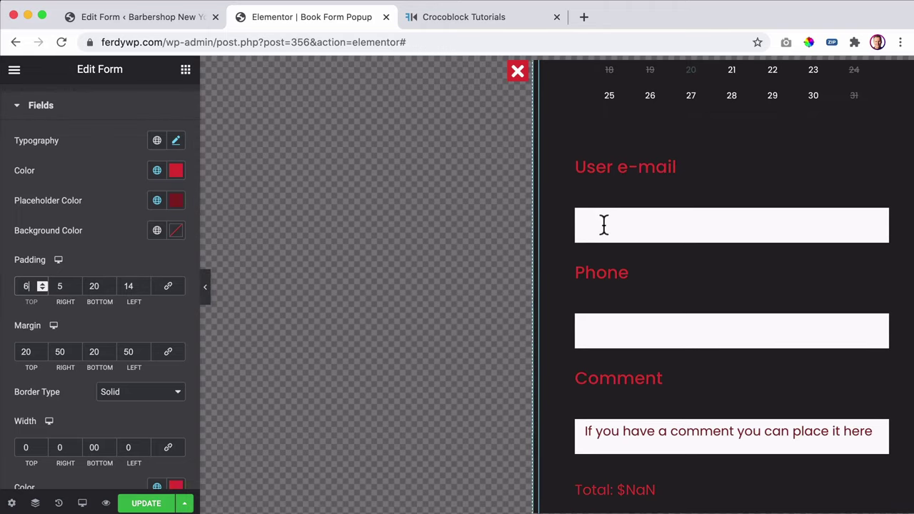
pyautogui.press('Up')
pyautogui.press('Up')
pyautogui.press('Up')
pyautogui.press('Up')
pyautogui.press('Up')
pyautogui.press('Up')
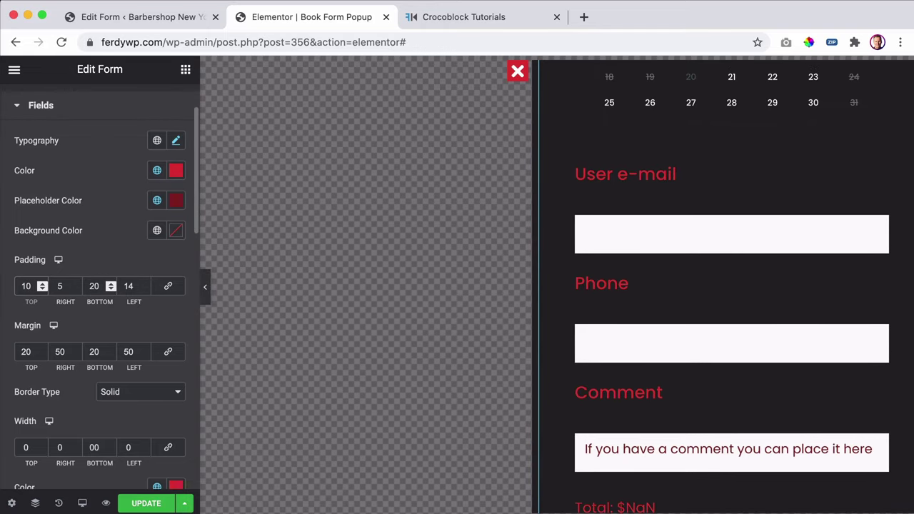
pyautogui.click(93, 285)
pyautogui.press('Down')
pyautogui.press('Down')
pyautogui.press('Down')
pyautogui.press('Down')
pyautogui.press('Down')
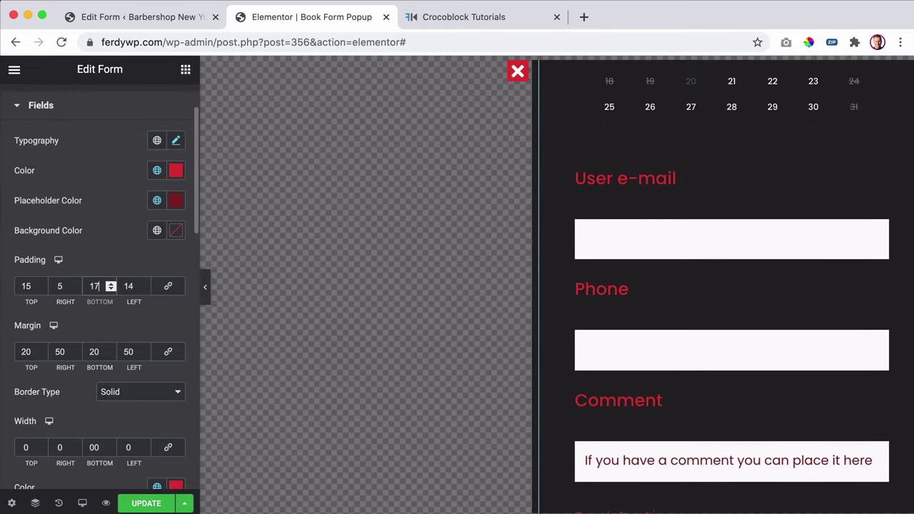
pyautogui.scroll(-3, 27, 260)
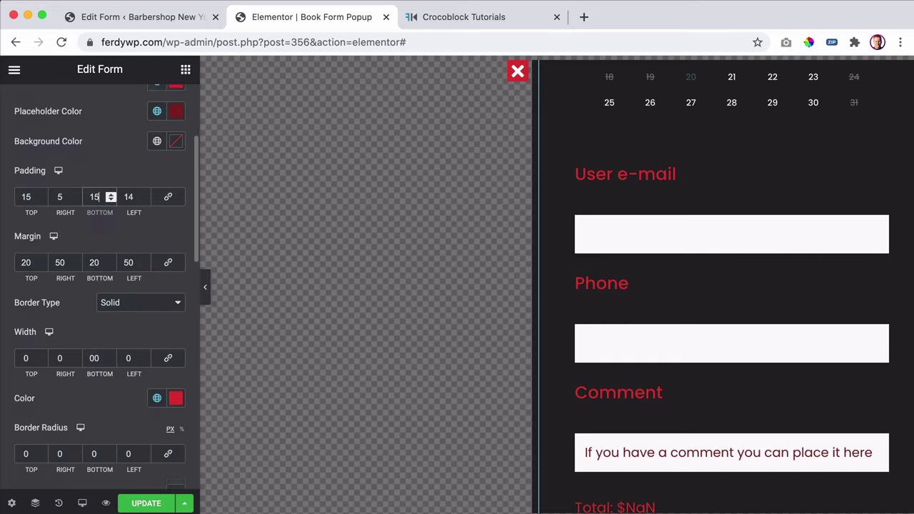
# - Set the form fields' margin to 10 top and 20 bottom
pyautogui.click(42, 236)
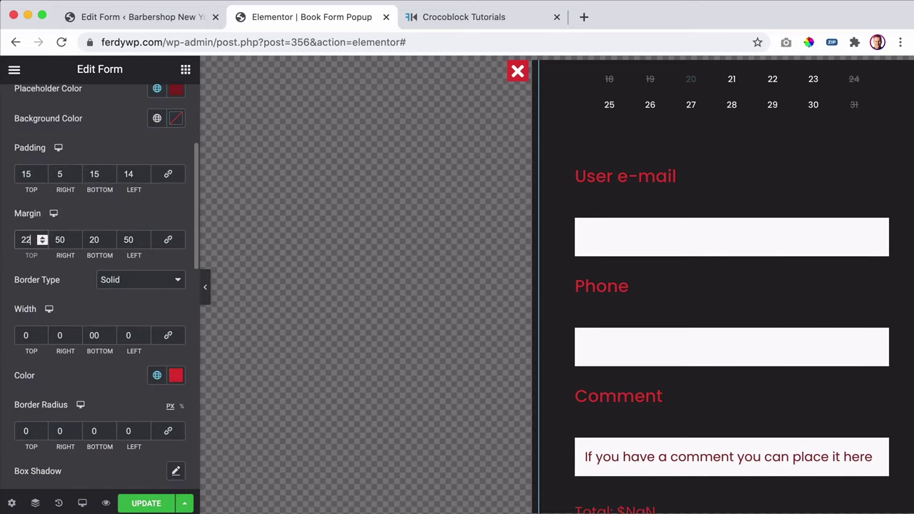
pyautogui.click(42, 243)
pyautogui.click(42, 244)
pyautogui.click(42, 244)
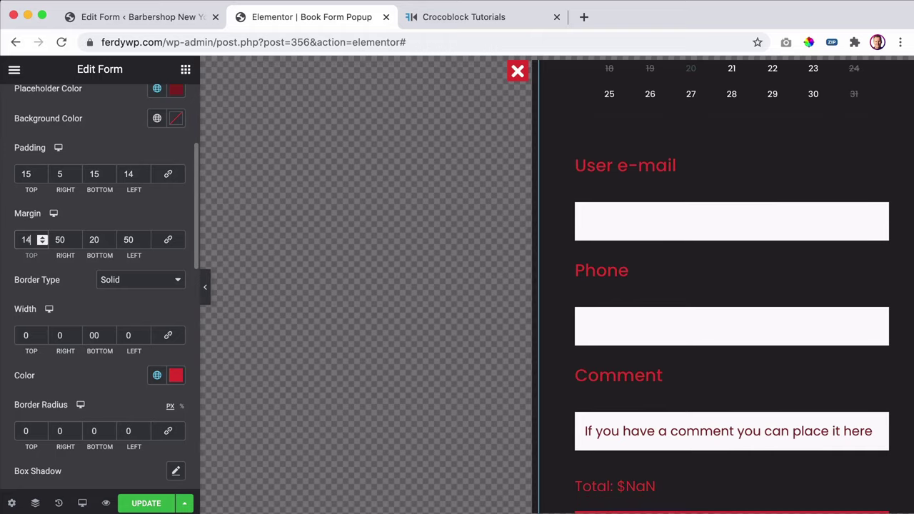
pyautogui.click(42, 244)
pyautogui.click(42, 243)
pyautogui.click(42, 244)
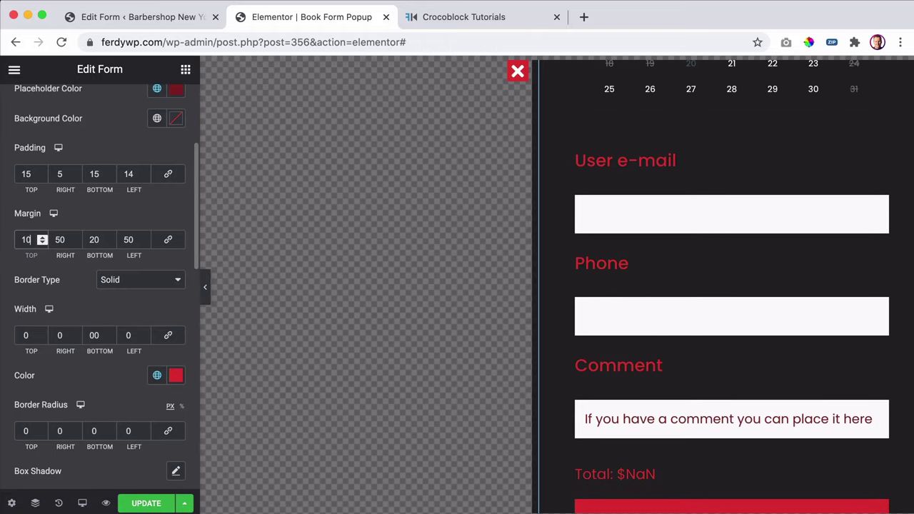
pyautogui.click(42, 244)
pyautogui.press('Down')
pyautogui.press('Down')
pyautogui.press('Down')
pyautogui.press('Down')
pyautogui.press('Down')
pyautogui.press('Down')
pyautogui.press('Down')
pyautogui.press('Down')
pyautogui.press('Down')
pyautogui.press('Down')
pyautogui.press('Down')
pyautogui.press('Down')
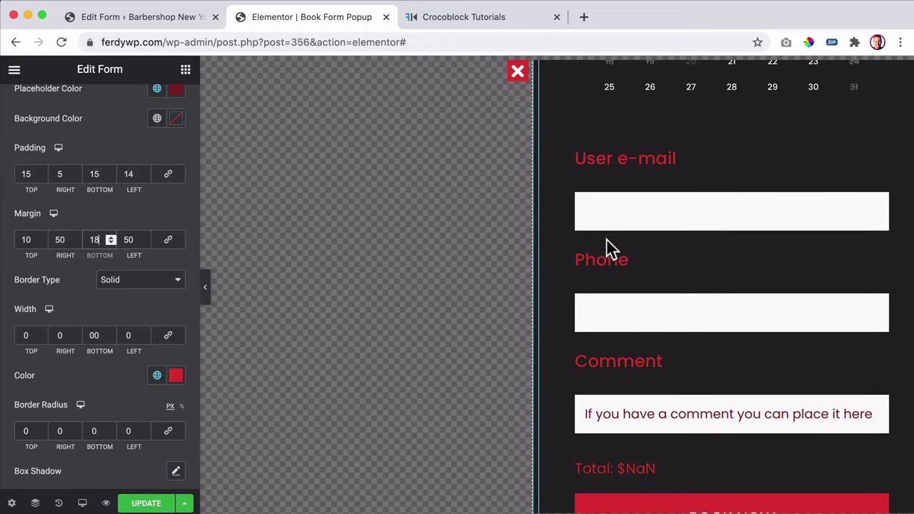
pyautogui.press('Up')
pyautogui.press('Up')
pyautogui.press('Up')
pyautogui.press('Up')
pyautogui.press('Up')
pyautogui.press('Up')
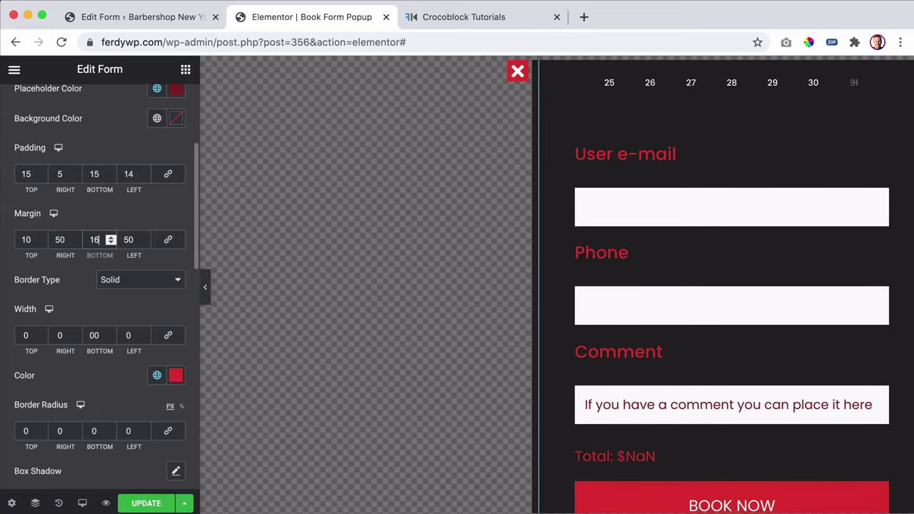
pyautogui.press('Up')
# - Set the comment textarea height to 10 and reopen the form fields styling
pyautogui.scroll(-3, 132, 319)
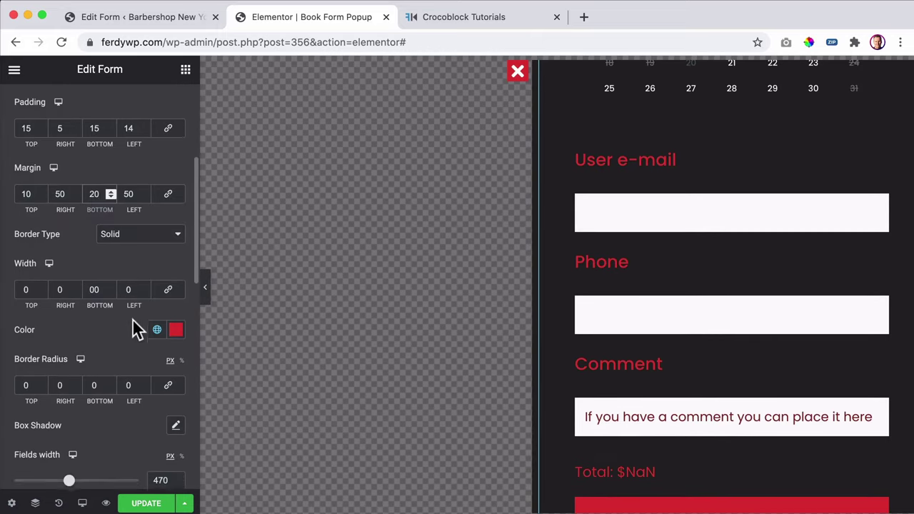
pyautogui.scroll(-4, 120, 313)
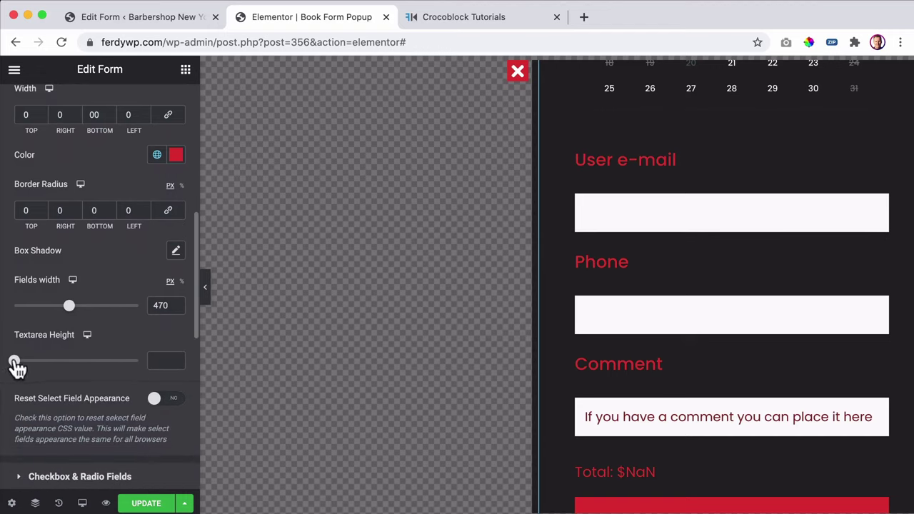
pyautogui.moveTo(14, 360); pyautogui.dragTo(7, 360)
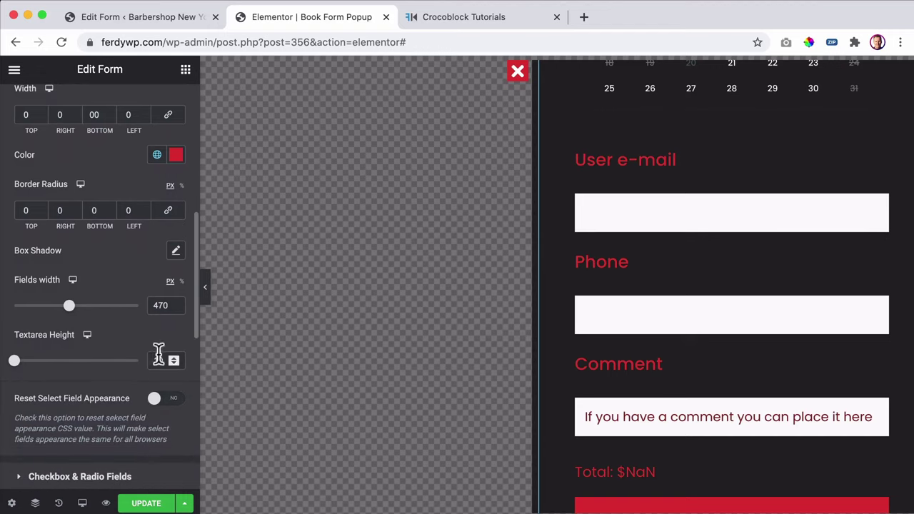
pyautogui.scroll(-10, 133, 357)
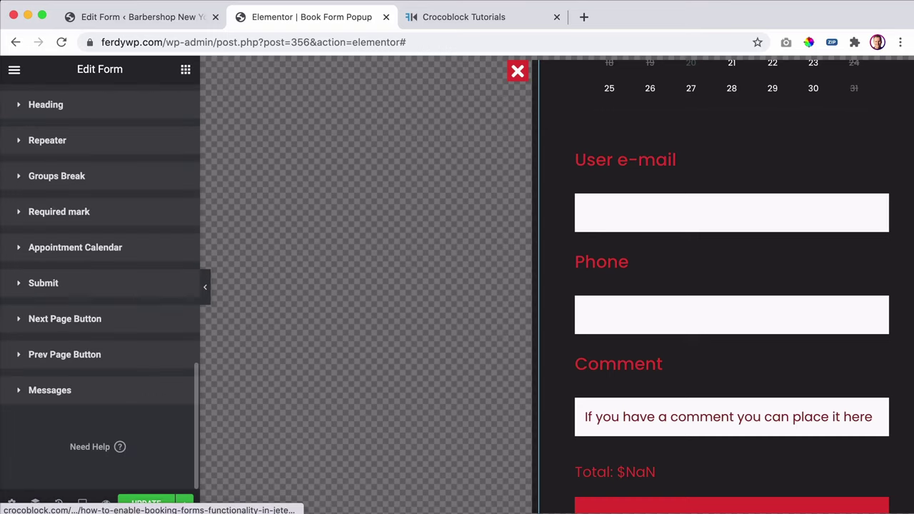
pyautogui.scroll(8, 72, 284)
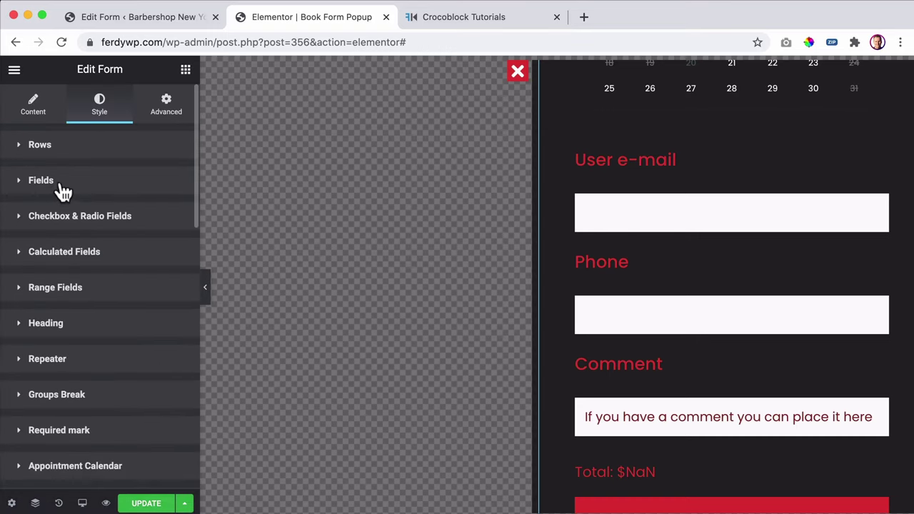
pyautogui.click(63, 189)
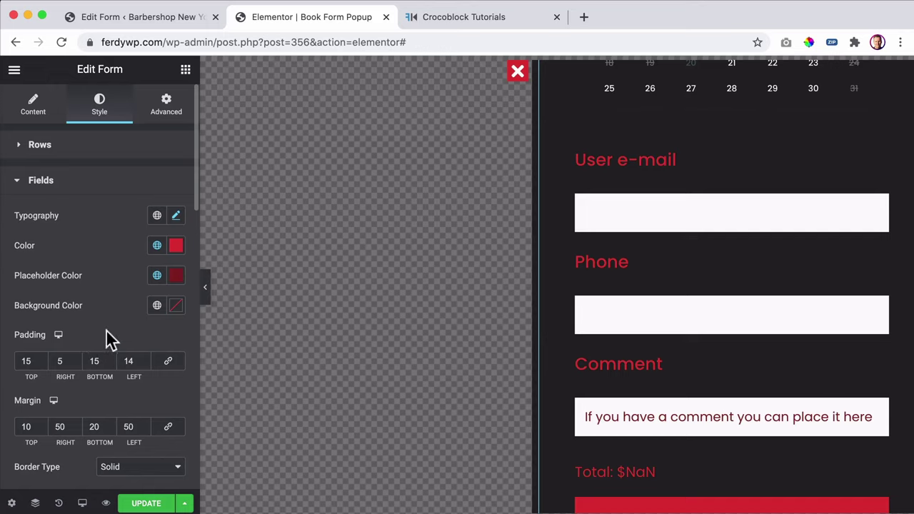
pyautogui.scroll(-4, 106, 330)
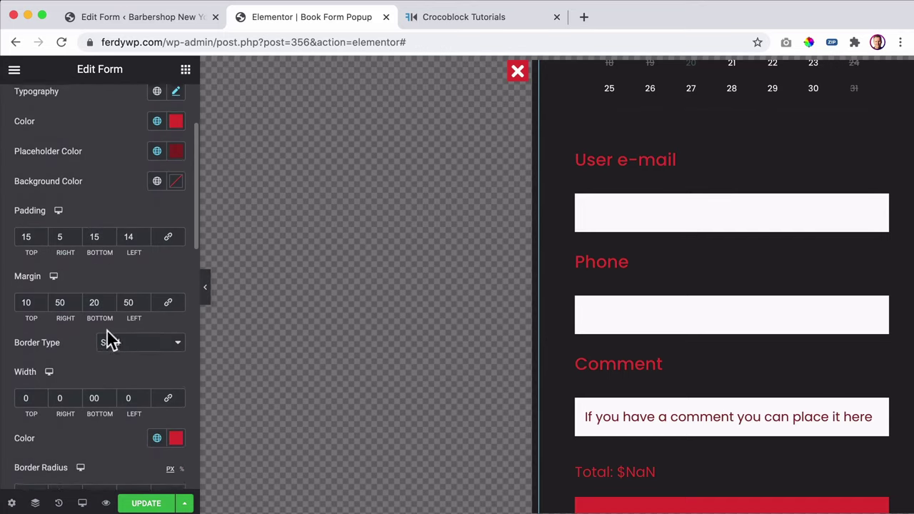
pyautogui.scroll(-3, 106, 331)
# - Open the Rows style options and try the Rows Gap slider, leaving it at 0
pyautogui.scroll(7, 106, 332)
pyautogui.click(50, 145)
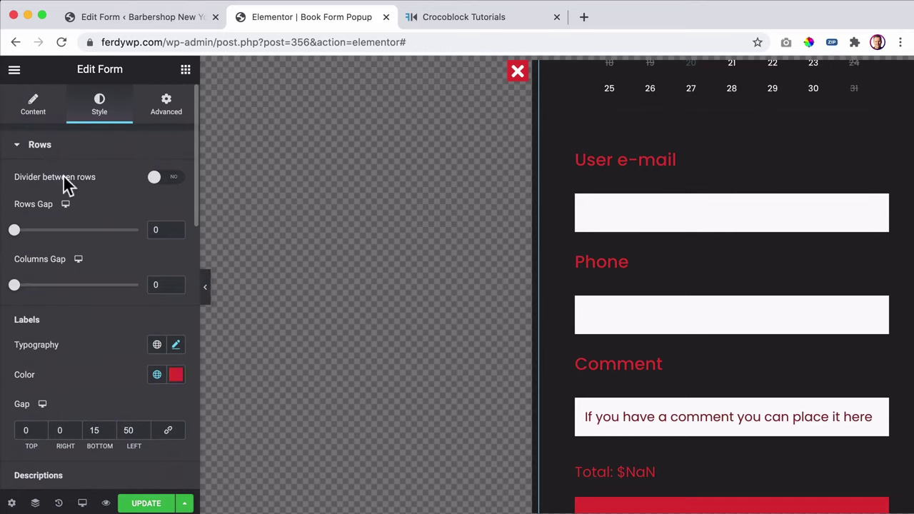
pyautogui.moveTo(14, 231); pyautogui.dragTo(6, 242)
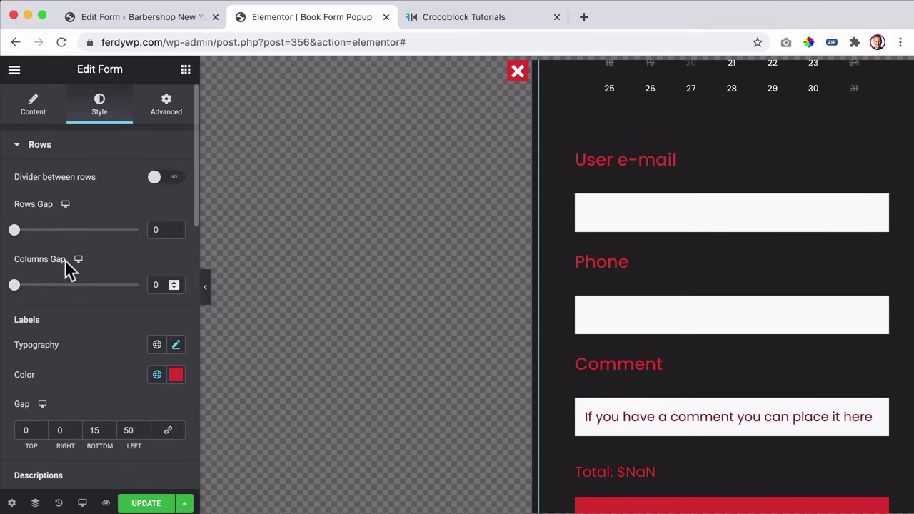
# - Set the Labels Gap to 0 top and bottom, down from 15 bottom
pyautogui.press('Down')
pyautogui.press('Down')
pyautogui.press('Down')
pyautogui.press('Down')
pyautogui.press('Down')
pyautogui.press('Down')
pyautogui.press('Down')
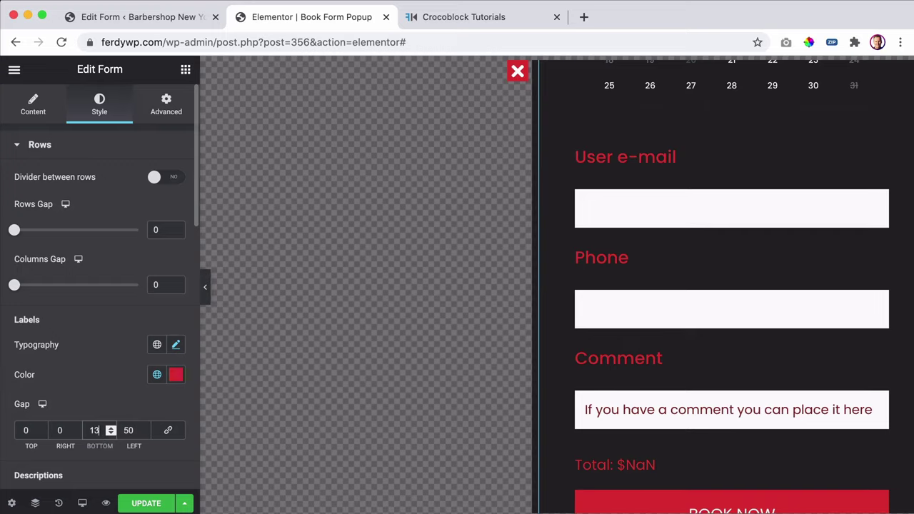
pyautogui.press('Down')
pyautogui.press('Down')
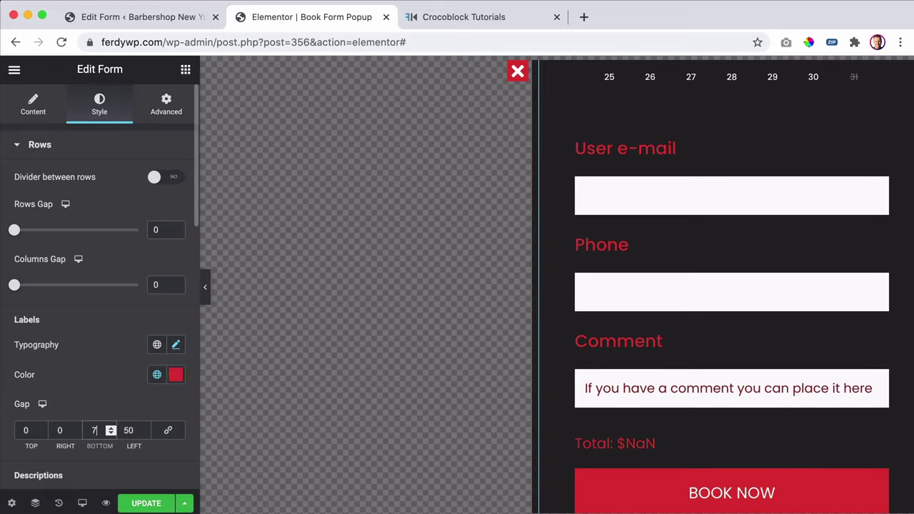
pyautogui.press('Down')
pyautogui.click(26, 429)
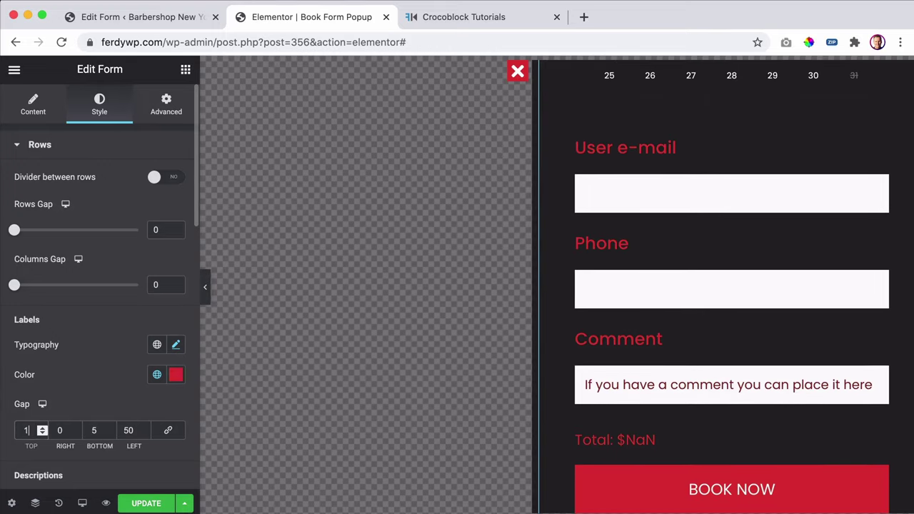
pyautogui.press('Up')
pyautogui.press('Up')
pyautogui.press('Up')
pyautogui.press('Up')
pyautogui.press('Down')
pyautogui.click(93, 429)
pyautogui.press('Down')
pyautogui.press('Down')
pyautogui.press('Down')
pyautogui.press('Down')
pyautogui.press('Down')
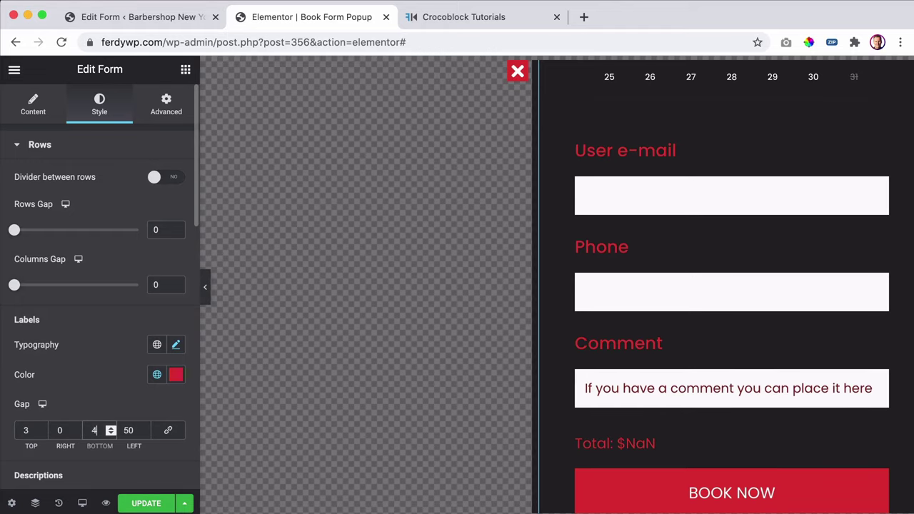
pyautogui.press('Up')
pyautogui.press('Up')
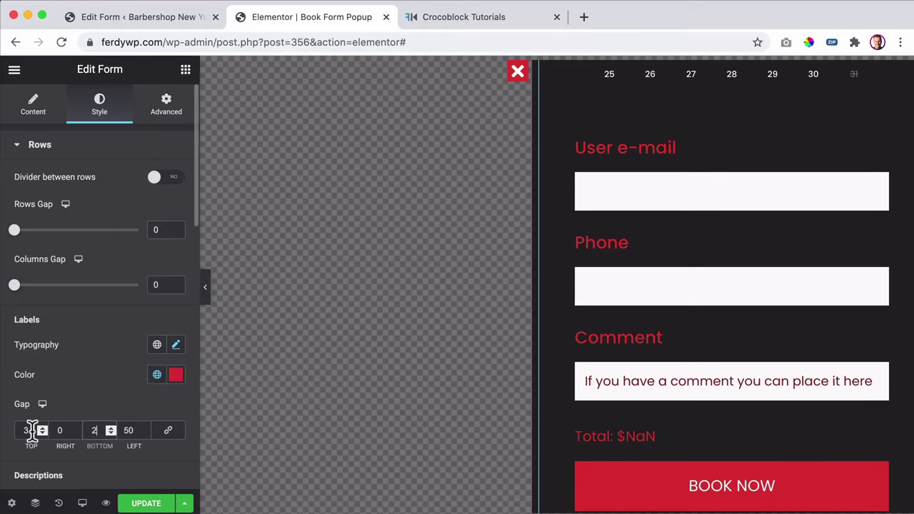
pyautogui.press('Down')
pyautogui.press('Down')
pyautogui.click(27, 430)
pyautogui.press('Up')
pyautogui.press('Up')
pyautogui.press('Up')
pyautogui.press('Up')
pyautogui.press('Up')
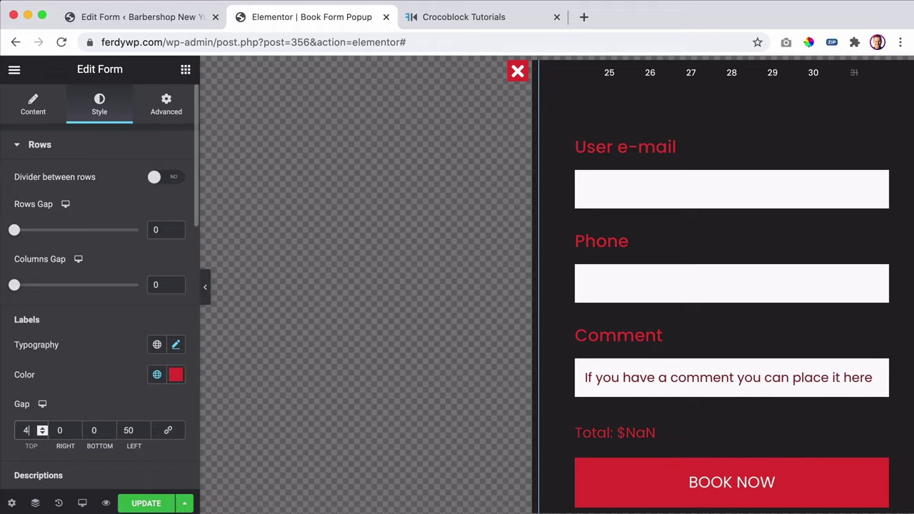
pyautogui.press('Down')
pyautogui.press('Down')
pyautogui.press('Down')
pyautogui.press('Down')
pyautogui.press('Down')
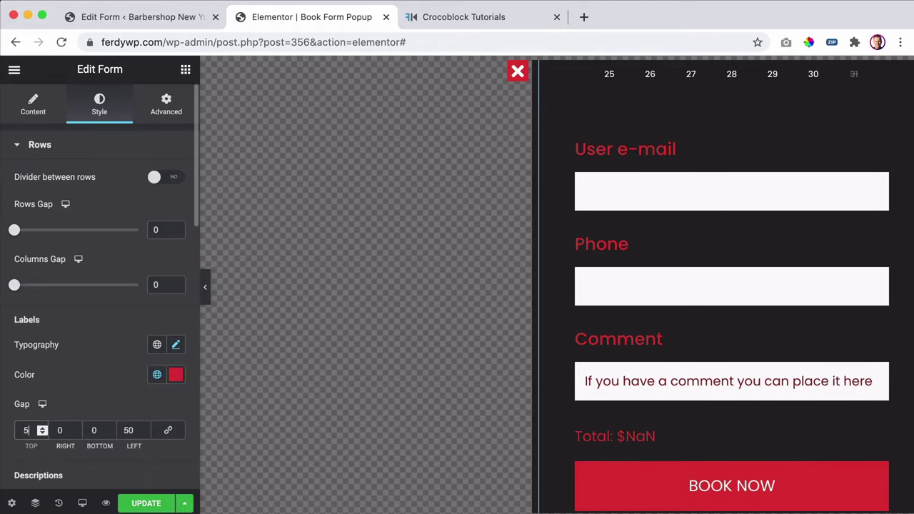
pyautogui.press('Down')
pyautogui.press('Down')
pyautogui.press('Down')
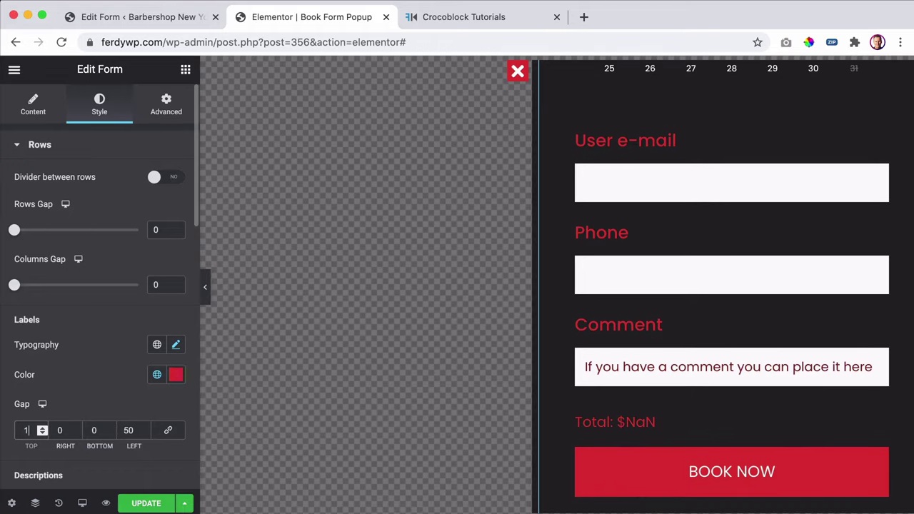
pyautogui.scroll(-3, 66, 403)
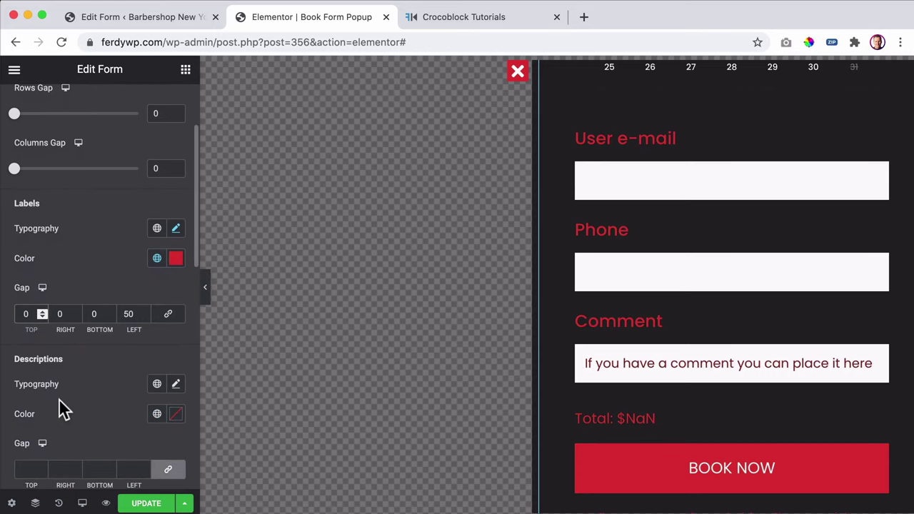
# - Check the form in the popup preview and update the Book Form Popup
pyautogui.scroll(5, 735, 343)
pyautogui.scroll(3, 736, 348)
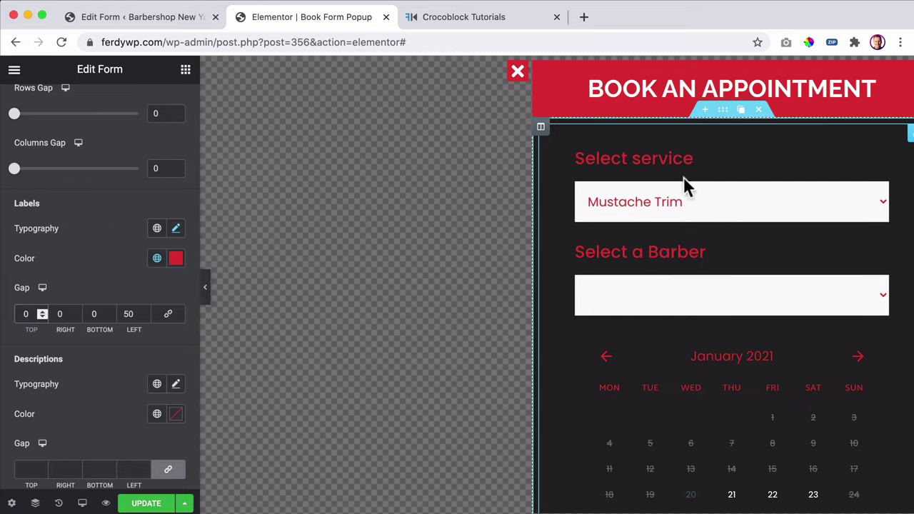
pyautogui.scroll(-15, 704, 239)
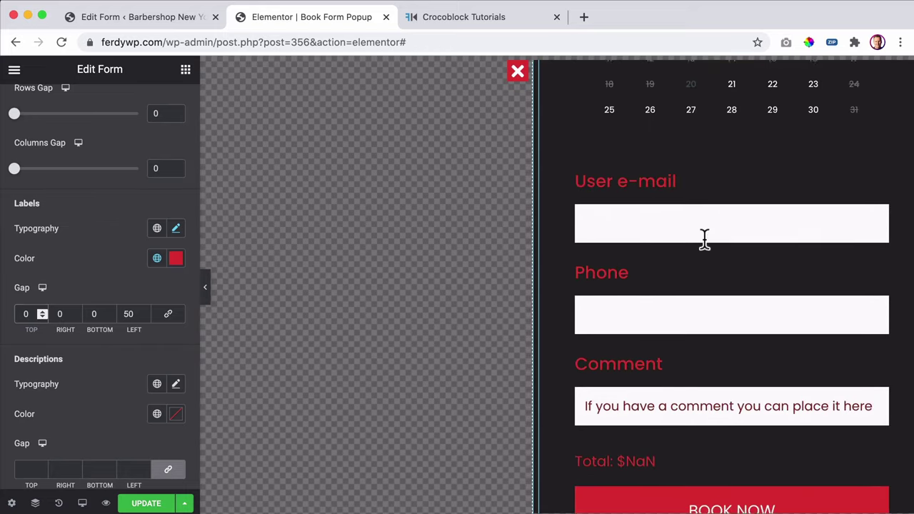
pyautogui.scroll(-1, 704, 239)
pyautogui.scroll(10, 695, 304)
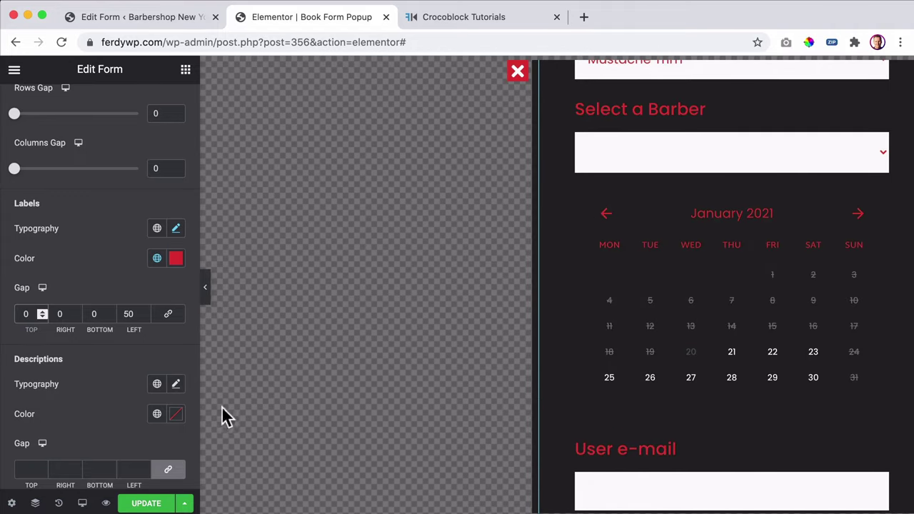
pyautogui.click(152, 504)
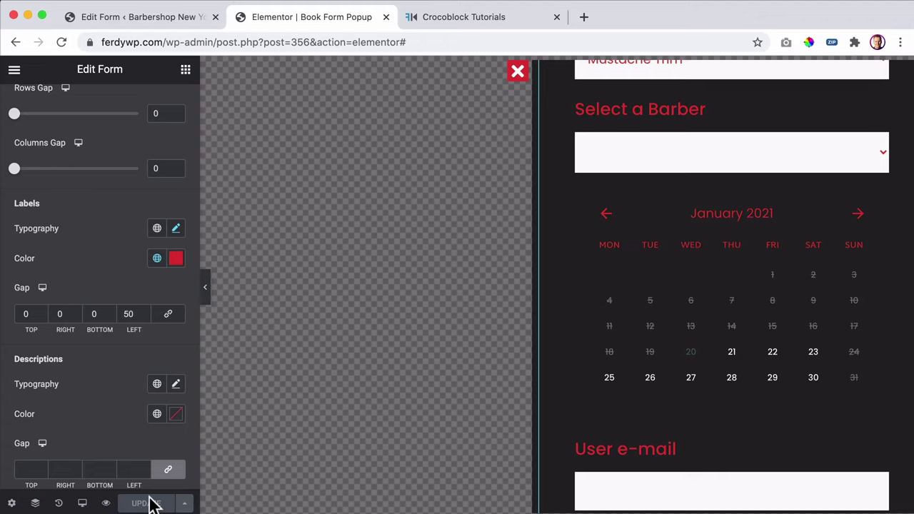
pyautogui.scroll(3, 701, 293)
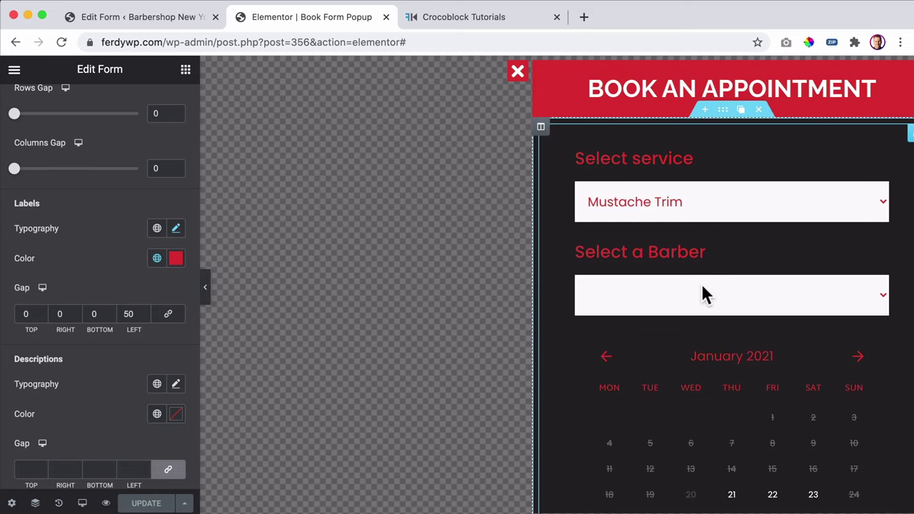
pyautogui.scroll(-4, 701, 289)
pyautogui.scroll(-5, 700, 286)
pyautogui.scroll(7, 700, 286)
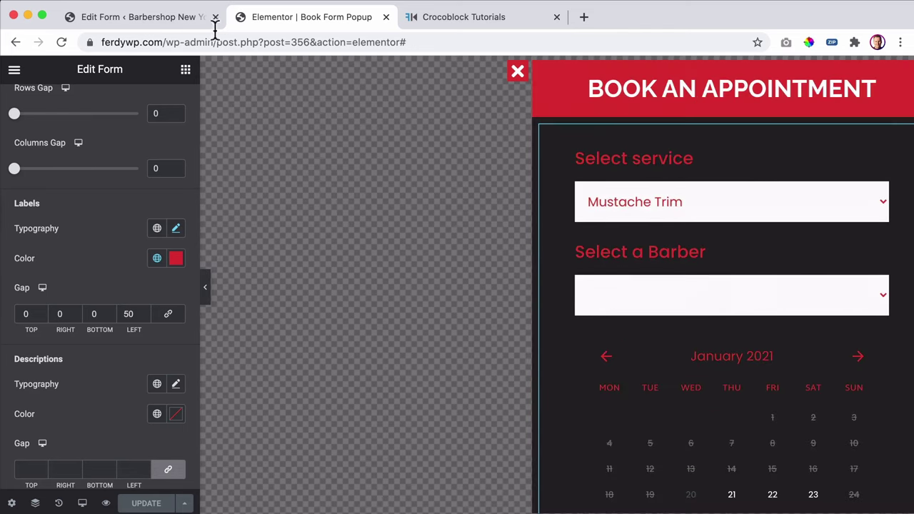
# - Add page breaks to the booking form between provider_id, appointment_date and user_email
pyautogui.click(172, 20)
pyautogui.scroll(-8, 378, 302)
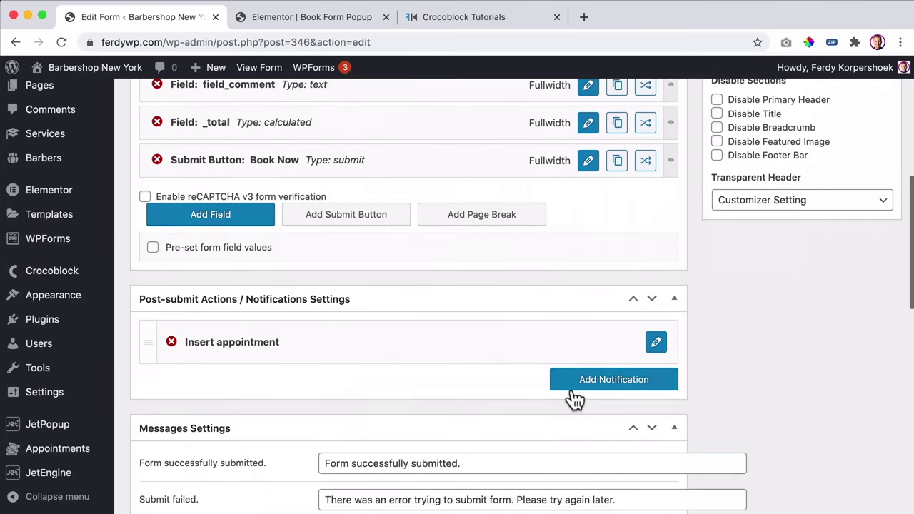
pyautogui.click(439, 217)
pyautogui.click(474, 255)
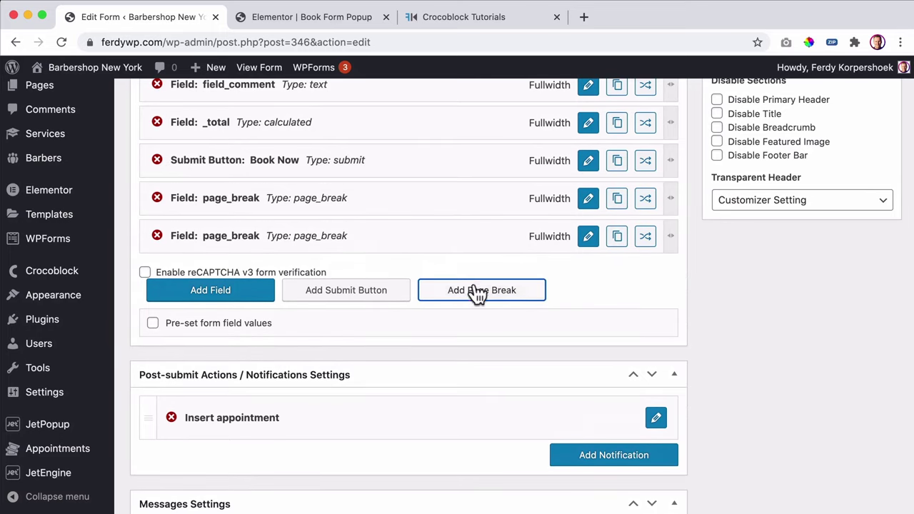
pyautogui.click(473, 289)
pyautogui.click(471, 327)
pyautogui.scroll(6, 442, 301)
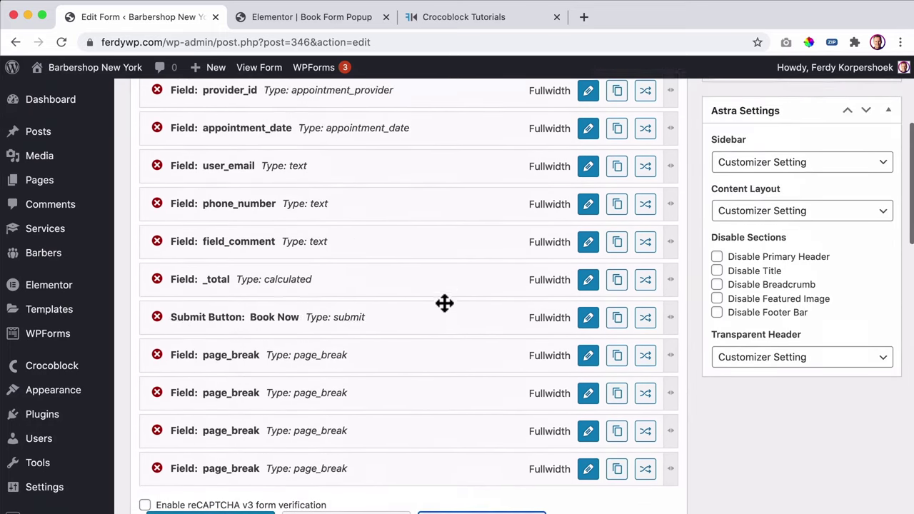
pyautogui.moveTo(299, 408); pyautogui.dragTo(302, 269)
pyautogui.scroll(-5, 308, 272)
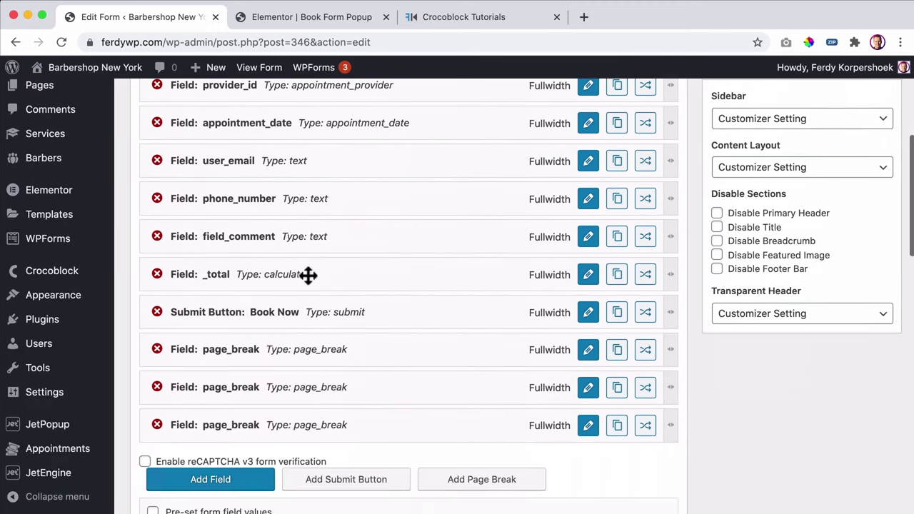
pyautogui.moveTo(290, 354); pyautogui.dragTo(287, 123)
pyautogui.moveTo(303, 385); pyautogui.dragTo(305, 195)
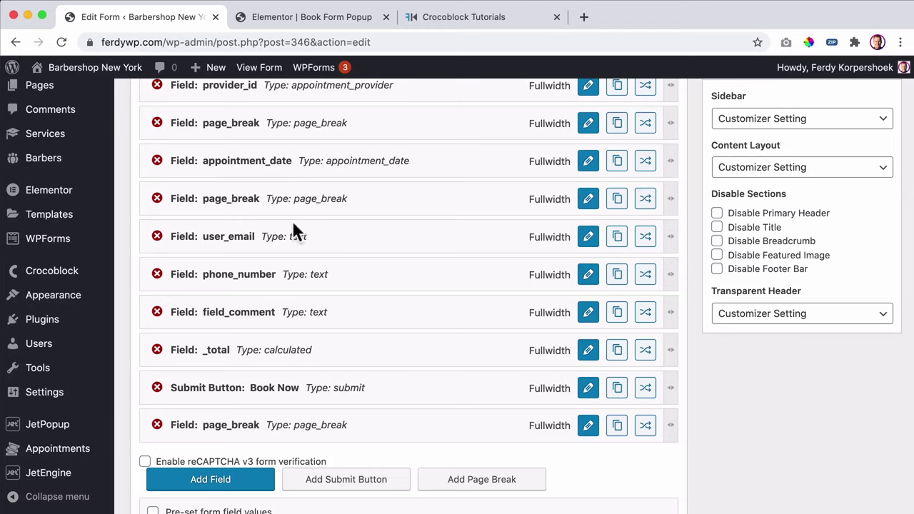
# - Review the field order, glance at the Elementor popup, and return to the field list
pyautogui.scroll(3, 318, 402)
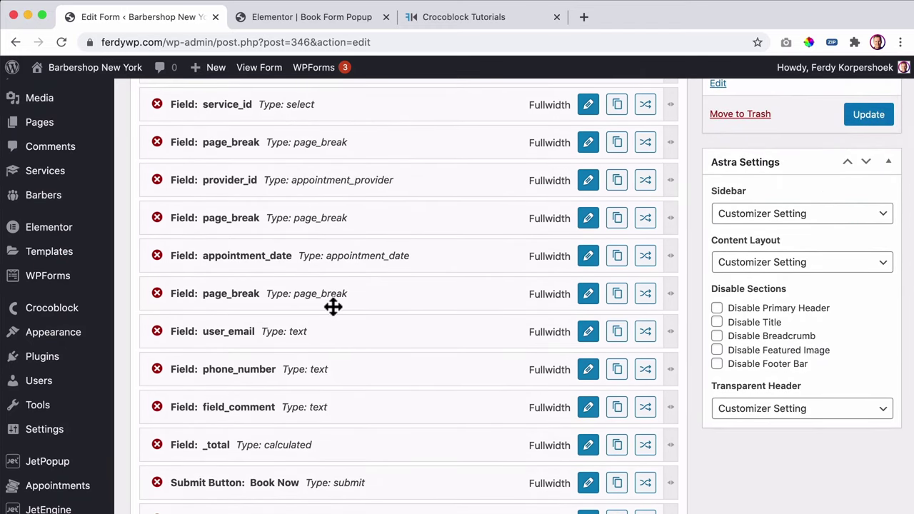
pyautogui.scroll(-1, 331, 306)
pyautogui.scroll(3, 327, 321)
pyautogui.scroll(1, 330, 321)
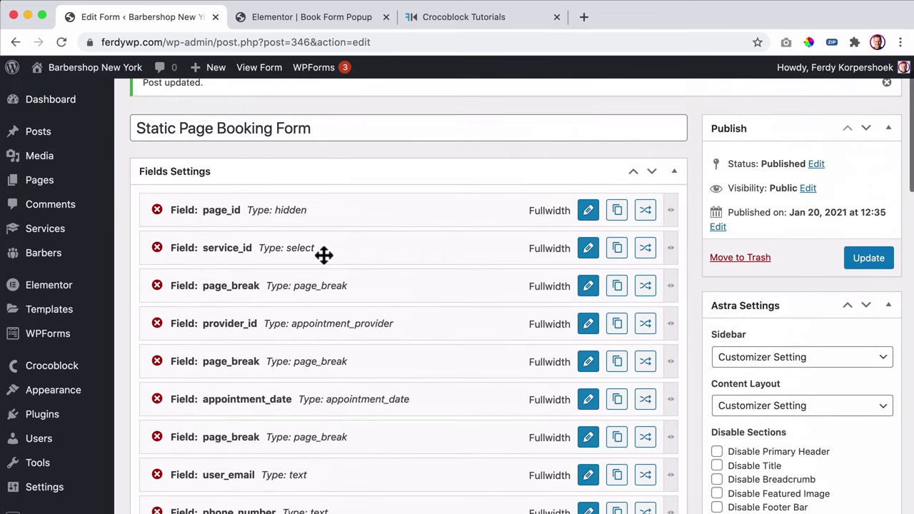
pyautogui.scroll(-9, 327, 271)
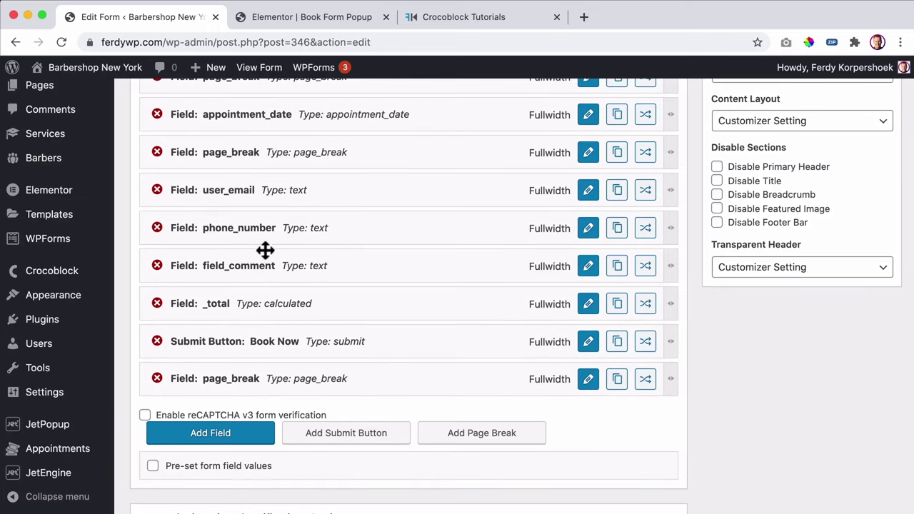
pyautogui.scroll(5, 265, 250)
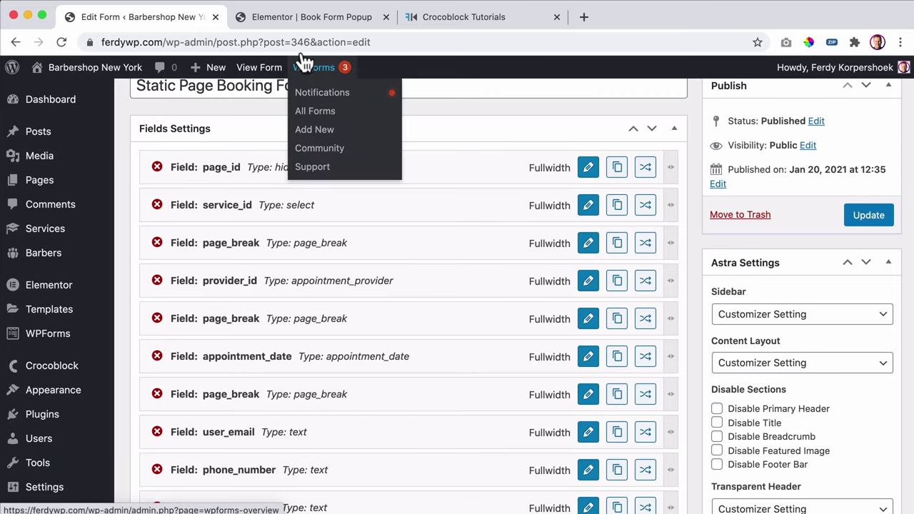
pyautogui.click(302, 20)
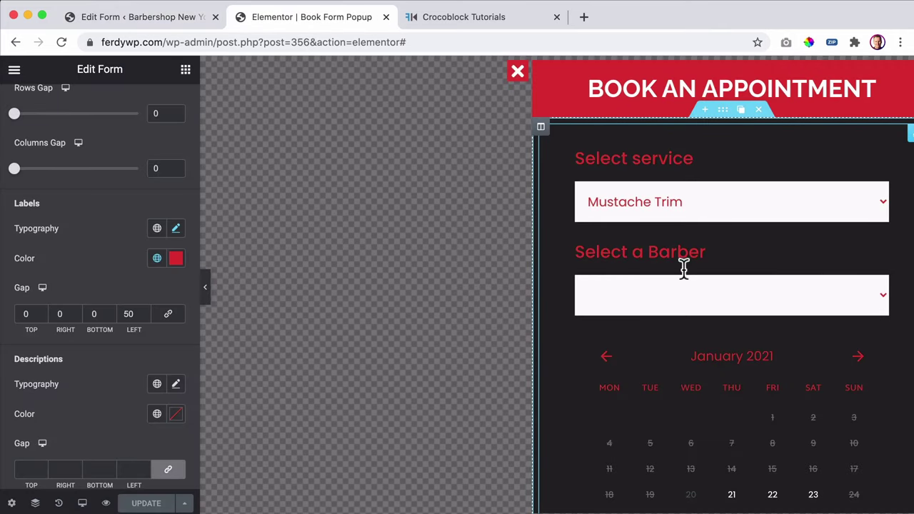
pyautogui.scroll(-4, 685, 268)
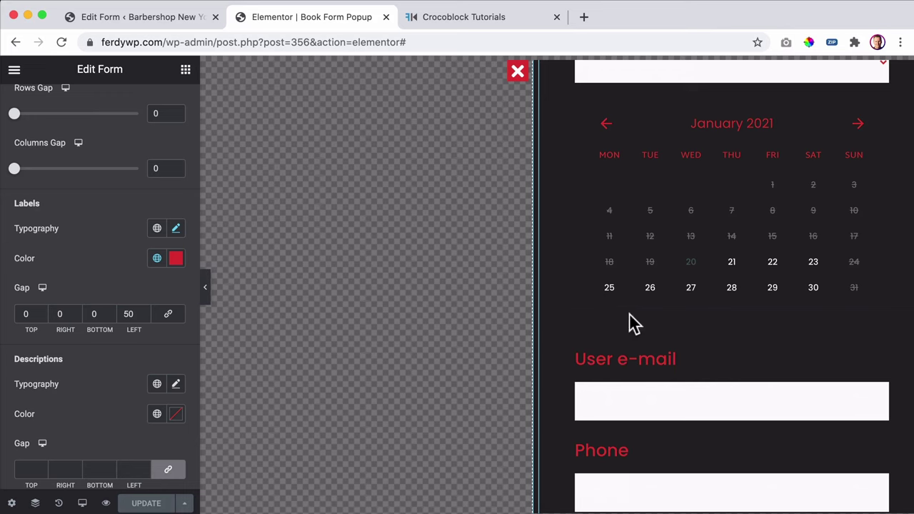
pyautogui.click(145, 17)
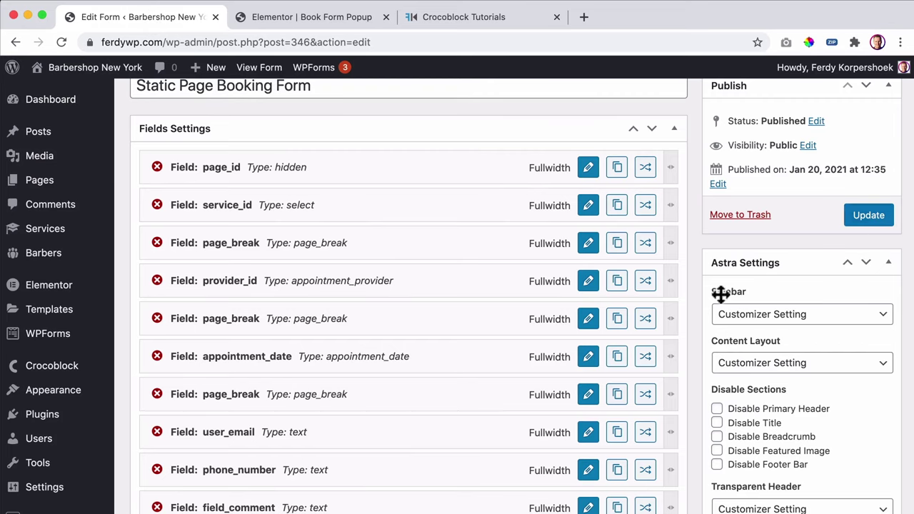
pyautogui.scroll(-5, 720, 294)
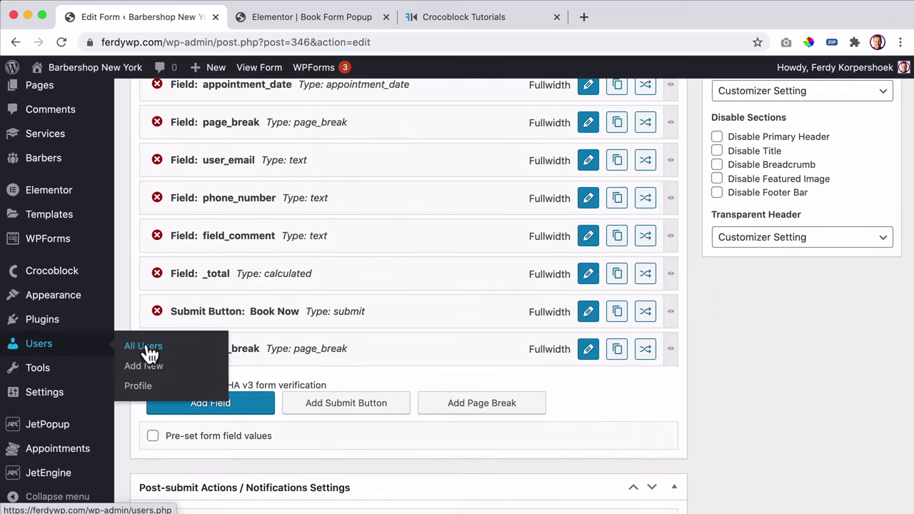
# - Delete the trailing page_break after Book Now, update the form, and open the live site in a new tab
pyautogui.click(157, 348)
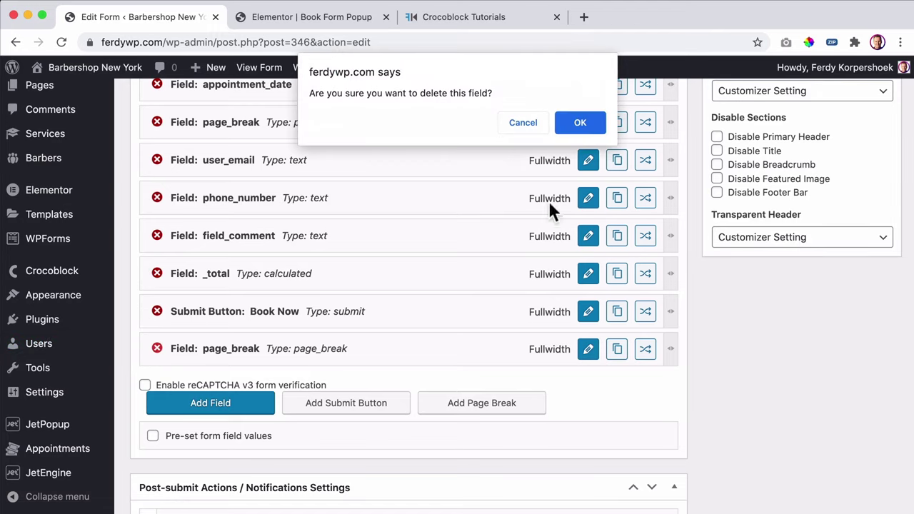
pyautogui.click(590, 123)
pyautogui.scroll(10, 718, 193)
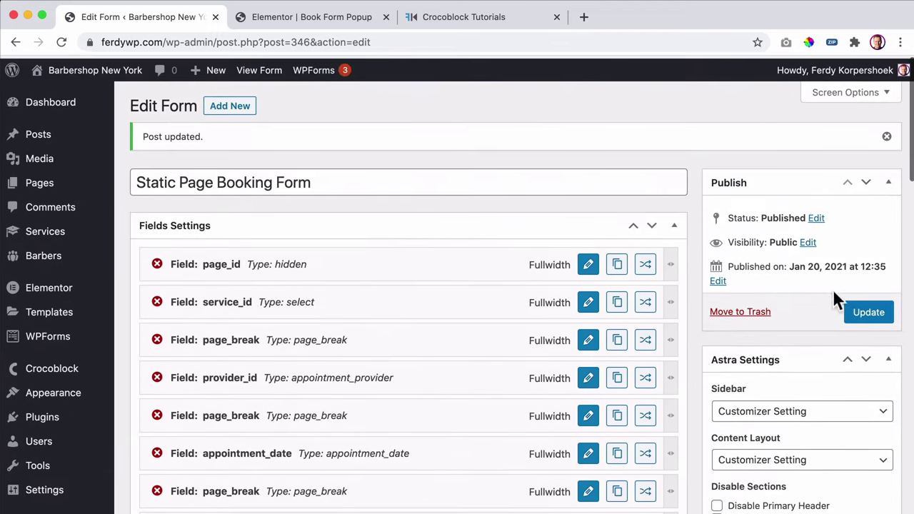
pyautogui.click(865, 310)
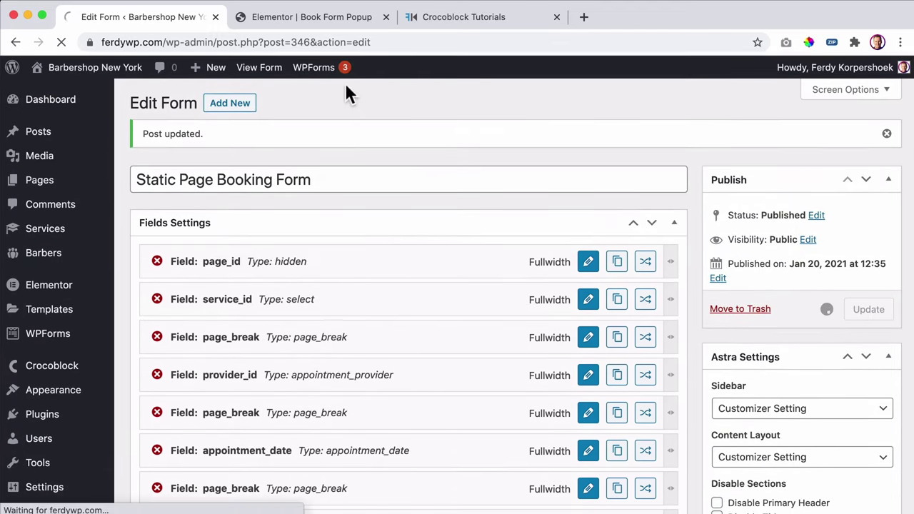
pyautogui.keyDown('super'); pyautogui.click(84, 71); pyautogui.keyUp('super')
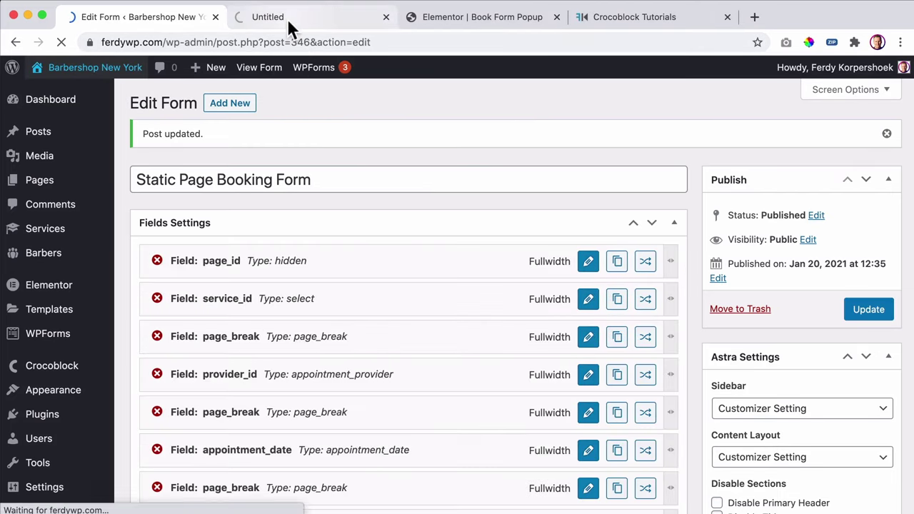
pyautogui.click(287, 18)
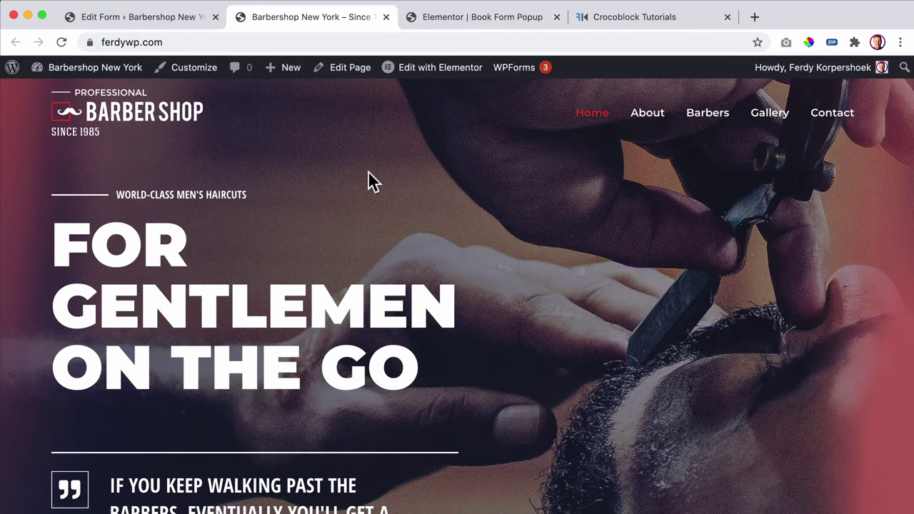
# - Open the booking popup and choose Beard Trim with the only available barber
pyautogui.scroll(-10, 344, 180)
pyautogui.scroll(2, 300, 185)
pyautogui.click(249, 205)
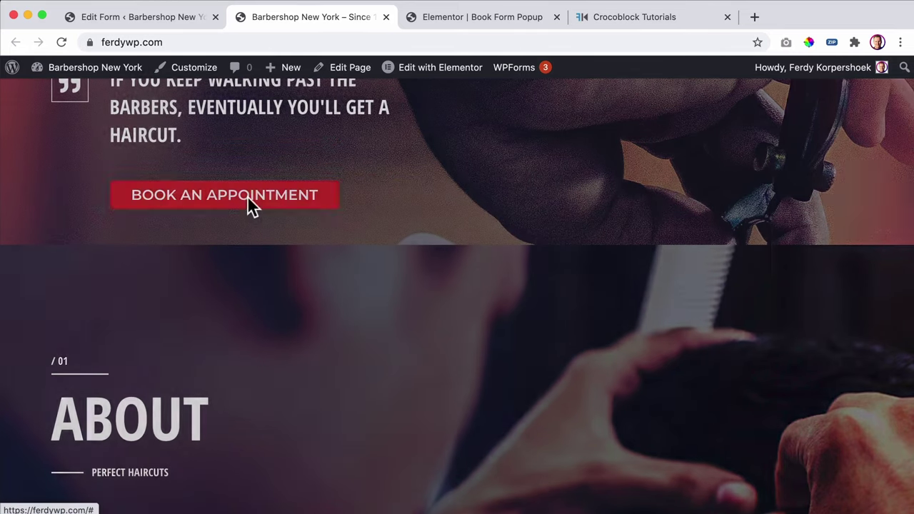
pyautogui.click(679, 200)
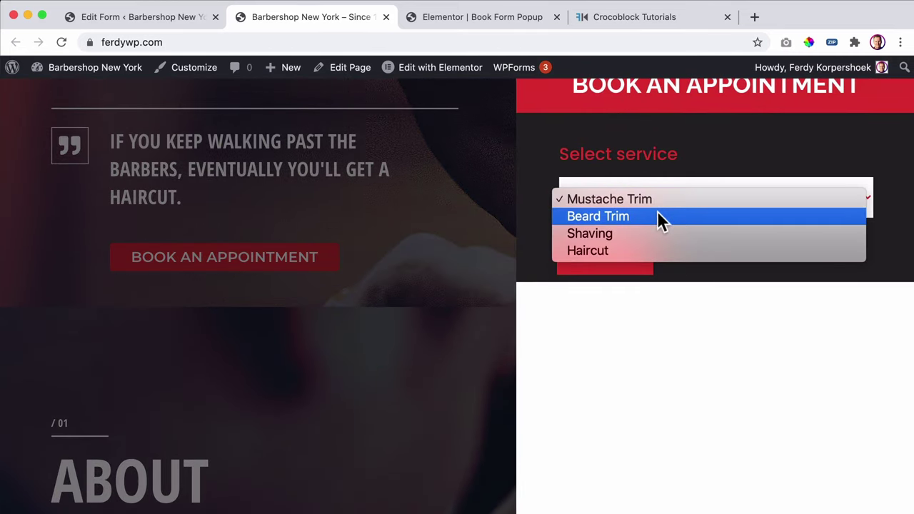
pyautogui.click(663, 216)
pyautogui.click(622, 262)
pyautogui.click(631, 205)
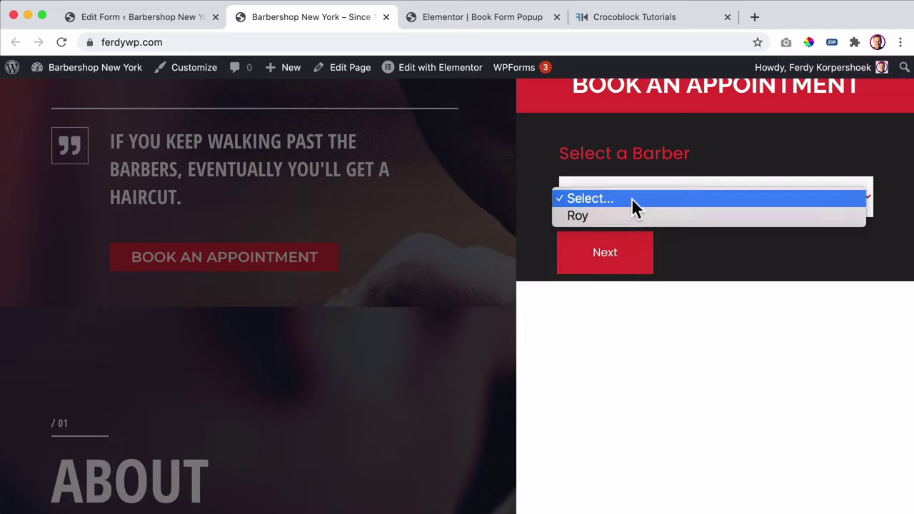
pyautogui.click(631, 217)
pyautogui.click(610, 255)
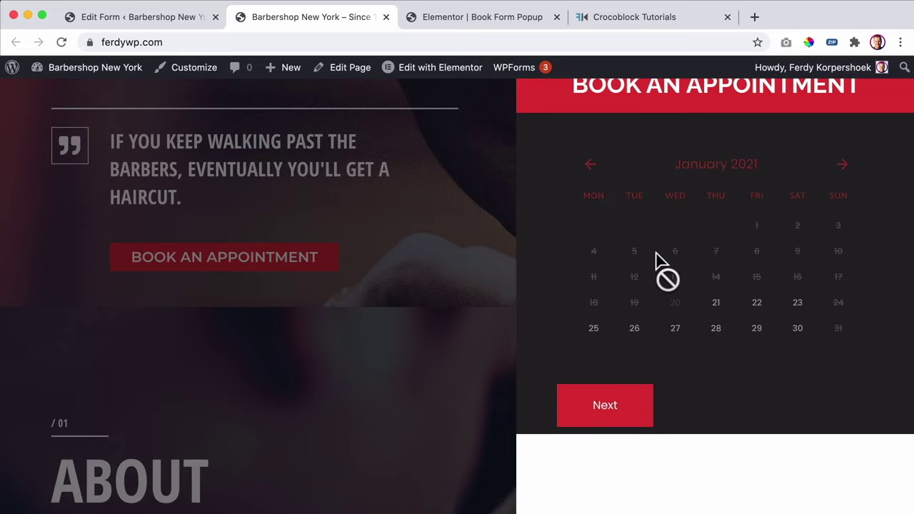
# - Pick 21 January at 10:00 AM - 10:30 AM and reach the contact step showing $30.00
pyautogui.click(718, 308)
pyautogui.scroll(-2, 651, 295)
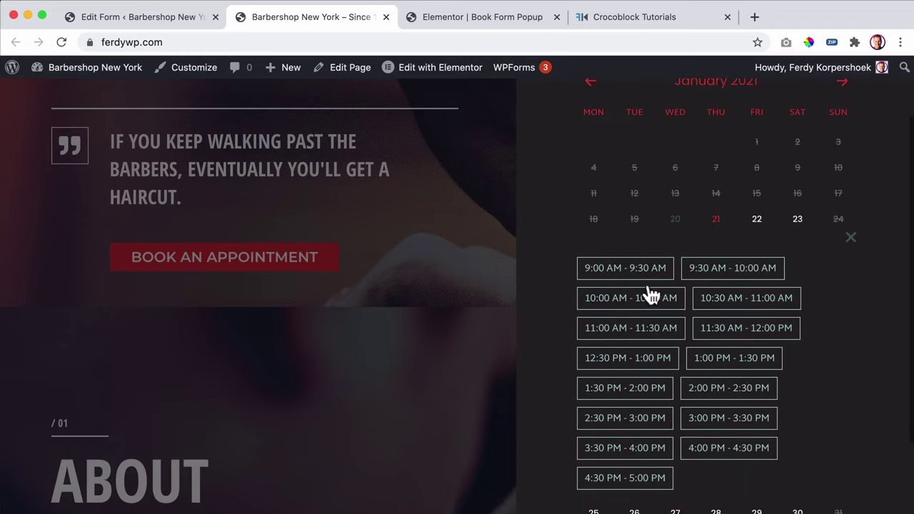
pyautogui.click(637, 302)
pyautogui.scroll(-2, 651, 299)
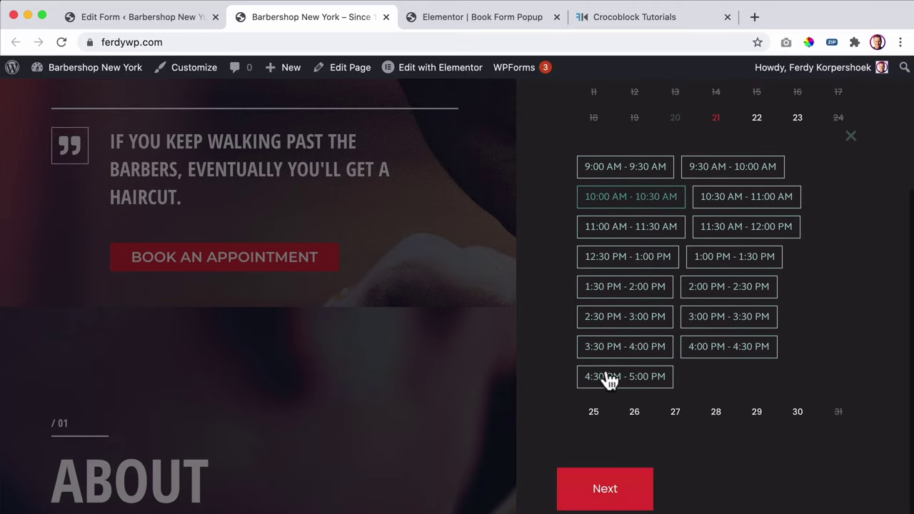
pyautogui.click(606, 490)
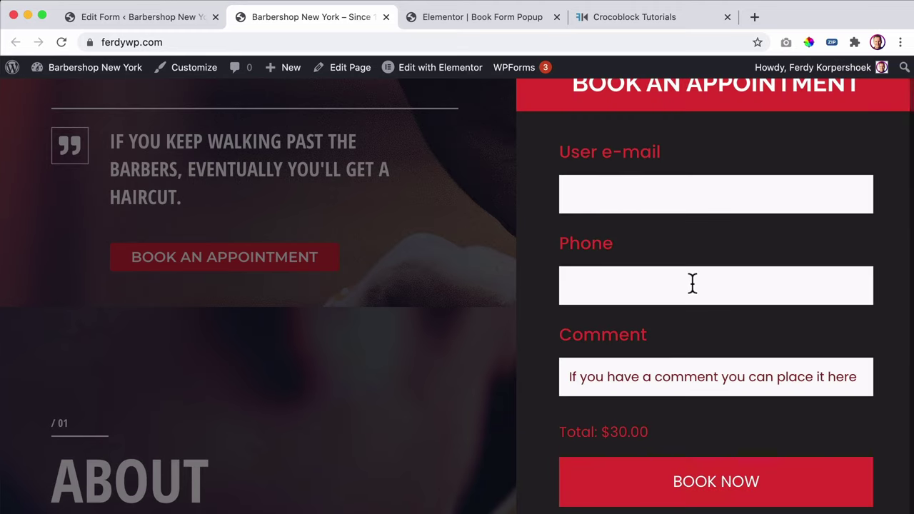
pyautogui.moveTo(428, 70)
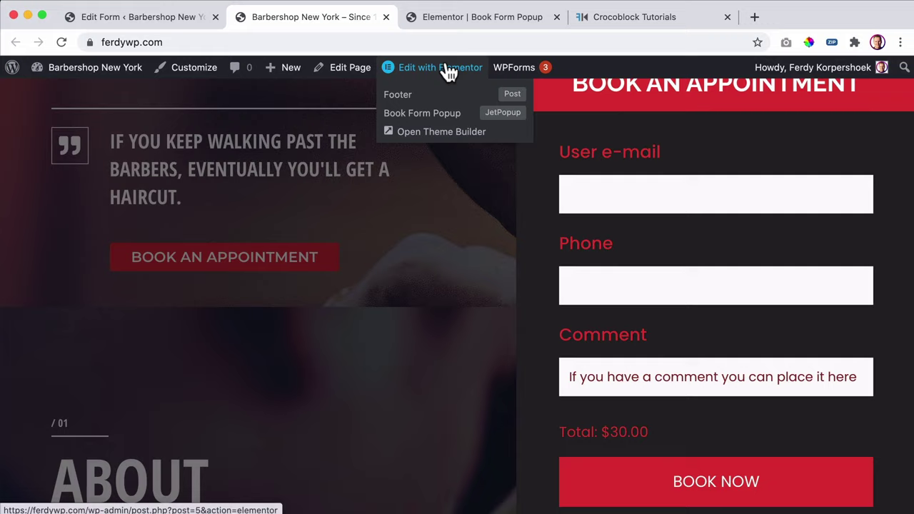
# - Open the Book Form Popup in Elementor and advance the preview past Shaving to the barber step
pyautogui.click(432, 117)
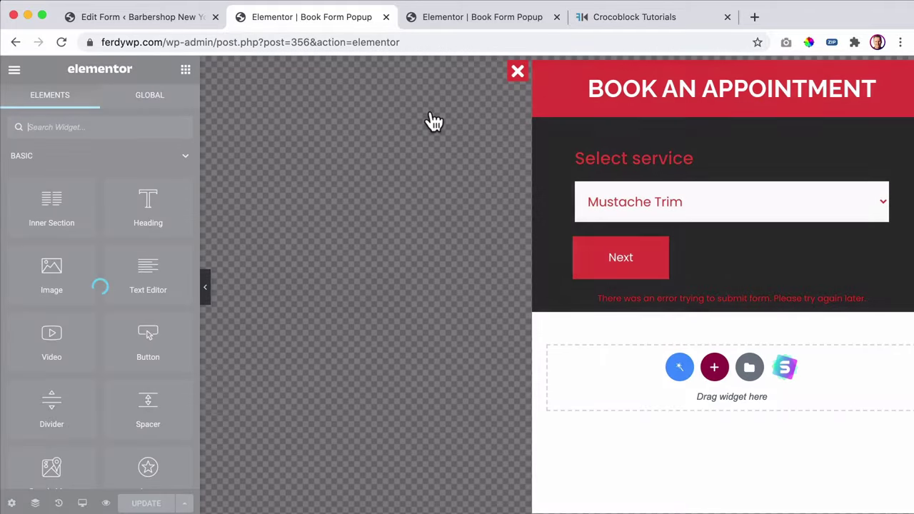
pyautogui.click(678, 214)
pyautogui.click(665, 237)
pyautogui.click(634, 257)
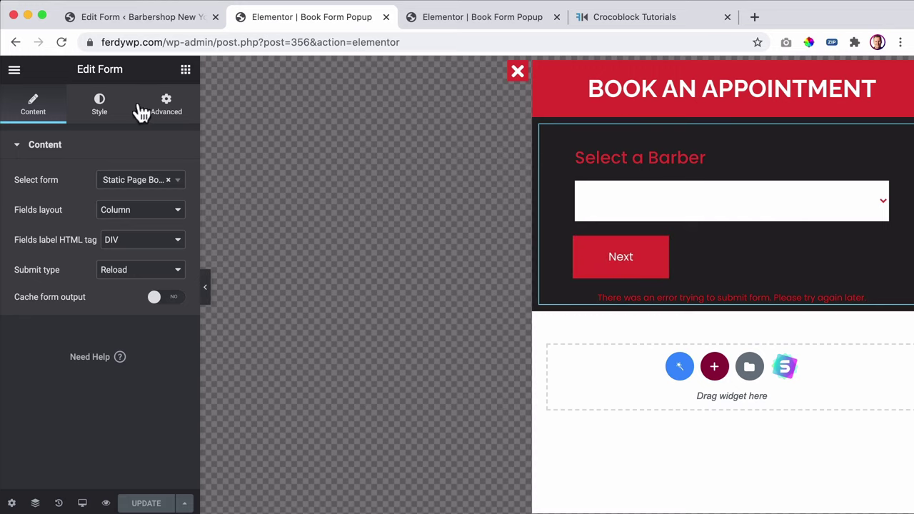
# - In the form's Style settings, make the appointment time slots' text white
pyautogui.click(102, 116)
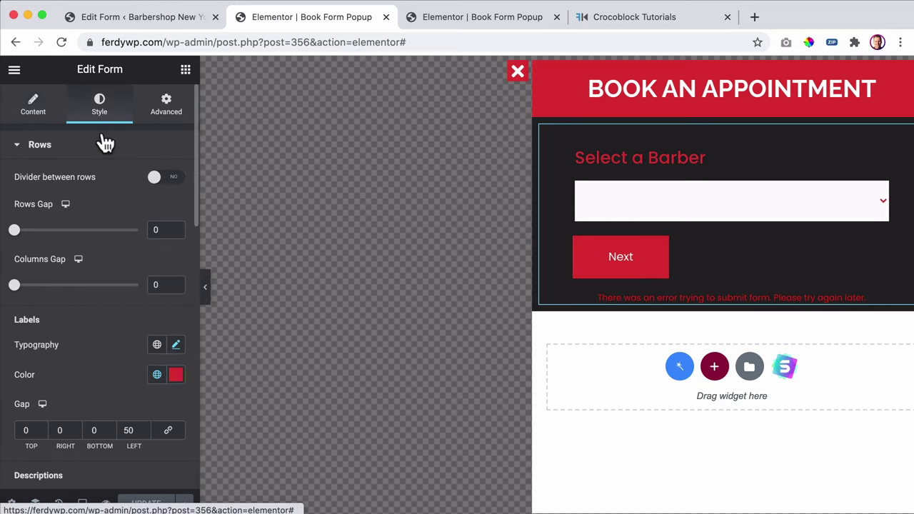
pyautogui.click(47, 142)
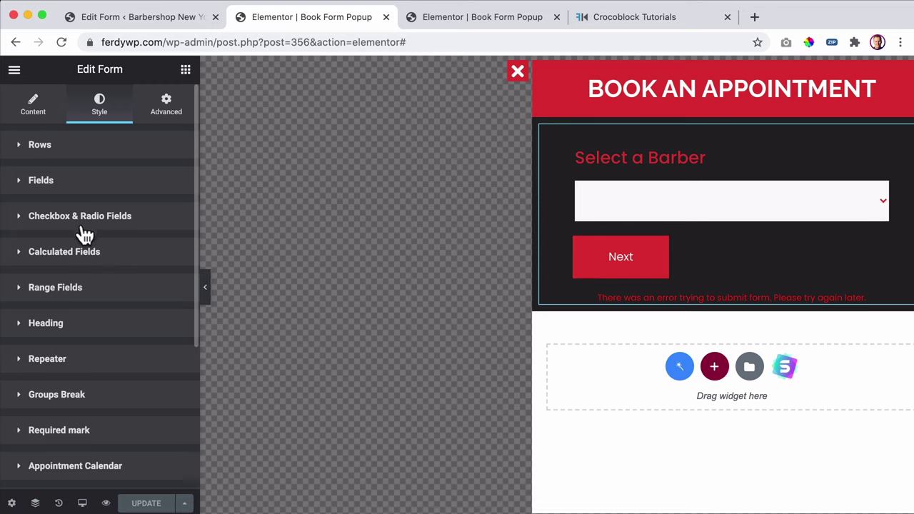
pyautogui.scroll(-3, 92, 385)
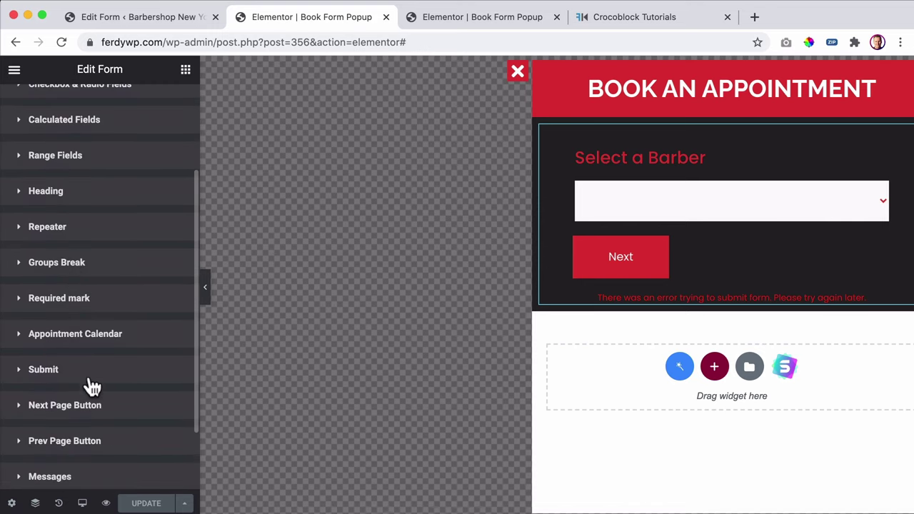
pyautogui.click(89, 339)
pyautogui.scroll(-8, 121, 299)
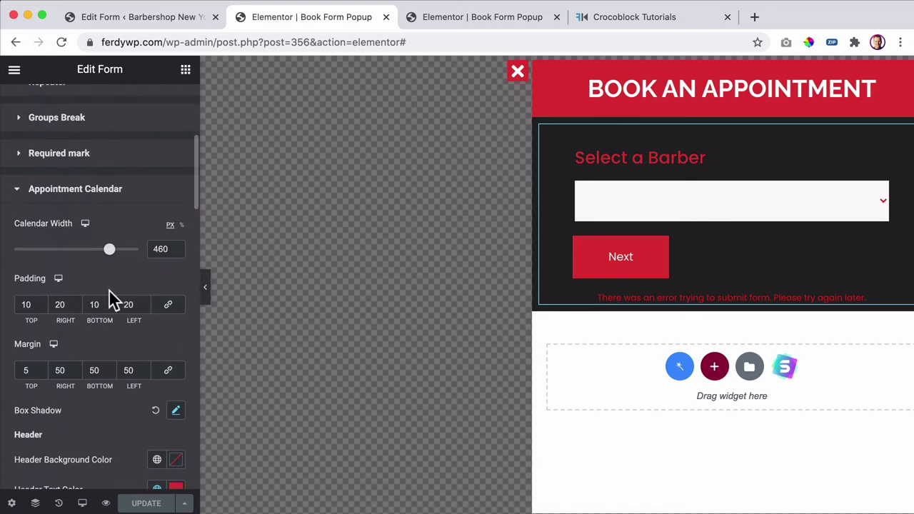
pyautogui.scroll(-10, 111, 296)
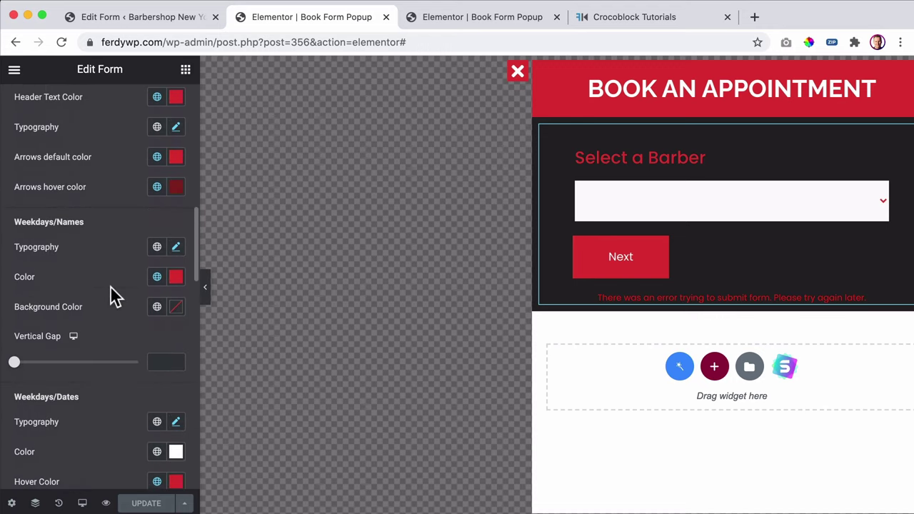
pyautogui.scroll(-10, 112, 293)
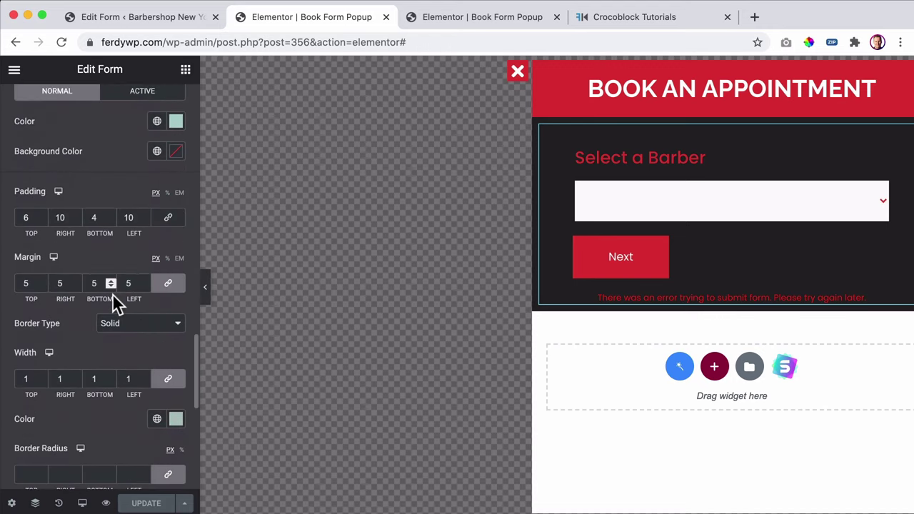
pyautogui.scroll(4, 112, 291)
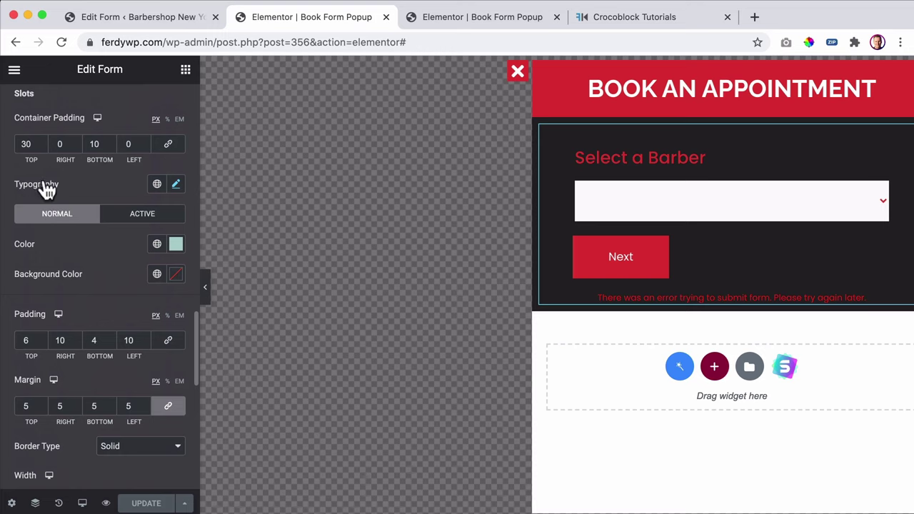
pyautogui.scroll(5, 43, 242)
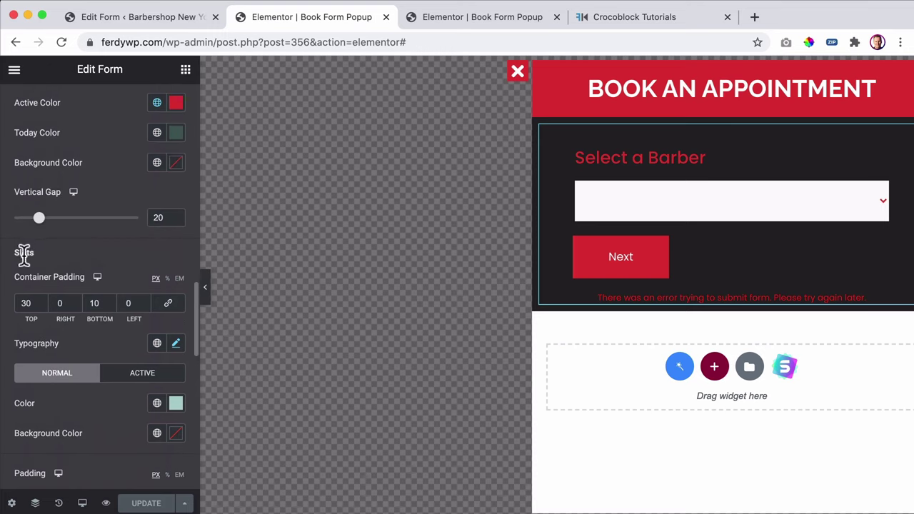
pyautogui.scroll(-4, 60, 347)
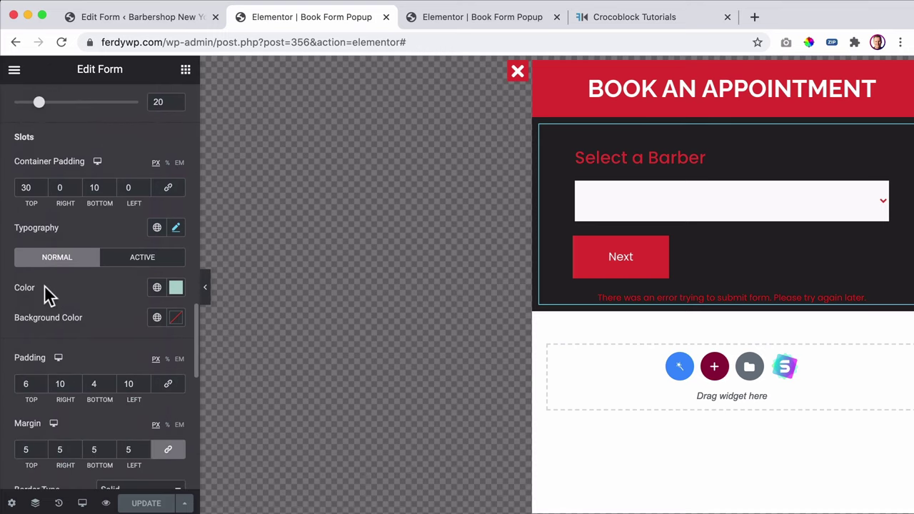
pyautogui.click(177, 288)
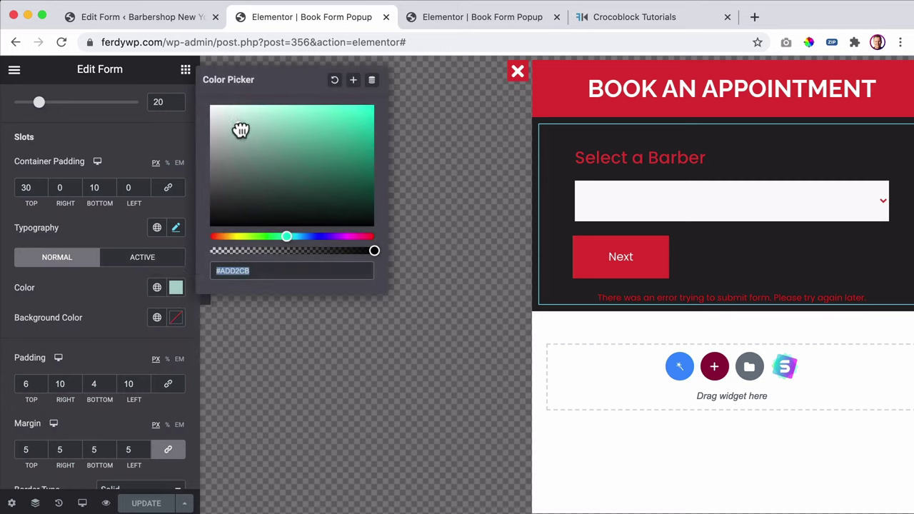
pyautogui.moveTo(241, 128); pyautogui.dragTo(196, 94)
pyautogui.click(120, 307)
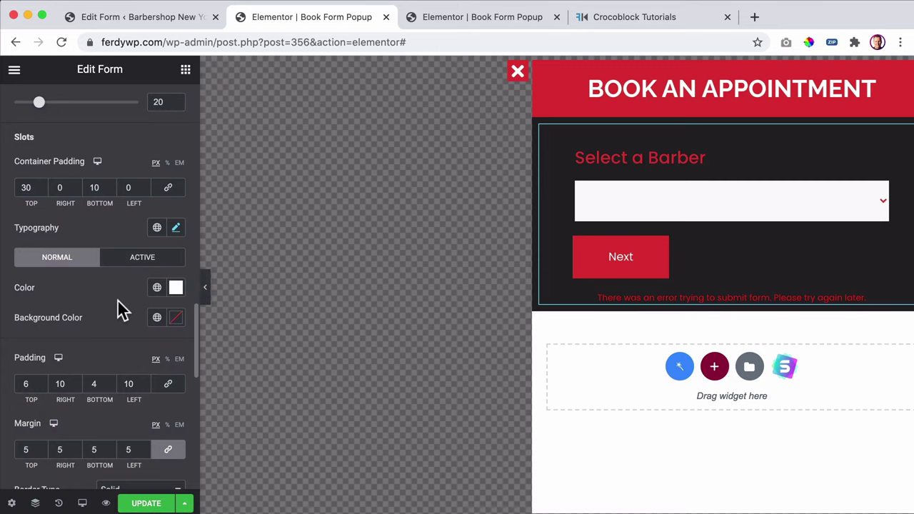
# - Give the active time slot Primary red text and border, then return to the booking form's admin page
pyautogui.click(135, 272)
pyautogui.click(154, 288)
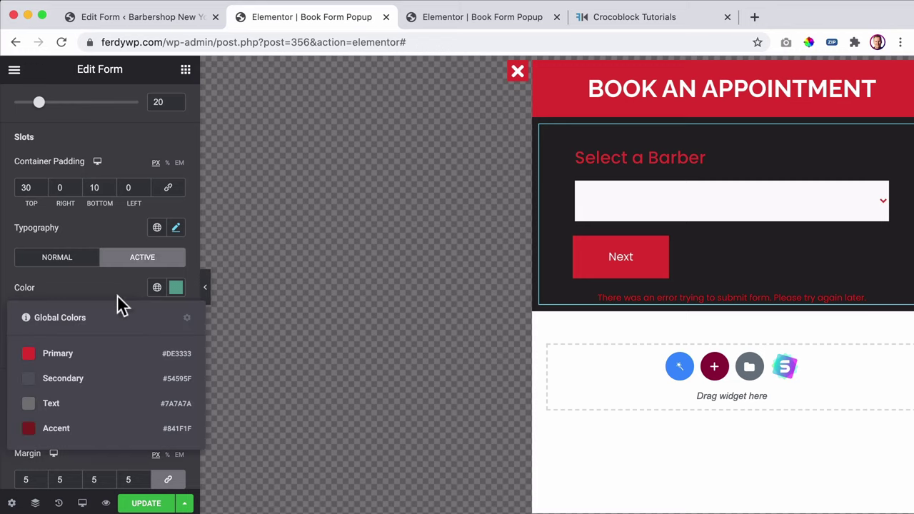
pyautogui.click(75, 354)
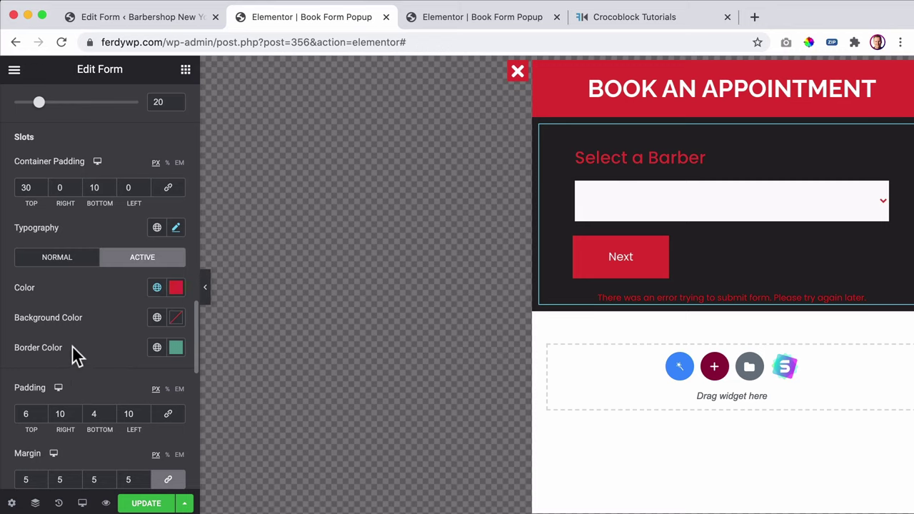
pyautogui.click(157, 348)
pyautogui.click(75, 405)
pyautogui.click(467, 19)
pyautogui.click(154, 25)
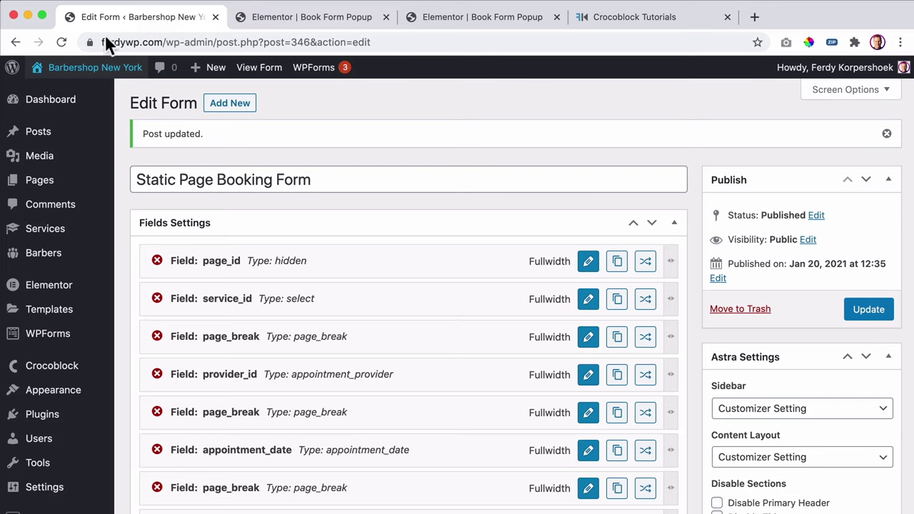
# - Open the live home page and close both popup editor tabs and the Crocoblock Tutorials tab
pyautogui.click(85, 68)
pyautogui.click(384, 16)
pyautogui.click(384, 16)
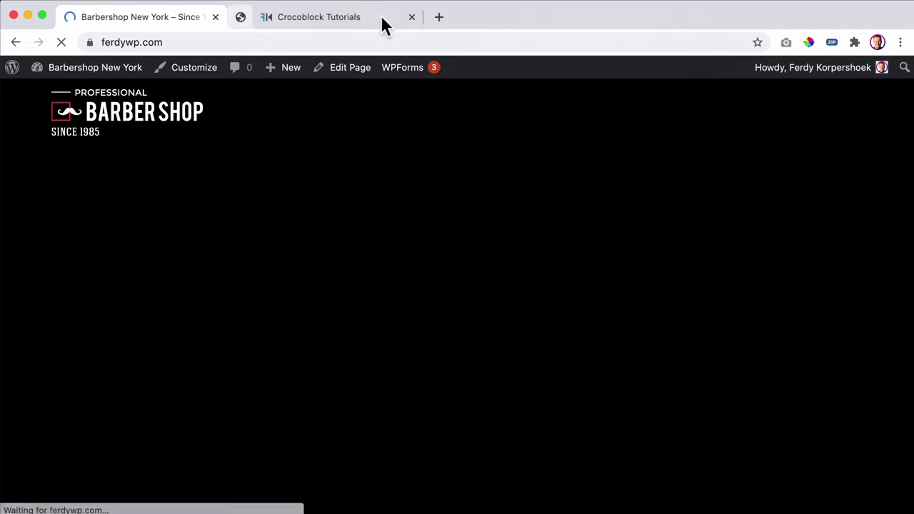
pyautogui.click(383, 17)
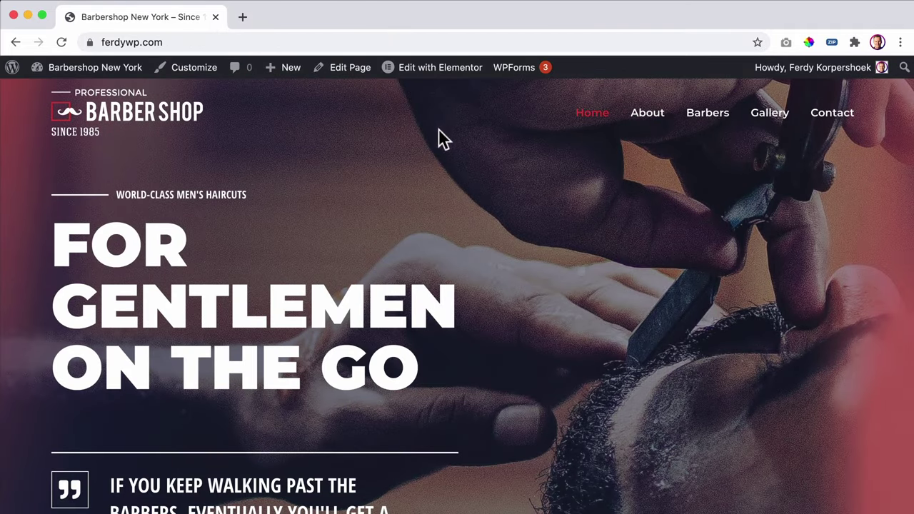
pyautogui.scroll(-4, 500, 143)
# - Open the booking popup and choose Beard Trim with Roy as the barber
pyautogui.click(222, 357)
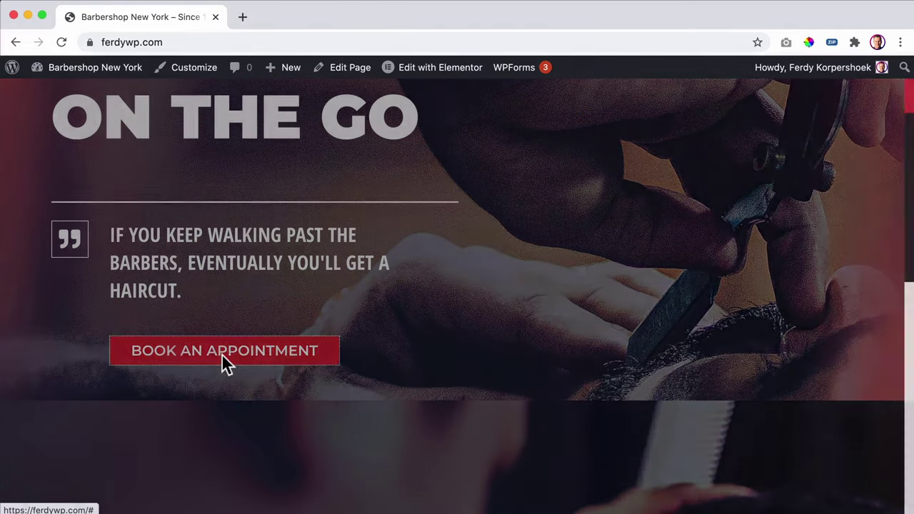
pyautogui.click(639, 200)
pyautogui.click(648, 214)
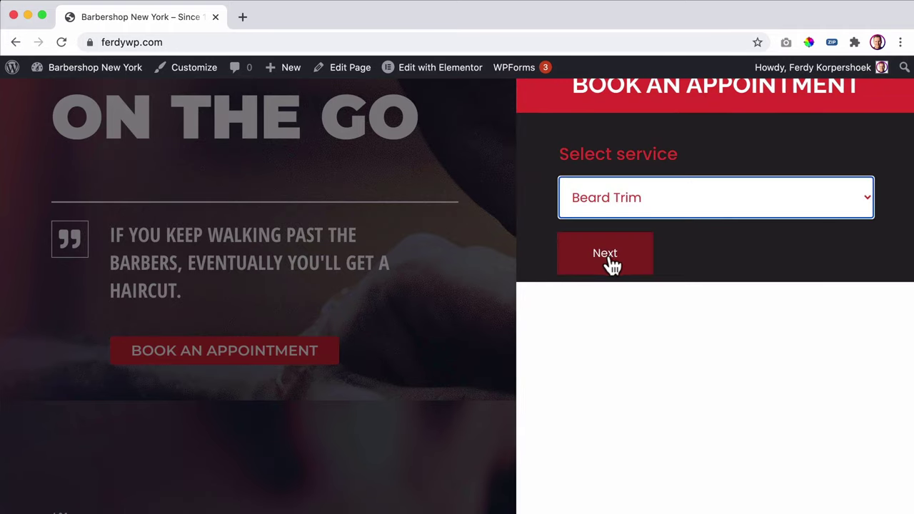
pyautogui.click(612, 265)
pyautogui.click(641, 216)
pyautogui.click(638, 219)
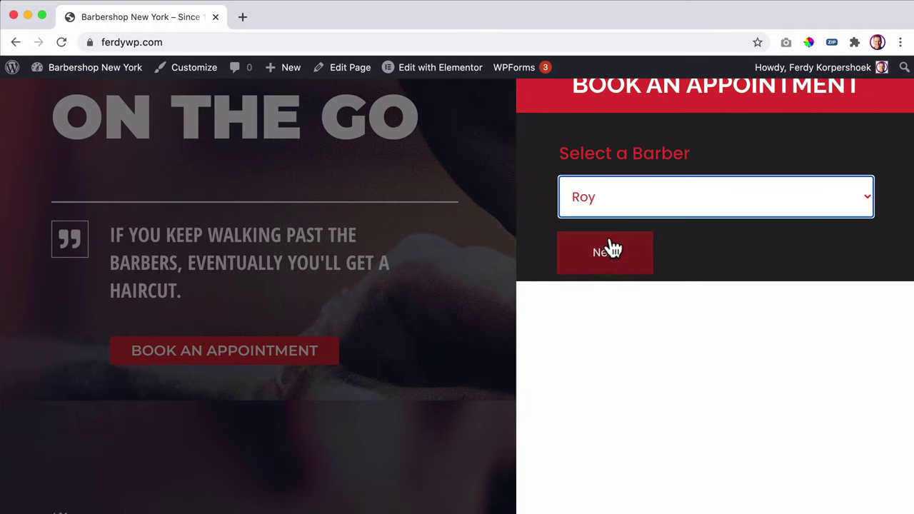
pyautogui.click(611, 251)
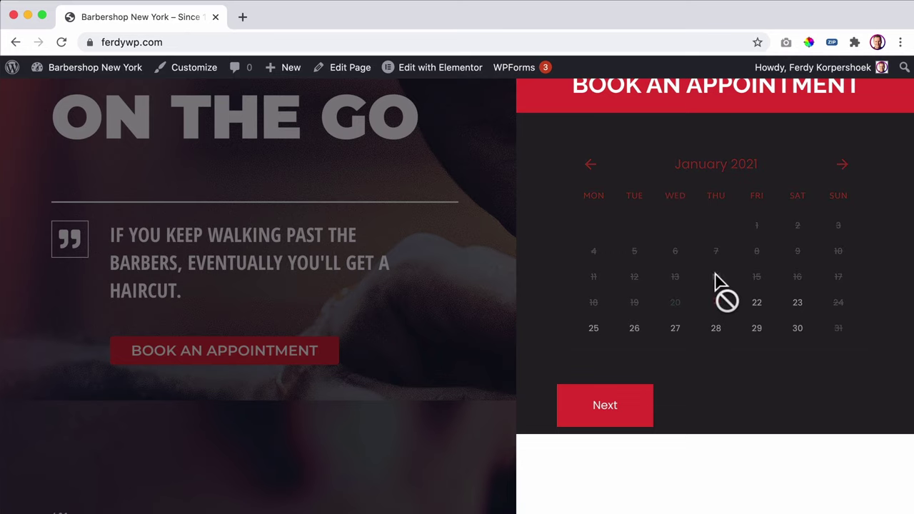
# - Pick 21 January at 12:30 PM and continue to the details form totalling $30.00
pyautogui.scroll(-3, 720, 304)
pyautogui.click(717, 306)
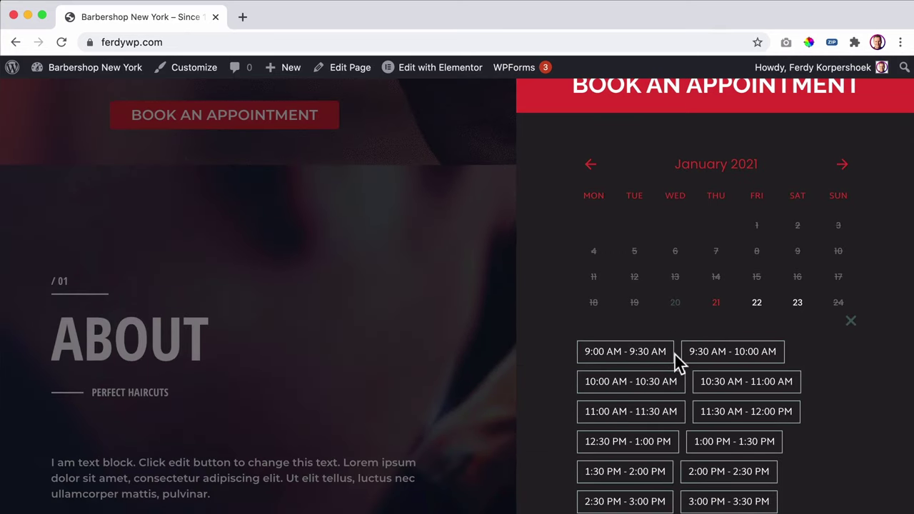
pyautogui.scroll(-2, 677, 363)
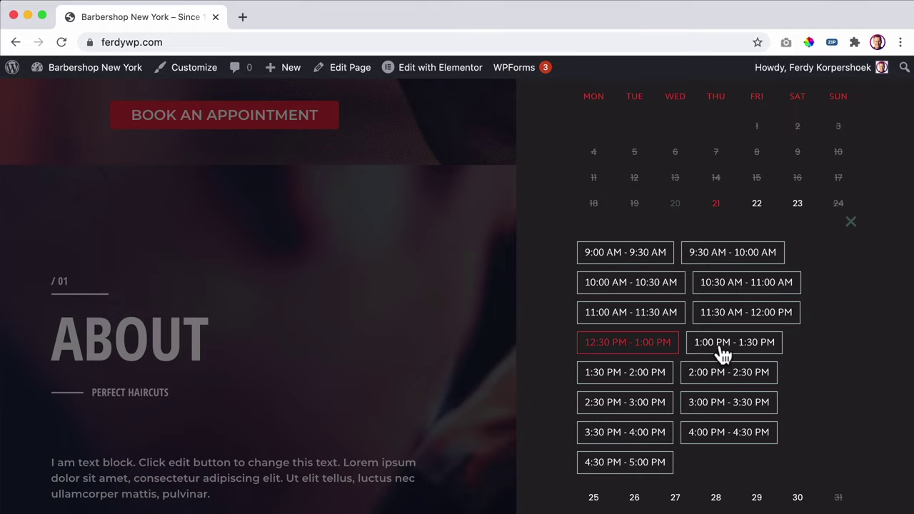
pyautogui.scroll(-2, 722, 355)
pyautogui.click(615, 494)
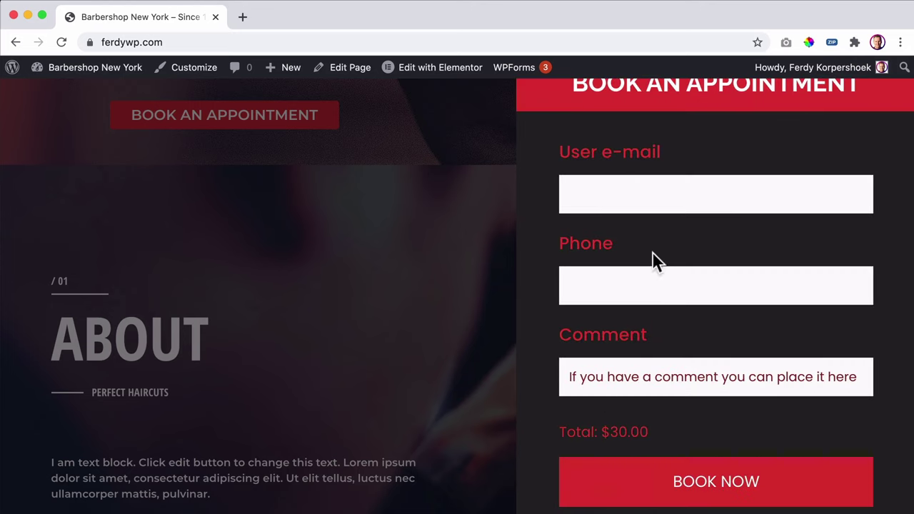
pyautogui.scroll(-5, 624, 375)
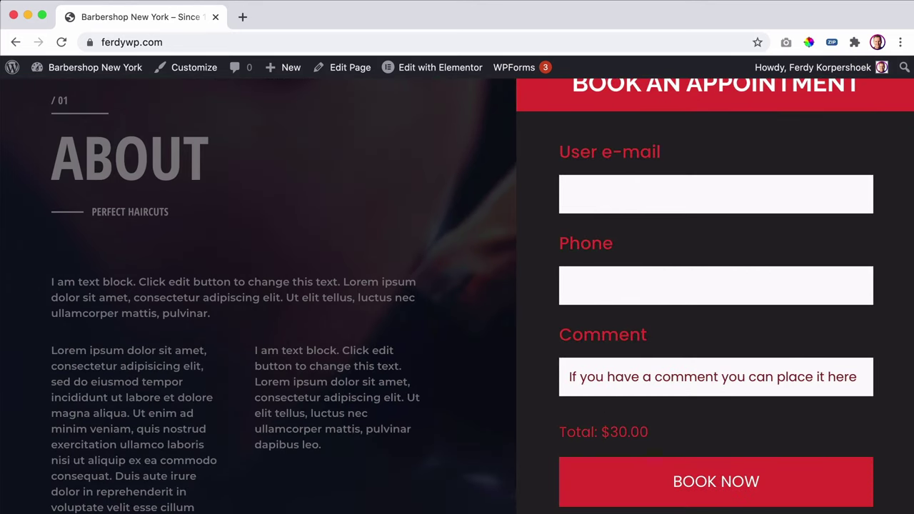
# - Check the popup at a narrow window width, then restore the browser to full width
pyautogui.hotkey('ctrl', 'alt', 'Left')
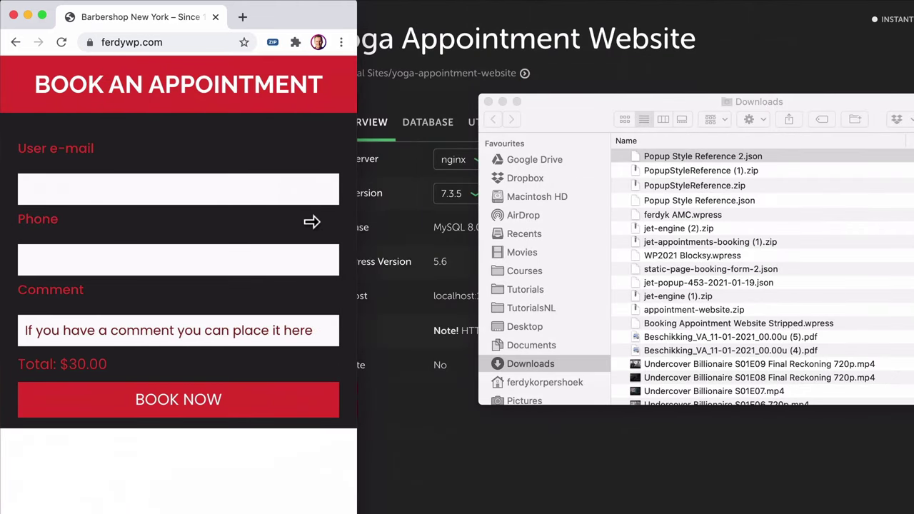
pyautogui.moveTo(356, 222); pyautogui.dragTo(913, 222)
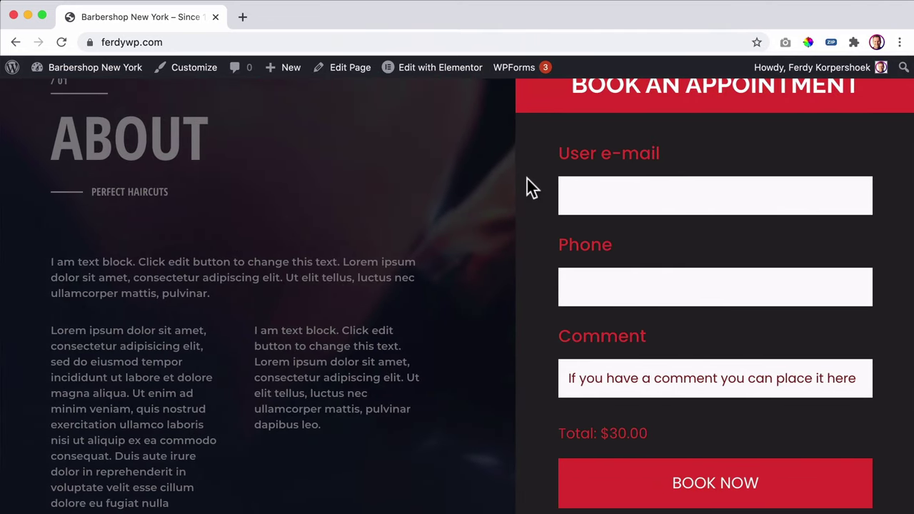
pyautogui.scroll(10, 453, 187)
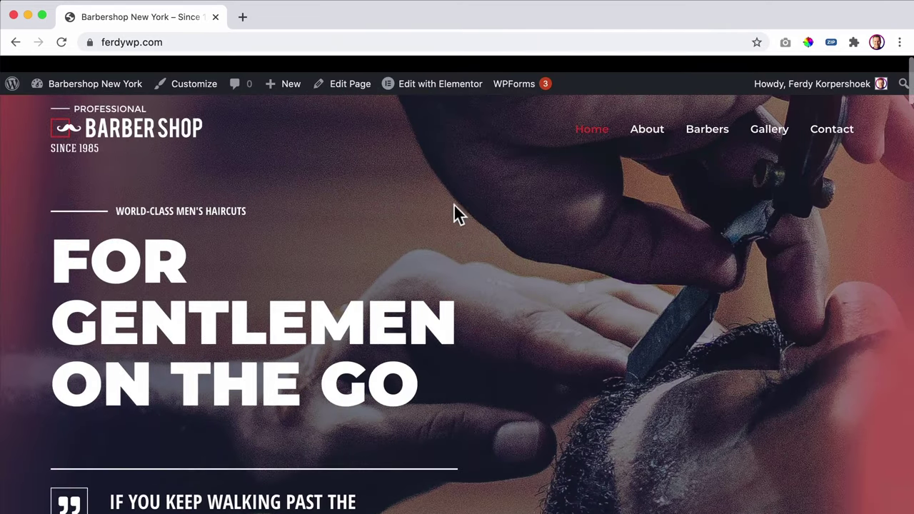
pyautogui.scroll(-3, 373, 261)
pyautogui.scroll(3, 379, 261)
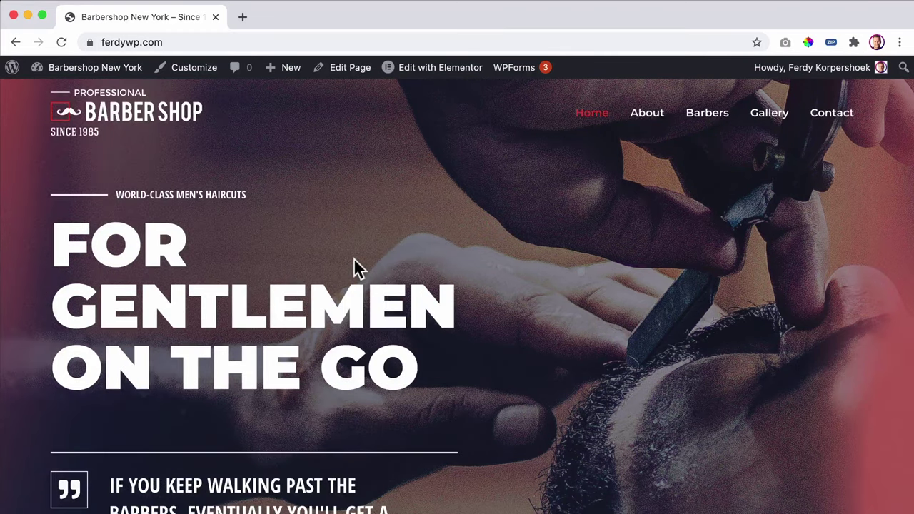
pyautogui.scroll(-3, 354, 260)
pyautogui.scroll(3, 341, 350)
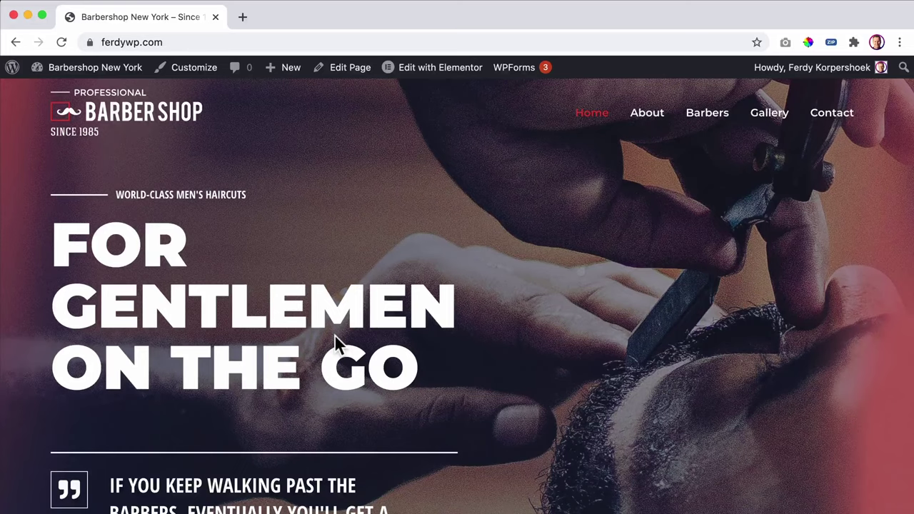
pyautogui.scroll(-3, 336, 312)
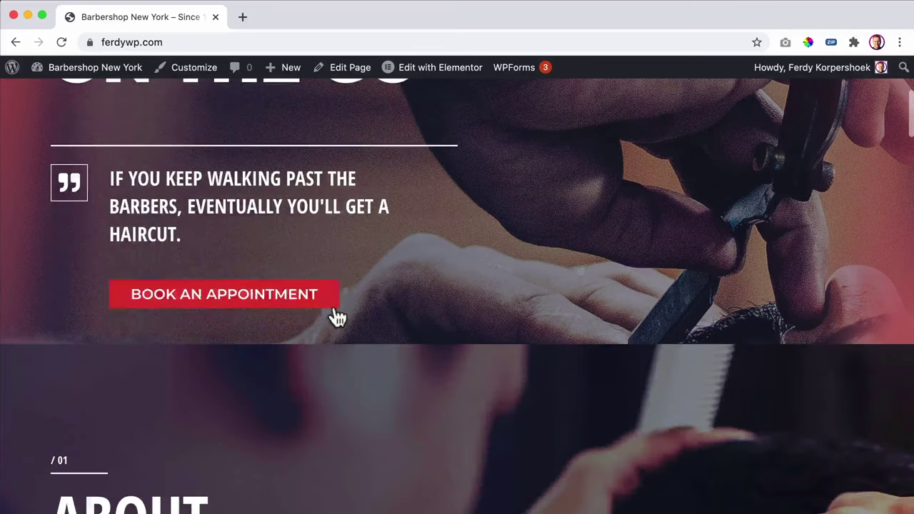
pyautogui.scroll(3, 227, 316)
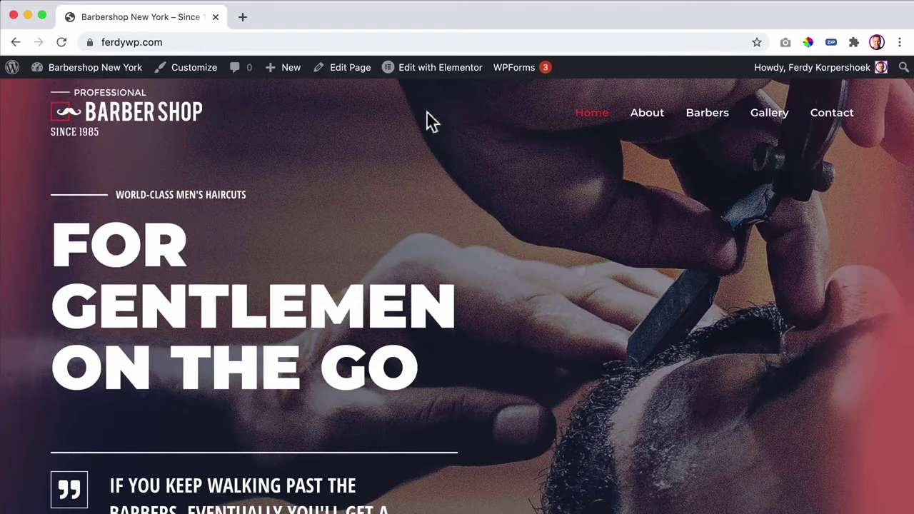
# - Open the home page in Elementor and move the BOOK AN APPOINTMENT button beneath the hero heading
pyautogui.click(444, 75)
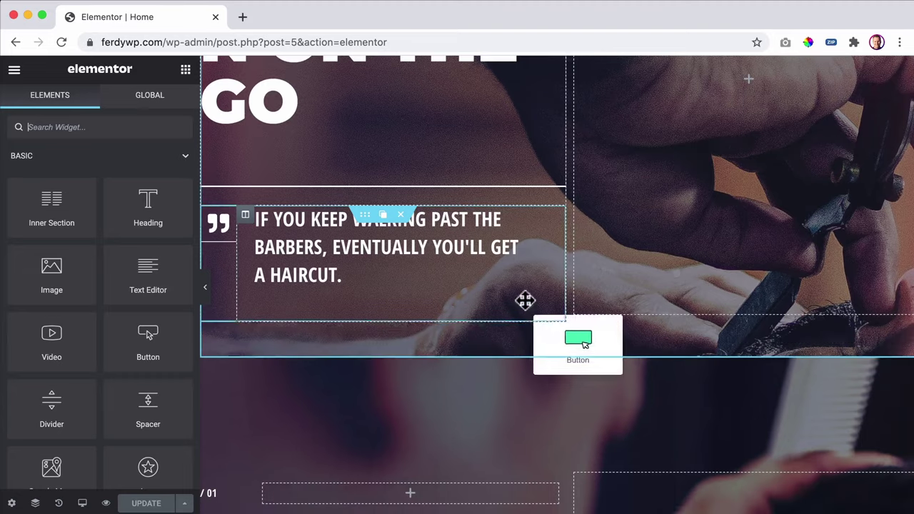
pyautogui.moveTo(524, 302); pyautogui.dragTo(361, 167)
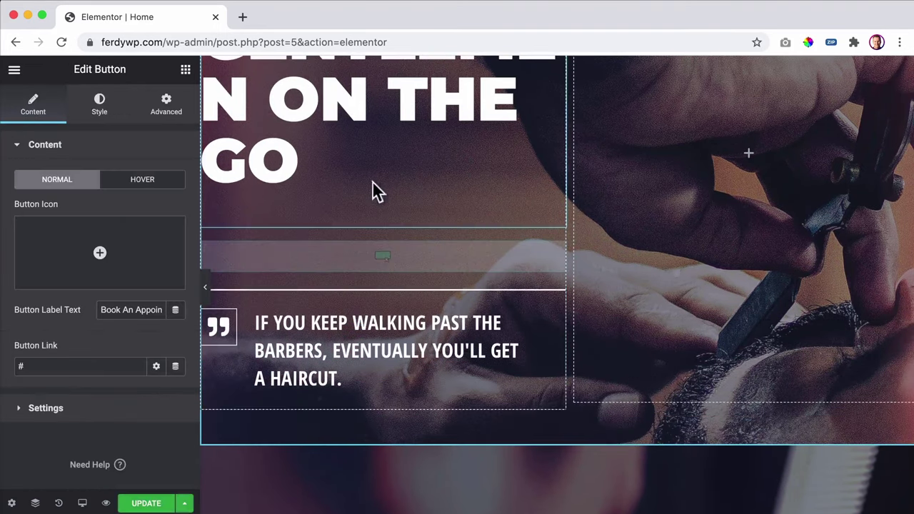
pyautogui.scroll(5, 477, 204)
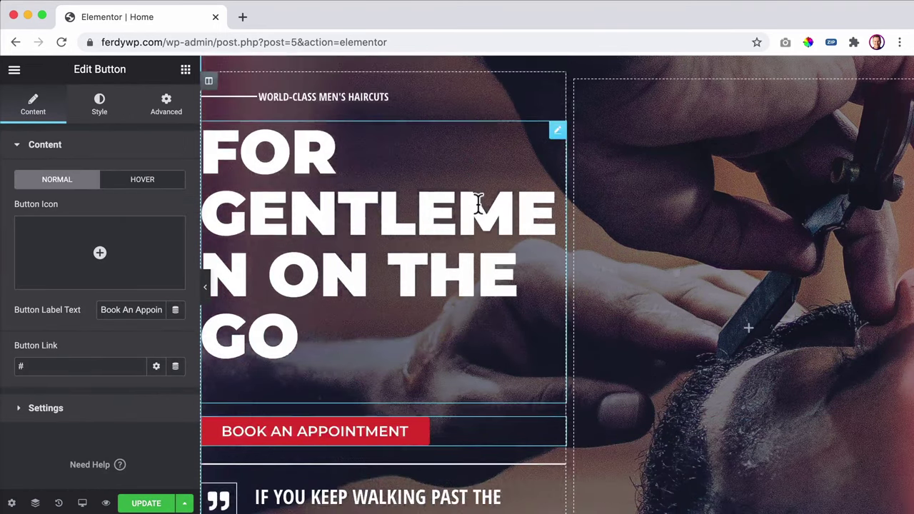
pyautogui.scroll(-2, 379, 179)
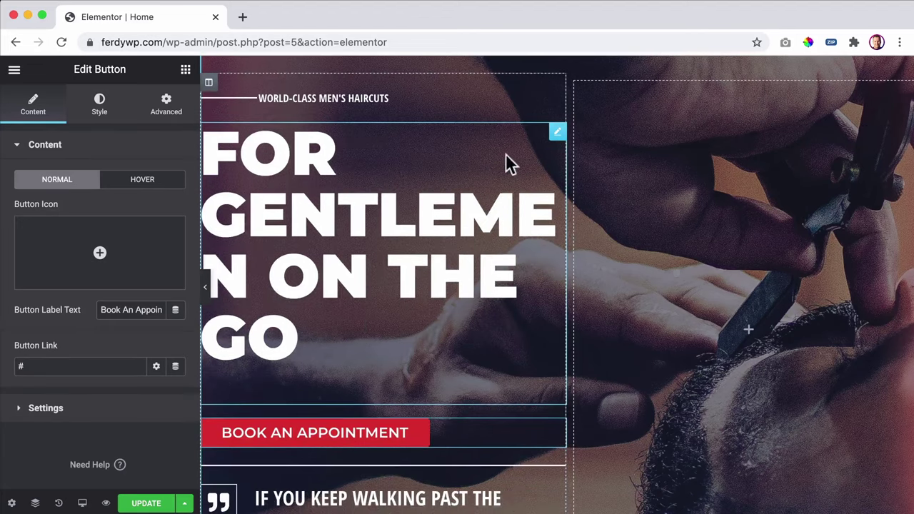
# - Set the hero heading's typography size to 69 px, save the page, and exit to the dashboard
pyautogui.click(559, 133)
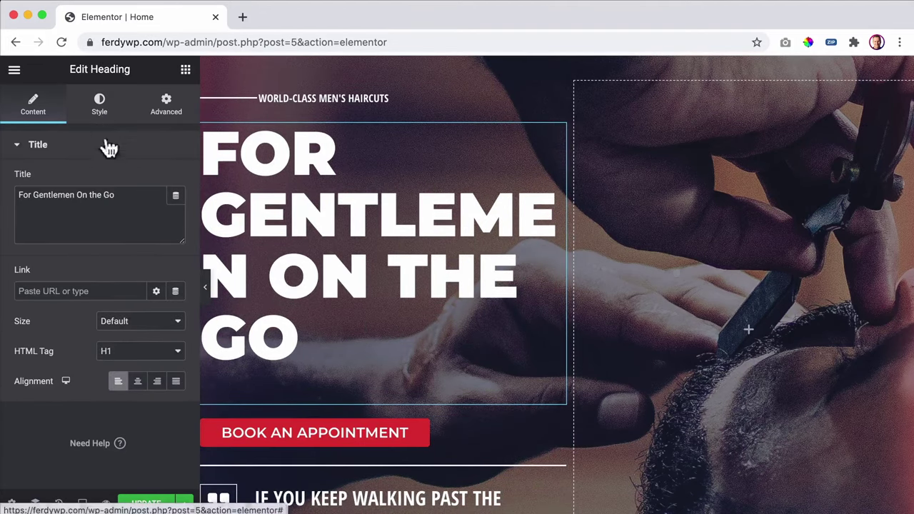
pyautogui.click(99, 104)
pyautogui.click(176, 209)
pyautogui.moveTo(24, 332); pyautogui.dragTo(59, 333)
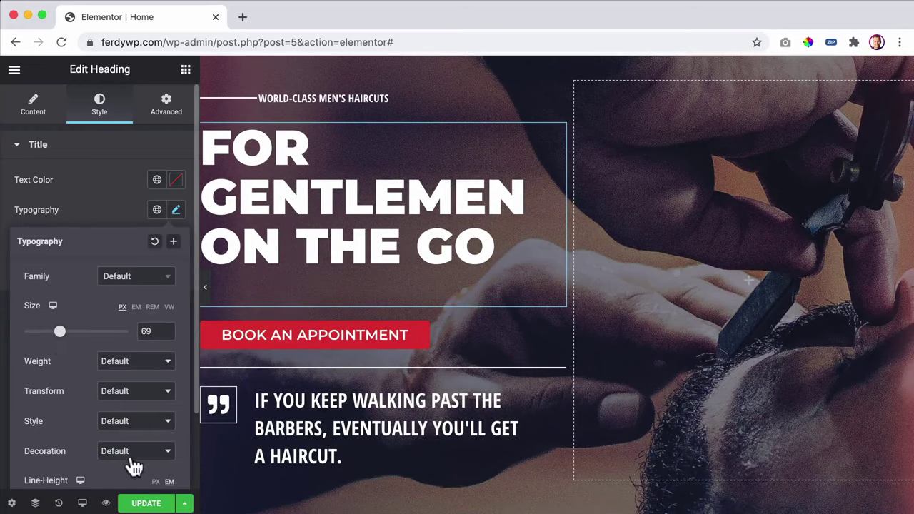
pyautogui.click(142, 504)
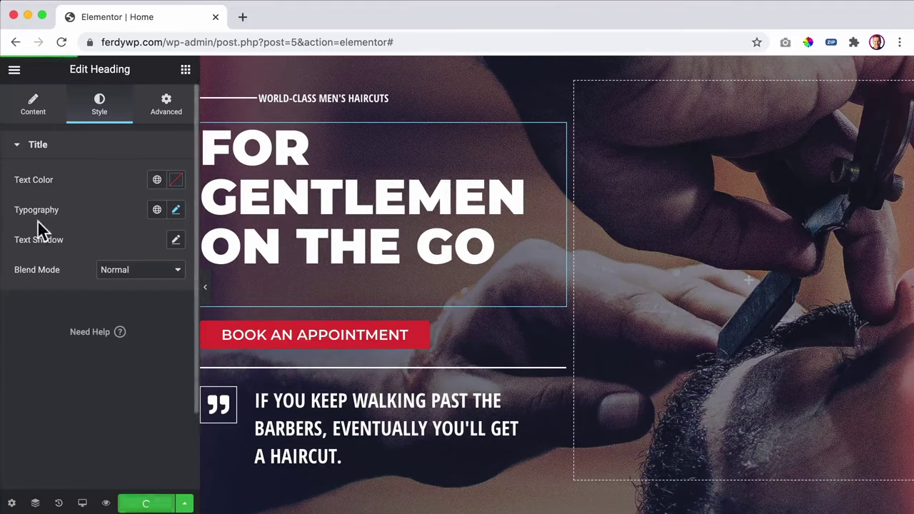
pyautogui.click(14, 72)
pyautogui.click(88, 320)
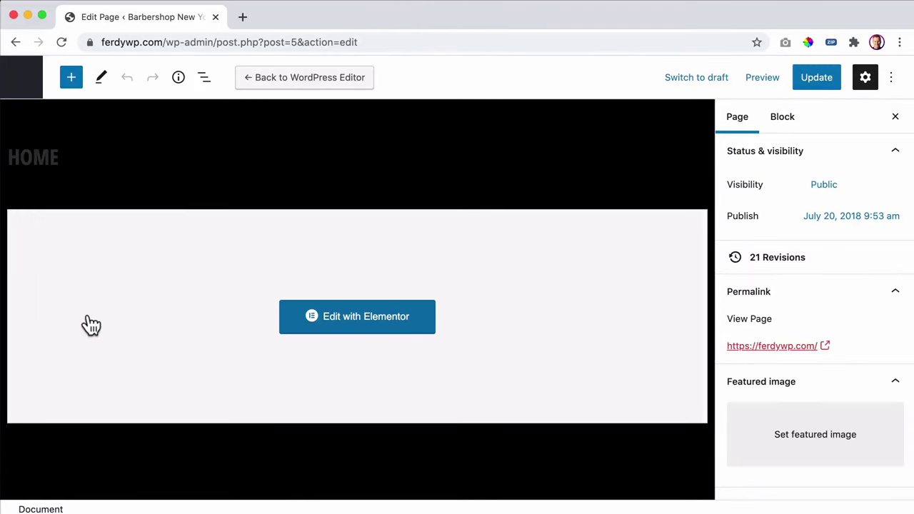
# - Search Plugins > Add New for 'woocommerce', then install and activate WooCommerce
pyautogui.click(26, 86)
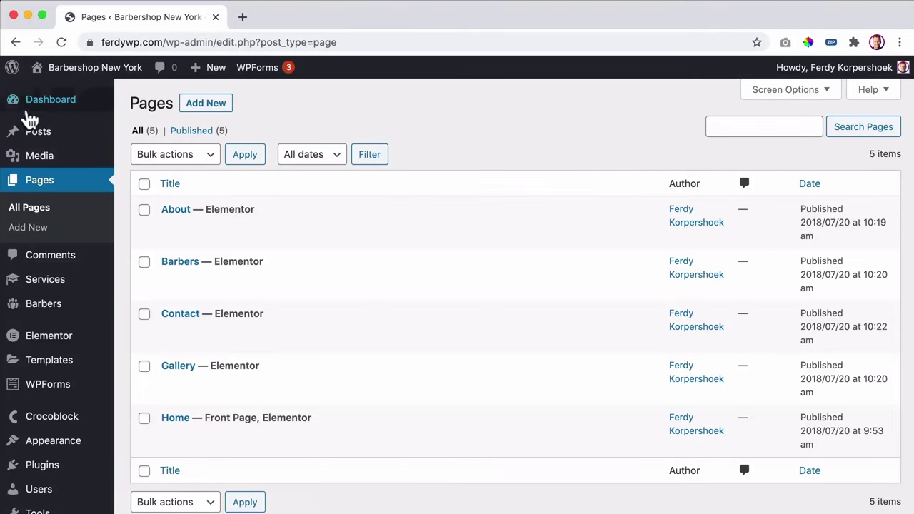
pyautogui.moveTo(66, 309)
pyautogui.scroll(-4, 50, 371)
pyautogui.moveTo(50, 321)
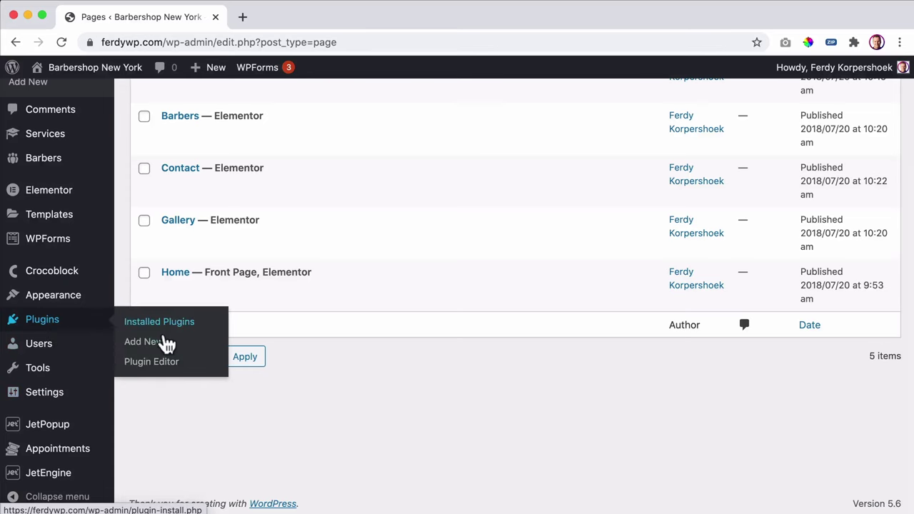
pyautogui.click(144, 342)
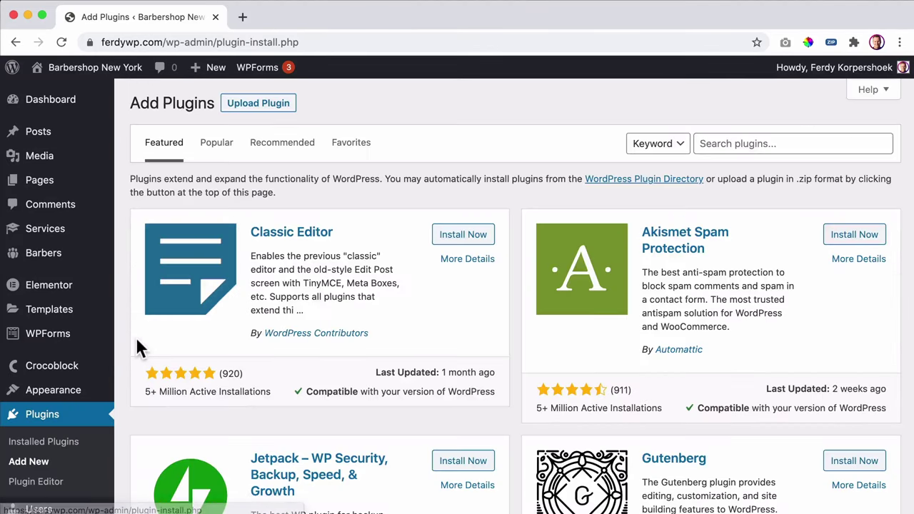
pyautogui.click(724, 147)
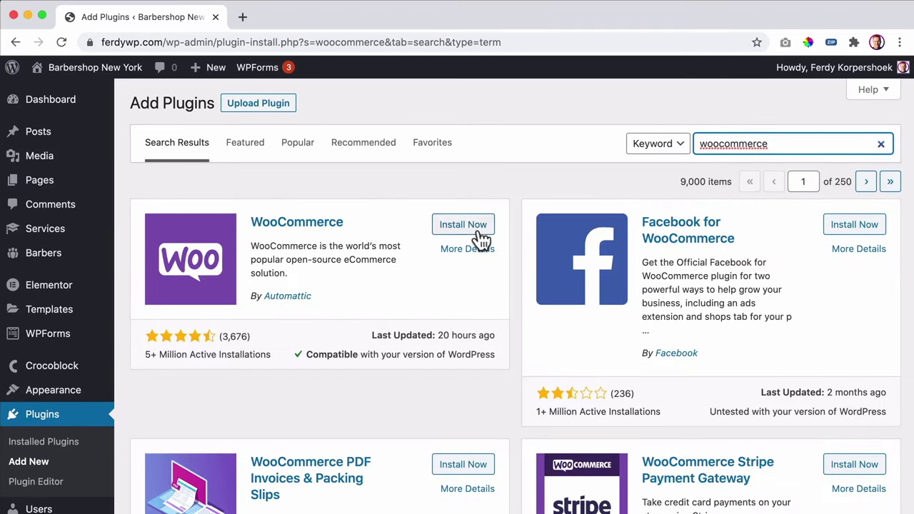
pyautogui.click(475, 227)
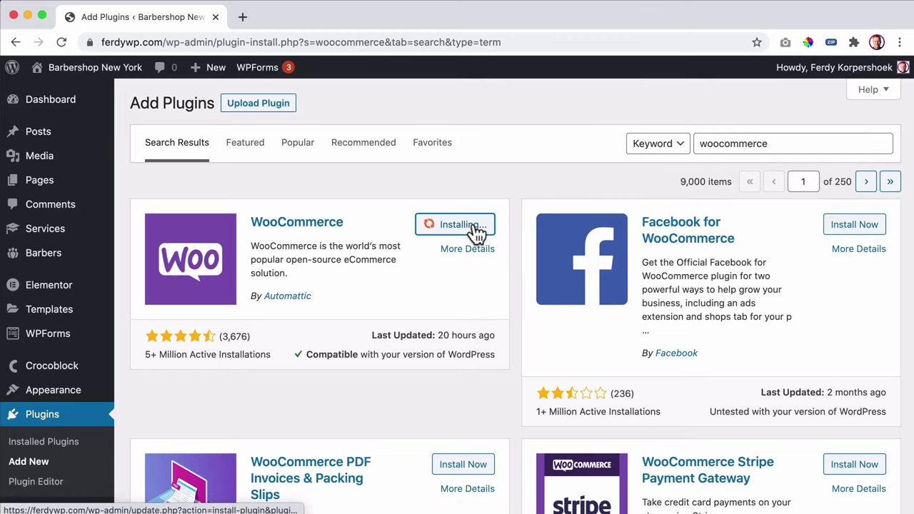
pyautogui.click(473, 228)
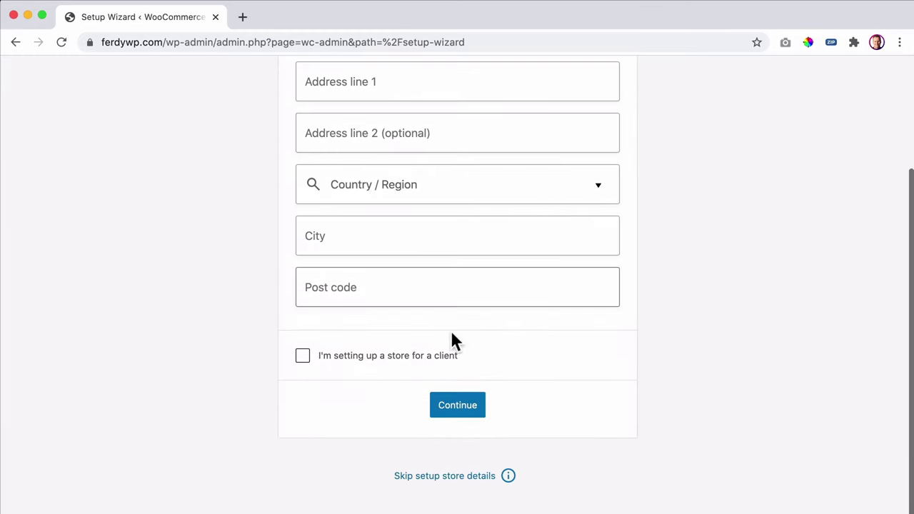
# - Skip WooCommerce store details, decline usage tracking and close the welcome tour to reach Home
pyautogui.click(457, 482)
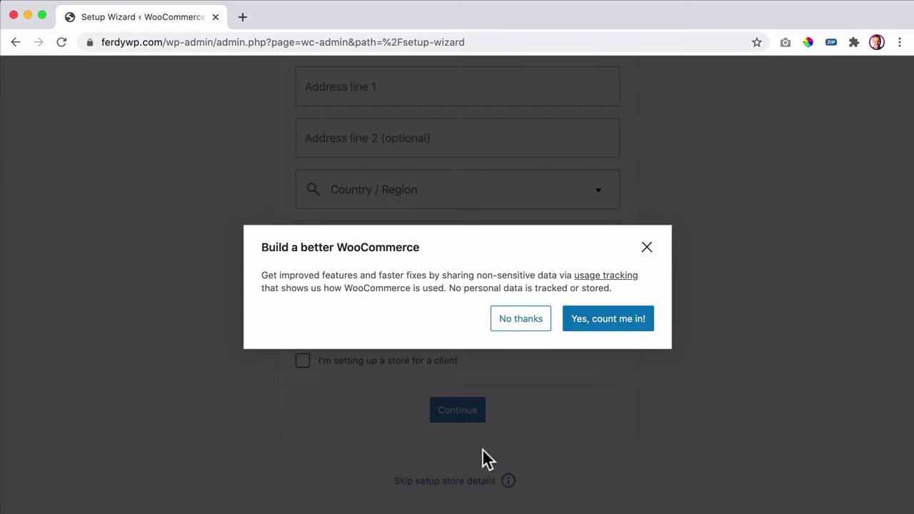
pyautogui.click(523, 321)
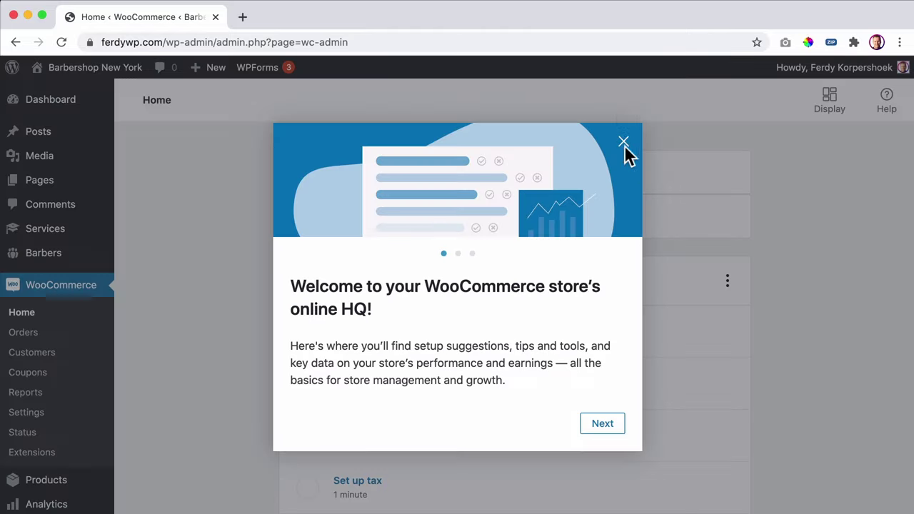
pyautogui.click(626, 143)
pyautogui.scroll(-10, 50, 275)
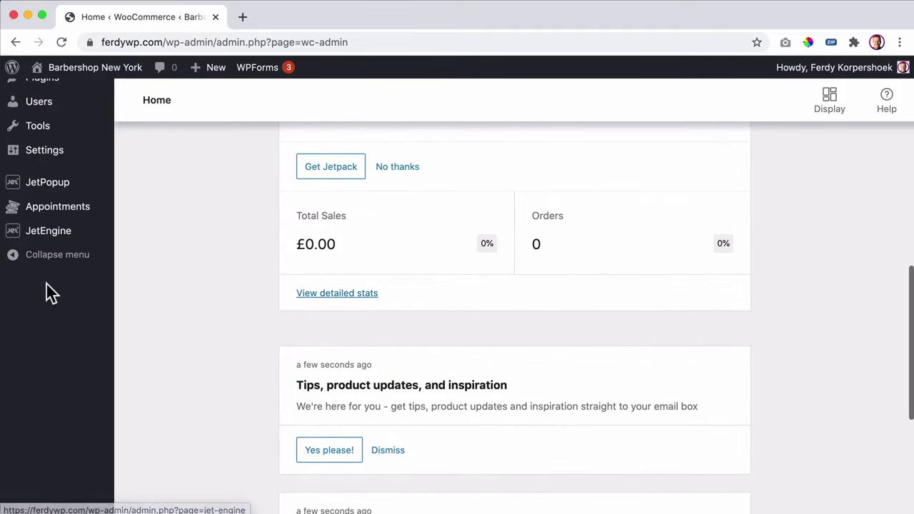
pyautogui.moveTo(43, 290)
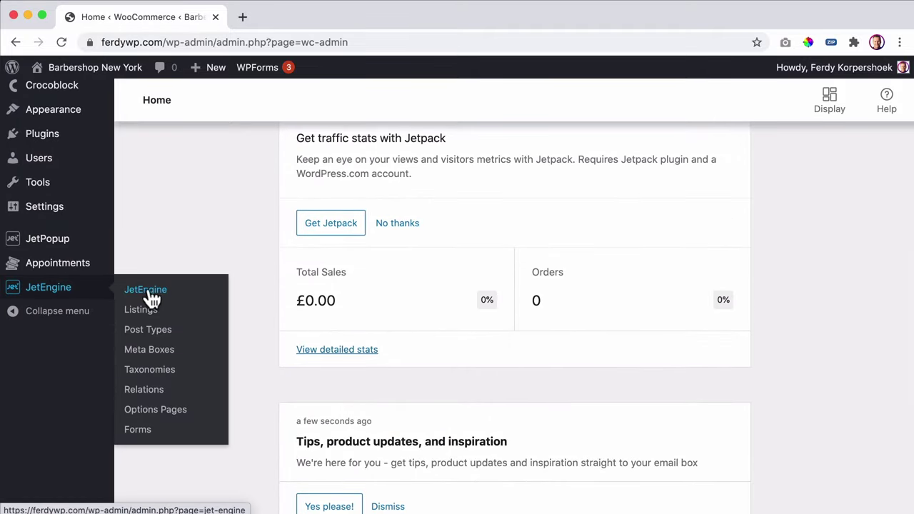
# - Switch on WooCommerce Integration in Appointments Booking Settings, then visit the live site
pyautogui.moveTo(55, 261)
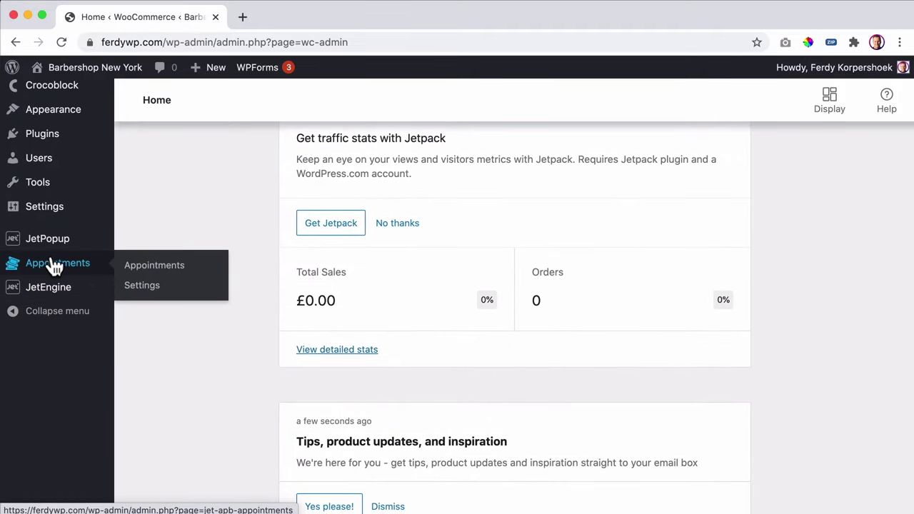
pyautogui.click(142, 286)
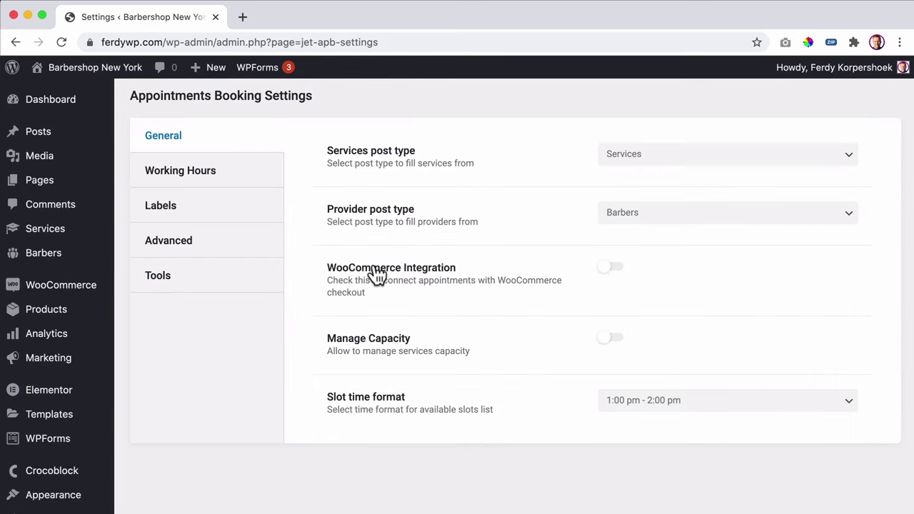
pyautogui.click(614, 275)
pyautogui.click(87, 71)
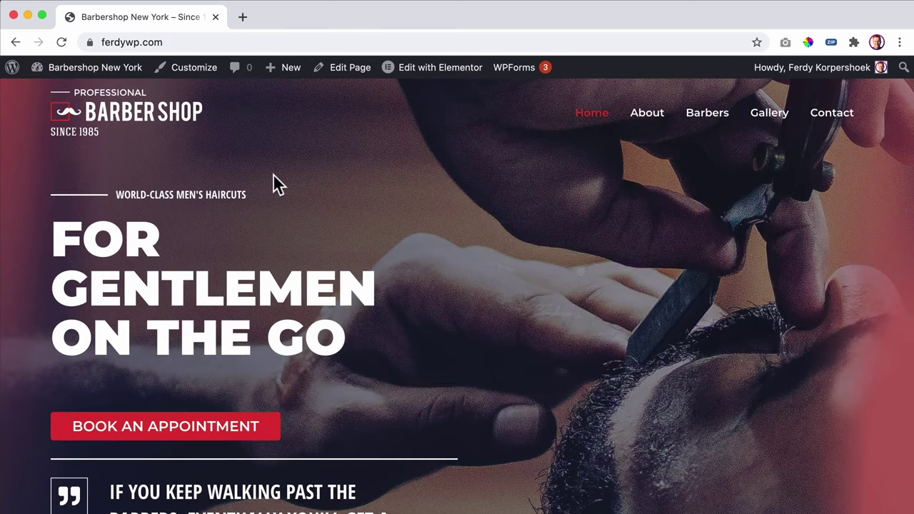
# - Open the appointment booking popup and choose Haircut instead of Beard Trim as the service
pyautogui.scroll(-12, 275, 177)
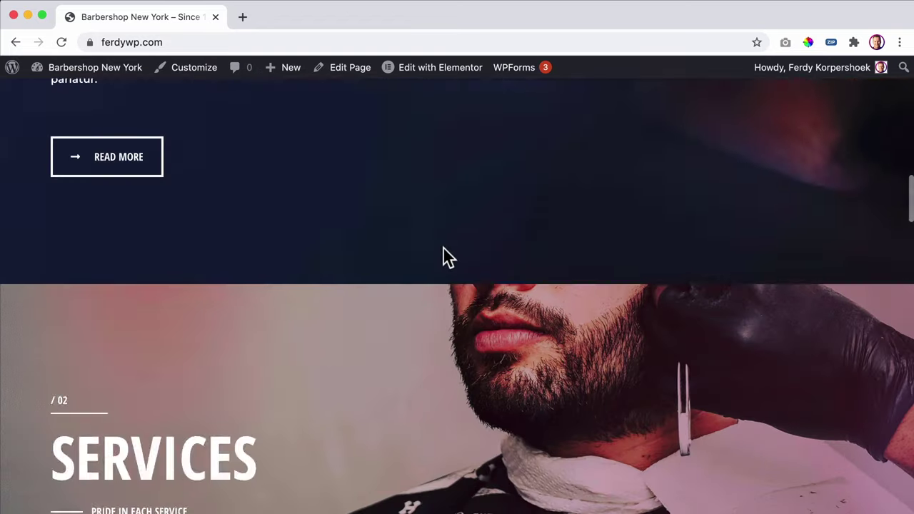
pyautogui.scroll(-15, 442, 247)
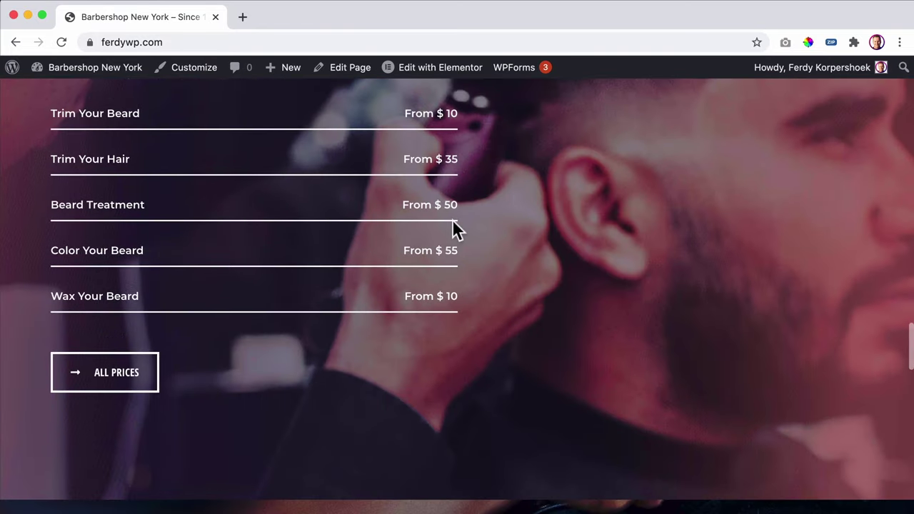
pyautogui.scroll(-10, 336, 228)
pyautogui.scroll(20, 317, 231)
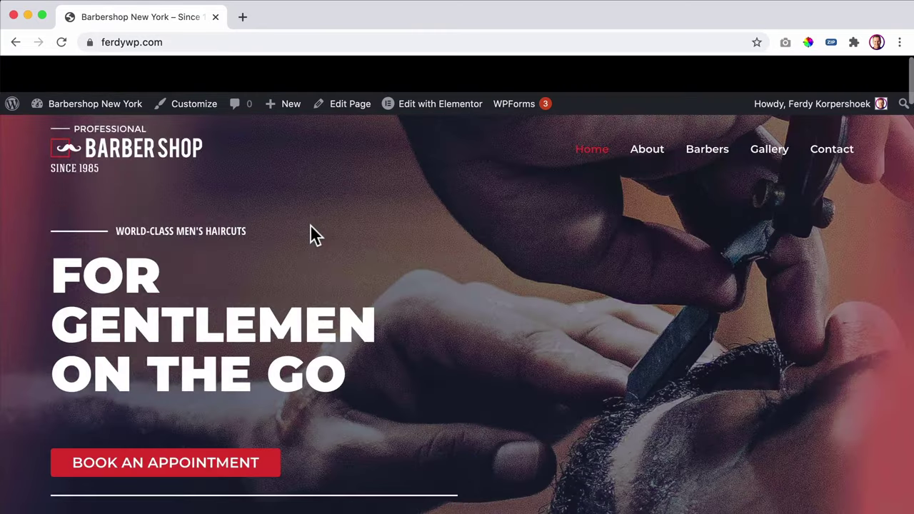
pyautogui.scroll(-3, 316, 236)
pyautogui.click(163, 309)
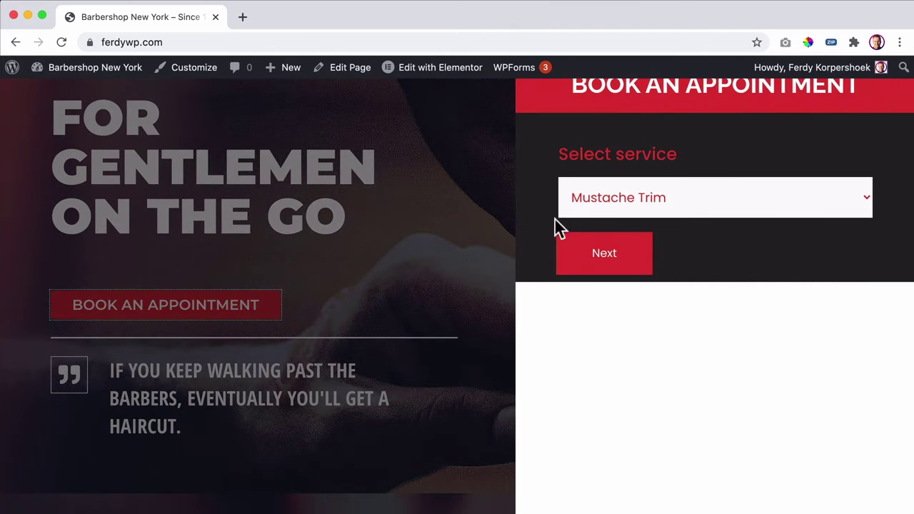
pyautogui.click(684, 199)
pyautogui.click(658, 216)
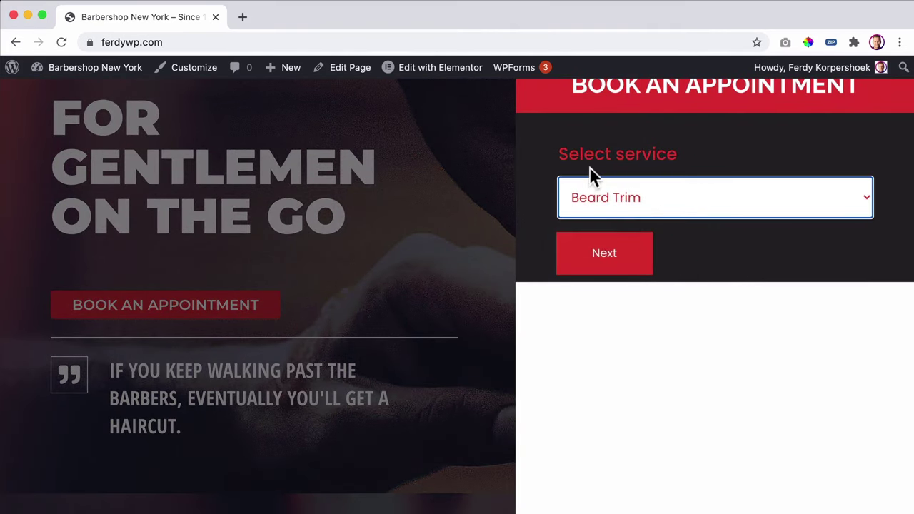
pyautogui.click(638, 197)
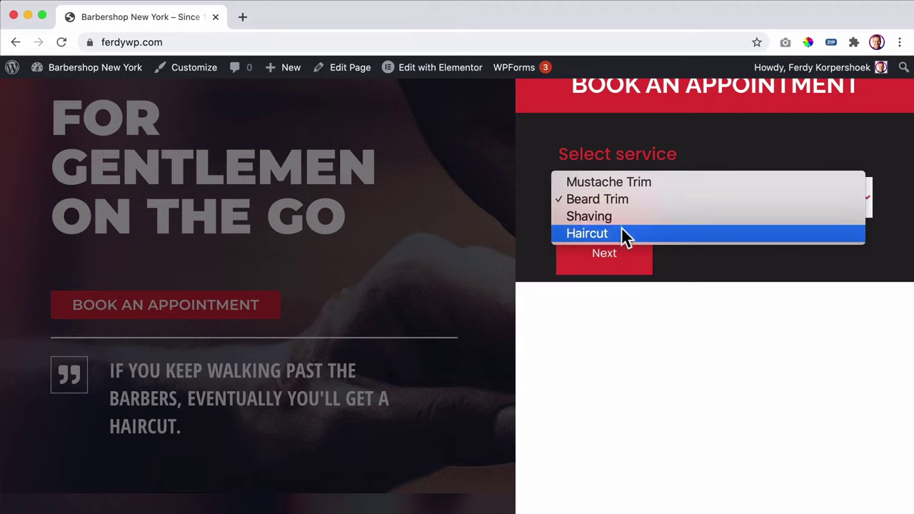
pyautogui.click(598, 233)
# - Continue to the barber step and choose a barber for the appointment
pyautogui.click(602, 256)
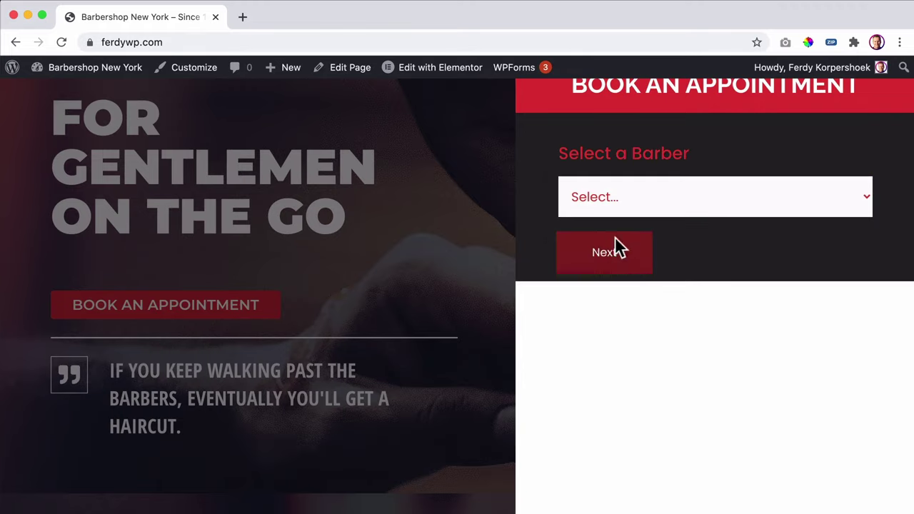
pyautogui.click(644, 199)
pyautogui.click(630, 215)
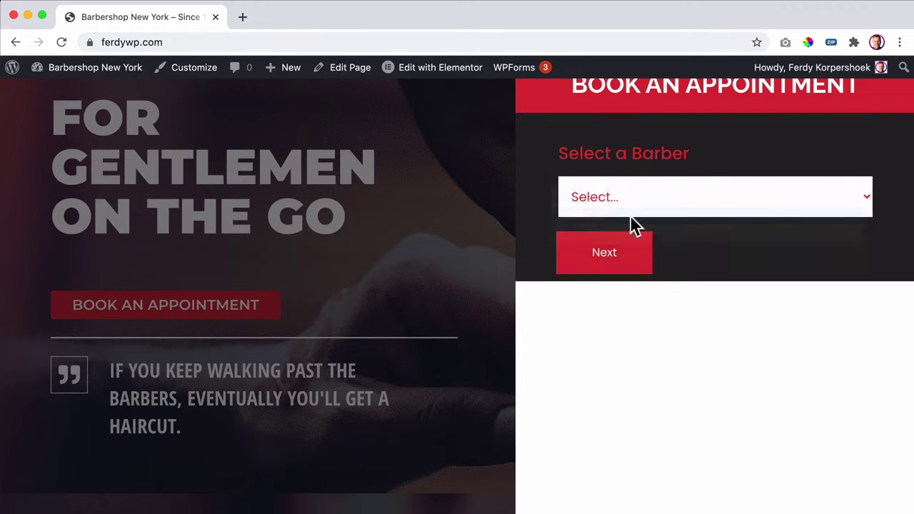
pyautogui.click(614, 257)
# - Pick 29 January at 9:00–9:30 AM, continue, and start on the User e-mail field
pyautogui.click(758, 336)
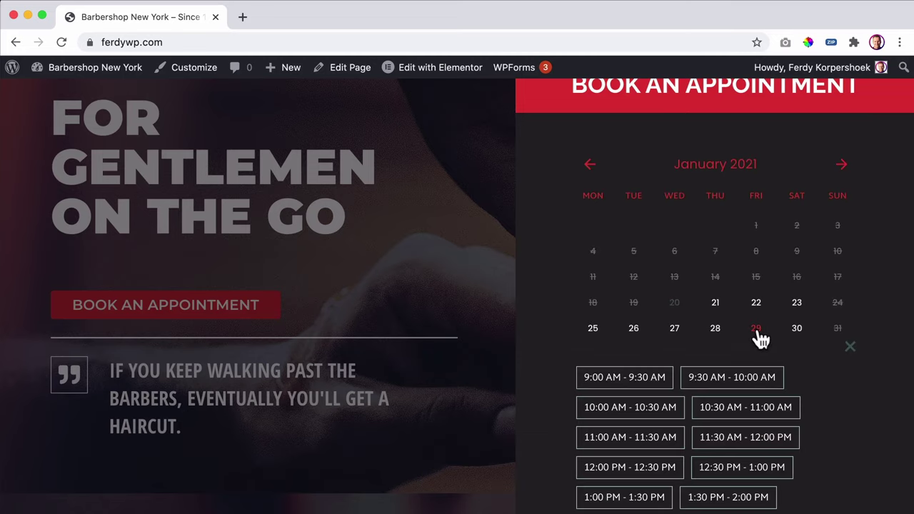
pyautogui.click(639, 387)
pyautogui.scroll(-5, 646, 382)
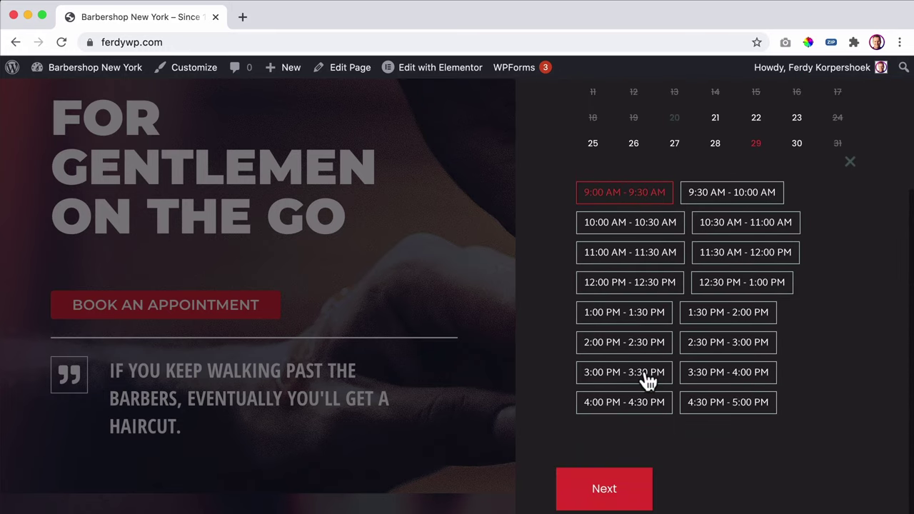
pyautogui.click(608, 489)
pyautogui.click(642, 201)
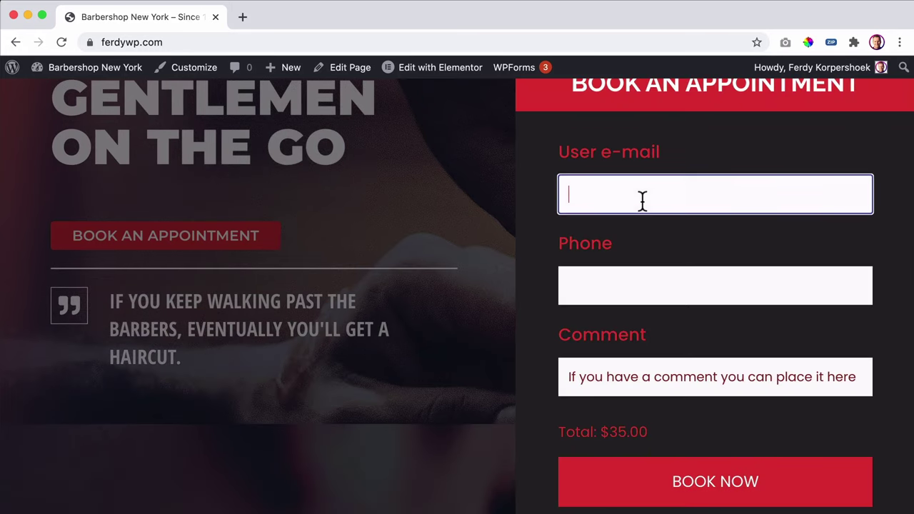
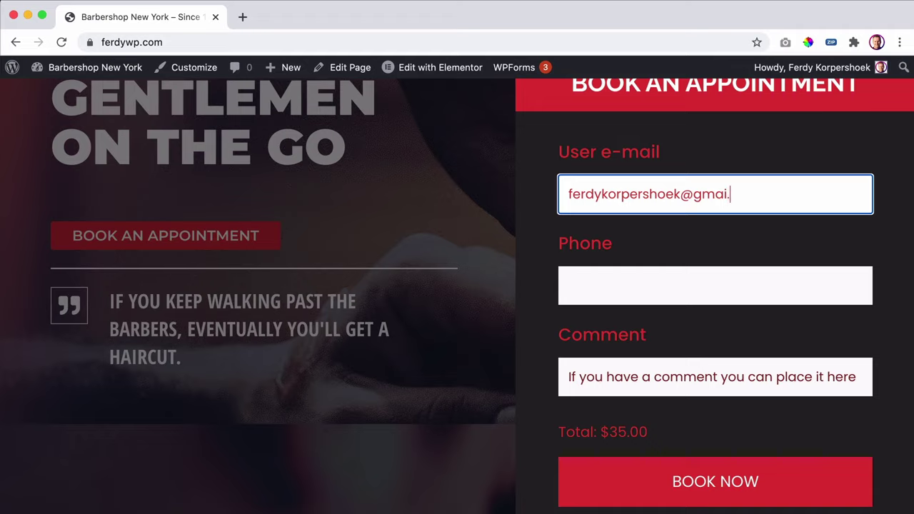
# - Finish the e-mail, enter the phone number and add a comment note on the booking form
pyautogui.write('om')
pyautogui.press('Tab')
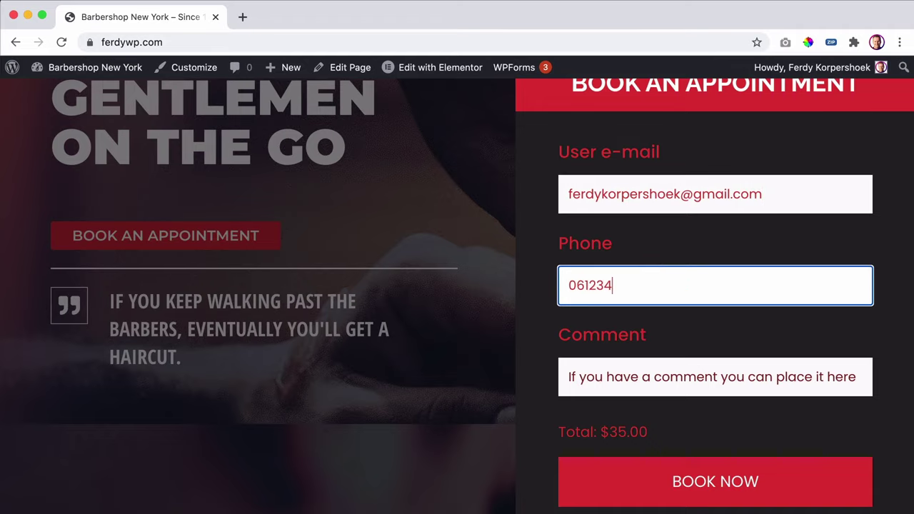
pyautogui.click(569, 376)
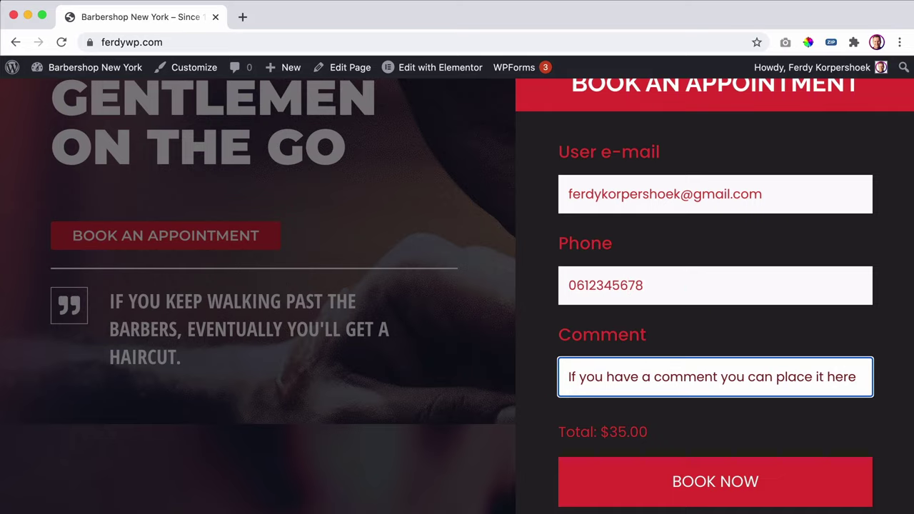
pyautogui.write('I like to become bold.')
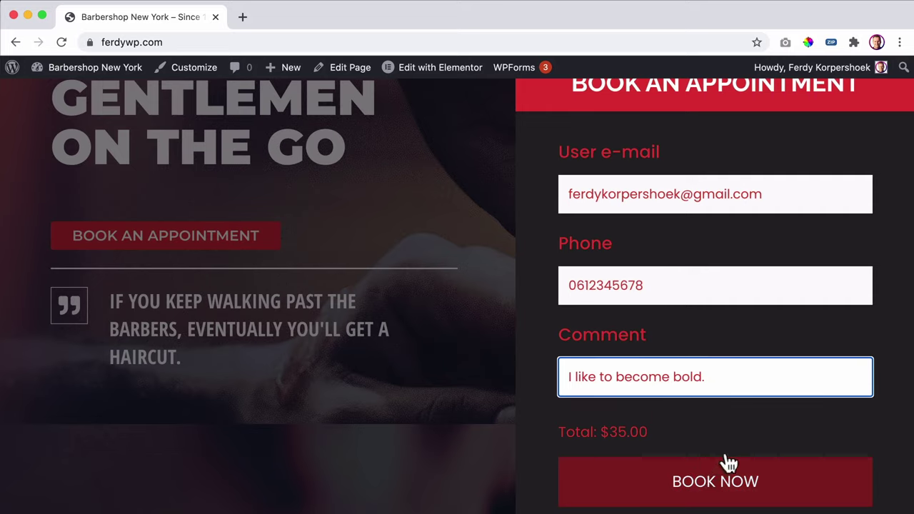
# - Check the £35.00 total and submit the appointment with BOOK NOW
pyautogui.scroll(-2, 733, 441)
pyautogui.scroll(3, 733, 441)
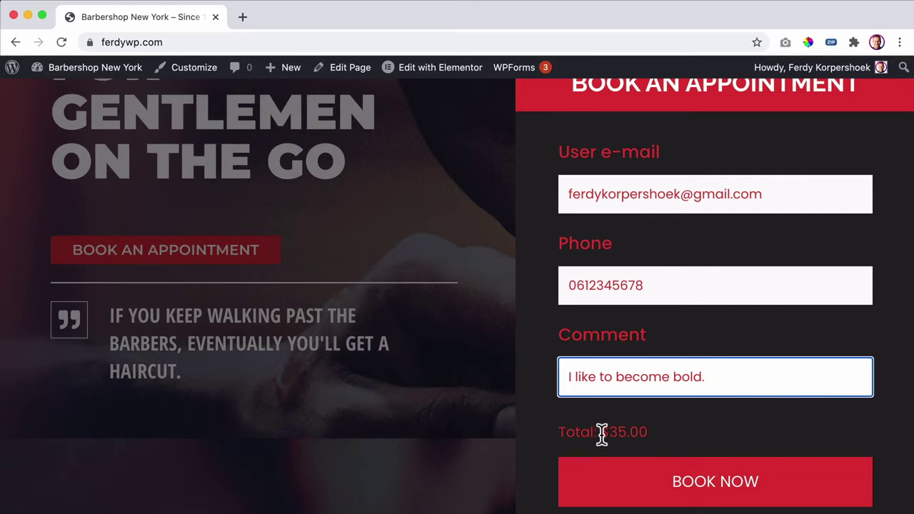
pyautogui.moveTo(602, 432); pyautogui.dragTo(626, 433)
pyautogui.click(626, 432)
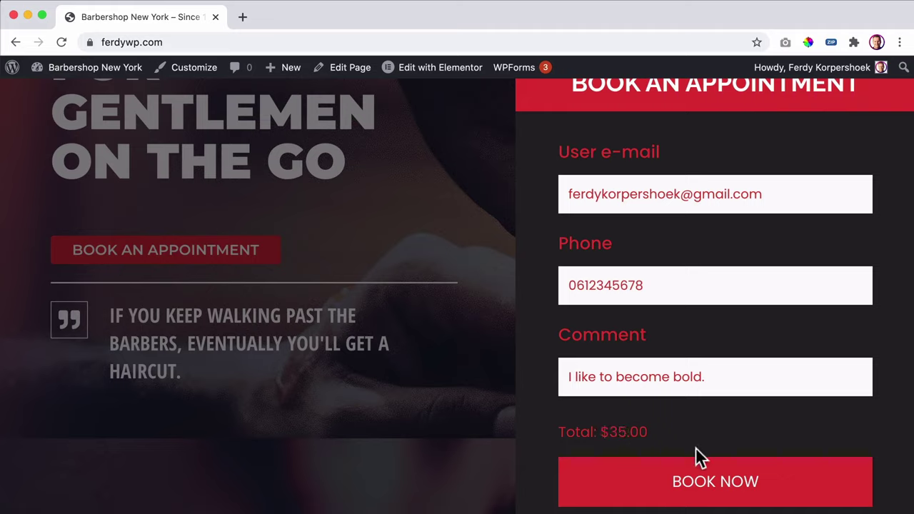
pyautogui.click(710, 484)
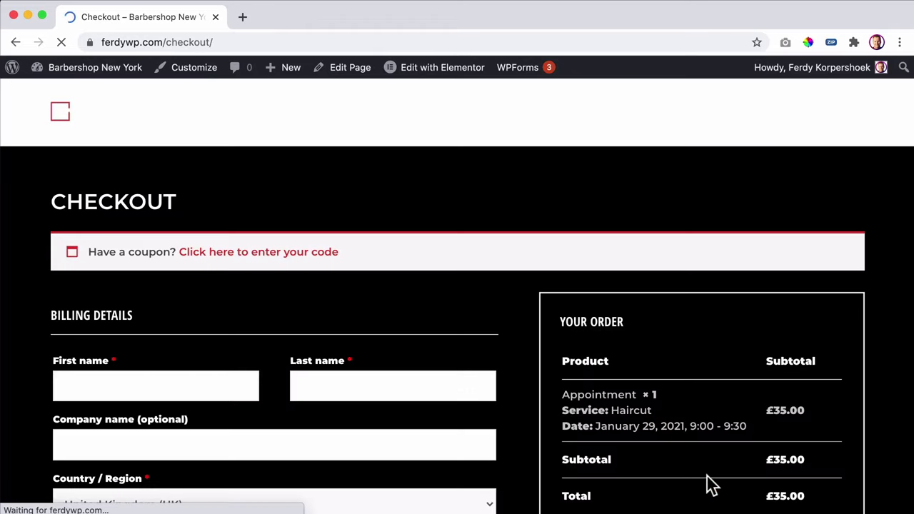
# - Review the £35.00 Haircut order on checkout, then open the admin Dashboard in a new tab
pyautogui.scroll(-2, 493, 349)
pyautogui.scroll(-3, 500, 346)
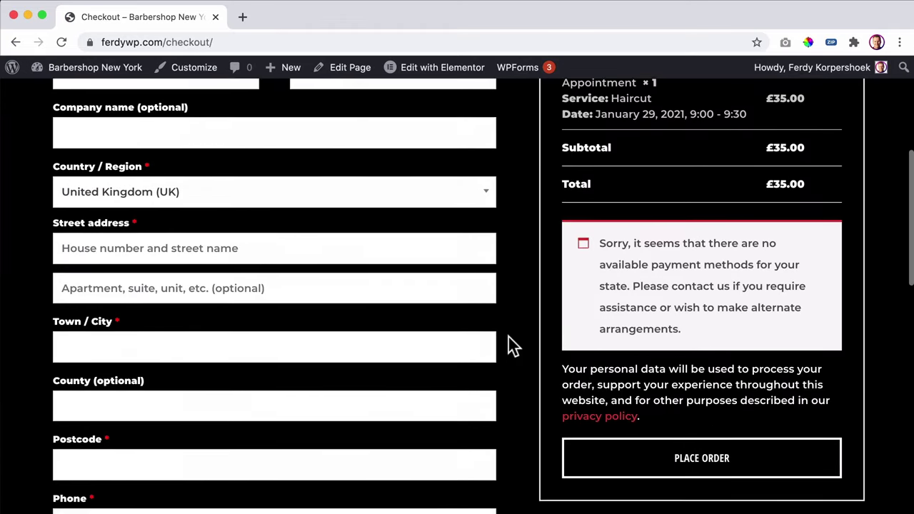
pyautogui.scroll(3, 510, 347)
pyautogui.scroll(-2, 514, 342)
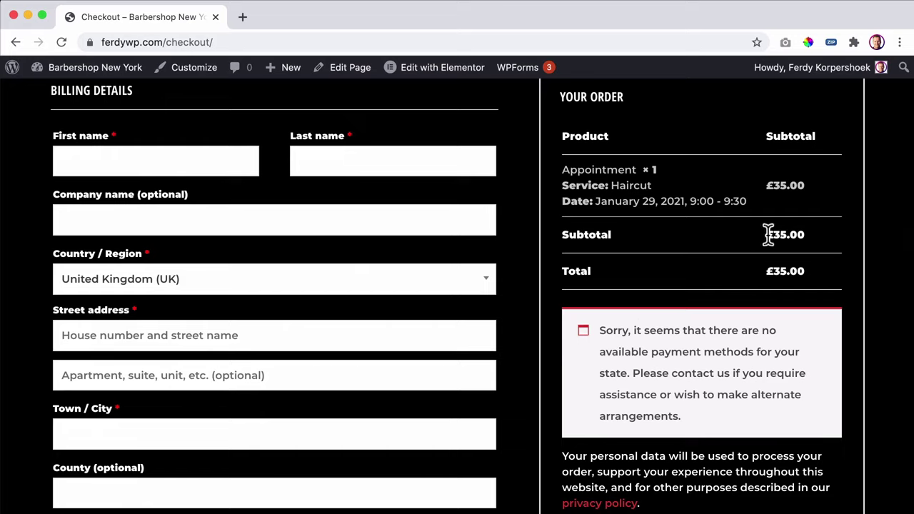
pyautogui.scroll(4, 683, 258)
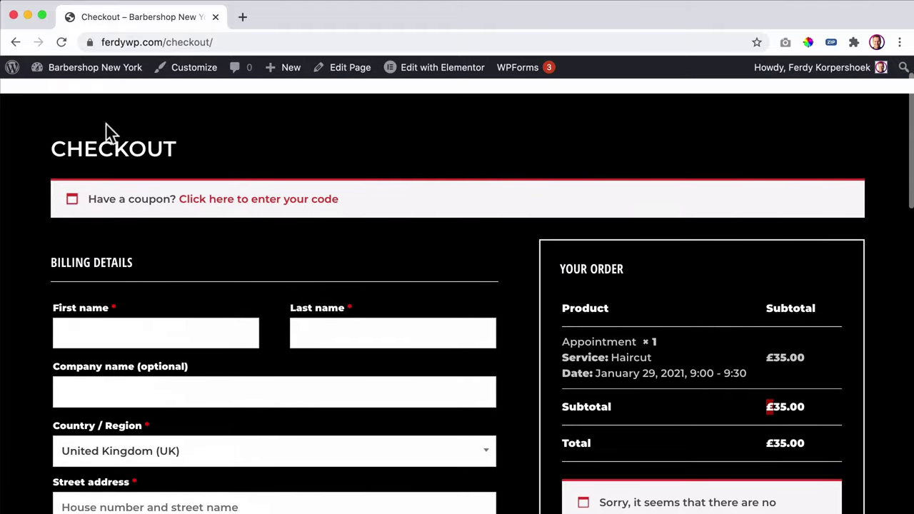
pyautogui.keyDown('super'); pyautogui.click(93, 67); pyautogui.keyUp('super')
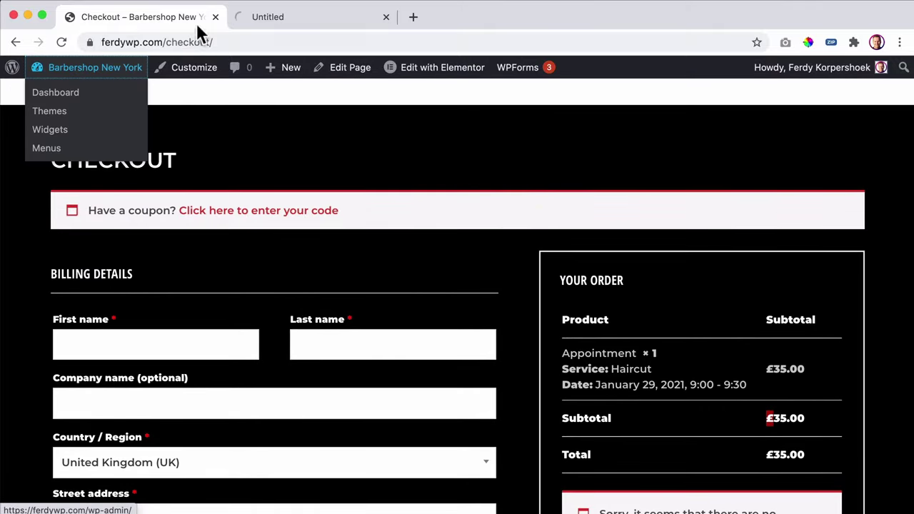
# - Switch to the admin tab and bring up WooCommerce's General settings
pyautogui.click(288, 20)
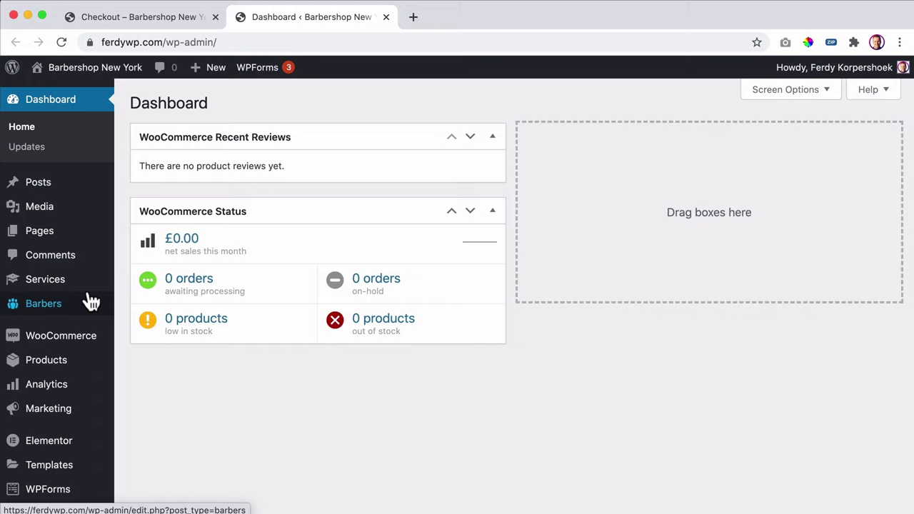
pyautogui.scroll(-1, 89, 299)
pyautogui.moveTo(62, 282)
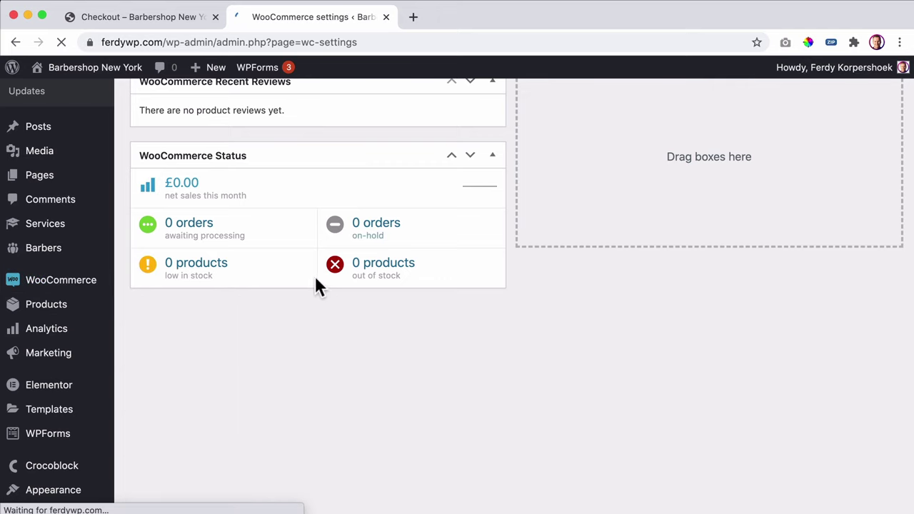
pyautogui.scroll(-6, 243, 300)
pyautogui.scroll(1, 247, 294)
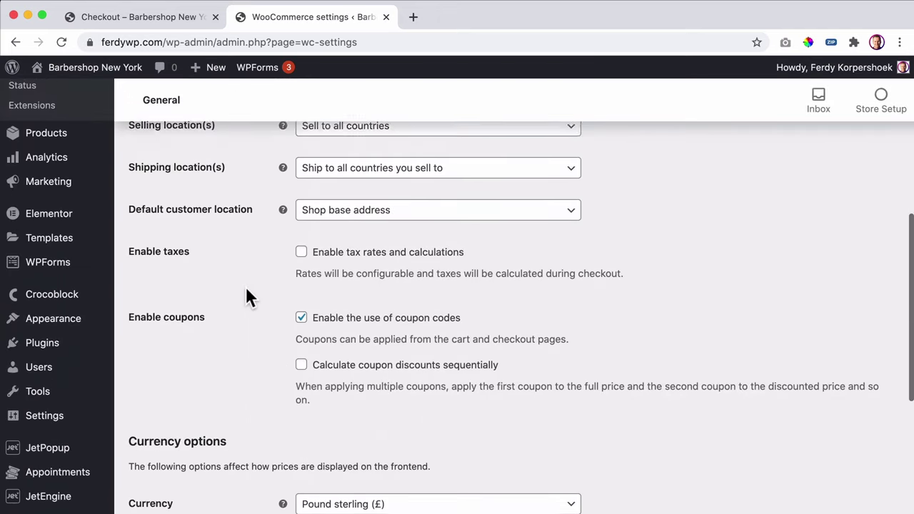
pyautogui.scroll(-4, 247, 289)
# - Search the currency list for 'dollar', choose United States (US) dollar, and save
pyautogui.click(418, 267)
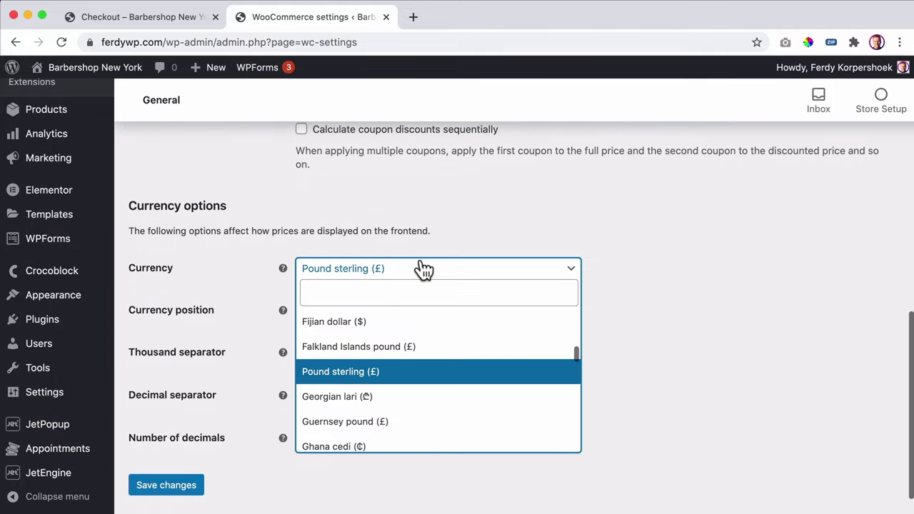
pyautogui.click(373, 293)
pyautogui.write('dollar')
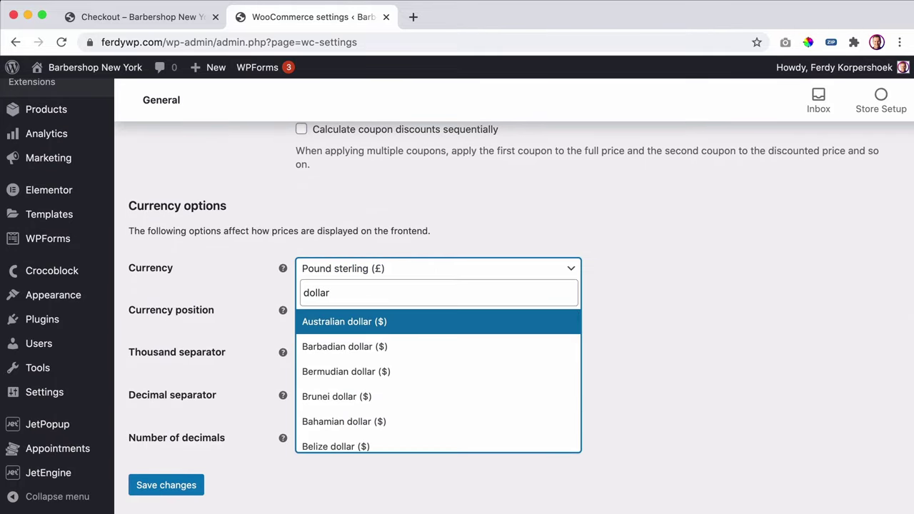
pyautogui.scroll(-1, 425, 389)
pyautogui.scroll(-5, 421, 406)
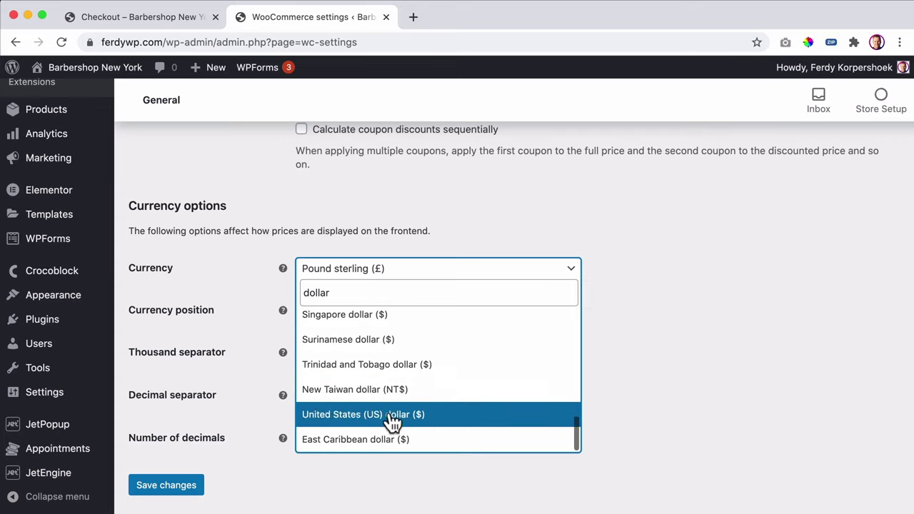
pyautogui.click(349, 418)
pyautogui.click(187, 487)
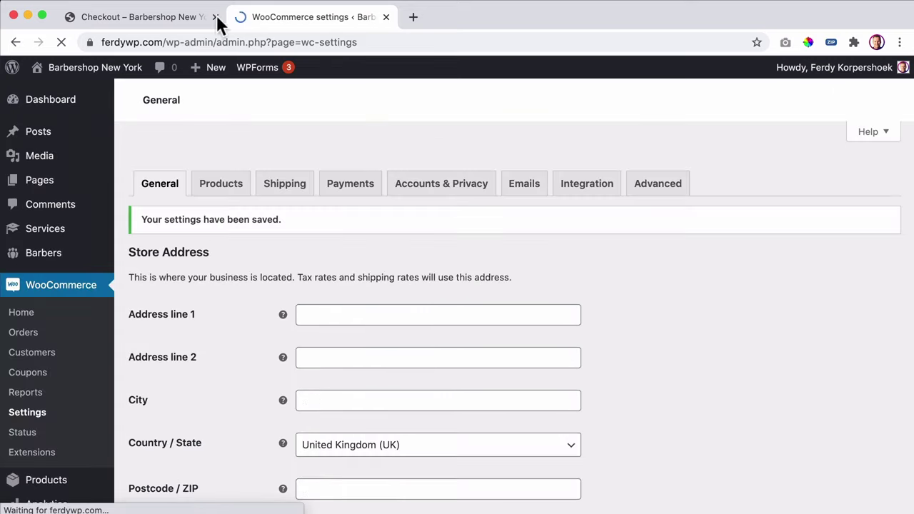
# - Return to the checkout tab and scroll through the order
pyautogui.click(162, 21)
pyautogui.scroll(-3, 143, 285)
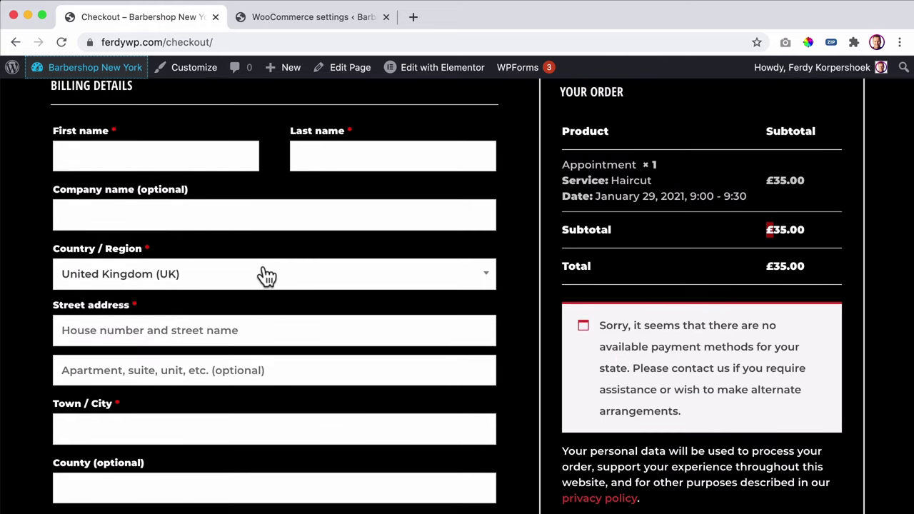
pyautogui.scroll(-2, 720, 271)
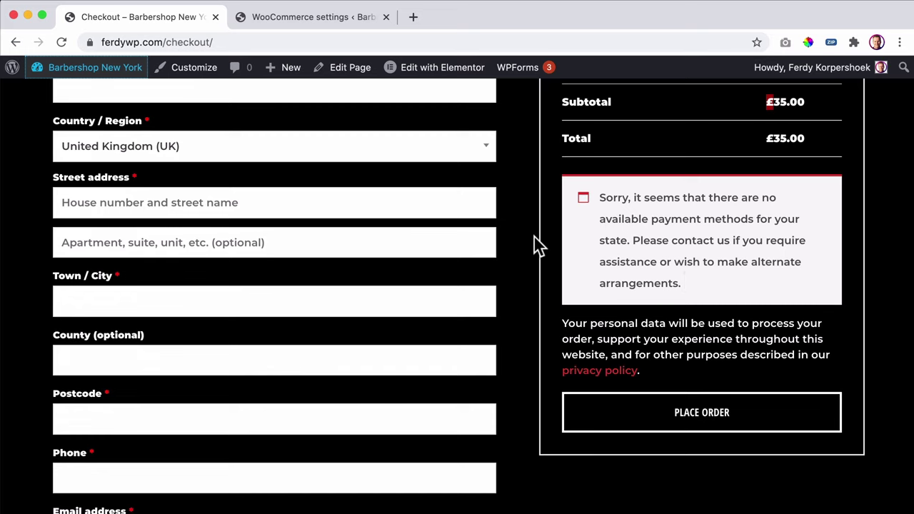
pyautogui.scroll(2, 563, 250)
pyautogui.scroll(2, 558, 246)
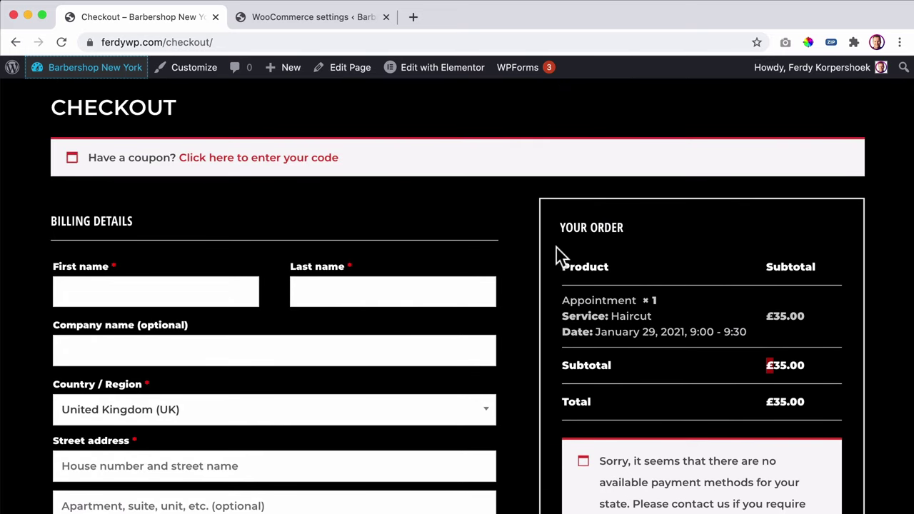
pyautogui.scroll(2, 555, 255)
# - Open YouTube in a new tab and search for 'ferdy woocommerce'
pyautogui.click(412, 17)
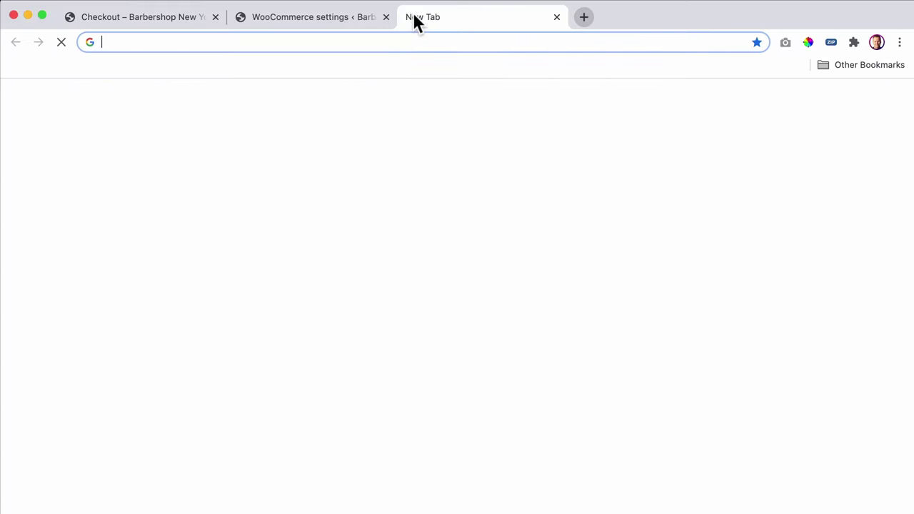
pyautogui.write('yout')
pyautogui.press('Return')
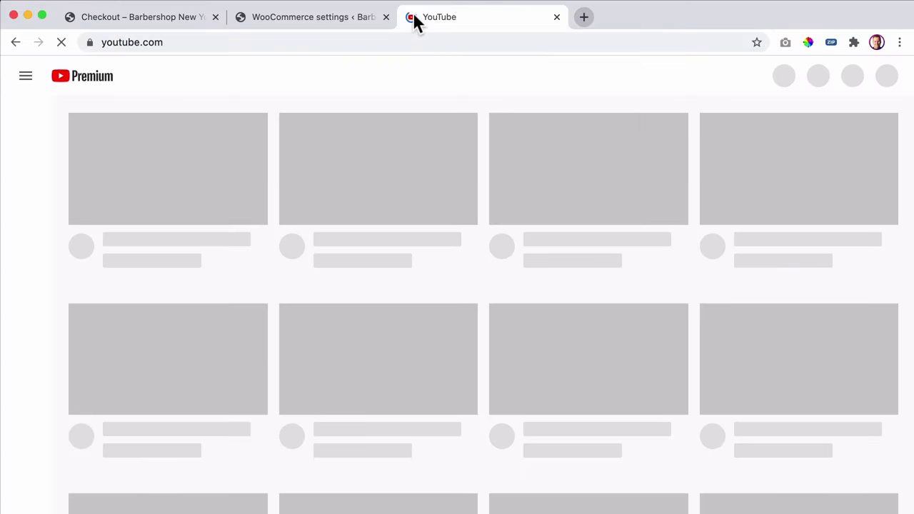
pyautogui.click(371, 75)
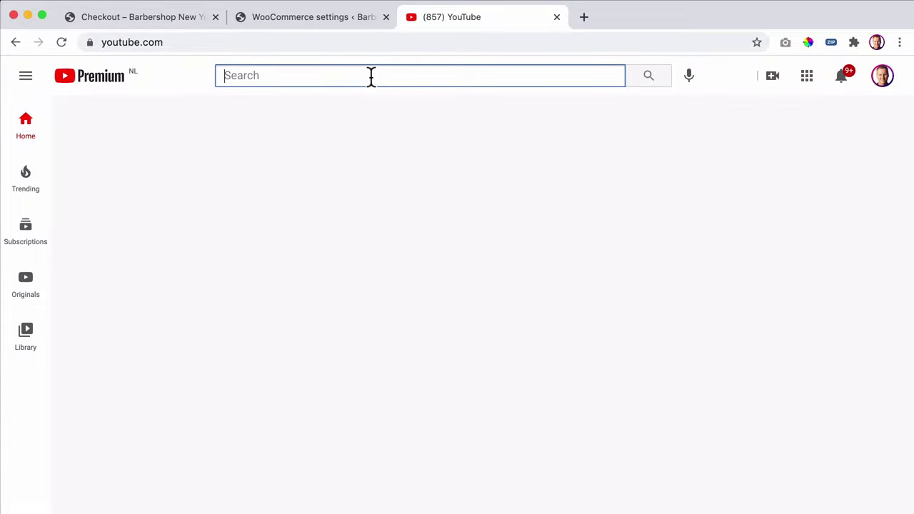
pyautogui.write('ferdy woocomme')
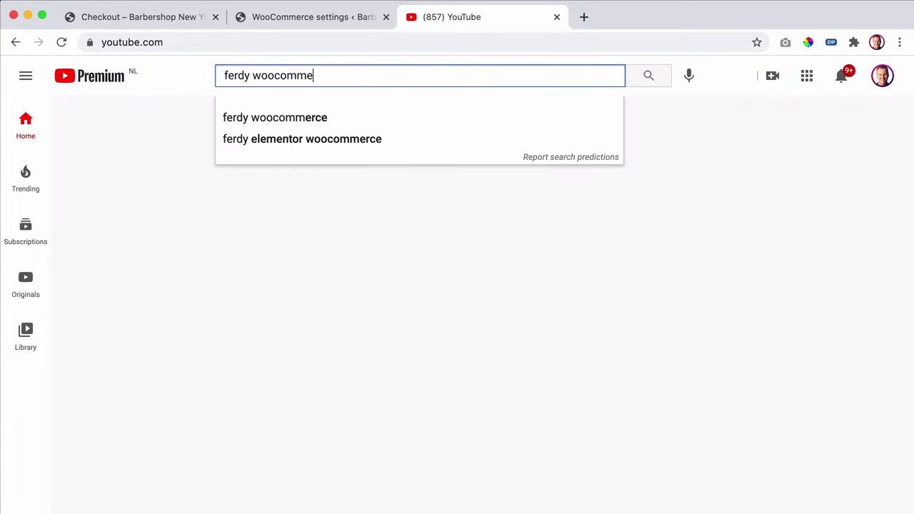
pyautogui.write('rce')
pyautogui.press('Return')
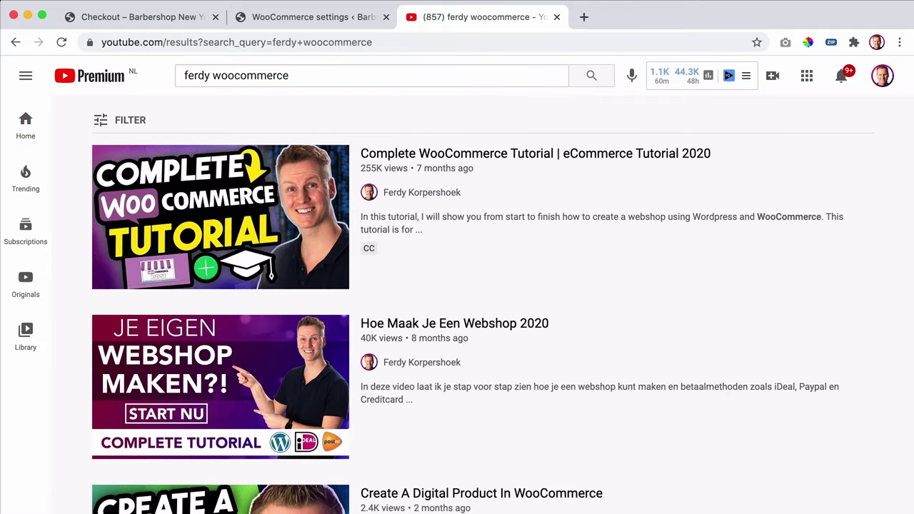
# - Replace the search with 'woocommerce tutorial' and run it
pyautogui.press('super+a')
pyautogui.click(369, 75)
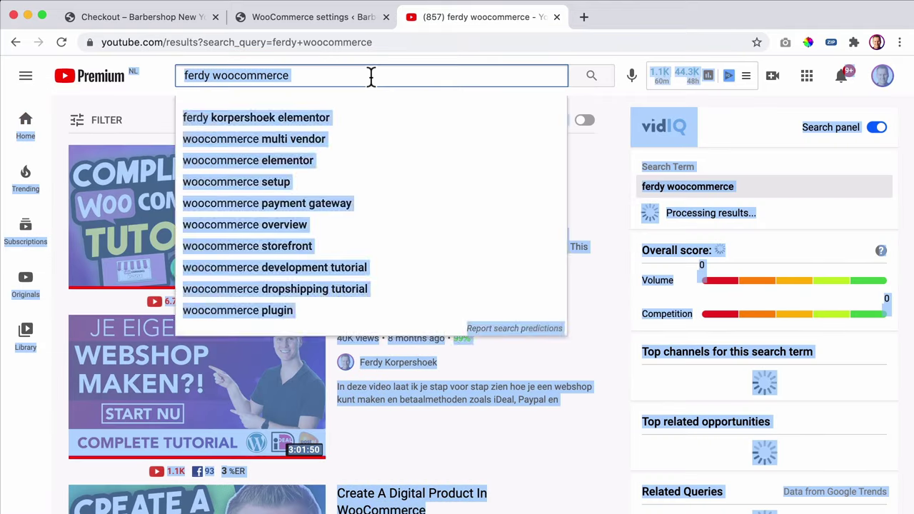
pyautogui.press('super+a')
pyautogui.write('woocommer')
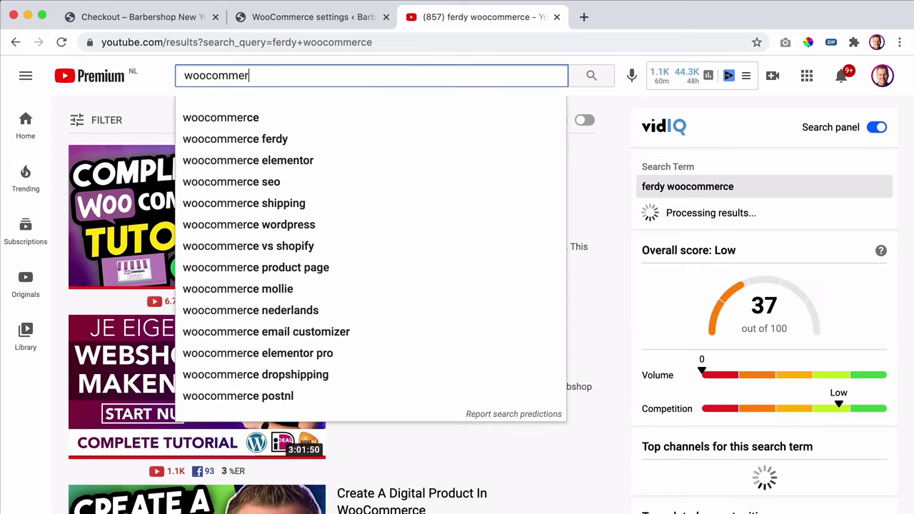
pyautogui.write('ce tutorial')
pyautogui.press('Return')
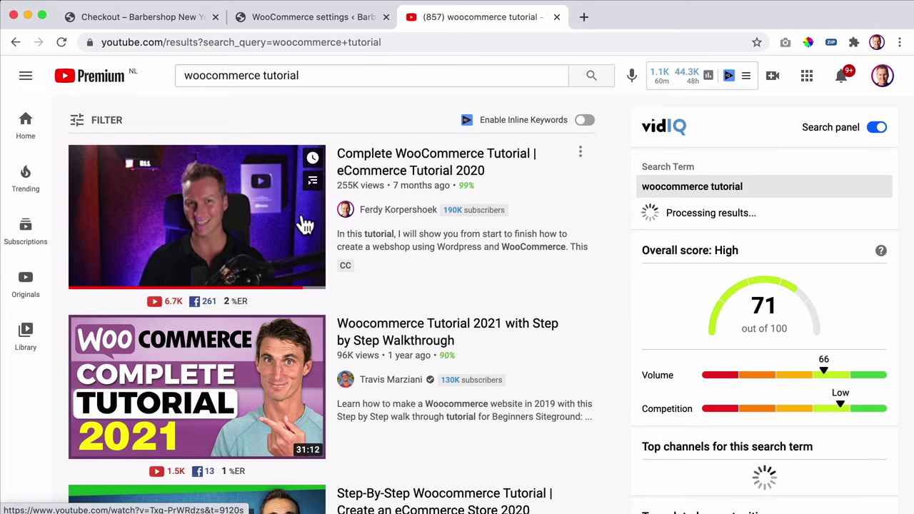
# - Briefly open and pause the Complete WooCommerce Tutorial video, then go back to results
pyautogui.click(380, 174)
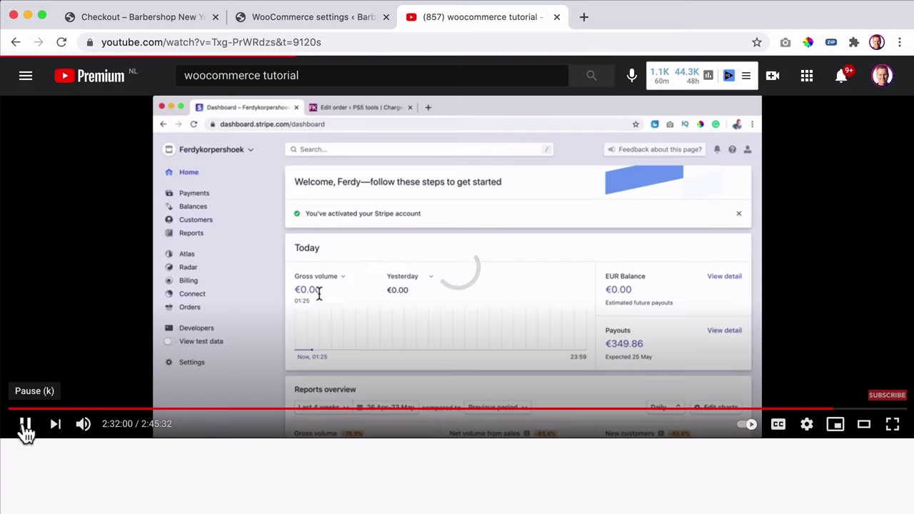
pyautogui.click(24, 424)
pyautogui.click(15, 42)
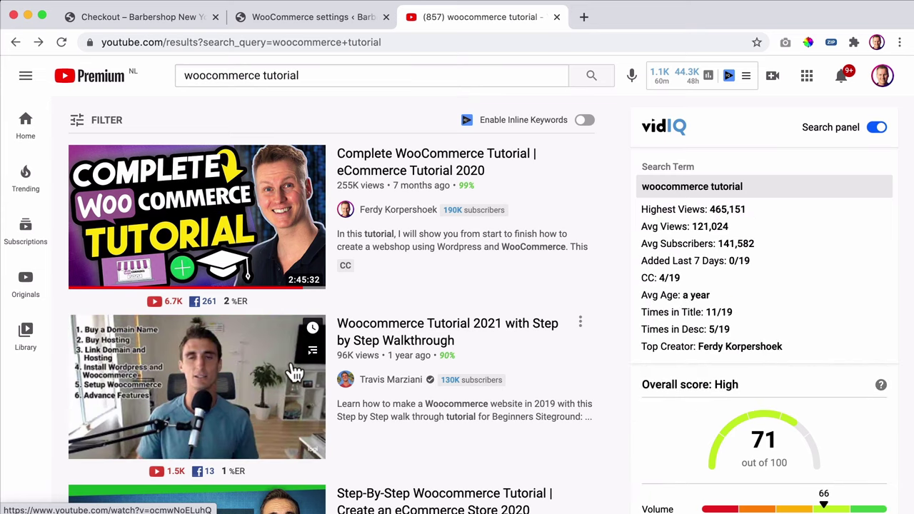
# - Scroll through the WooCommerce tutorial search results
pyautogui.scroll(-2, 543, 350)
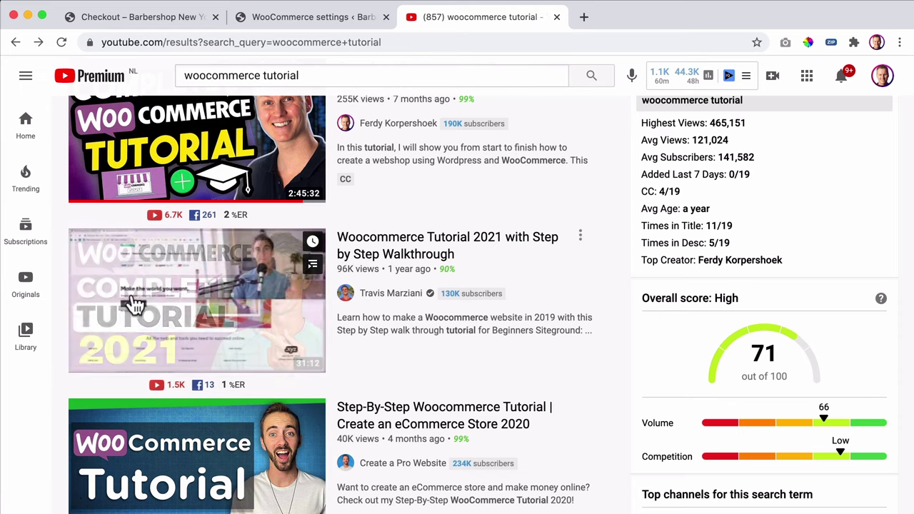
pyautogui.scroll(1, 434, 272)
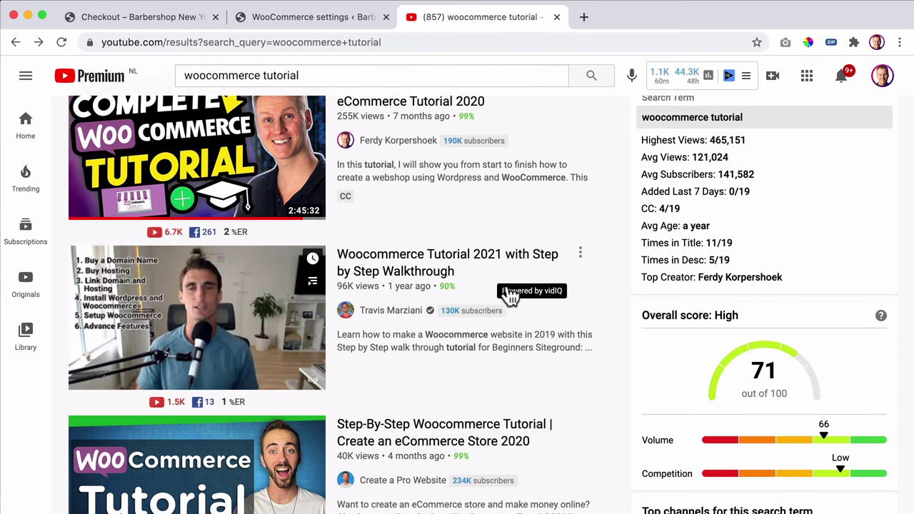
pyautogui.scroll(-3, 507, 292)
pyautogui.scroll(3, 506, 291)
pyautogui.scroll(-6, 506, 291)
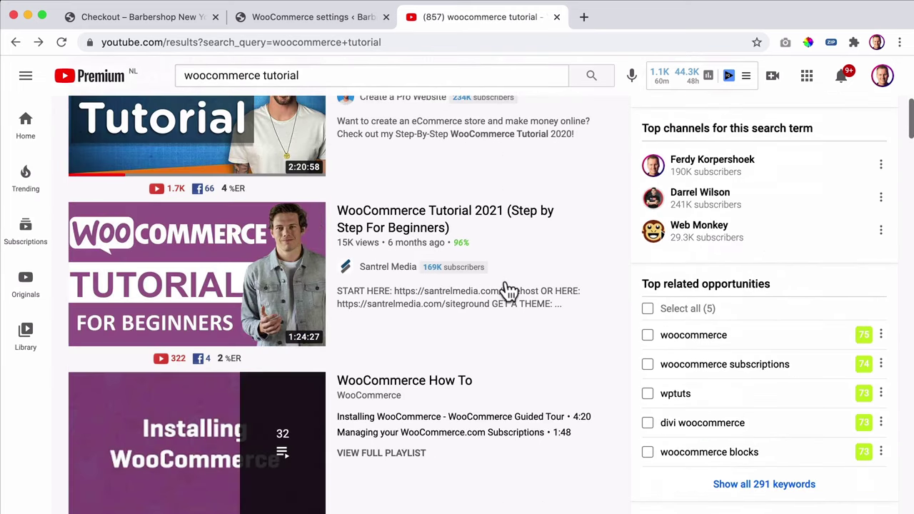
pyautogui.scroll(1, 505, 271)
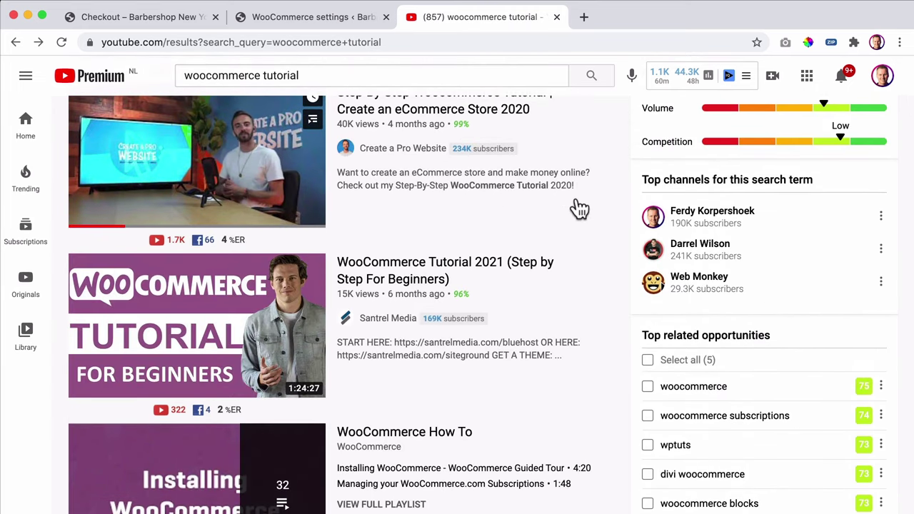
pyautogui.scroll(5, 442, 252)
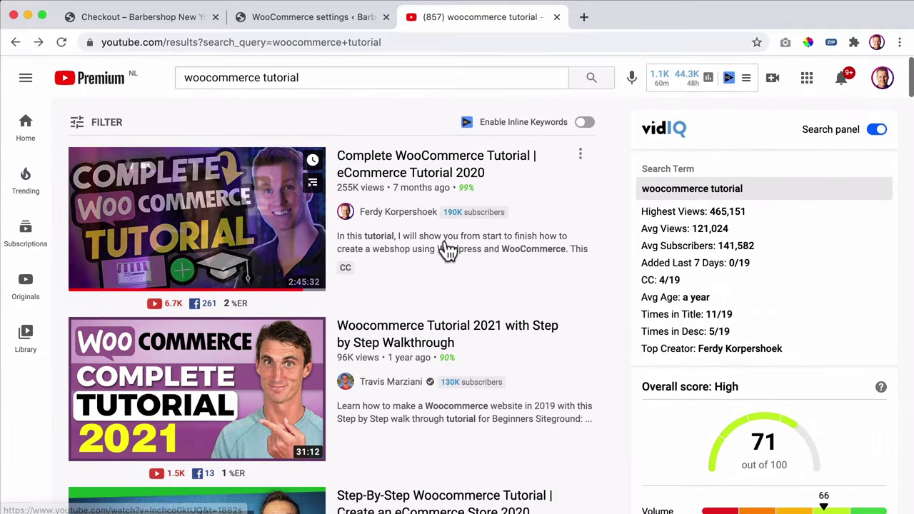
pyautogui.scroll(-5, 514, 272)
pyautogui.scroll(-4, 543, 295)
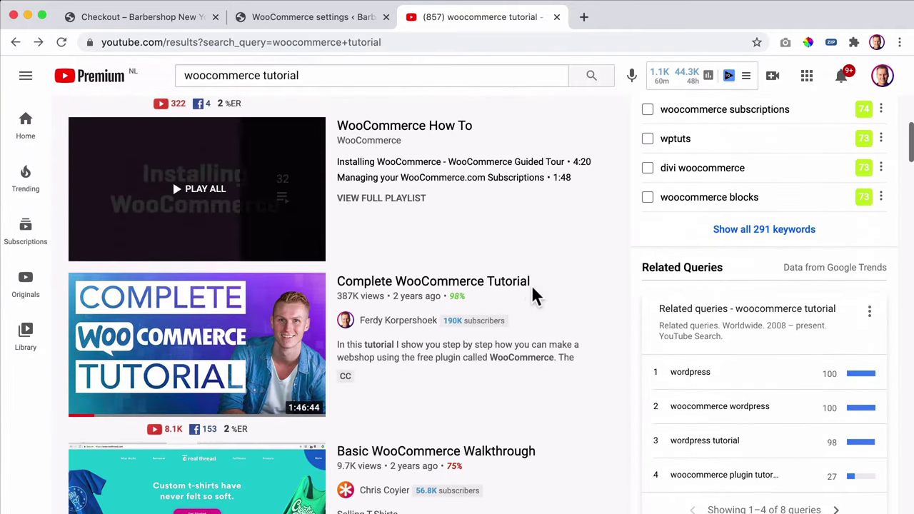
pyautogui.scroll(-3, 534, 300)
pyautogui.scroll(-1, 528, 307)
pyautogui.scroll(10, 526, 321)
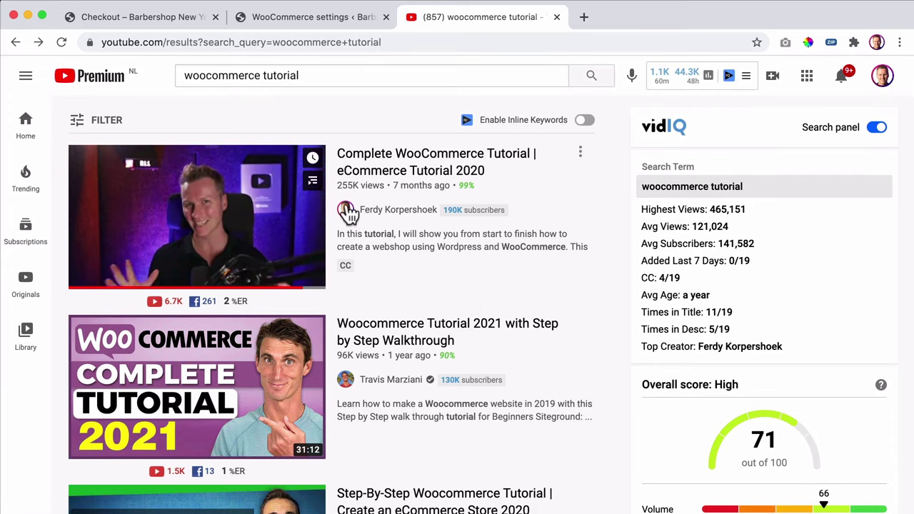
# - Open the Complete WooCommerce Tutorial | eCommerce Tutorial 2020 video and expand its description to read the chapter timestamps
pyautogui.click(373, 167)
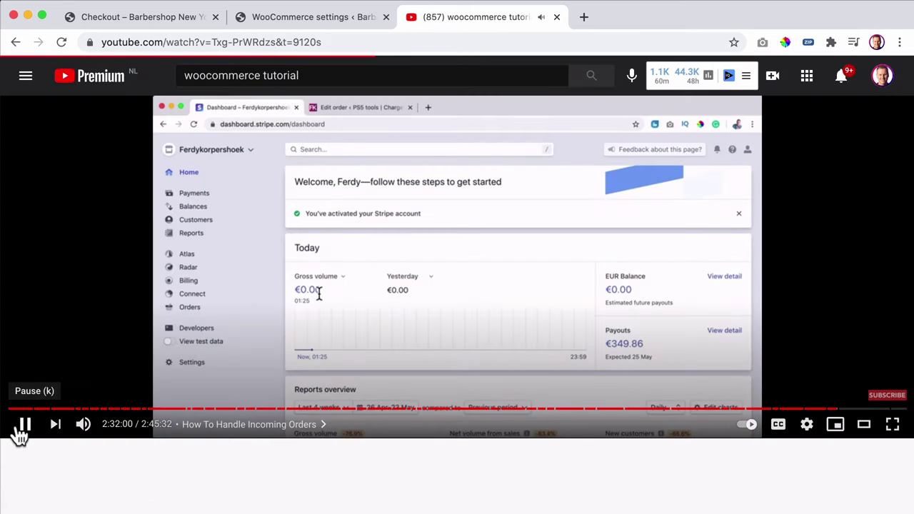
pyautogui.scroll(-5, 422, 302)
pyautogui.scroll(5, 463, 228)
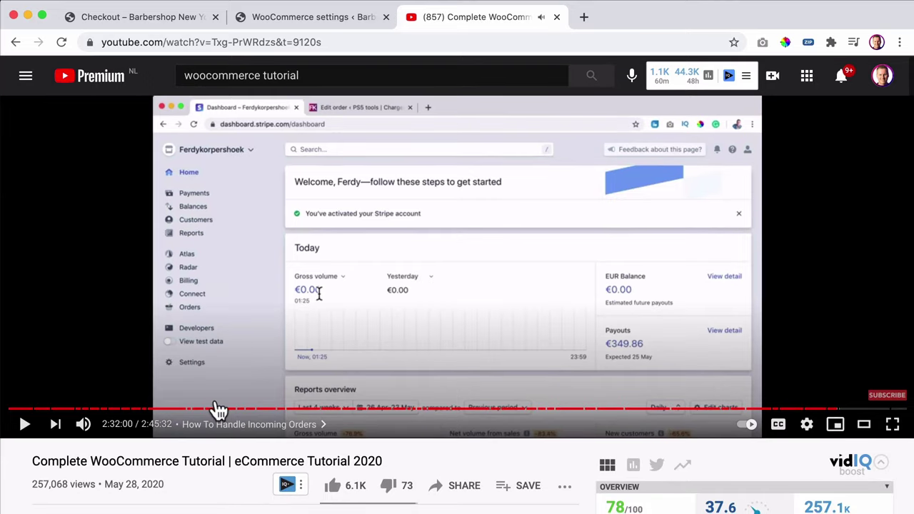
pyautogui.scroll(-5, 215, 408)
pyautogui.click(100, 252)
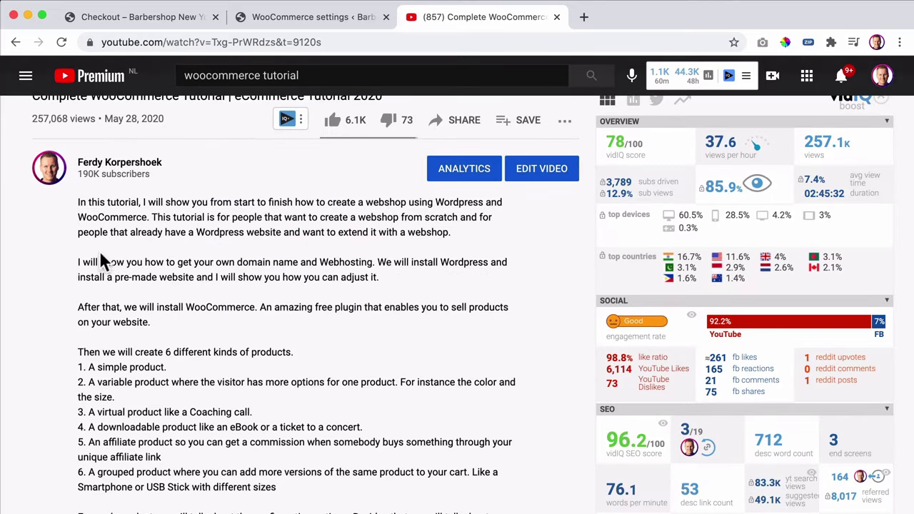
pyautogui.scroll(-12, 286, 321)
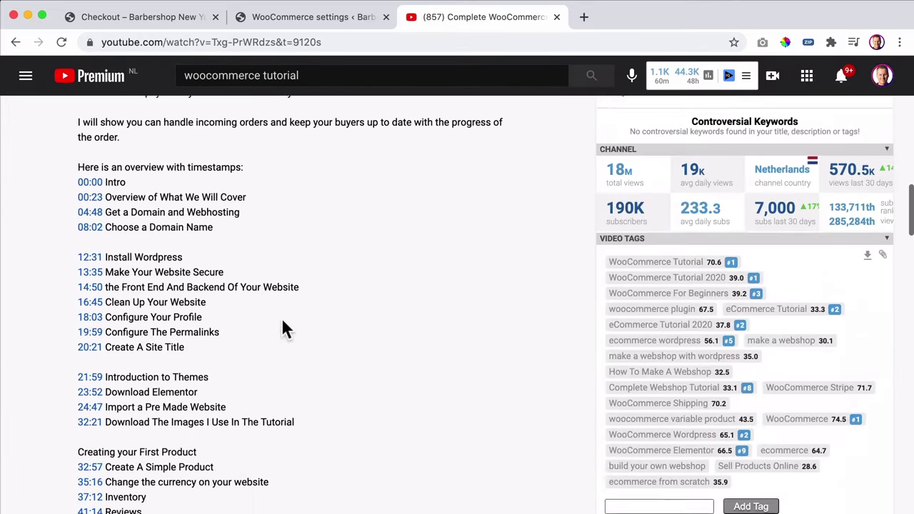
pyautogui.scroll(-5, 282, 325)
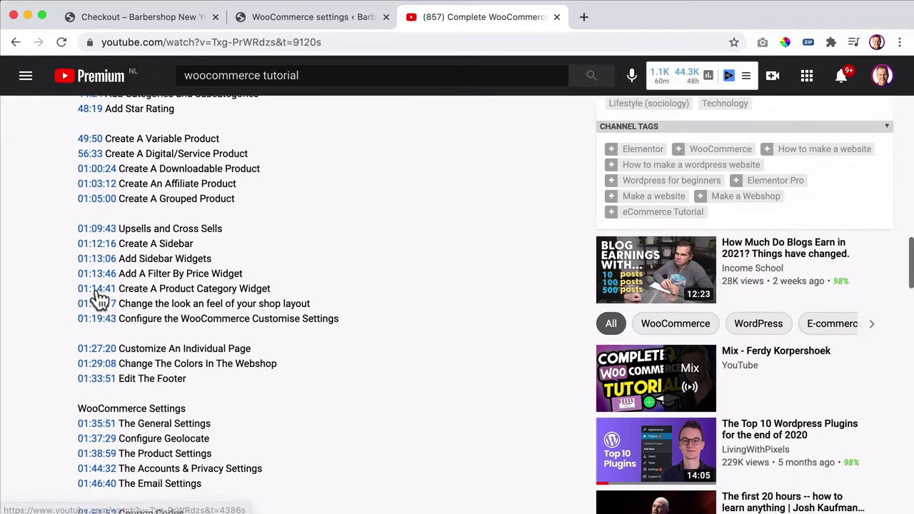
pyautogui.scroll(-4, 100, 325)
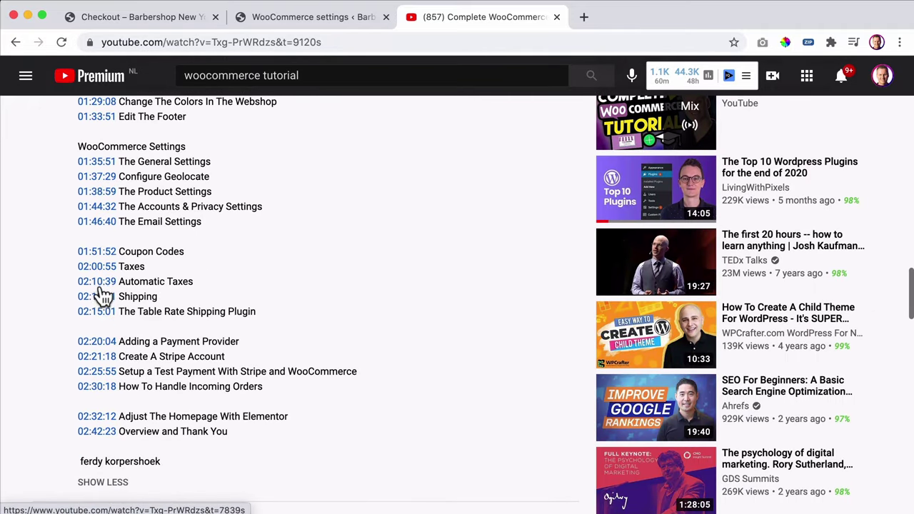
pyautogui.scroll(-1, 100, 326)
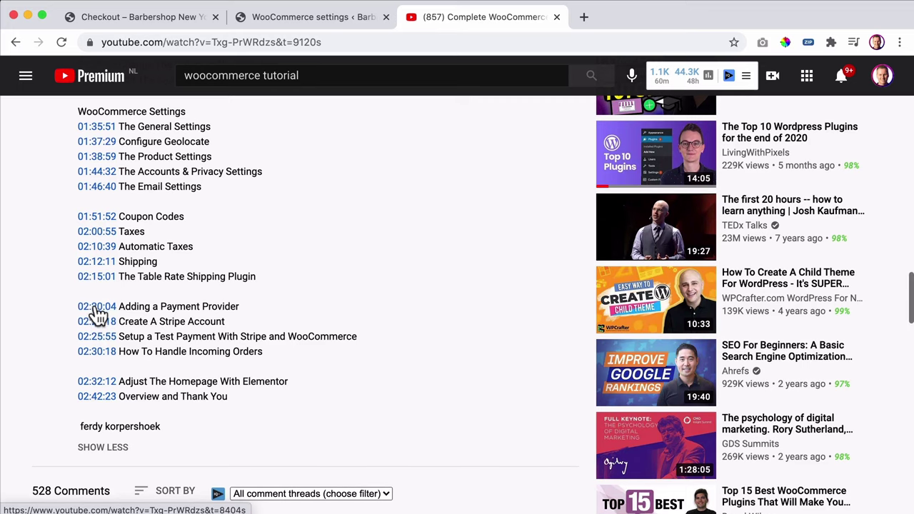
pyautogui.scroll(15, 399, 289)
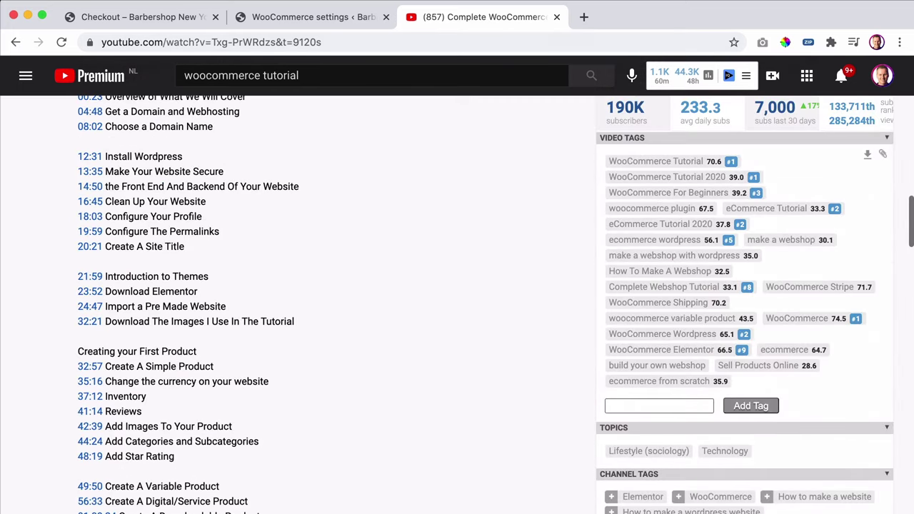
# - Close the YouTube tab and scroll over the £35.00 Haircut order on the checkout page
pyautogui.click(556, 17)
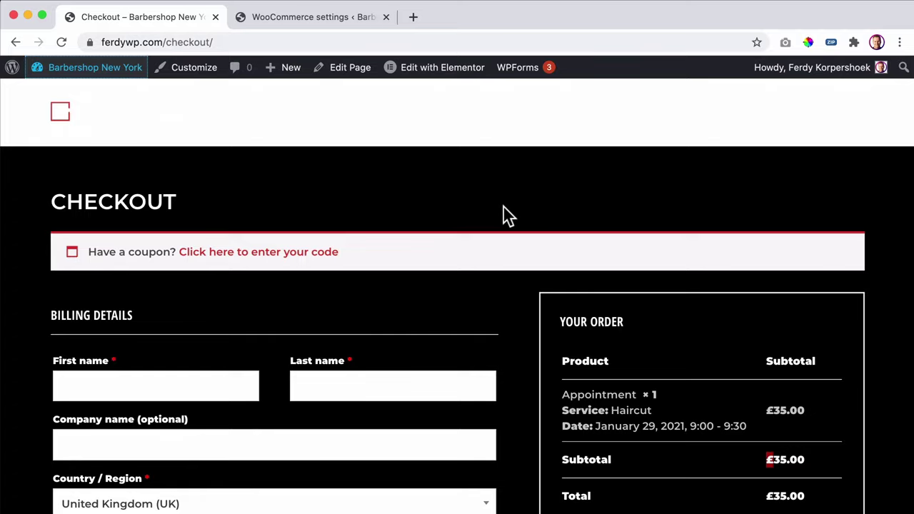
pyautogui.scroll(-2, 714, 349)
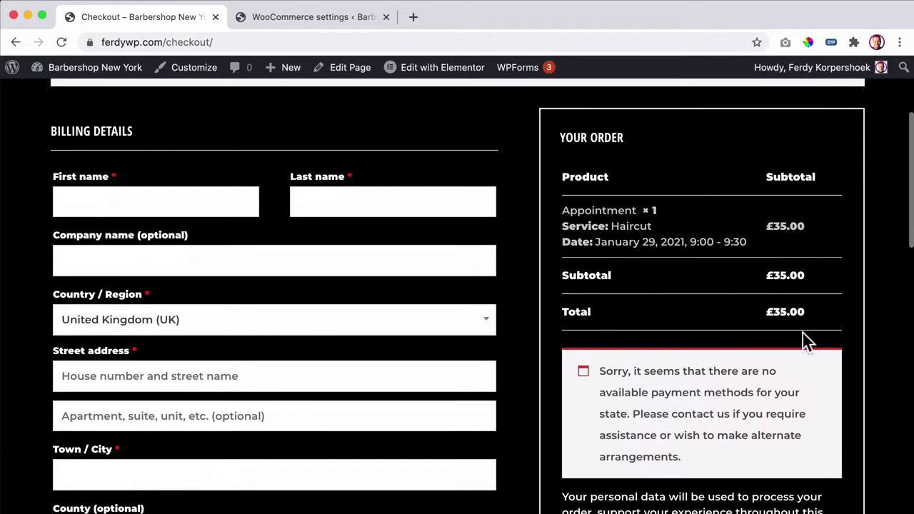
pyautogui.scroll(-3, 757, 319)
pyautogui.scroll(-1, 607, 331)
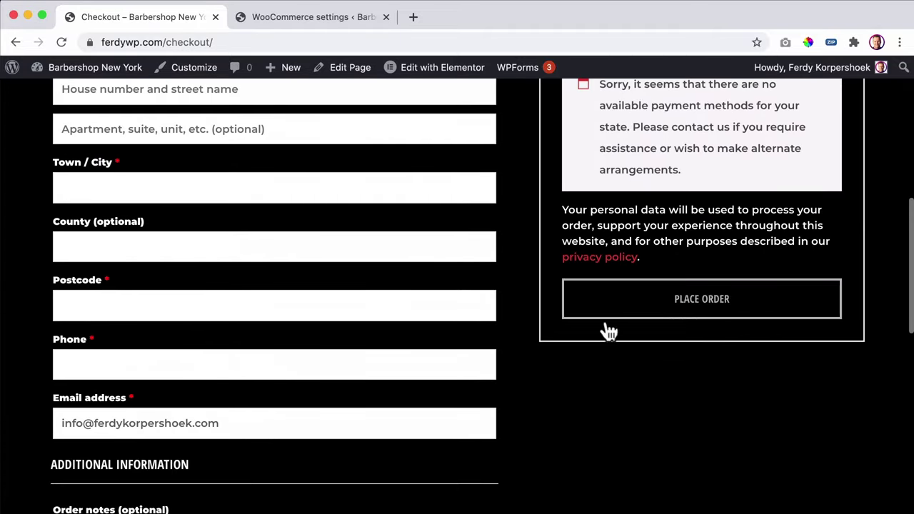
pyautogui.scroll(4, 618, 278)
pyautogui.scroll(1, 754, 296)
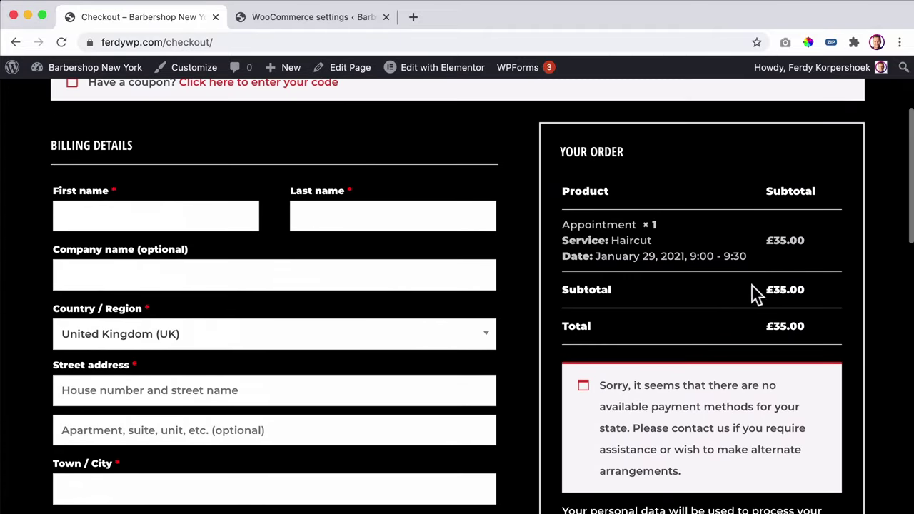
pyautogui.scroll(-1, 767, 306)
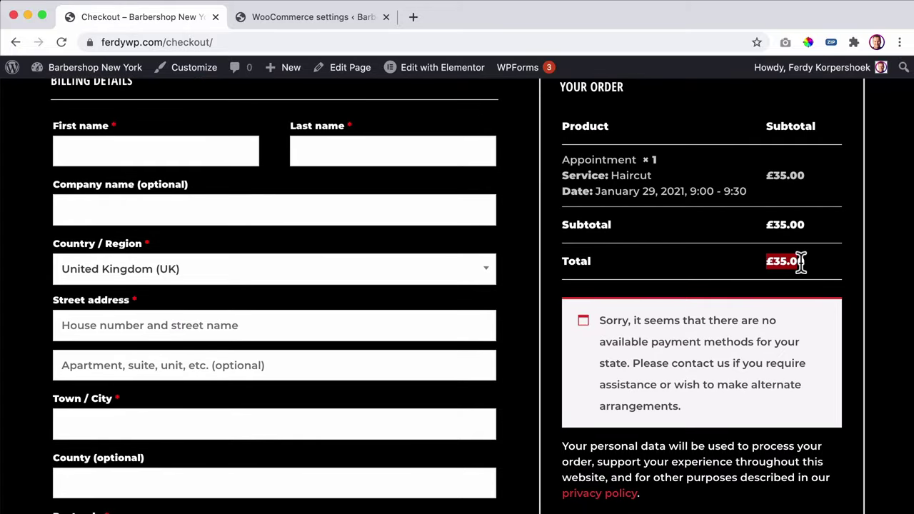
pyautogui.scroll(3, 512, 325)
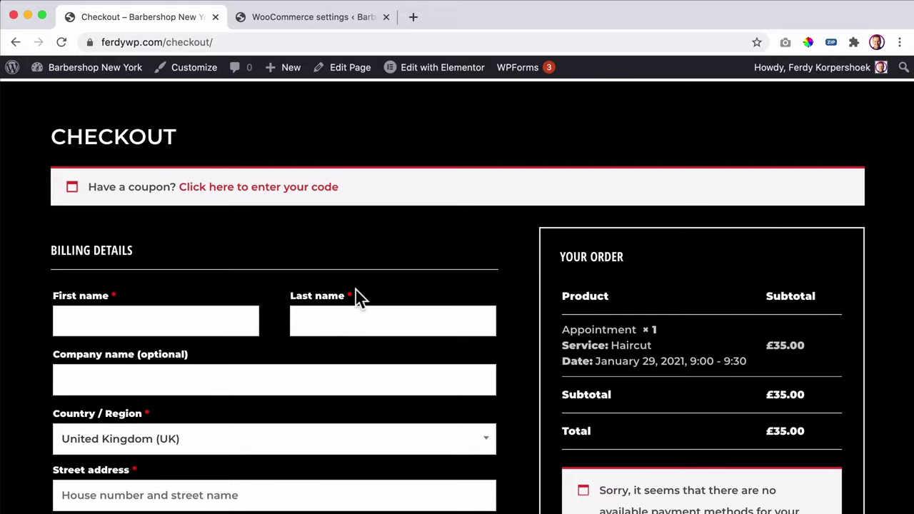
pyautogui.scroll(-5, 358, 285)
pyautogui.scroll(-5, 363, 282)
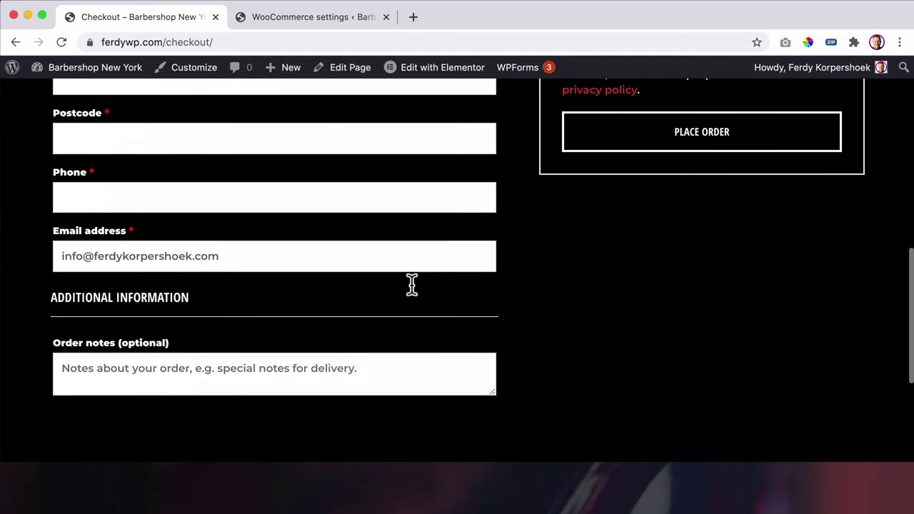
pyautogui.scroll(2, 412, 285)
pyautogui.scroll(-3, 412, 286)
pyautogui.scroll(-5, 410, 283)
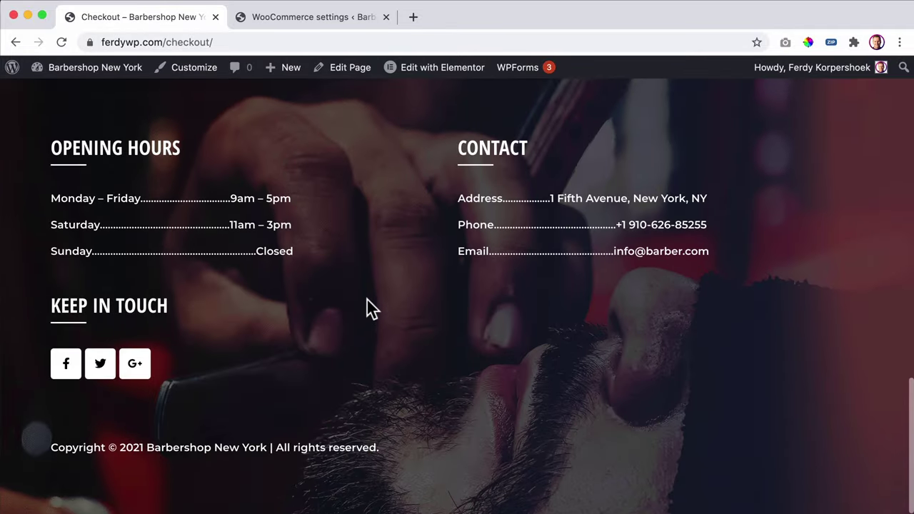
pyautogui.scroll(15, 369, 308)
pyautogui.scroll(-3, 421, 332)
pyautogui.scroll(3, 454, 328)
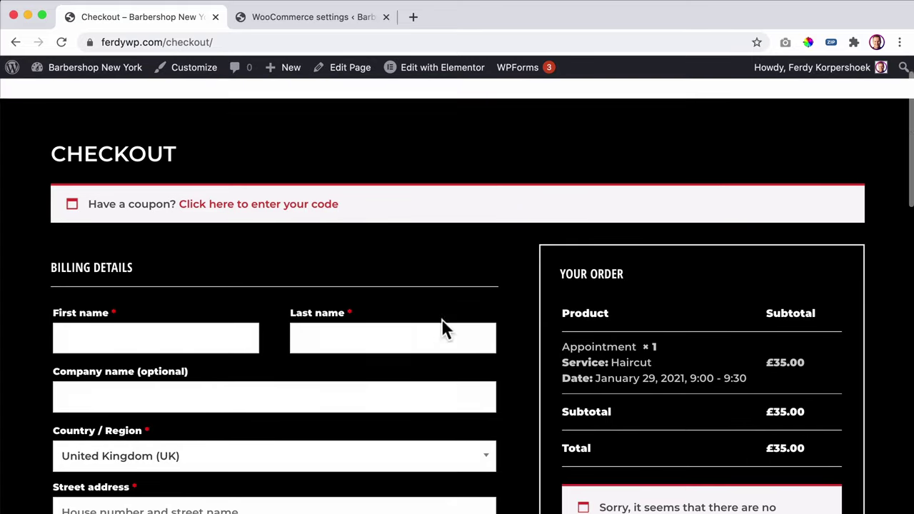
# - Go to the admin dashboard and collapse the Recent Reviews and Status boxes
pyautogui.click(108, 80)
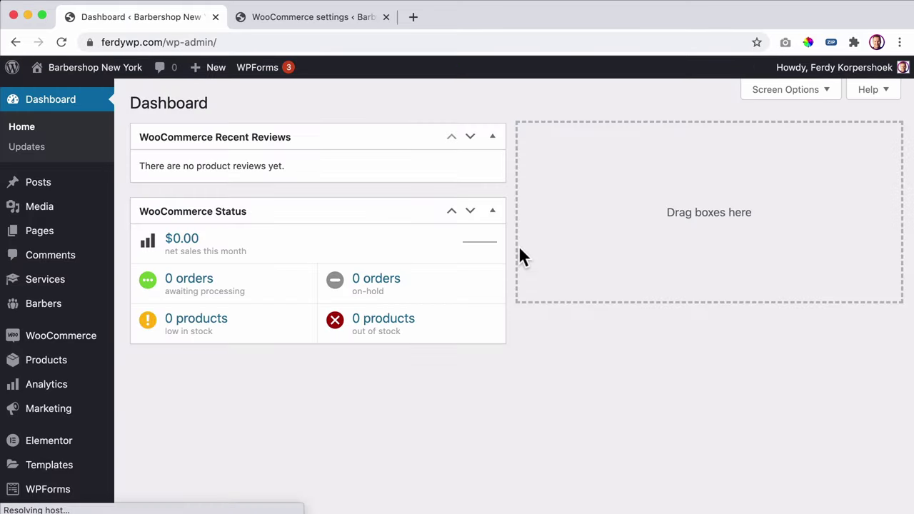
pyautogui.click(489, 137)
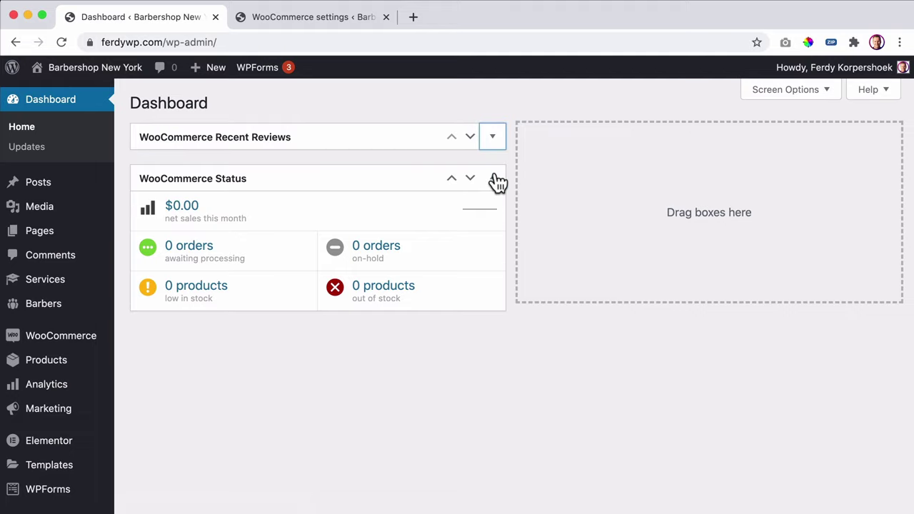
pyautogui.click(493, 178)
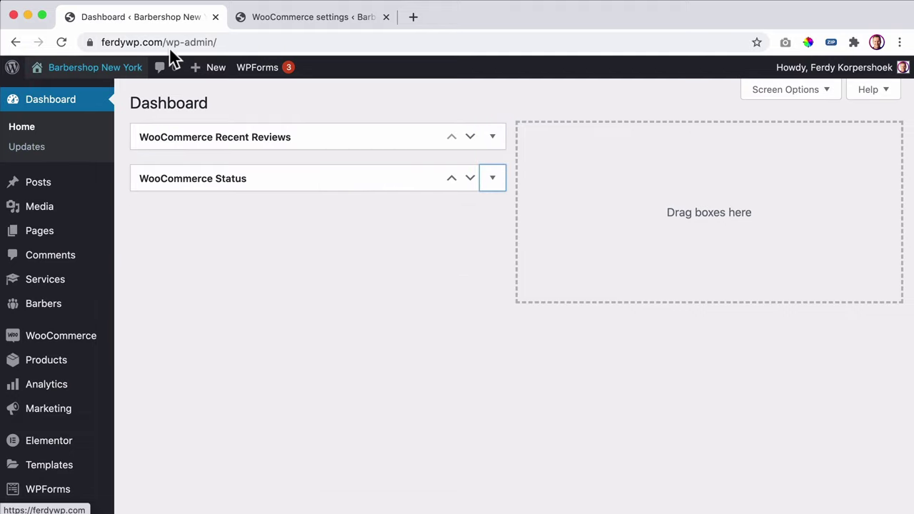
# - Launch the Yoga Appointment Website from the local sites app
pyautogui.hotkey('ctrl', 'Up')
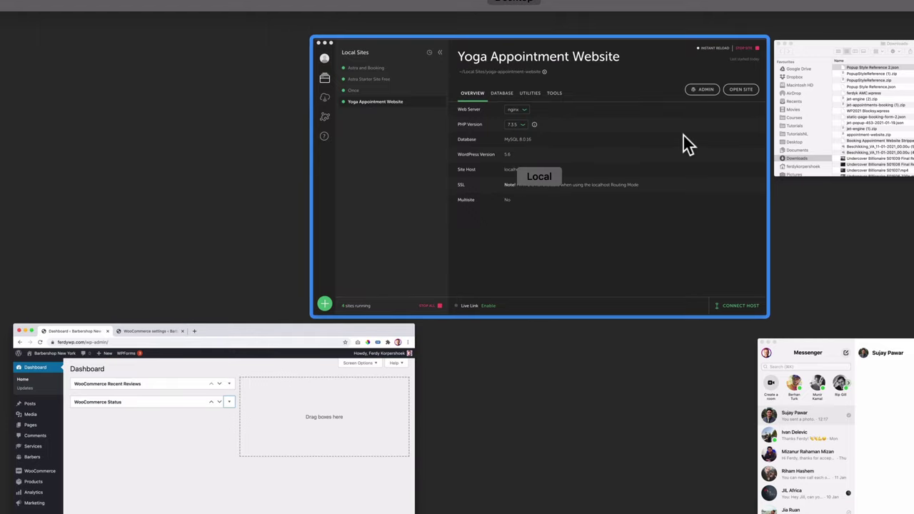
pyautogui.click(683, 136)
pyautogui.click(856, 111)
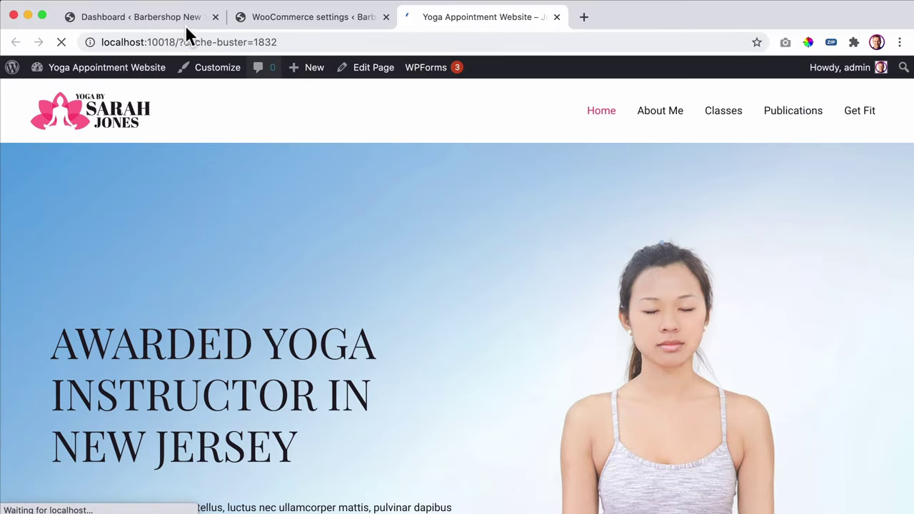
# - Back on Barbershop, close the WooCommerce settings tab and open the appointment booking form
pyautogui.click(183, 24)
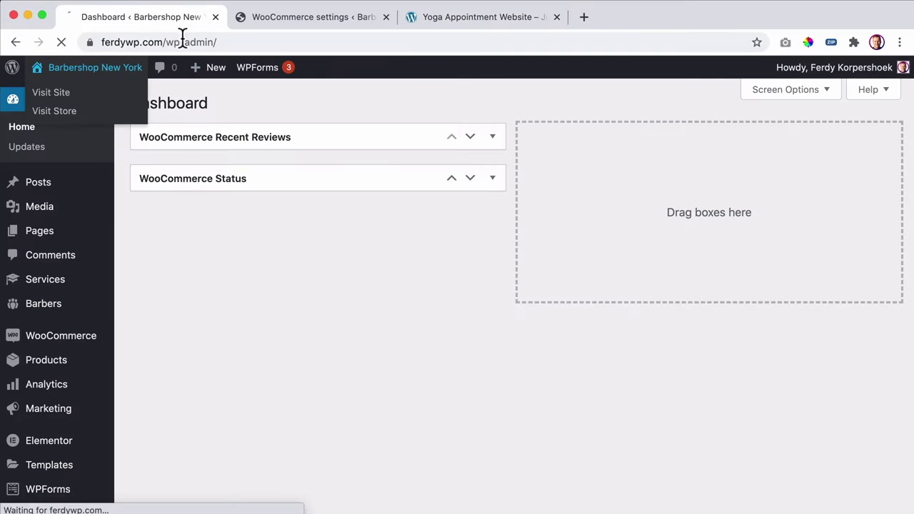
pyautogui.click(386, 17)
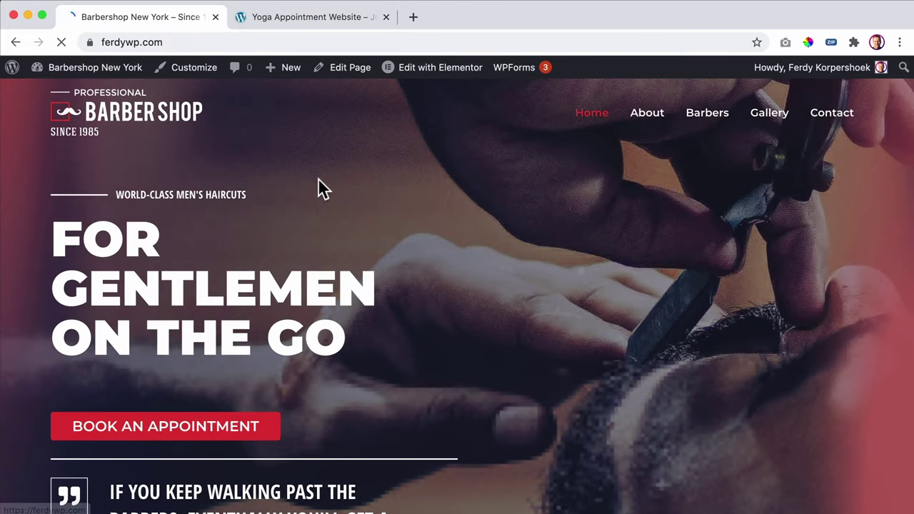
pyautogui.scroll(-2, 183, 333)
pyautogui.click(182, 347)
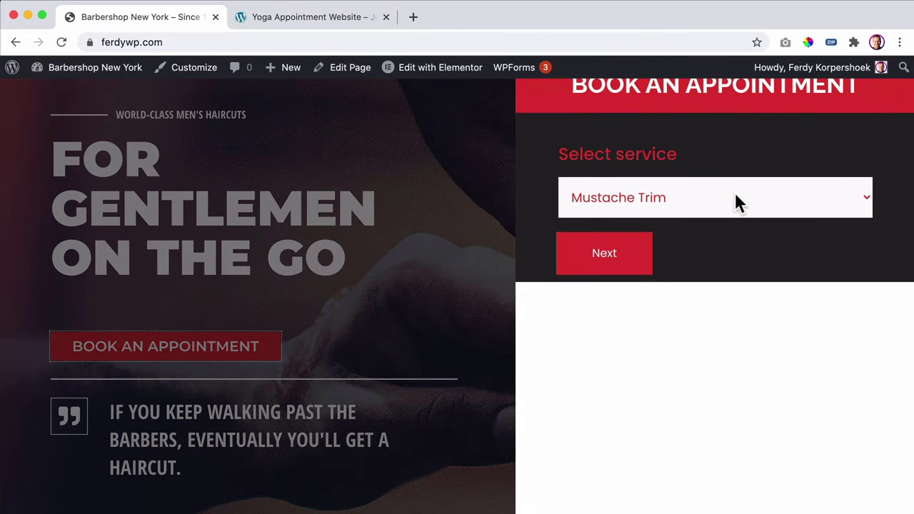
# - On the yoga site, open the booking panel, pick a service to see the instructor step, then close it
pyautogui.click(350, 18)
pyautogui.scroll(-5, 197, 269)
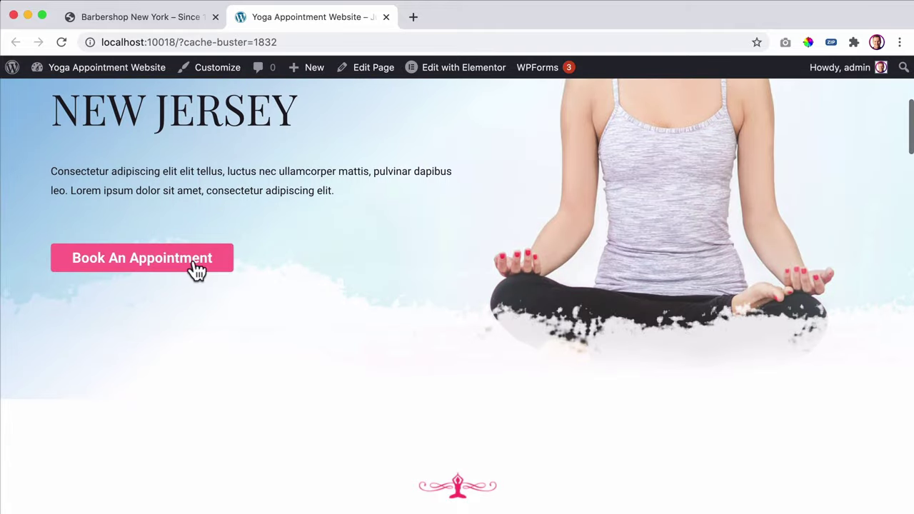
pyautogui.click(197, 270)
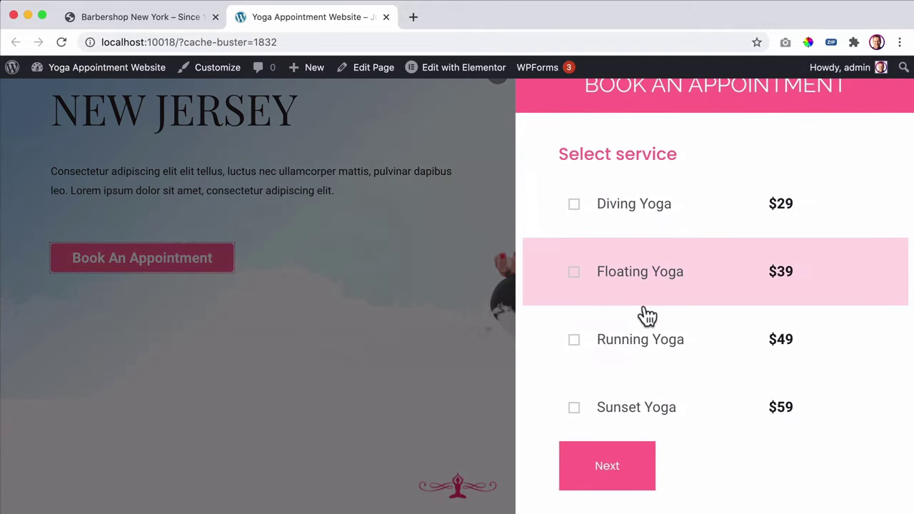
pyautogui.click(627, 410)
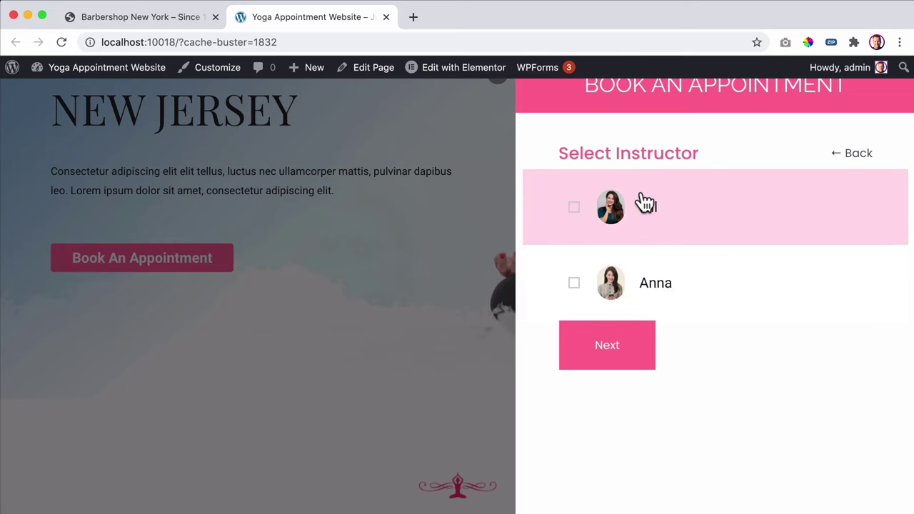
pyautogui.click(328, 171)
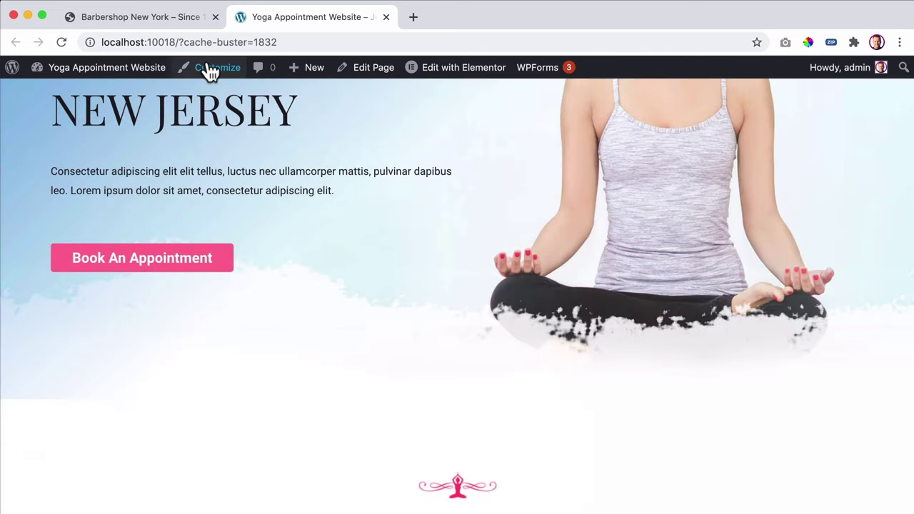
# - Open the Barbershop admin dashboard and move the yoga site into its own minimized window
pyautogui.click(148, 19)
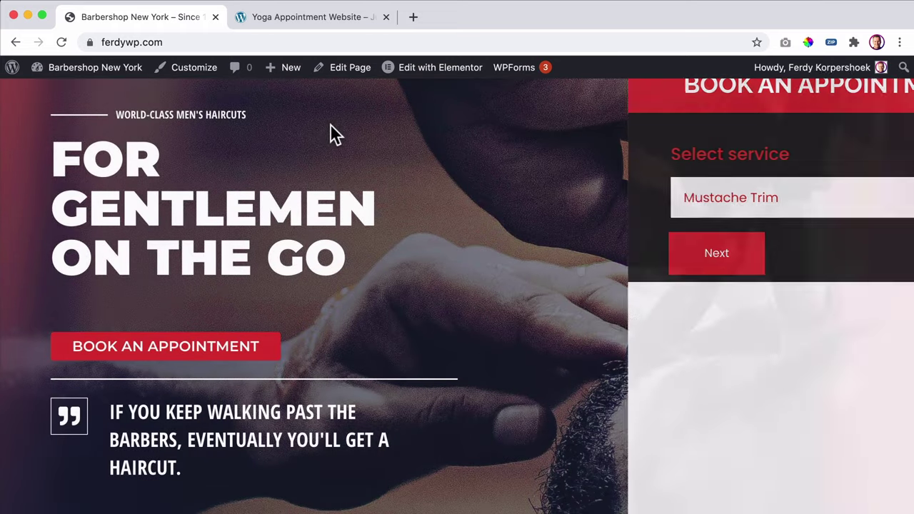
pyautogui.click(66, 70)
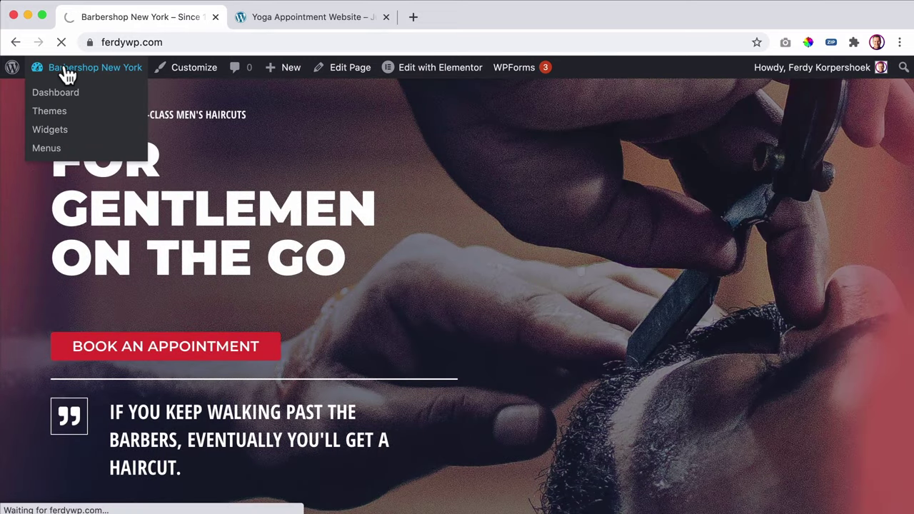
pyautogui.moveTo(261, 22); pyautogui.dragTo(117, 87)
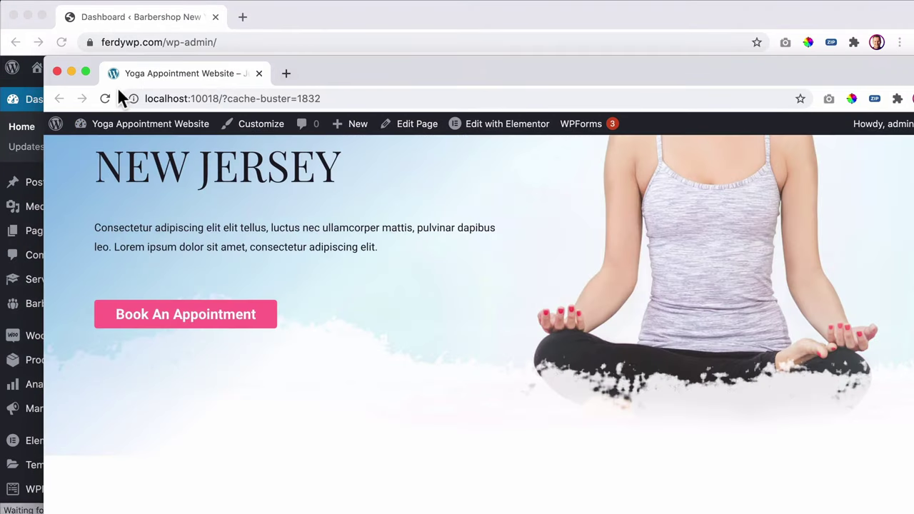
pyautogui.click(71, 72)
pyautogui.scroll(-7, 57, 262)
# - Go to JetEngine Listings and start adding a new listing item
pyautogui.moveTo(53, 473)
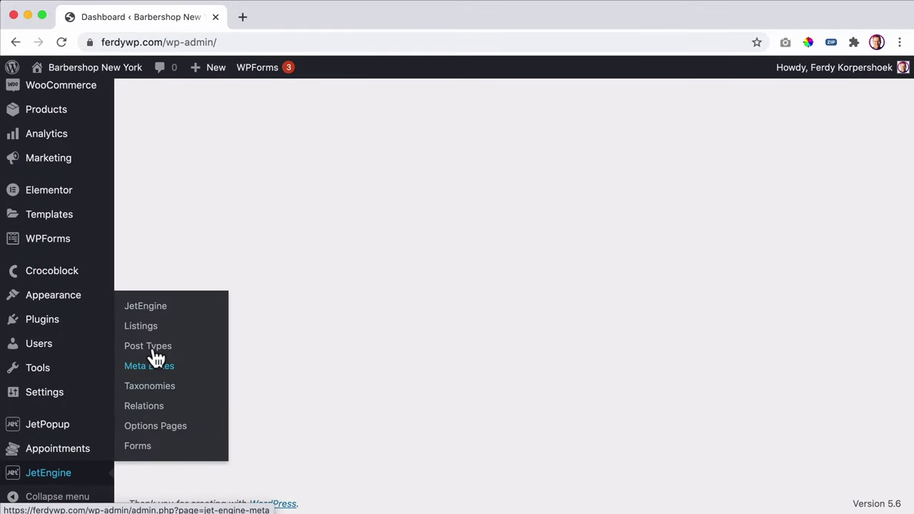
pyautogui.click(141, 327)
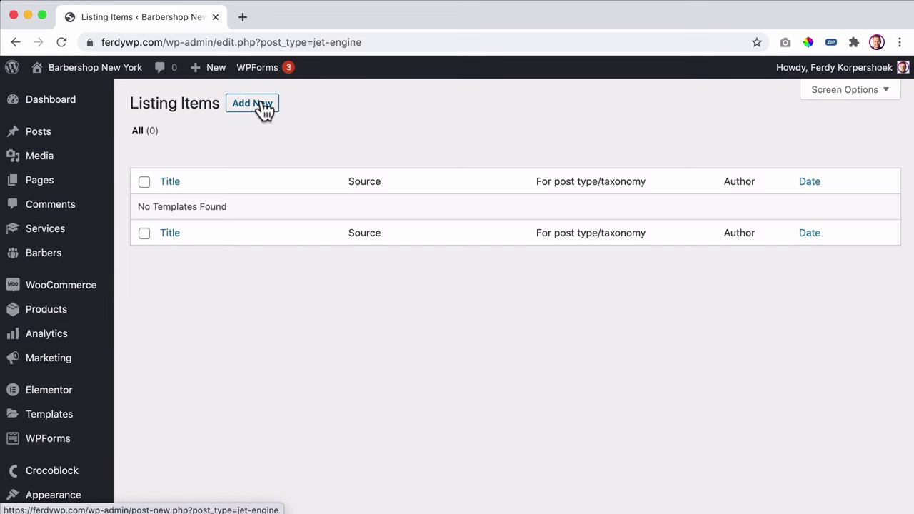
pyautogui.click(261, 104)
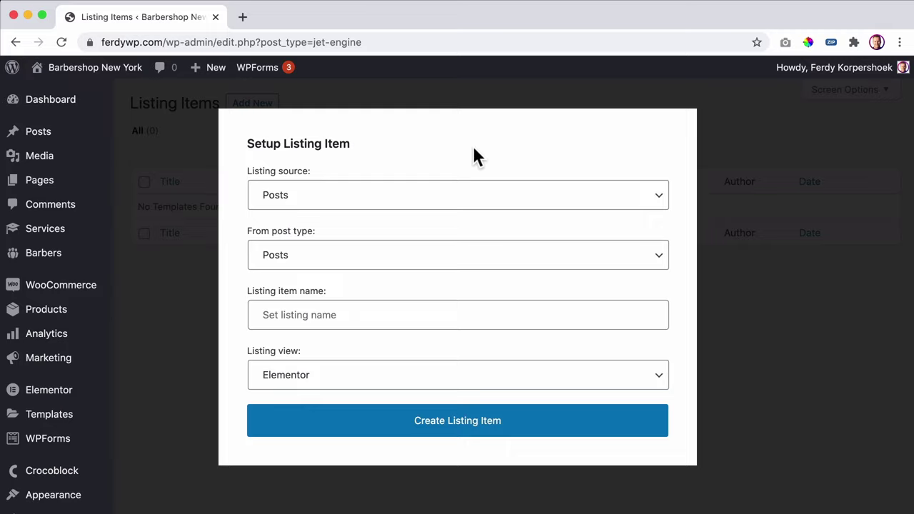
# - Set source Posts and post type Services, name the listing 'Service', and create it
pyautogui.moveTo(27, 235)
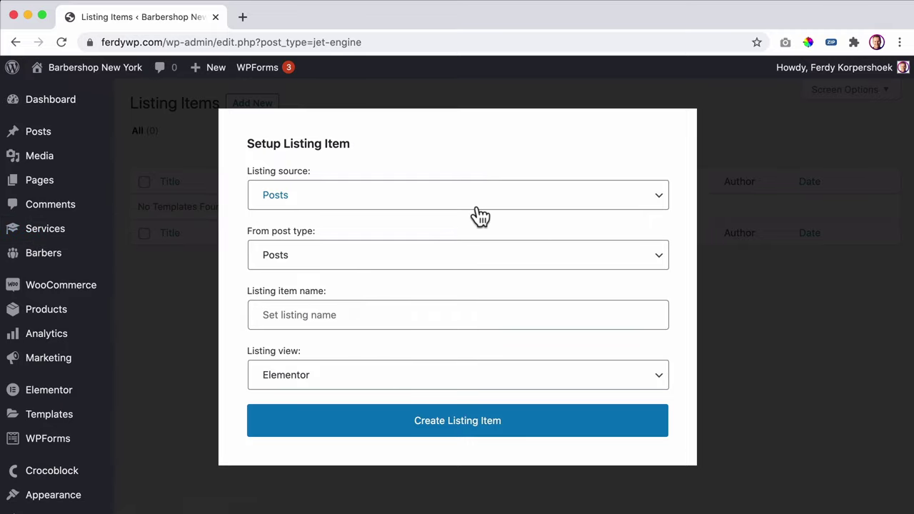
pyautogui.click(445, 210)
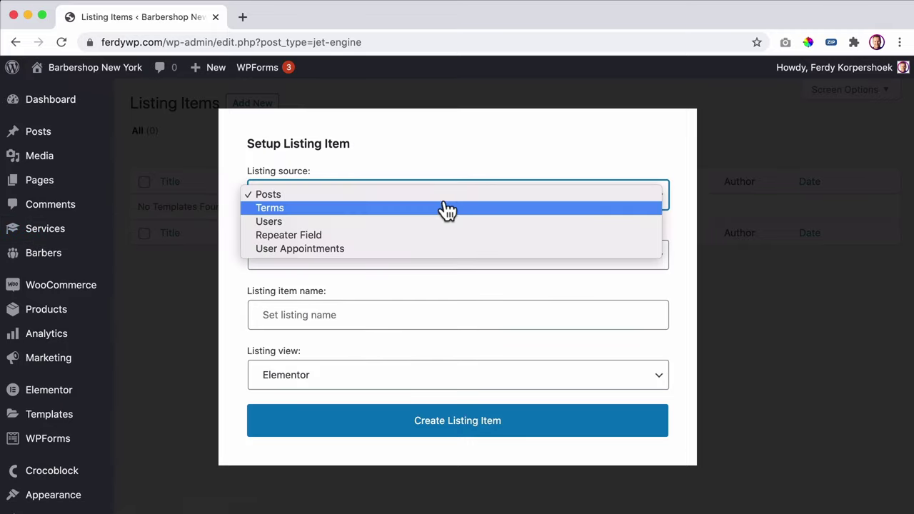
pyautogui.click(341, 197)
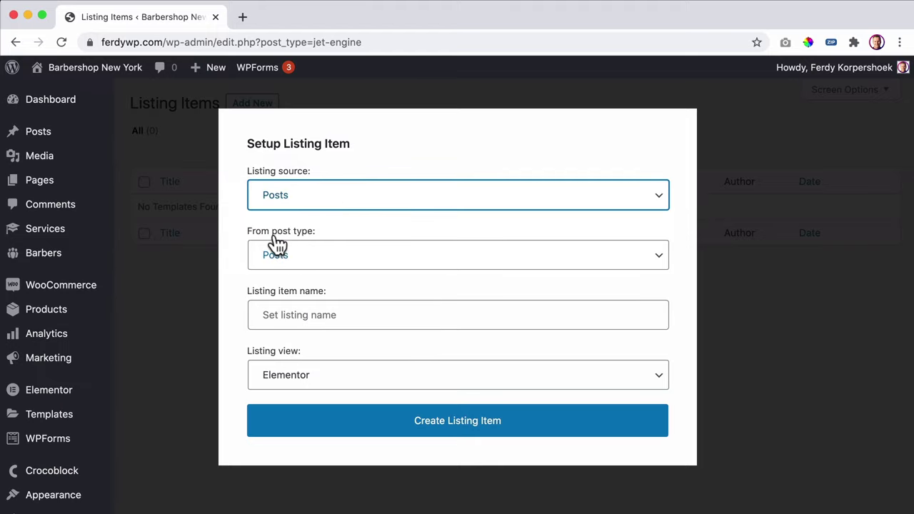
pyautogui.click(404, 265)
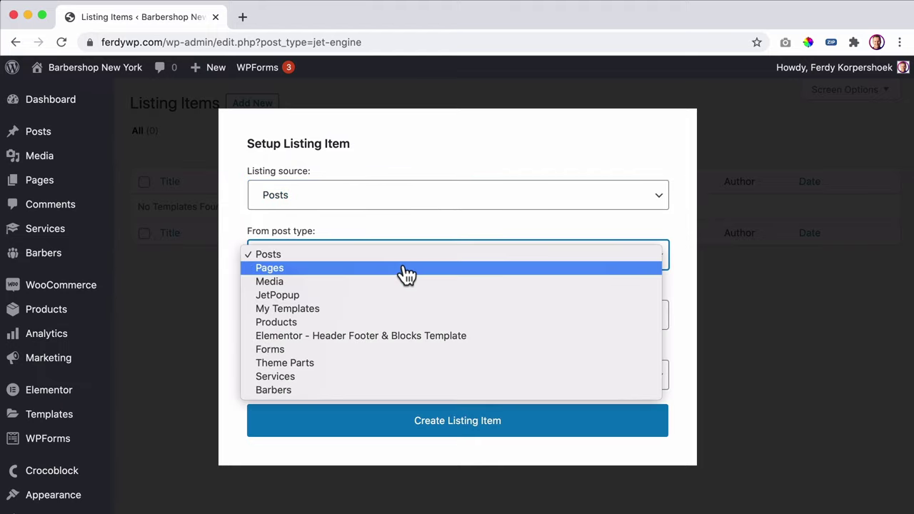
pyautogui.click(313, 382)
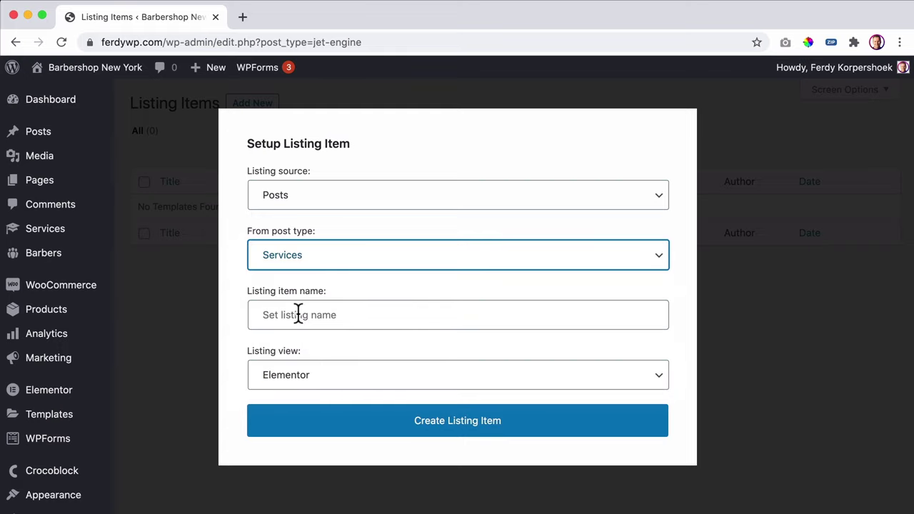
pyautogui.click(358, 314)
pyautogui.write('Bar')
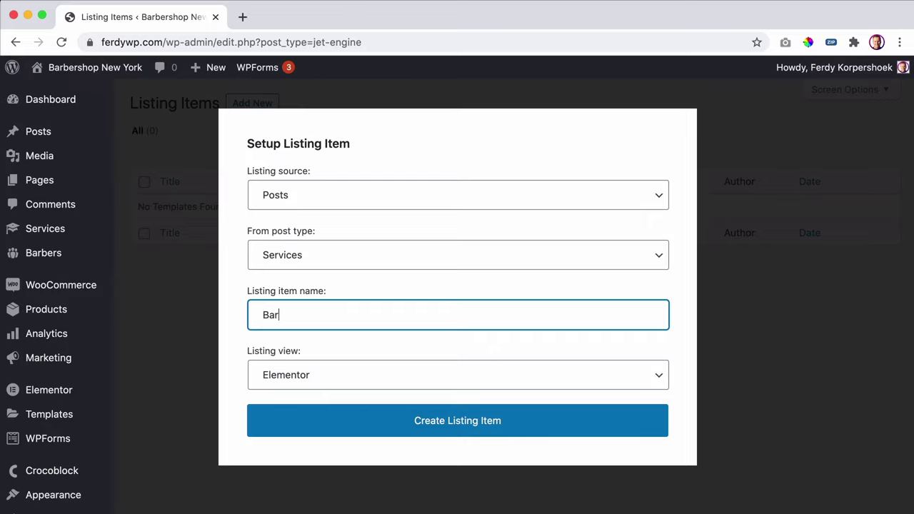
pyautogui.write('ber')
pyautogui.press('super+a')
pyautogui.write('S')
pyautogui.click(457, 426)
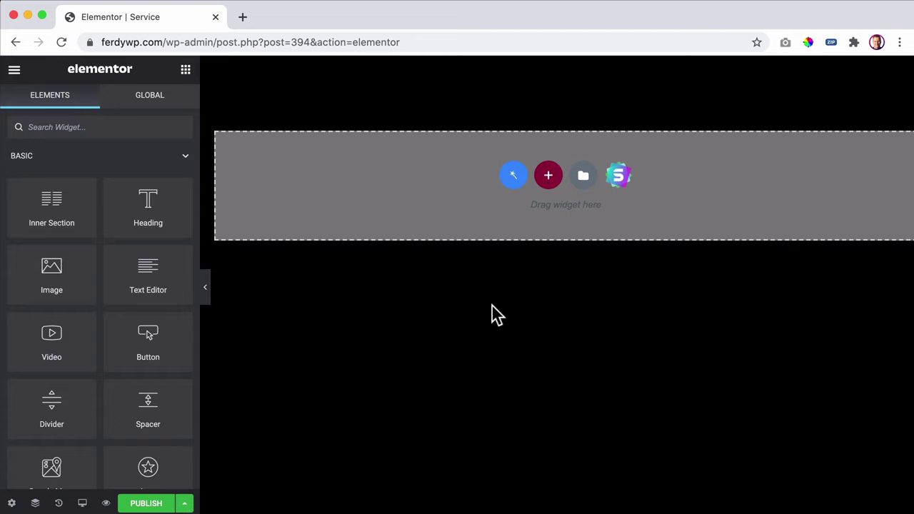
# - Add a three-column section to the listing template and place a Check Mark widget in its left column
pyautogui.click(548, 176)
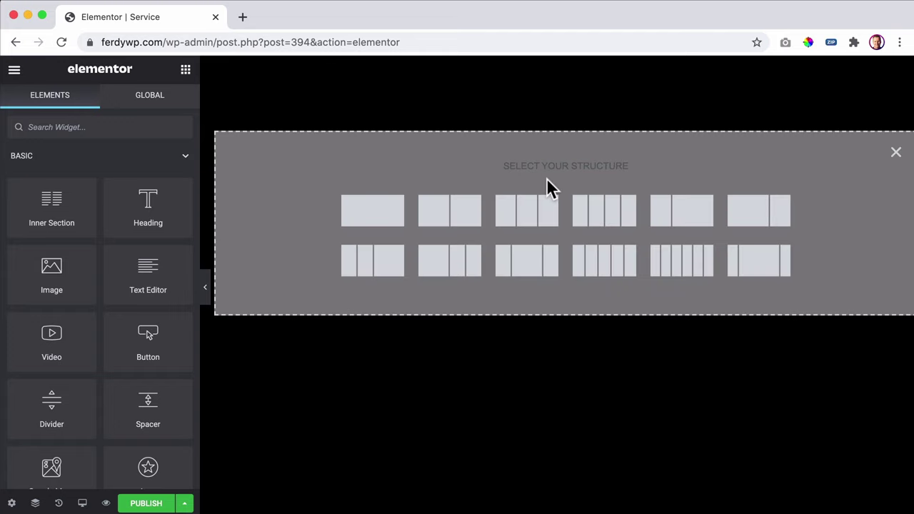
pyautogui.click(531, 216)
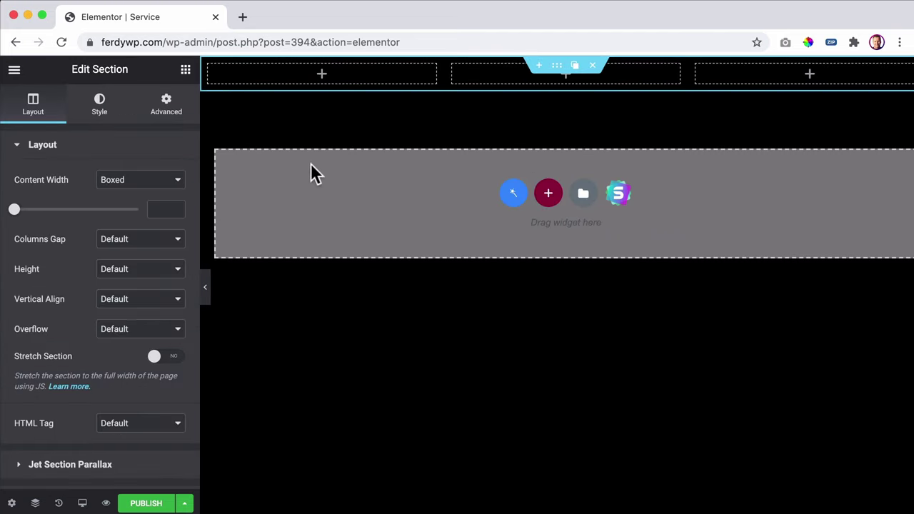
pyautogui.click(183, 70)
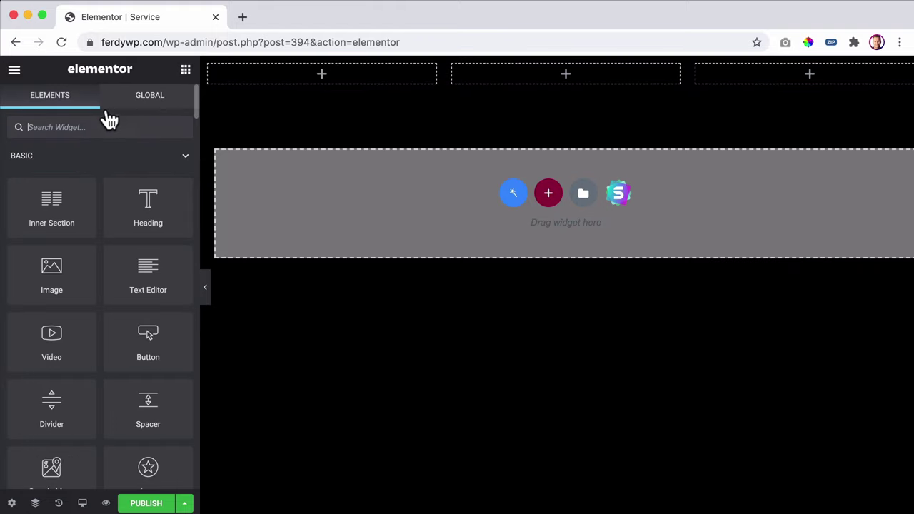
pyautogui.write('check')
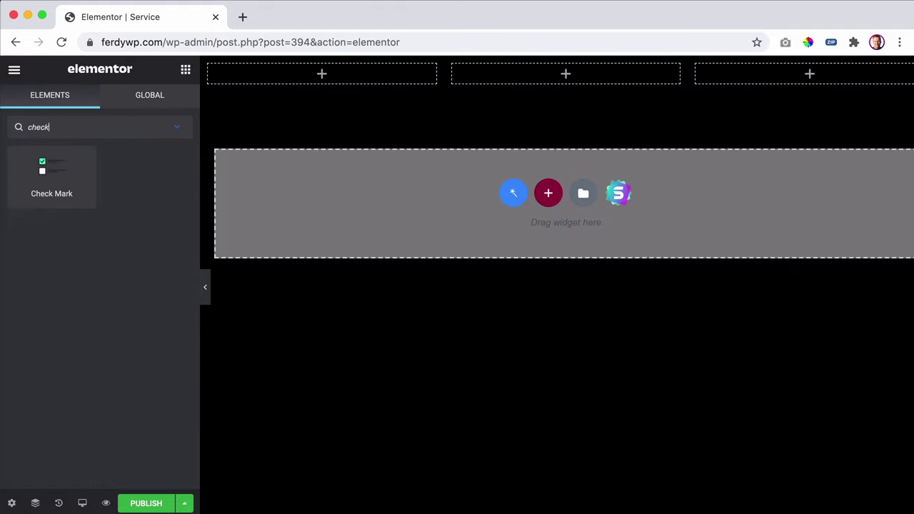
pyautogui.moveTo(55, 173); pyautogui.dragTo(276, 75)
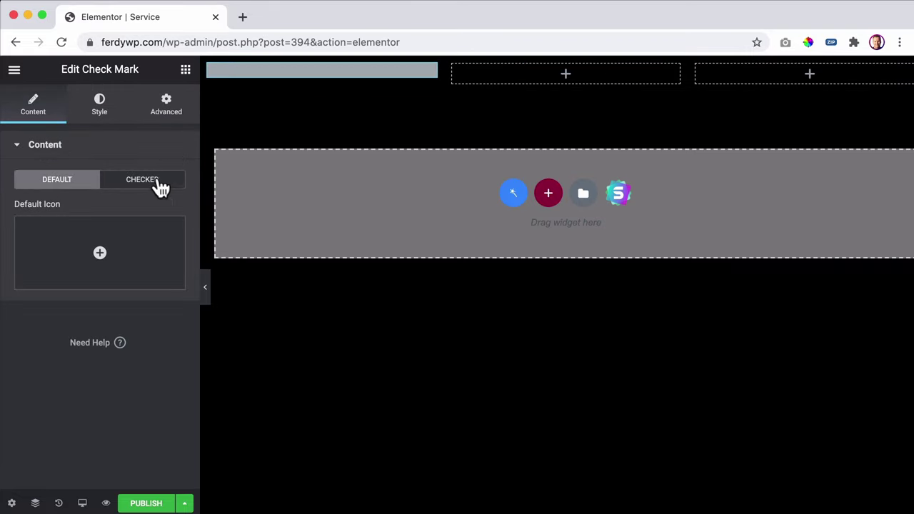
# - Set the check mark's default icon to the filled square from the Icon Library
pyautogui.click(111, 252)
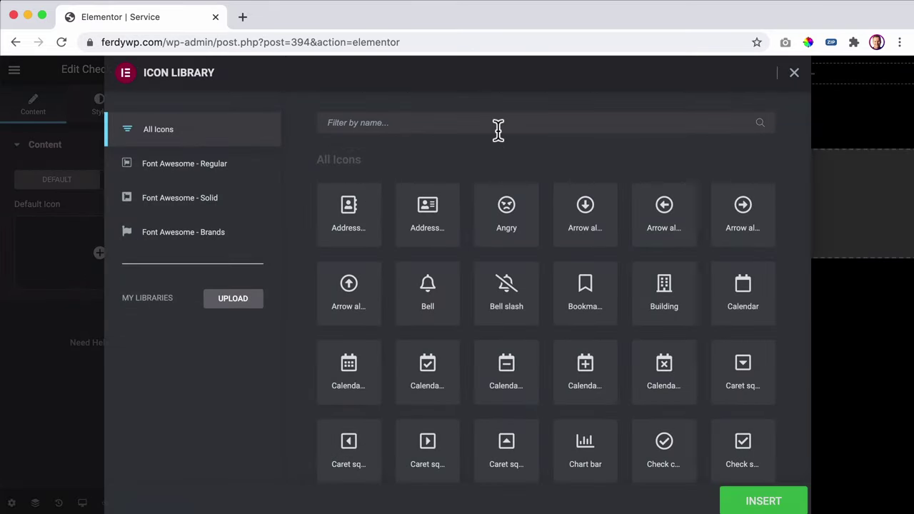
pyautogui.click(498, 129)
pyautogui.write('s')
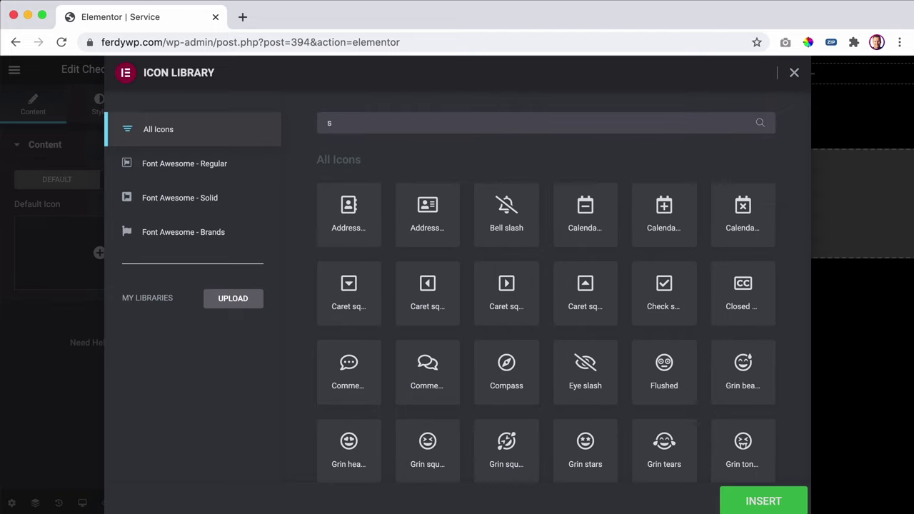
pyautogui.write('quar')
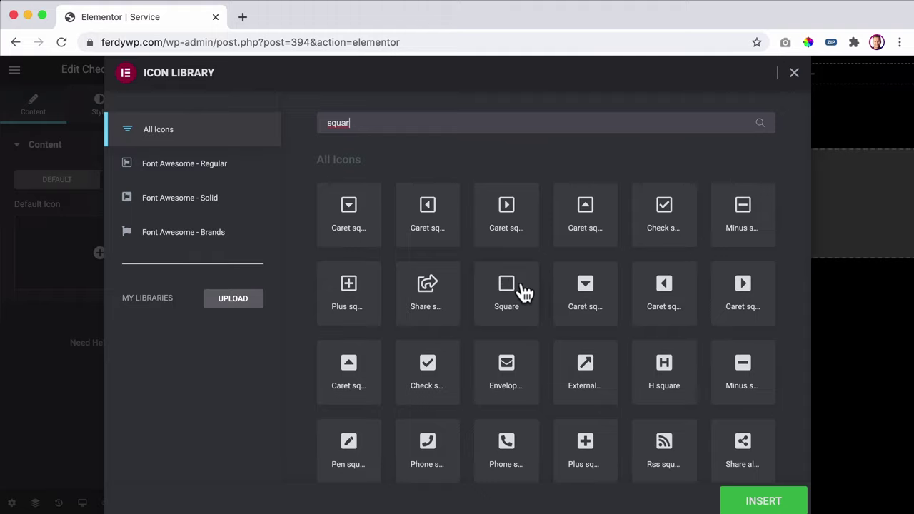
pyautogui.scroll(-3, 532, 292)
pyautogui.scroll(3, 532, 291)
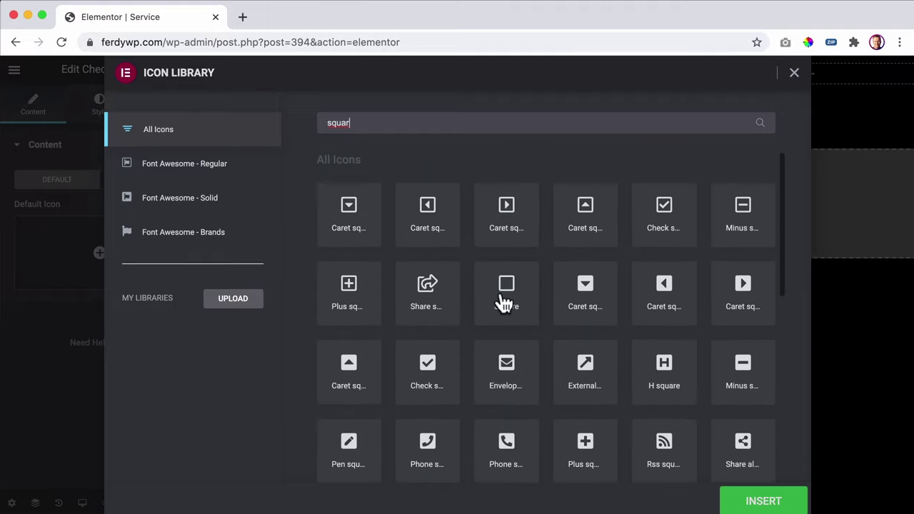
pyautogui.click(504, 300)
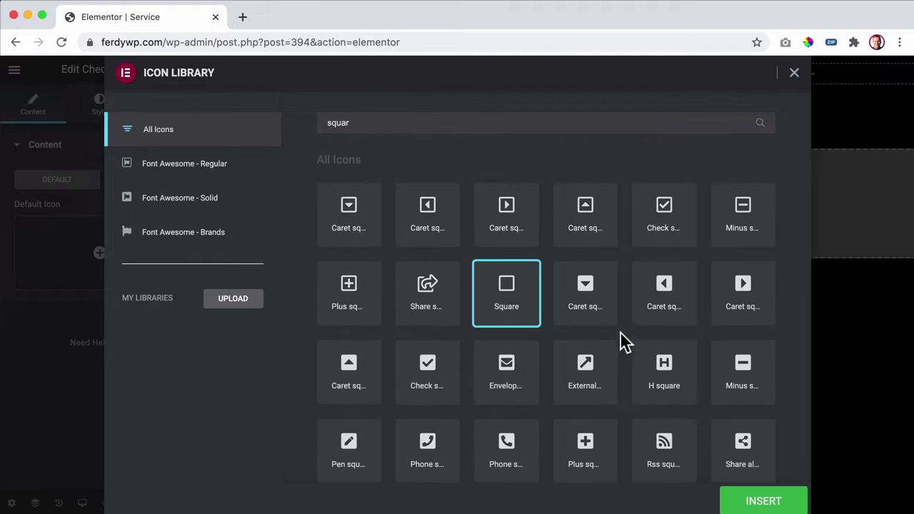
pyautogui.scroll(-2, 619, 336)
pyautogui.scroll(-1, 616, 327)
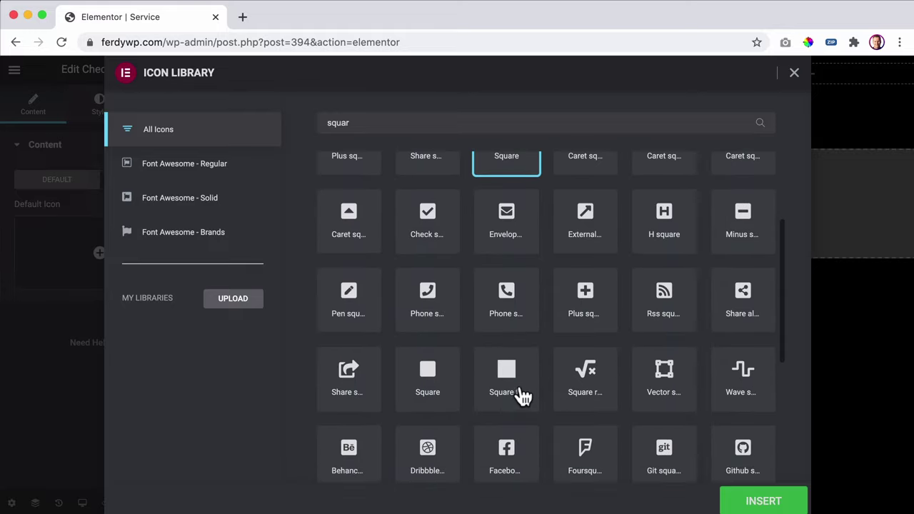
pyautogui.click(513, 383)
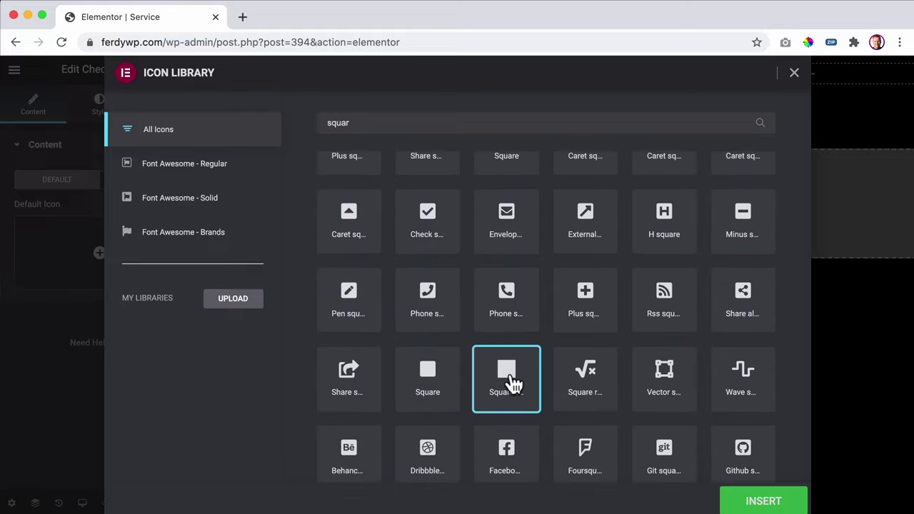
pyautogui.click(765, 502)
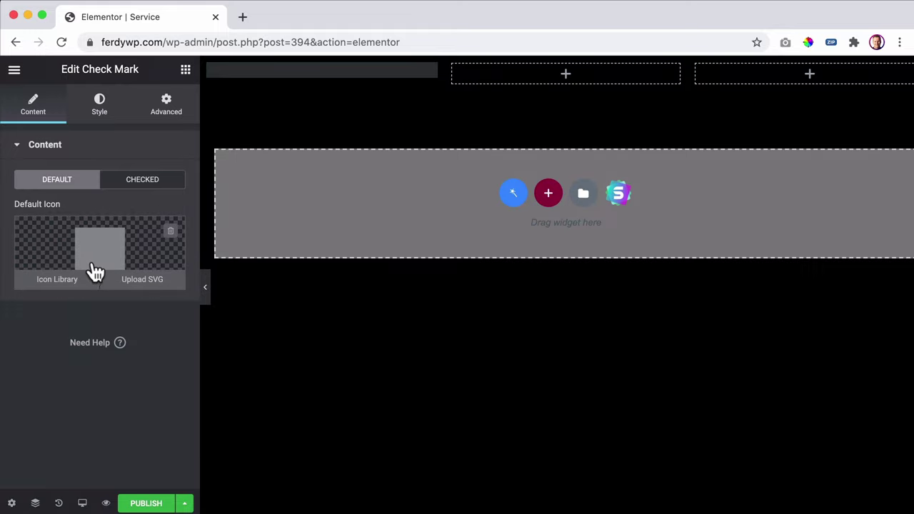
# - Give the checked state the checked-square icon and set the box size to 24
pyautogui.click(141, 183)
pyautogui.click(113, 254)
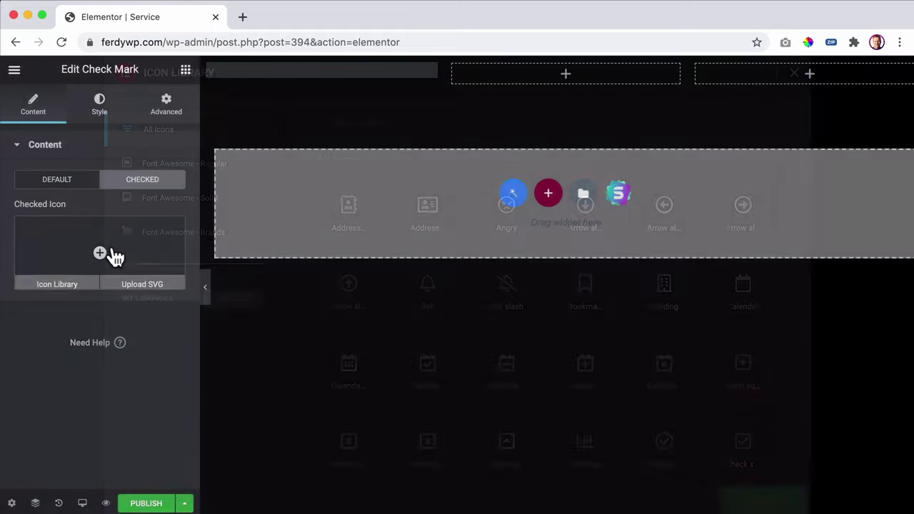
pyautogui.click(399, 123)
pyautogui.write('check')
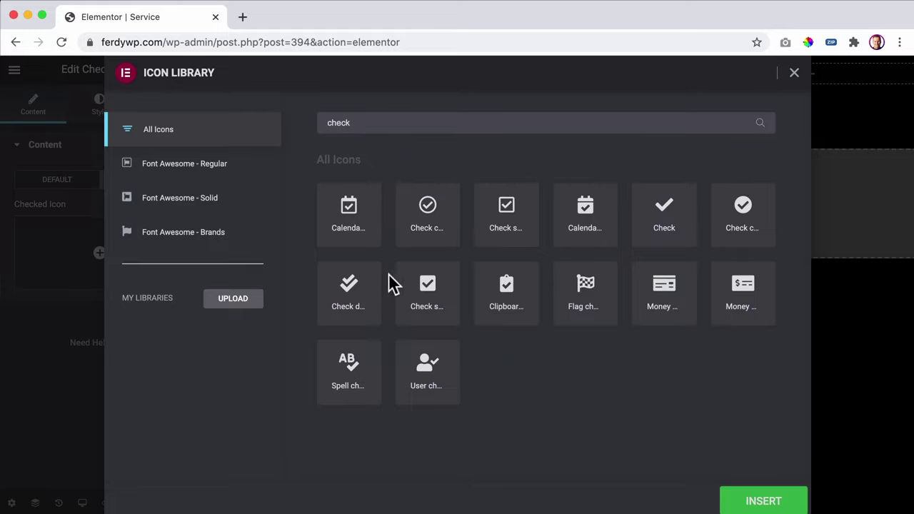
pyautogui.click(503, 218)
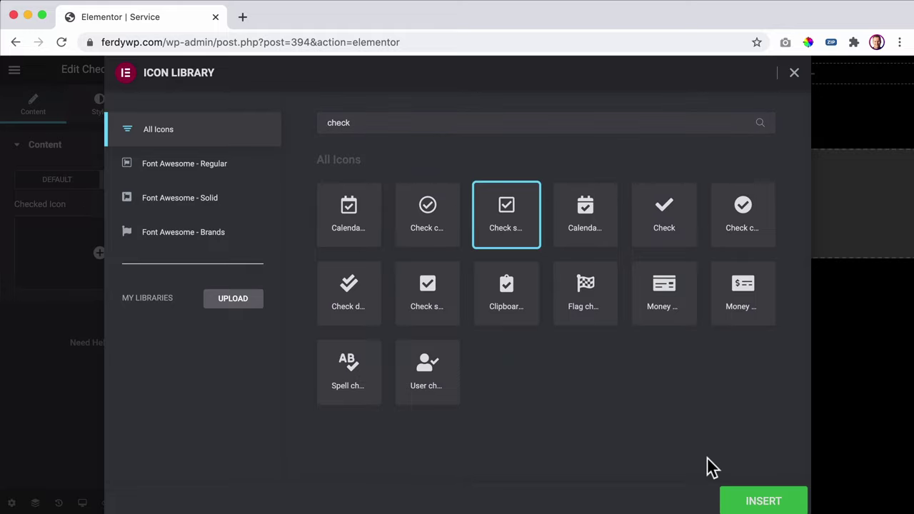
pyautogui.click(754, 502)
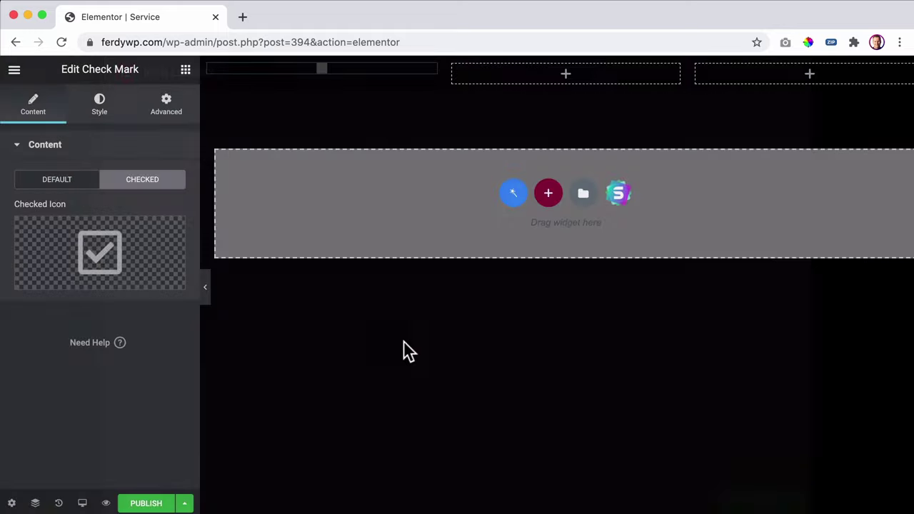
pyautogui.click(98, 113)
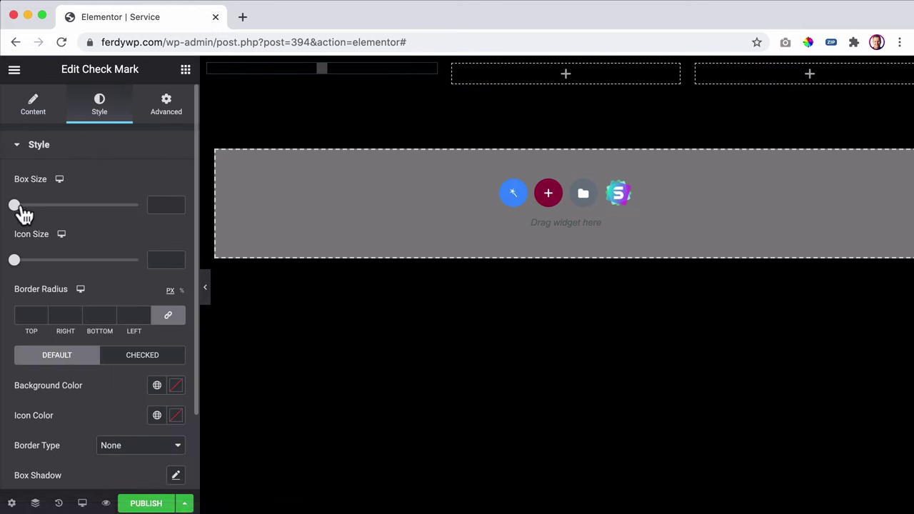
pyautogui.click(160, 205)
pyautogui.write('24')
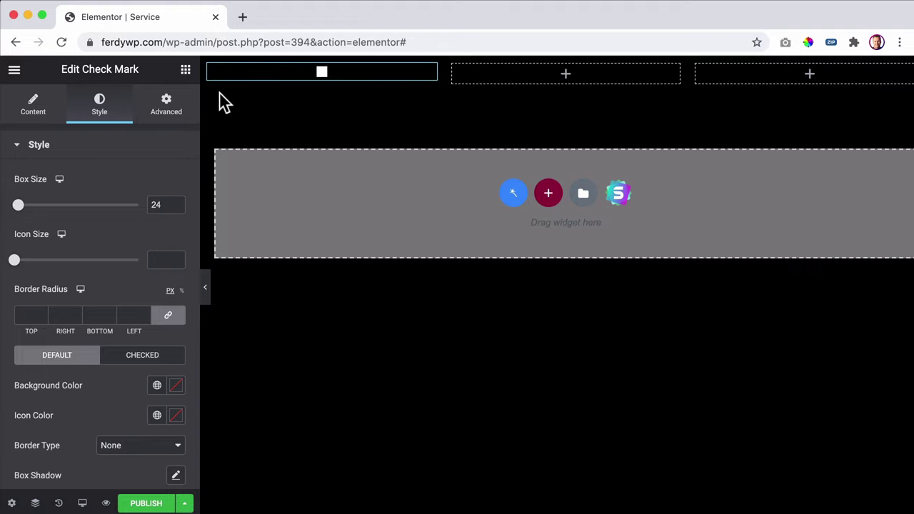
# - Place Dynamic Field widgets in the middle and right columns of the row
pyautogui.click(500, 76)
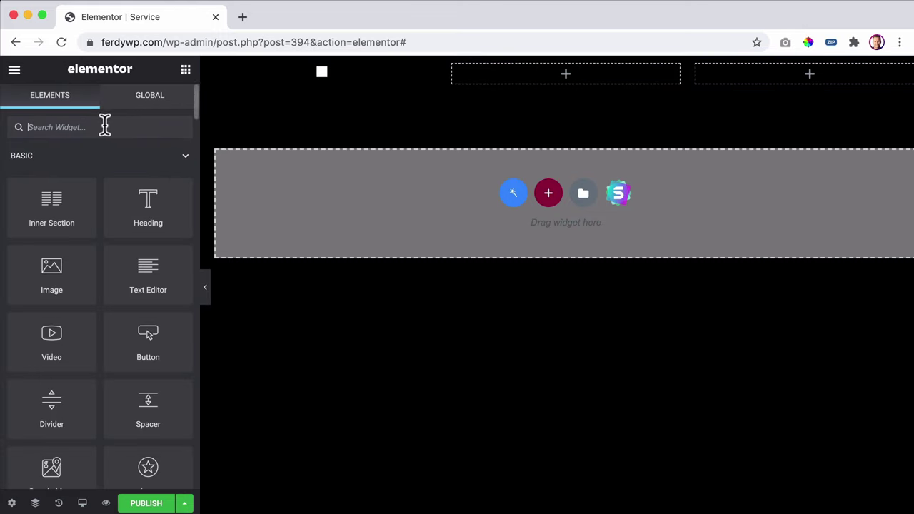
pyautogui.write('dyna')
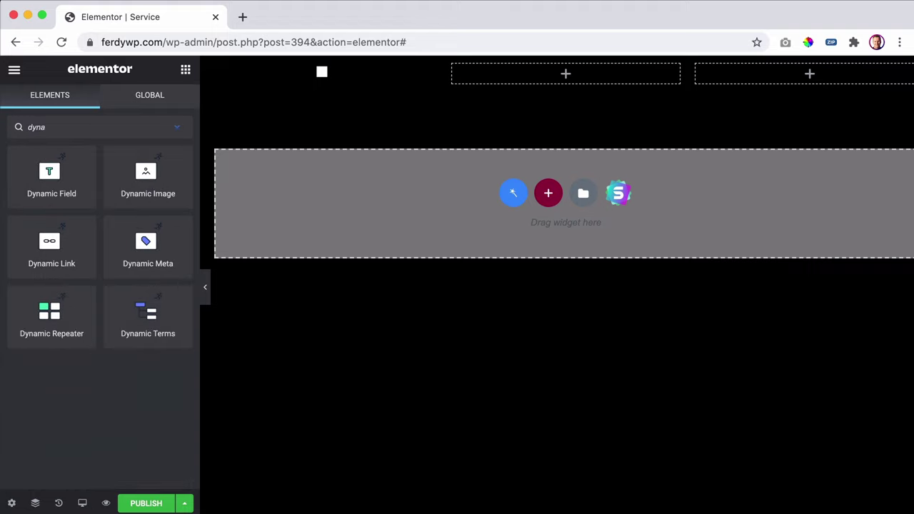
pyautogui.moveTo(58, 171); pyautogui.dragTo(488, 74)
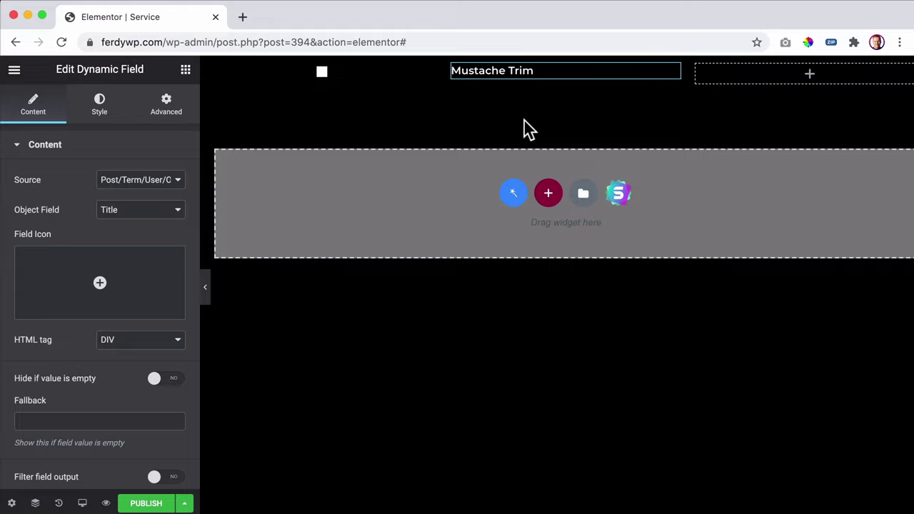
pyautogui.click(186, 70)
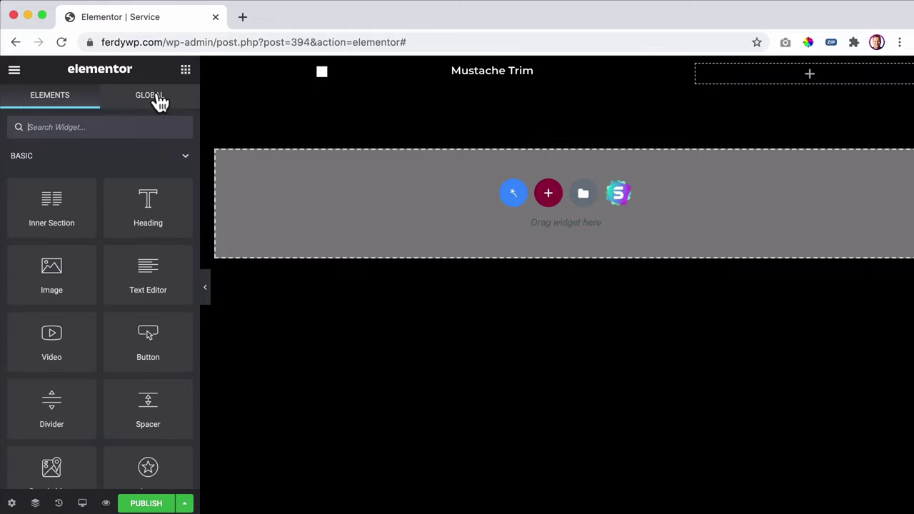
pyautogui.write('dyn')
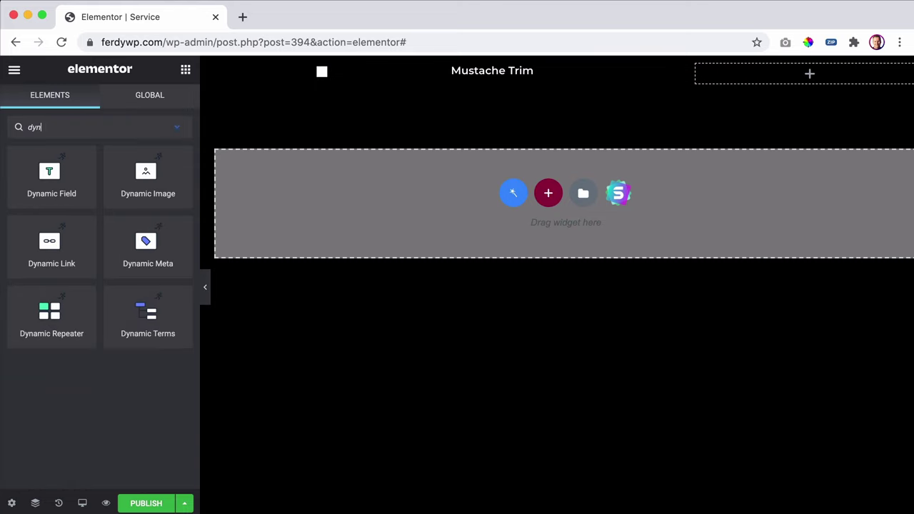
pyautogui.write('amic')
pyautogui.moveTo(74, 172); pyautogui.dragTo(761, 75)
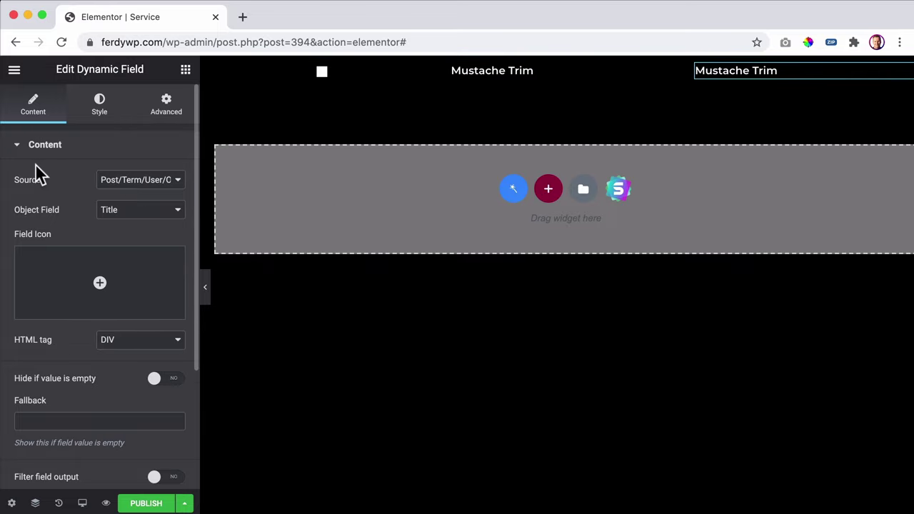
# - Show the Price per slot meta field in the right column, with custom output formatted as $%s
pyautogui.click(133, 181)
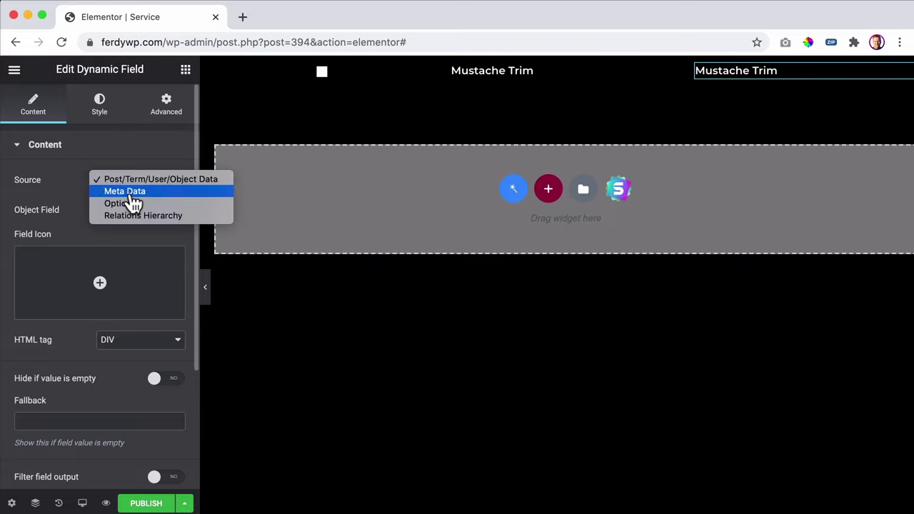
pyautogui.click(132, 192)
pyautogui.click(131, 209)
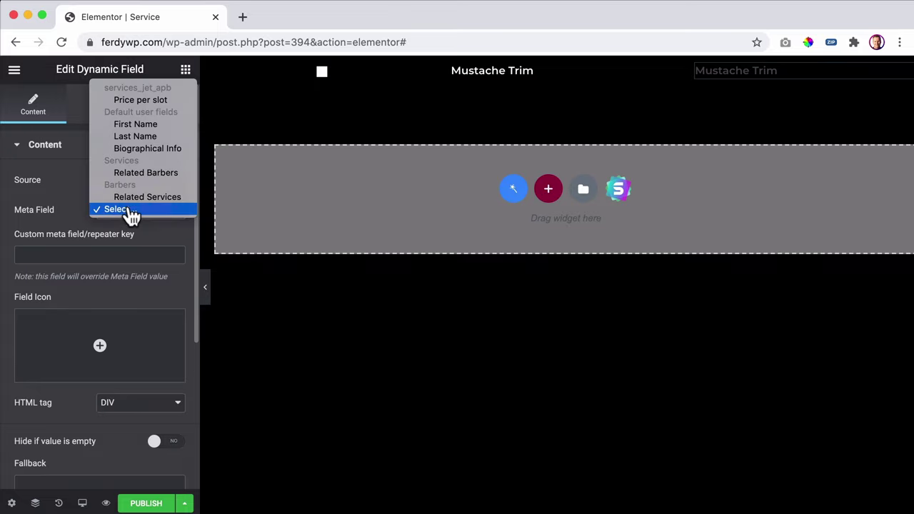
pyautogui.click(131, 100)
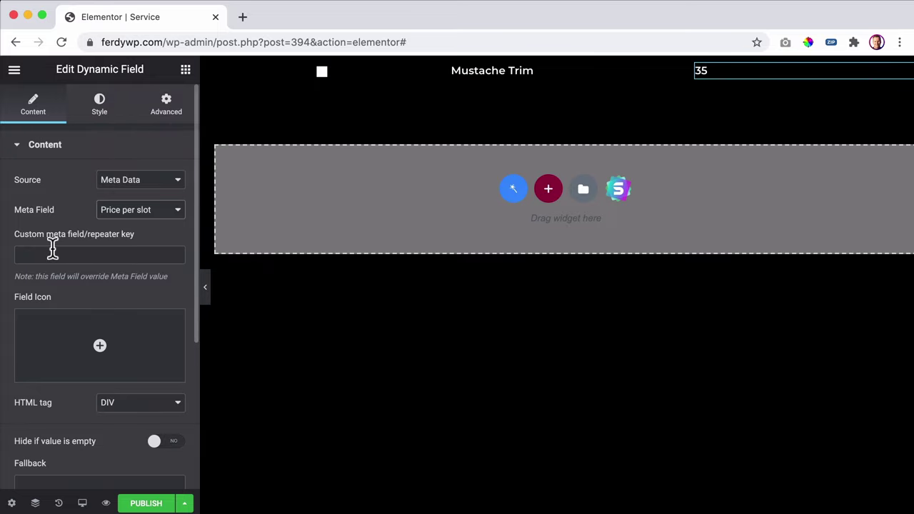
pyautogui.scroll(-2, 57, 253)
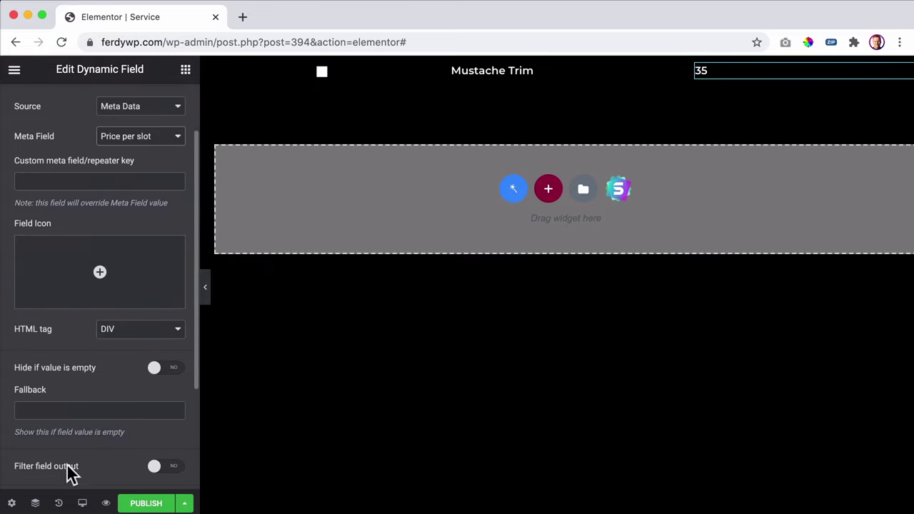
pyautogui.scroll(-4, 69, 475)
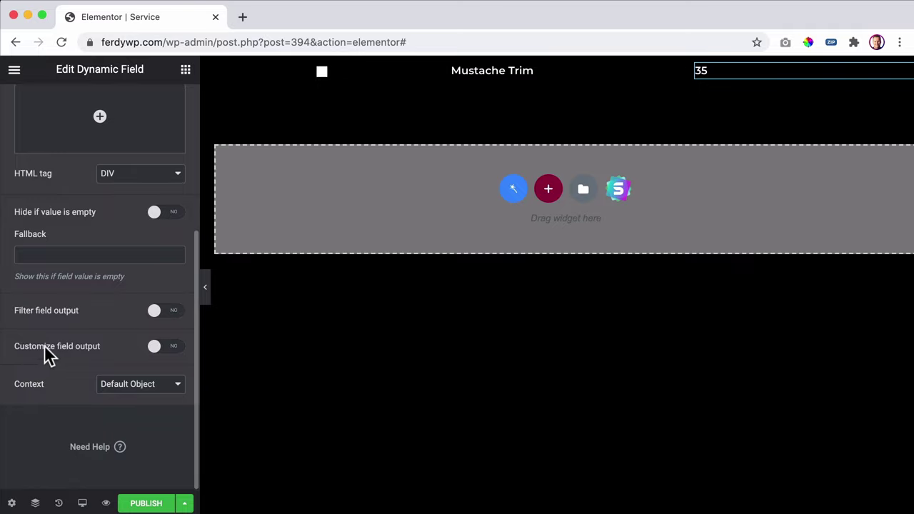
pyautogui.click(155, 347)
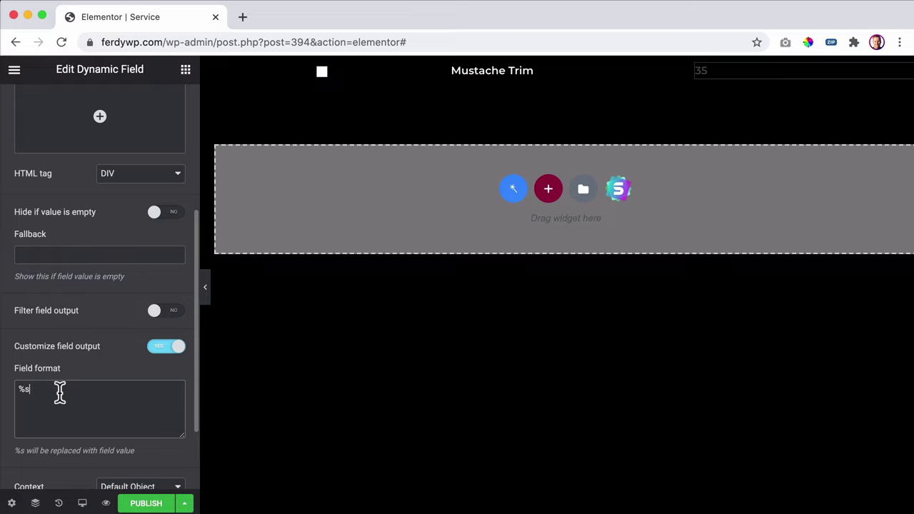
pyautogui.scroll(-1, 60, 392)
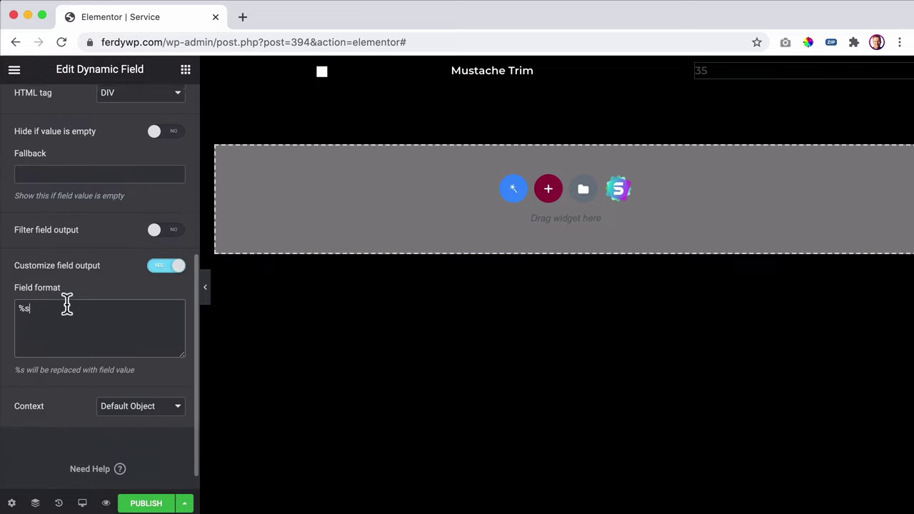
pyautogui.scroll(1, 61, 318)
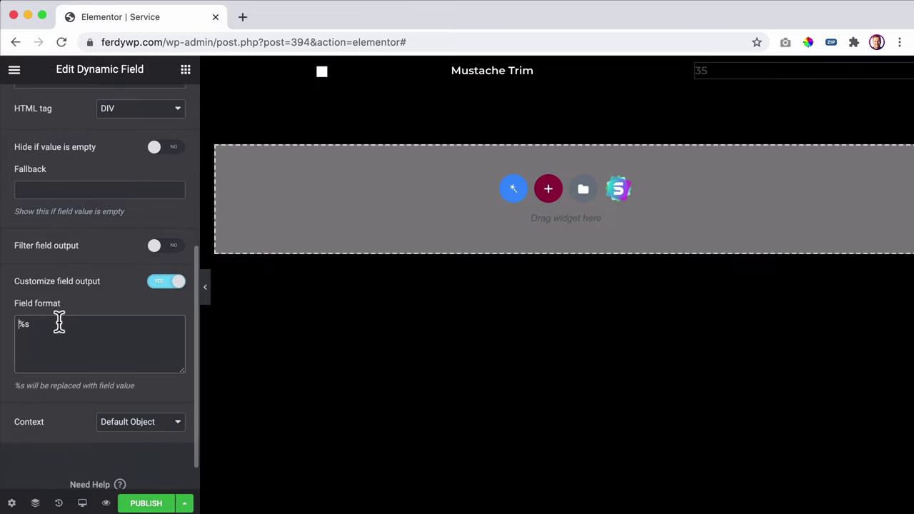
pyautogui.write('$')
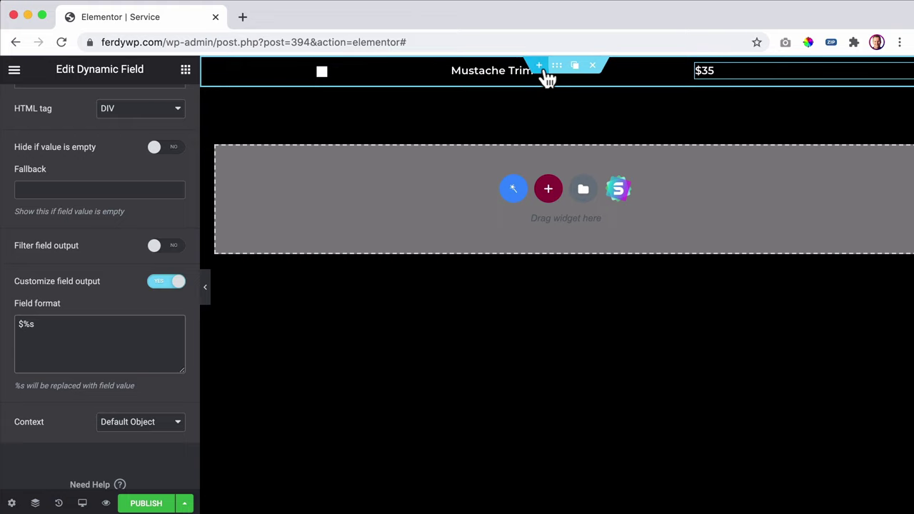
# - Give the row section a 70 px minimum height
pyautogui.click(556, 69)
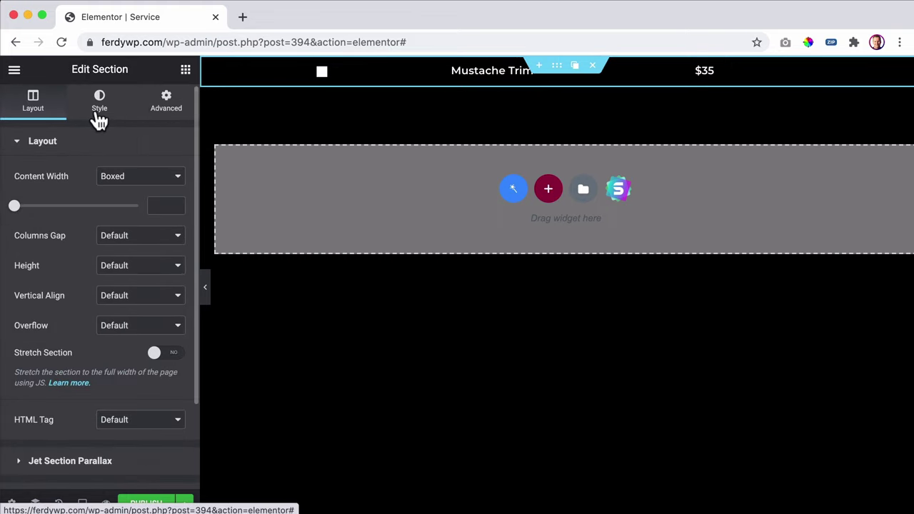
pyautogui.click(120, 270)
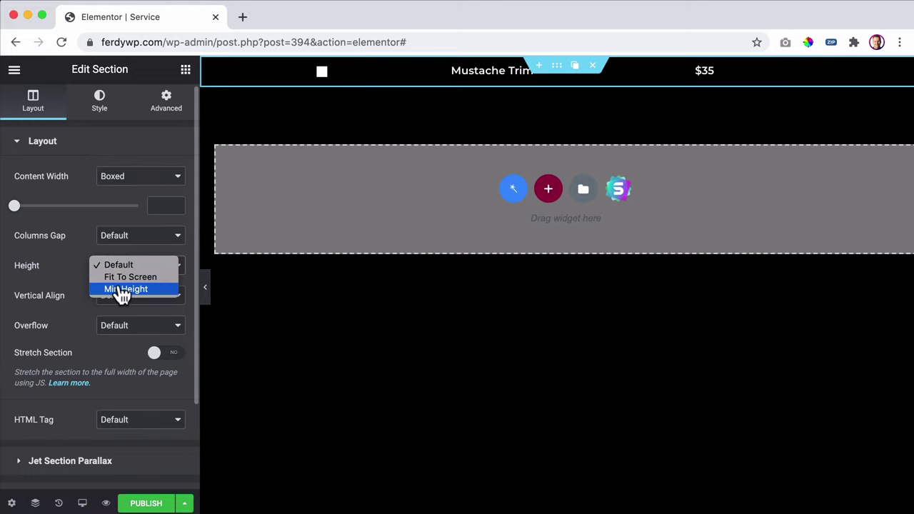
pyautogui.click(120, 293)
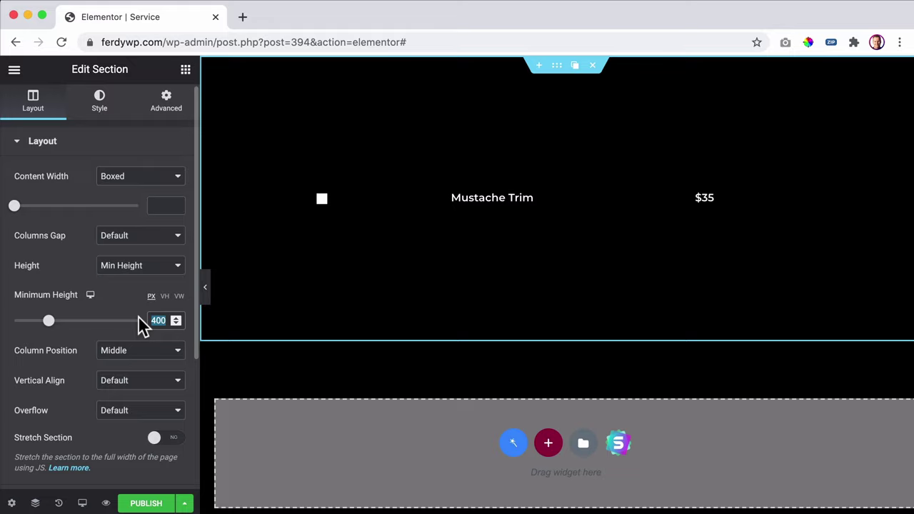
pyautogui.write('50')
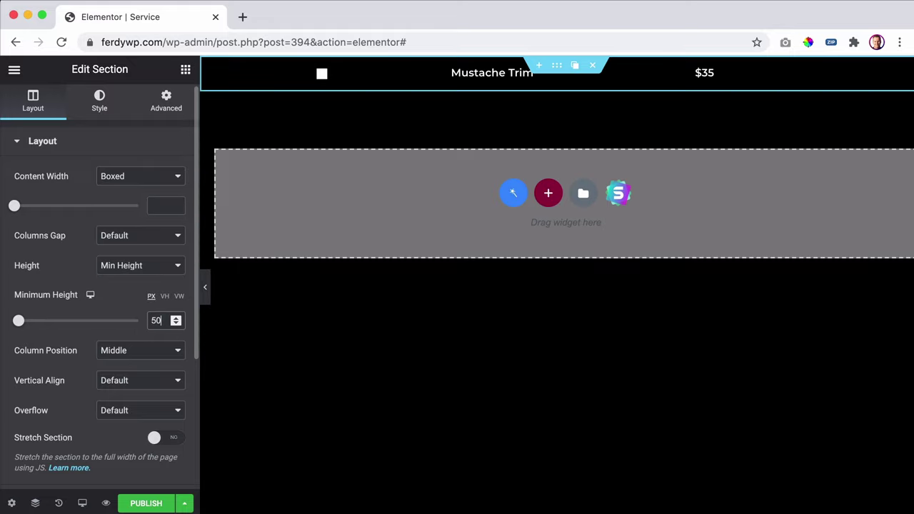
pyautogui.press('Up')
pyautogui.press('Up')
pyautogui.press('Up')
pyautogui.press('Up')
pyautogui.press('Up')
pyautogui.press('Up')
pyautogui.press('Up')
pyautogui.press('Up')
pyautogui.press('Up')
pyautogui.press('Up')
pyautogui.press('Up')
pyautogui.press('Up')
pyautogui.press('Up')
pyautogui.press('Up')
pyautogui.press('Up')
pyautogui.press('Up')
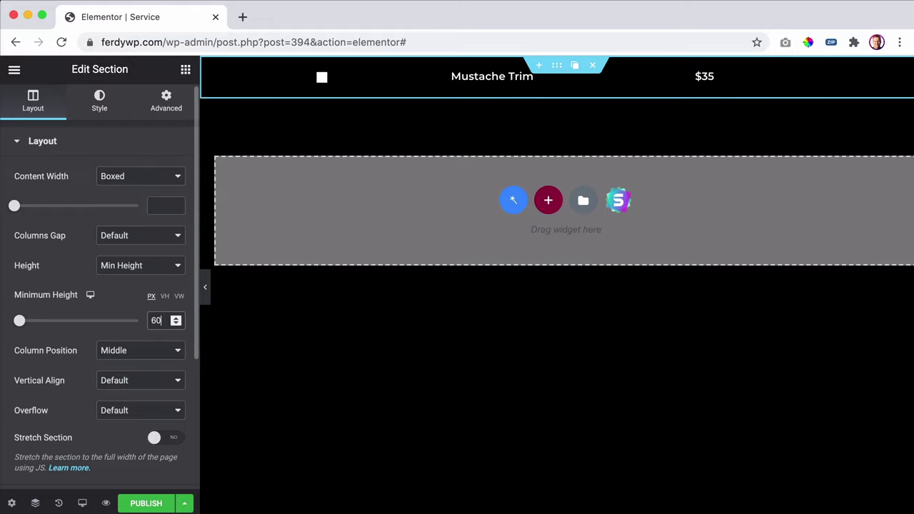
pyautogui.press('Up')
pyautogui.press('Up')
pyautogui.press('Up')
pyautogui.press('Up')
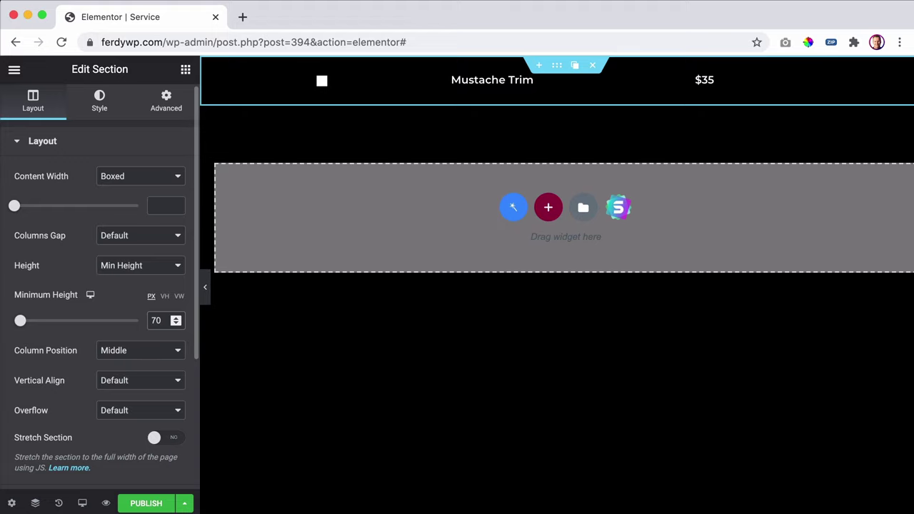
pyautogui.moveTo(673, 82); pyautogui.dragTo(701, 81)
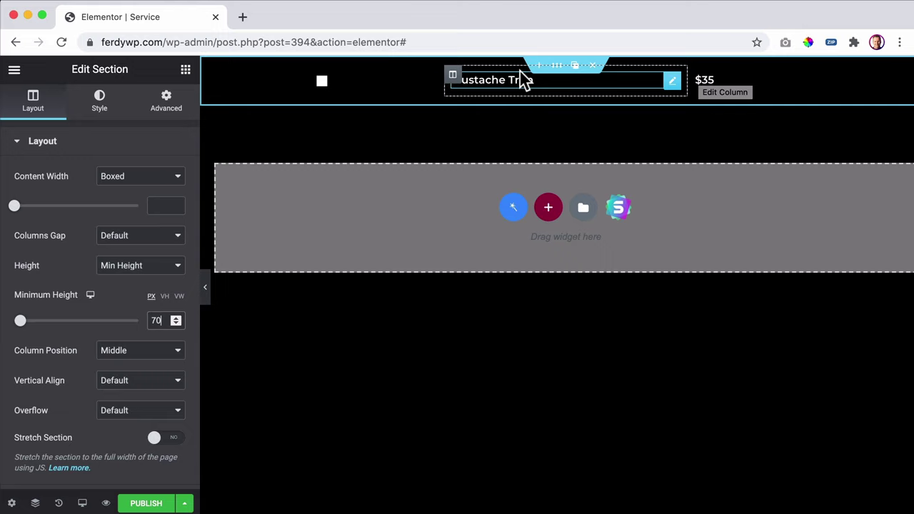
# - Duplicate the title column and replace its copy with a Dynamic Image showing the post thumbnail
pyautogui.click(471, 74)
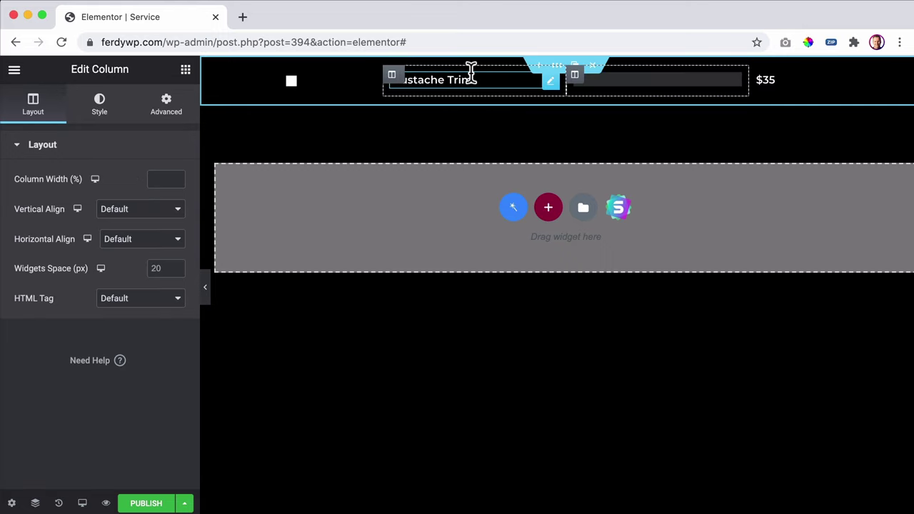
pyautogui.click(733, 78)
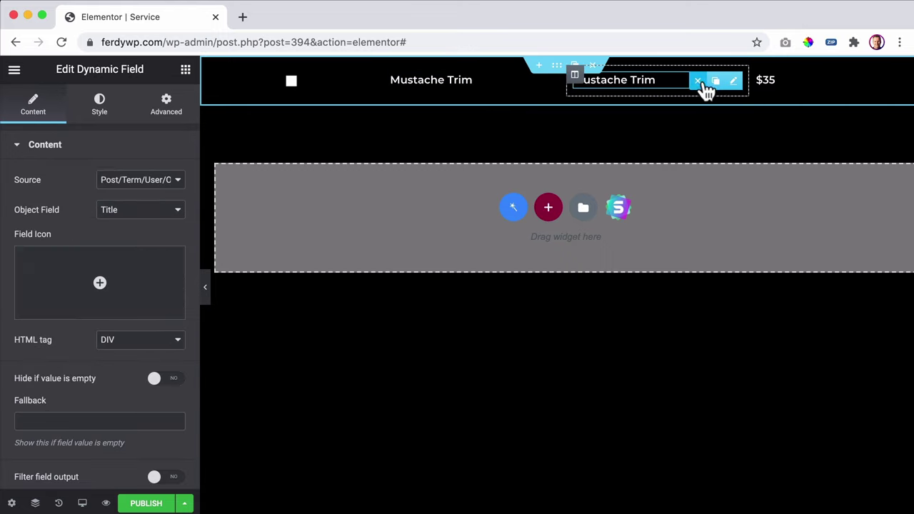
pyautogui.click(698, 80)
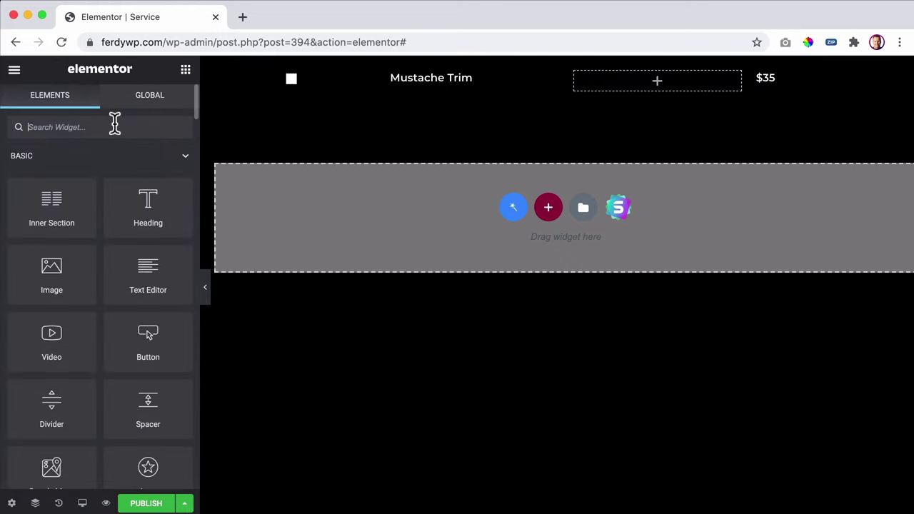
pyautogui.write('dynam')
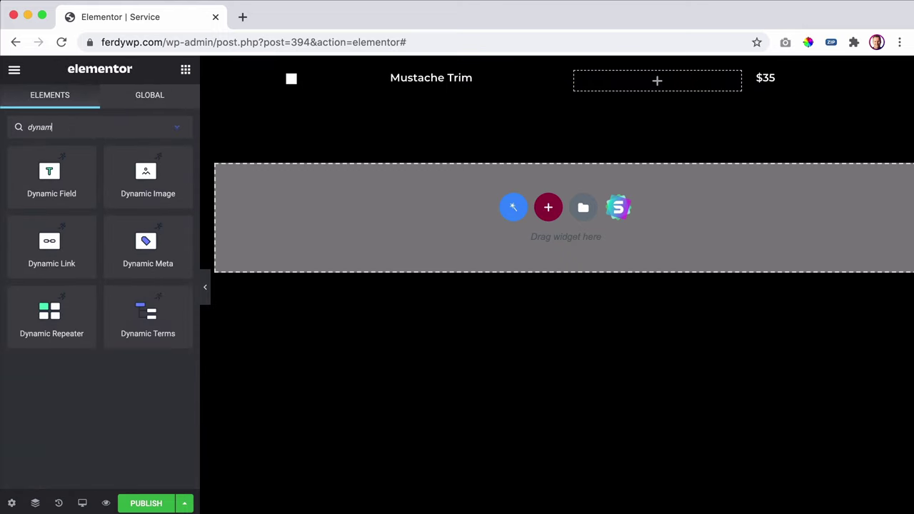
pyautogui.moveTo(135, 179); pyautogui.dragTo(646, 89)
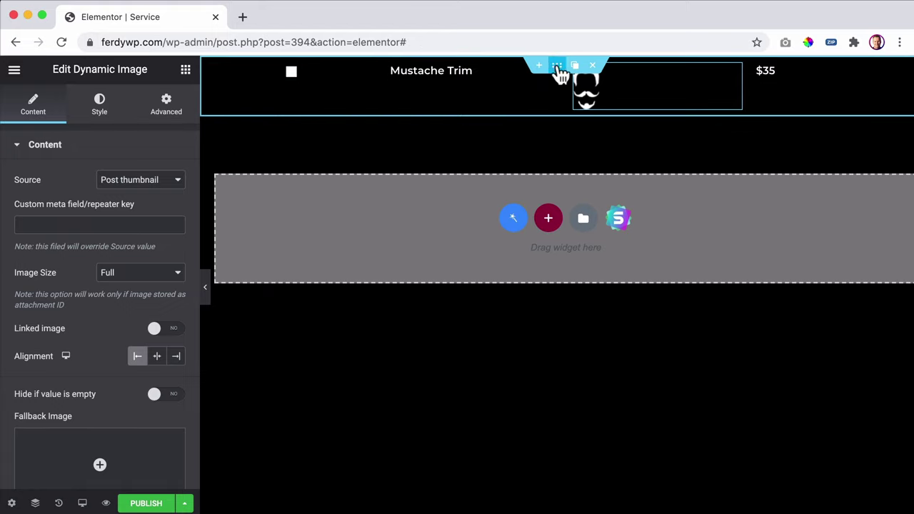
pyautogui.click(209, 68)
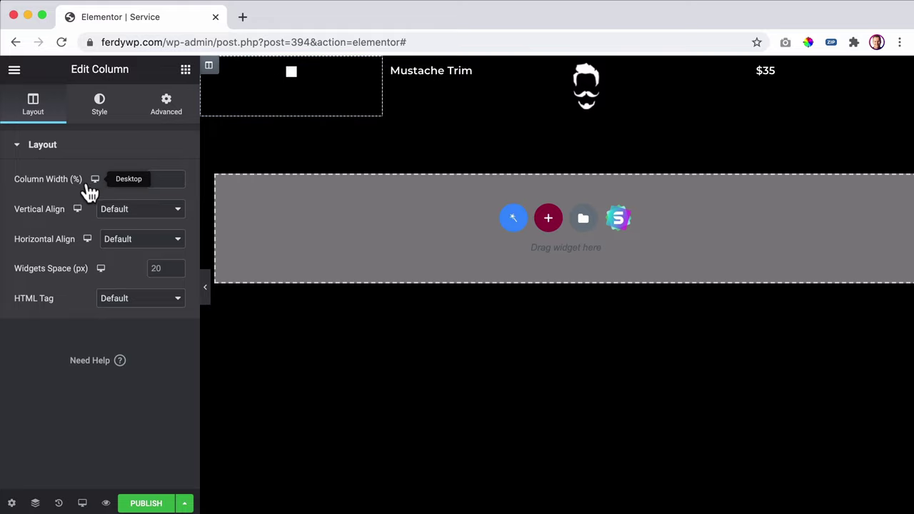
# - Vertically centre the checkbox and Mustache Trim columns, and delete an accidental duplicate section
pyautogui.click(130, 211)
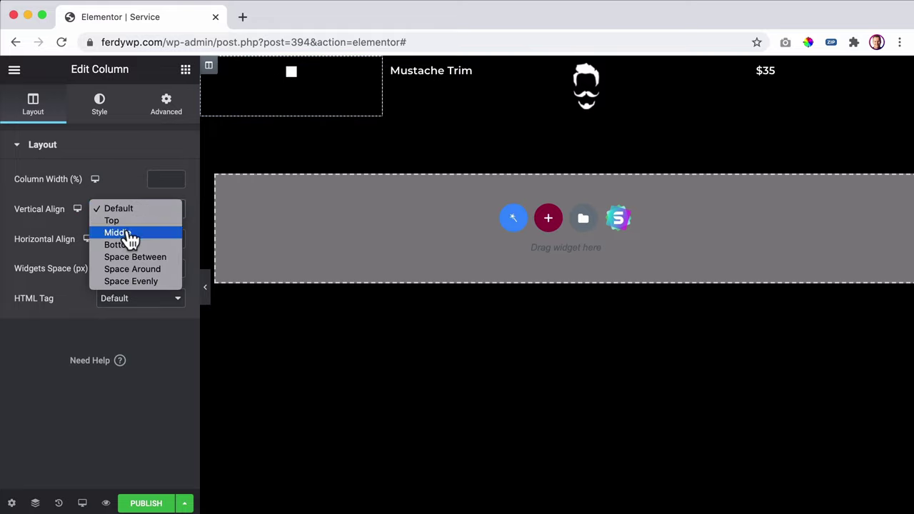
pyautogui.click(128, 239)
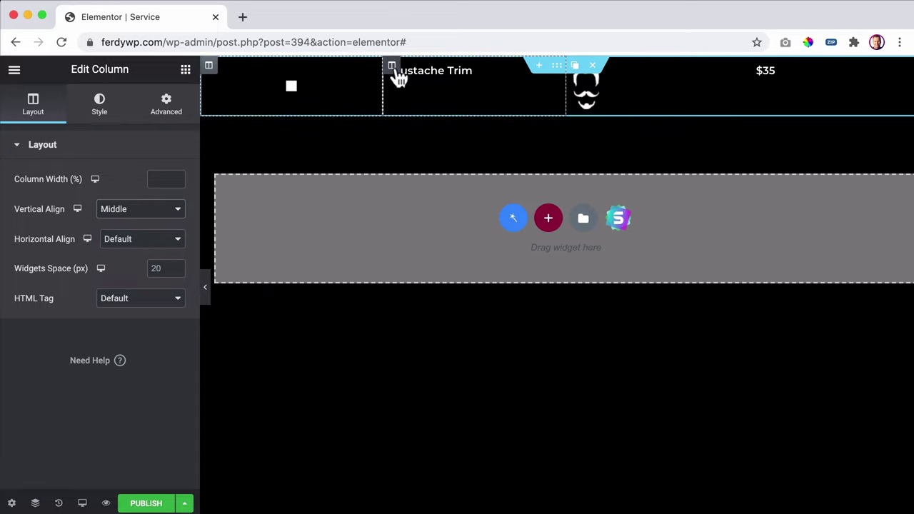
pyautogui.click(392, 66)
pyautogui.click(141, 210)
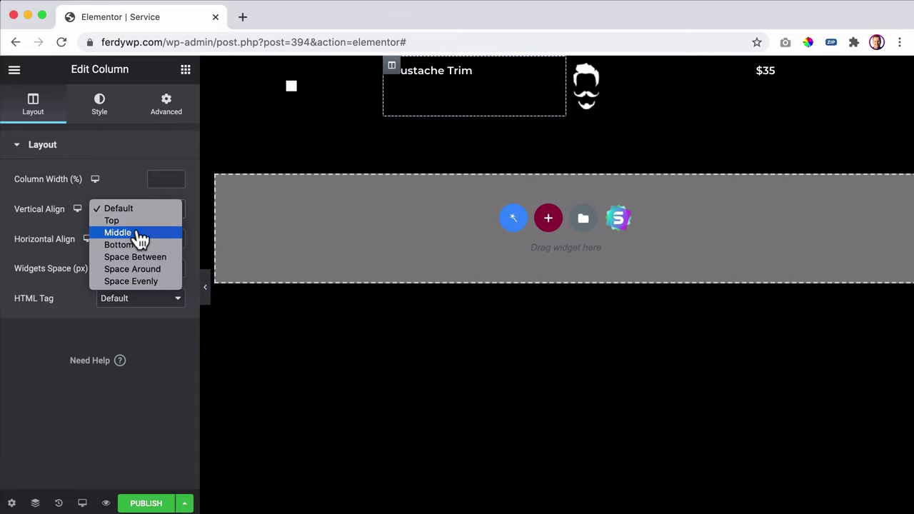
pyautogui.click(140, 239)
pyautogui.click(575, 66)
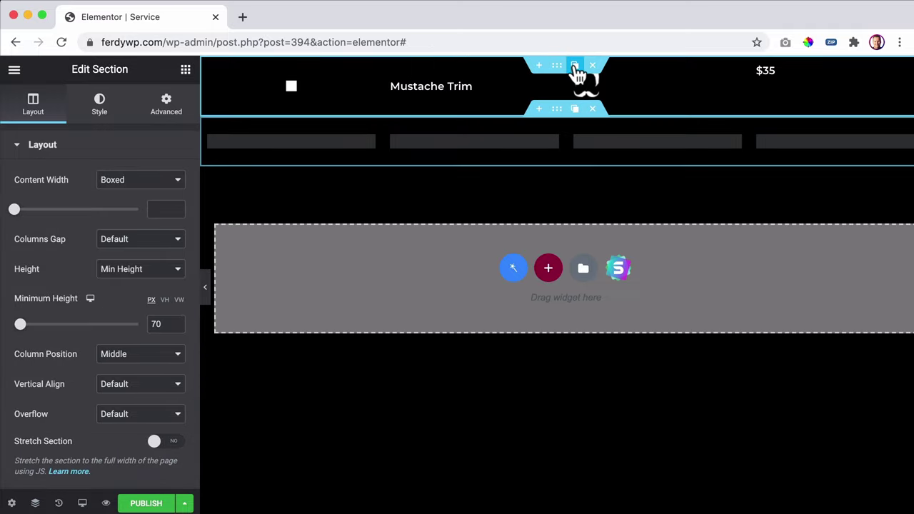
pyautogui.click(593, 108)
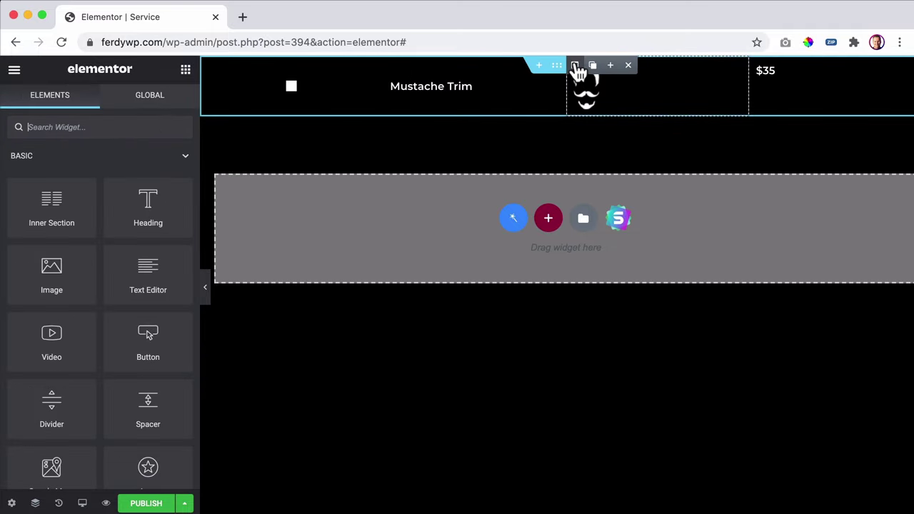
# - Use the Navigator to vertically centre the image and $35 price columns
pyautogui.click(35, 503)
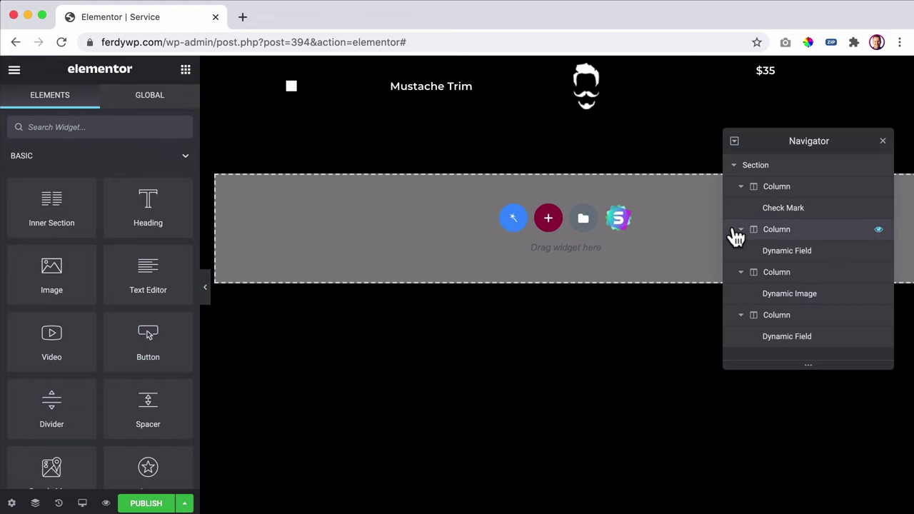
pyautogui.click(774, 273)
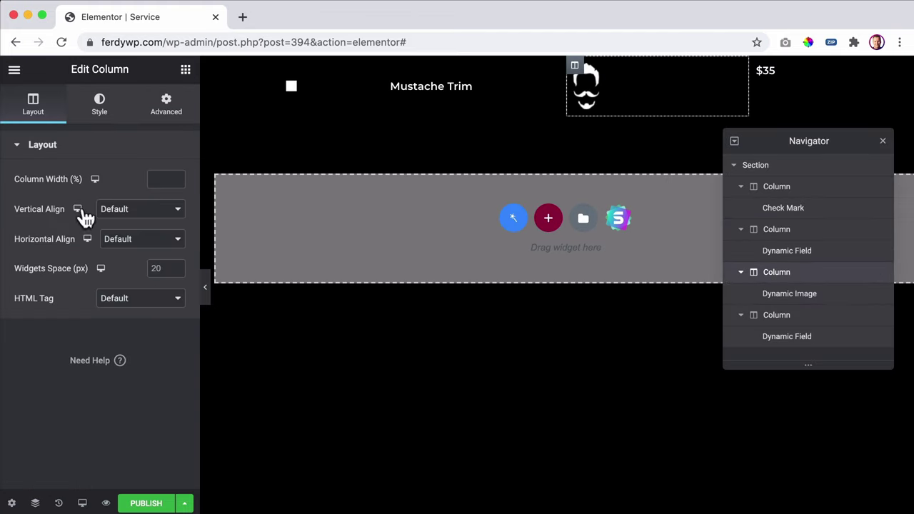
pyautogui.click(132, 224)
pyautogui.click(127, 232)
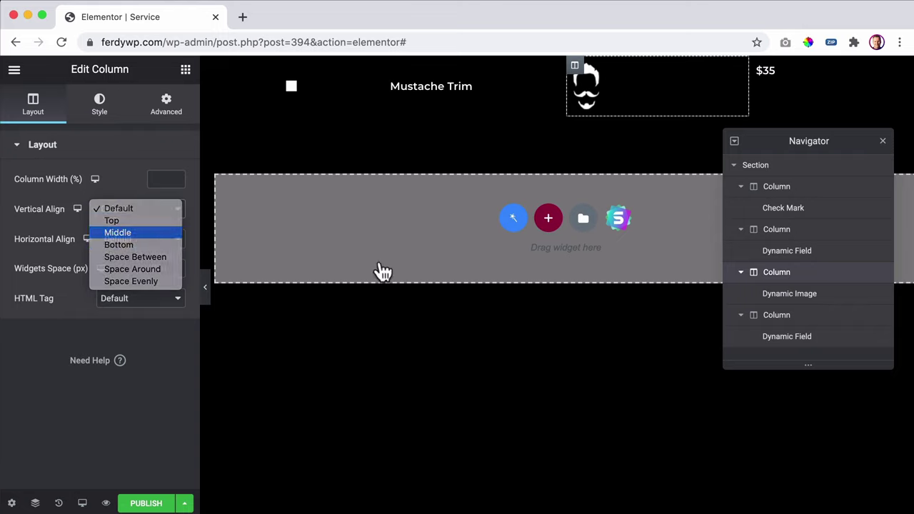
pyautogui.click(776, 318)
pyautogui.click(143, 214)
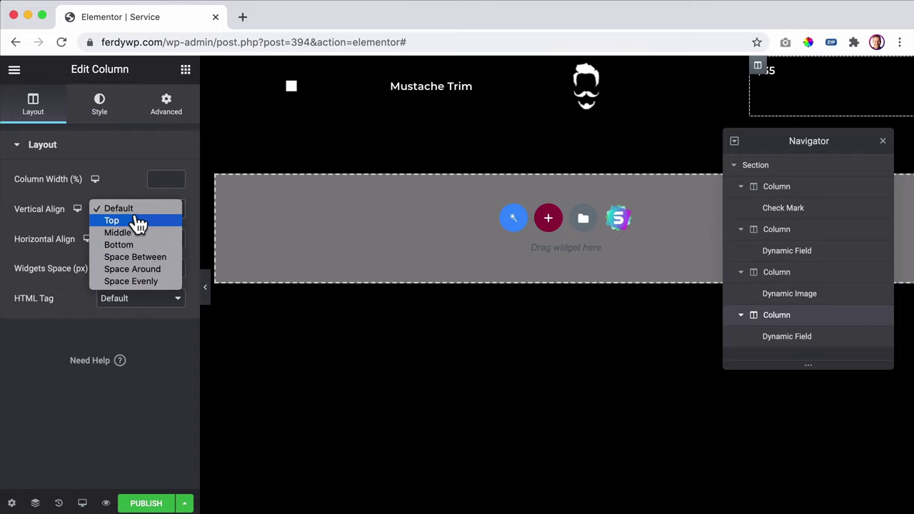
pyautogui.click(127, 235)
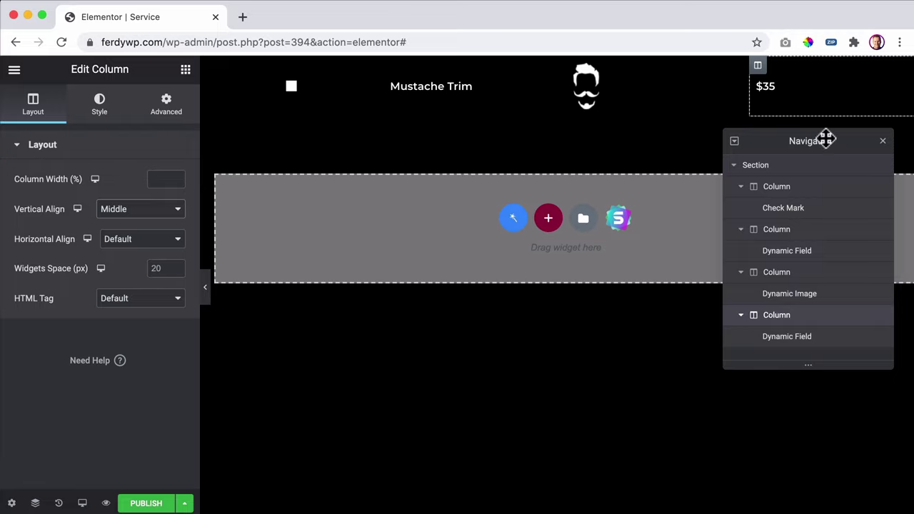
pyautogui.click(883, 141)
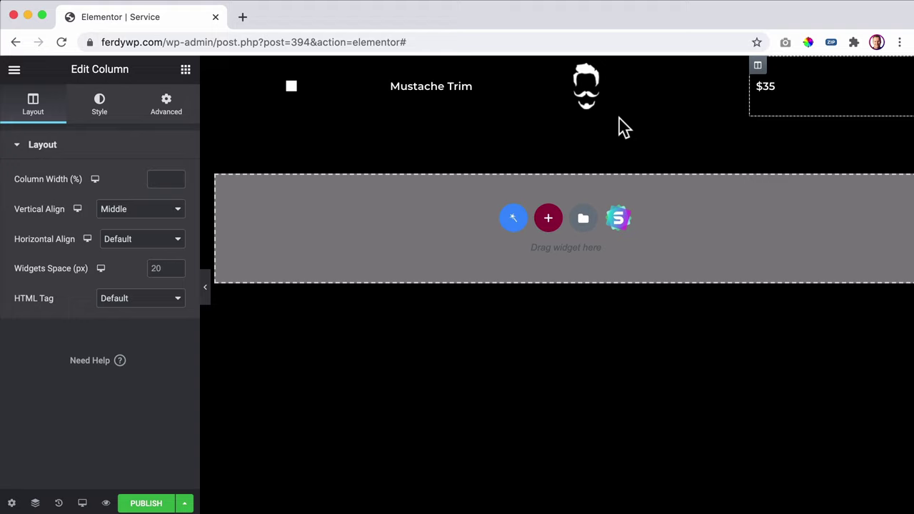
# - Set the $35 price field's typography size to 22
pyautogui.click(766, 86)
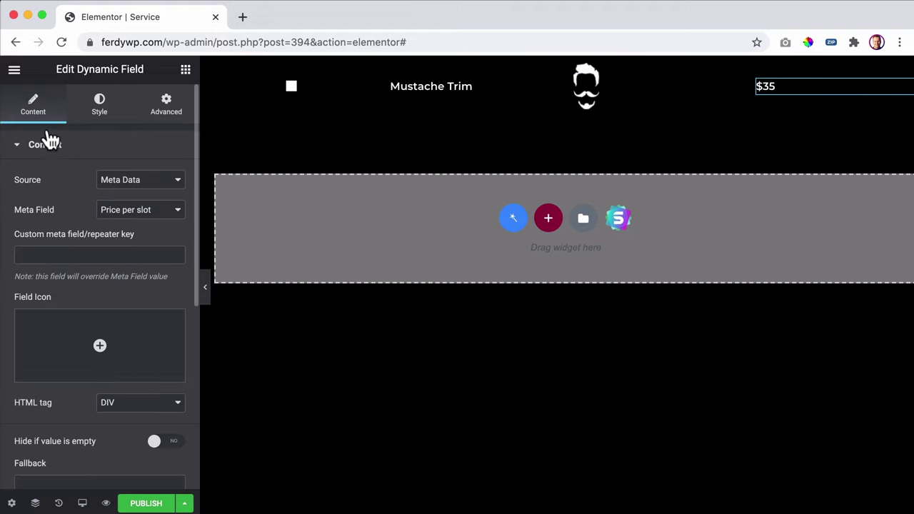
pyautogui.click(92, 106)
pyautogui.click(175, 209)
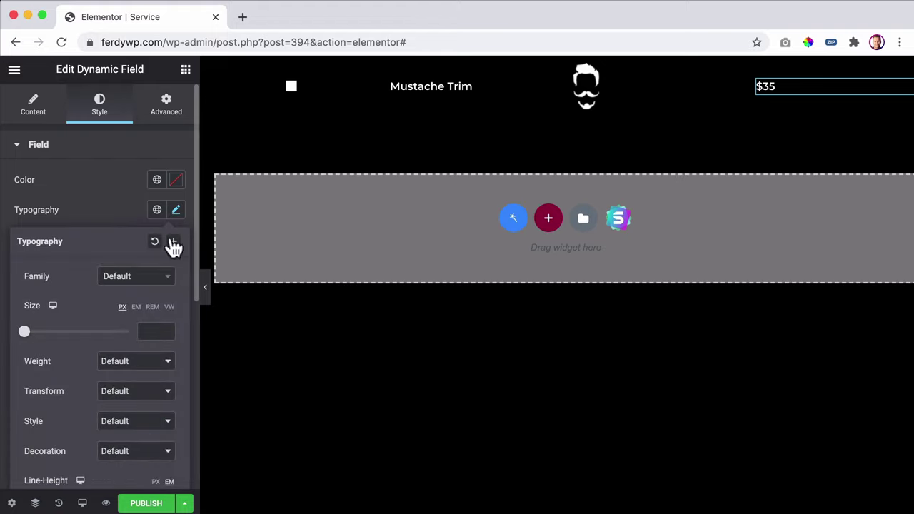
pyautogui.click(148, 328)
pyautogui.write('15')
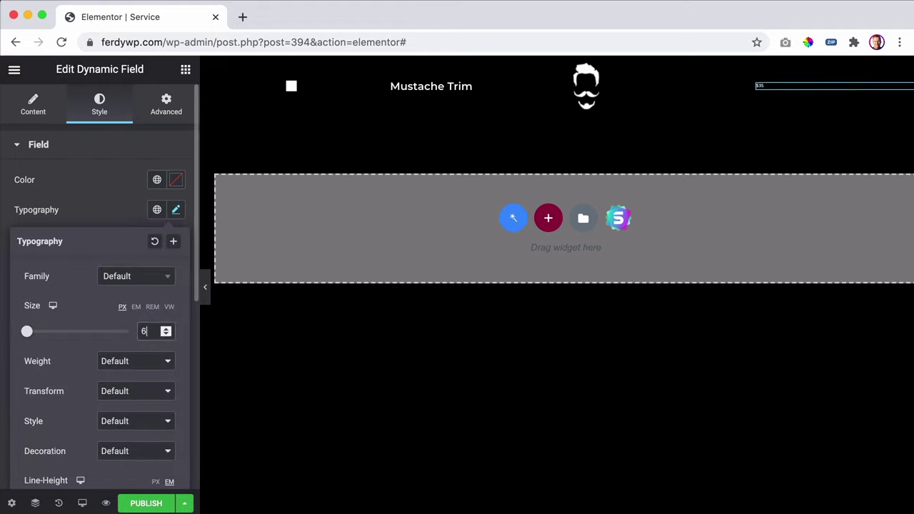
pyautogui.press('Up')
pyautogui.press('Up')
pyautogui.press('Up')
pyautogui.press('Up')
pyautogui.press('Up')
pyautogui.press('Up')
pyautogui.press('Up')
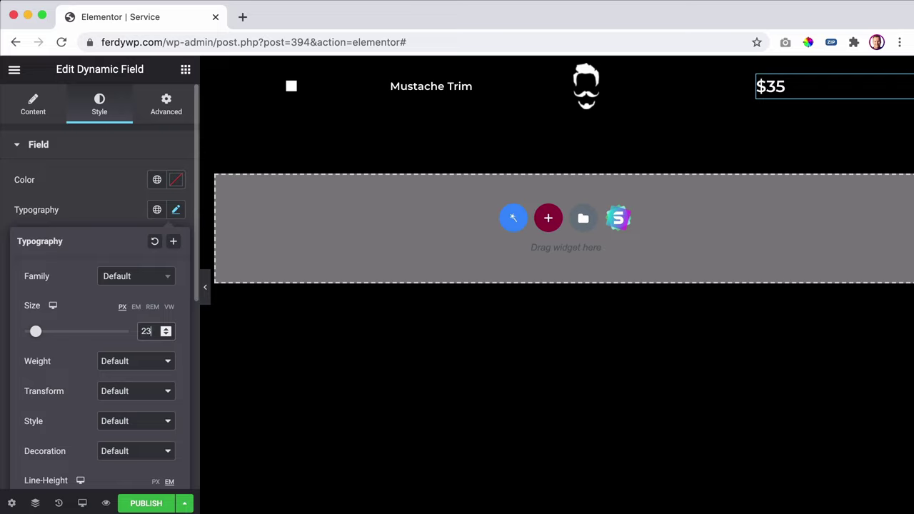
# - Set the Mustache Trim name field's typography size to 18
pyautogui.click(405, 88)
pyautogui.click(100, 105)
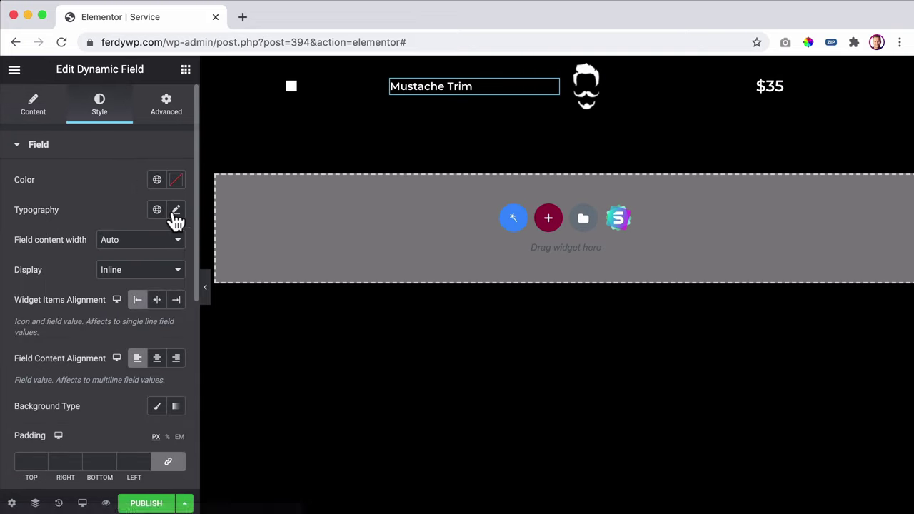
pyautogui.click(175, 209)
pyautogui.click(150, 330)
pyautogui.write('14')
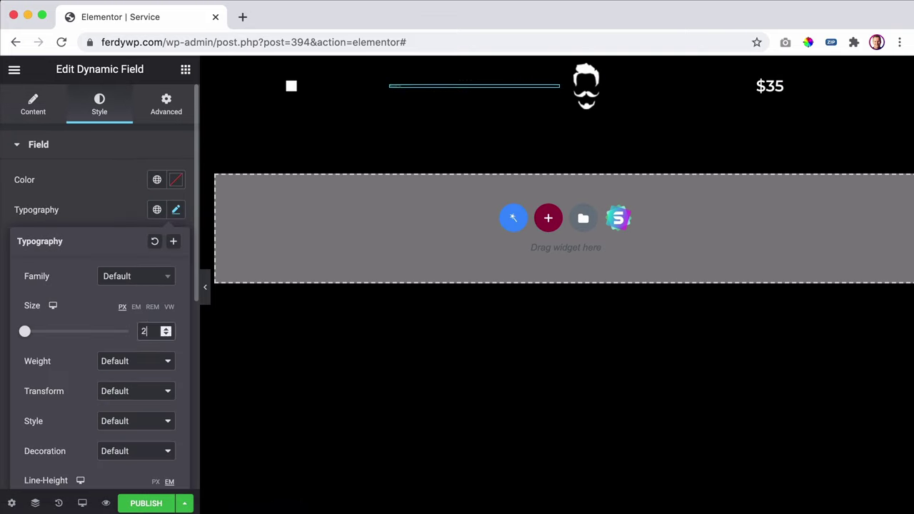
pyautogui.press('BackSpace')
pyautogui.write('8')
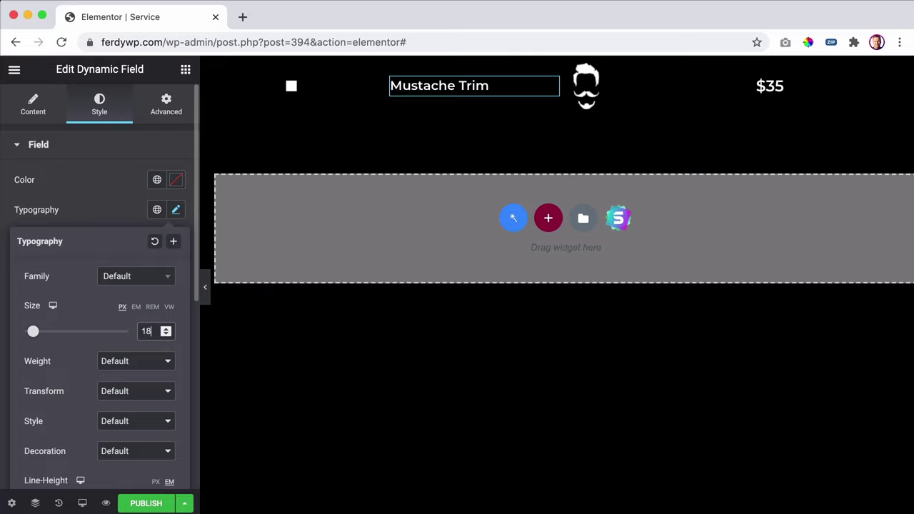
# - Publish the listing item and check it in a preview before returning to the editor
pyautogui.click(147, 504)
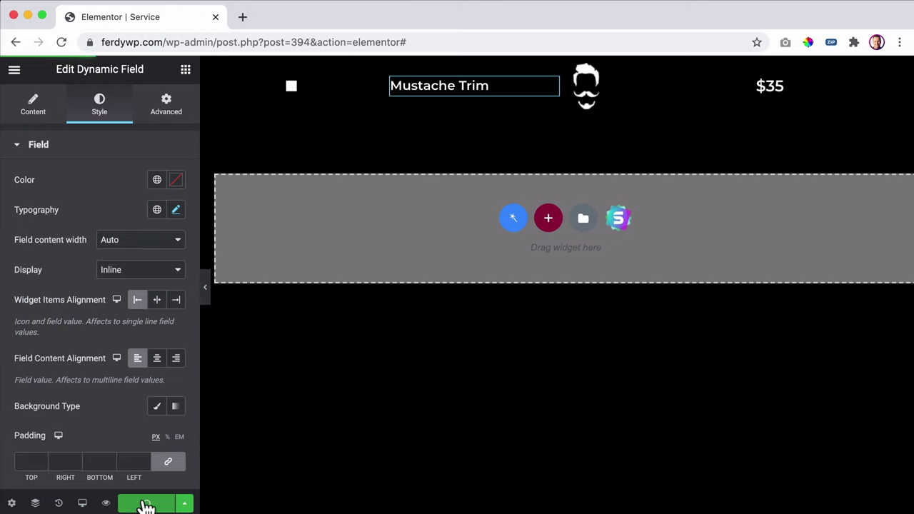
pyautogui.click(106, 502)
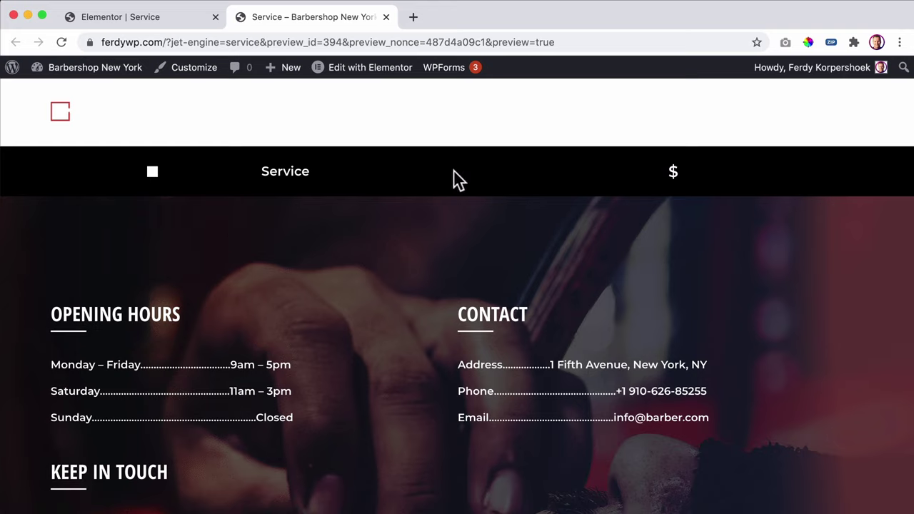
pyautogui.click(384, 18)
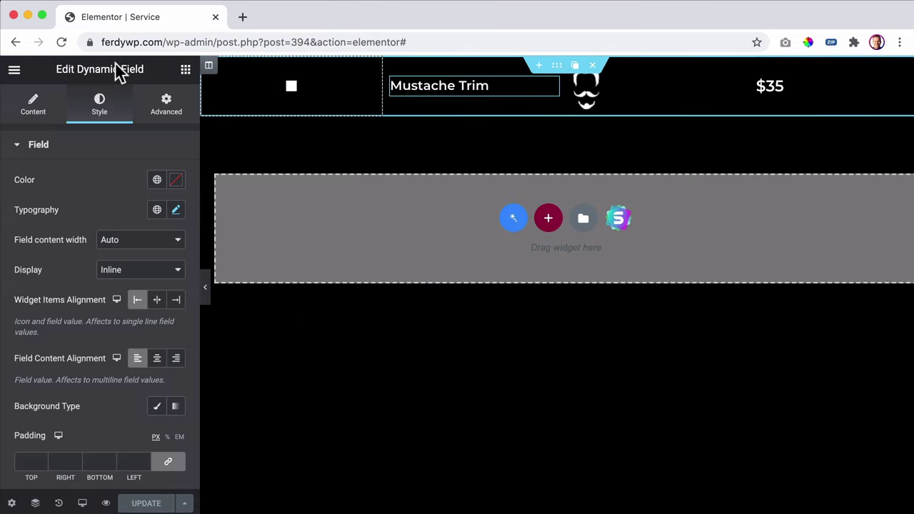
pyautogui.click(13, 70)
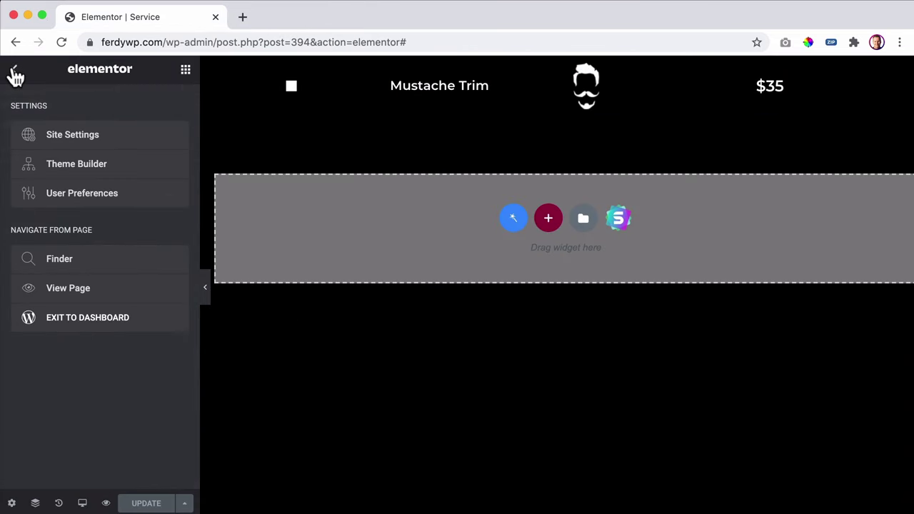
# - Exit to the dashboard and try the Book an Appointment panel on the live site
pyautogui.click(70, 324)
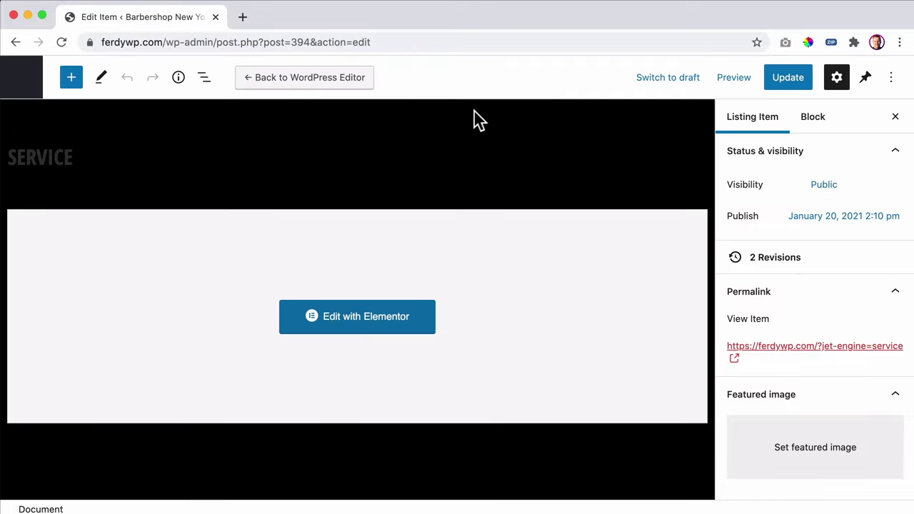
pyautogui.click(23, 84)
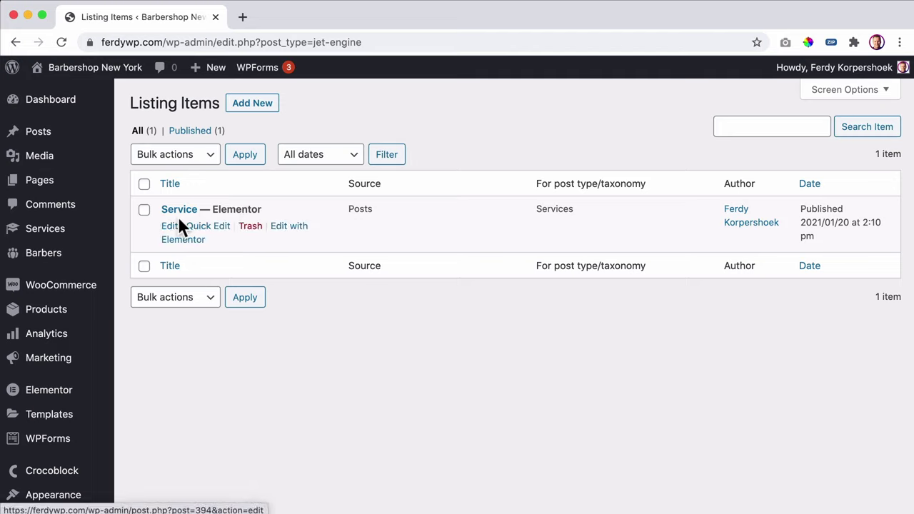
pyautogui.keyDown('super'); pyautogui.click(94, 72); pyautogui.keyUp('super')
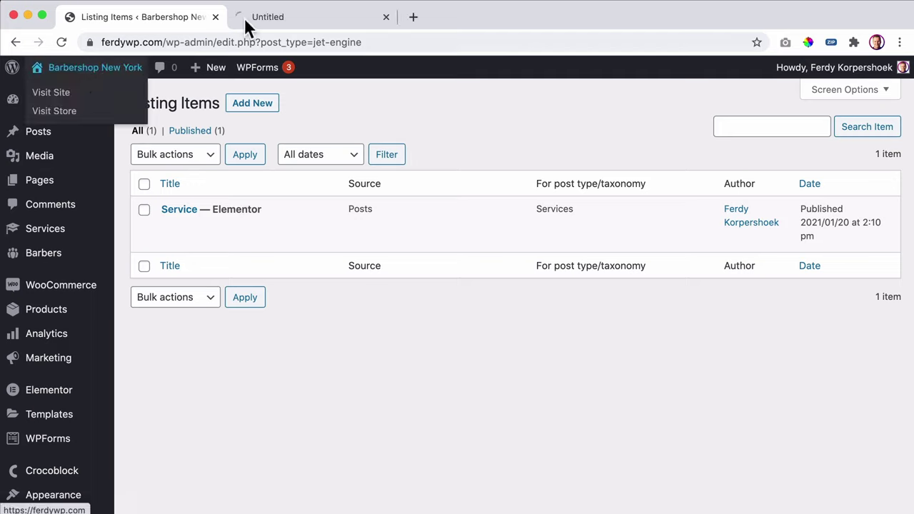
pyautogui.click(302, 18)
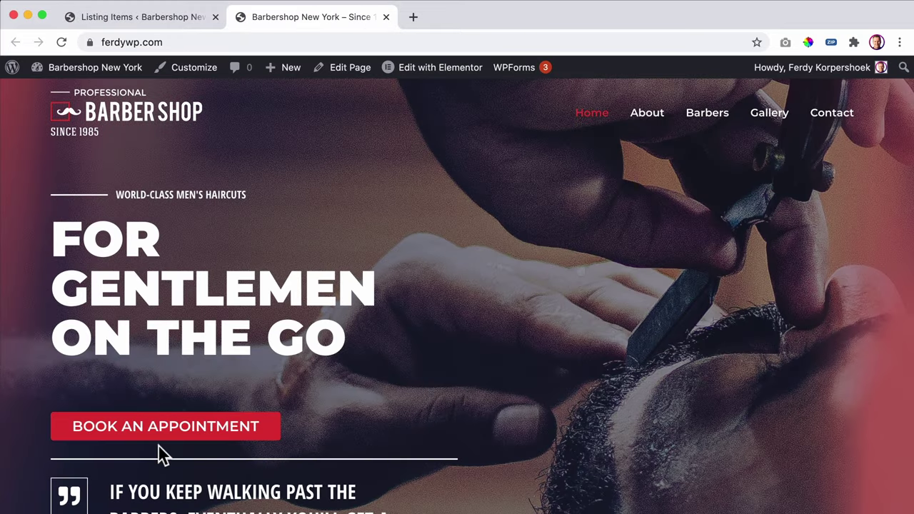
pyautogui.click(161, 437)
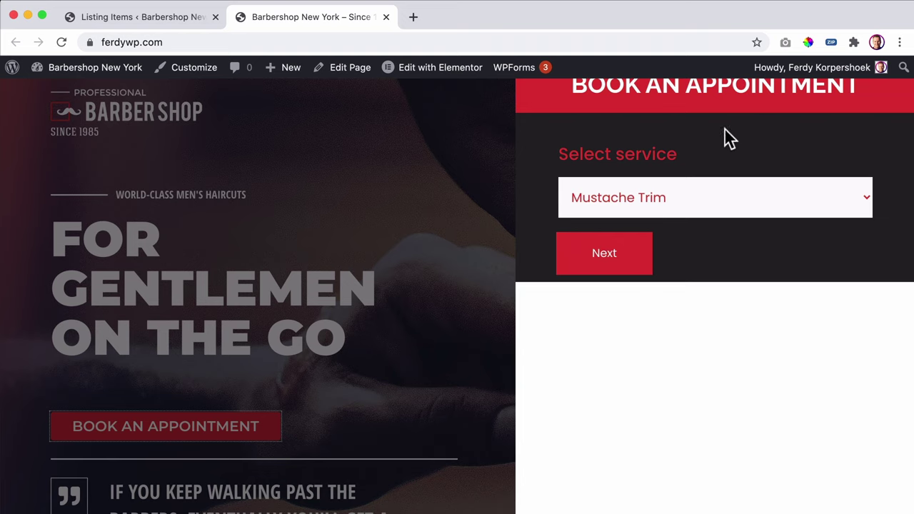
pyautogui.click(406, 179)
# - Back in the admin tab, go to JetEngine Forms
pyautogui.click(154, 19)
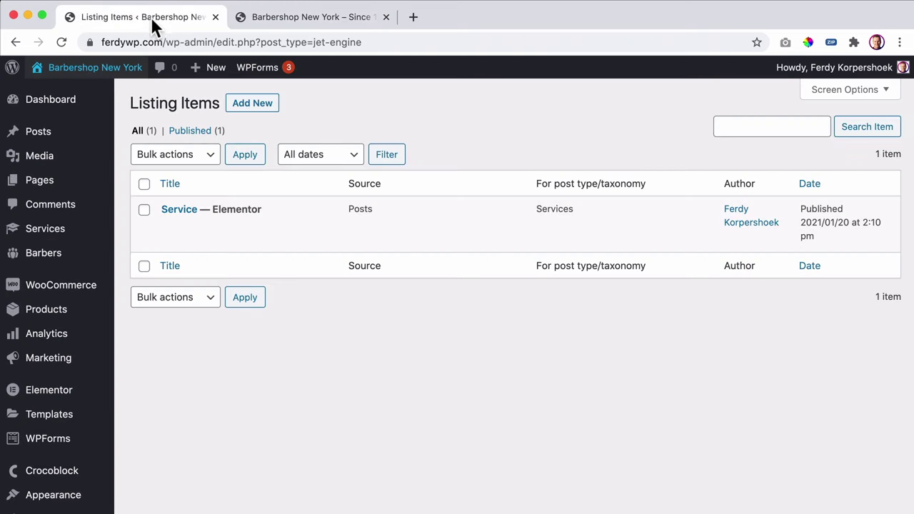
pyautogui.scroll(-5, 49, 294)
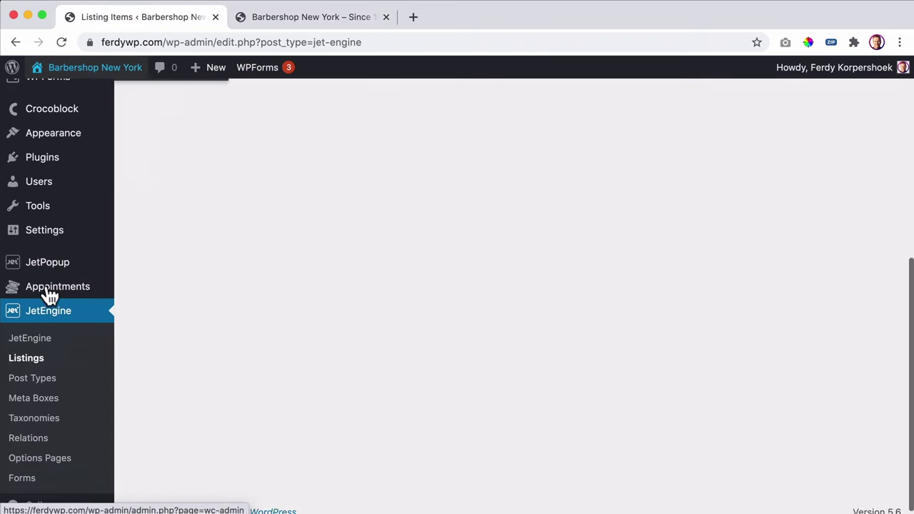
pyautogui.click(32, 471)
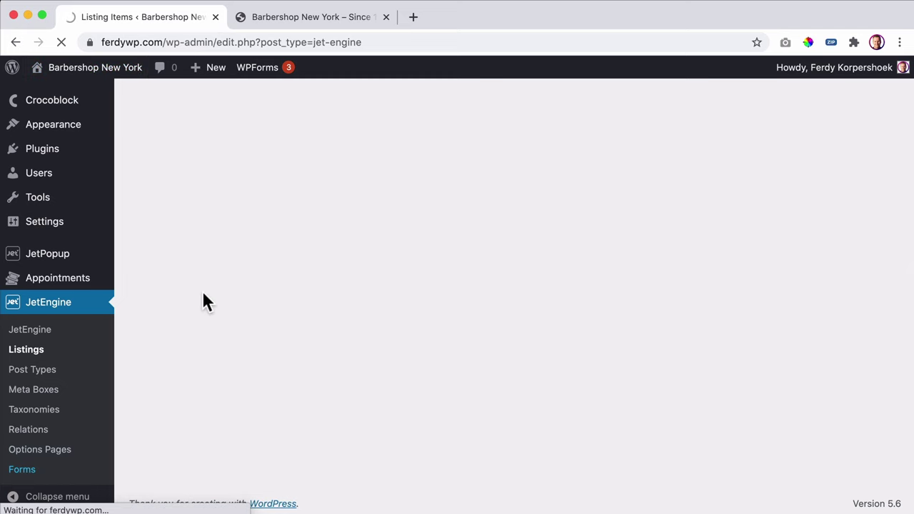
# - Open the Static Page Booking Form and edit the service_id field's Select Service label
pyautogui.click(214, 210)
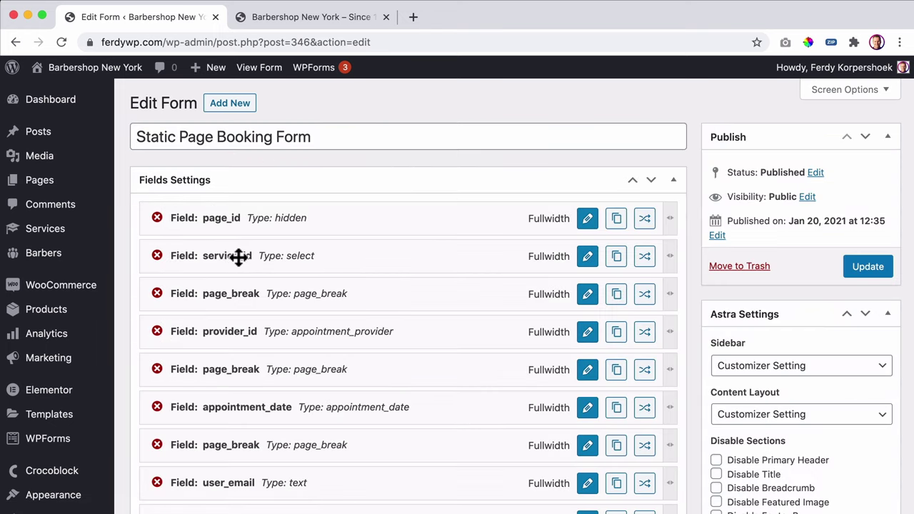
pyautogui.click(587, 257)
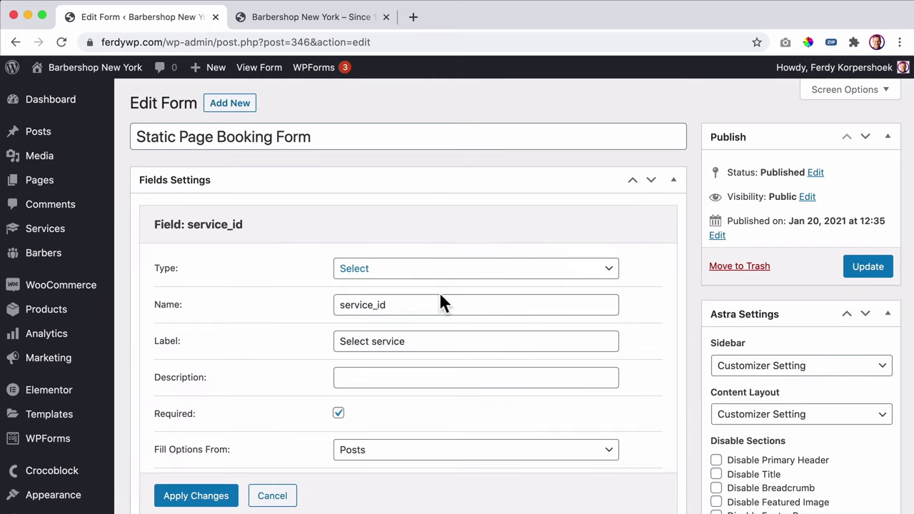
pyautogui.click(374, 341)
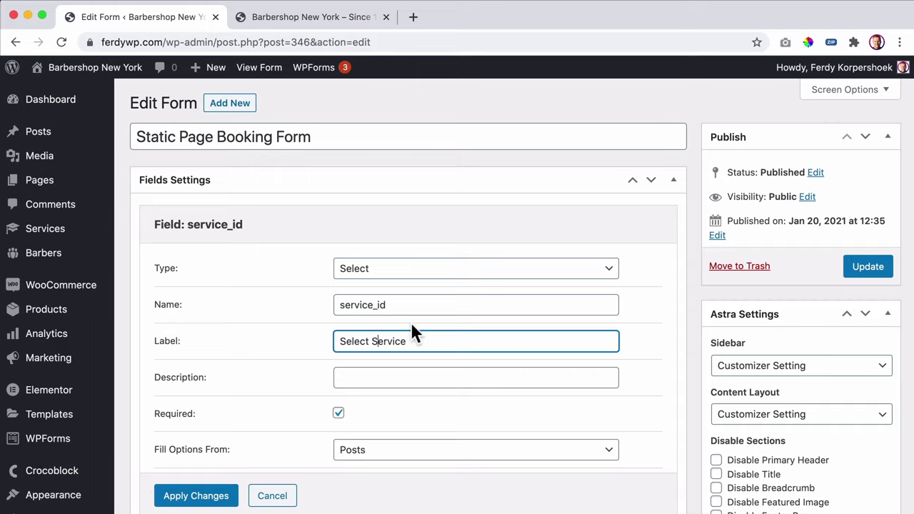
pyautogui.scroll(-2, 406, 309)
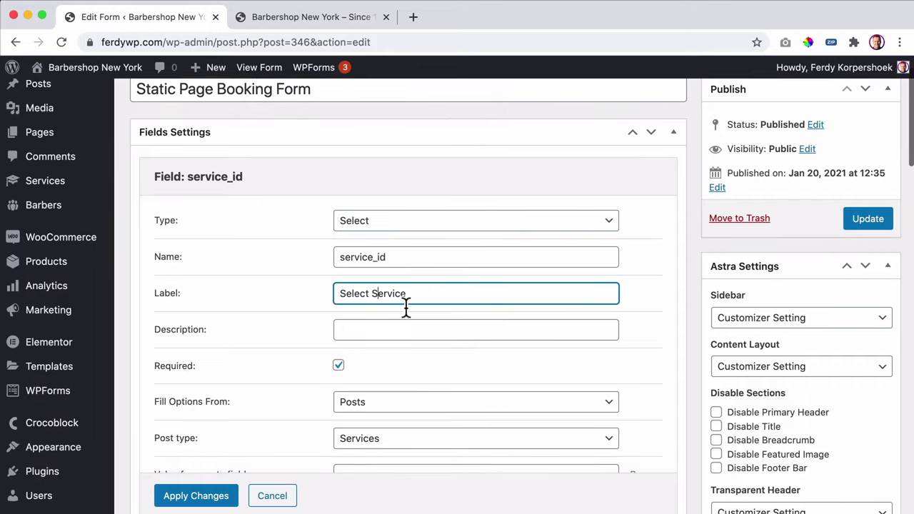
pyautogui.scroll(-1, 405, 308)
pyautogui.scroll(1, 336, 306)
pyautogui.click(408, 298)
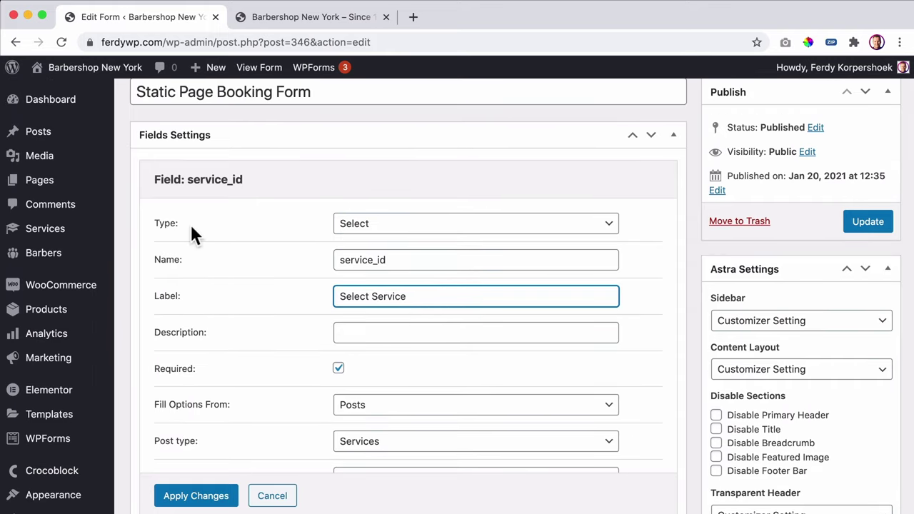
# - Make service_id a Radio field with options filled from Services posts
pyautogui.click(416, 226)
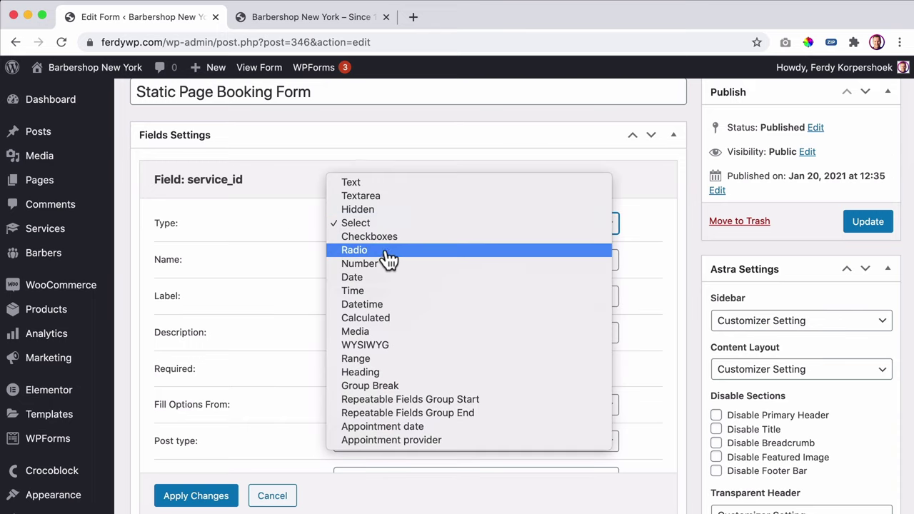
pyautogui.click(386, 251)
pyautogui.scroll(-3, 300, 209)
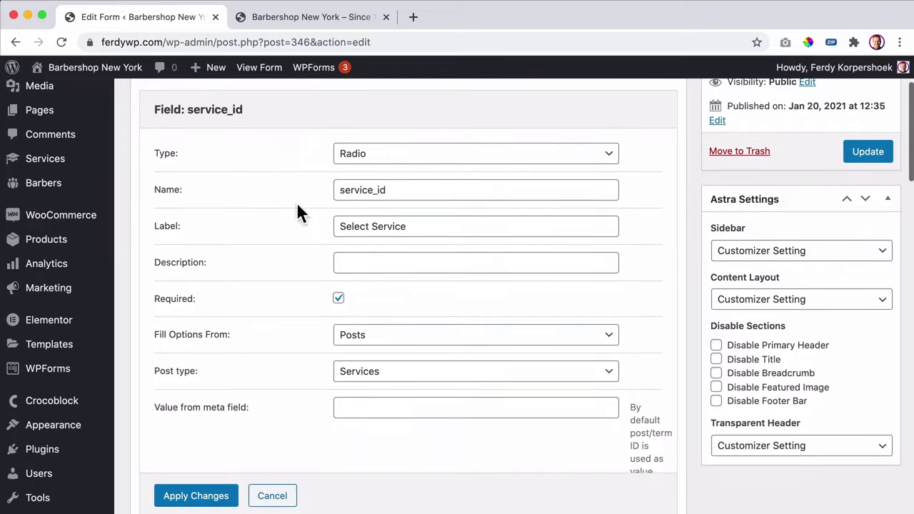
pyautogui.click(455, 303)
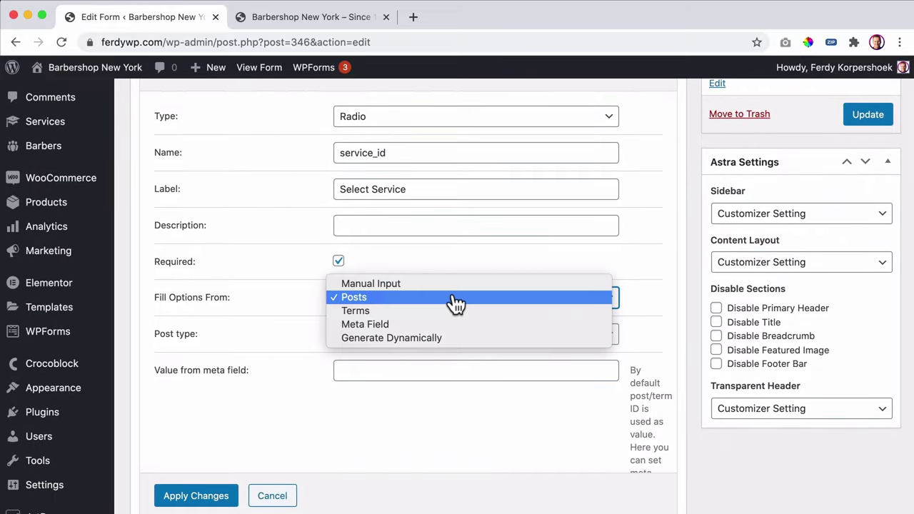
pyautogui.click(453, 302)
pyautogui.click(384, 338)
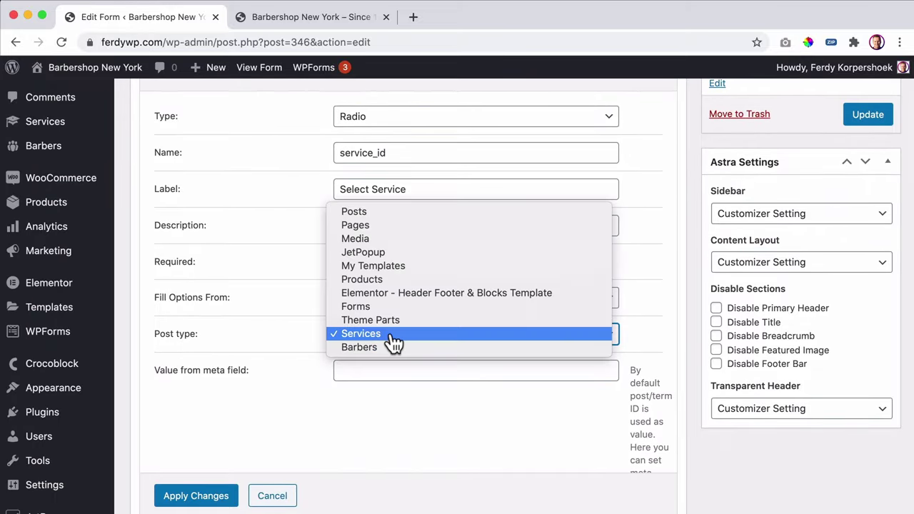
pyautogui.click(384, 338)
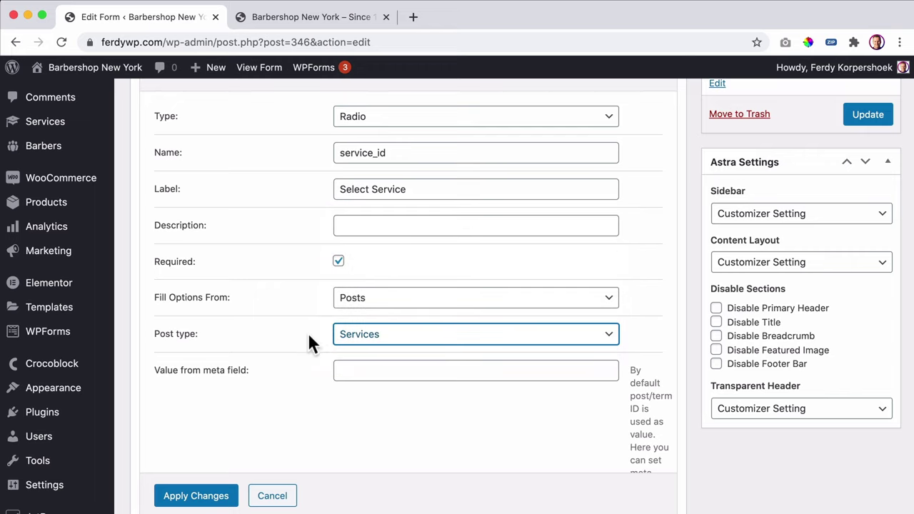
pyautogui.scroll(1, 274, 218)
pyautogui.scroll(-3, 273, 214)
pyautogui.scroll(-8, 274, 214)
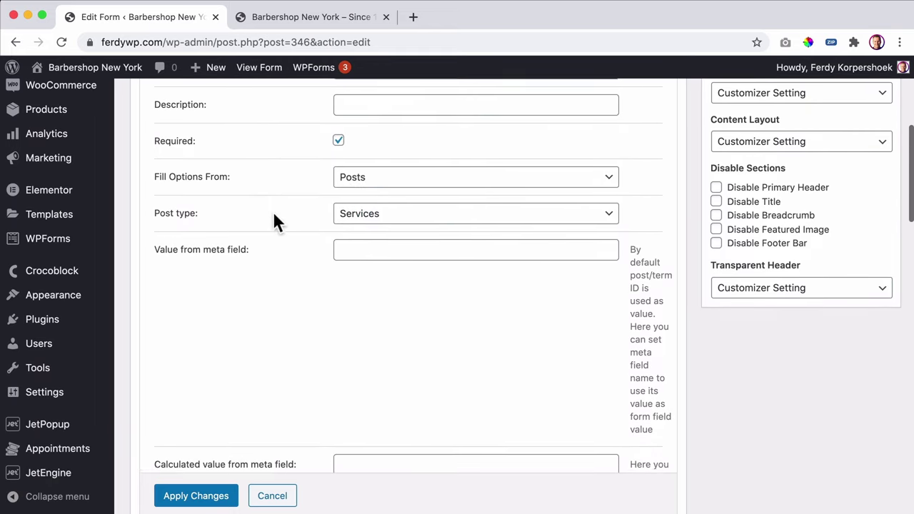
pyautogui.scroll(-4, 272, 218)
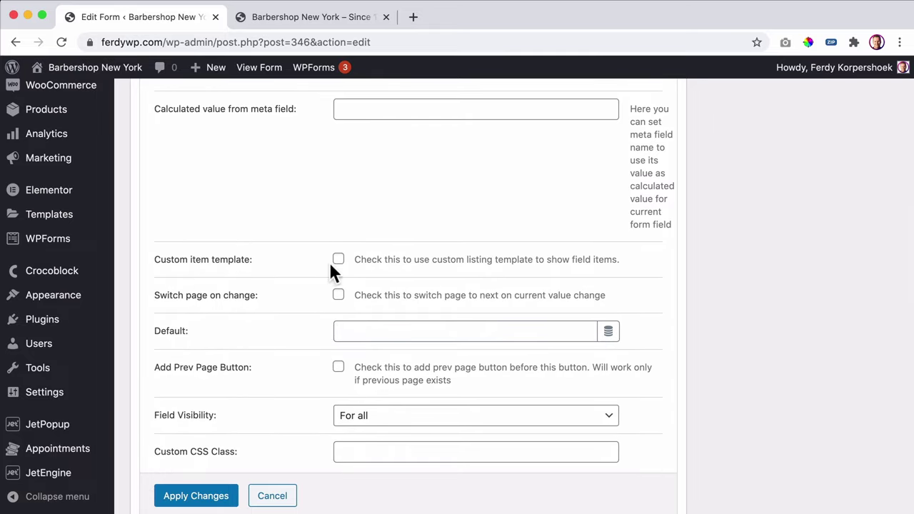
# - Apply the Service custom item template, enable switch page on change, and update the form
pyautogui.click(339, 260)
pyautogui.click(365, 303)
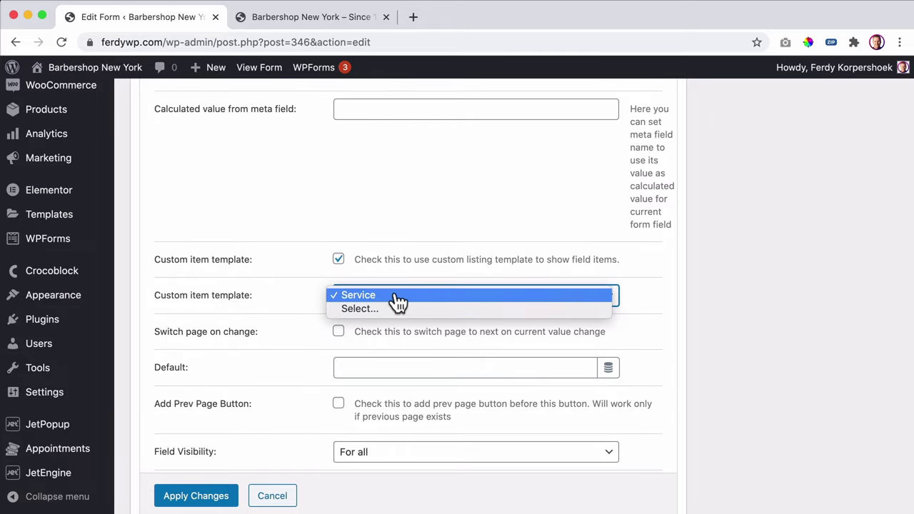
pyautogui.click(371, 297)
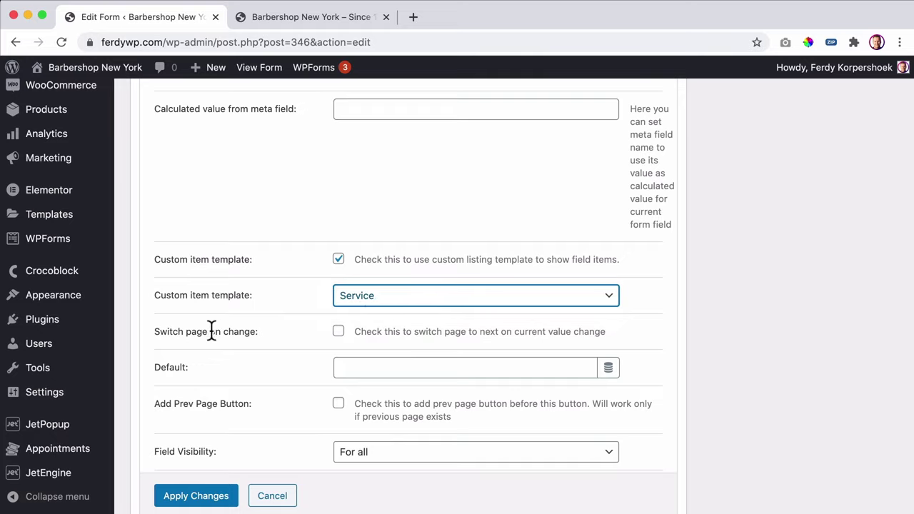
pyautogui.click(338, 333)
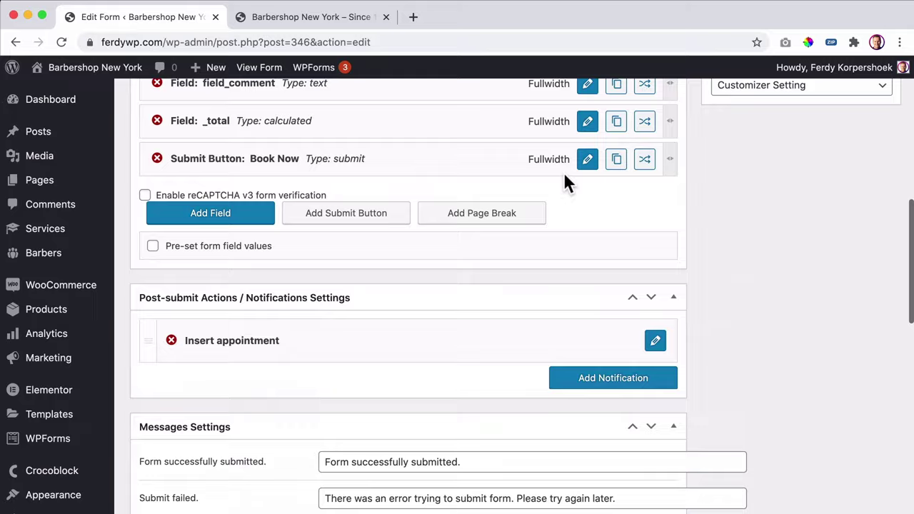
pyautogui.scroll(5, 261, 400)
pyautogui.scroll(-1, 298, 386)
pyautogui.scroll(-2, 299, 385)
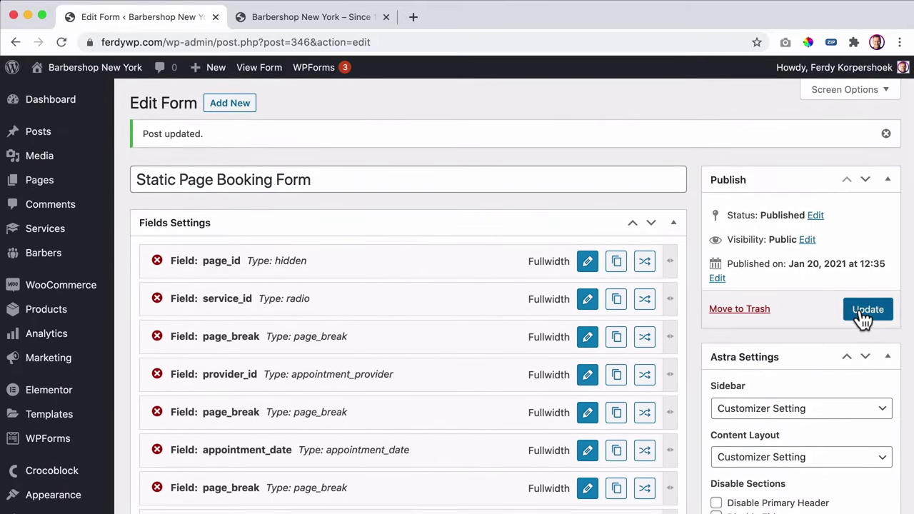
pyautogui.click(865, 313)
# - Reload the live booking panel to see services with icons and prices, then open the Service template in Elementor
pyautogui.click(316, 17)
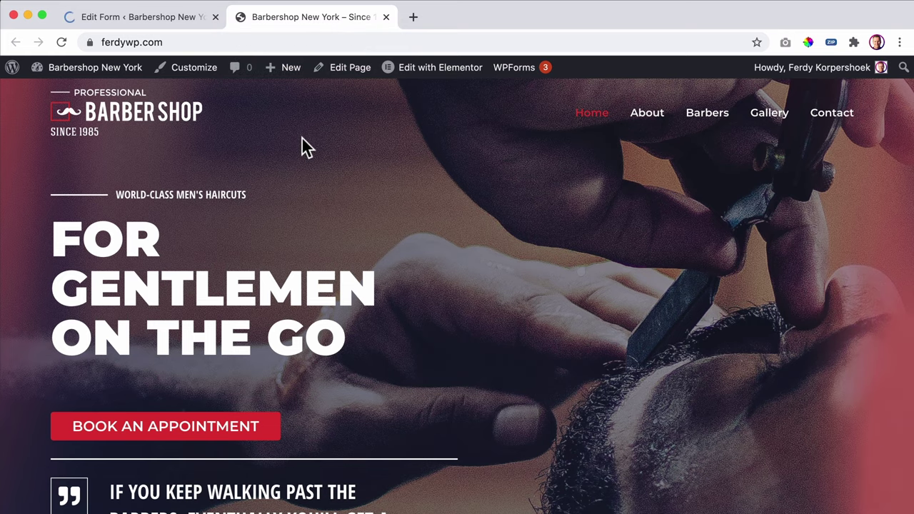
pyautogui.press('super+r')
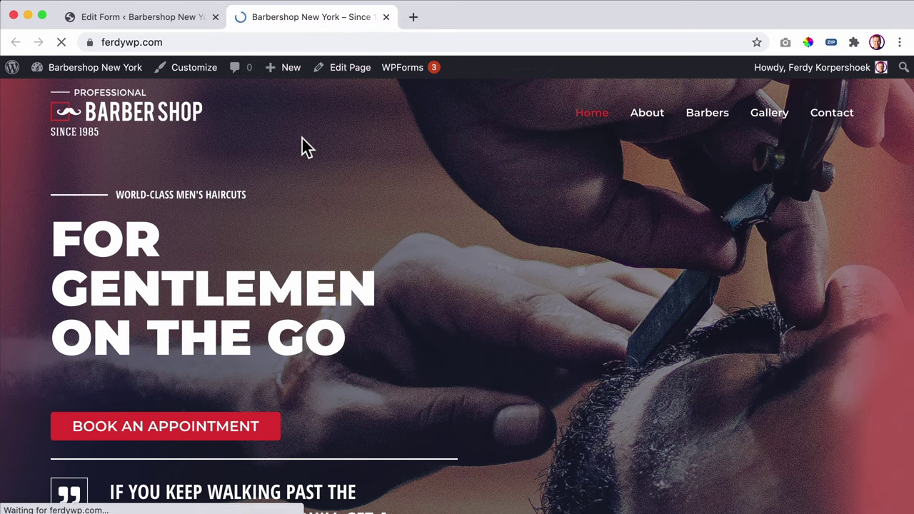
pyautogui.click(185, 428)
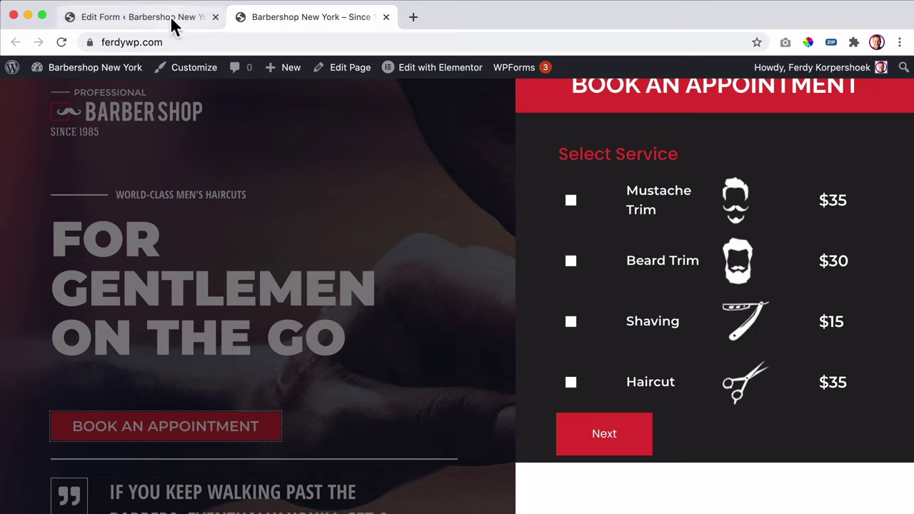
pyautogui.moveTo(424, 65)
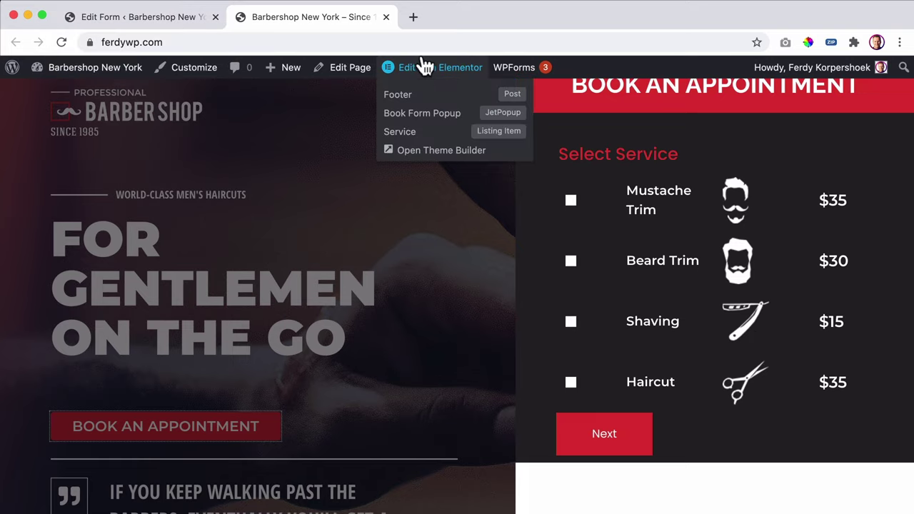
pyautogui.keyDown('super'); pyautogui.click(400, 133); pyautogui.keyUp('super')
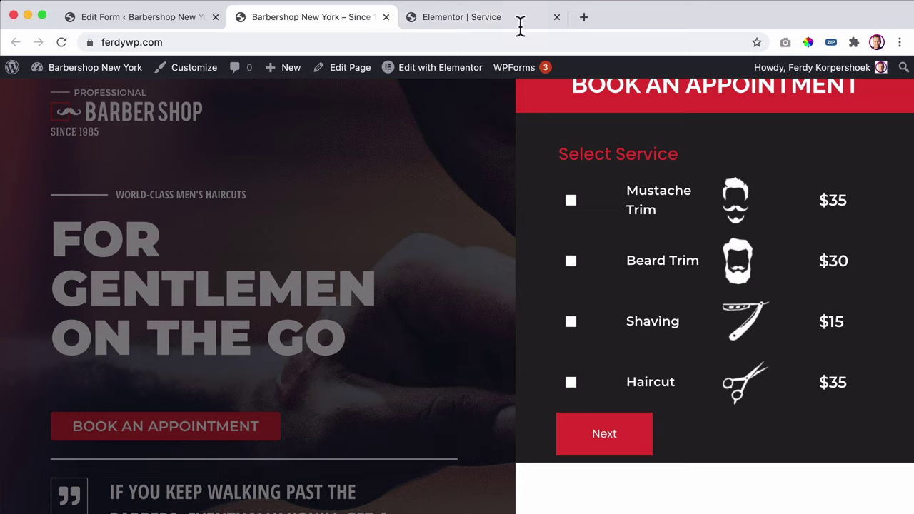
# - Set the Service columns to 10% checkbox, 50% name and 25% price, keeping the icon at 15%
pyautogui.click(489, 19)
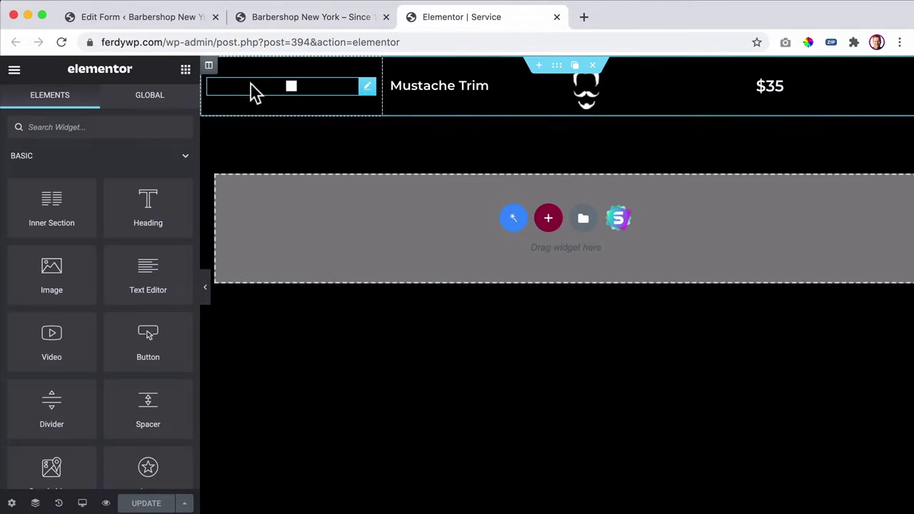
pyautogui.click(209, 66)
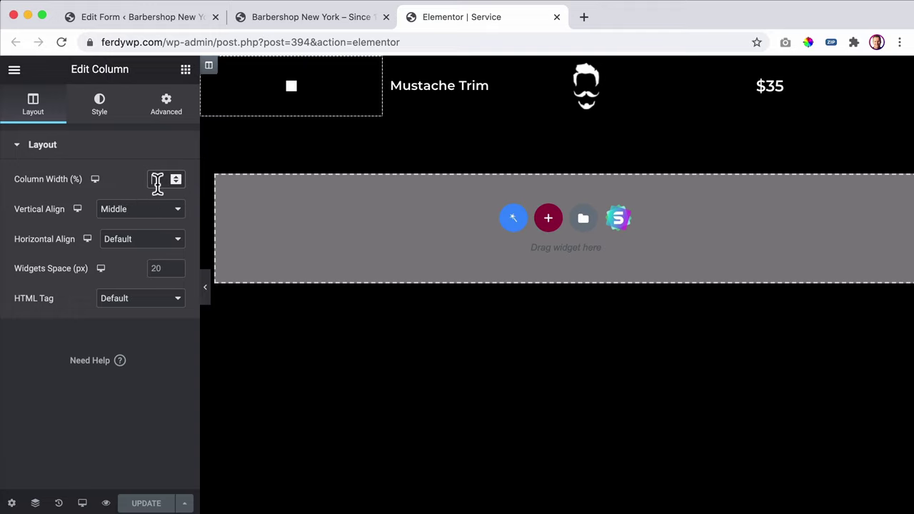
pyautogui.write('10')
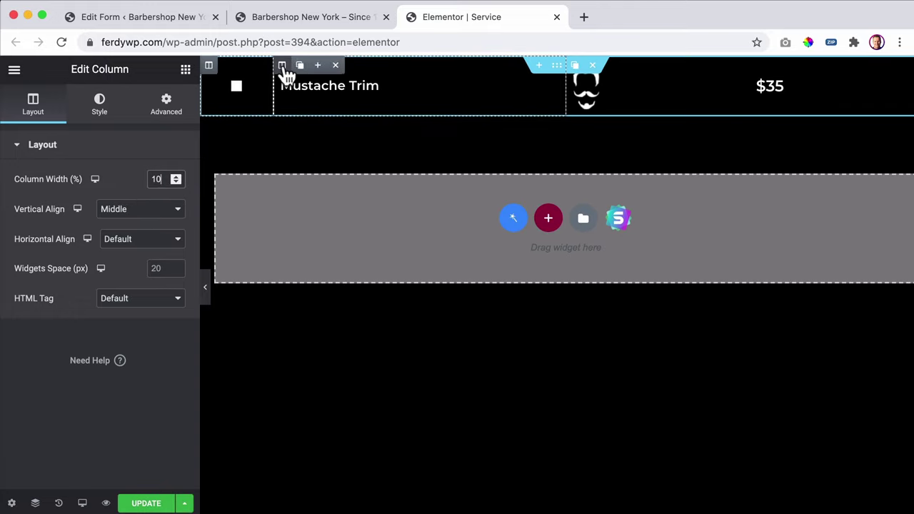
pyautogui.doubleClick(151, 179)
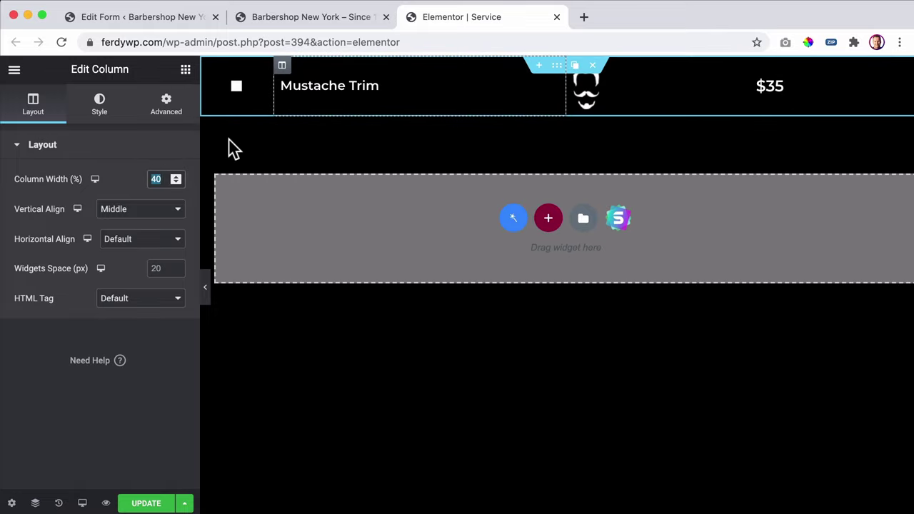
pyautogui.write('50')
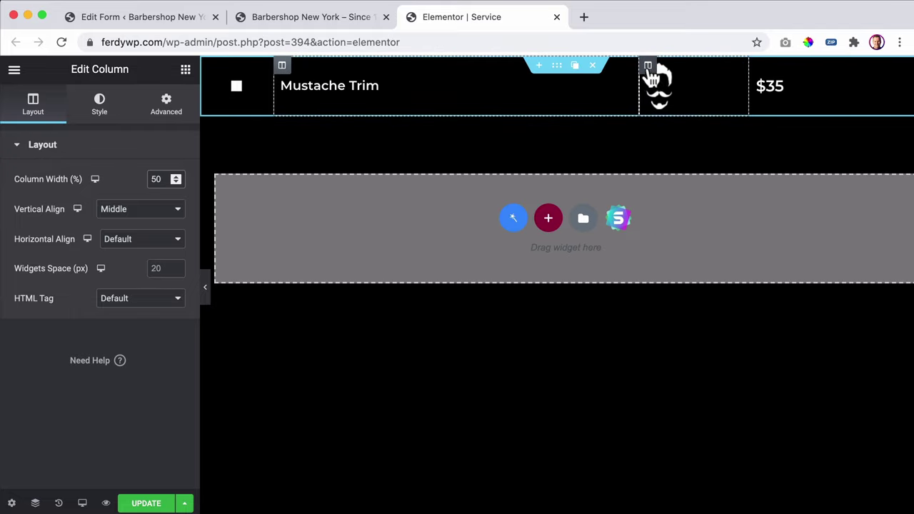
pyautogui.click(648, 65)
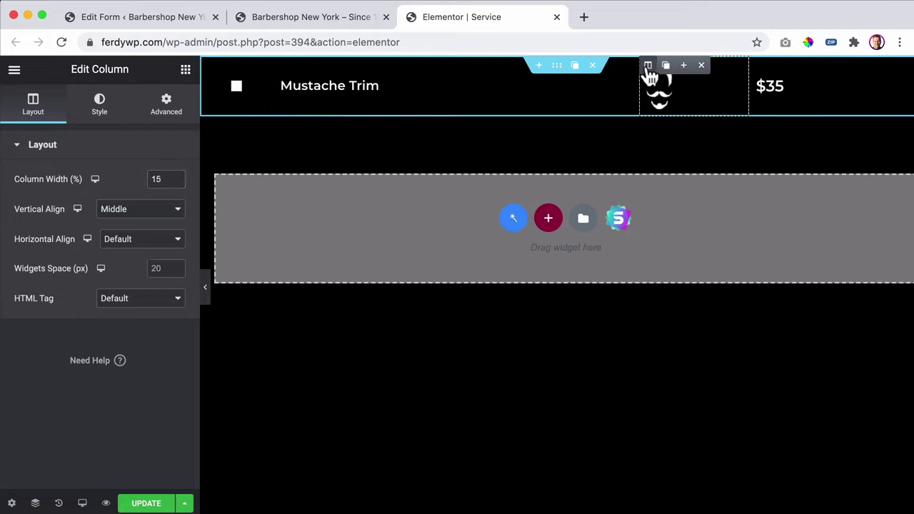
pyautogui.click(758, 66)
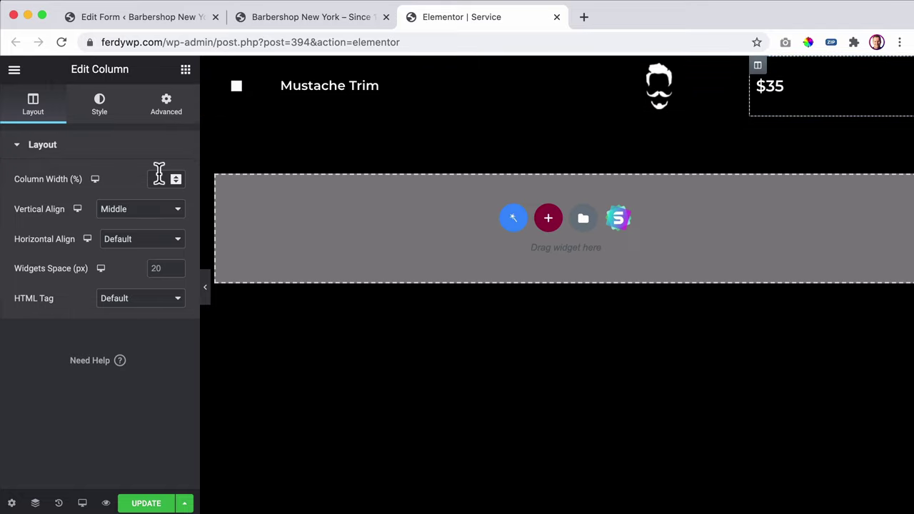
pyautogui.write('25')
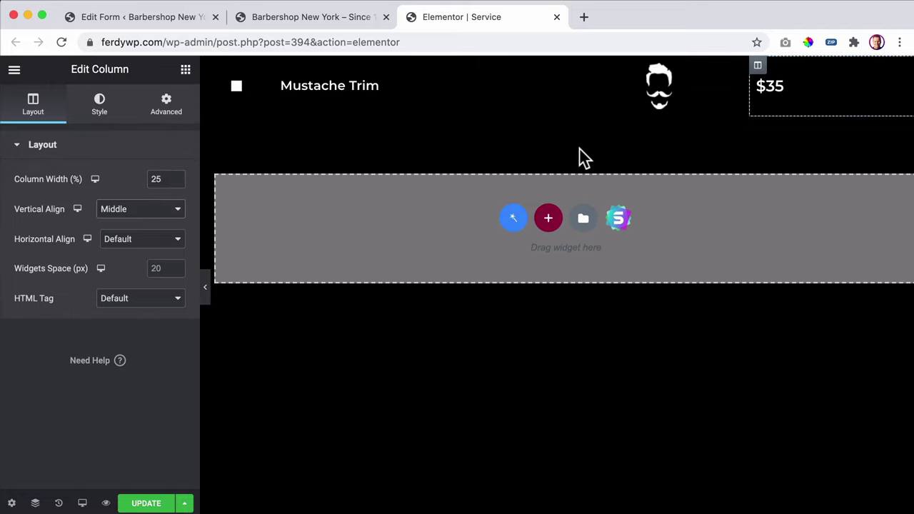
# - Centre the icon column's content and the icon image within it, then view the live site
pyautogui.click(648, 65)
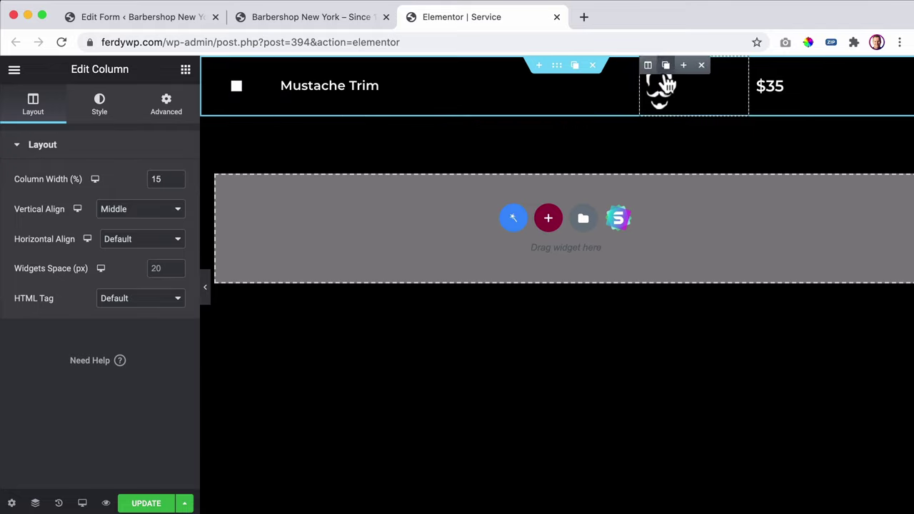
pyautogui.click(127, 240)
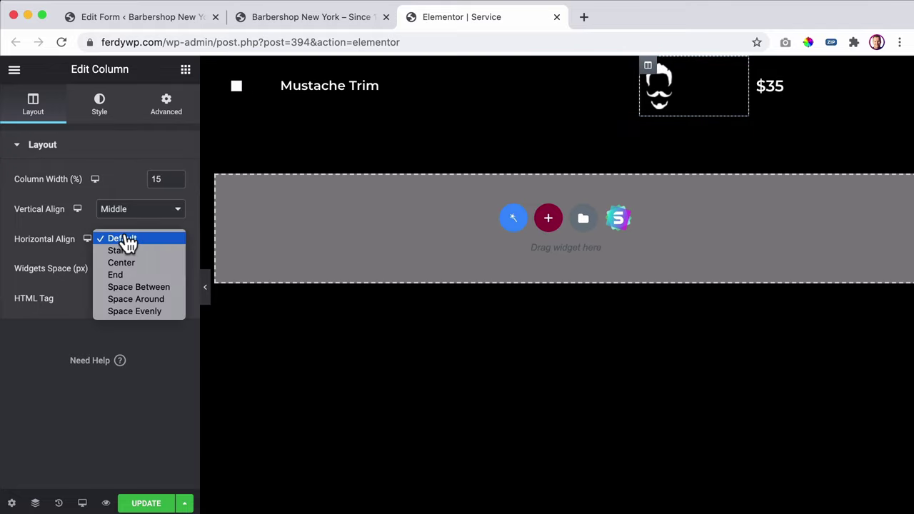
pyautogui.click(133, 262)
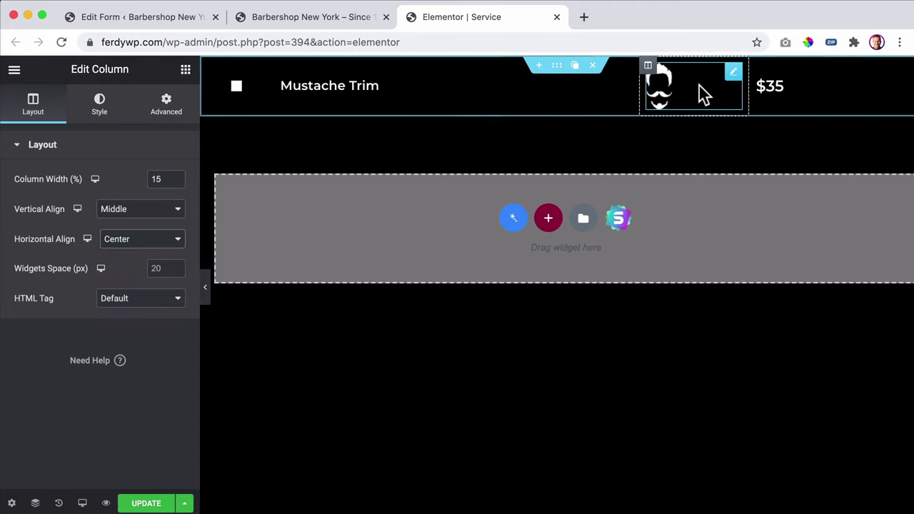
pyautogui.click(662, 92)
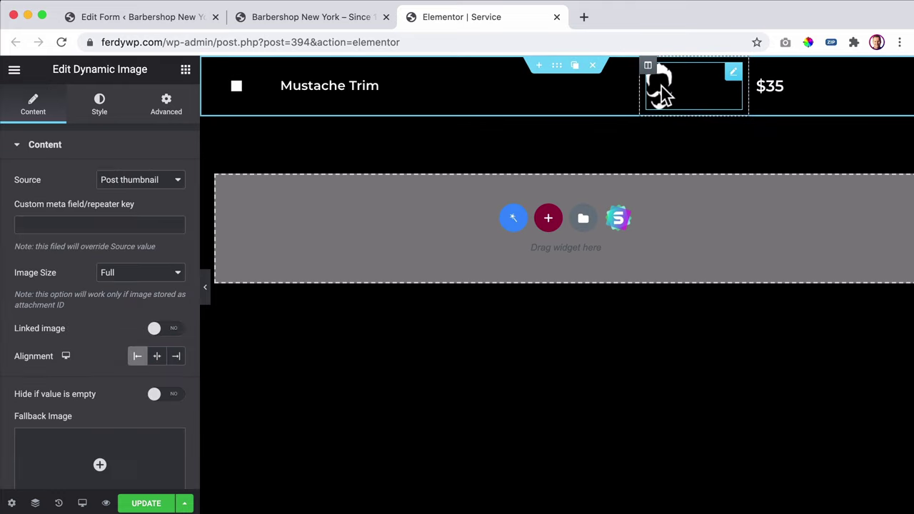
pyautogui.click(100, 117)
pyautogui.click(53, 114)
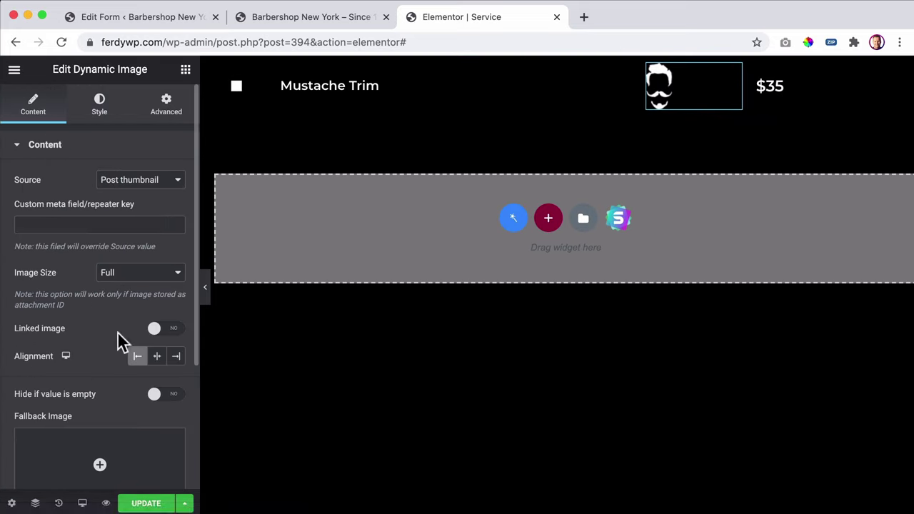
pyautogui.click(158, 356)
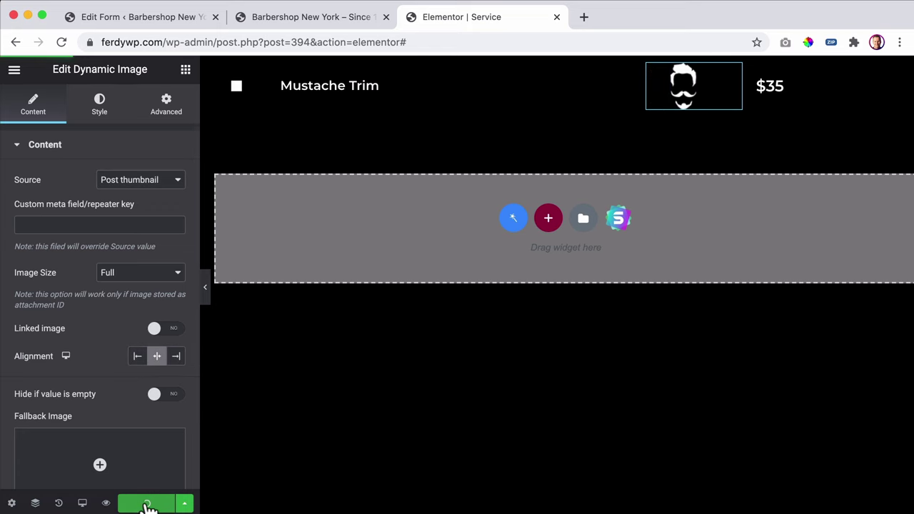
pyautogui.click(344, 21)
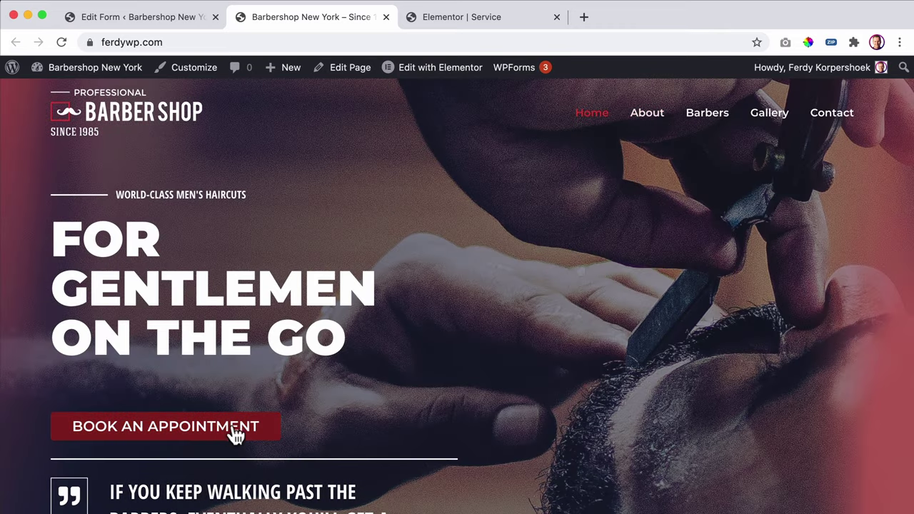
# - Open the Book an Appointment popup to check the service layout, then return to the Service editor
pyautogui.click(215, 436)
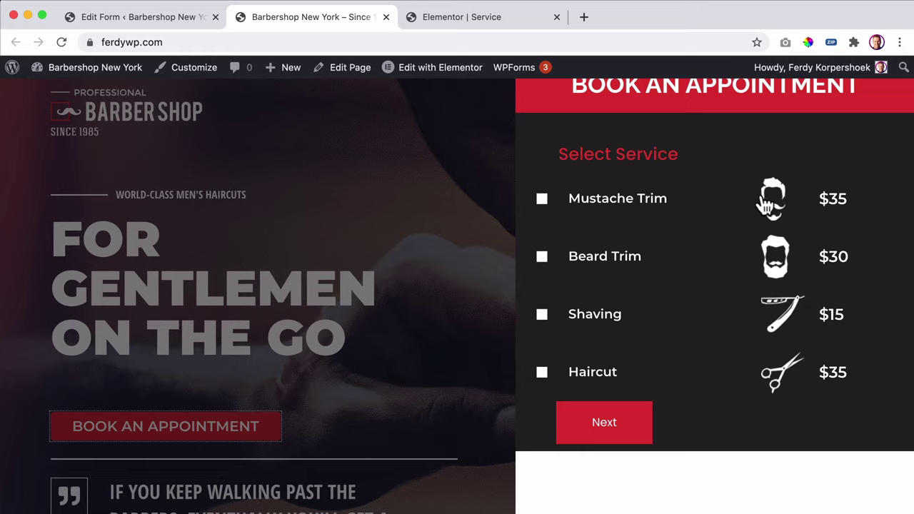
pyautogui.click(435, 17)
# - Delete the mustache icon image and set the columns to 10%, 60% and 30%
pyautogui.moveTo(671, 66)
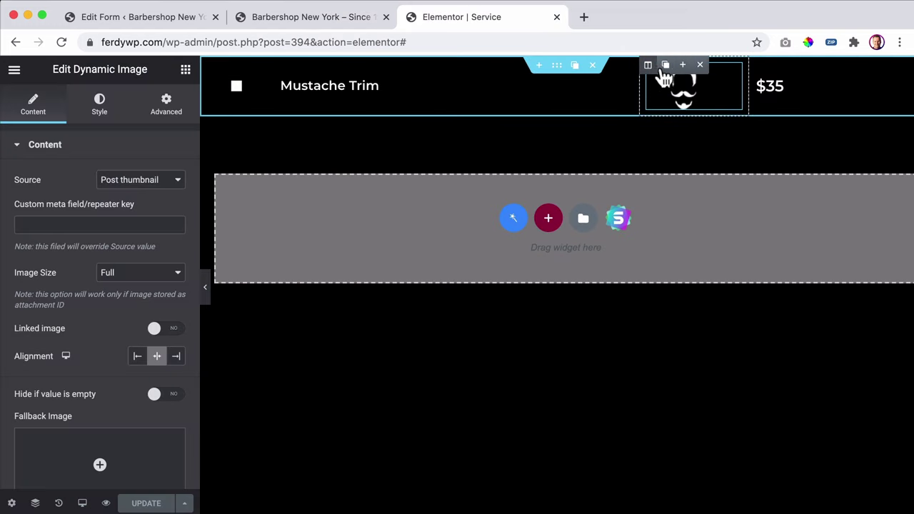
pyautogui.click(701, 67)
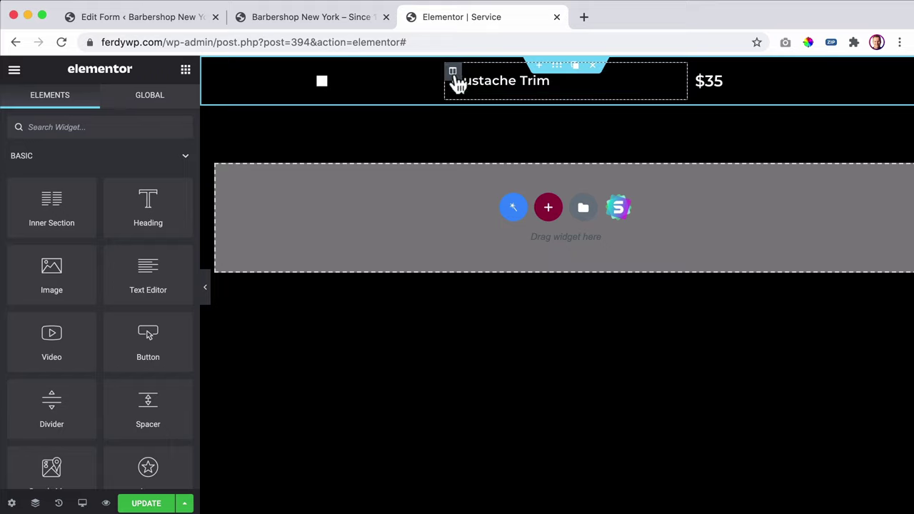
pyautogui.click(210, 72)
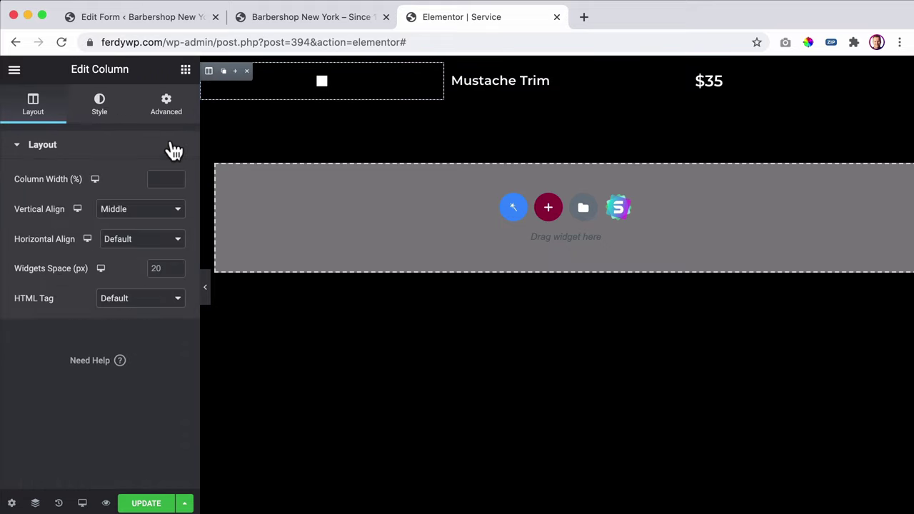
pyautogui.write('1')
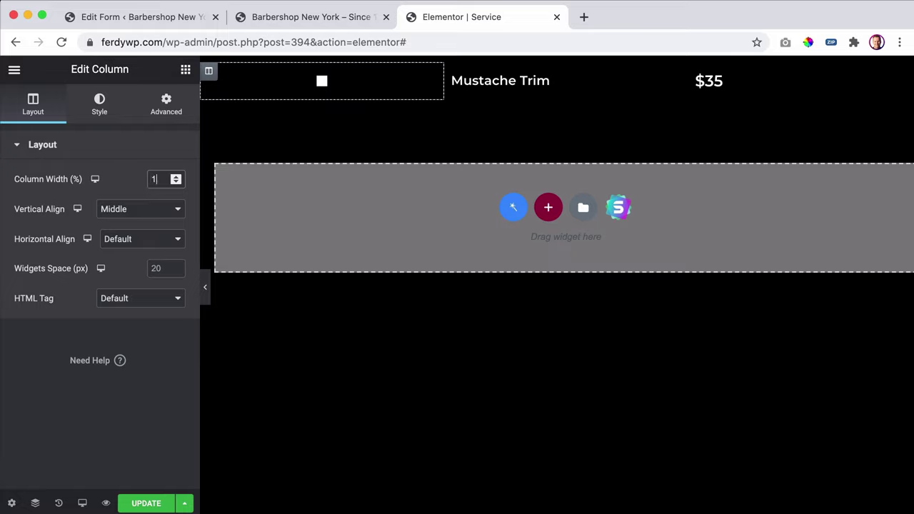
pyautogui.write('0')
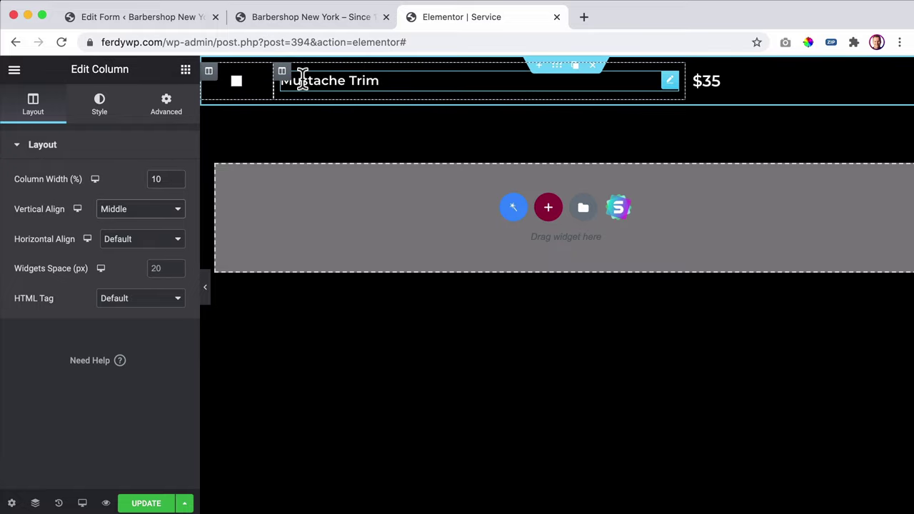
pyautogui.click(283, 71)
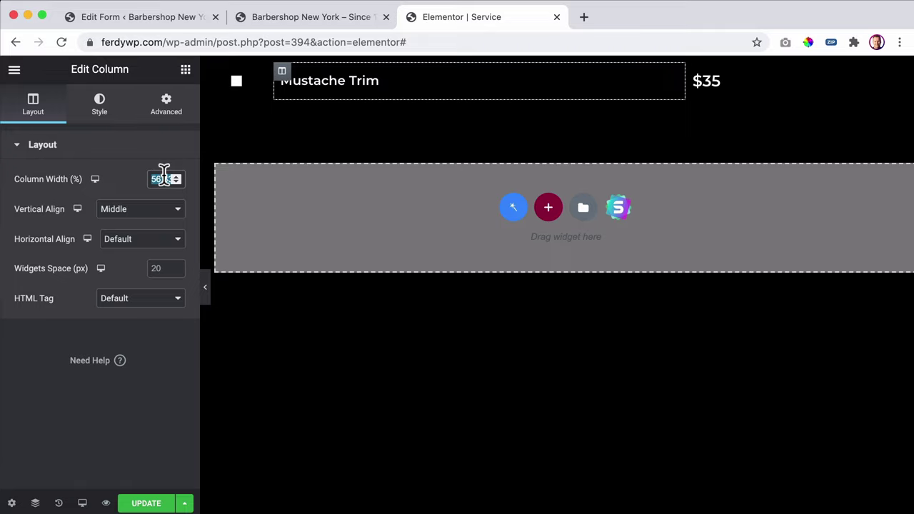
pyautogui.write('60')
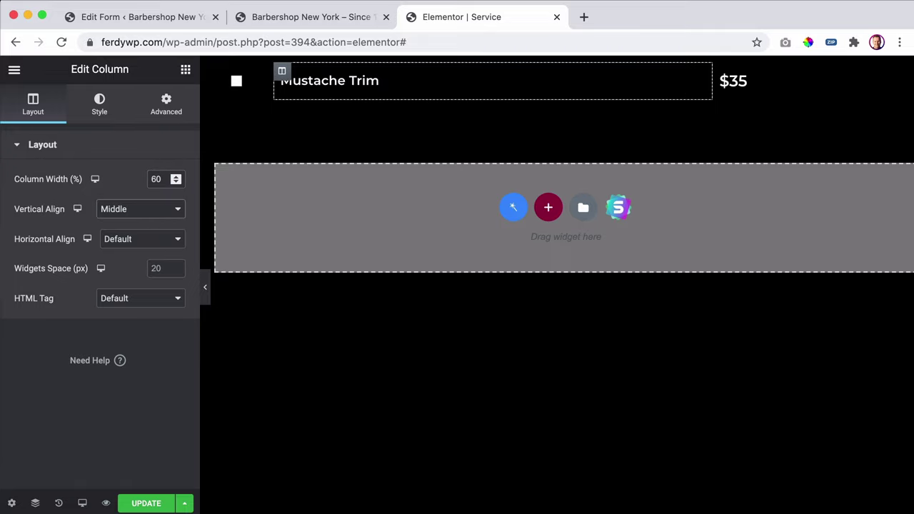
pyautogui.click(721, 70)
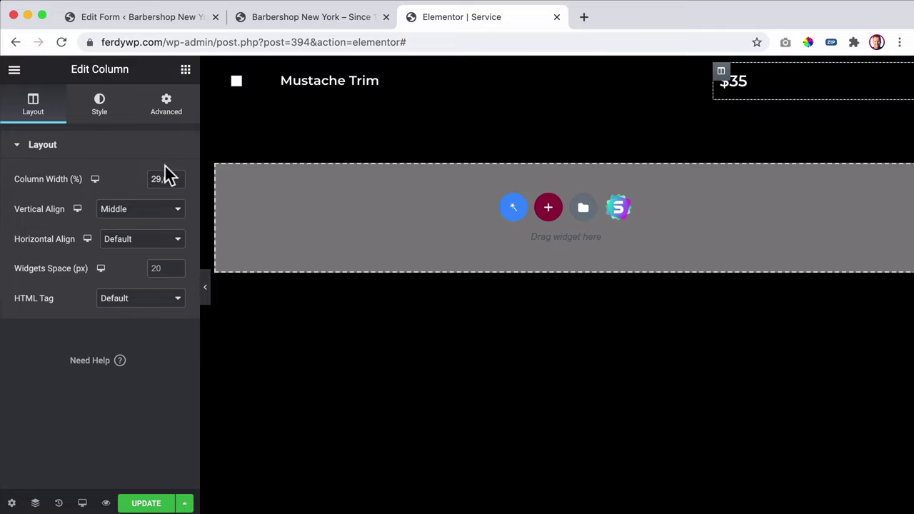
pyautogui.write('30')
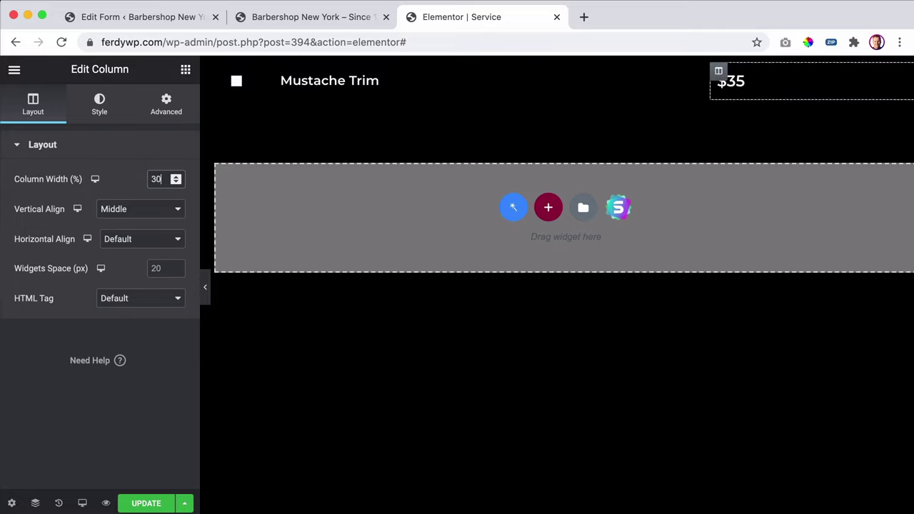
# - Align the price column to End, centre the $35 price in its box, and update the template
pyautogui.click(130, 238)
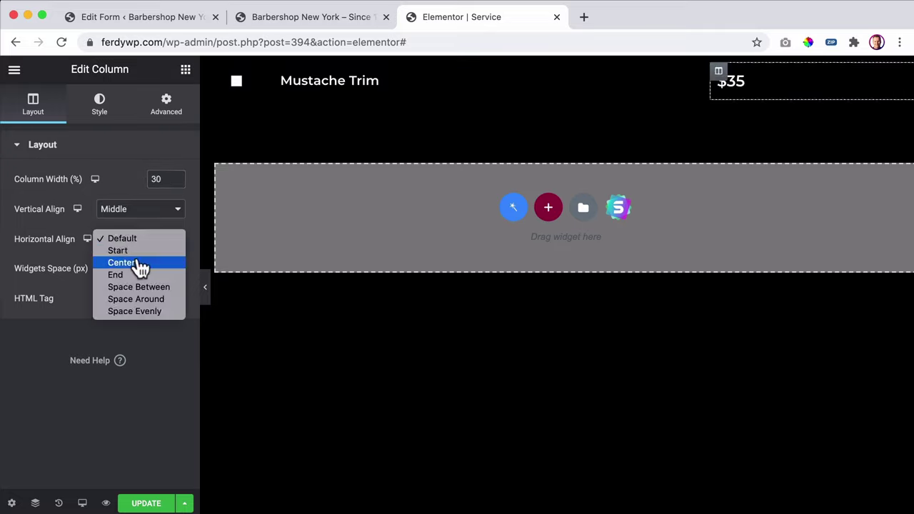
pyautogui.click(134, 274)
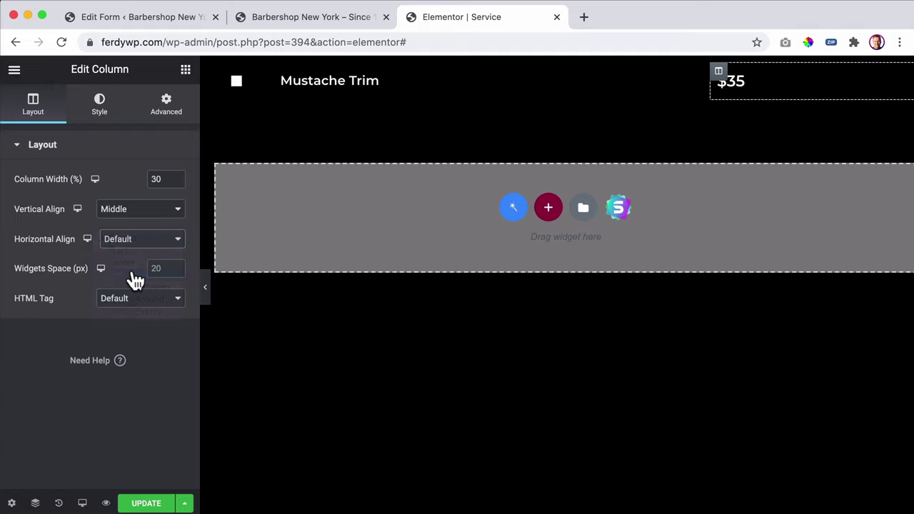
pyautogui.click(97, 108)
pyautogui.click(758, 88)
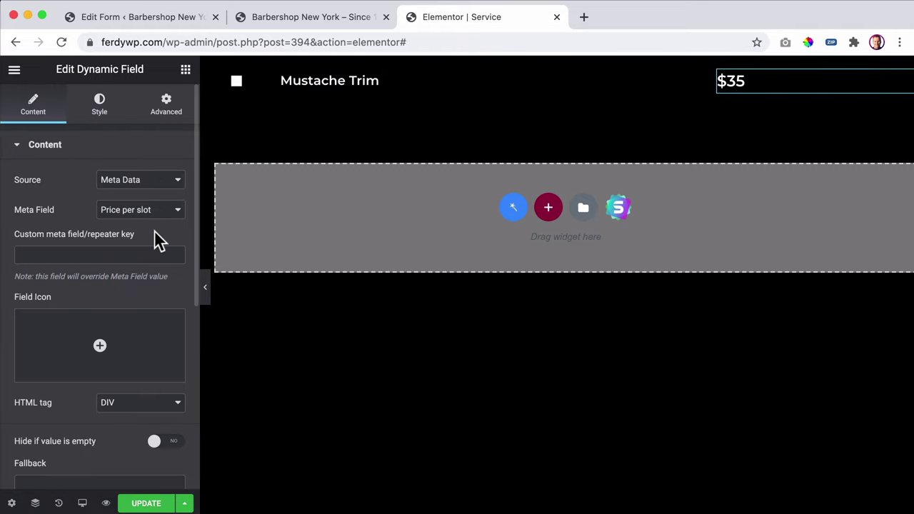
pyautogui.click(95, 111)
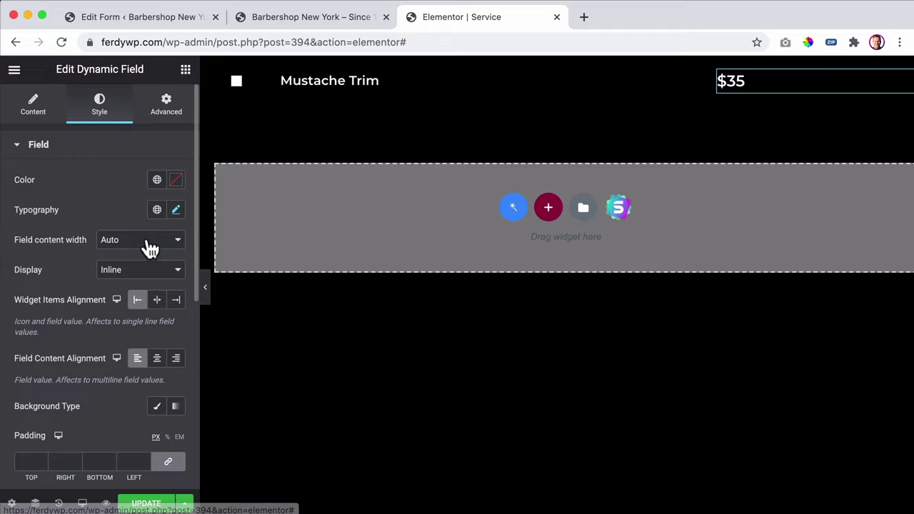
pyautogui.click(175, 300)
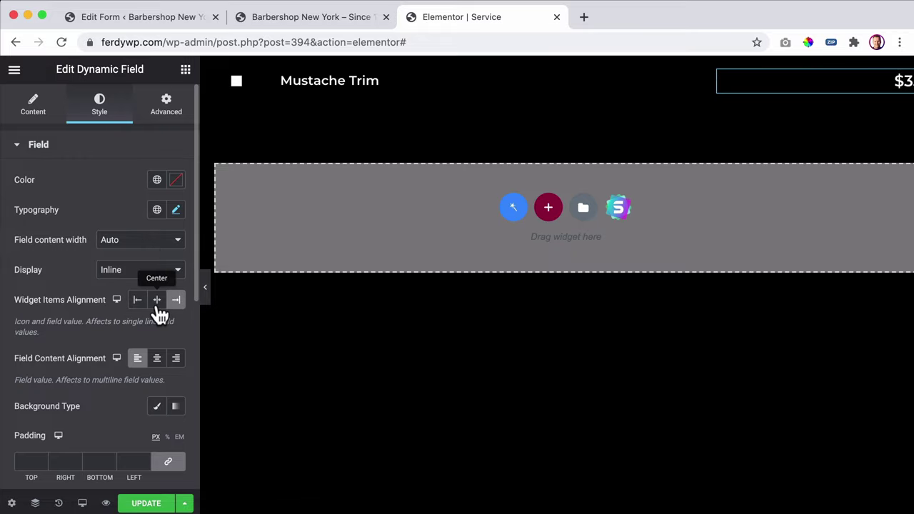
pyautogui.click(158, 307)
pyautogui.click(158, 502)
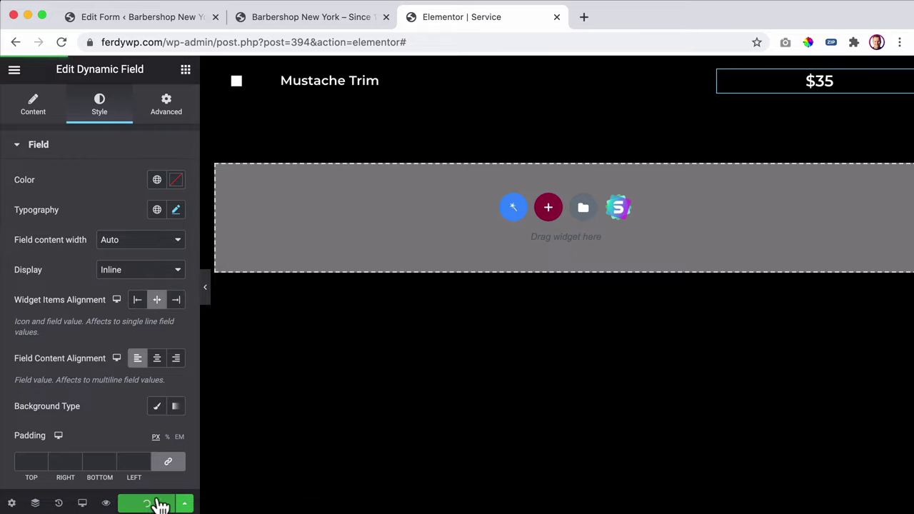
pyautogui.click(300, 20)
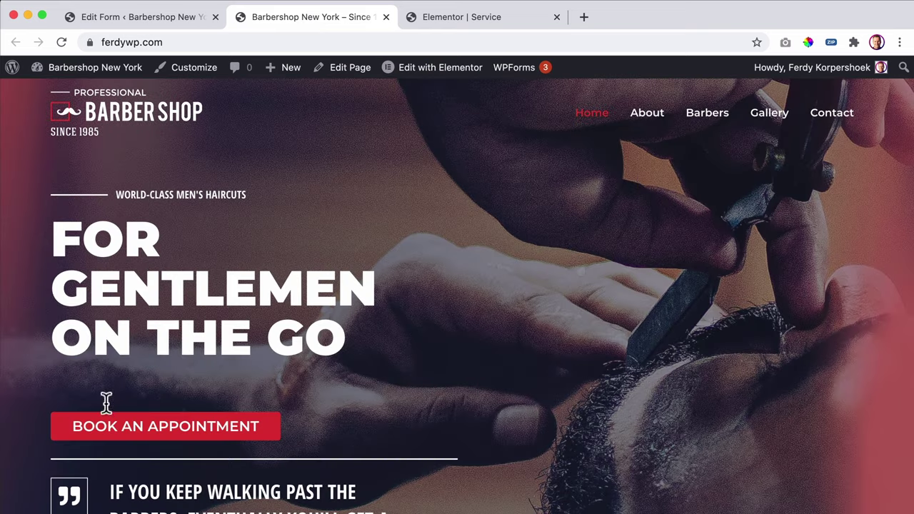
# - Open the Book an Appointment form and advance past the icon-free services to Select a Barber
pyautogui.click(133, 428)
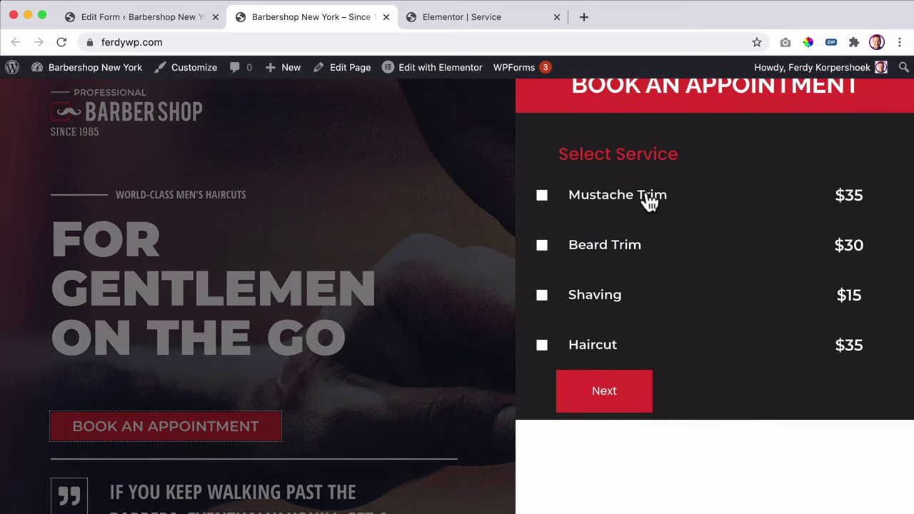
pyautogui.click(603, 251)
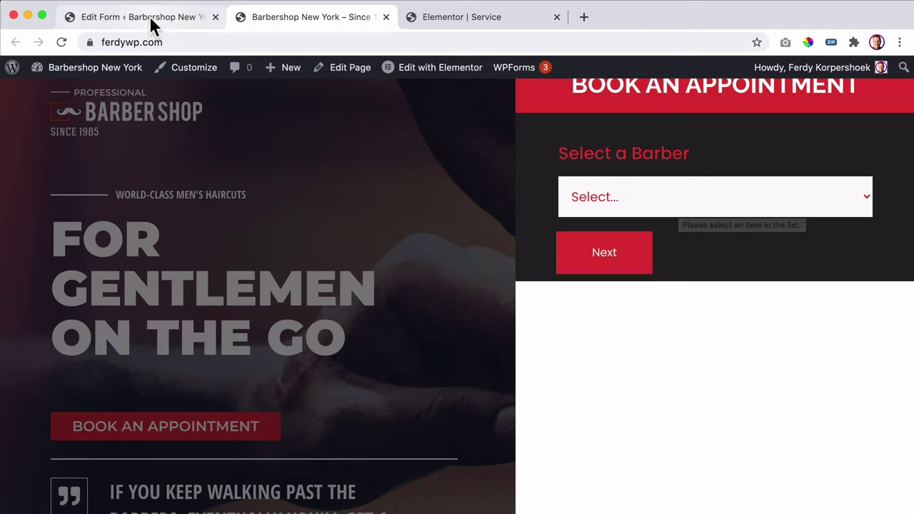
# - Go to JetEngine Listings and close the old front-end and Service editor tabs
pyautogui.click(179, 22)
pyautogui.scroll(-2, 185, 172)
pyautogui.scroll(-15, 184, 172)
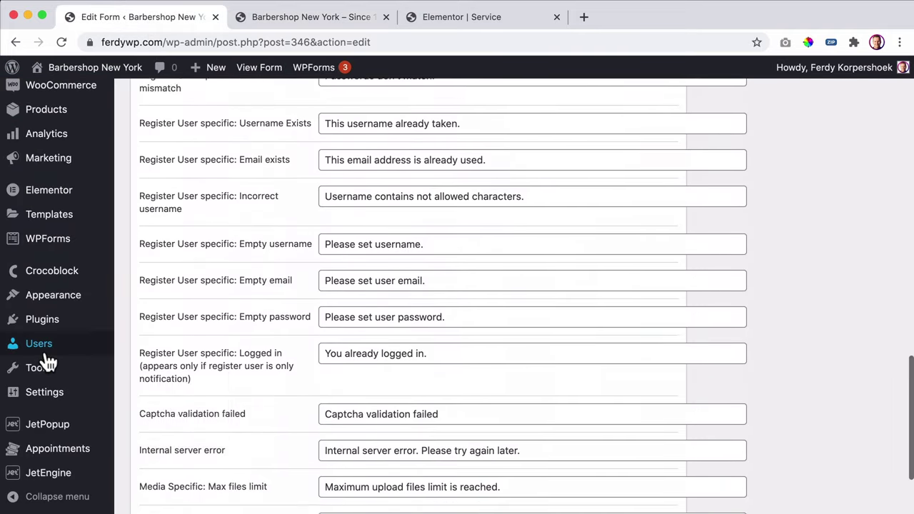
pyautogui.moveTo(56, 384)
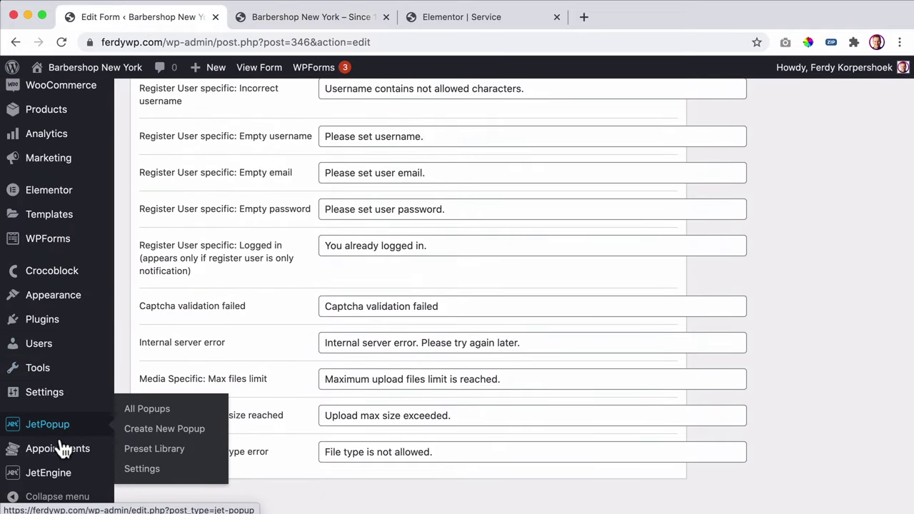
pyautogui.moveTo(53, 472)
pyautogui.click(142, 349)
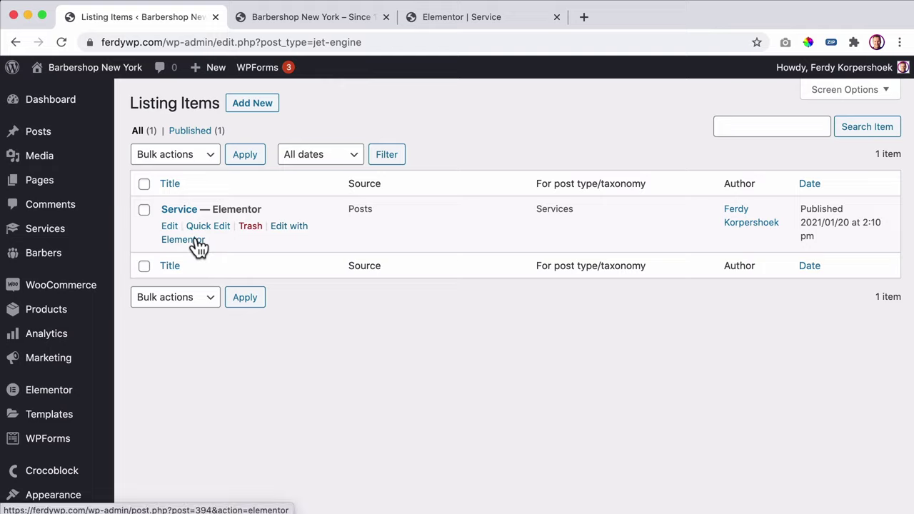
pyautogui.click(195, 244)
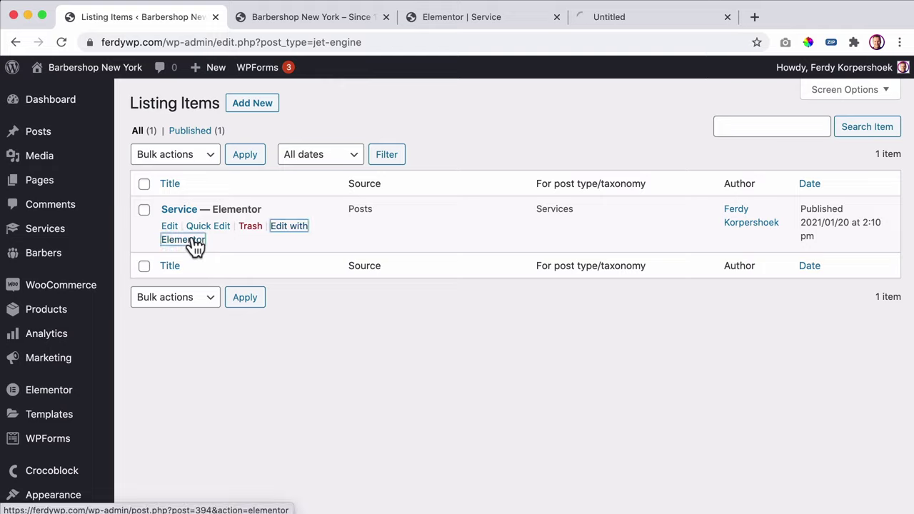
pyautogui.click(386, 16)
pyautogui.click(385, 16)
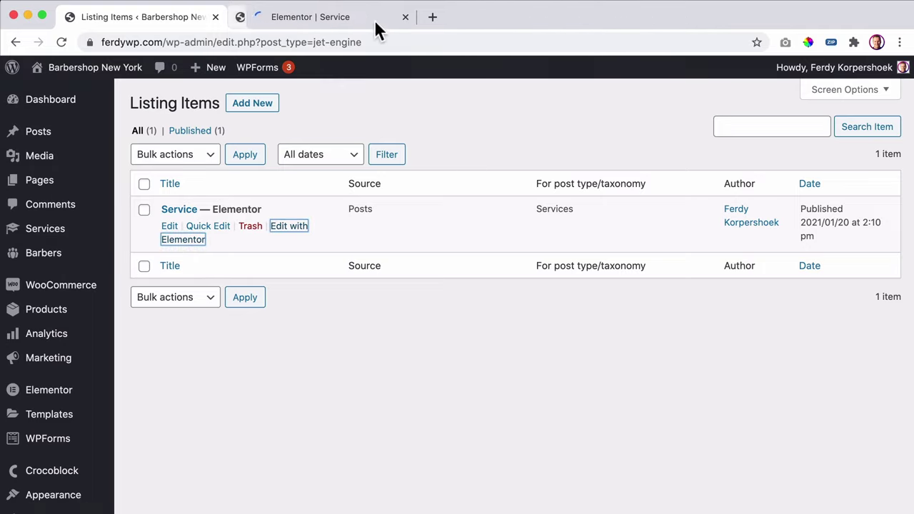
# - Create a Posts listing item for the Barbers post type named 'Barbers'
pyautogui.click(253, 103)
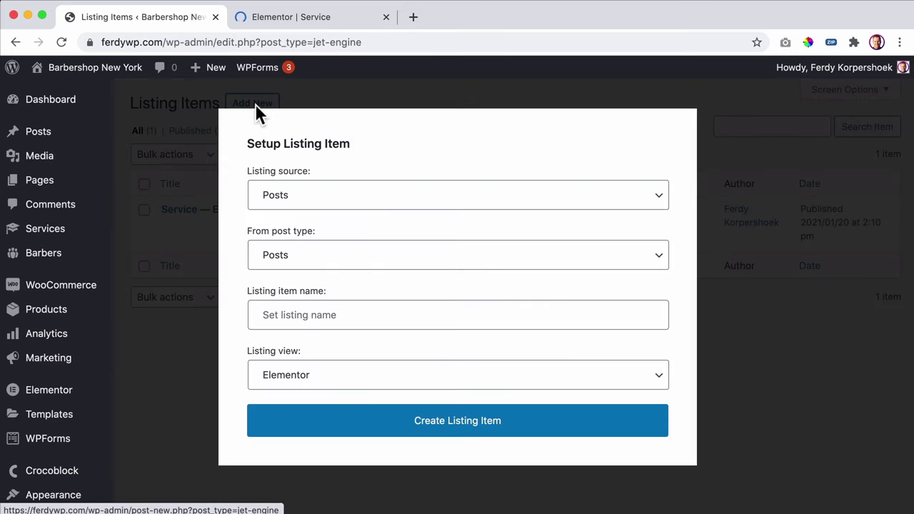
pyautogui.click(335, 195)
pyautogui.click(319, 198)
pyautogui.click(330, 257)
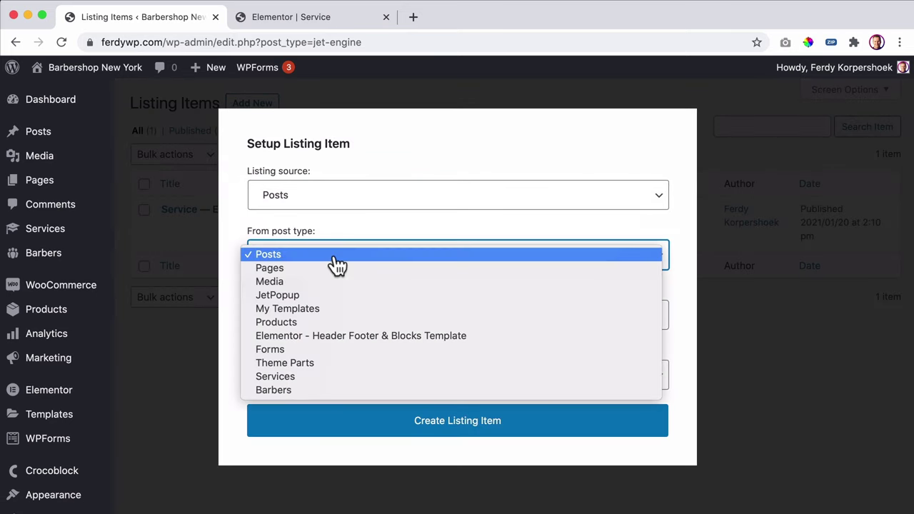
pyautogui.click(307, 390)
pyautogui.click(335, 314)
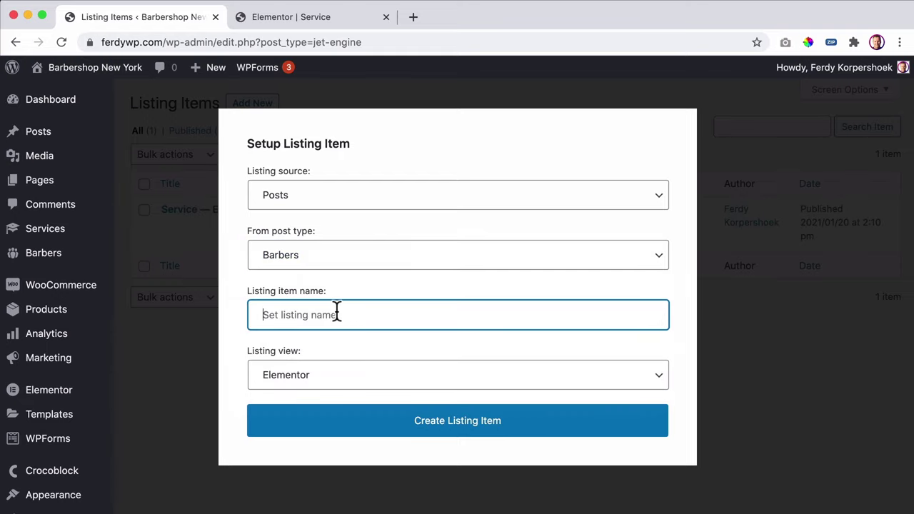
pyautogui.write('Barbers')
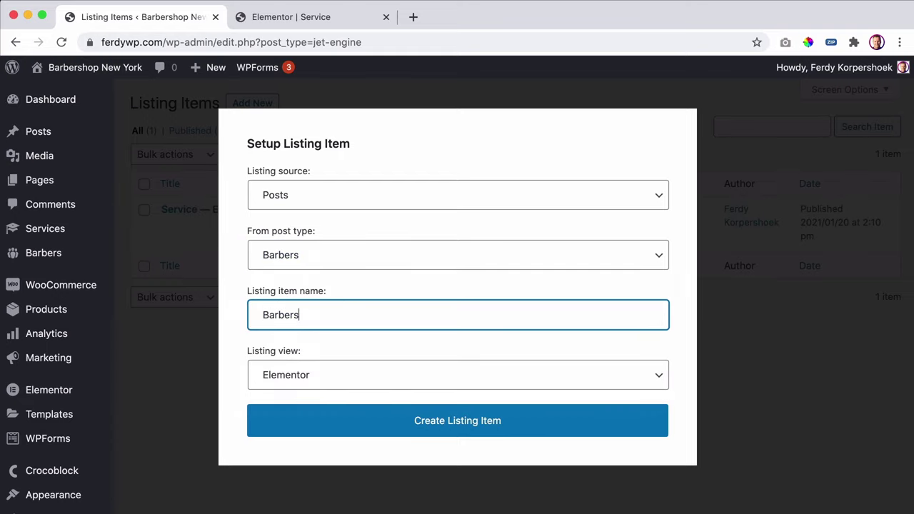
pyautogui.click(459, 425)
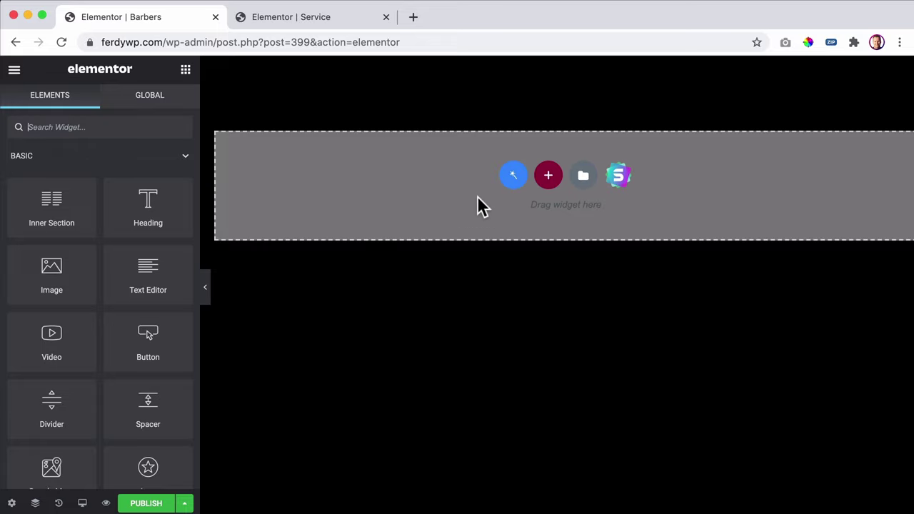
# - Copy the Mustache Trim $35 row from the Service listing and paste it into Barbers
pyautogui.click(316, 26)
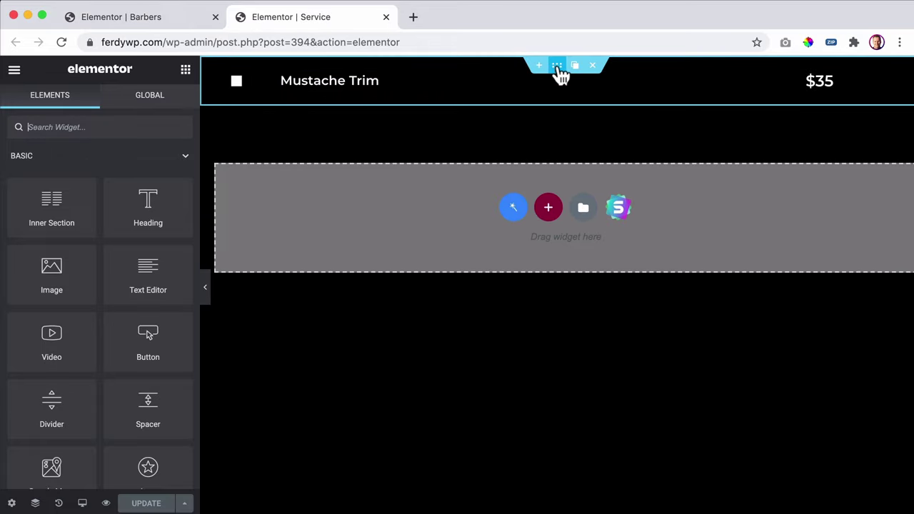
pyautogui.rightClick(561, 74)
pyautogui.click(586, 133)
pyautogui.click(181, 21)
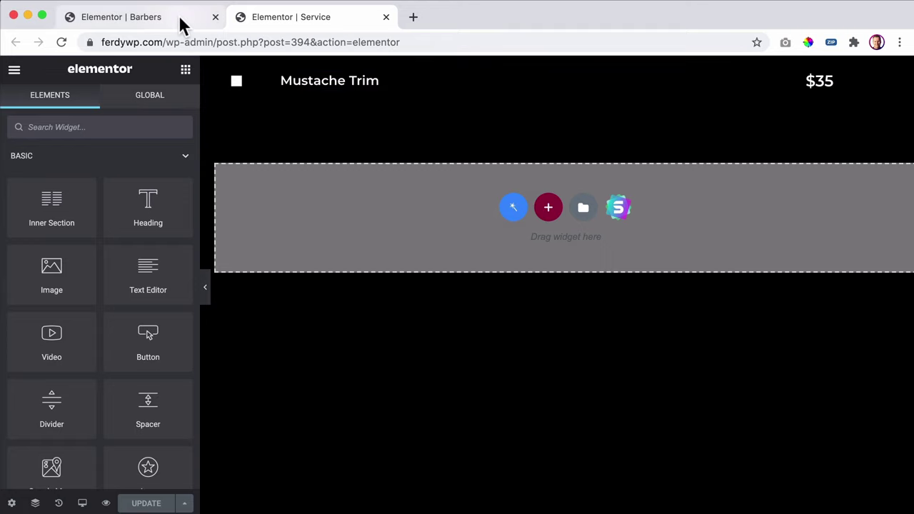
pyautogui.rightClick(479, 138)
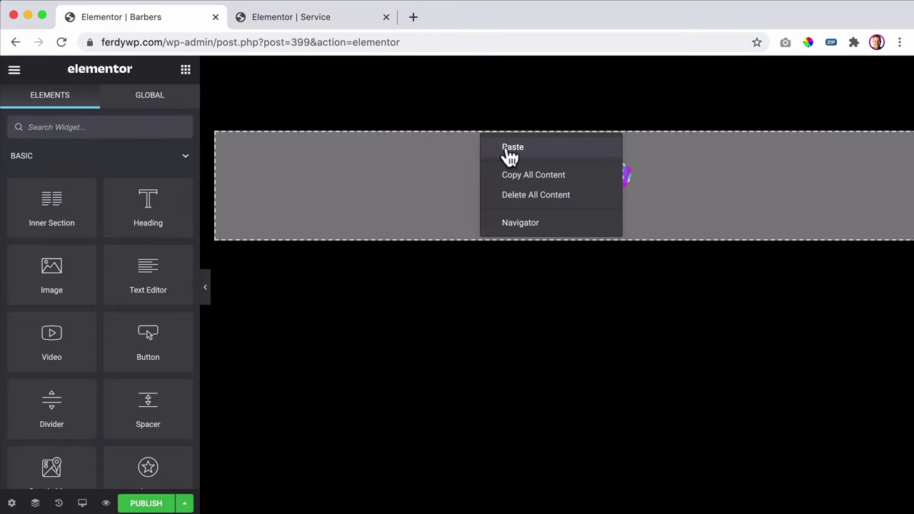
pyautogui.click(507, 150)
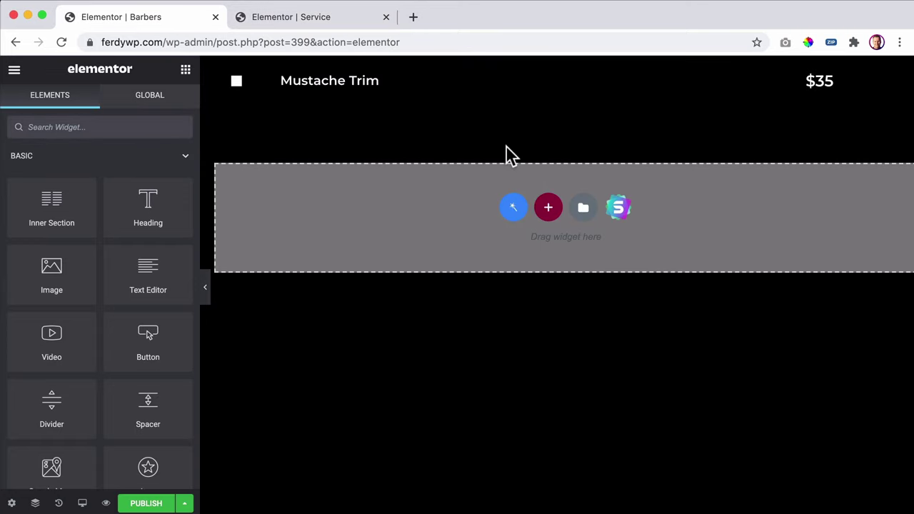
# - Duplicate a column, remove its Roy text, and drop a Dynamic Image widget into it
pyautogui.click(300, 72)
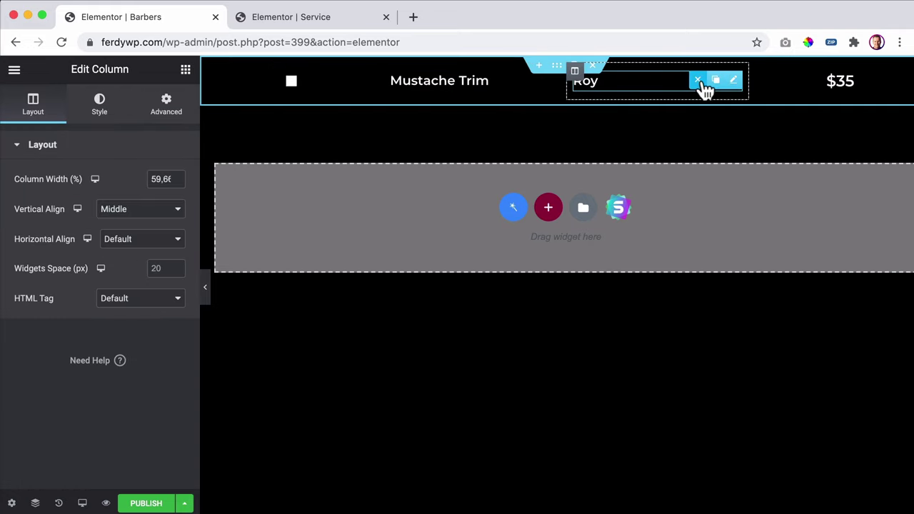
pyautogui.click(704, 90)
pyautogui.click(185, 70)
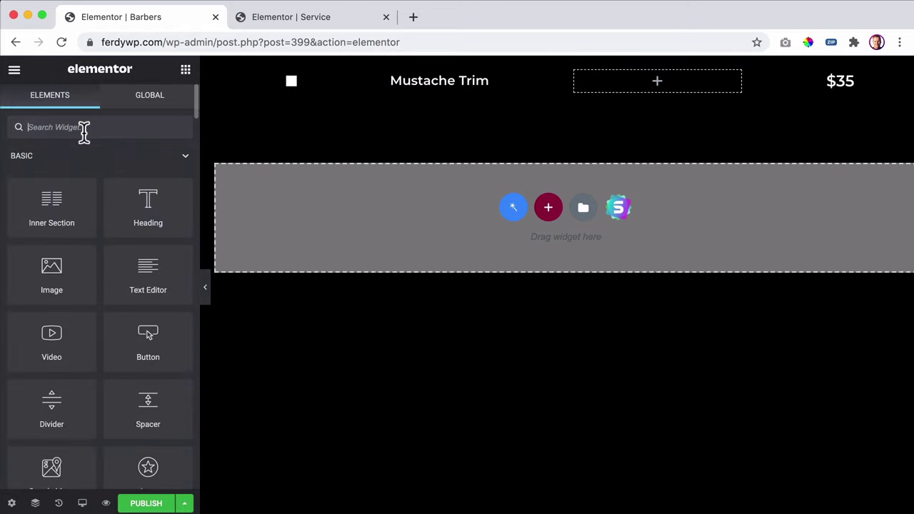
pyautogui.write('dynamic')
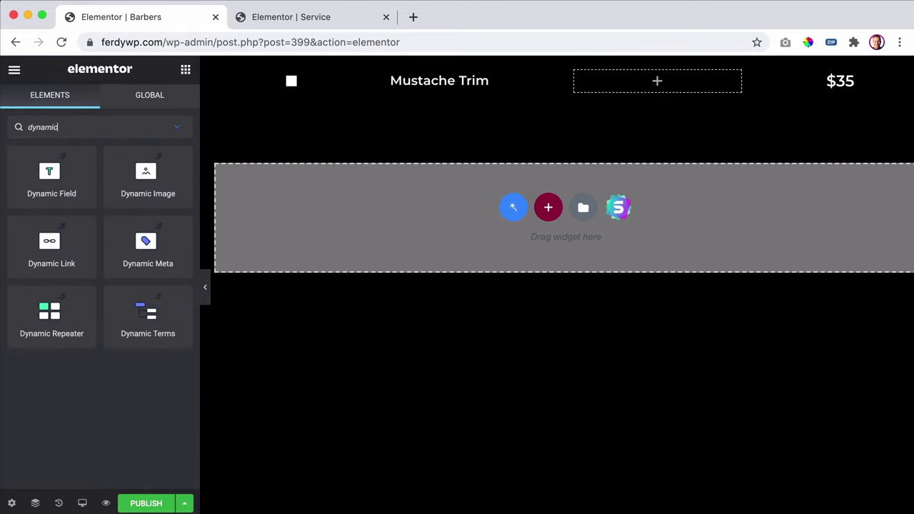
pyautogui.moveTo(115, 192); pyautogui.dragTo(677, 82)
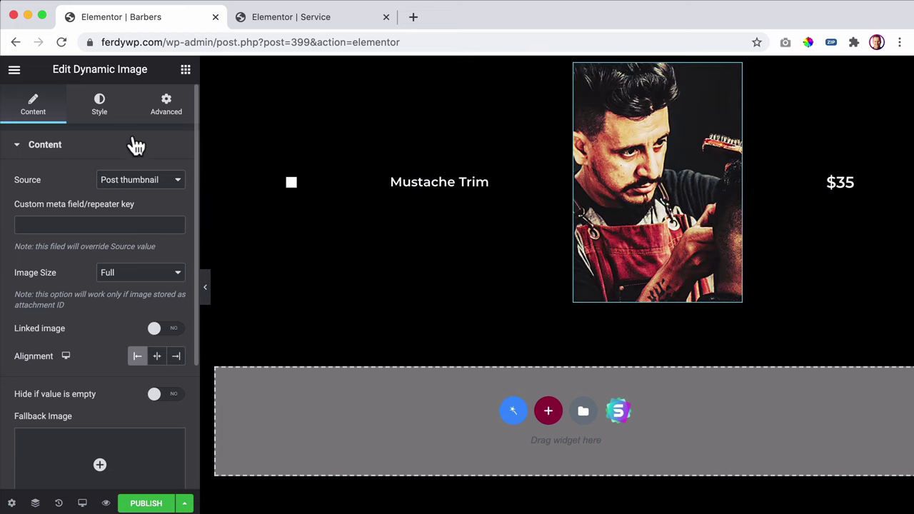
# - Centre the barber photo within its column, leaving its border type as None
pyautogui.click(104, 114)
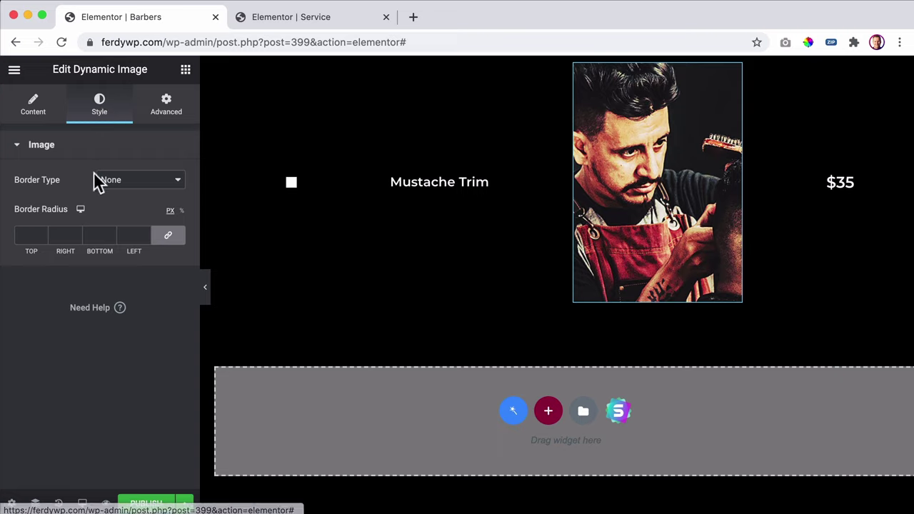
pyautogui.click(132, 189)
pyautogui.click(68, 175)
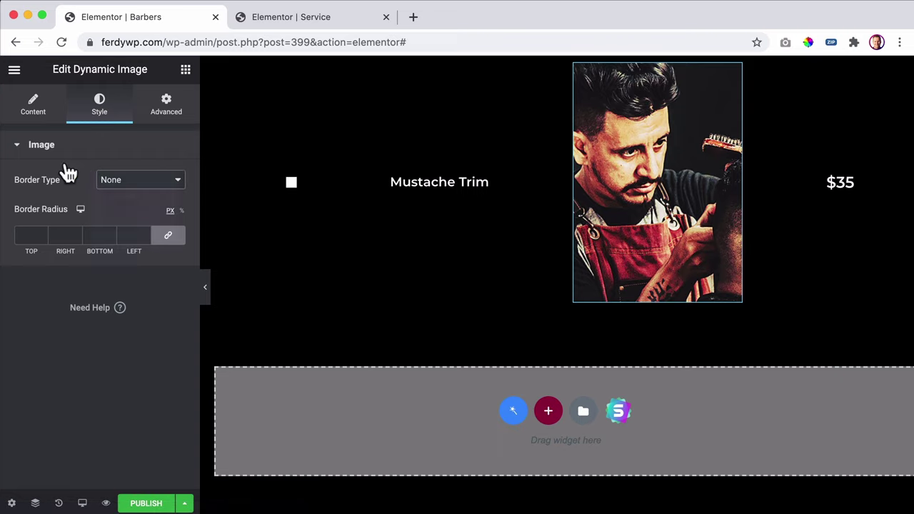
pyautogui.click(34, 113)
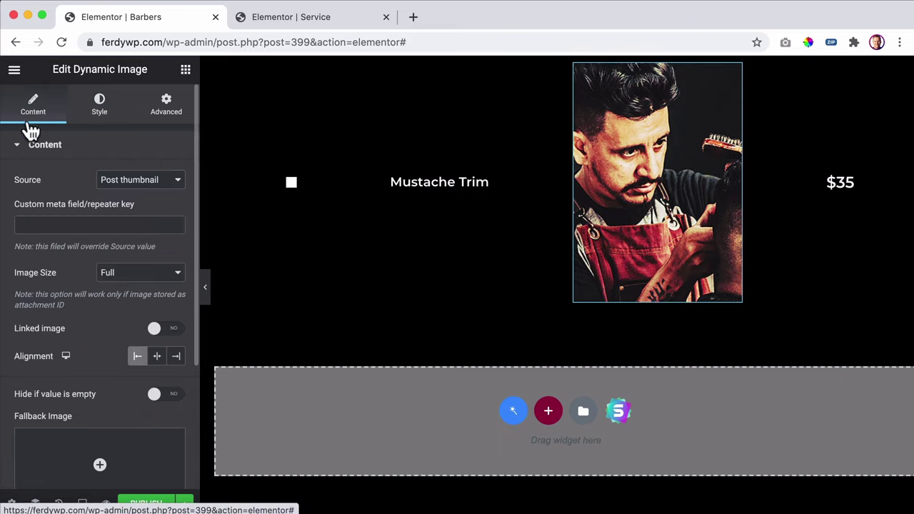
pyautogui.click(157, 360)
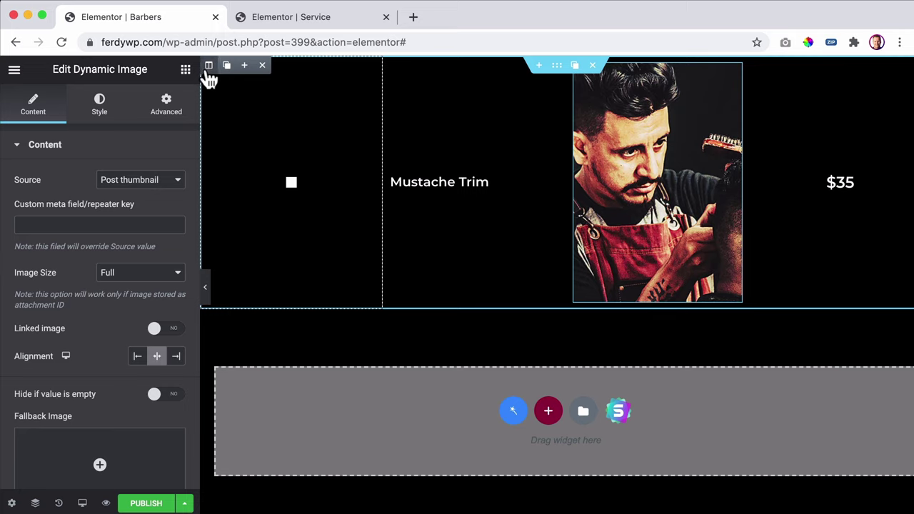
# - Delete the $35 price column and keep the Mustache Trim field's source as post data
pyautogui.click(208, 65)
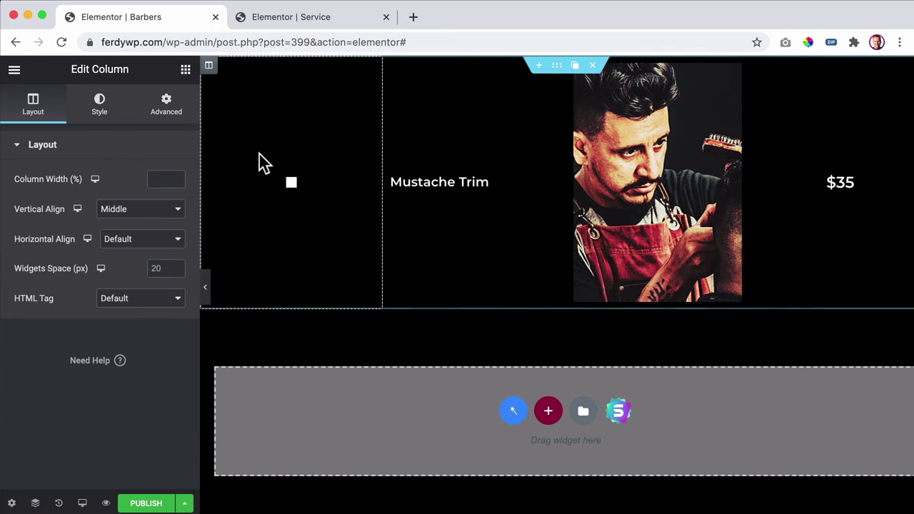
pyautogui.moveTo(758, 75)
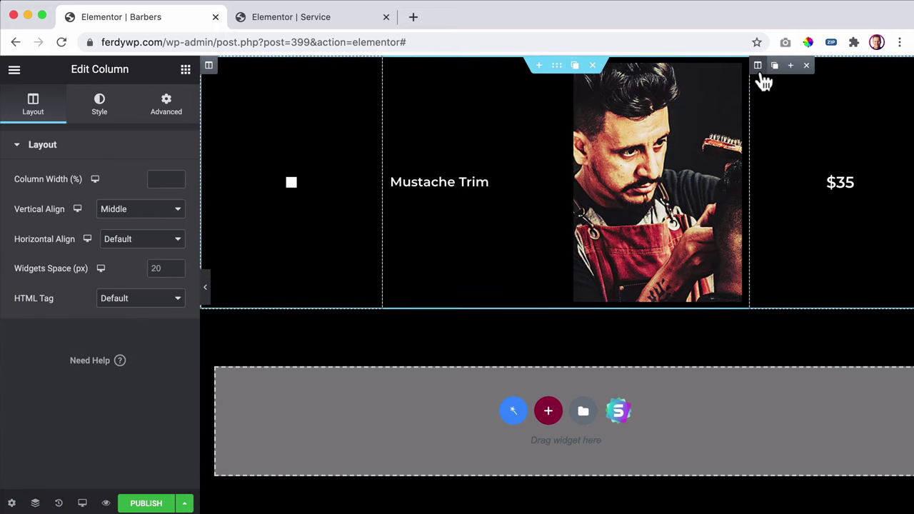
pyautogui.click(811, 65)
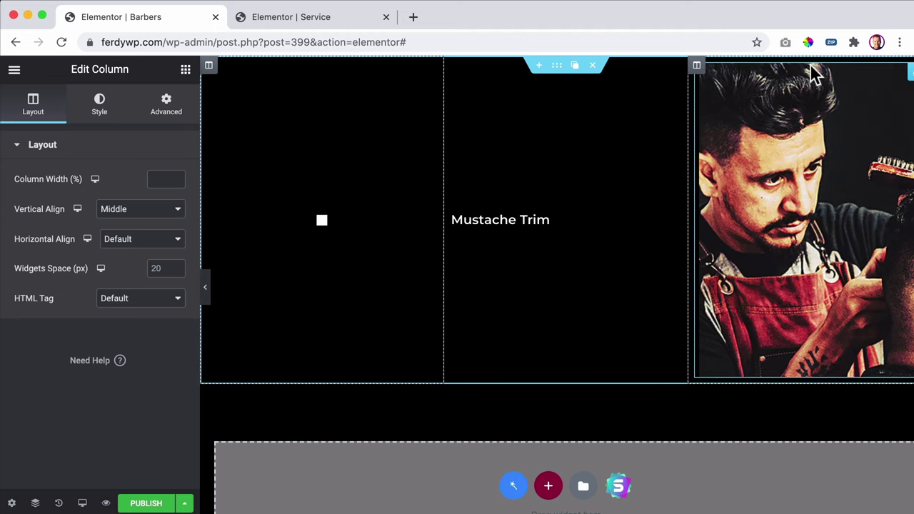
pyautogui.click(529, 218)
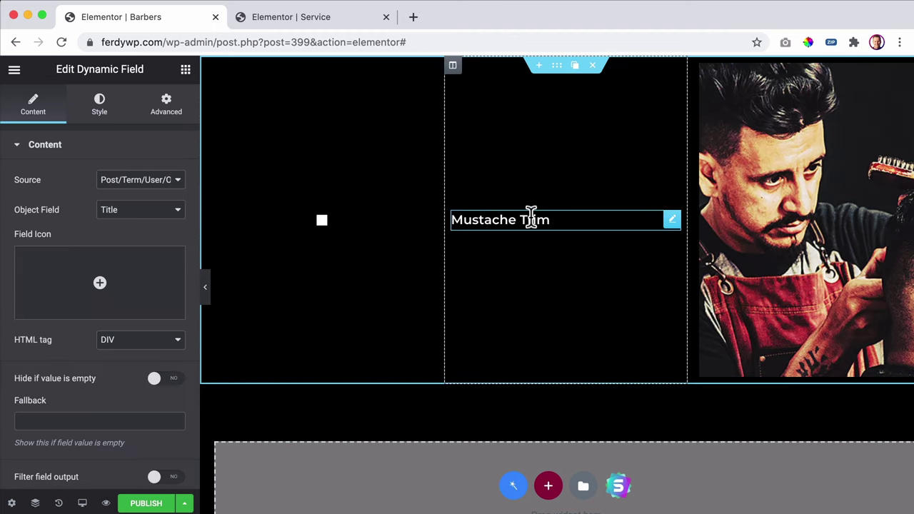
pyautogui.click(127, 187)
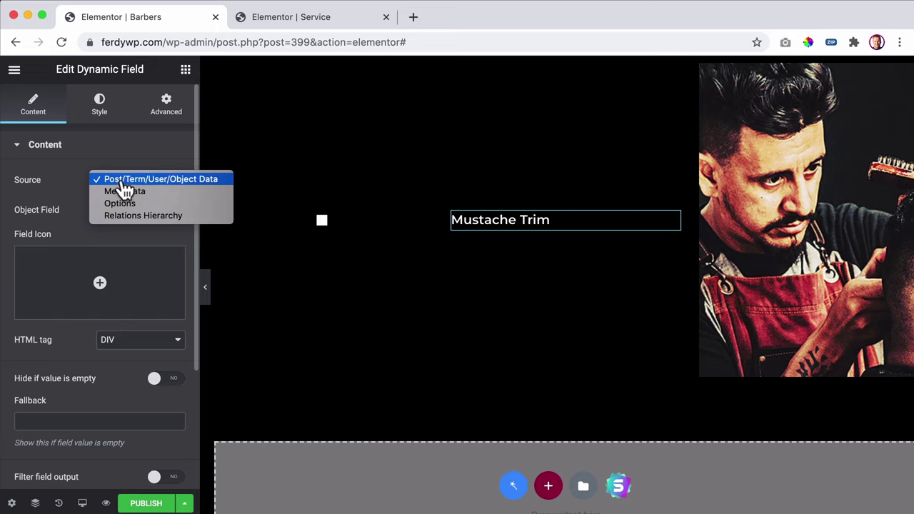
pyautogui.click(125, 181)
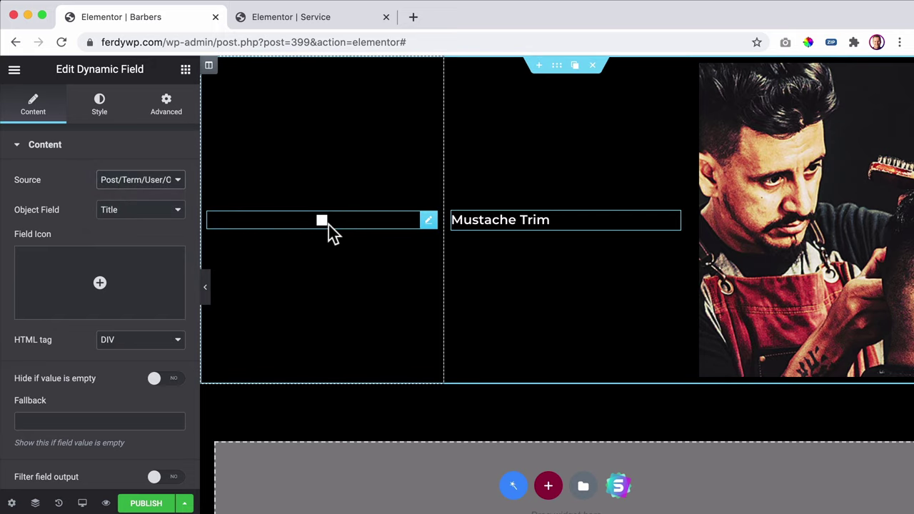
# - Set the checkbox, title and photo column widths to 10%, 80% and 10%
pyautogui.click(355, 224)
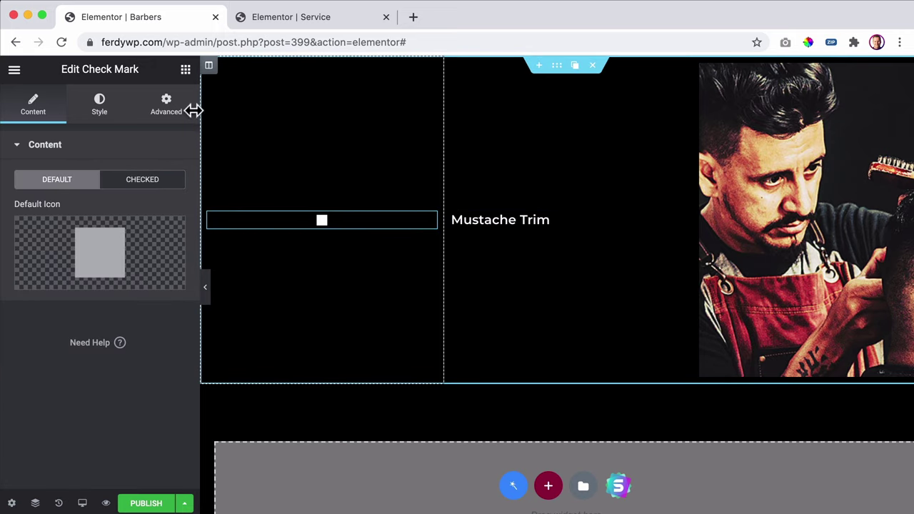
pyautogui.click(209, 65)
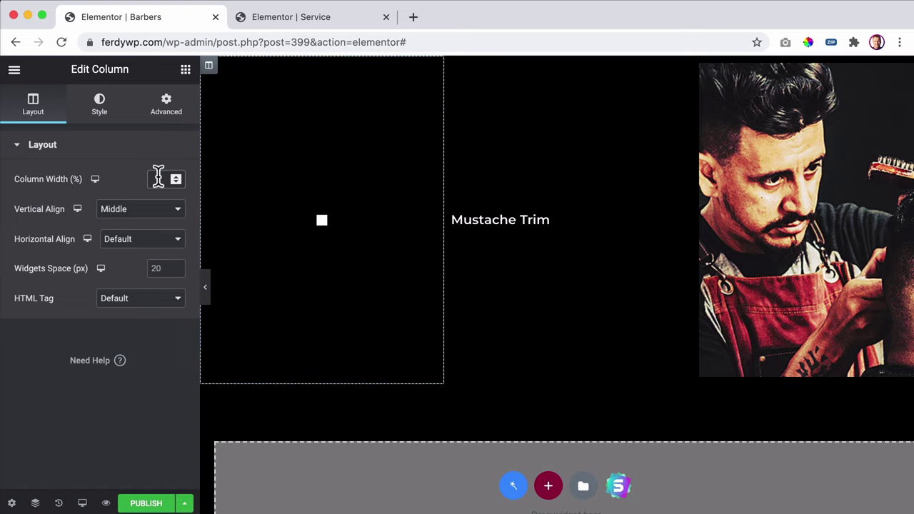
pyautogui.write('10')
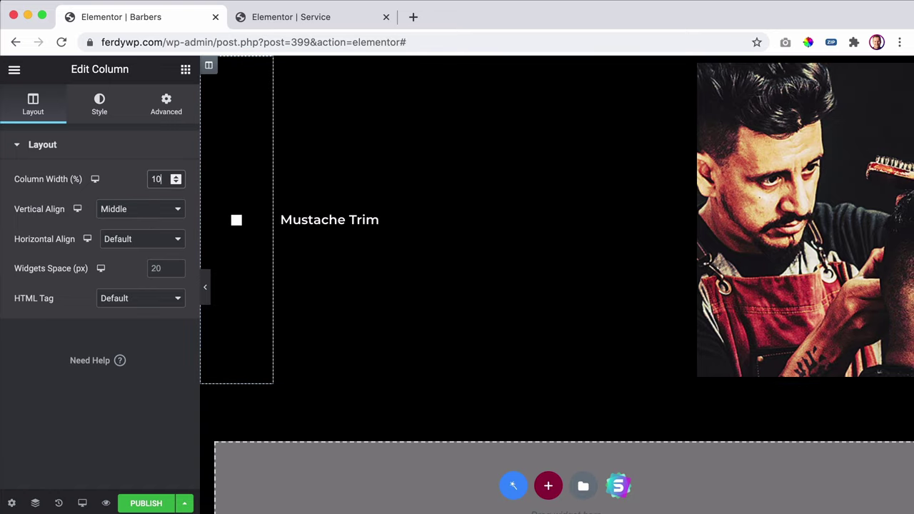
pyautogui.click(282, 67)
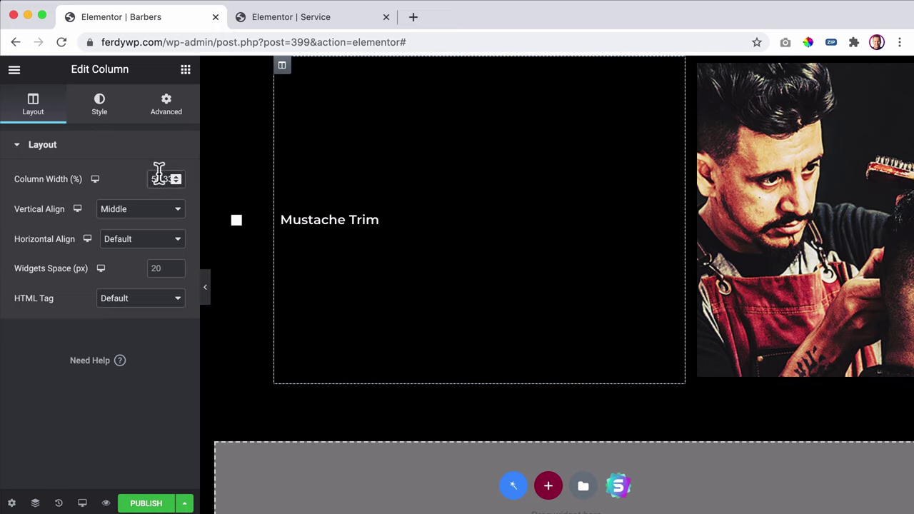
pyautogui.write('50')
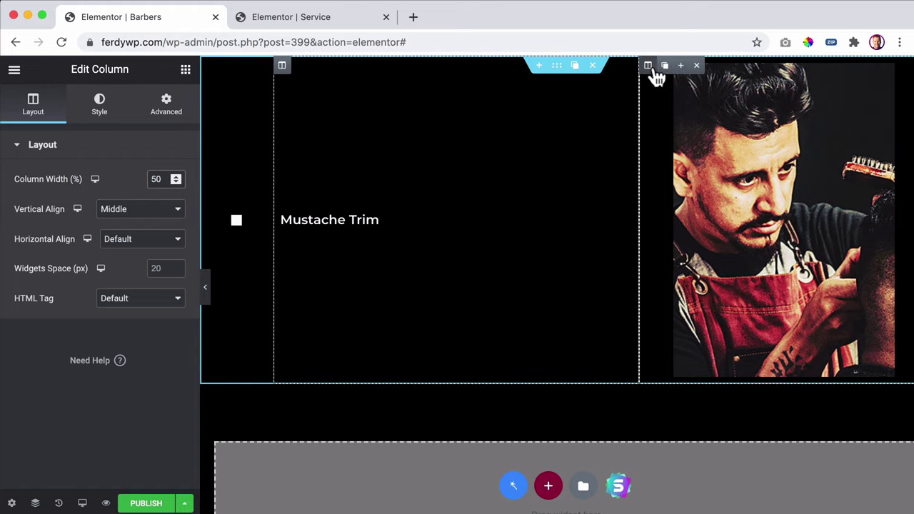
pyautogui.click(649, 66)
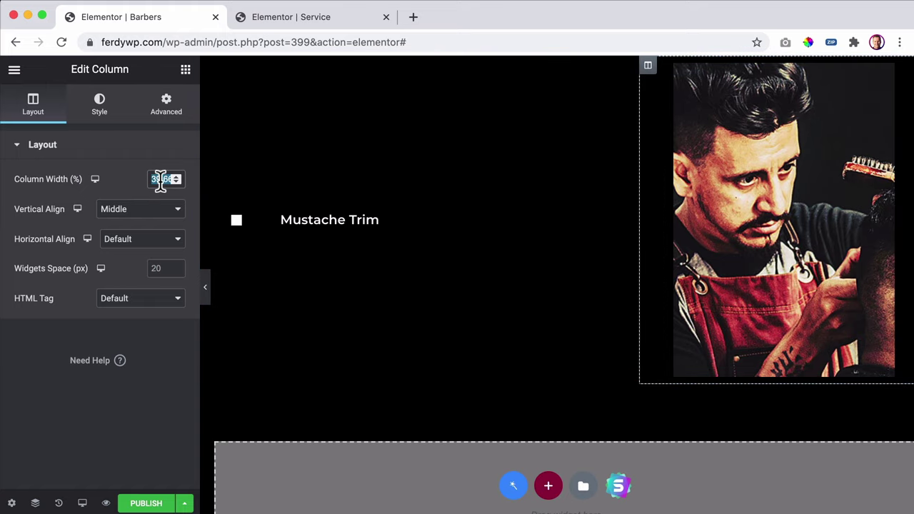
pyautogui.write('40')
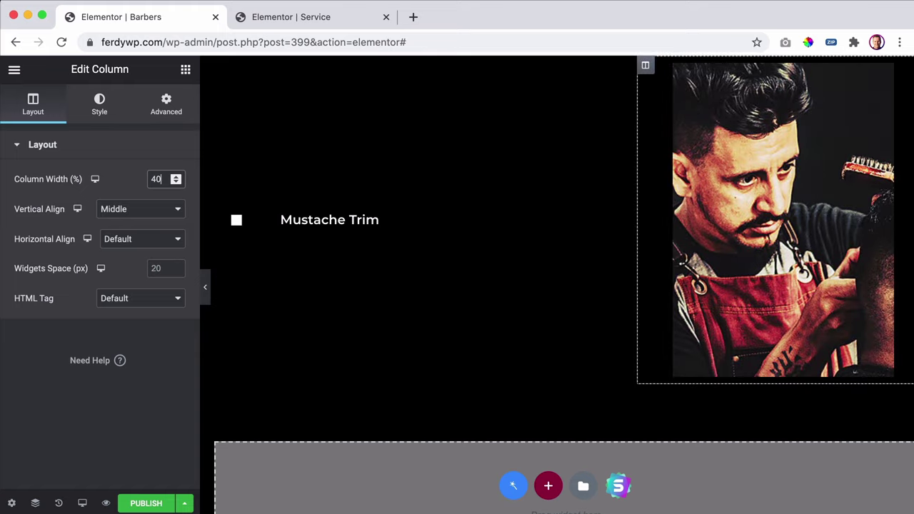
pyautogui.press('BackSpace')
pyautogui.press('BackSpace')
pyautogui.write('10')
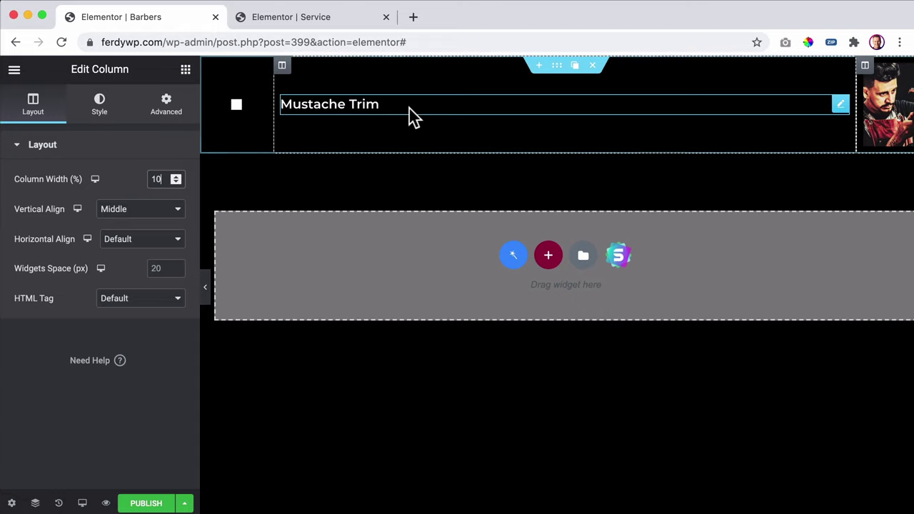
pyautogui.click(281, 67)
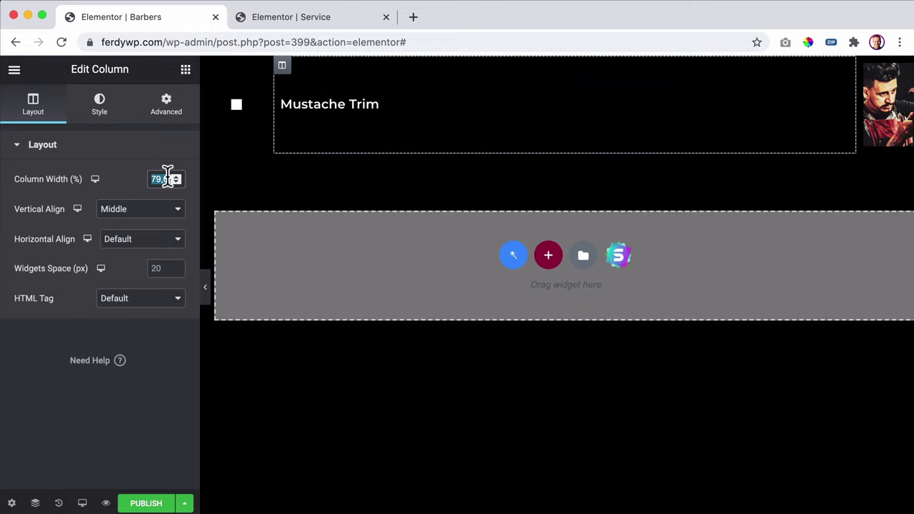
pyautogui.write('80')
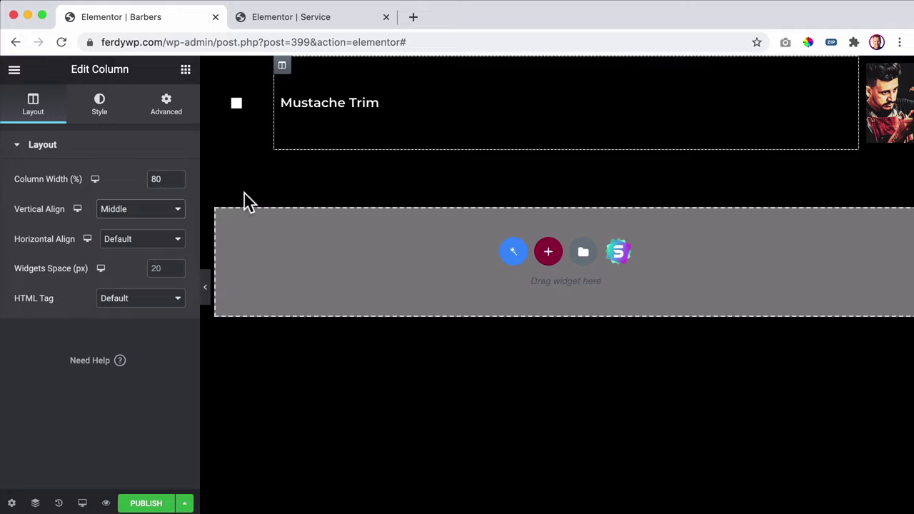
# - Adjust the photo column's border radius, switching its unit to percent
pyautogui.click(102, 117)
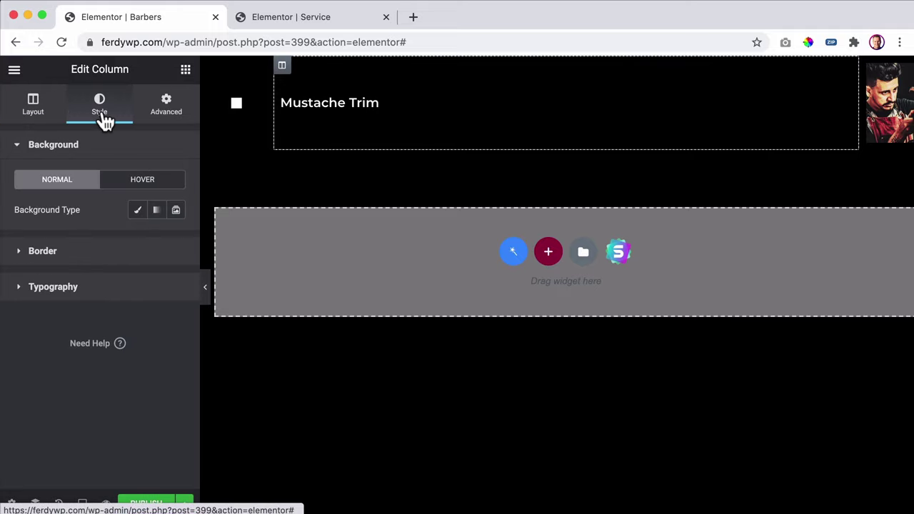
pyautogui.click(63, 251)
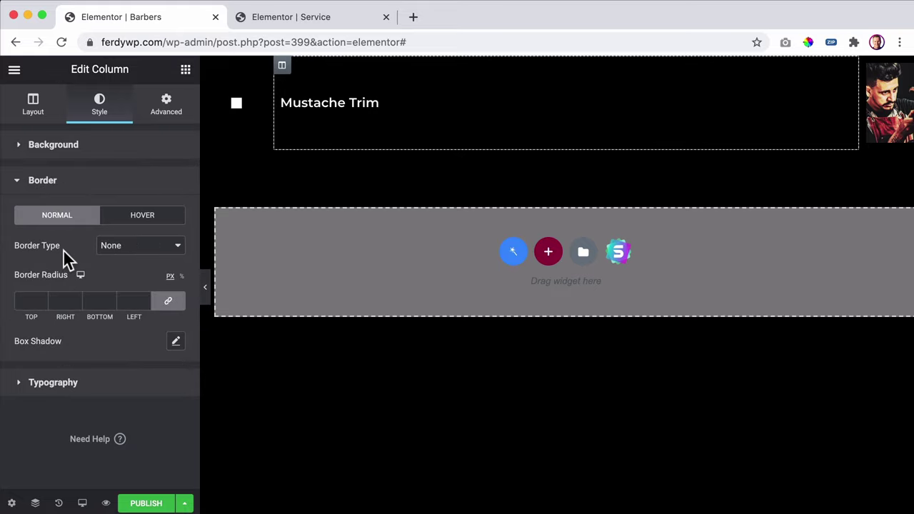
pyautogui.click(26, 300)
pyautogui.write('1')
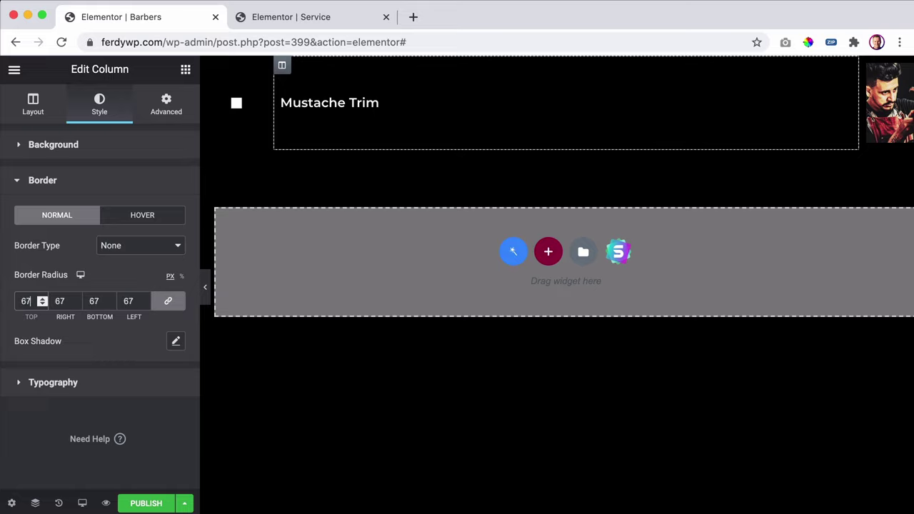
pyautogui.click(126, 250)
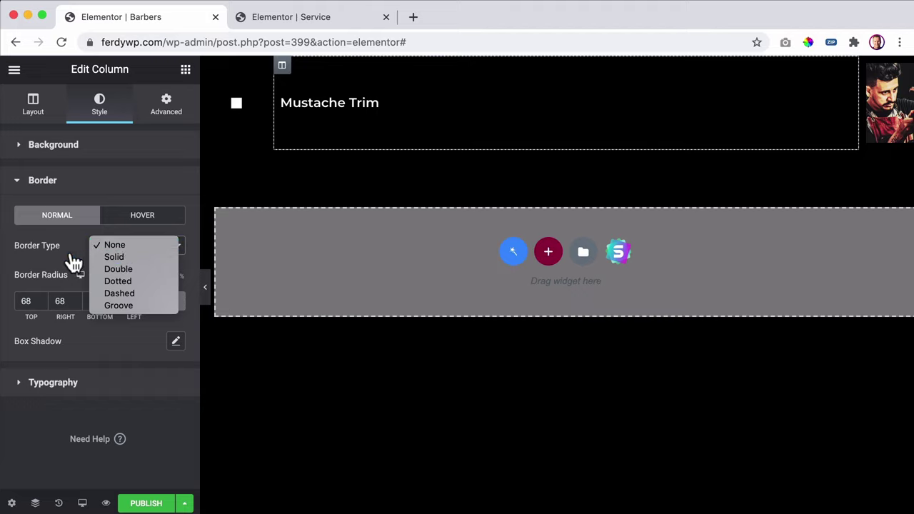
pyautogui.click(27, 295)
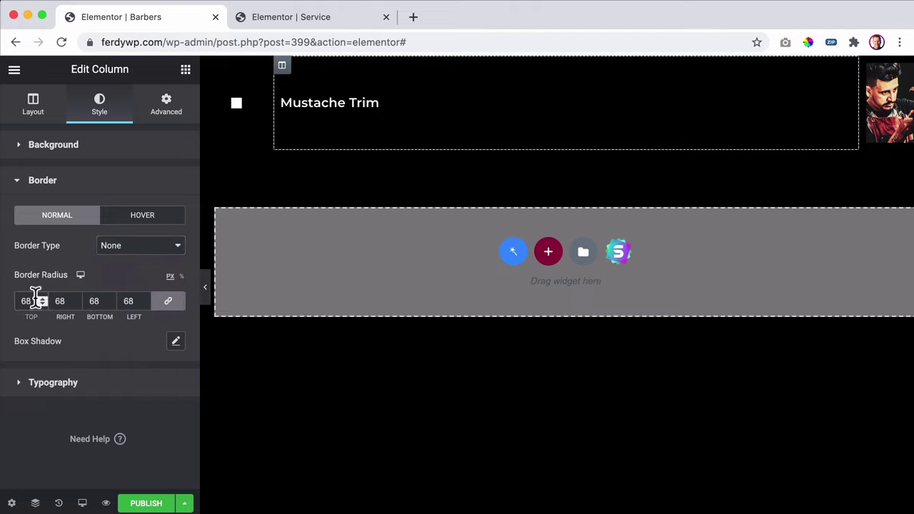
pyautogui.click(181, 276)
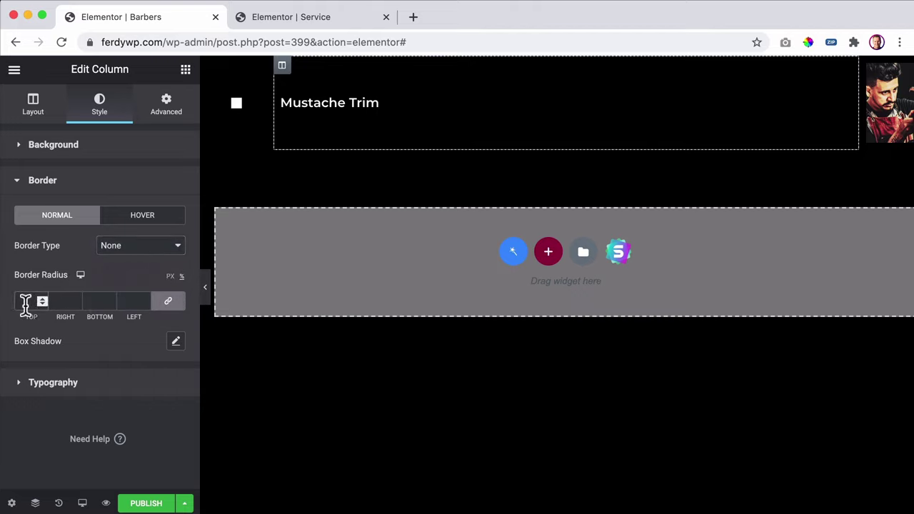
pyautogui.doubleClick(57, 306)
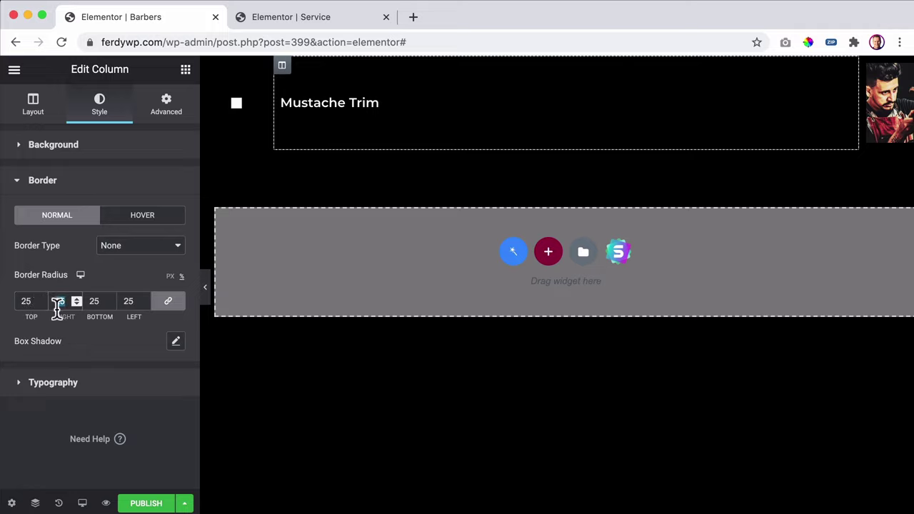
pyautogui.click(107, 278)
# - Give the barber photo a 50% border radius on all corners and publish the listing
pyautogui.click(898, 115)
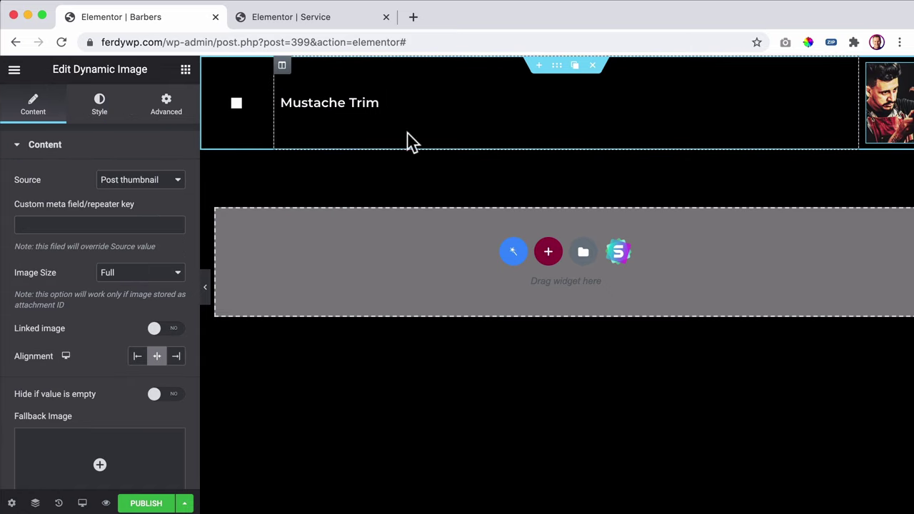
pyautogui.click(102, 107)
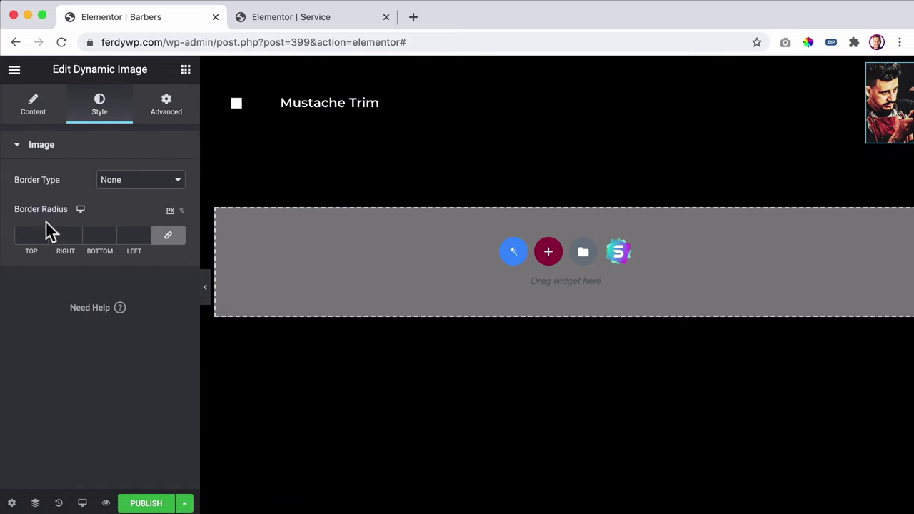
pyautogui.click(181, 210)
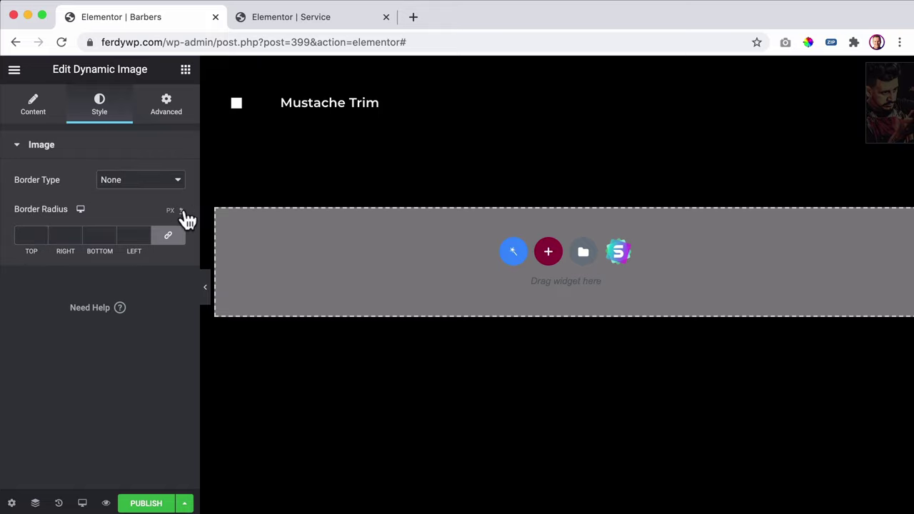
pyautogui.click(17, 234)
pyautogui.write('25')
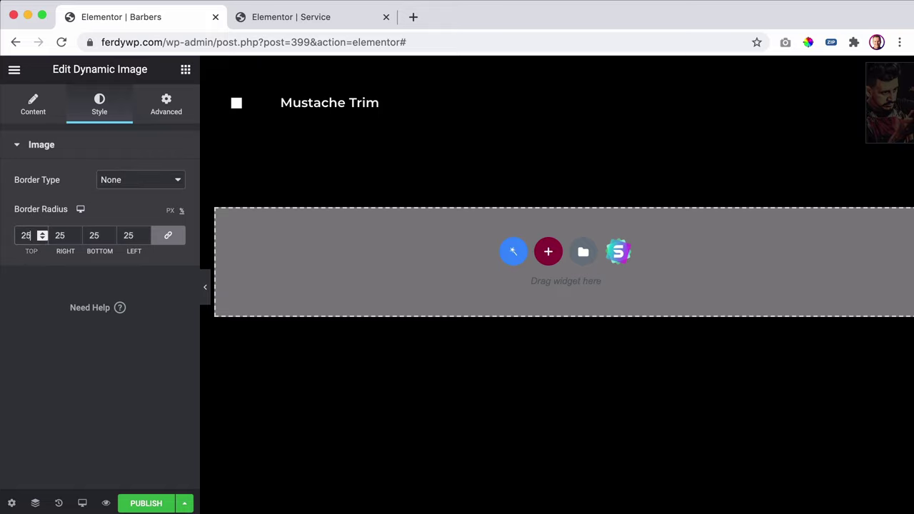
pyautogui.press('Tab')
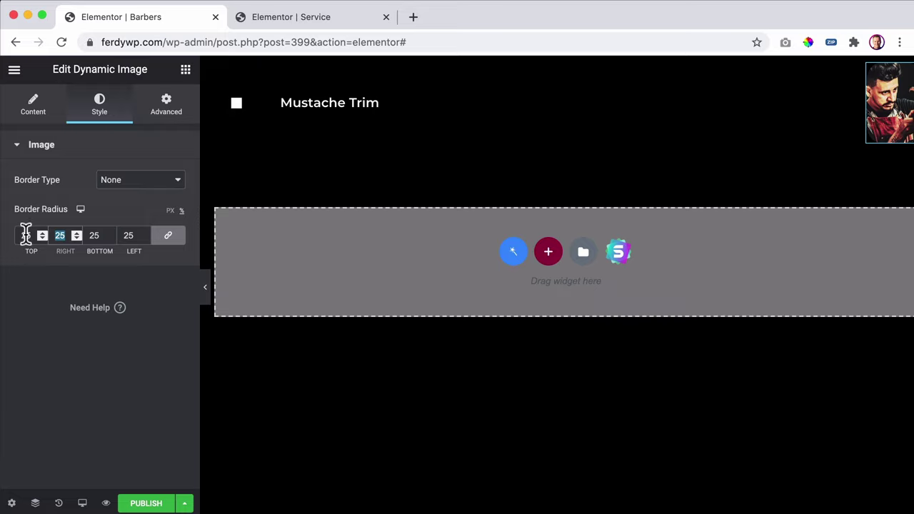
pyautogui.doubleClick(27, 235)
pyautogui.write('50')
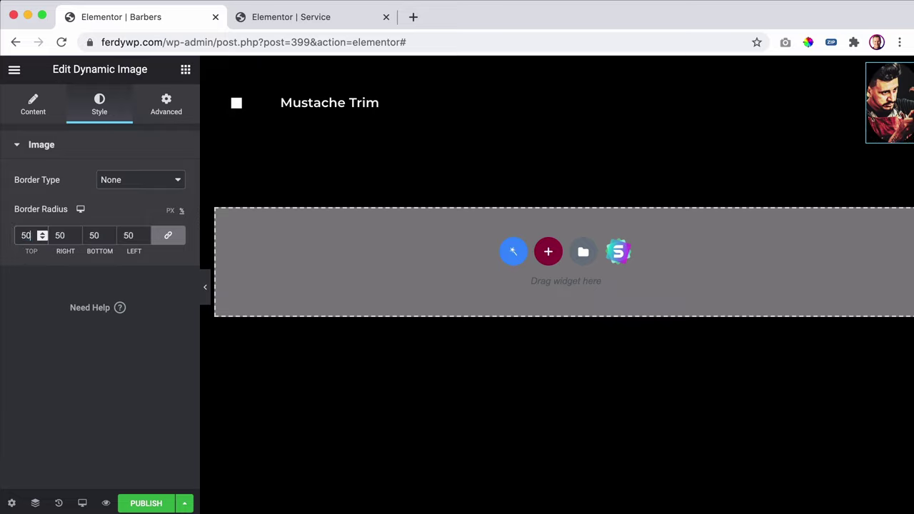
pyautogui.press('Tab')
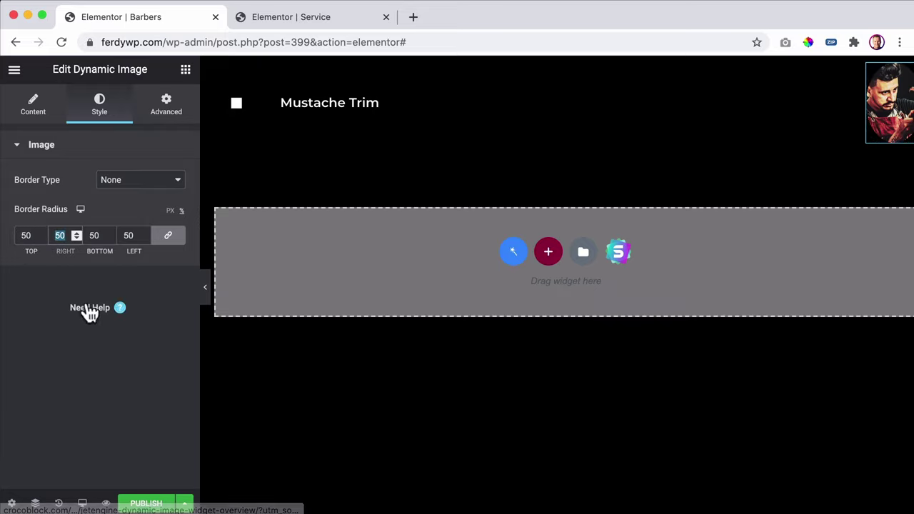
pyautogui.click(147, 503)
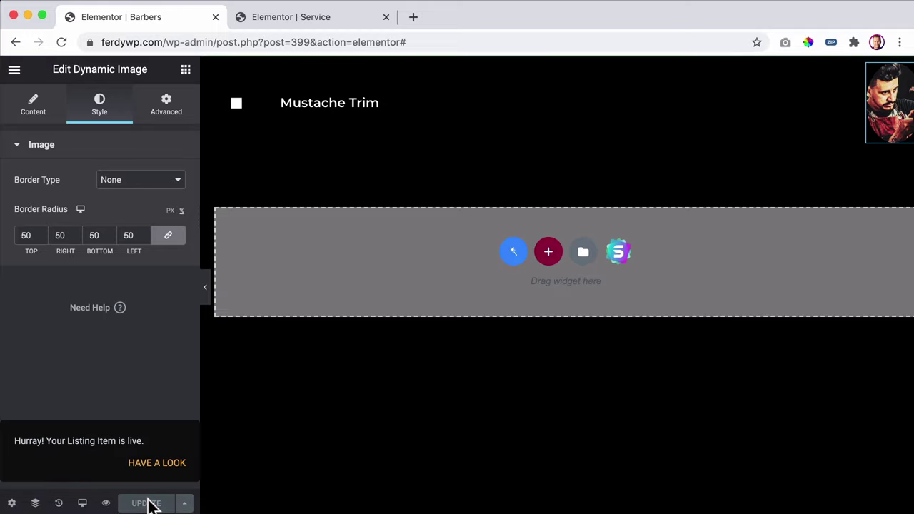
pyautogui.click(14, 69)
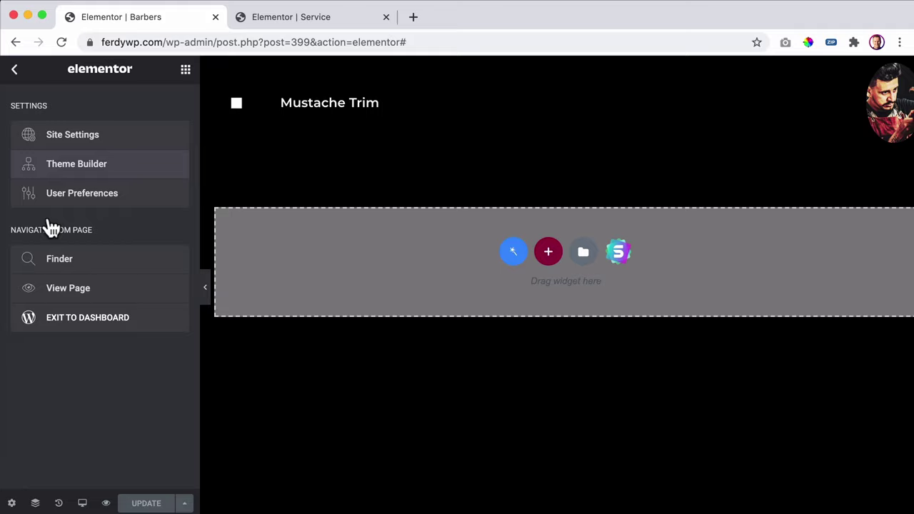
# - Exit Elementor to the dashboard and update the Barbers listing item
pyautogui.click(86, 328)
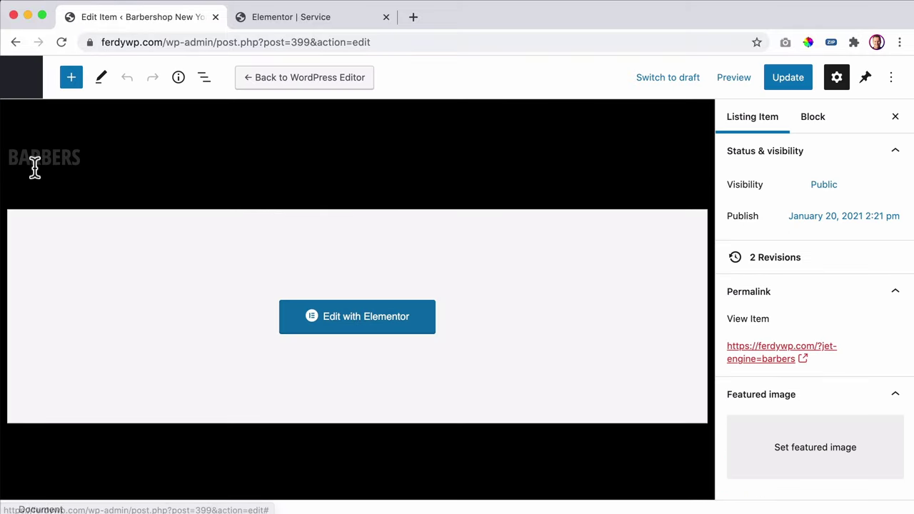
pyautogui.scroll(-5, 810, 351)
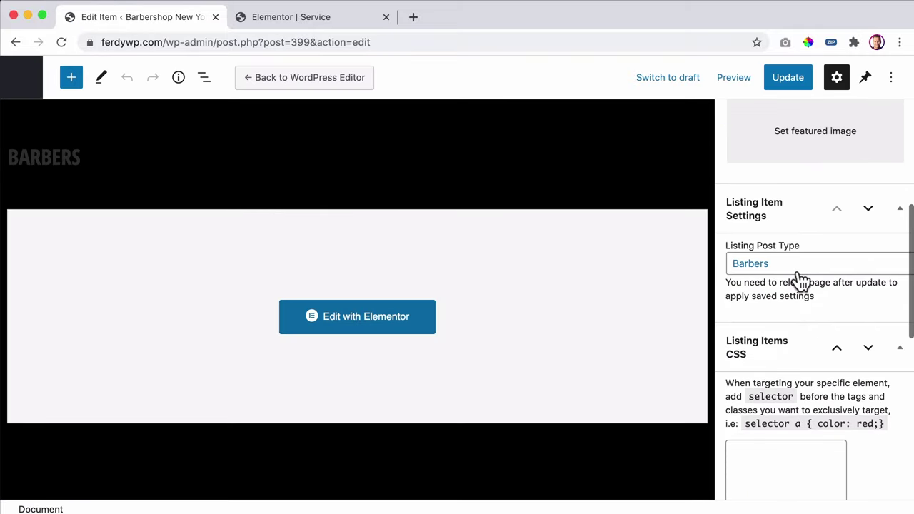
pyautogui.click(787, 77)
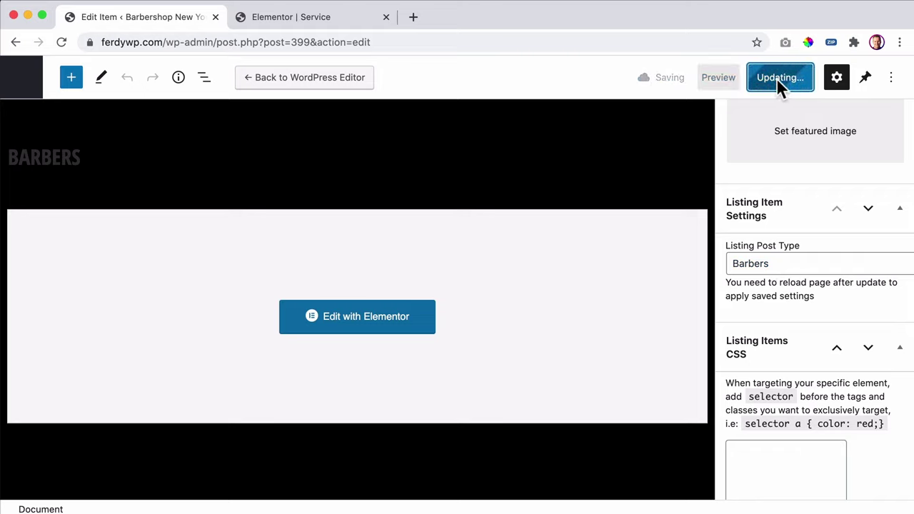
# - Open the JetEngine Forms list from the Listing Items admin page
pyautogui.click(21, 78)
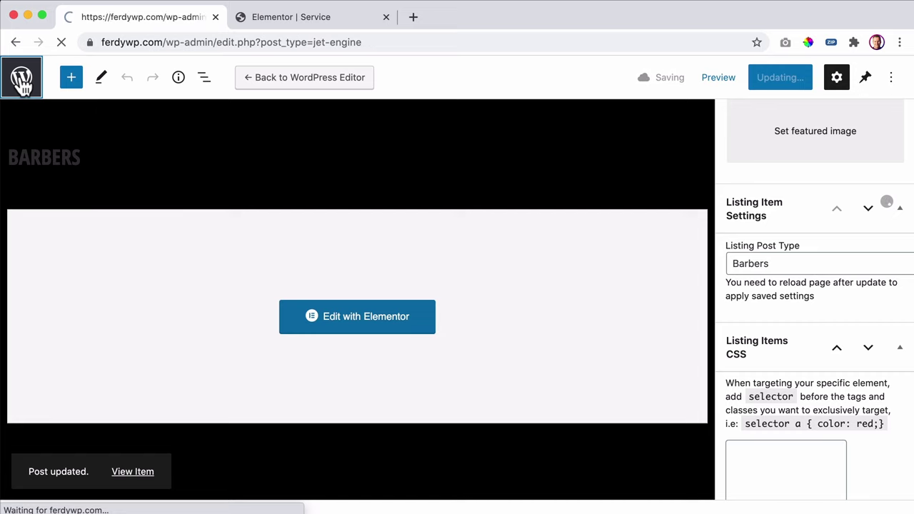
pyautogui.scroll(-3, 52, 200)
pyautogui.scroll(-3, 52, 200)
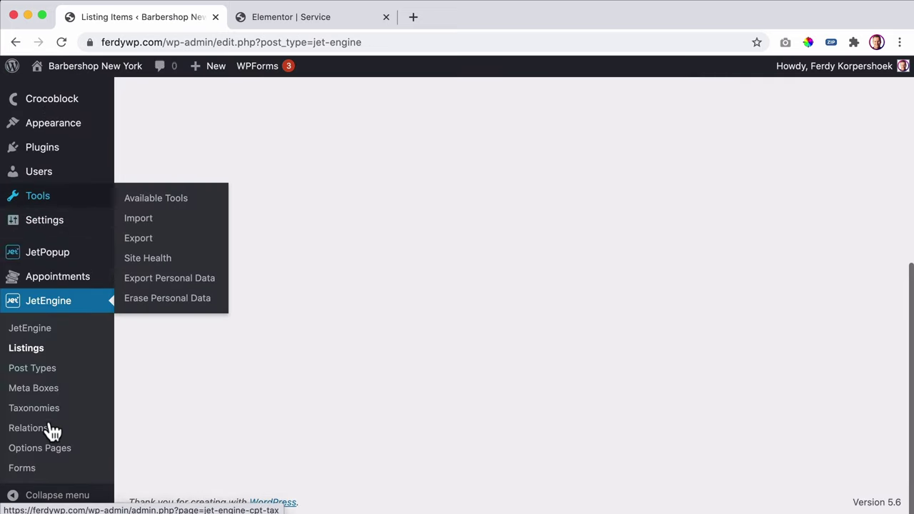
pyautogui.click(35, 470)
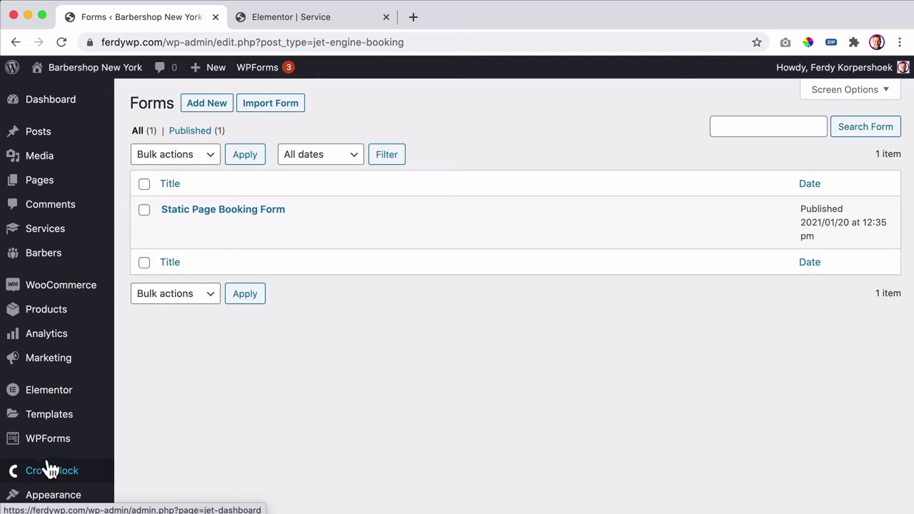
# - Turn on the Barbers custom item template for provider_id and update the Static Page Booking Form
pyautogui.click(229, 214)
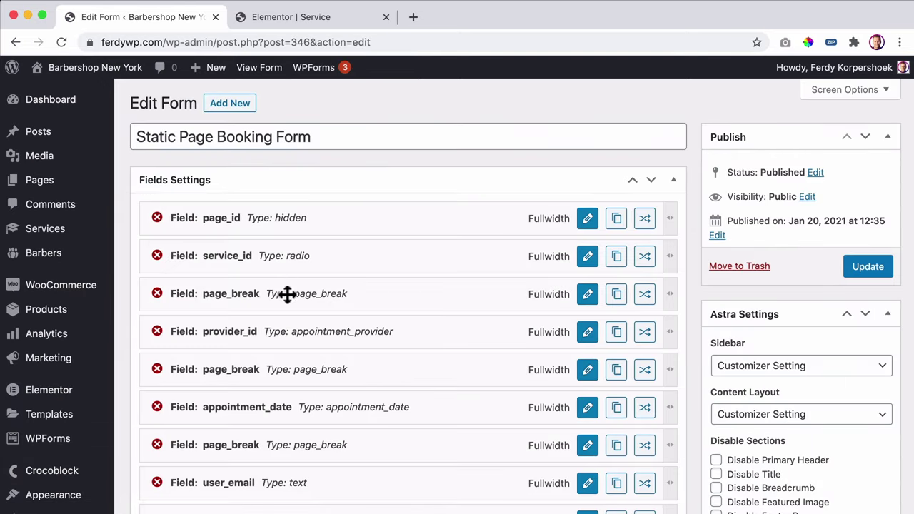
pyautogui.click(587, 332)
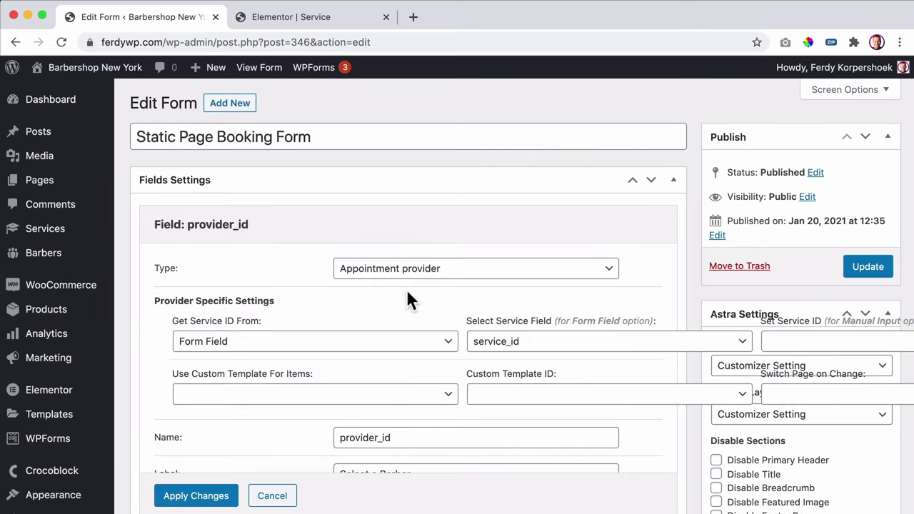
pyautogui.scroll(-2, 406, 289)
pyautogui.click(265, 341)
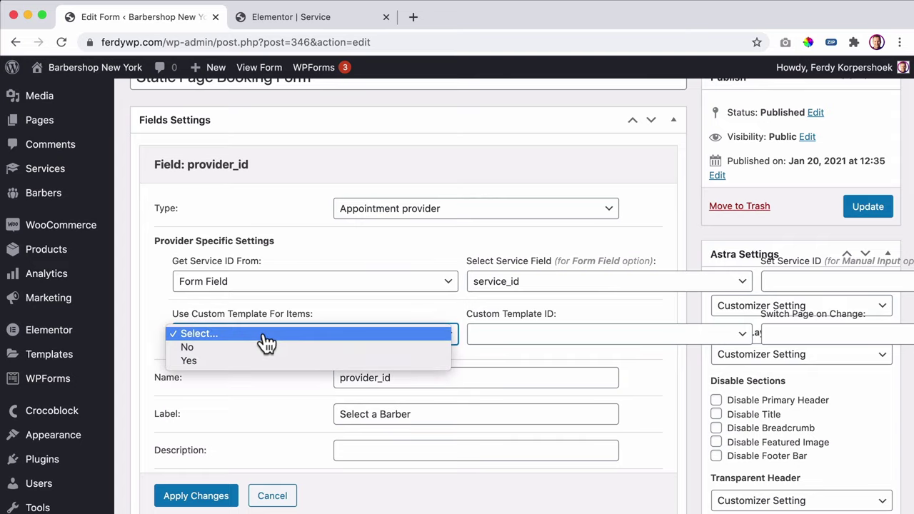
pyautogui.click(210, 361)
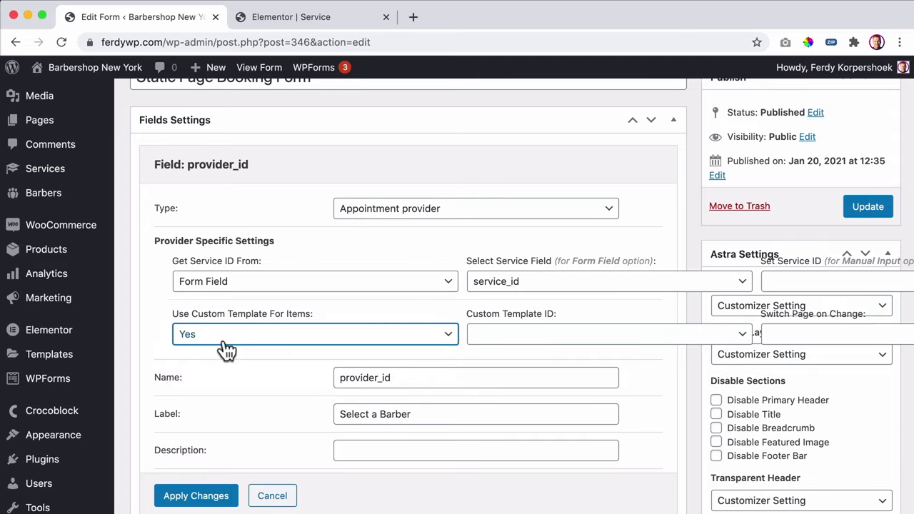
pyautogui.click(559, 343)
pyautogui.click(529, 359)
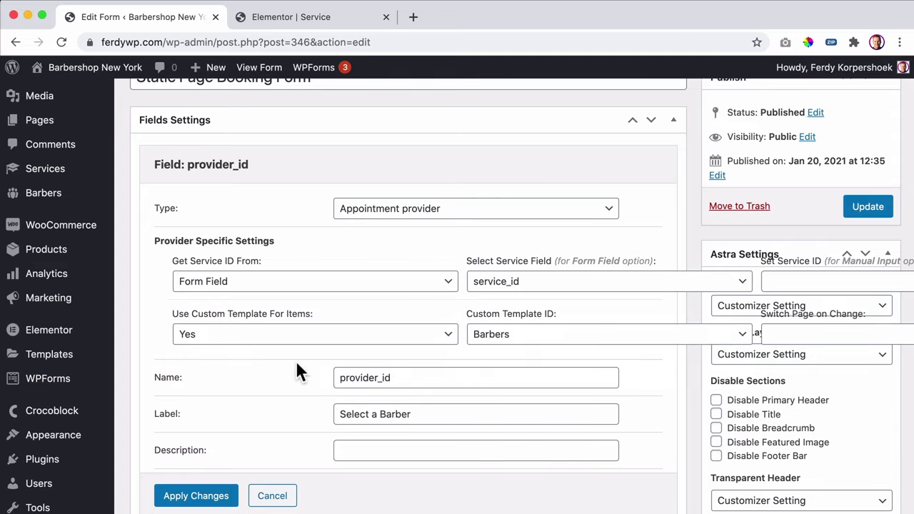
pyautogui.scroll(-10, 296, 361)
pyautogui.click(200, 355)
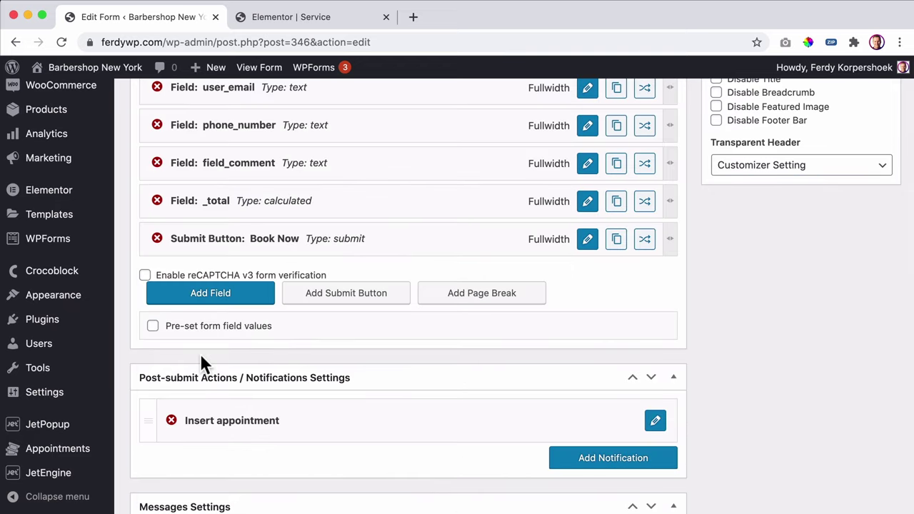
pyautogui.scroll(15, 727, 299)
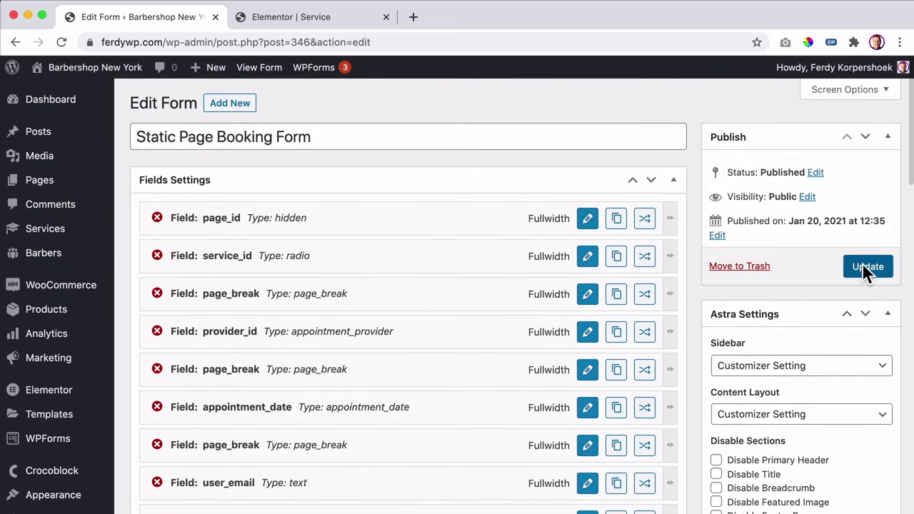
pyautogui.click(861, 263)
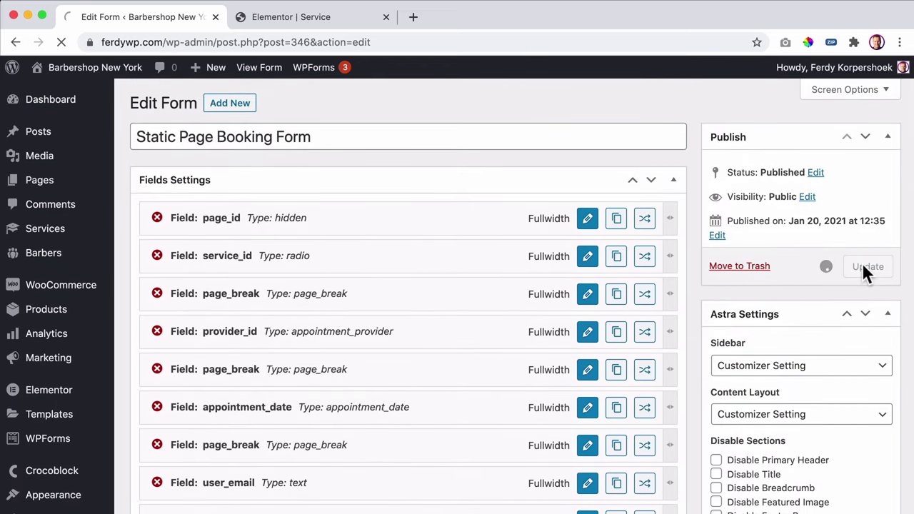
# - Visit the live site, start Book an Appointment, and advance to the Select a Barber step
pyautogui.click(85, 71)
pyautogui.click(228, 426)
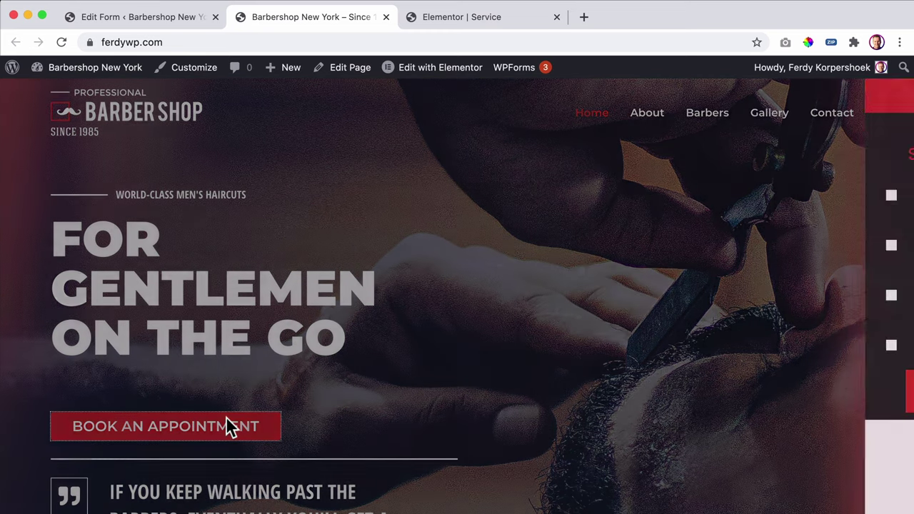
pyautogui.click(614, 203)
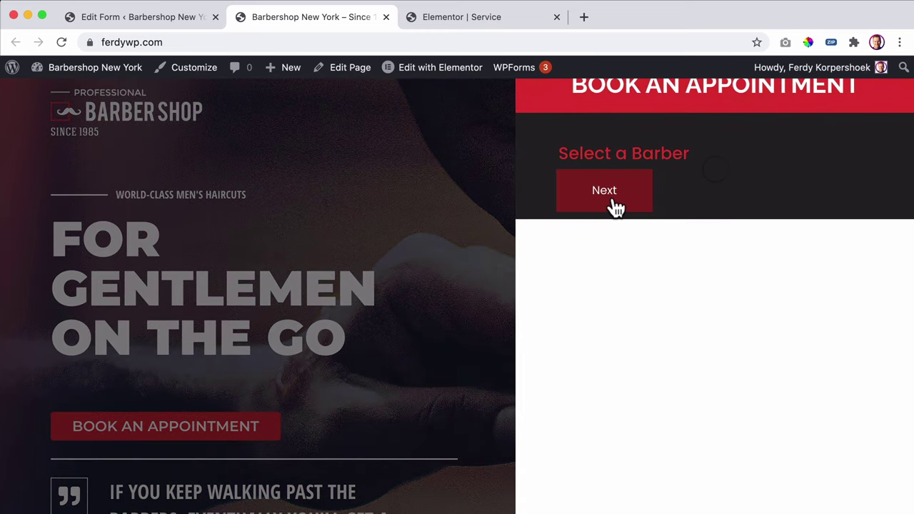
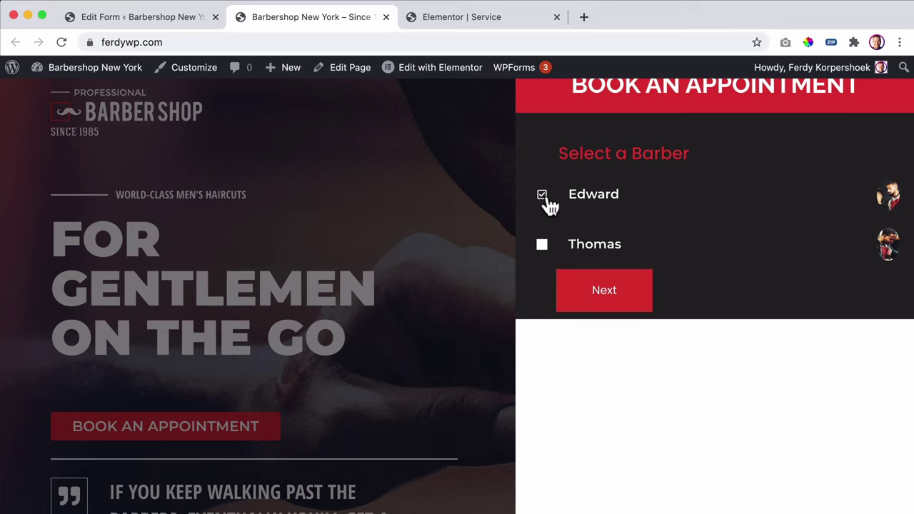
# - Set the provider_id field's Switch Page on Change to Yes and apply the change
pyautogui.click(154, 16)
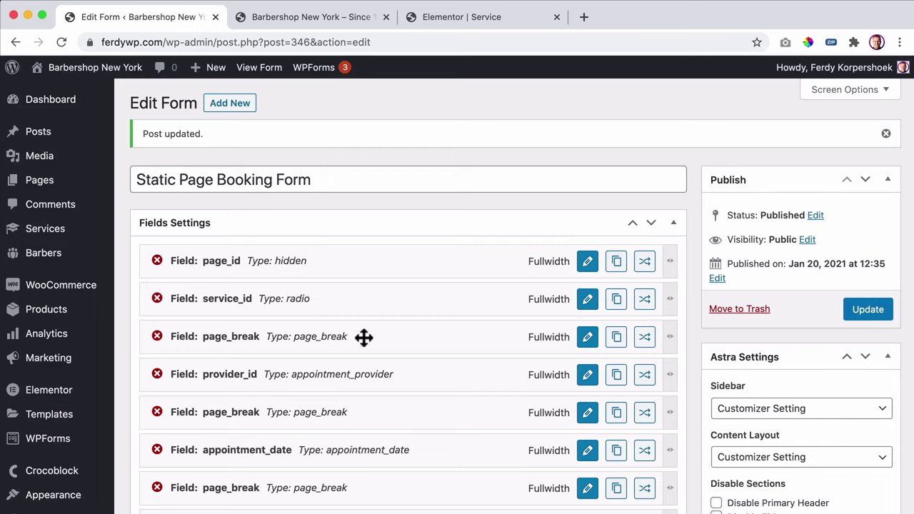
pyautogui.click(587, 375)
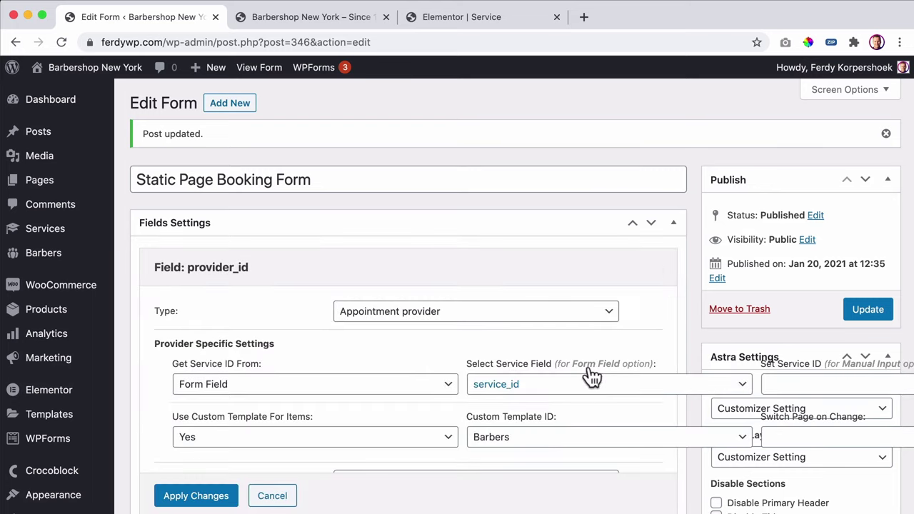
pyautogui.scroll(-2, 713, 357)
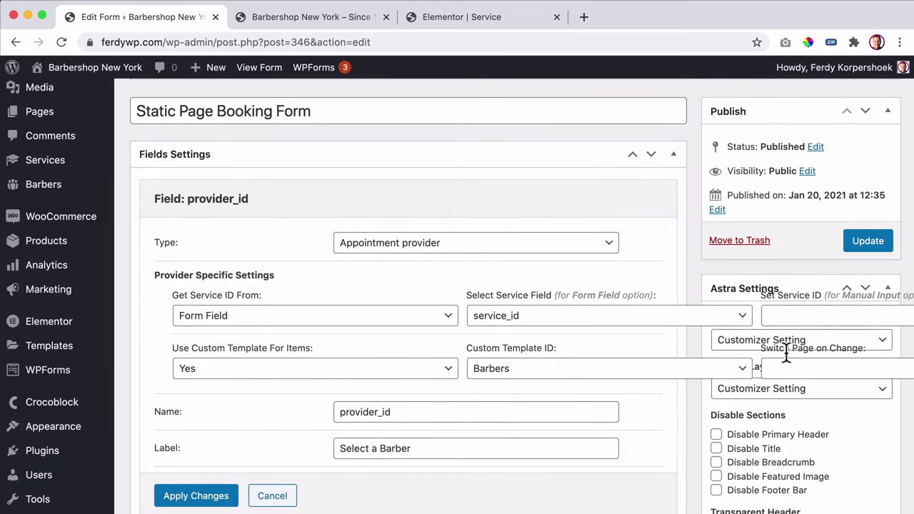
pyautogui.click(826, 372)
pyautogui.click(792, 394)
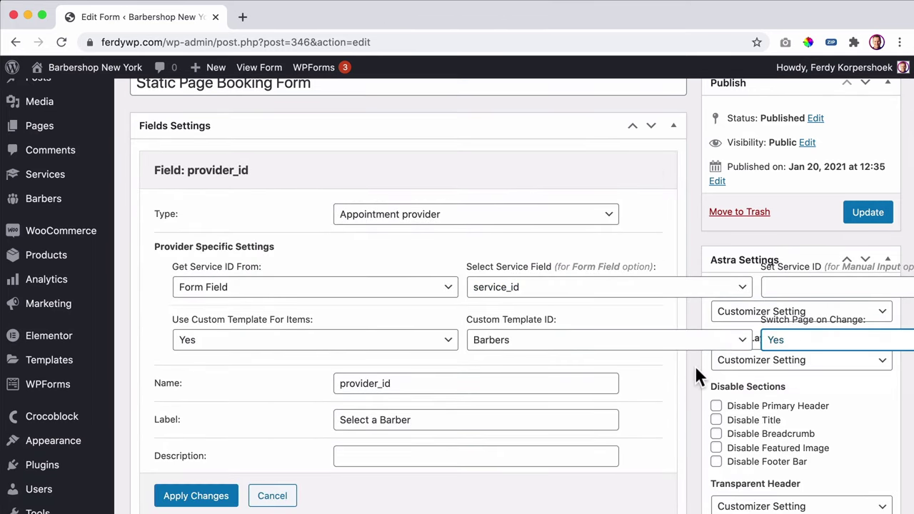
pyautogui.scroll(-10, 679, 367)
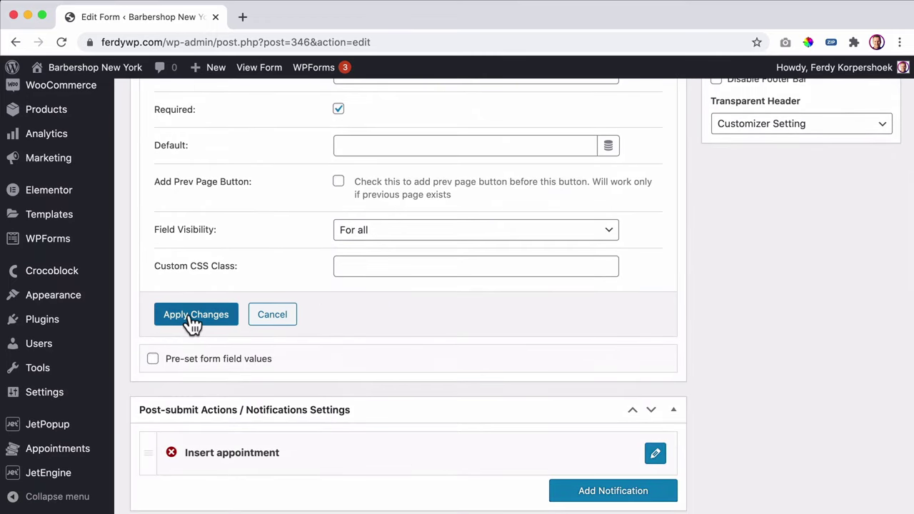
pyautogui.click(190, 316)
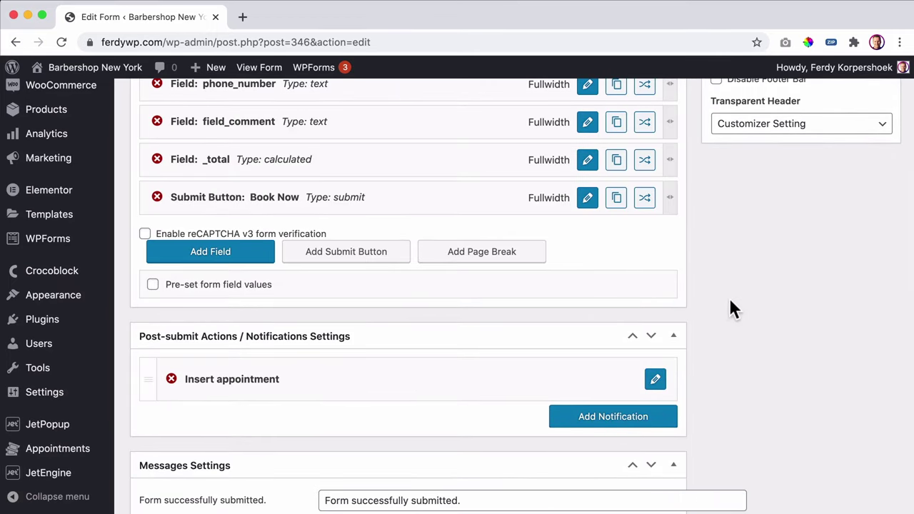
# - Update the Static Page Booking Form, recheck provider_id, then visit the live site
pyautogui.scroll(10, 728, 294)
pyautogui.click(863, 266)
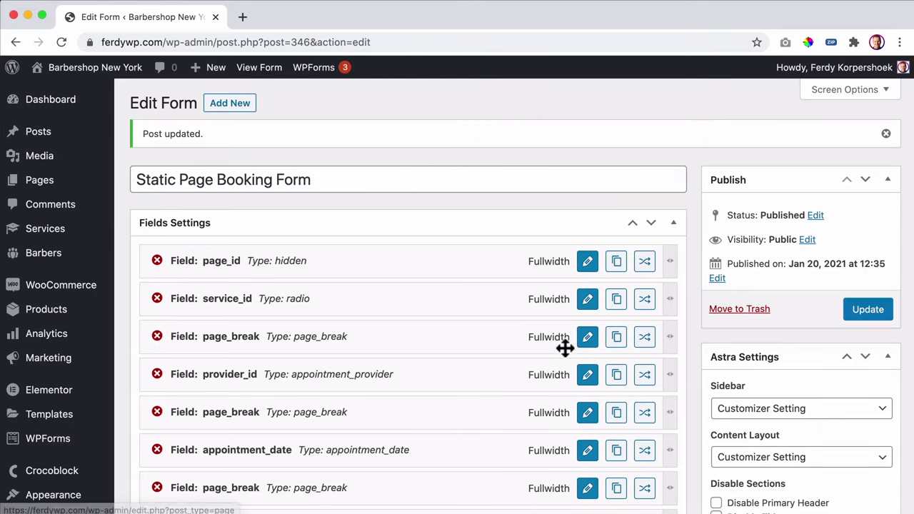
pyautogui.click(585, 375)
pyautogui.scroll(-1, 590, 379)
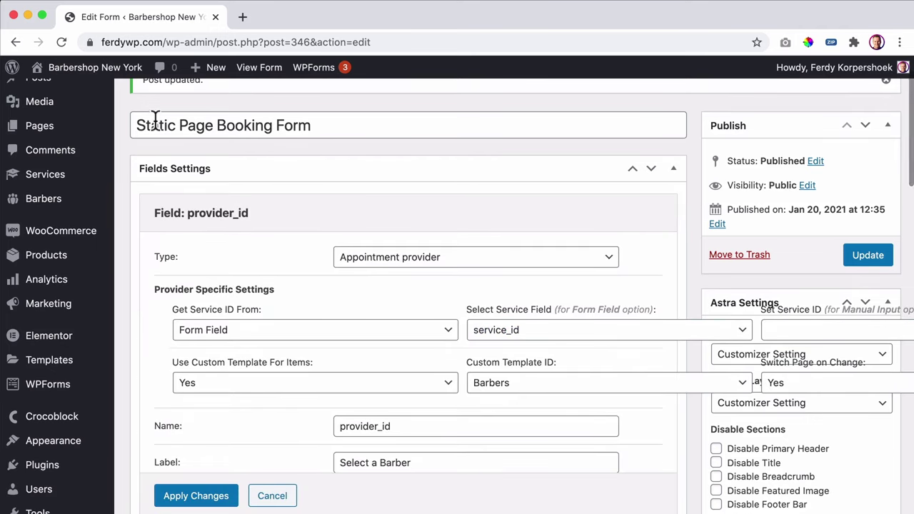
pyautogui.click(89, 74)
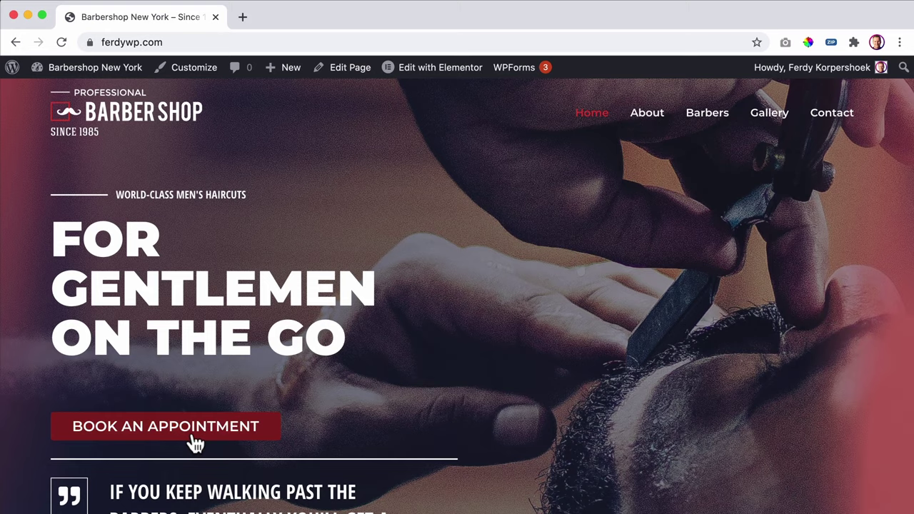
# - Test-book a service and barber on January 21 at 11:30 AM - 12:00 PM, reaching the details step
pyautogui.click(196, 443)
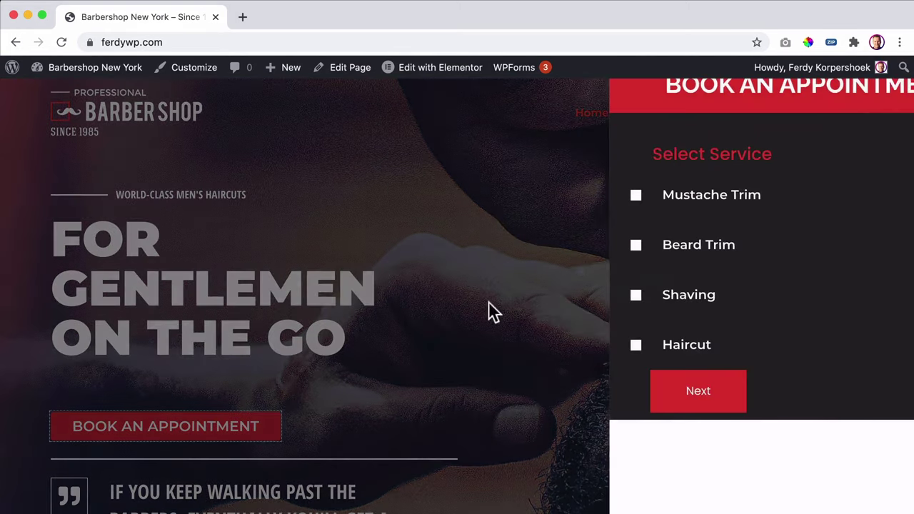
pyautogui.click(616, 247)
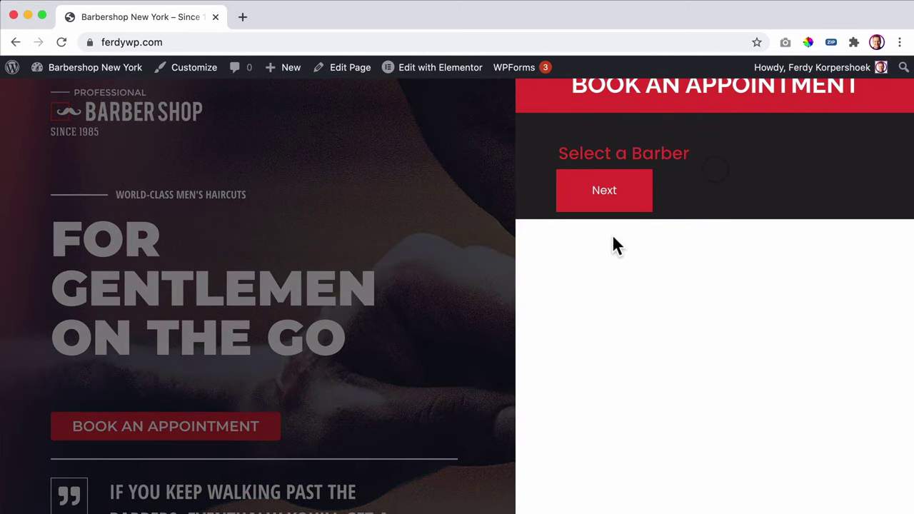
pyautogui.click(594, 200)
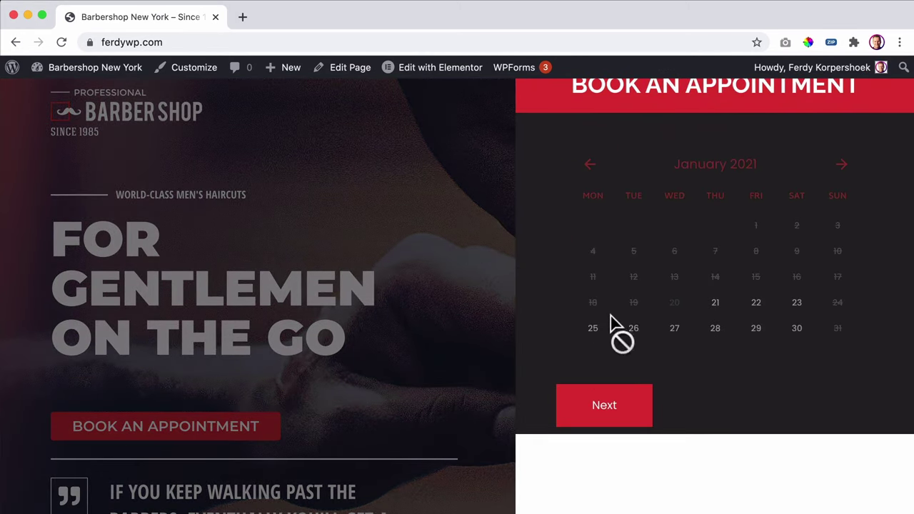
pyautogui.click(714, 302)
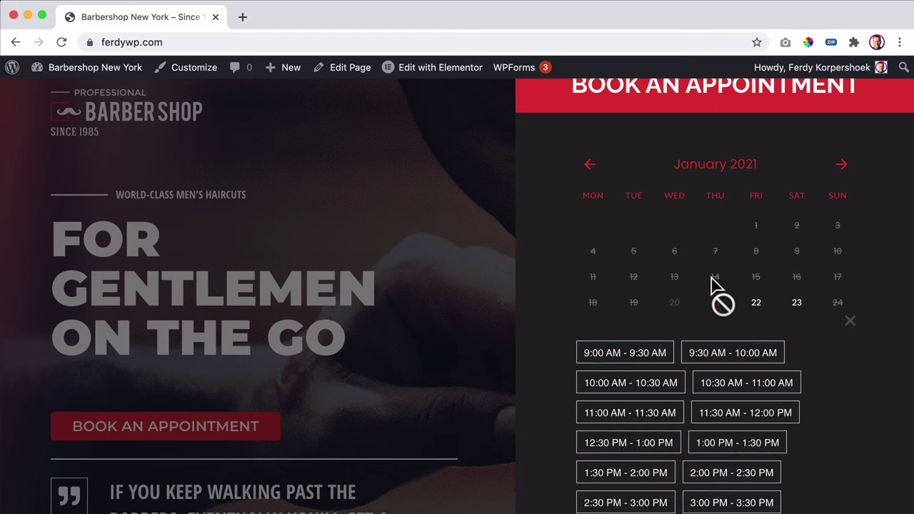
pyautogui.scroll(-2, 720, 302)
pyautogui.click(736, 337)
pyautogui.scroll(-3, 735, 336)
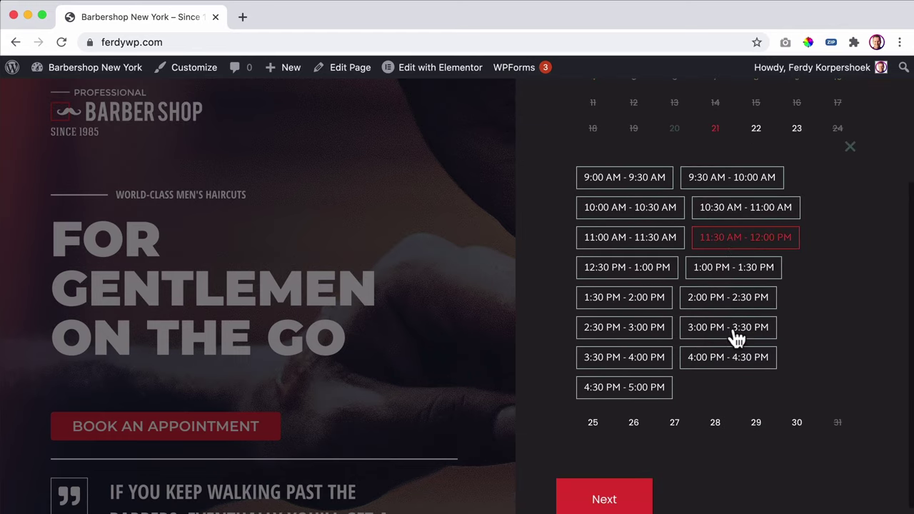
pyautogui.click(613, 473)
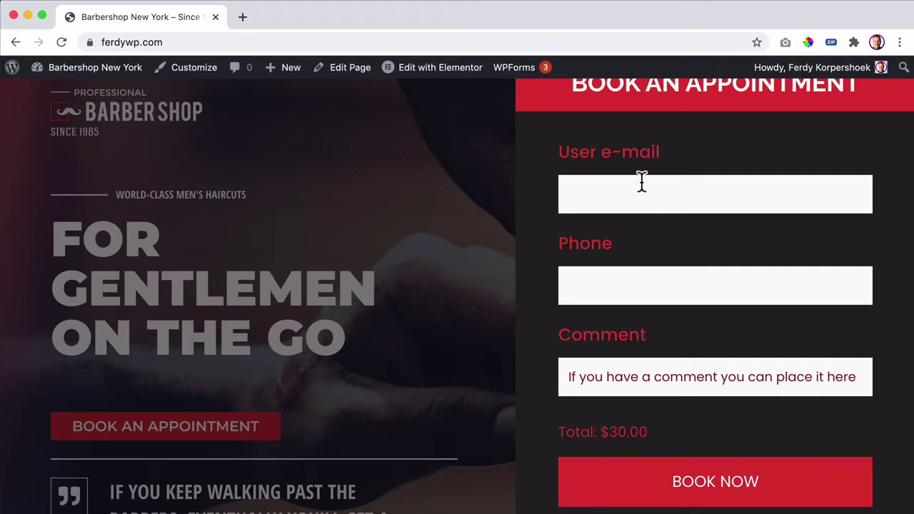
pyautogui.scroll(-3, 642, 194)
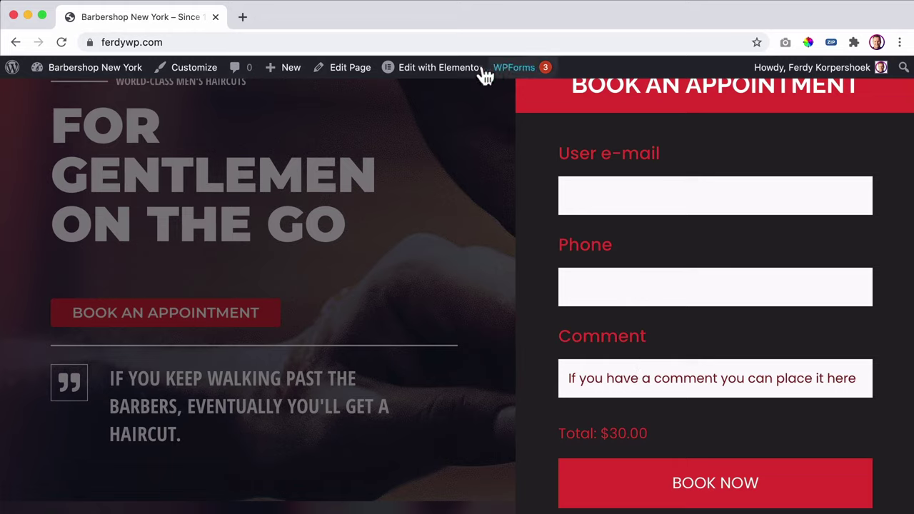
# - Close and reopen the booking popup, then open Book Form Popup in Elementor
pyautogui.moveTo(48, 73)
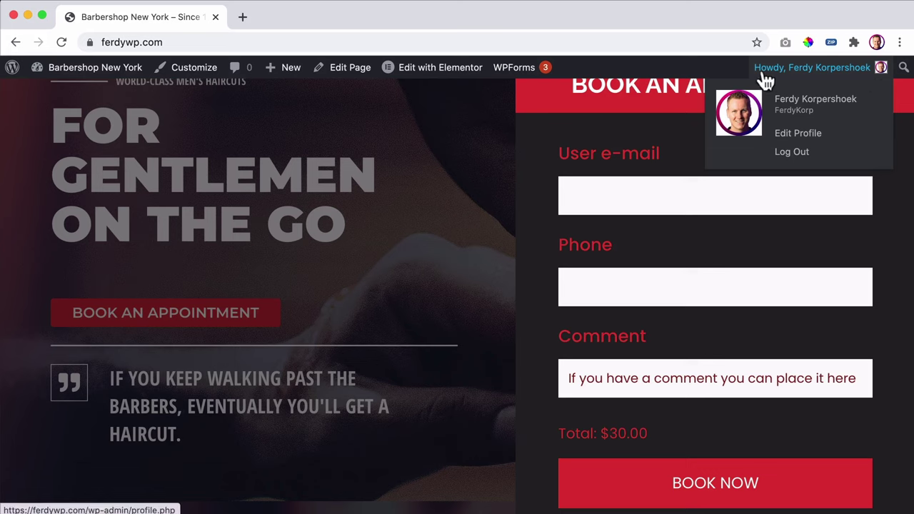
pyautogui.click(375, 271)
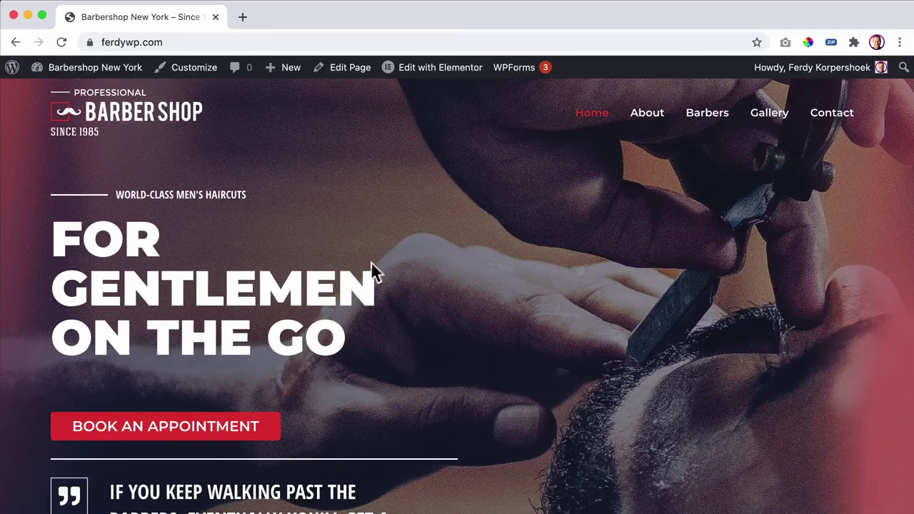
pyautogui.click(157, 427)
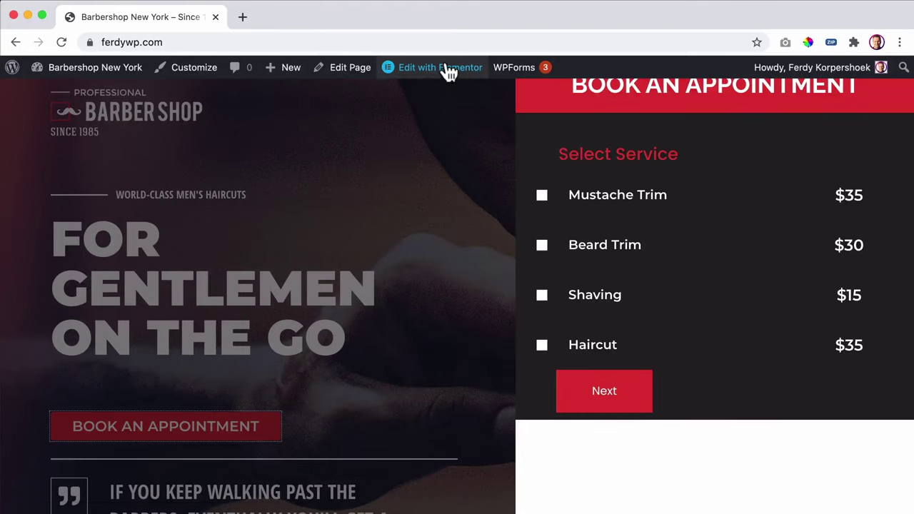
pyautogui.moveTo(446, 69)
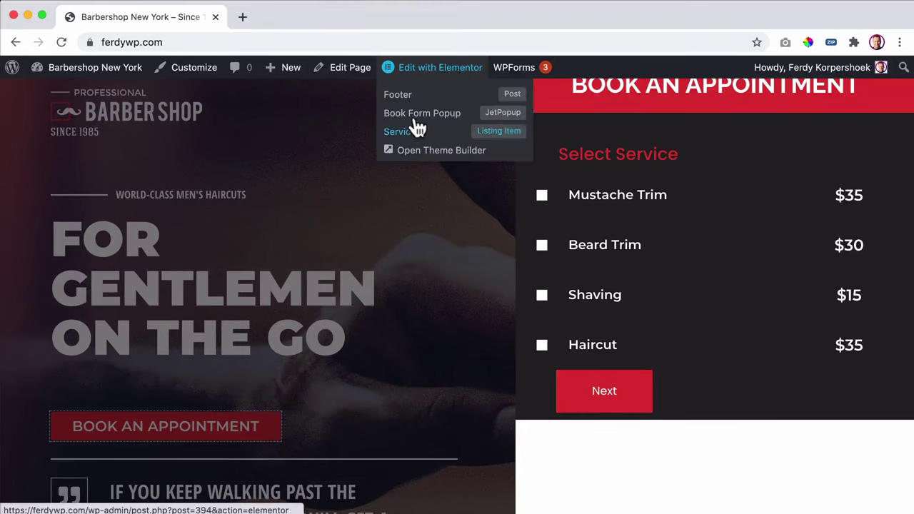
pyautogui.click(421, 116)
# - Inspect the background colour of the popup's content section
pyautogui.click(311, 22)
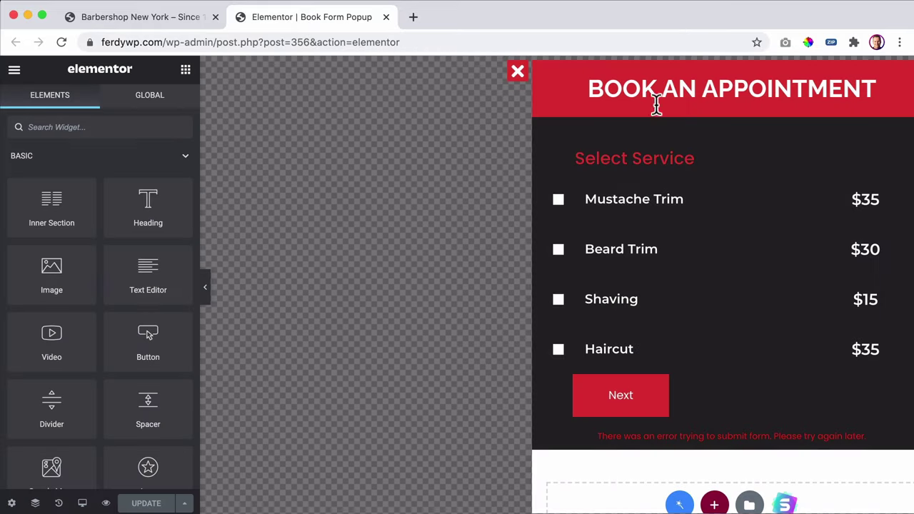
pyautogui.click(723, 112)
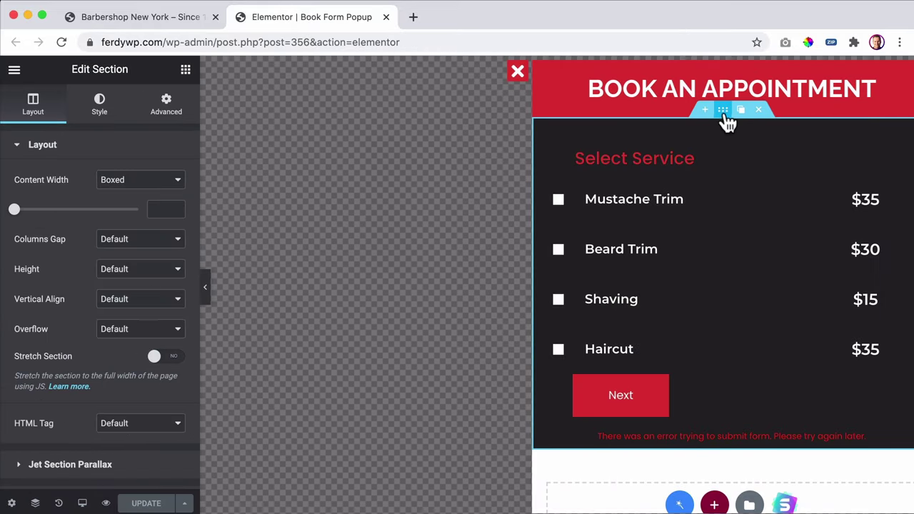
pyautogui.click(99, 104)
pyautogui.click(166, 242)
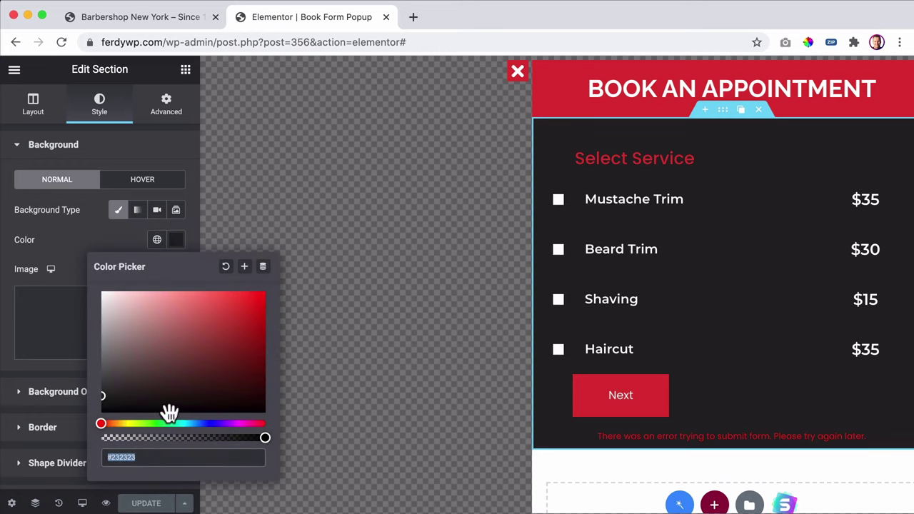
# - Give the Popup Container a classic #232323 background, save, and return to the site
pyautogui.click(12, 503)
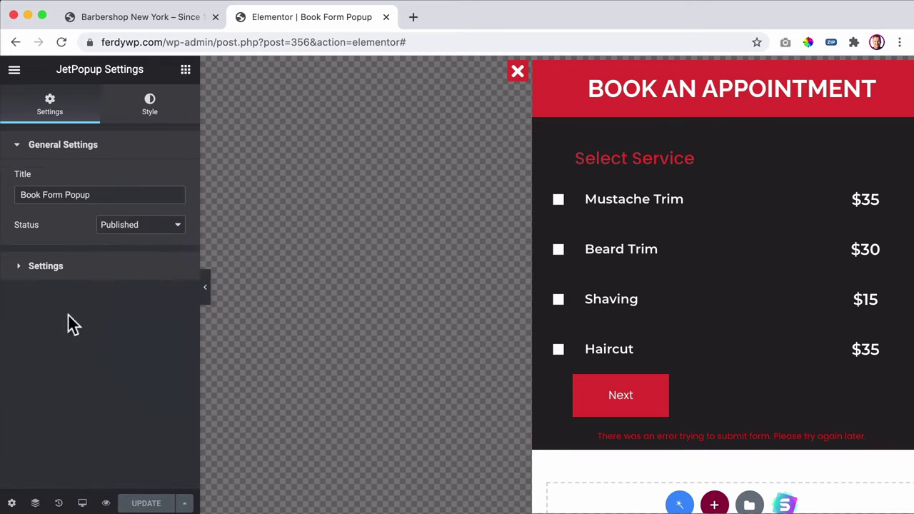
pyautogui.click(150, 105)
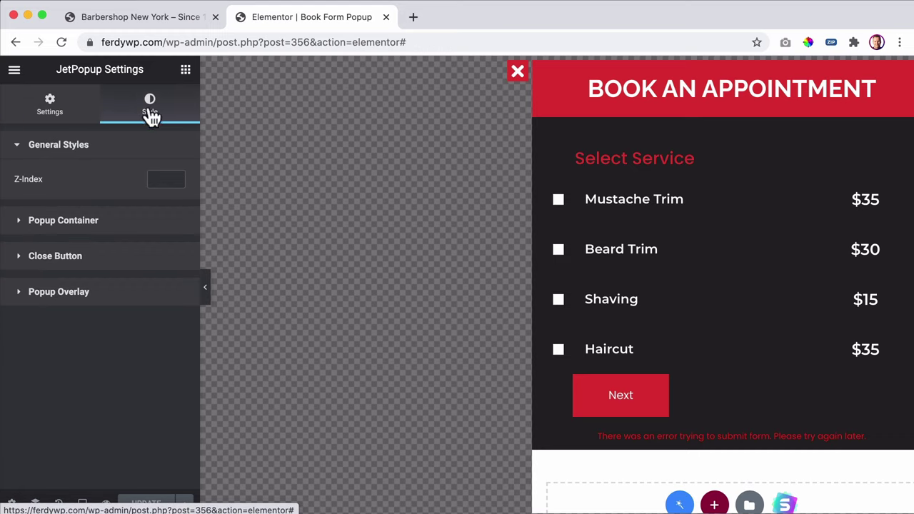
pyautogui.click(102, 234)
pyautogui.scroll(-8, 127, 238)
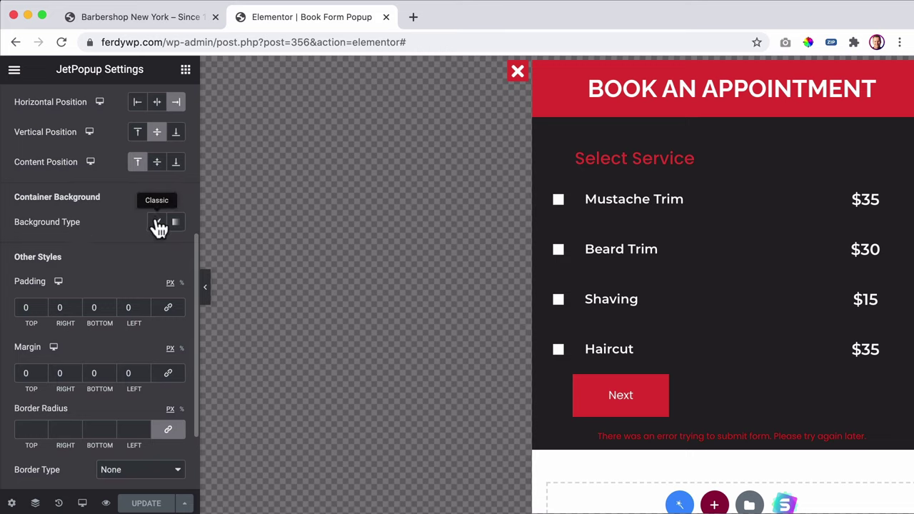
pyautogui.click(156, 222)
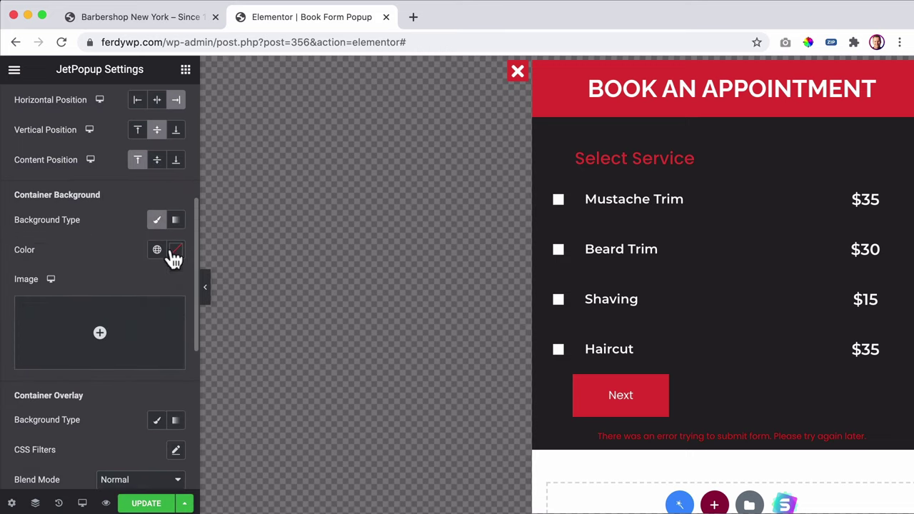
pyautogui.click(176, 249)
pyautogui.moveTo(142, 388); pyautogui.dragTo(102, 406)
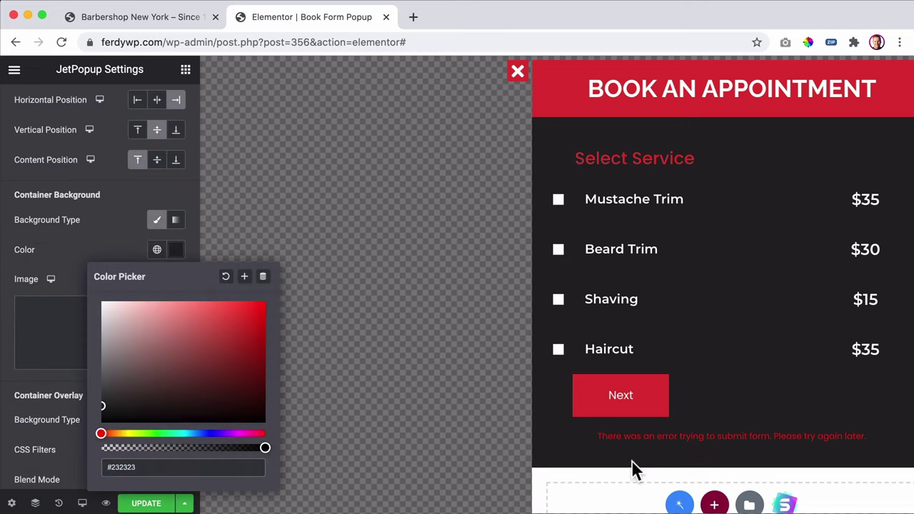
pyautogui.click(146, 503)
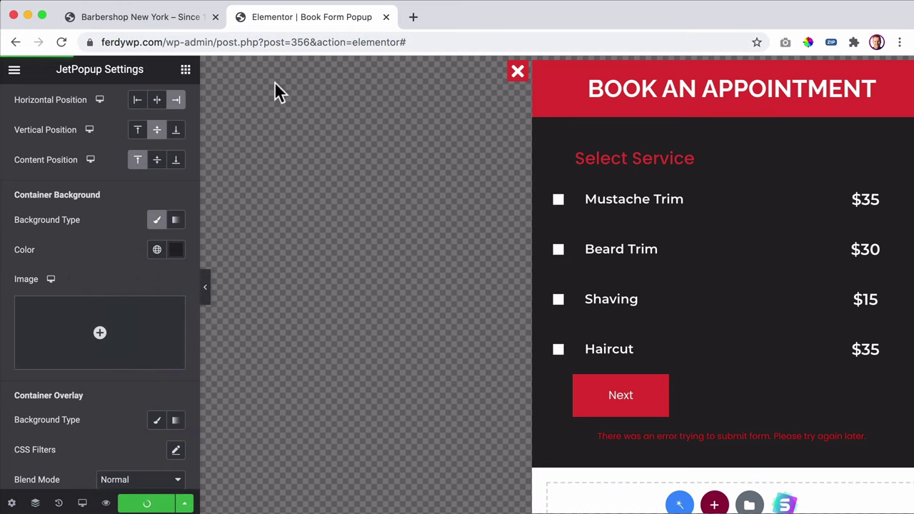
pyautogui.click(172, 20)
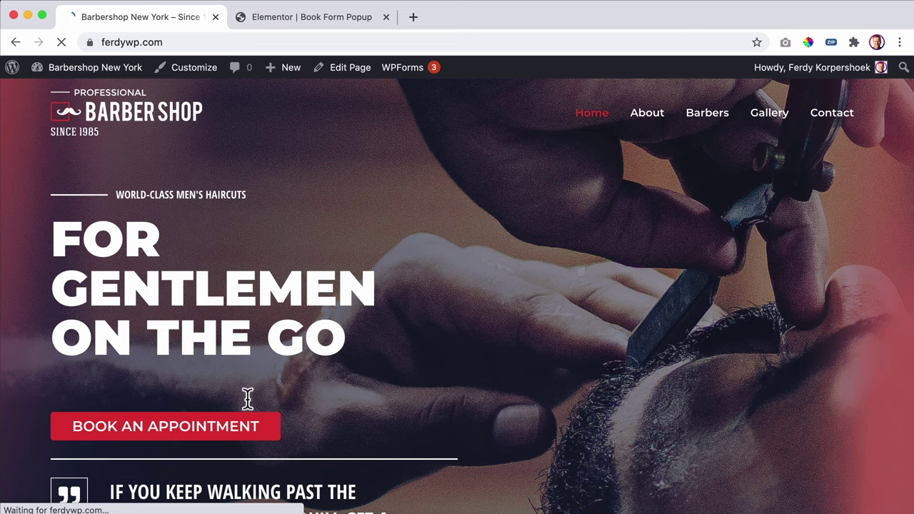
# - Step the dark booking popup through service and barber to the calendar, then return to the popup editor
pyautogui.click(219, 432)
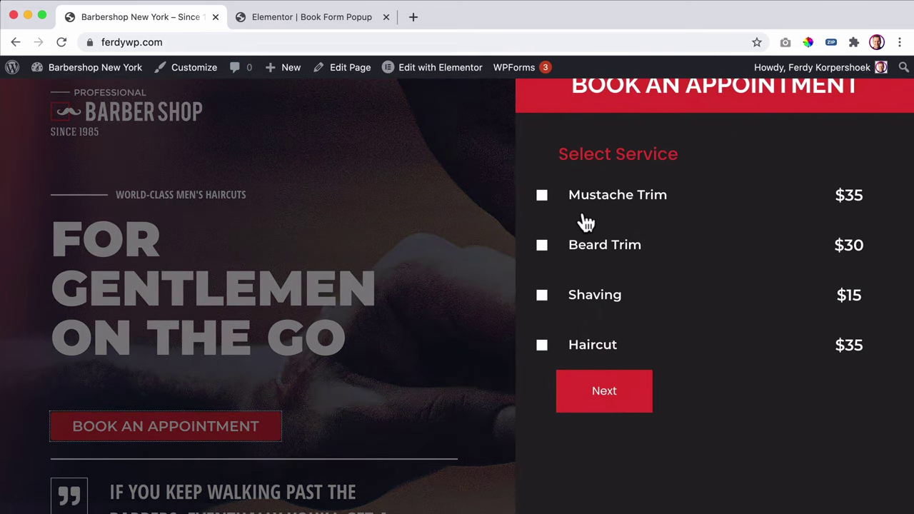
pyautogui.click(542, 246)
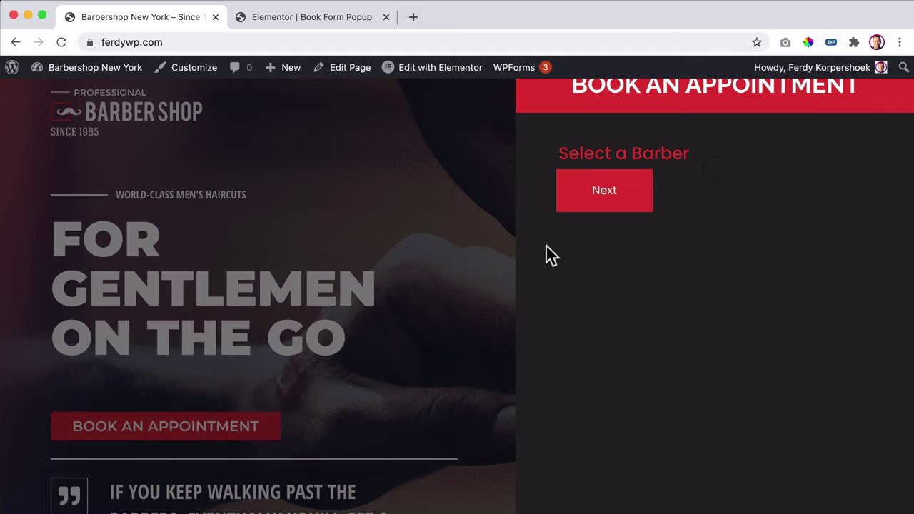
pyautogui.click(596, 200)
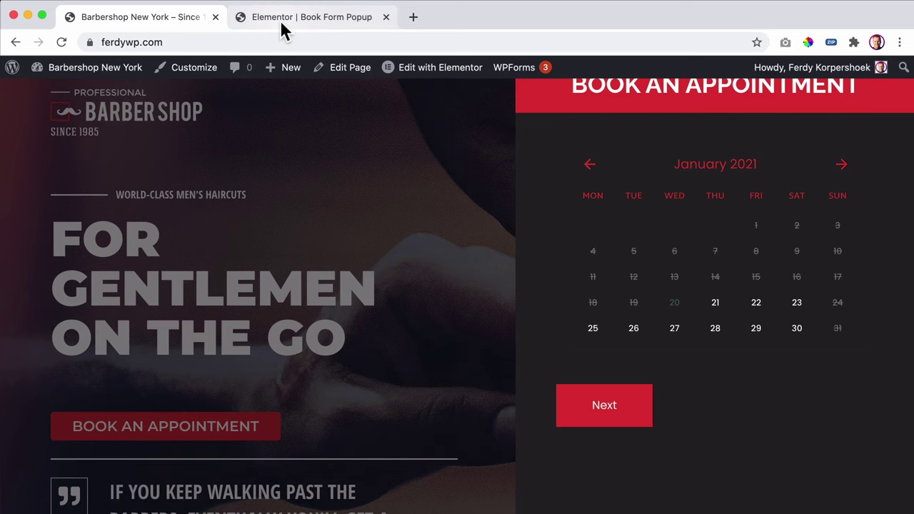
pyautogui.click(259, 20)
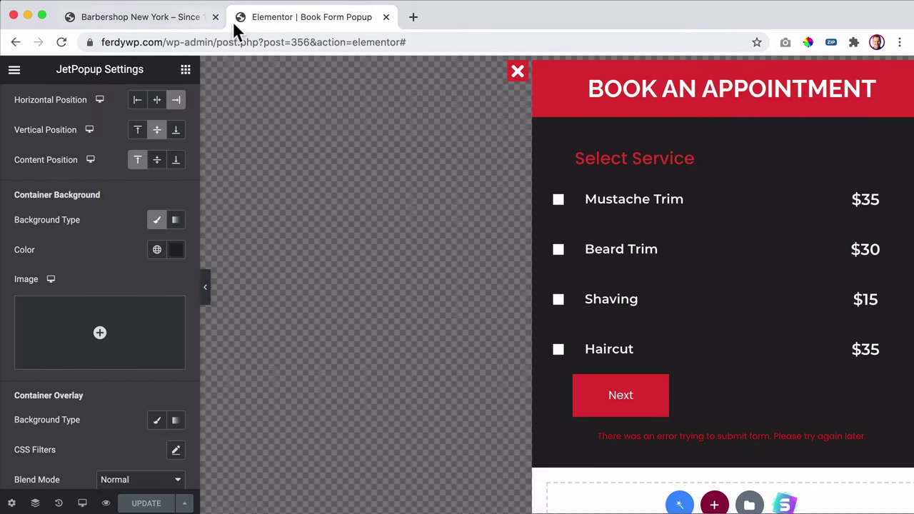
# - Leave Elementor and open the Static Page Booking Form from JetEngine Forms
pyautogui.click(15, 75)
pyautogui.click(73, 330)
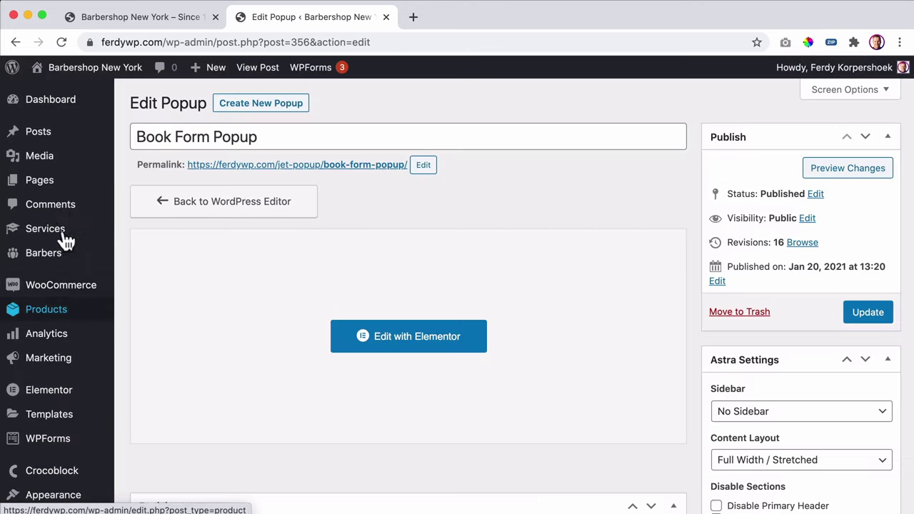
pyautogui.scroll(-1, 64, 346)
pyautogui.scroll(-5, 65, 346)
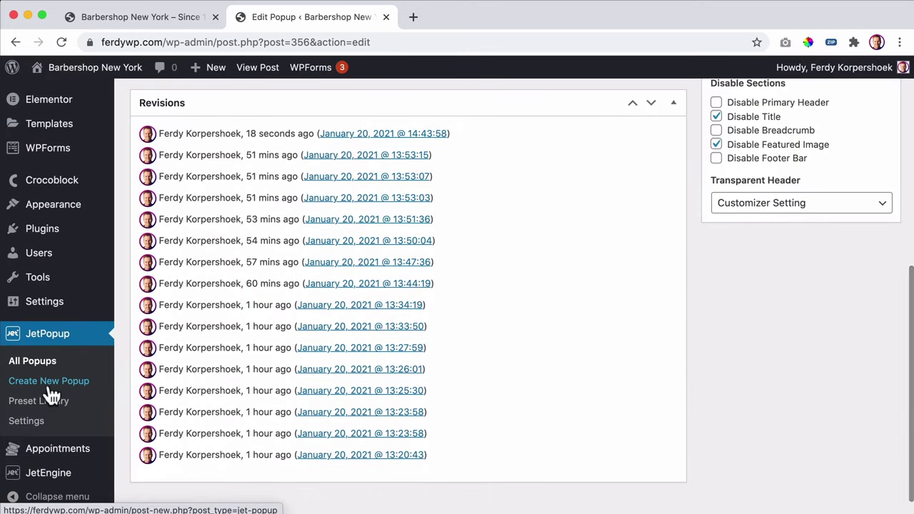
pyautogui.moveTo(49, 475)
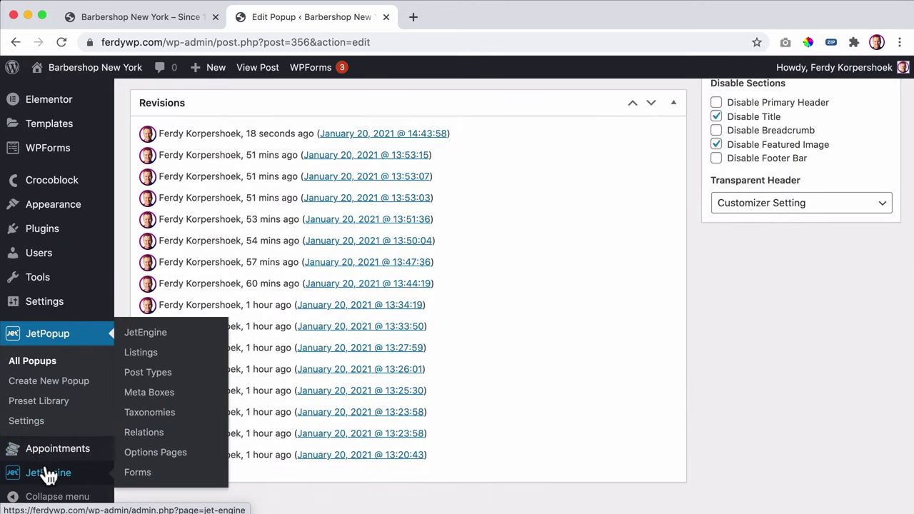
pyautogui.click(141, 474)
pyautogui.click(213, 214)
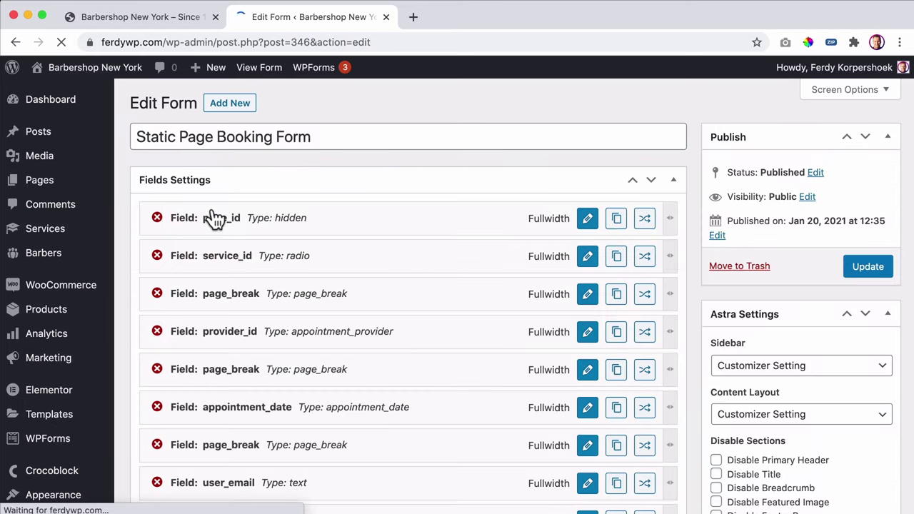
# - Add a previous-page button labelled Back to the first page break
pyautogui.click(587, 294)
pyautogui.scroll(-5, 407, 312)
pyautogui.scroll(-2, 406, 314)
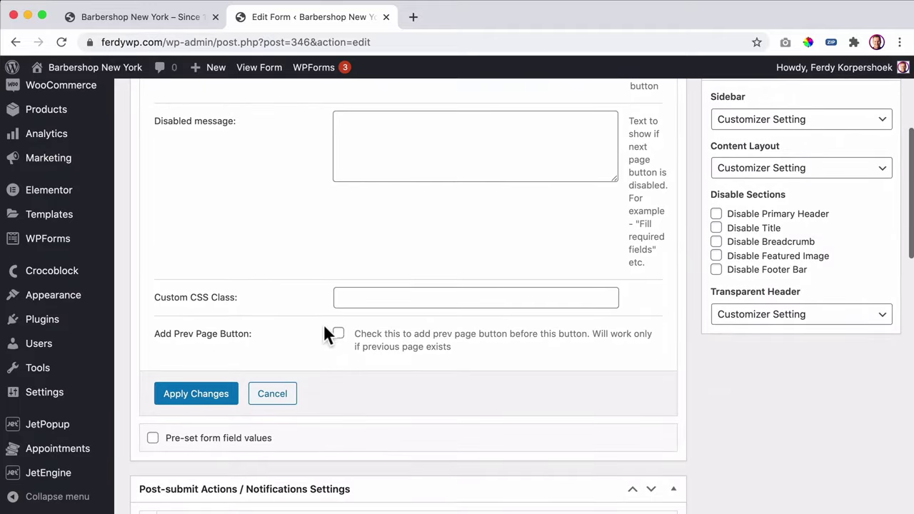
pyautogui.click(339, 333)
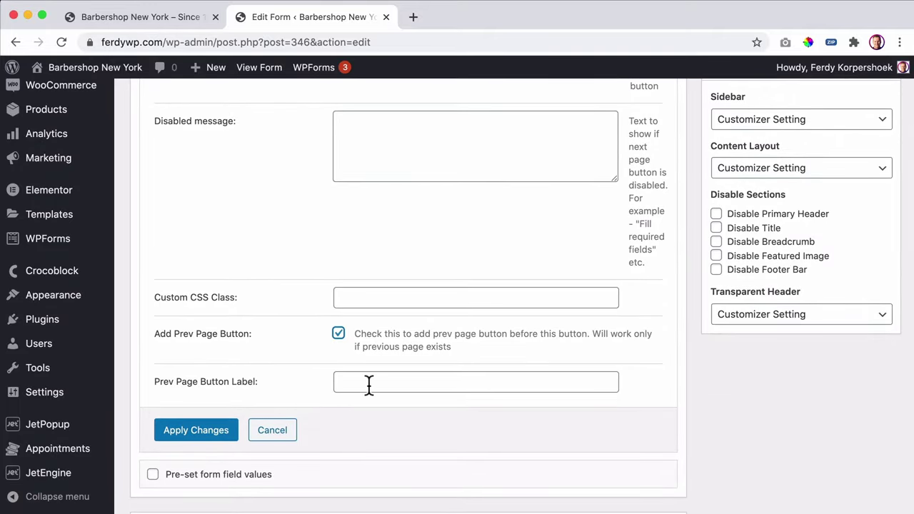
pyautogui.click(369, 384)
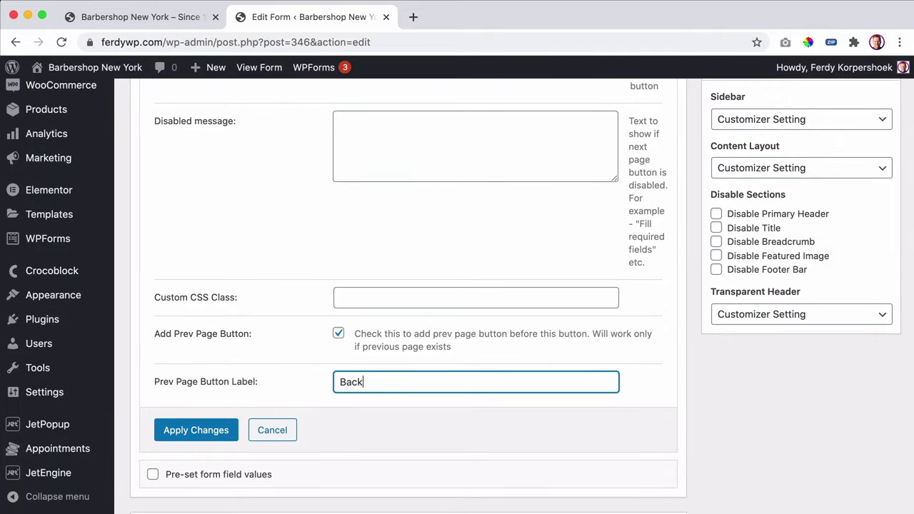
pyautogui.click(205, 430)
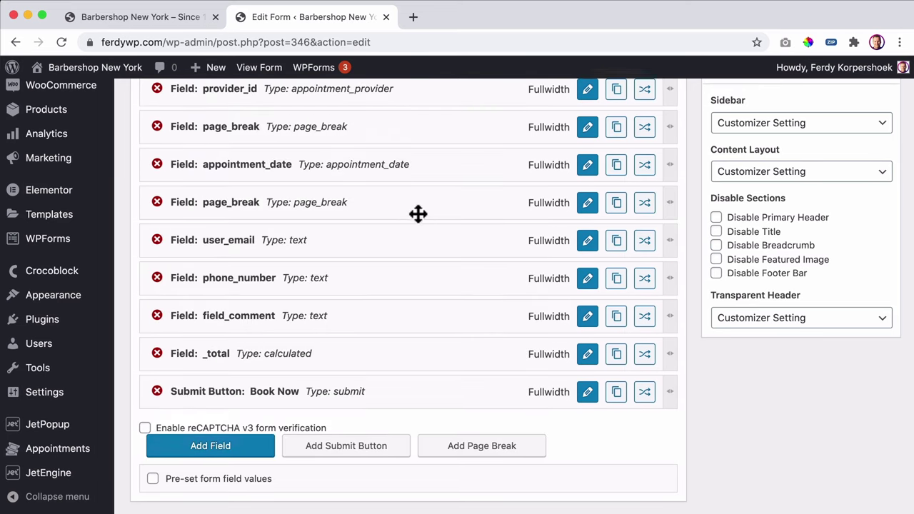
pyautogui.scroll(5, 419, 214)
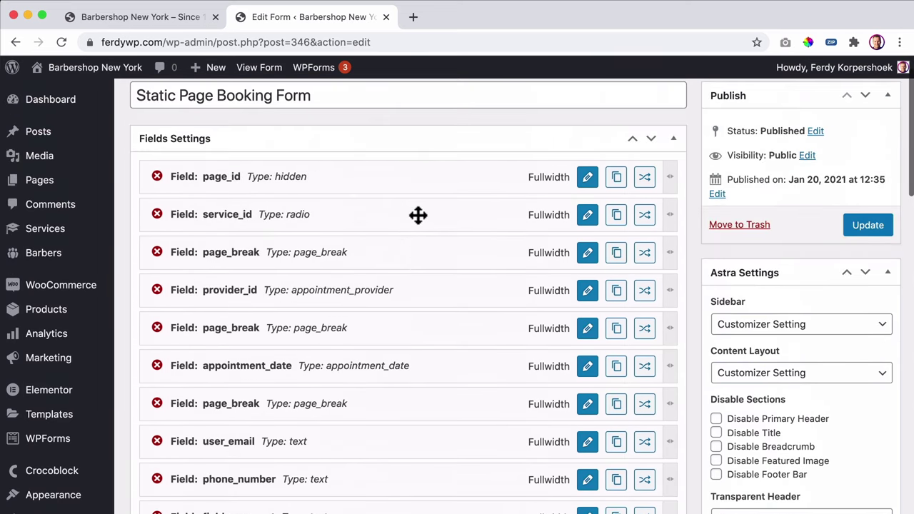
# - Add a Back previous-page button to the second page break
pyautogui.click(587, 328)
pyautogui.scroll(-8, 420, 336)
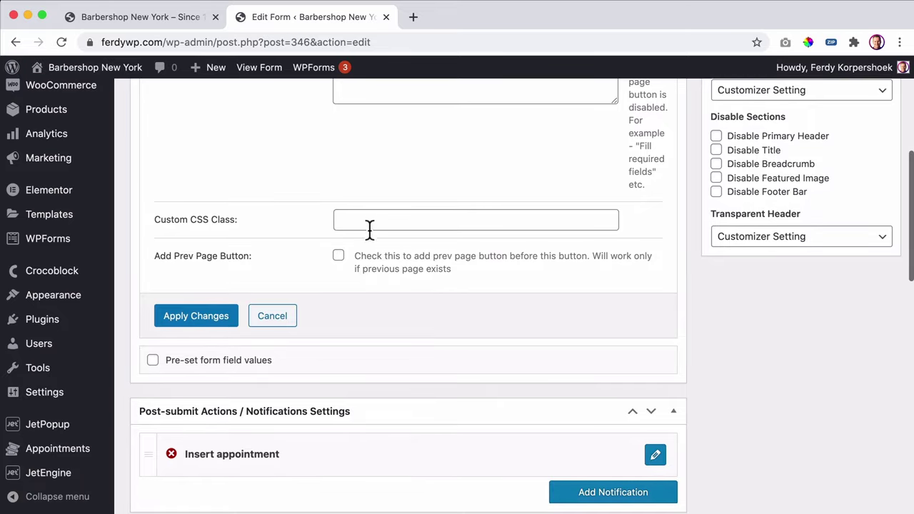
pyautogui.click(339, 257)
pyautogui.click(373, 304)
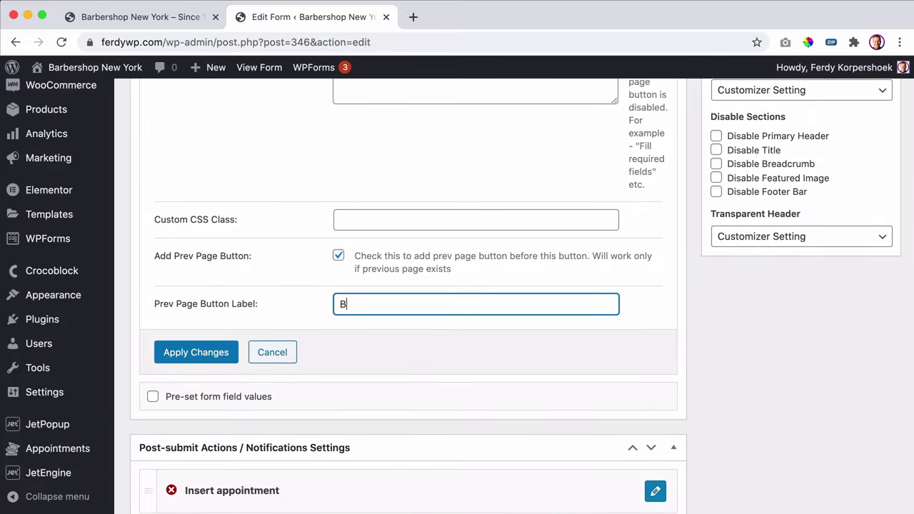
pyautogui.click(182, 355)
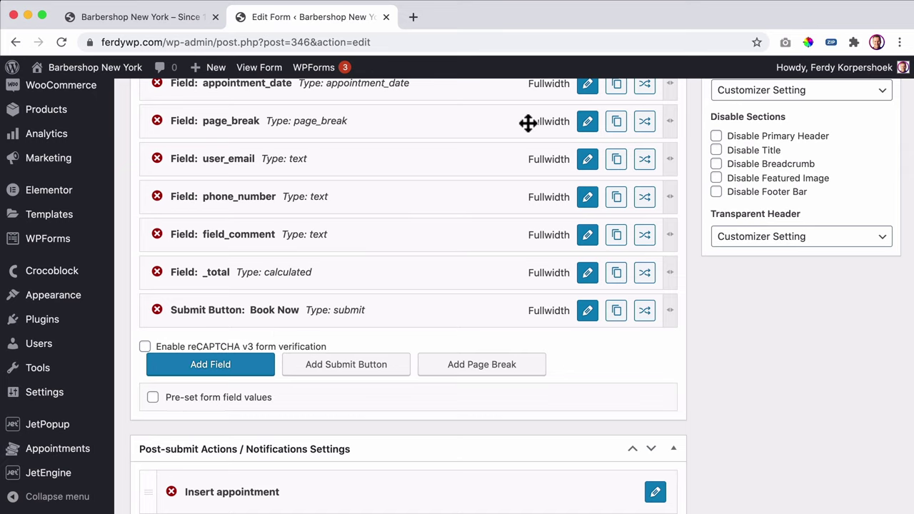
# - Add a Back previous-page button to the third page break and update the form
pyautogui.click(586, 122)
pyautogui.scroll(-1, 477, 245)
pyautogui.scroll(4, 376, 322)
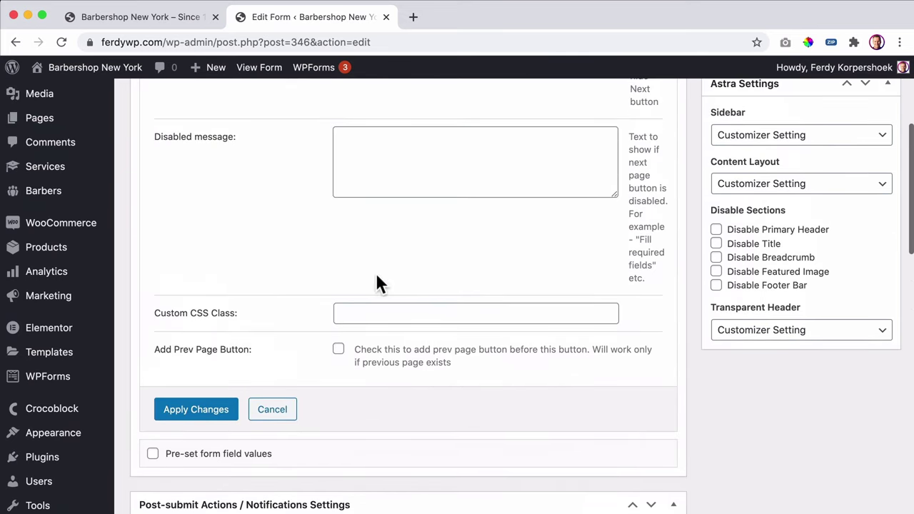
pyautogui.click(341, 347)
pyautogui.scroll(-1, 367, 345)
pyautogui.click(365, 345)
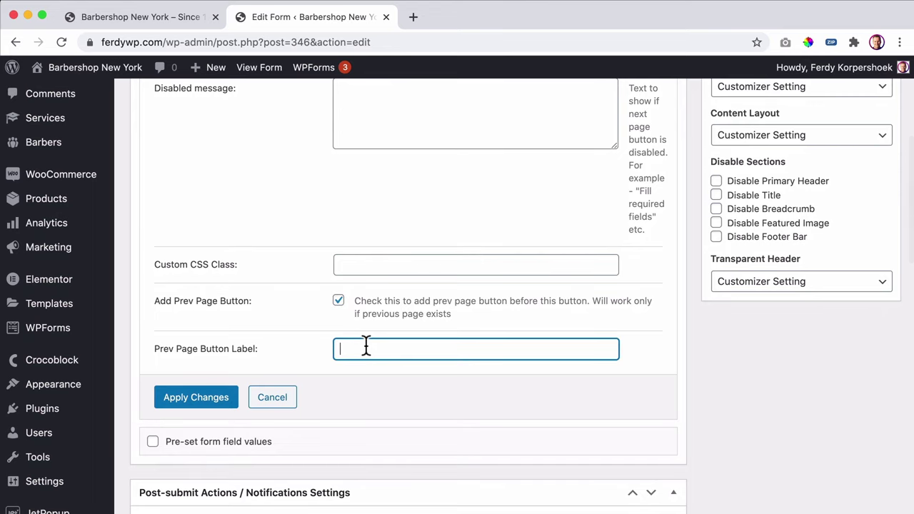
pyautogui.write('Back')
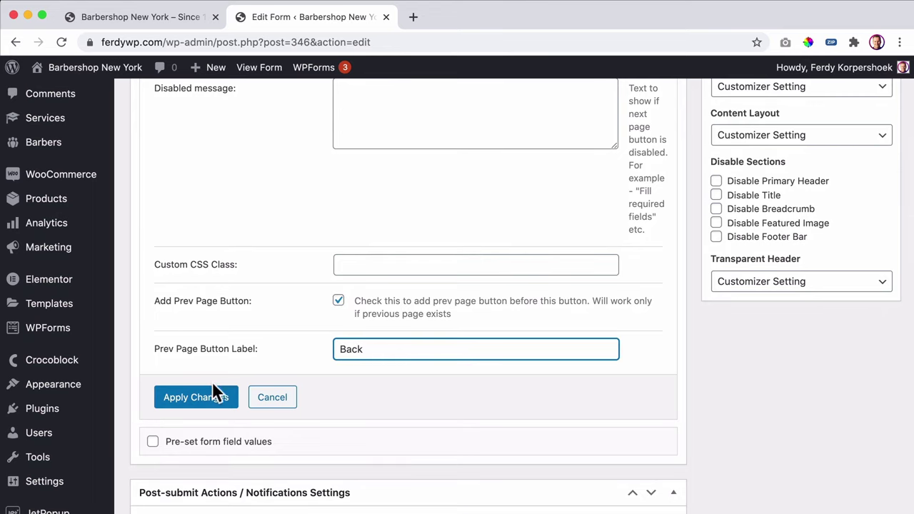
pyautogui.click(216, 392)
pyautogui.scroll(5, 747, 333)
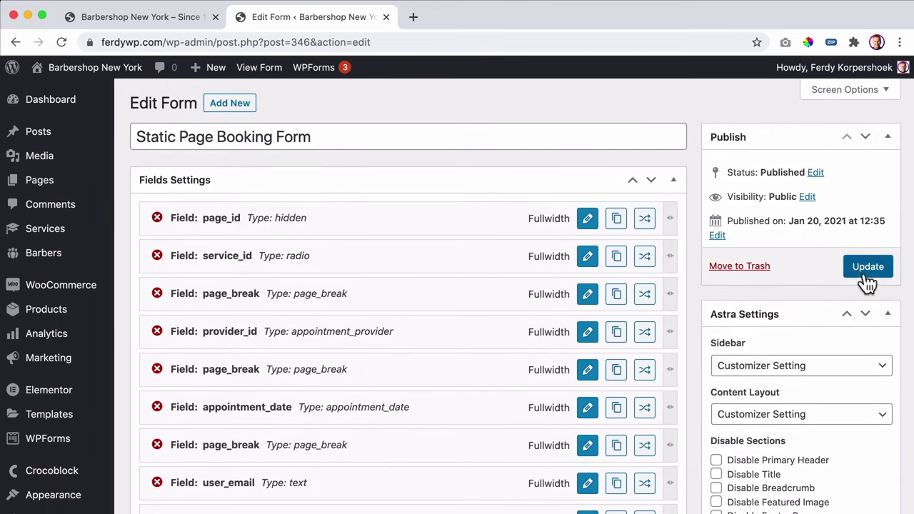
pyautogui.click(864, 275)
# - Reload the Barbershop homepage and open the booking popup
pyautogui.click(135, 20)
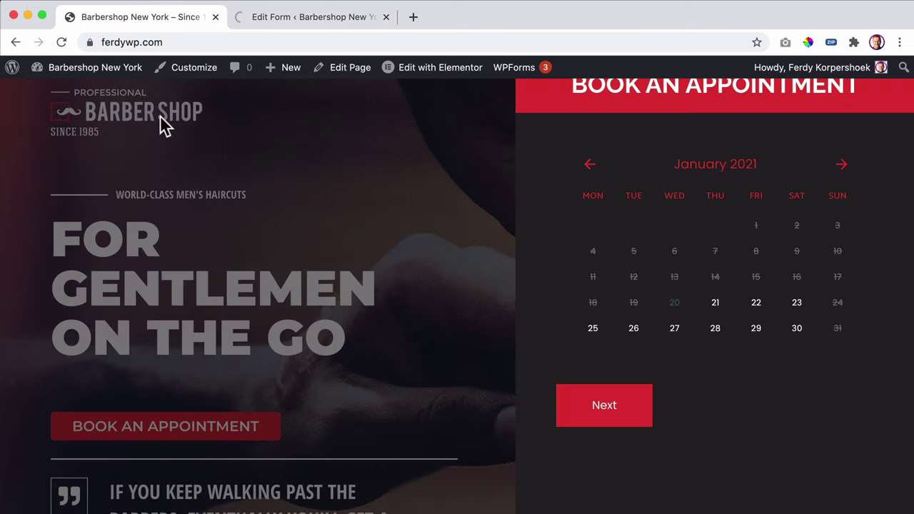
pyautogui.click(260, 198)
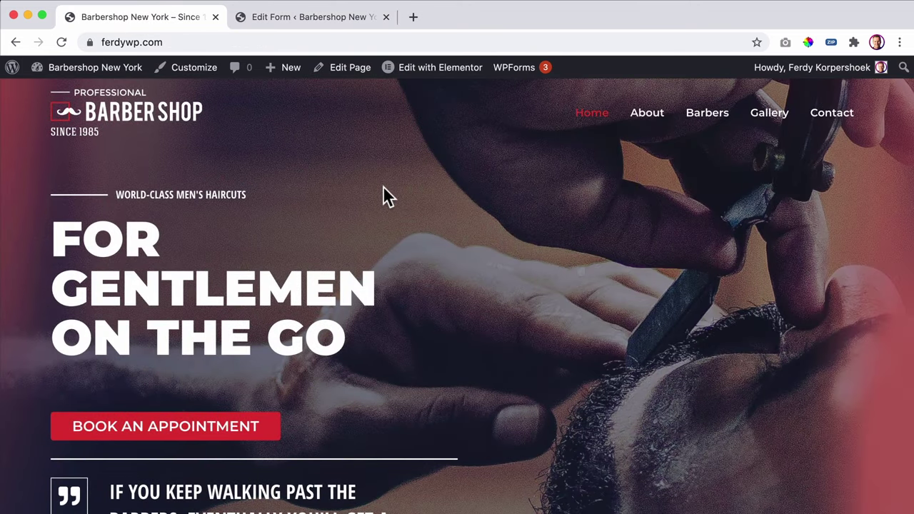
pyautogui.press('super+r')
pyautogui.click(174, 426)
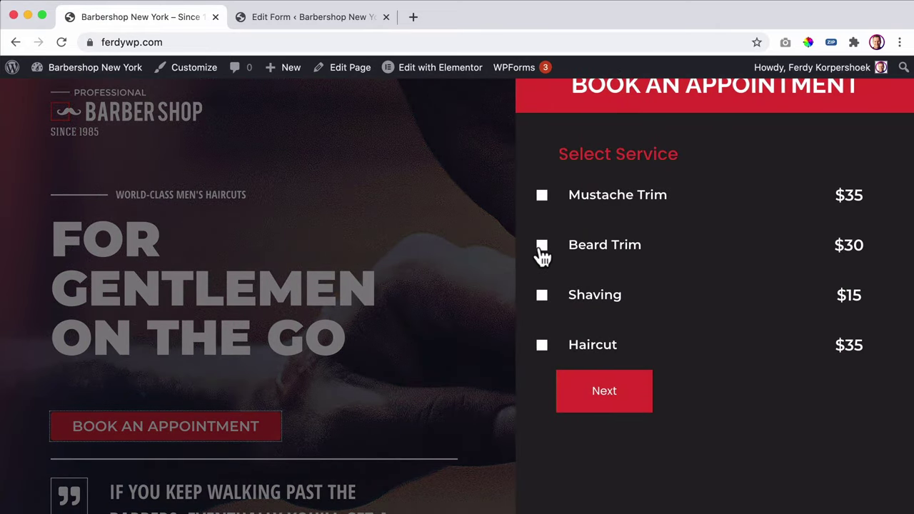
# - Verify Back returns from barbers to services and from calendar to barbers, then close the form tab
pyautogui.click(542, 248)
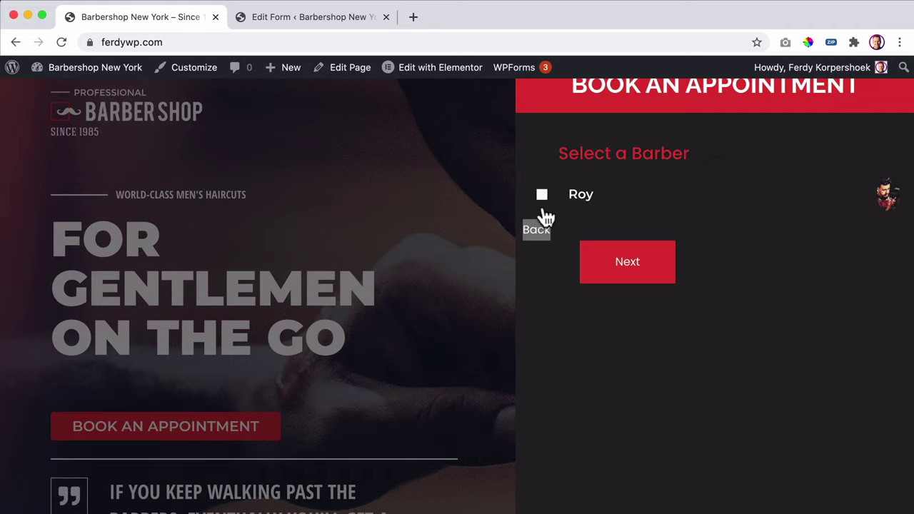
pyautogui.click(537, 232)
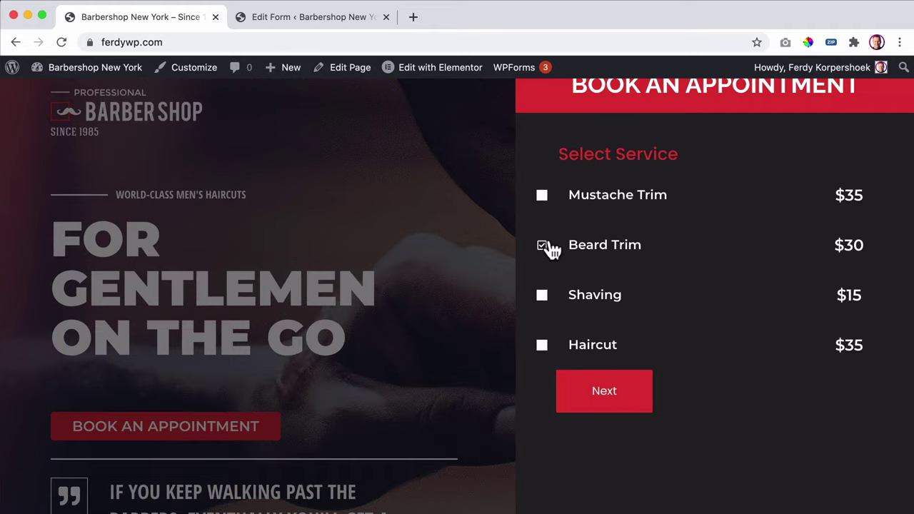
pyautogui.click(543, 296)
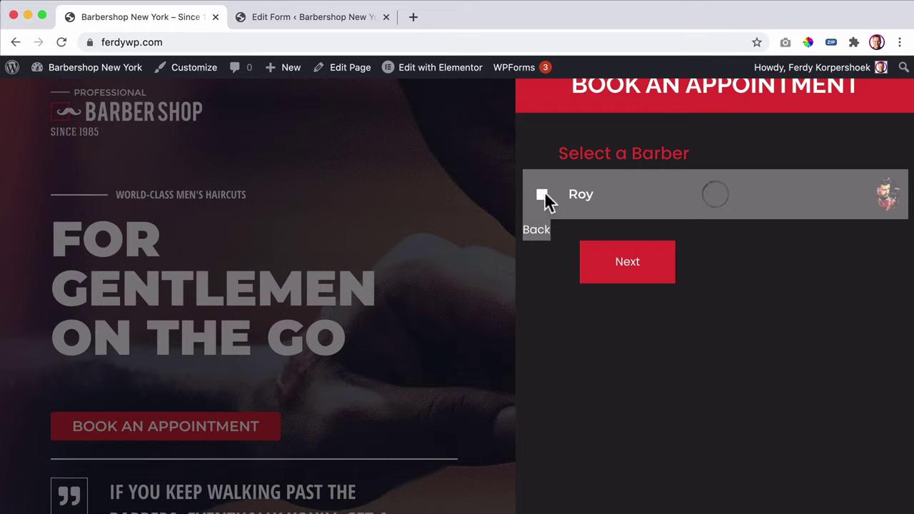
pyautogui.click(542, 243)
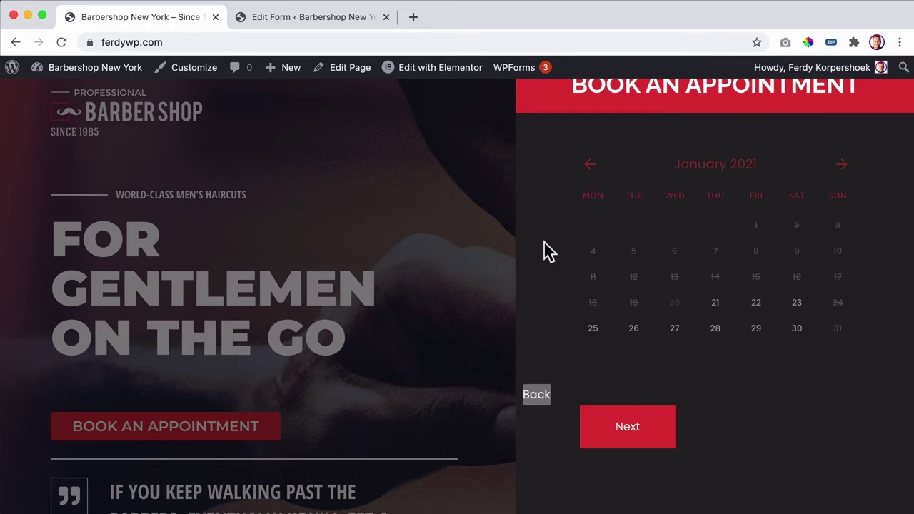
pyautogui.click(537, 393)
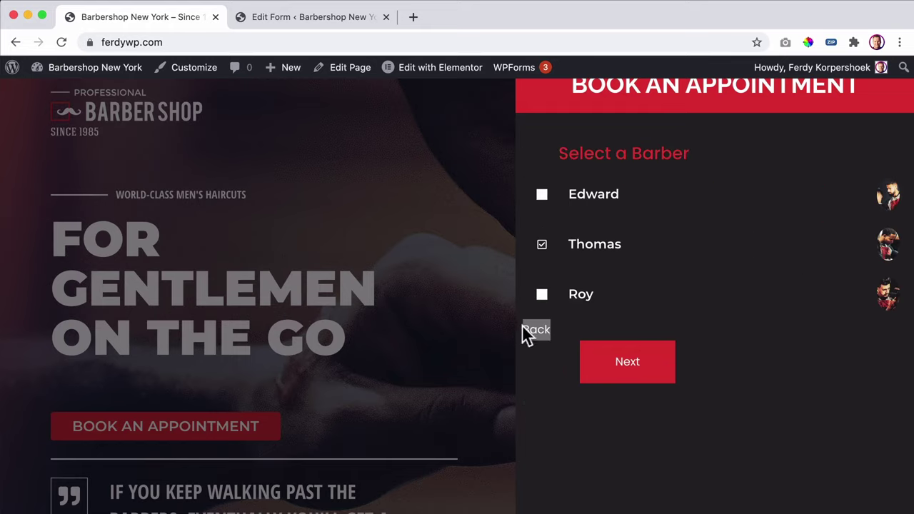
pyautogui.click(290, 23)
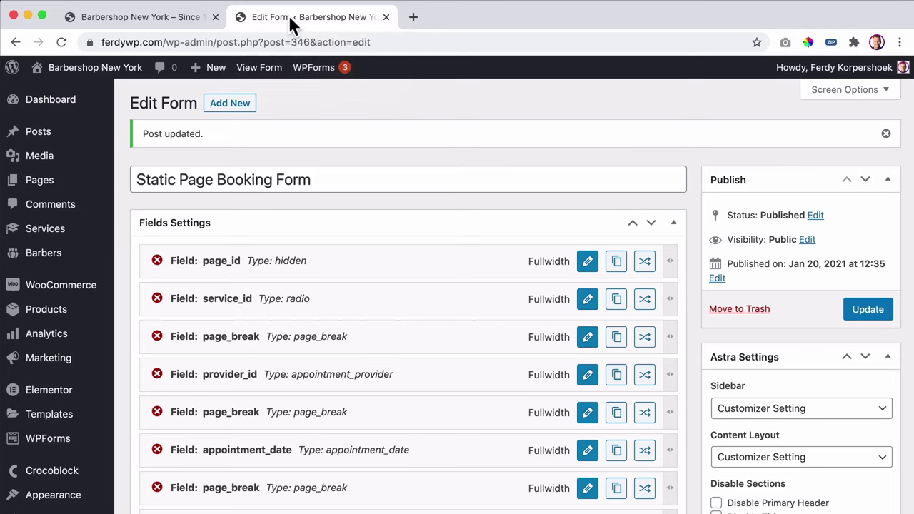
pyautogui.click(386, 16)
# - Open Book Form Popup in Elementor and select the booking form widget
pyautogui.moveTo(421, 72)
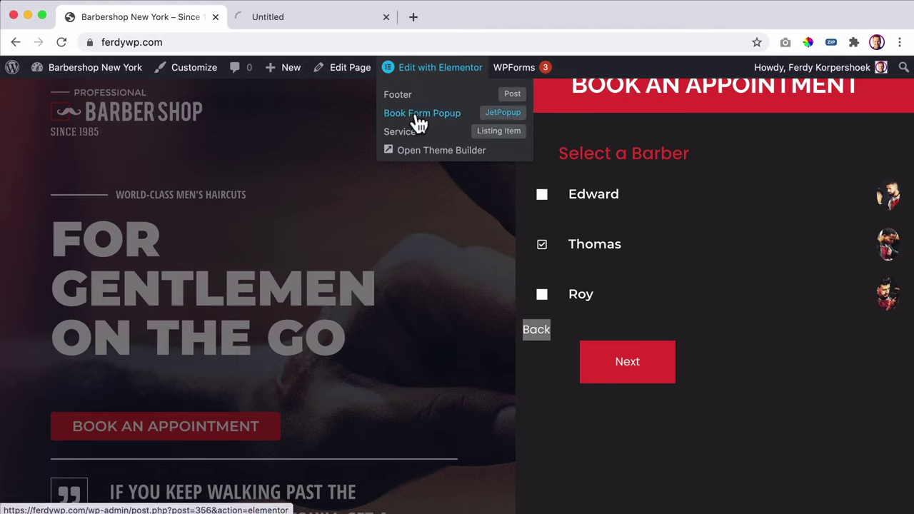
pyautogui.click(310, 18)
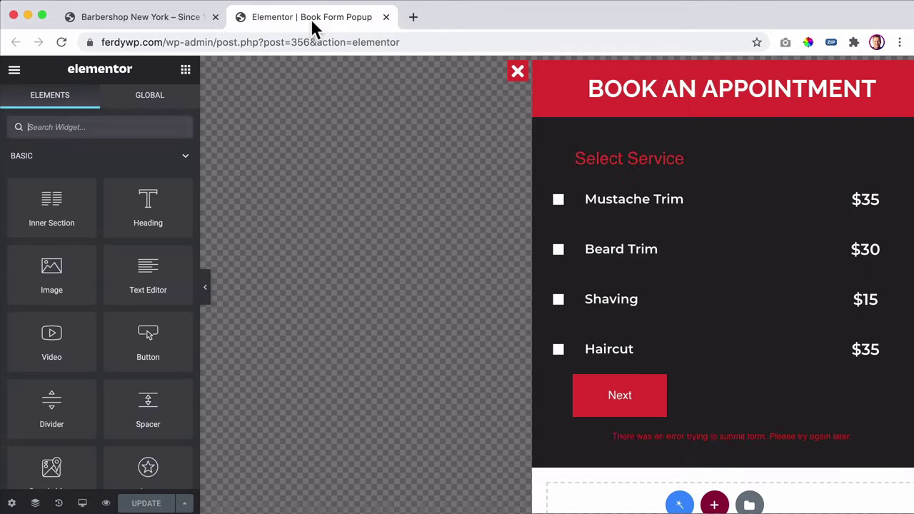
pyautogui.click(559, 249)
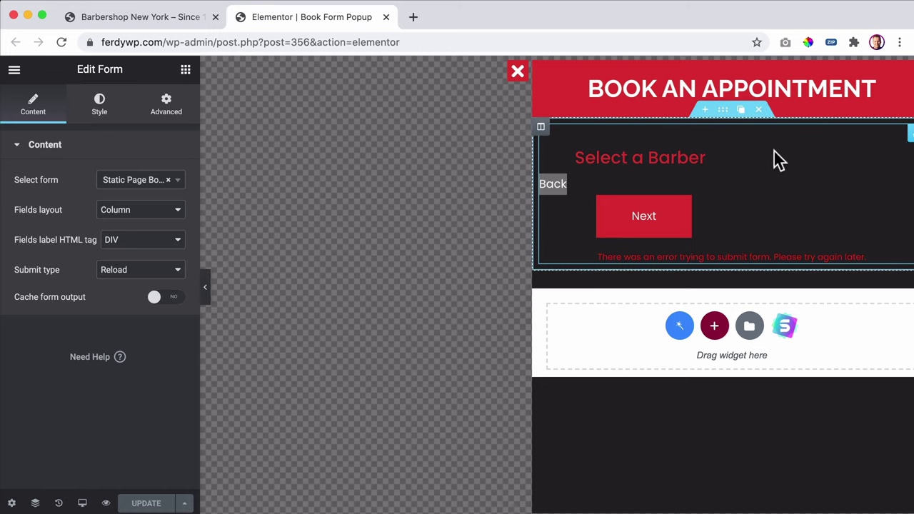
# - In the form's Prev Page Button styles, give the Back background a first colour
pyautogui.click(91, 110)
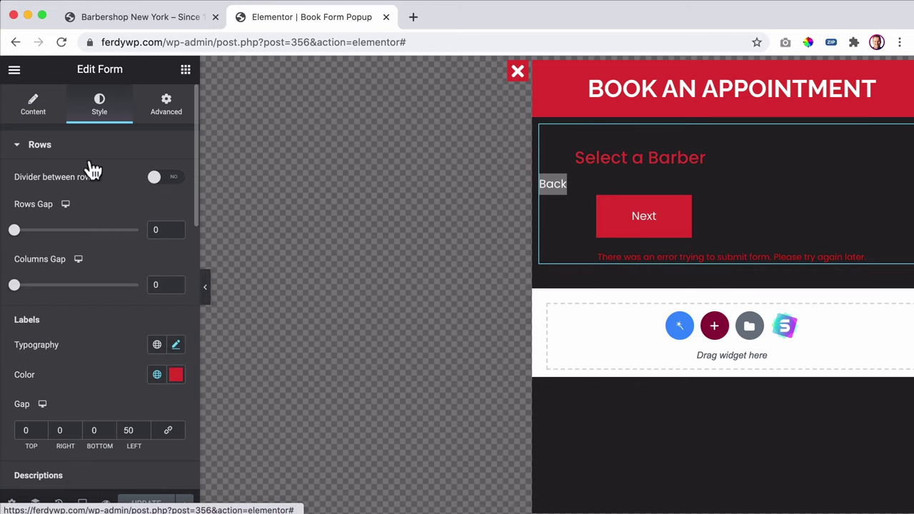
pyautogui.scroll(-5, 63, 278)
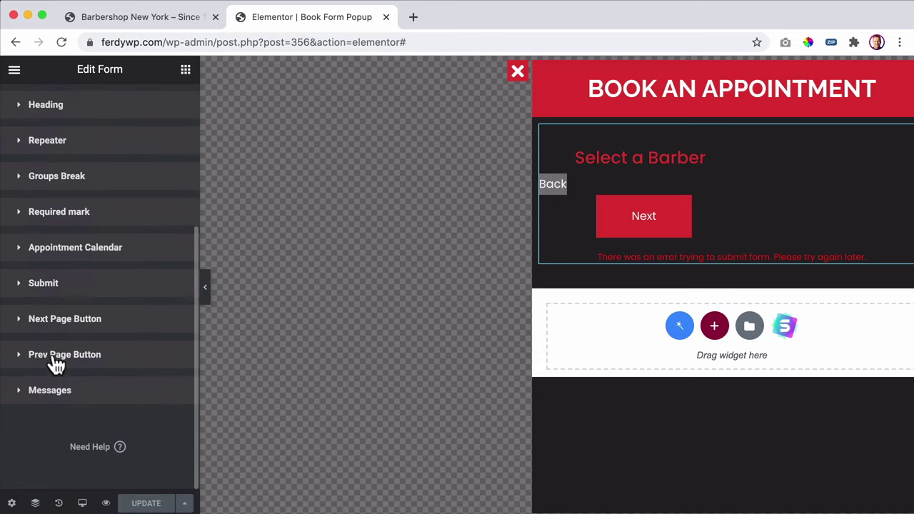
pyautogui.click(55, 364)
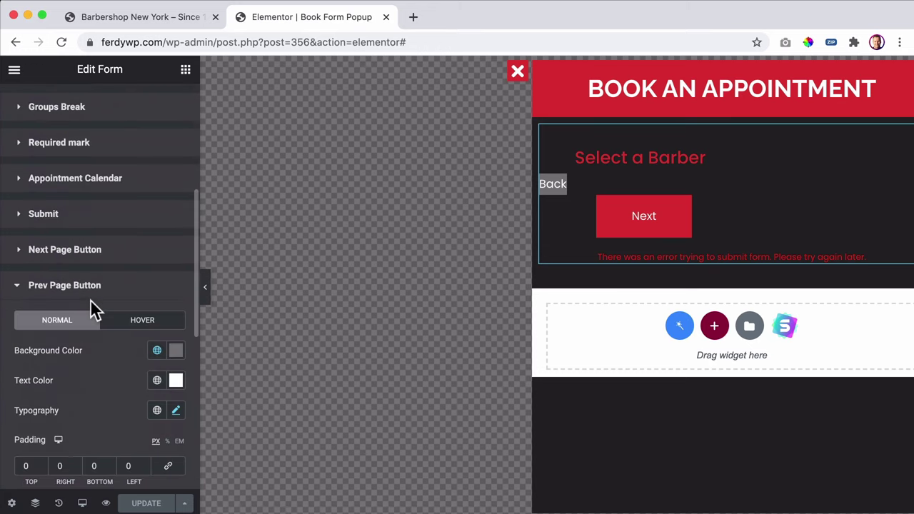
pyautogui.scroll(-2, 93, 300)
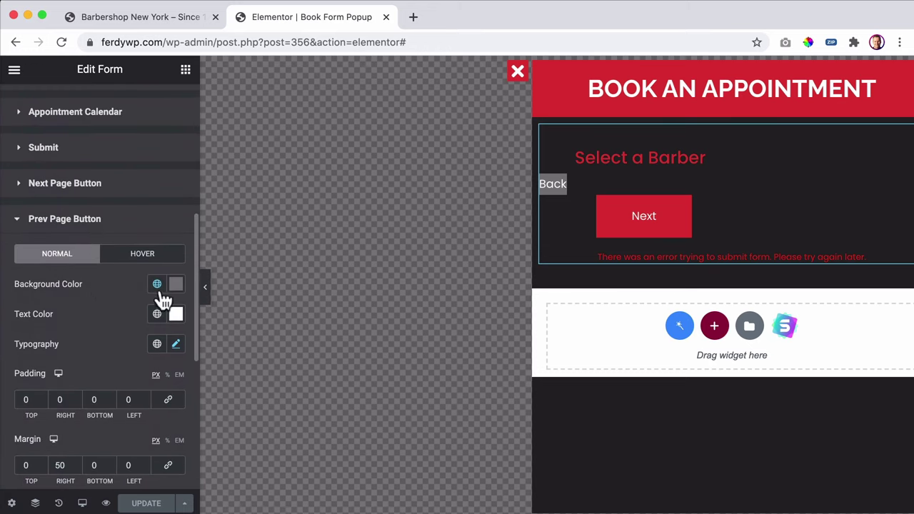
pyautogui.click(160, 287)
pyautogui.click(49, 353)
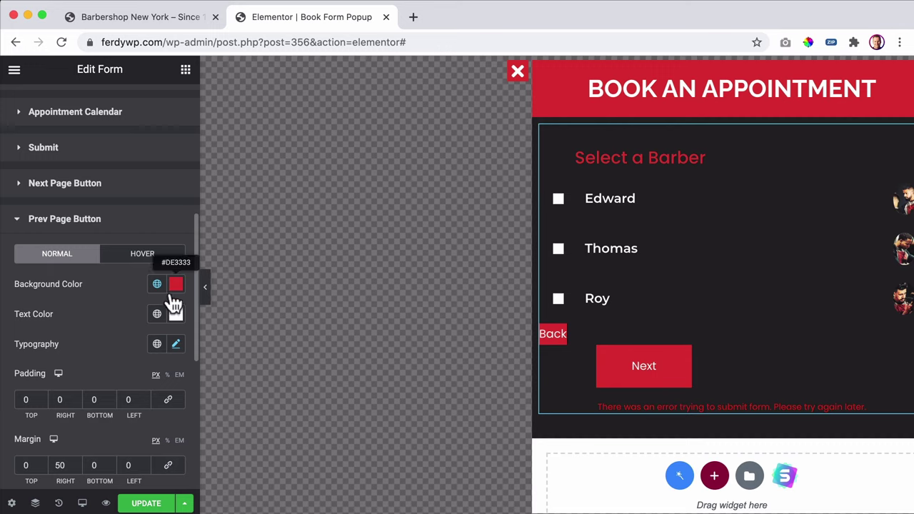
pyautogui.click(175, 289)
pyautogui.moveTo(273, 143); pyautogui.dragTo(200, 114)
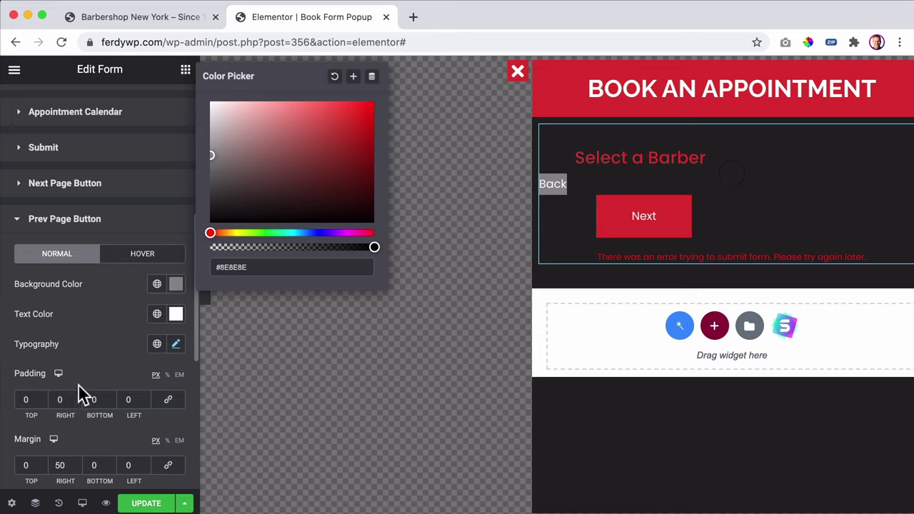
# - Set the Back button padding to 0 top and bottom with 15 px sides
pyautogui.click(32, 399)
pyautogui.write('4')
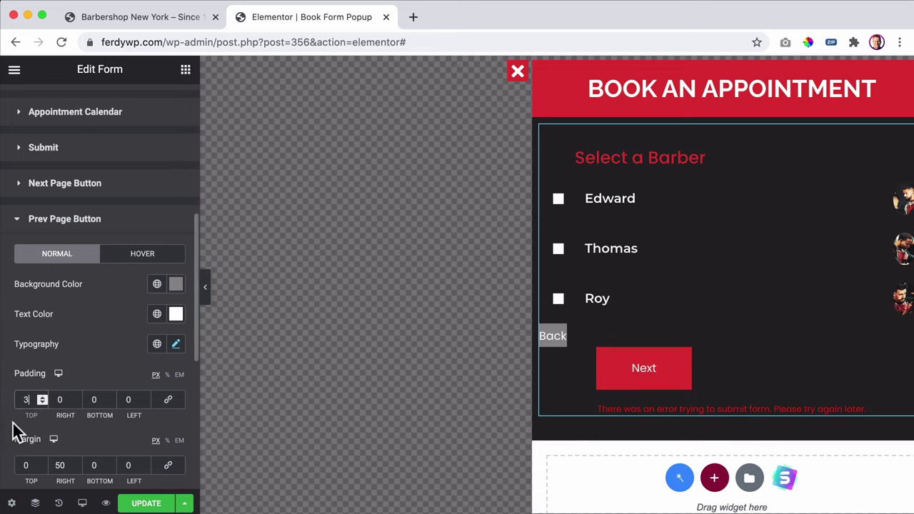
pyautogui.press('Up')
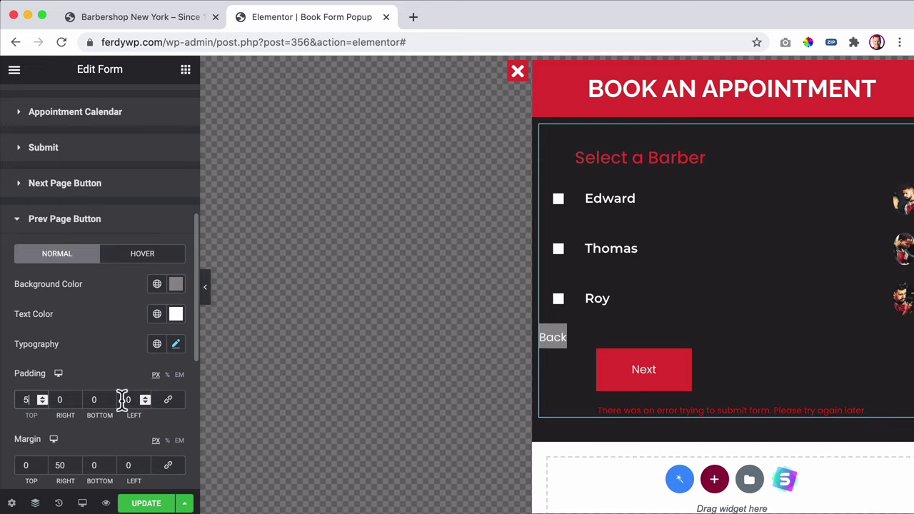
pyautogui.click(129, 399)
pyautogui.write('5')
pyautogui.press('Up')
pyautogui.press('Up')
pyautogui.press('Up')
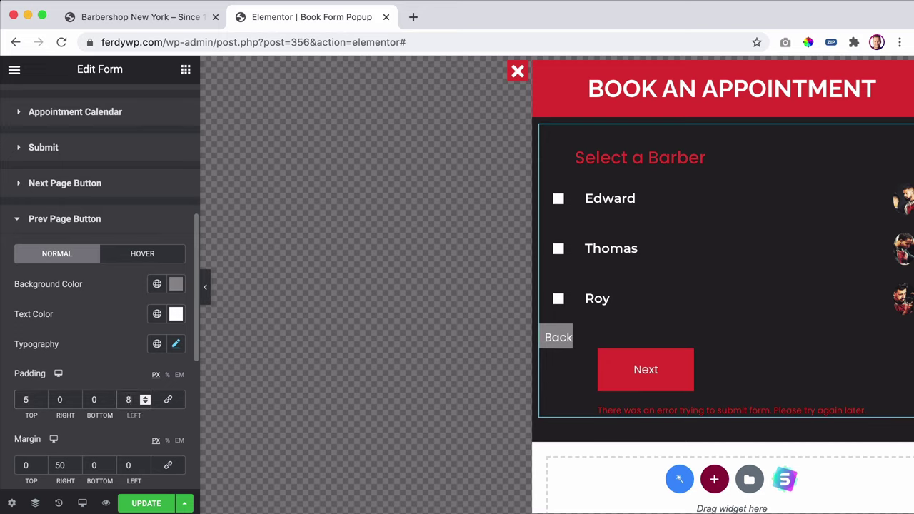
pyautogui.press('Up')
pyautogui.press('Up')
pyautogui.press('Up')
pyautogui.press('Up')
pyautogui.press('Up')
pyautogui.press('Up')
pyautogui.press('Up')
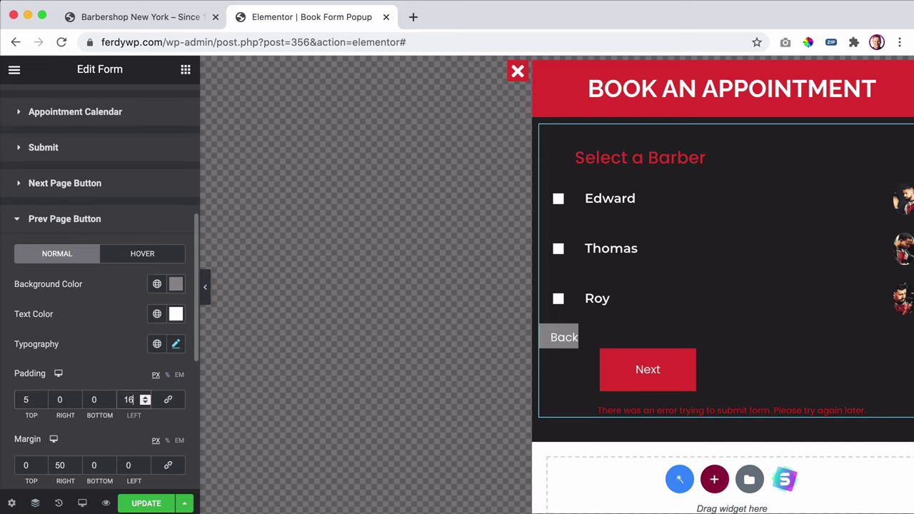
pyautogui.press('Up')
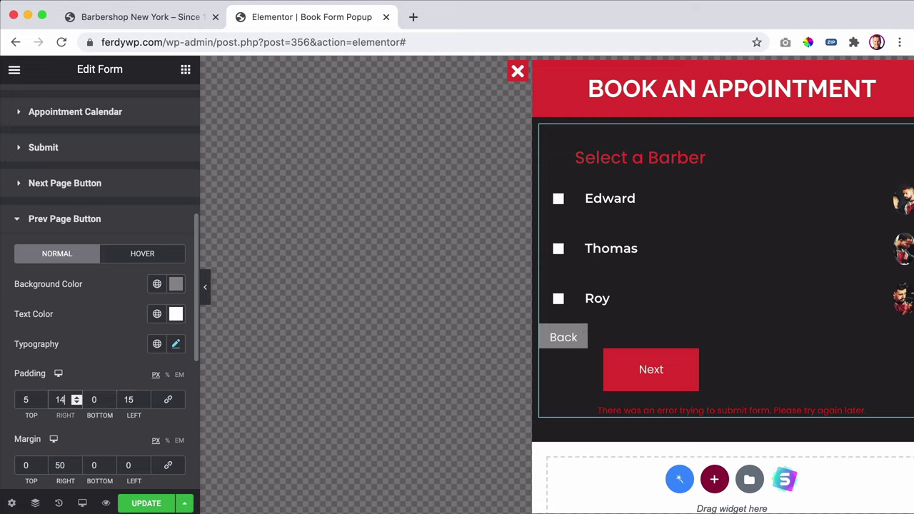
pyautogui.doubleClick(27, 399)
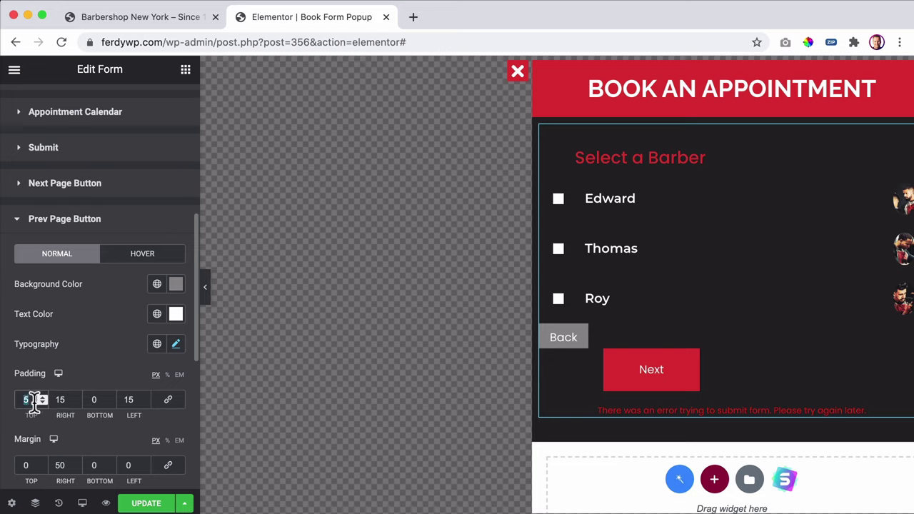
pyautogui.doubleClick(96, 400)
pyautogui.write('3')
pyautogui.press('Down')
pyautogui.press('Down')
pyautogui.press('Down')
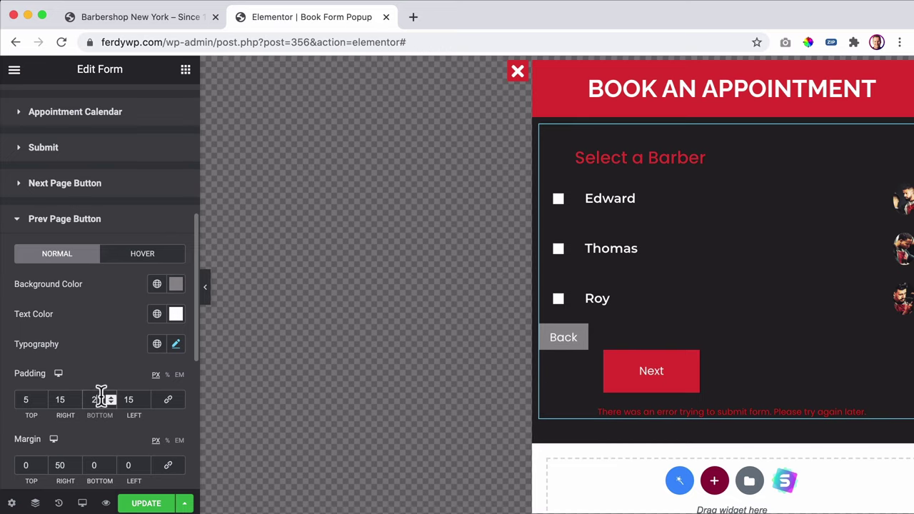
pyautogui.doubleClick(18, 399)
pyautogui.write('4')
pyautogui.press('Down')
pyautogui.press('Down')
pyautogui.press('Down')
pyautogui.press('Down')
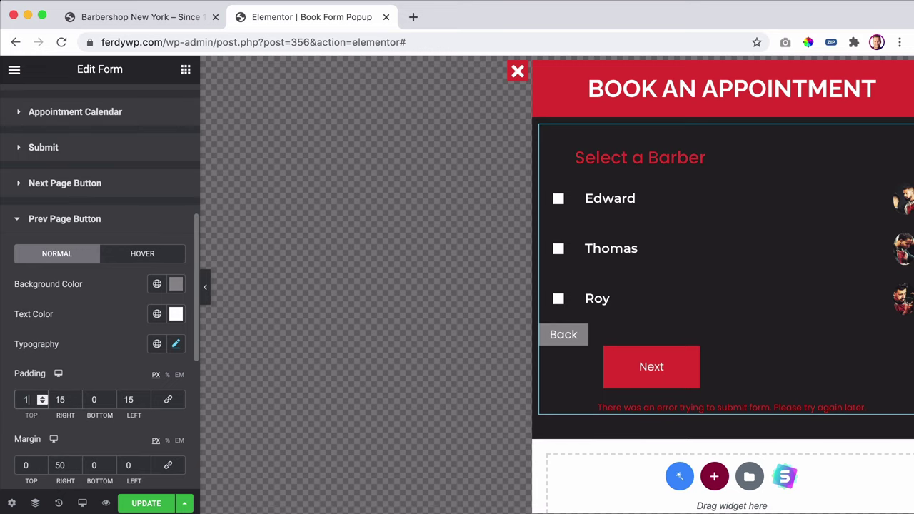
# - Change the Back background to dark grey #353535
pyautogui.click(174, 285)
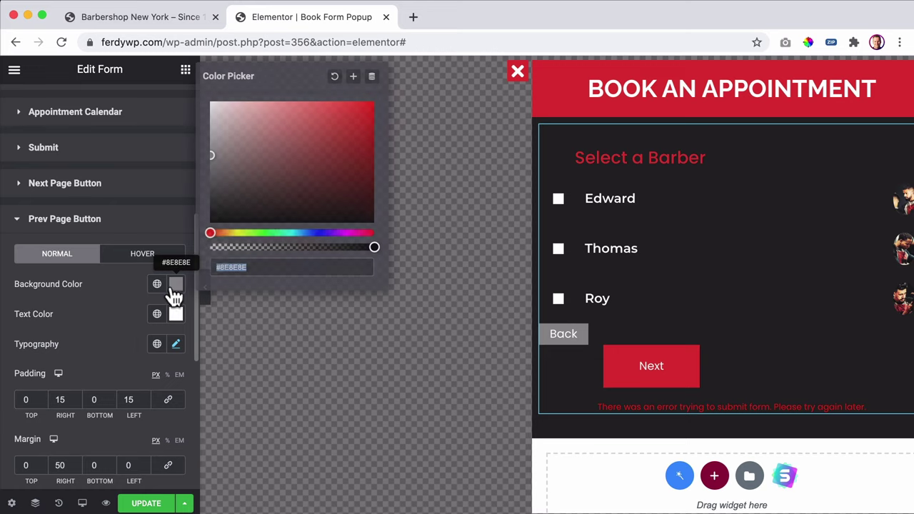
pyautogui.write('#232323')
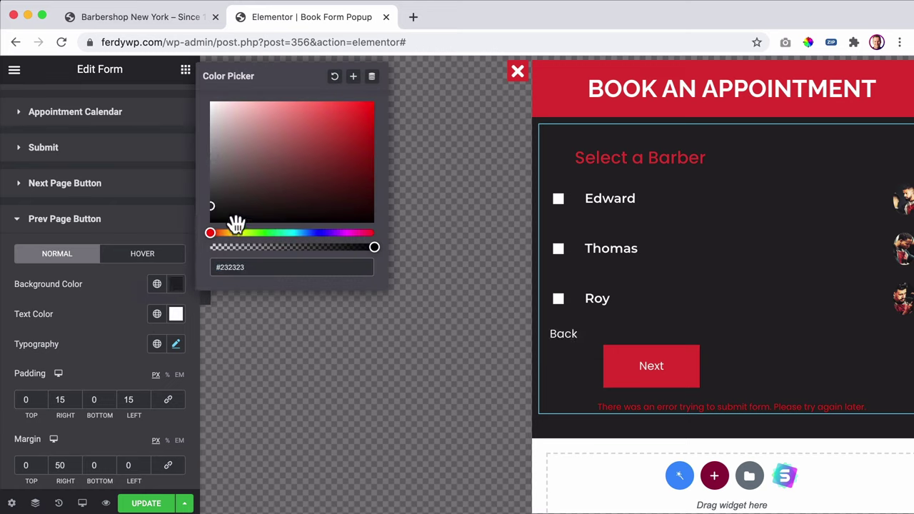
pyautogui.click(209, 198)
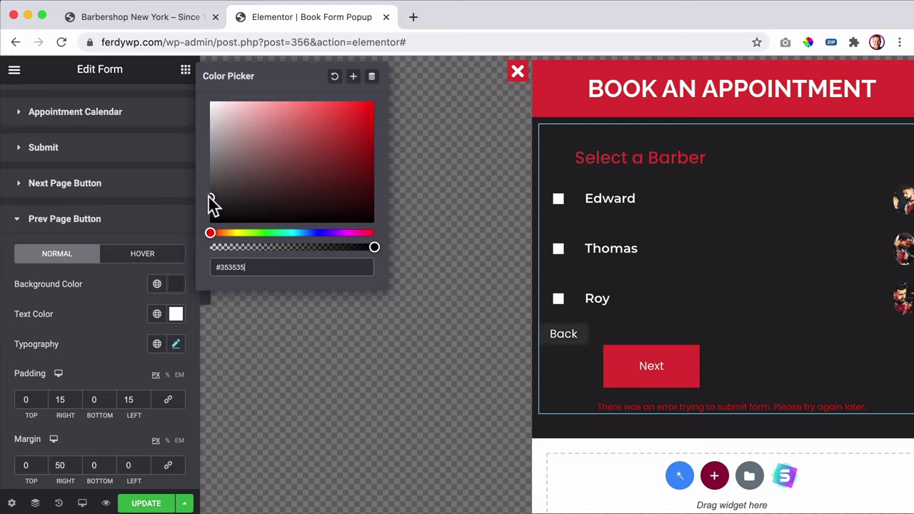
pyautogui.click(107, 316)
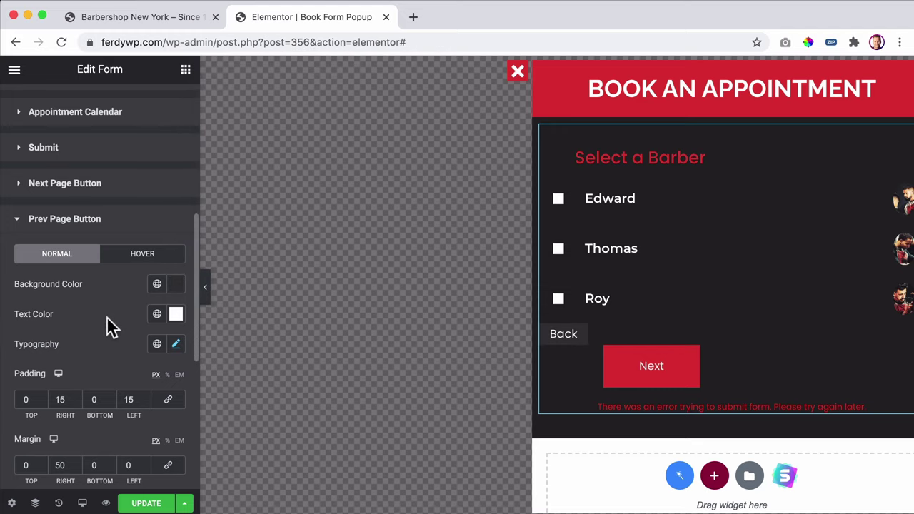
# - Set the Back button text colour to light grey #ACACAC
pyautogui.click(175, 315)
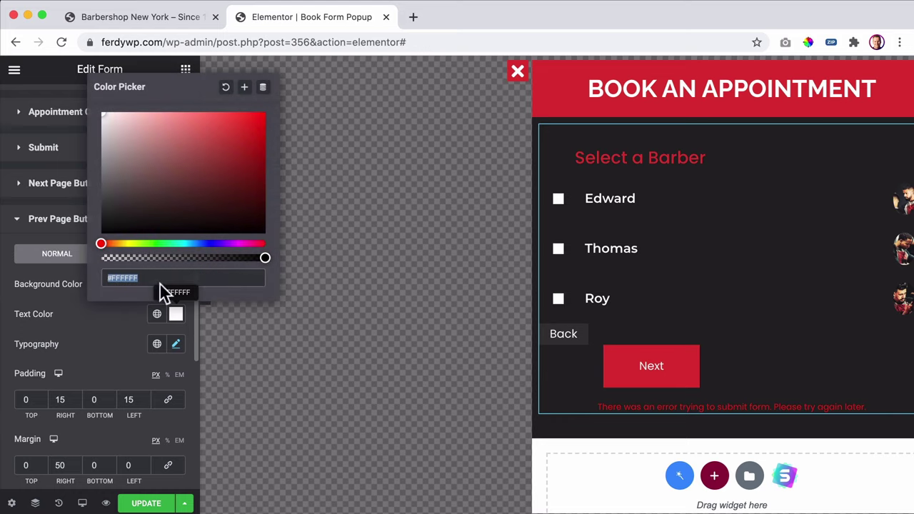
pyautogui.click(157, 344)
pyautogui.click(148, 316)
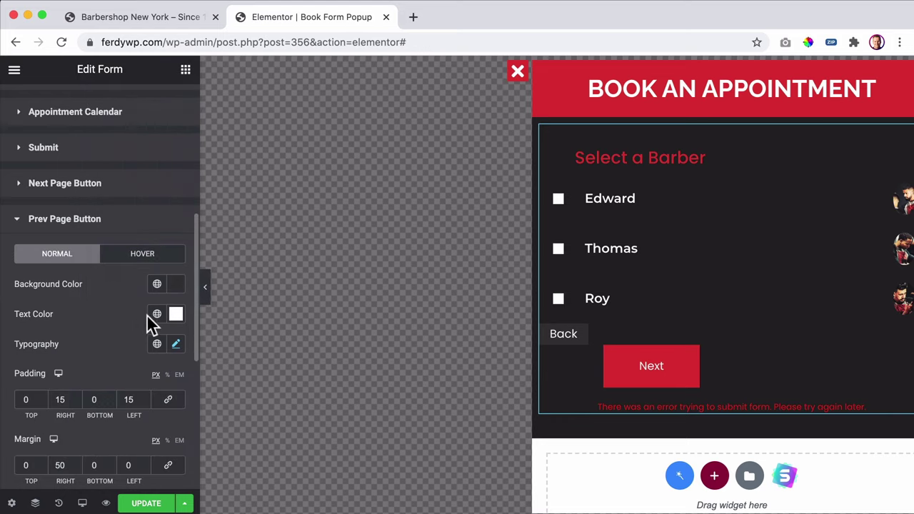
pyautogui.click(157, 315)
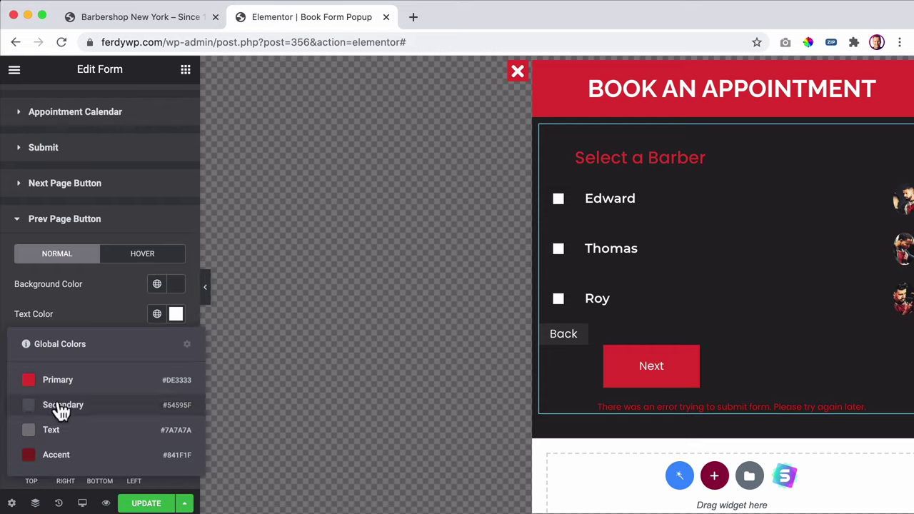
pyautogui.click(30, 408)
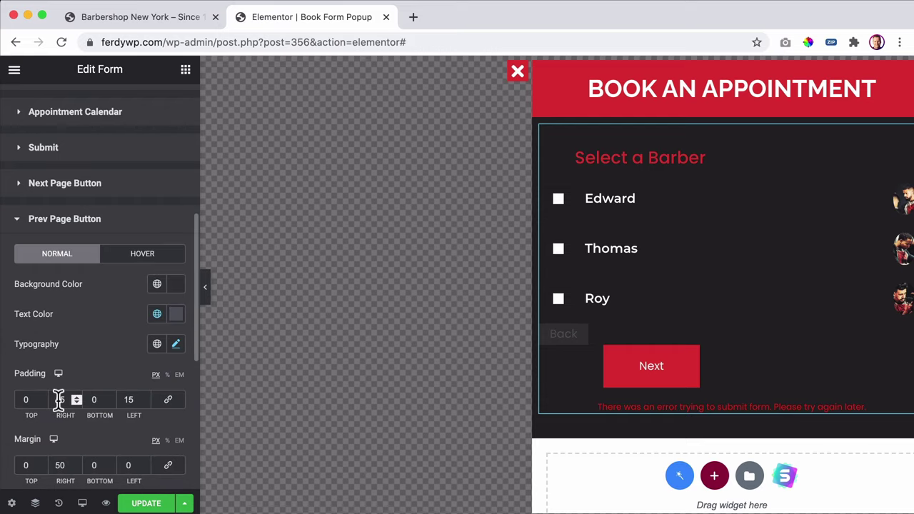
pyautogui.click(157, 315)
pyautogui.click(48, 429)
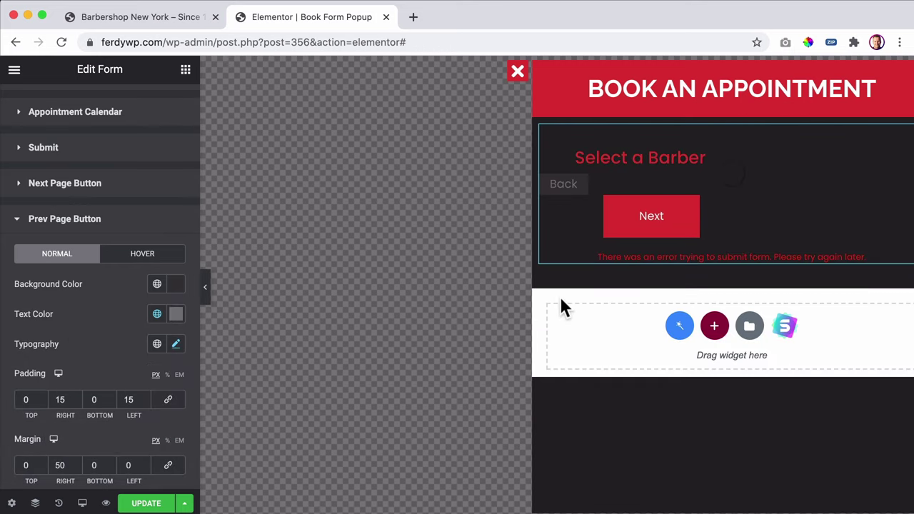
pyautogui.click(175, 314)
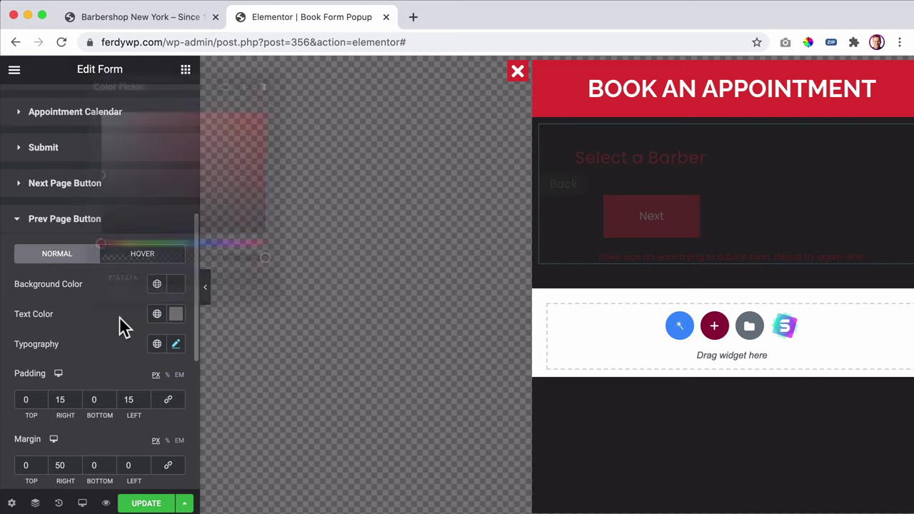
pyautogui.moveTo(101, 165); pyautogui.dragTo(98, 151)
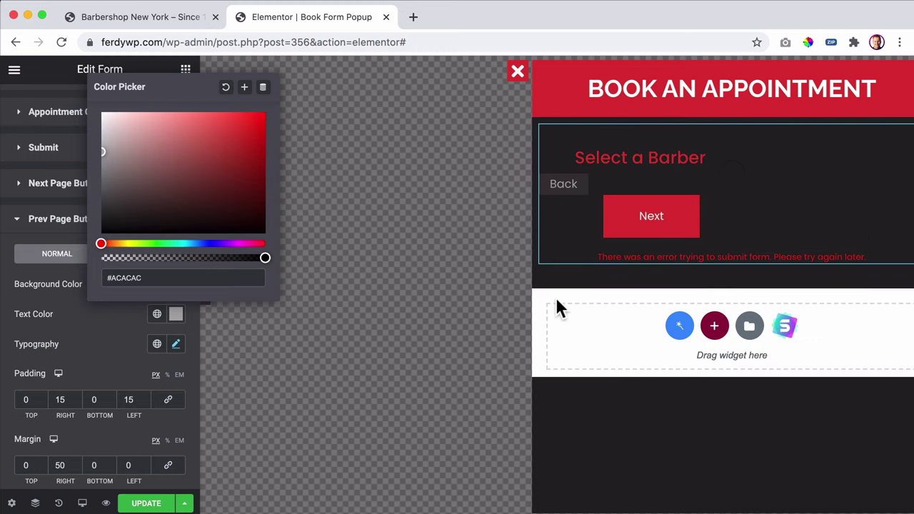
pyautogui.click(83, 305)
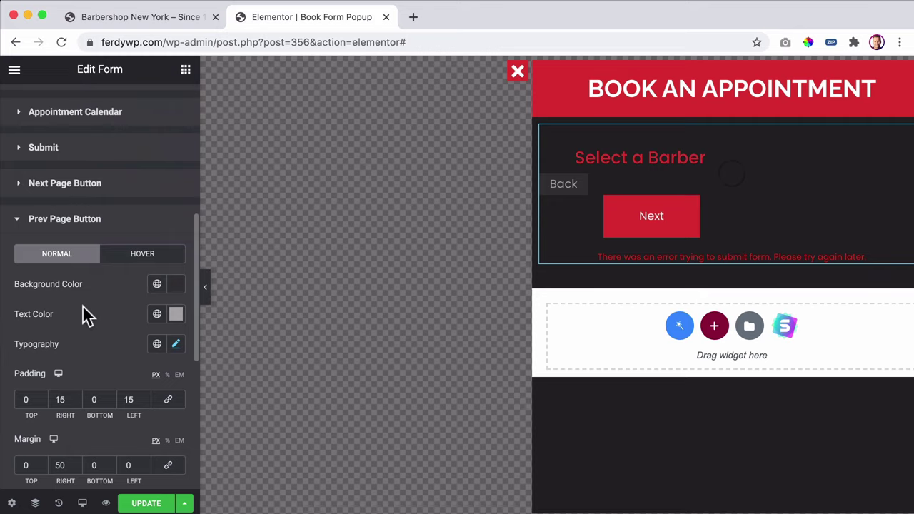
pyautogui.scroll(-2, 92, 341)
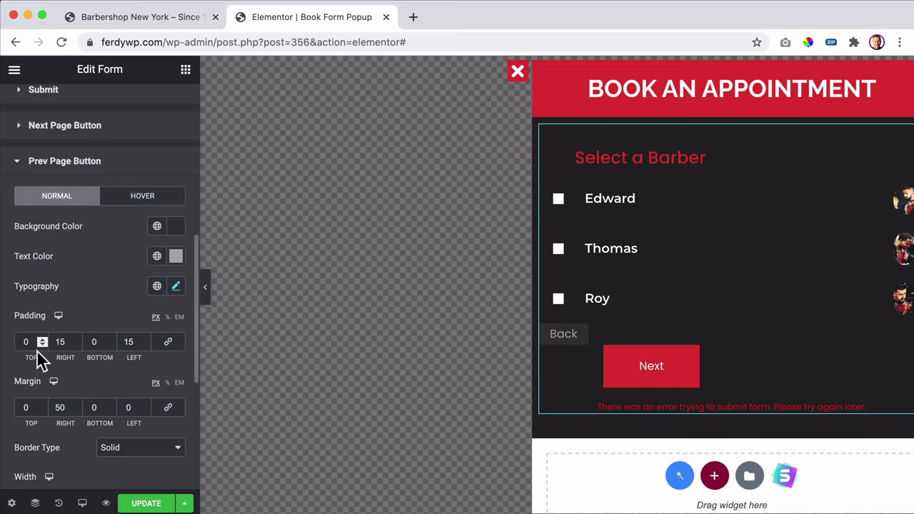
# - Raise the Back padding from 0/15 to 5 px top and bottom, 20 px left and right
pyautogui.scroll(4, 66, 341)
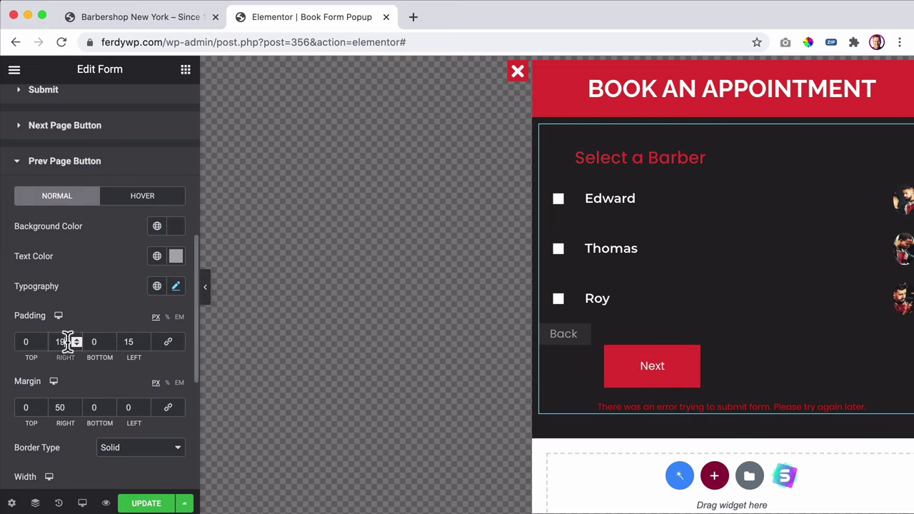
pyautogui.click(127, 342)
pyautogui.scroll(2, 128, 341)
pyautogui.press('Up')
pyautogui.press('Up')
pyautogui.press('Up')
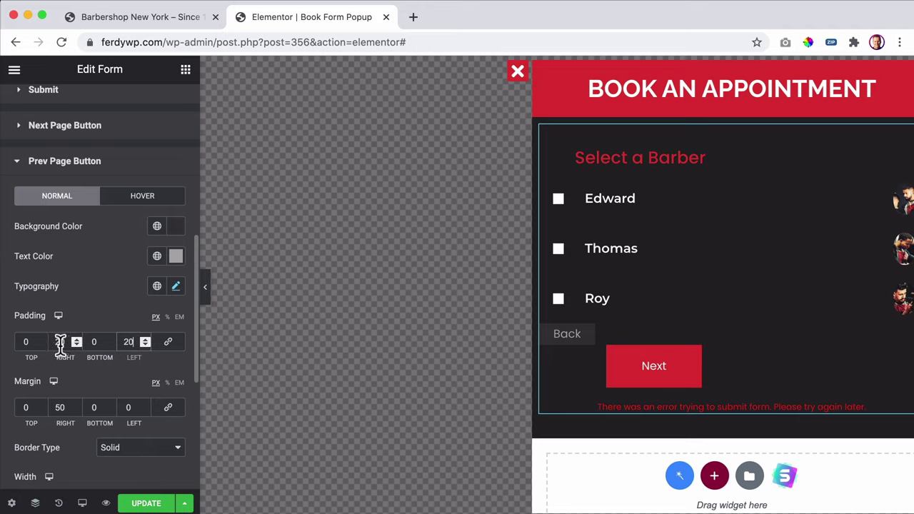
pyautogui.click(36, 342)
pyautogui.scroll(4, 39, 343)
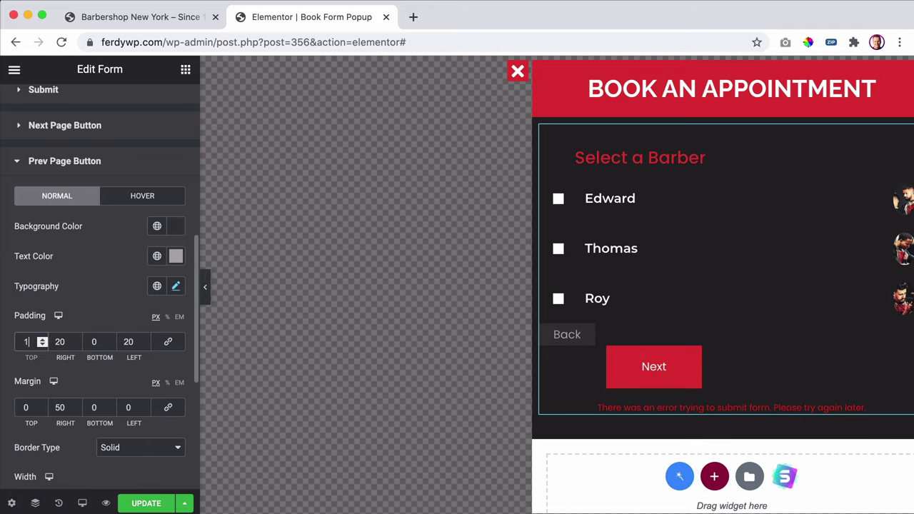
pyautogui.press('Up')
pyautogui.click(96, 341)
pyautogui.scroll(5, 96, 341)
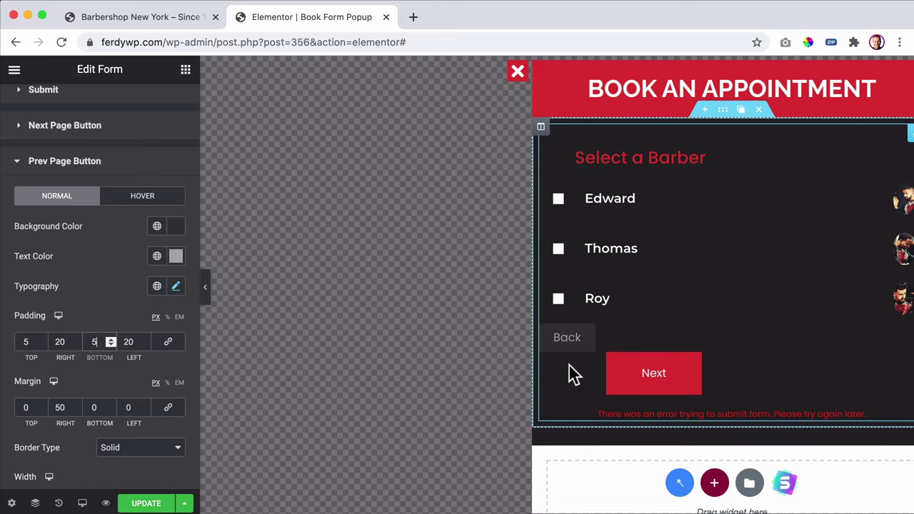
pyautogui.scroll(-3, 81, 353)
pyautogui.scroll(-5, 75, 354)
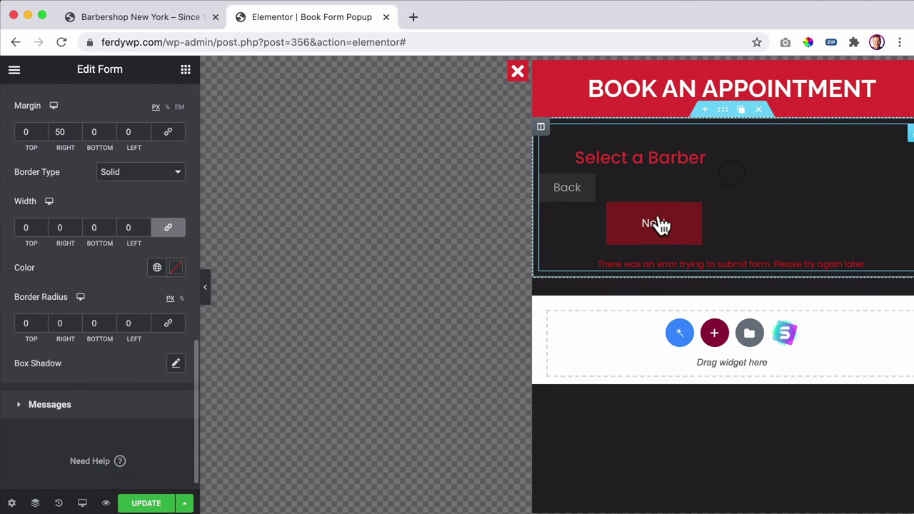
pyautogui.scroll(10, 52, 239)
pyautogui.scroll(-2, 53, 243)
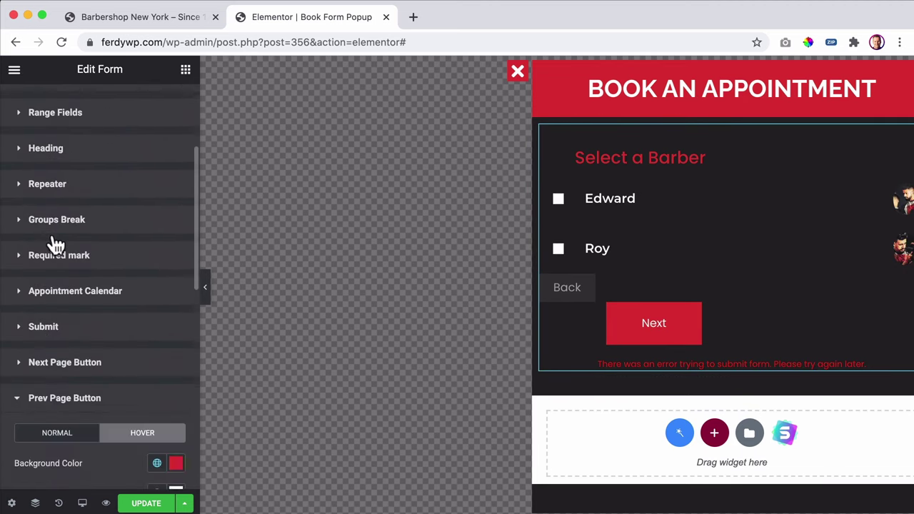
pyautogui.click(107, 16)
# - Open the Static Page Booking Form in JetEngine Forms and edit its Insert appointment action
pyautogui.click(100, 68)
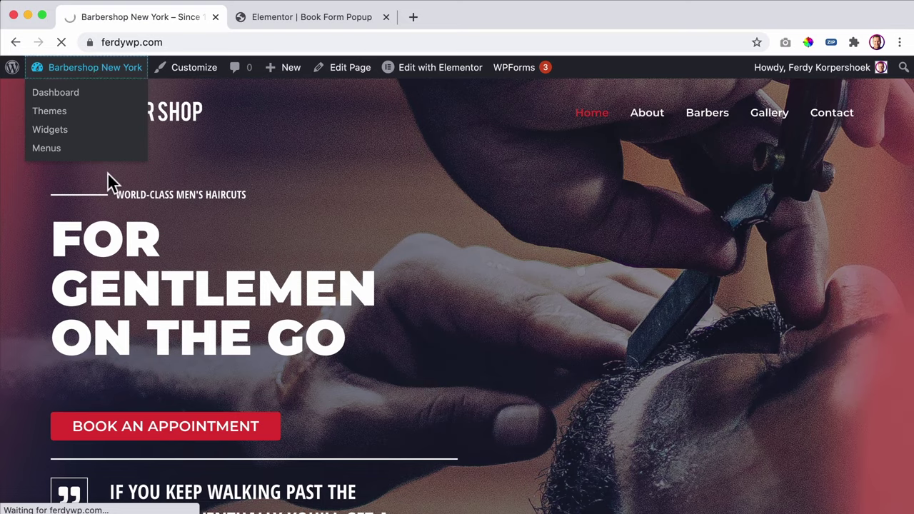
pyautogui.scroll(-3, 60, 279)
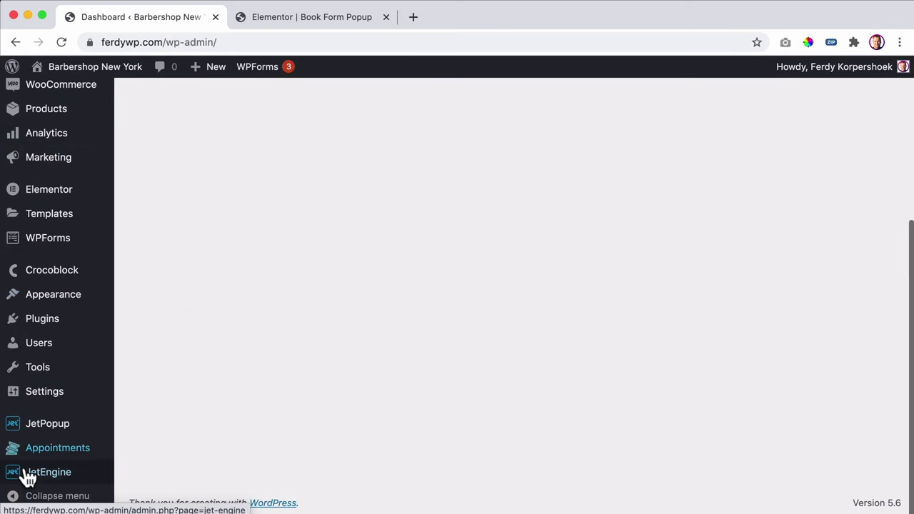
pyautogui.moveTo(43, 473)
pyautogui.click(153, 455)
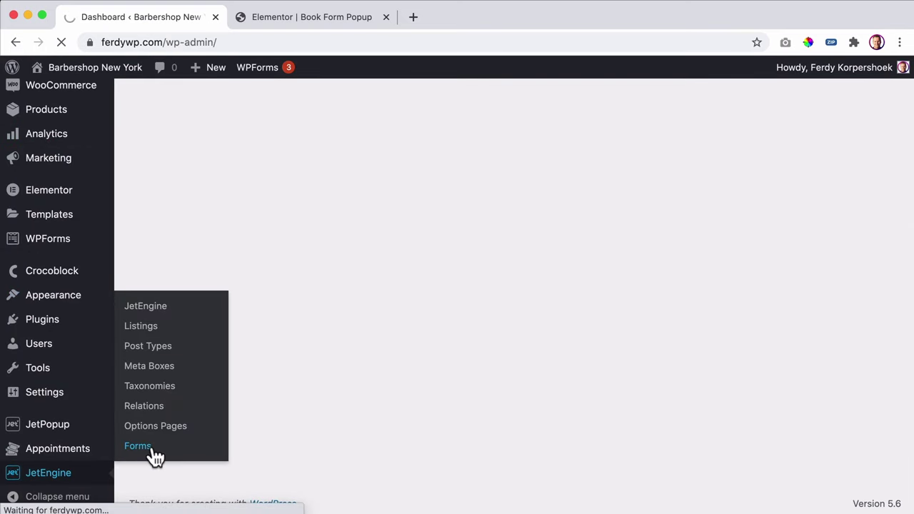
pyautogui.click(221, 213)
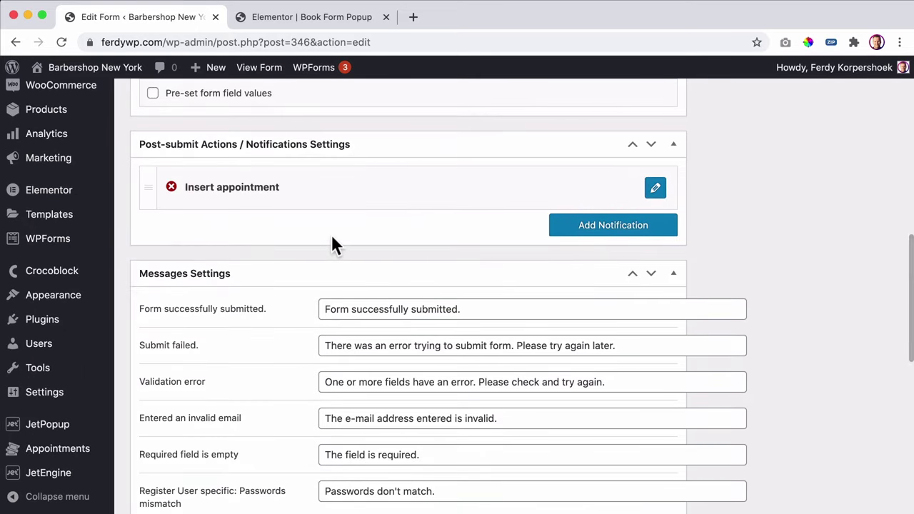
pyautogui.scroll(6, 336, 240)
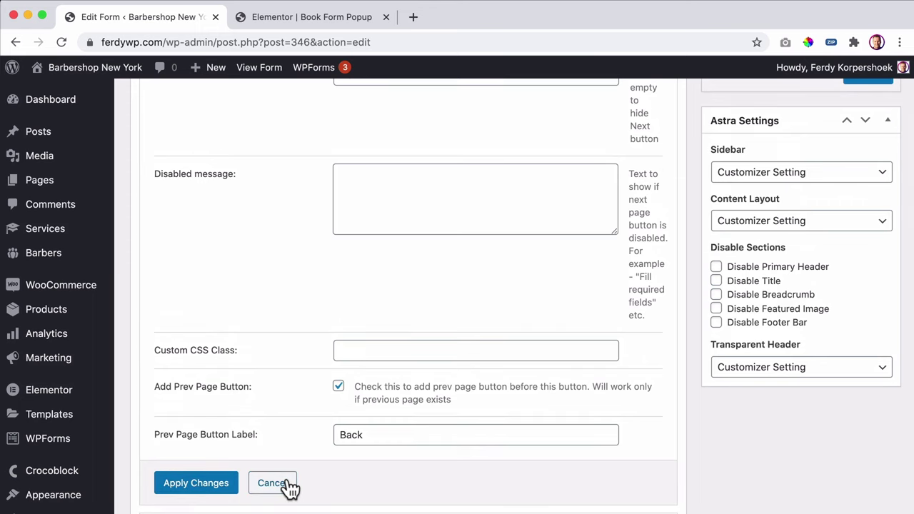
pyautogui.click(279, 468)
pyautogui.scroll(5, 664, 182)
pyautogui.click(673, 184)
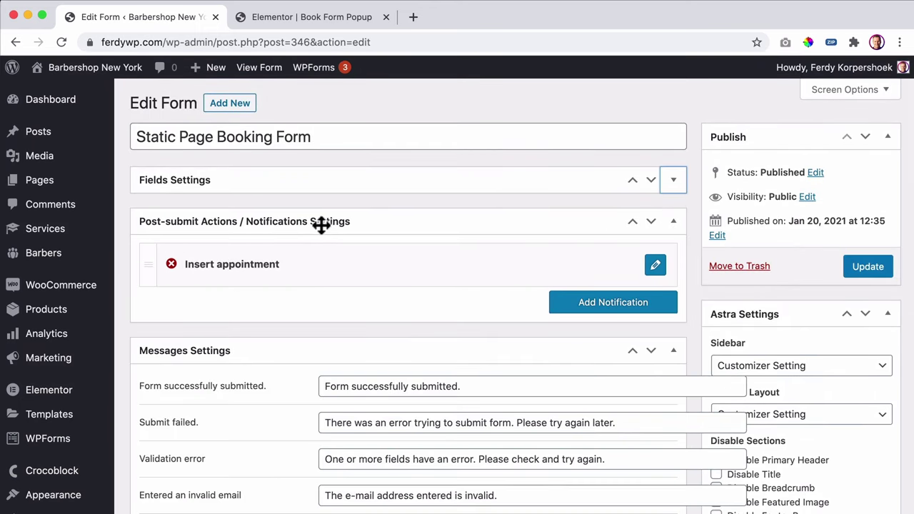
pyautogui.click(654, 269)
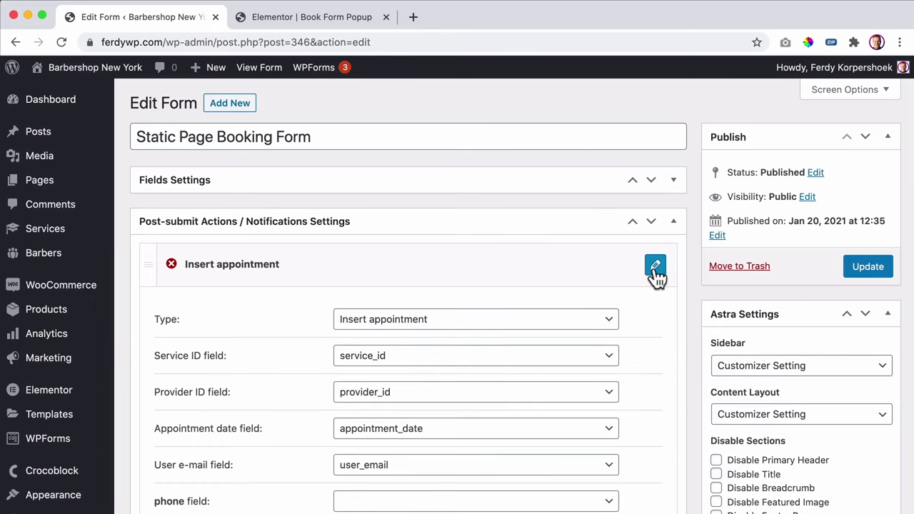
pyautogui.scroll(-5, 541, 309)
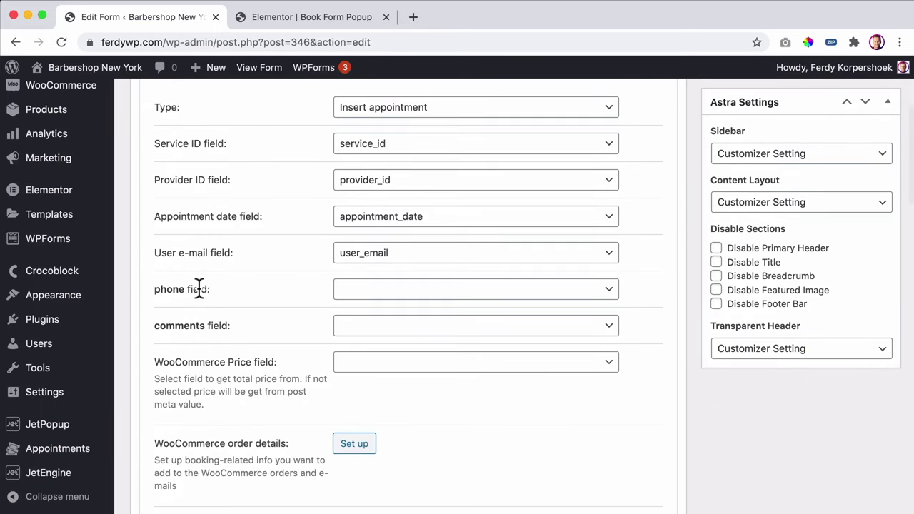
# - Map phone to phone_number, comments to field_comment and WooCommerce price to _total, then apply
pyautogui.click(393, 291)
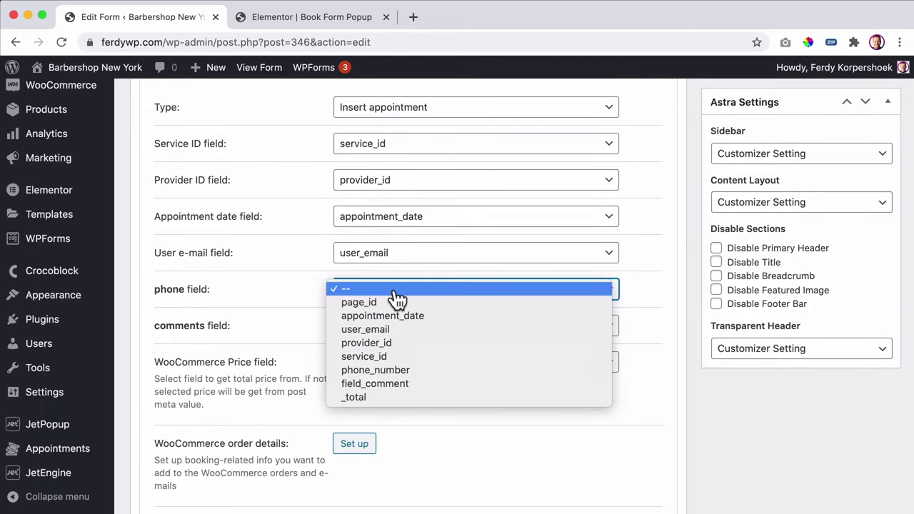
pyautogui.click(400, 370)
pyautogui.click(366, 331)
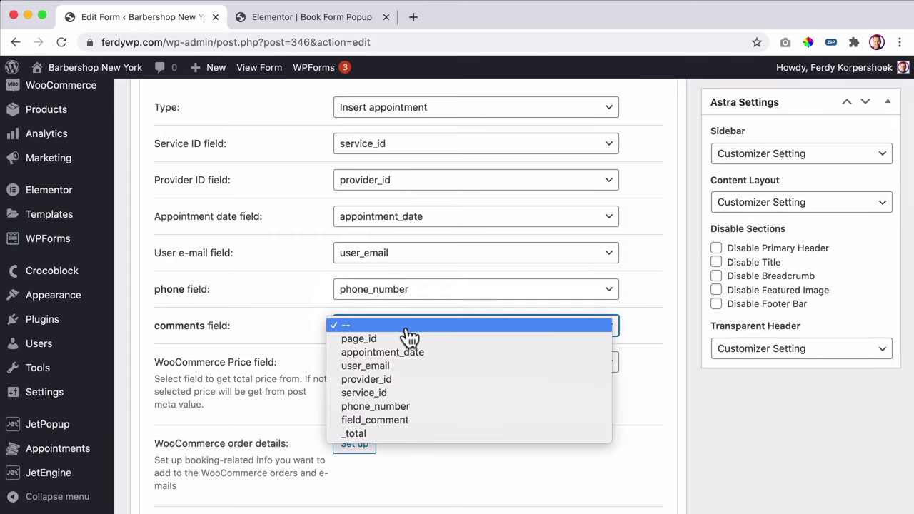
pyautogui.click(392, 422)
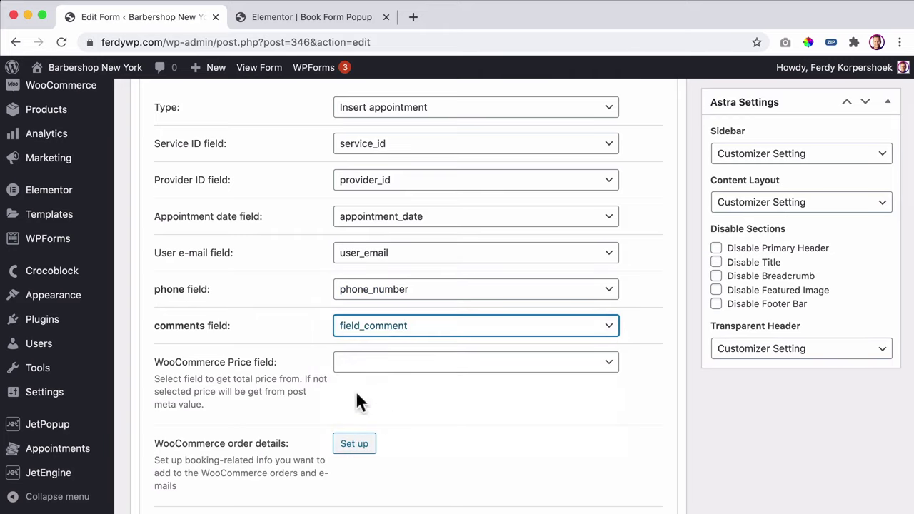
pyautogui.click(408, 364)
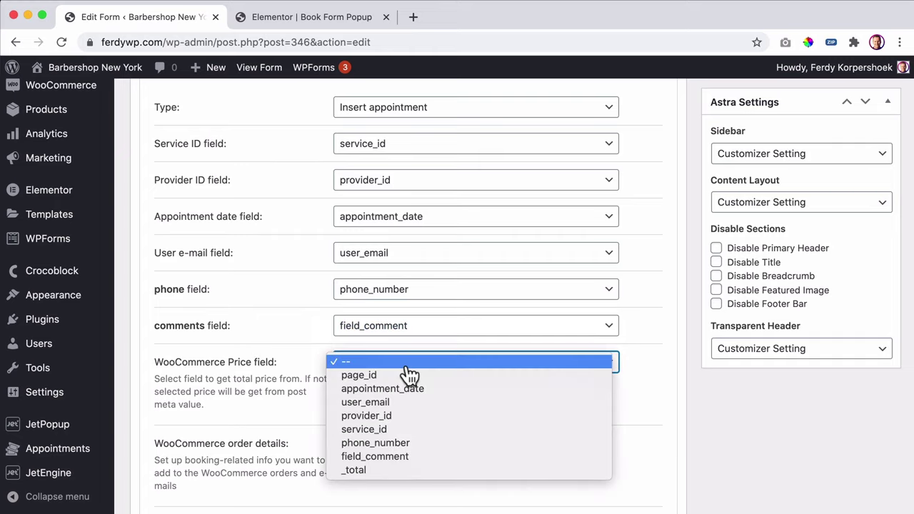
pyautogui.click(373, 471)
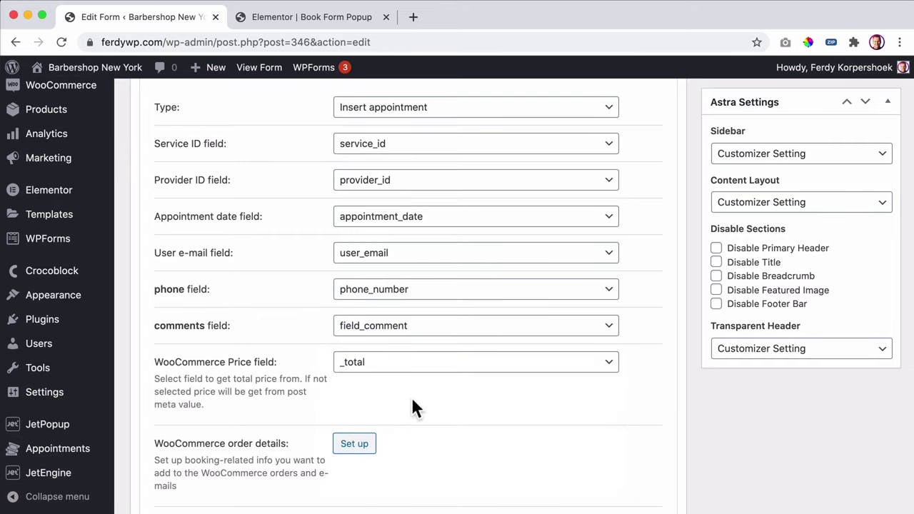
pyautogui.scroll(-2, 411, 397)
pyautogui.scroll(-10, 438, 347)
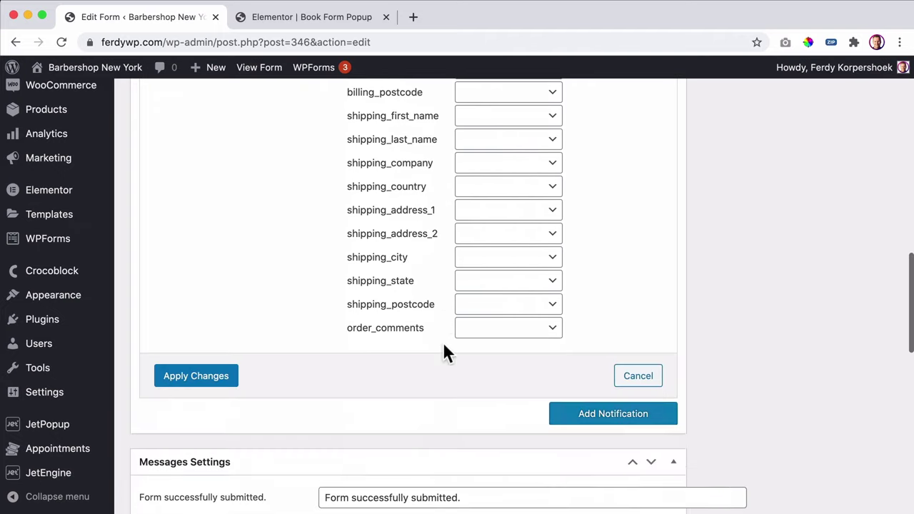
pyautogui.click(212, 251)
pyautogui.scroll(15, 561, 250)
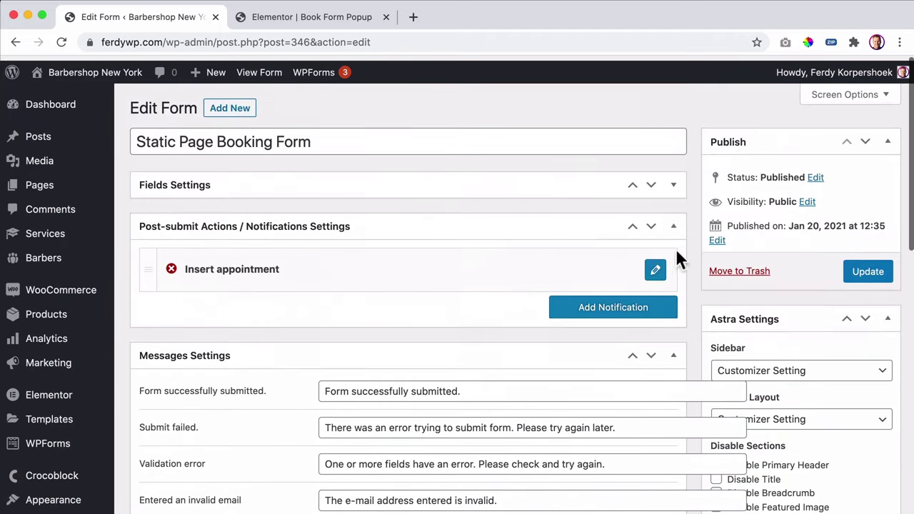
# - Save the booking form with Update
pyautogui.click(863, 269)
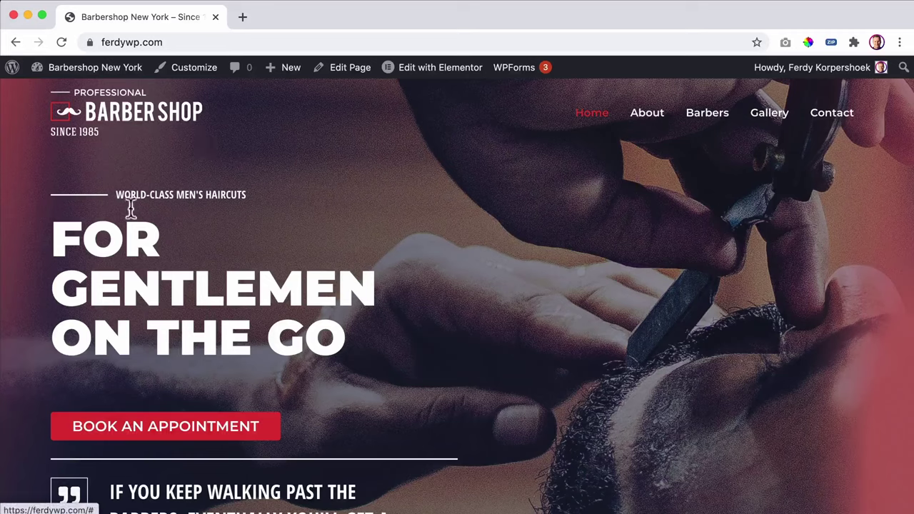
pyautogui.click(97, 72)
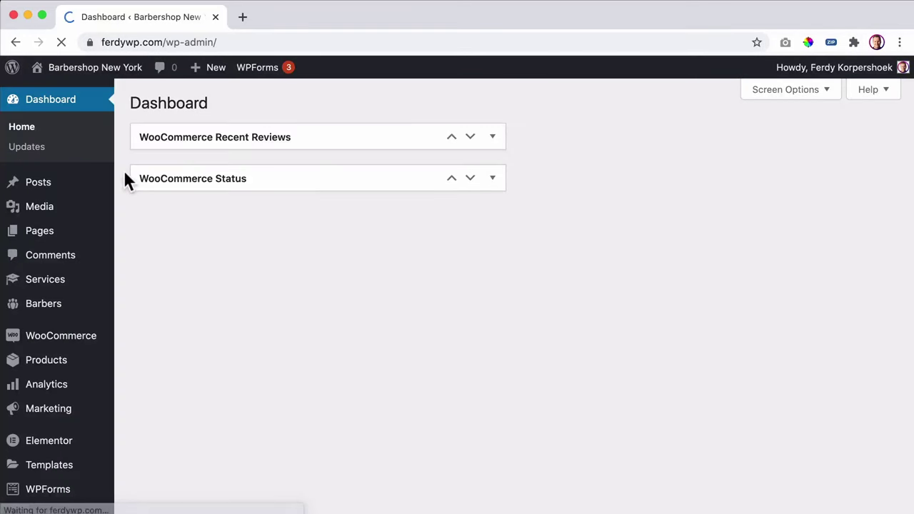
pyautogui.scroll(-2, 98, 193)
# - Turn off WooCommerce Integration in the Appointments booking settings
pyautogui.scroll(-5, 61, 198)
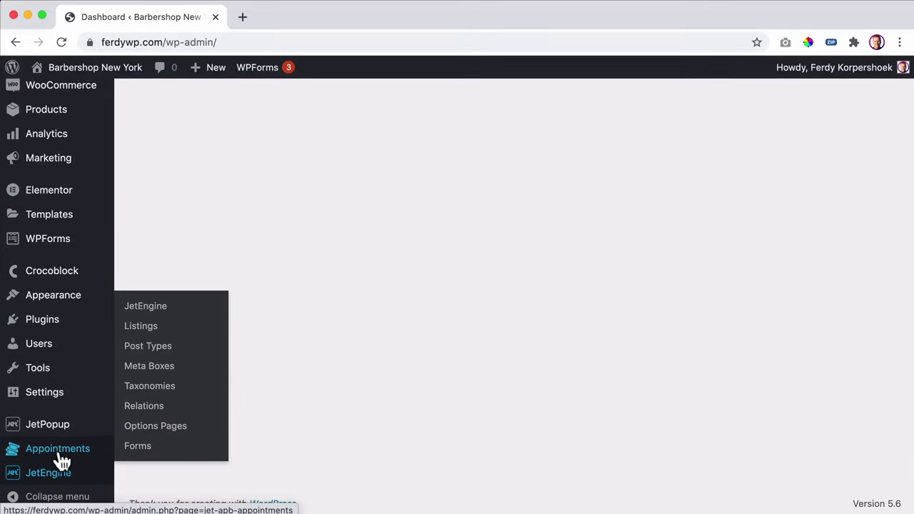
pyautogui.moveTo(60, 456)
pyautogui.click(142, 447)
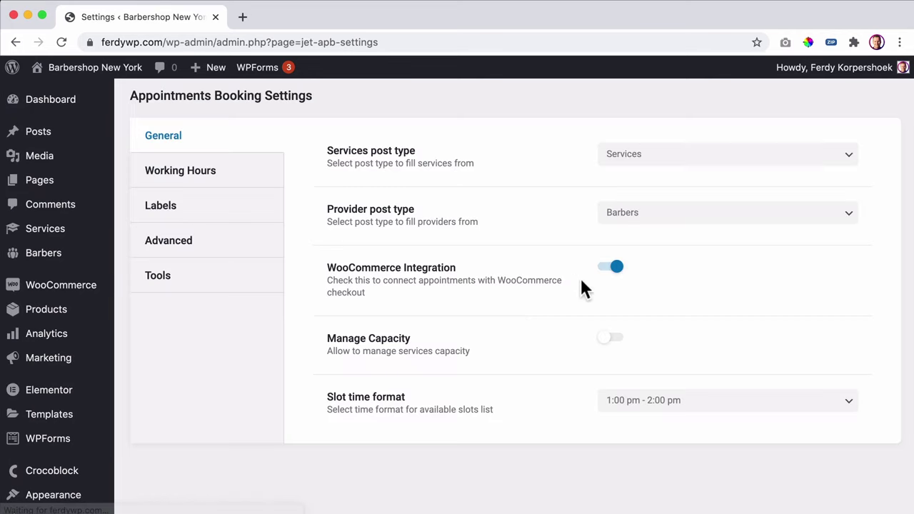
pyautogui.click(614, 269)
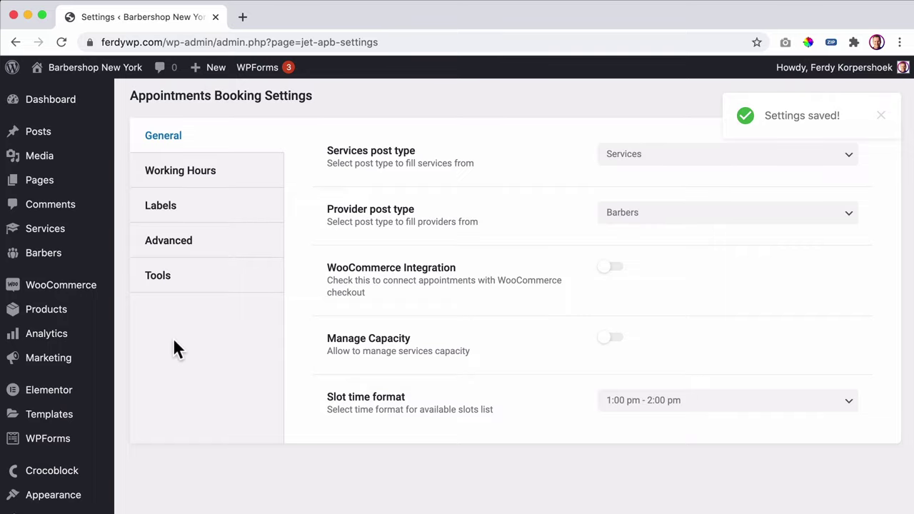
pyautogui.scroll(-5, 65, 330)
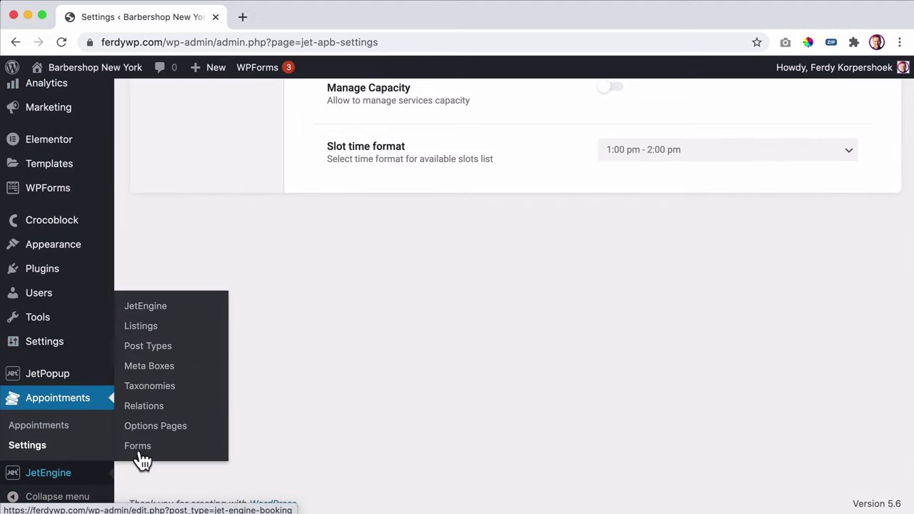
# - Reopen the Static Page Booking Form and expand Post-submit Actions, showing Insert appointment
pyautogui.click(142, 448)
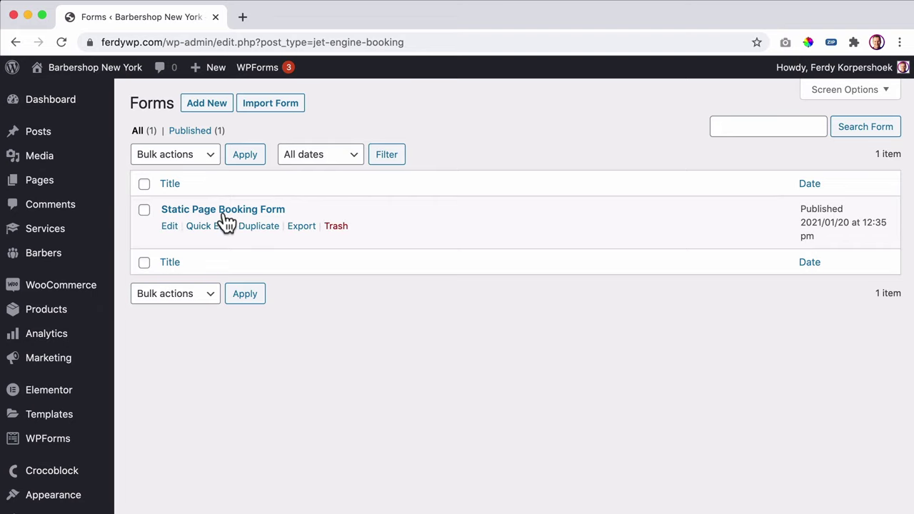
pyautogui.click(225, 213)
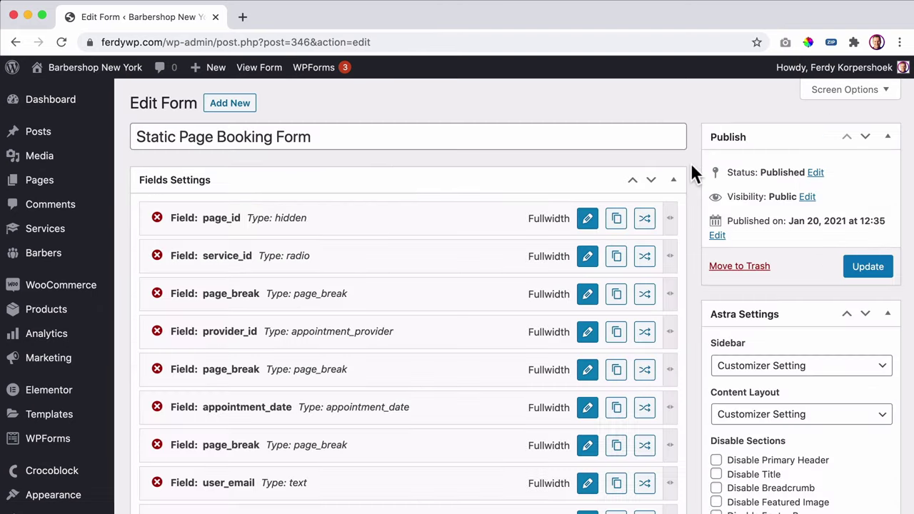
pyautogui.scroll(-10, 485, 199)
pyautogui.scroll(1, 487, 199)
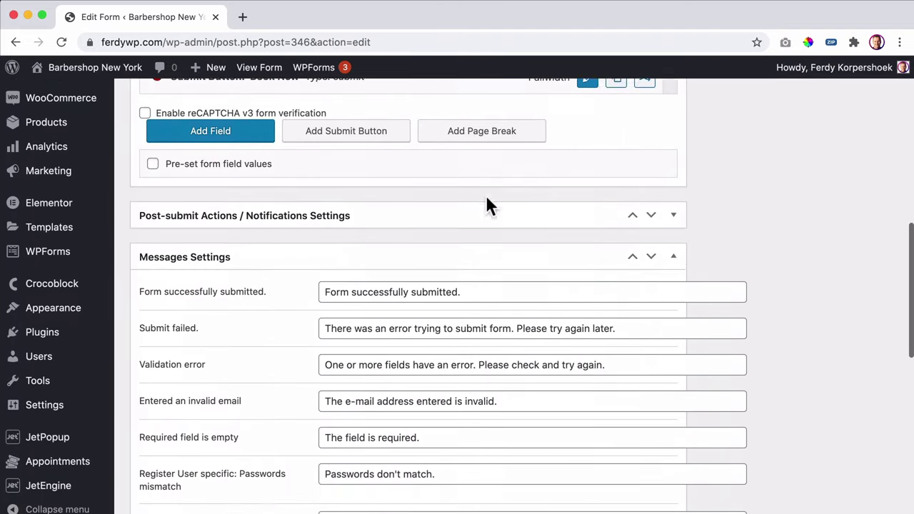
pyautogui.scroll(-2, 486, 204)
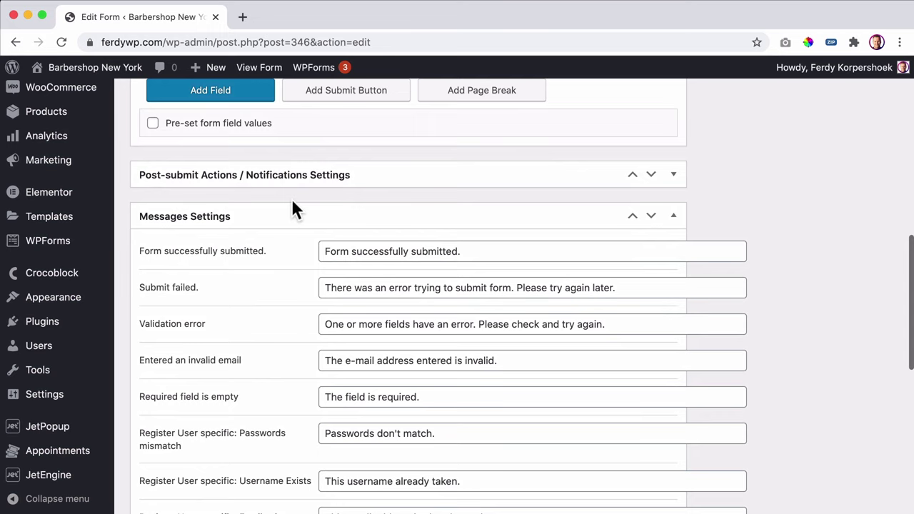
pyautogui.click(672, 176)
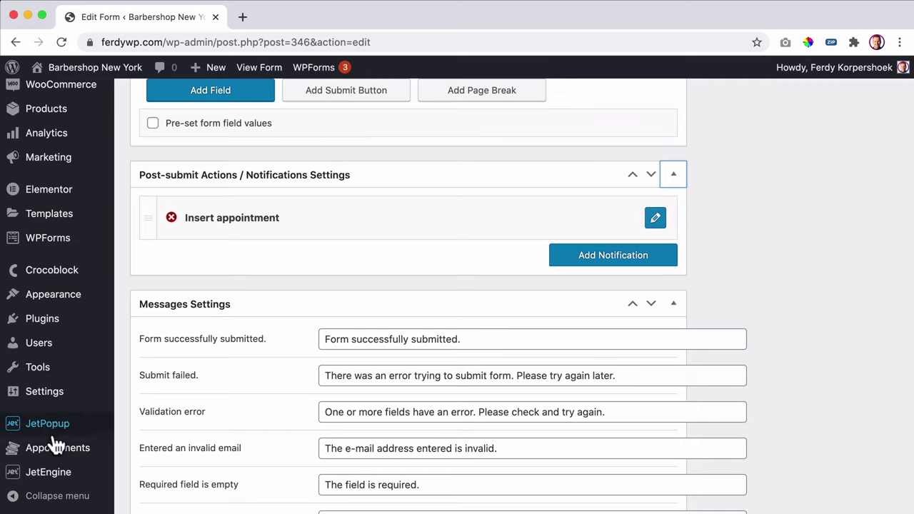
pyautogui.moveTo(57, 447)
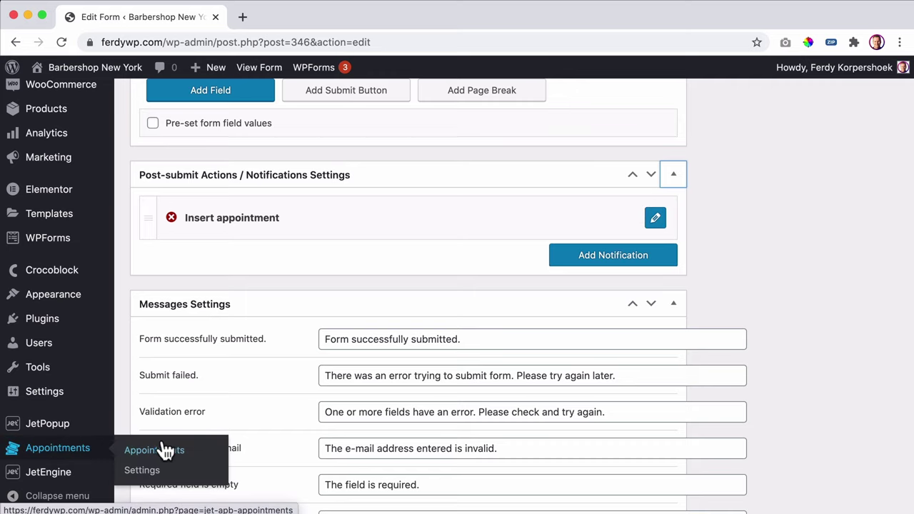
# - Add a new notification after Insert appointment, keeping Send Email as its type
pyautogui.click(605, 257)
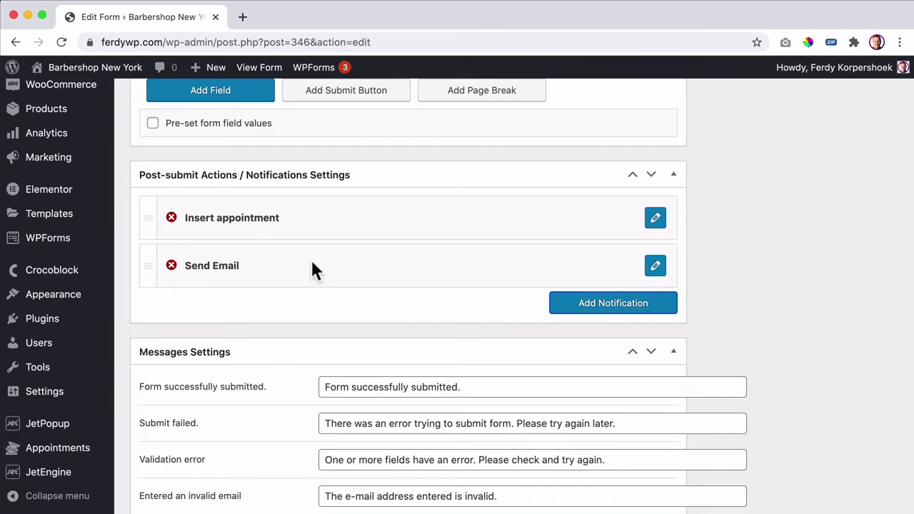
pyautogui.click(655, 266)
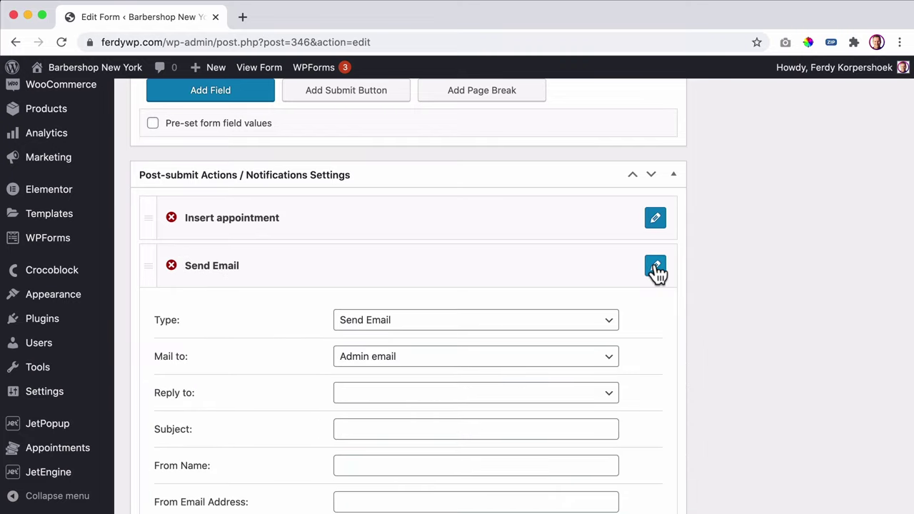
pyautogui.click(416, 320)
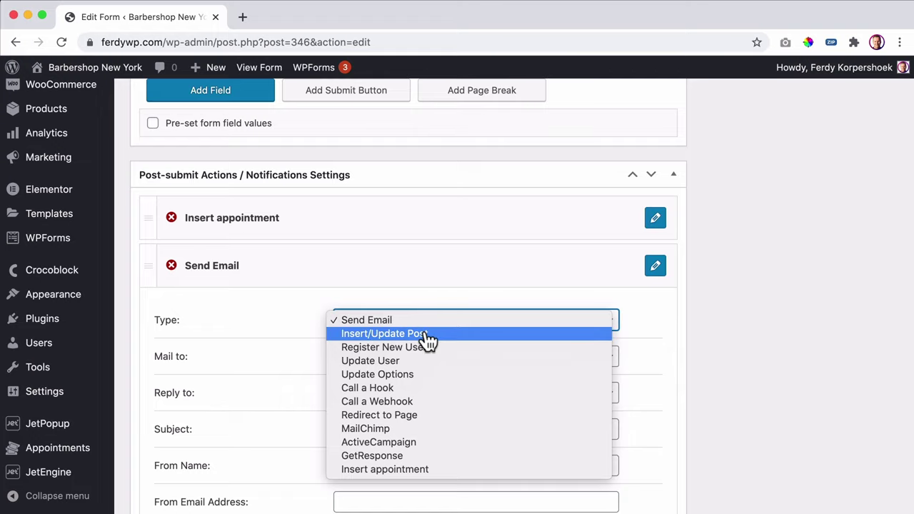
pyautogui.click(412, 324)
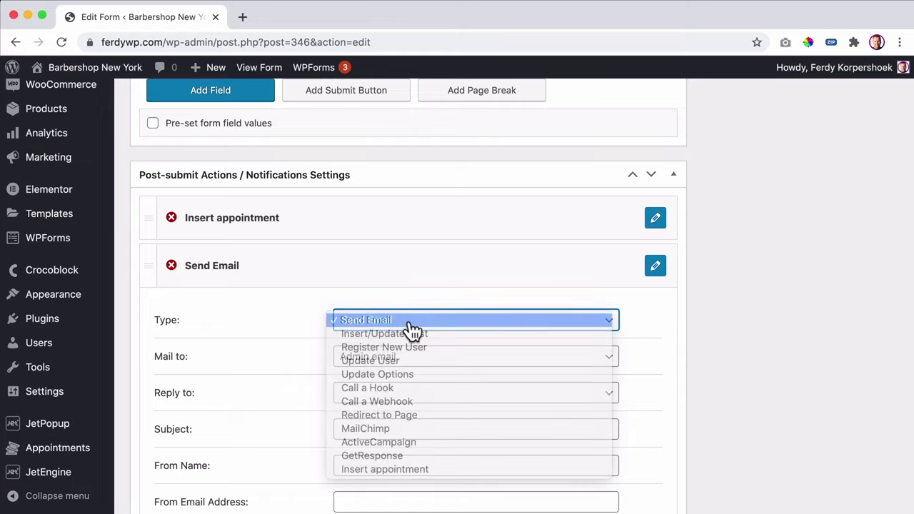
pyautogui.scroll(-3, 435, 350)
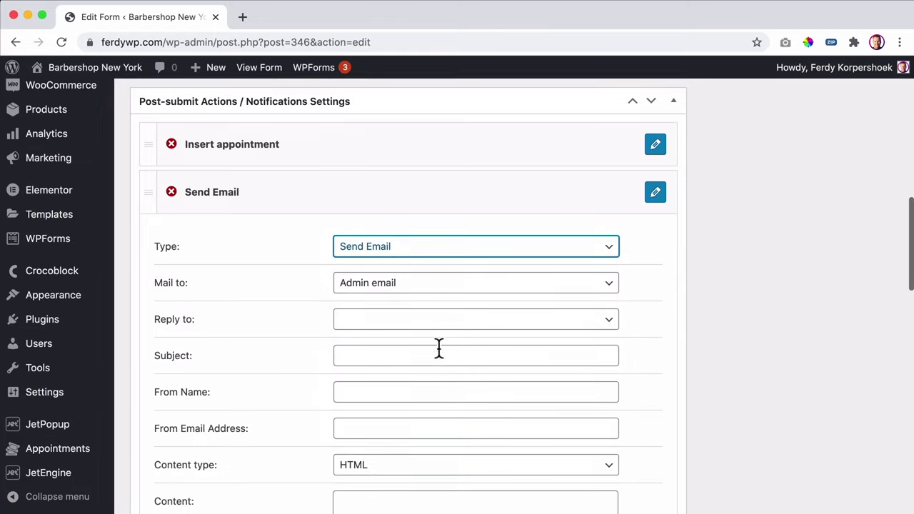
# - Set Mail to Custom email and enter the site owner's admin email address
pyautogui.click(412, 258)
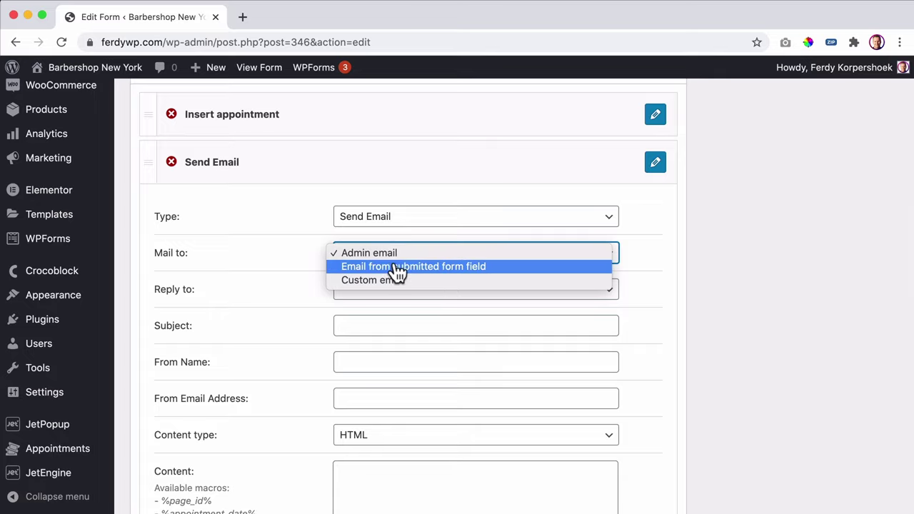
pyautogui.click(381, 281)
pyautogui.click(396, 289)
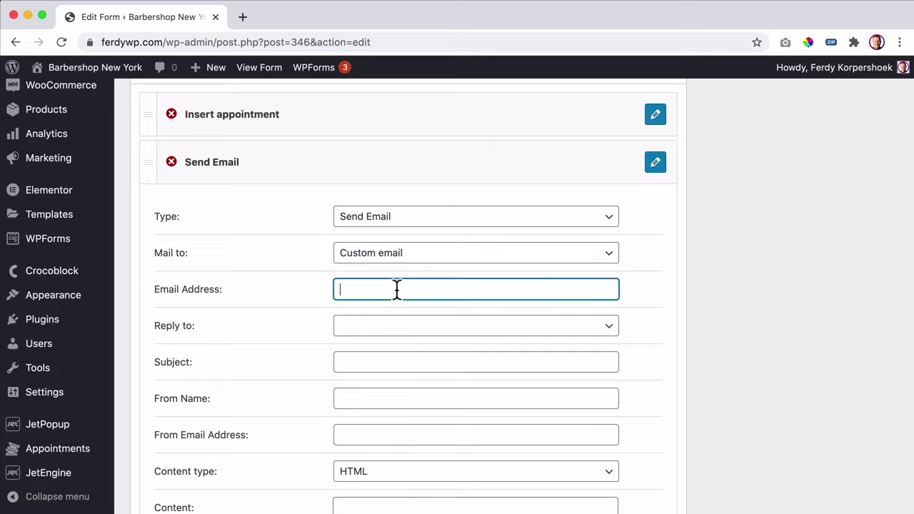
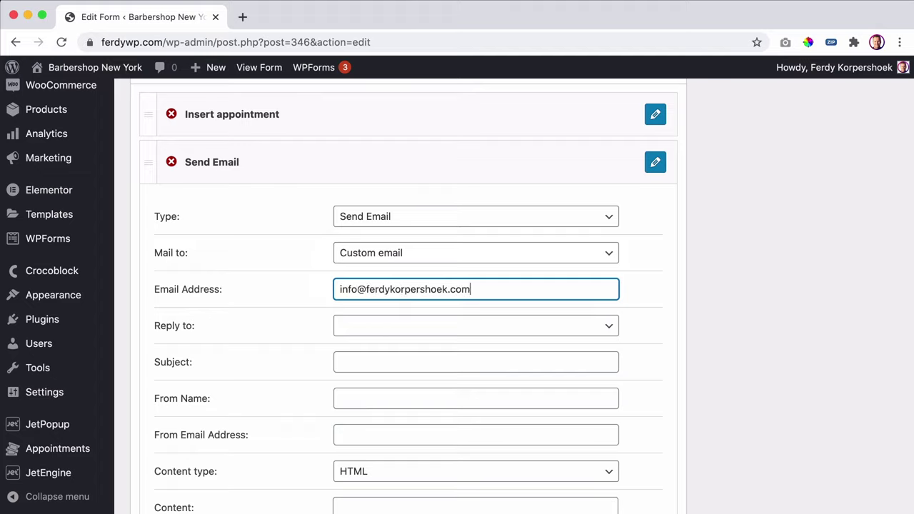
pyautogui.press('Tab')
# - Set Reply to an email from the submitted form field user_email
pyautogui.click(402, 332)
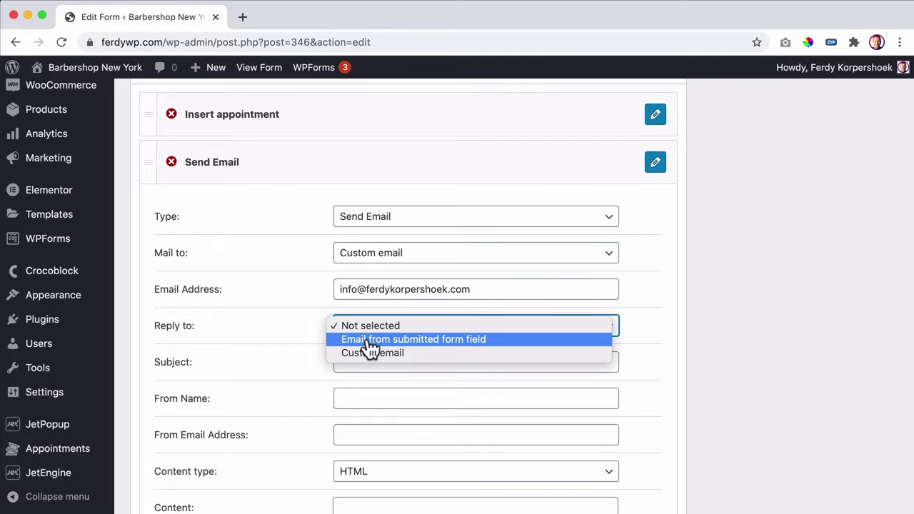
pyautogui.click(424, 341)
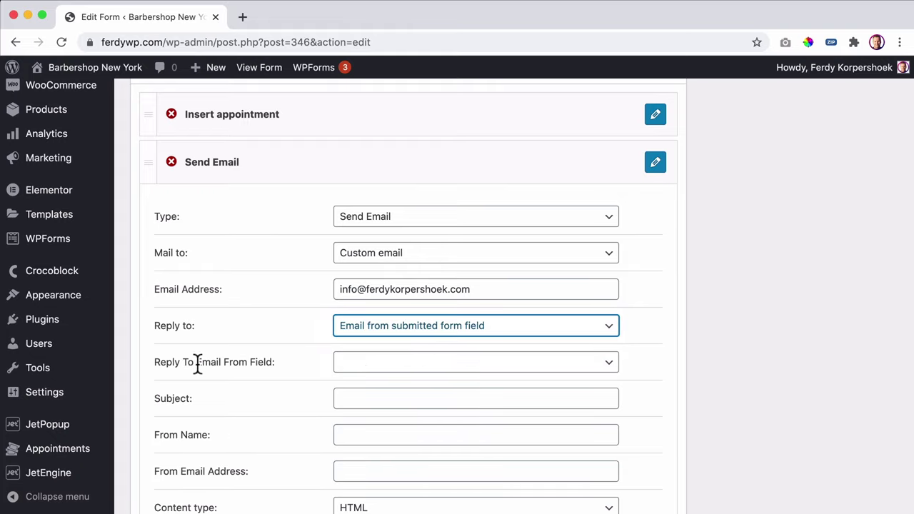
pyautogui.click(367, 363)
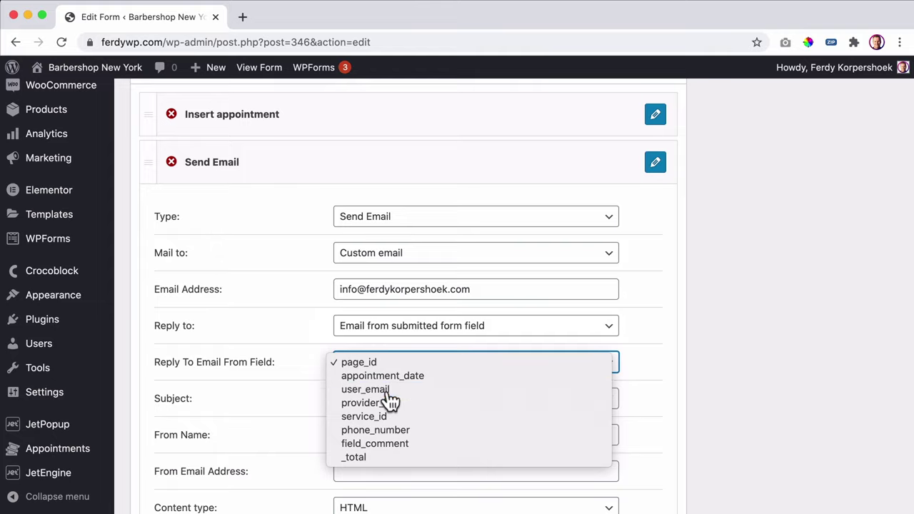
pyautogui.click(386, 391)
pyautogui.scroll(-2, 403, 382)
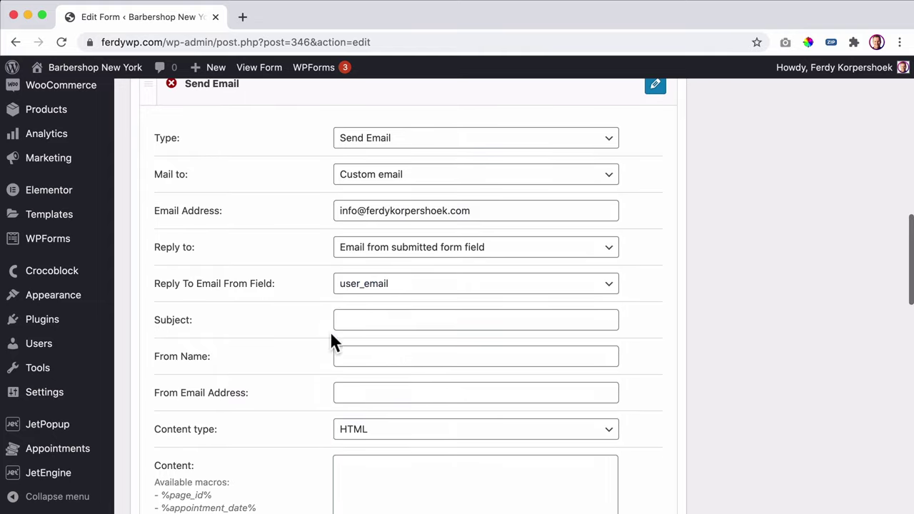
# - Replace the email subject with 'There Is A New Booking For provider_id'
pyautogui.click(381, 320)
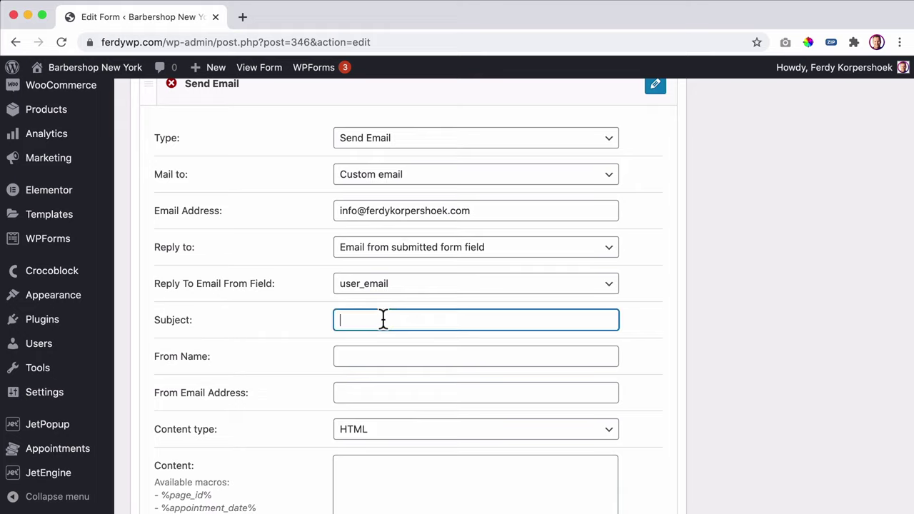
pyautogui.write('Thank You For Your Booking')
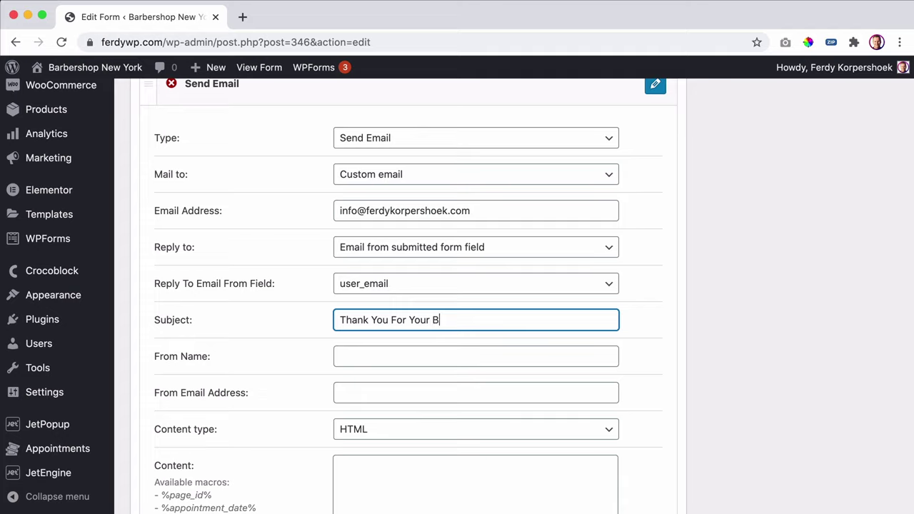
pyautogui.press('super+a')
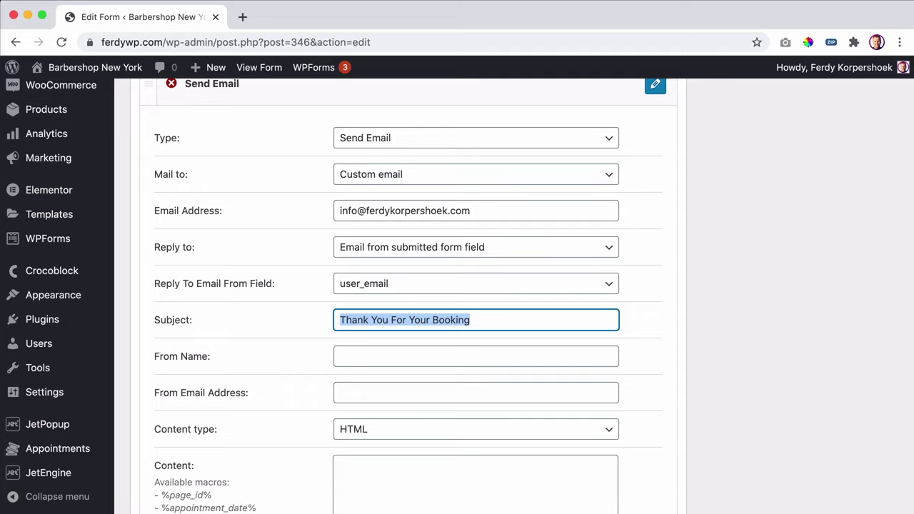
pyautogui.write('There Is ')
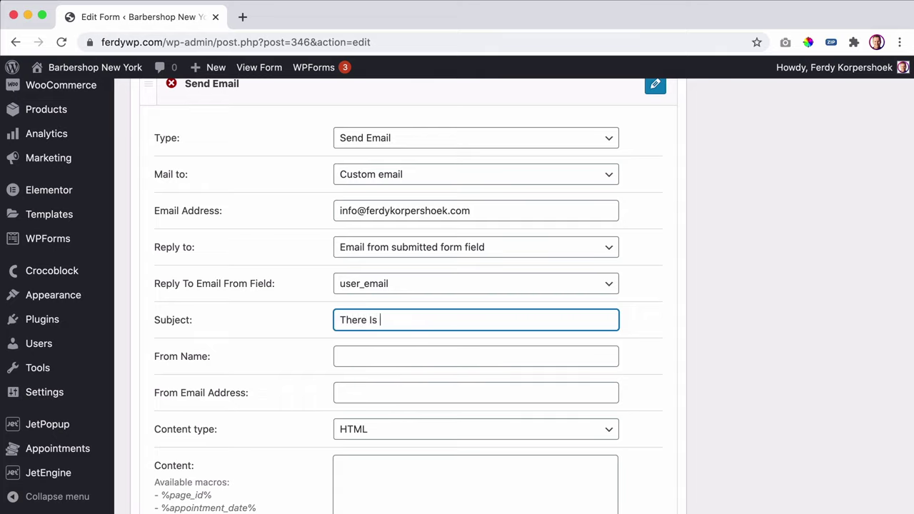
pyautogui.write('A New Booking for')
pyautogui.press('BackSpace')
pyautogui.write('For')
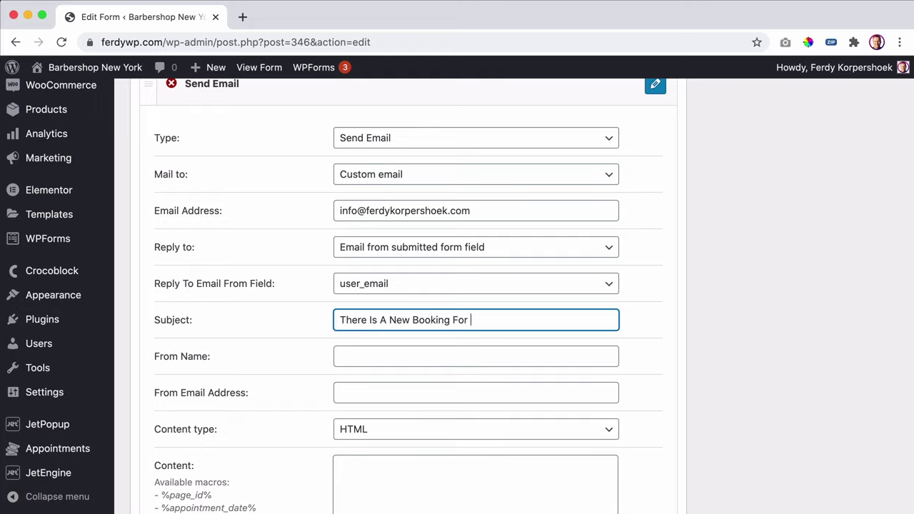
pyautogui.scroll(-3, 314, 316)
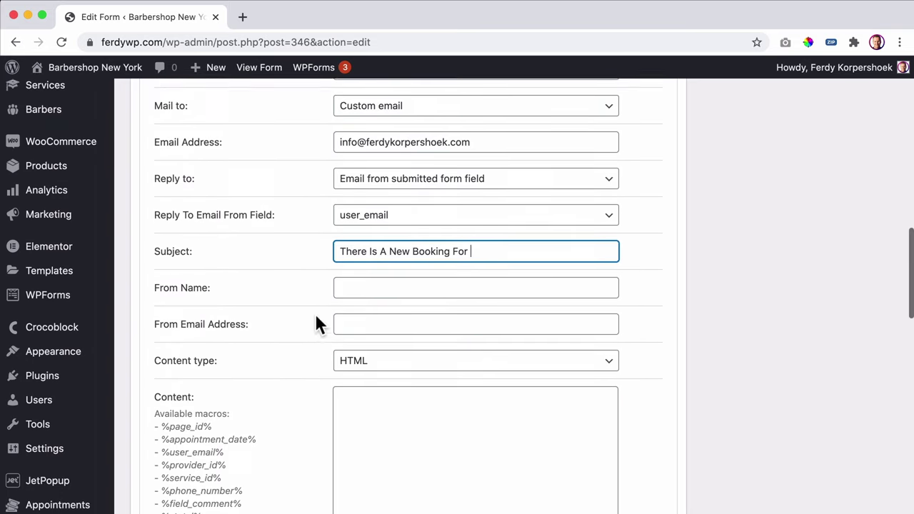
pyautogui.scroll(3, 317, 323)
pyautogui.click(416, 293)
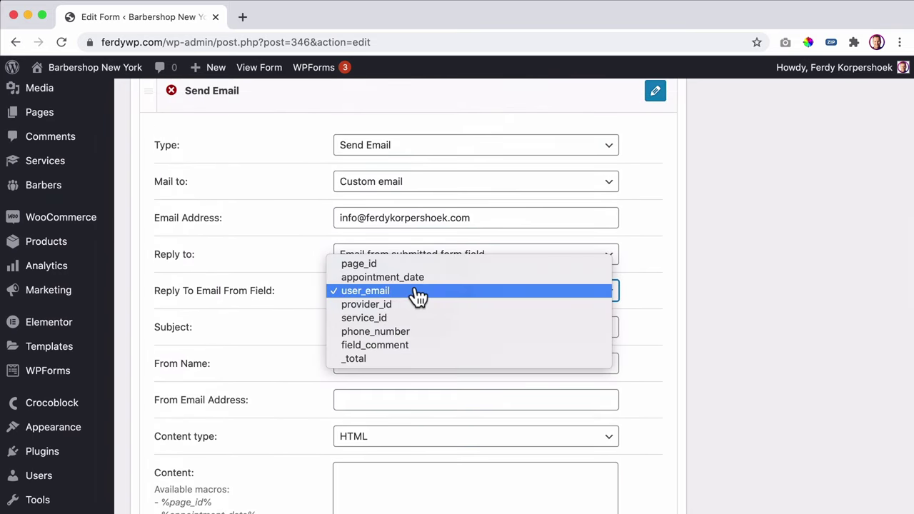
pyautogui.click(286, 335)
pyautogui.click(507, 328)
pyautogui.write('pr')
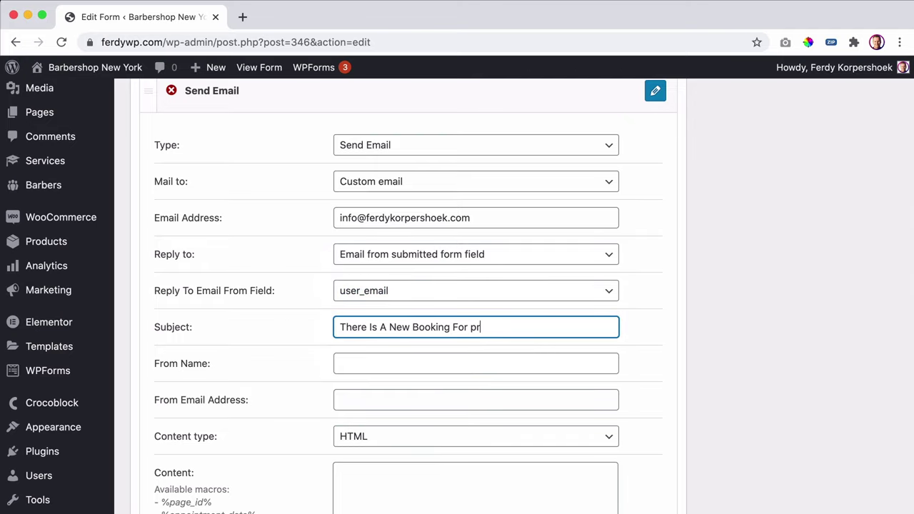
pyautogui.write('ivder_id')
# - Enter 'Barbershop New York' as the From Name
pyautogui.click(389, 365)
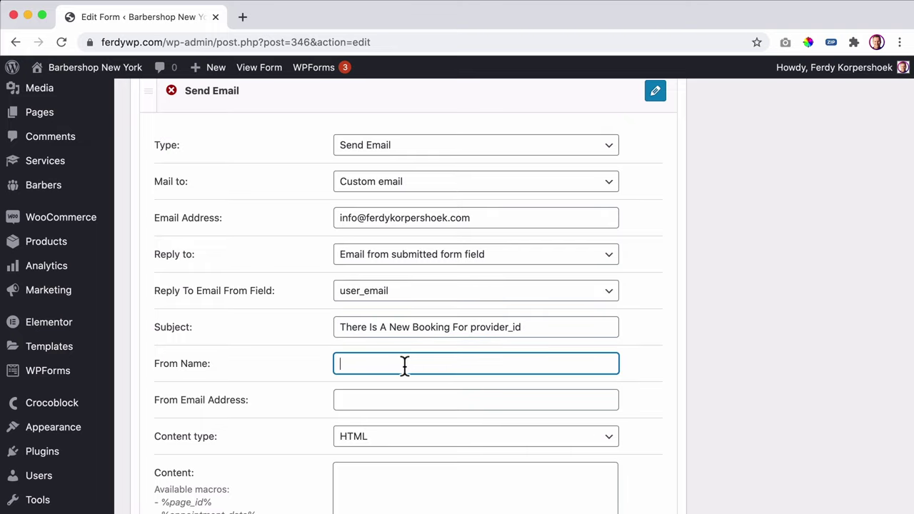
pyautogui.write('S')
pyautogui.write('Barbershop')
pyautogui.press('BackSpace')
pyautogui.press('BackSpace')
pyautogui.press('BackSpace')
pyautogui.write('hop New Yok')
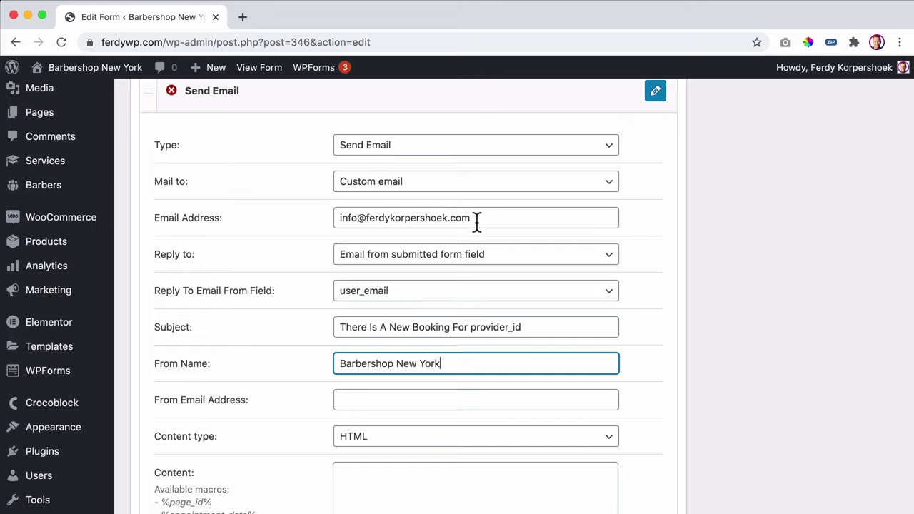
# - Fill From Email Address with the copied recipient address instead of user_email
pyautogui.moveTo(483, 221); pyautogui.dragTo(316, 214)
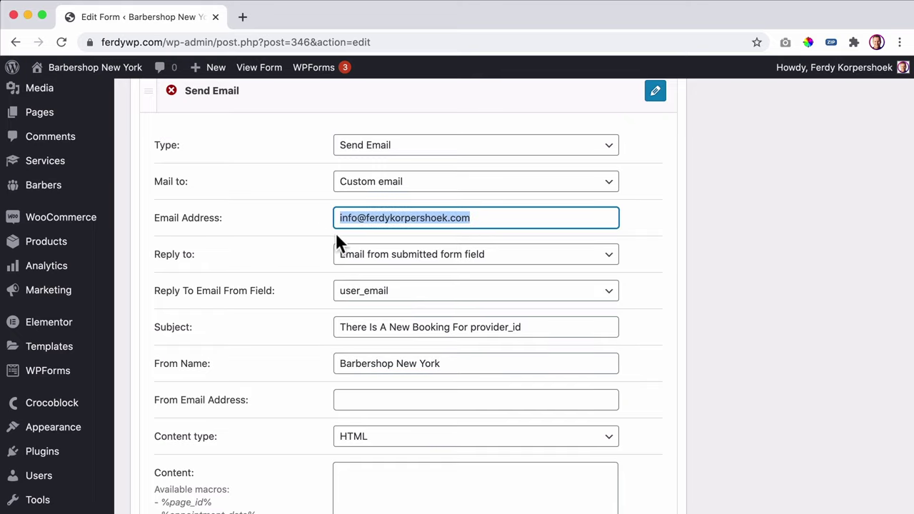
pyautogui.click(369, 394)
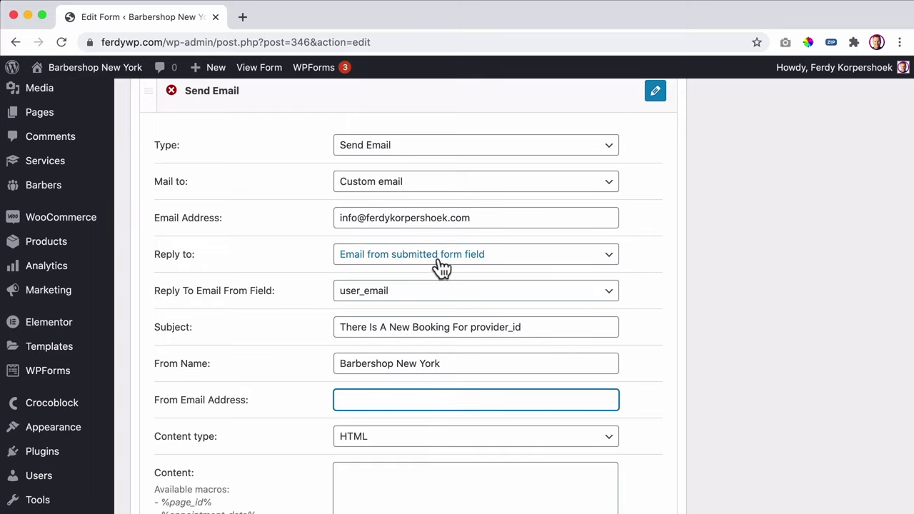
pyautogui.write('user')
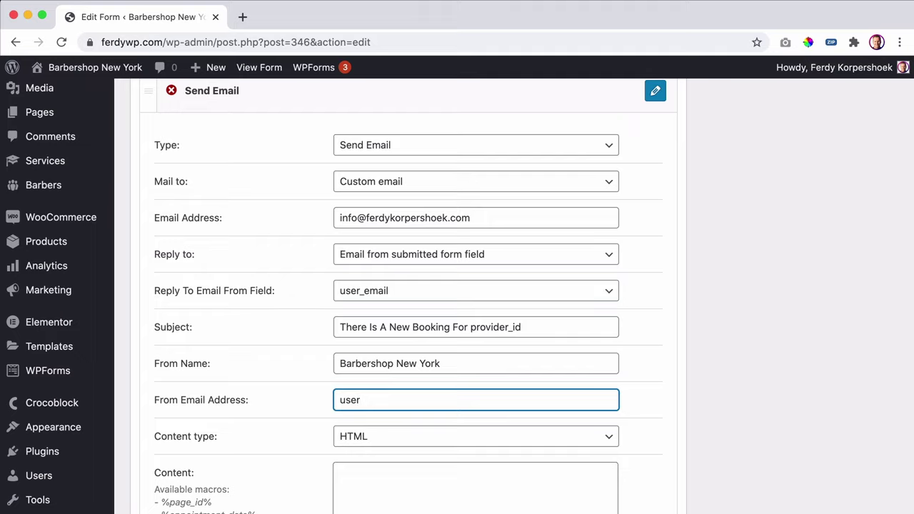
pyautogui.write('_email')
pyautogui.moveTo(397, 401); pyautogui.dragTo(265, 396)
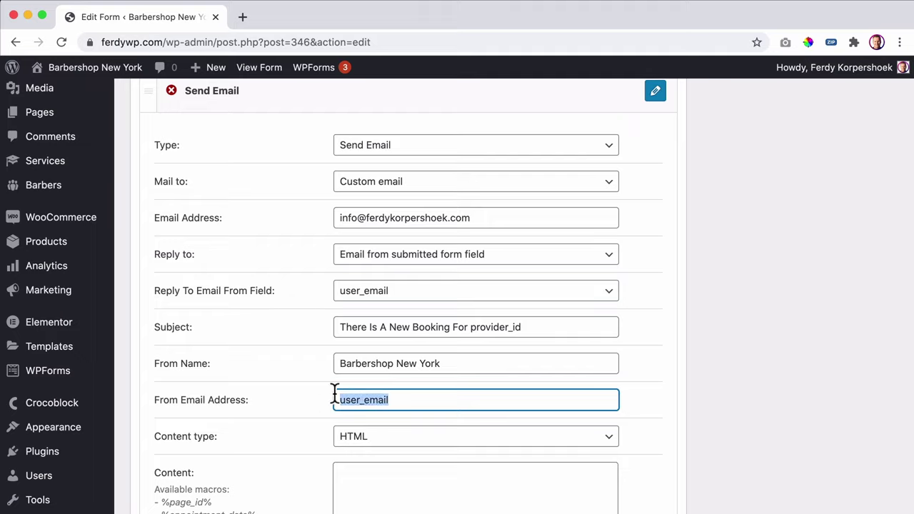
pyautogui.tripleClick(359, 217)
pyautogui.press('super+c')
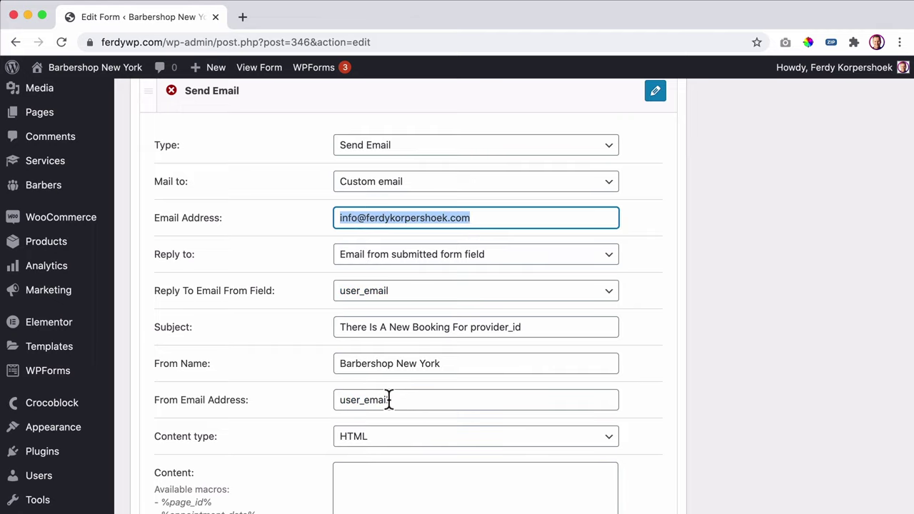
pyautogui.doubleClick(396, 405)
pyautogui.press('super+v')
pyautogui.scroll(-3, 286, 407)
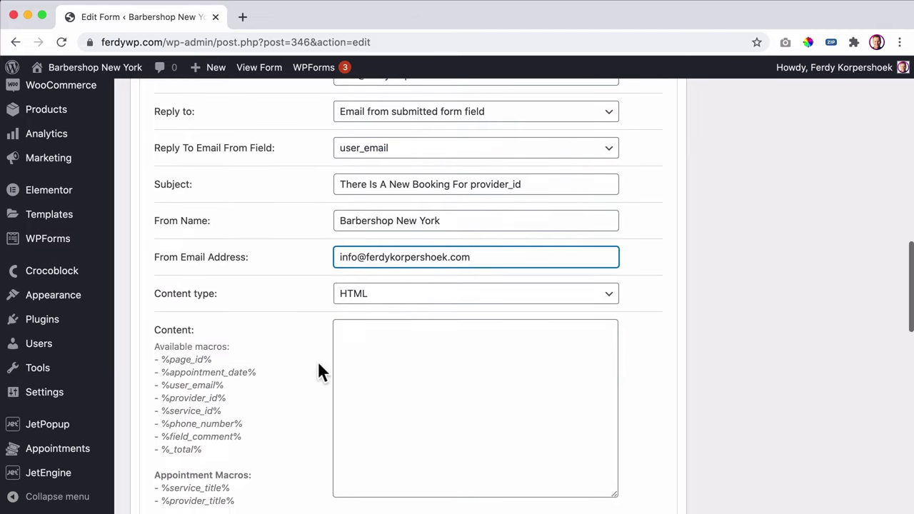
# - Keep HTML content type and write a greeting to the site owner plus 'There is a new booking:'
pyautogui.click(387, 304)
pyautogui.click(383, 294)
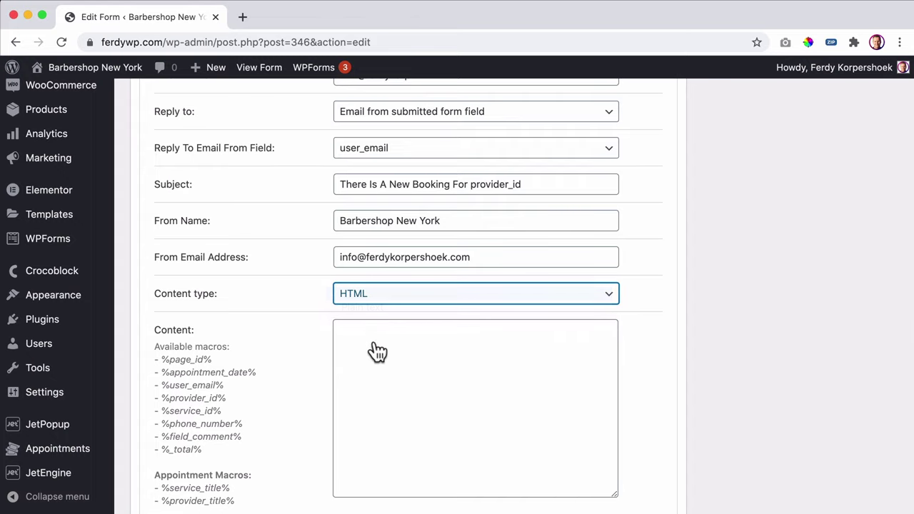
pyautogui.click(395, 357)
pyautogui.scroll(-3, 394, 357)
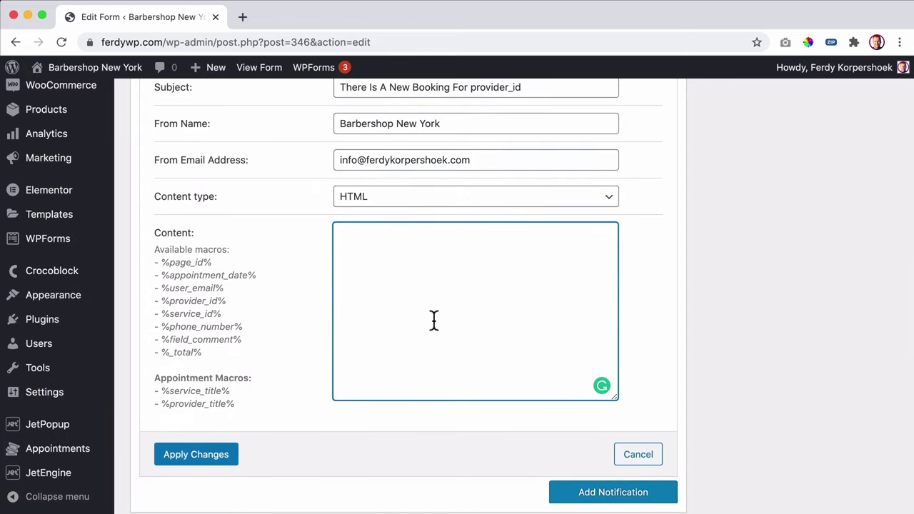
pyautogui.write('Hey Ferdy')
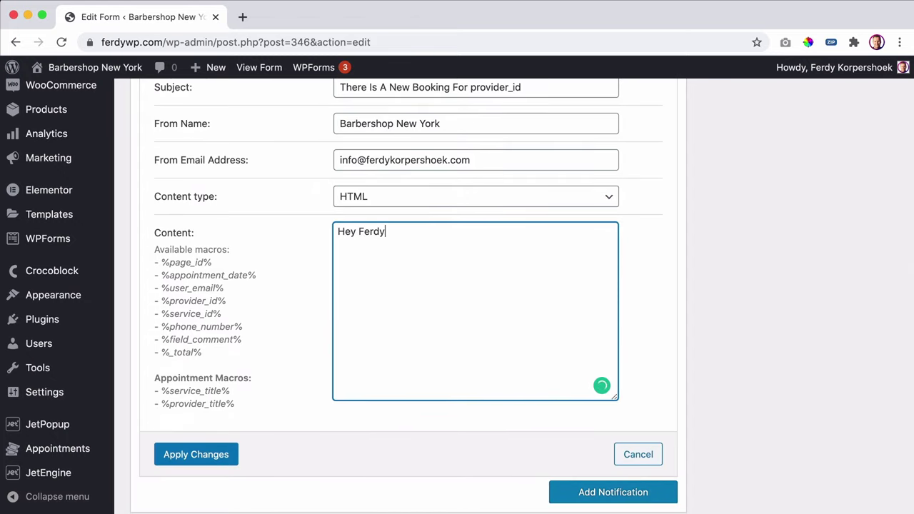
pyautogui.write(',  There is a new booking:')
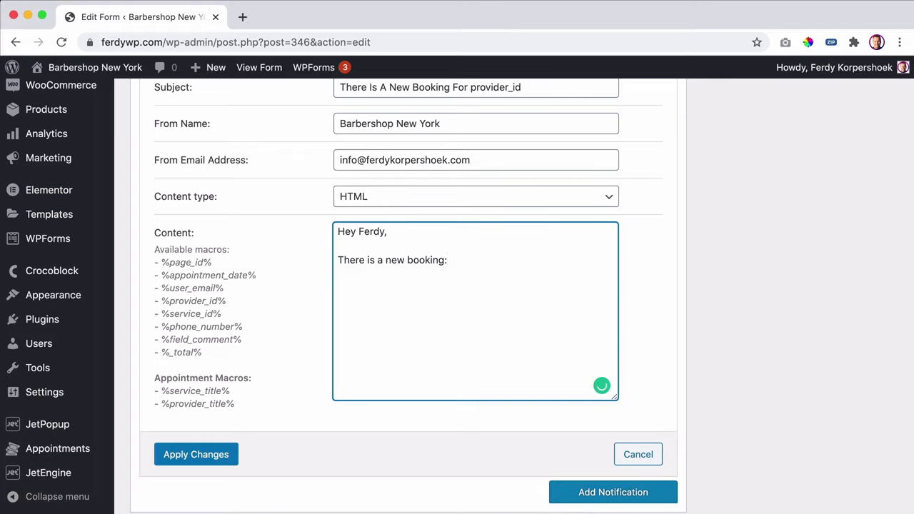
# - Add a new line 'When: %appointment_date%' using the copied macro
pyautogui.moveTo(263, 273); pyautogui.dragTo(163, 276)
pyautogui.press('cmd+c')
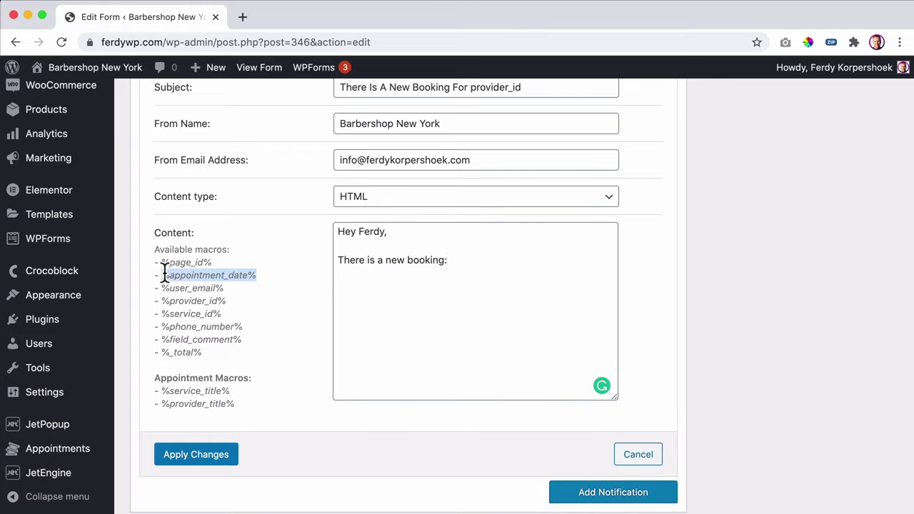
pyautogui.click(400, 288)
pyautogui.press('Return')
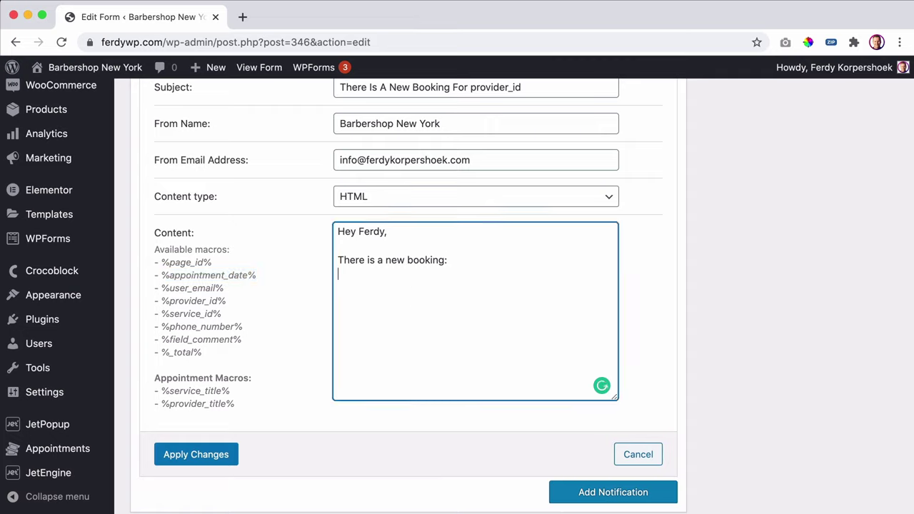
pyautogui.write('When:')
pyautogui.press('cmd+v')
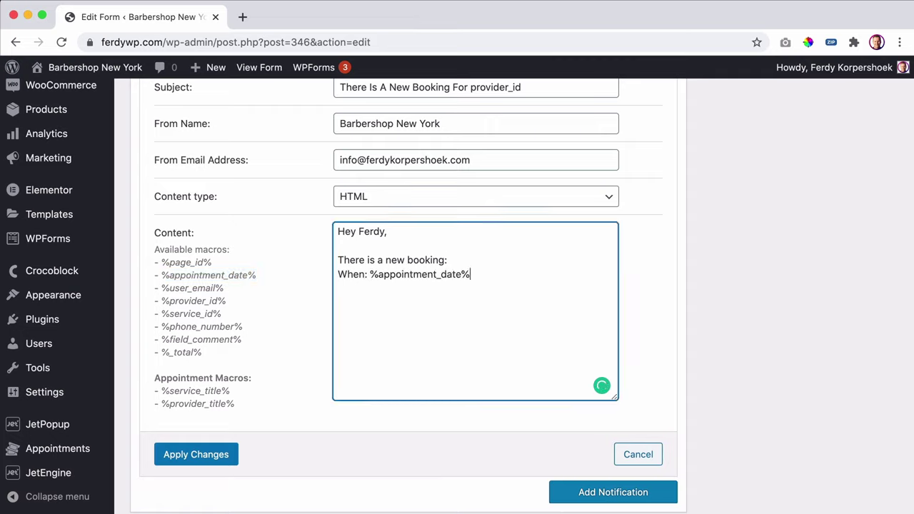
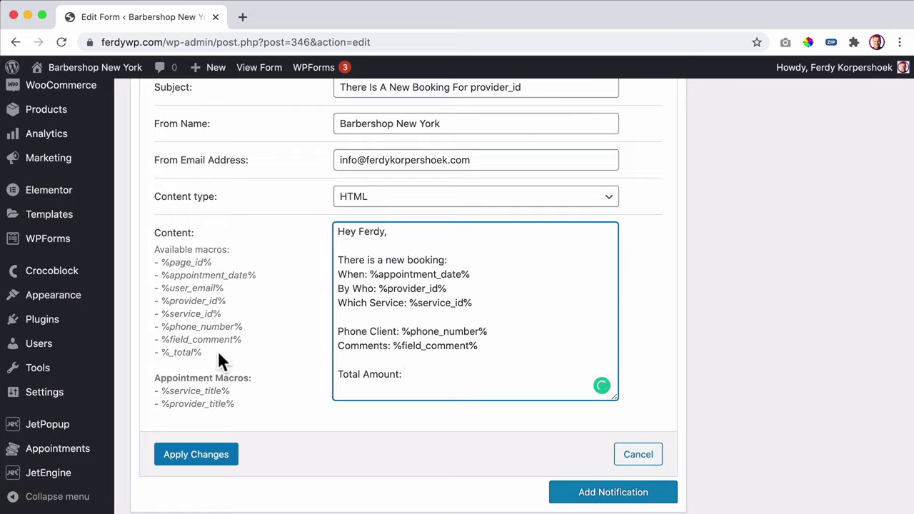
# - Paste the %_total% macro after Total Amount in the admin email body
pyautogui.moveTo(203, 352); pyautogui.dragTo(162, 354)
pyautogui.press('super+c')
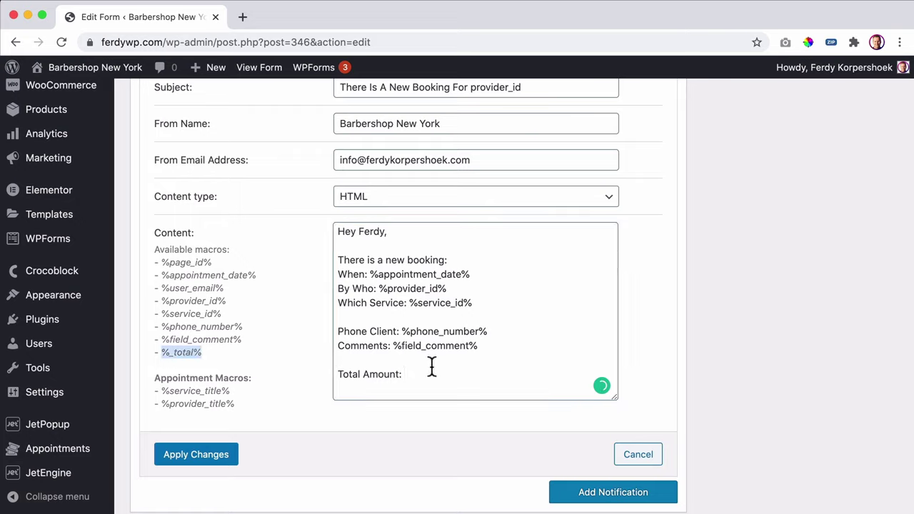
pyautogui.click(431, 367)
pyautogui.press('super+v')
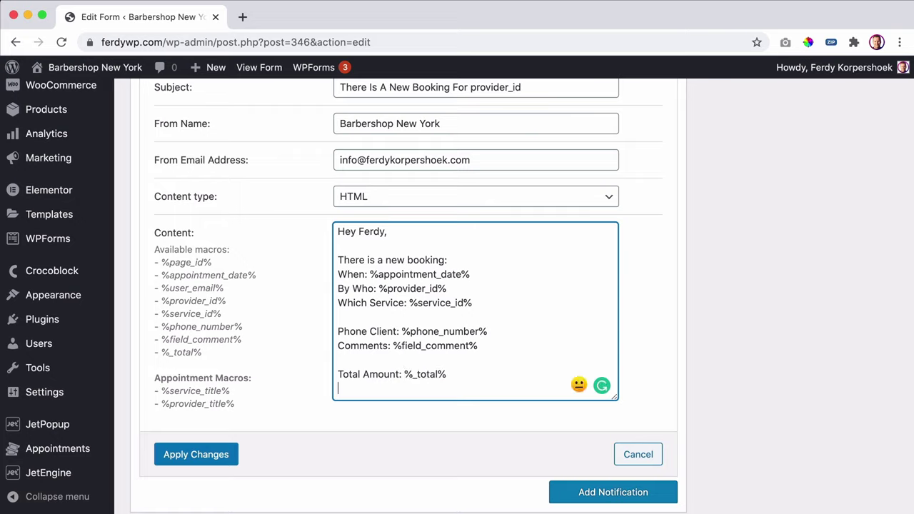
pyautogui.press('Return')
# - Add %service_title% and %provider_title% to the email, apply the changes and update the form
pyautogui.moveTo(251, 398); pyautogui.dragTo(152, 389)
pyautogui.click(151, 389)
pyautogui.moveTo(240, 404); pyautogui.dragTo(154, 391)
pyautogui.press('super+c')
pyautogui.click(363, 382)
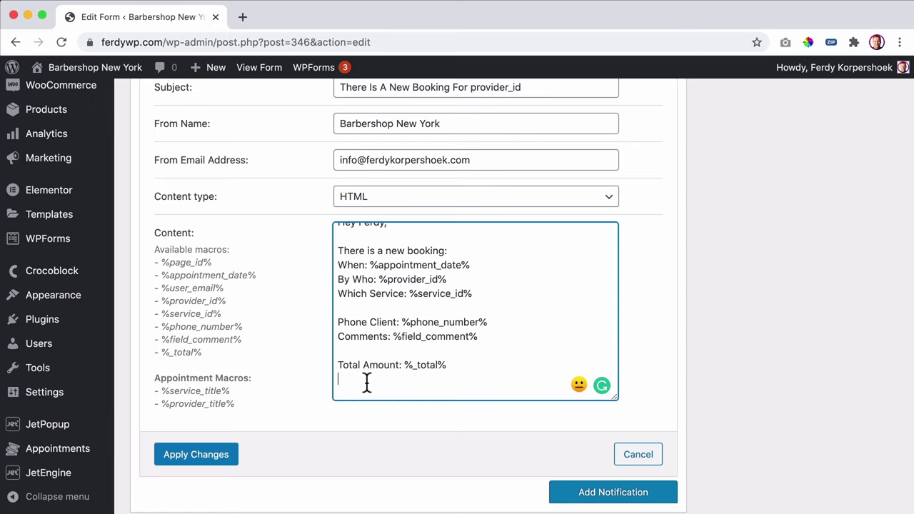
pyautogui.press('super+v')
pyautogui.click(214, 457)
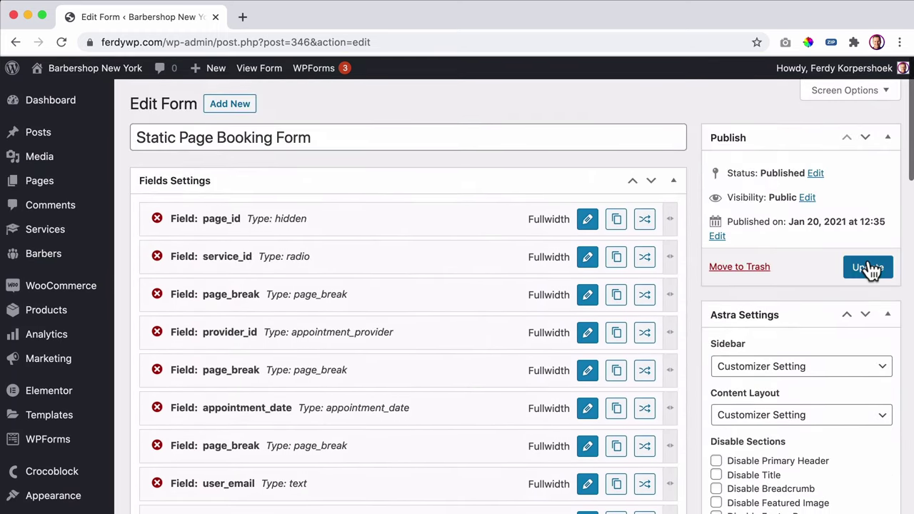
pyautogui.click(868, 267)
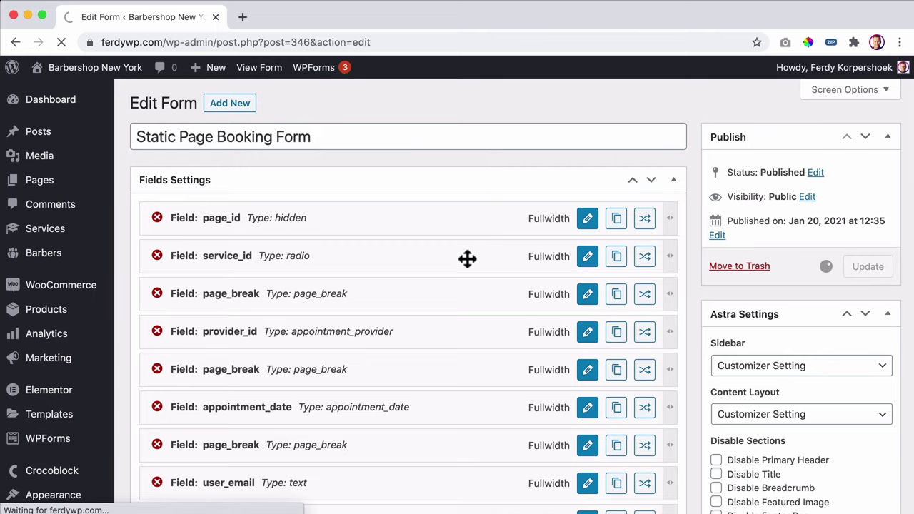
# - On the front end, choose Haircut with Roy on 29 January, 9:00–9:30 AM slot
pyautogui.click(90, 71)
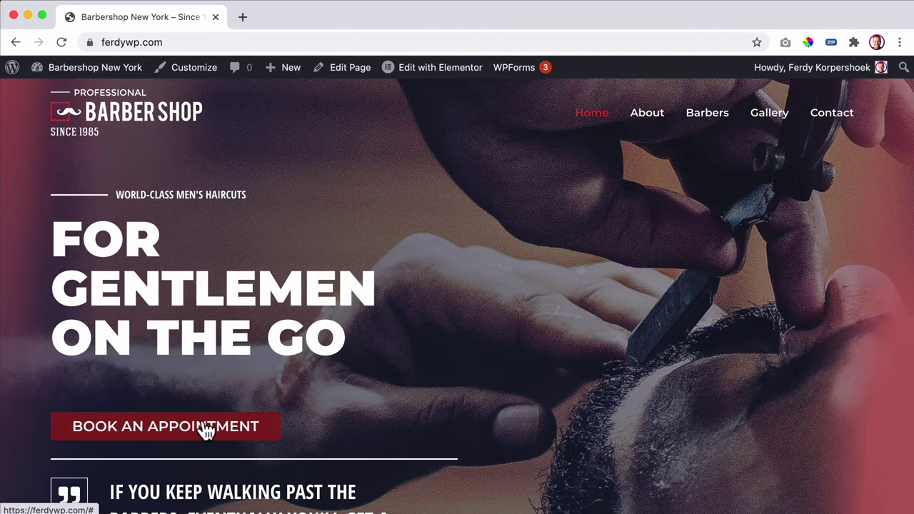
pyautogui.click(205, 428)
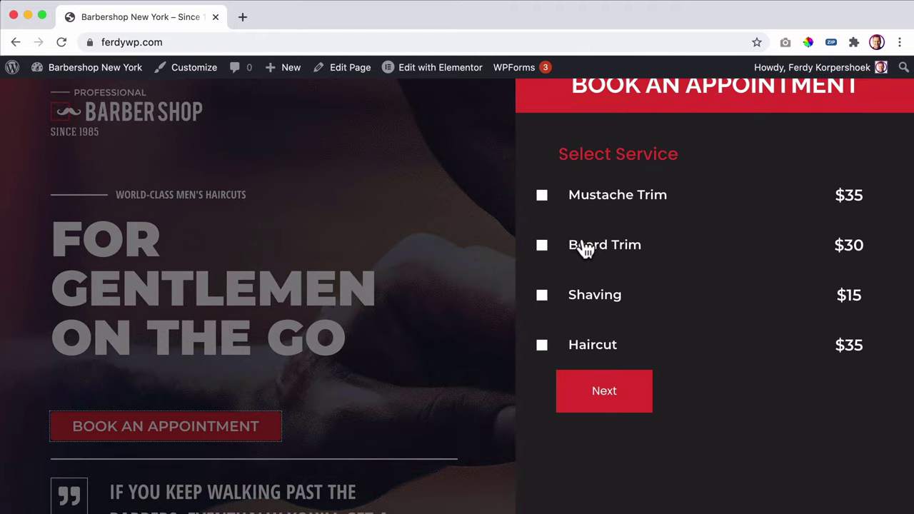
pyautogui.click(591, 345)
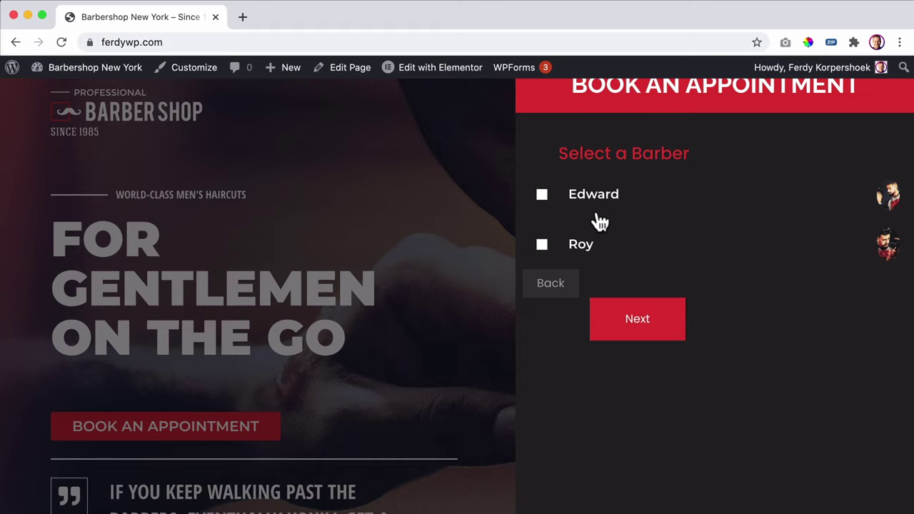
pyautogui.click(586, 247)
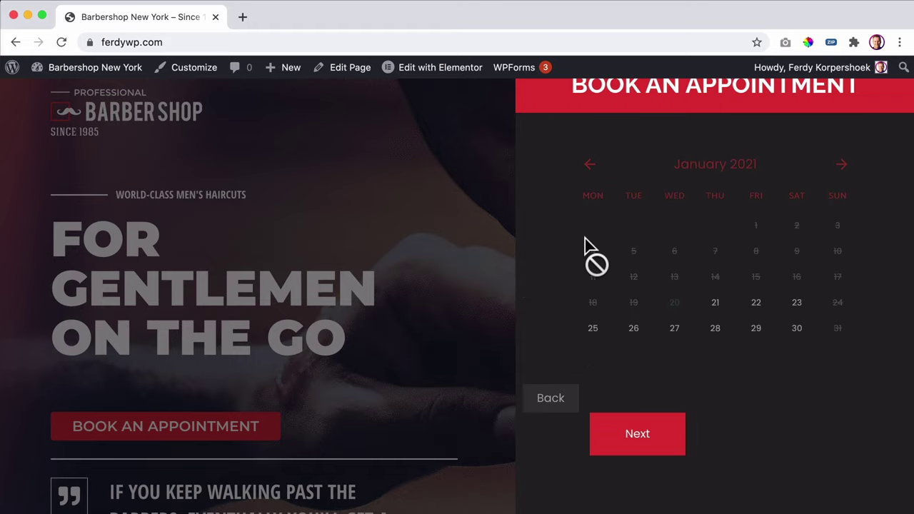
pyautogui.click(758, 331)
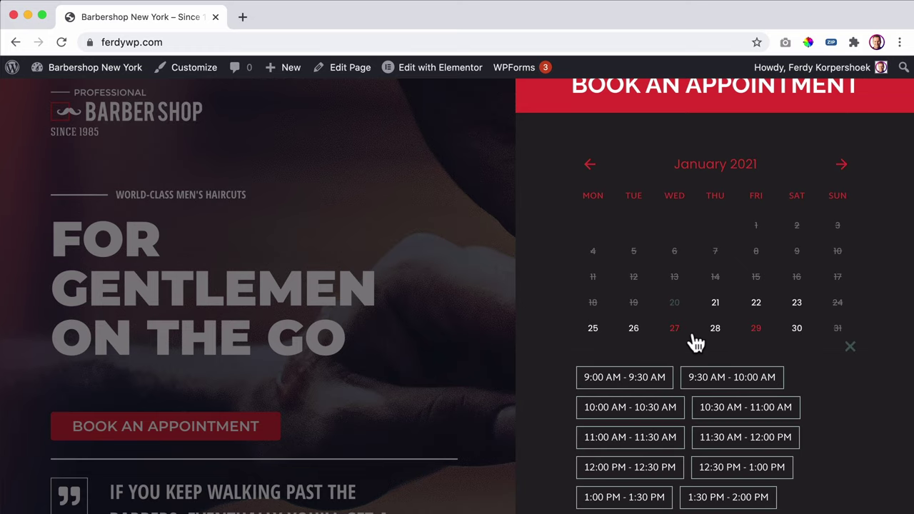
pyautogui.scroll(-3, 693, 341)
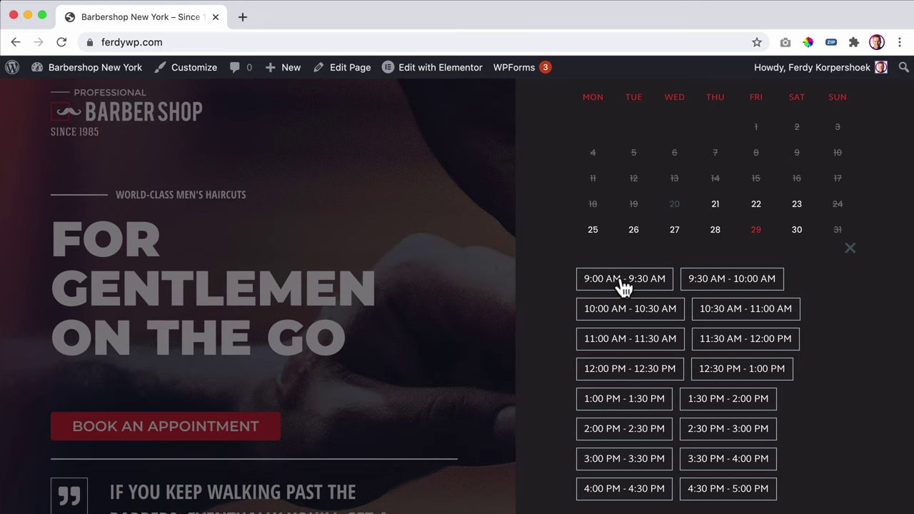
pyautogui.click(618, 279)
pyautogui.scroll(-3, 617, 290)
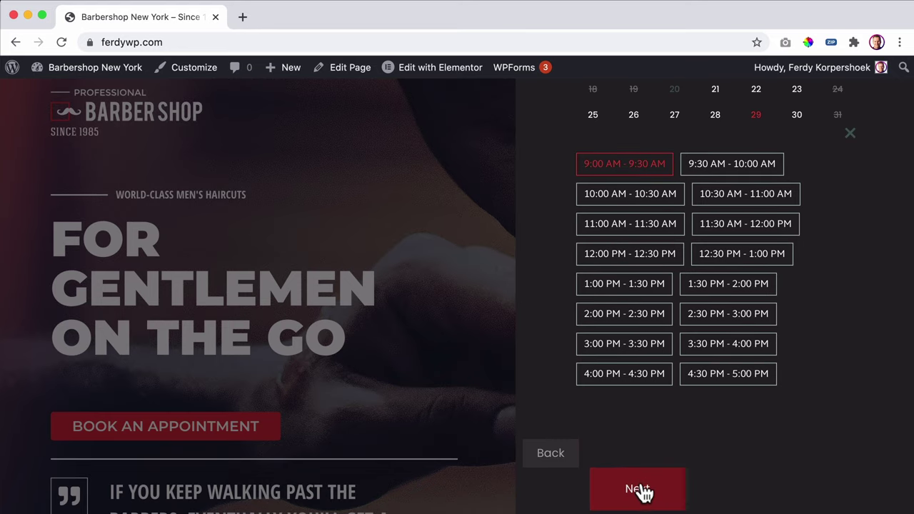
pyautogui.click(638, 491)
# - Enter the e-mail, phone and comment 'I want to look like Cristiano Ronaldo', then submit the booking
pyautogui.click(653, 202)
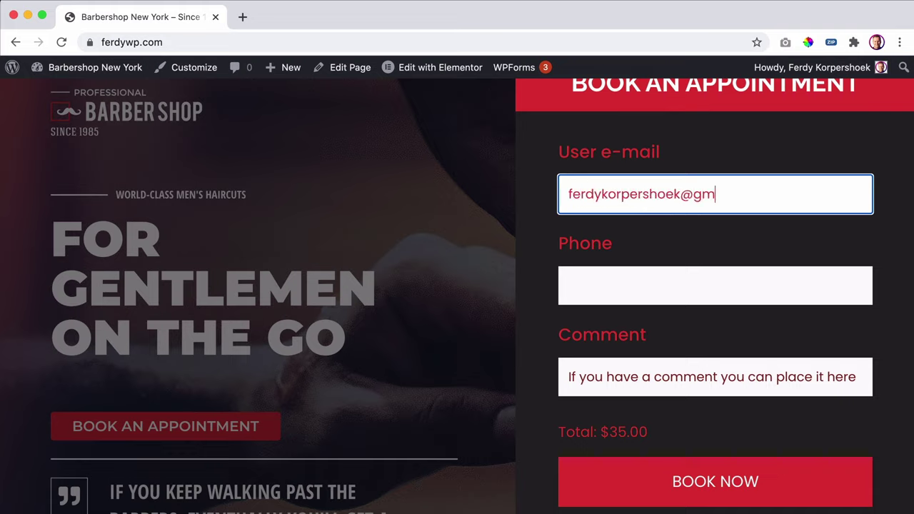
pyautogui.click(715, 286)
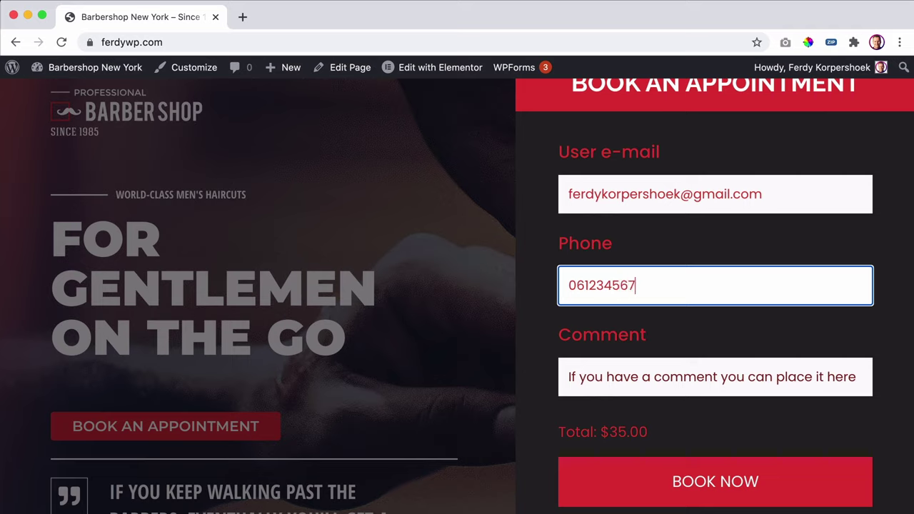
pyautogui.click(718, 366)
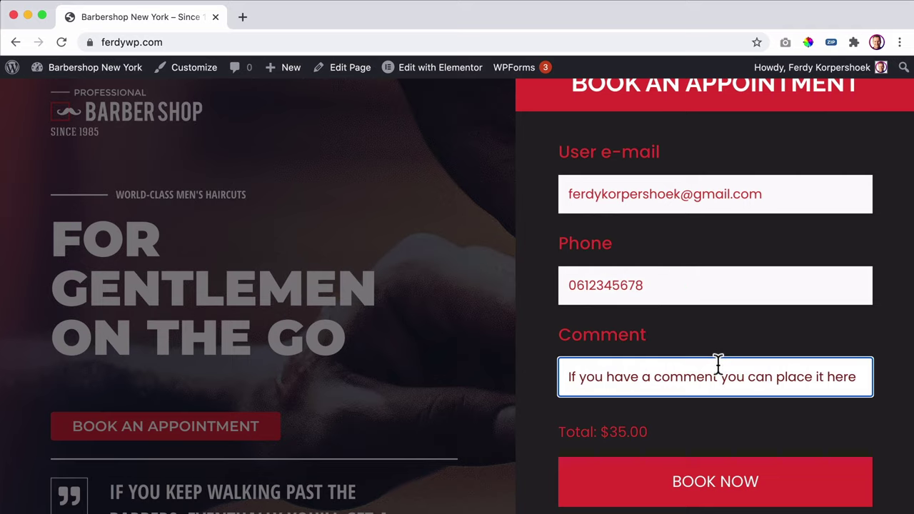
pyautogui.write('I want to look like Cristiano Rona')
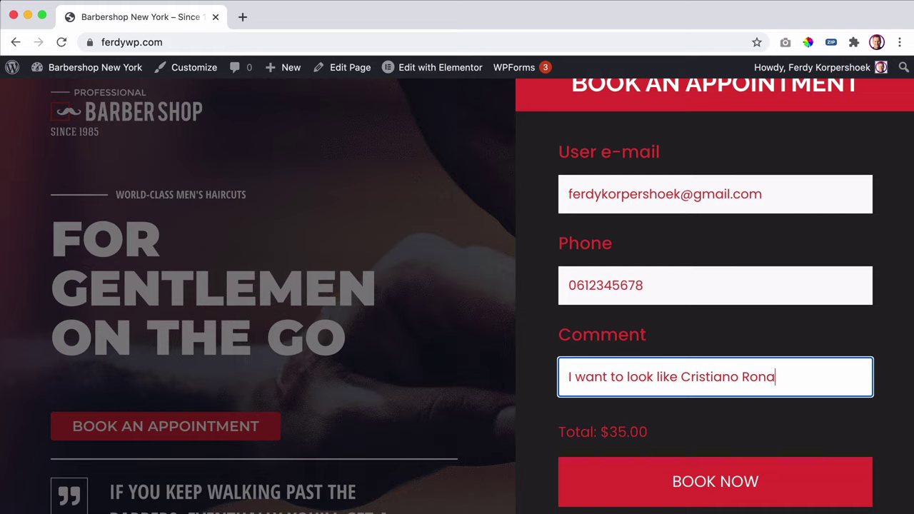
pyautogui.write('ldo')
pyautogui.scroll(-2, 727, 428)
pyautogui.click(726, 486)
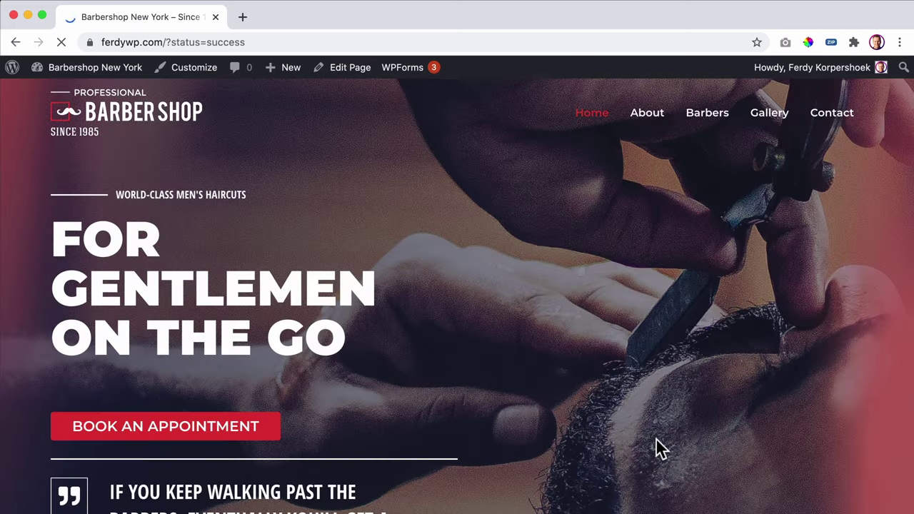
pyautogui.scroll(-3, 645, 360)
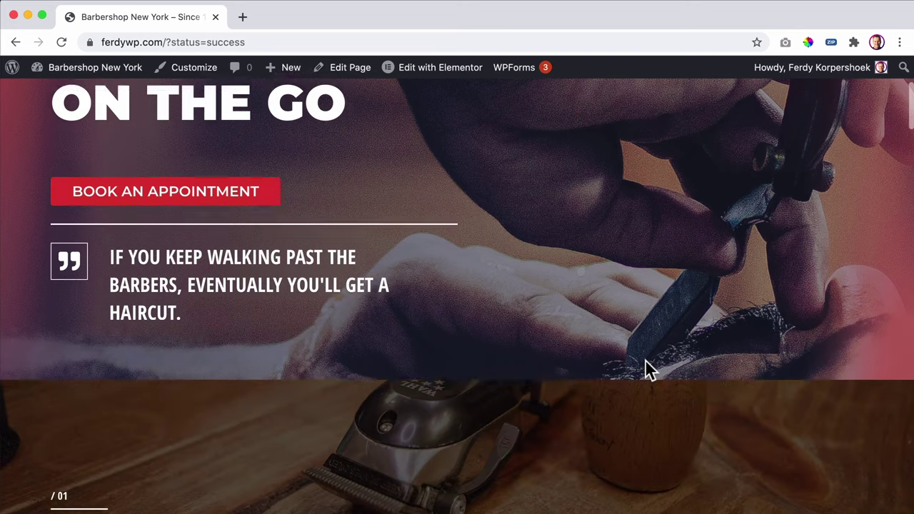
pyautogui.scroll(3, 644, 359)
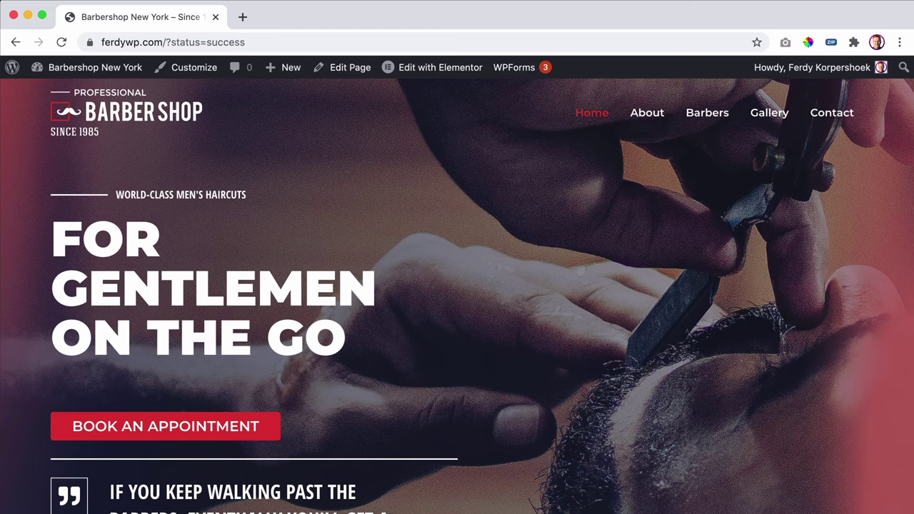
pyautogui.press('super+Tab')
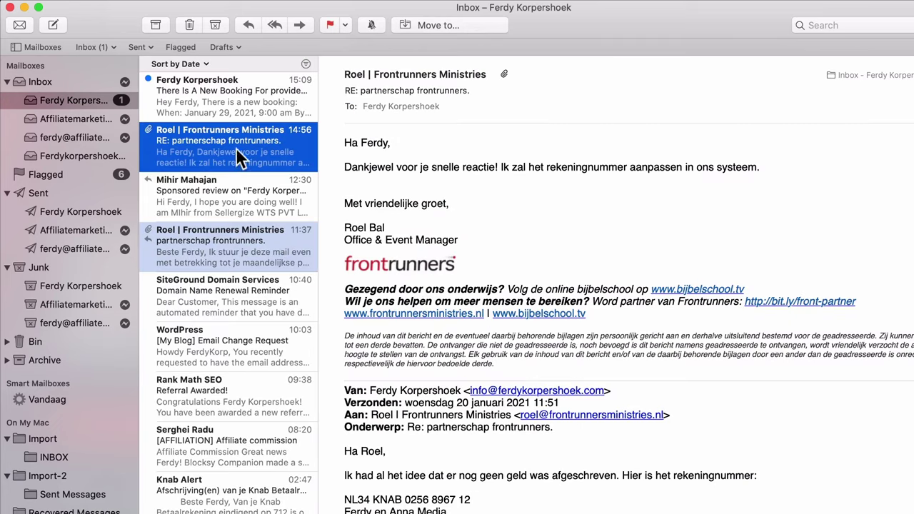
# - Read the new booking email, noting provider ID 345 and service ID 338, then close Mail
pyautogui.click(221, 103)
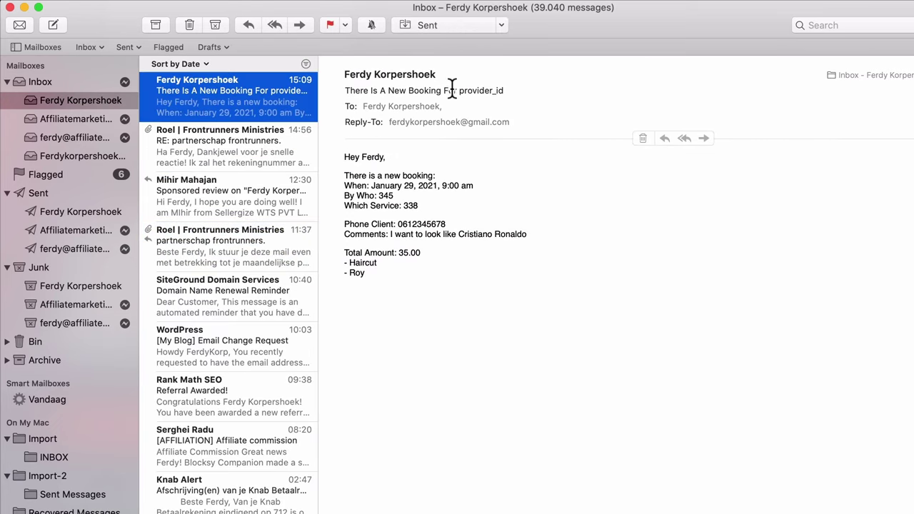
pyautogui.moveTo(460, 88); pyautogui.dragTo(505, 89)
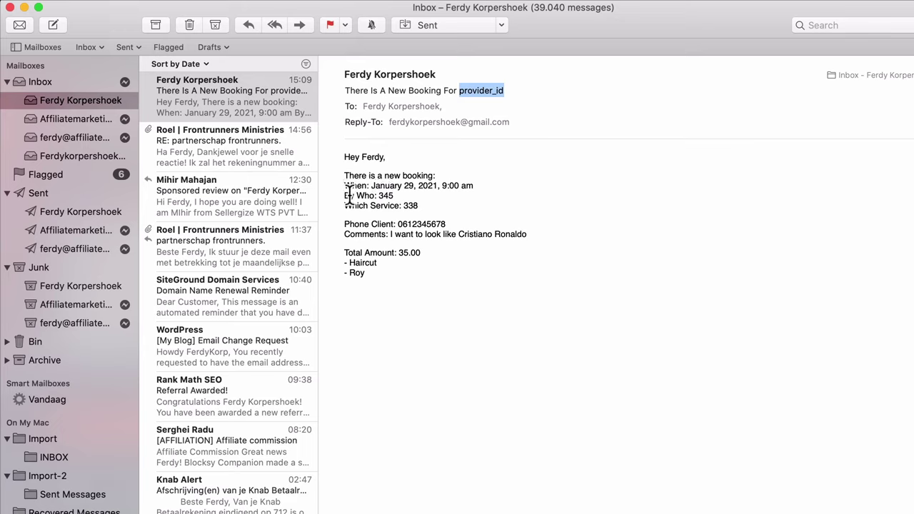
pyautogui.click(380, 195)
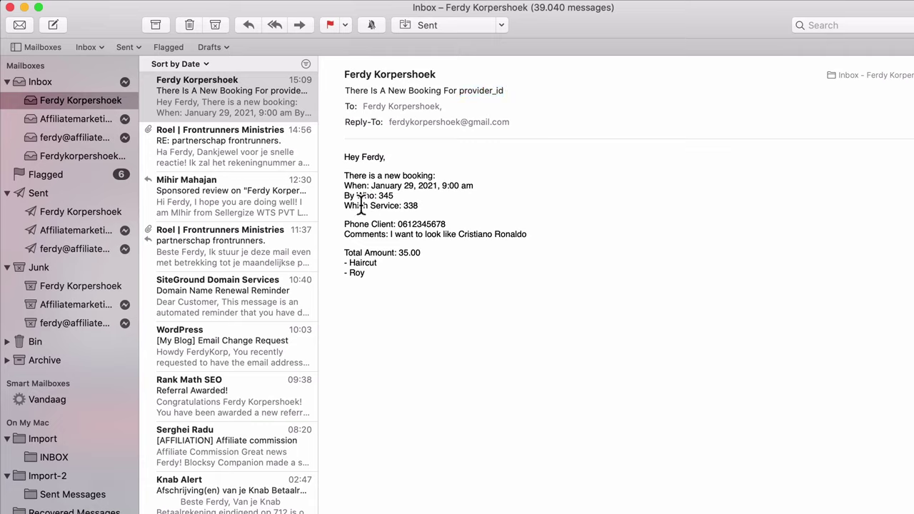
pyautogui.doubleClick(414, 206)
pyautogui.moveTo(420, 207); pyautogui.dragTo(344, 202)
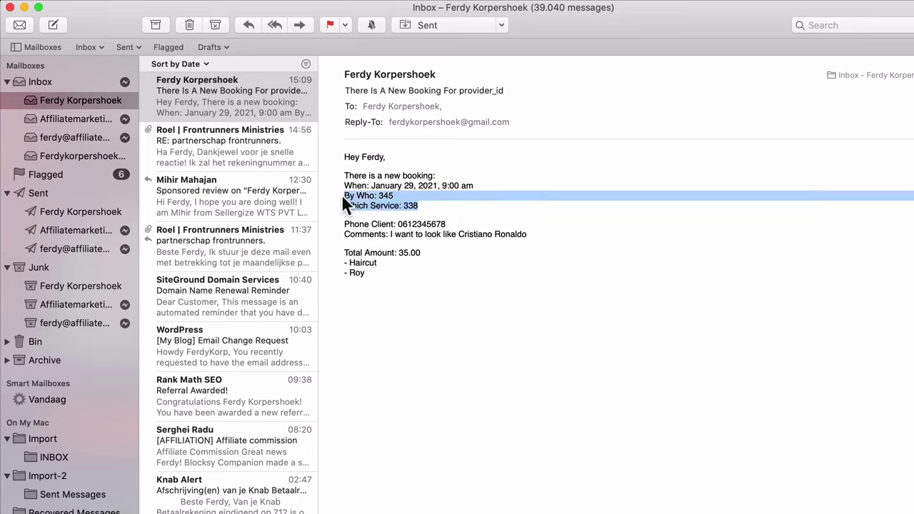
pyautogui.moveTo(348, 257); pyautogui.dragTo(371, 274)
pyautogui.click(375, 277)
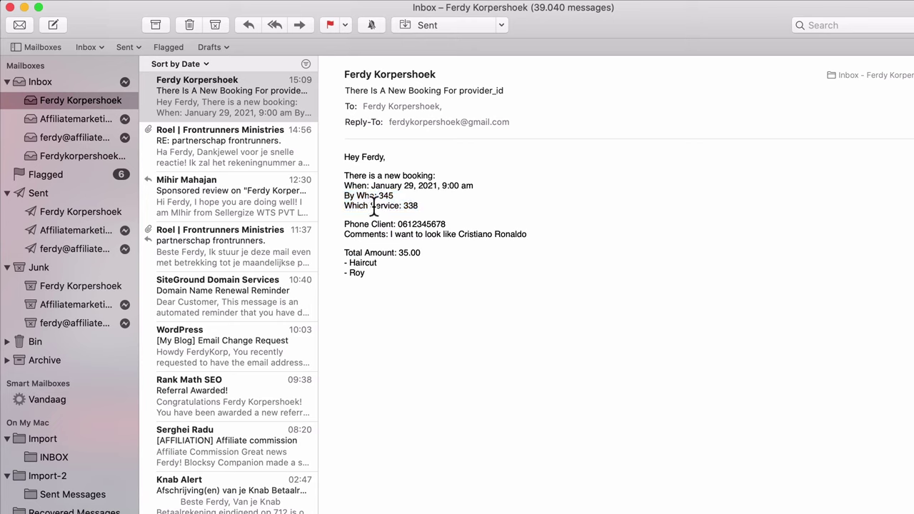
pyautogui.click(10, 7)
# - Open Gmail in a new tab, then open the Static Page Booking Form's admin email notification
pyautogui.click(243, 17)
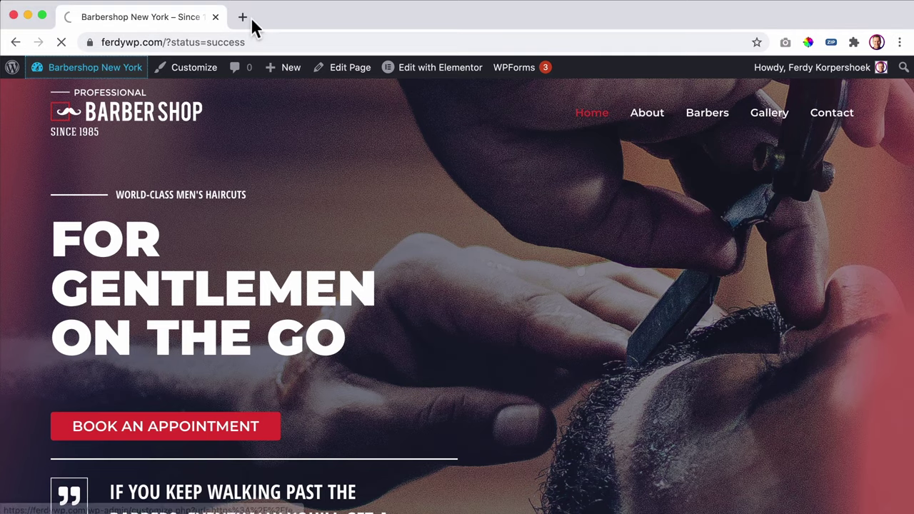
pyautogui.write('gmai')
pyautogui.press('Return')
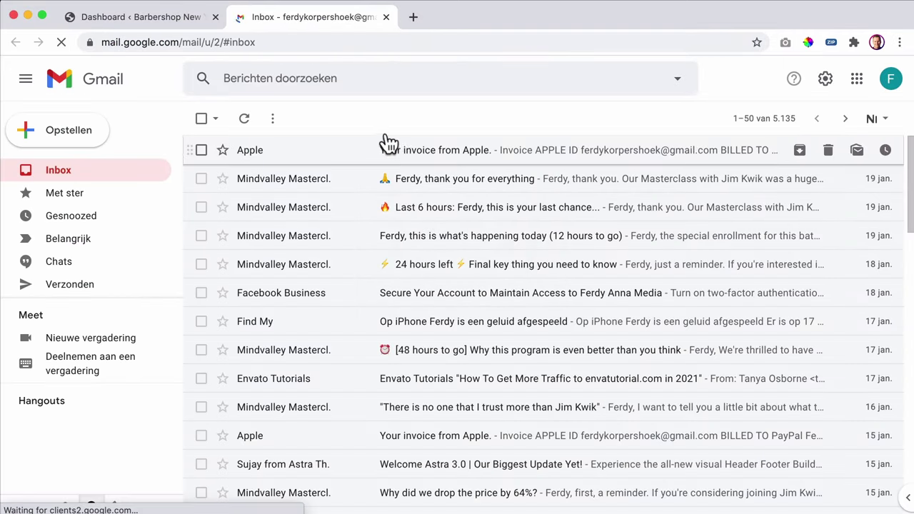
pyautogui.click(171, 20)
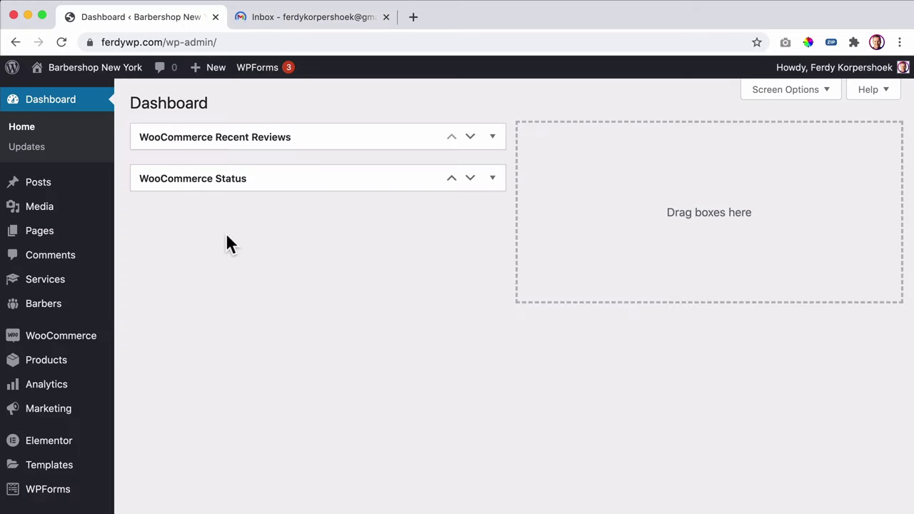
pyautogui.scroll(-2, 51, 307)
pyautogui.scroll(-5, 43, 336)
pyautogui.moveTo(57, 472)
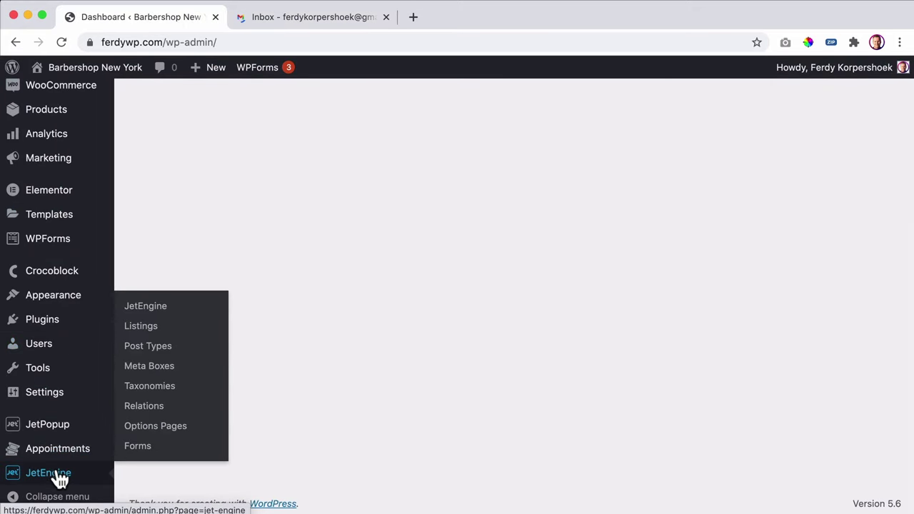
pyautogui.click(133, 447)
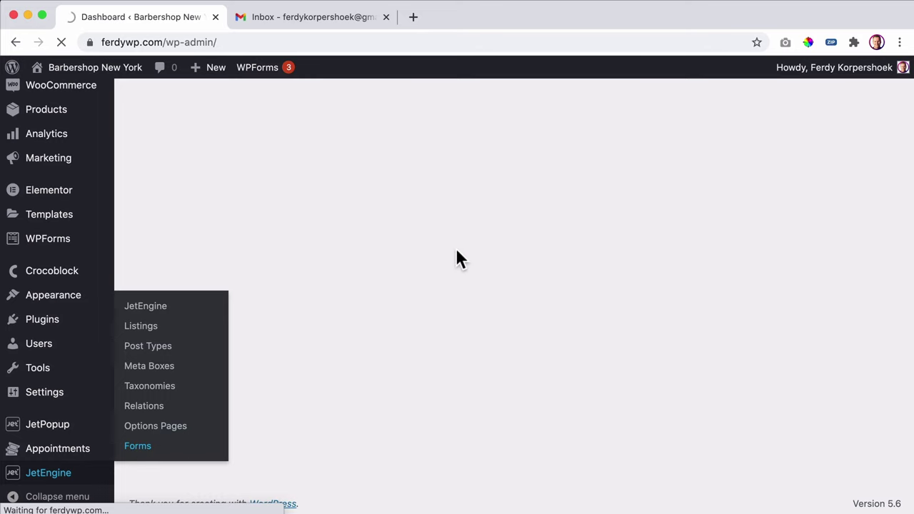
pyautogui.click(245, 211)
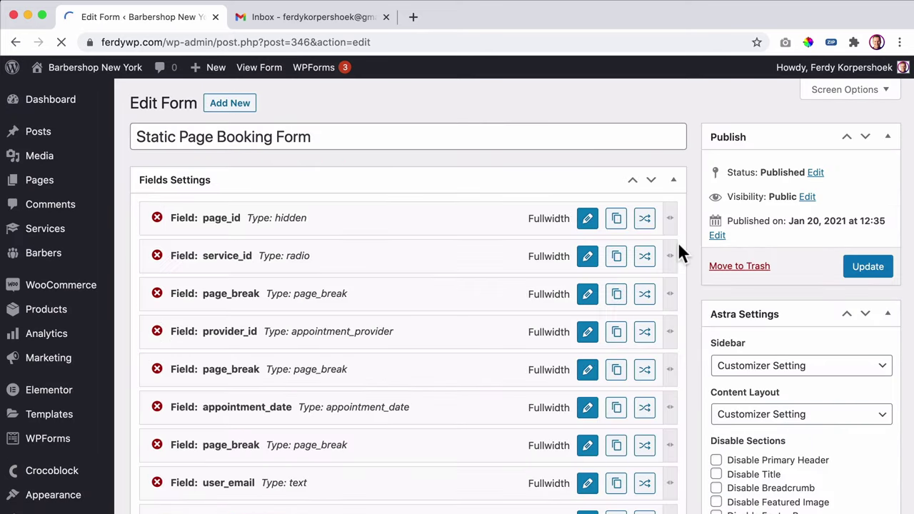
pyautogui.scroll(-5, 696, 238)
pyautogui.scroll(-3, 685, 365)
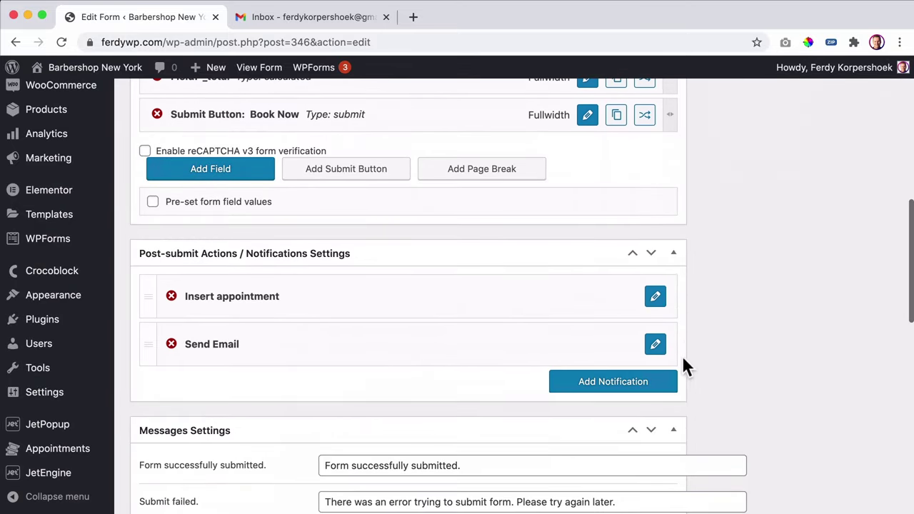
pyautogui.click(654, 345)
# - Replace %provider_id% on the By Who line with the %service_title% macro
pyautogui.scroll(-8, 480, 353)
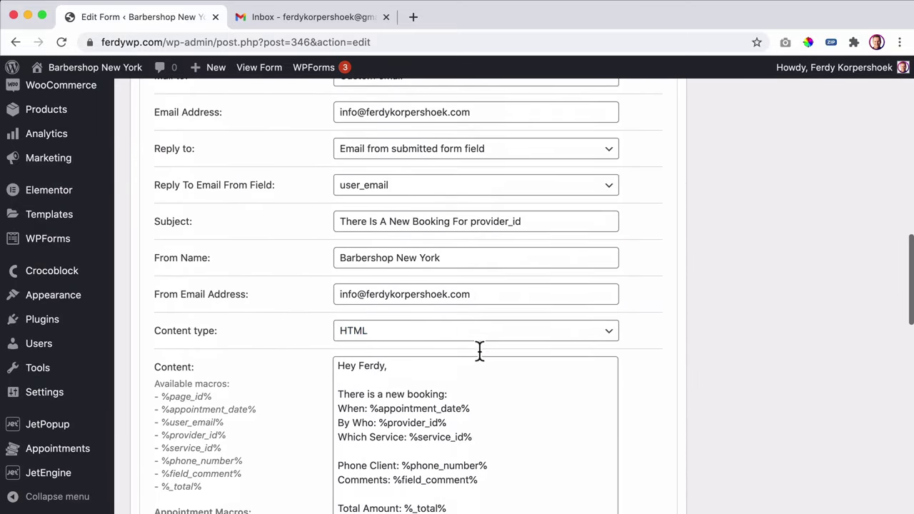
pyautogui.scroll(-1, 424, 321)
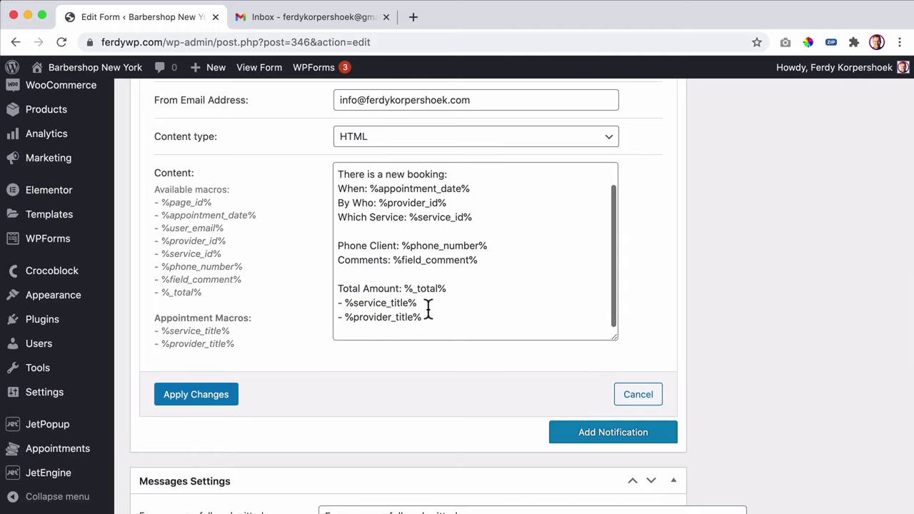
pyautogui.click(421, 302)
pyautogui.keyDown('shift'); pyautogui.click(344, 302); pyautogui.keyUp('shift')
pyautogui.hotkey('ctrl', 'c')
pyautogui.scroll(1, 343, 305)
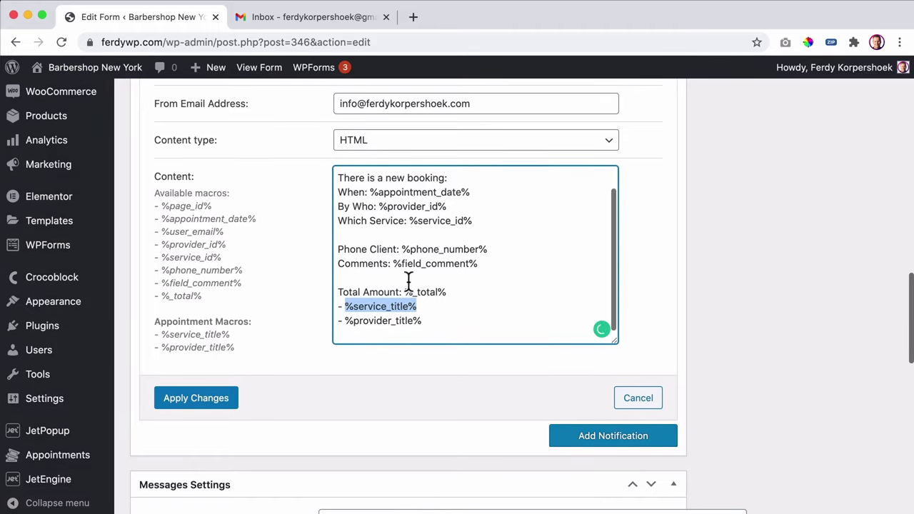
pyautogui.press('BackSpace')
pyautogui.moveTo(450, 206); pyautogui.dragTo(379, 205)
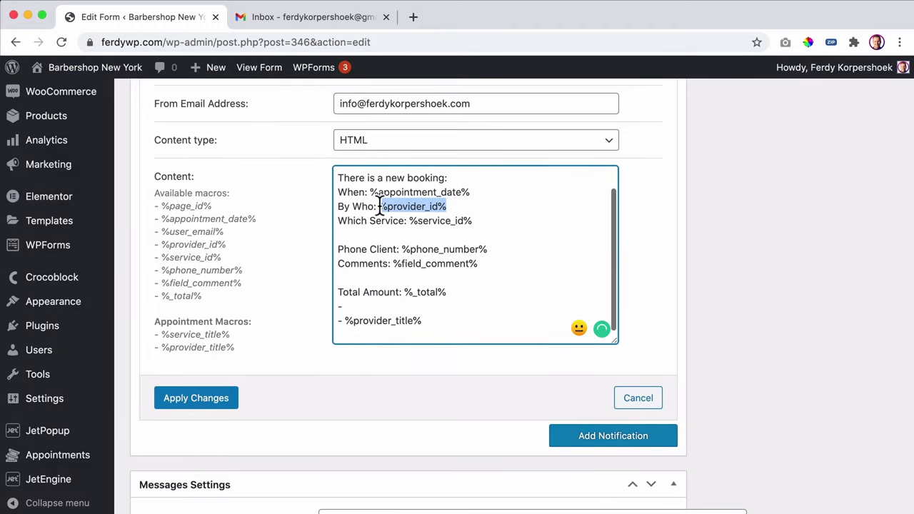
pyautogui.hotkey('ctrl', 'v')
# - Replace %service_id% with %provider_title%, delete the leftover dash lines and apply the changes
pyautogui.moveTo(425, 322); pyautogui.dragTo(344, 322)
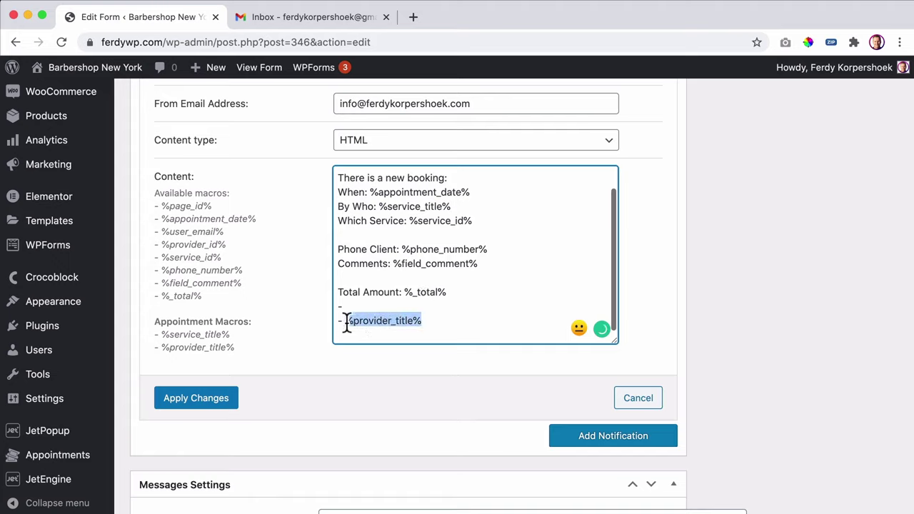
pyautogui.hotkey('ctrl', 'x')
pyautogui.moveTo(486, 220); pyautogui.dragTo(409, 220)
pyautogui.hotkey('ctrl', 'v')
pyautogui.moveTo(359, 321); pyautogui.dragTo(345, 311)
pyautogui.press('BackSpace')
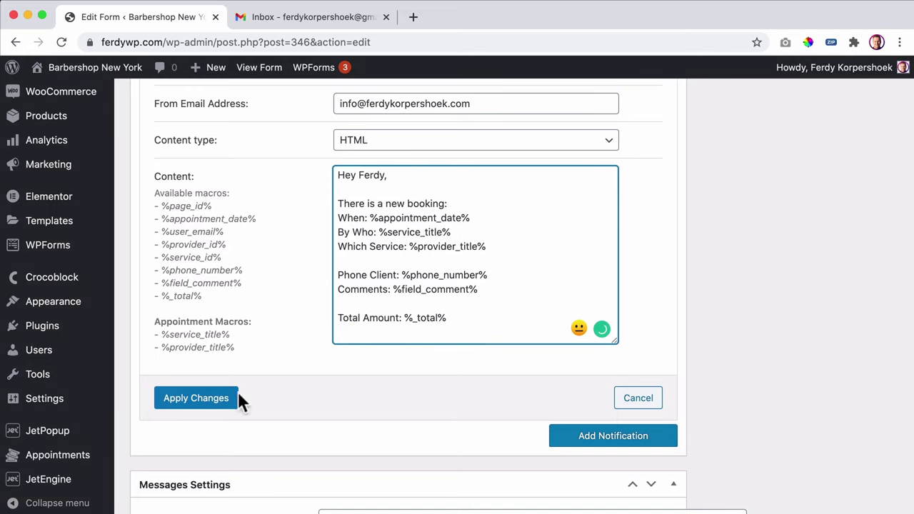
pyautogui.click(202, 400)
# - Reopen the admin email, select its whole body text, and close without changes
pyautogui.scroll(10, 577, 293)
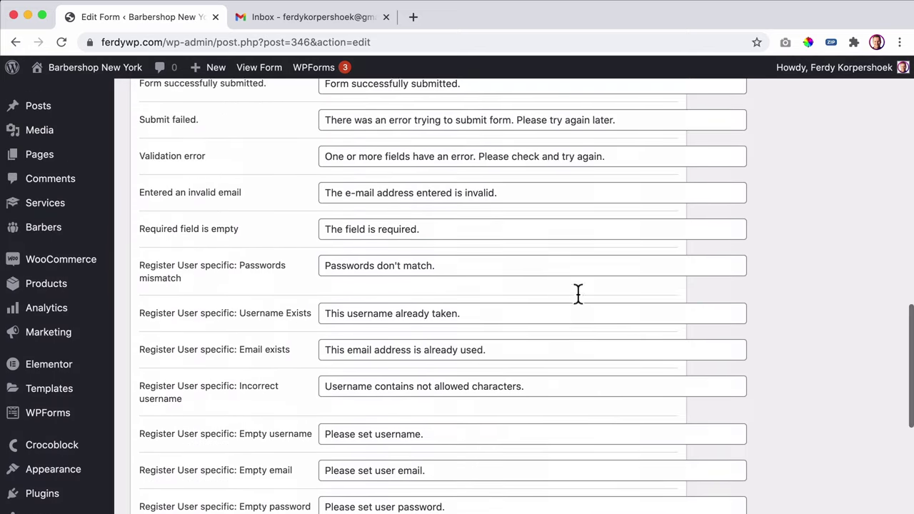
pyautogui.scroll(-1, 577, 293)
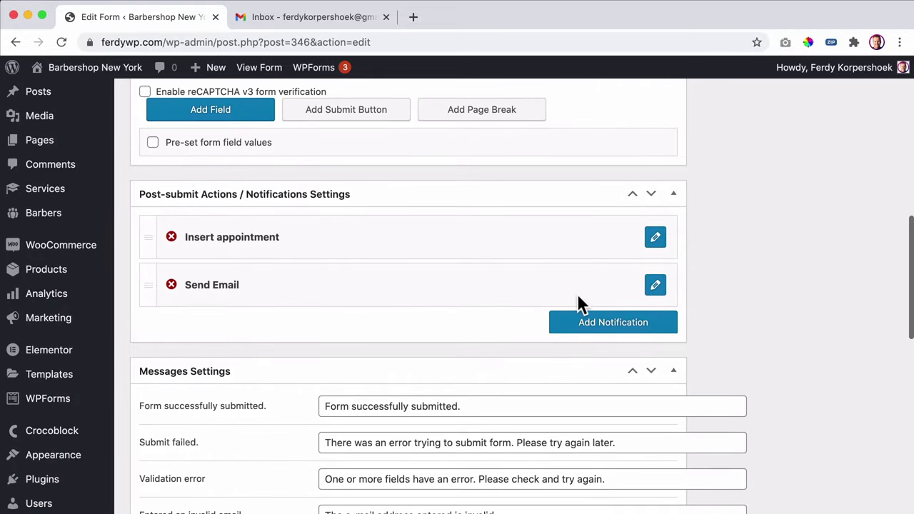
pyautogui.click(655, 285)
pyautogui.scroll(-6, 436, 315)
pyautogui.scroll(-1, 436, 315)
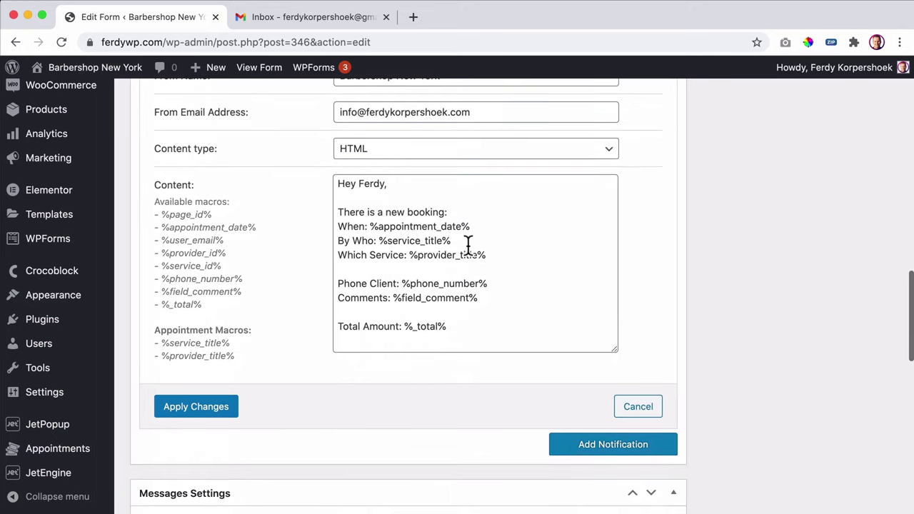
pyautogui.click(467, 245)
pyautogui.press('super+a')
pyautogui.press('super+c')
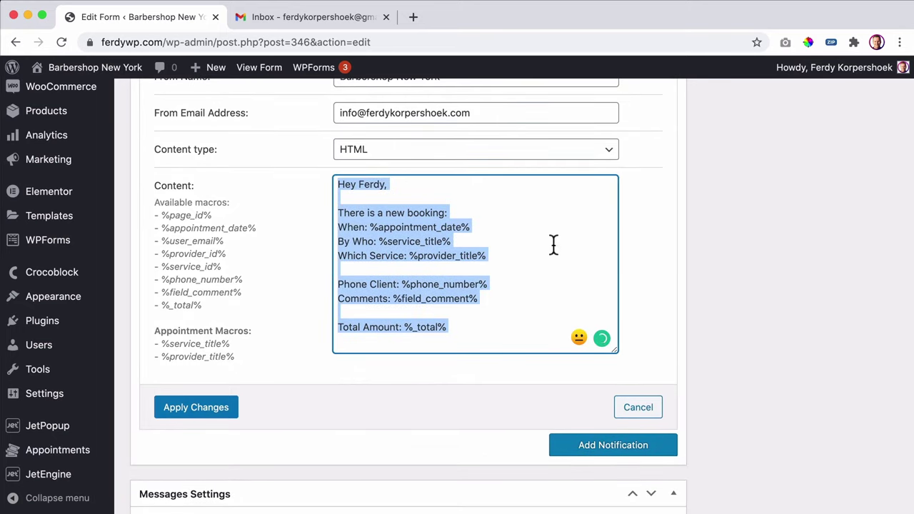
pyautogui.click(631, 400)
pyautogui.scroll(10, 632, 326)
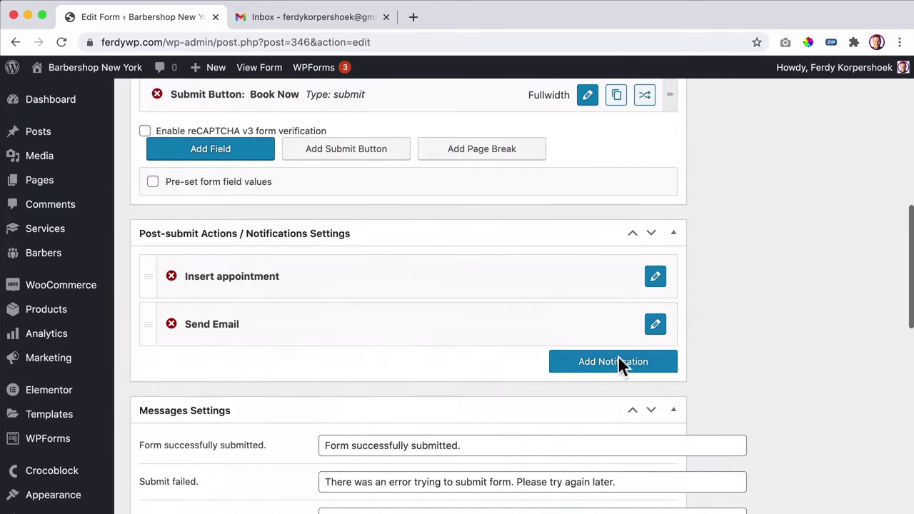
# - Add a new Send Email notification whose recipient is the user_email form field
pyautogui.click(608, 365)
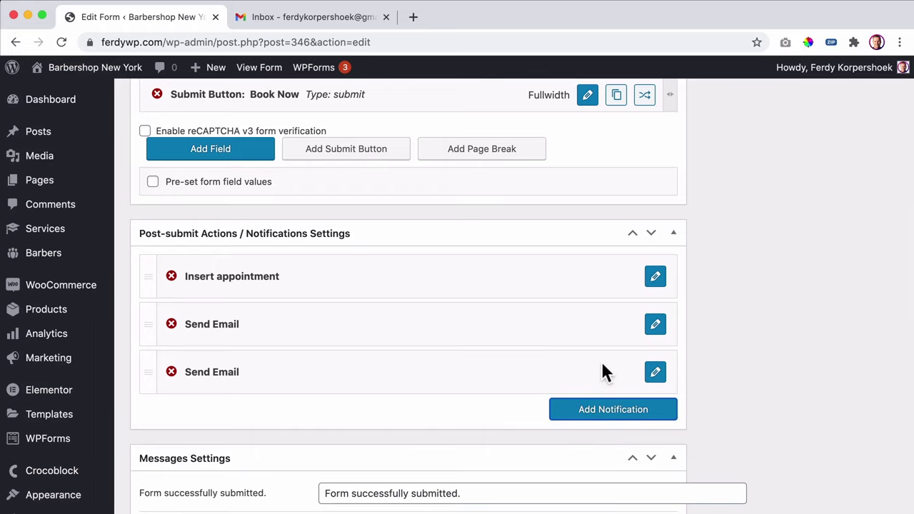
pyautogui.click(656, 372)
pyautogui.scroll(-5, 402, 366)
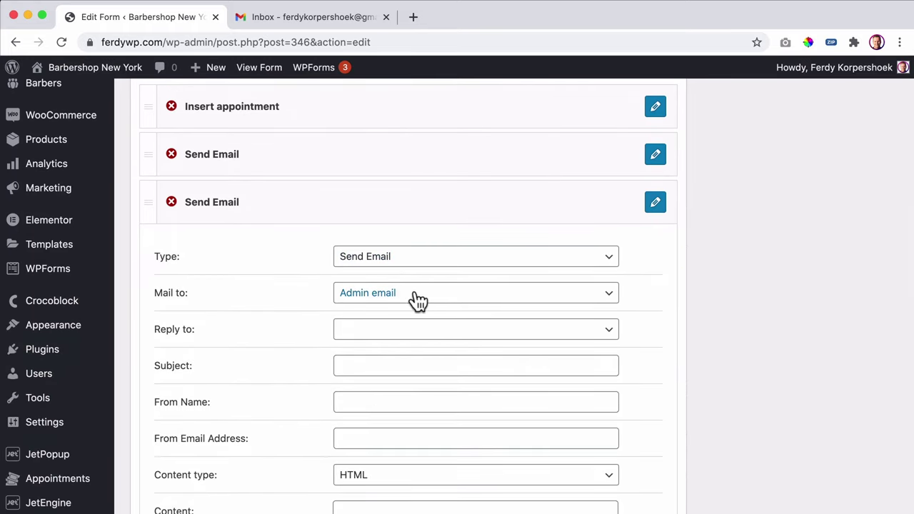
pyautogui.click(418, 300)
pyautogui.click(393, 309)
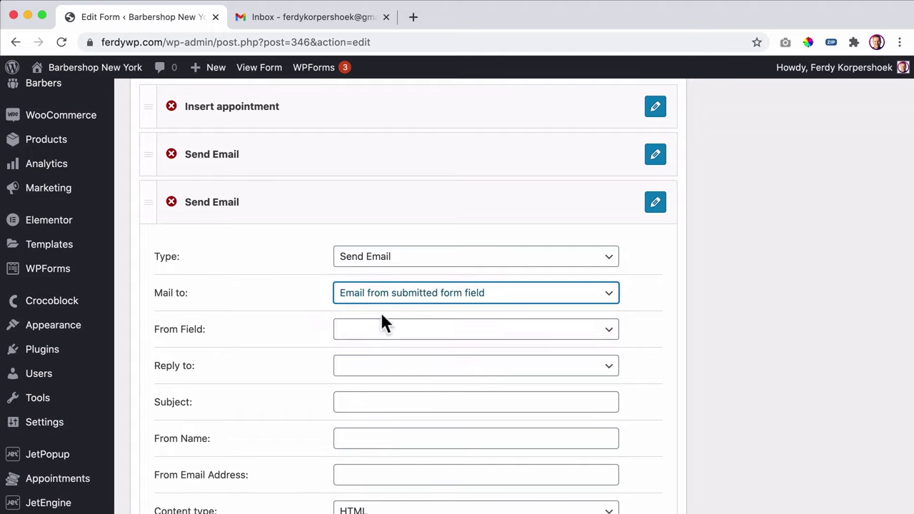
pyautogui.click(384, 332)
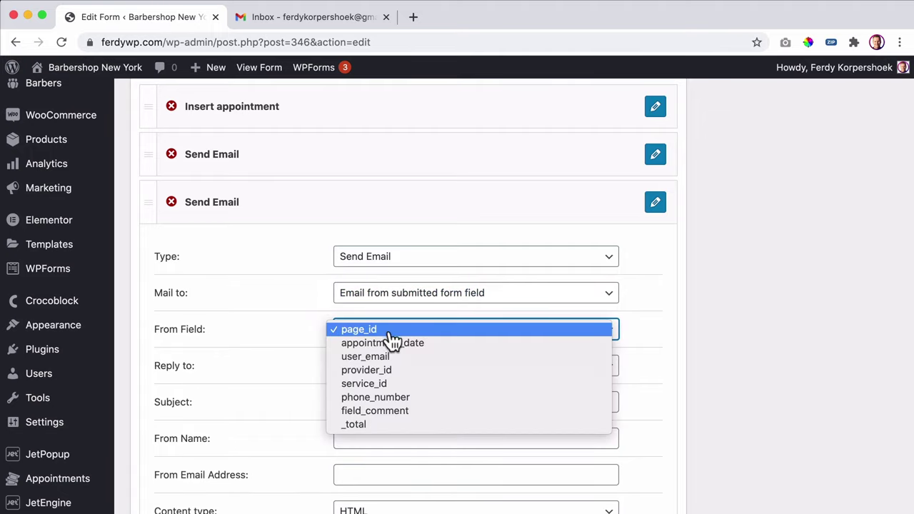
pyautogui.click(300, 341)
pyautogui.click(388, 334)
pyautogui.click(398, 357)
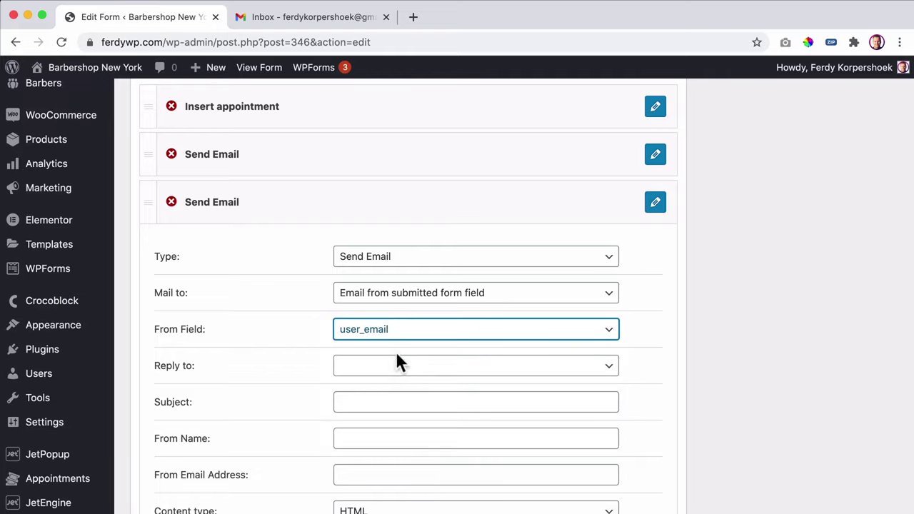
# - Set the notification's reply-to to a custom email address
pyautogui.click(397, 365)
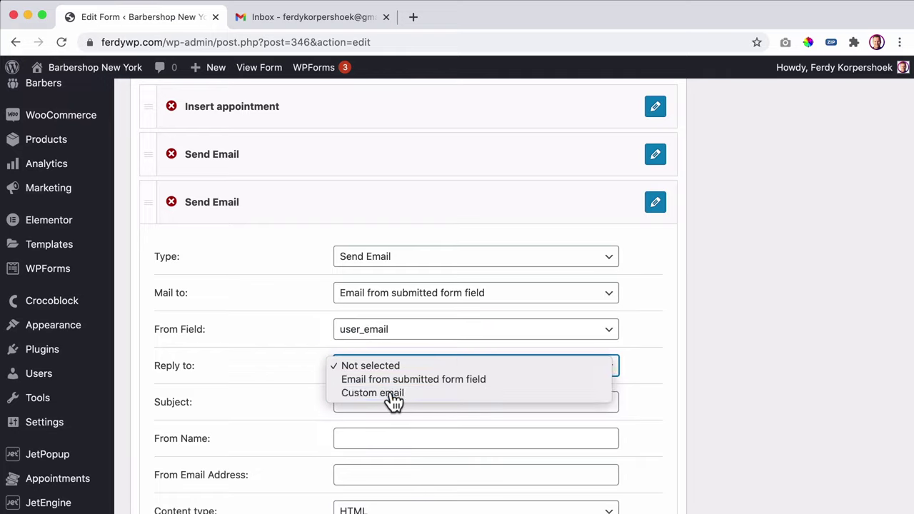
pyautogui.click(393, 395)
pyautogui.click(389, 400)
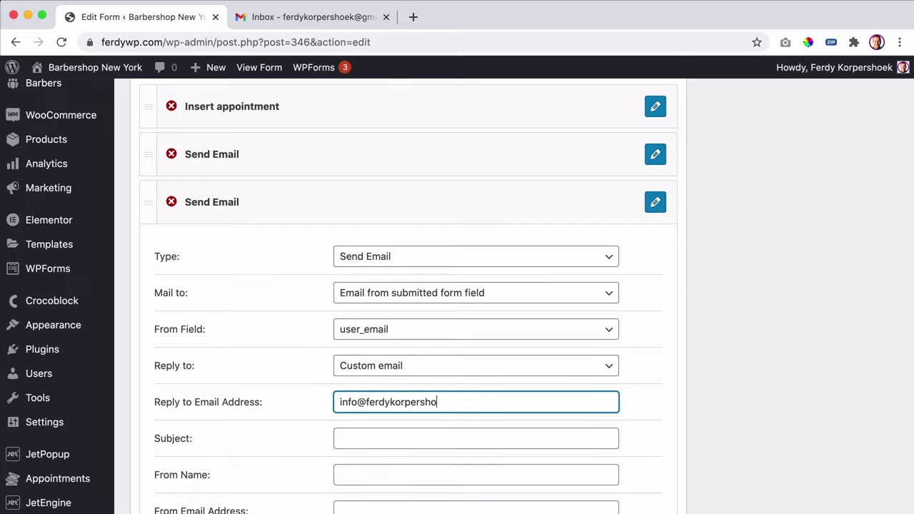
pyautogui.scroll(-2, 387, 381)
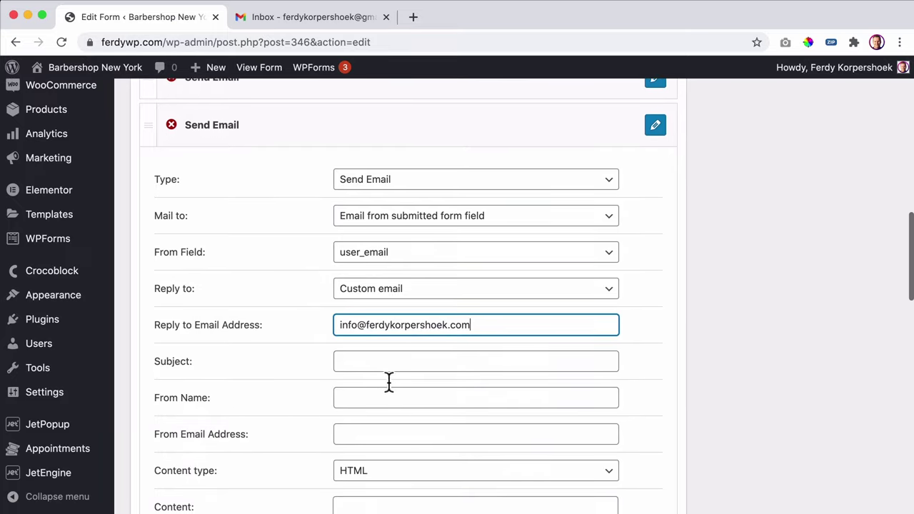
# - Enter the subject 'Your Booking Is Confirmed' plus the sender's name and email address
pyautogui.click(388, 364)
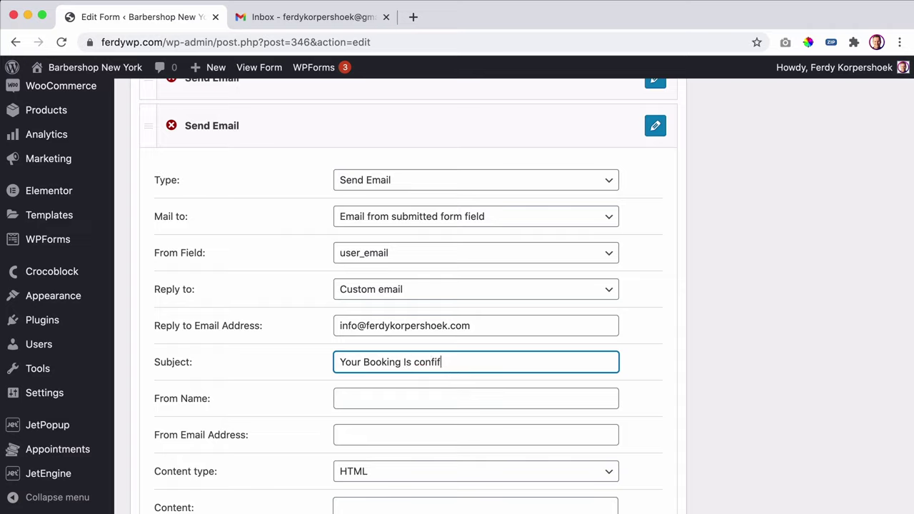
pyautogui.click(415, 362)
pyautogui.press('Delete')
pyautogui.write('C')
pyautogui.scroll(-2, 429, 362)
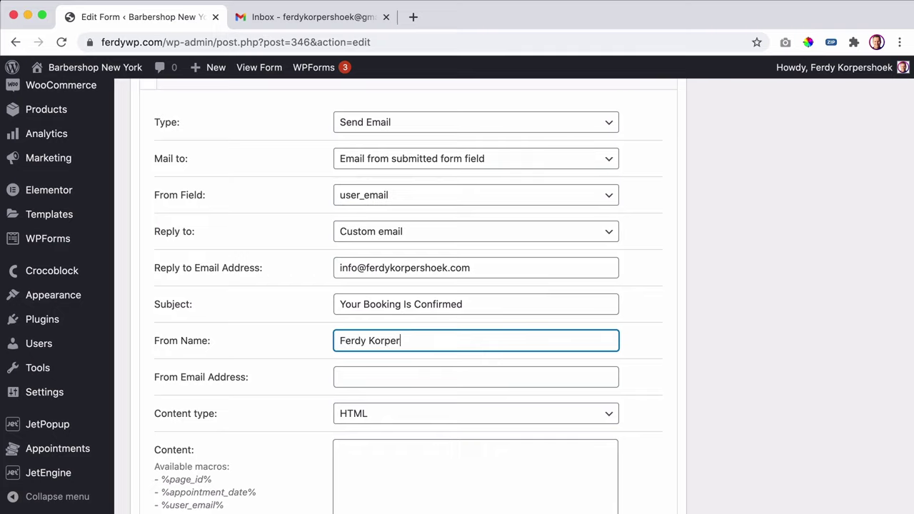
pyautogui.write('k')
pyautogui.click(340, 377)
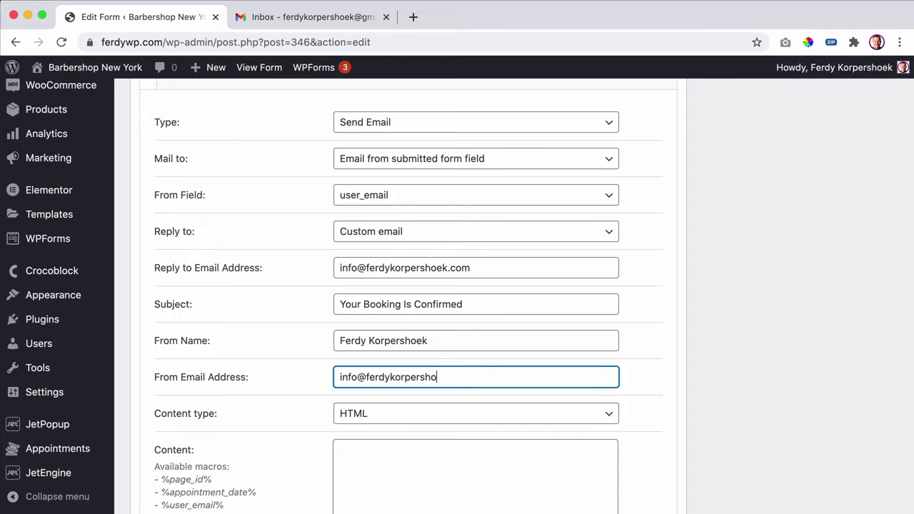
pyautogui.scroll(-2, 404, 400)
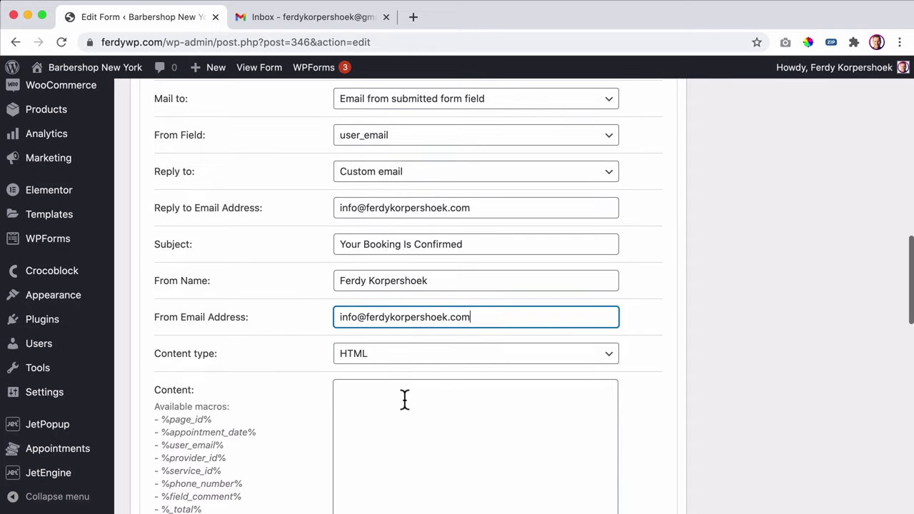
pyautogui.click(404, 400)
# - Paste the admin template and open with 'We just want to confirm that we received your booking.'
pyautogui.press('super+v')
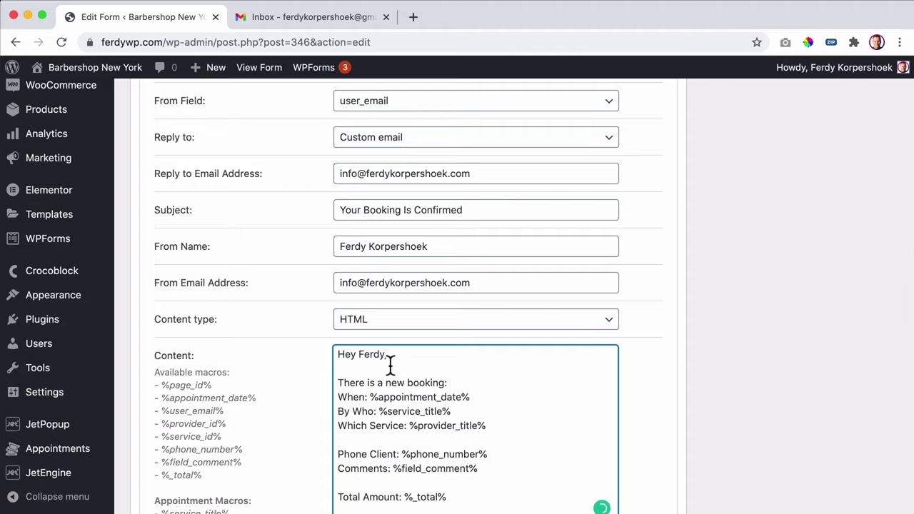
pyautogui.moveTo(386, 355); pyautogui.dragTo(359, 357)
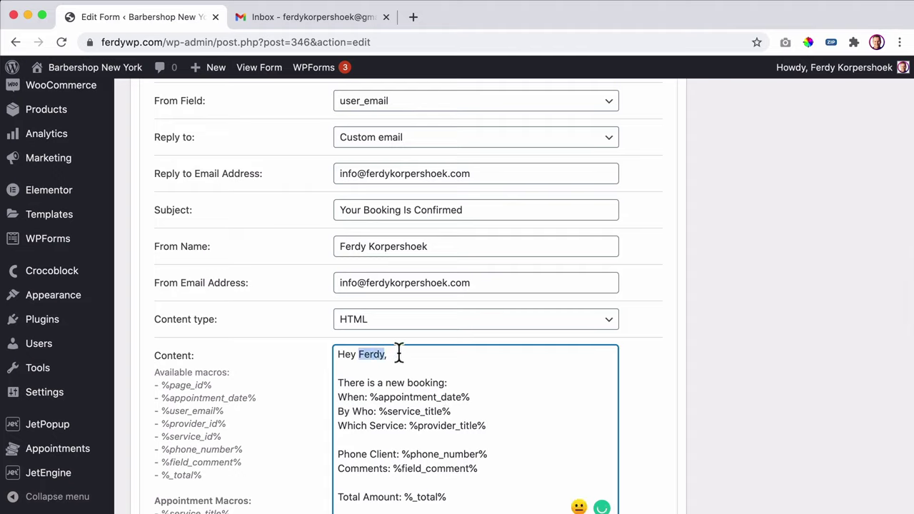
pyautogui.write('there')
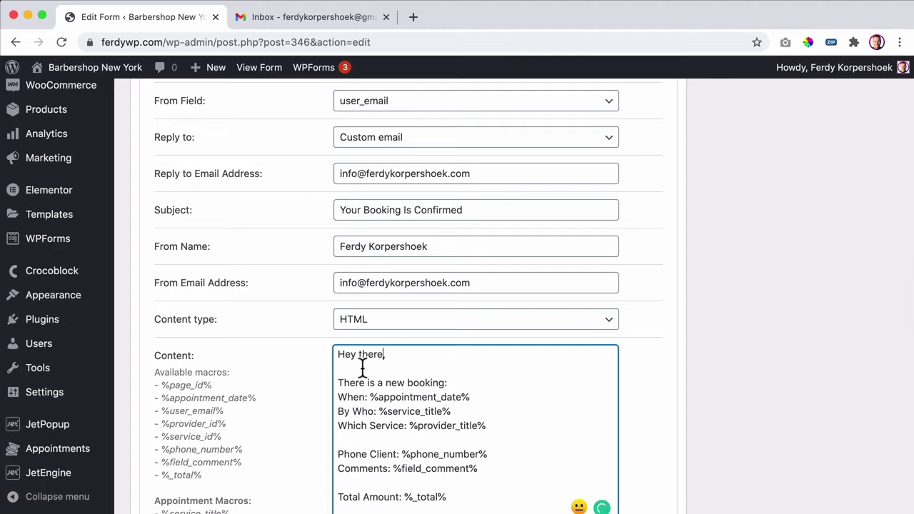
pyautogui.moveTo(447, 382); pyautogui.dragTo(331, 382)
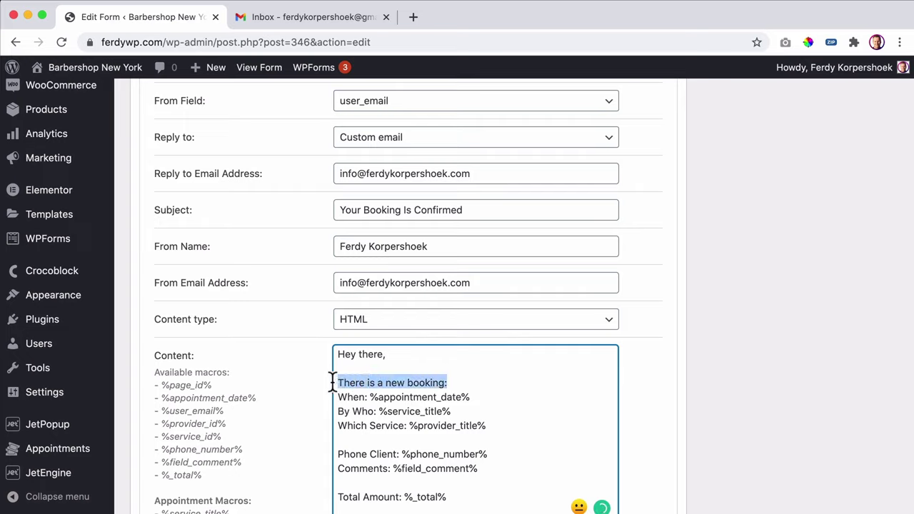
pyautogui.write('We l')
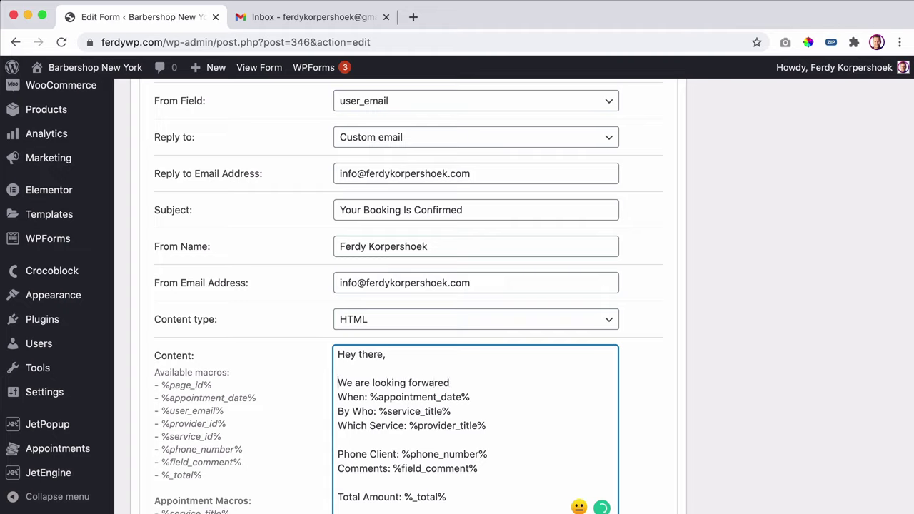
pyautogui.write('We just want to')
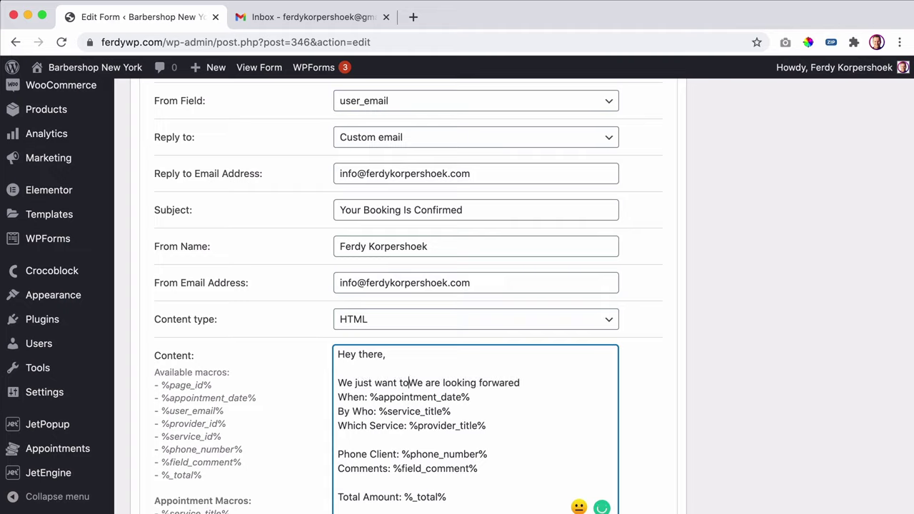
pyautogui.write(' confir')
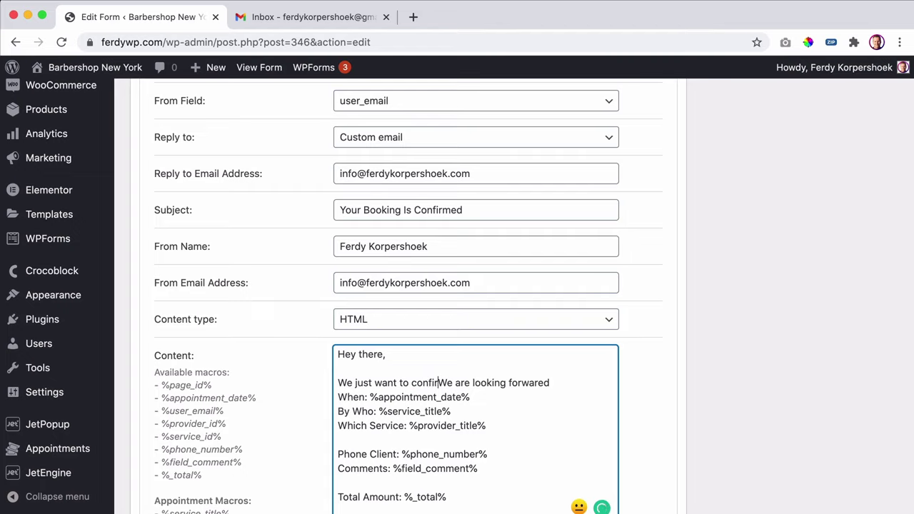
pyautogui.write('m that we re')
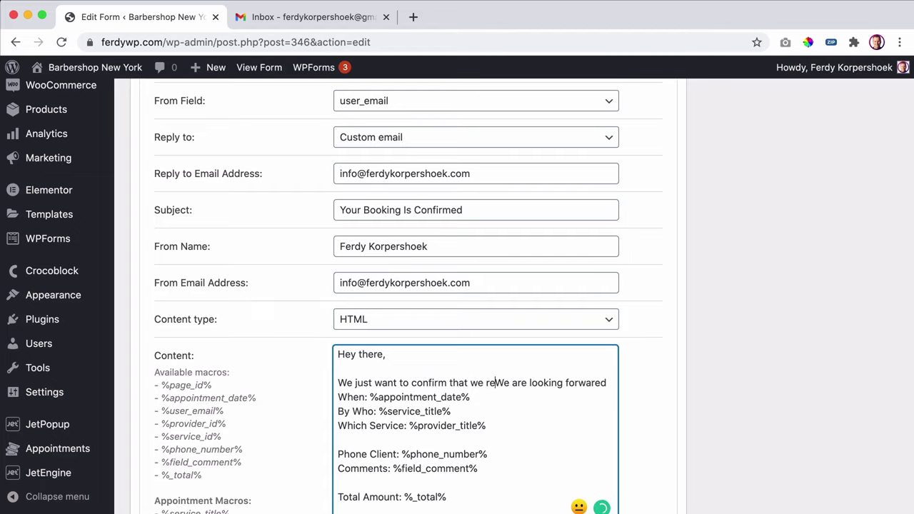
pyautogui.write('ceived your b')
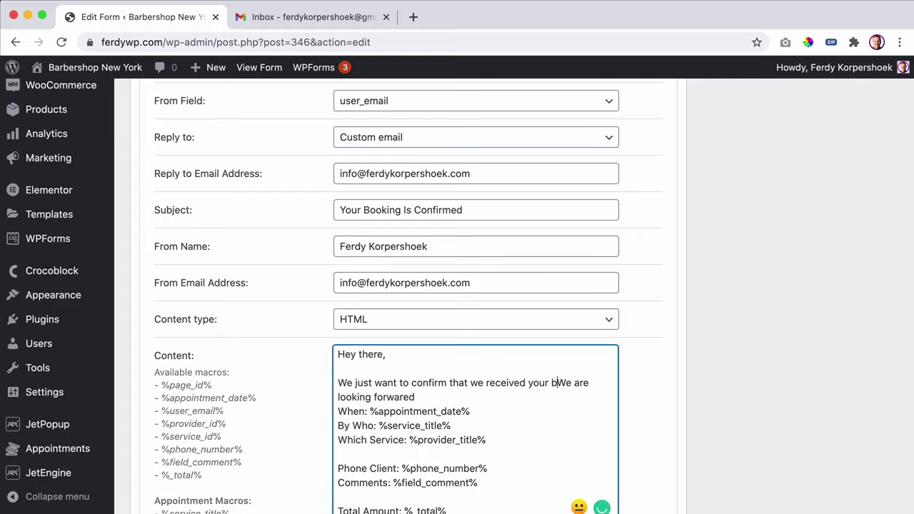
pyautogui.write('oook')
pyautogui.press('BackSpace')
pyautogui.press('BackSpace')
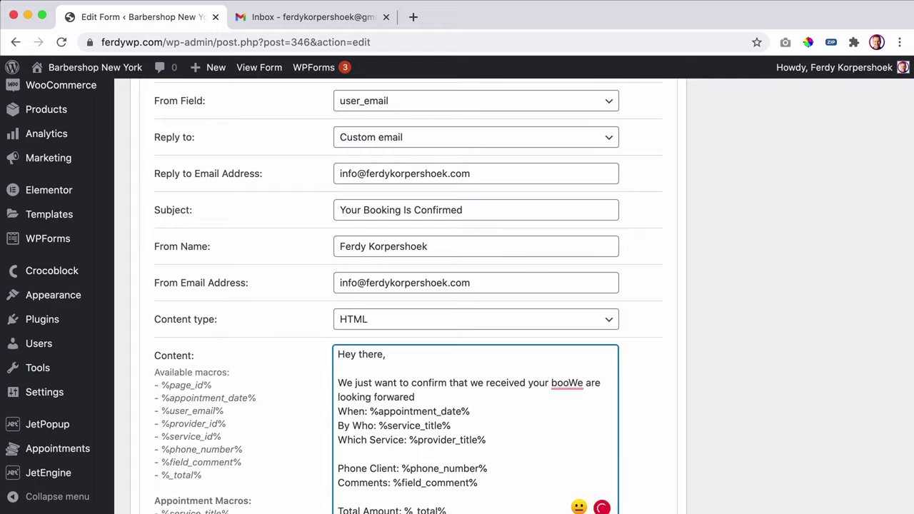
pyautogui.write('king.')
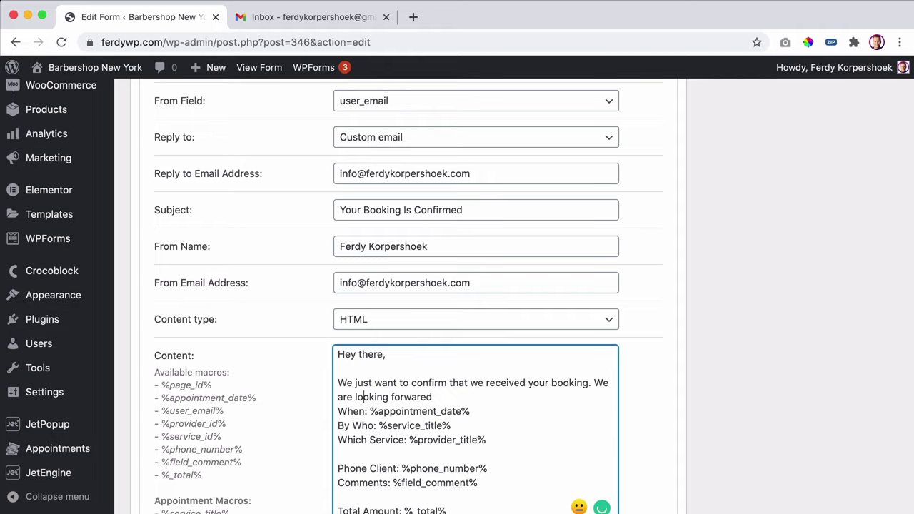
pyautogui.click(428, 397)
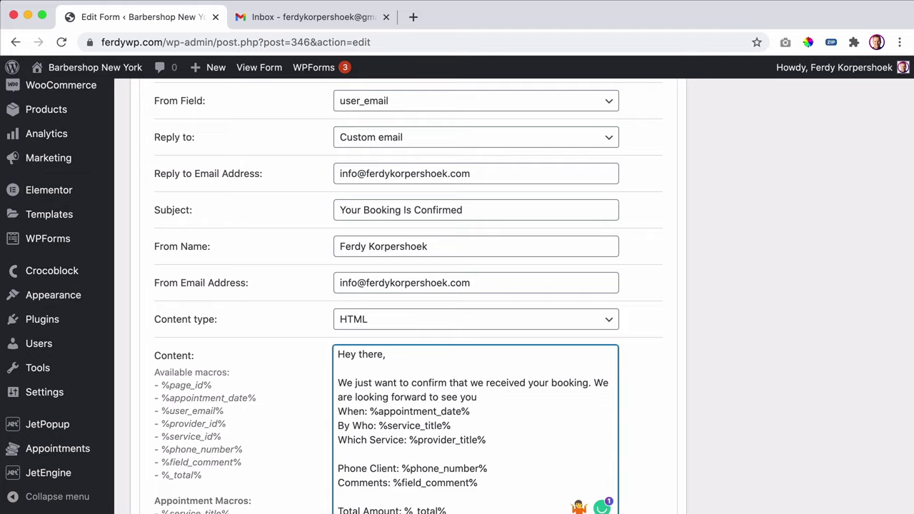
# - End the opening with '!' and replace the By Who label with 'You will be served by'
pyautogui.write('!')
pyautogui.press('Return')
pyautogui.press('Return')
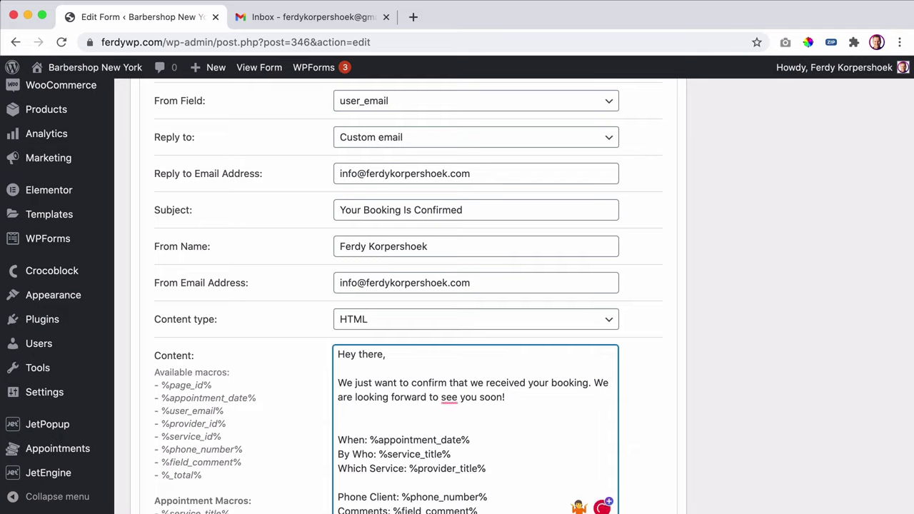
pyautogui.press('BackSpace')
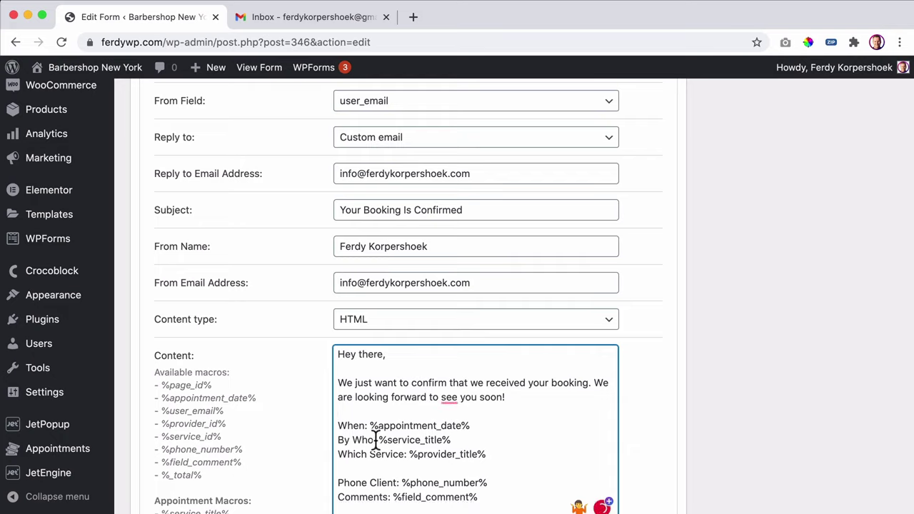
pyautogui.moveTo(372, 440); pyautogui.dragTo(337, 439)
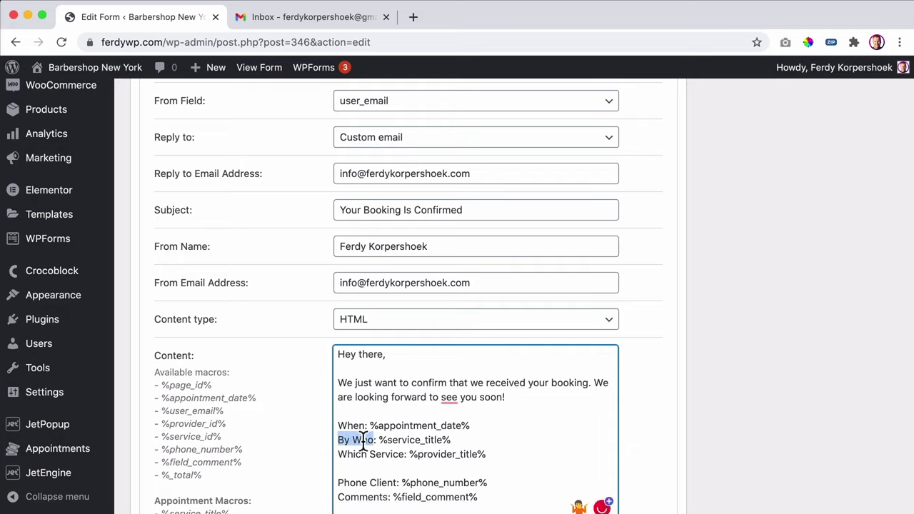
pyautogui.write('You will but ')
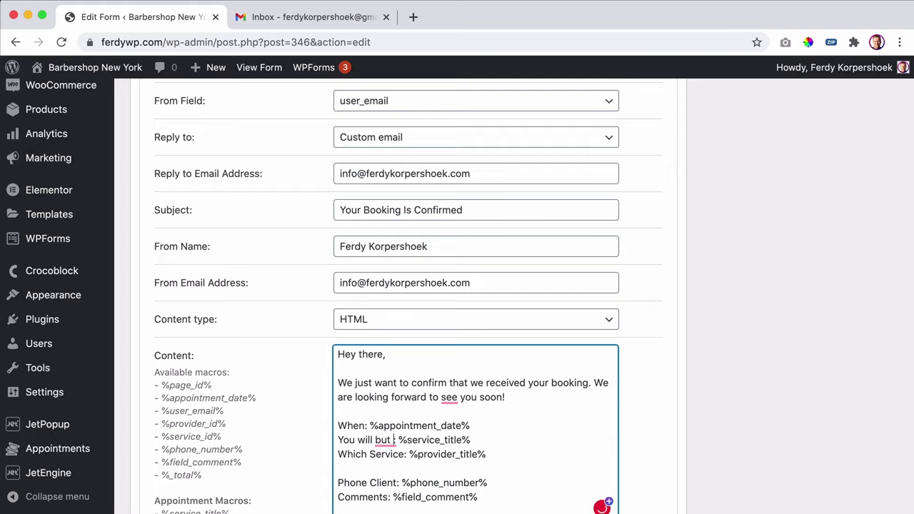
pyautogui.write('served b')
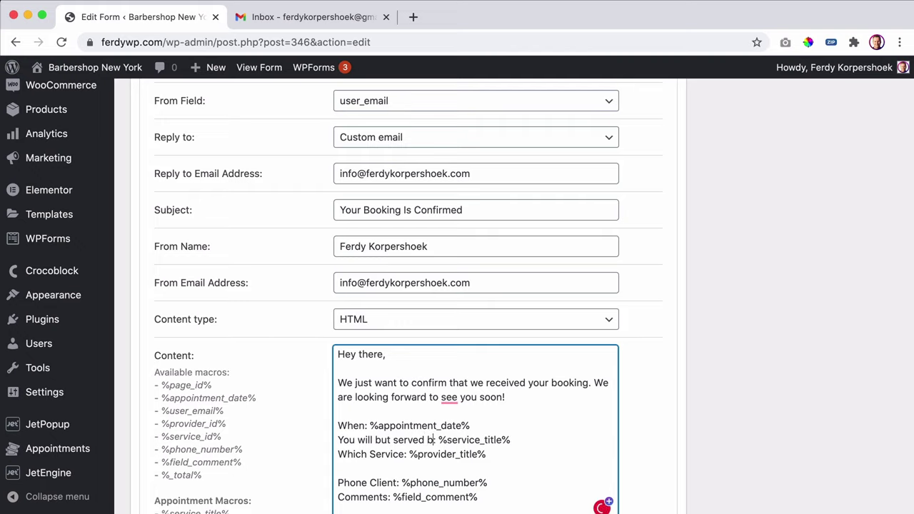
pyautogui.write('y')
pyautogui.press('BackSpace')
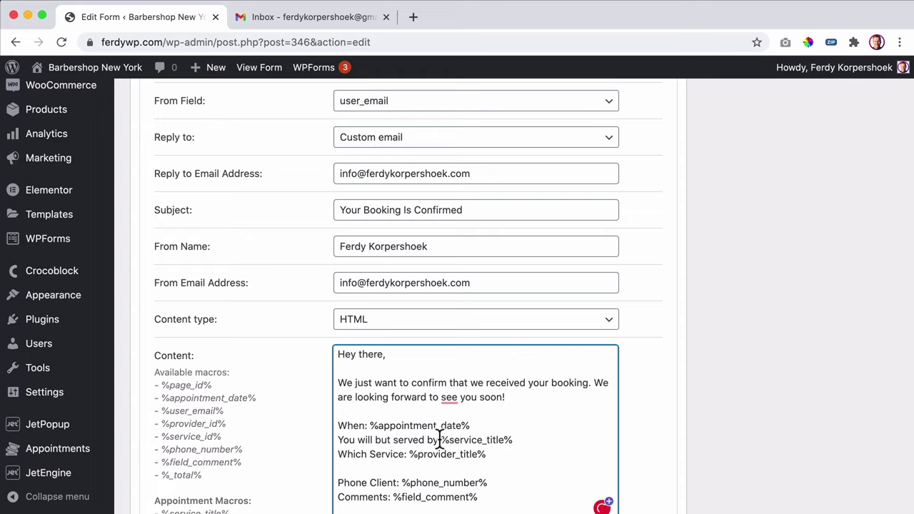
pyautogui.moveTo(437, 438); pyautogui.dragTo(335, 438)
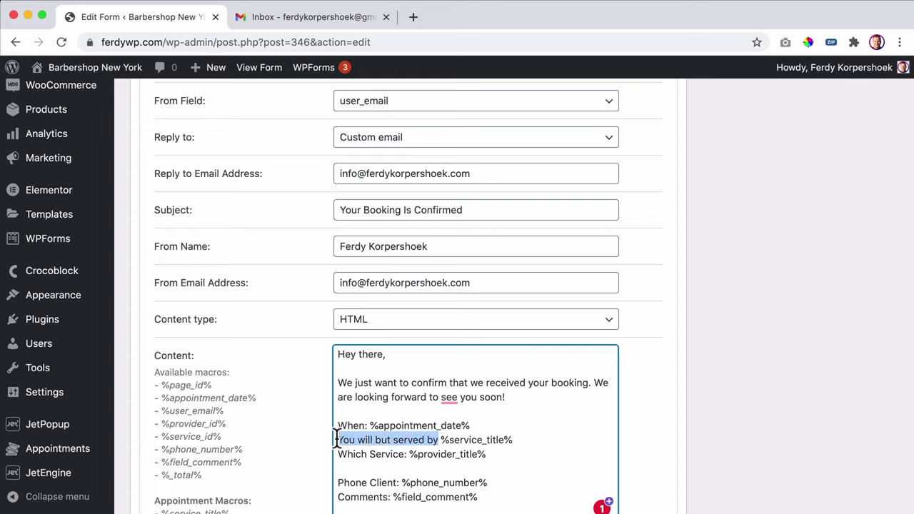
# - Follow with %provider_title%, add 'Your treatment is: %service_title%', and delete the Which Service and phone lines
pyautogui.moveTo(409, 454); pyautogui.dragTo(490, 454)
pyautogui.press('super+c')
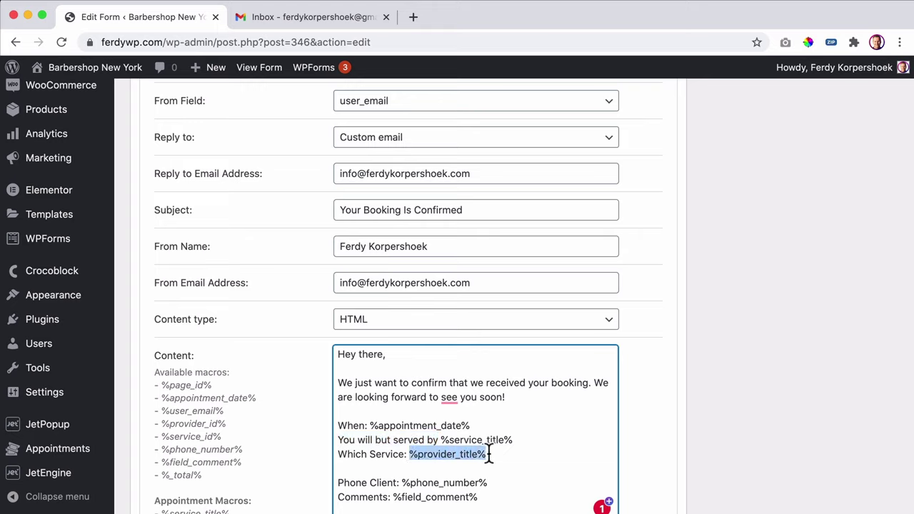
pyautogui.press('BackSpace')
pyautogui.click(440, 440)
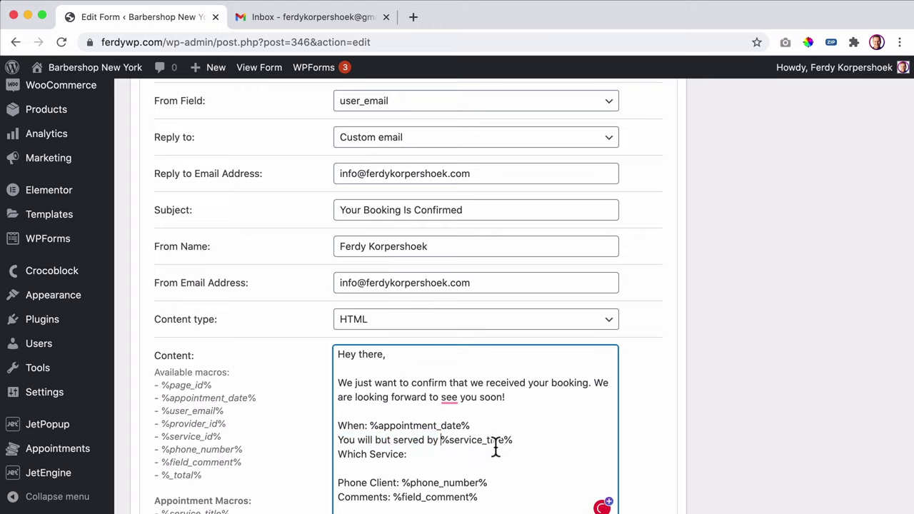
pyautogui.press('super+v')
pyautogui.press('Return')
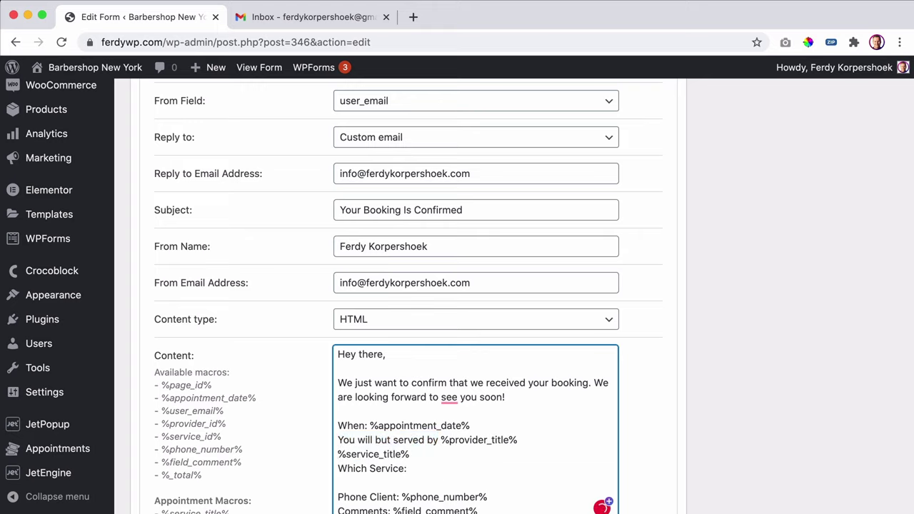
pyautogui.write('Your treatmen')
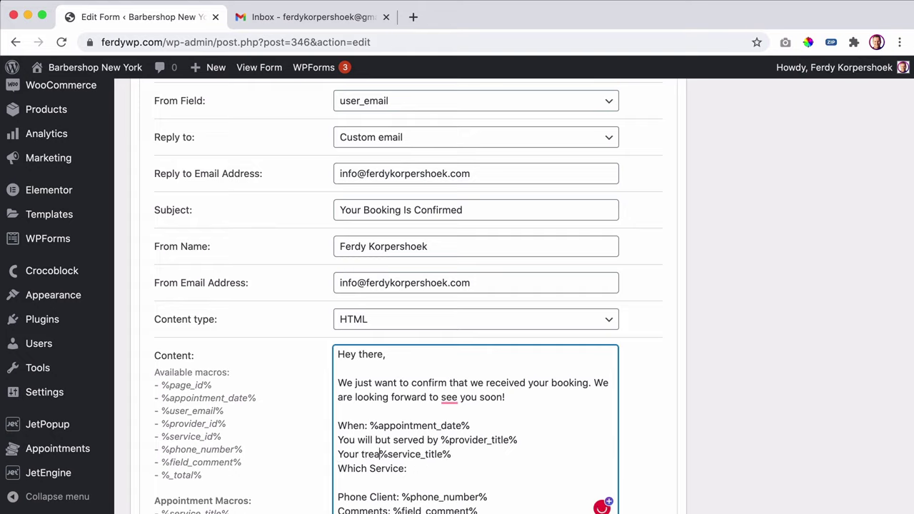
pyautogui.write('t is:')
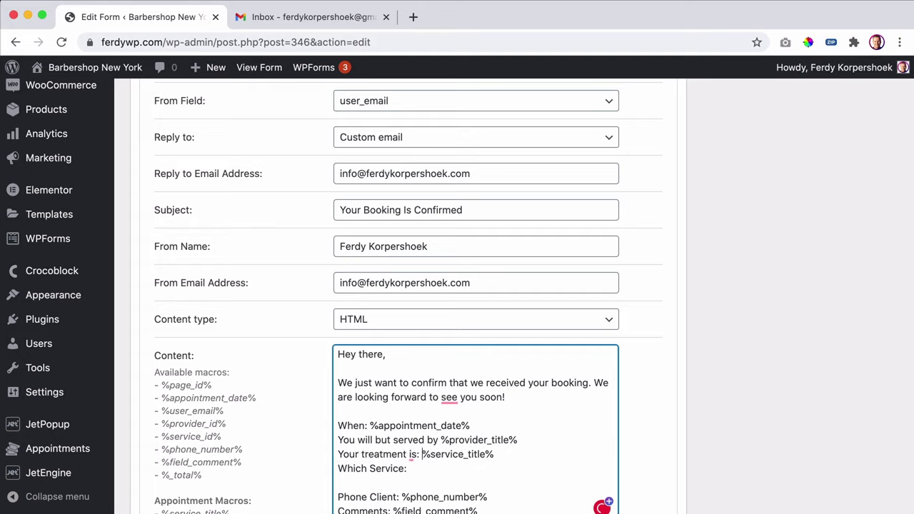
pyautogui.press('Down')
pyautogui.hotkey('alt', 'shift', 'Left')
pyautogui.hotkey('alt', 'shift', 'Left')
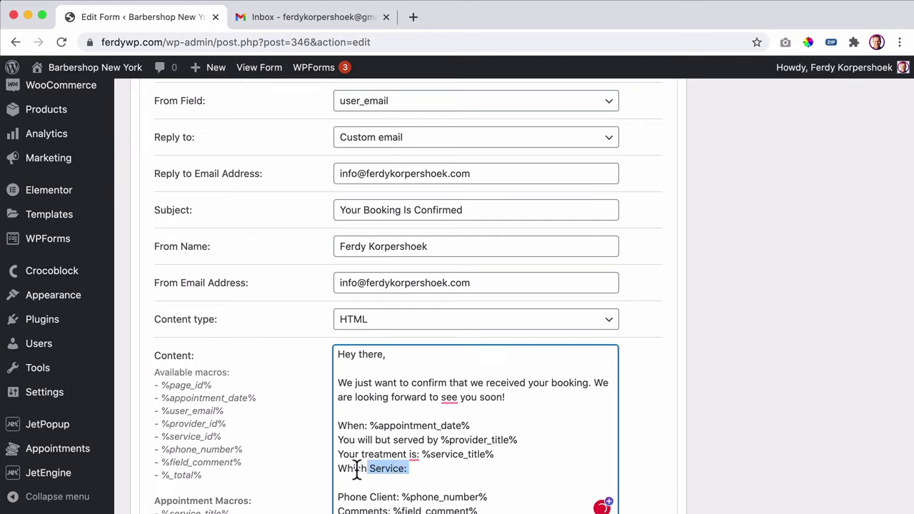
pyautogui.press('BackSpace')
pyautogui.press('BackSpace')
pyautogui.scroll(-1, 498, 457)
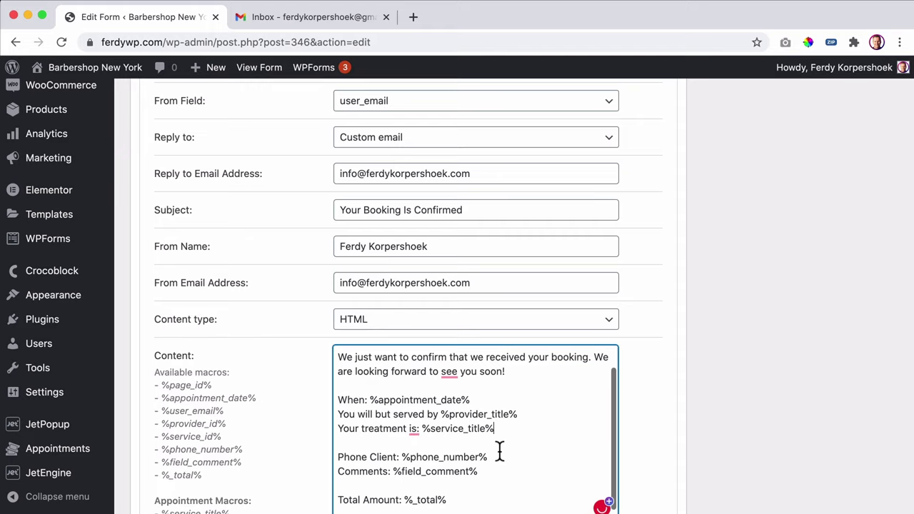
pyautogui.moveTo(493, 457); pyautogui.dragTo(339, 457)
pyautogui.press('BackSpace')
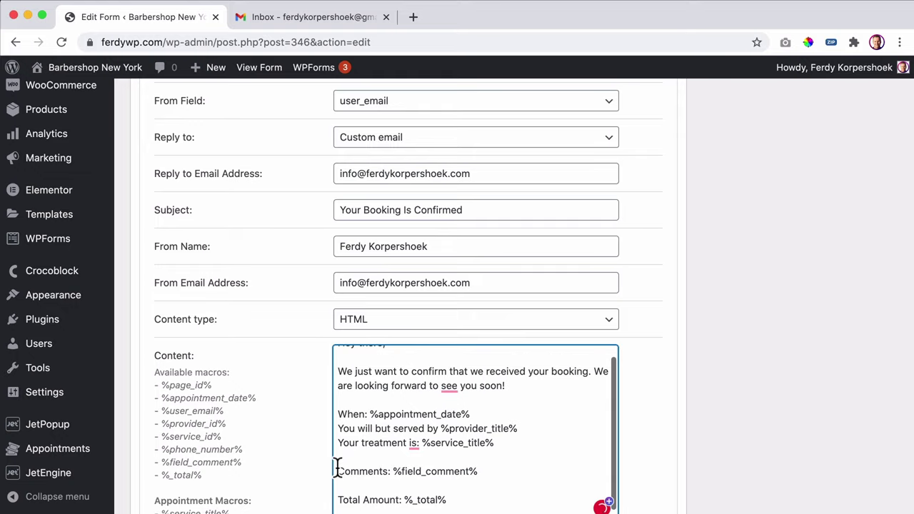
# - Reword to 'Your comments' and 'Total Amount that can be paid at the store', then add sign-off lines
pyautogui.click(338, 472)
pyautogui.write('Yout')
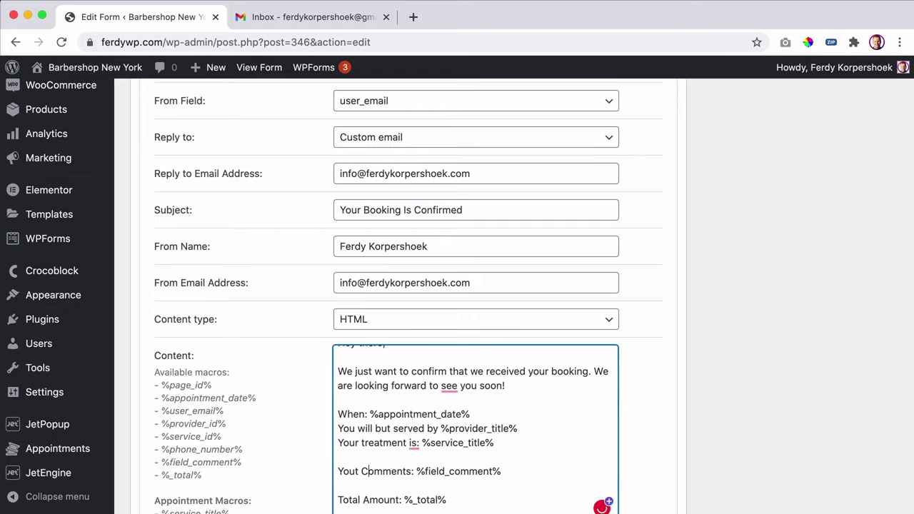
pyautogui.click(362, 471)
pyautogui.press('BackSpace')
pyautogui.write('c')
pyautogui.scroll(-2, 438, 471)
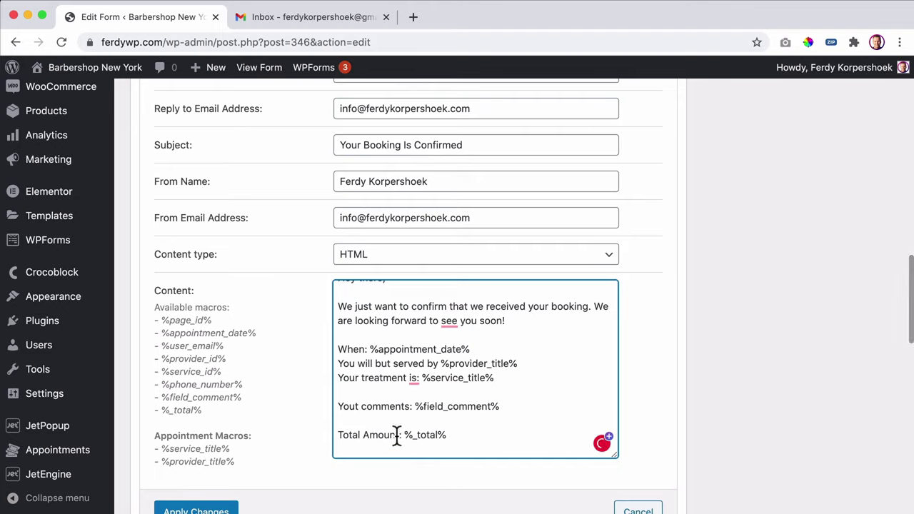
pyautogui.click(397, 436)
pyautogui.write('t')
pyautogui.write('hat can be paid at')
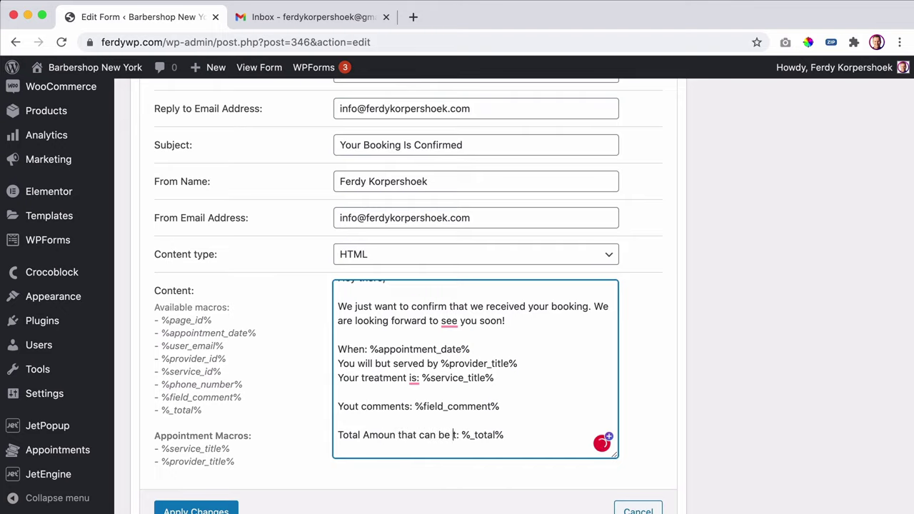
pyautogui.write(' the store')
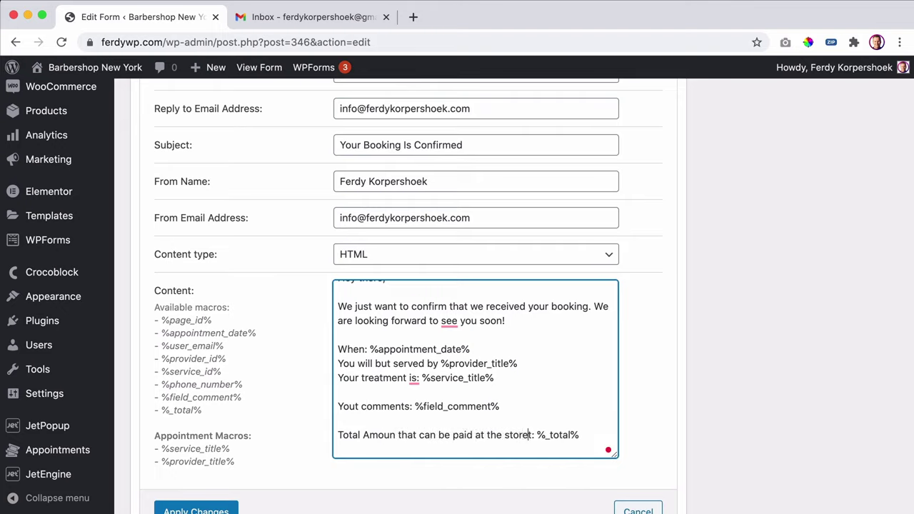
pyautogui.scroll(-2, 532, 419)
pyautogui.scroll(1, 588, 366)
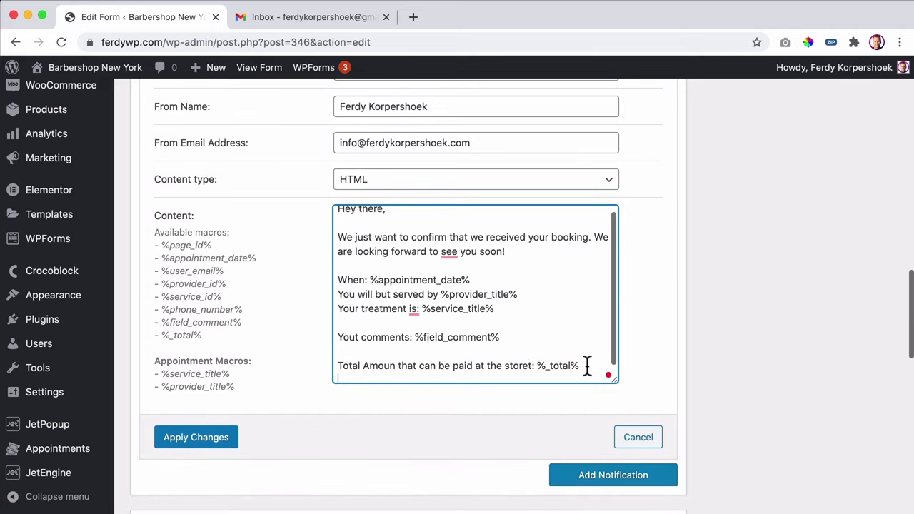
pyautogui.click(590, 363)
pyautogui.press('Return')
pyautogui.press('Return')
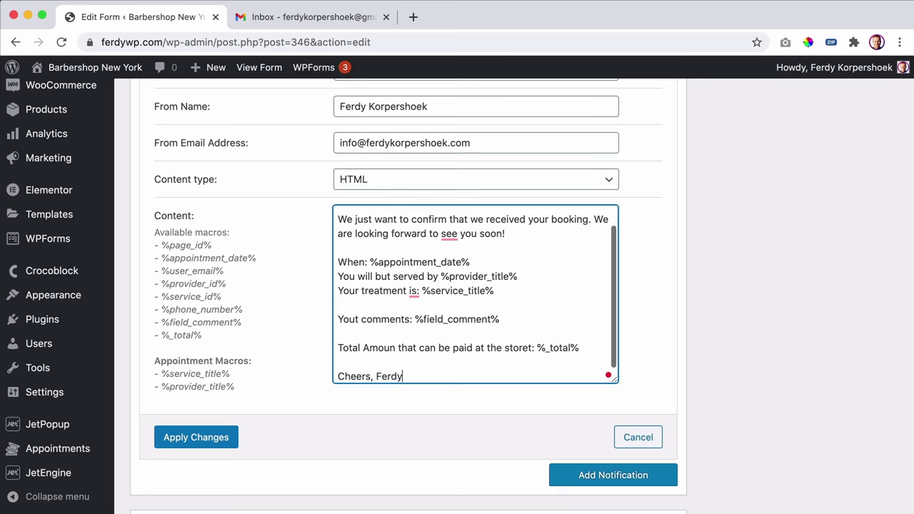
# - Apply the edited client email so the form lists Insert appointment and two Send Email actions
pyautogui.click(217, 437)
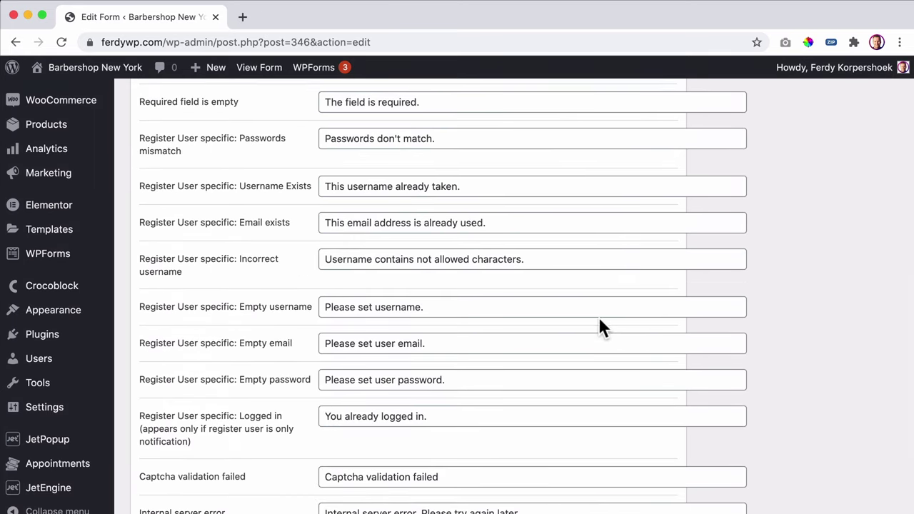
pyautogui.scroll(10, 598, 327)
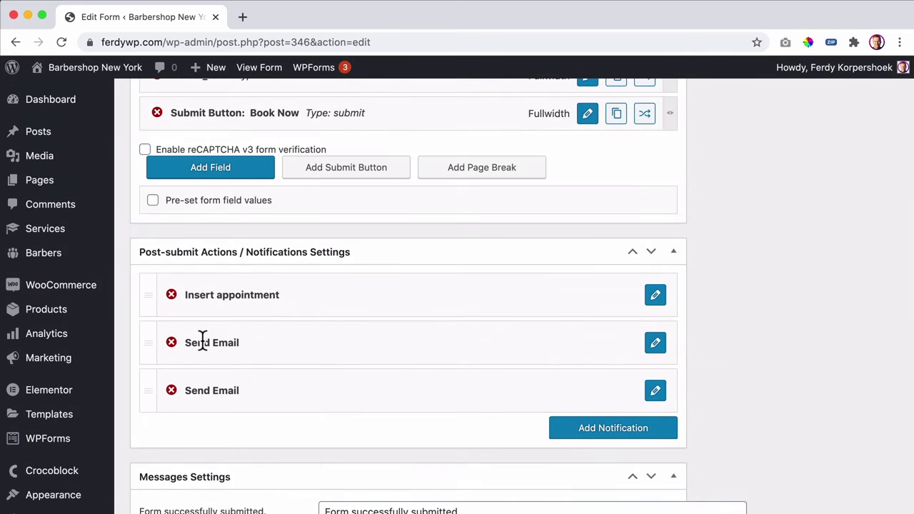
pyautogui.scroll(1, 211, 391)
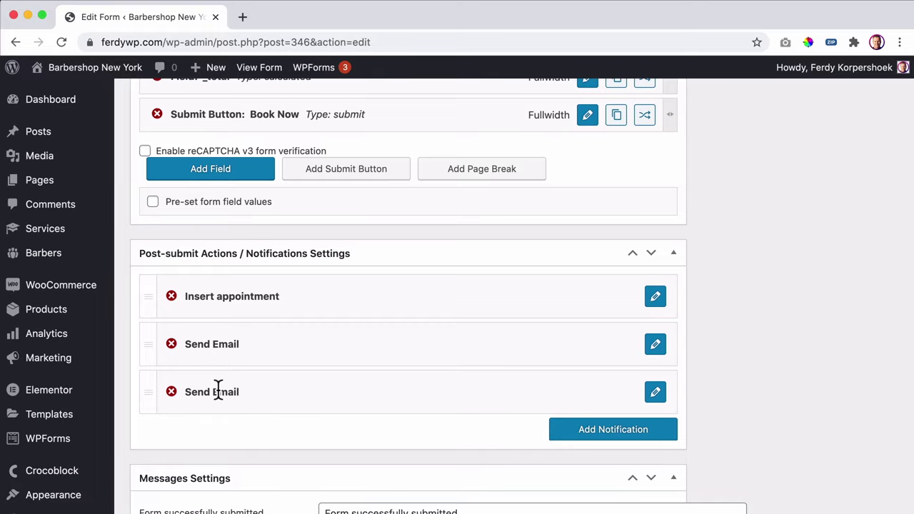
# - Start a new WordPress page in a separate browser tab
pyautogui.moveTo(209, 69)
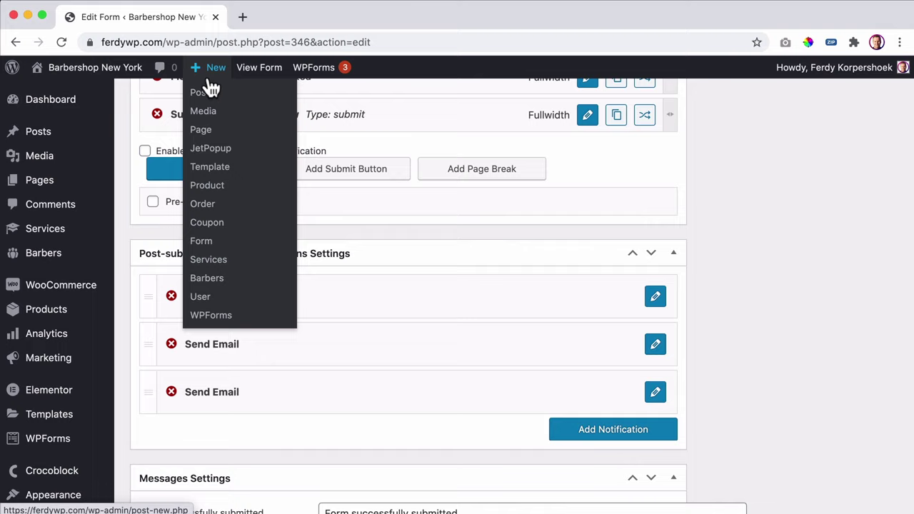
pyautogui.keyDown('super'); pyautogui.click(209, 132); pyautogui.keyUp('super')
pyautogui.click(278, 17)
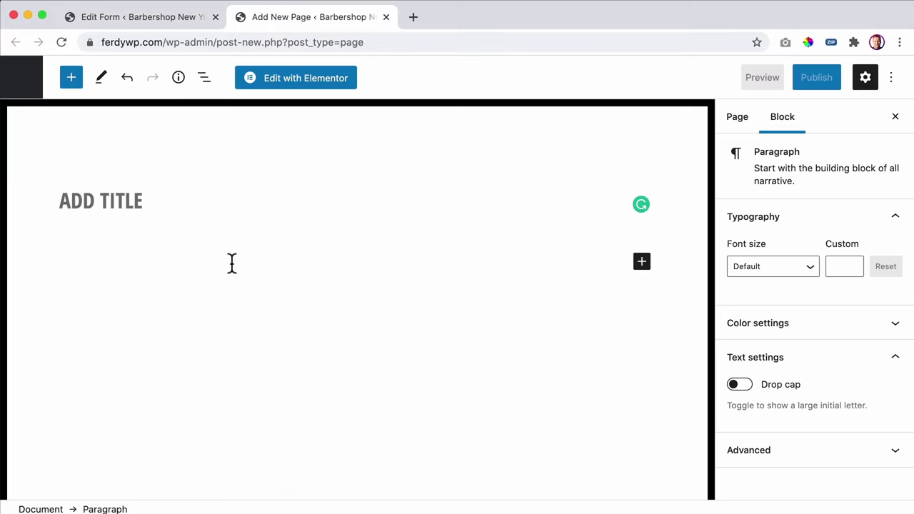
# - Write the 'Thank you for your order!' confirmation message in the page's paragraph block
pyautogui.write('sdf')
pyautogui.press('super+a')
pyautogui.press('BackSpace')
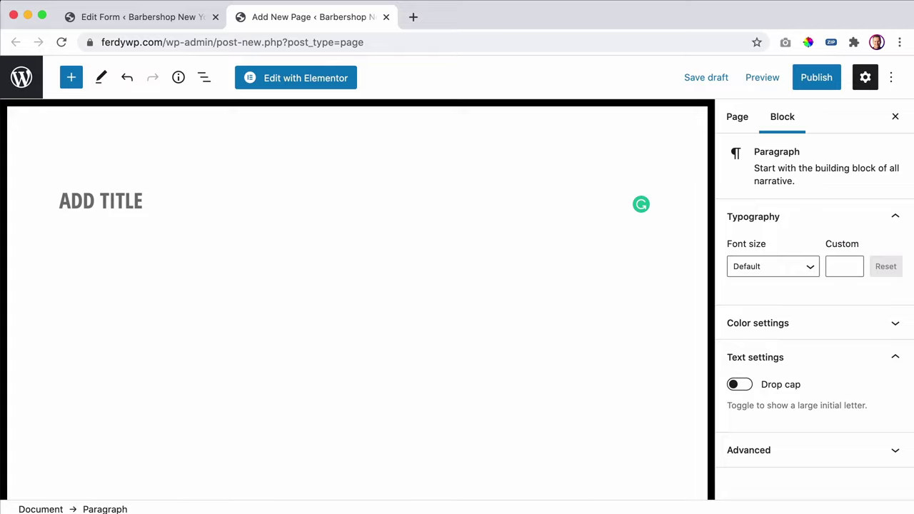
pyautogui.write('Than')
pyautogui.press('super+a')
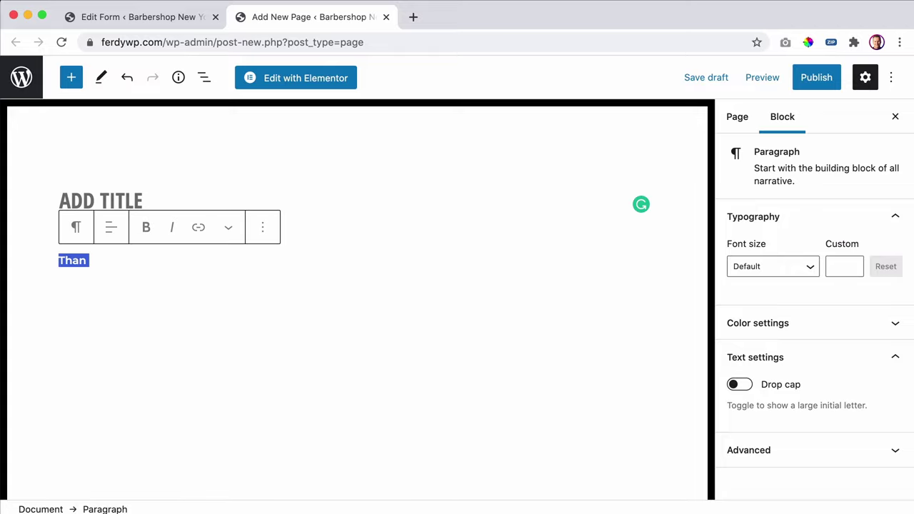
pyautogui.press('BackSpace')
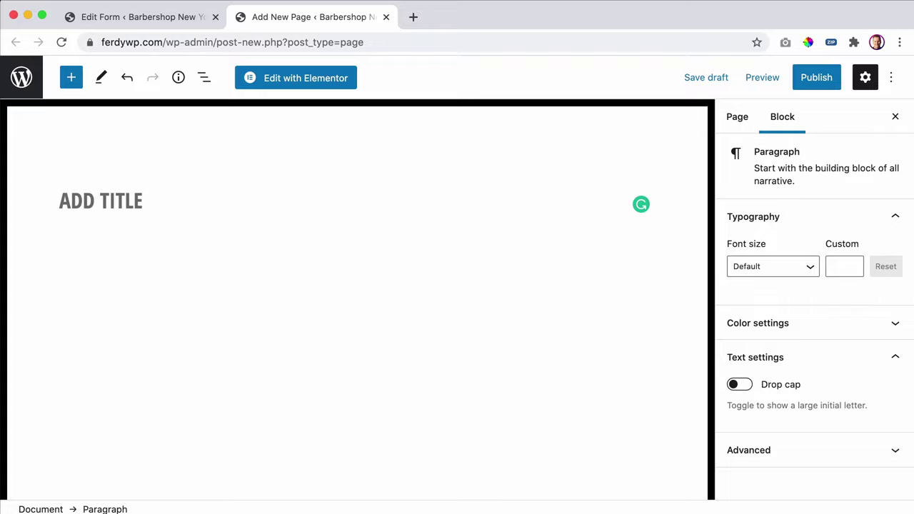
pyautogui.write('Thank you for add')
pyautogui.press('super+a')
pyautogui.press('BackSpace')
pyautogui.press('super+a')
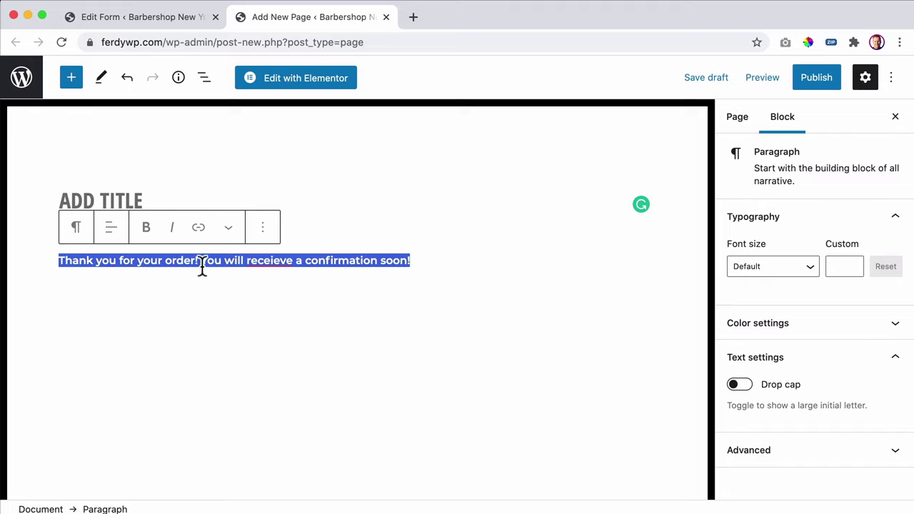
# - Publish the untitled thank-you page and go back to the Pages list
pyautogui.click(813, 83)
pyautogui.click(784, 81)
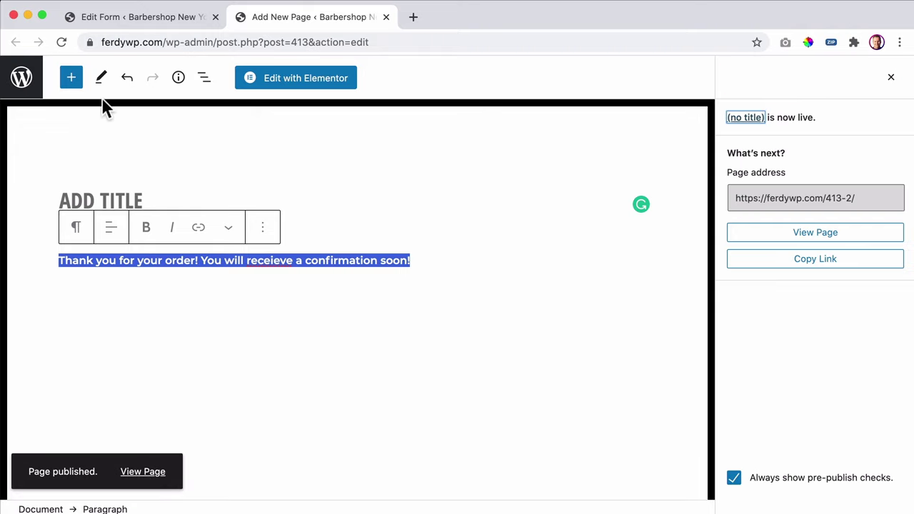
pyautogui.click(25, 82)
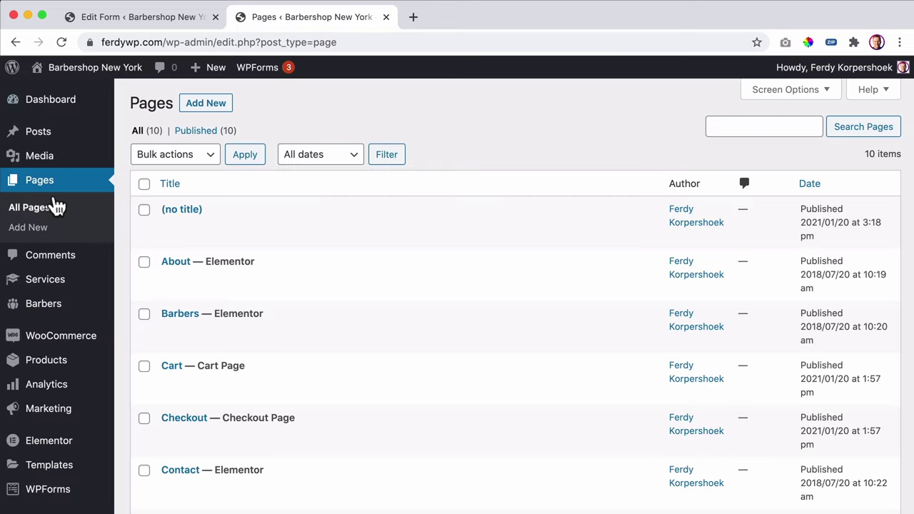
# - Quick Edit the untitled page so its title and slug are both 'Thank You So Much'
pyautogui.click(210, 226)
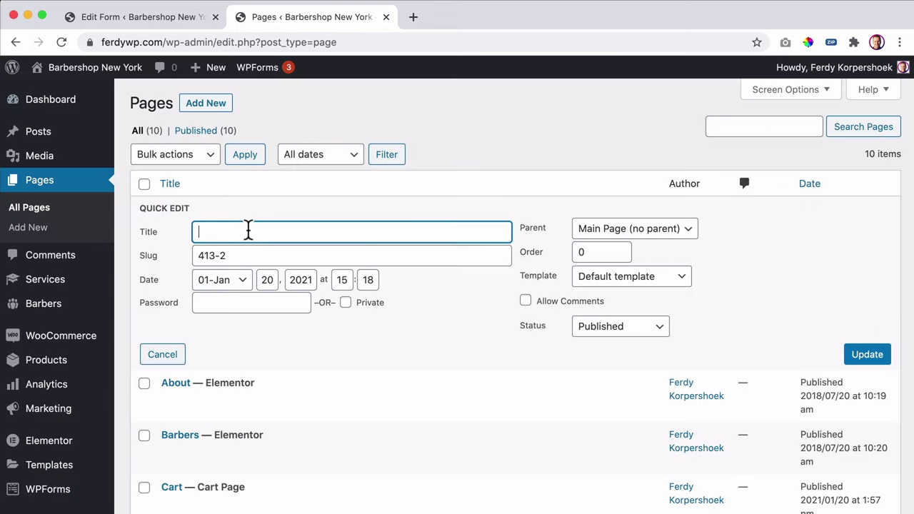
pyautogui.write('Thank You So Much')
pyautogui.press('super+a')
pyautogui.press('super+c')
pyautogui.press('Tab')
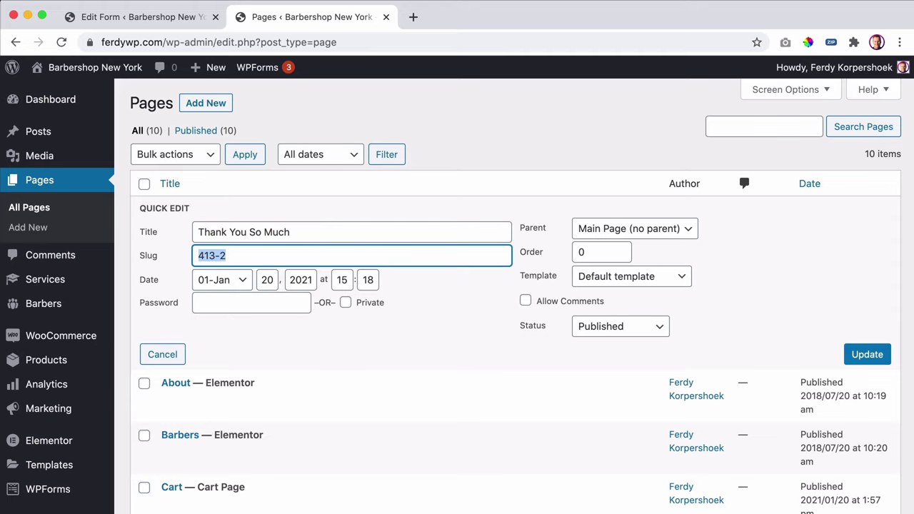
pyautogui.press('super+v')
pyautogui.press('Tab')
pyautogui.click(860, 355)
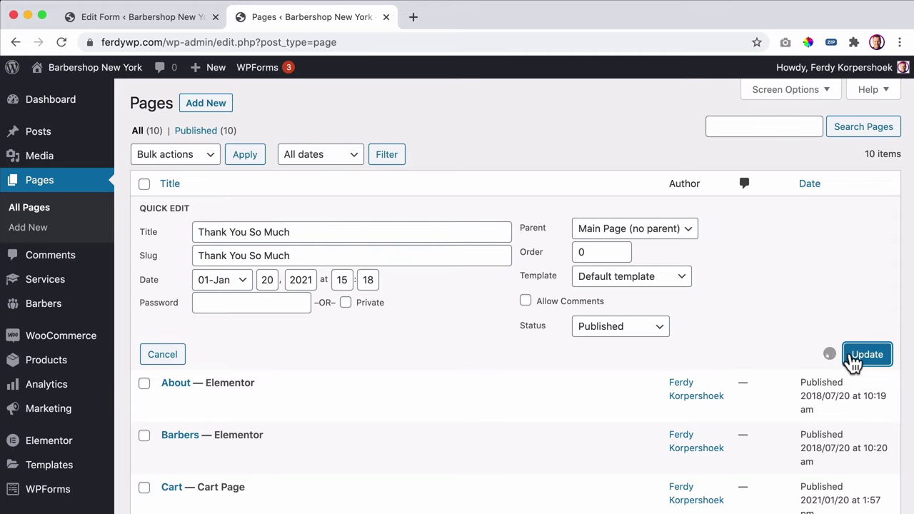
# - Close the old form editor tab and open the JetEngine Forms list
pyautogui.scroll(-8, 53, 268)
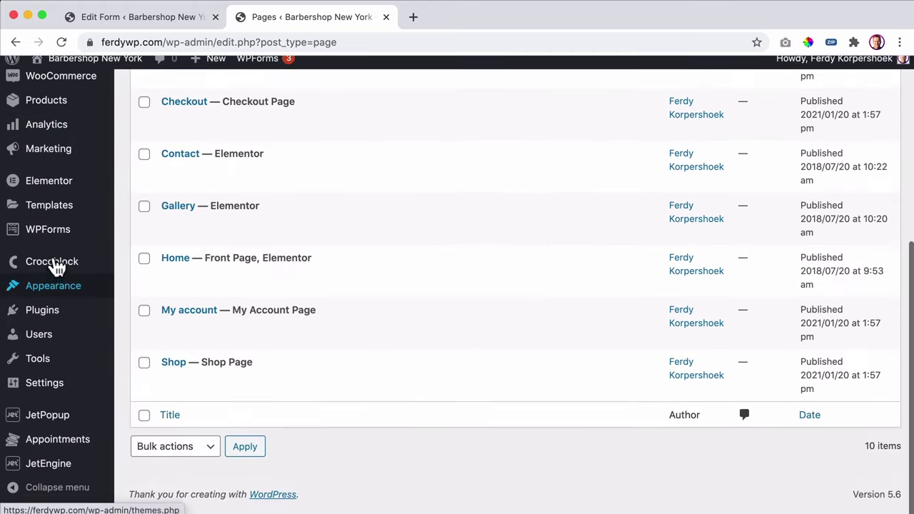
pyautogui.click(212, 17)
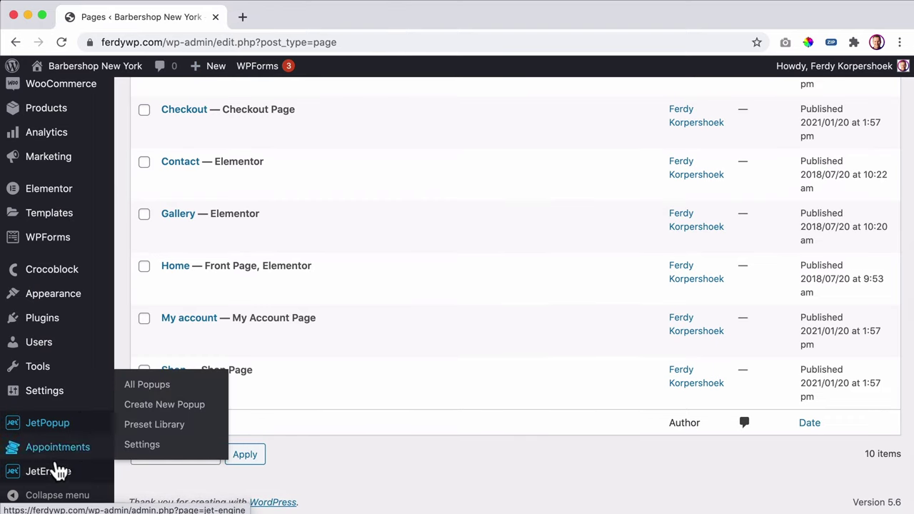
pyautogui.moveTo(57, 473)
pyautogui.click(138, 447)
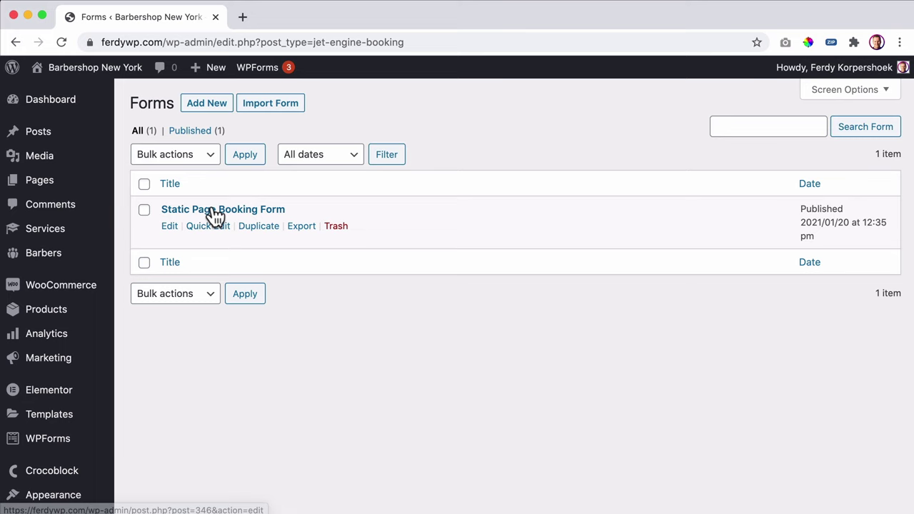
# - In the Static Page Booking Form, add a fourth post-submit action of type Redirect to Page
pyautogui.click(214, 212)
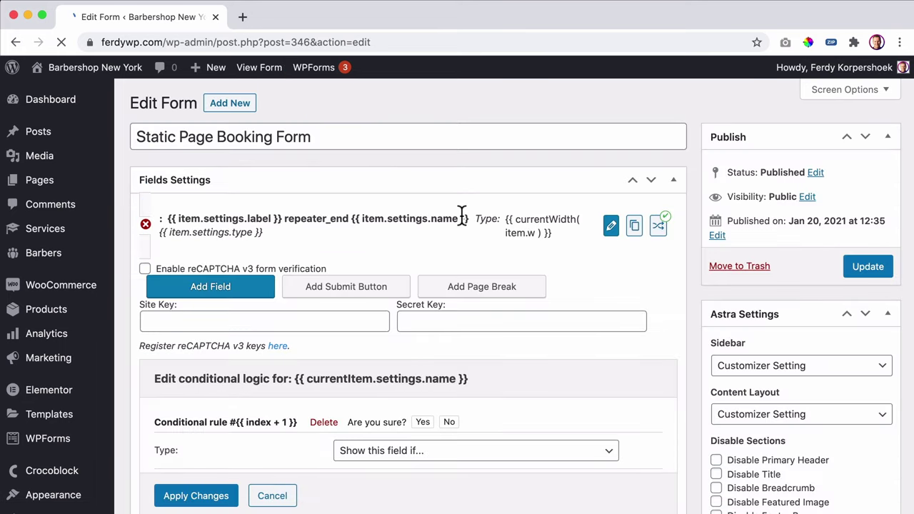
pyautogui.scroll(-15, 462, 217)
pyautogui.click(597, 365)
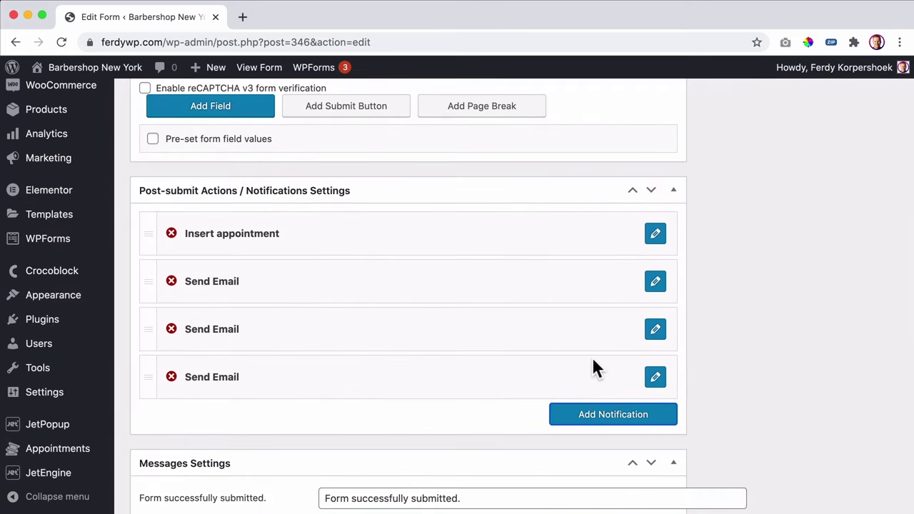
pyautogui.click(656, 376)
pyautogui.scroll(-5, 447, 367)
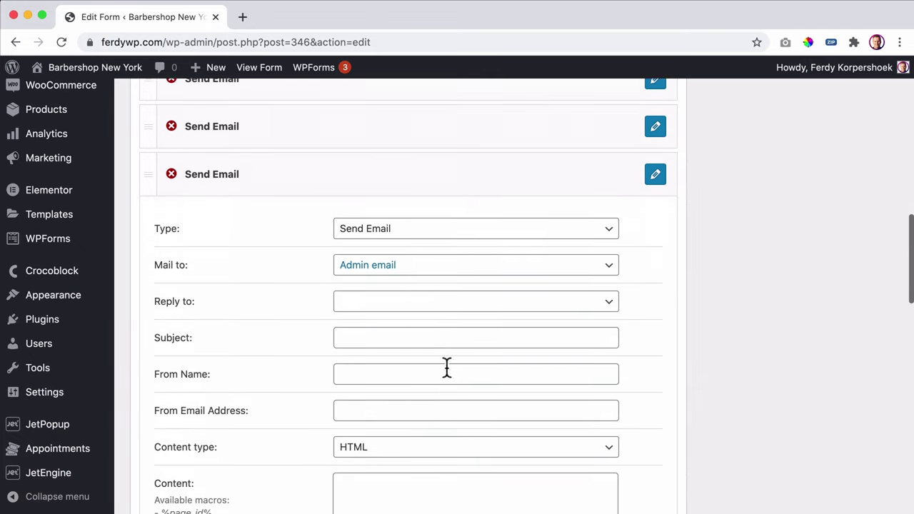
pyautogui.click(395, 224)
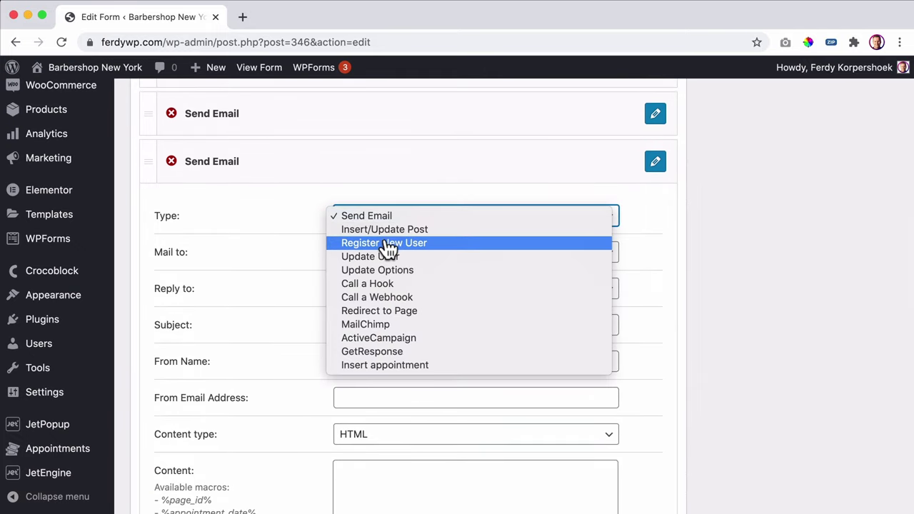
pyautogui.click(380, 312)
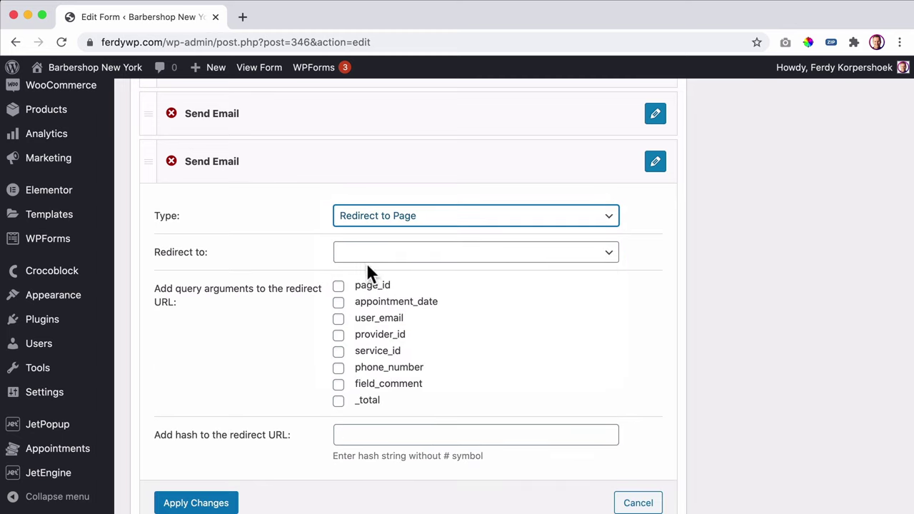
# - Try the current-page redirect target, adding and then removing page_id from the URL
pyautogui.click(392, 257)
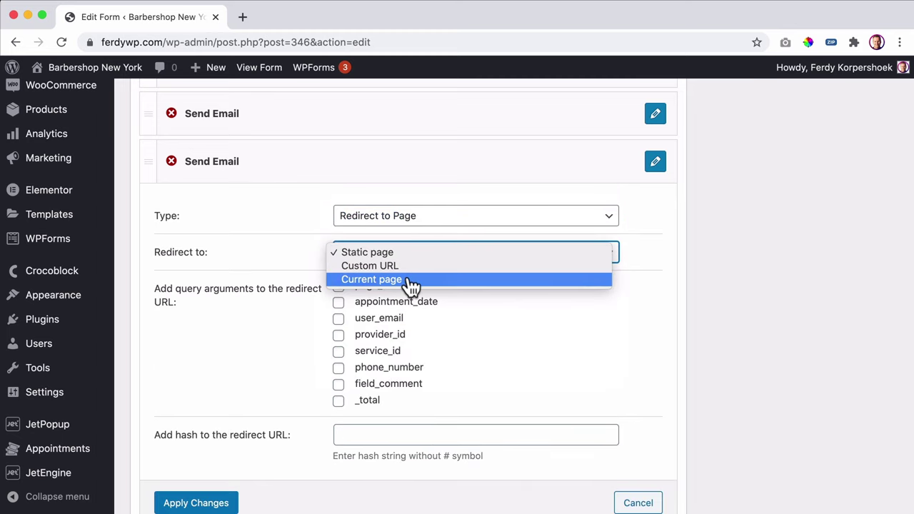
pyautogui.click(404, 282)
pyautogui.click(481, 279)
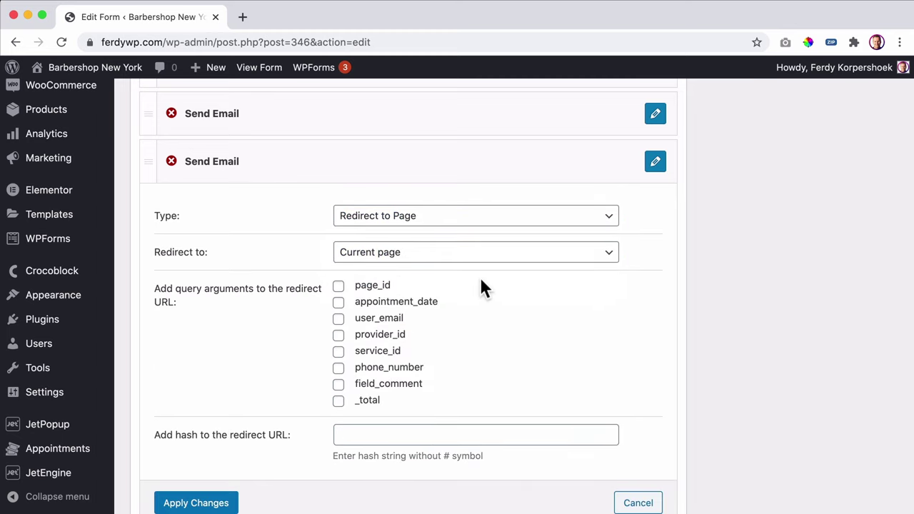
pyautogui.click(340, 287)
pyautogui.click(340, 287)
# - Set the redirect to the static page 'Thank You So Much' and apply the action
pyautogui.click(404, 256)
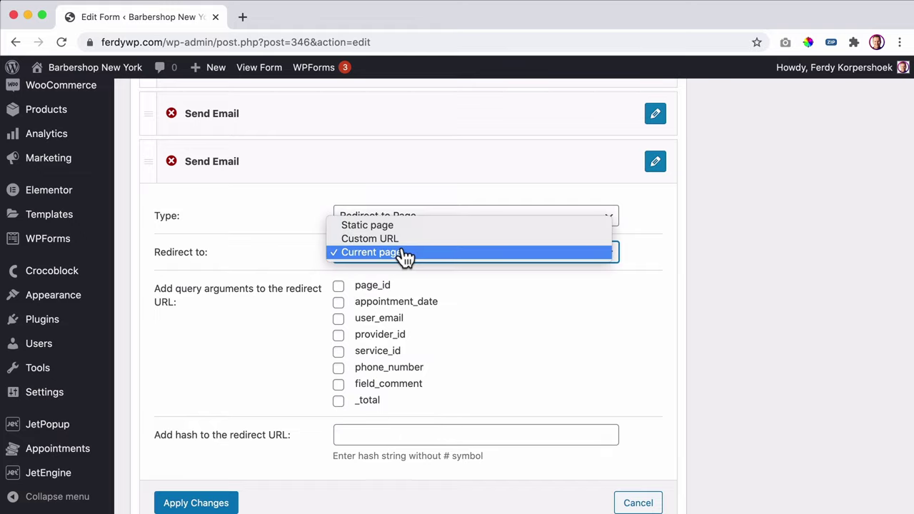
pyautogui.click(404, 247)
pyautogui.click(399, 251)
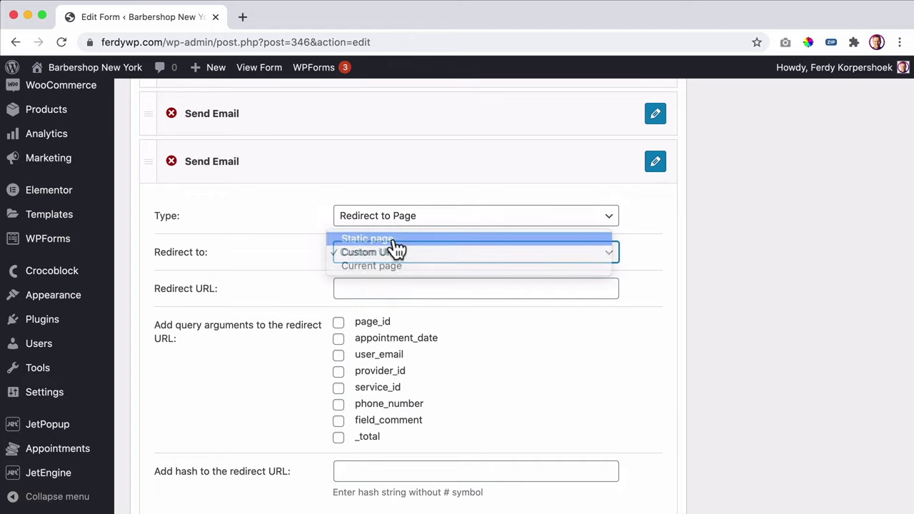
pyautogui.click(395, 242)
pyautogui.click(387, 290)
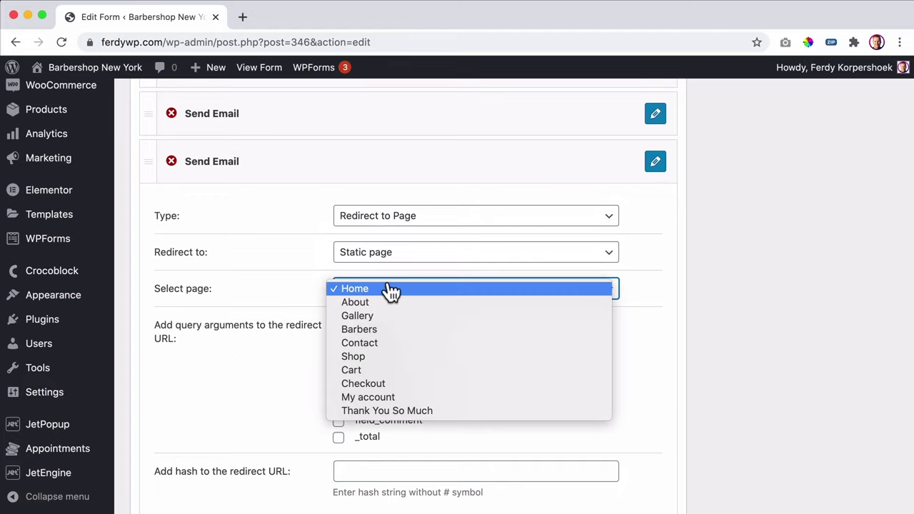
pyautogui.click(389, 412)
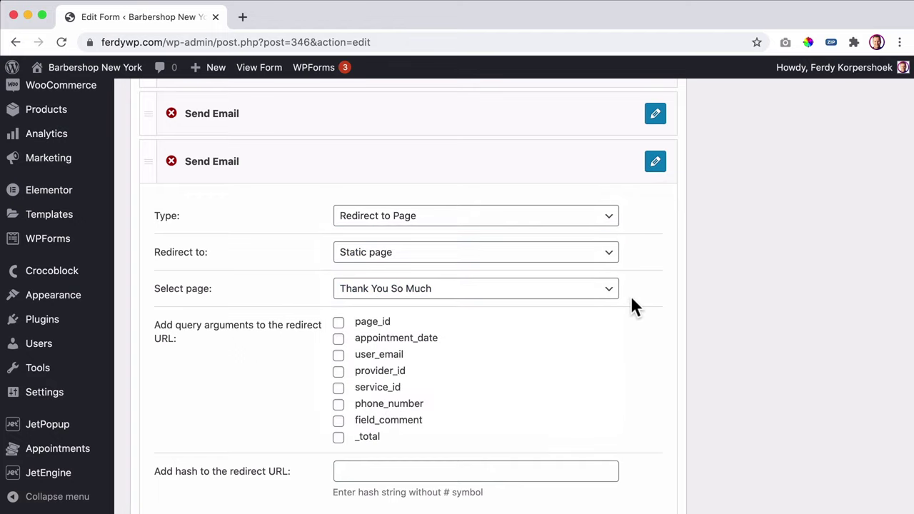
pyautogui.scroll(-4, 628, 295)
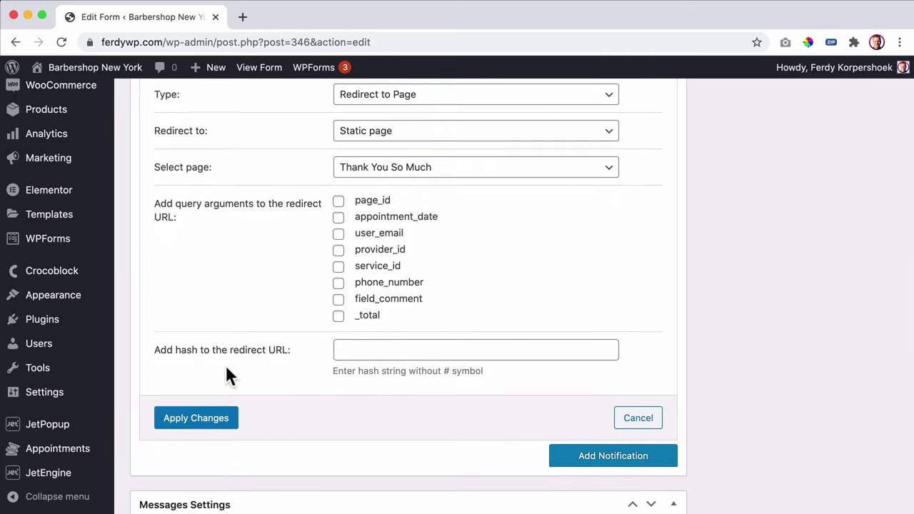
pyautogui.click(208, 421)
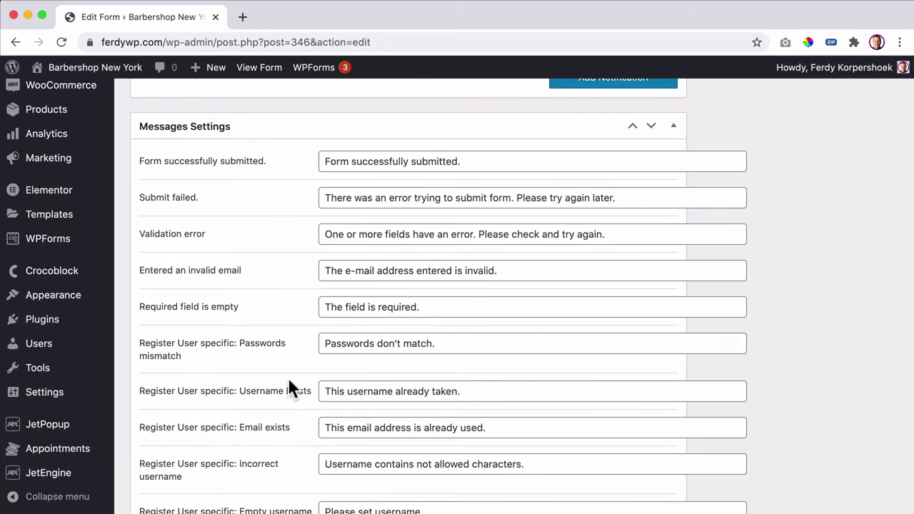
# - Scroll through the post-submit actions to review the redirect after both Send Email notifications
pyautogui.scroll(8, 705, 249)
pyautogui.scroll(1, 655, 243)
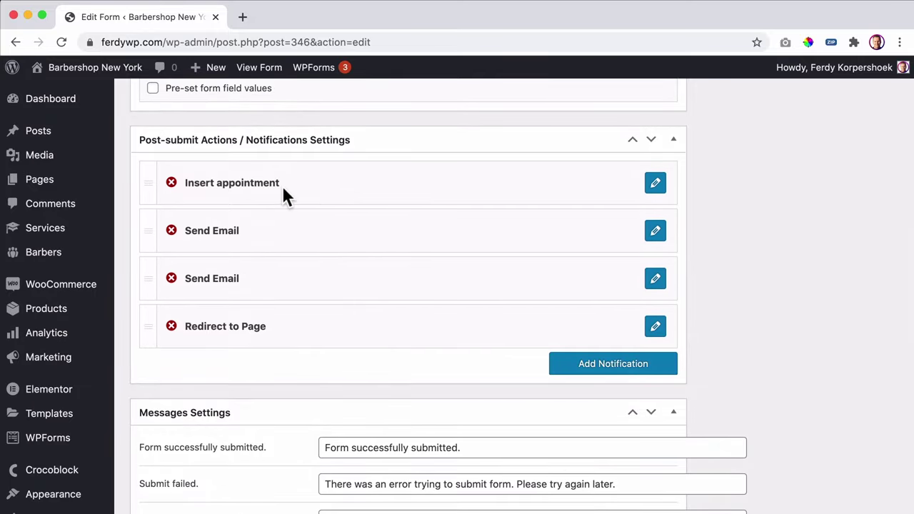
pyautogui.scroll(1, 285, 192)
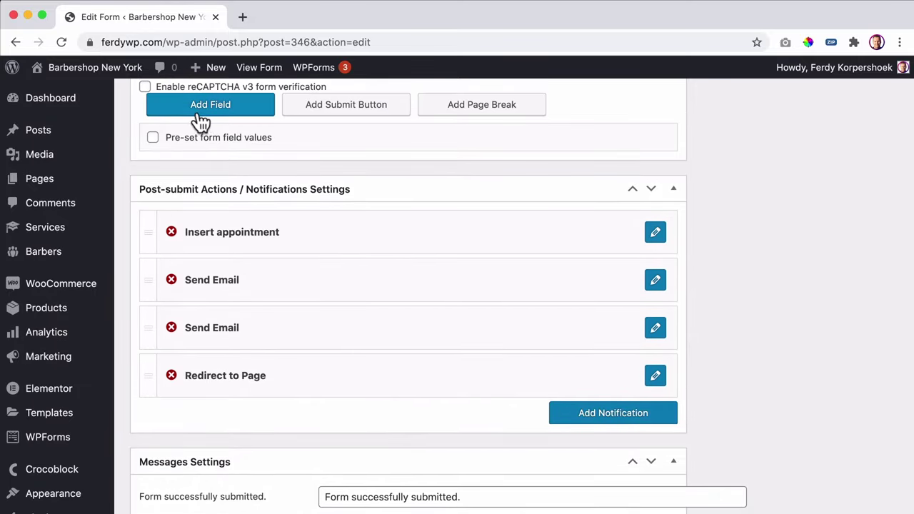
pyautogui.scroll(3, 308, 169)
pyautogui.scroll(-2, 289, 292)
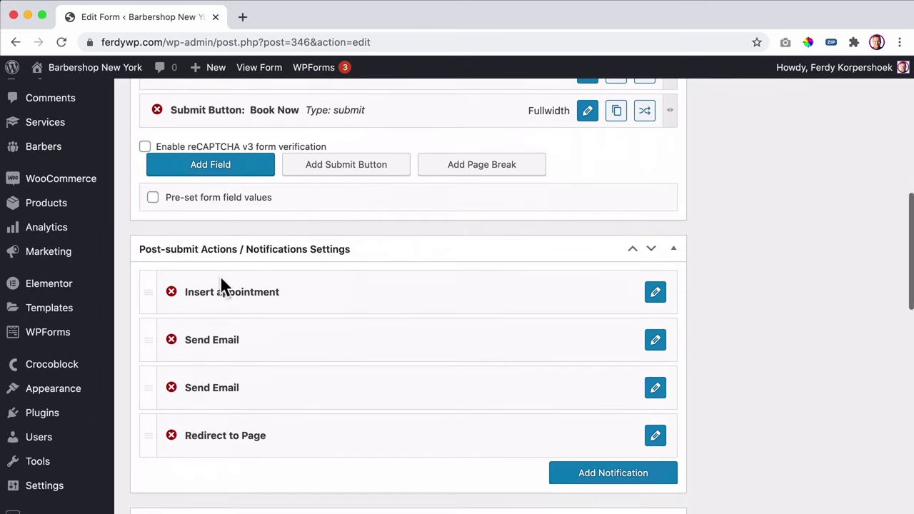
pyautogui.scroll(-1, 69, 446)
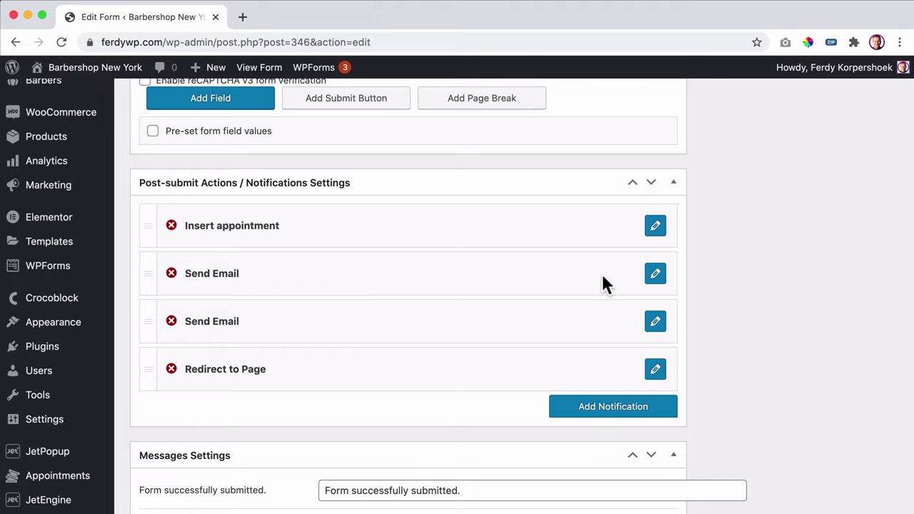
# - Replace the first Send Email notification's subject with 'New Booking!!!' and apply the change
pyautogui.click(653, 276)
pyautogui.scroll(-3, 456, 307)
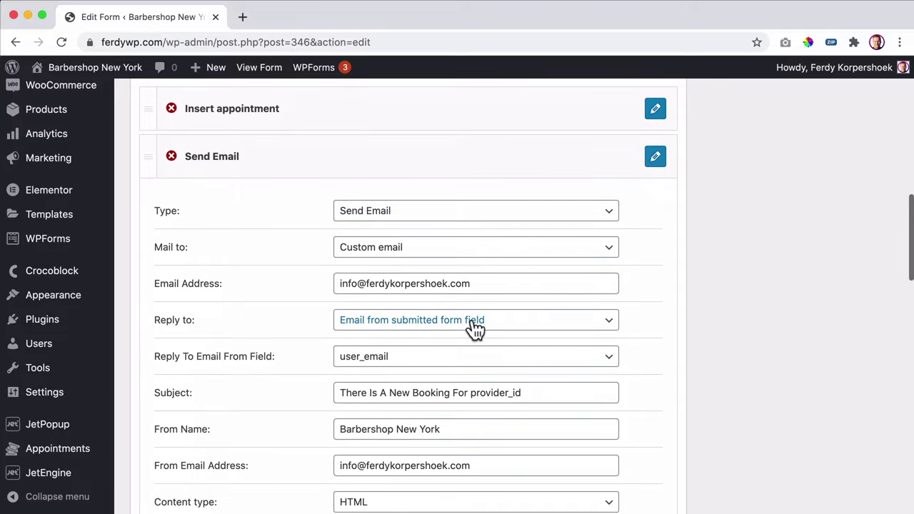
pyautogui.moveTo(470, 392); pyautogui.dragTo(556, 392)
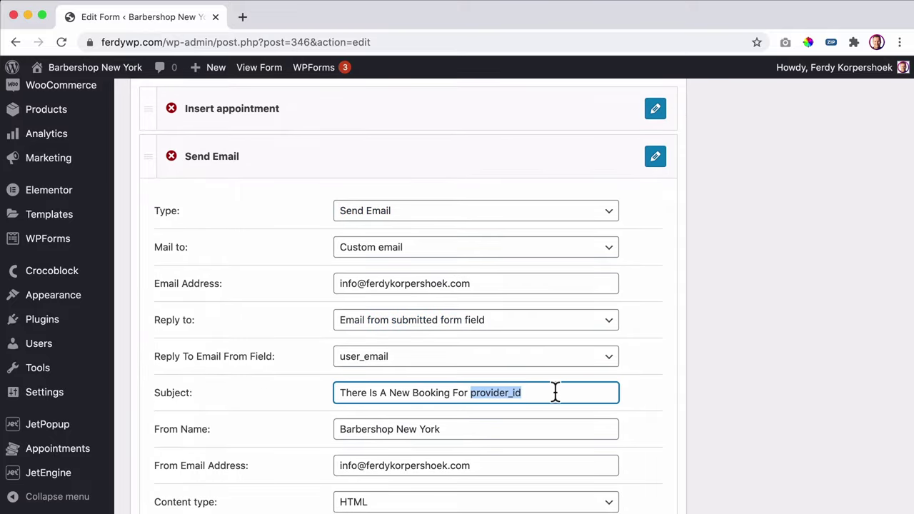
pyautogui.press('BackSpace')
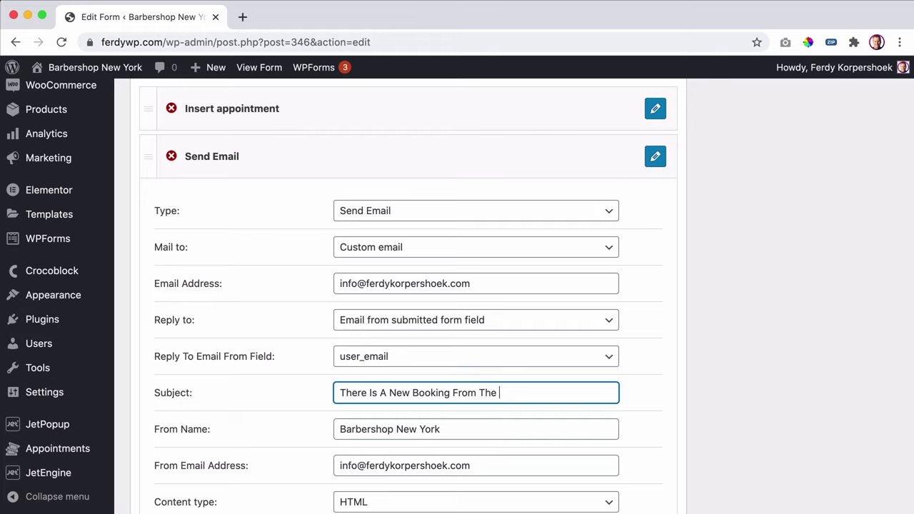
pyautogui.press('super+a')
pyautogui.write('N')
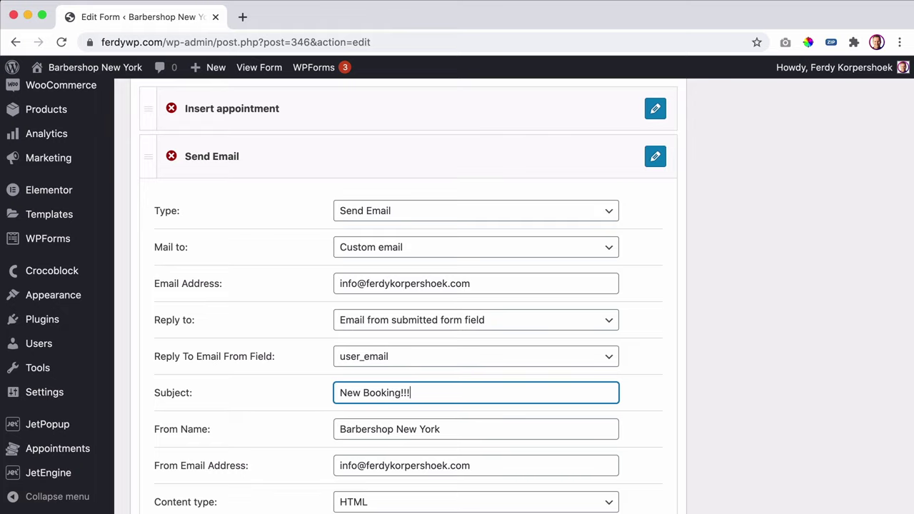
pyautogui.scroll(-5, 554, 391)
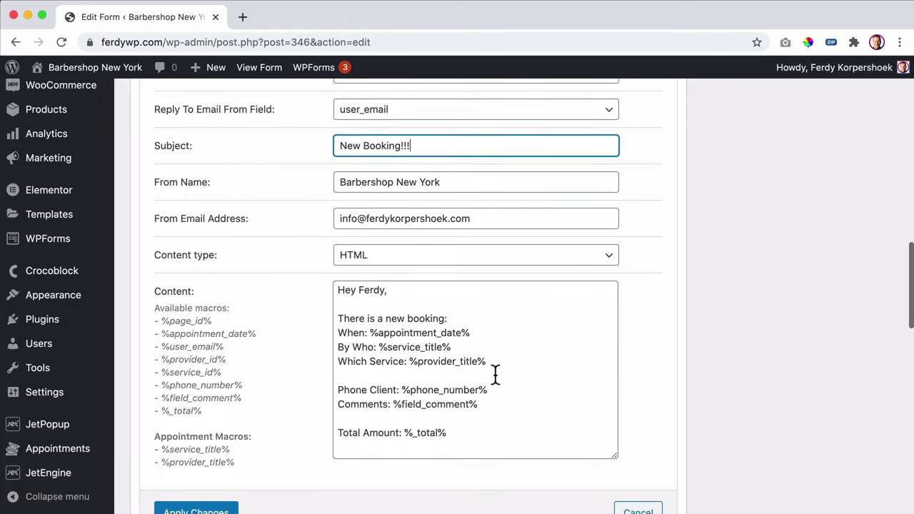
pyautogui.scroll(-1, 230, 501)
pyautogui.click(210, 463)
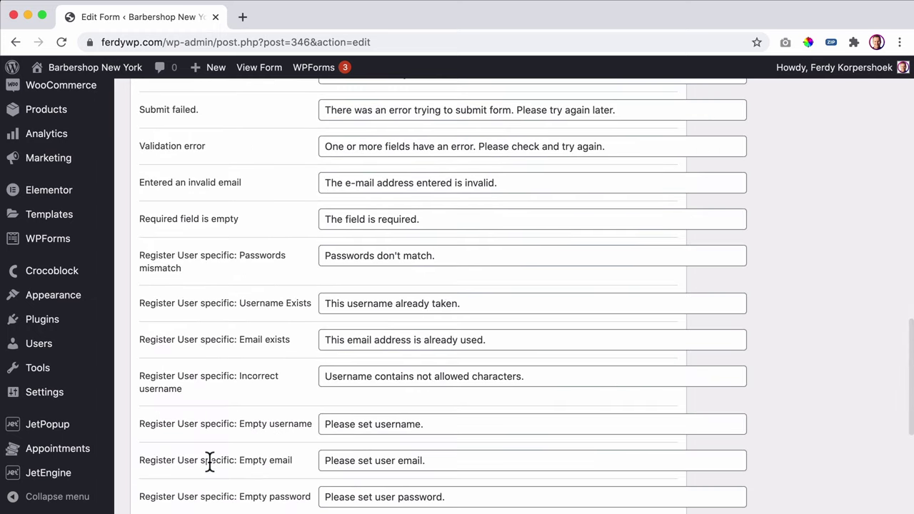
# - Save the Static Page Booking Form with Update and visit the live barbershop site
pyautogui.scroll(-2, 285, 413)
pyautogui.scroll(8, 251, 400)
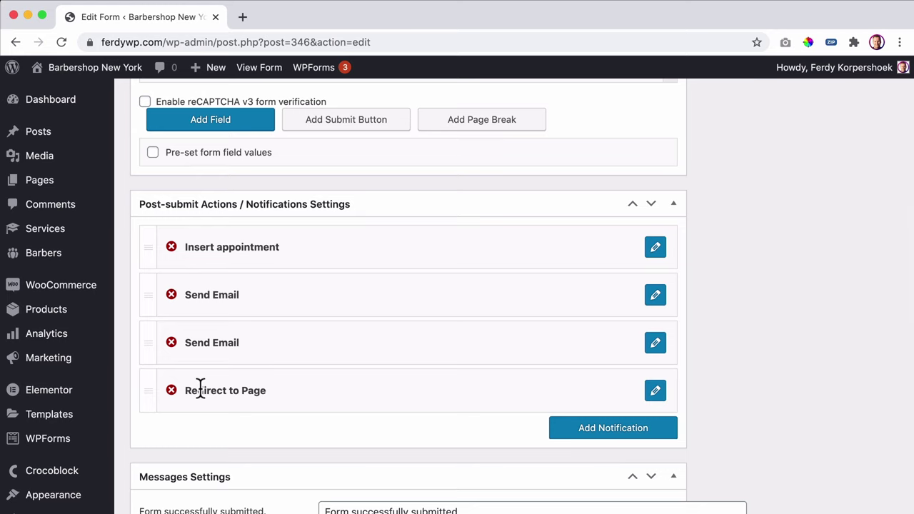
pyautogui.scroll(10, 808, 367)
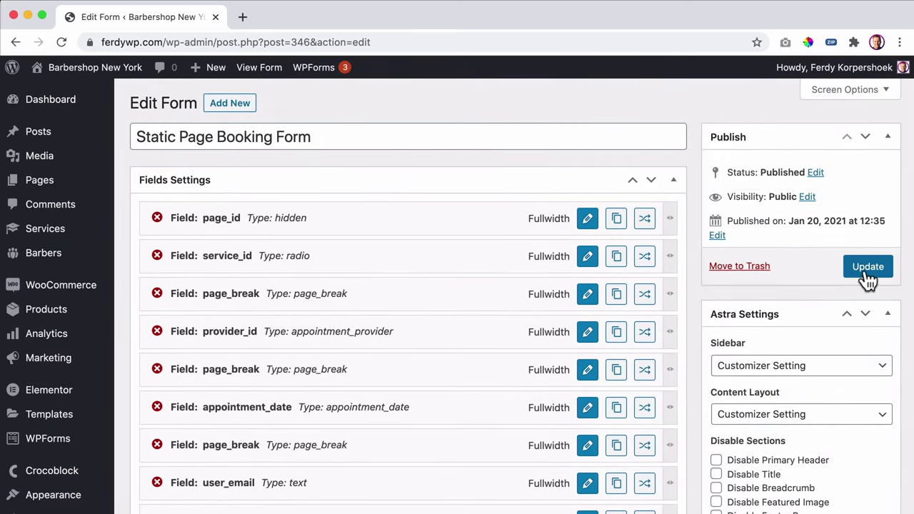
pyautogui.click(867, 273)
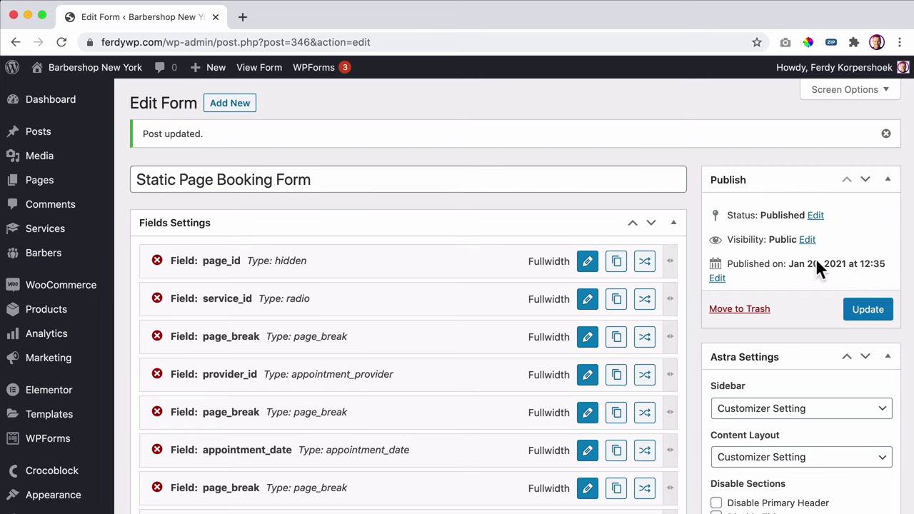
pyautogui.click(94, 70)
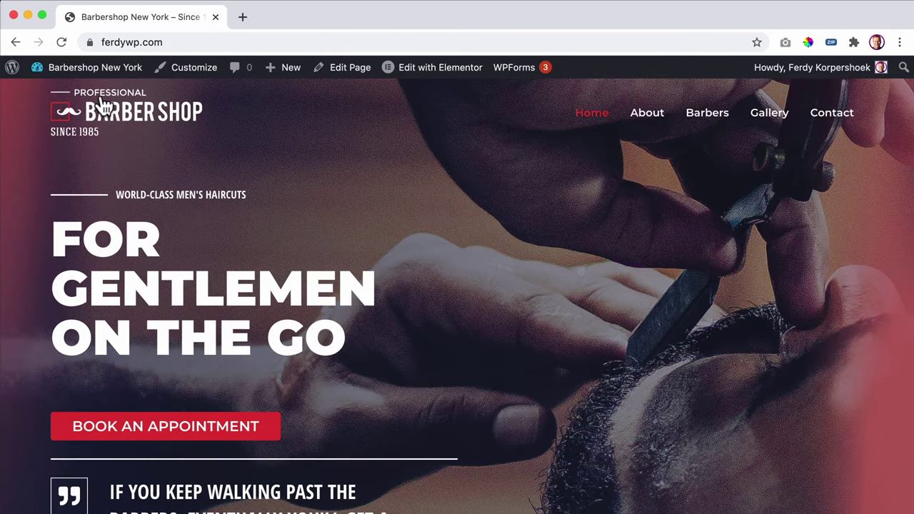
# - Open the barbershop homepage in a maximized Incognito window
pyautogui.rightClick(101, 100)
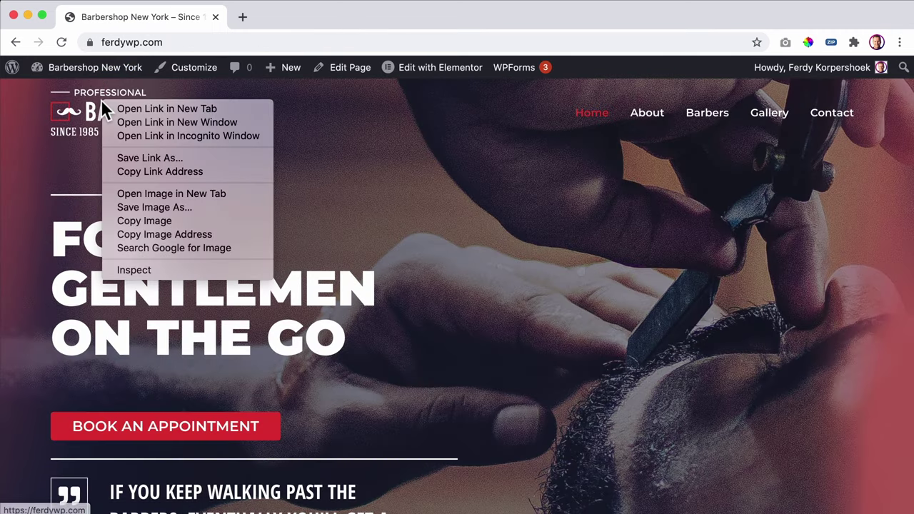
pyautogui.click(187, 135)
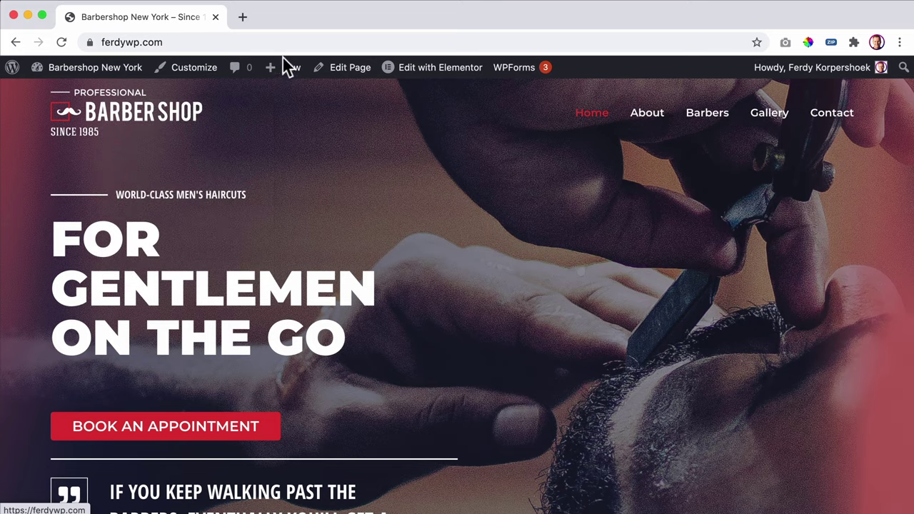
pyautogui.doubleClick(309, 40)
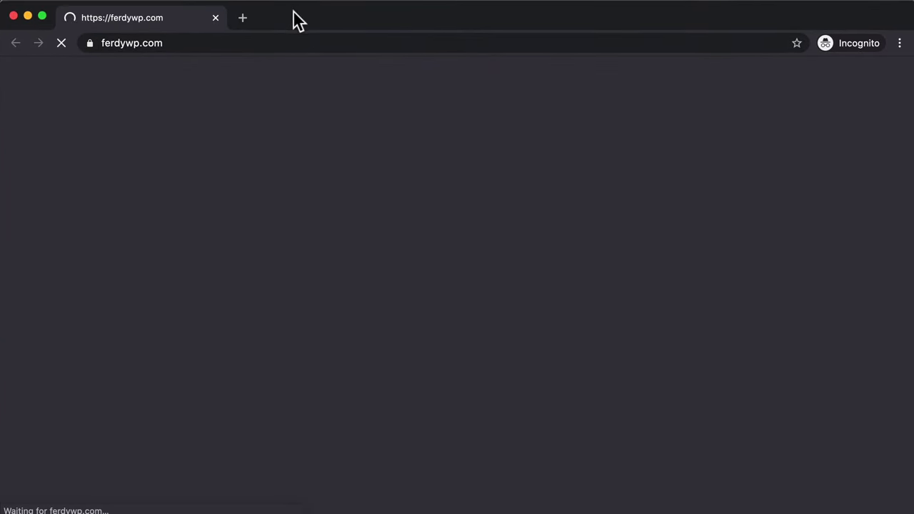
pyautogui.scroll(-7, 305, 204)
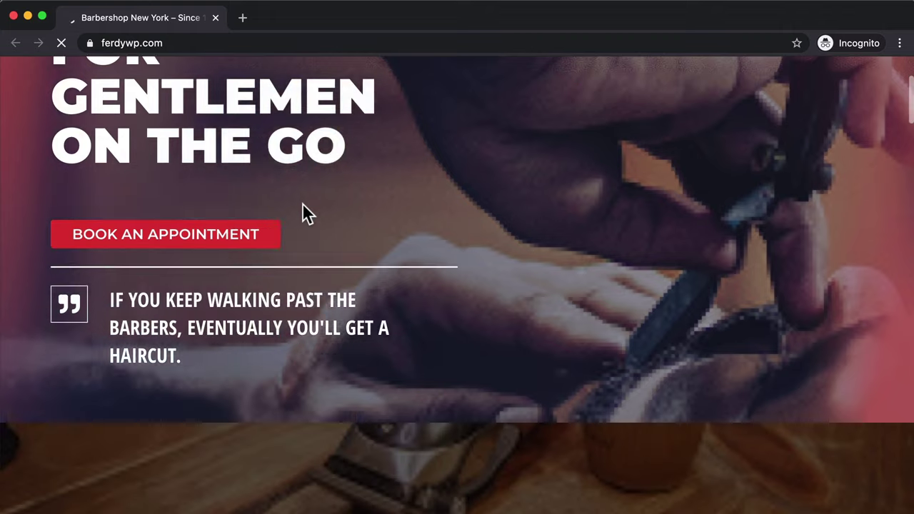
pyautogui.scroll(-6, 302, 203)
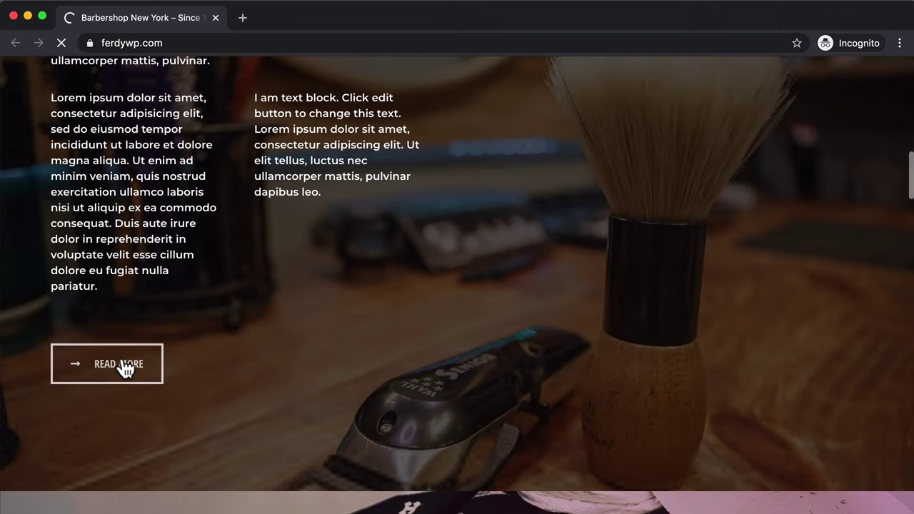
pyautogui.scroll(10, 176, 317)
pyautogui.scroll(3, 176, 316)
# - Book a Haircut with a barber on January 29 in the 9:30–10:00 AM slot
pyautogui.click(166, 404)
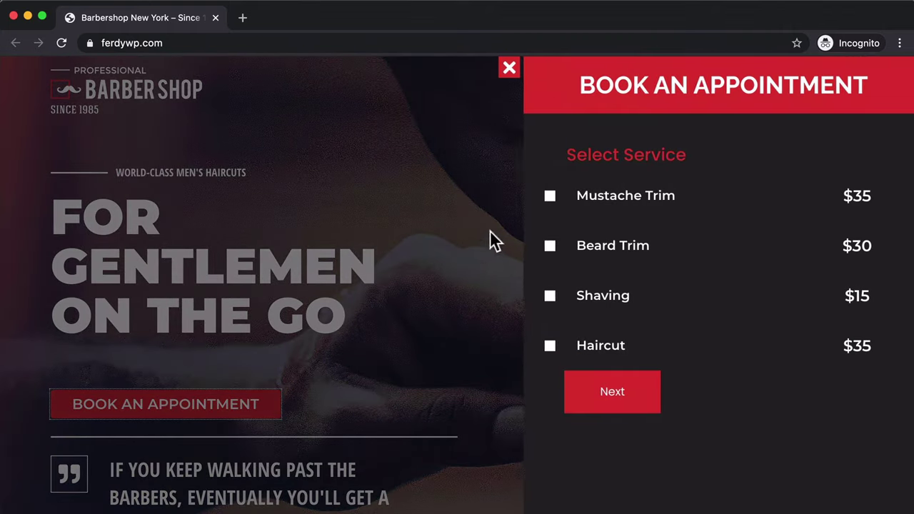
pyautogui.click(543, 345)
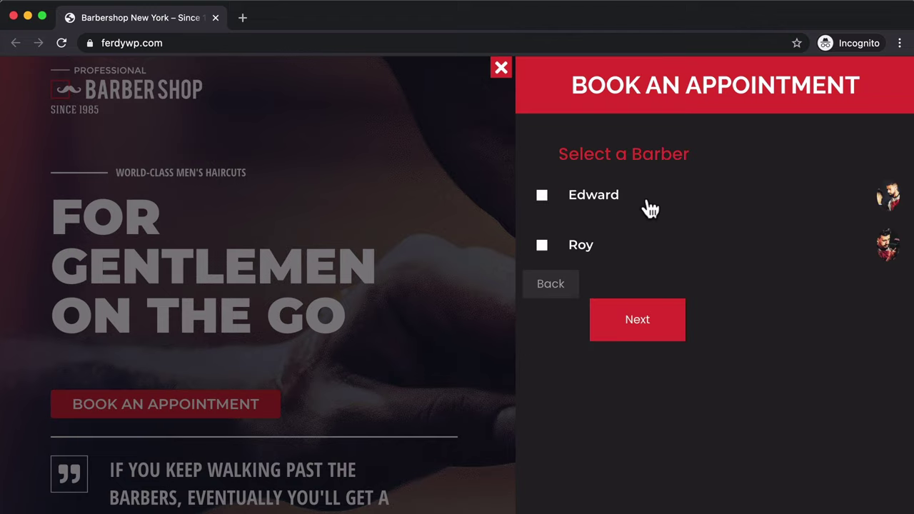
pyautogui.click(591, 248)
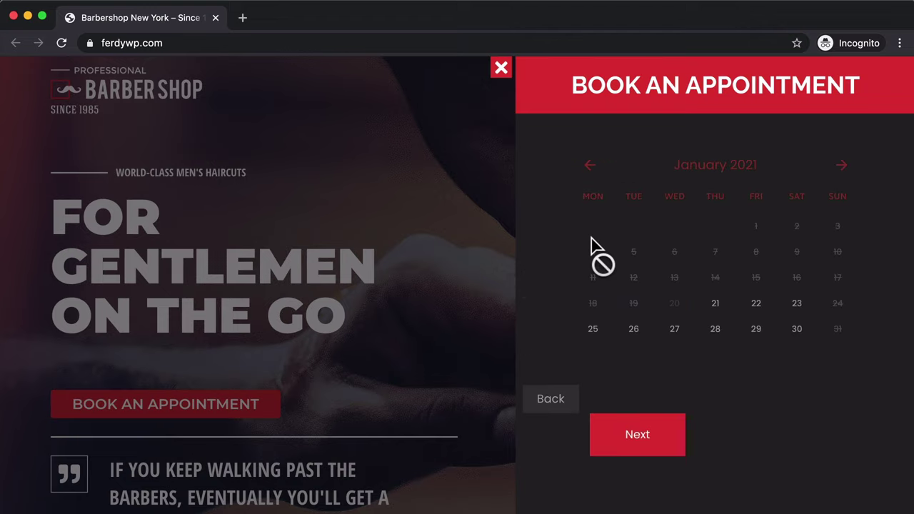
pyautogui.click(794, 332)
pyautogui.click(768, 327)
pyautogui.scroll(-2, 764, 327)
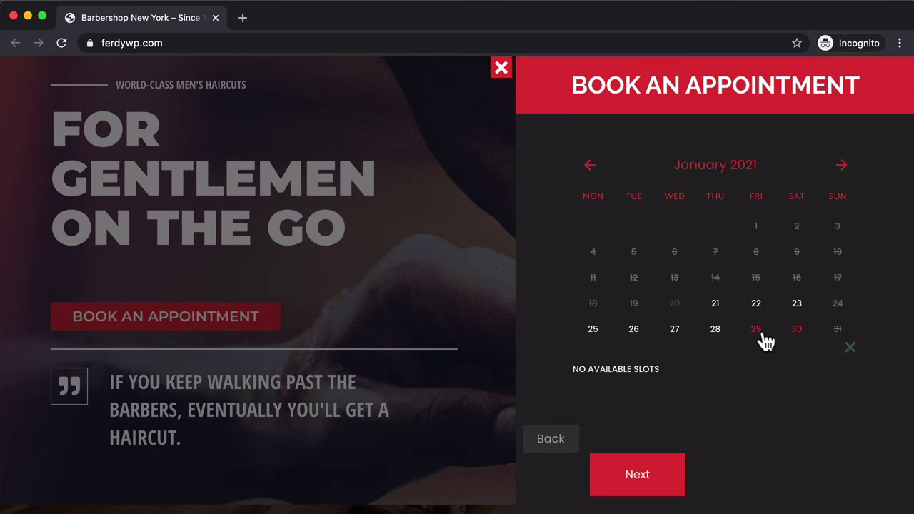
pyautogui.click(763, 339)
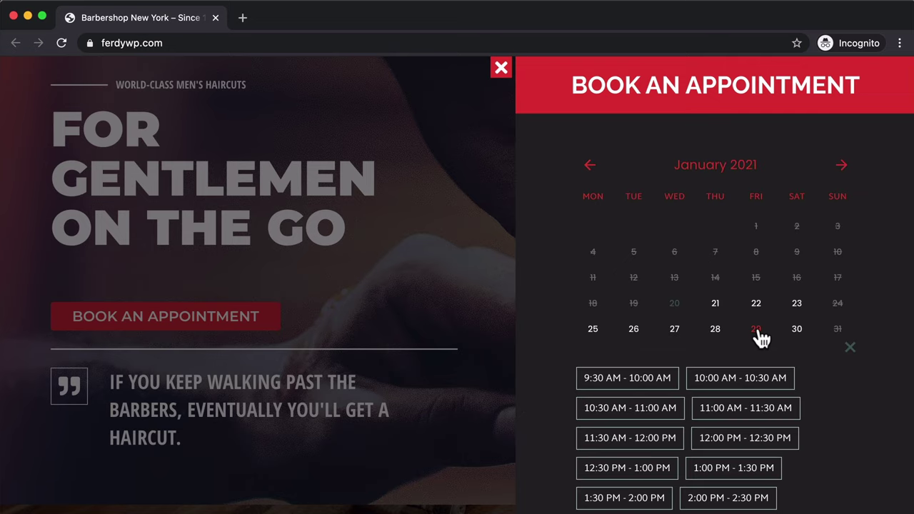
pyautogui.click(642, 384)
pyautogui.scroll(-3, 682, 351)
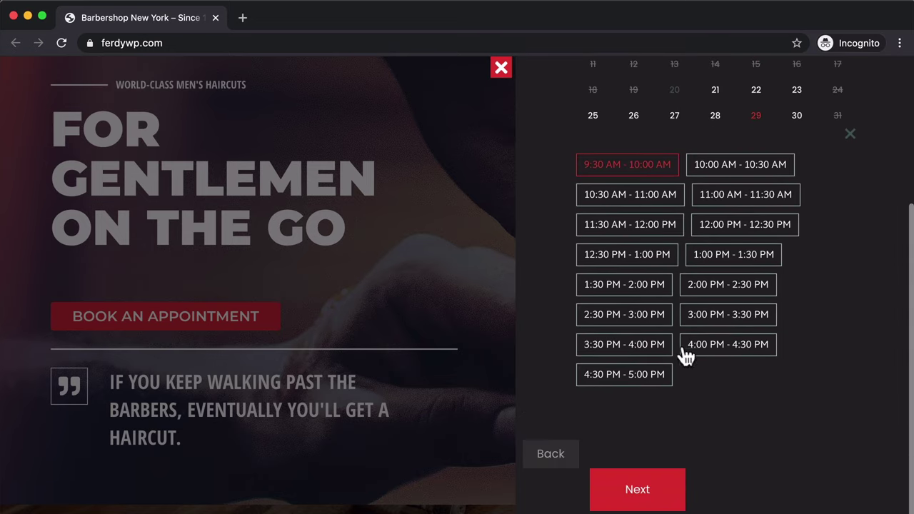
pyautogui.scroll(-1, 621, 322)
pyautogui.click(657, 485)
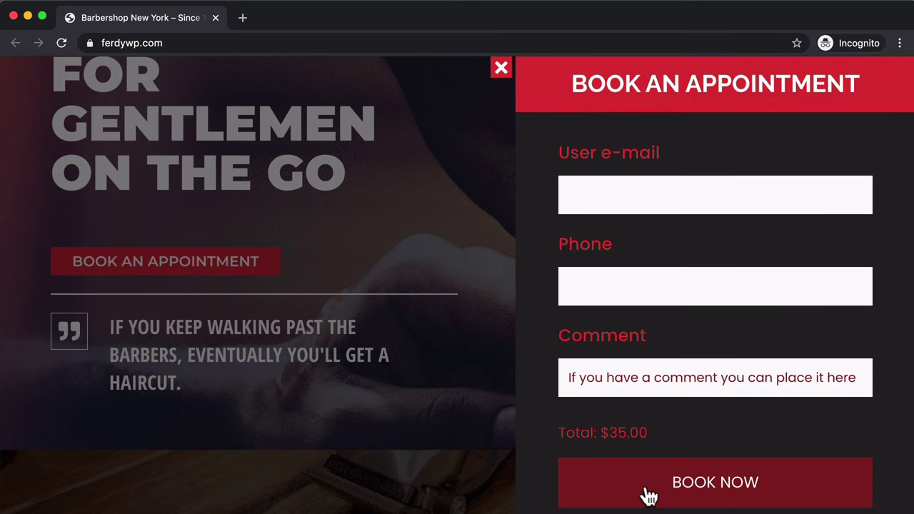
# - Fill in the client's e-mail, phone number and comment 'ssdfgsdf', then submit the booking
pyautogui.click(638, 203)
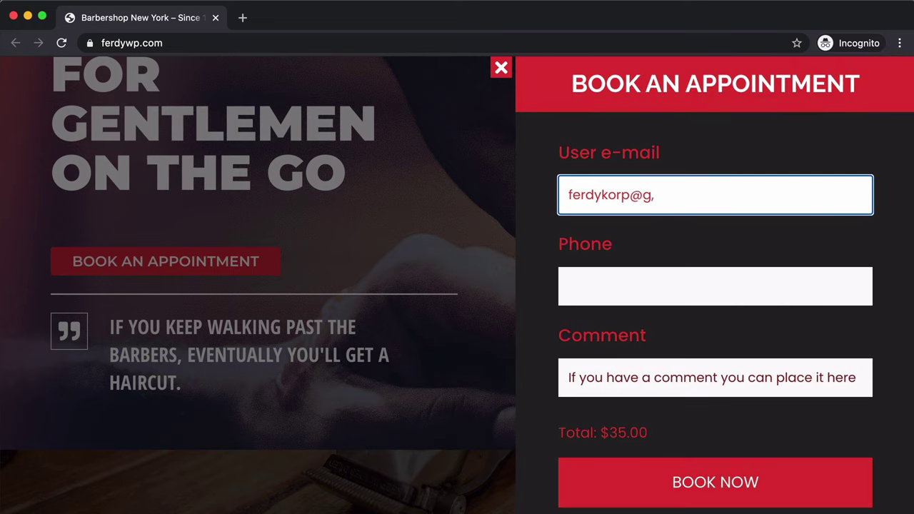
pyautogui.press('Tab')
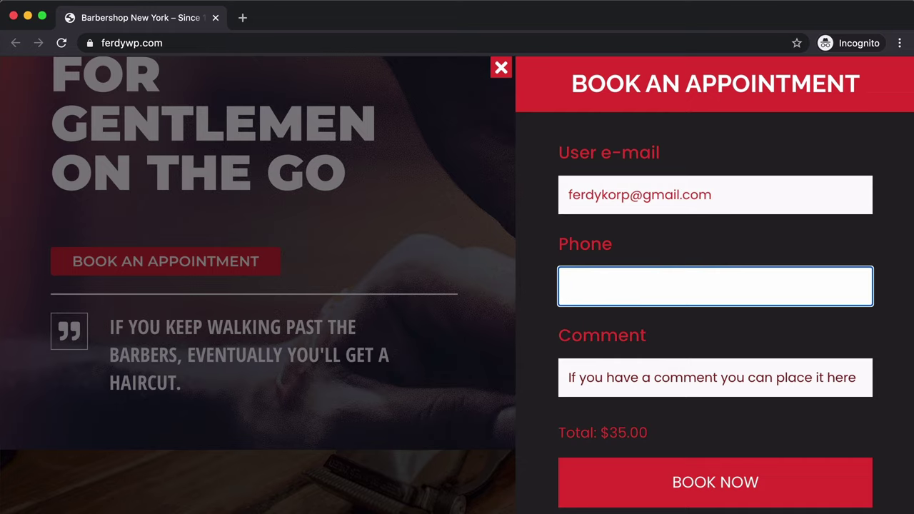
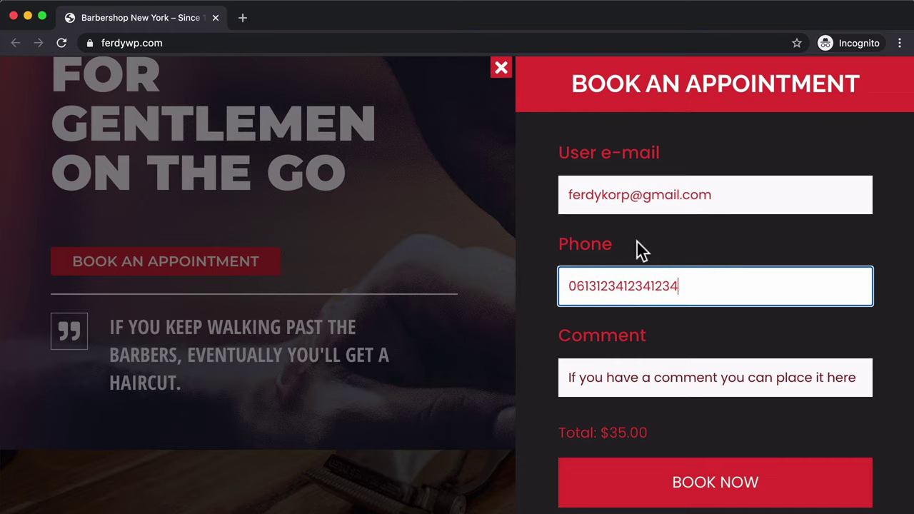
pyautogui.click(642, 386)
pyautogui.write('ssdfgsdf')
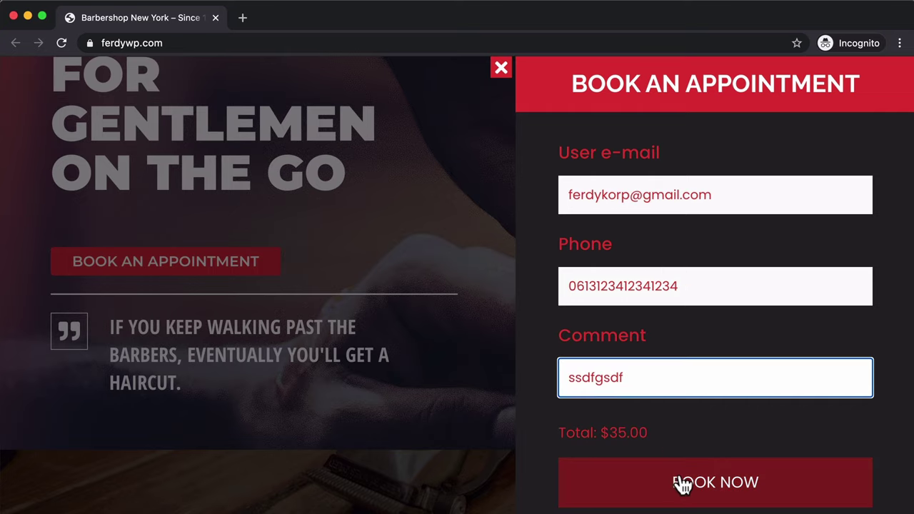
pyautogui.click(681, 484)
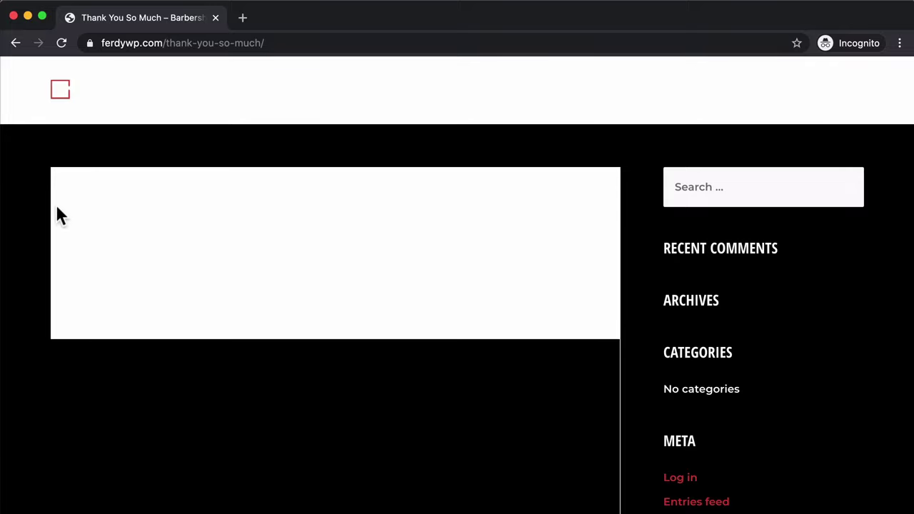
pyautogui.moveTo(62, 217); pyautogui.dragTo(539, 341)
pyautogui.moveTo(517, 307); pyautogui.dragTo(207, 210)
pyautogui.click(260, 193)
pyautogui.press('super+Tab')
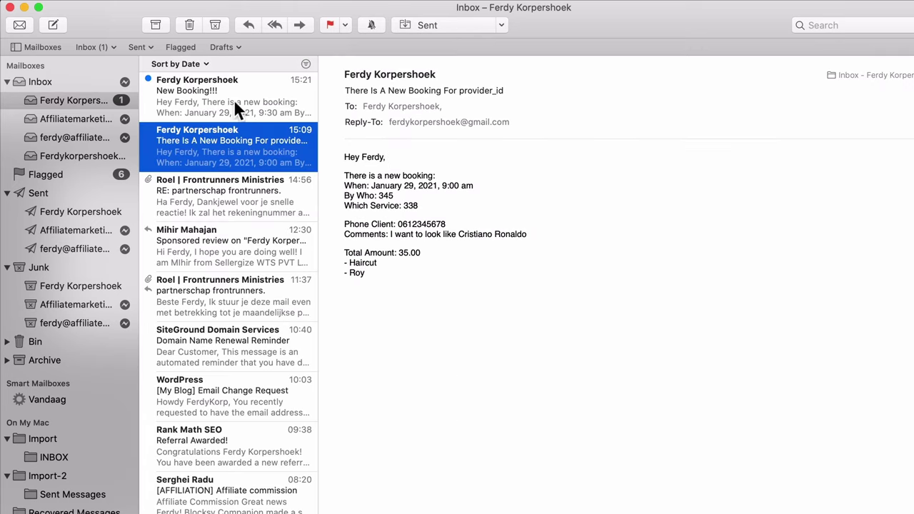
pyautogui.click(186, 83)
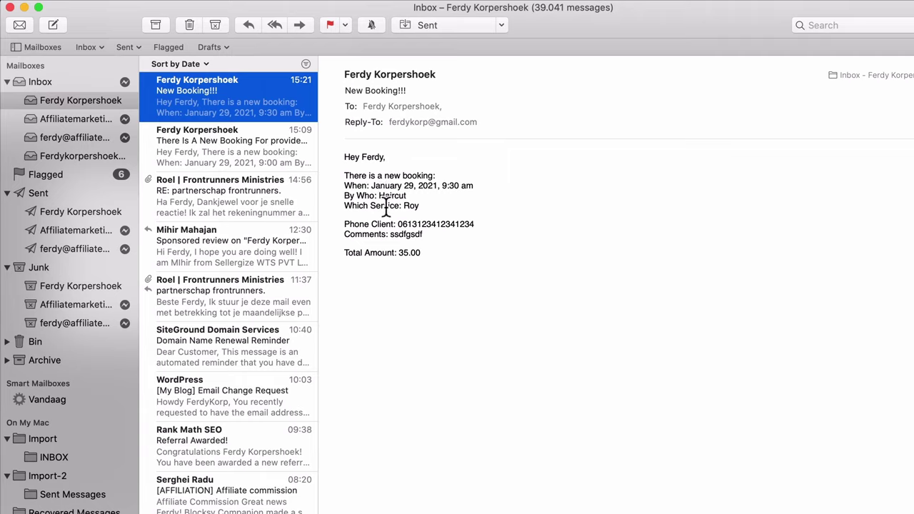
pyautogui.moveTo(394, 195); pyautogui.dragTo(410, 205)
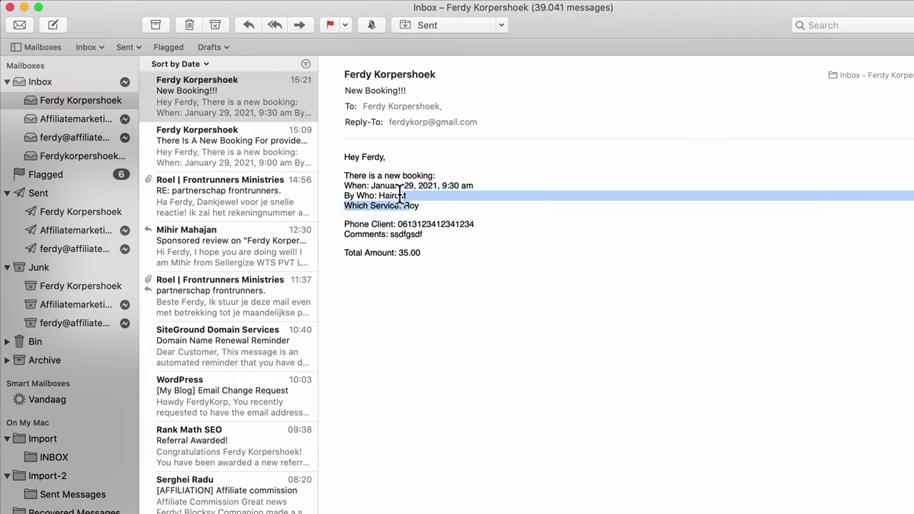
pyautogui.click(414, 204)
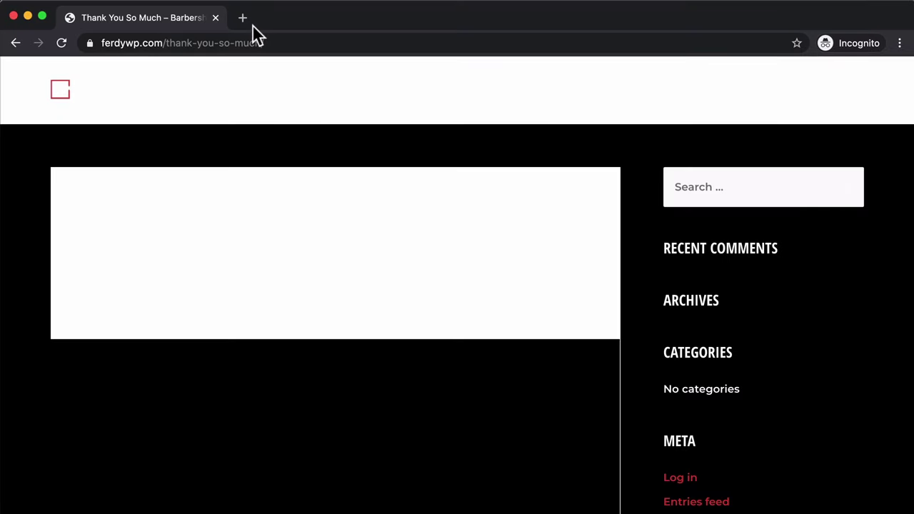
# - Close the Incognito window and load Gmail in a new tab
pyautogui.click(13, 15)
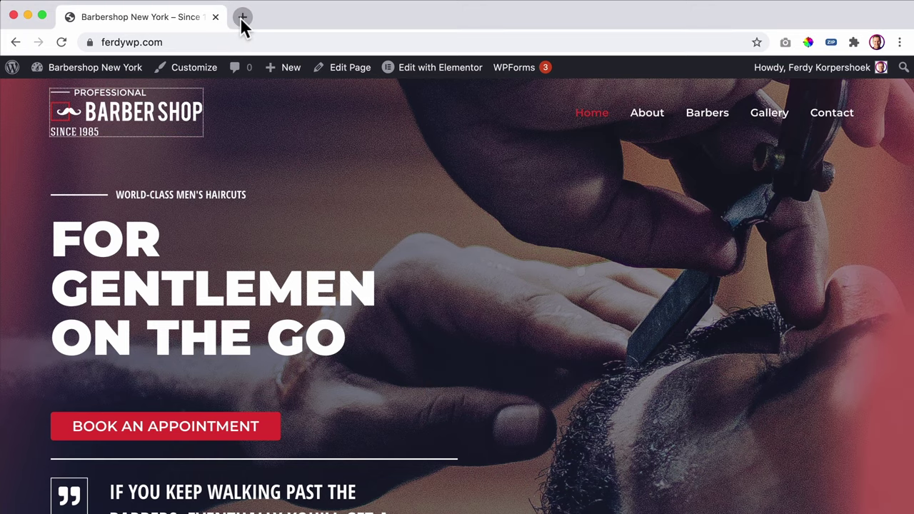
pyautogui.click(242, 17)
pyautogui.write('gmail.com')
pyautogui.press('Return')
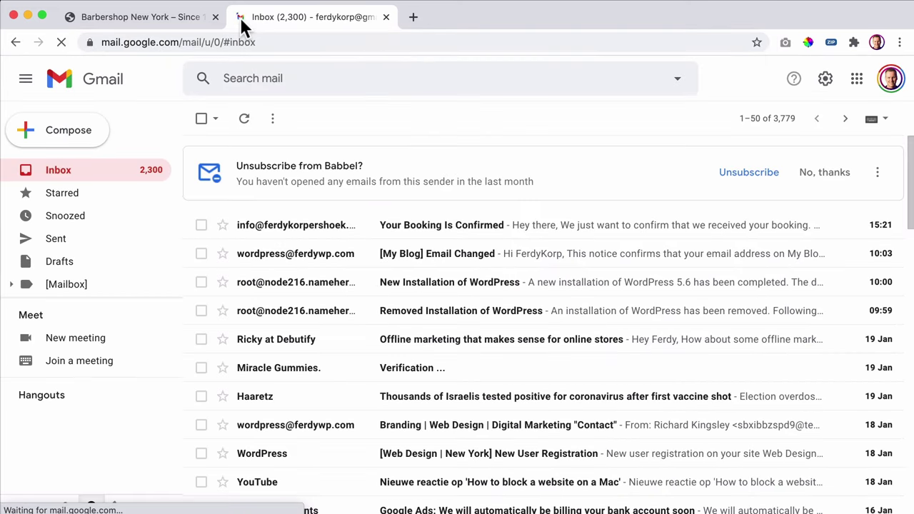
# - Read the 'Your Booking Is Confirmed' email's date and time, then return to the Barbershop tab
pyautogui.click(409, 225)
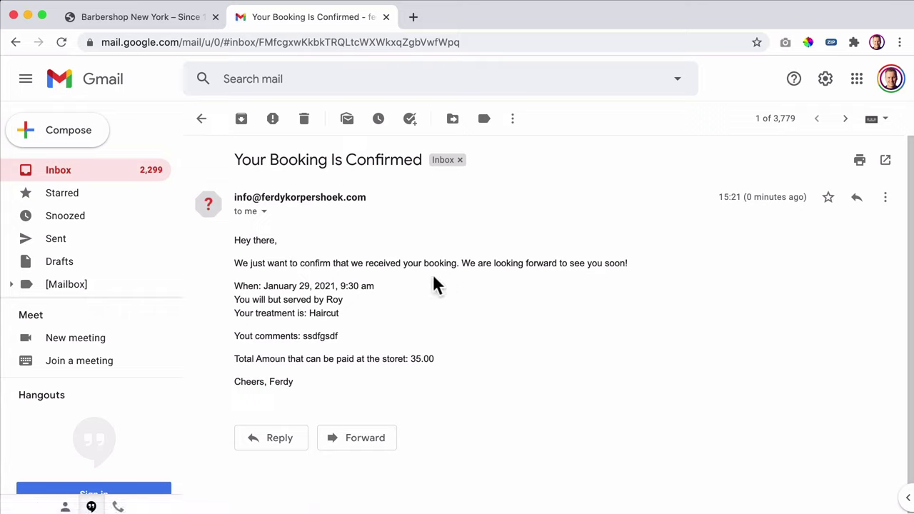
pyautogui.moveTo(262, 284); pyautogui.dragTo(362, 285)
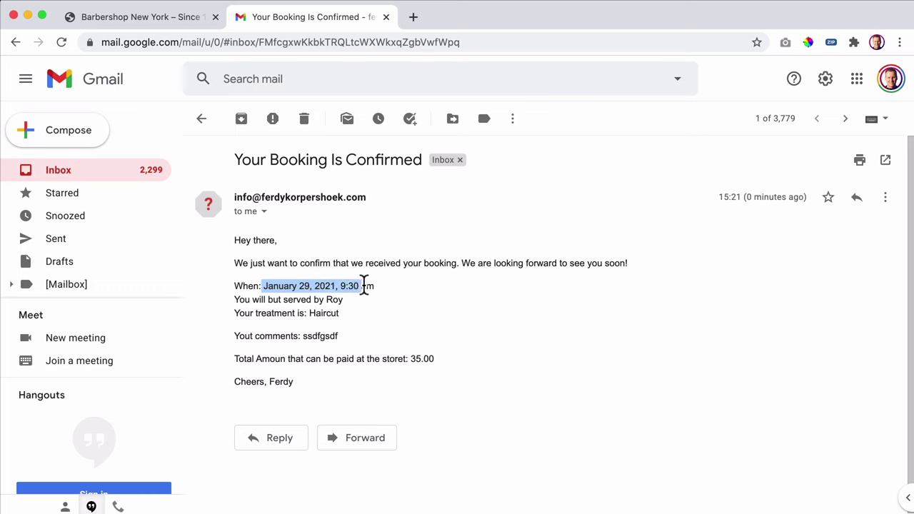
pyautogui.click(325, 290)
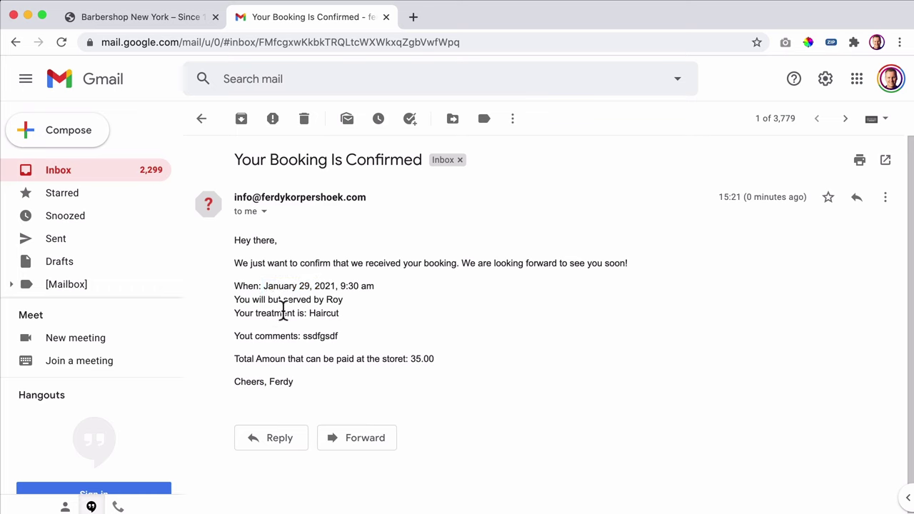
pyautogui.click(169, 18)
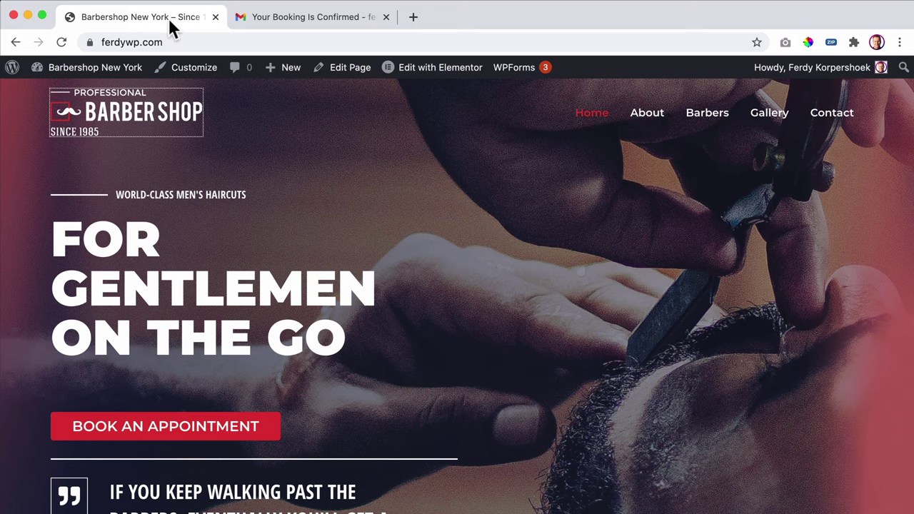
# - Open the Tools section of the Appointments settings from the admin dashboard
pyautogui.click(105, 71)
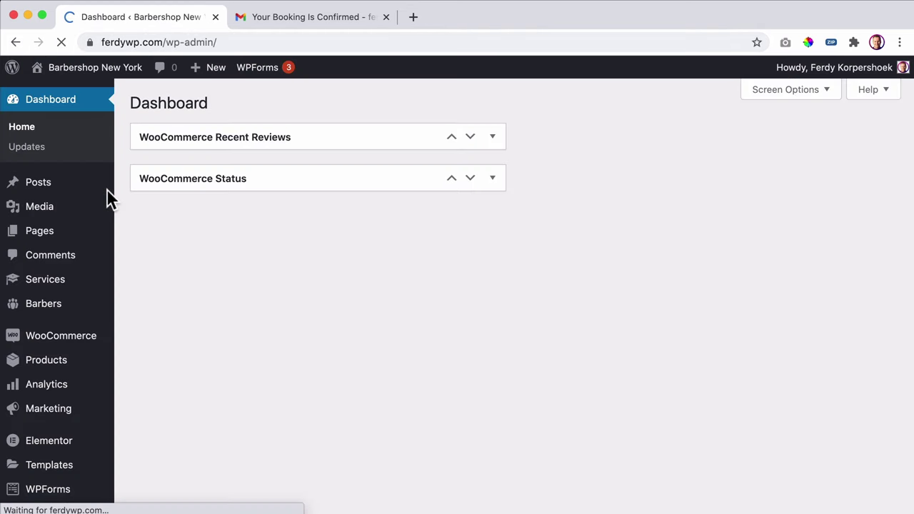
pyautogui.scroll(-4, 51, 244)
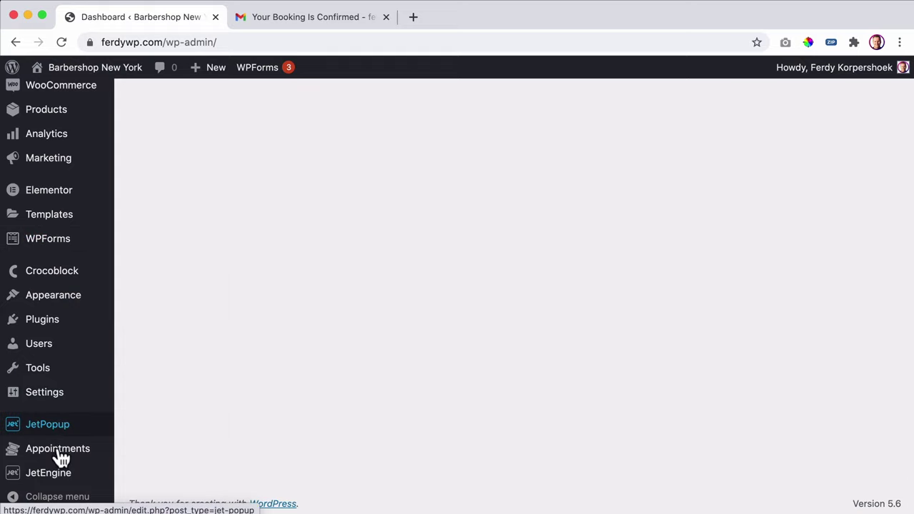
pyautogui.moveTo(46, 479)
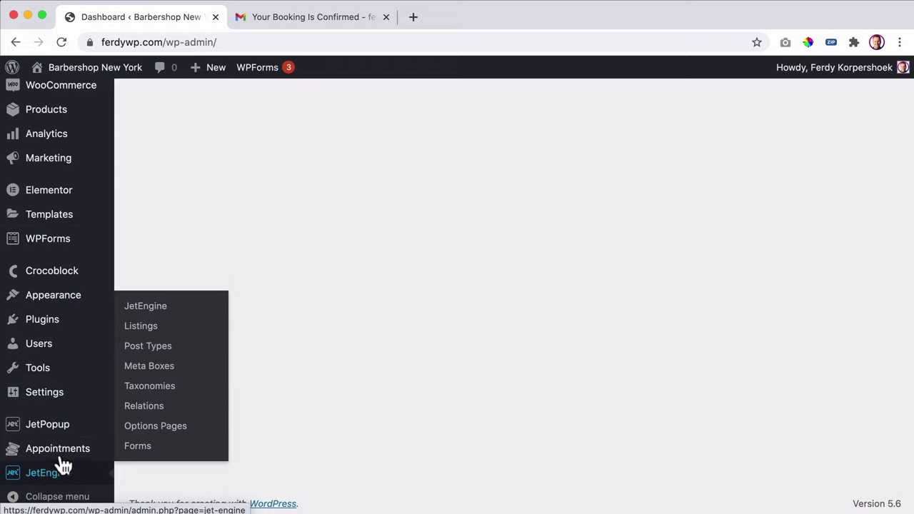
pyautogui.moveTo(59, 454)
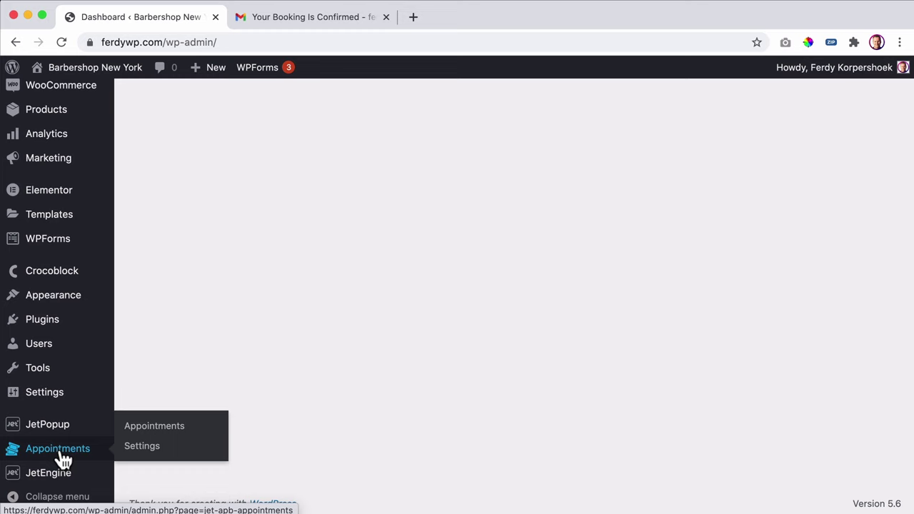
pyautogui.click(141, 447)
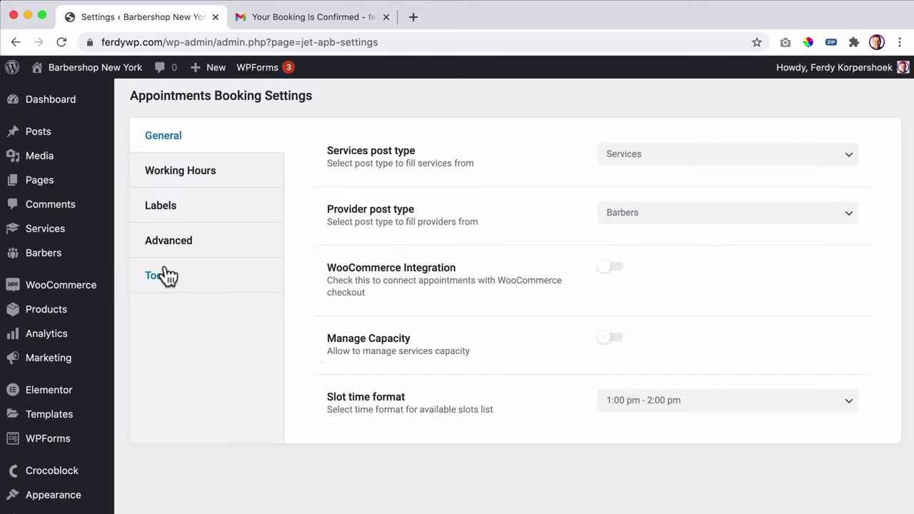
pyautogui.click(165, 275)
# - Add a new appointments DB column named 'name' and save and update the table
pyautogui.scroll(-3, 564, 307)
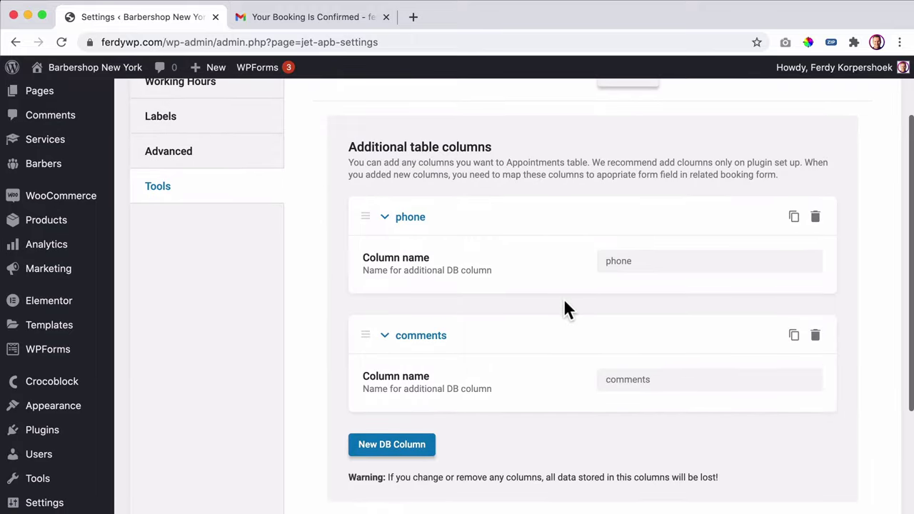
pyautogui.scroll(2, 559, 309)
pyautogui.scroll(-3, 559, 308)
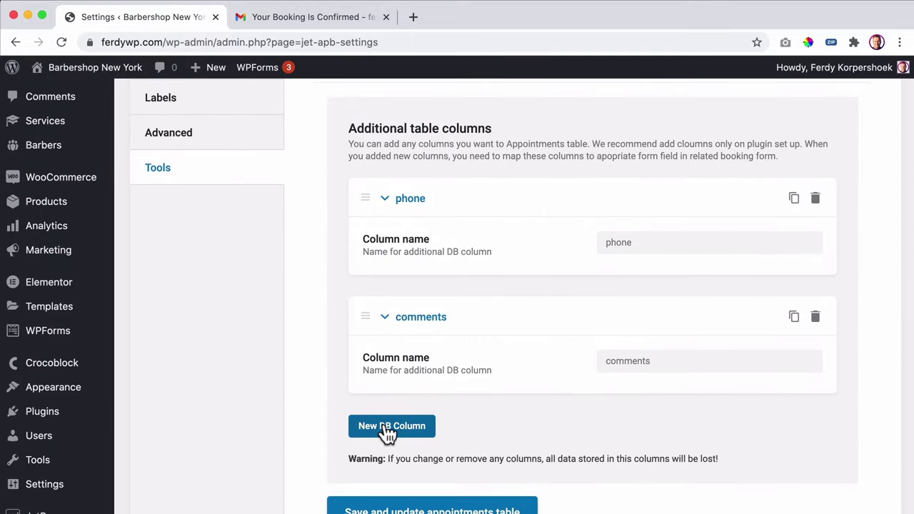
pyautogui.click(388, 426)
pyautogui.scroll(-3, 445, 397)
pyautogui.click(675, 329)
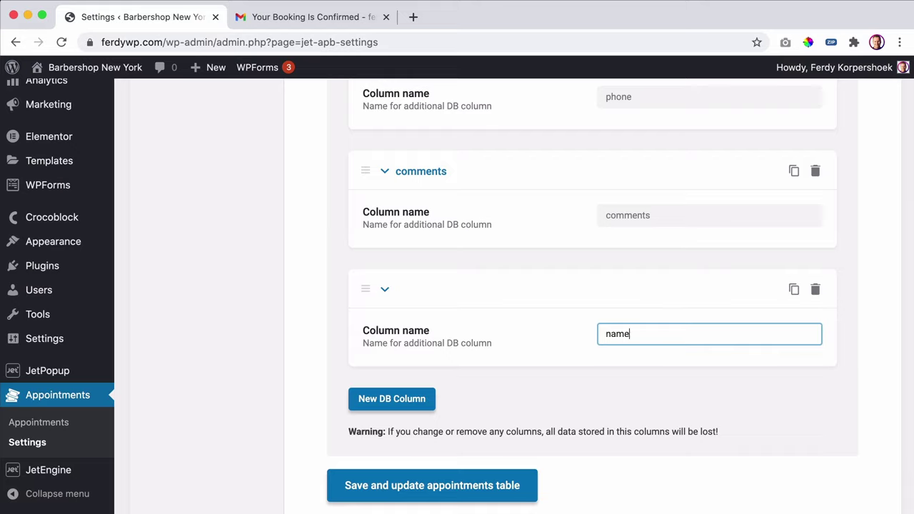
pyautogui.click(440, 491)
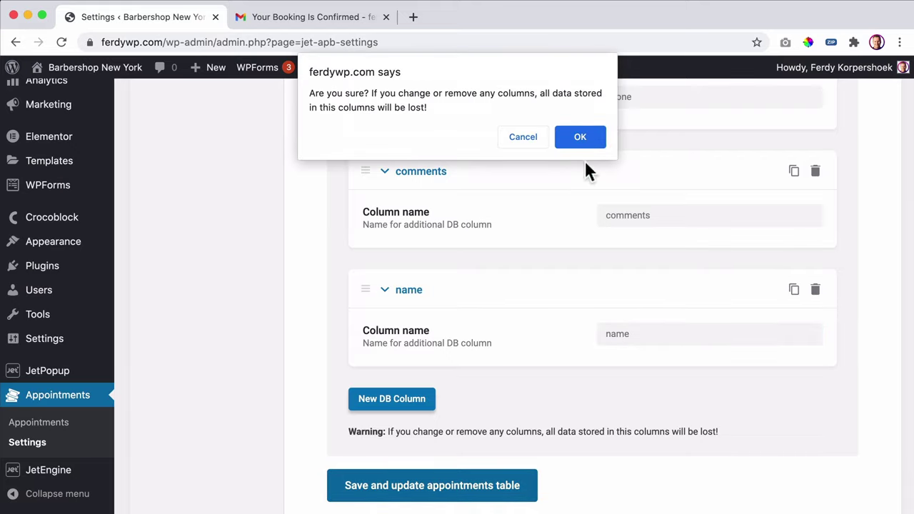
pyautogui.click(585, 137)
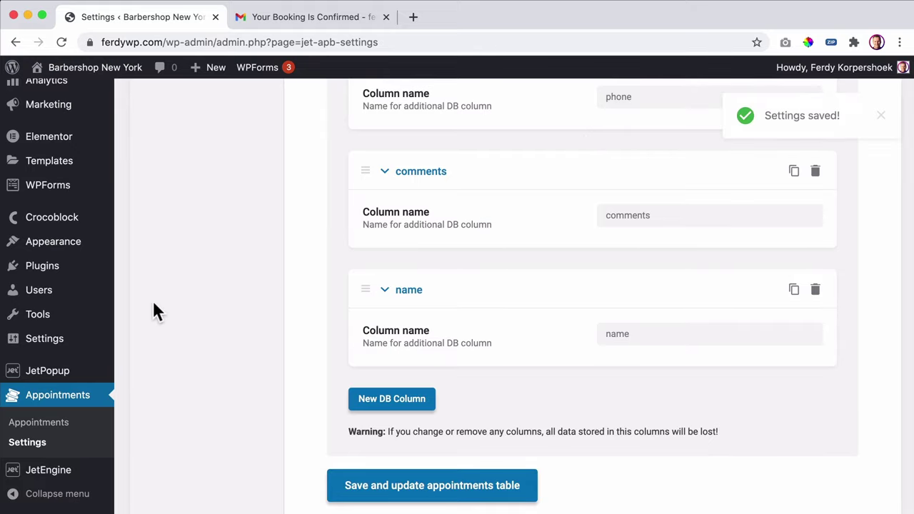
# - Go to the JetEngine Forms list
pyautogui.scroll(-2, 153, 310)
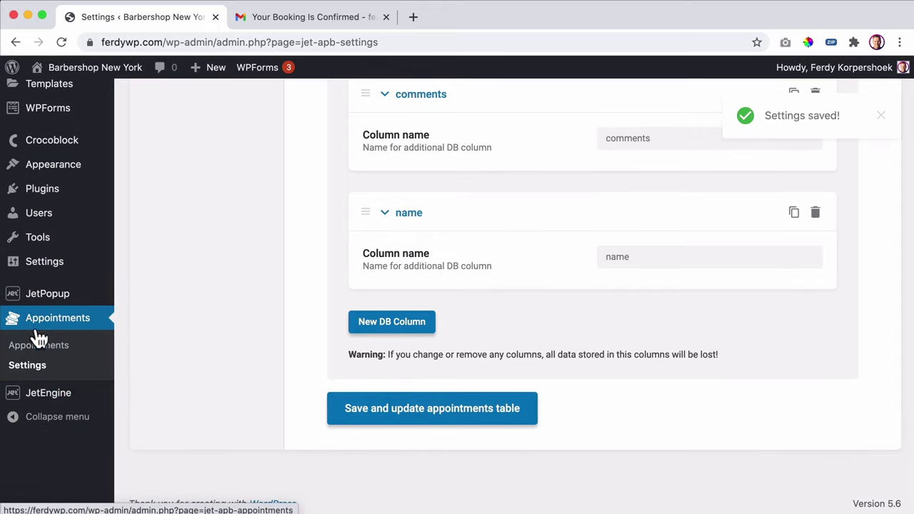
pyautogui.moveTo(41, 402)
pyautogui.click(145, 447)
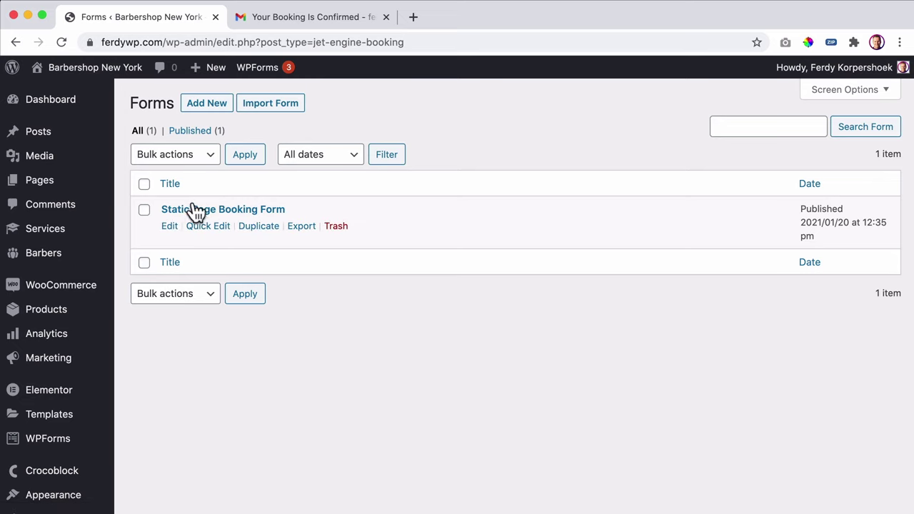
# - Add a new field_name field to the Static Page Booking Form, just below the second page break
pyautogui.click(202, 215)
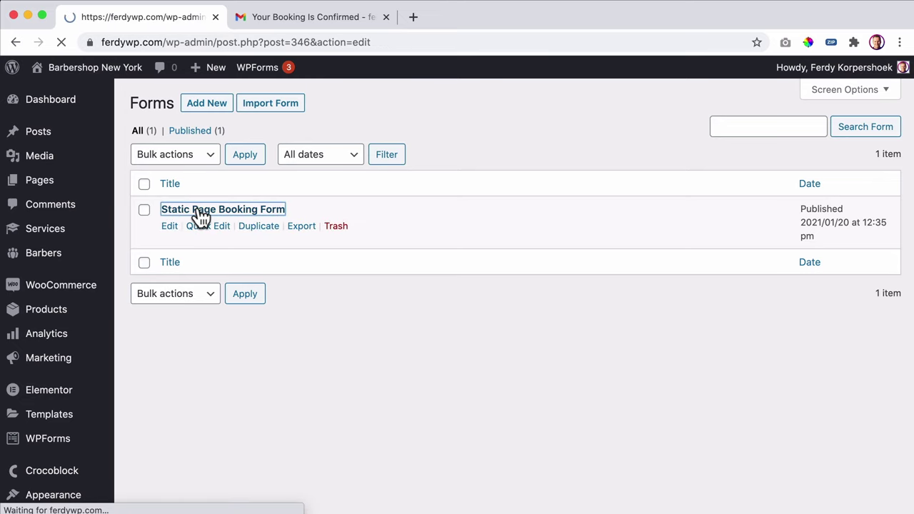
pyautogui.scroll(-2, 371, 278)
pyautogui.scroll(-3, 377, 297)
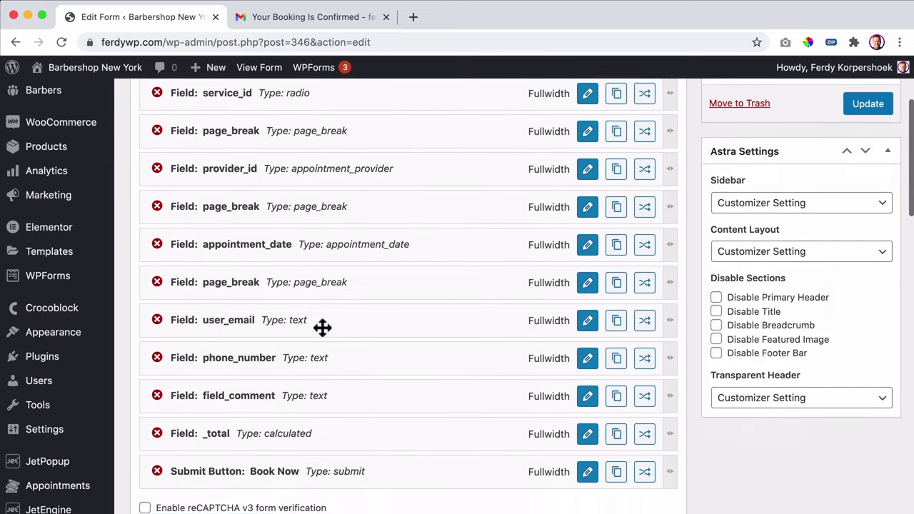
pyautogui.scroll(-2, 504, 316)
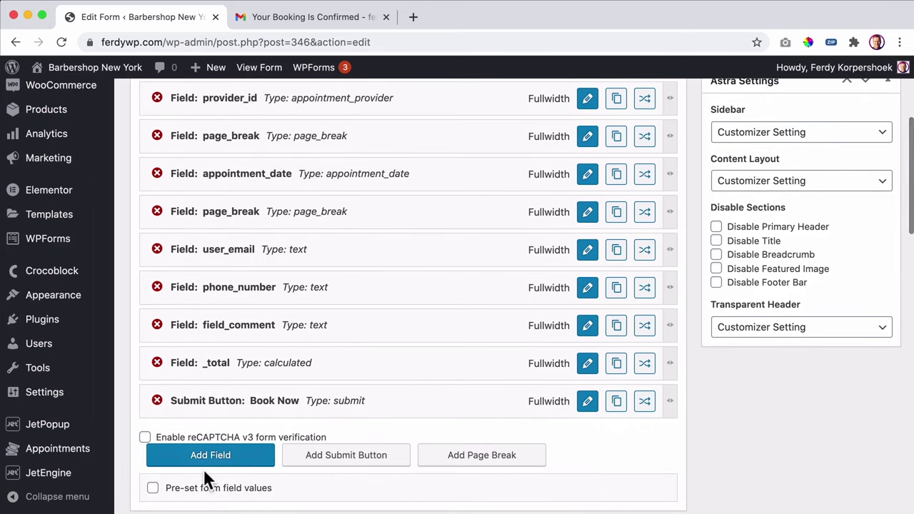
pyautogui.click(222, 454)
pyautogui.moveTo(225, 426); pyautogui.dragTo(241, 250)
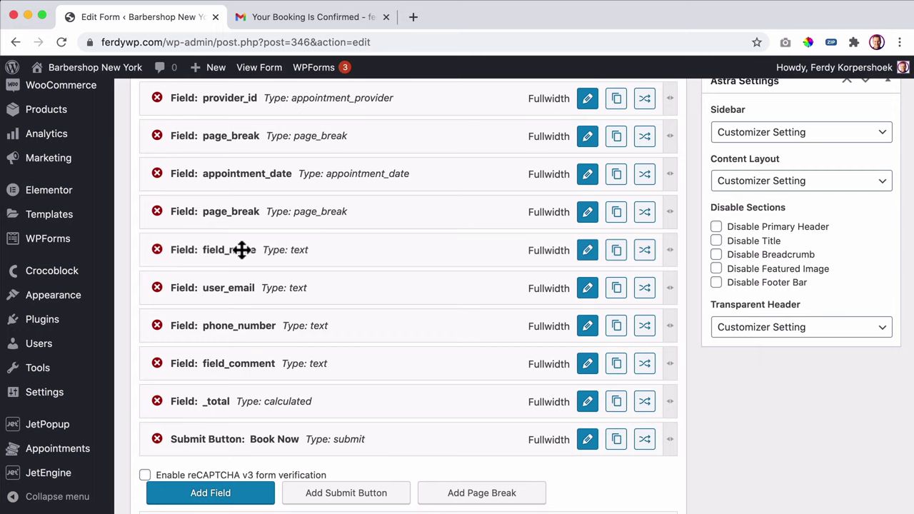
# - Keep field_name as a Text field, label it 'Your Name', and apply
pyautogui.click(587, 249)
pyautogui.scroll(3, 457, 257)
pyautogui.scroll(2, 450, 264)
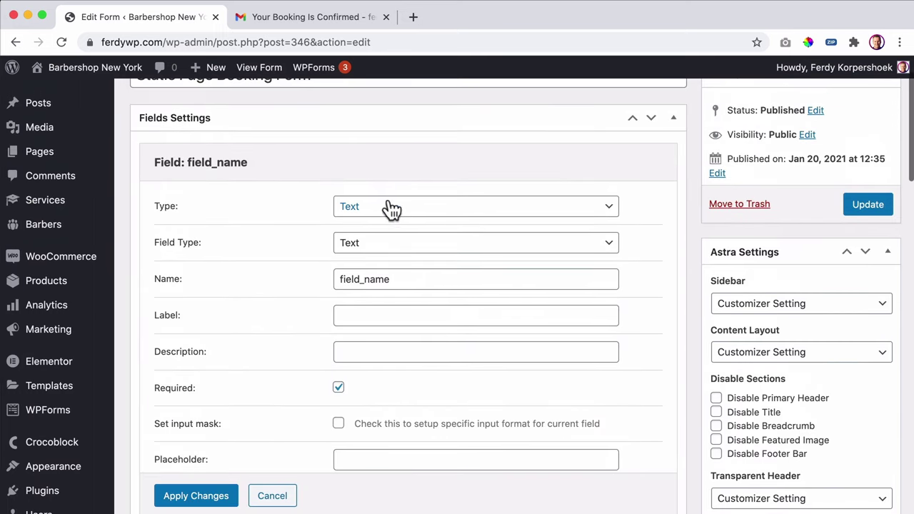
pyautogui.click(386, 207)
pyautogui.click(388, 207)
pyautogui.click(383, 242)
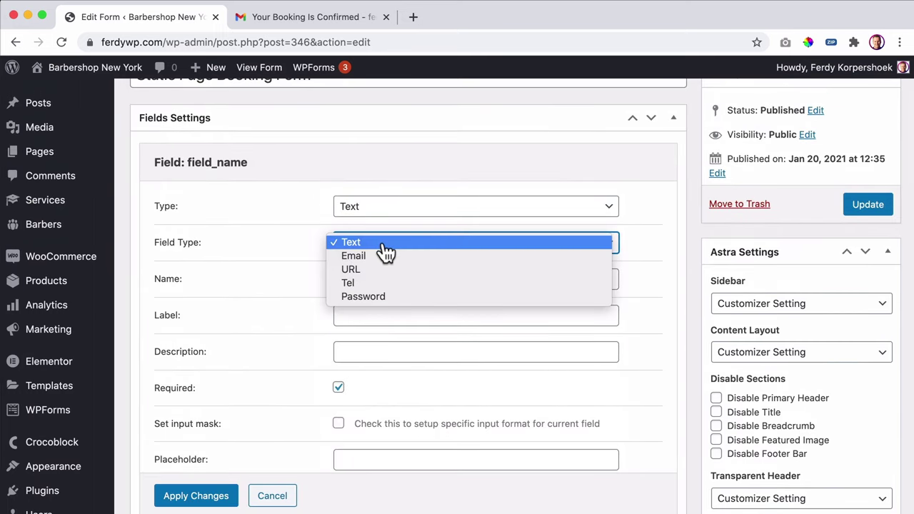
pyautogui.click(386, 245)
pyautogui.click(412, 280)
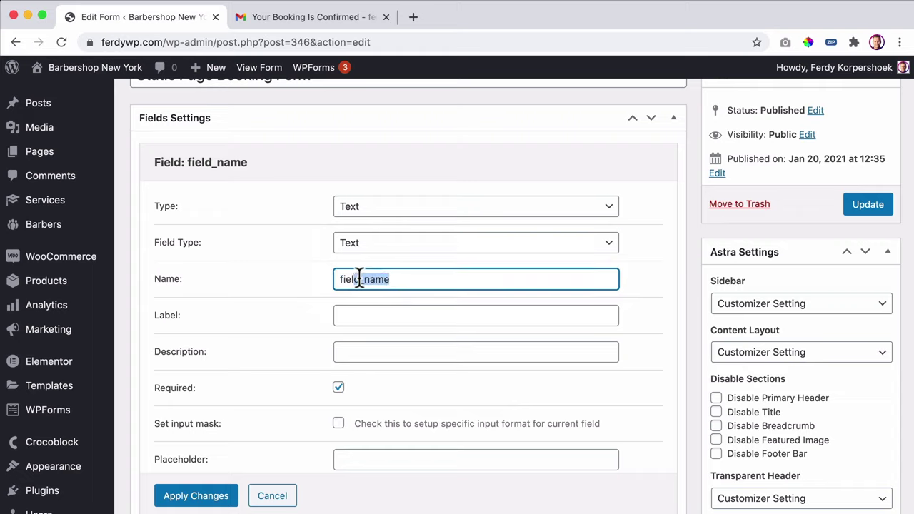
pyautogui.click(374, 309)
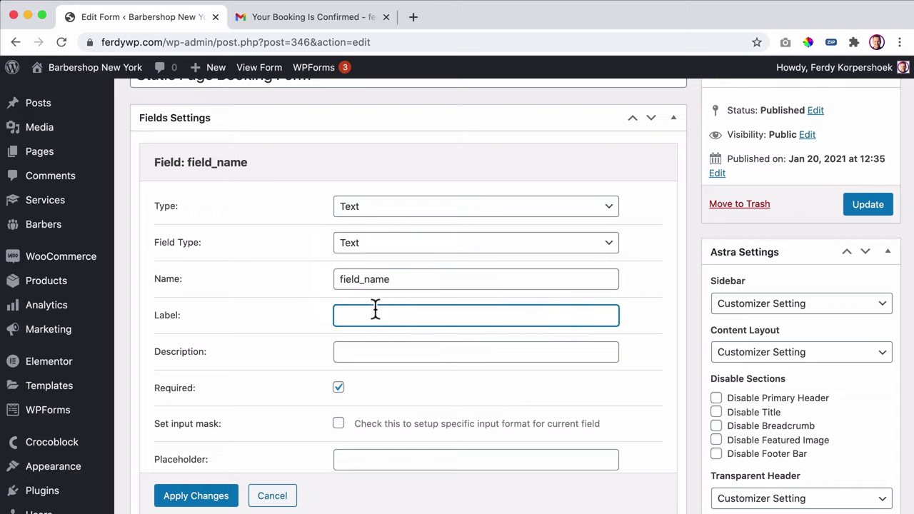
pyautogui.write('Nam')
pyautogui.press('super+a')
pyautogui.write('You')
pyautogui.scroll(-5, 374, 307)
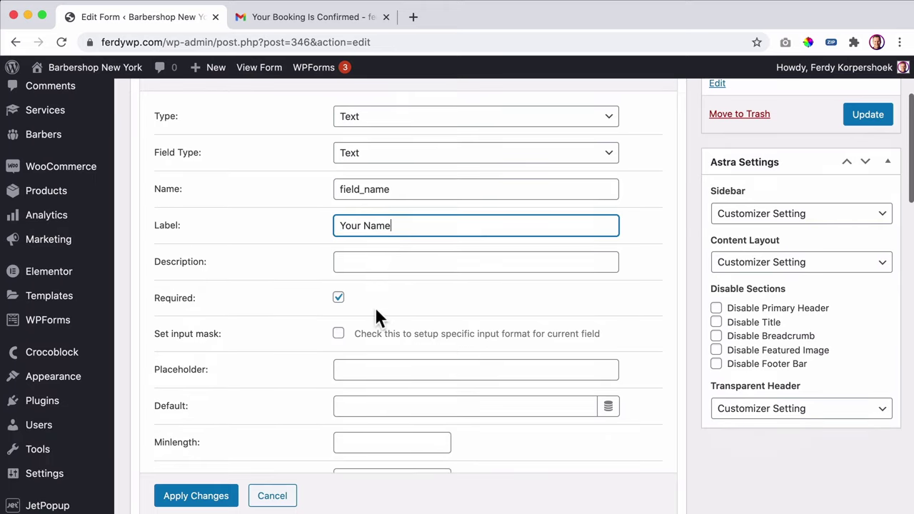
pyautogui.scroll(-4, 392, 269)
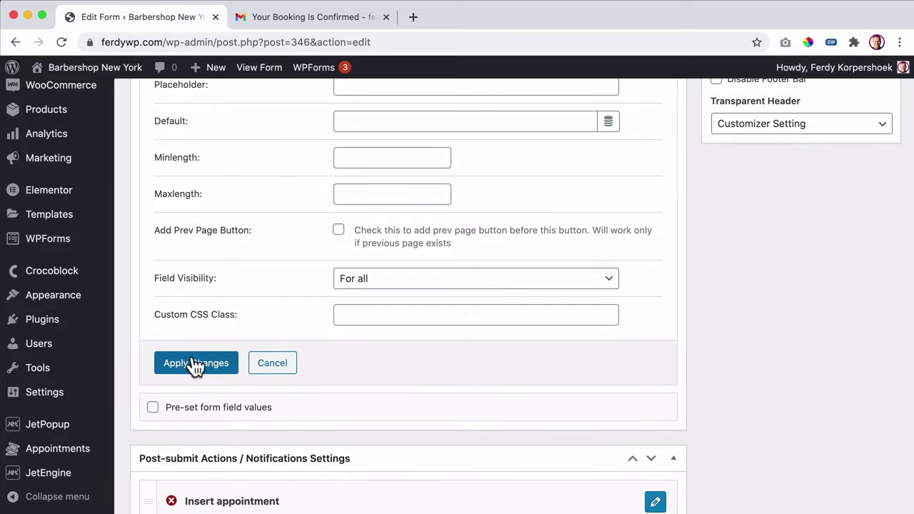
pyautogui.click(191, 364)
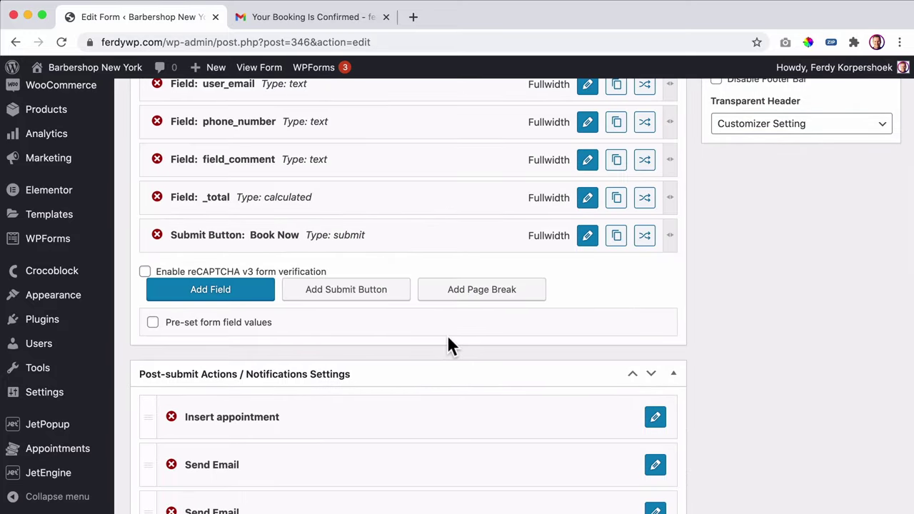
# - Map the Insert appointment action's name field to field_name and apply the settings
pyautogui.scroll(-4, 418, 339)
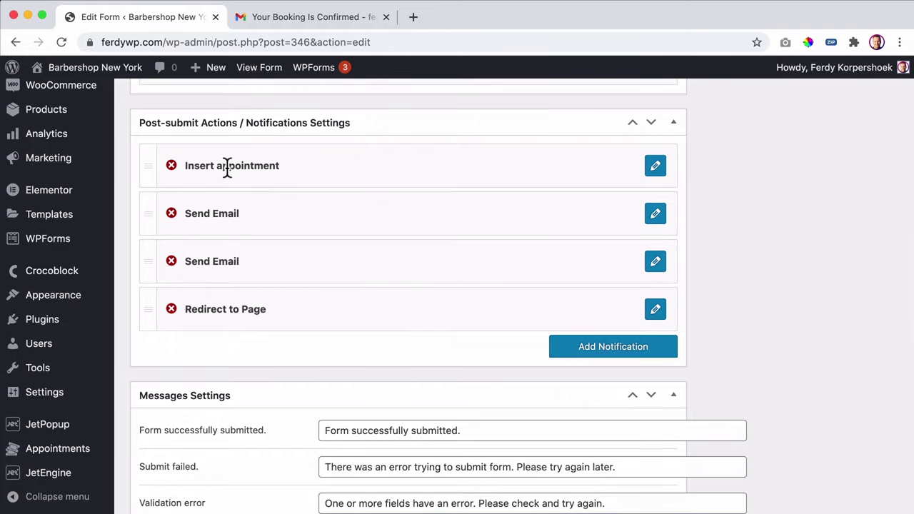
pyautogui.click(655, 166)
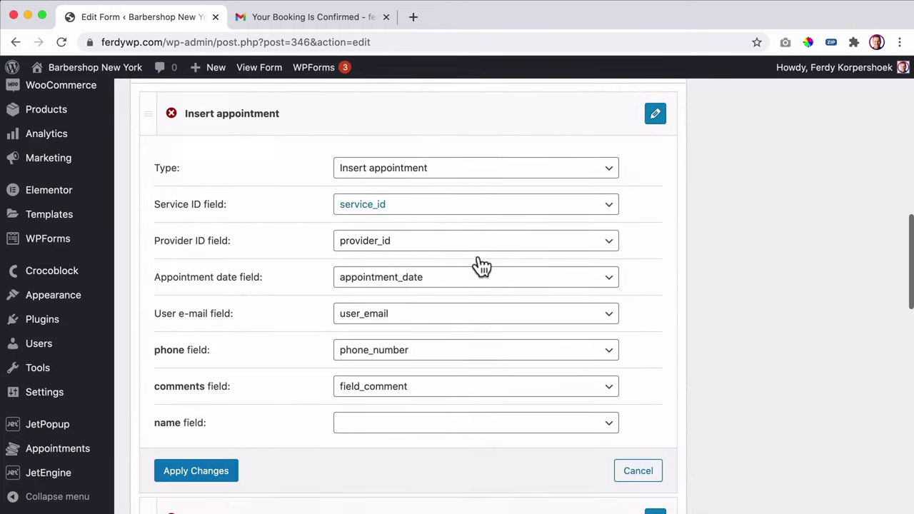
pyautogui.scroll(-3, 475, 265)
pyautogui.click(388, 325)
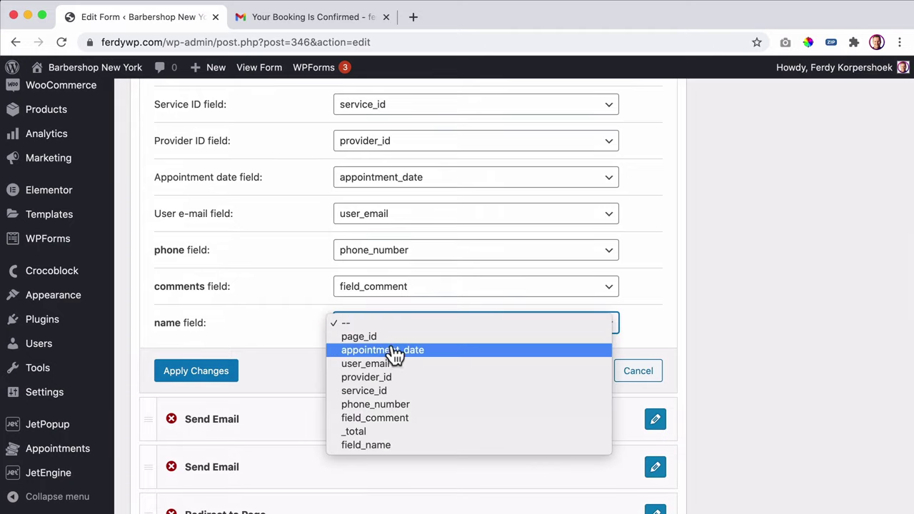
pyautogui.click(376, 446)
pyautogui.click(218, 372)
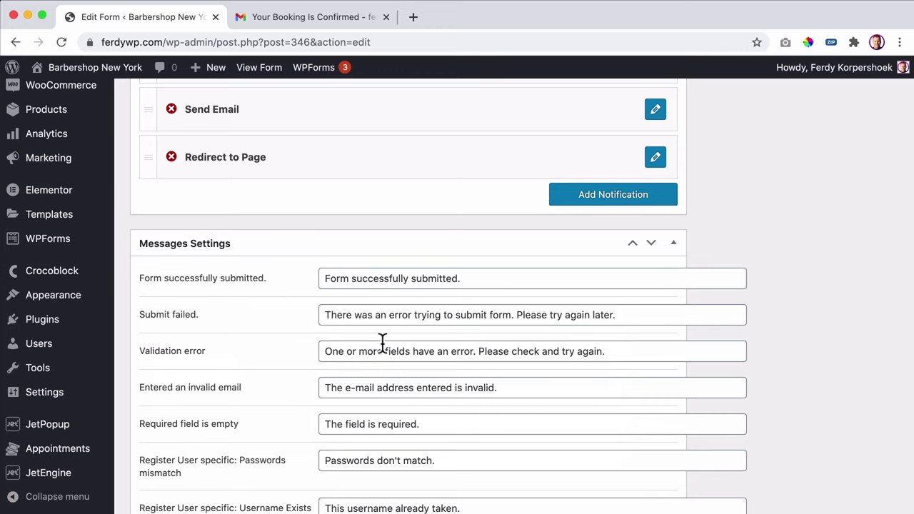
pyautogui.scroll(-6, 381, 228)
pyautogui.scroll(15, 409, 331)
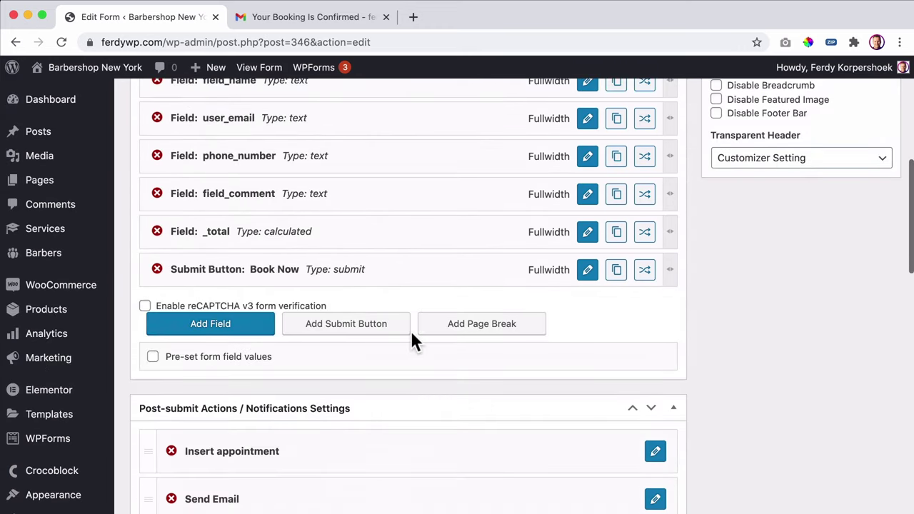
# - Add a 'From: %field_name%' line below the new-booking heading in the admin email content
pyautogui.click(655, 325)
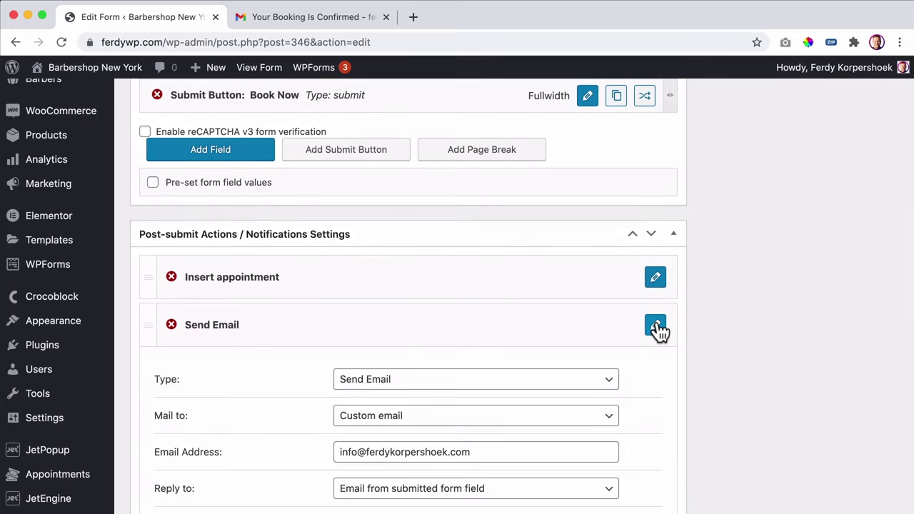
pyautogui.scroll(-5, 461, 341)
pyautogui.scroll(-4, 460, 341)
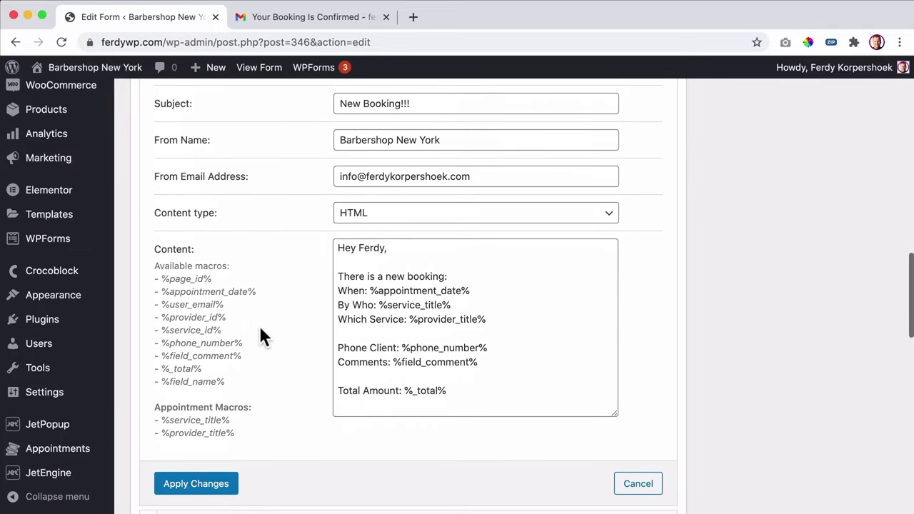
pyautogui.moveTo(226, 381); pyautogui.dragTo(163, 382)
pyautogui.hotkey('ctrl', 'c')
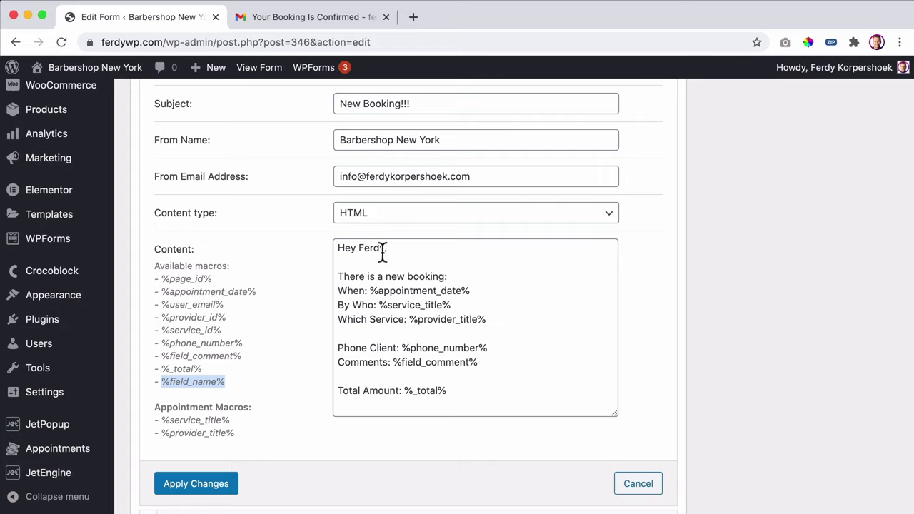
pyautogui.click(461, 277)
pyautogui.press('Return')
pyautogui.write('From')
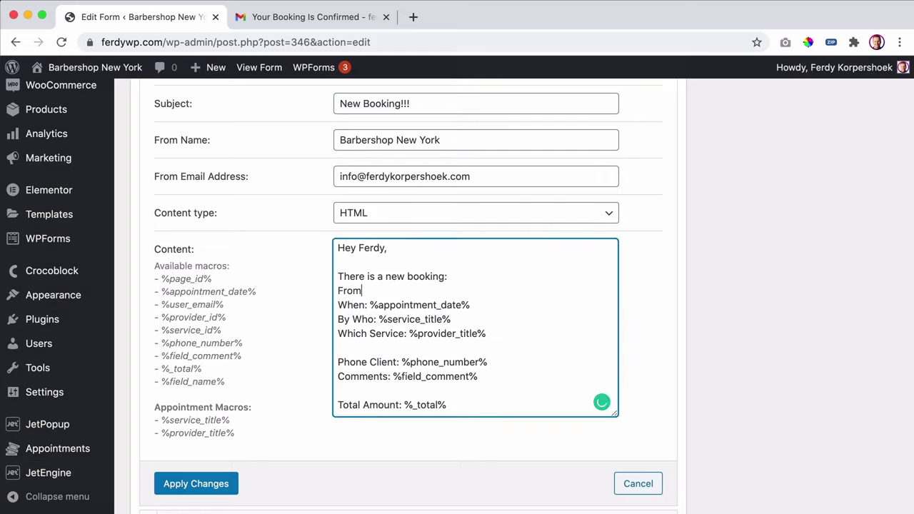
pyautogui.write(':')
pyautogui.hotkey('ctrl', 'v')
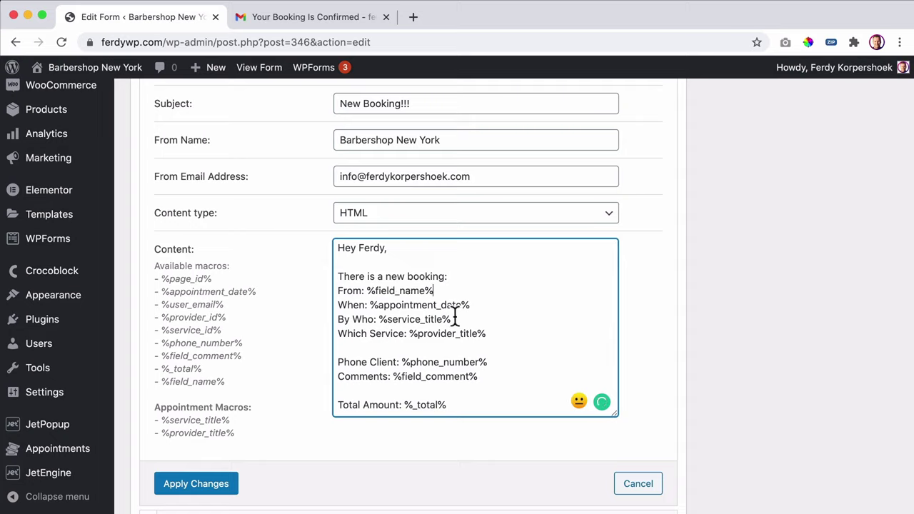
# - Swap the macros so By Who shows %provider_title% and Which Service shows %service_title%
pyautogui.moveTo(490, 334); pyautogui.dragTo(411, 336)
pyautogui.hotkey('ctrl', 'c')
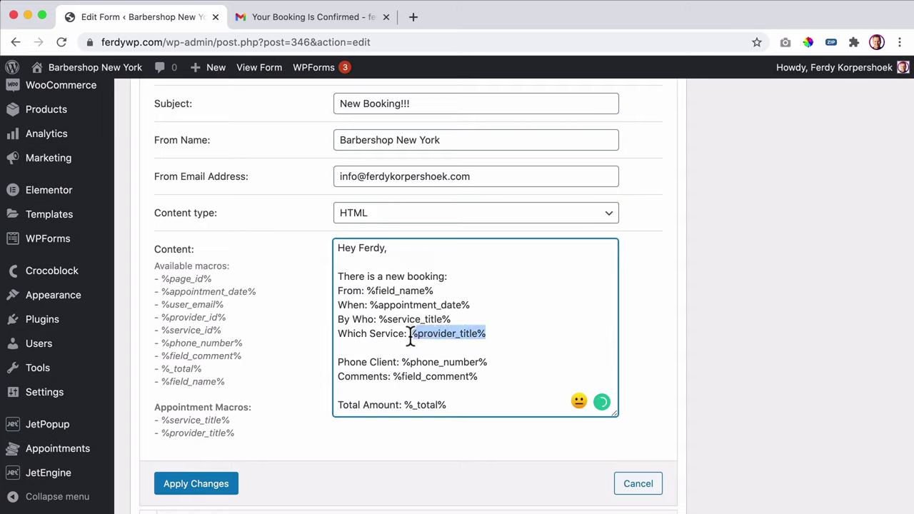
pyautogui.press('BackSpace')
pyautogui.click(380, 319)
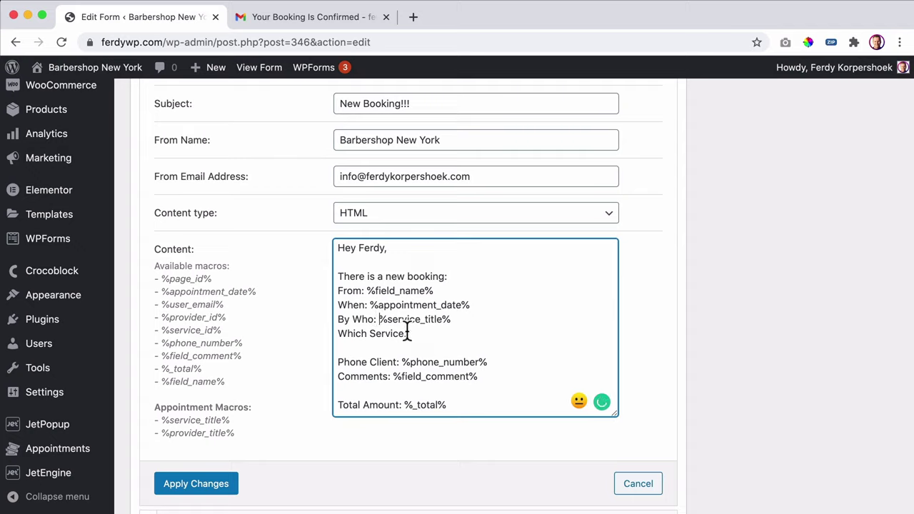
pyautogui.hotkey('ctrl', 'v')
pyautogui.moveTo(455, 319); pyautogui.dragTo(527, 319)
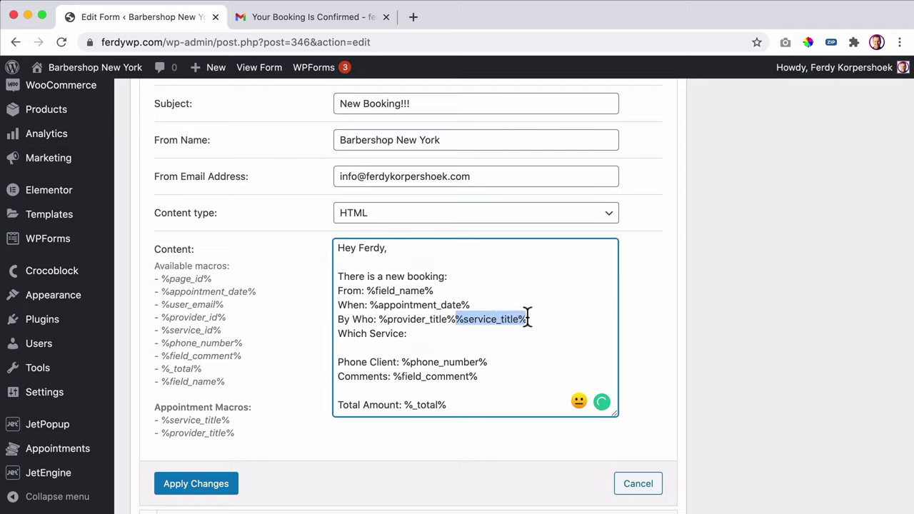
pyautogui.hotkey('ctrl', 'x')
pyautogui.hotkey('ctrl', 'v')
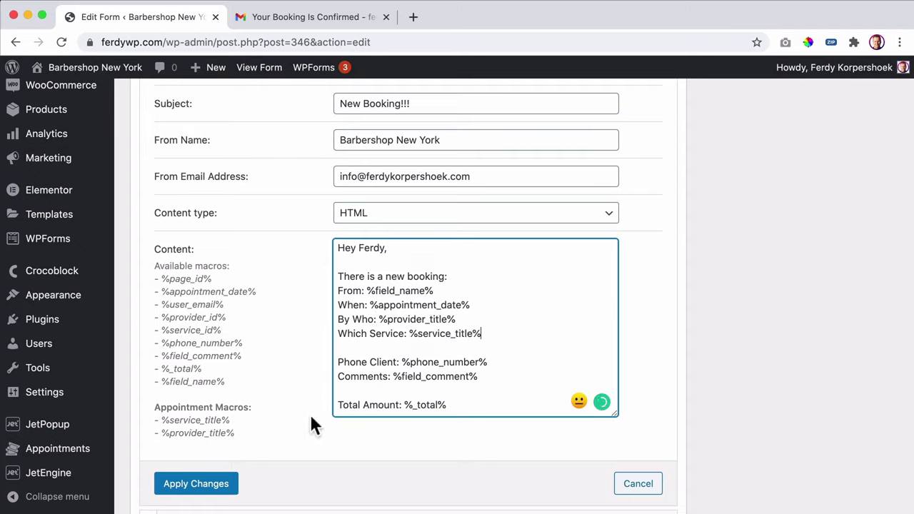
# - Apply the admin email changes and return to the post-submit actions list
pyautogui.click(214, 483)
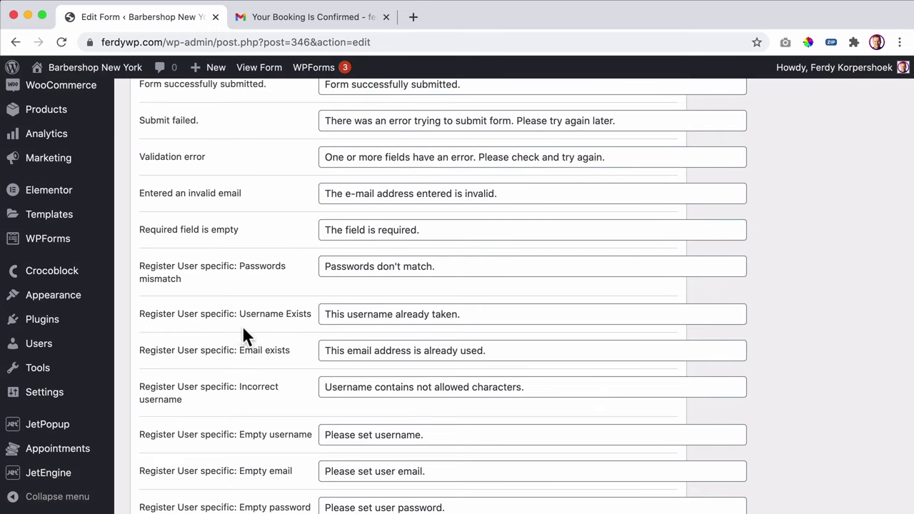
pyautogui.scroll(-2, 21, 295)
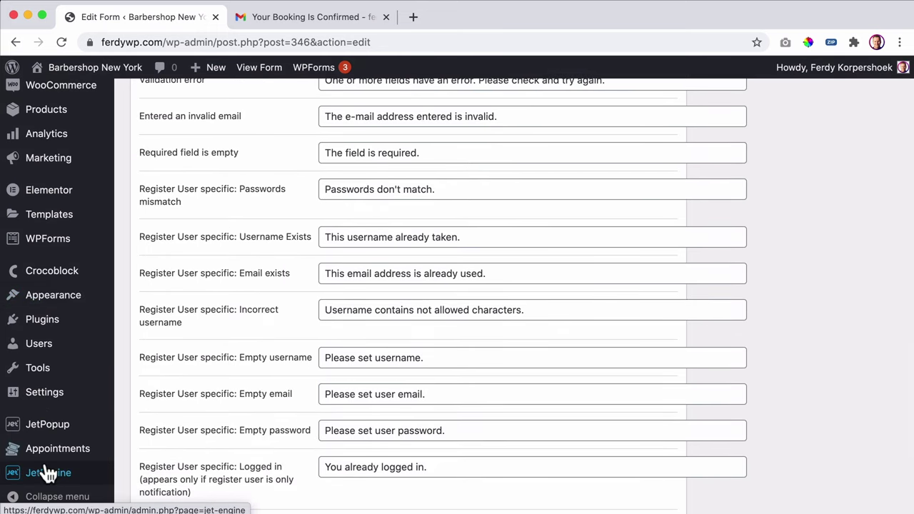
pyautogui.moveTo(46, 472)
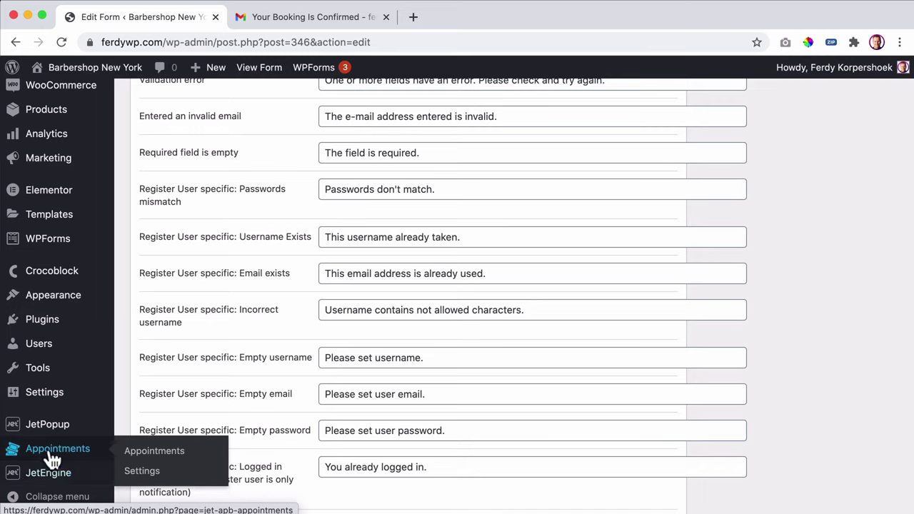
pyautogui.moveTo(44, 322)
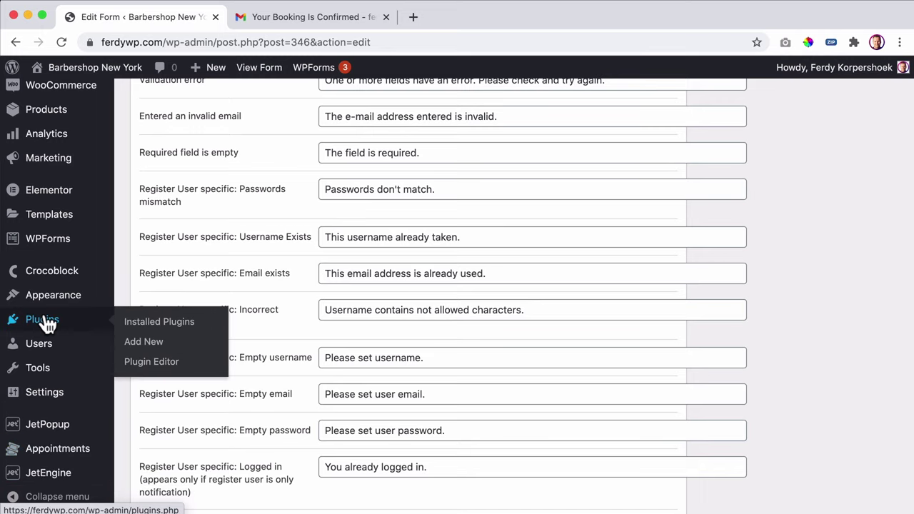
pyautogui.scroll(-1, 262, 260)
pyautogui.scroll(5, 262, 261)
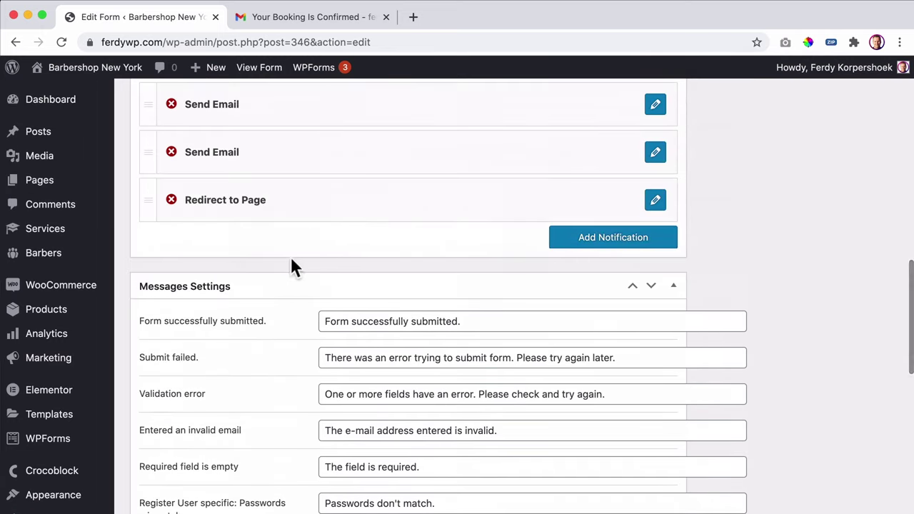
pyautogui.scroll(2, 312, 224)
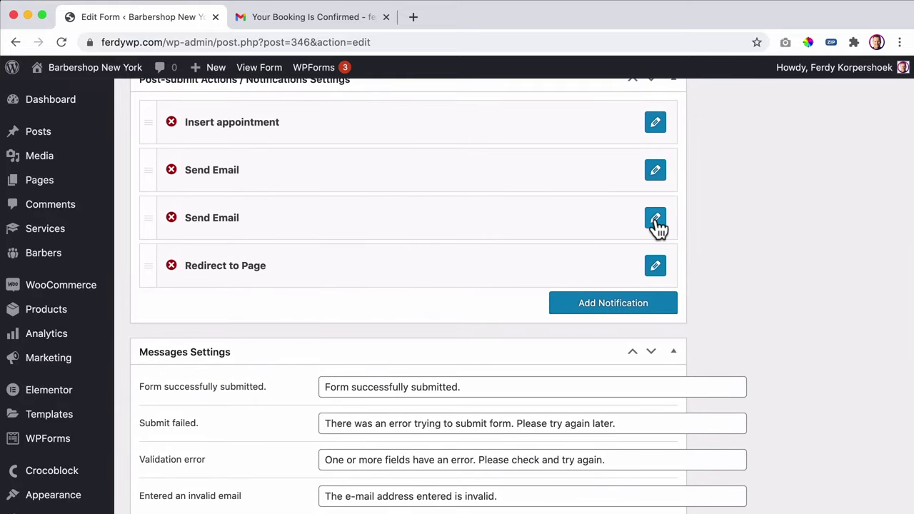
# - In the client confirmation email, replace 'there' in the greeting with %field_name% and fix the 'Amount' typo
pyautogui.click(656, 218)
pyautogui.scroll(-1, 327, 317)
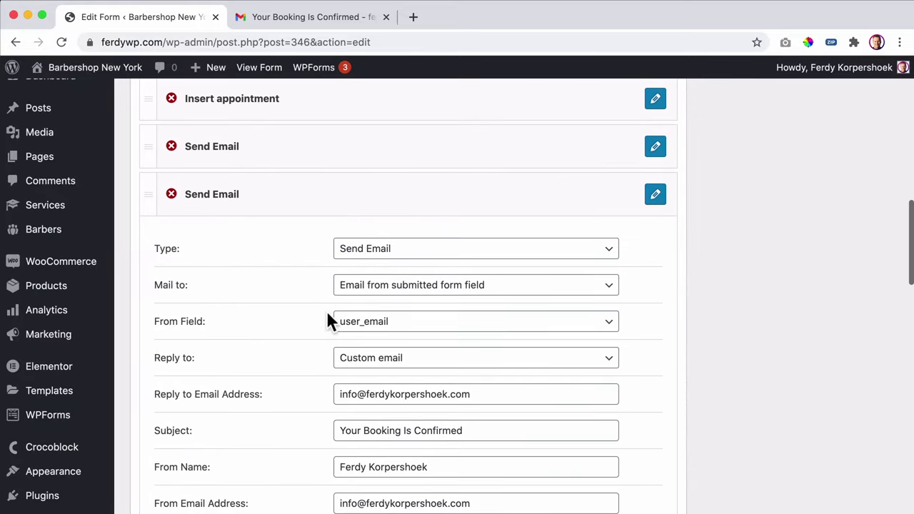
pyautogui.scroll(-6, 327, 312)
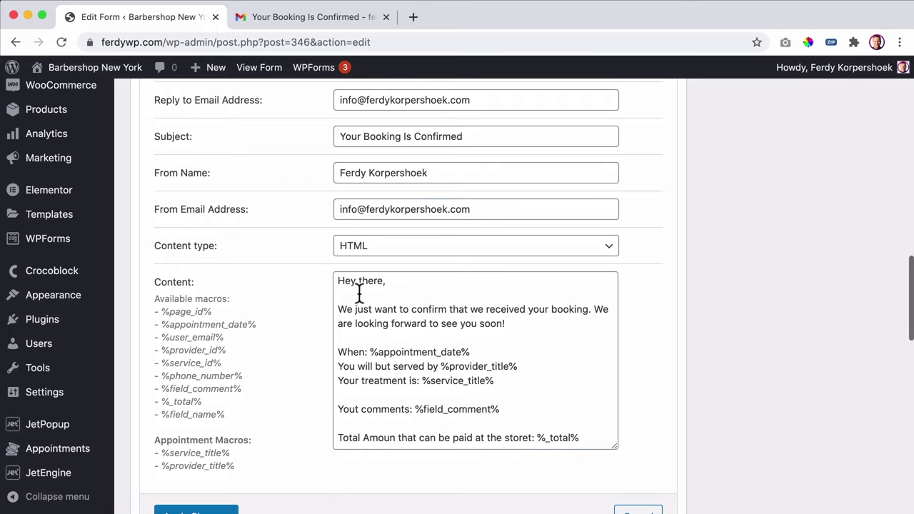
pyautogui.moveTo(218, 417); pyautogui.dragTo(163, 417)
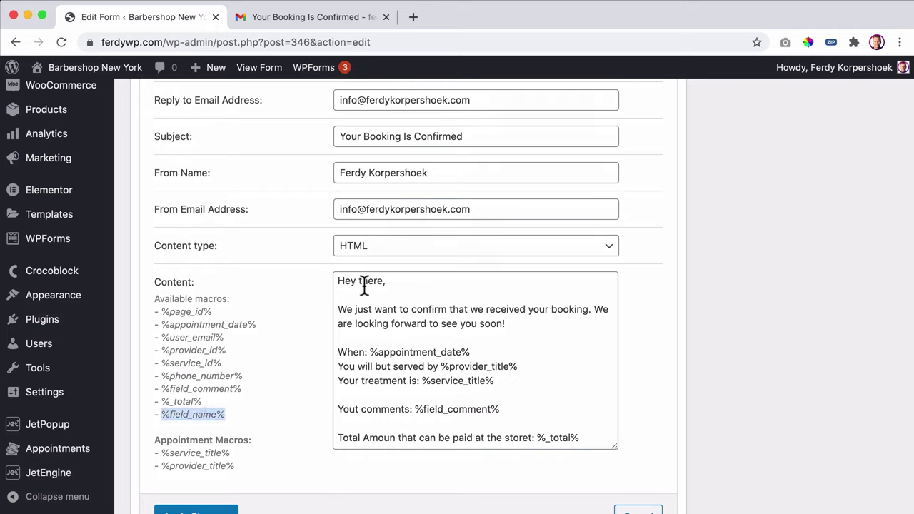
pyautogui.moveTo(359, 280); pyautogui.dragTo(384, 281)
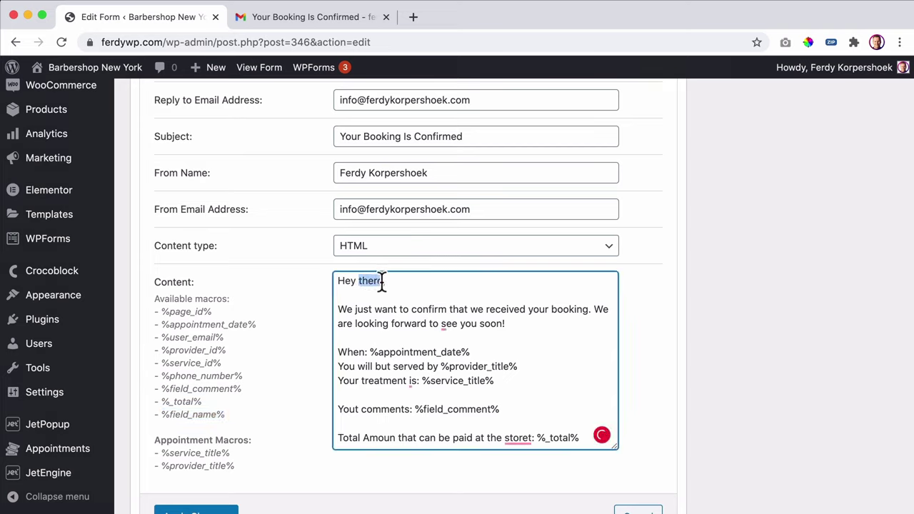
pyautogui.press('super+v')
pyautogui.scroll(-1, 500, 335)
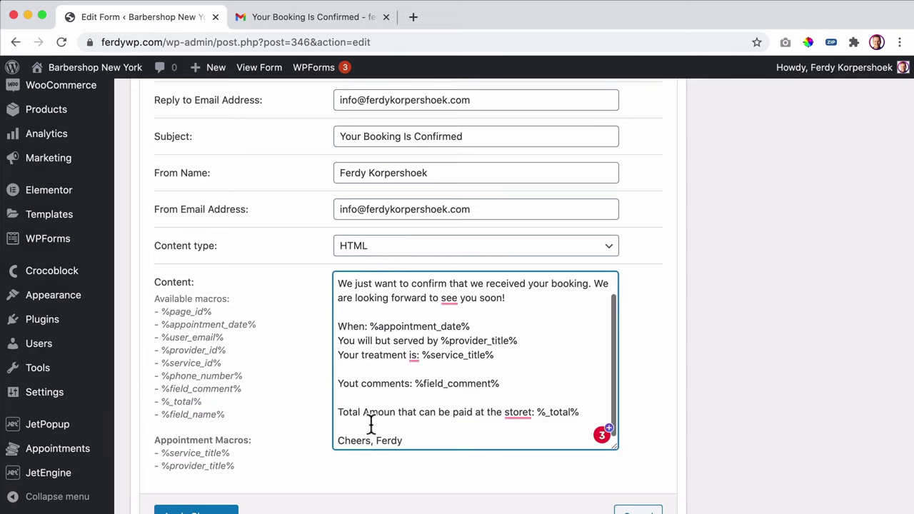
pyautogui.click(395, 412)
pyautogui.write('t')
# - Add a closing 'See you soon %field_name%' line after Total Amount and apply the changes
pyautogui.click(591, 413)
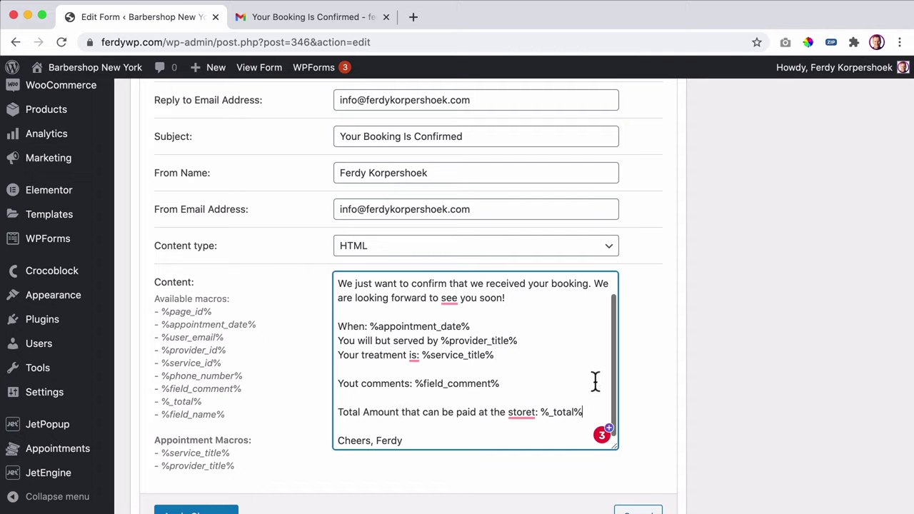
pyautogui.press('Return')
pyautogui.press('Return')
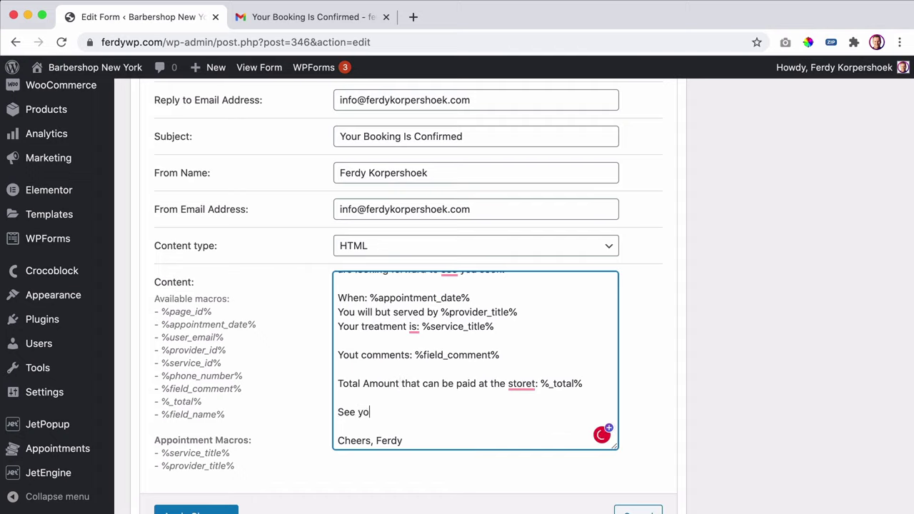
pyautogui.write('See you soon')
pyautogui.press('super+v')
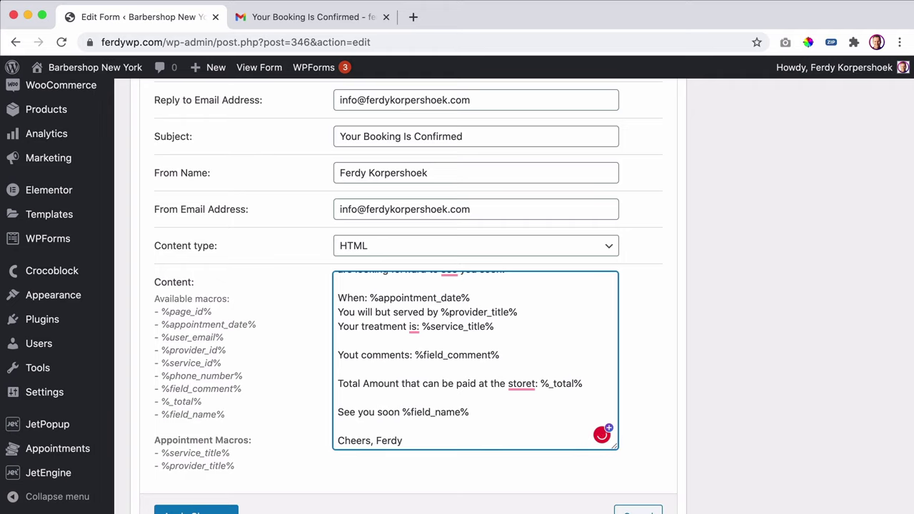
pyautogui.scroll(-3, 280, 383)
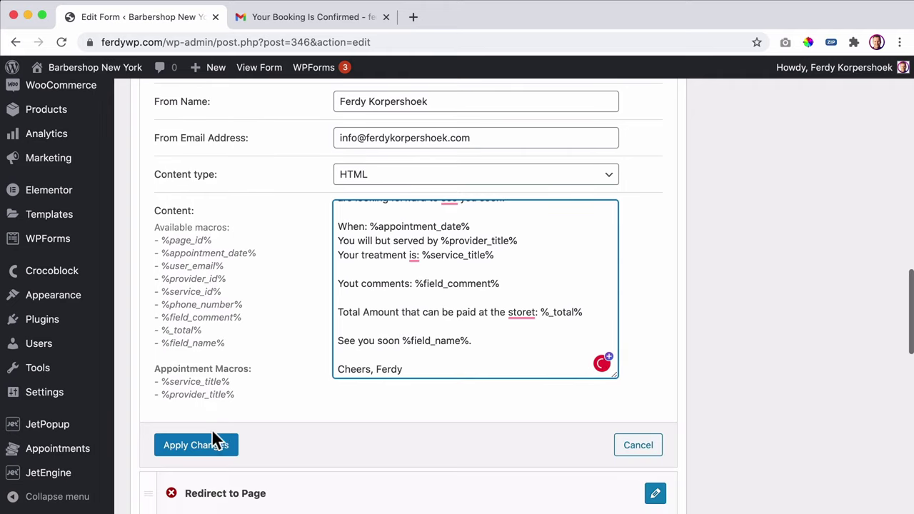
pyautogui.click(204, 444)
pyautogui.scroll(15, 272, 355)
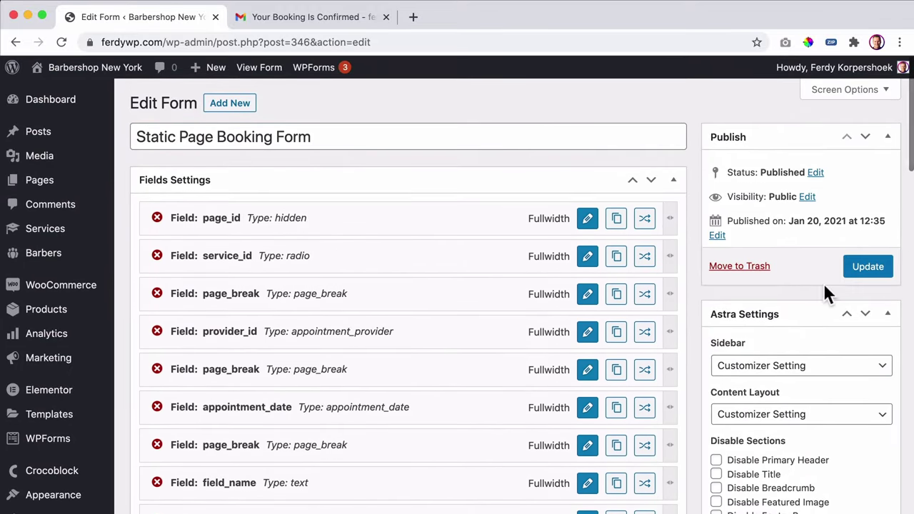
# - Update the booking form, then open the barbershop homepage in an incognito window
pyautogui.click(860, 265)
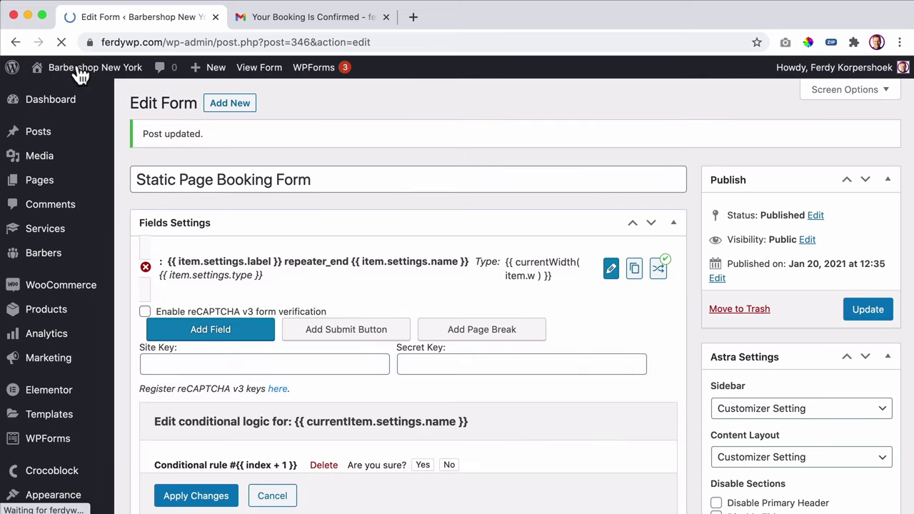
pyautogui.click(80, 71)
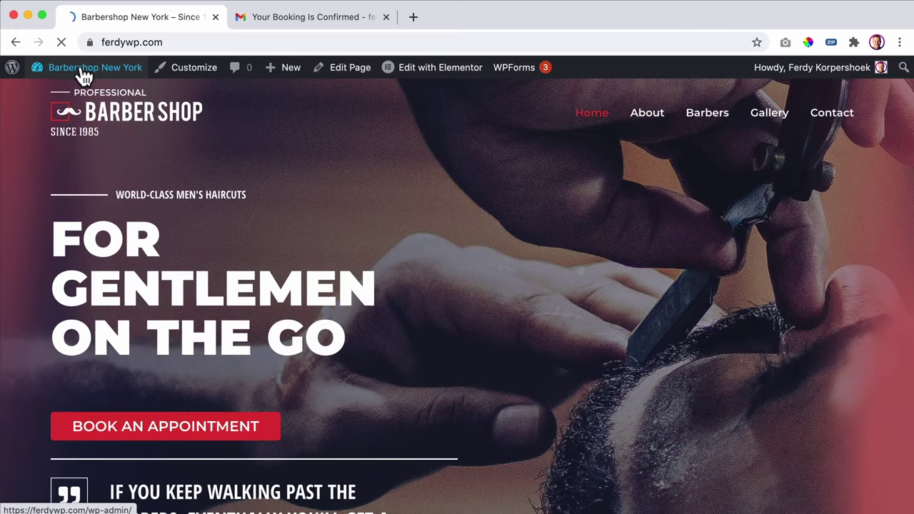
pyautogui.rightClick(187, 422)
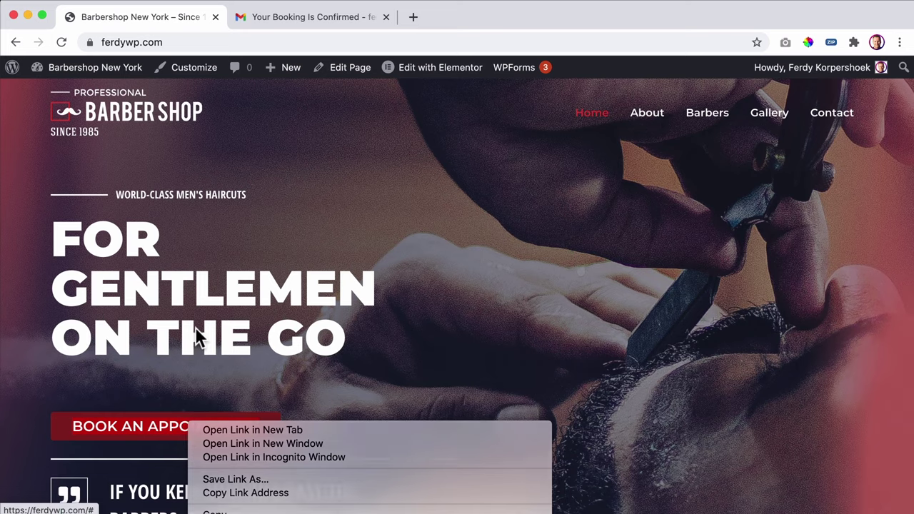
pyautogui.rightClick(117, 97)
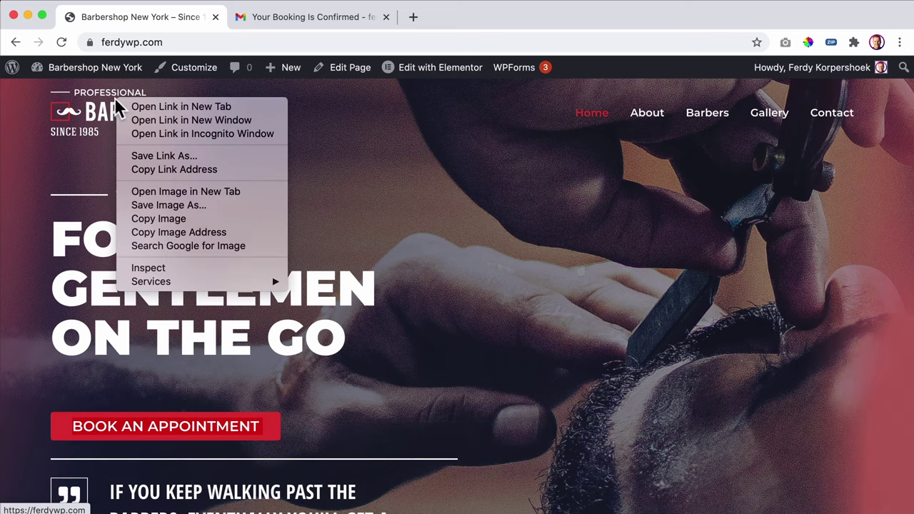
pyautogui.click(174, 141)
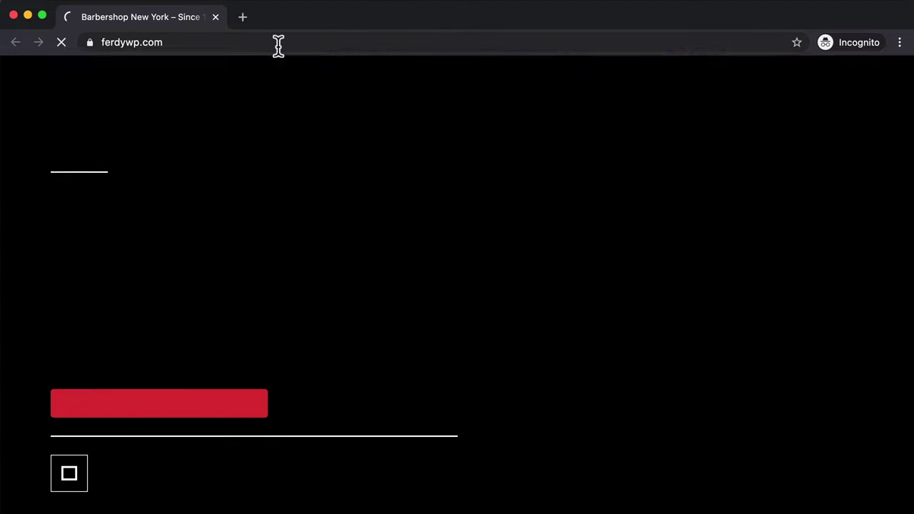
# - Choose a Haircut with barber Roy on January 29, 10:30–11:00 AM
pyautogui.click(219, 382)
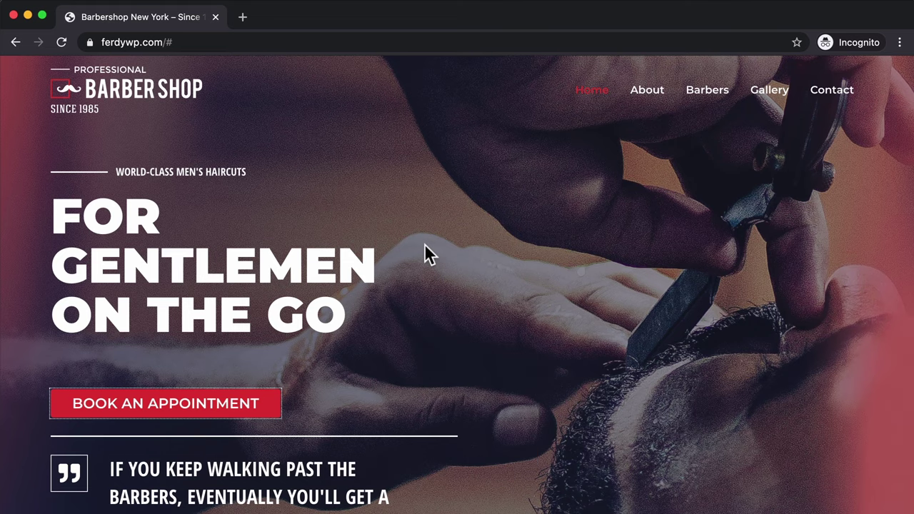
pyautogui.click(203, 404)
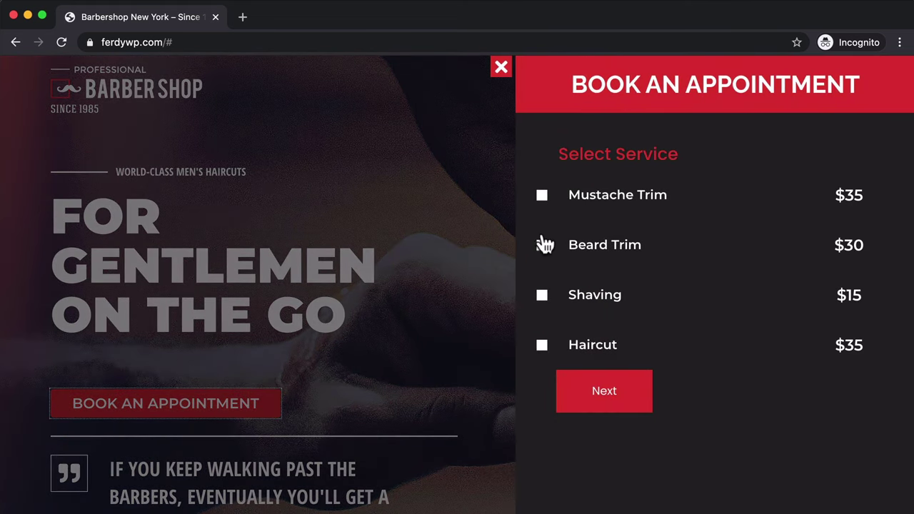
pyautogui.click(601, 389)
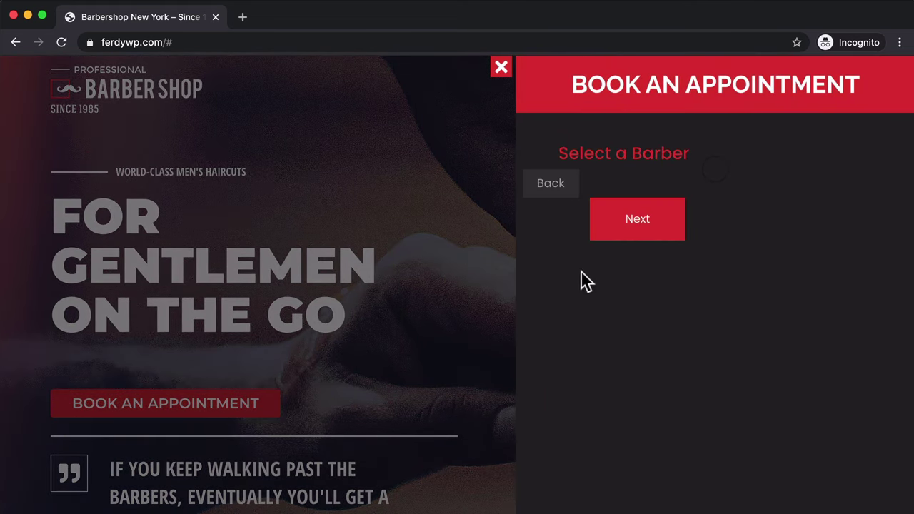
pyautogui.click(597, 246)
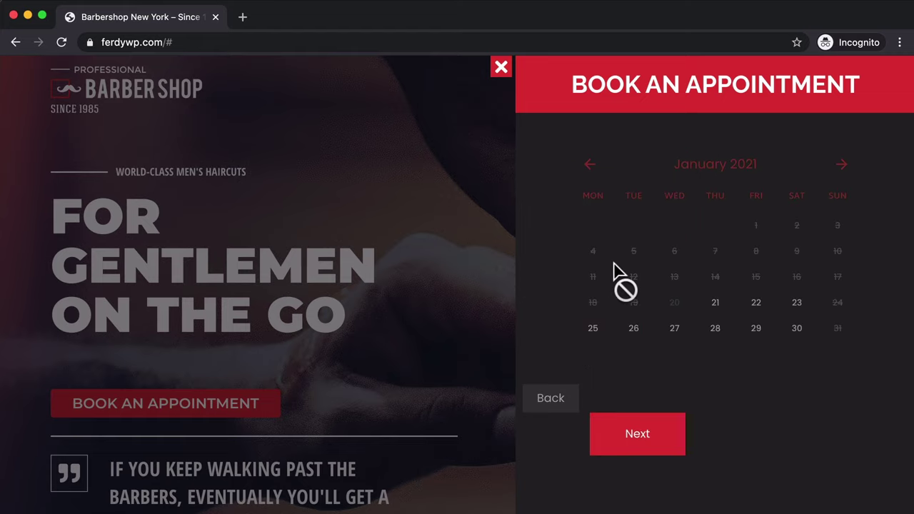
pyautogui.click(761, 329)
pyautogui.click(735, 383)
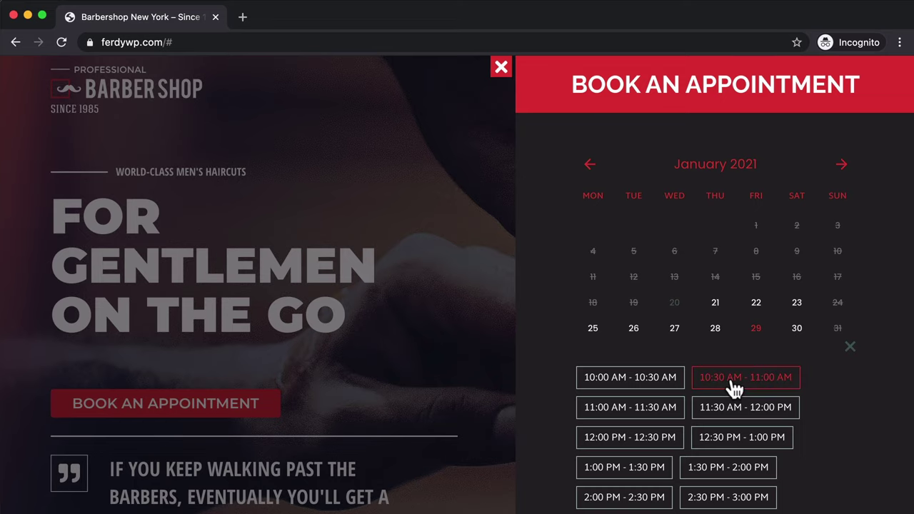
pyautogui.scroll(-3, 657, 362)
pyautogui.scroll(-3, 626, 336)
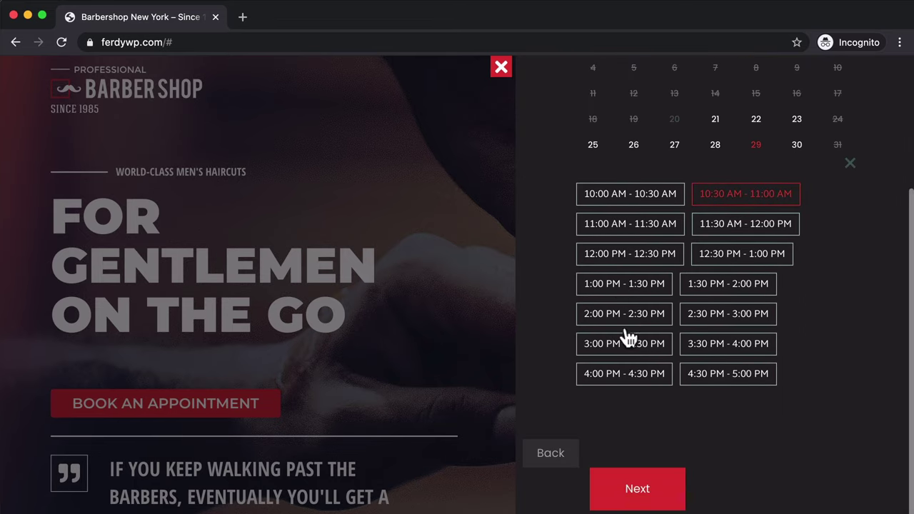
pyautogui.click(652, 487)
# - Fill in the test client's full name, e-mail and phone number, then submit the booking
pyautogui.click(609, 94)
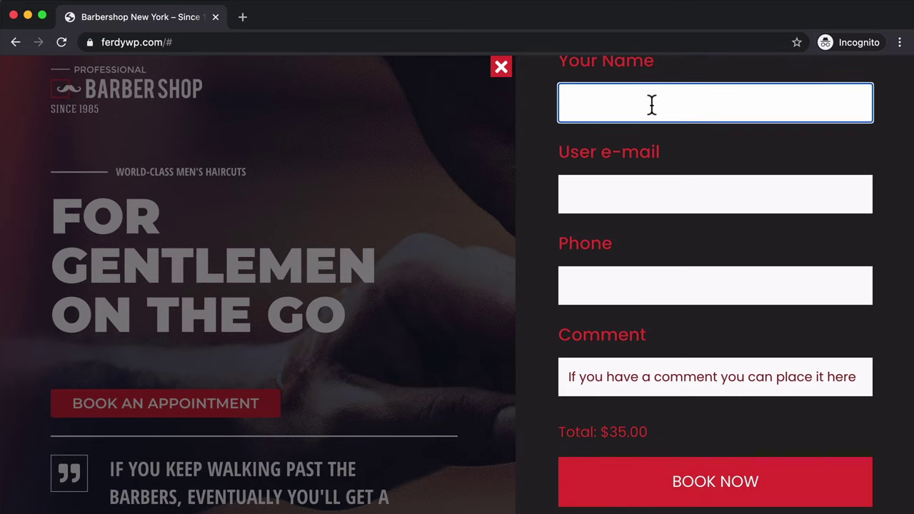
pyautogui.write('Ferd')
pyautogui.press('super+a')
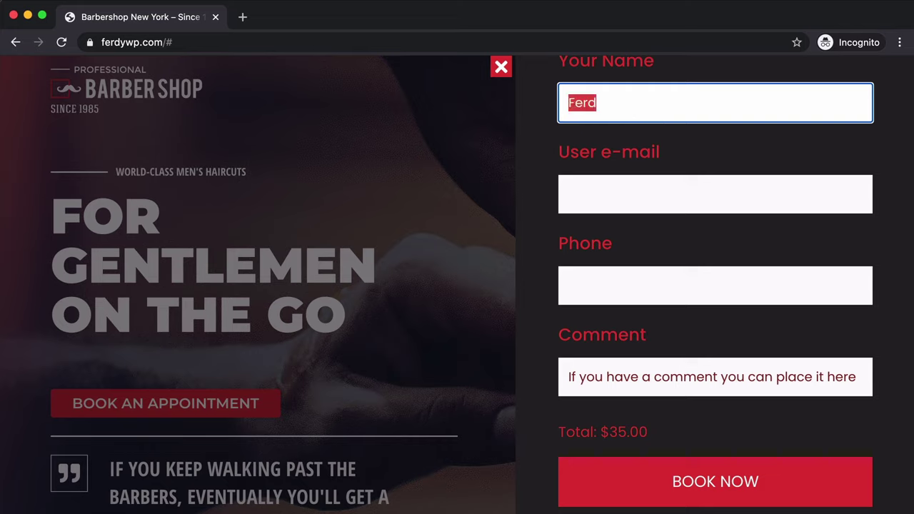
pyautogui.write('C')
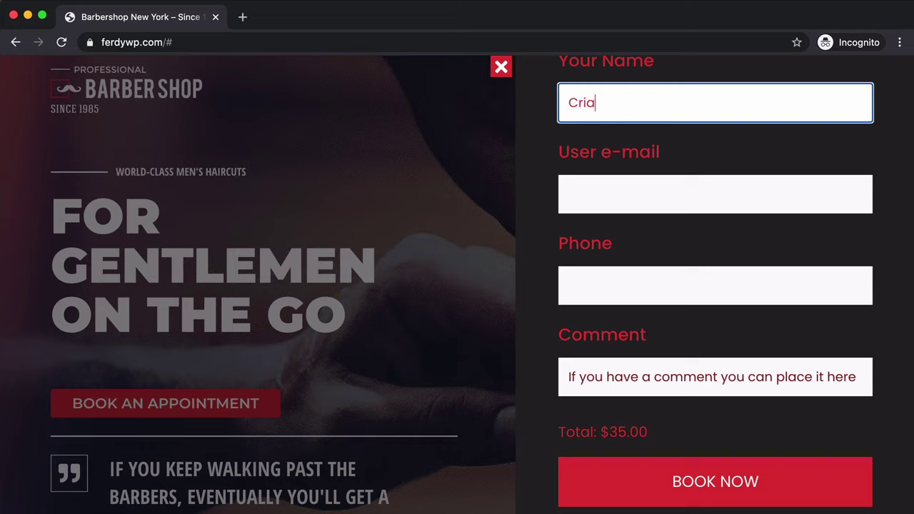
pyautogui.write('ristiano Bieber Gom')
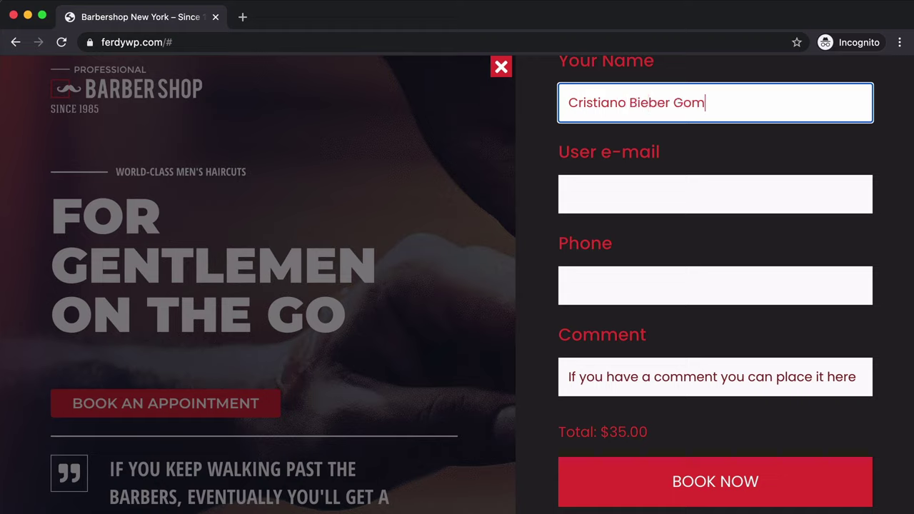
pyautogui.write('ez')
pyautogui.press('Tab')
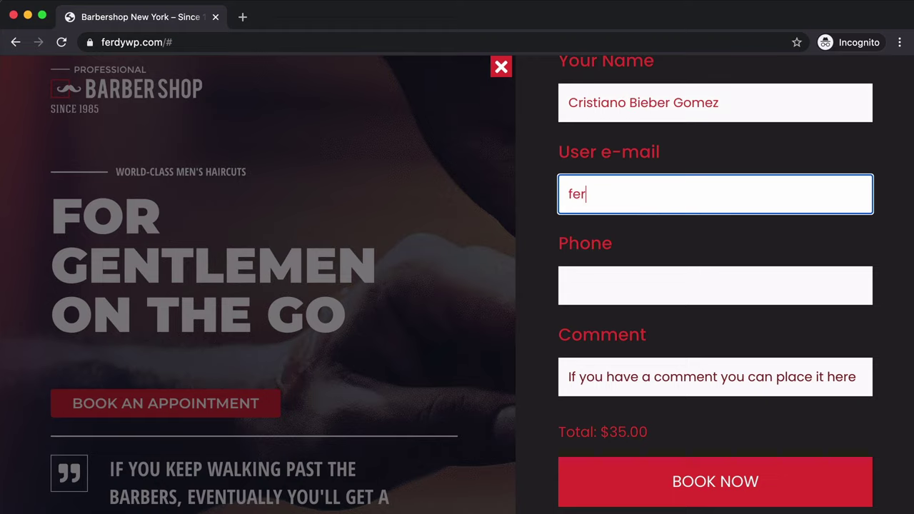
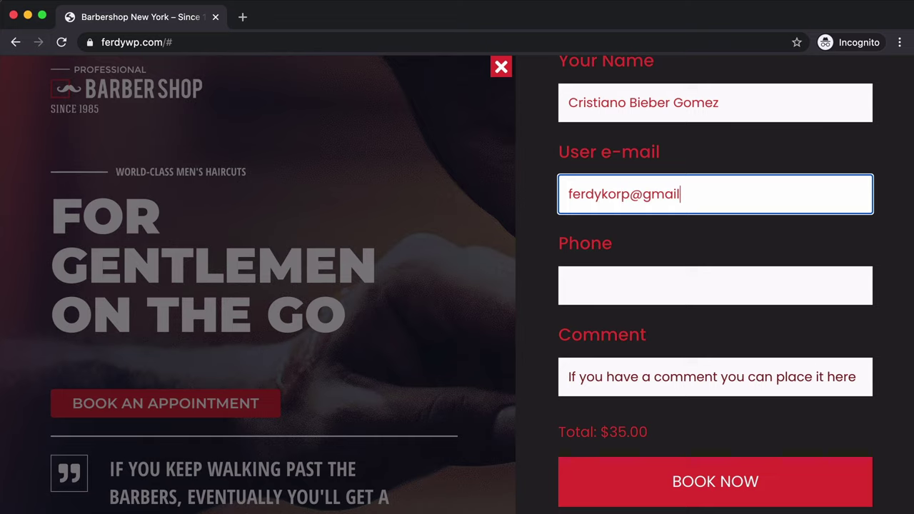
pyautogui.press('Tab')
pyautogui.write('02134123')
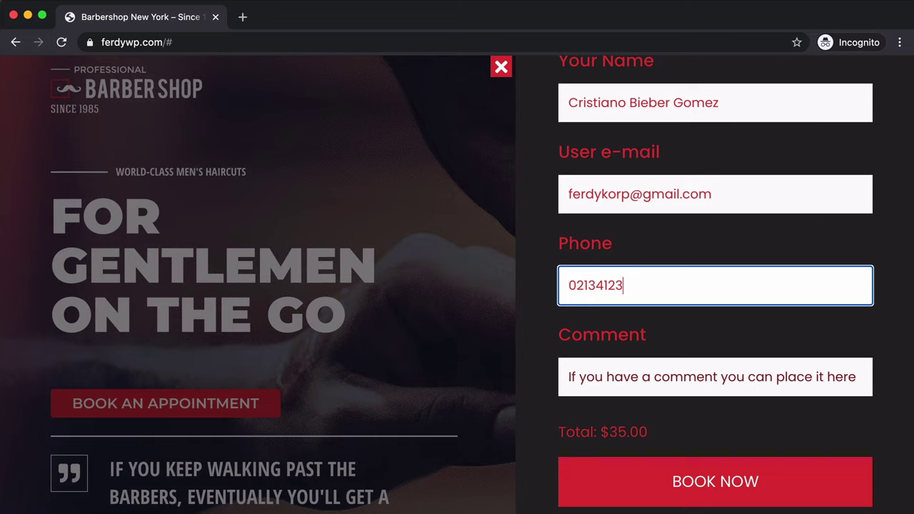
pyautogui.scroll(-1, 689, 343)
pyautogui.click(704, 482)
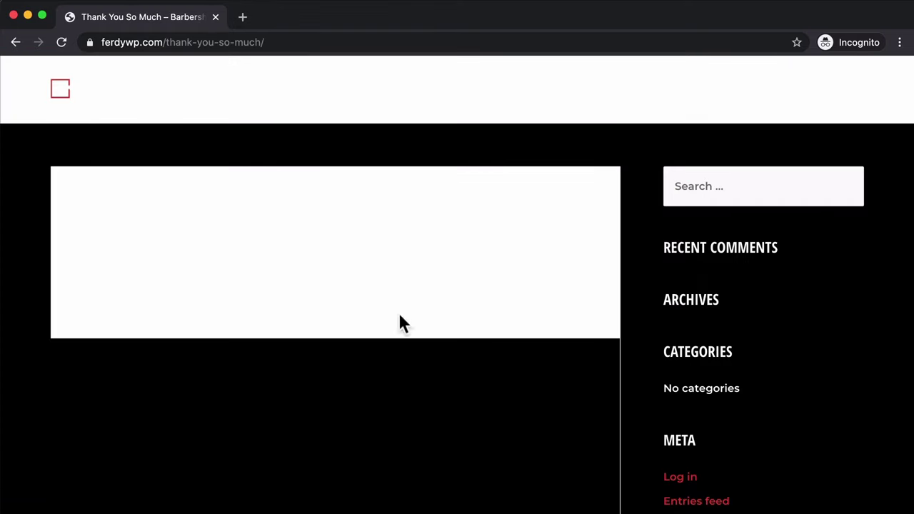
pyautogui.moveTo(400, 317); pyautogui.dragTo(105, 236)
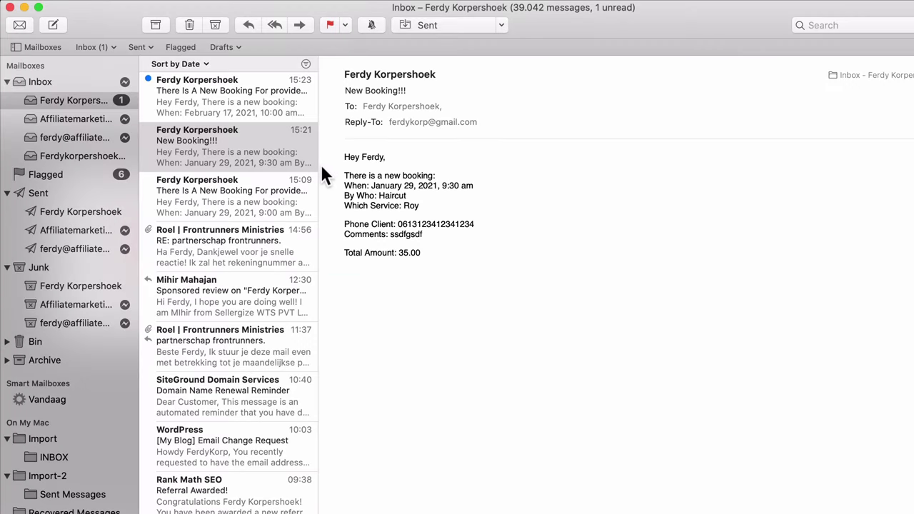
# - Delete the 15:23 booking email and read the new 15:25 New Booking!!! notification's service details
pyautogui.click(239, 88)
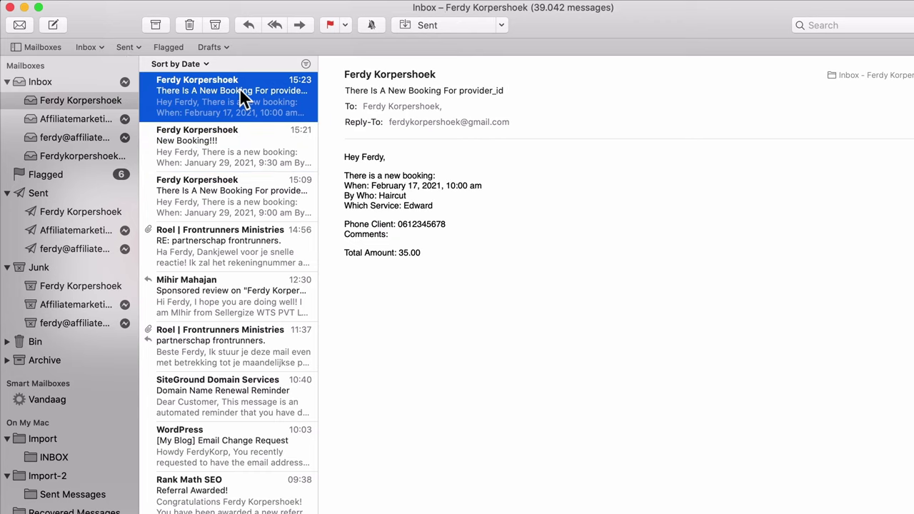
pyautogui.press('Delete')
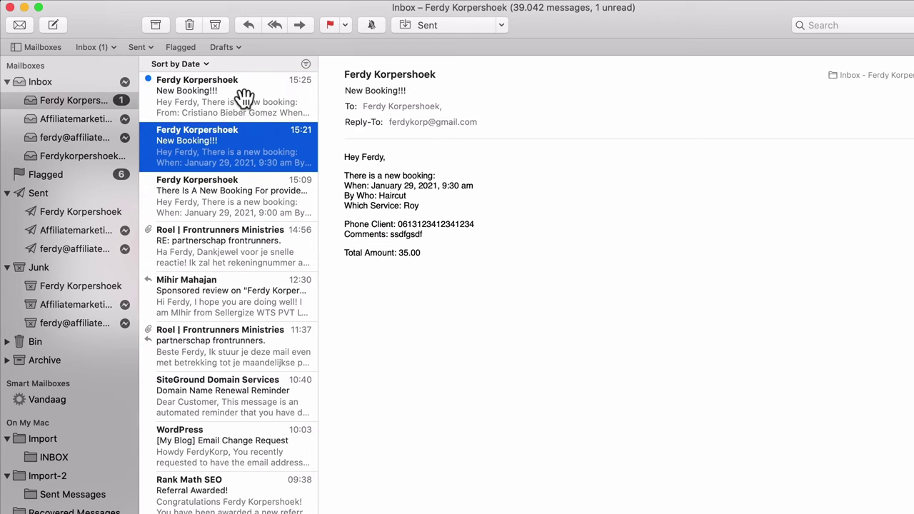
pyautogui.click(246, 95)
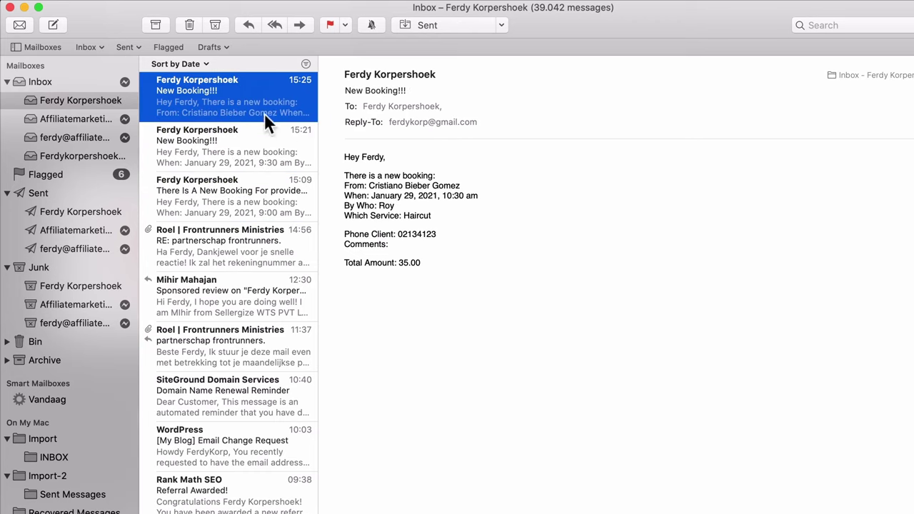
pyautogui.click(392, 178)
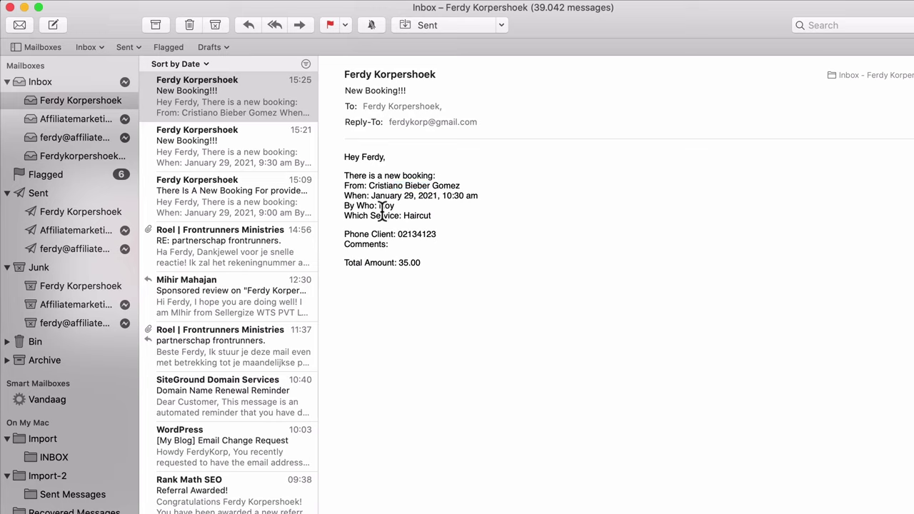
pyautogui.moveTo(412, 215); pyautogui.dragTo(432, 234)
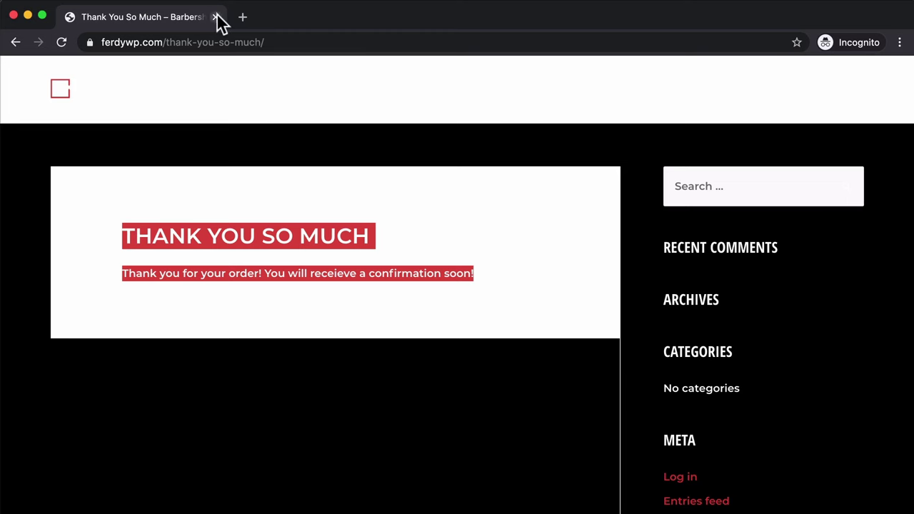
# - Close the incognito window and check the client's full name in the Gmail confirmation's greeting and sign-off
pyautogui.click(215, 17)
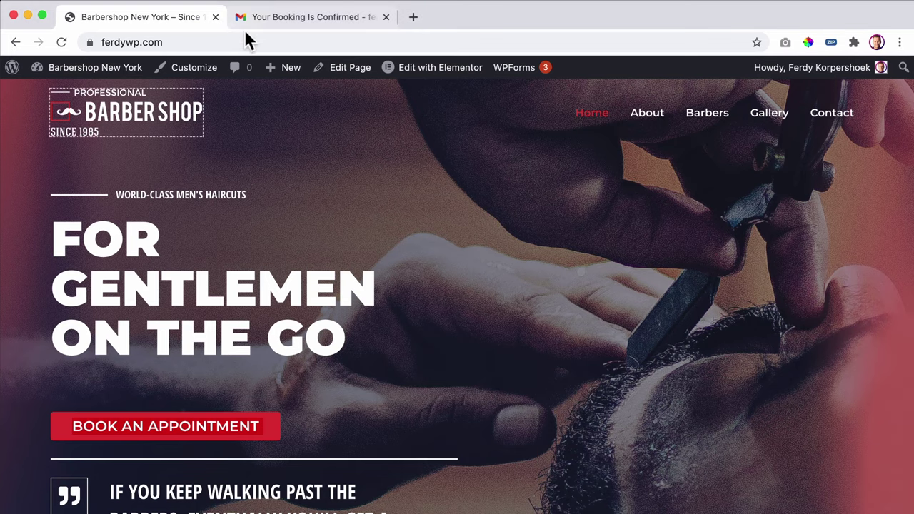
pyautogui.click(296, 25)
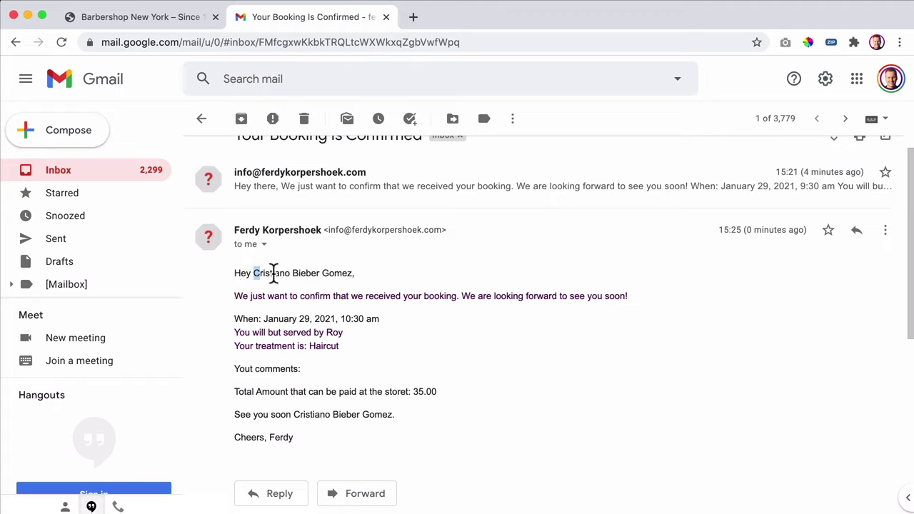
pyautogui.moveTo(271, 272); pyautogui.dragTo(324, 271)
pyautogui.click(324, 272)
pyautogui.moveTo(253, 410); pyautogui.dragTo(369, 409)
pyautogui.click(372, 411)
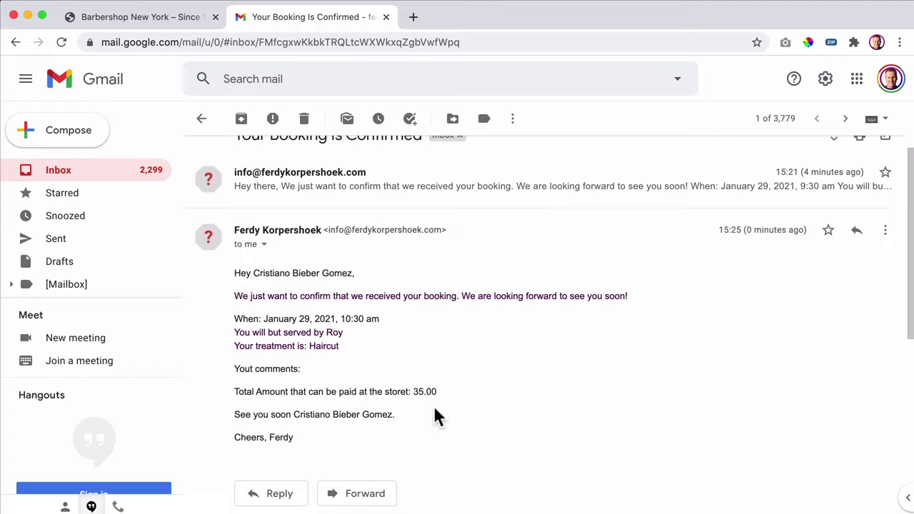